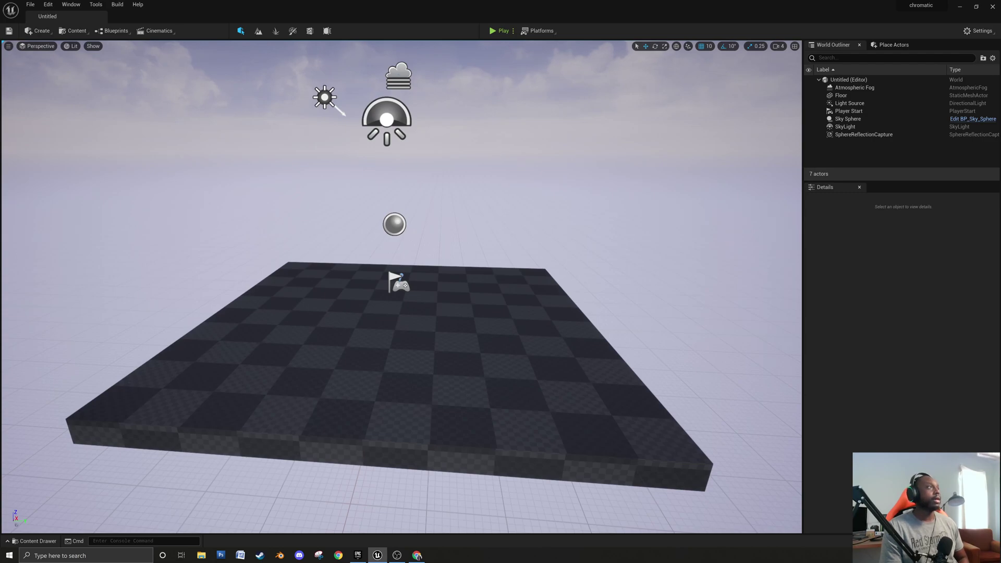
alt+drag(348, 389, 397, 390)
alt+right_drag(174, 368, 250, 369)
alt+middle_drag(169, 367, 188, 425)
alt+drag(169, 366, 161, 359)
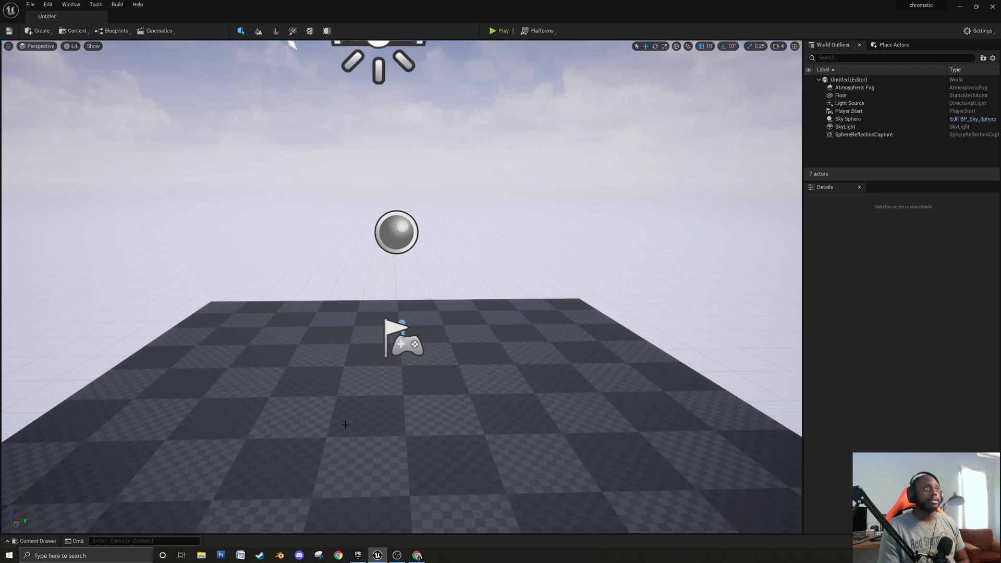
mouse_move(417, 556)
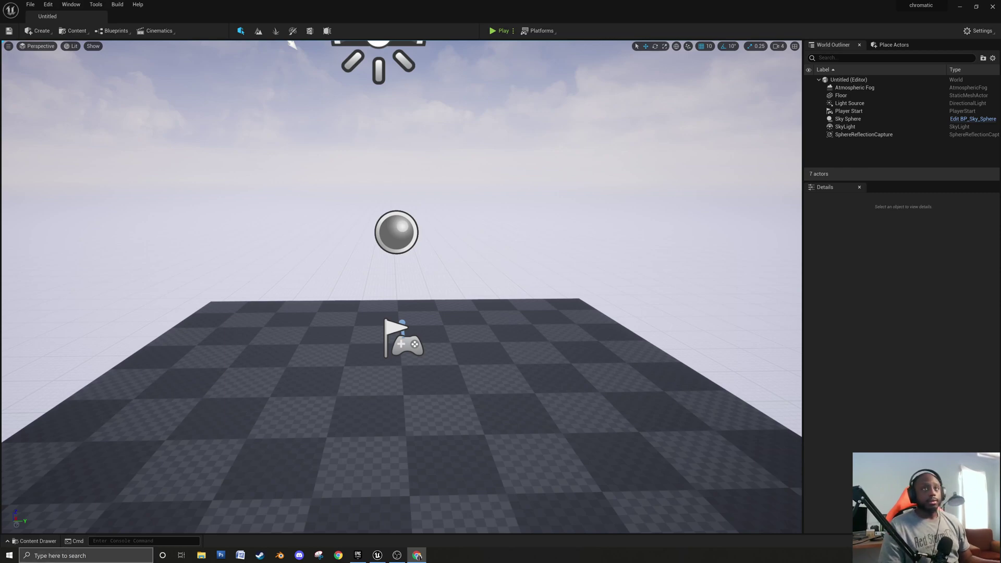
alt+drag(196, 444, 218, 462)
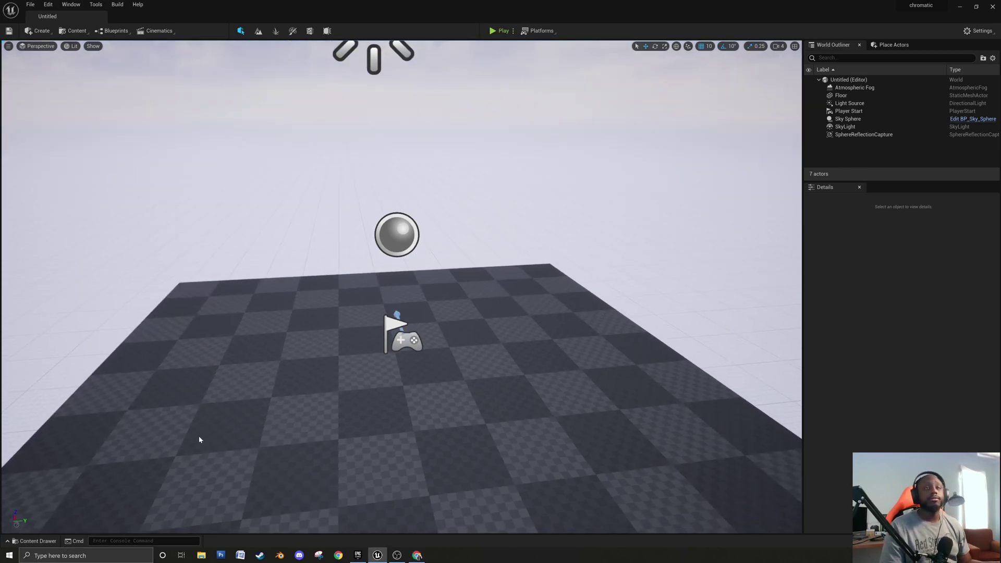
alt+middle_drag(199, 440, 205, 382)
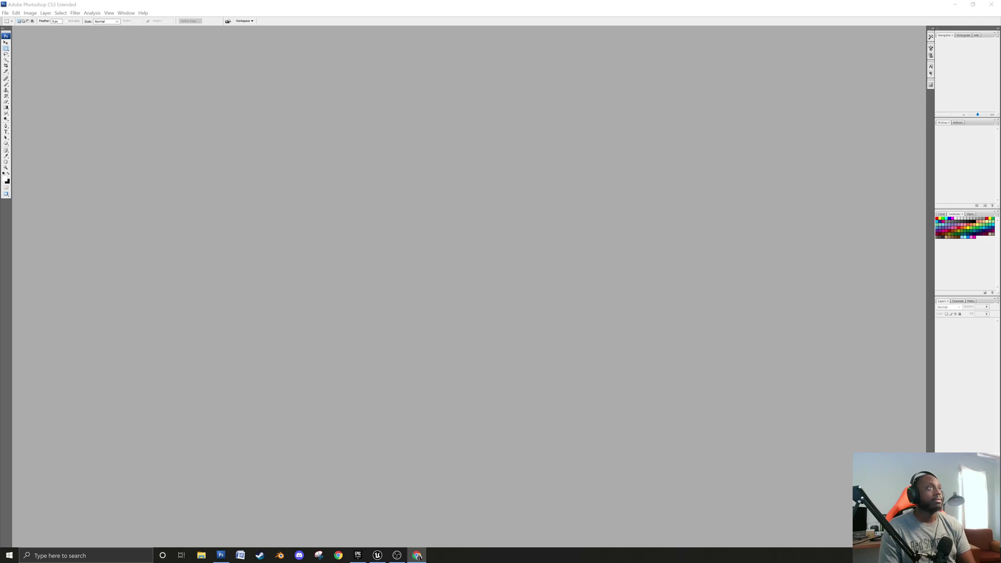
In Photoshop, create a new 512 × 512 pixel RGB document at 72 pixels/inch, filled with the background color.
click(141, 8)
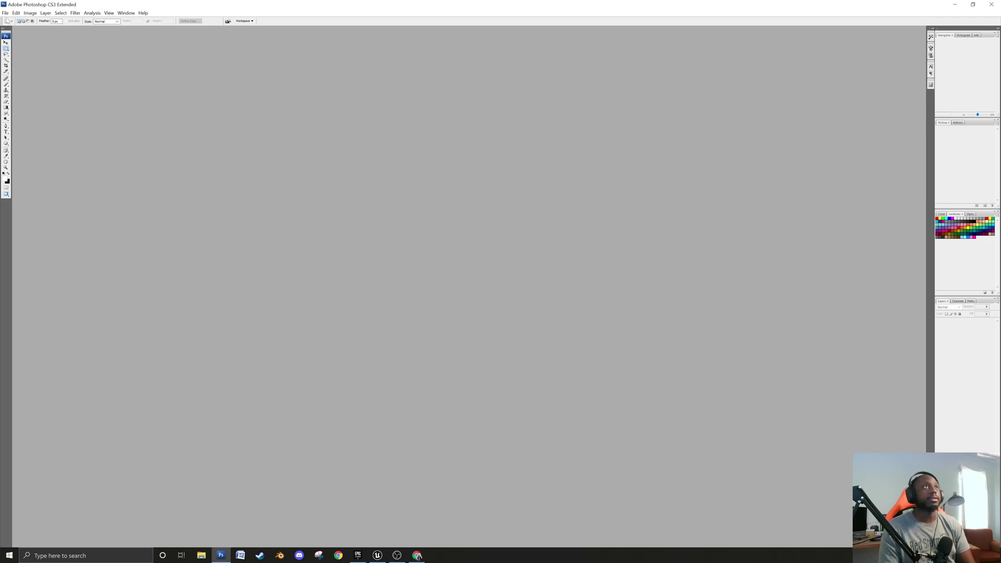
click(5, 12)
click(16, 21)
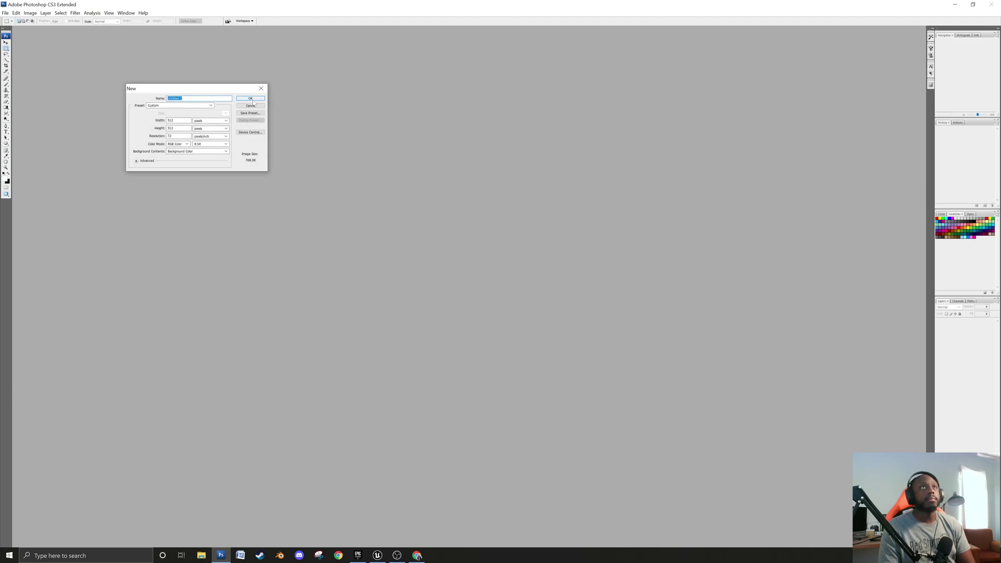
click(251, 105)
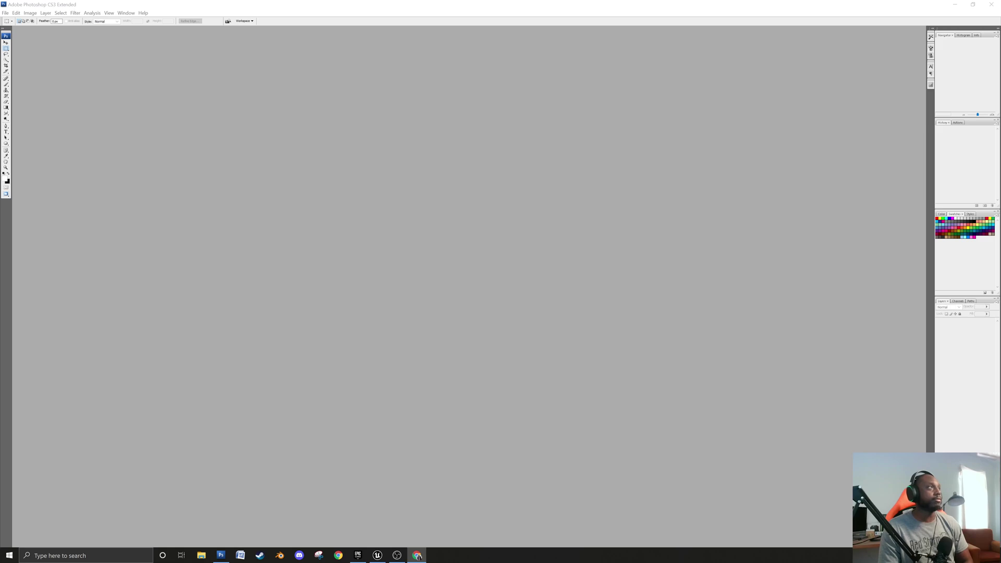
key(ctrl+alt+n)
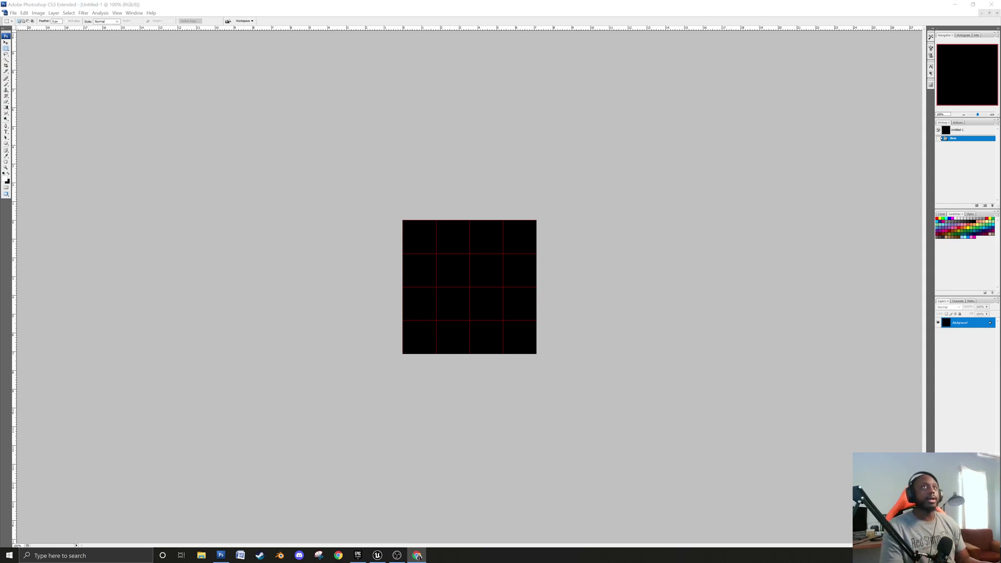
click(462, 272)
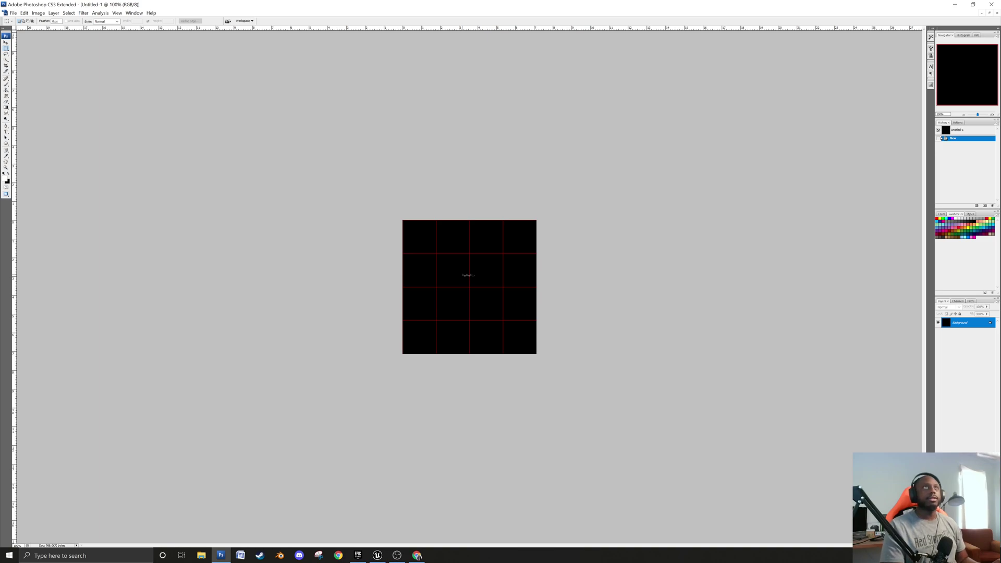
key(ctrl+p)
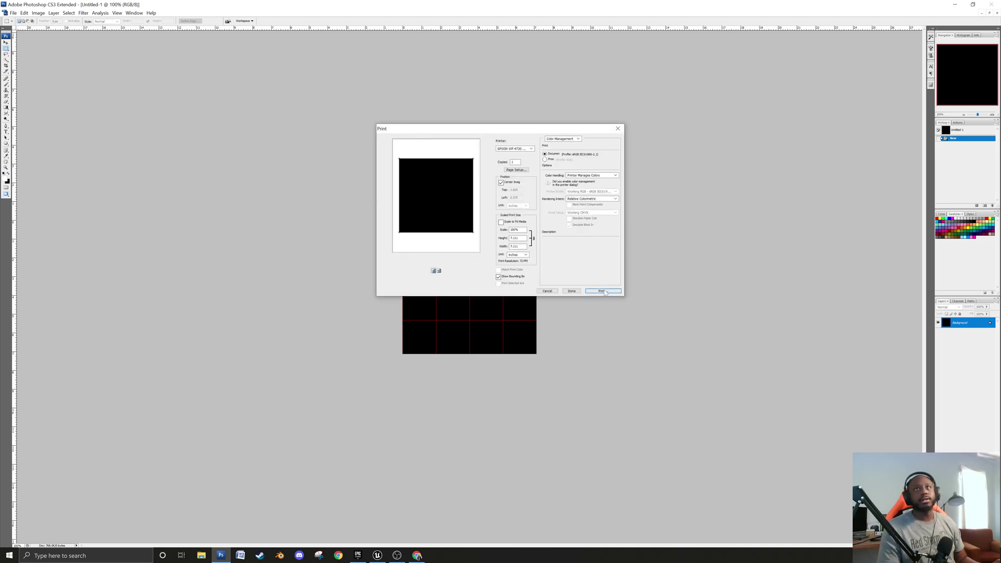
click(548, 292)
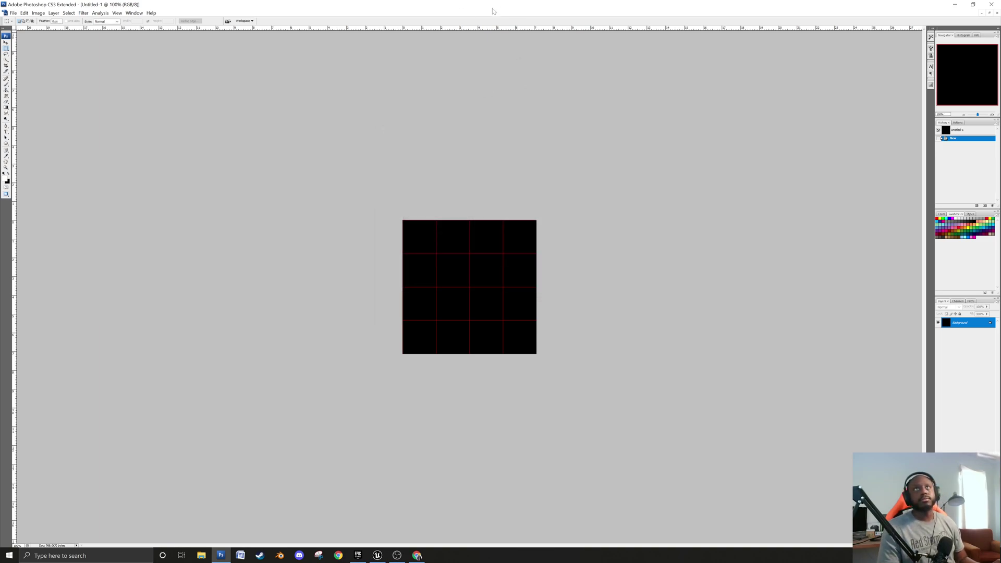
key(ctrl+plus)
key(ctrl+plus)
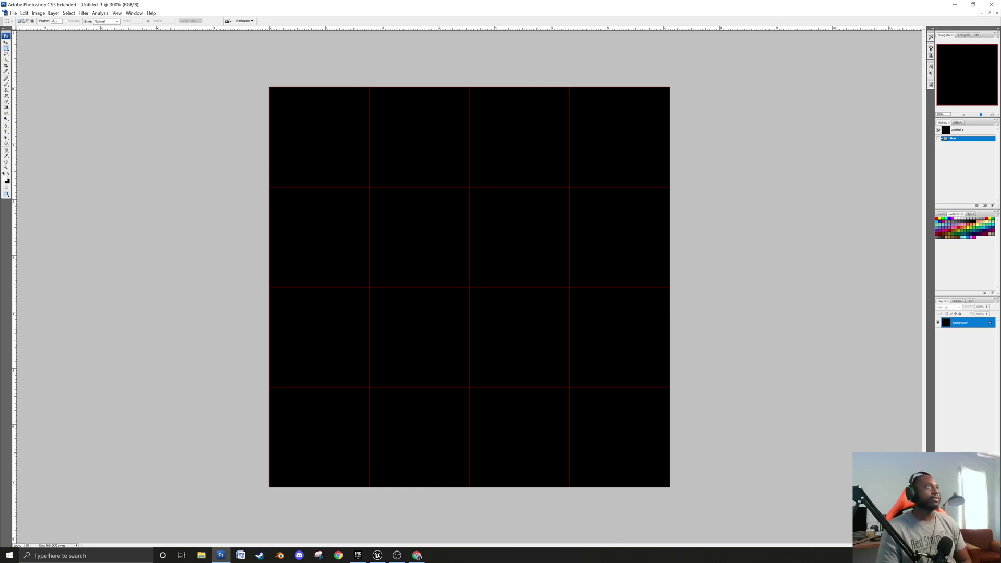
click(417, 556)
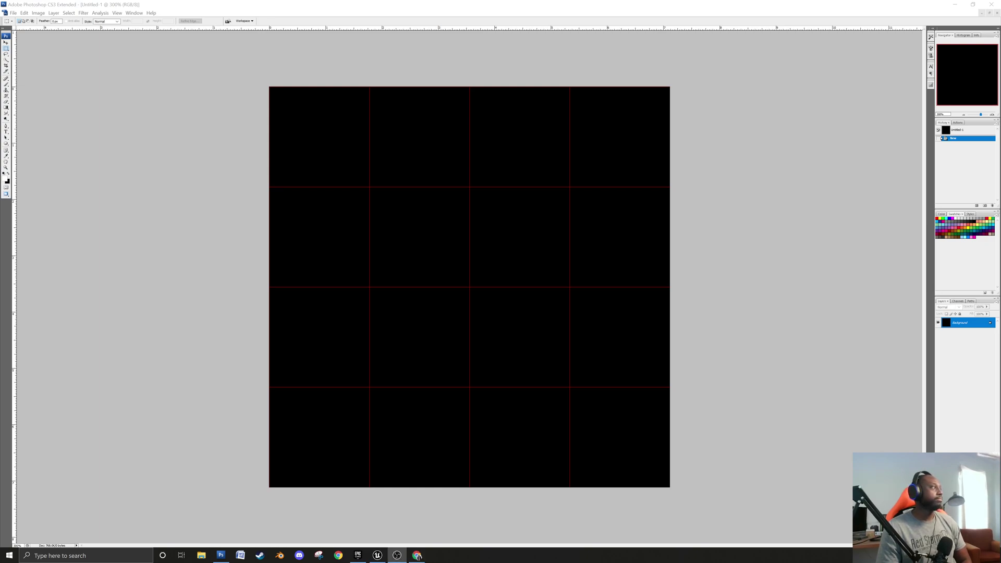
drag(0, 39, 0, 113)
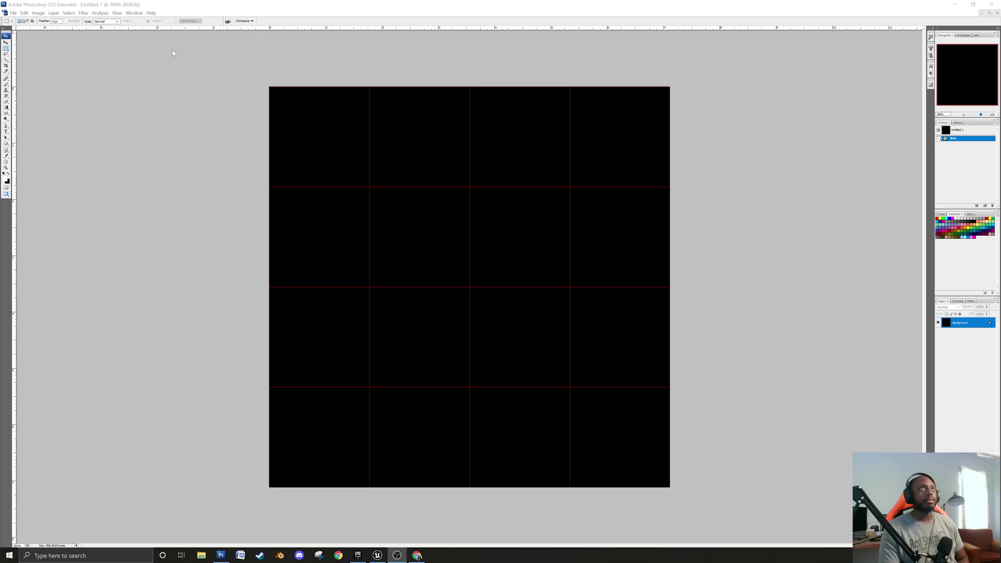
click(192, 15)
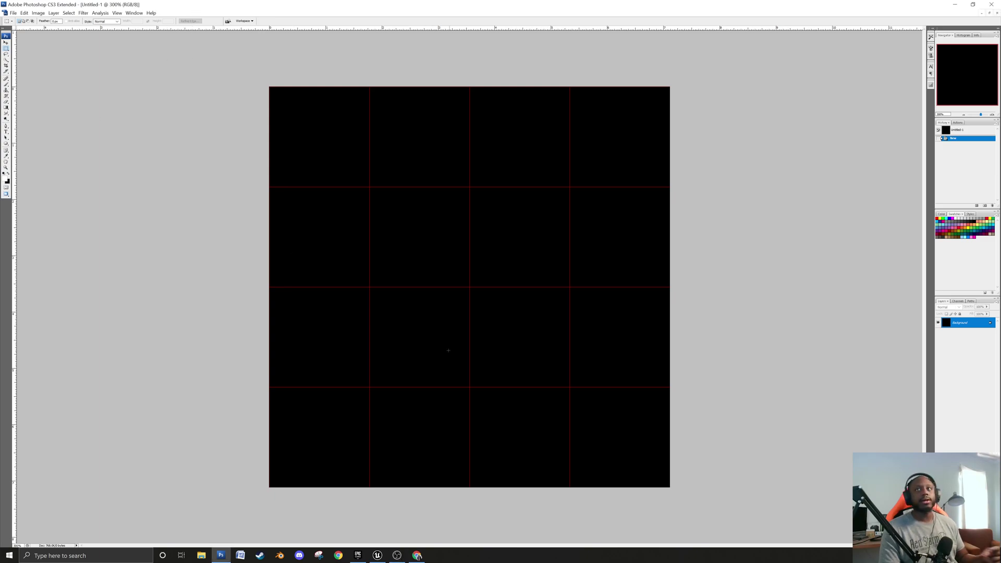
Switch to Chrome, maximize its window and search the web for "flam painter".
click(416, 555)
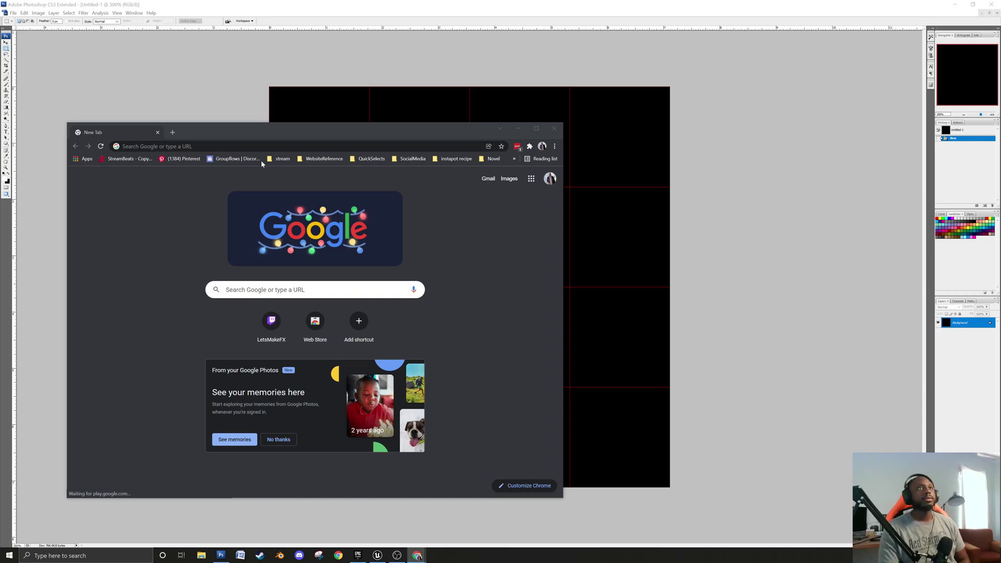
click(536, 129)
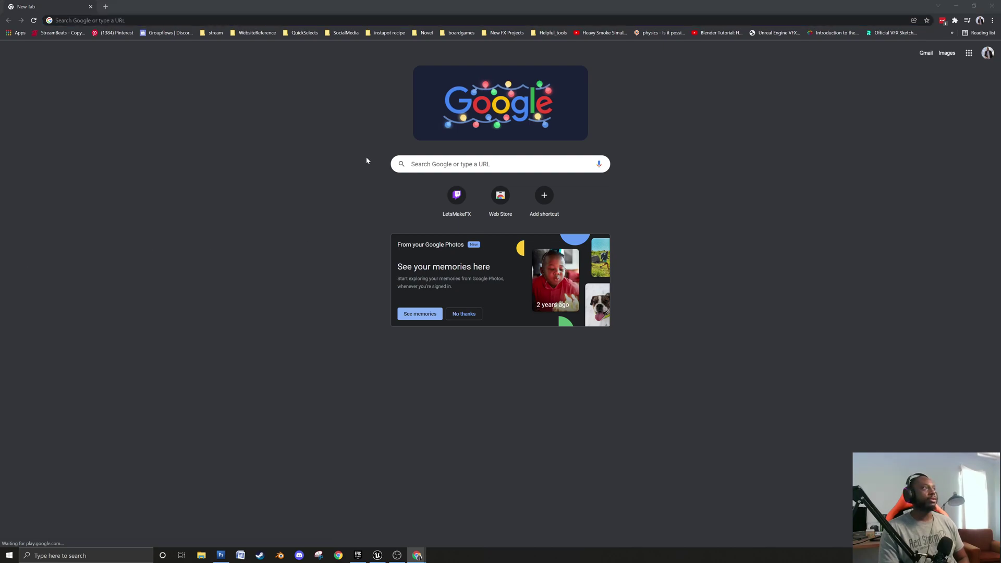
click(290, 291)
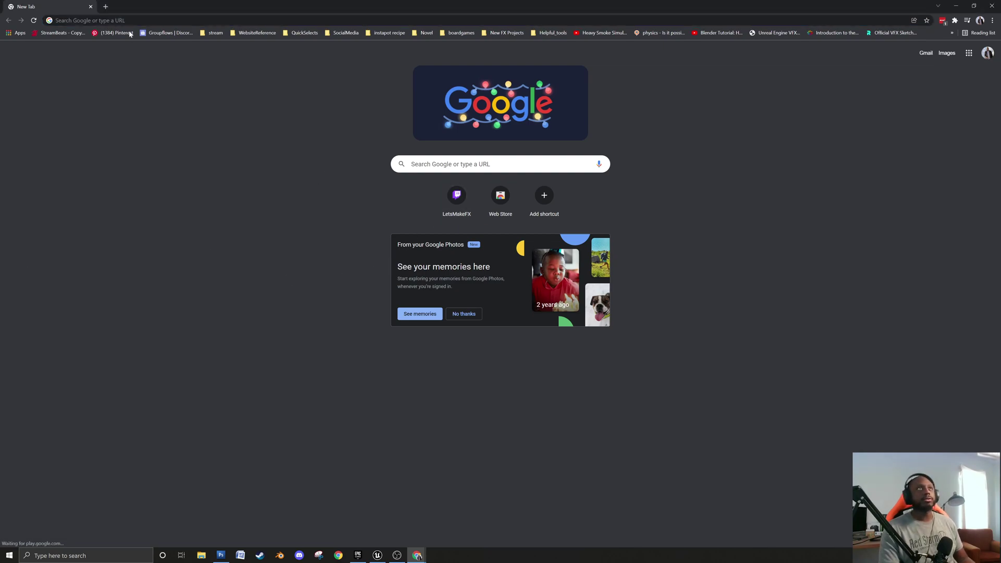
text(flam)
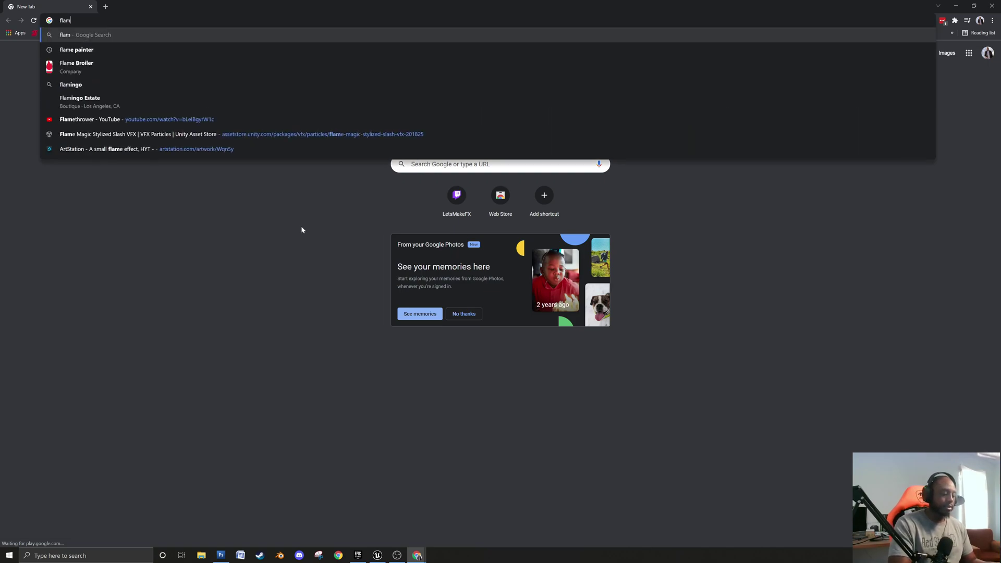
text( painter)
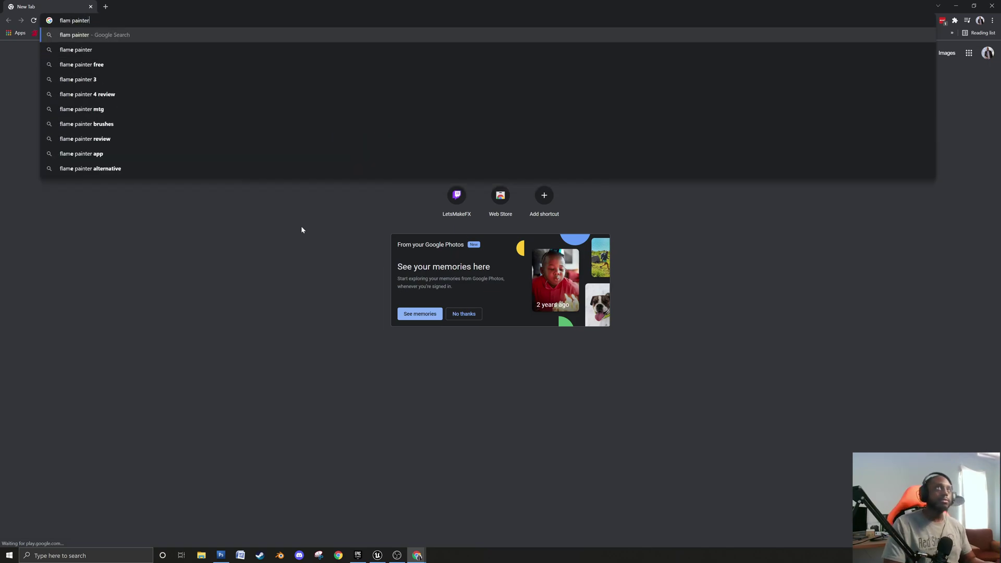
key(Return)
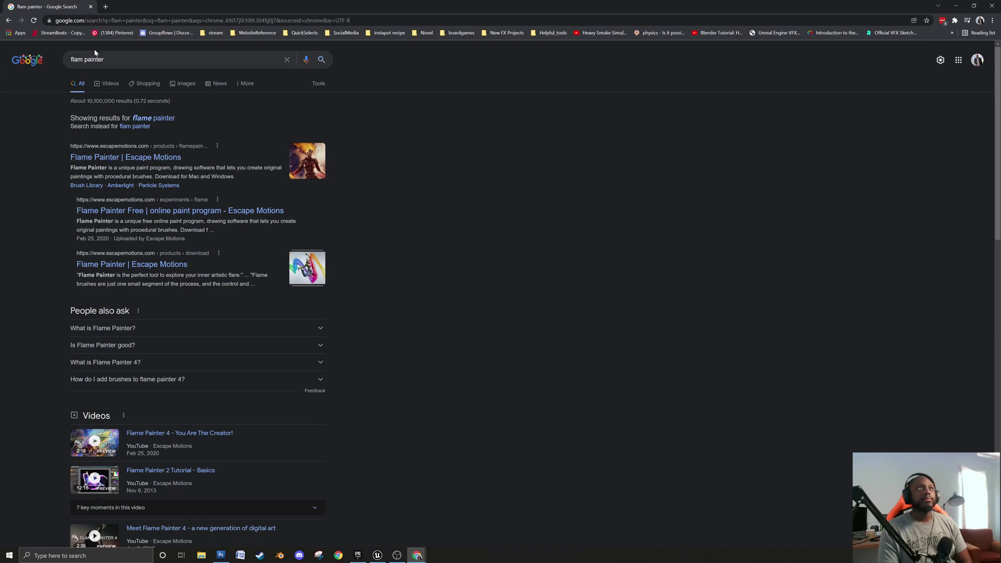
Open the free online version of Flame Painter from the Escape Motions search results.
click(167, 62)
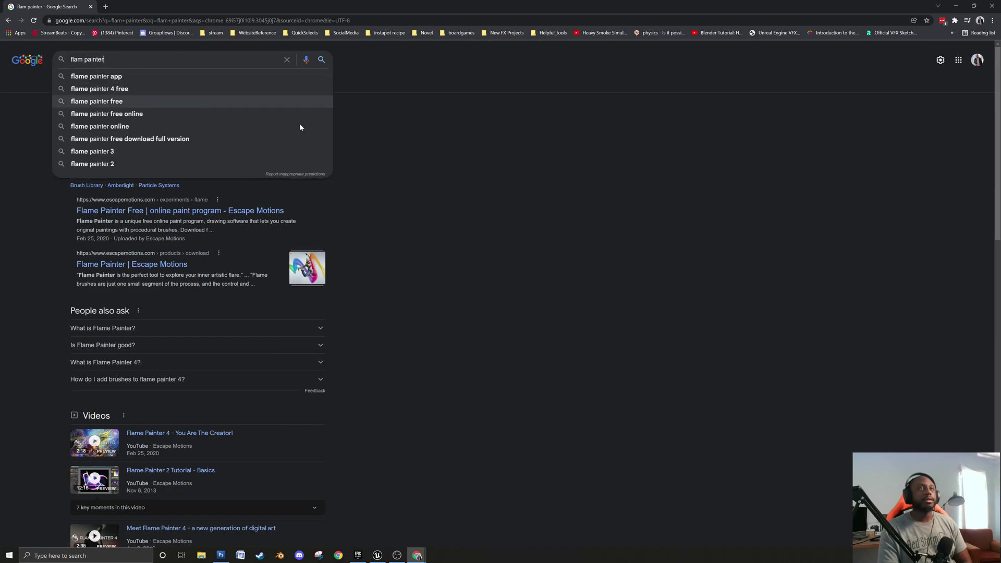
click(360, 219)
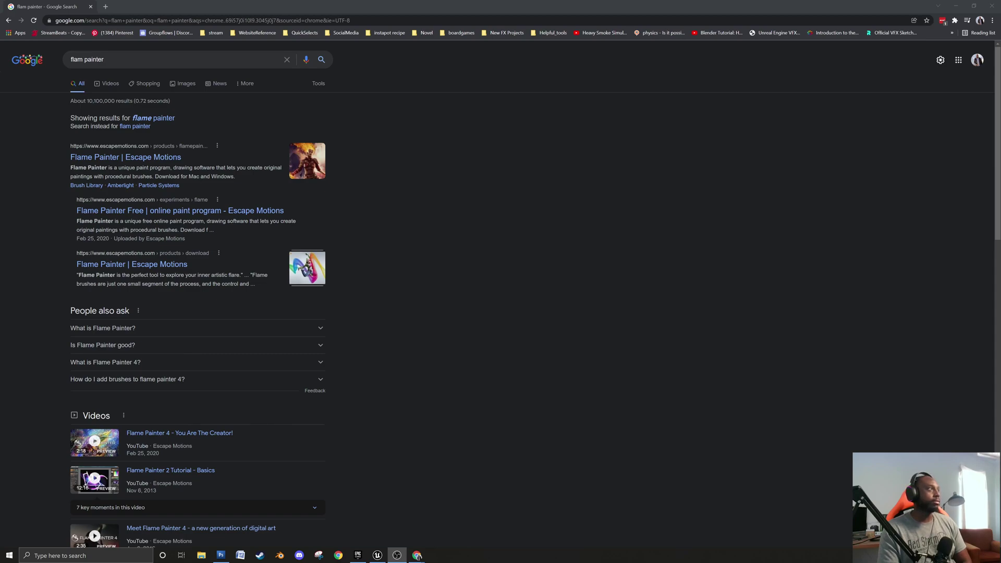
click(516, 248)
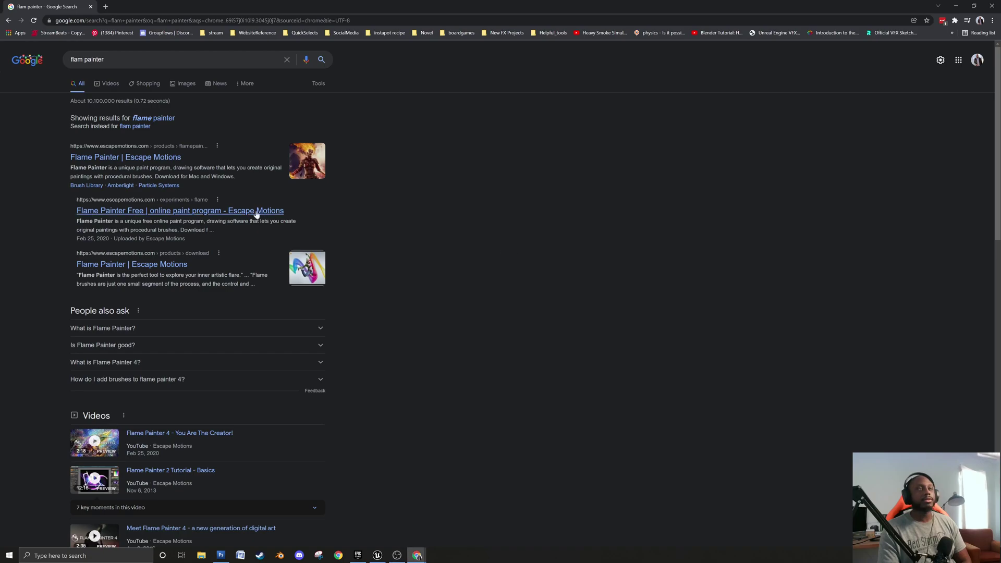
click(100, 158)
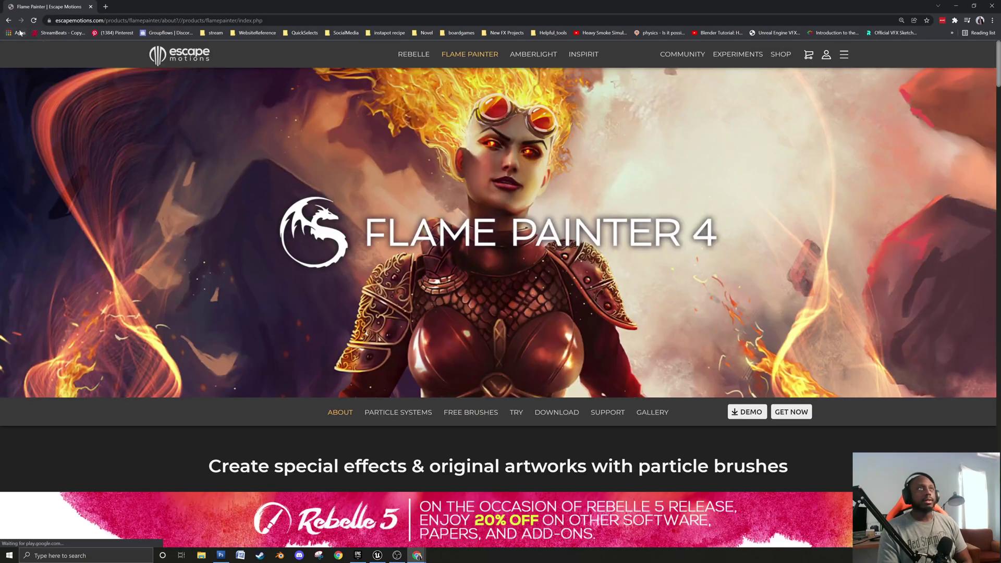
click(12, 22)
click(157, 211)
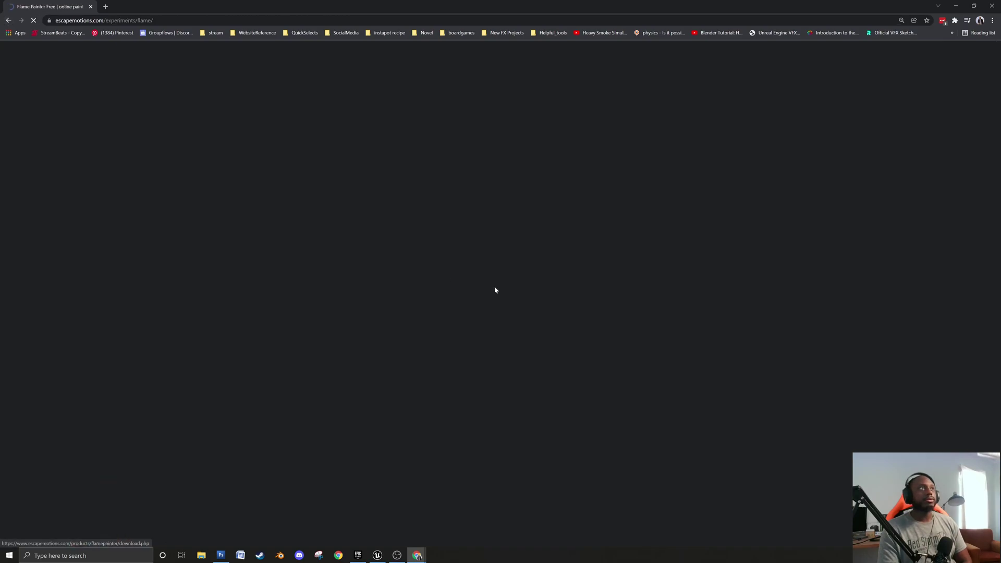
Set the brush symmetry to 2 and paint several mirrored flame strokes across the canvas.
drag(289, 288, 295, 271)
click(301, 381)
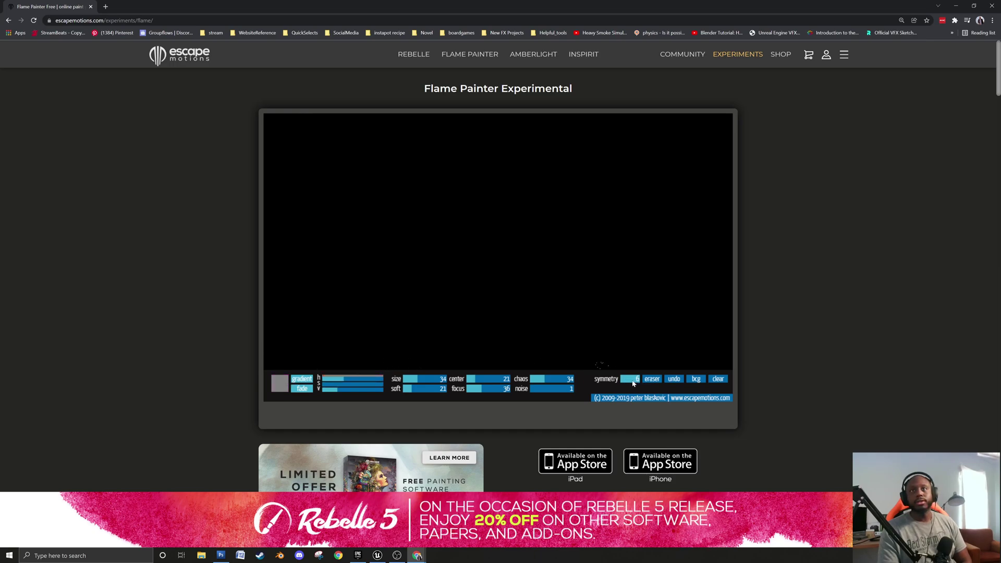
drag(638, 383, 624, 380)
drag(459, 302, 358, 286)
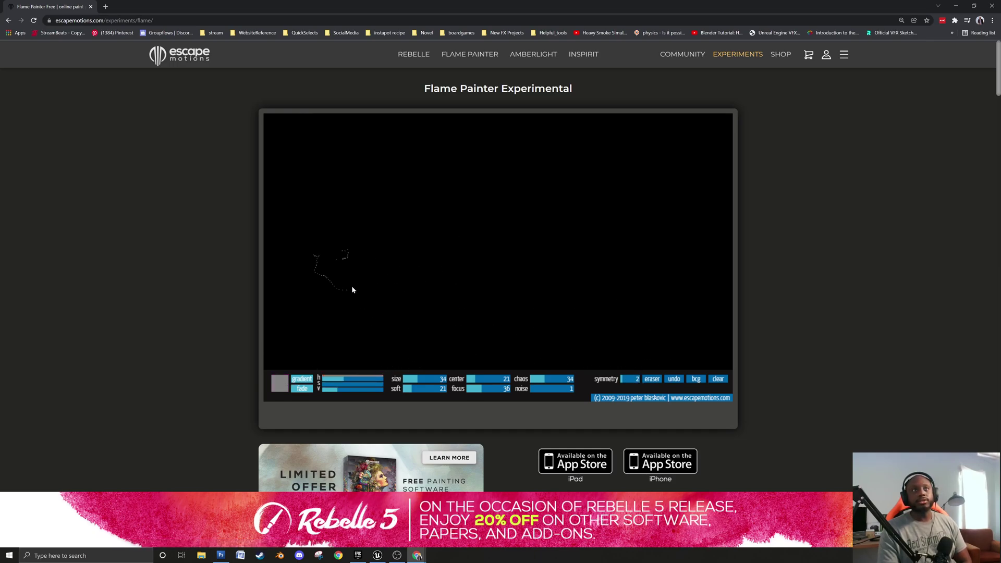
drag(355, 243, 656, 283)
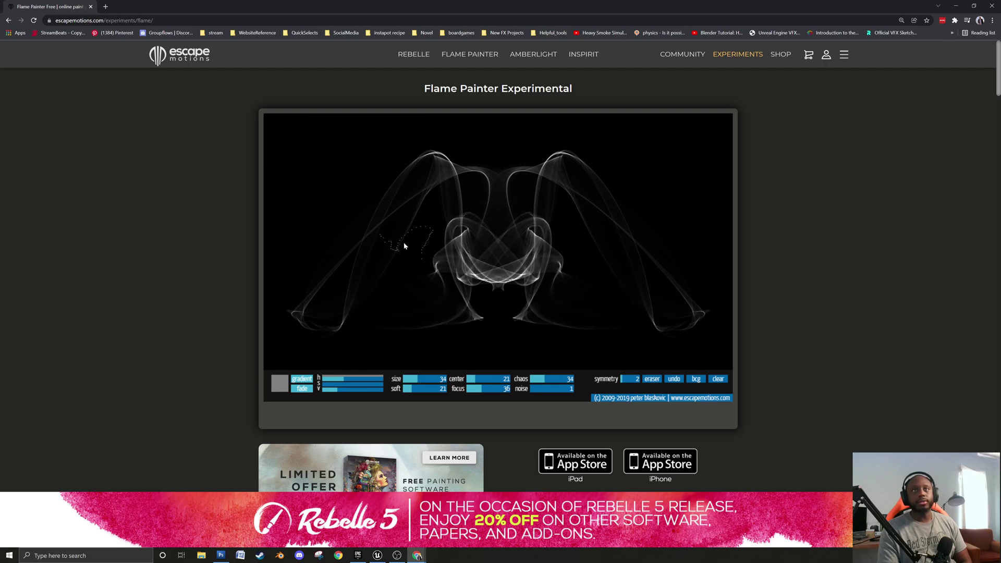
mouse_move(321, 194)
mouse_down()
mouse_move(436, 286)
mouse_move(537, 227)
mouse_up()
mouse_move(359, 271)
mouse_down()
mouse_move(407, 219)
mouse_move(589, 218)
mouse_move(684, 244)
mouse_up()
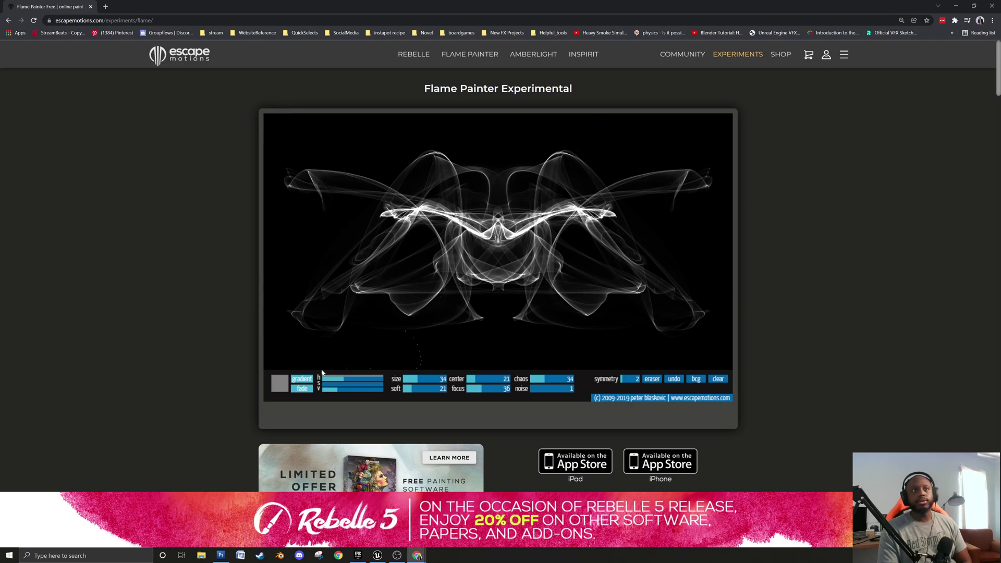
Set the brush symmetry to 1 and clear all strokes from the canvas.
drag(635, 384, 559, 383)
click(718, 379)
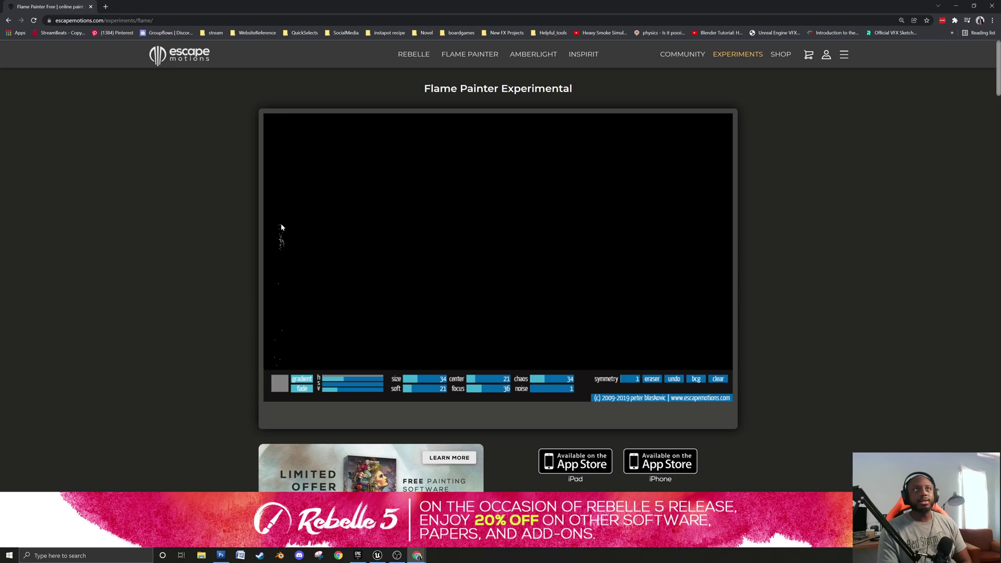
Try two wavy, unmirrored flame strokes across the canvas, clearing the canvas after each one.
mouse_move(288, 277)
mouse_down()
mouse_move(475, 233)
mouse_move(812, 276)
mouse_move(865, 315)
mouse_move(492, 330)
mouse_up()
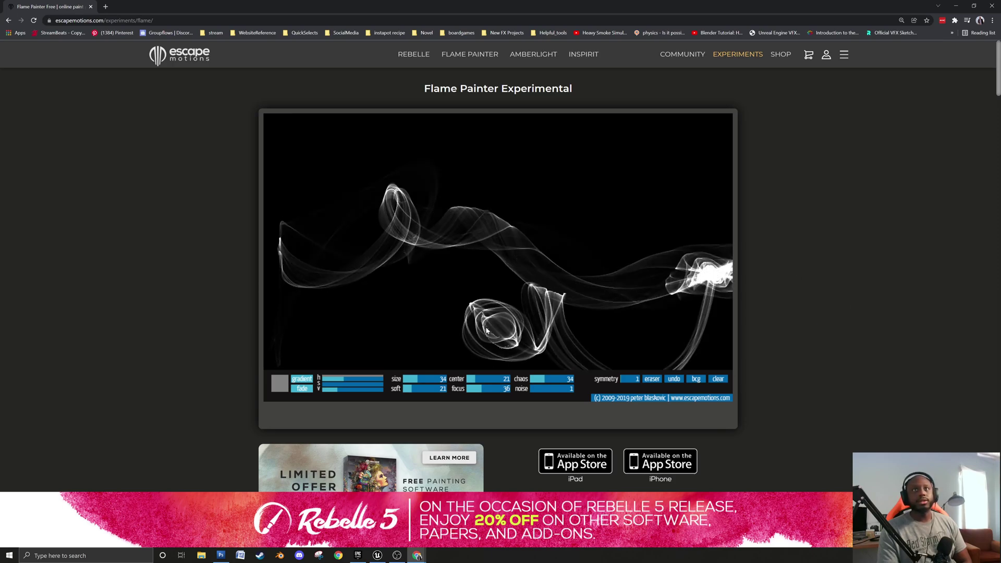
click(710, 380)
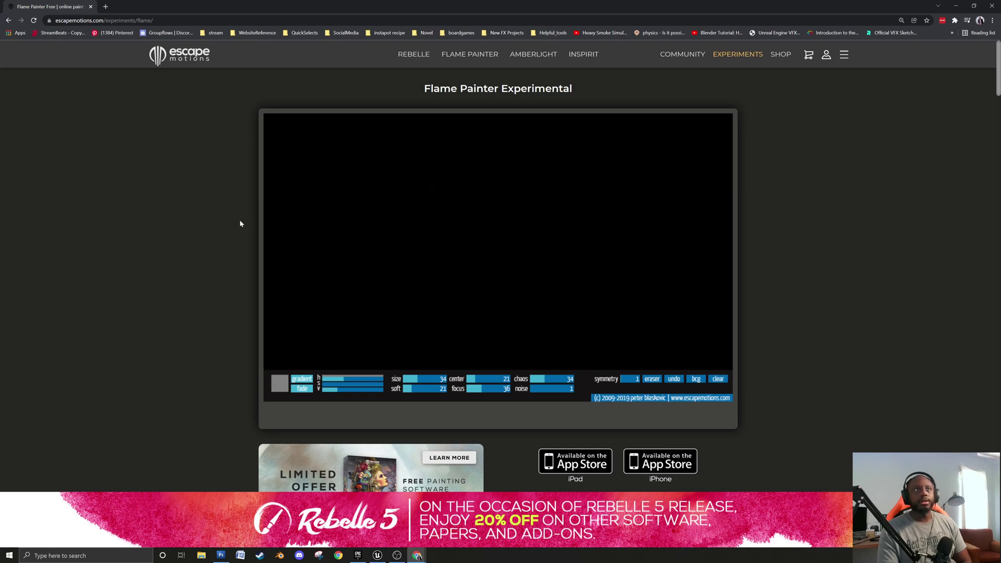
drag(264, 180, 697, 262)
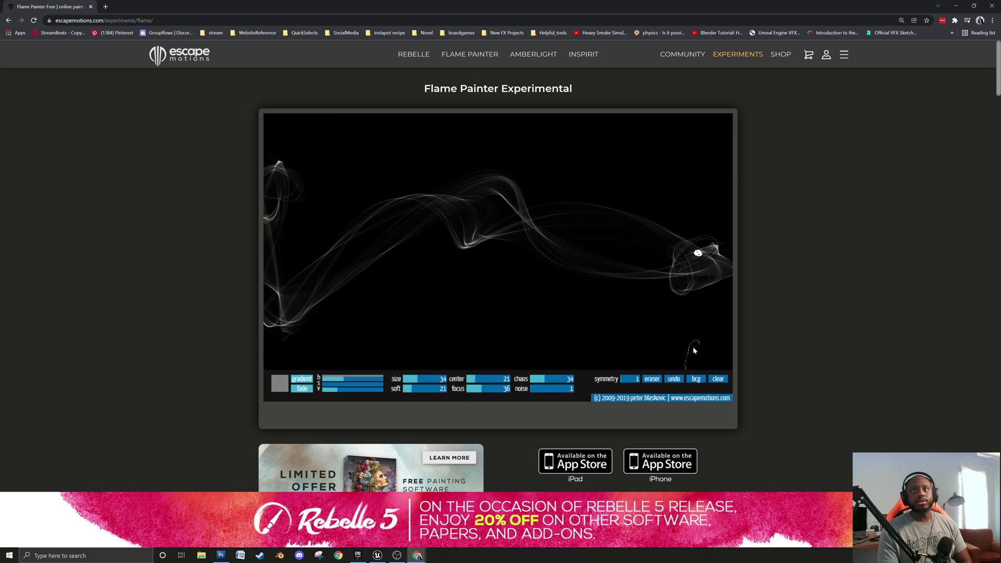
click(718, 379)
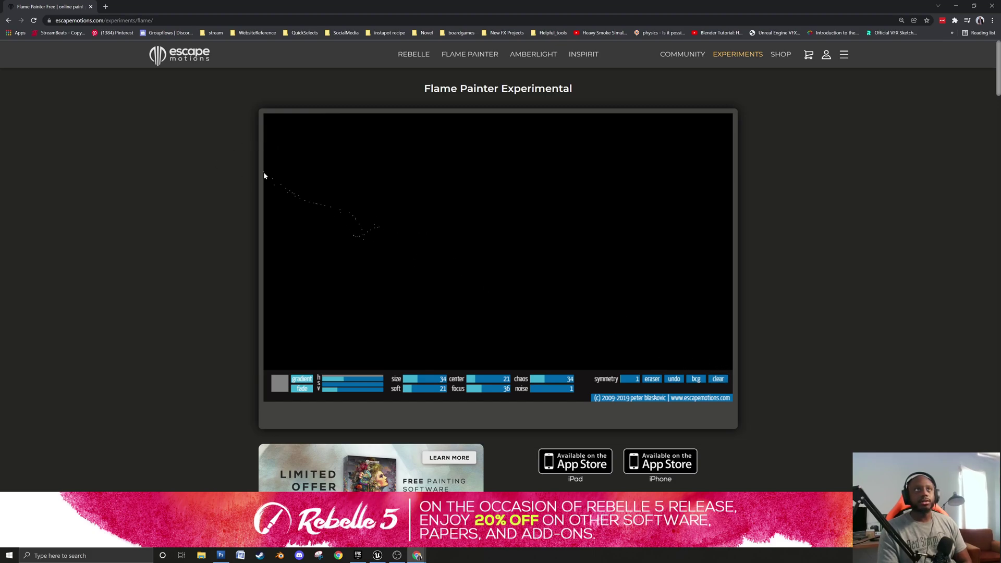
Try two more wavy flame strokes across the empty canvas, clearing the canvas after each attempt.
mouse_move(281, 248)
mouse_down()
mouse_move(368, 230)
mouse_move(721, 264)
mouse_up()
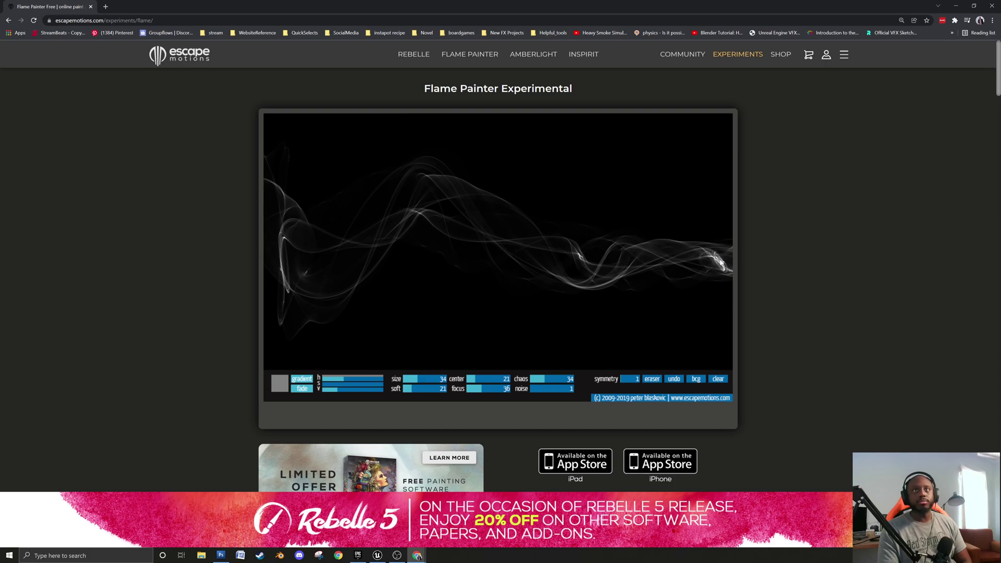
click(718, 379)
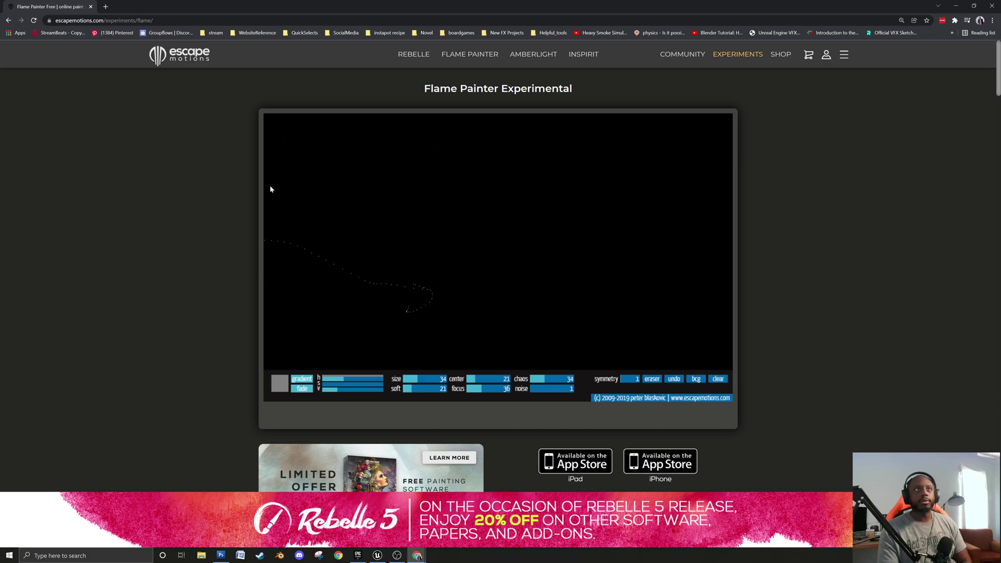
mouse_move(270, 189)
mouse_down()
mouse_move(279, 279)
mouse_move(551, 243)
mouse_move(668, 277)
mouse_up()
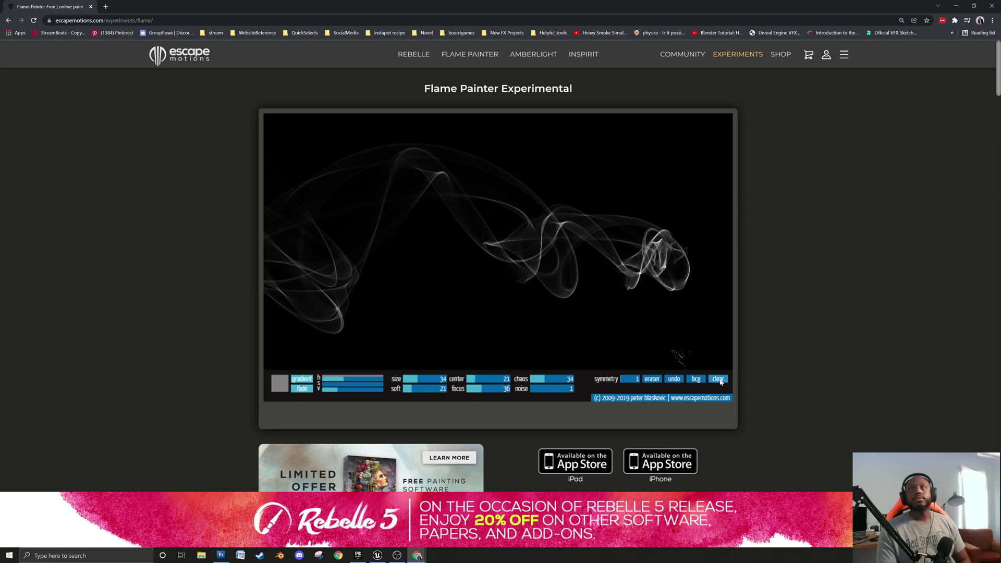
click(717, 379)
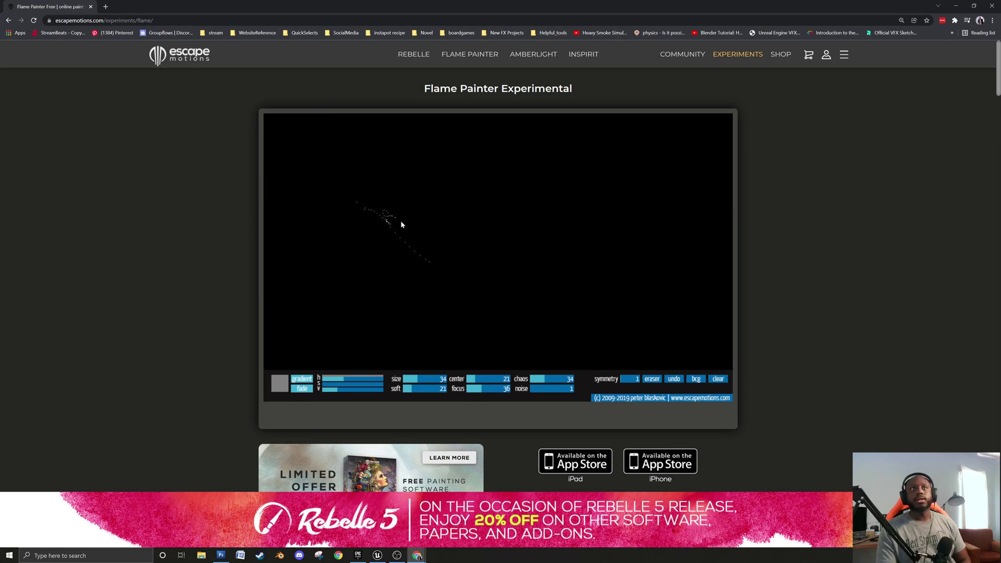
Paint a wavy flame stroke across the full canvas width and capture the black painting area with the Snipping Tool.
drag(279, 245, 733, 263)
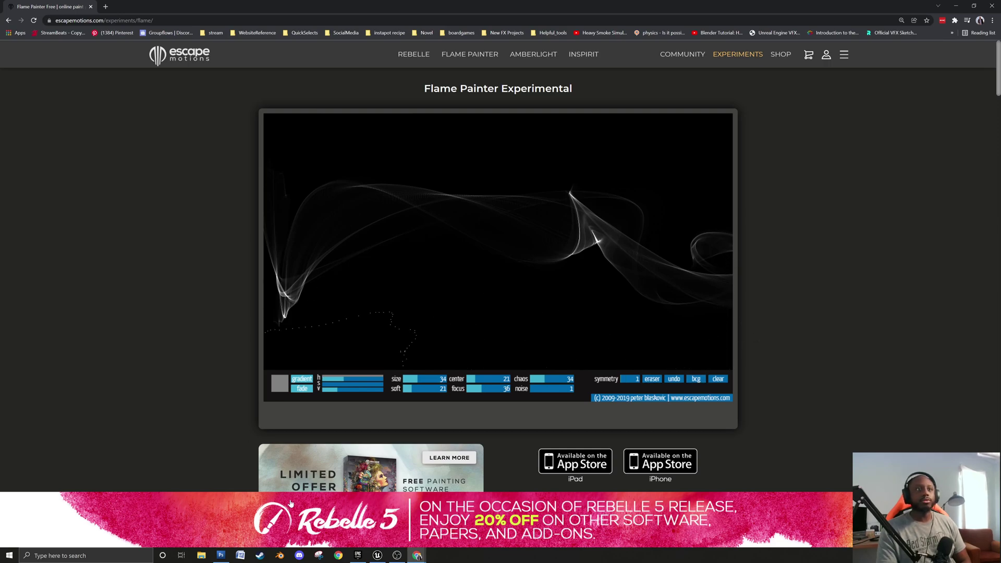
click(323, 559)
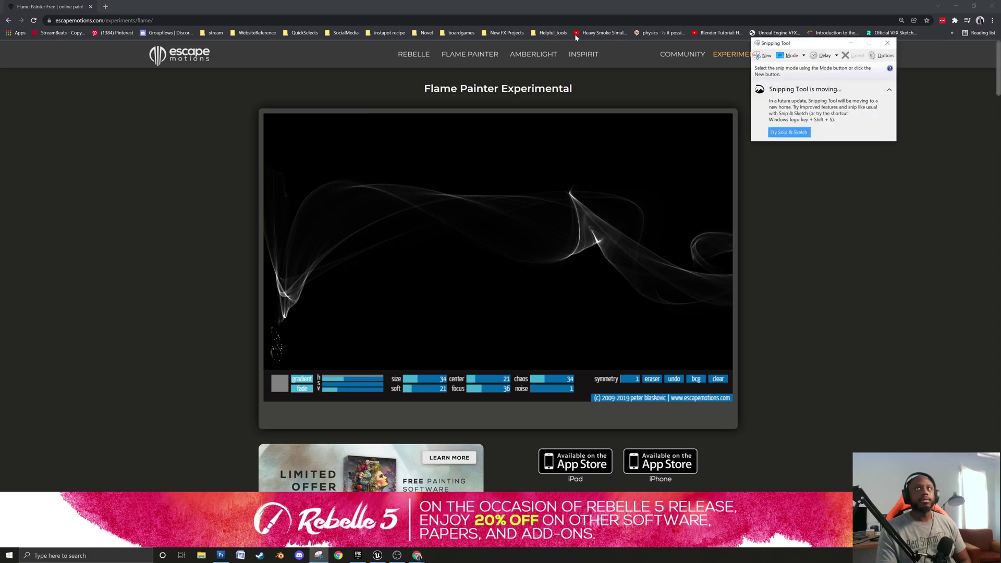
click(762, 54)
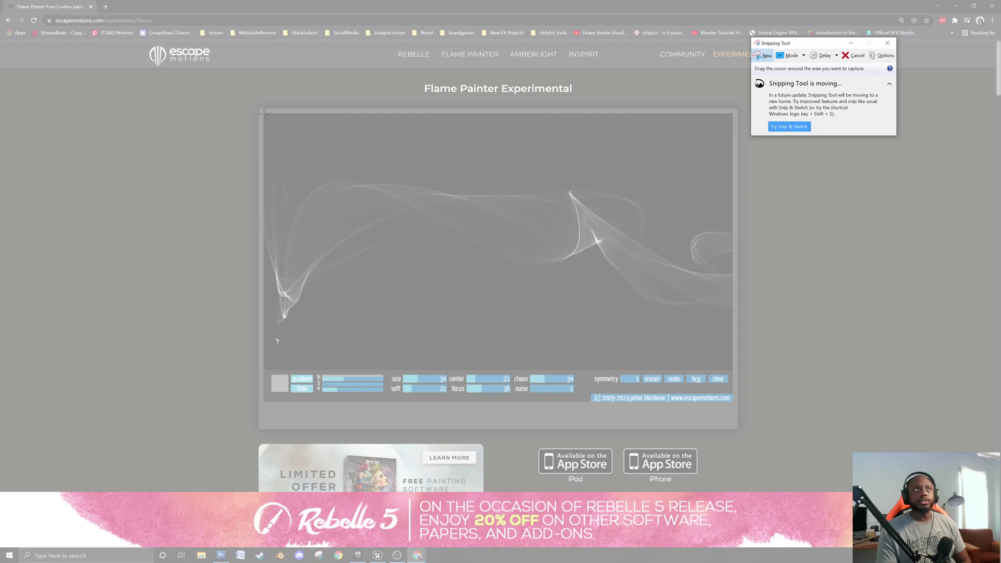
drag(264, 114, 732, 367)
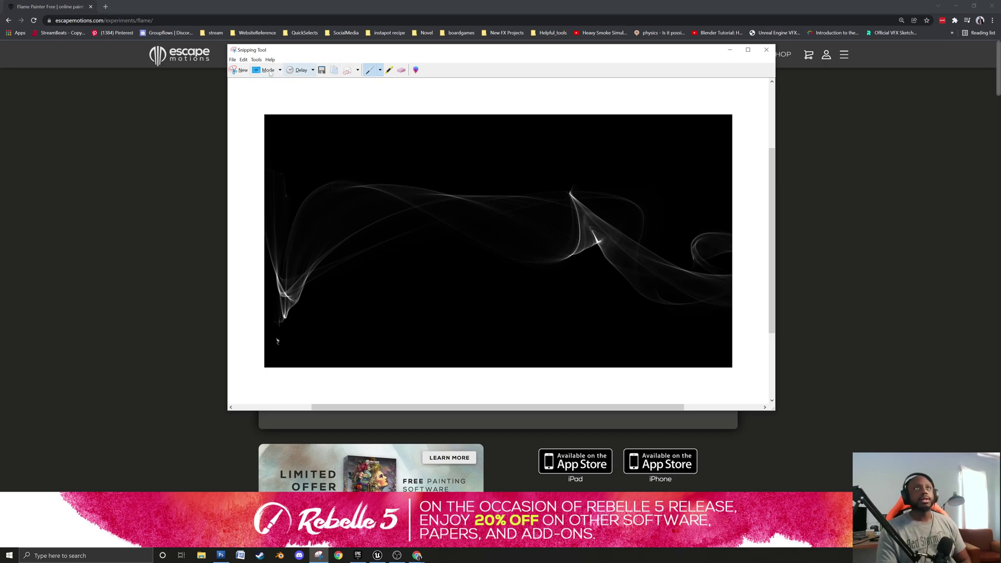
Start saving the captured flame image and go to the Storage1 (F:) drive as its location.
click(322, 70)
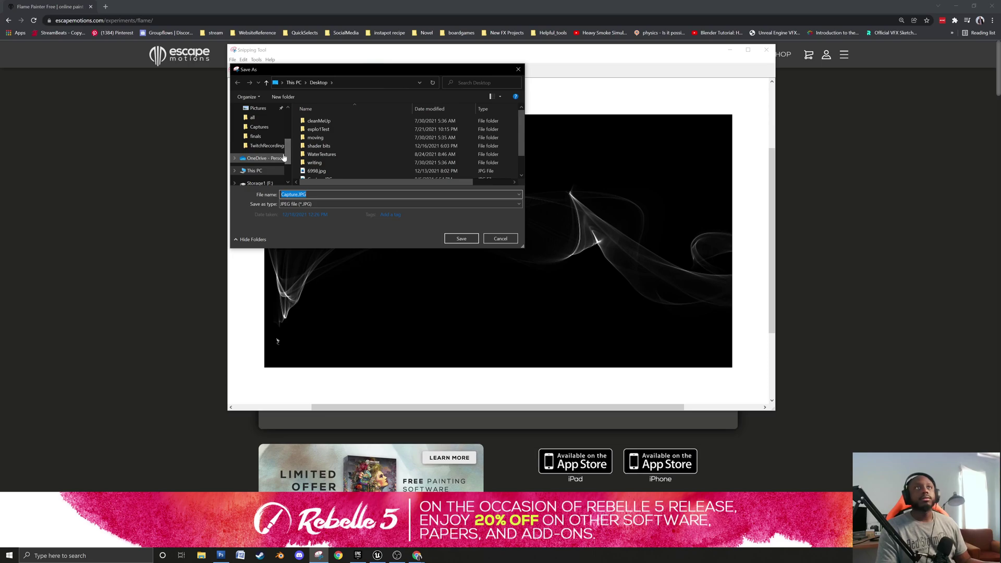
drag(289, 145, 292, 128)
scroll(271, 141, up, 2)
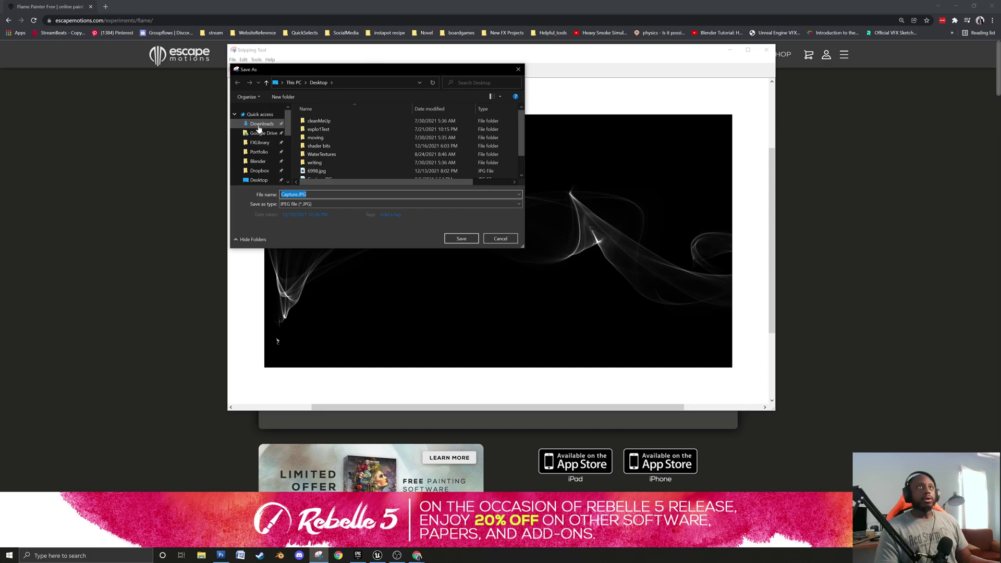
scroll(258, 138, down, 2)
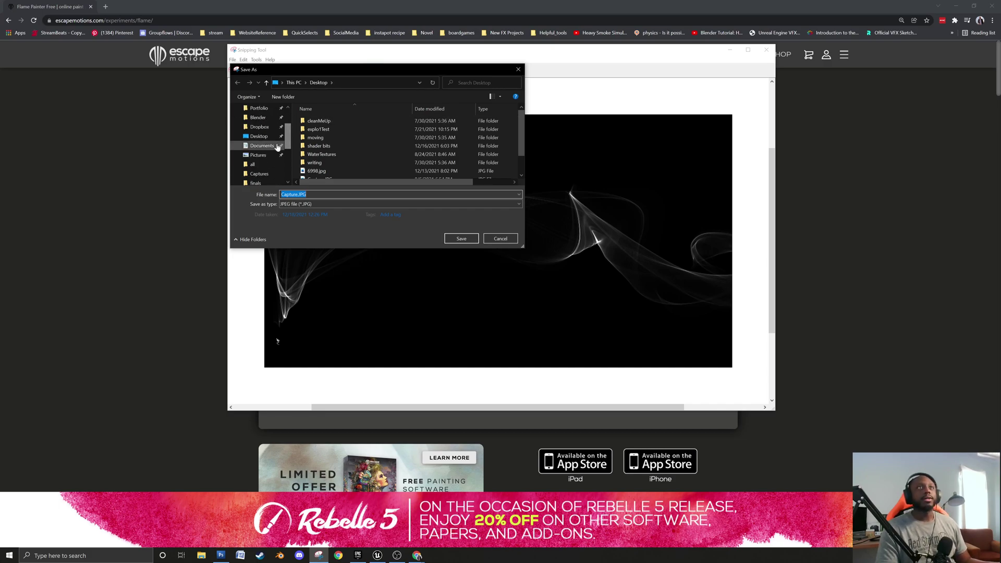
click(253, 165)
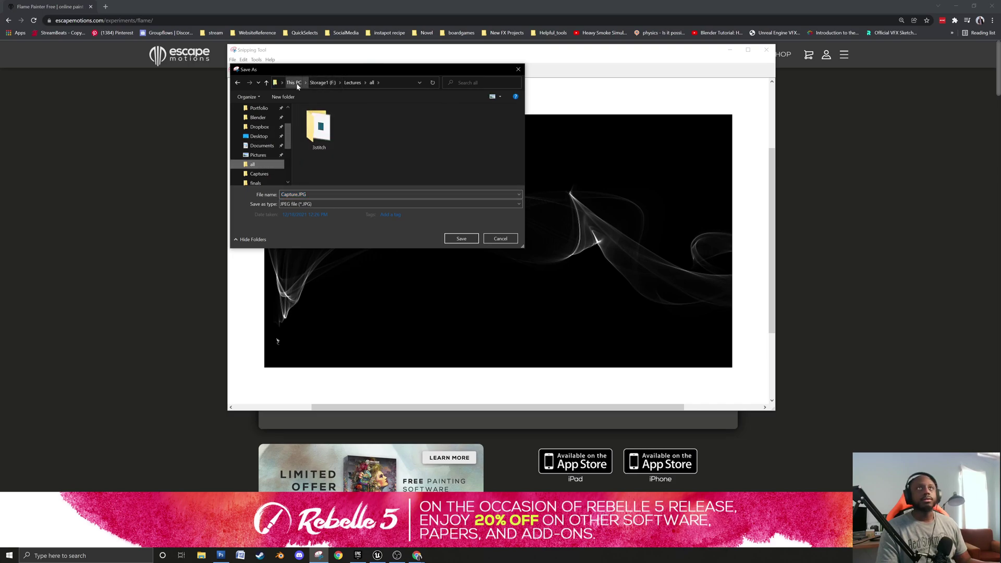
click(318, 83)
Browse the save location to the Content folder under Unreal Projects, Twitch, chromatic.
scroll(363, 132, down, 10)
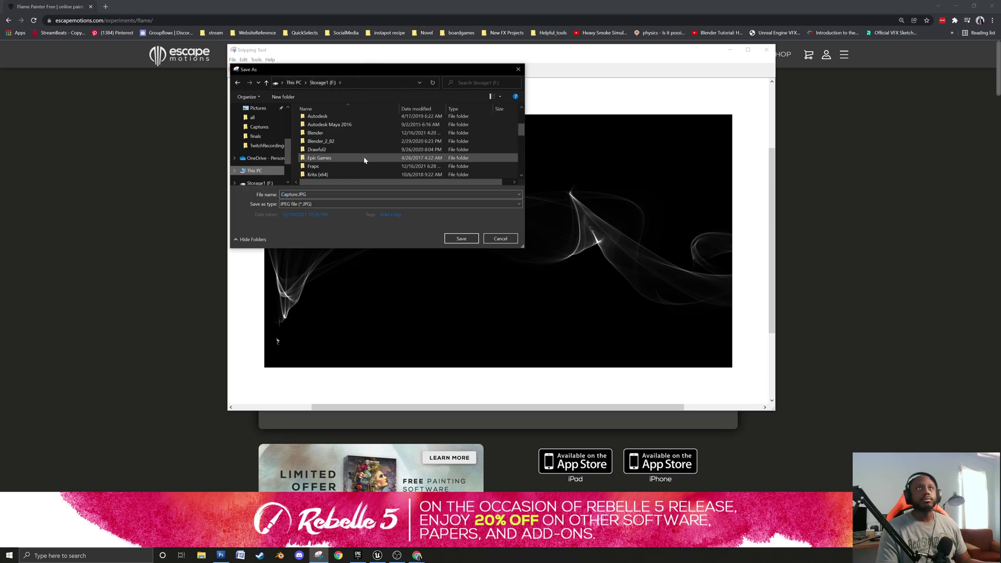
click(335, 150)
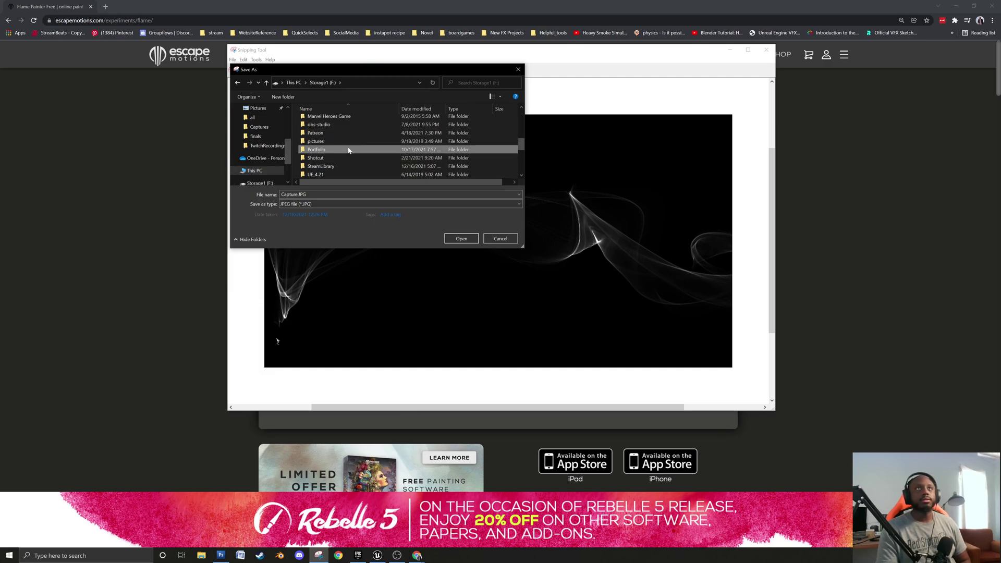
scroll(348, 150, down, 3)
click(333, 158)
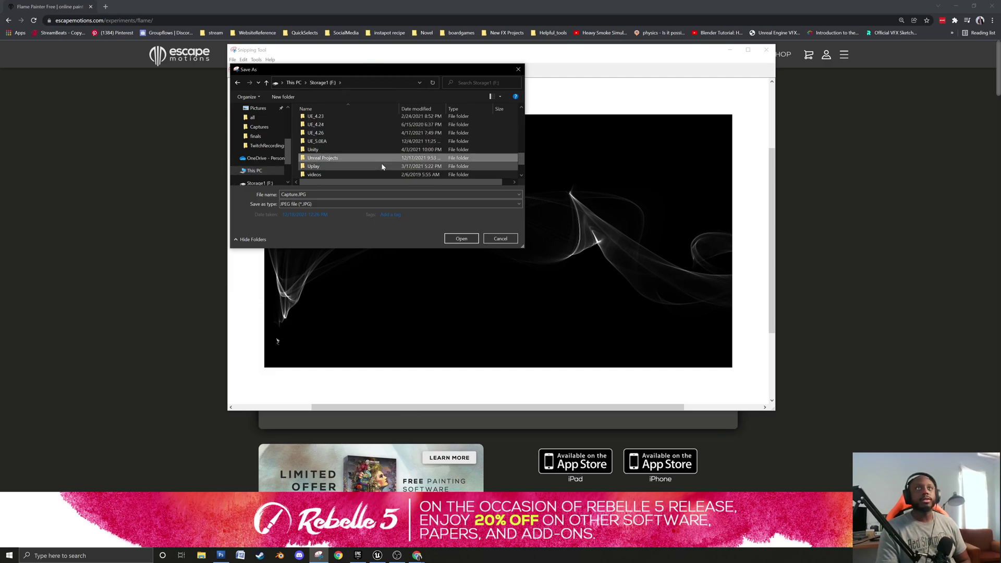
double_click(332, 158)
scroll(343, 156, down, 5)
scroll(344, 160, down, 1)
double_click(327, 142)
scroll(344, 151, down, 2)
double_click(334, 175)
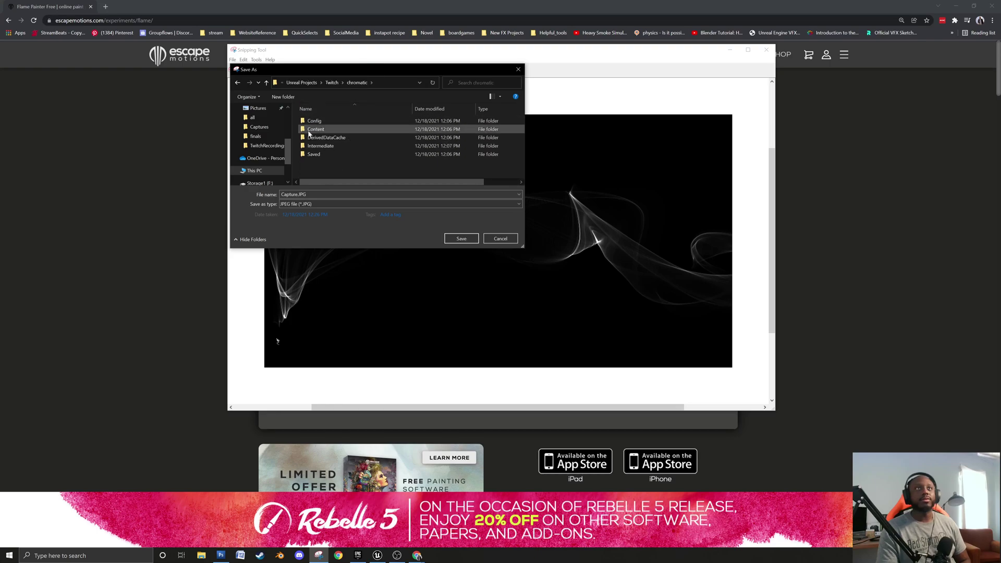
double_click(313, 129)
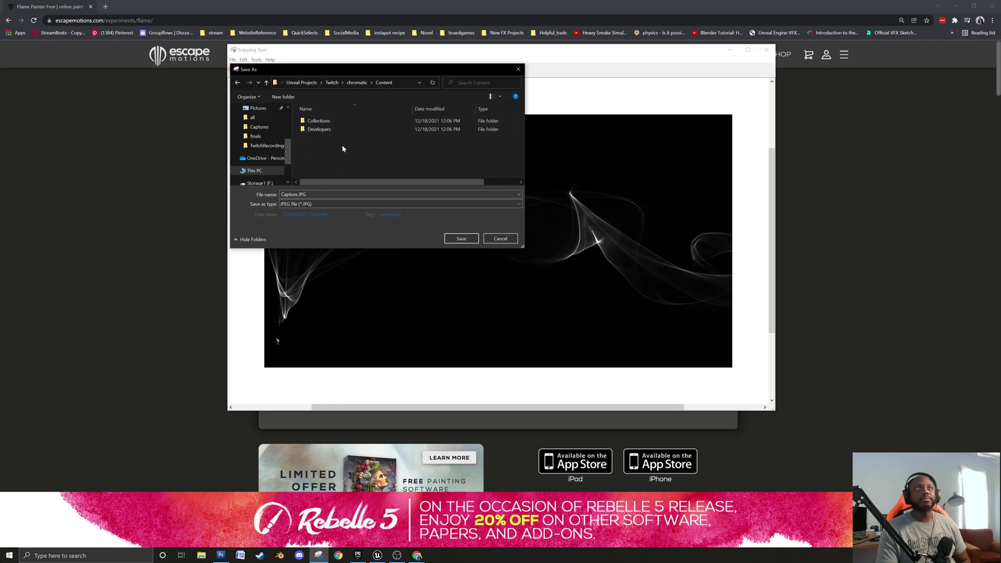
Create a new folder named Texture inside the Content folder.
right_click(313, 149)
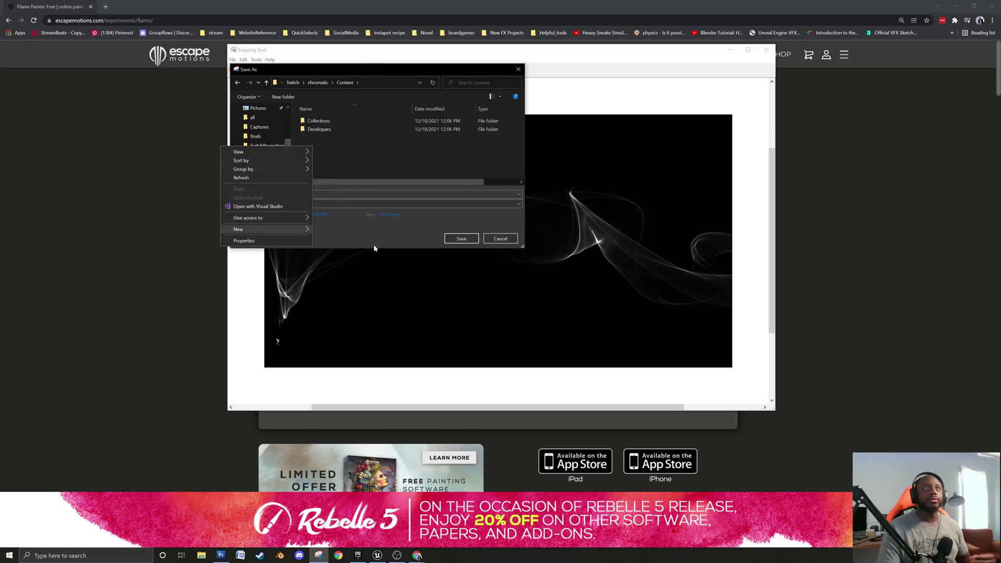
mouse_move(289, 231)
click(369, 230)
text(Texture)
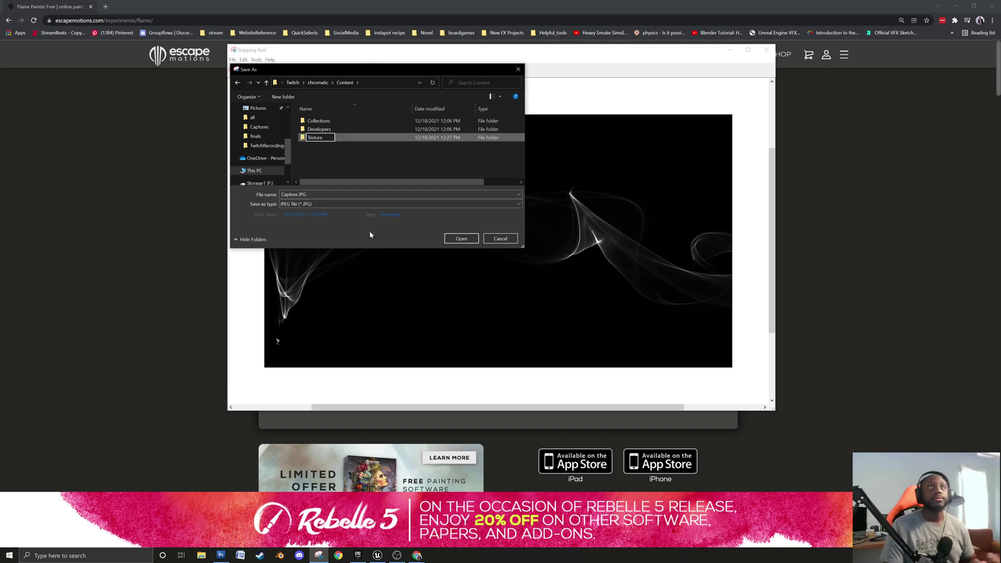
click(460, 238)
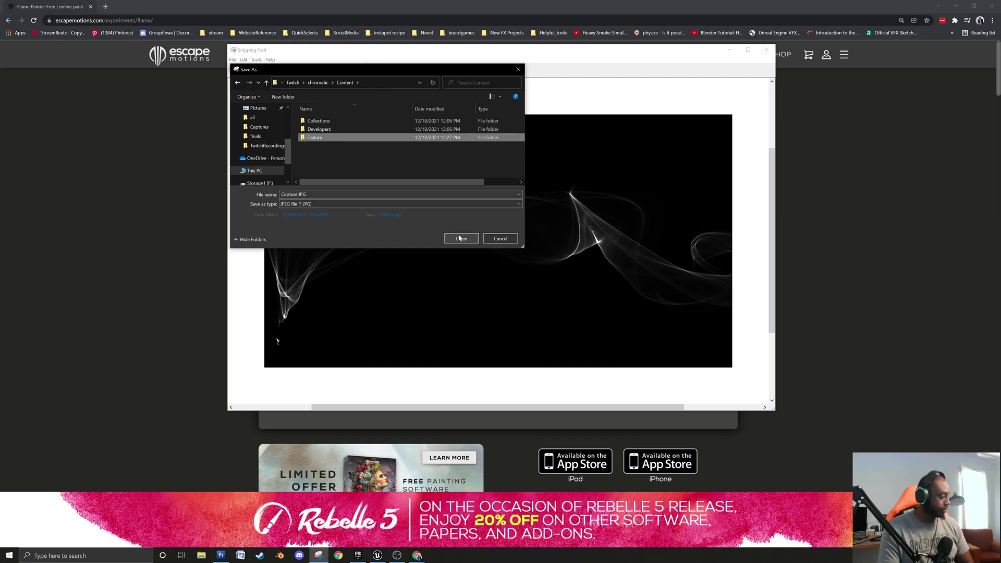
Save the capture in the Texture folder as a JPEG named flame_01.
double_click(315, 137)
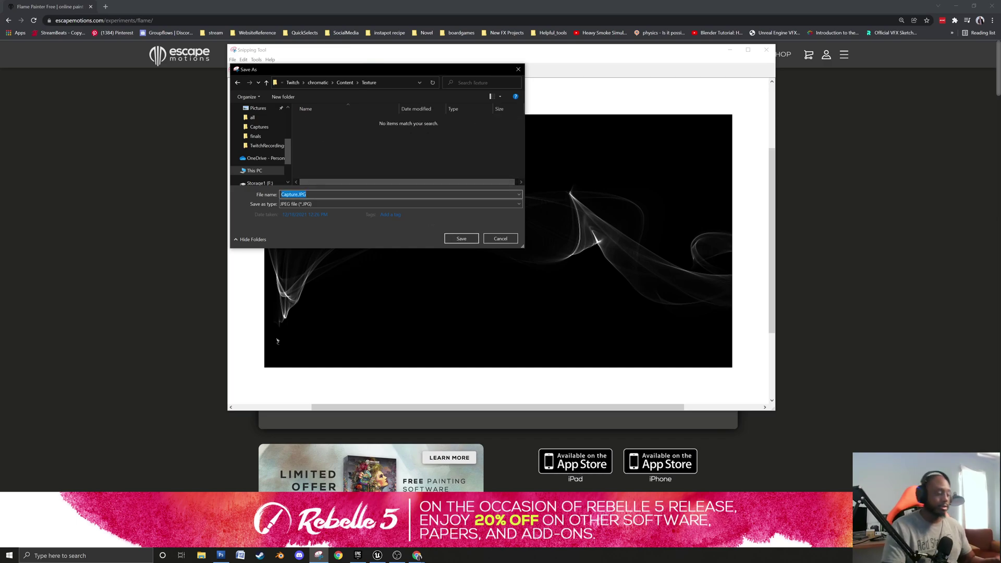
text(flame_01)
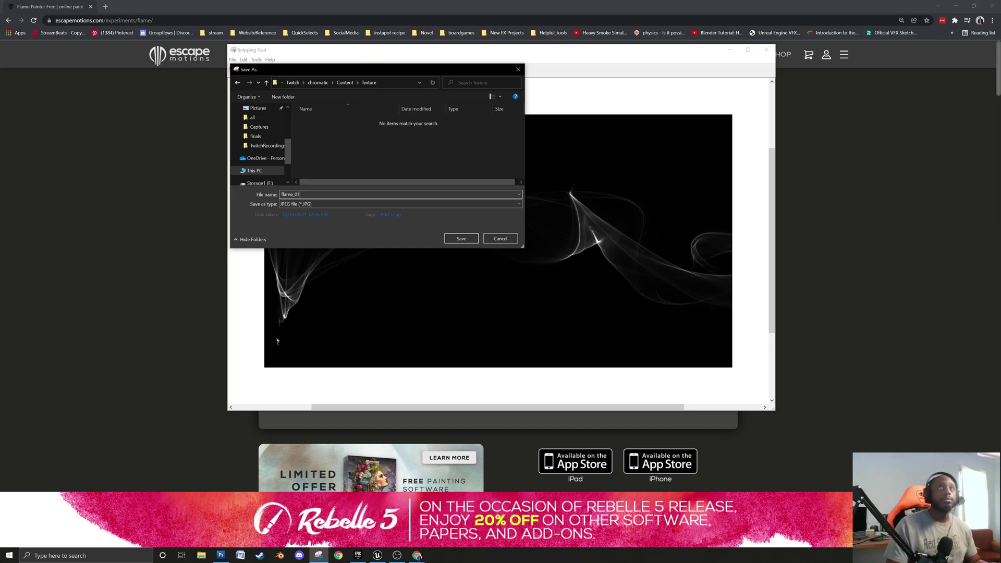
click(461, 239)
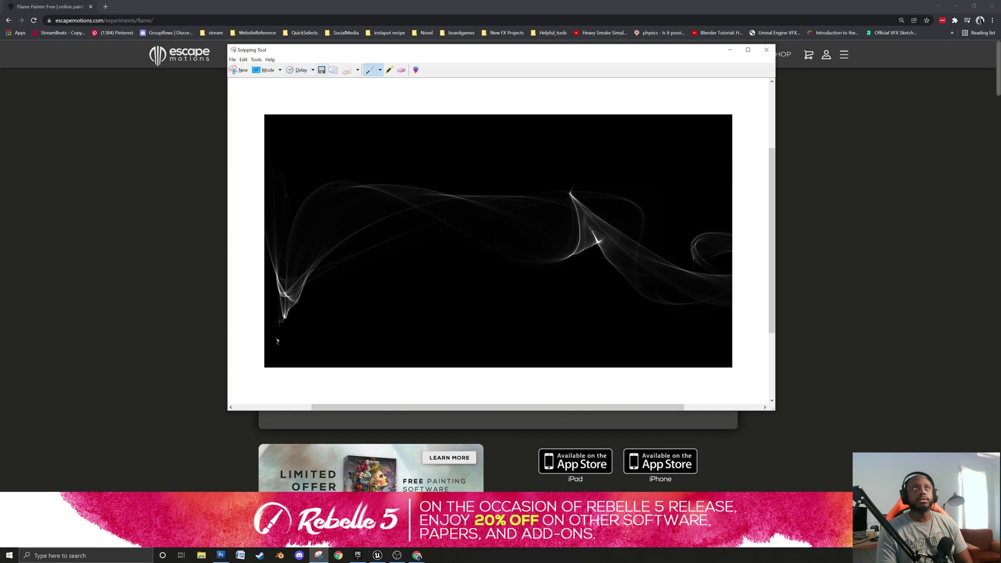
Move the Snipping Tool window away from the browser and clear the captured stroke from the Flame Painter canvas.
drag(367, 53, 0, 54)
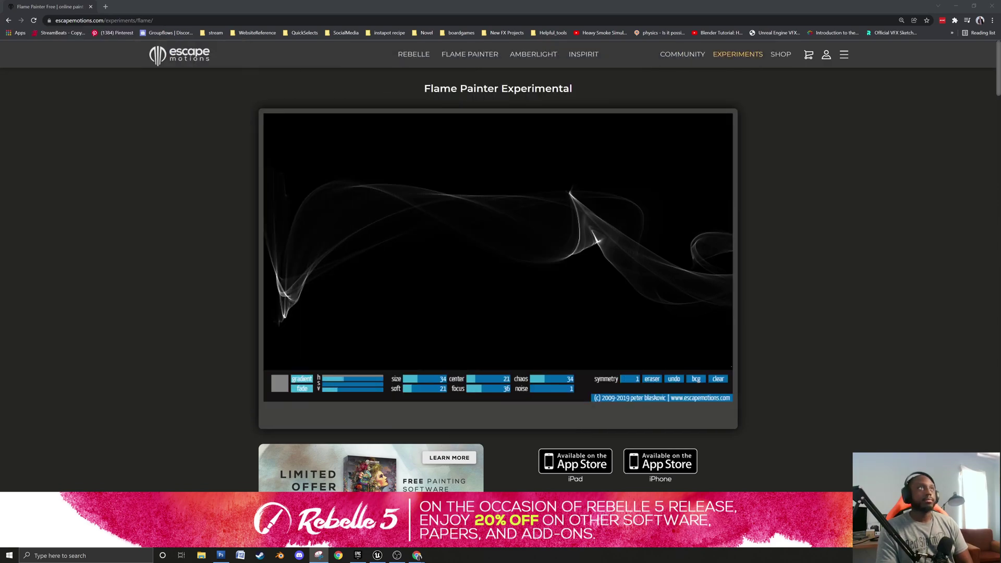
click(328, 265)
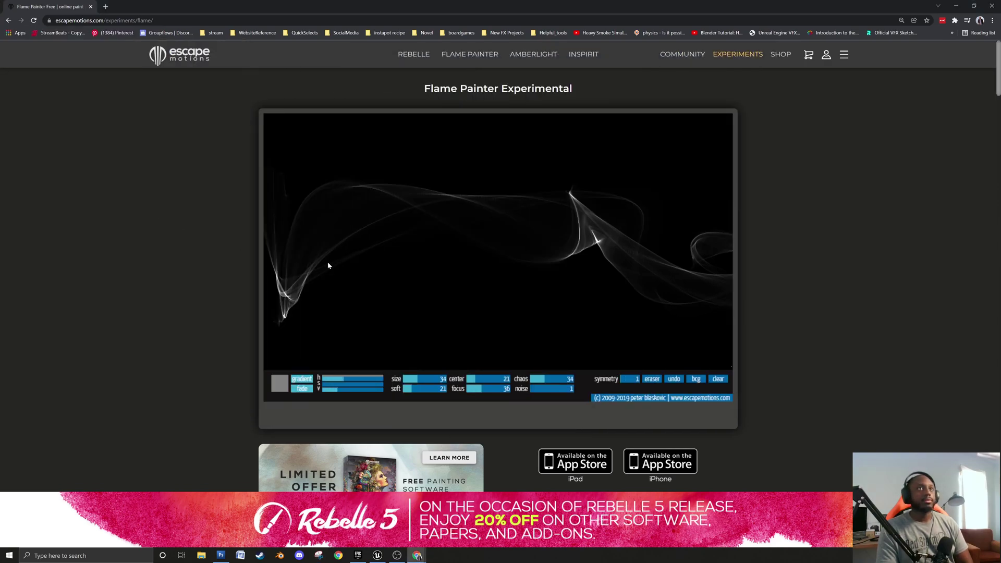
click(720, 381)
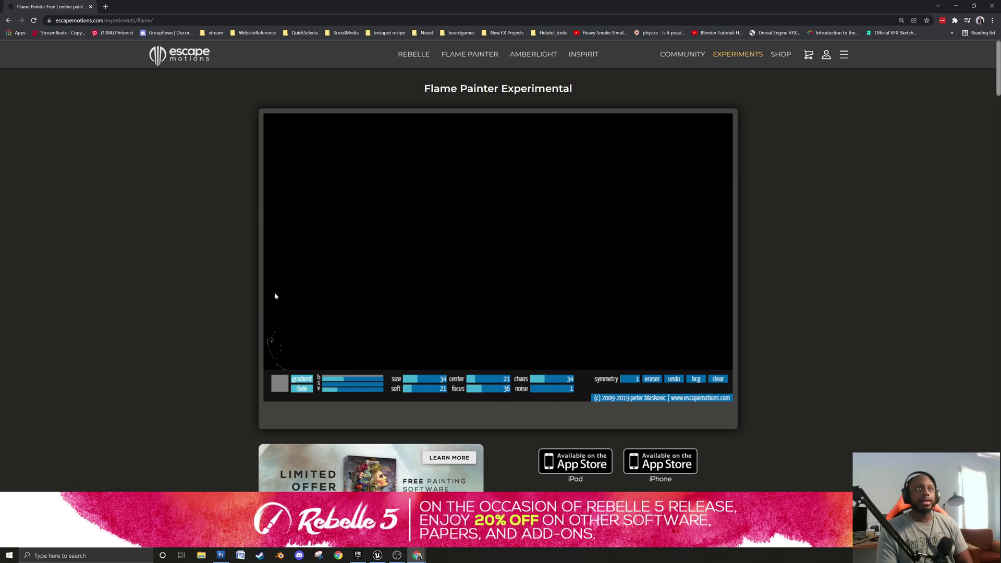
Paint a second wavy flame stroke across the canvas and take a new snip of the black painting area.
mouse_move(277, 270)
mouse_down()
mouse_move(489, 237)
mouse_move(713, 272)
mouse_up()
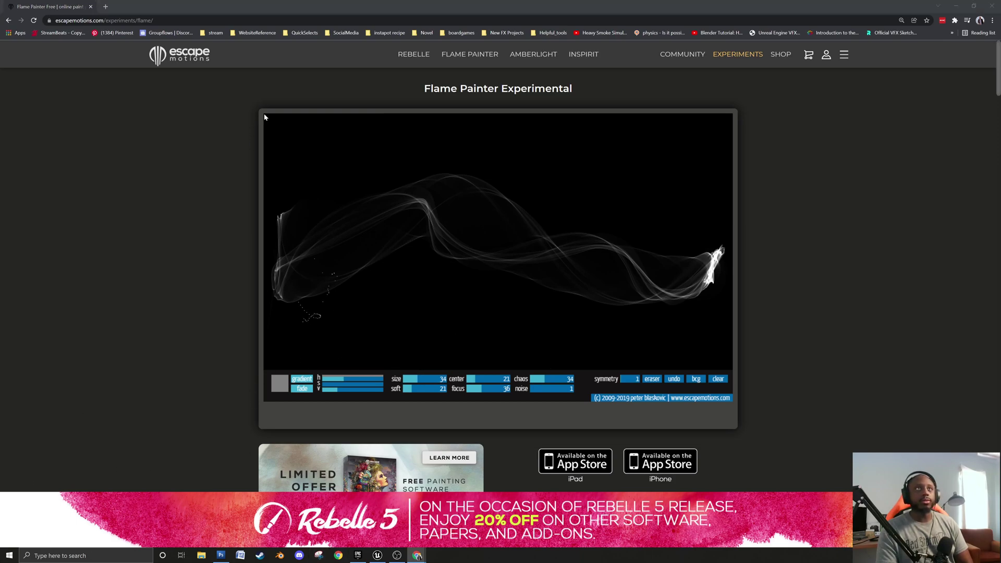
click(763, 55)
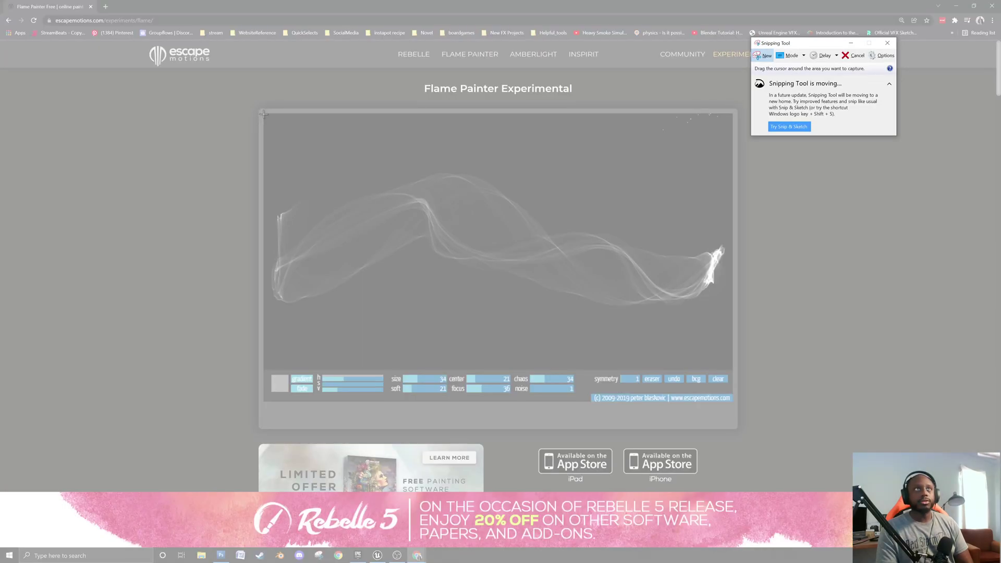
drag(265, 115, 731, 368)
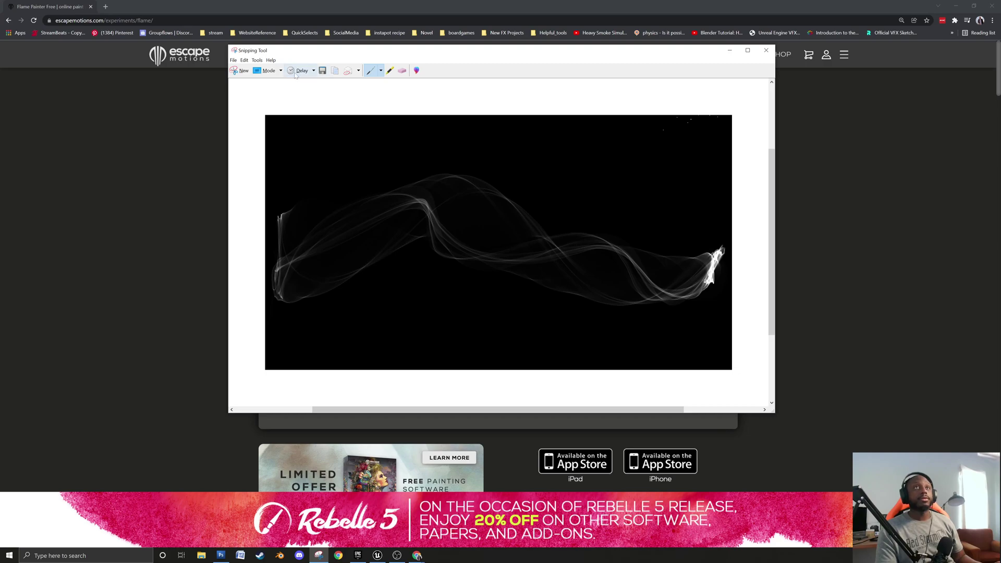
Save the capture in the Texture folder as a PNG named flame_02 and close the Snipping Tool.
click(323, 72)
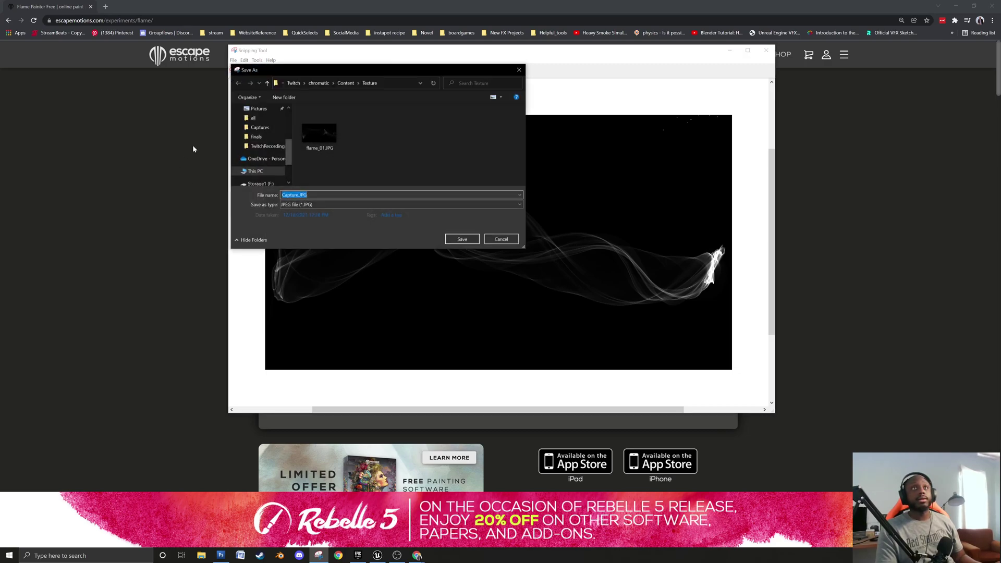
click(317, 131)
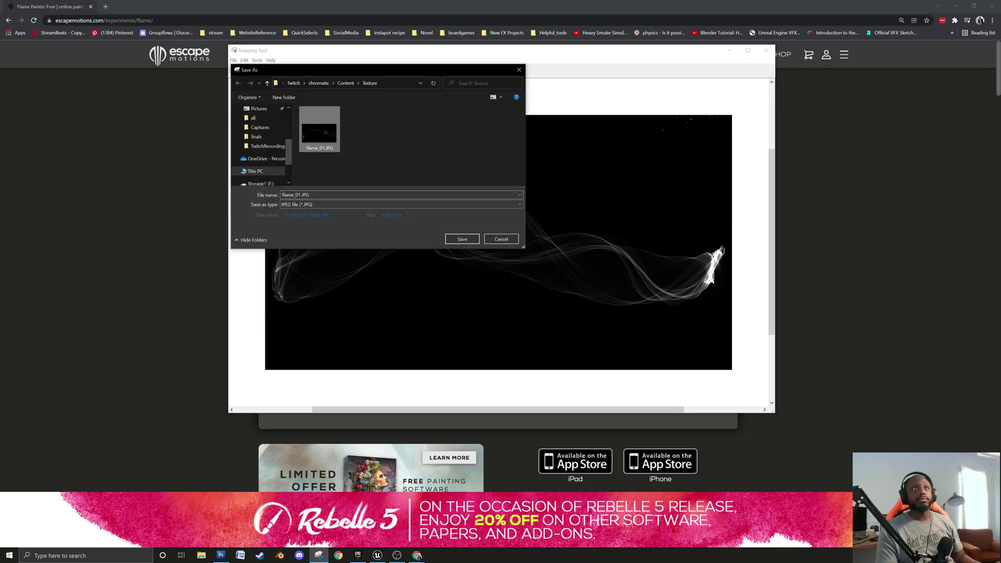
click(318, 203)
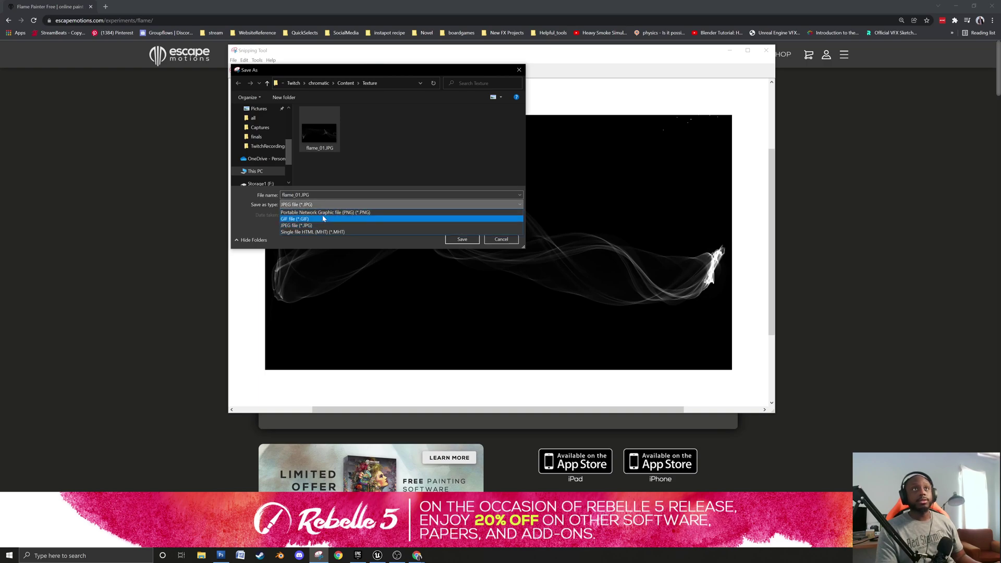
click(323, 211)
click(301, 195)
key(ctrl+a)
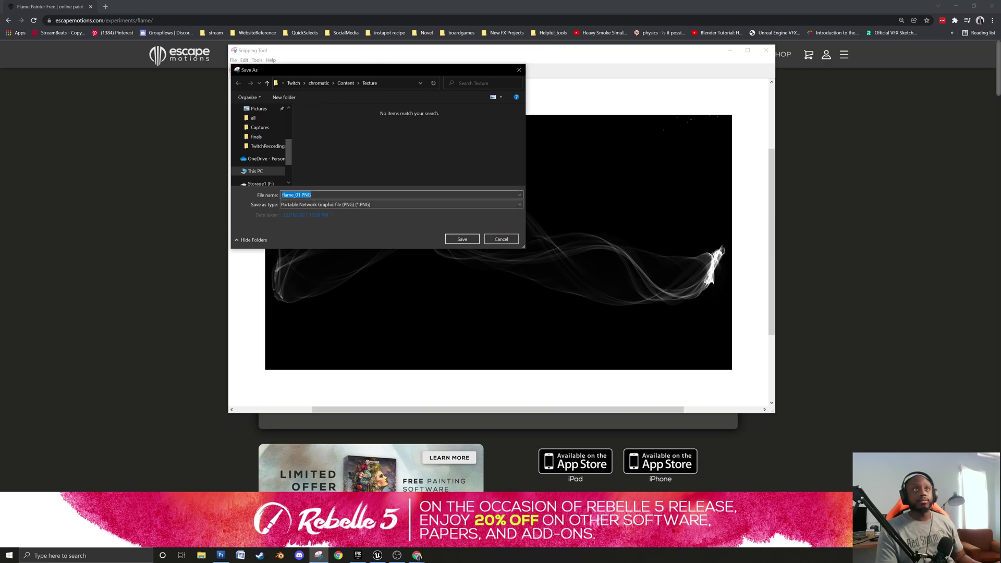
click(301, 195)
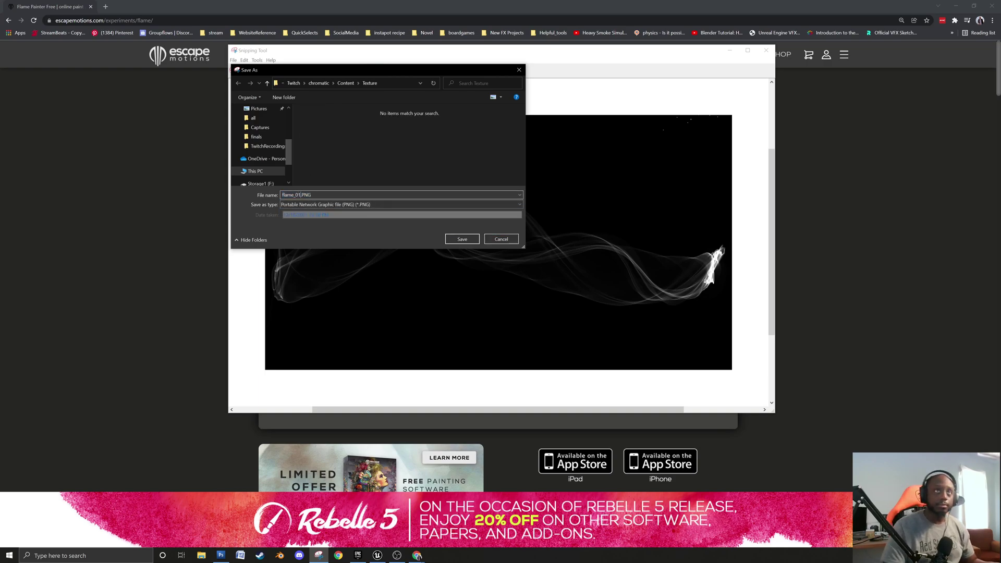
key(BackSpace)
text(2)
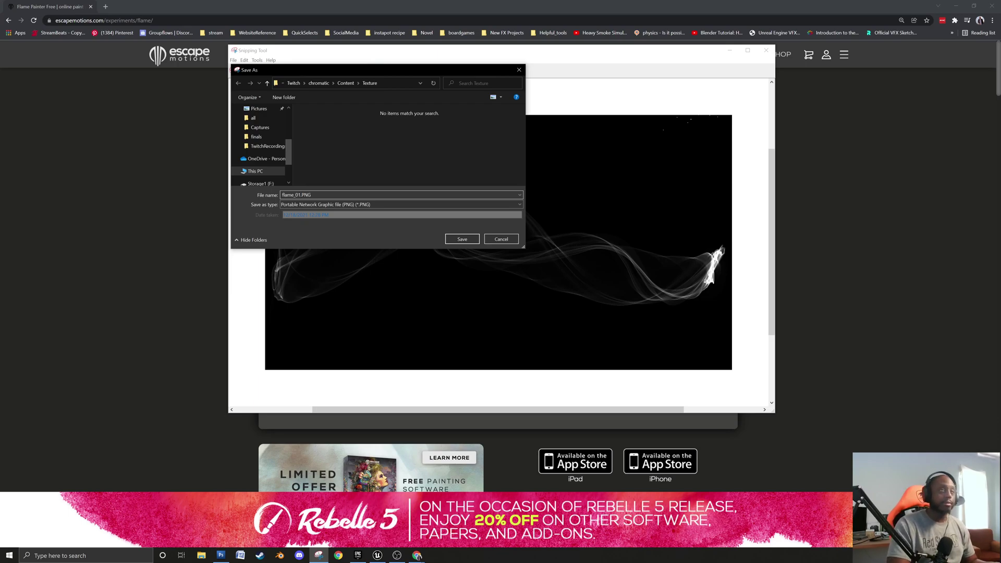
click(462, 239)
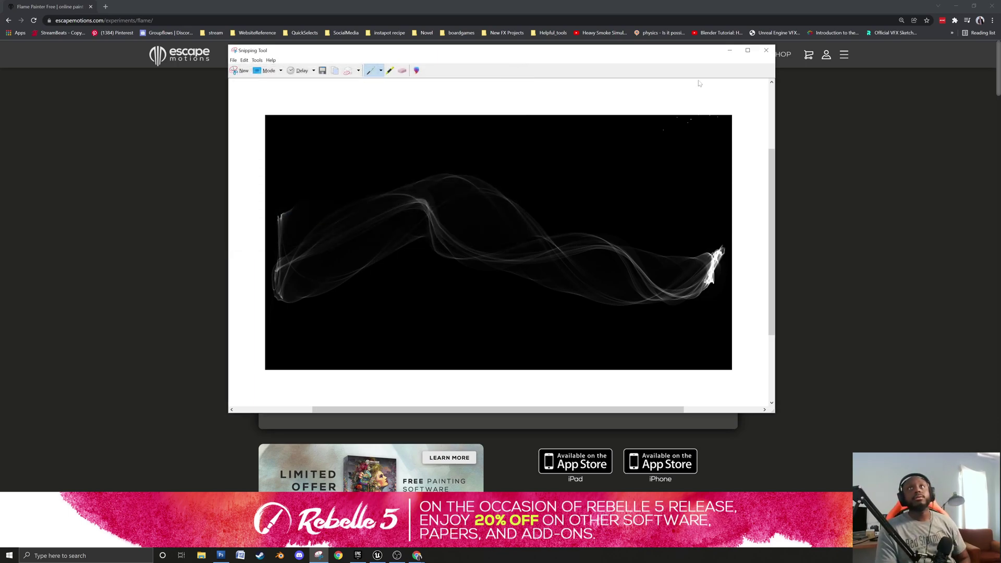
click(763, 53)
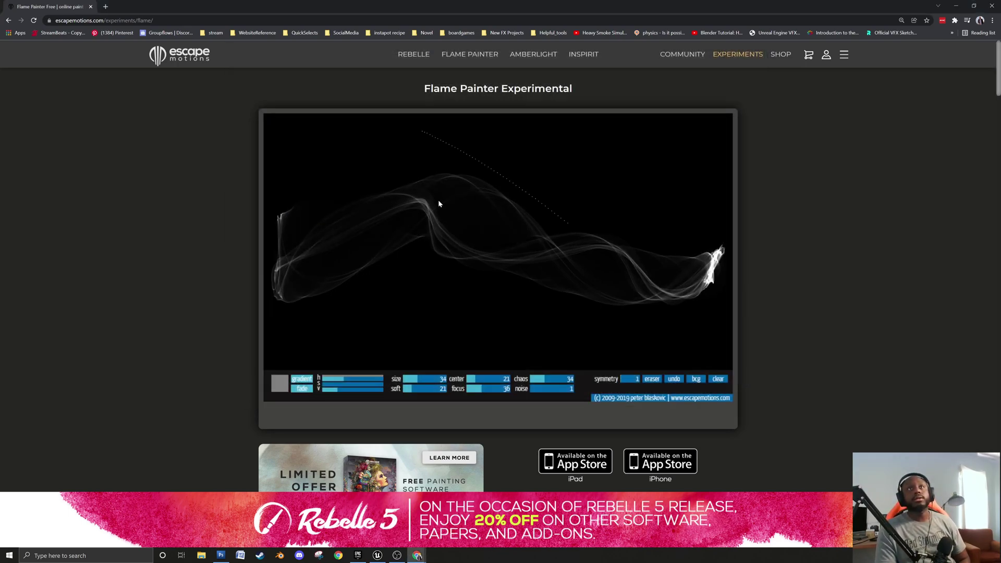
Paint a third wavy flame stroke across a cleared canvas and snip the black painting area.
click(718, 380)
mouse_move(269, 206)
mouse_down()
mouse_move(282, 274)
mouse_move(462, 251)
mouse_move(718, 240)
mouse_up()
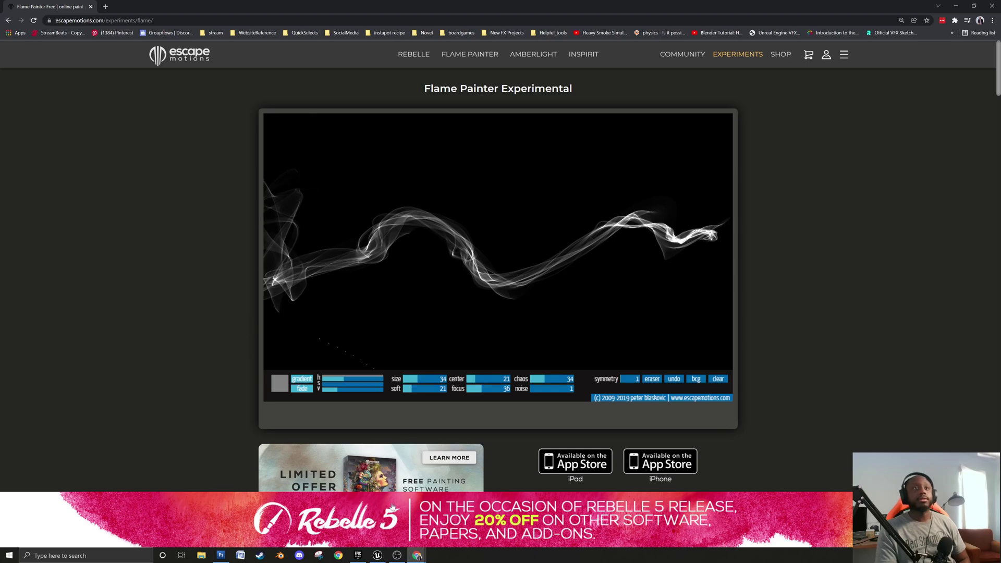
click(319, 556)
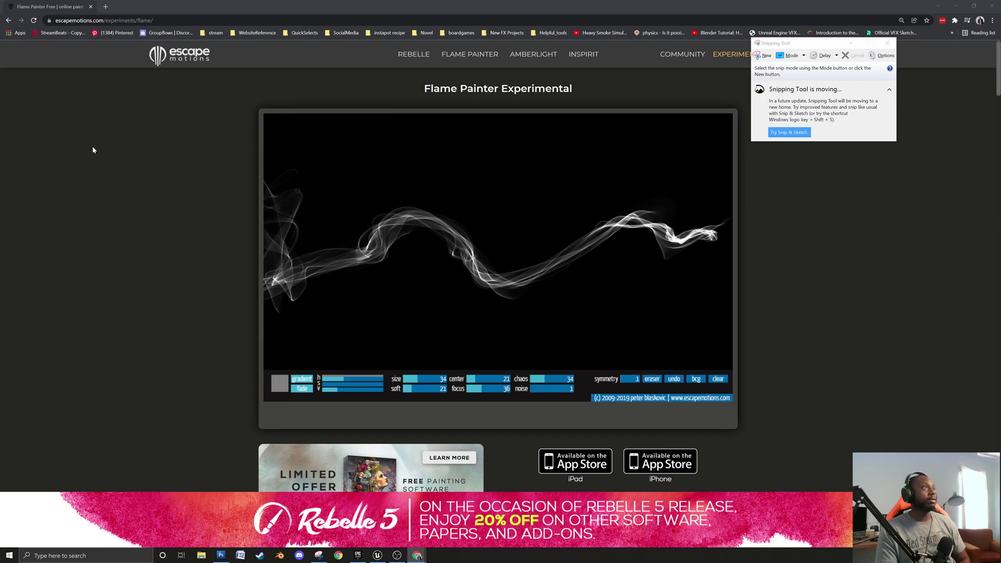
drag(266, 166, 272, 121)
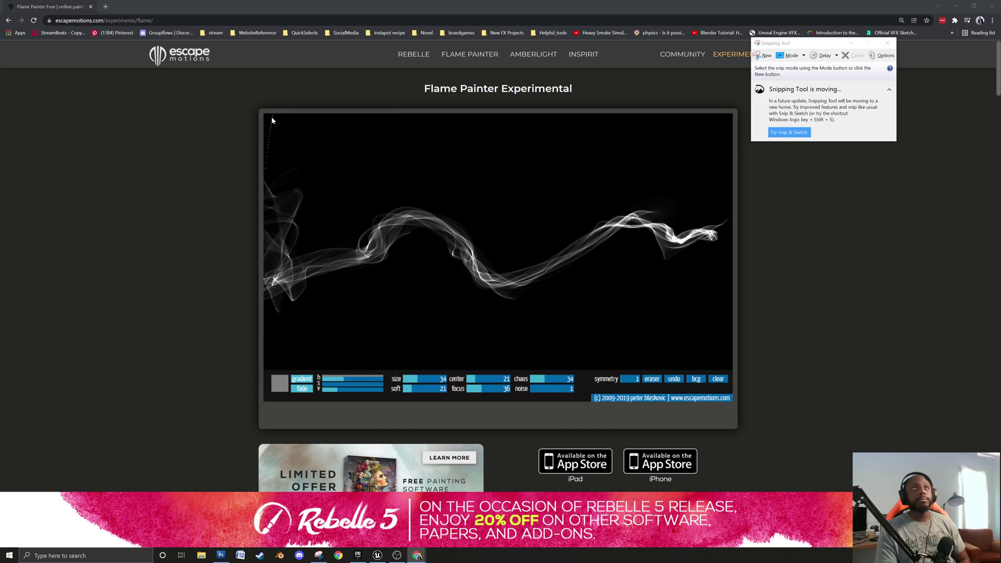
click(763, 56)
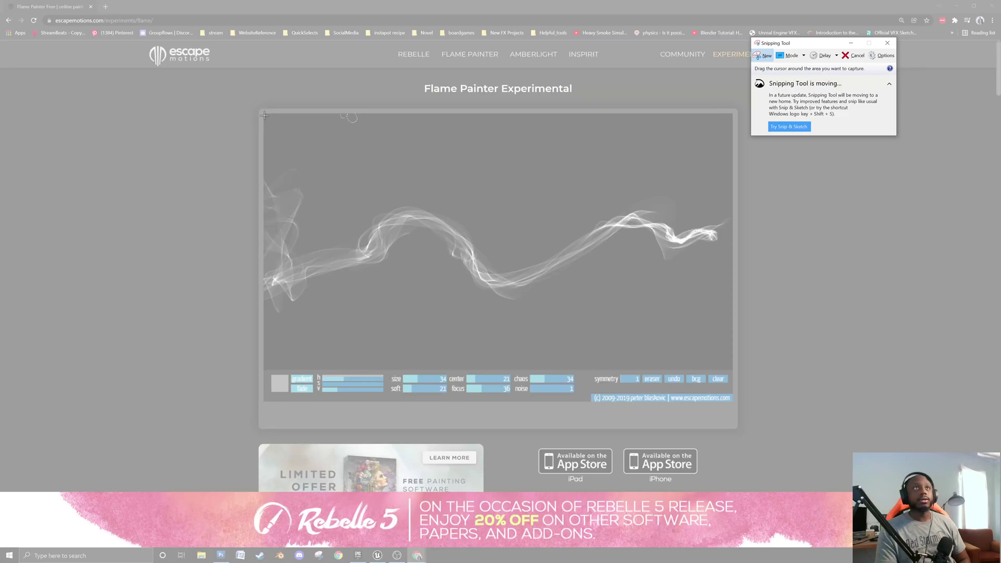
drag(265, 114, 731, 374)
Save the snip in the Texture folder as a PNG named flame_03 and close the Snipping Tool.
key(ctrl+s)
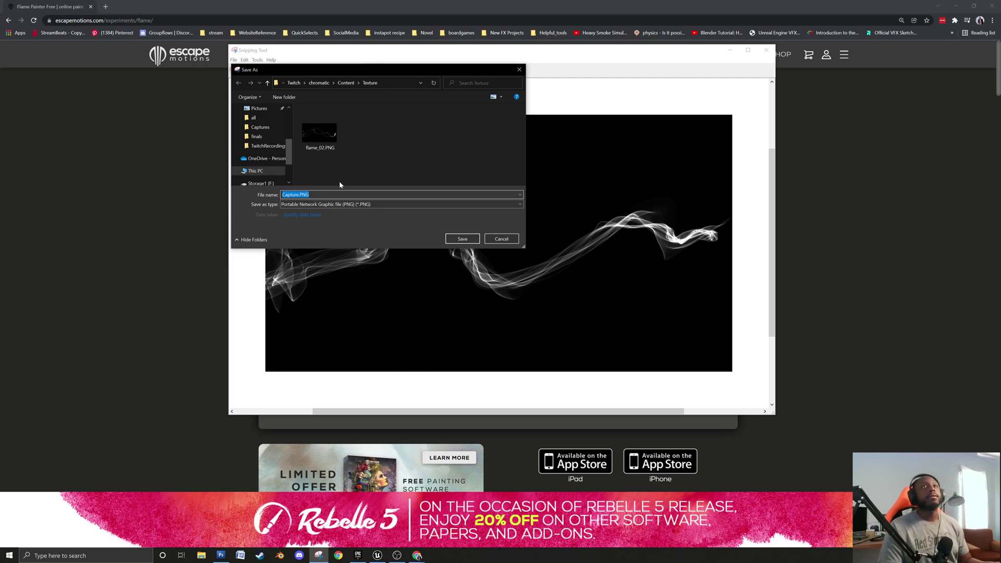
click(320, 131)
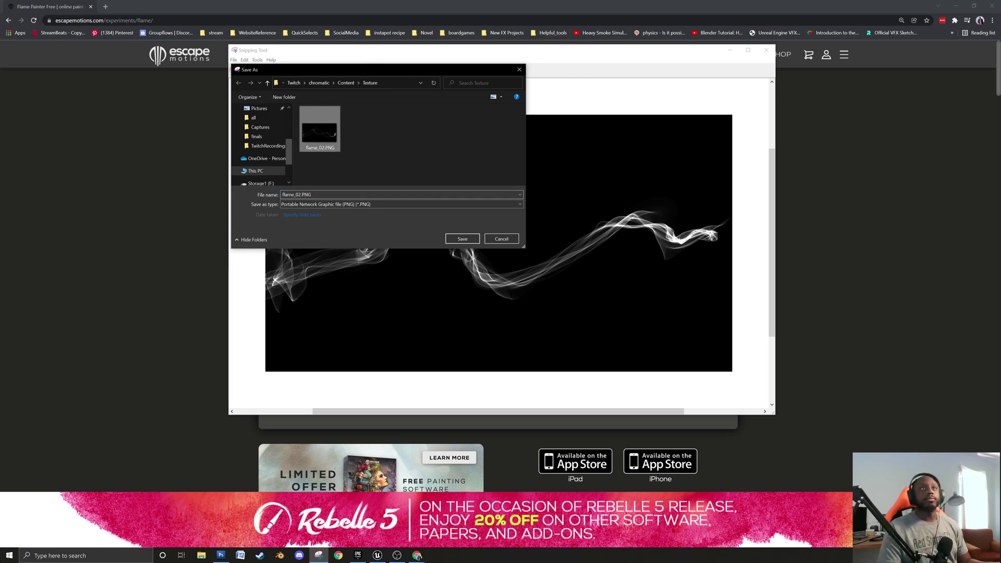
key(Left)
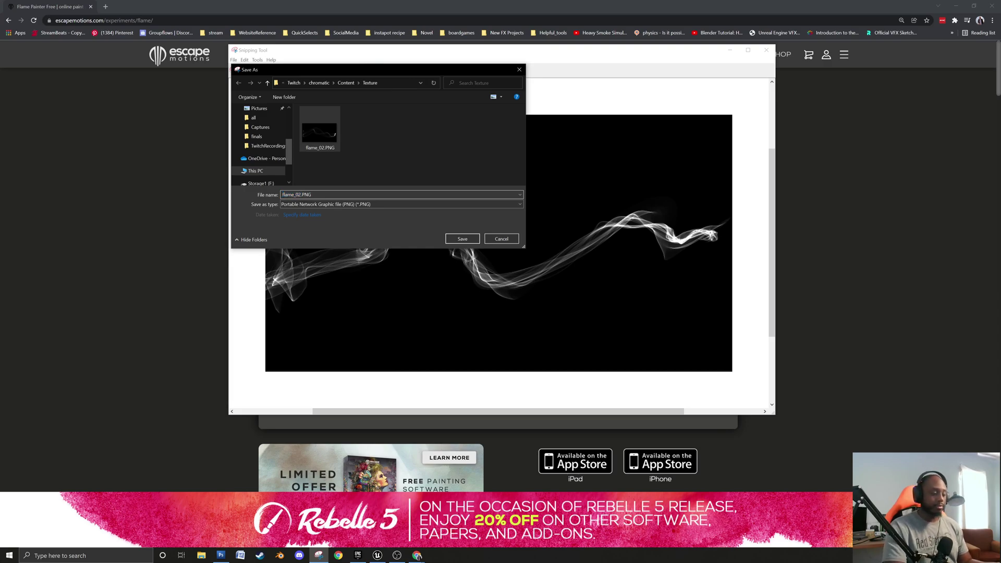
click(463, 238)
click(766, 50)
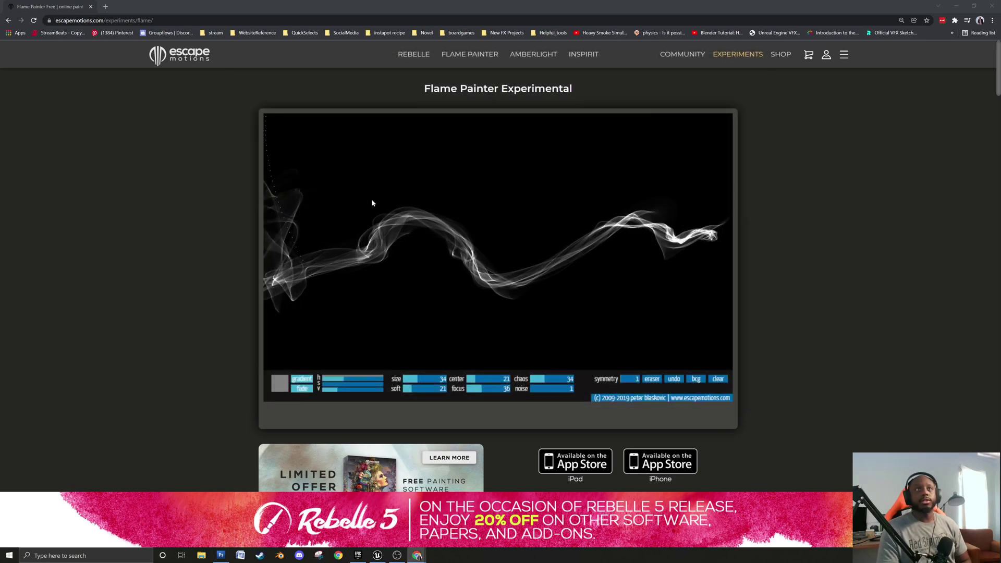
Try out several differently curved flame strokes across the canvas, clearing it before each attempt.
click(716, 378)
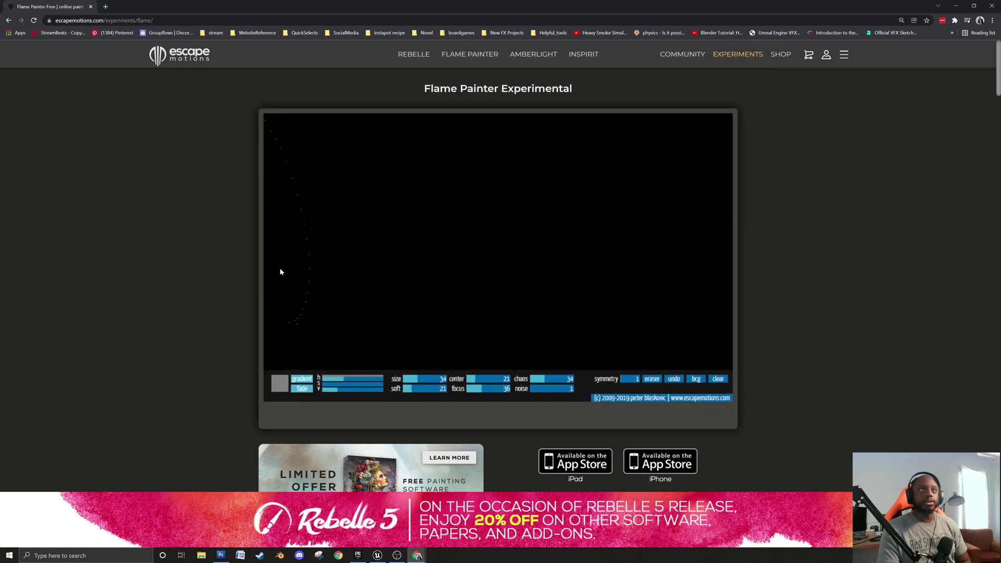
drag(268, 263, 730, 252)
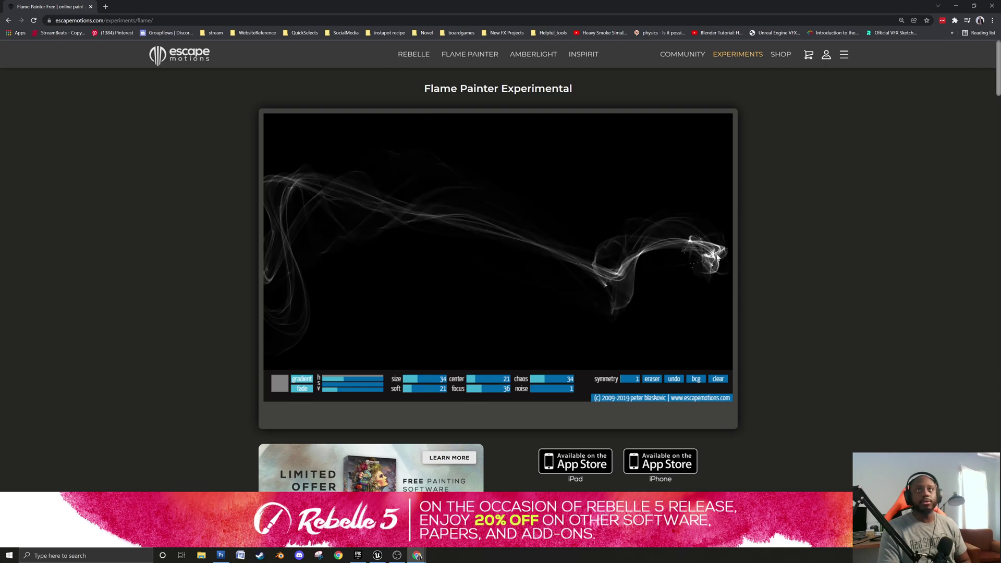
click(718, 379)
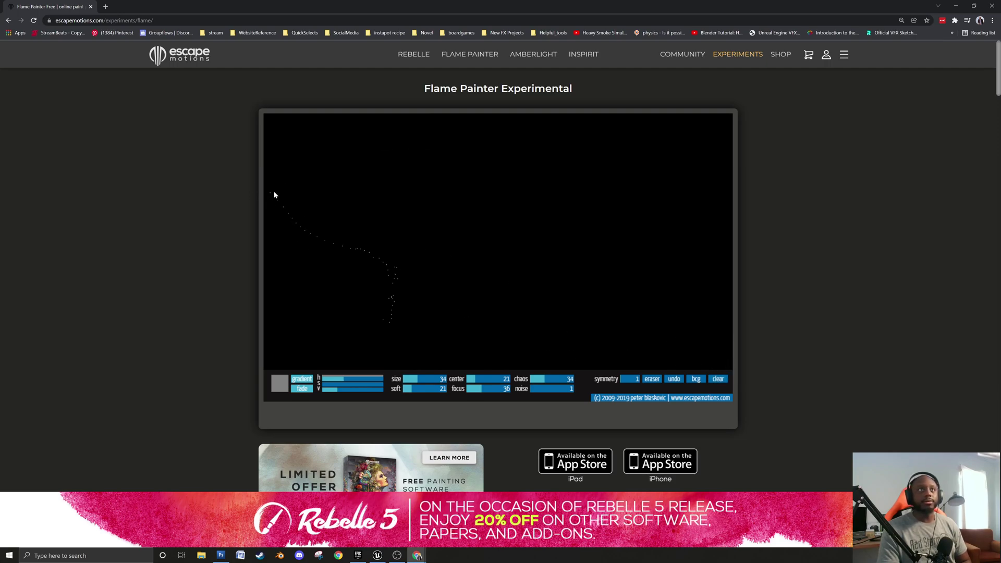
mouse_move(277, 228)
mouse_down()
mouse_move(418, 205)
mouse_move(706, 266)
mouse_move(727, 258)
mouse_up()
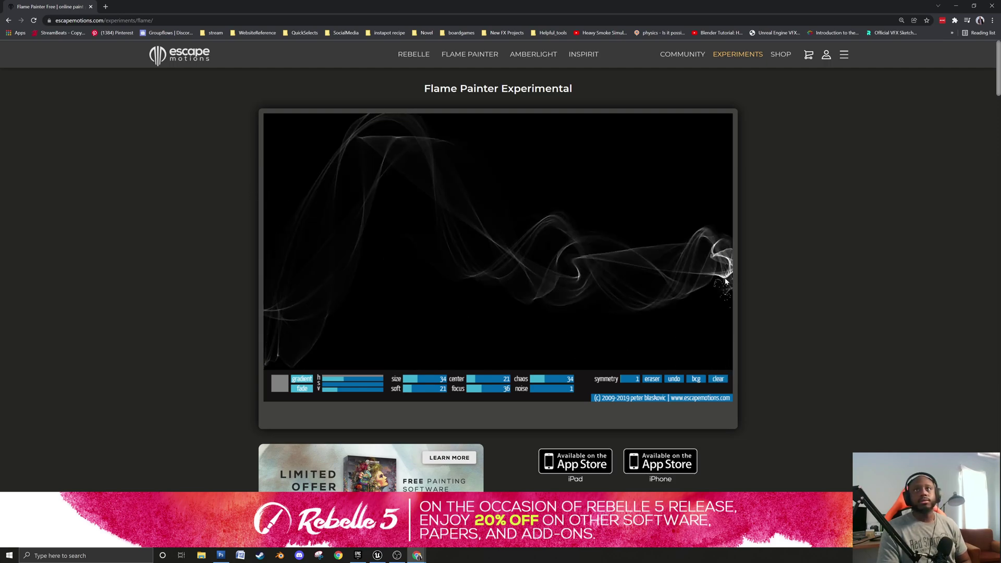
click(718, 379)
mouse_move(281, 280)
mouse_down()
mouse_move(395, 212)
mouse_move(614, 290)
mouse_move(712, 248)
mouse_up()
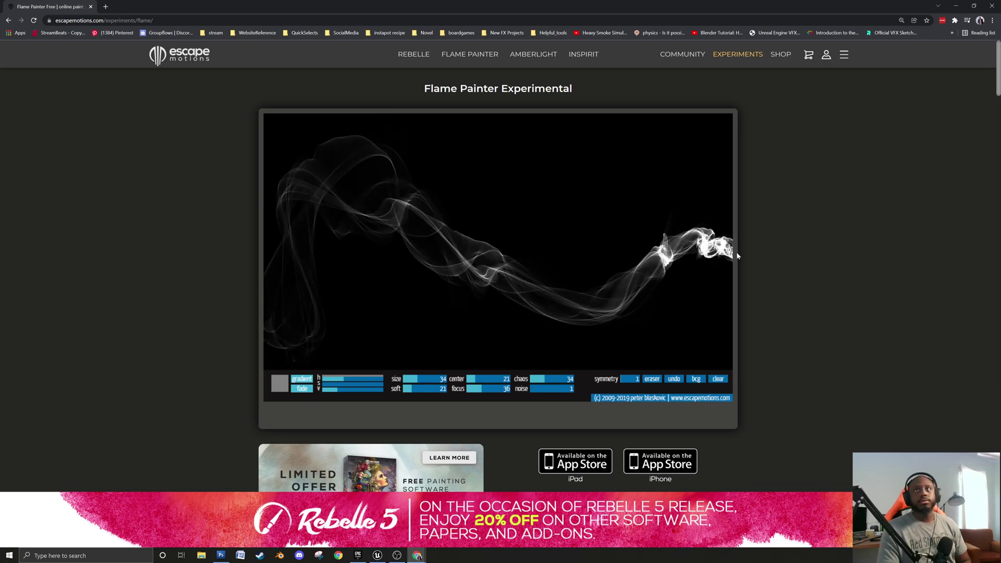
click(718, 379)
mouse_move(273, 271)
mouse_down()
mouse_move(507, 241)
mouse_move(735, 241)
mouse_up()
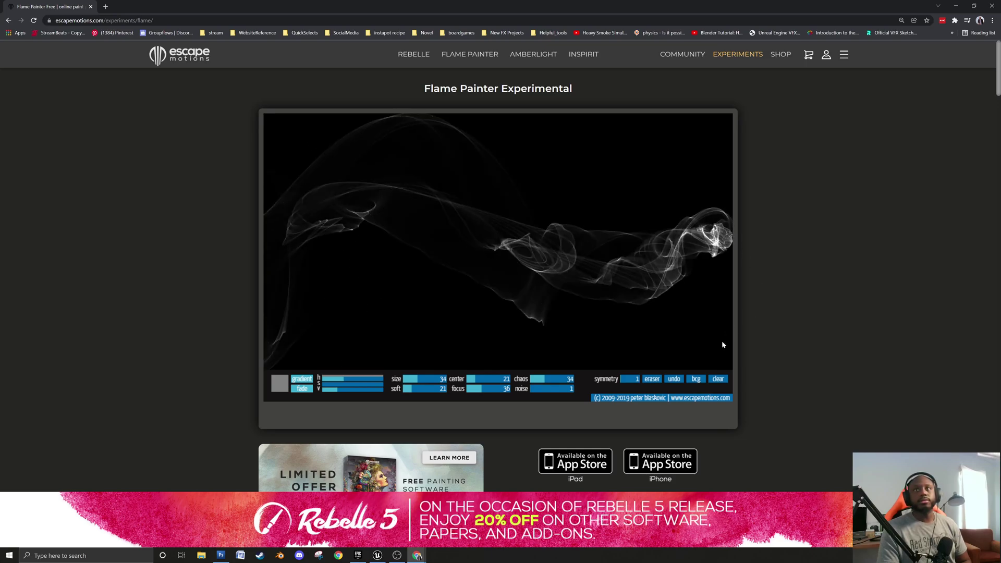
click(718, 379)
mouse_move(293, 250)
mouse_down()
mouse_move(382, 236)
mouse_move(729, 256)
mouse_up()
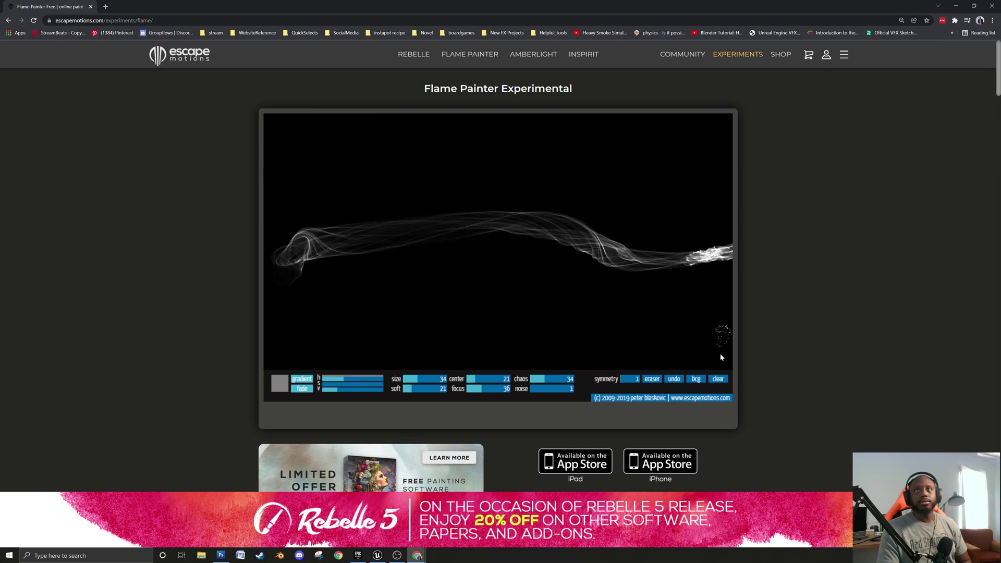
click(718, 378)
mouse_move(296, 275)
mouse_down()
mouse_move(310, 243)
mouse_move(725, 285)
mouse_up()
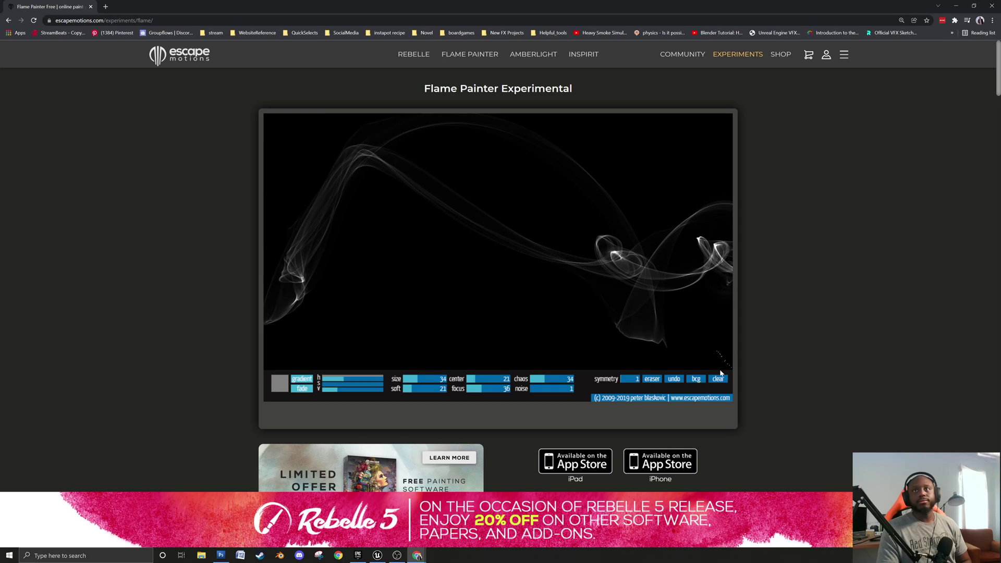
click(718, 379)
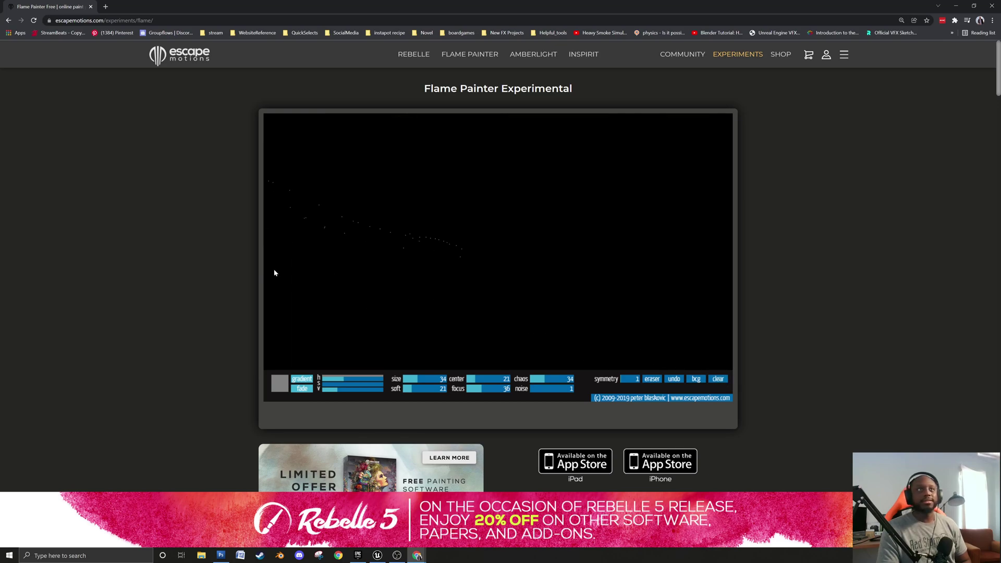
mouse_move(271, 268)
mouse_down()
mouse_move(552, 267)
mouse_move(742, 283)
mouse_move(725, 368)
mouse_up()
click(719, 380)
mouse_move(368, 263)
mouse_down()
mouse_move(737, 272)
mouse_move(722, 371)
mouse_up()
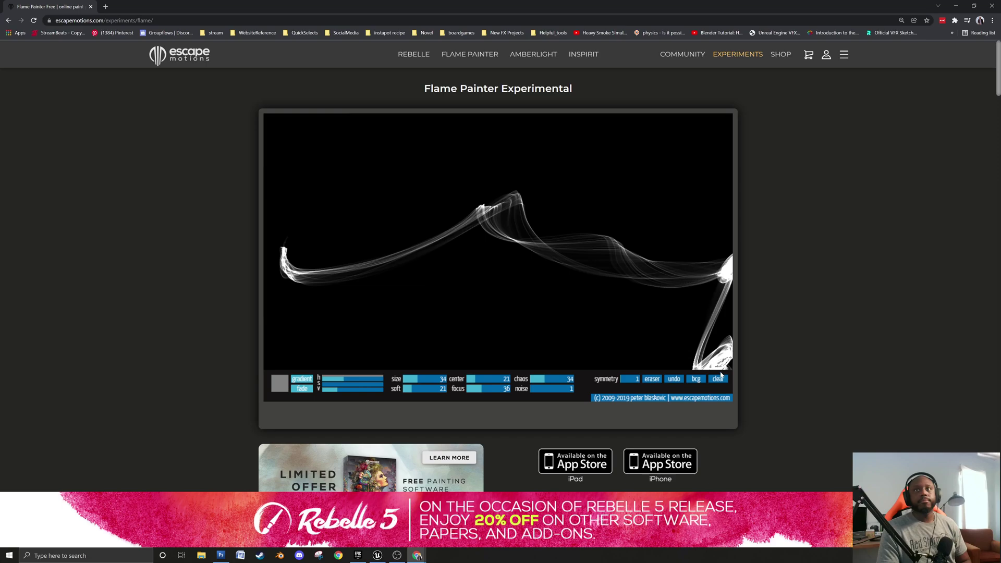
click(717, 378)
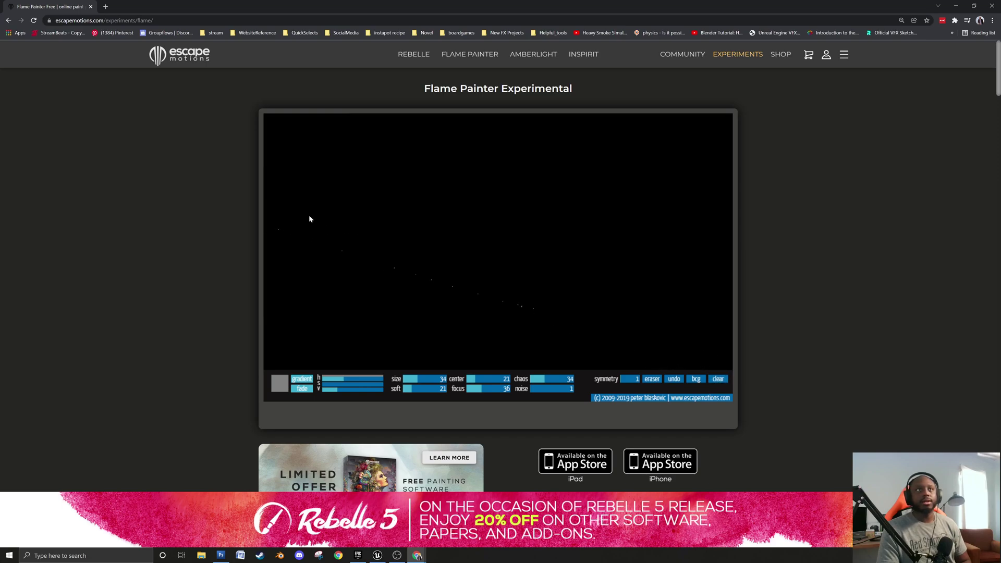
drag(292, 252, 725, 259)
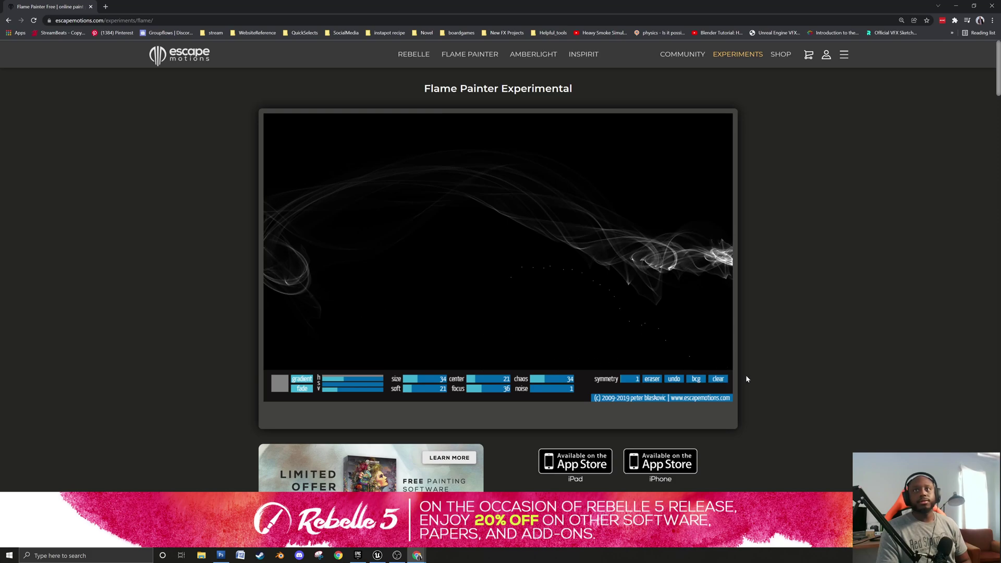
Clear the canvas, paint a gently waving flame stroke across its full width and snip the painting area.
click(719, 378)
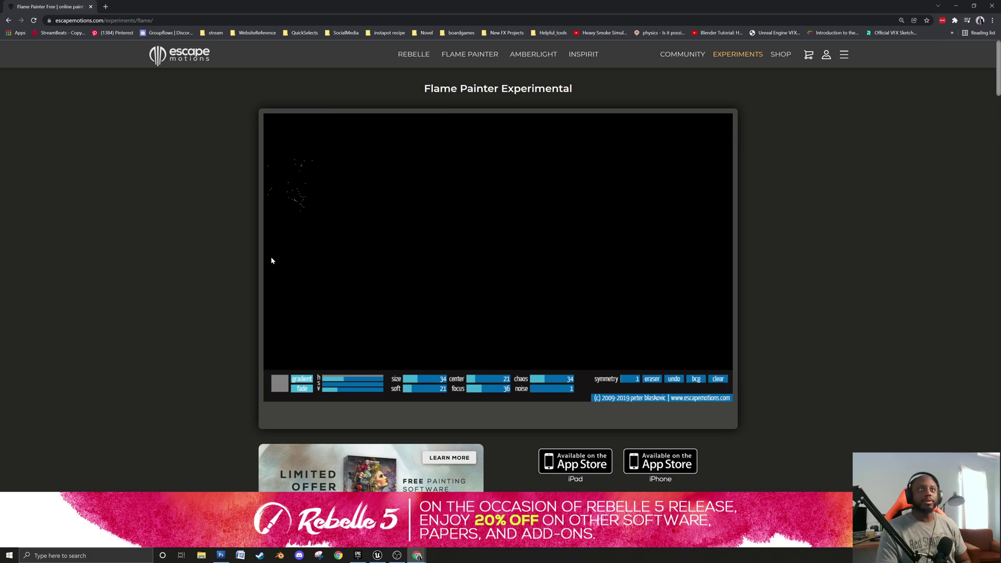
mouse_move(271, 260)
mouse_down()
mouse_move(504, 249)
mouse_move(732, 256)
mouse_up()
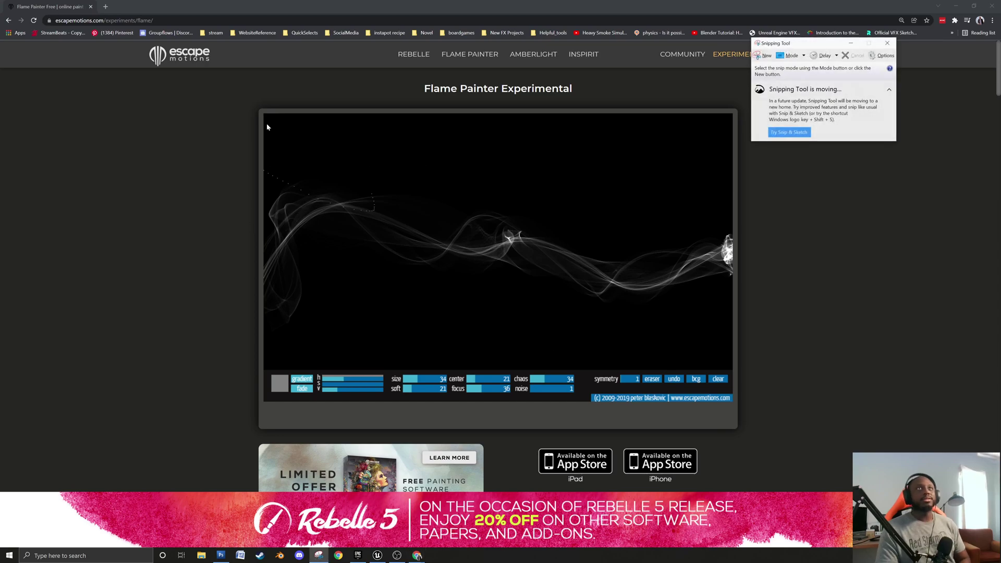
click(770, 57)
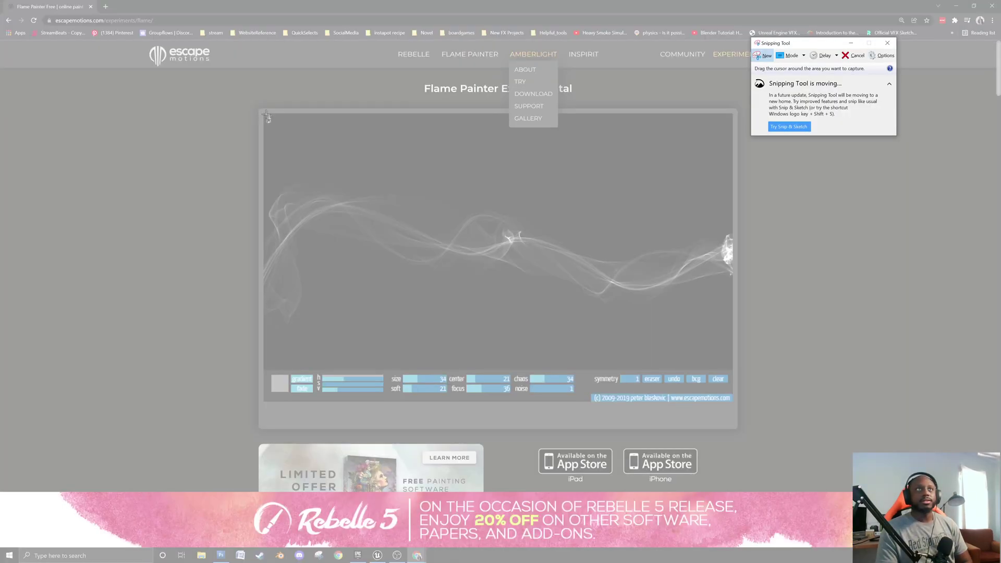
drag(265, 116, 730, 365)
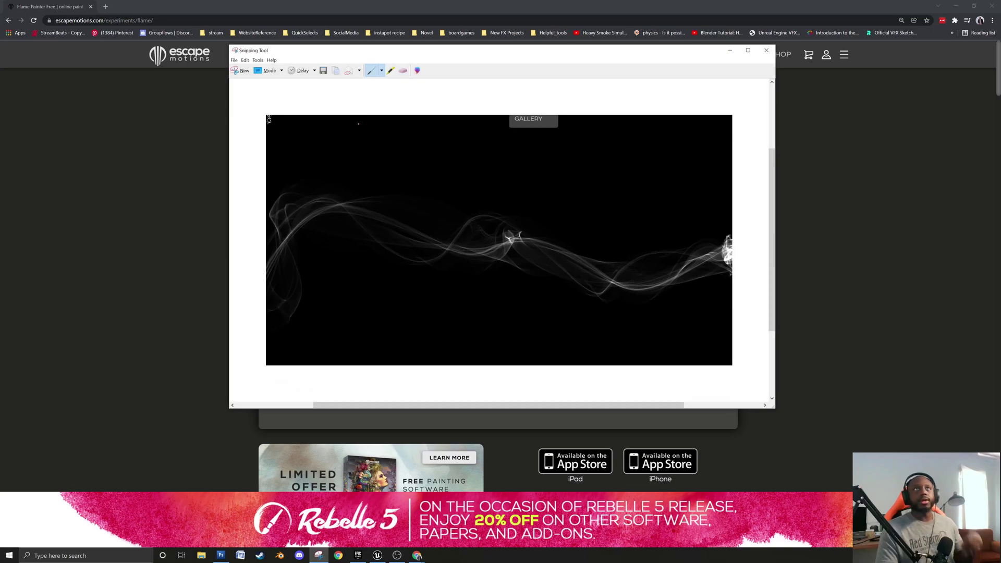
Save the new snip in the Texture folder as a PNG named flame_04.
click(324, 72)
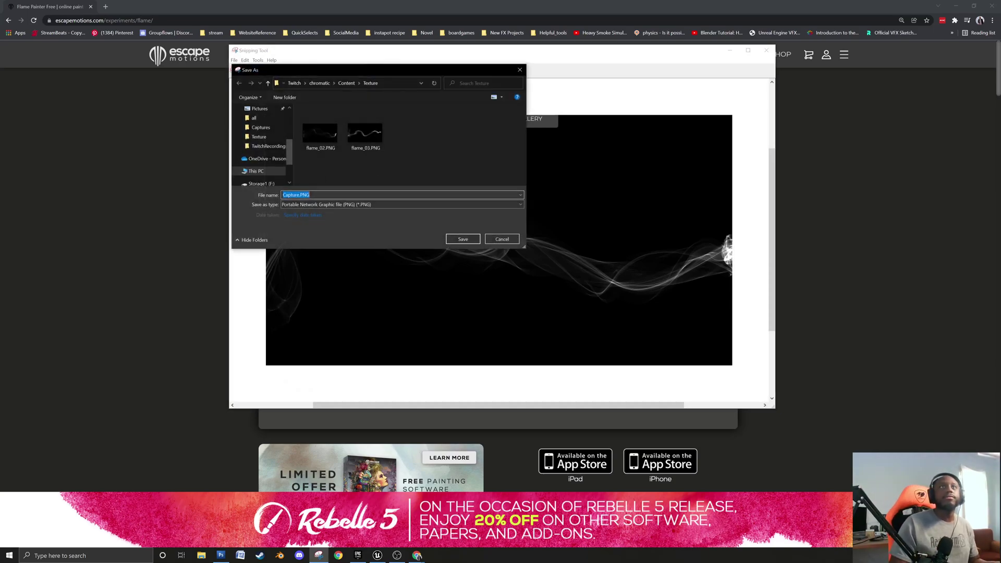
click(365, 131)
click(301, 195)
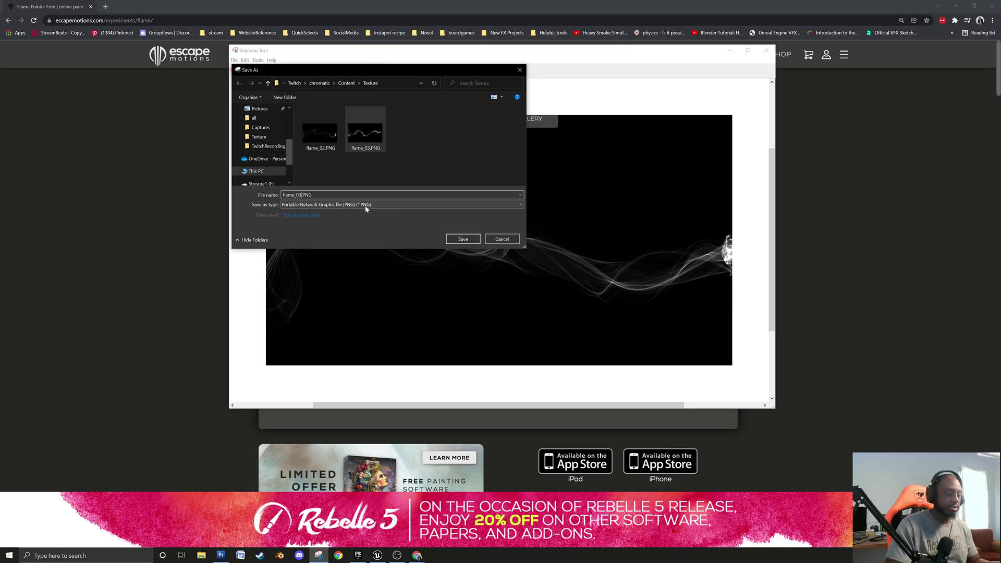
key(BackSpace)
text(4)
click(462, 238)
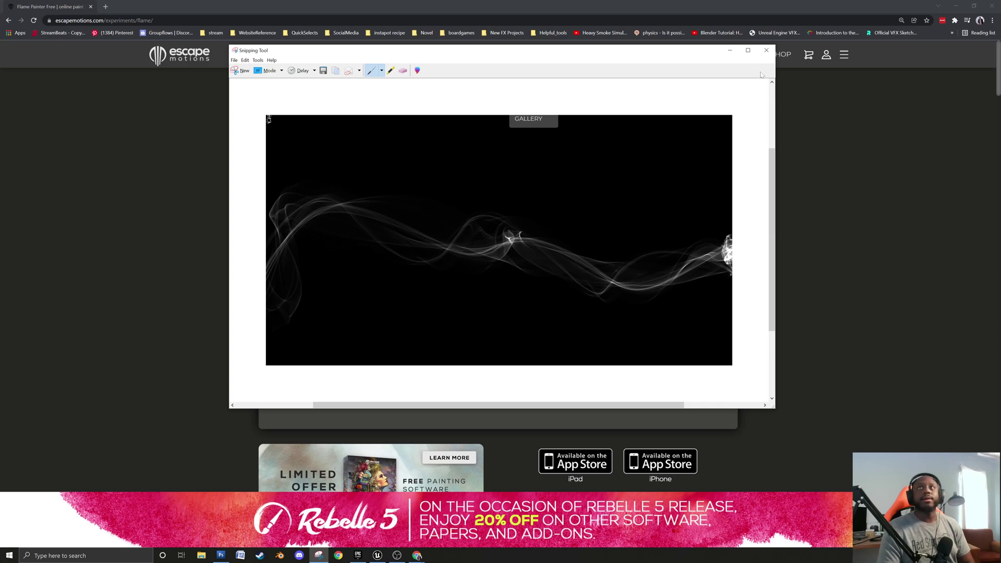
Close the Snipping Tool and replace the Flame Painter page with a new browser tab.
click(766, 50)
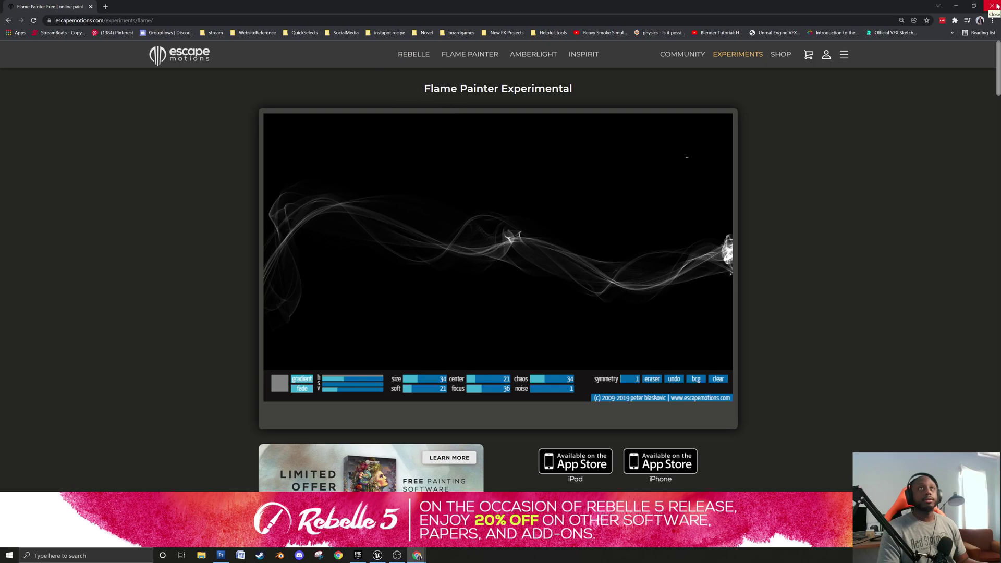
click(106, 7)
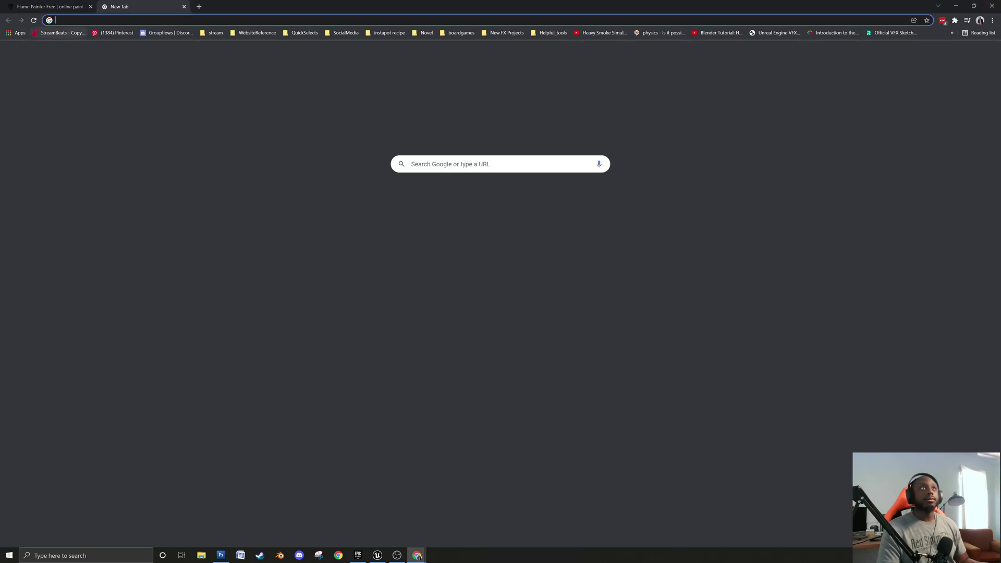
click(90, 7)
Open the bookmarked real-time VFX tweet and examine its effect video full screen, pausing at about one second.
click(215, 33)
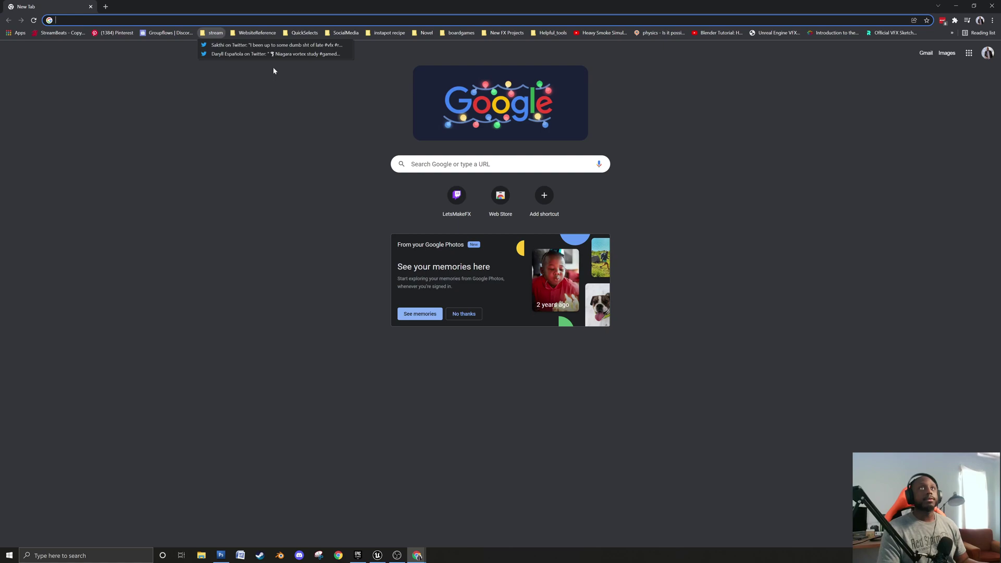
click(241, 54)
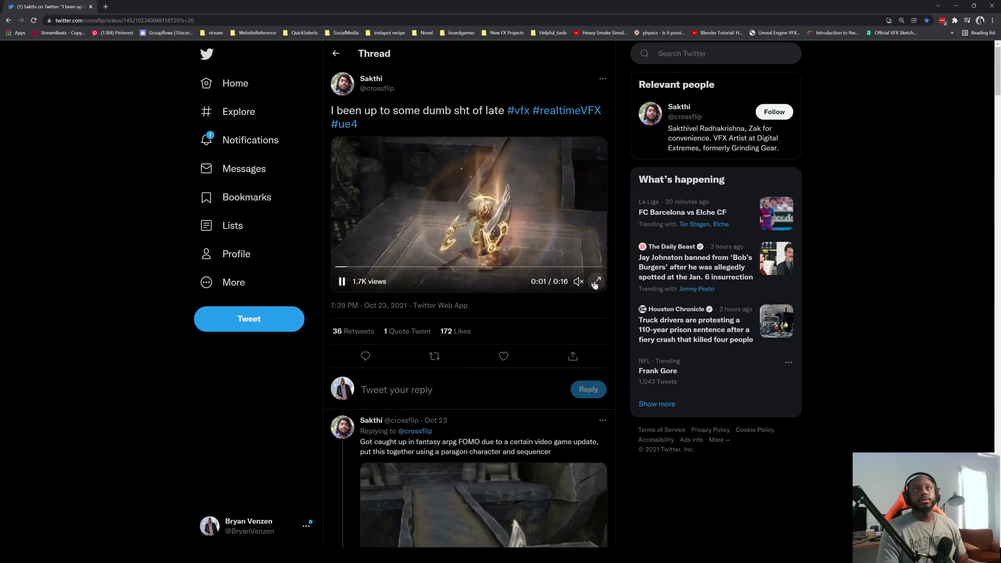
click(599, 285)
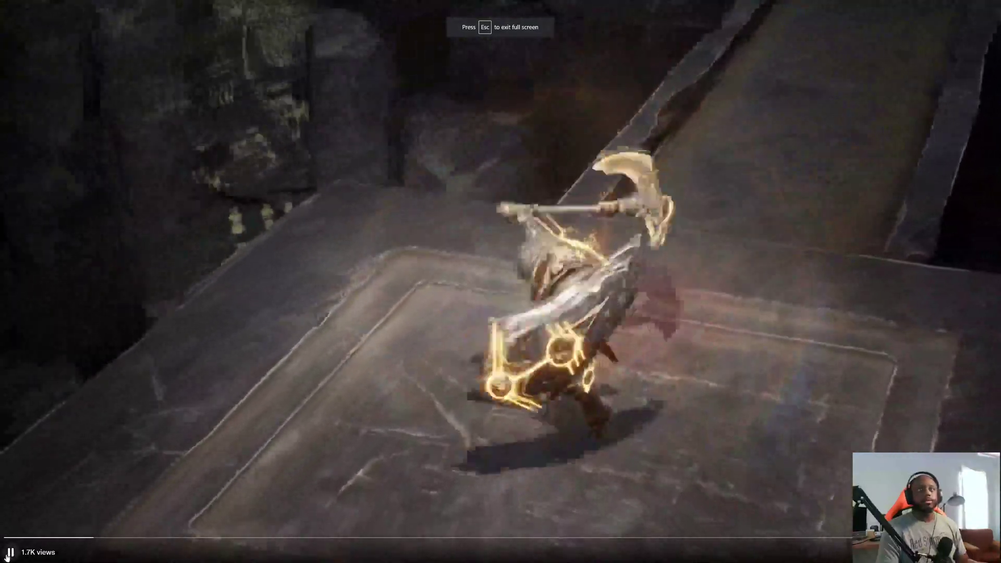
click(6, 557)
drag(93, 537, 69, 544)
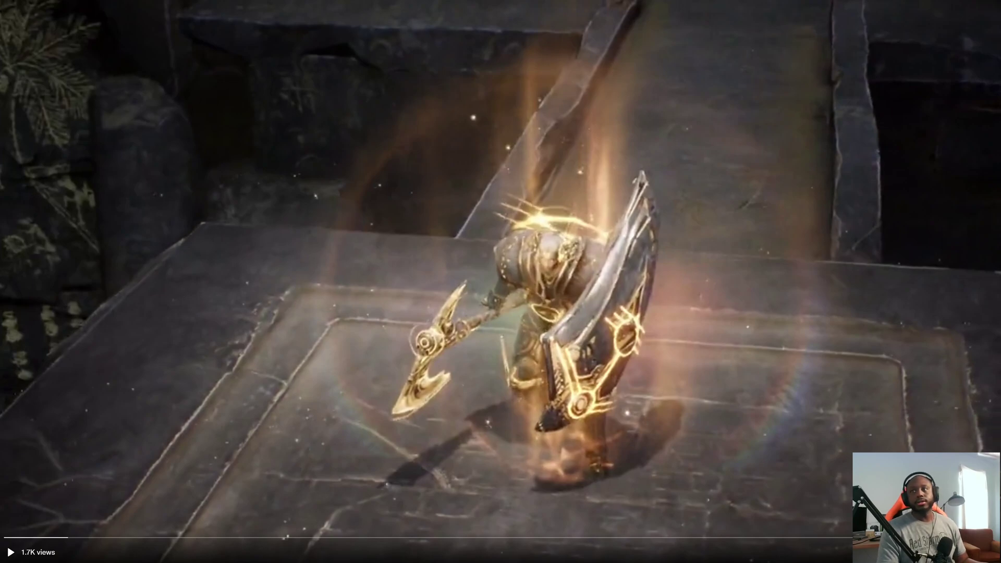
key(Escape)
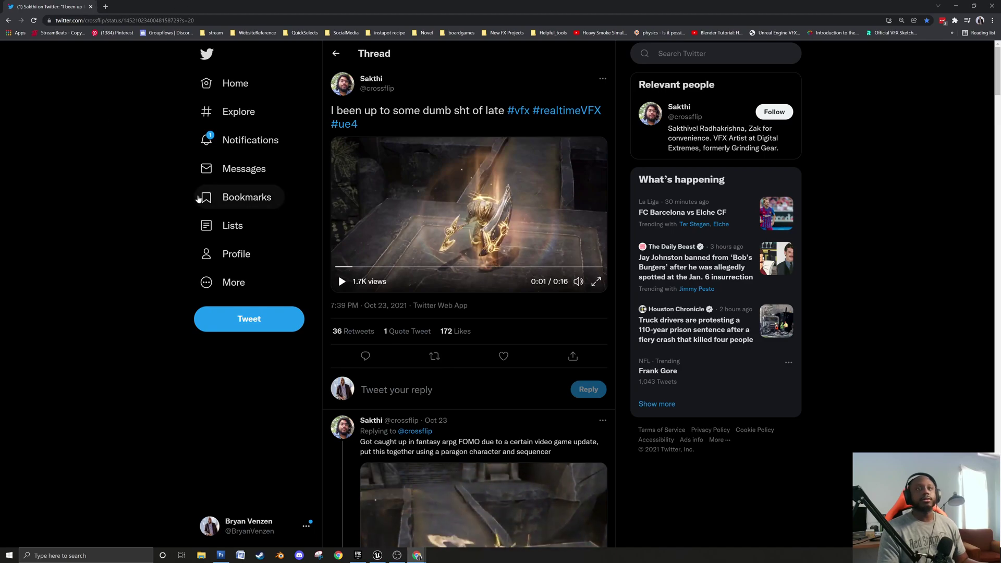
scroll(161, 256, down, 3)
scroll(172, 177, up, 3)
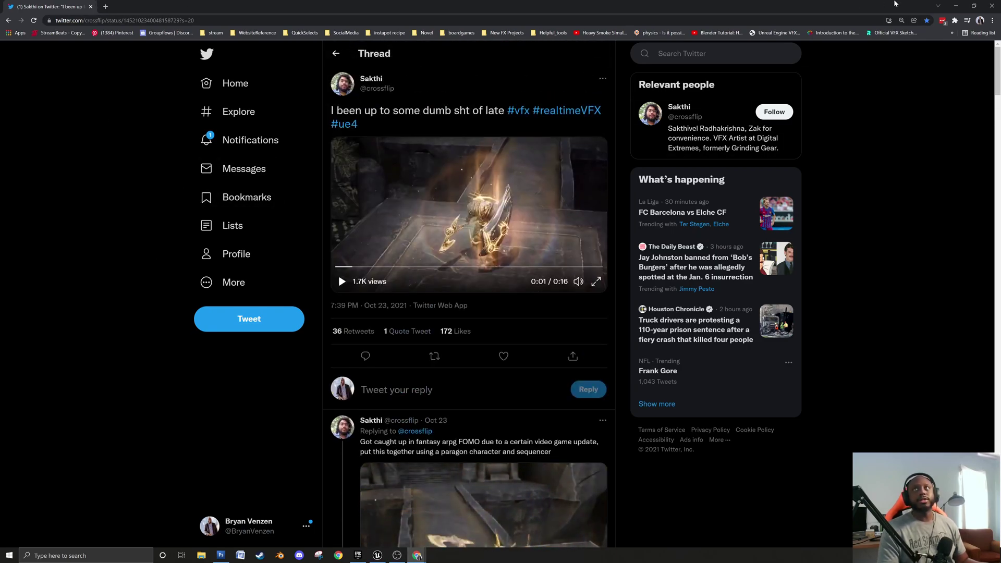
Switch to Photoshop and bring in flame_04.PNG from the Texture folder, working in a maximized window.
click(957, 7)
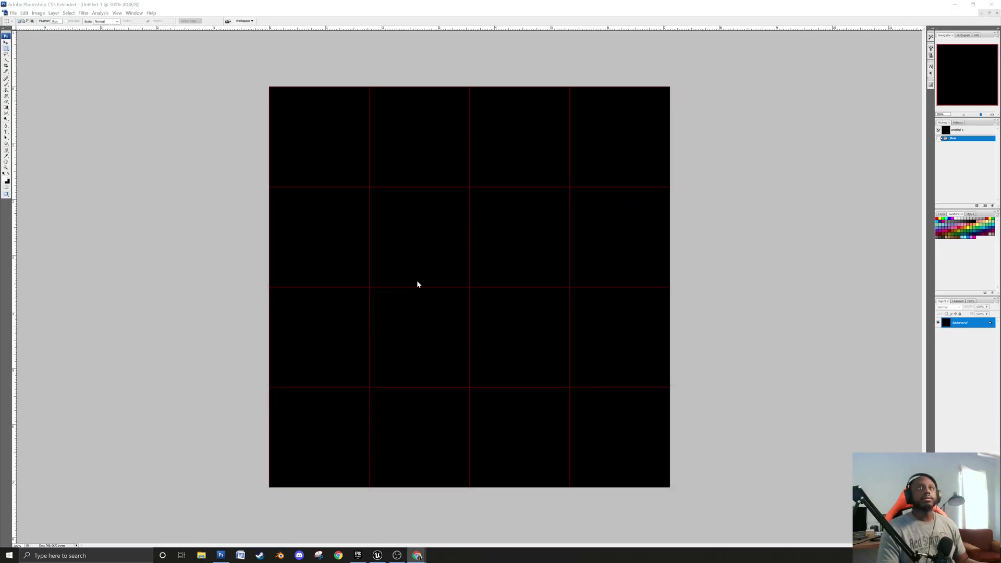
click(442, 296)
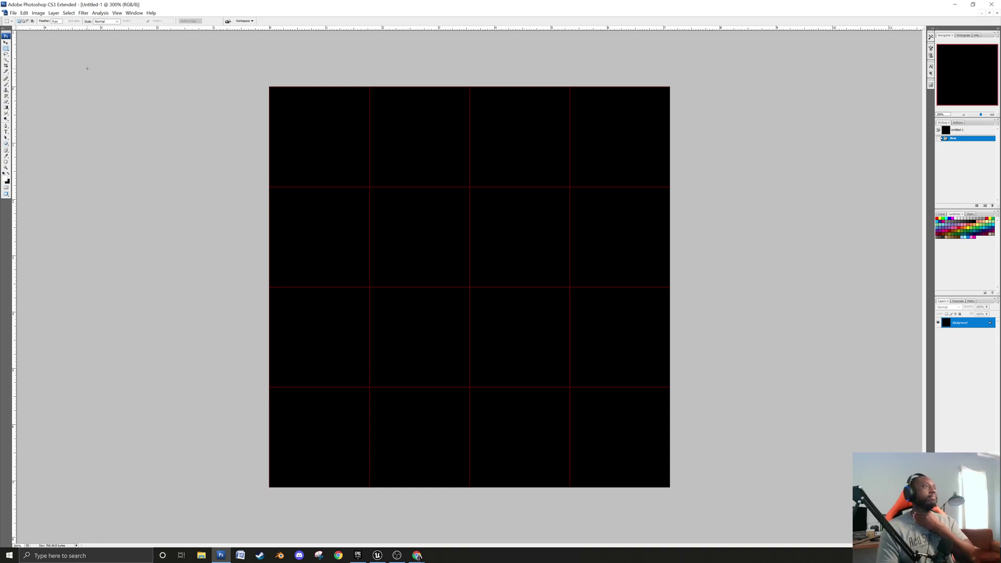
click(13, 13)
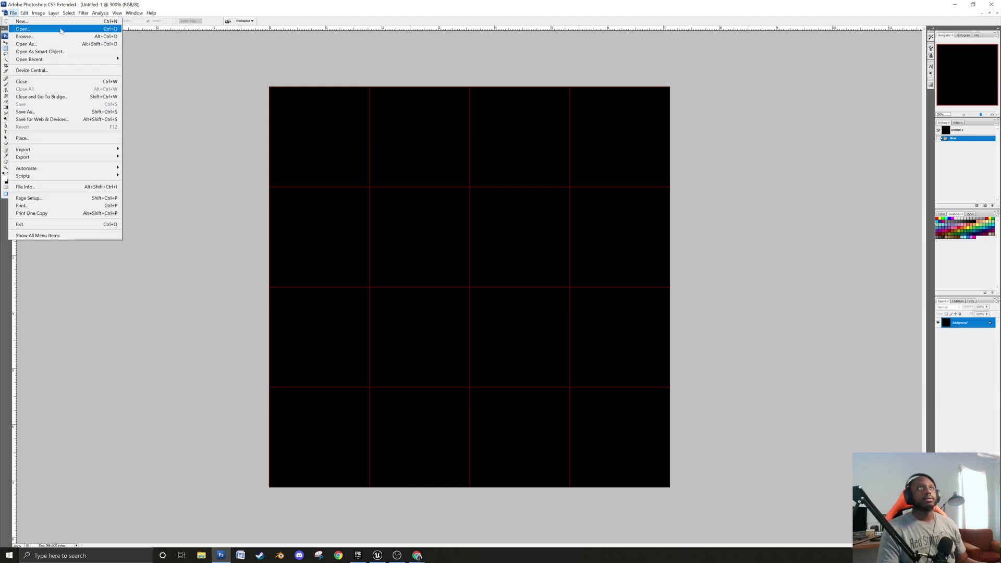
double_click(179, 7)
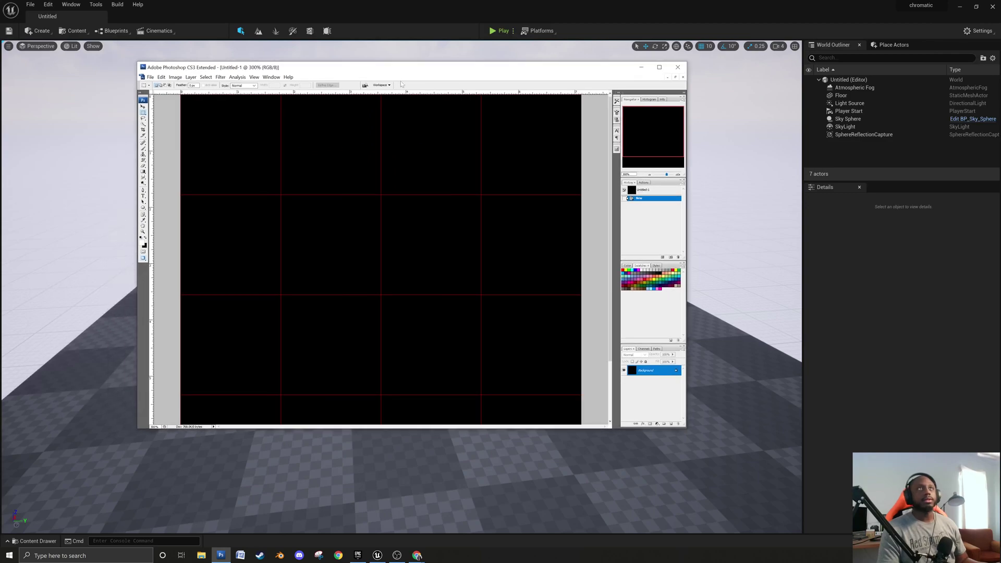
click(202, 555)
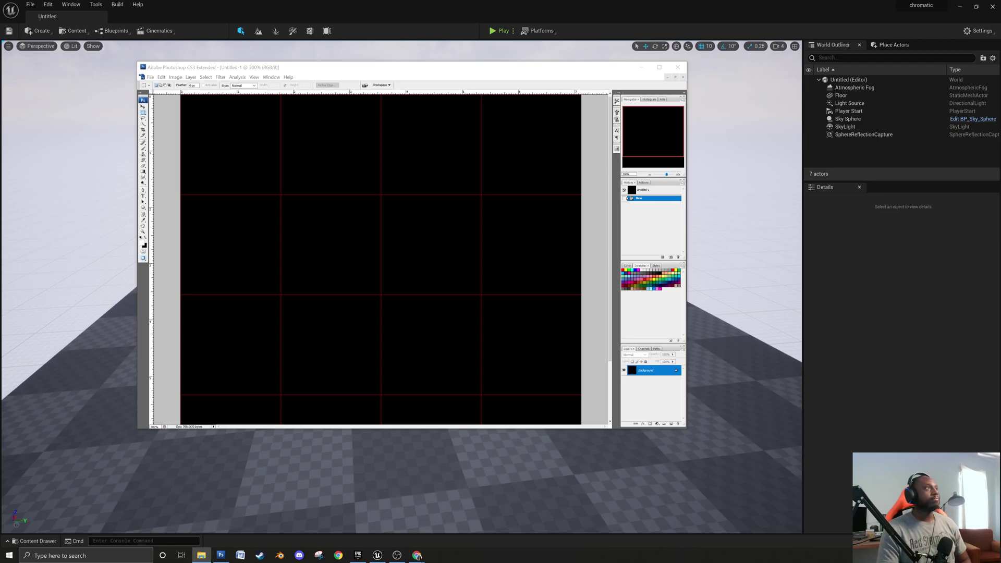
drag(0, 156, 379, 267)
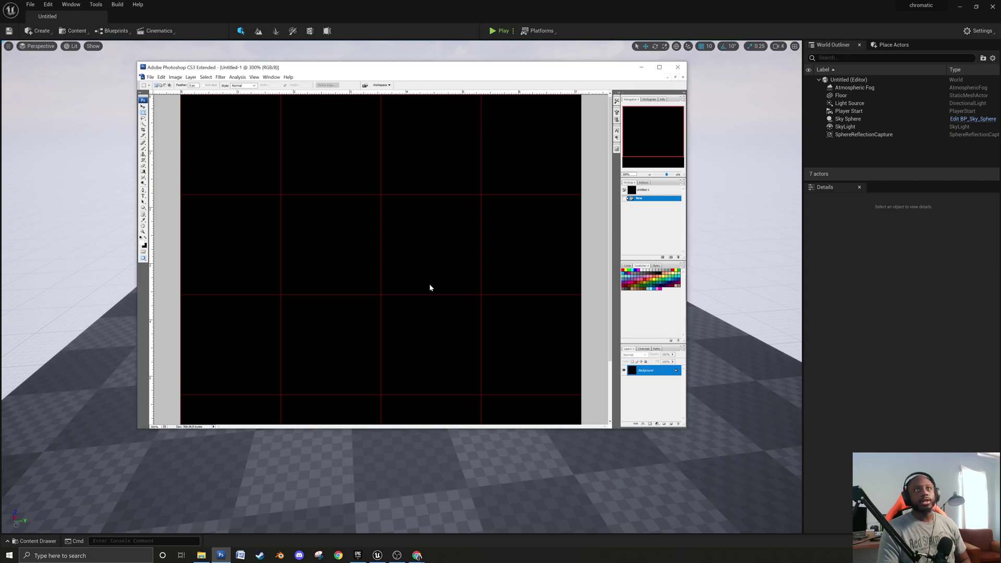
click(658, 66)
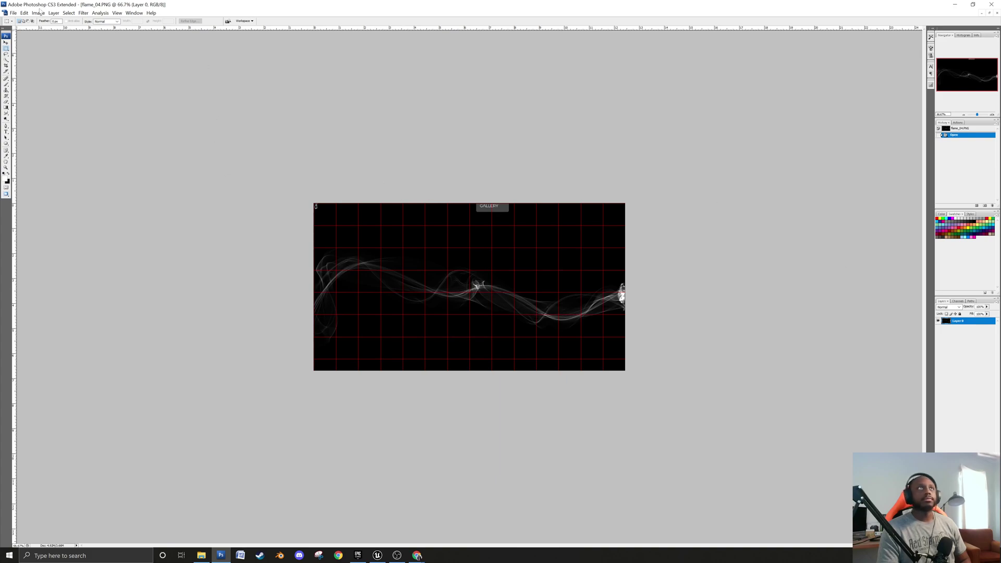
Save the flame image in the Texture folder as a Photoshop document named flame_04.psd.
click(13, 12)
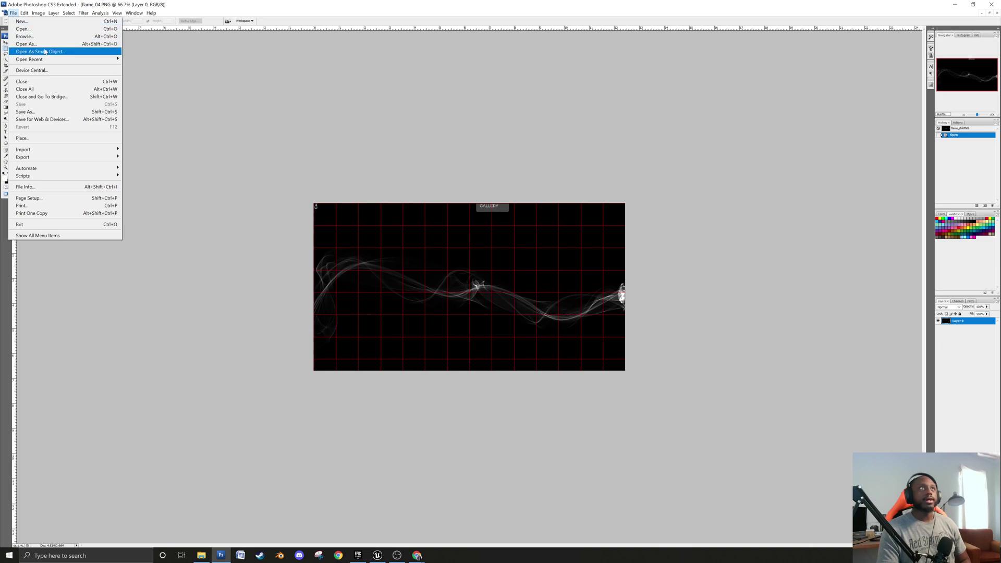
click(53, 112)
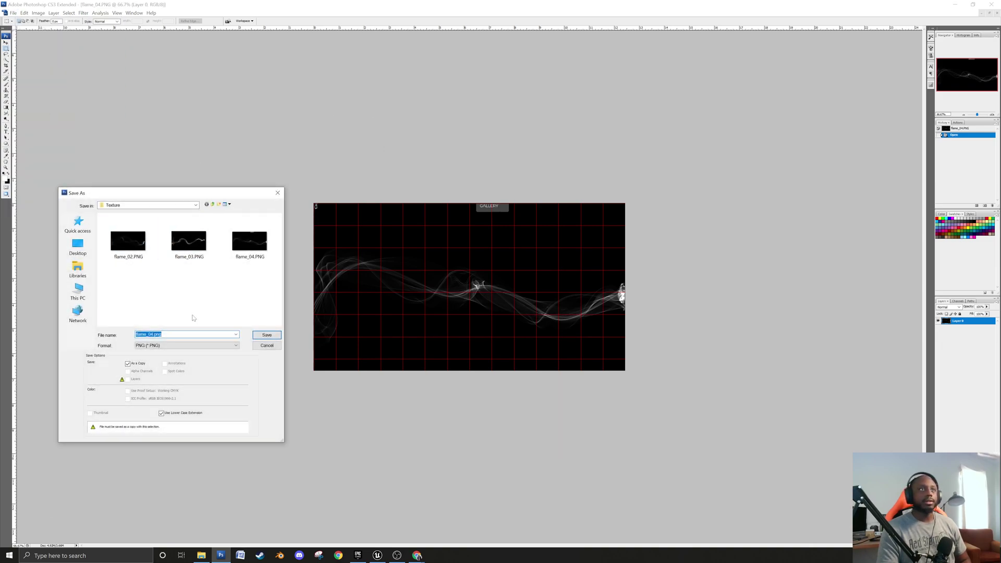
click(213, 205)
double_click(114, 241)
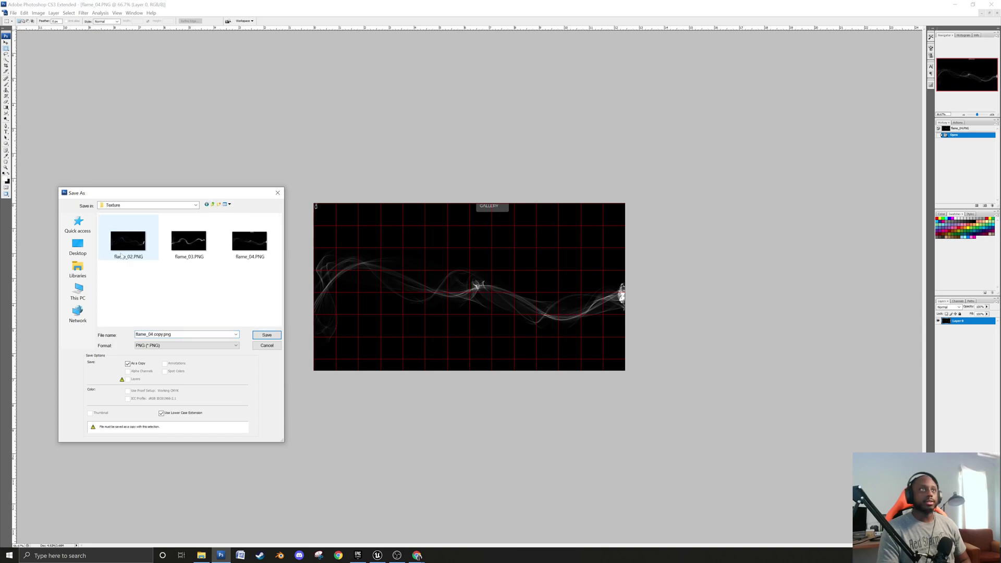
click(172, 345)
click(171, 352)
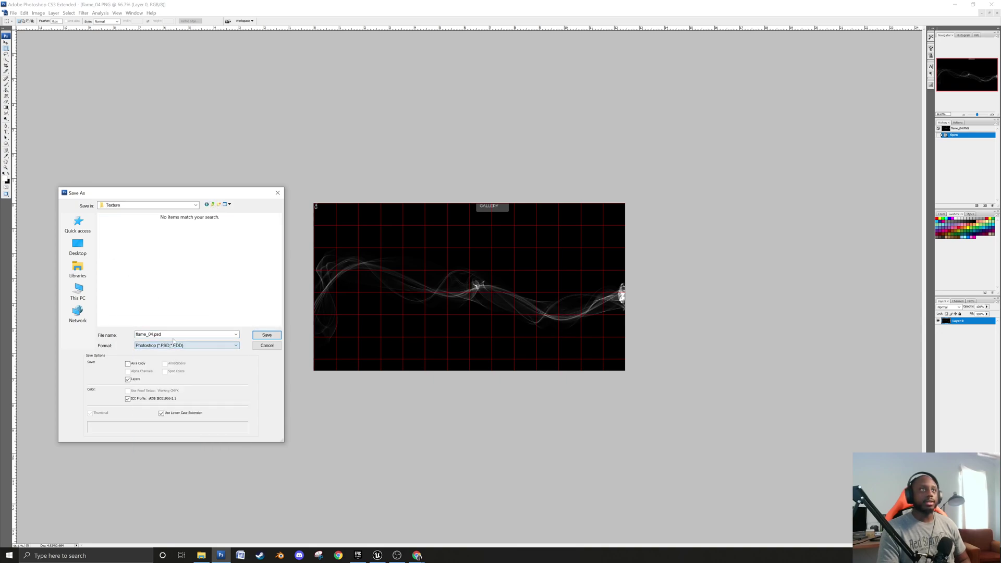
click(266, 334)
click(462, 128)
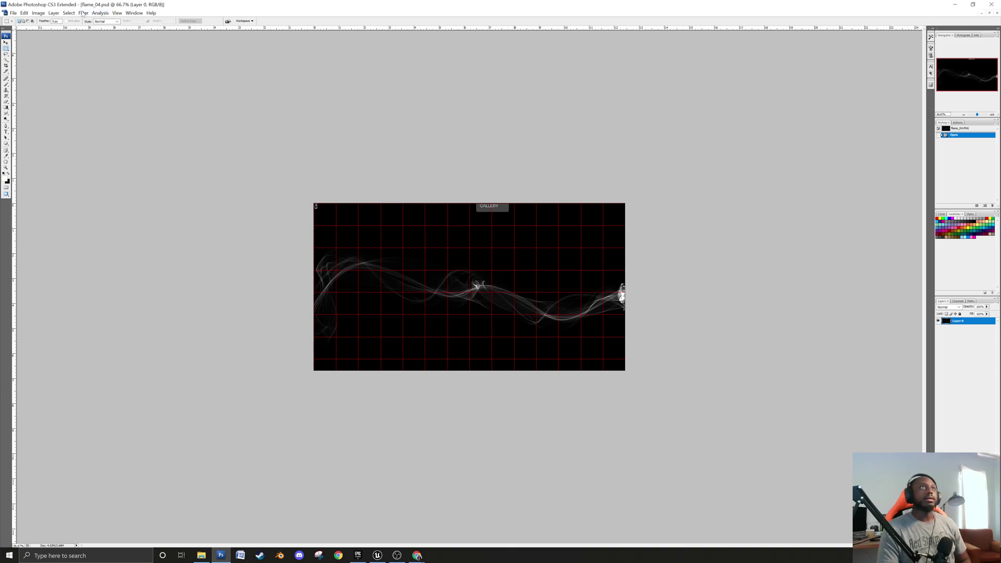
Hide the red grid over the flame image.
click(117, 12)
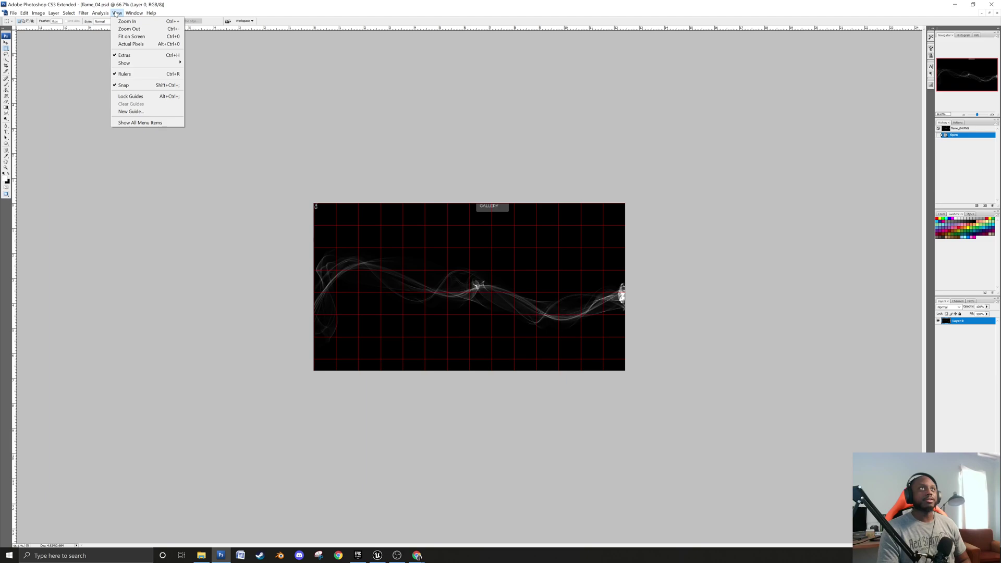
mouse_move(84, 12)
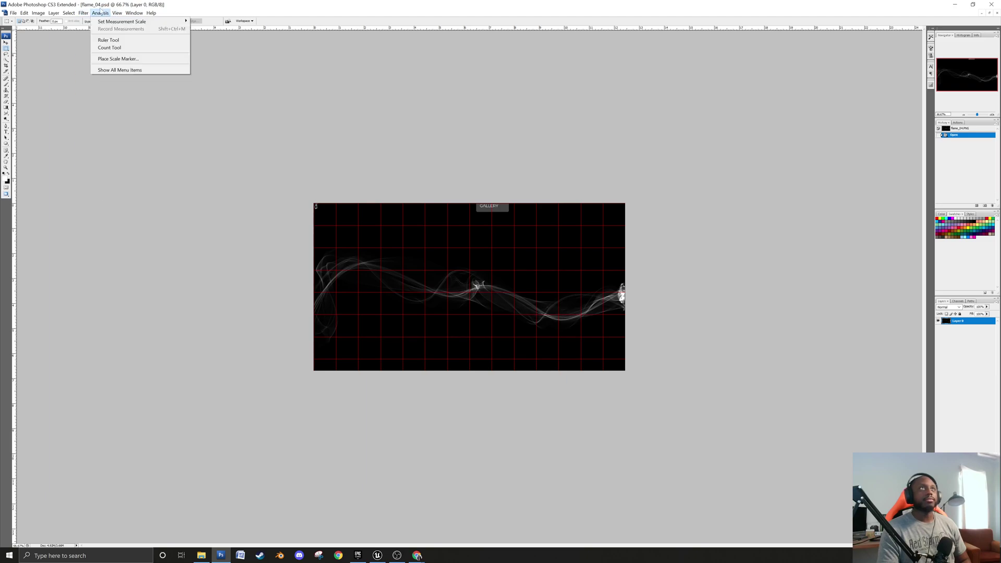
mouse_move(117, 13)
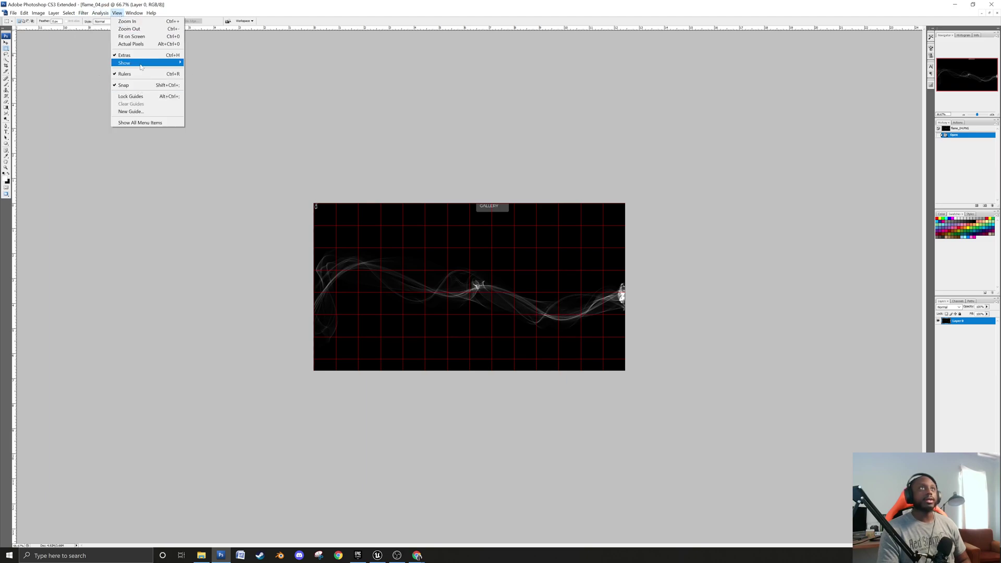
mouse_move(131, 63)
click(201, 82)
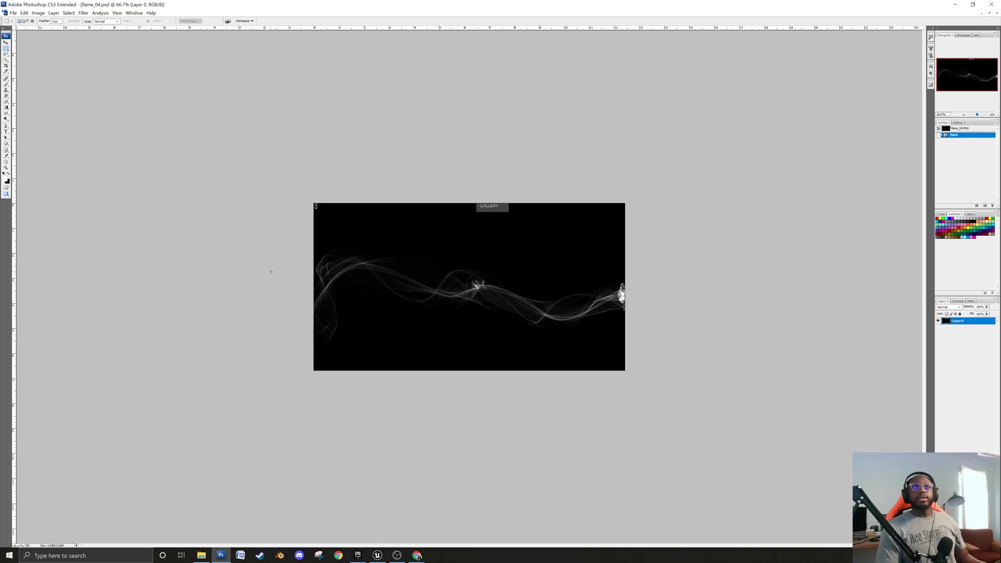
Add a new layer, move it beneath the flame layer and fill it with black.
key(ctrl+plus)
key(ctrl+plus)
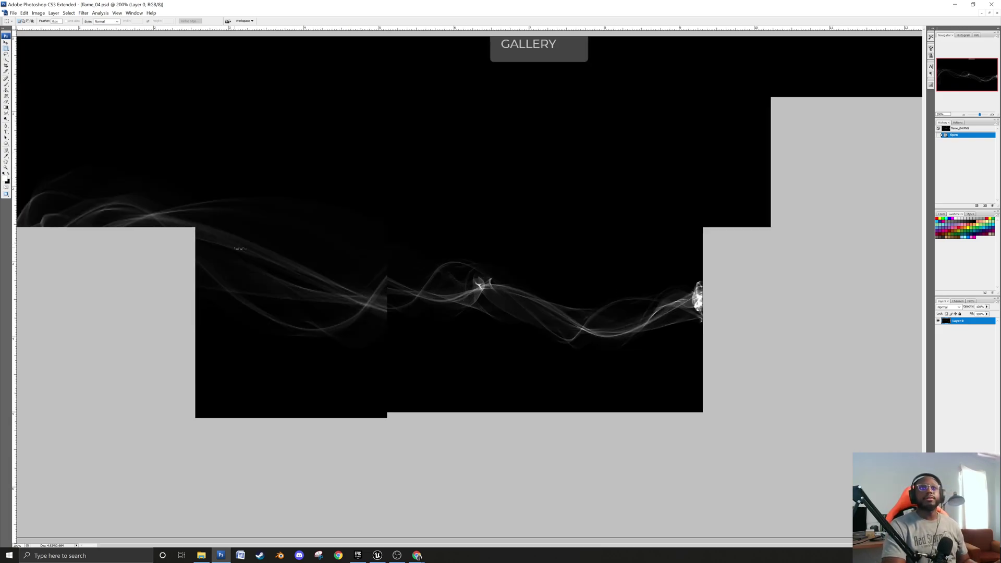
key(ctrl+minus)
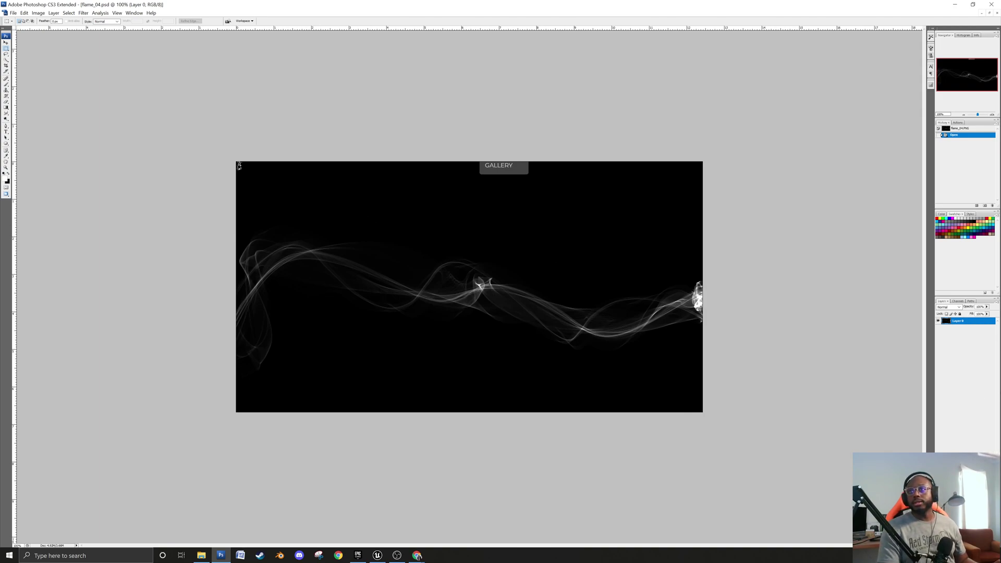
key(ctrl+shift+alt+n)
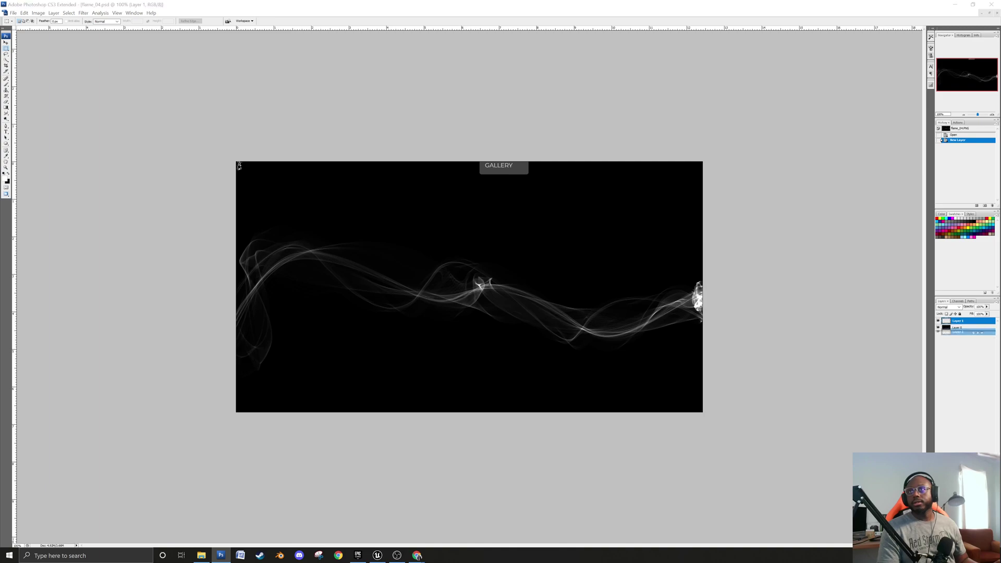
key(ctrl+bracketleft)
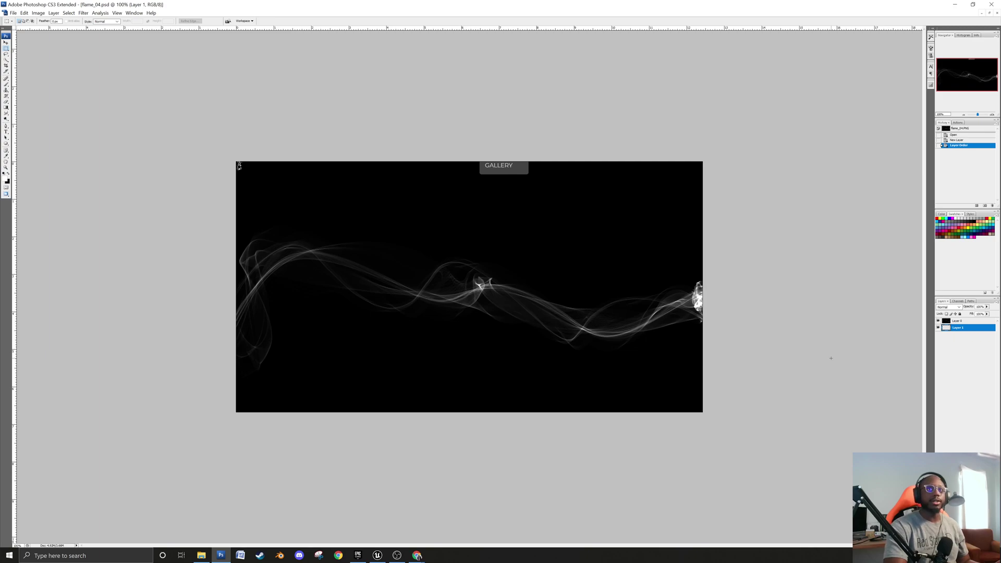
key(alt+BackSpace)
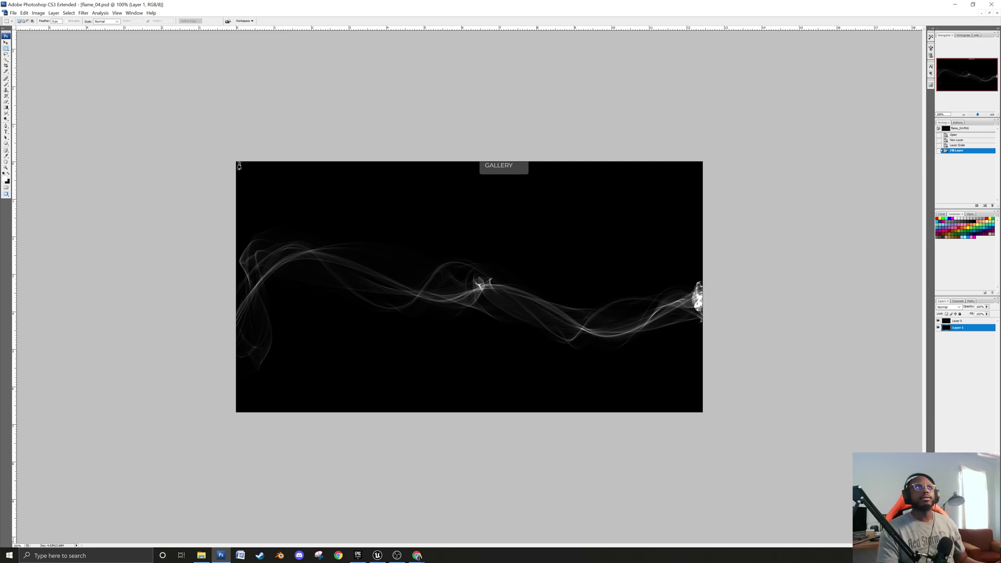
Convert the black-filled layer into the document's Background layer.
click(54, 13)
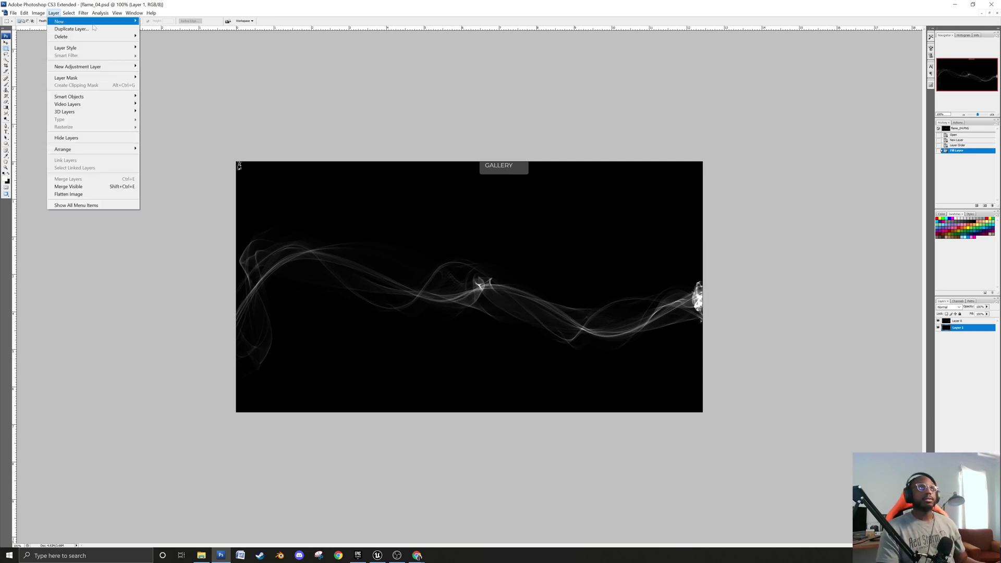
mouse_move(38, 12)
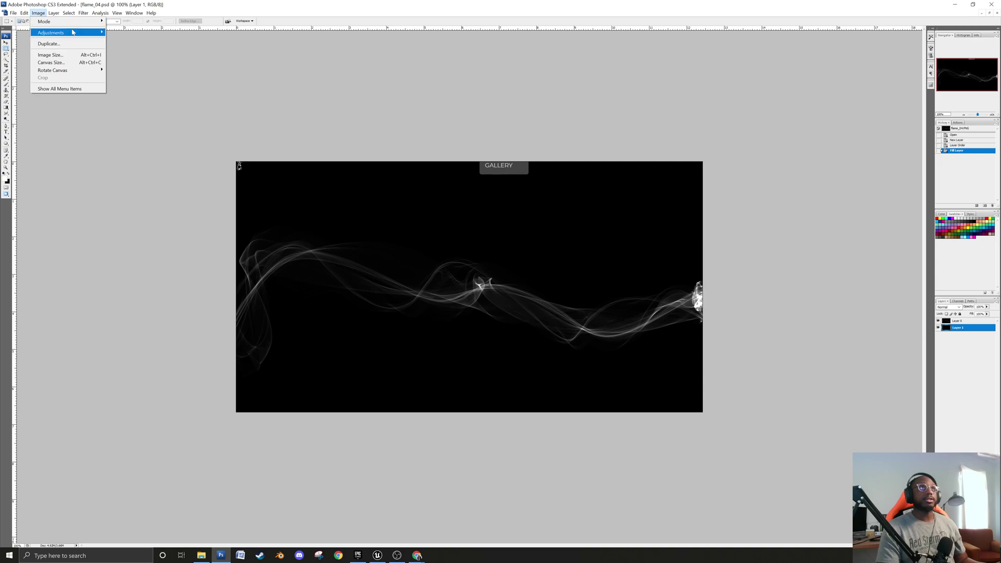
mouse_move(81, 24)
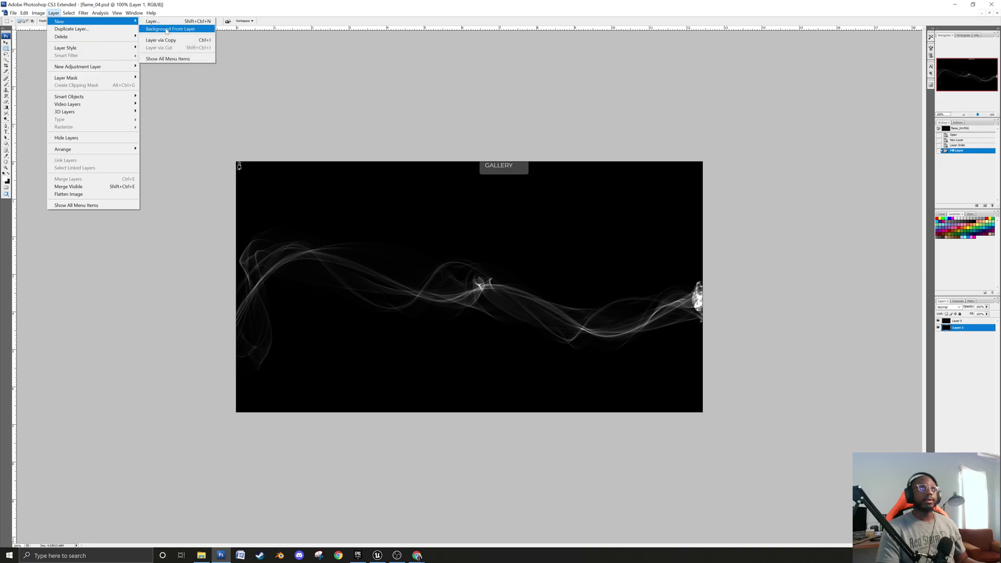
click(167, 29)
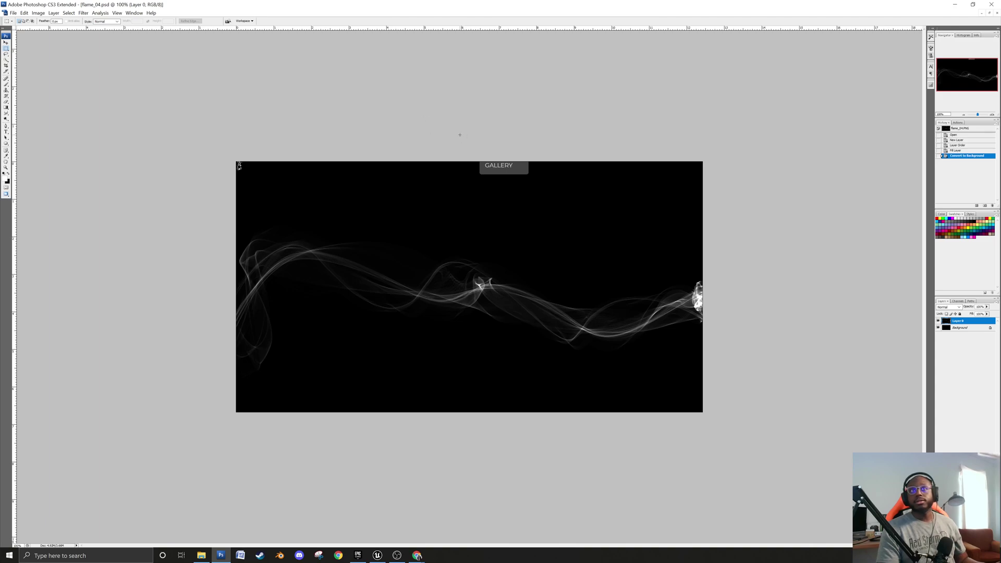
Fill rectangular selections over the GALLERY label and the upper-left corner mark on Layer 0 with black, clearing the selection when done.
drag(460, 135, 601, 200)
shift+drag(237, 162, 299, 194)
key(alt+BackSpace)
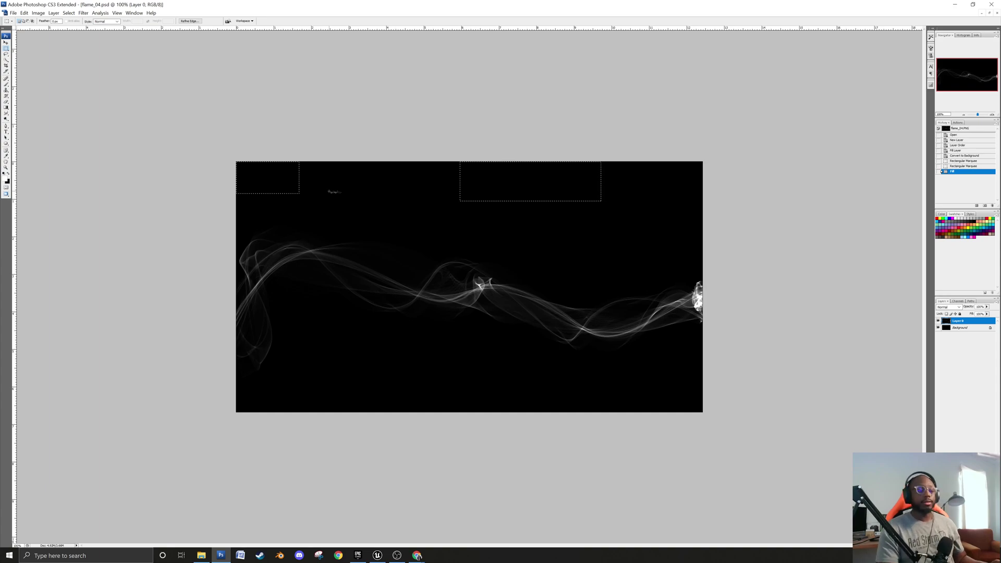
key(ctrl+d)
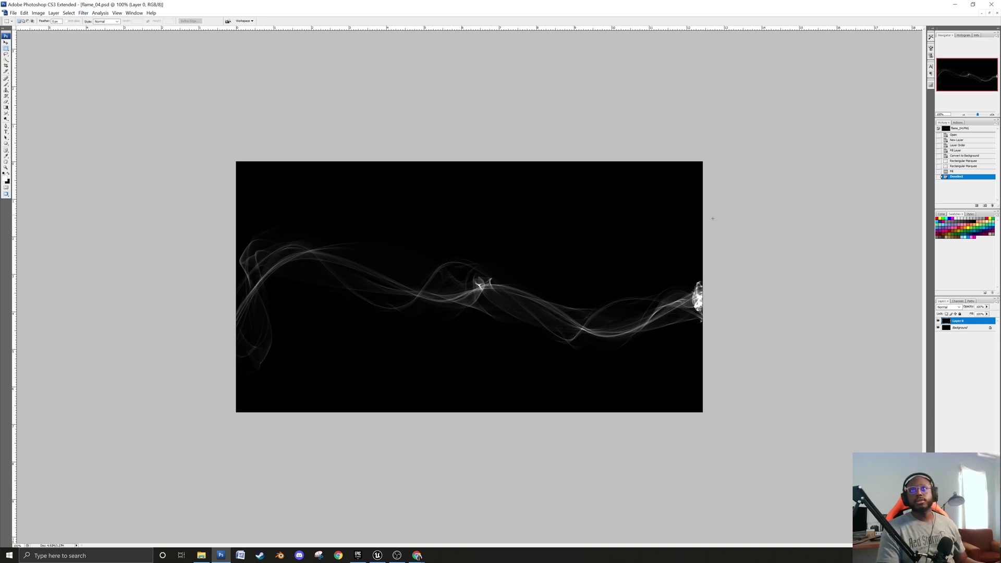
Set up the Brush tool with a soft round brush tip and reduced opacity and flow.
click(7, 84)
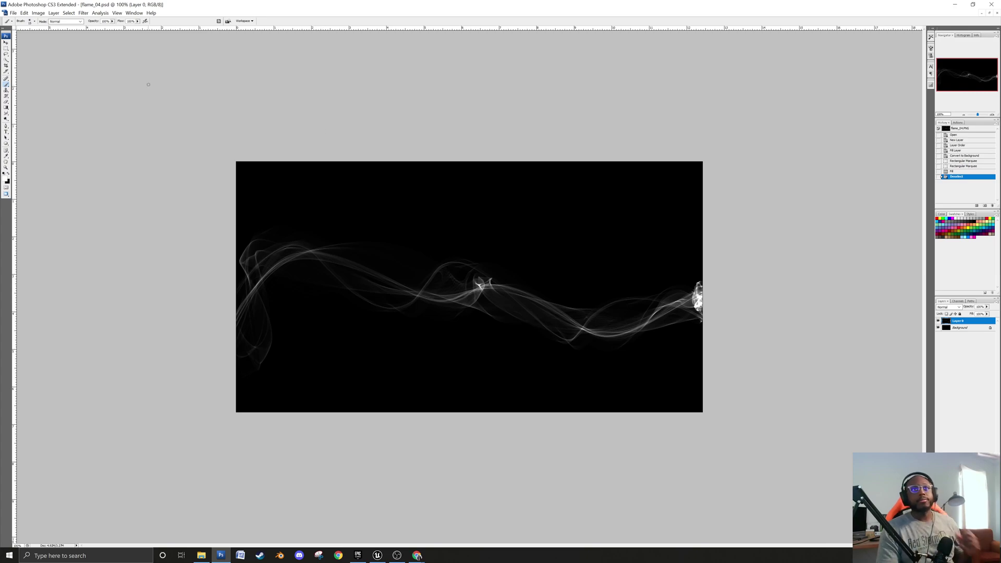
click(39, 13)
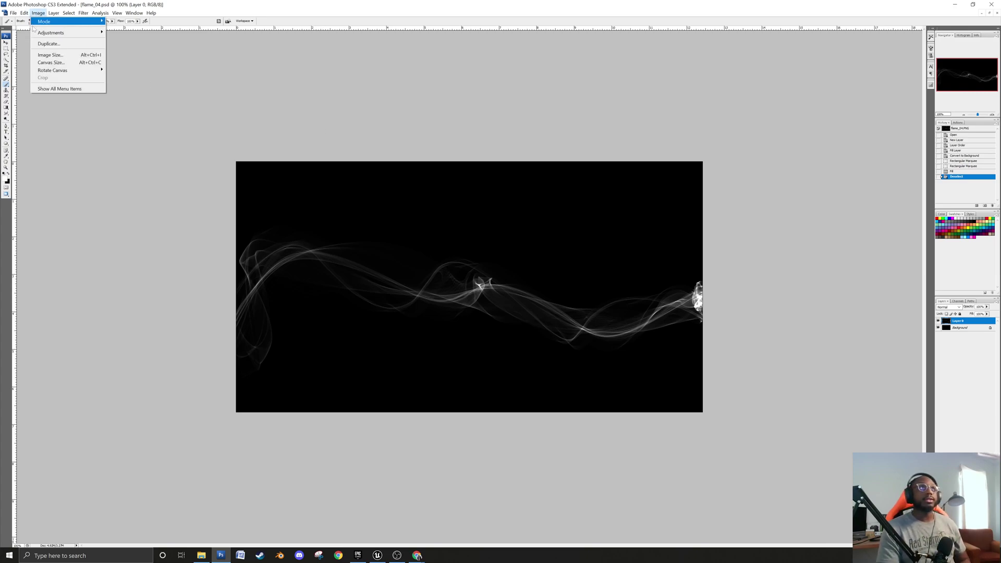
click(214, 7)
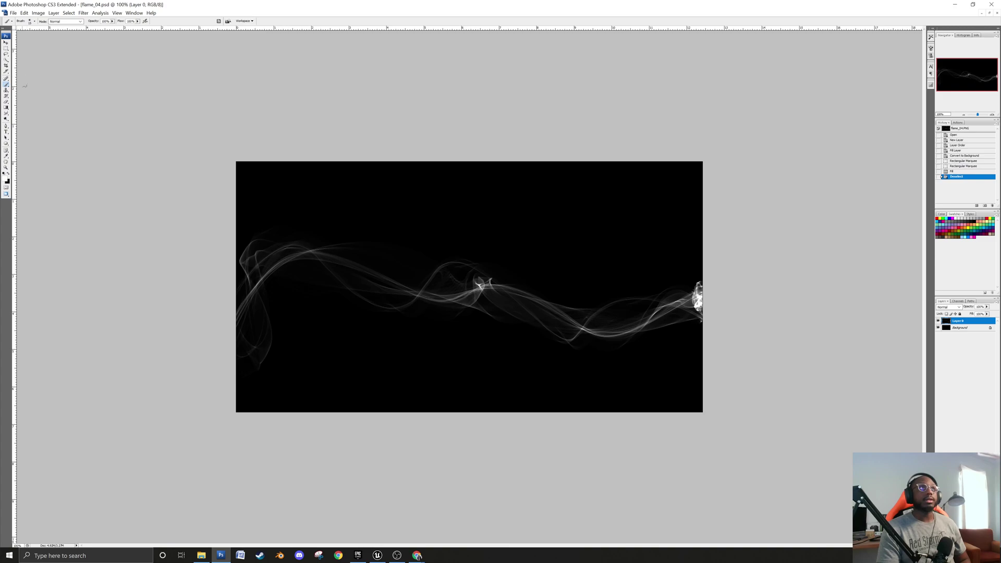
click(35, 21)
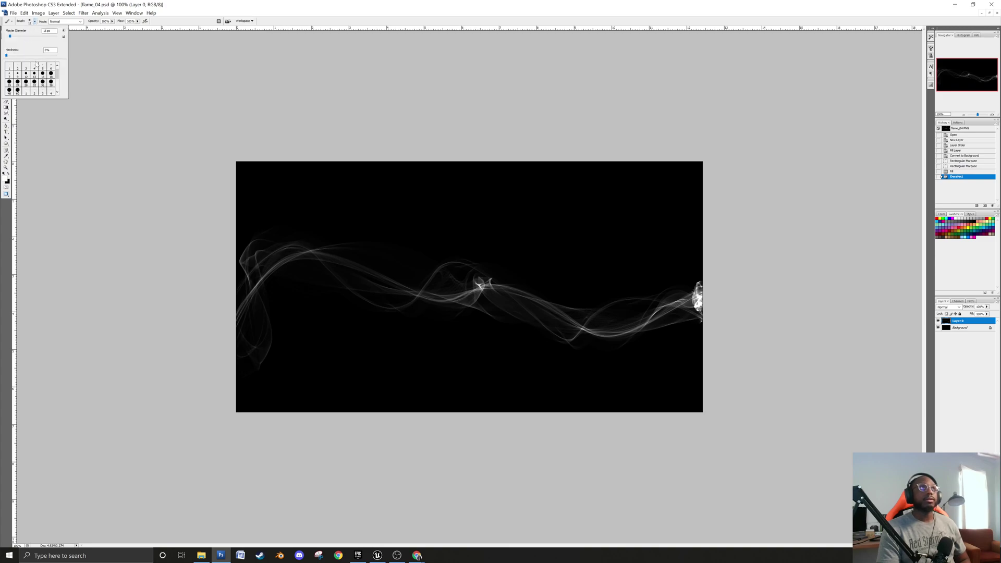
scroll(34, 78, down, 2)
scroll(41, 89, down, 3)
click(35, 90)
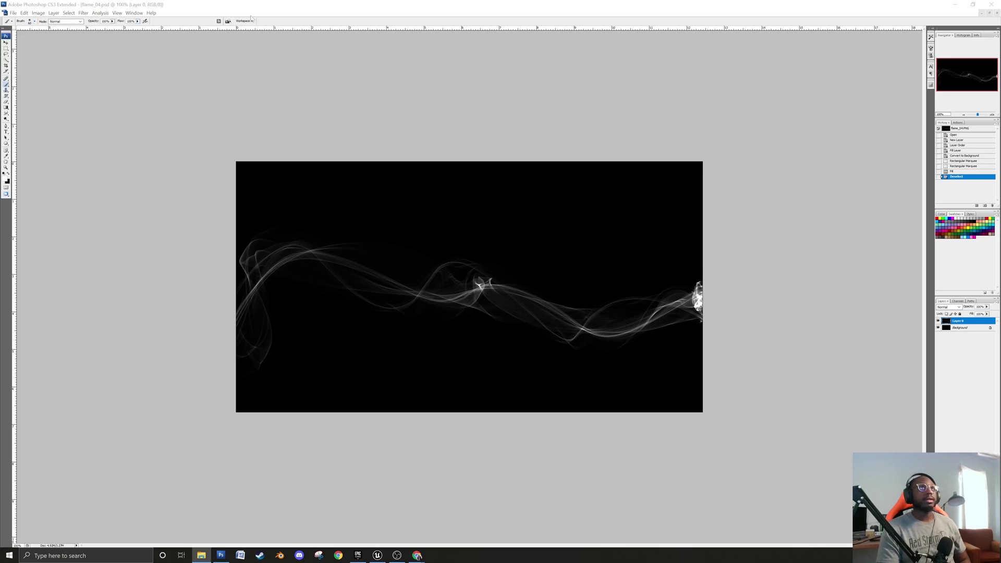
click(112, 21)
click(137, 21)
click(191, 10)
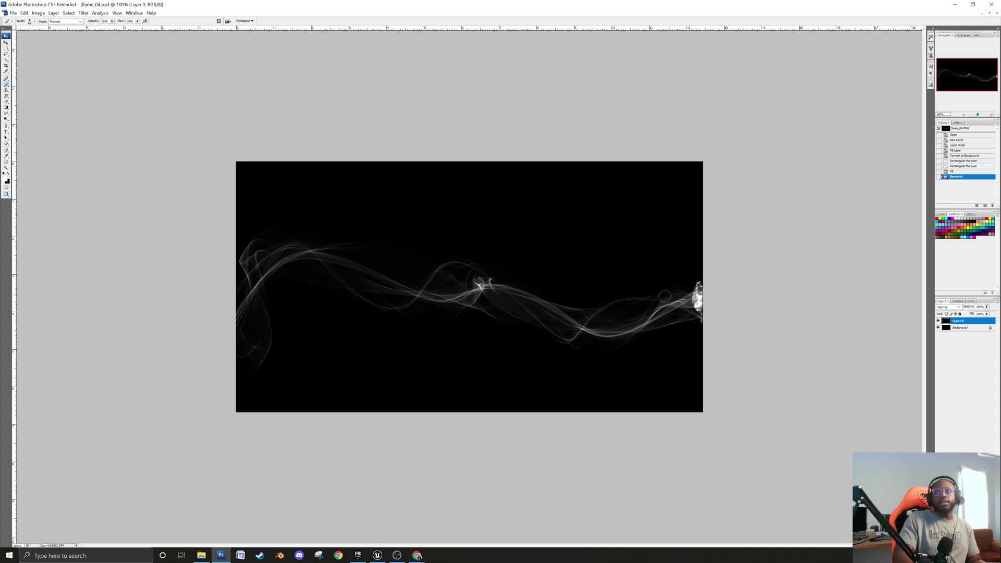
Swap the foreground colour to black and dab over the bright blob at the flame's right end to darken it.
drag(697, 281, 697, 321)
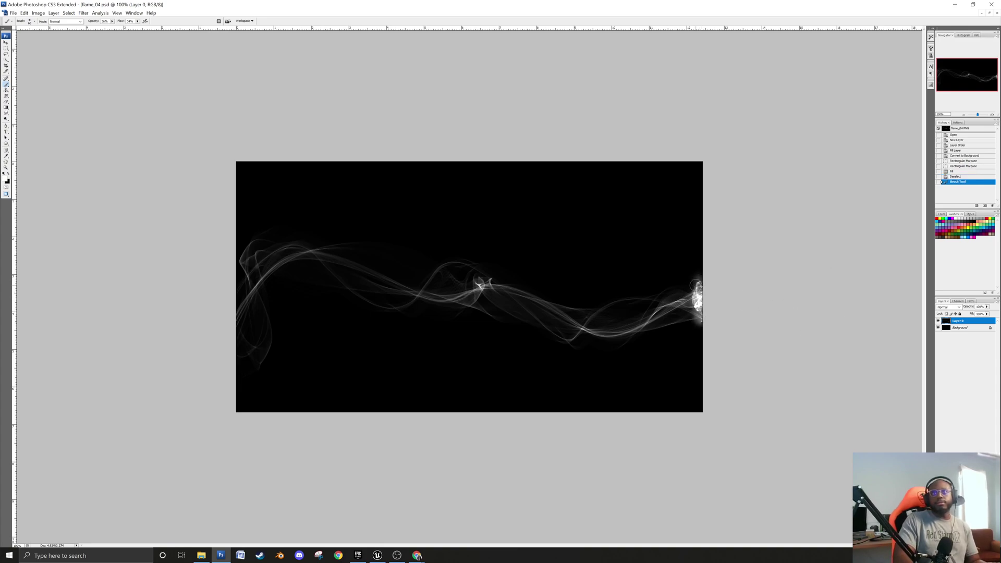
key(ctrl+z)
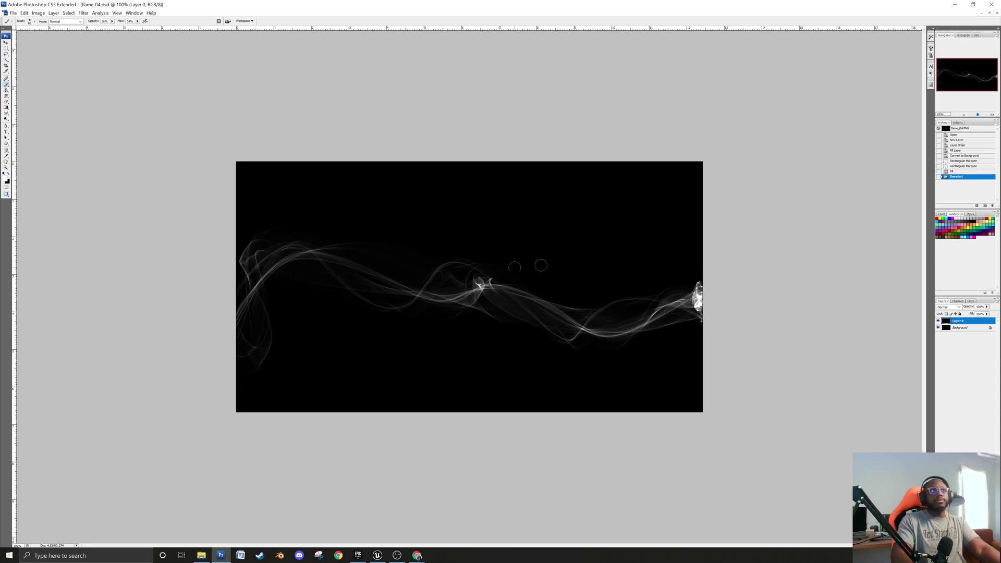
click(8, 174)
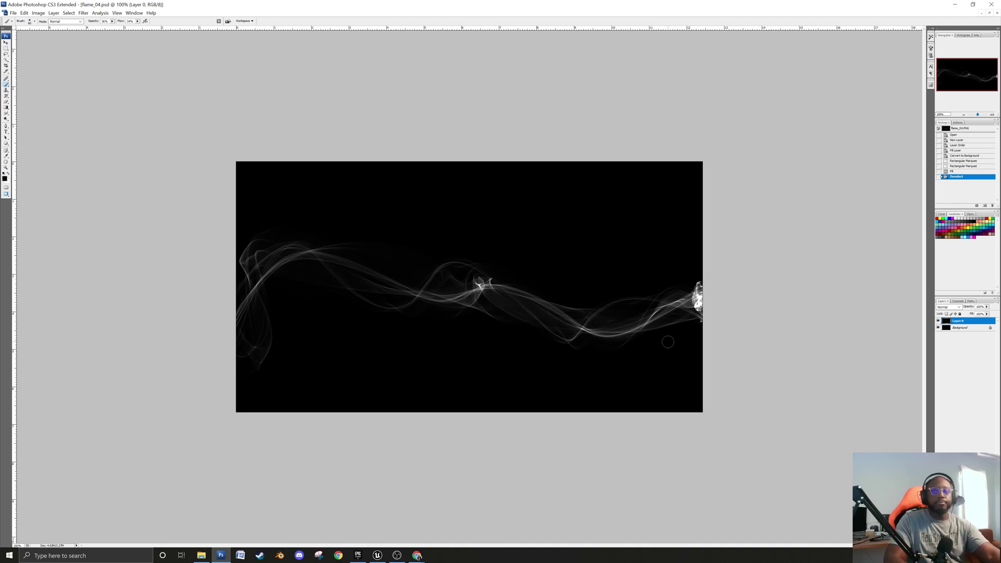
click(695, 298)
click(696, 296)
click(697, 297)
click(695, 289)
click(695, 292)
click(697, 297)
click(697, 294)
click(701, 301)
click(698, 297)
click(698, 295)
click(696, 293)
click(696, 291)
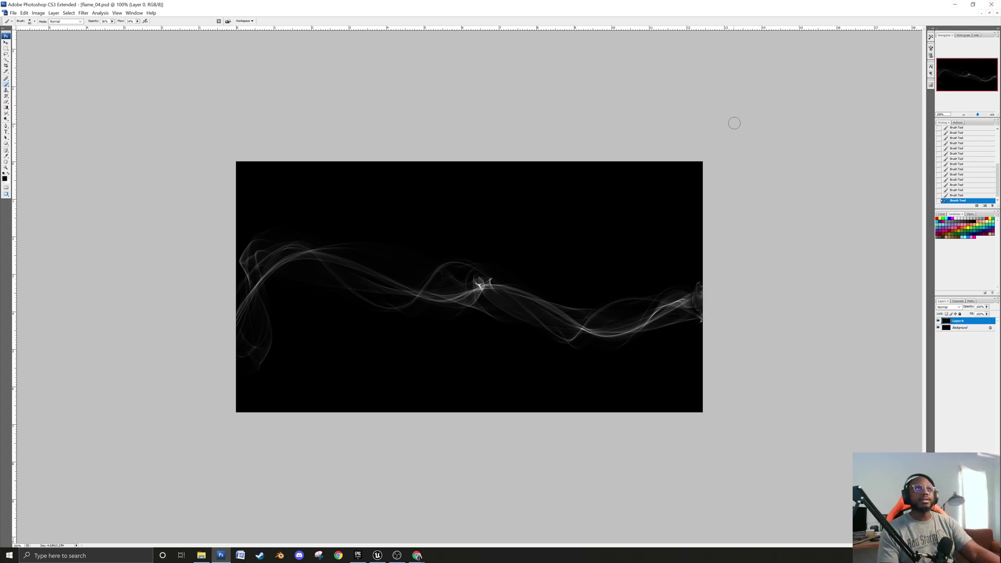
Apply the Offset filter with Wrap Around and vertical 0, shifting Layer 0 horizontally until the edge seam lies near the middle.
click(84, 12)
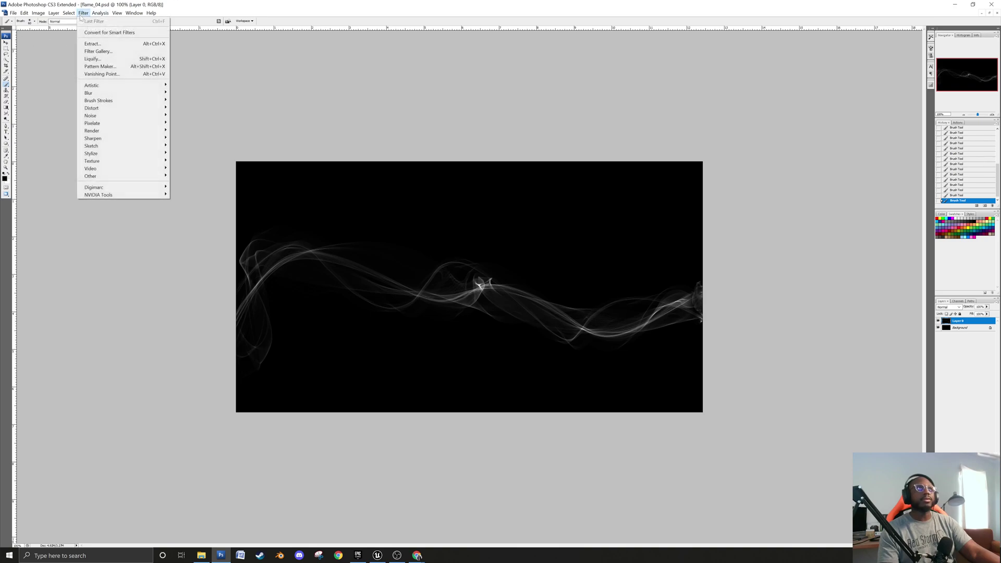
mouse_move(124, 177)
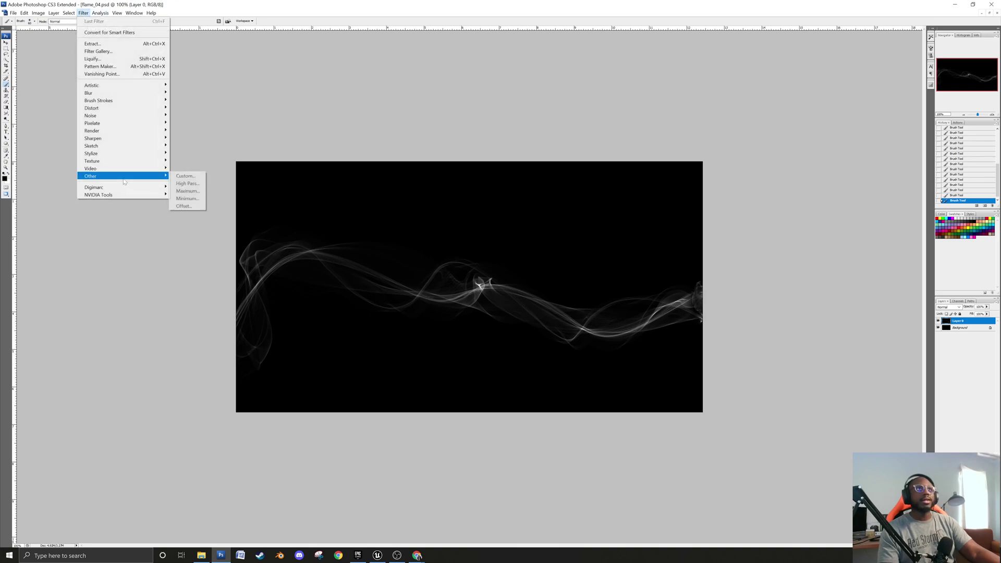
click(180, 207)
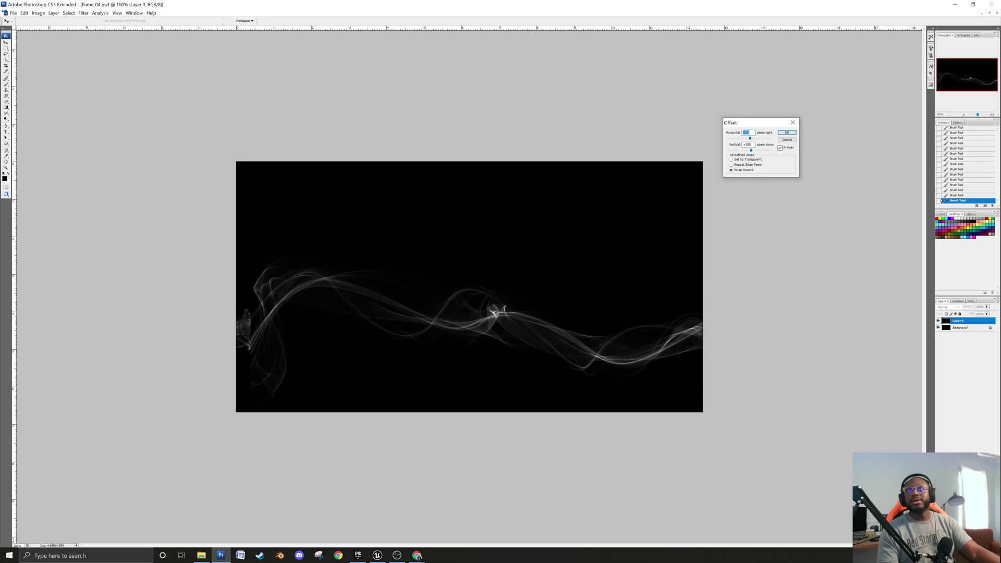
key(Tab)
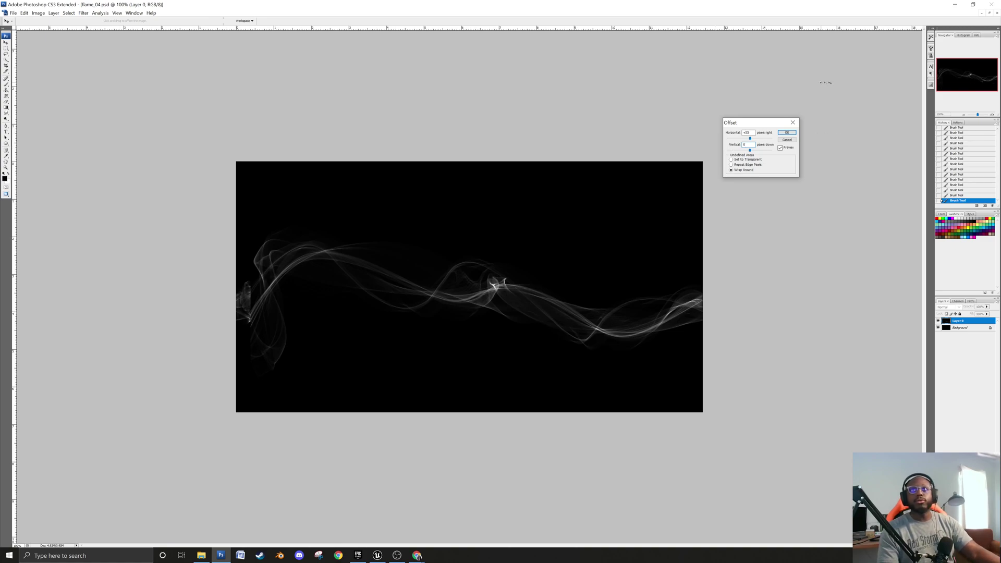
drag(752, 140, 755, 141)
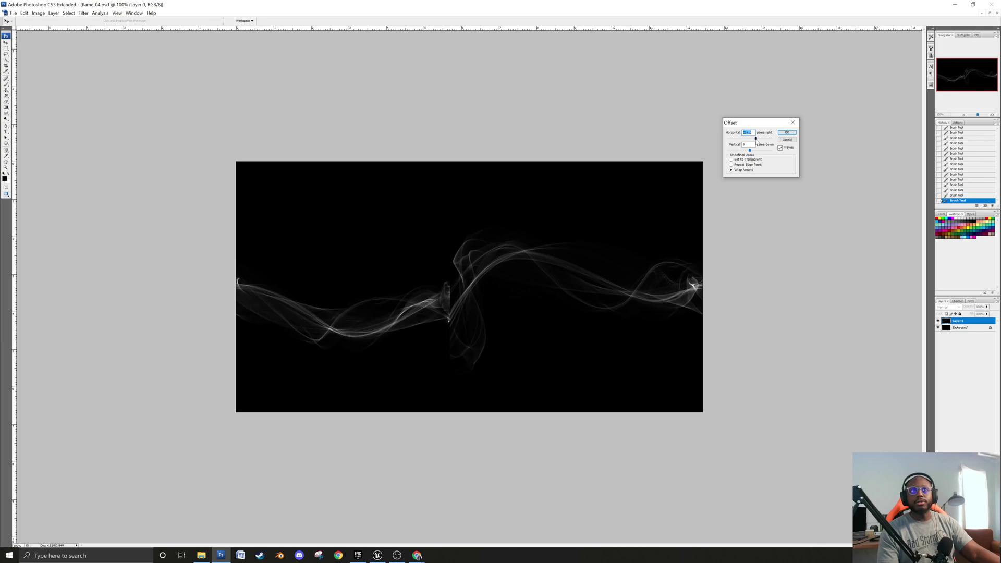
click(787, 133)
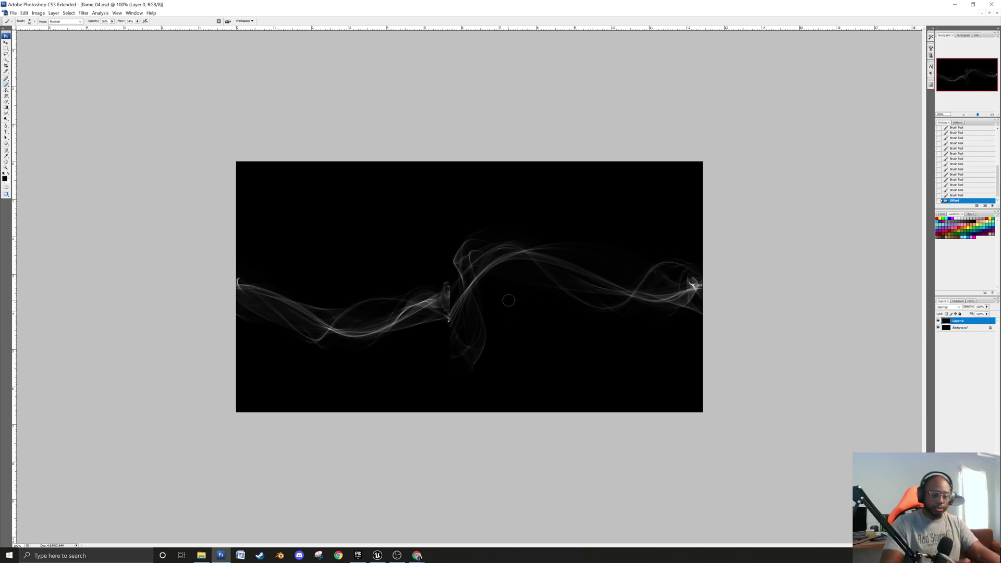
Enlarge the brush and clone-stamp flame strands from the left-hand wave across the central seam to join both halves.
key(bracketright)
key(bracketright)
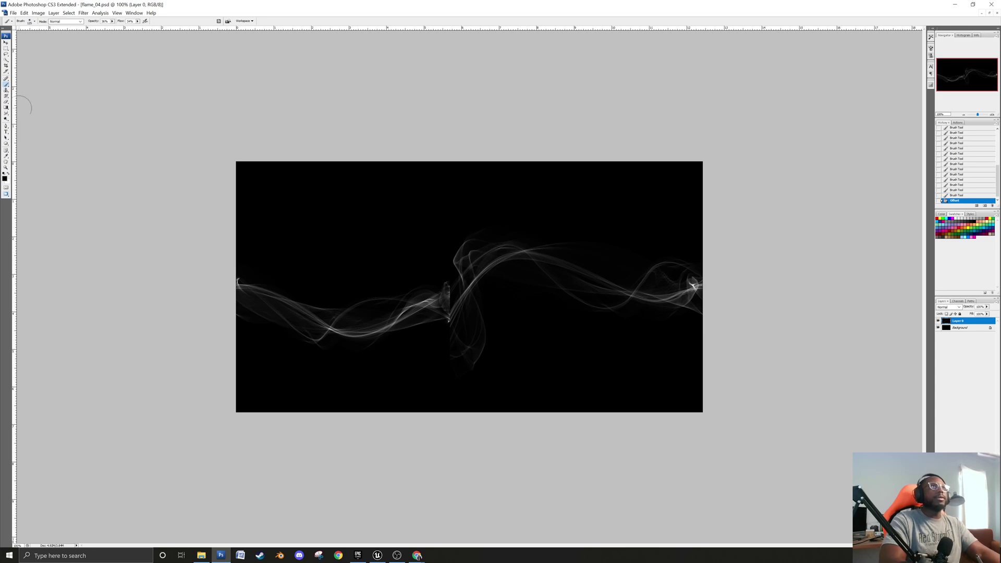
click(7, 90)
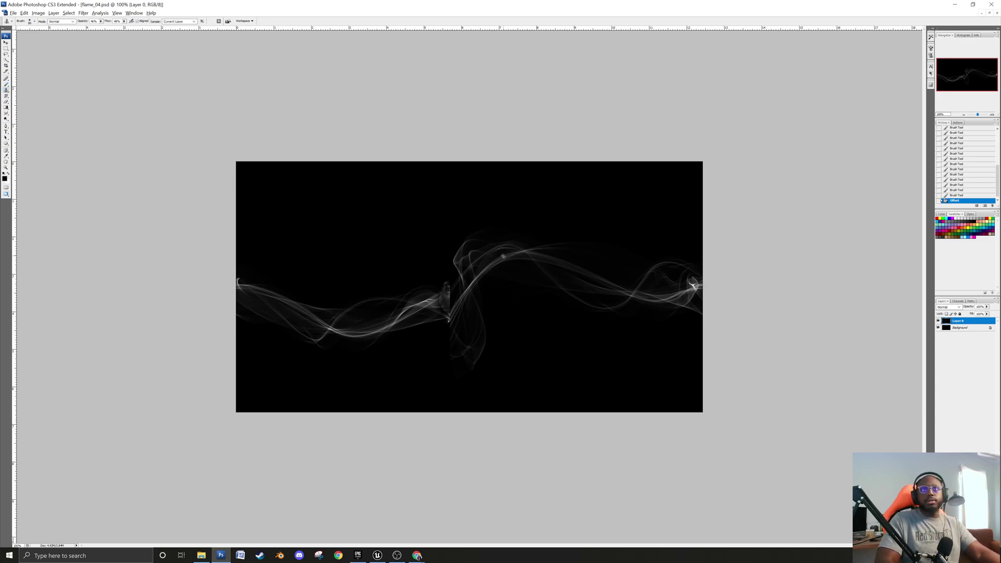
alt+click(359, 332)
mouse_move(436, 301)
mouse_down()
mouse_move(459, 289)
mouse_move(433, 295)
mouse_move(443, 313)
mouse_move(455, 307)
mouse_move(442, 317)
mouse_move(487, 265)
mouse_up()
drag(462, 344, 455, 298)
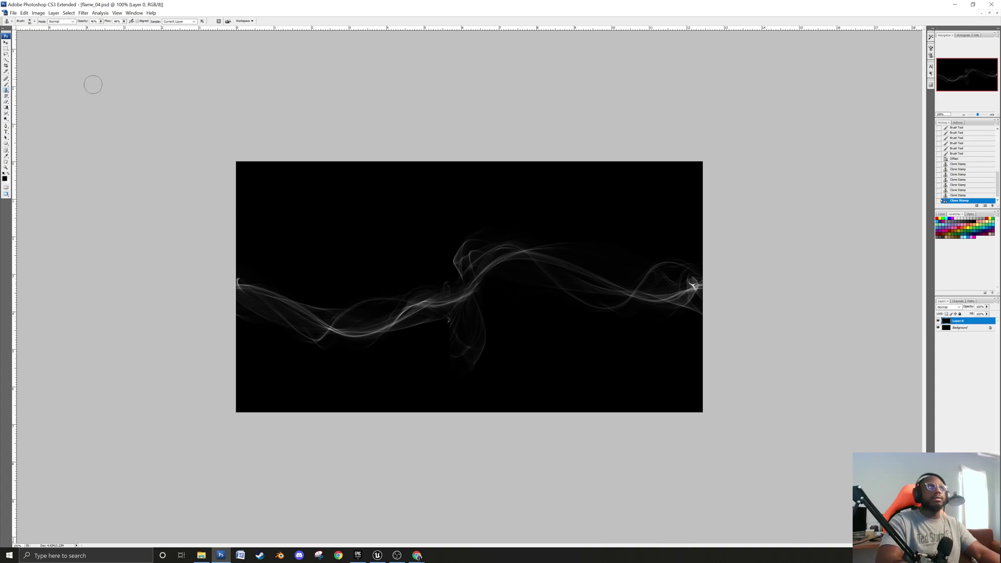
Paint black with the Brush over the stray wisps below and beside the central join.
key(b)
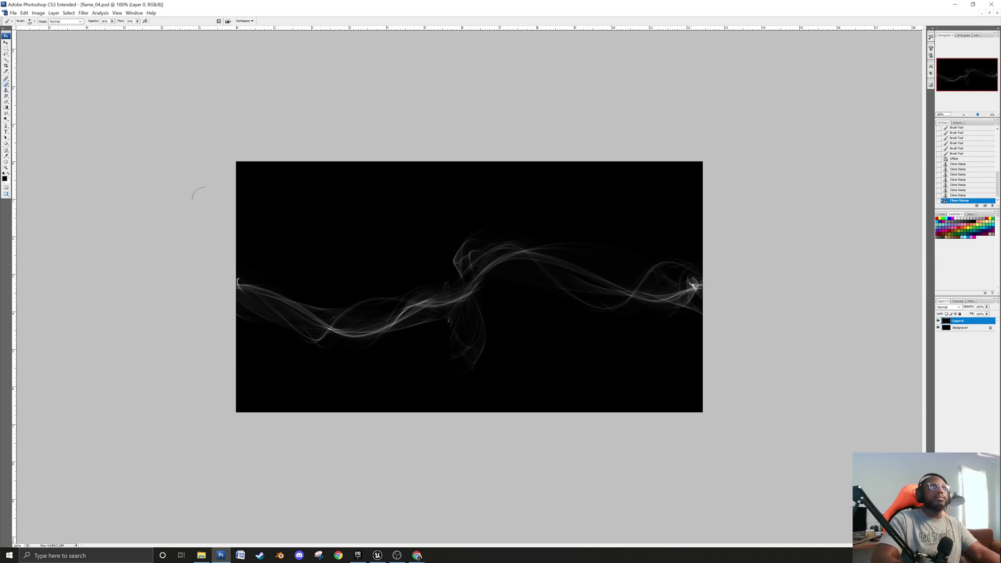
mouse_move(472, 369)
mouse_down()
mouse_move(474, 336)
mouse_move(484, 336)
mouse_move(477, 326)
mouse_move(490, 310)
mouse_up()
mouse_move(453, 344)
mouse_down()
mouse_move(495, 305)
mouse_move(479, 363)
mouse_move(491, 304)
mouse_move(471, 317)
mouse_up()
mouse_move(469, 320)
mouse_down()
mouse_move(476, 309)
mouse_move(436, 339)
mouse_move(448, 324)
mouse_up()
mouse_move(490, 298)
mouse_down()
mouse_move(448, 343)
mouse_move(446, 314)
mouse_up()
mouse_move(451, 267)
mouse_down()
mouse_move(430, 275)
mouse_move(440, 283)
mouse_up()
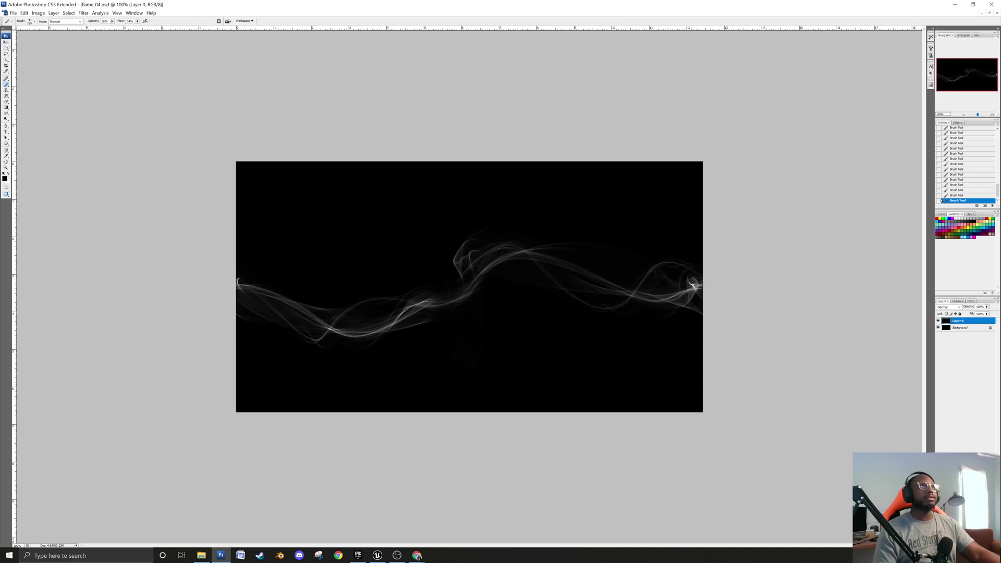
Switch to the Move tool and toggle Layer 0's visibility off and on to check the retouched flame.
click(7, 43)
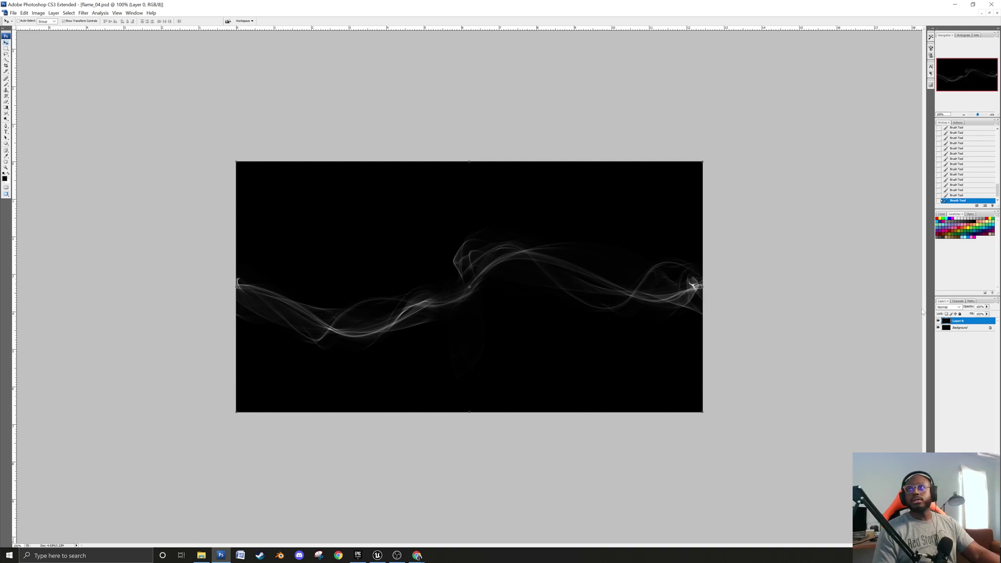
click(938, 320)
click(937, 320)
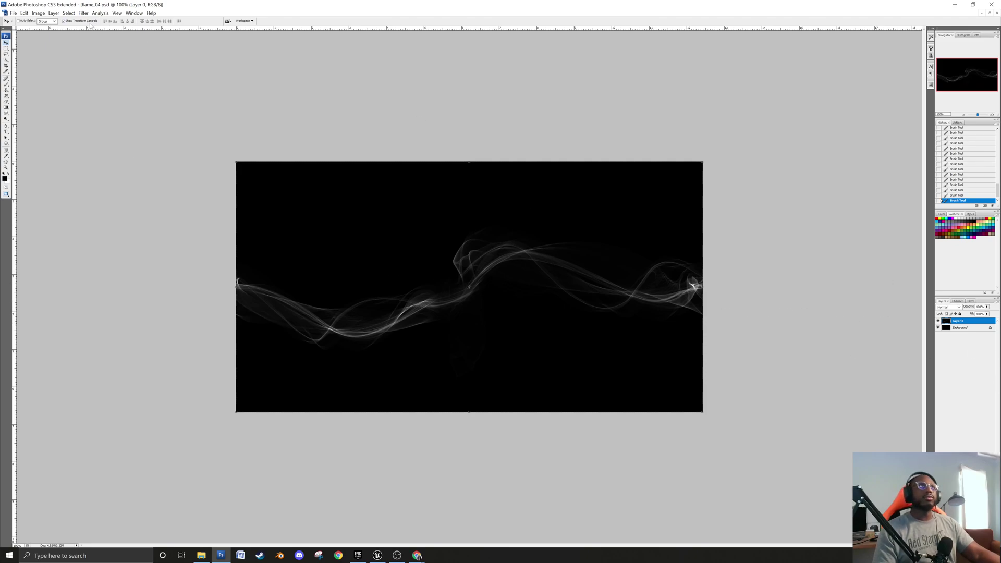
Brighten the flame on Layer 0 with Levels by lowering the white input level to about a third of its range.
click(53, 13)
mouse_move(38, 13)
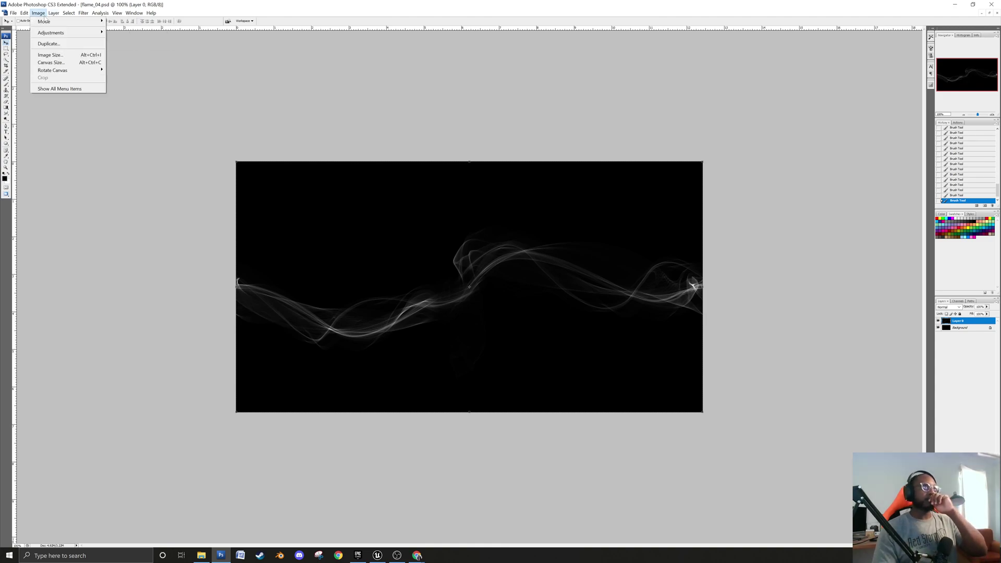
mouse_move(60, 33)
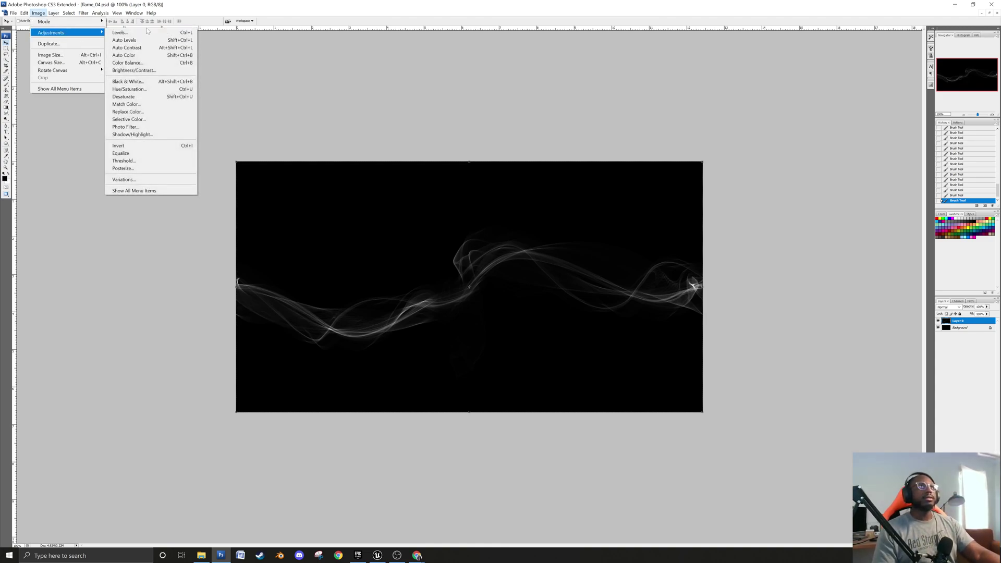
click(291, 150)
key(i)
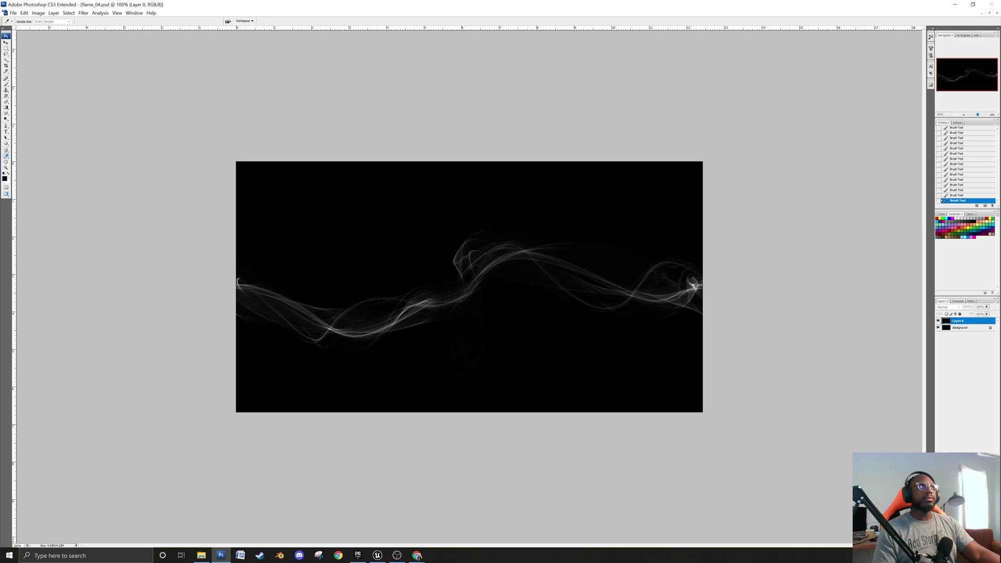
key(ctrl+l)
drag(378, 82, 482, 70)
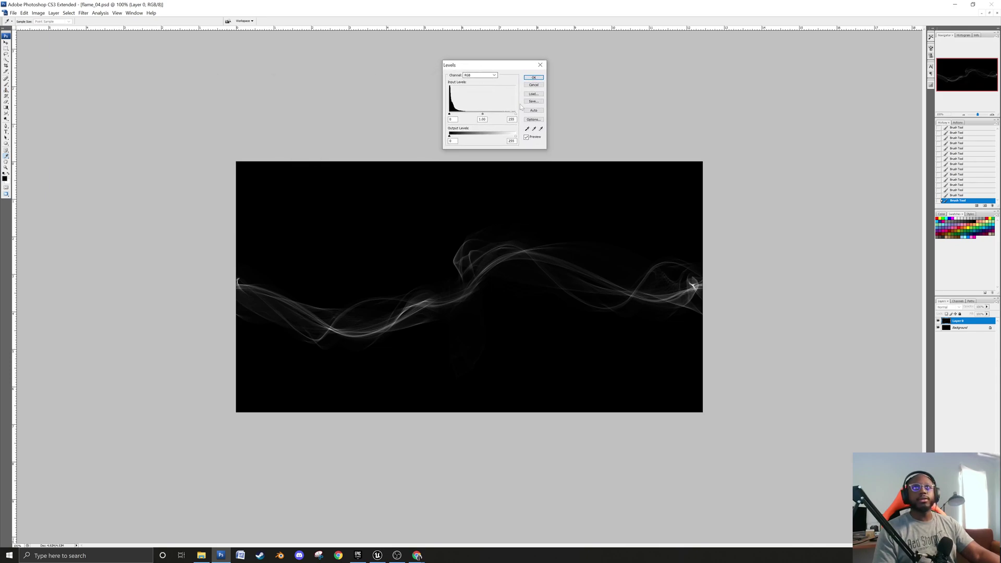
drag(514, 114, 472, 115)
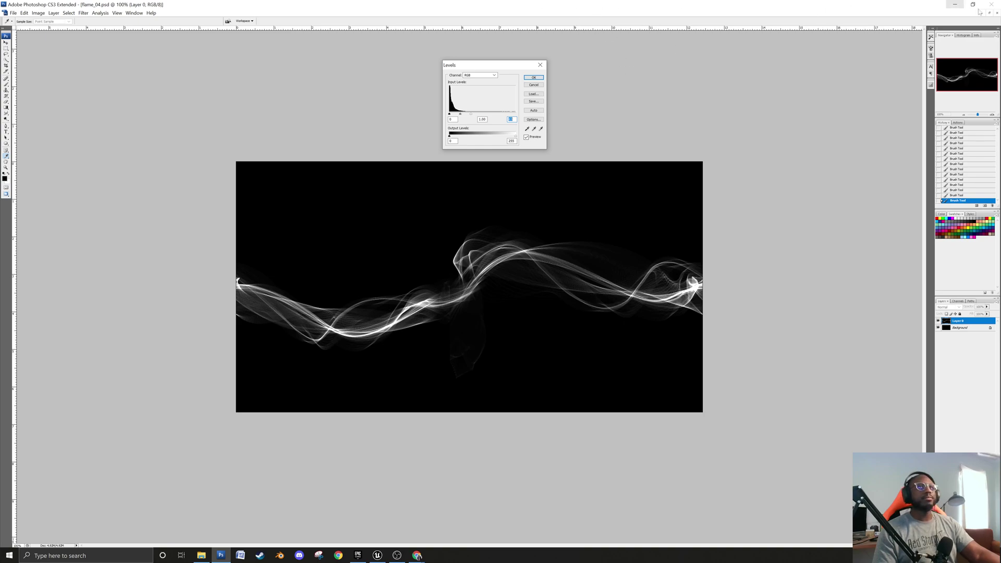
click(527, 79)
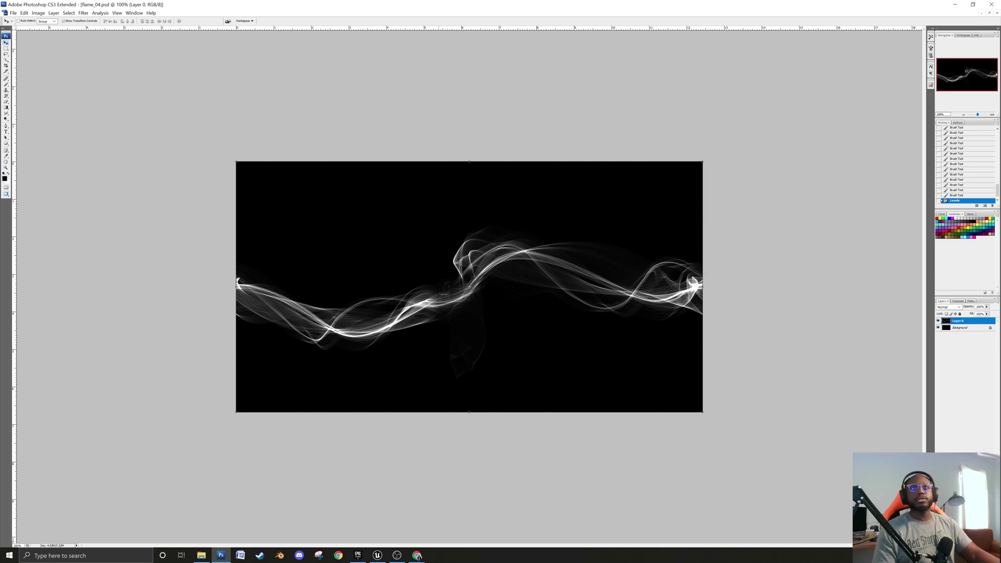
Resize the image to 1024 by 515 pixels without constraining proportions.
click(55, 13)
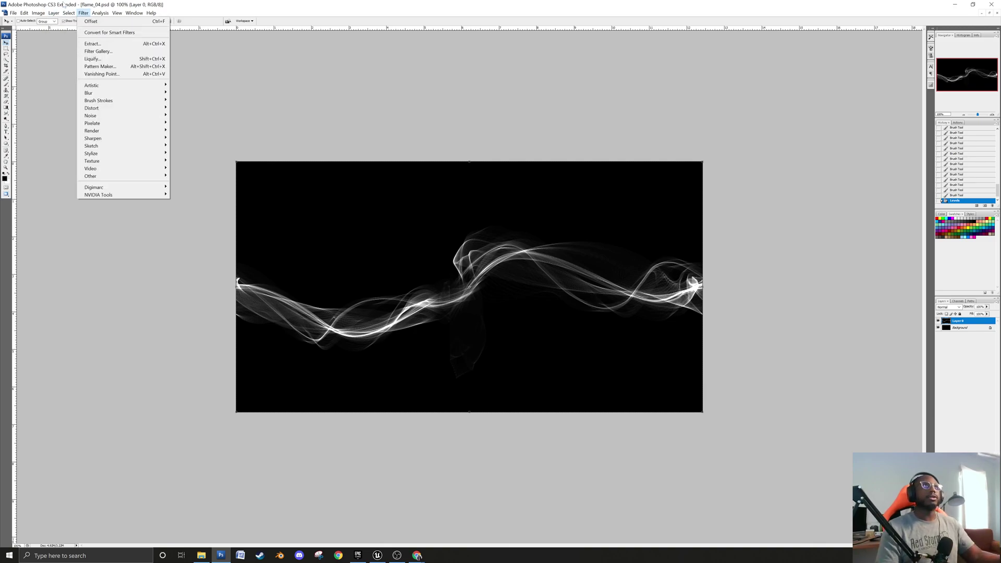
click(38, 13)
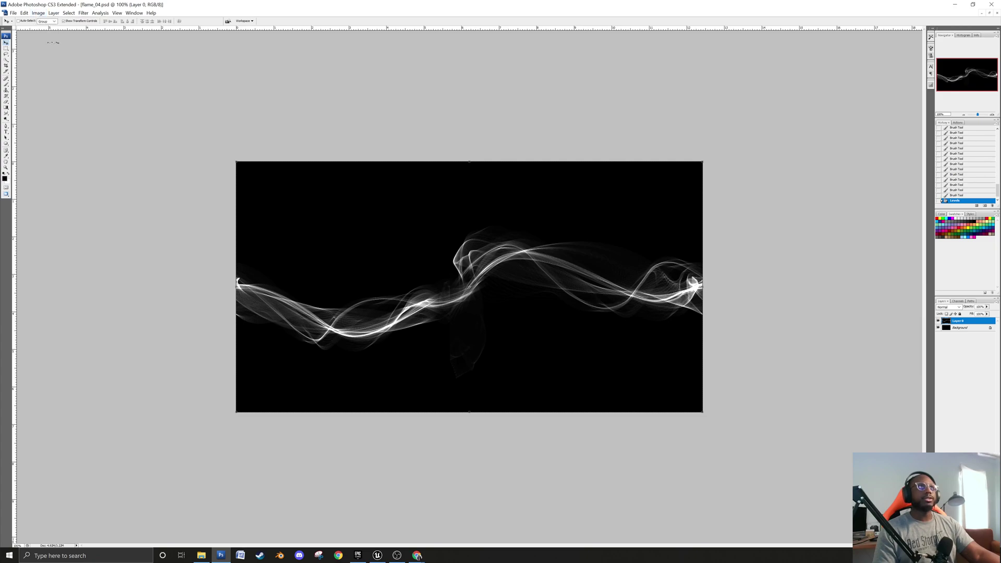
click(38, 13)
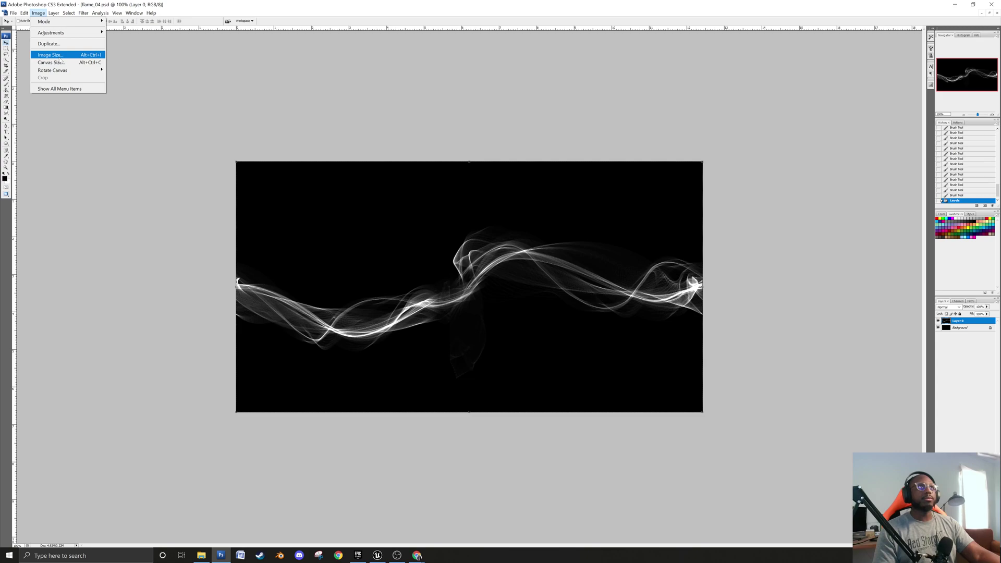
click(50, 55)
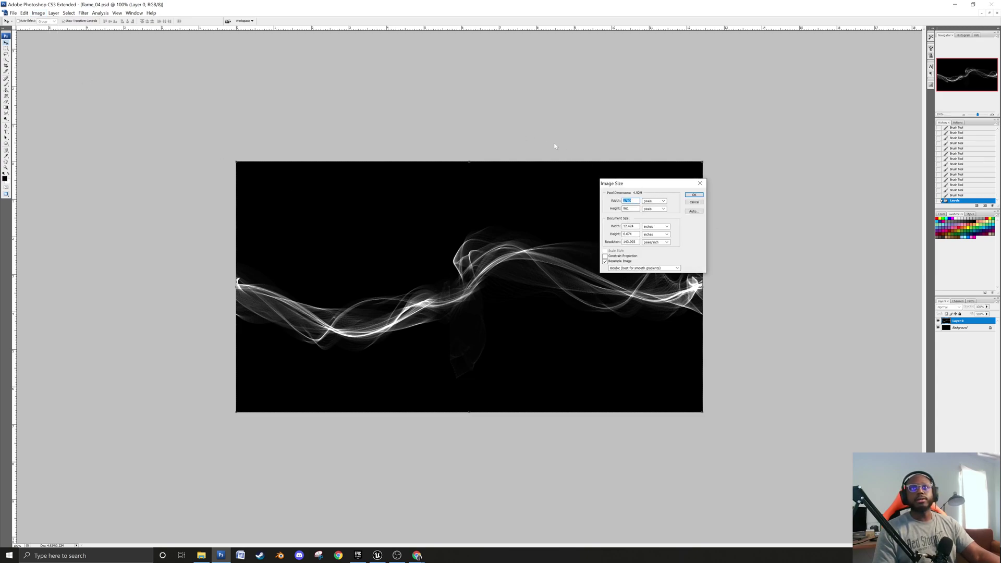
drag(655, 186, 470, 120)
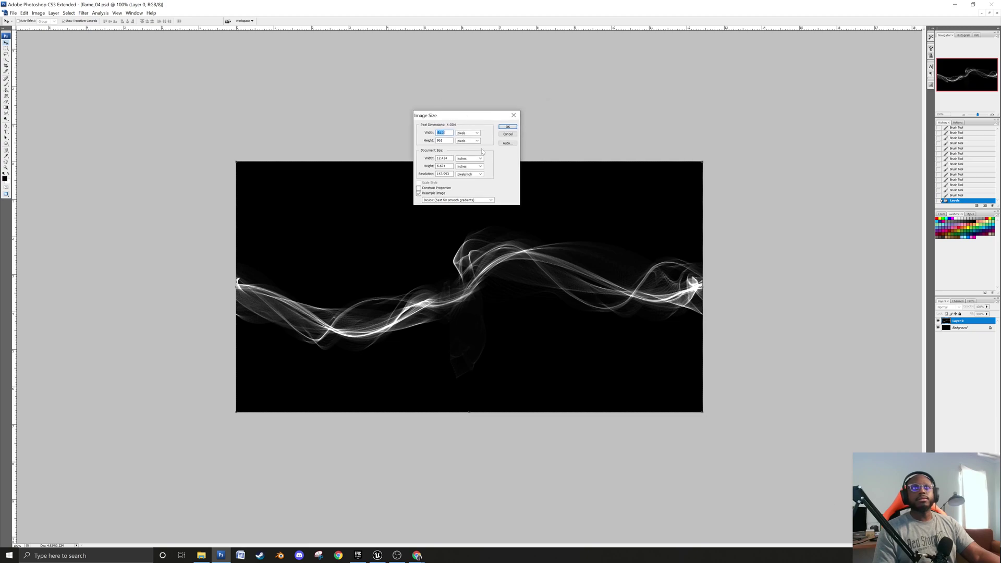
text(1024)
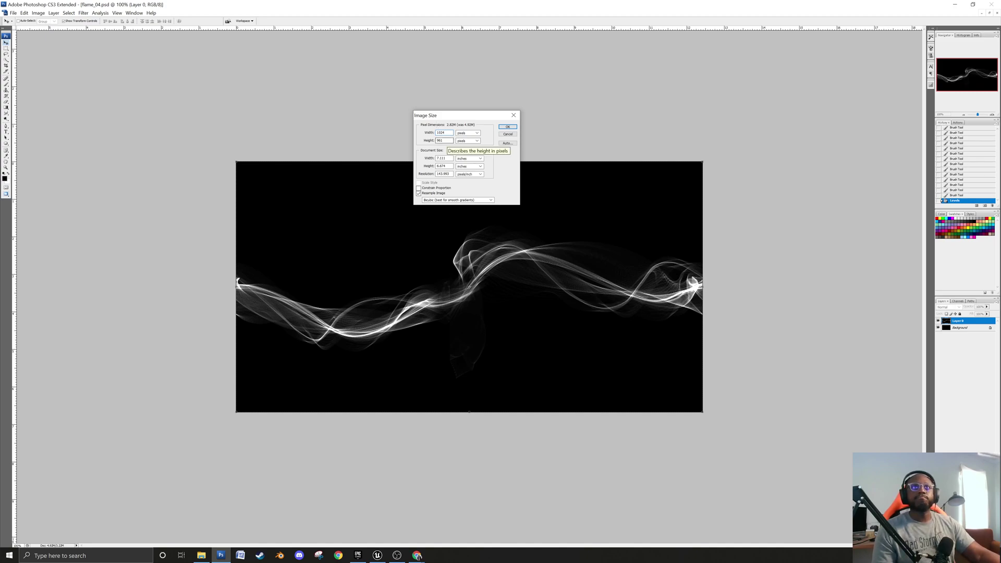
key(Tab)
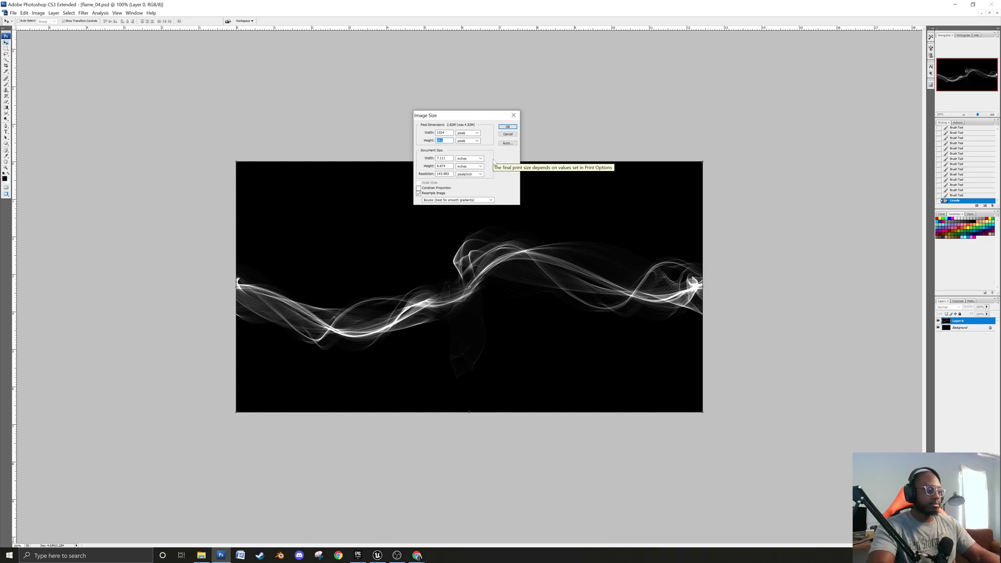
text(5)
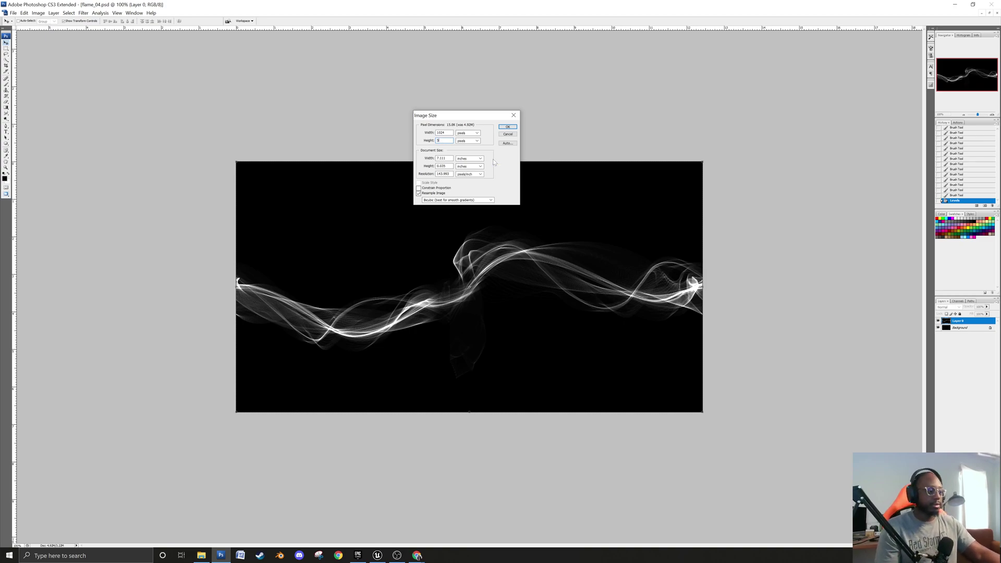
text(15)
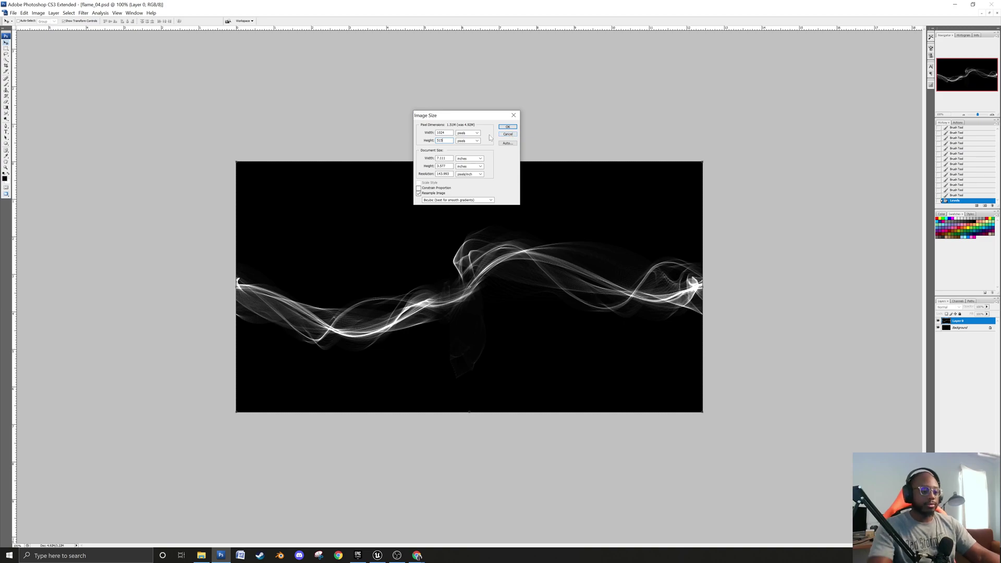
key(Return)
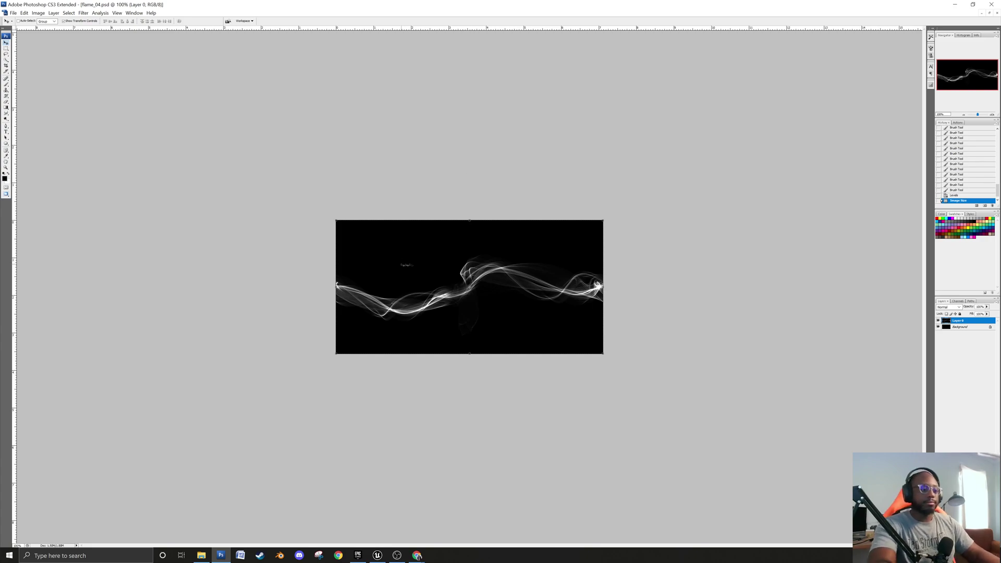
key(ctrl+plus)
key(ctrl+plus)
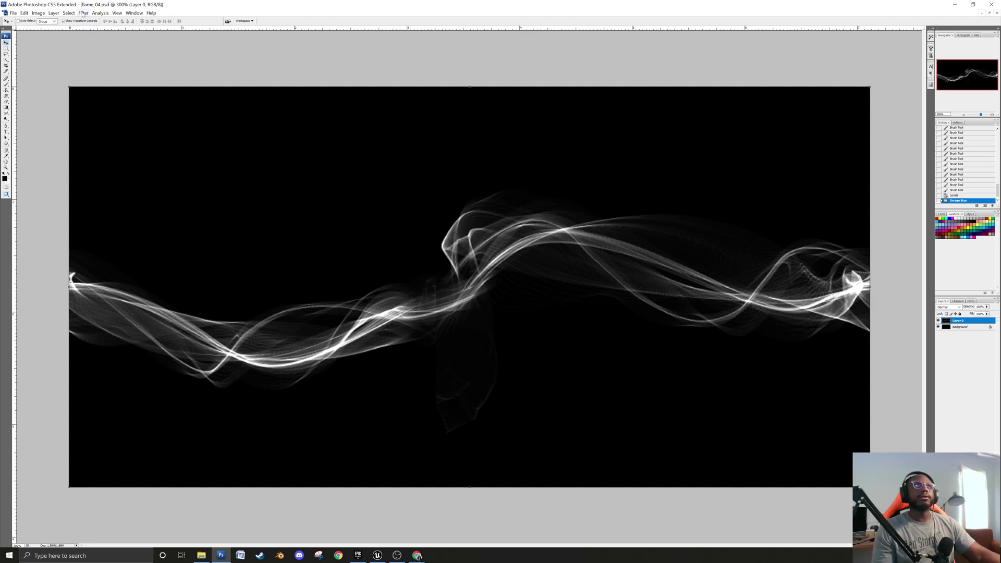
Revert to the state before the direct Levels edit and add a Levels adjustment layer with white input lowered to about a quarter of its range.
click(957, 189)
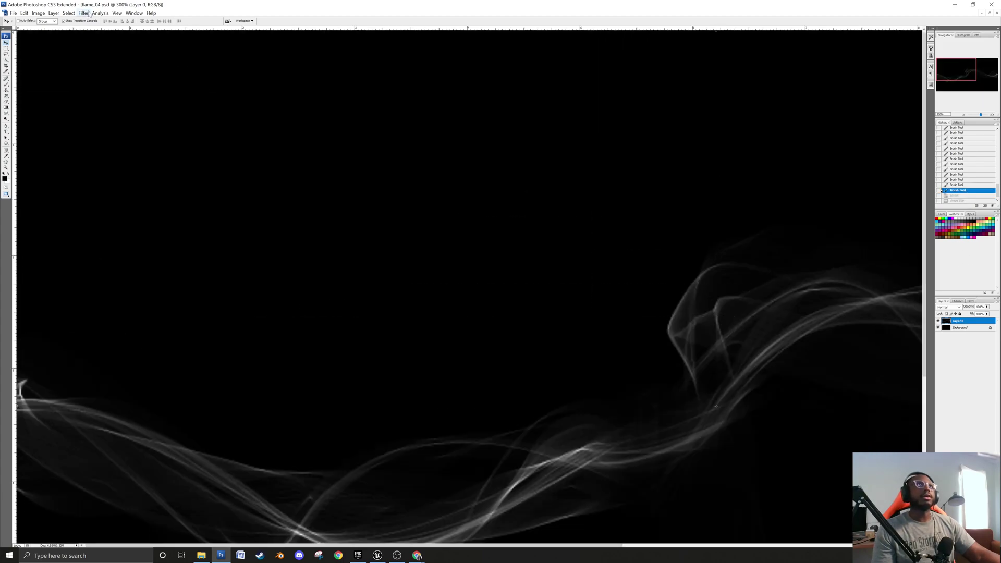
click(54, 13)
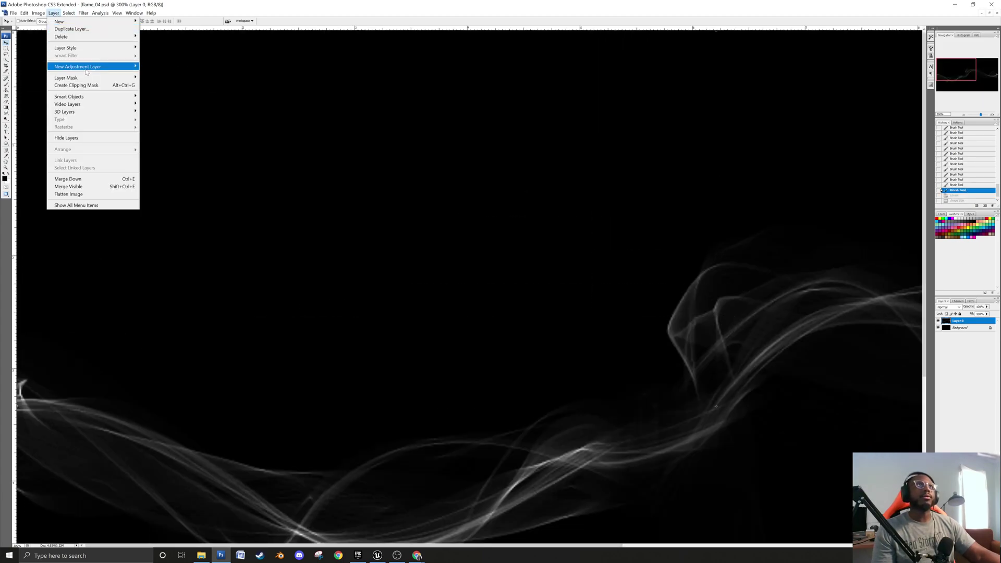
mouse_move(79, 48)
click(191, 76)
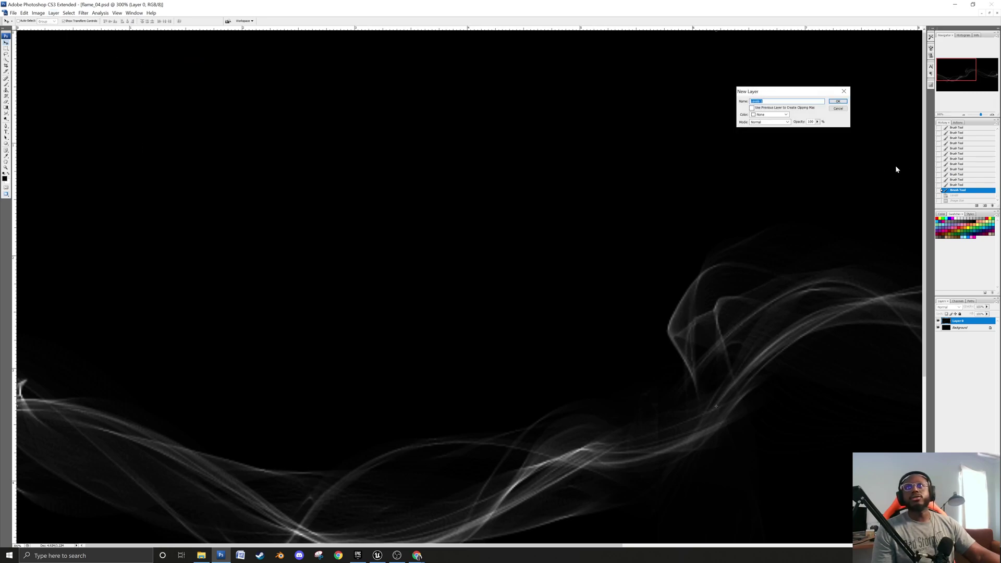
click(838, 102)
drag(801, 140, 758, 144)
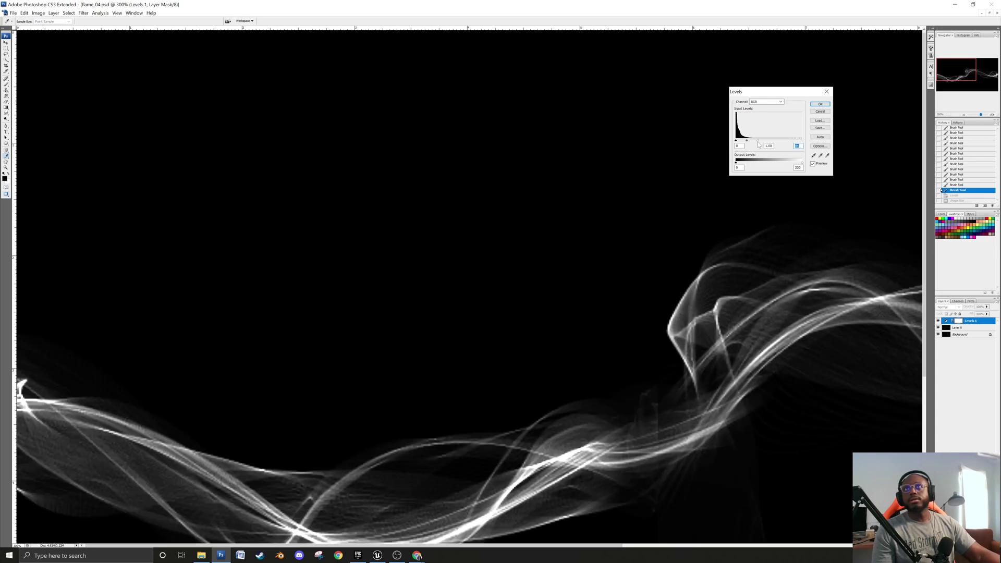
drag(756, 144, 755, 144)
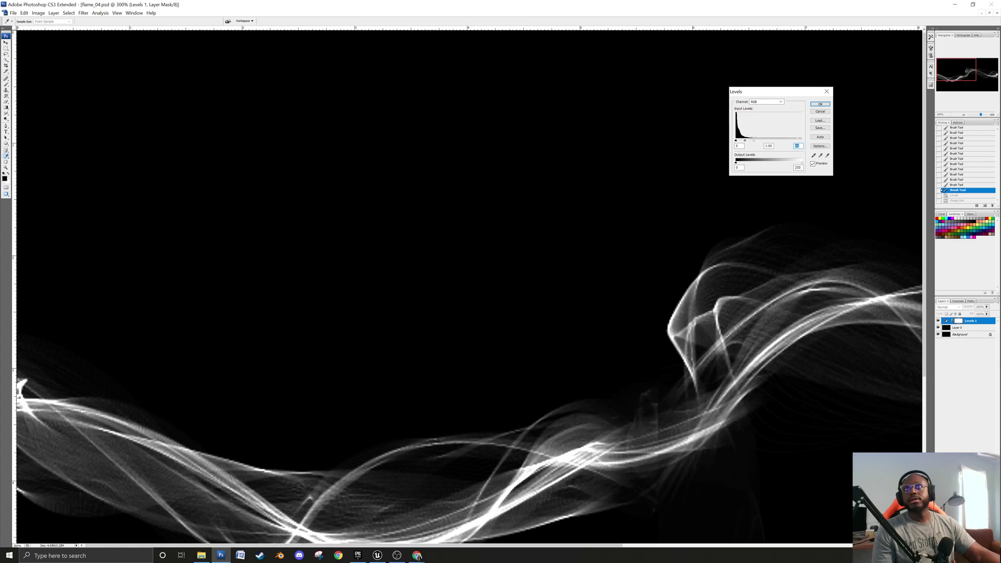
click(820, 103)
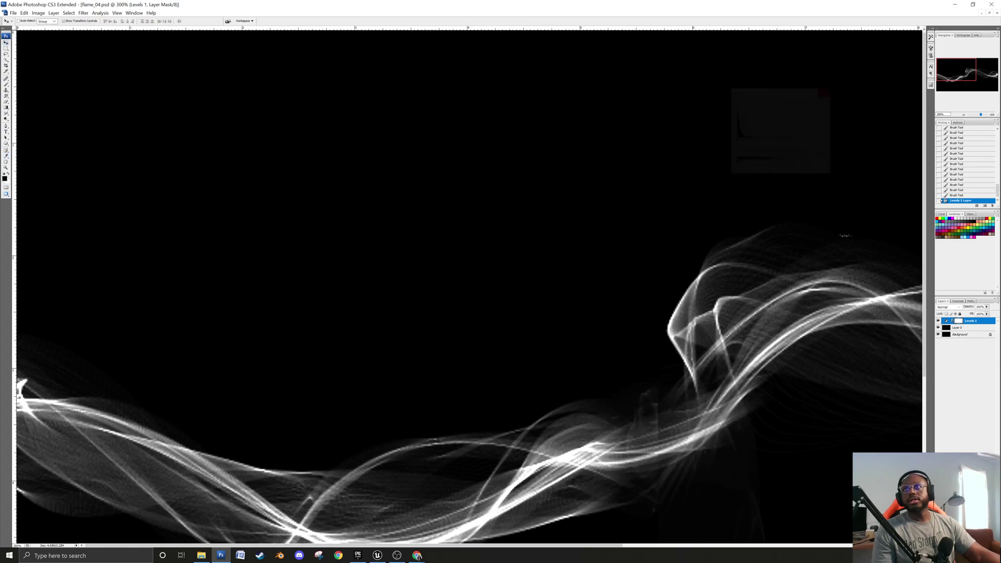
Resize the image to 1024 pixels wide by 512 pixels high.
click(38, 13)
click(61, 57)
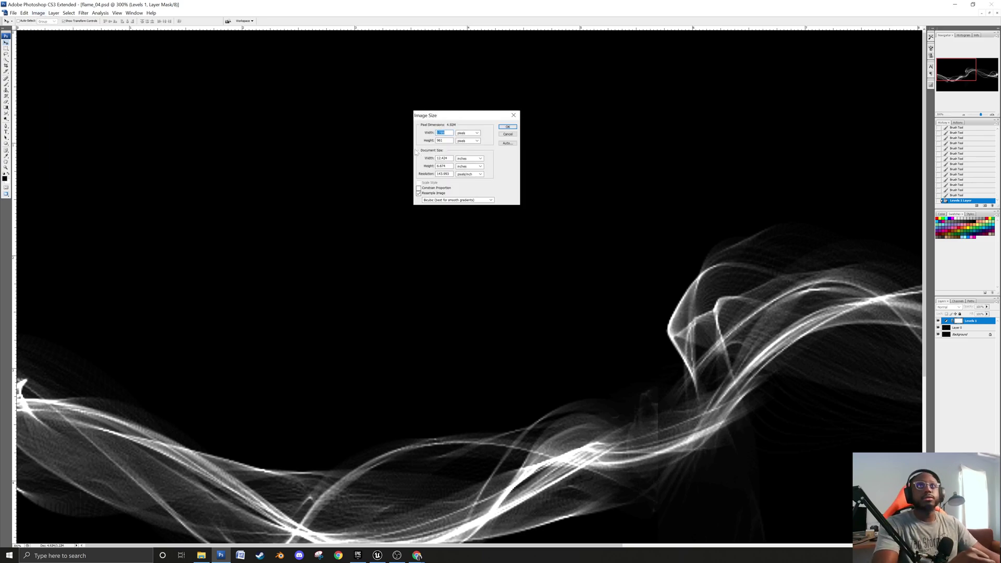
text(1024)
click(443, 141)
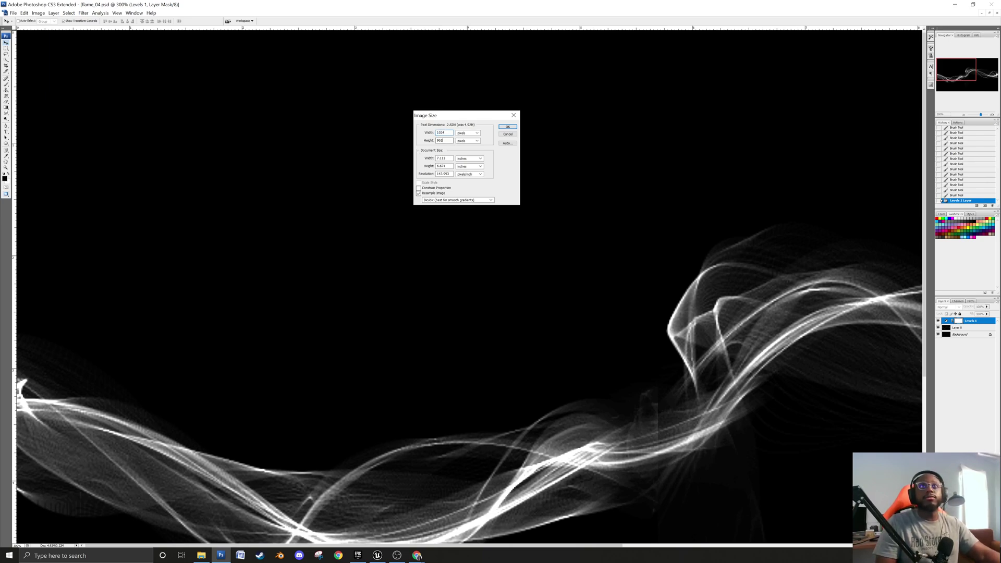
double_click(443, 140)
text(512)
click(508, 128)
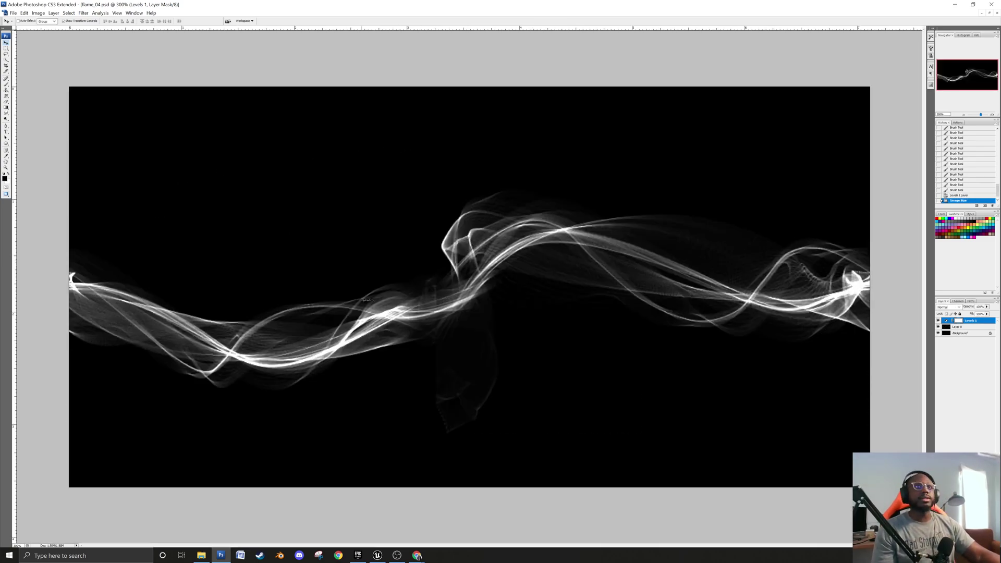
Crop the canvas height to 256 pixels around the centre, keeping the width, and accept the clipping.
click(69, 13)
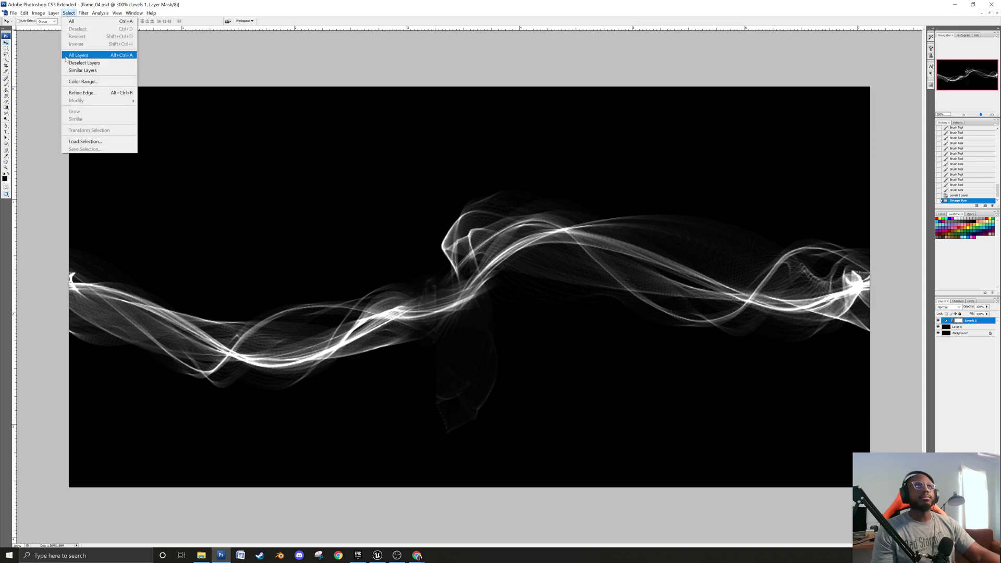
mouse_move(36, 14)
click(50, 62)
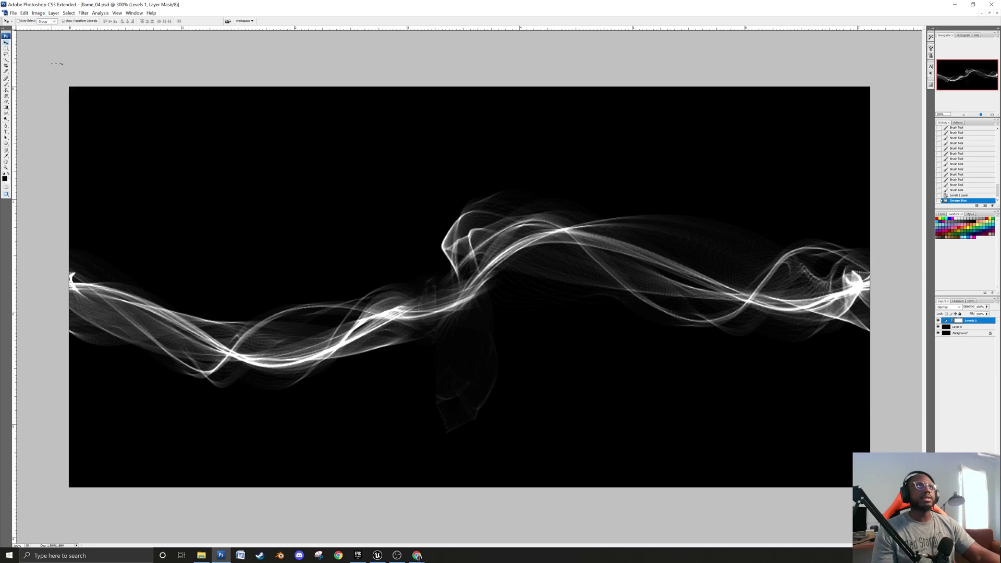
click(288, 106)
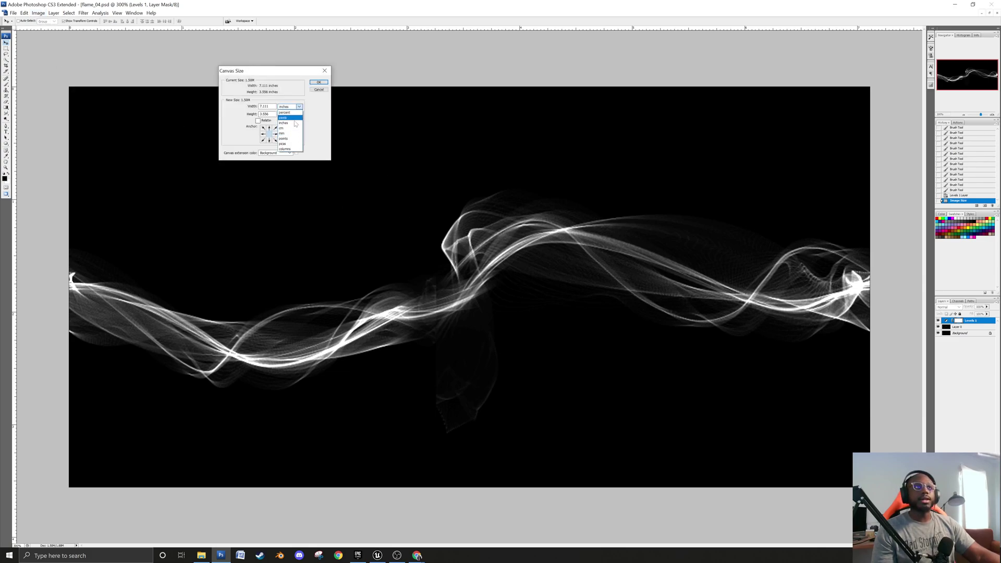
click(297, 118)
key(Tab)
text(256)
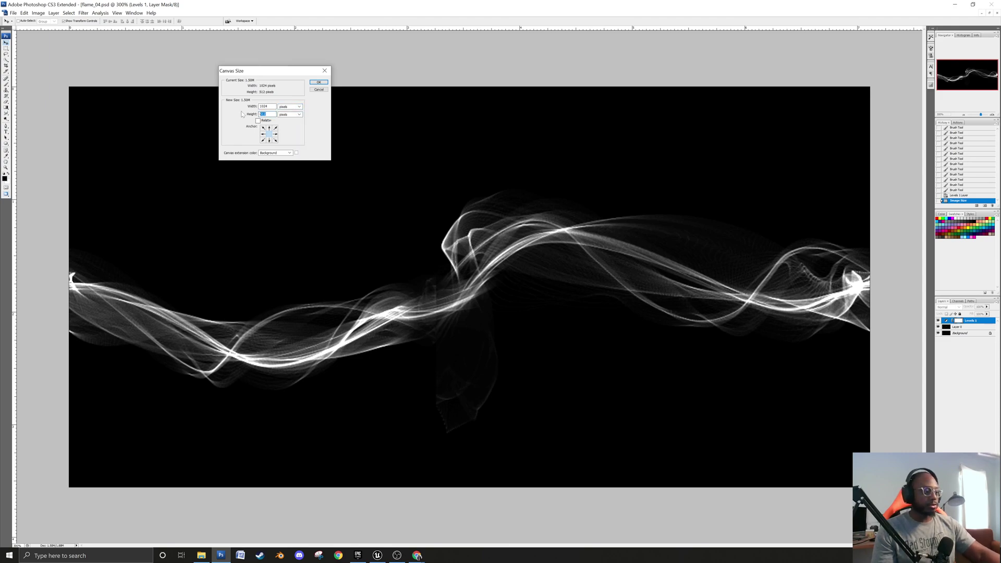
click(318, 82)
click(490, 199)
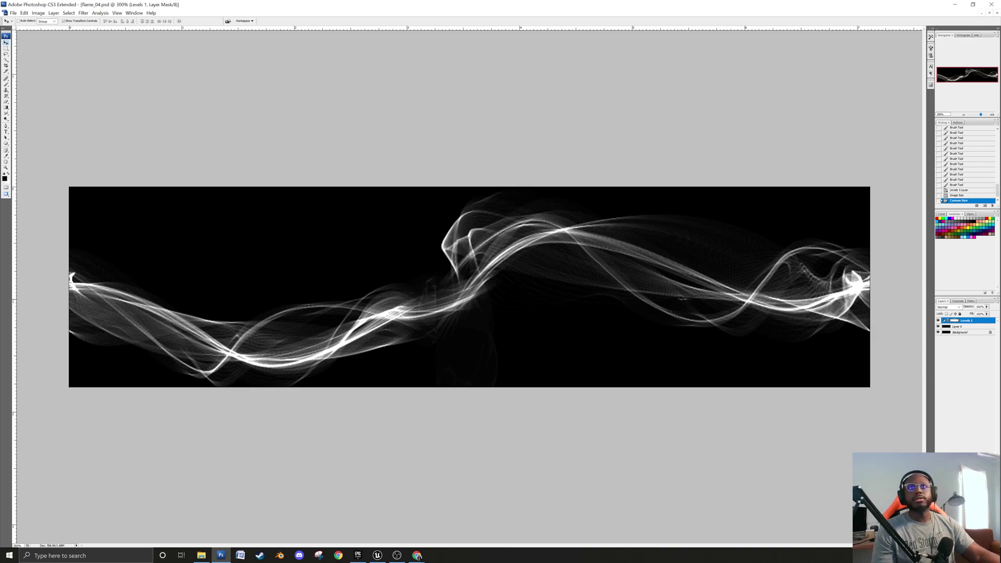
Scale Layer 0 vertically about its centre to about 87% so the flame fits inside the shorter canvas.
click(962, 326)
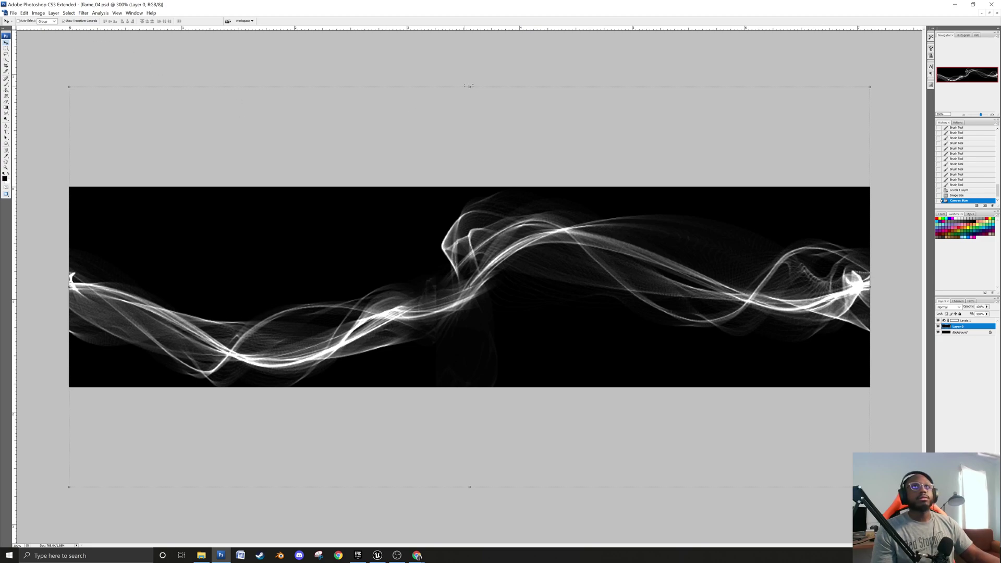
alt+drag(469, 87, 475, 111)
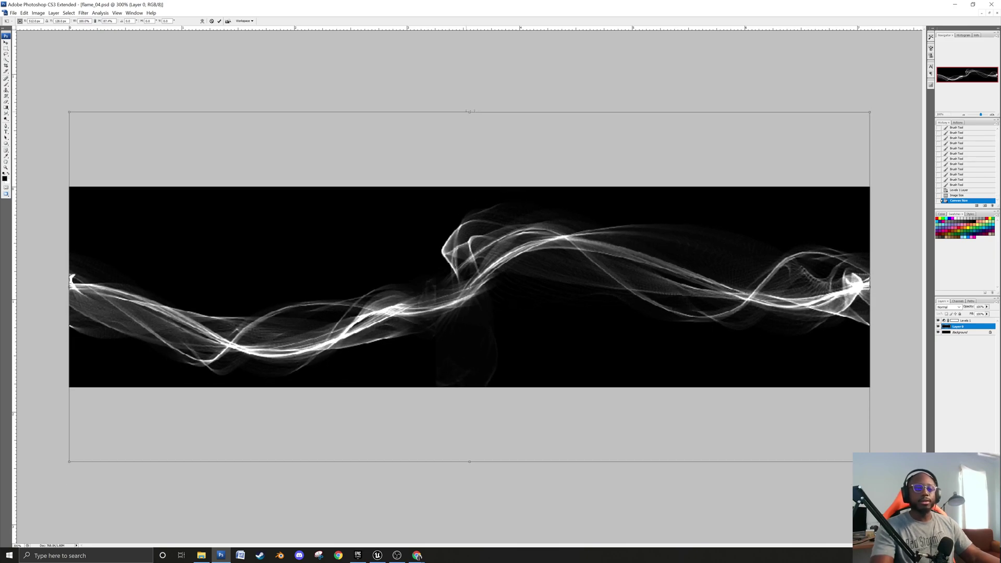
key(Return)
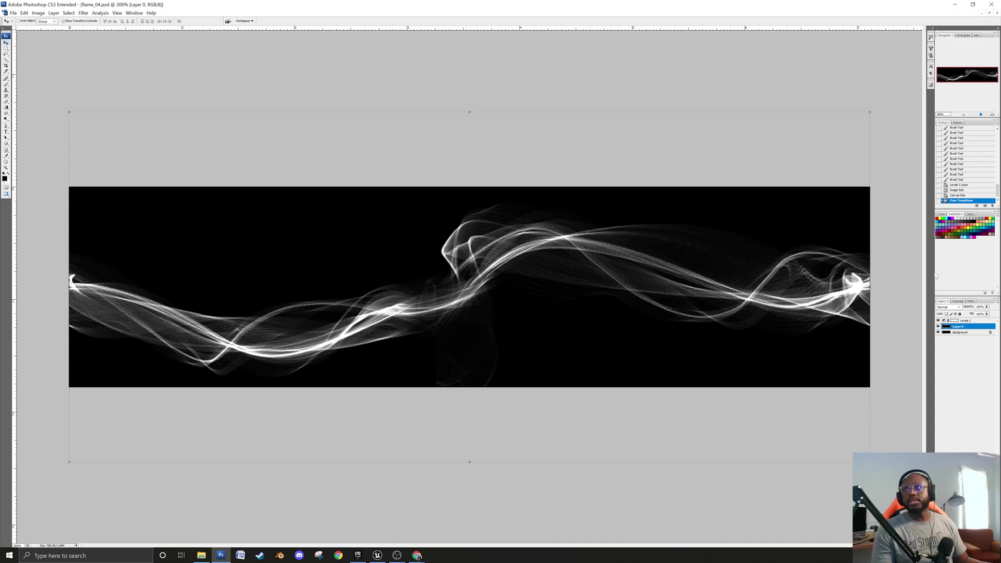
Lower the white input of the Levels 1 adjustment layer to nearly its minimum to expose faint leftovers.
click(966, 320)
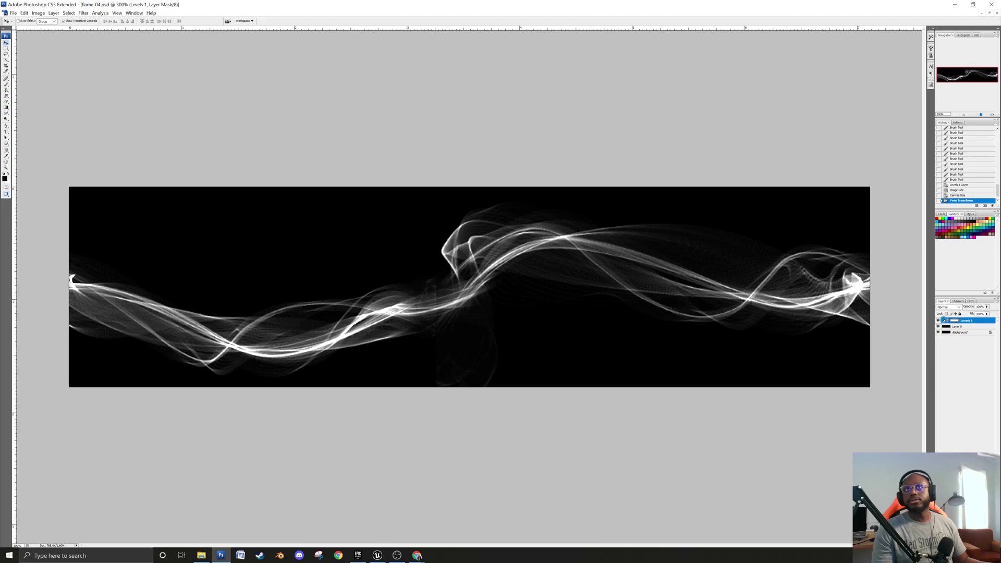
double_click(954, 320)
drag(757, 144, 739, 144)
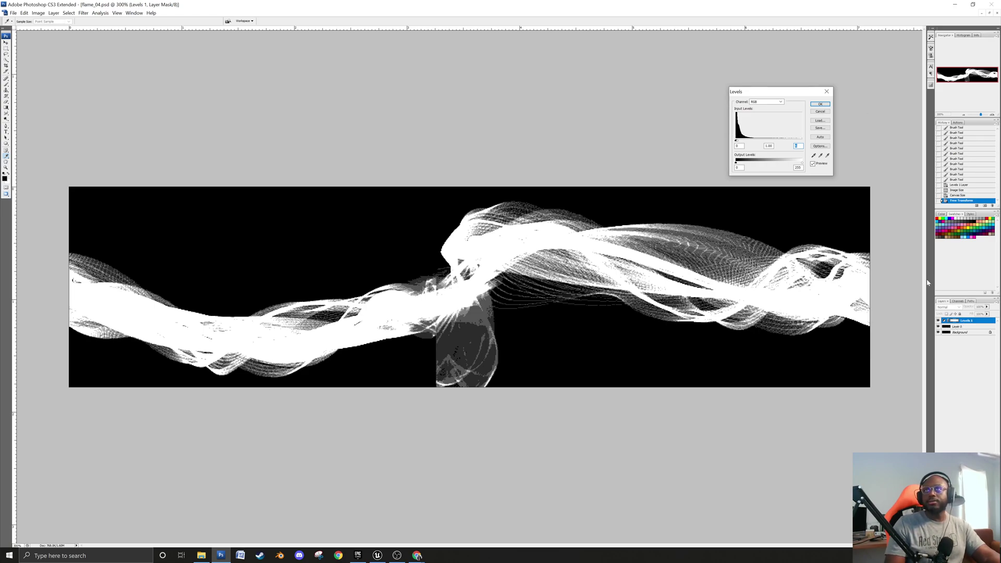
click(820, 105)
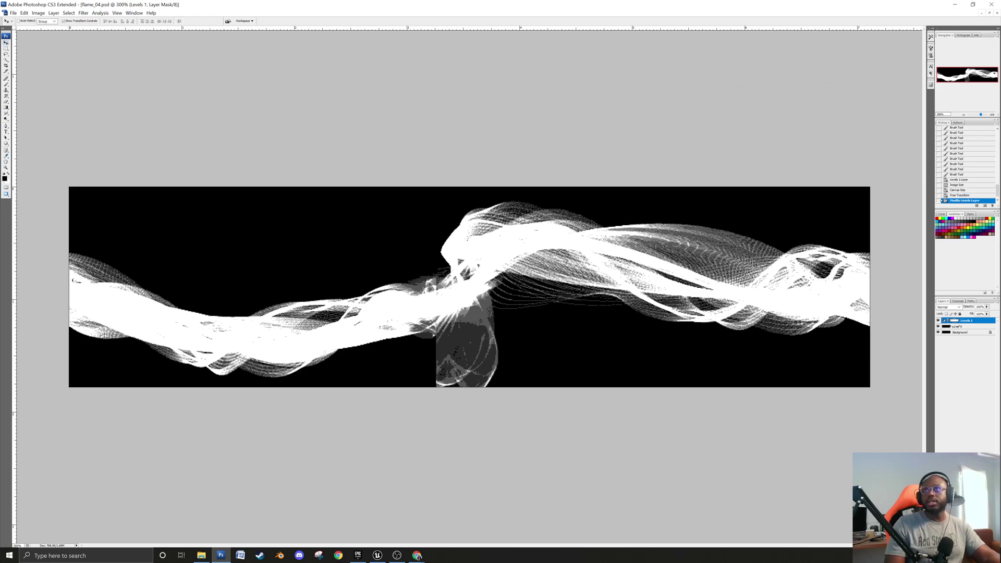
Paint black over the leftover patch below the middle of the flame on Layer 0 with soft Brush strokes.
click(958, 326)
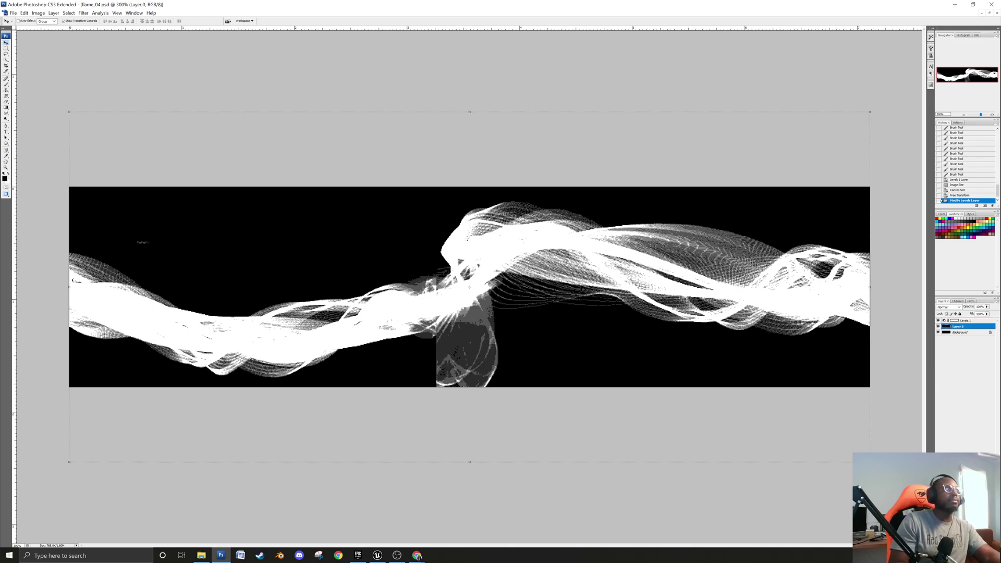
click(6, 84)
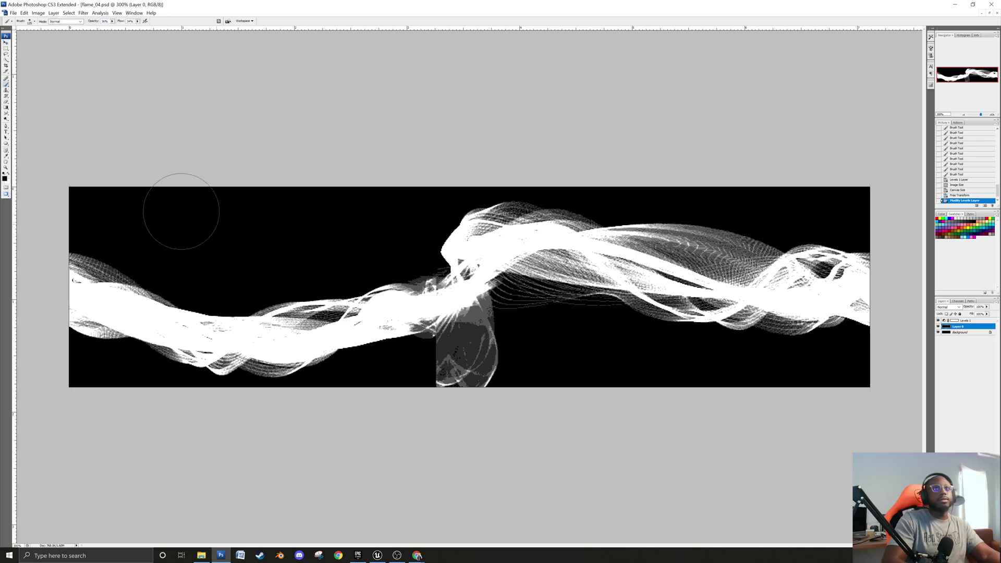
mouse_move(449, 405)
mouse_down()
mouse_move(459, 378)
mouse_move(493, 379)
mouse_move(430, 376)
mouse_up()
click(443, 375)
click(460, 373)
click(455, 372)
click(440, 375)
click(444, 375)
click(458, 373)
click(451, 373)
click(456, 368)
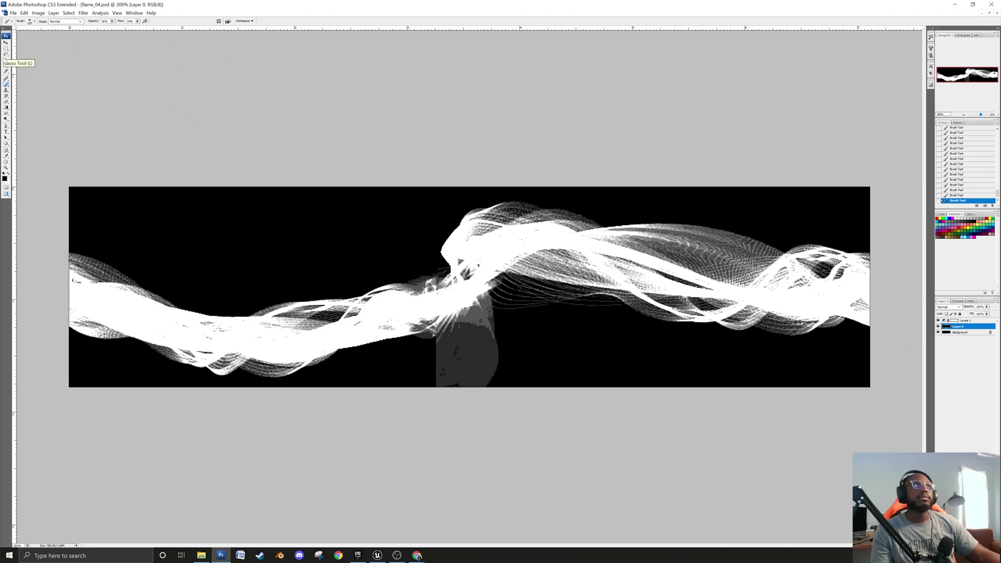
Raise the brush opacity and flow, and paint out the lower part of the remaining grey patch on Layer 0.
click(112, 21)
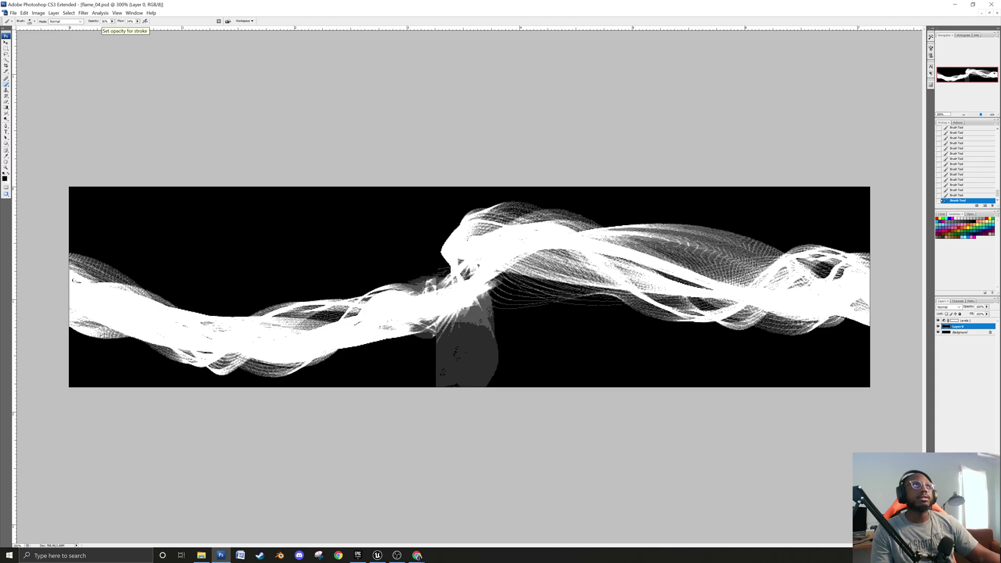
drag(114, 31, 120, 30)
click(137, 21)
click(203, 13)
mouse_move(485, 409)
mouse_down()
mouse_move(458, 408)
mouse_move(492, 362)
mouse_move(411, 401)
mouse_move(476, 351)
mouse_move(407, 386)
mouse_move(469, 338)
mouse_move(441, 375)
mouse_up()
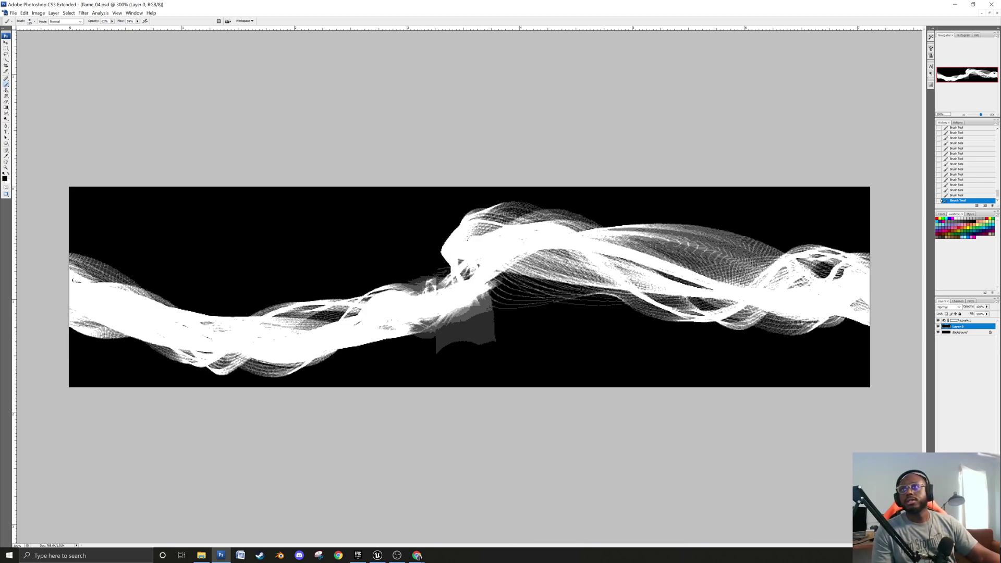
Raise the white input of the Levels 1 adjustment layer so the flame's fine strands show on black.
click(952, 320)
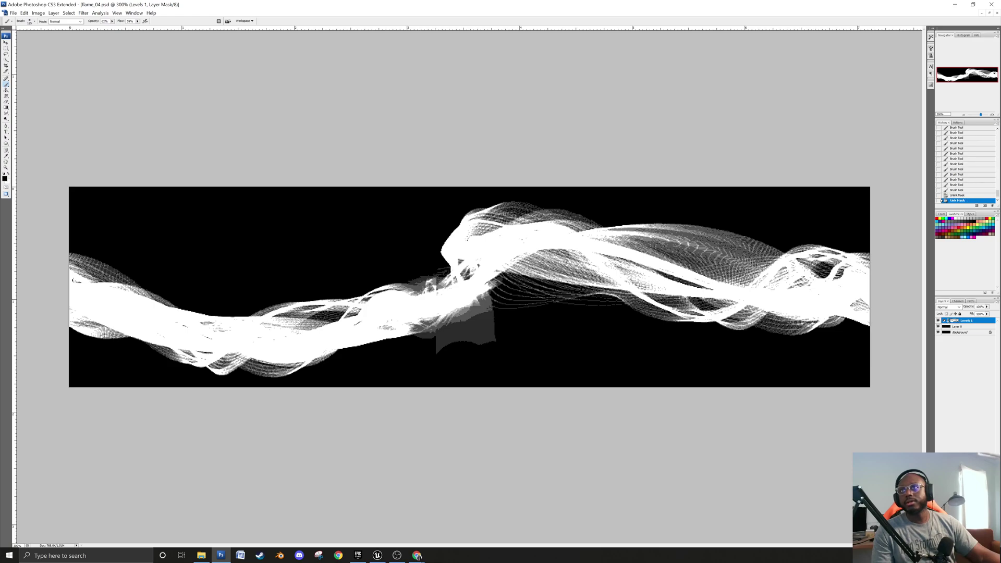
double_click(944, 320)
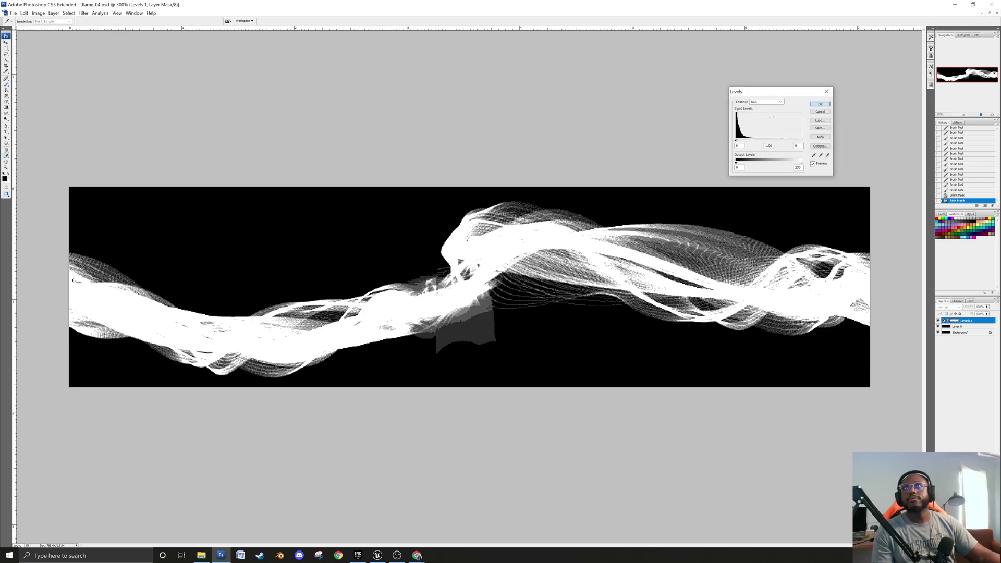
drag(739, 142, 753, 142)
click(820, 104)
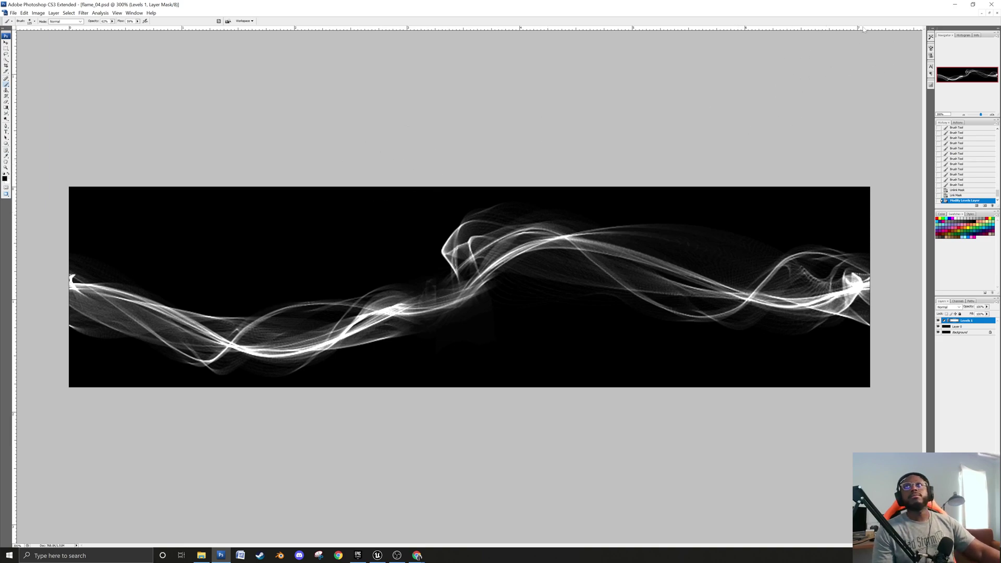
Switch to the Unreal Editor and create a folder named Materials inside the Content folder.
key(Tab)
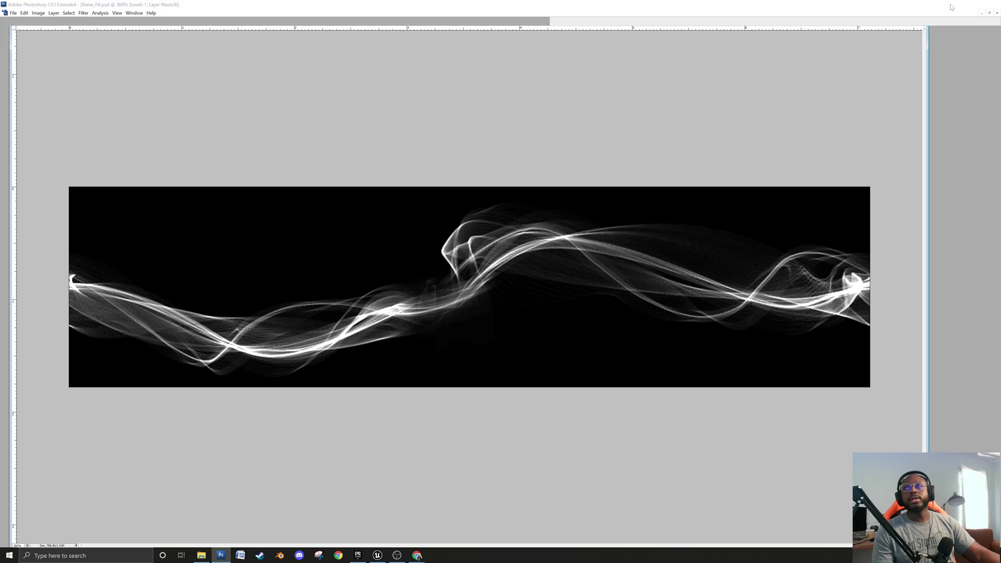
key(alt+Tab)
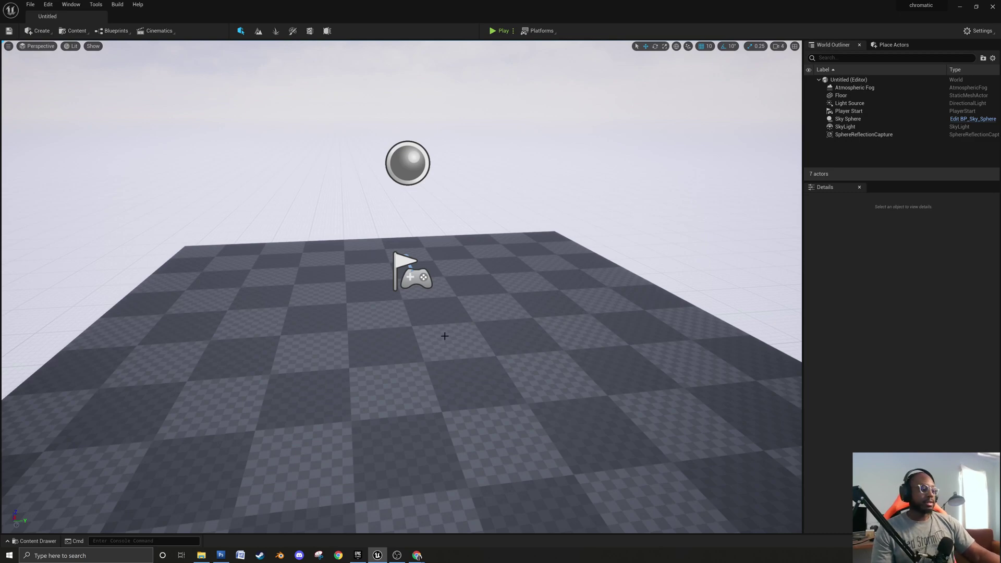
click(35, 540)
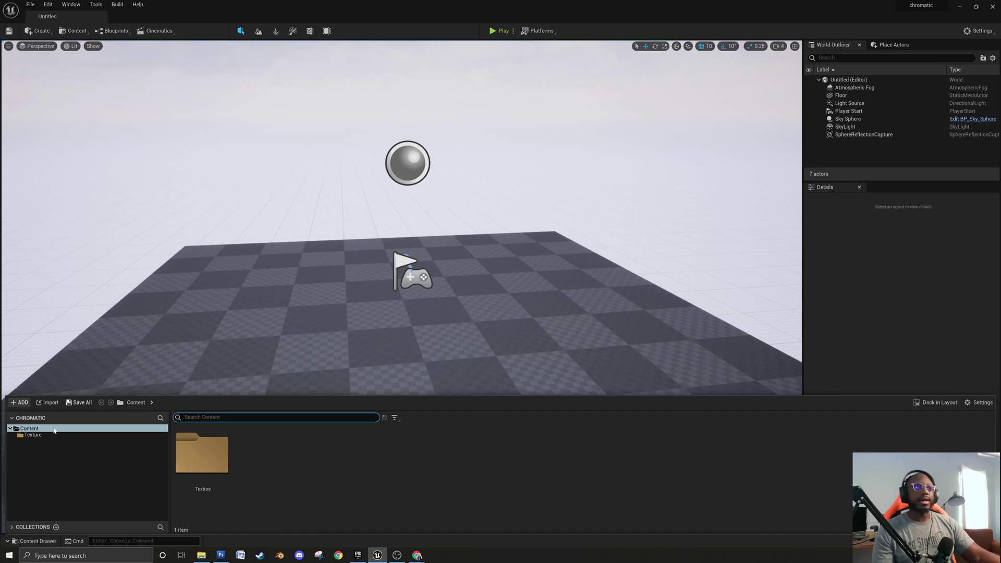
click(39, 458)
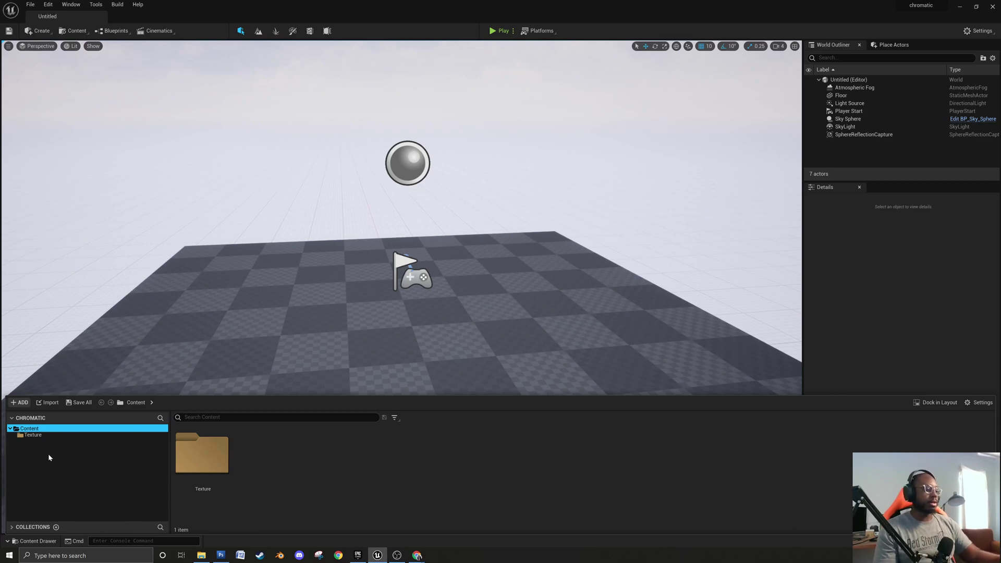
click(33, 434)
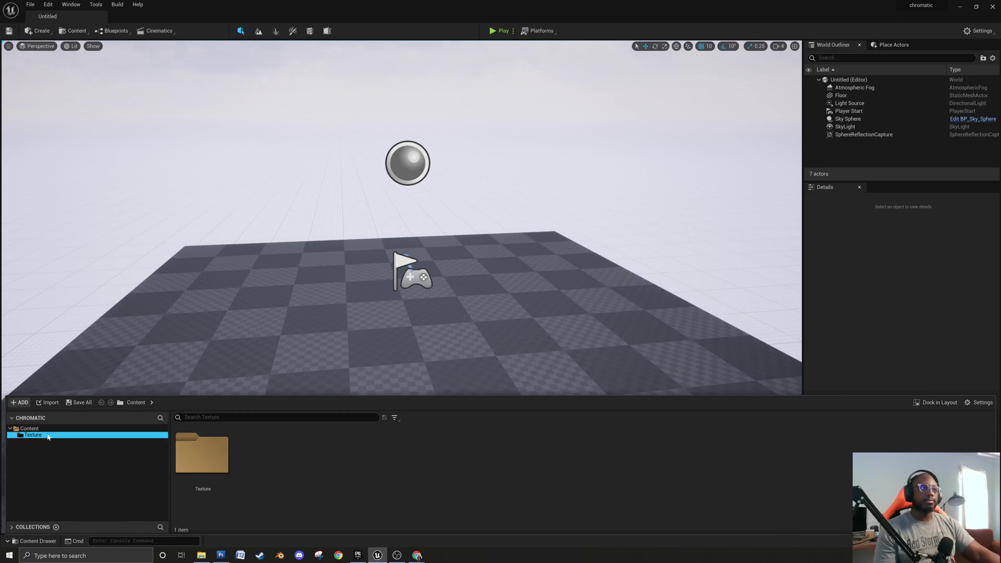
click(32, 428)
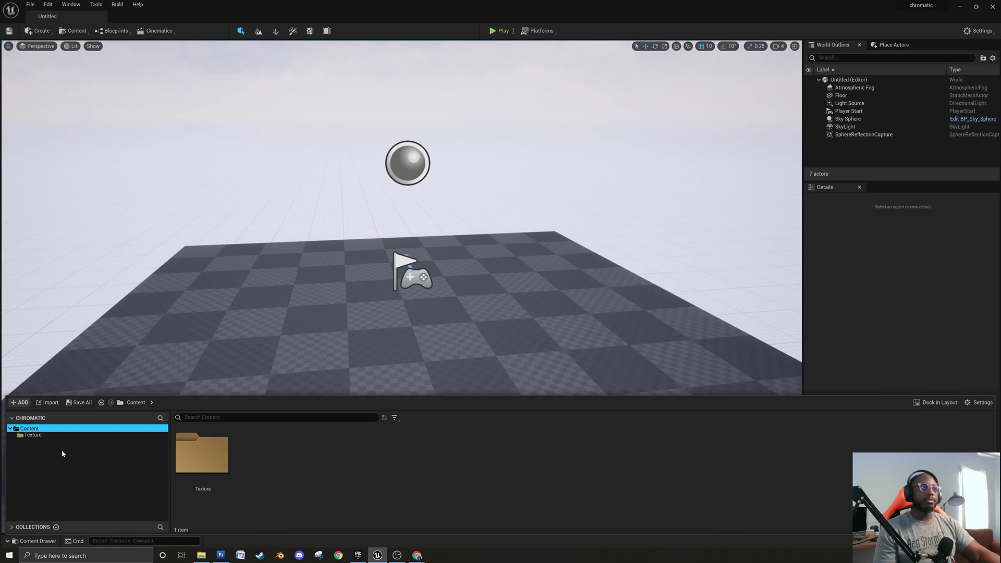
right_click(46, 431)
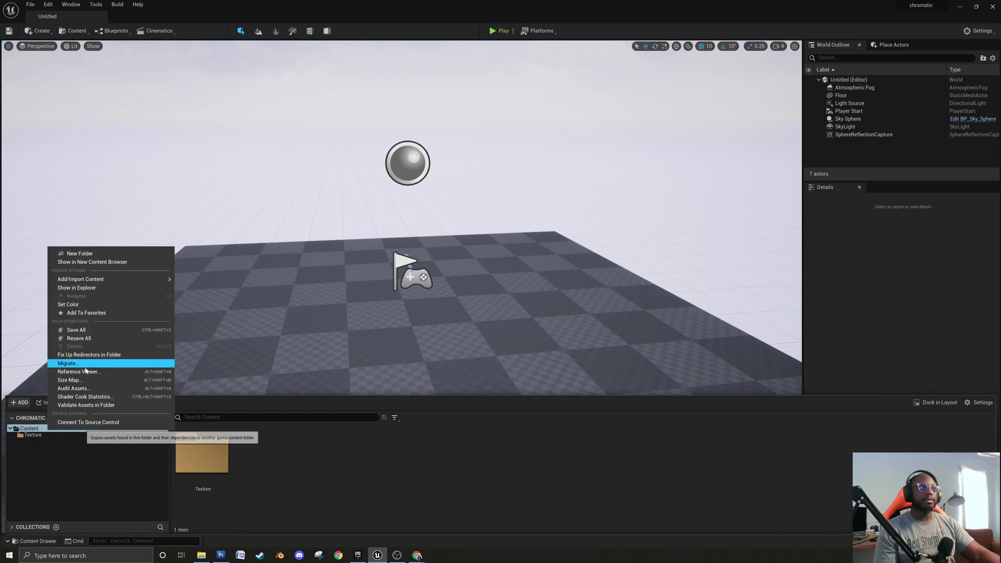
click(80, 254)
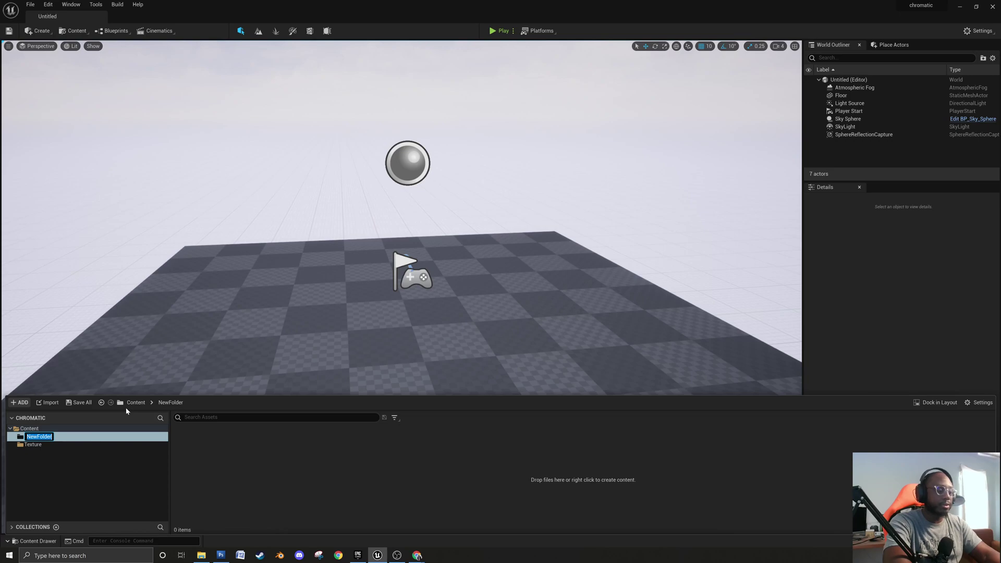
text(mater)
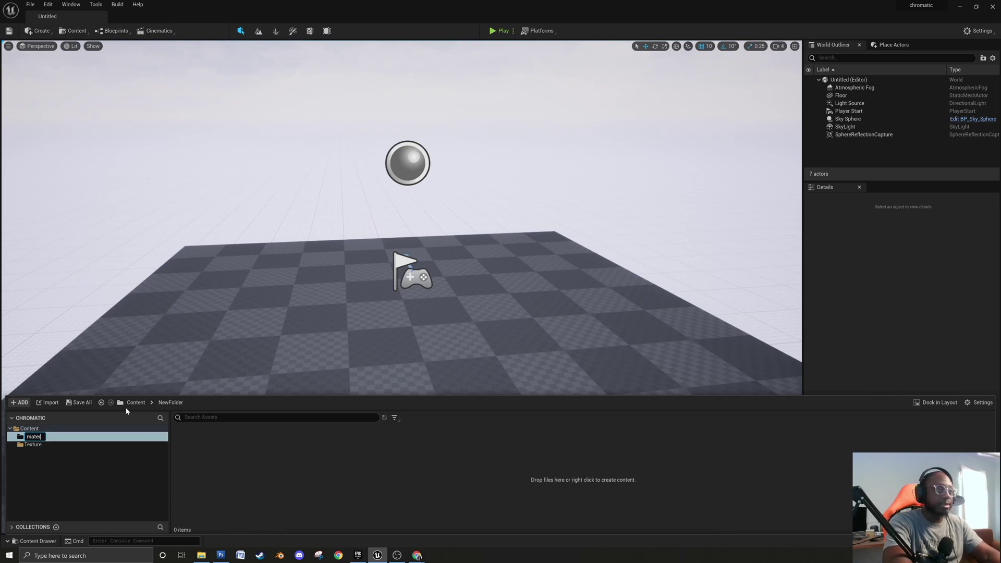
text(ials)
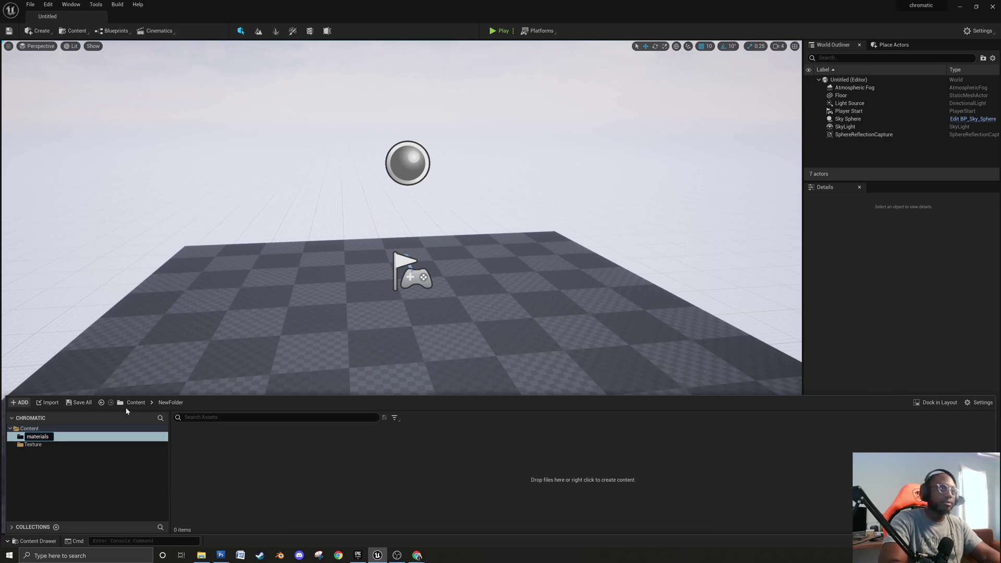
key(ctrl+a)
text(Materials)
key(Return)
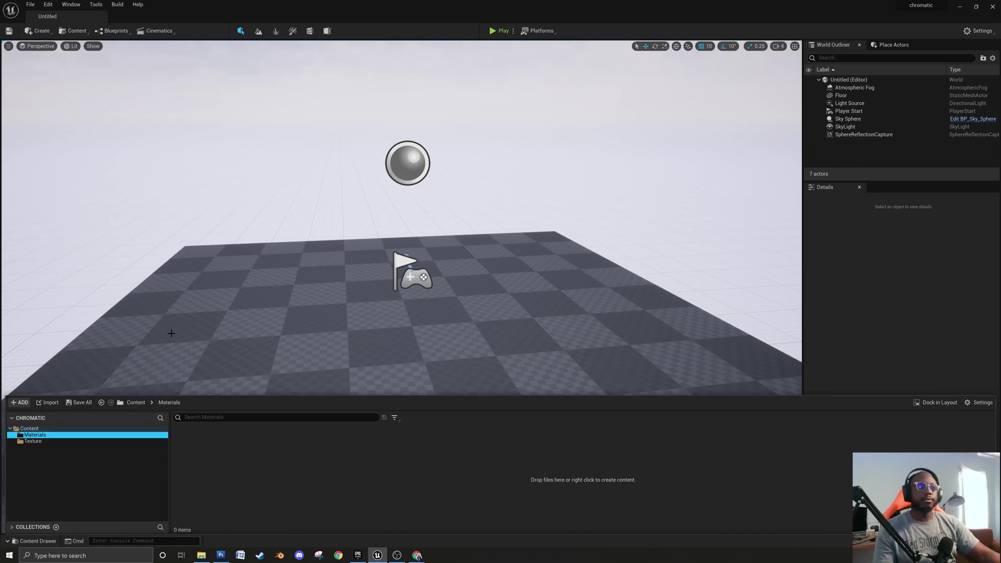
Create a material named M_chroma_Ring in the Materials folder.
right_click(225, 452)
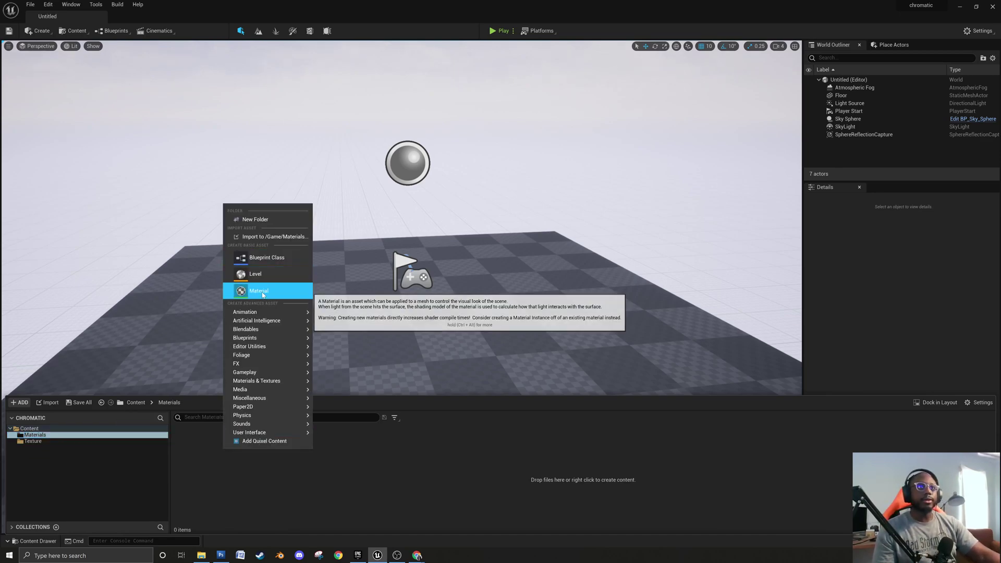
click(240, 275)
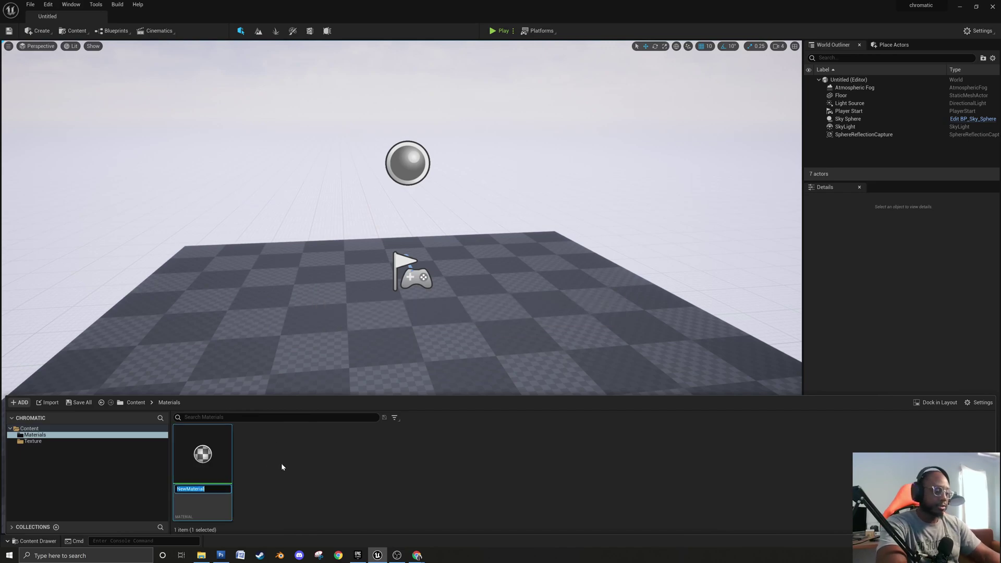
text(M)
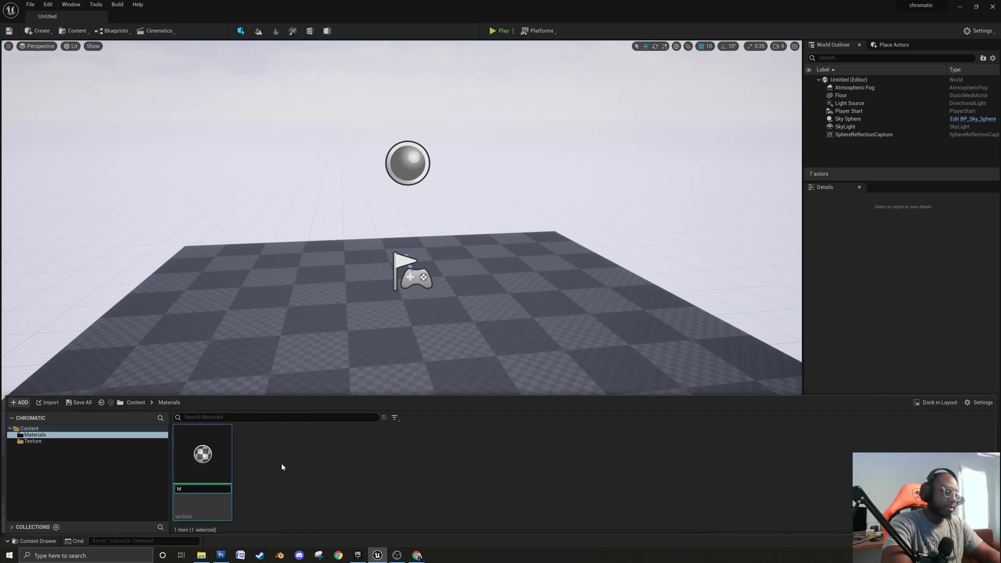
text(_chroma)
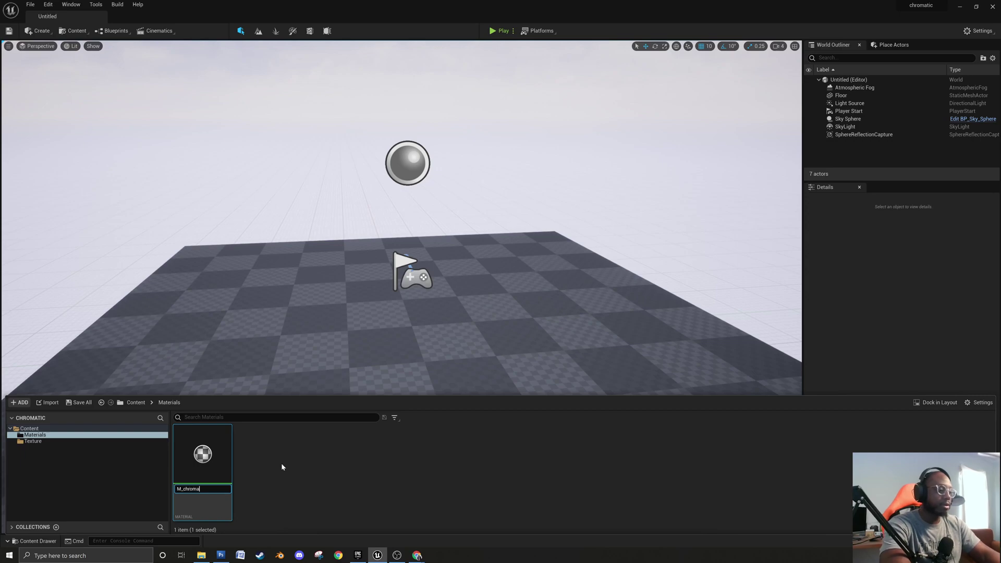
text(Ring)
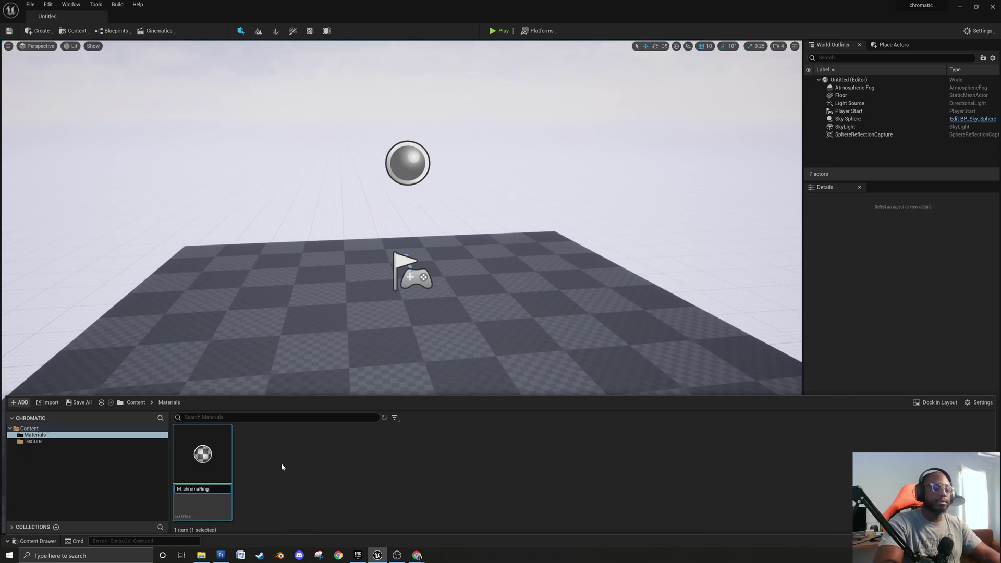
key(Left)
key(Left)
key(Left)
key(Left)
text(_)
key(Return)
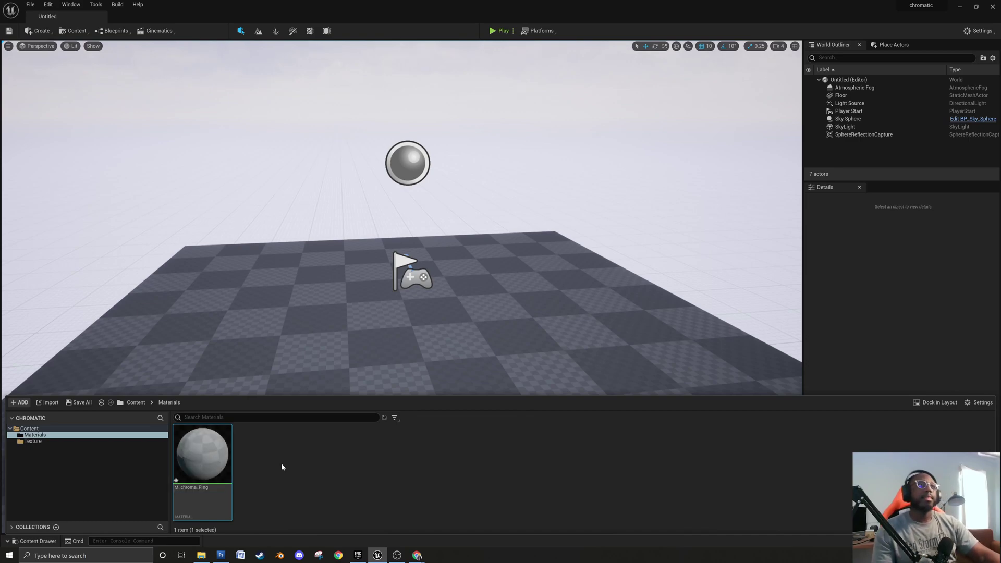
Open the M_chroma_Ring material and reimport the flame_04 texture, overwriting the existing settings for all.
double_click(194, 449)
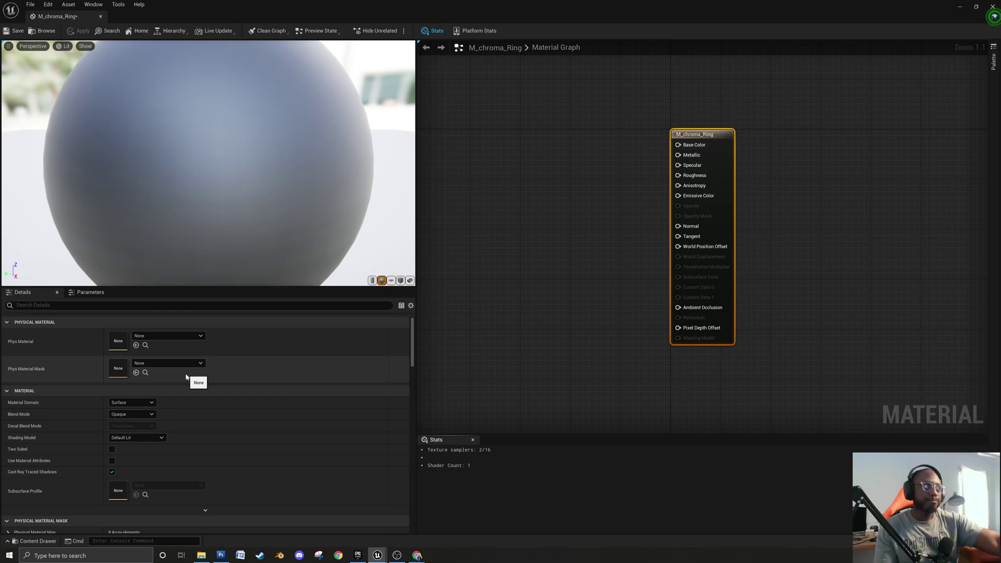
right_drag(591, 319, 733, 310)
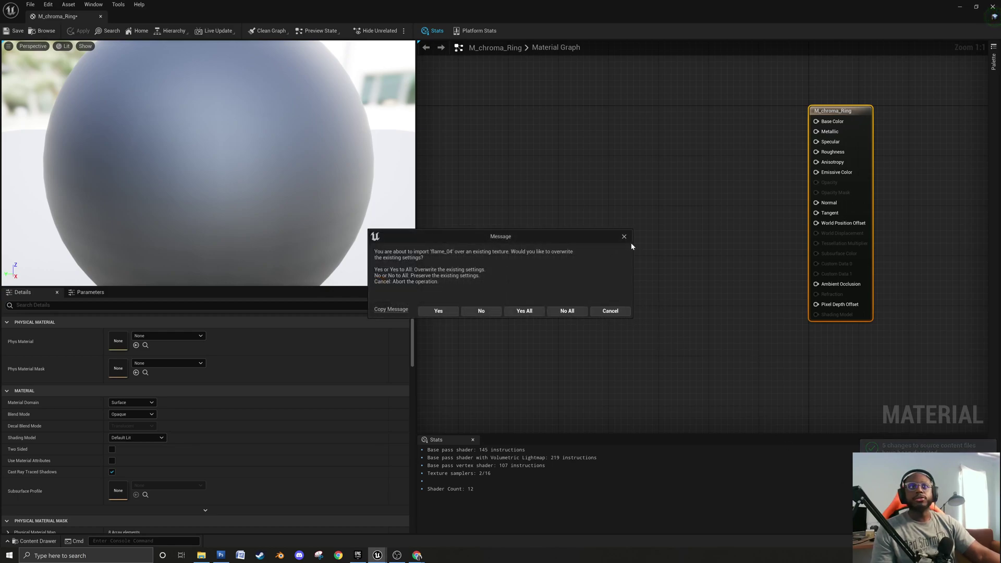
click(524, 311)
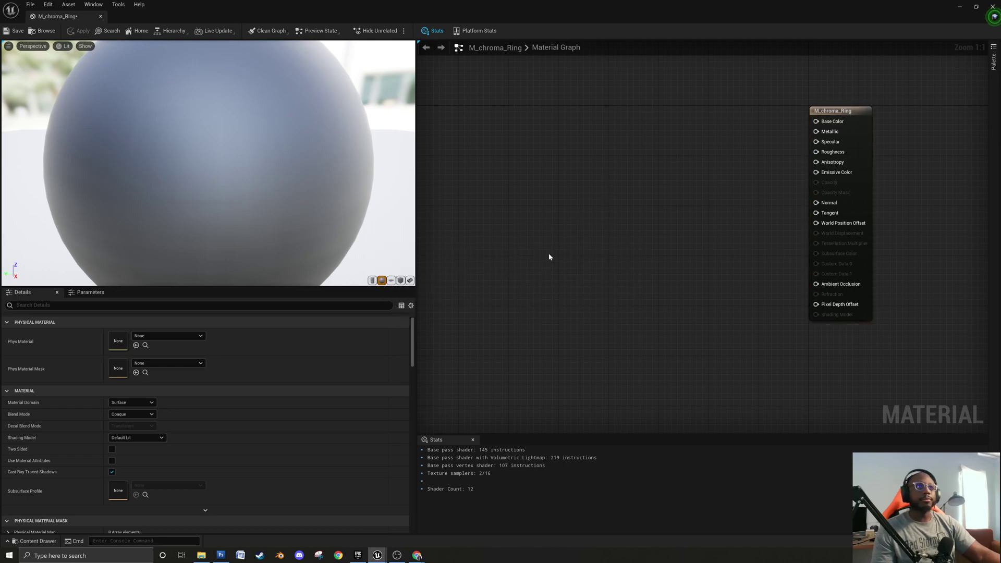
Add a Texture Sample node to the material graph and assign the flame_04 texture to it.
click(603, 183)
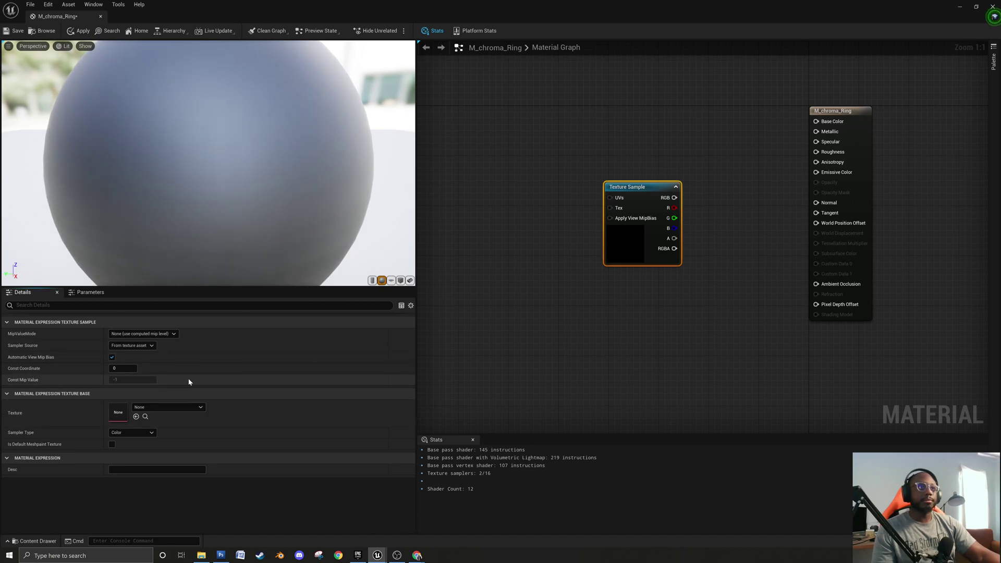
click(175, 407)
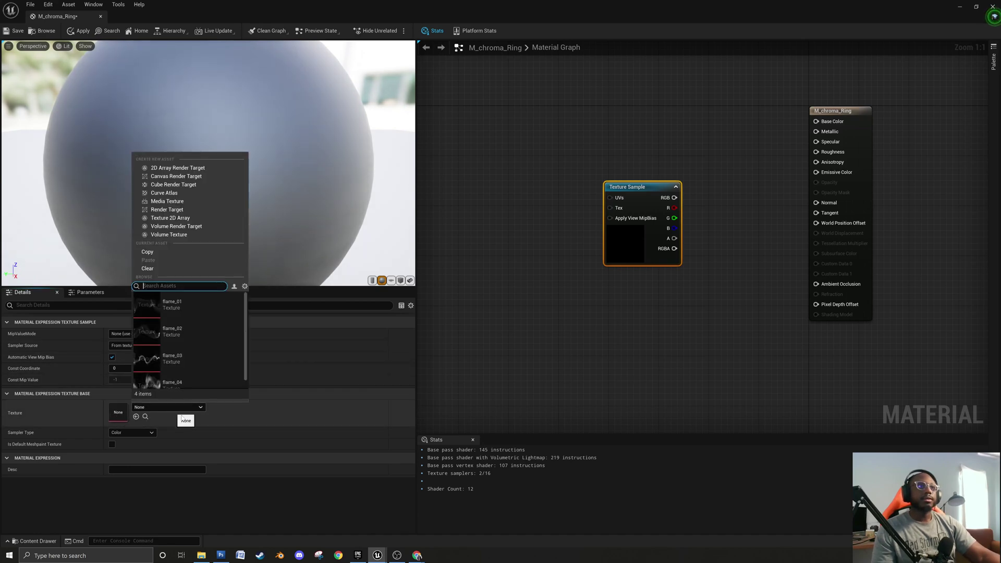
scroll(215, 368, down, 1)
click(187, 373)
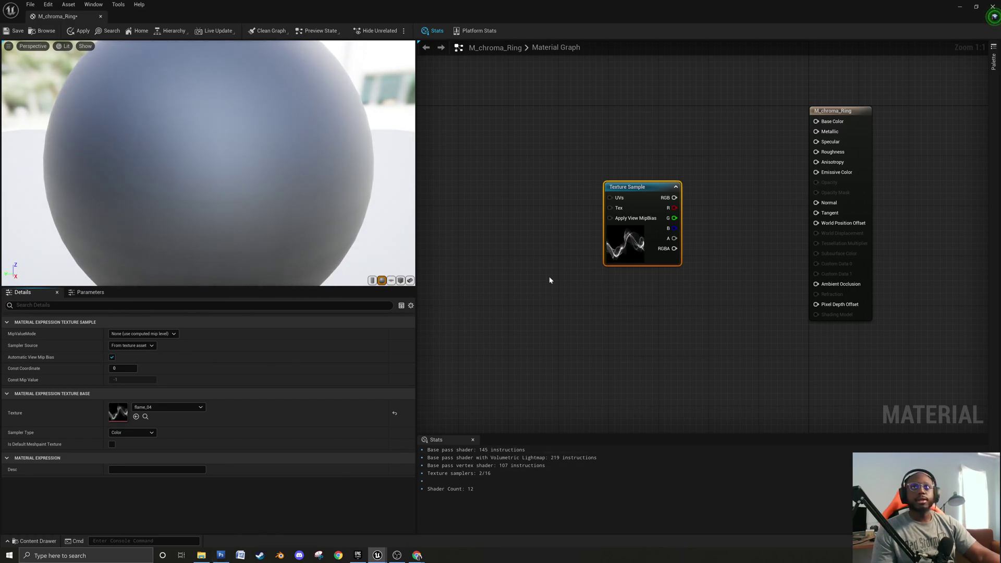
Inspect the flame_04 texture and its imported size in the texture editor, and return to the material graph.
double_click(117, 412)
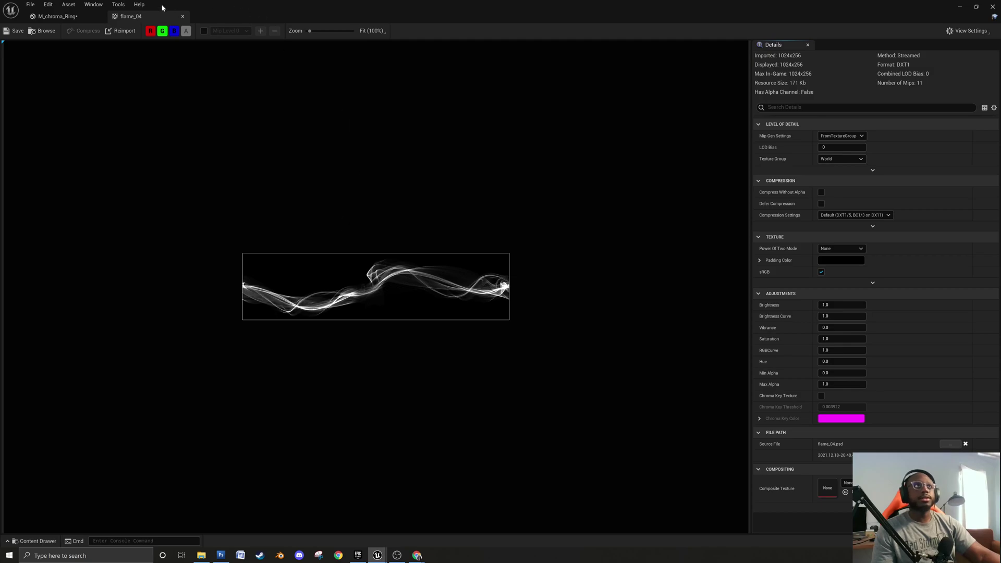
click(183, 16)
click(603, 330)
Show the material preview on a plane instead of the sphere.
right_drag(725, 275, 709, 298)
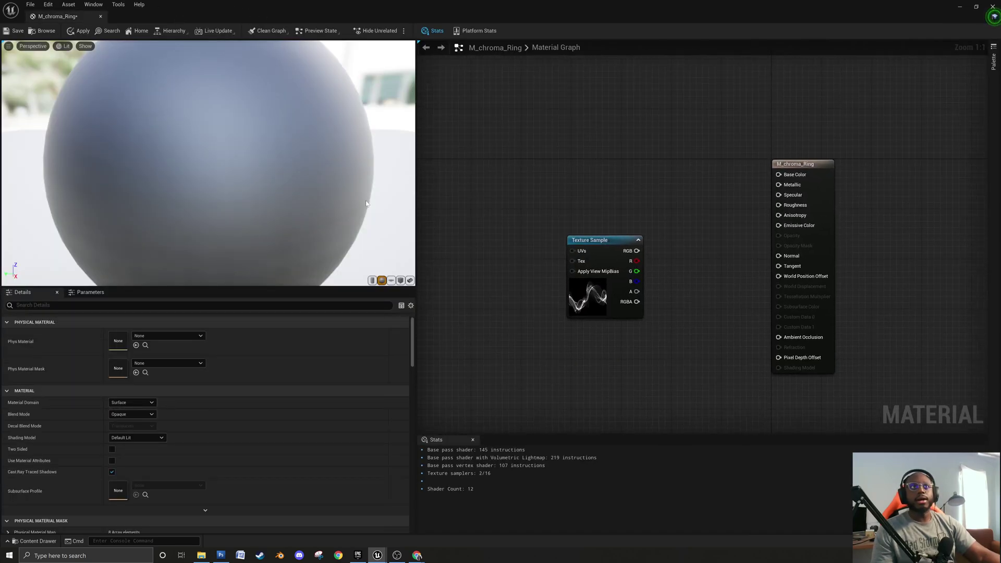
click(391, 280)
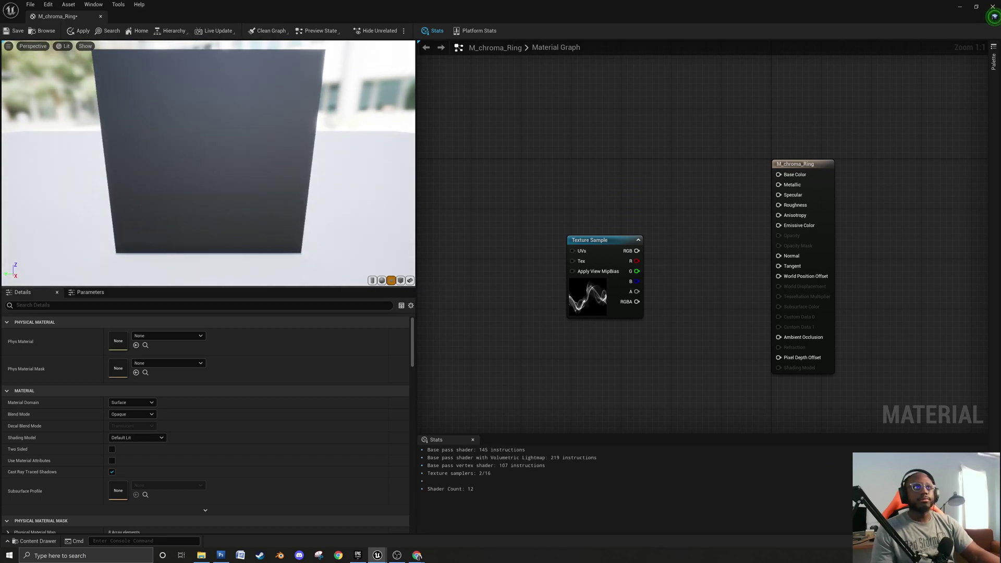
scroll(205, 230, up, 3)
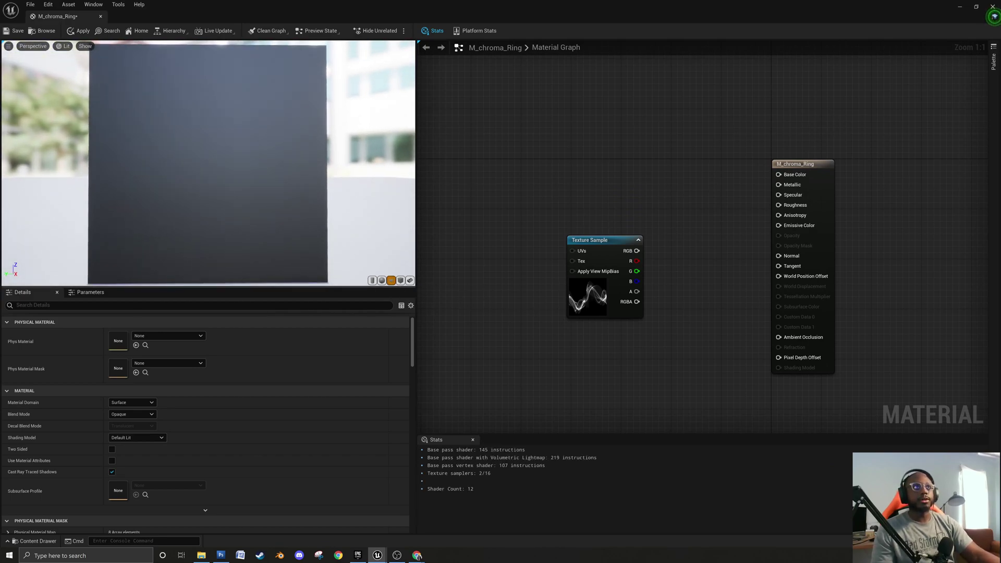
Keep the material's blend mode at Opaque and set its shading model to Unlit.
click(822, 216)
click(143, 415)
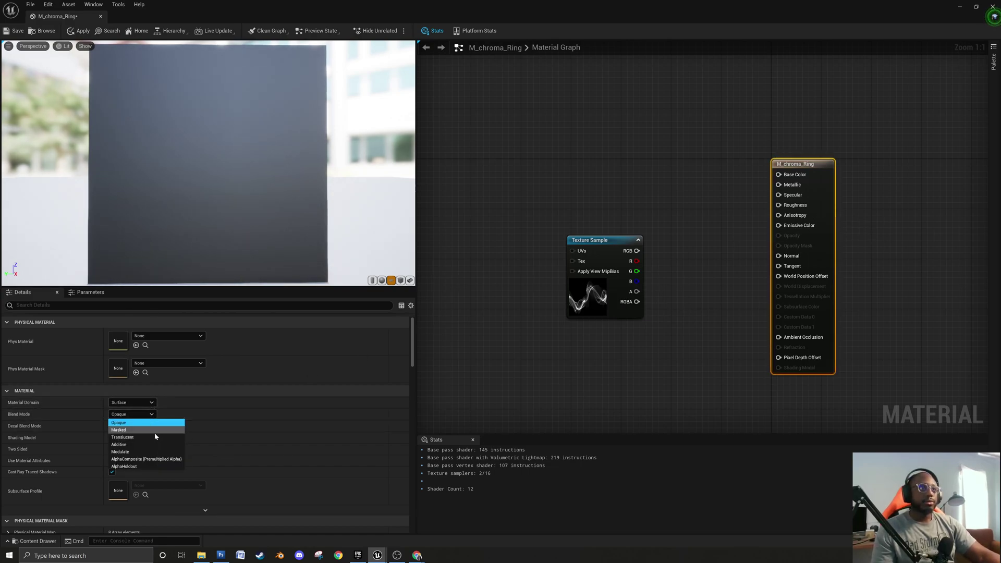
click(128, 422)
click(134, 438)
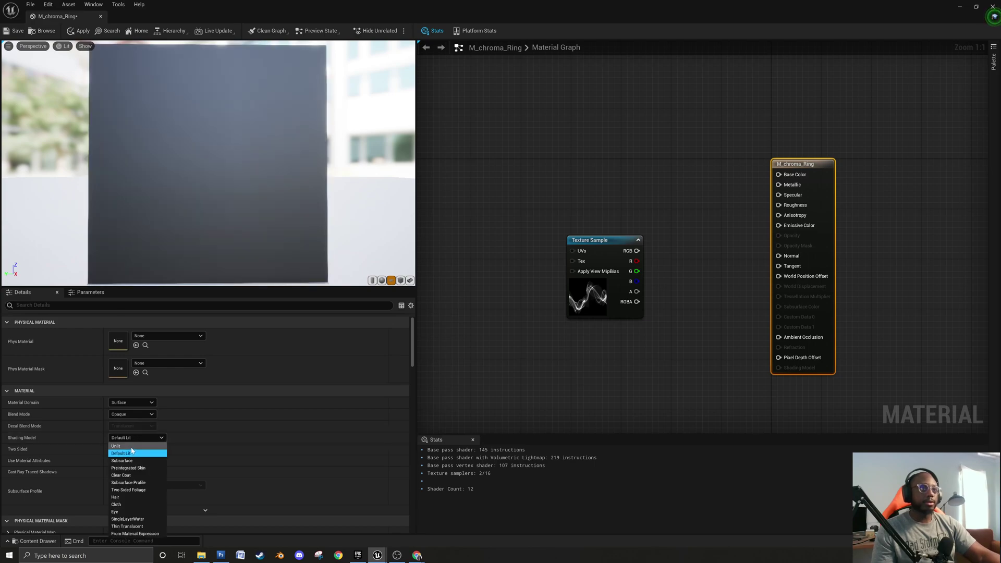
click(136, 449)
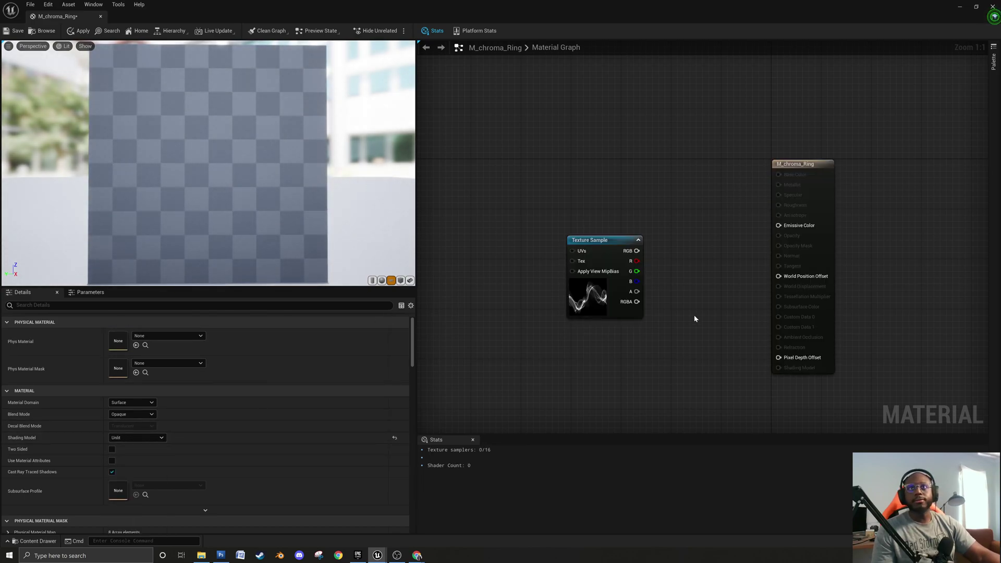
Connect the Texture Sample's red channel to Emissive Color and space the sample and result nodes farther apart.
drag(637, 261, 785, 228)
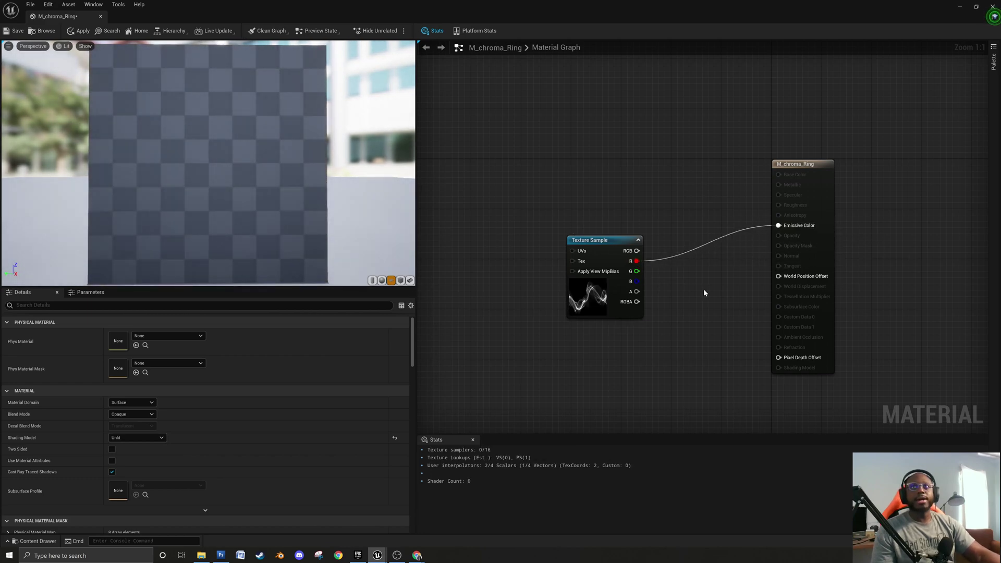
drag(610, 252, 694, 215)
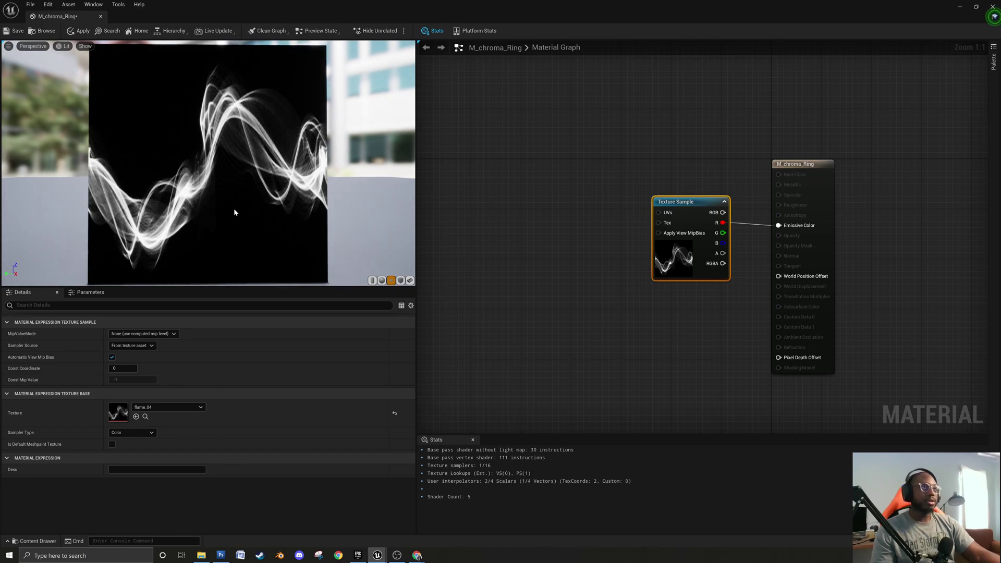
drag(206, 214, 206, 213)
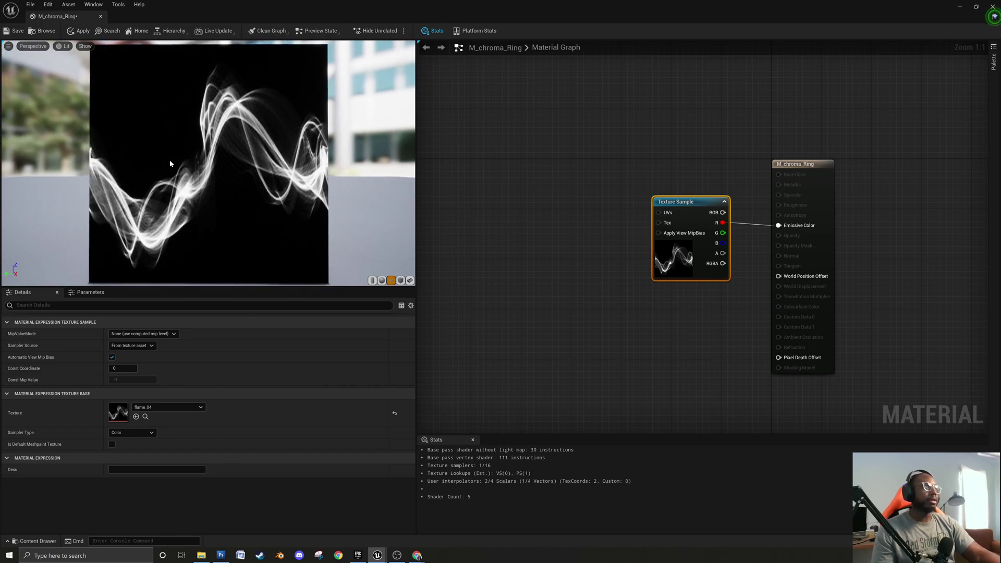
click(609, 299)
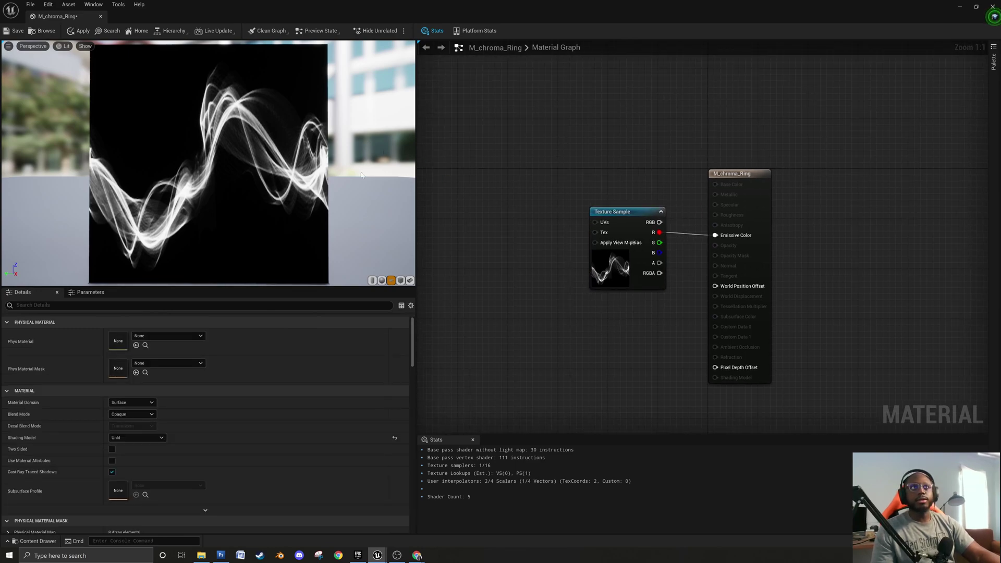
mouse_move(617, 291)
mouse_down()
mouse_move(549, 290)
mouse_move(599, 296)
mouse_up()
click(573, 318)
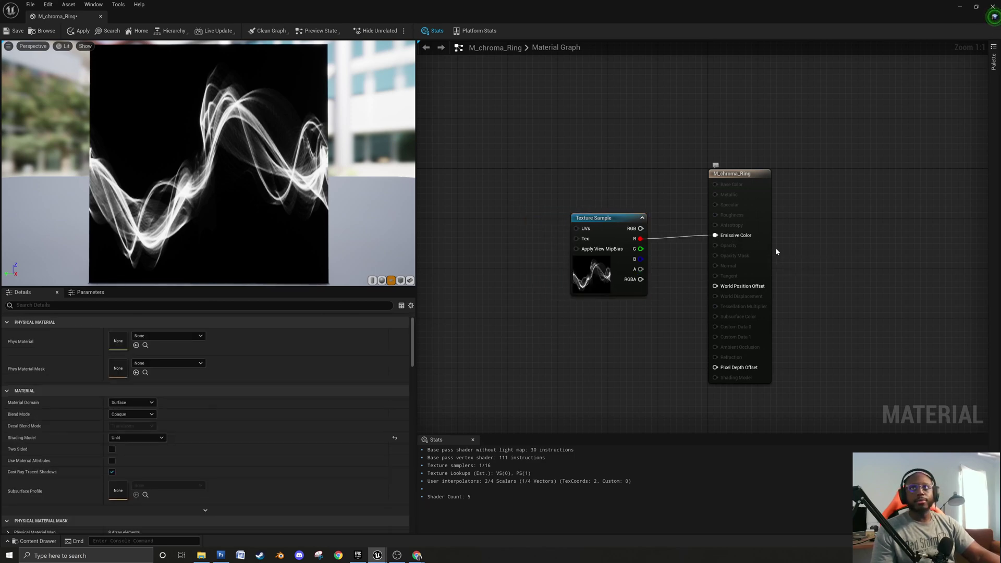
drag(769, 252, 877, 254)
right_drag(615, 292, 704, 298)
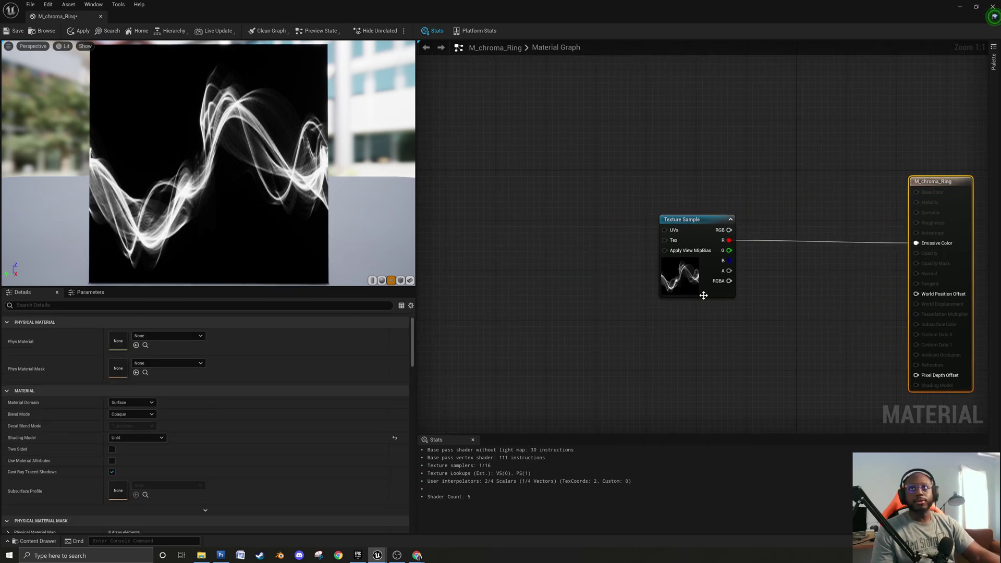
Duplicate the Texture Sample node twice and stack the copies directly above and below the original.
click(678, 286)
key(ctrl+d)
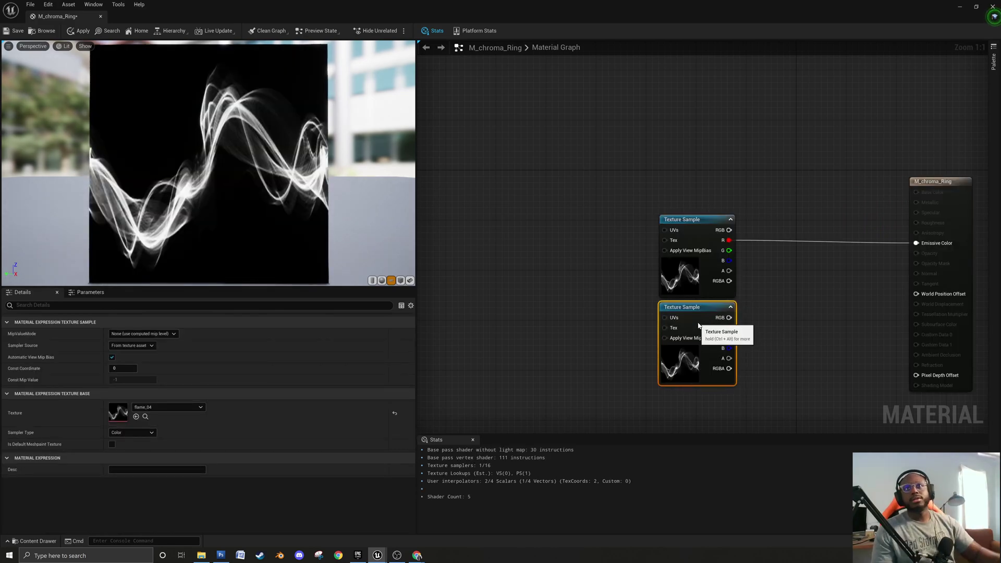
key(ctrl+d)
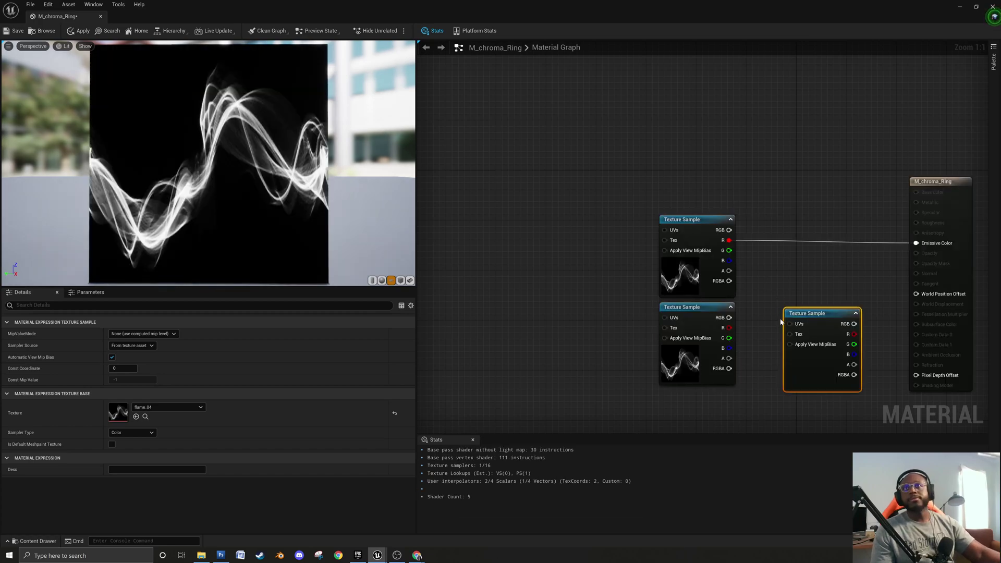
drag(824, 334, 701, 156)
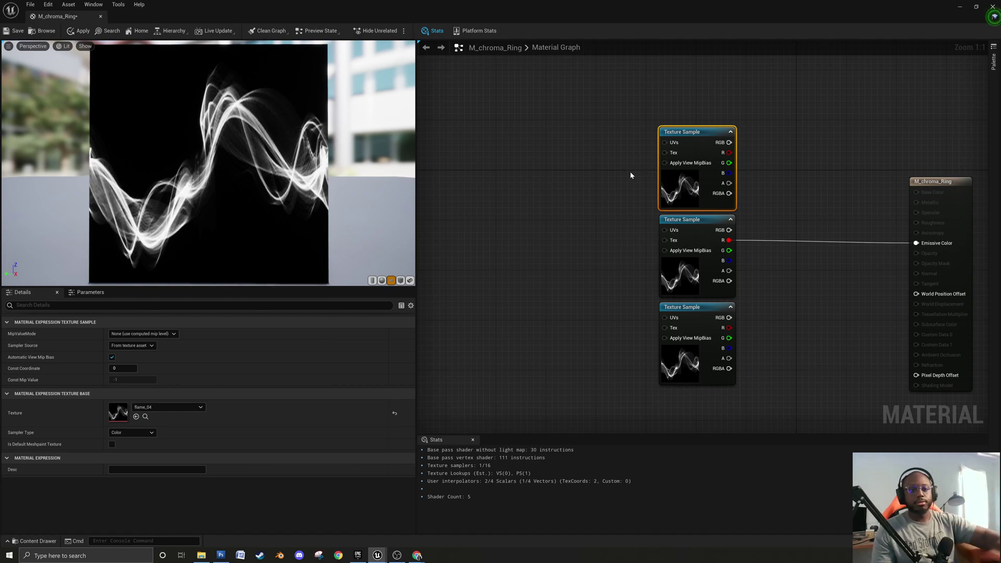
Reposition the M_chroma_Ring result node so its Emissive Color input lines up with the middle Texture Sample.
click(816, 198)
drag(950, 217, 855, 194)
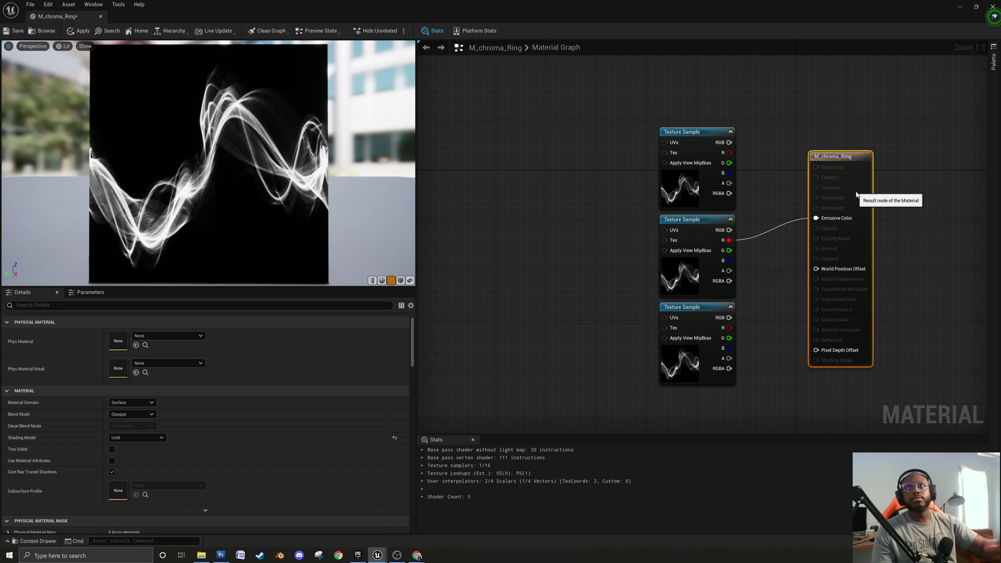
click(767, 209)
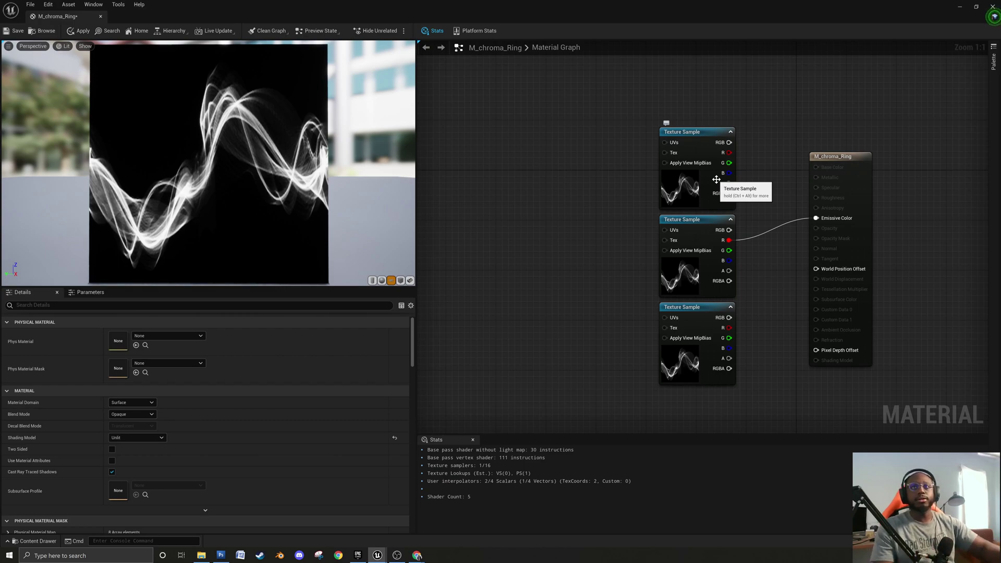
click(681, 179)
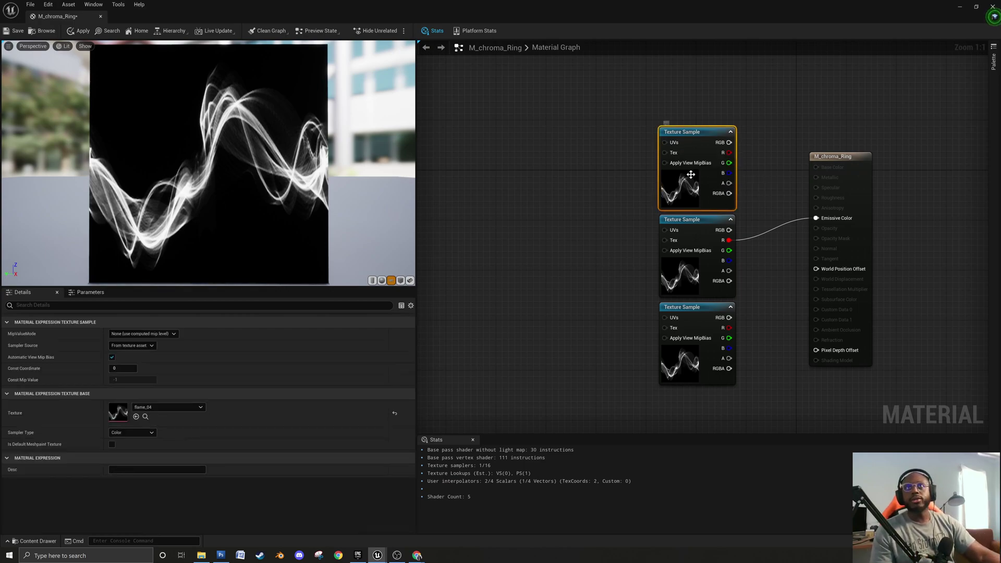
click(593, 246)
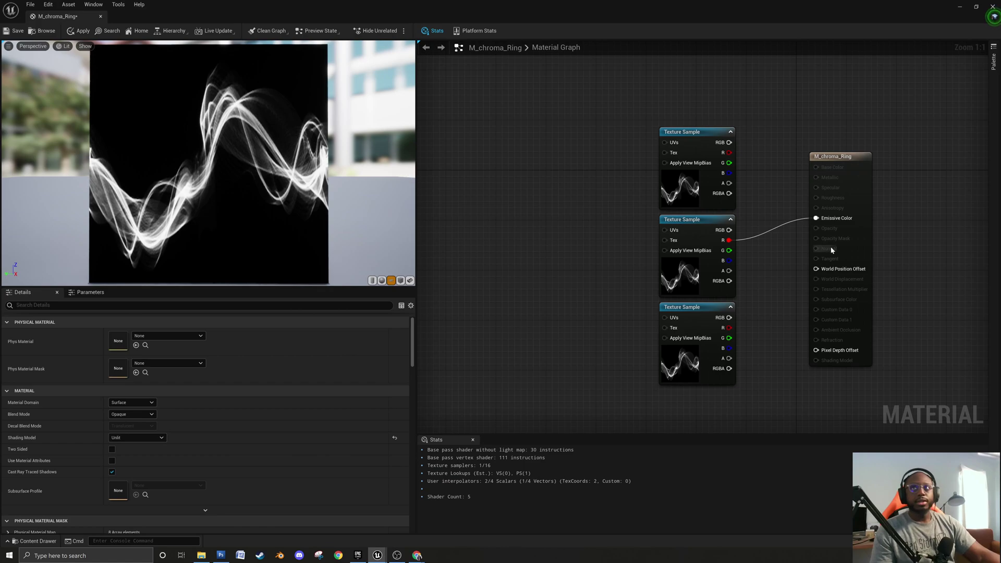
drag(864, 218, 926, 237)
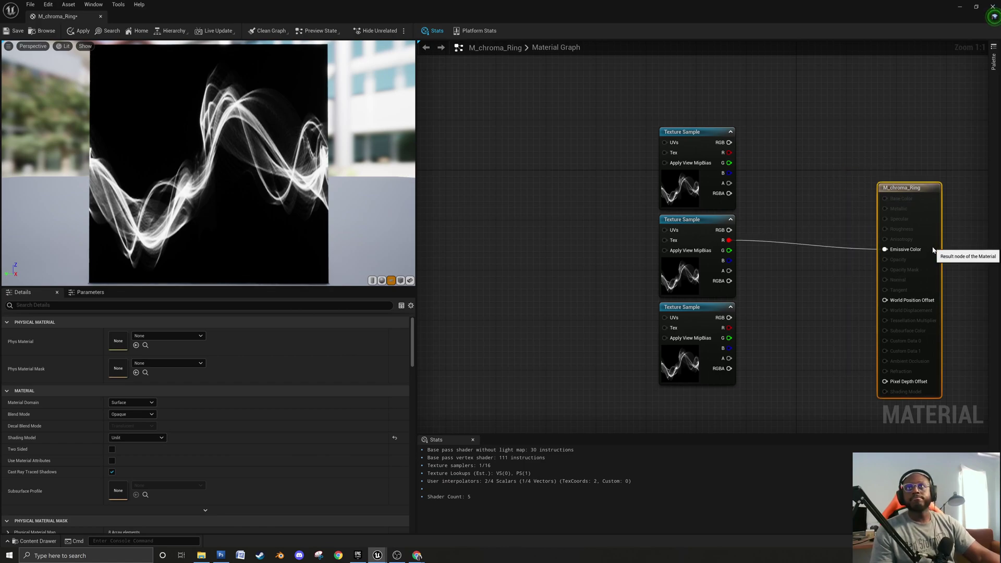
click(563, 239)
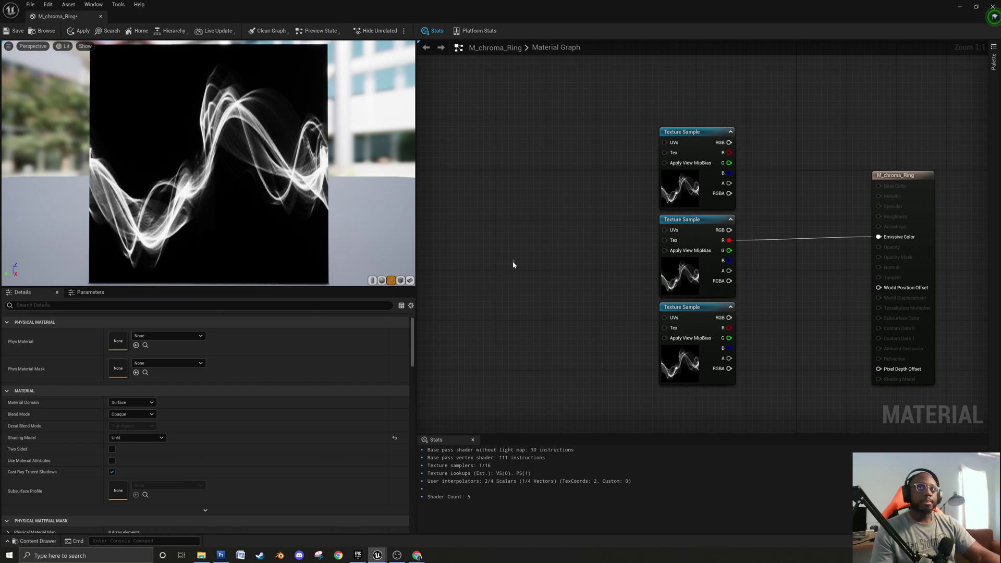
Add a TextureCoordinate node and connect it to the UVs input of the middle Texture Sample.
right_click(530, 238)
text(text)
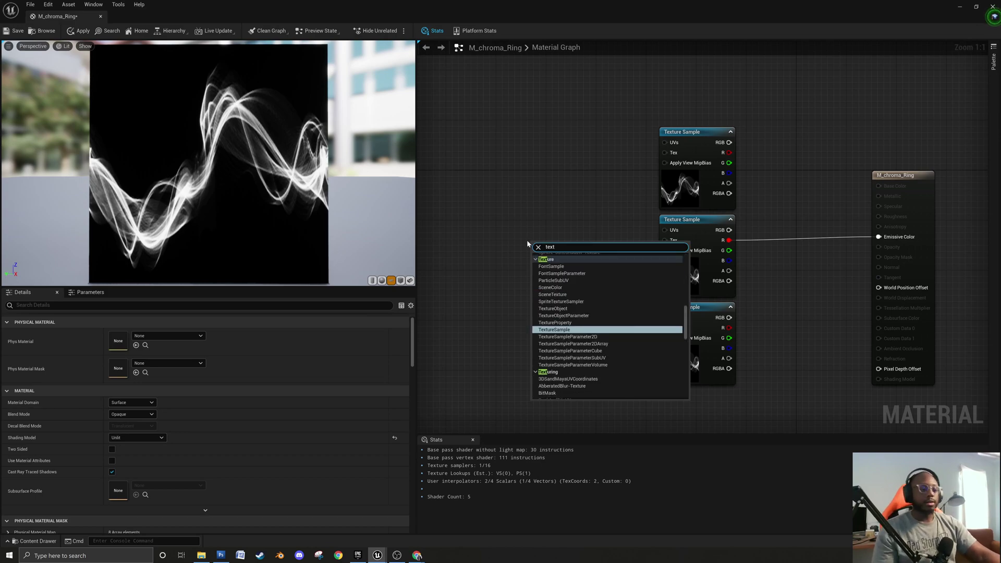
key(BackSpace)
text(co)
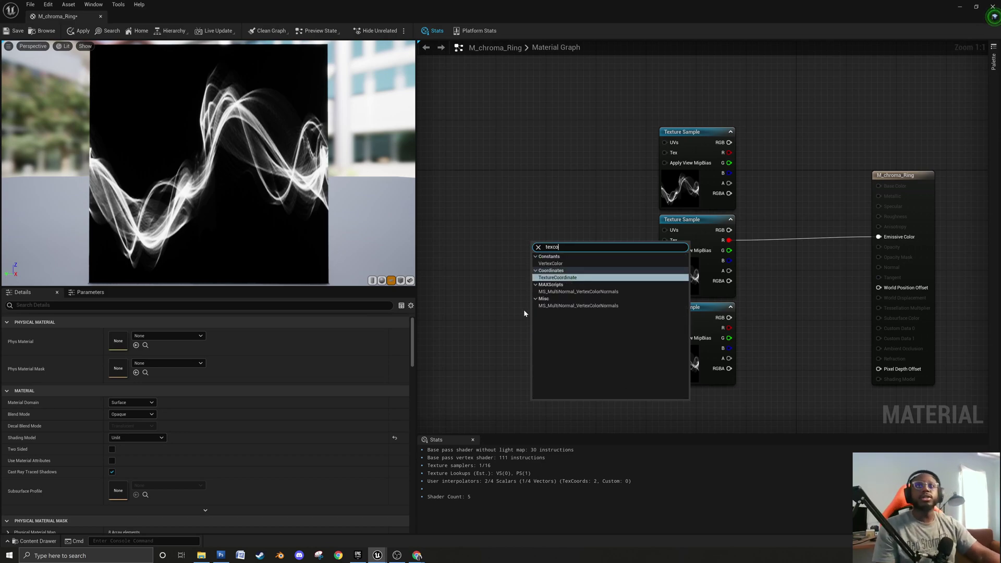
click(571, 277)
drag(553, 244, 584, 218)
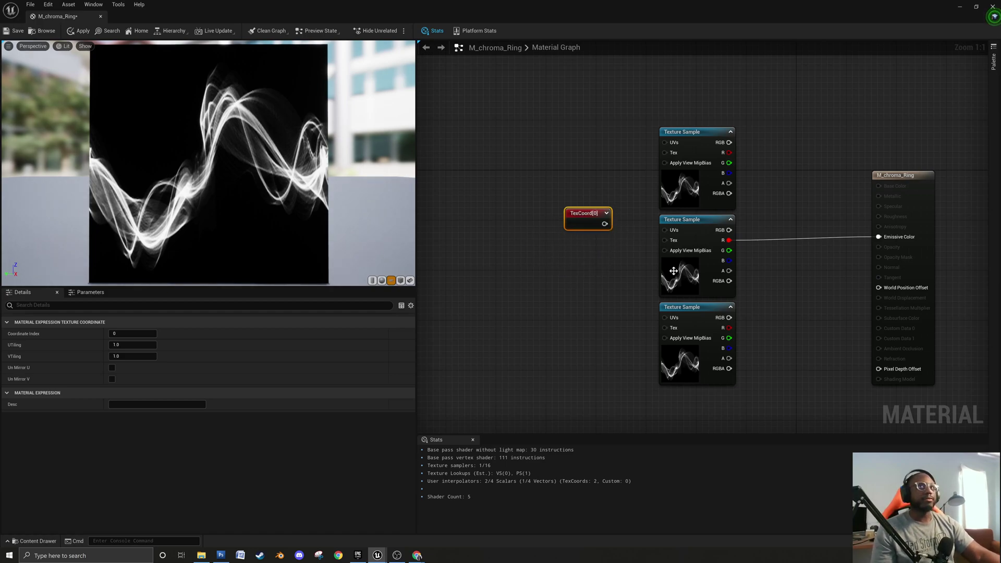
drag(585, 228, 665, 230)
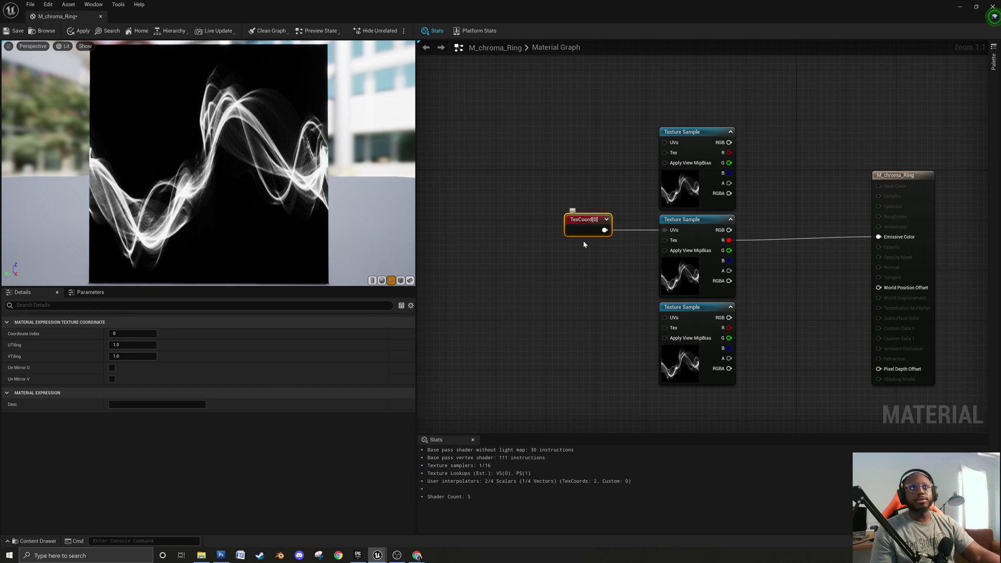
drag(578, 228, 527, 229)
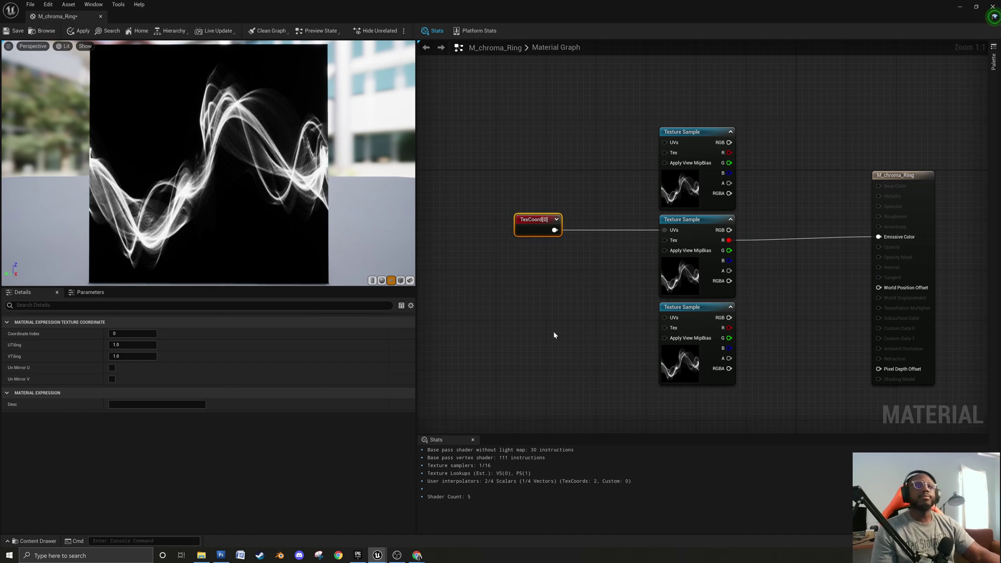
drag(558, 230, 620, 231)
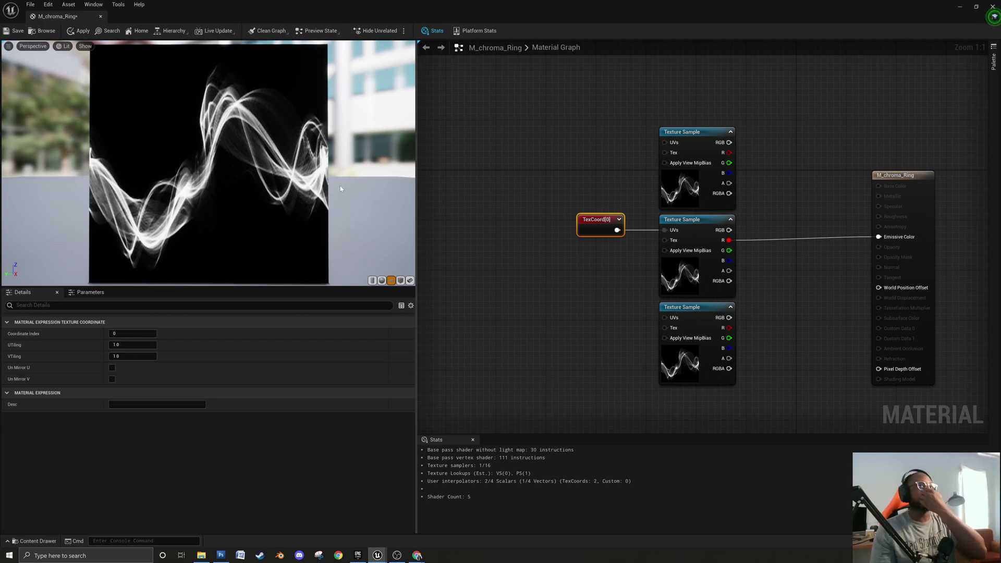
Move the TexCoord node farther from the samples and create an Add node with TexCoord feeding its A input.
drag(599, 228, 594, 251)
text(add)
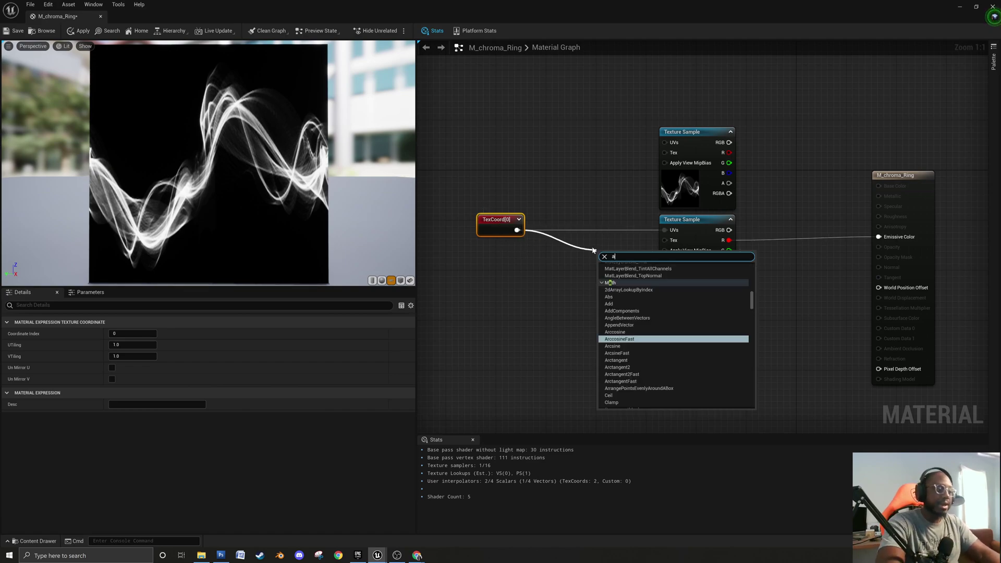
key(Return)
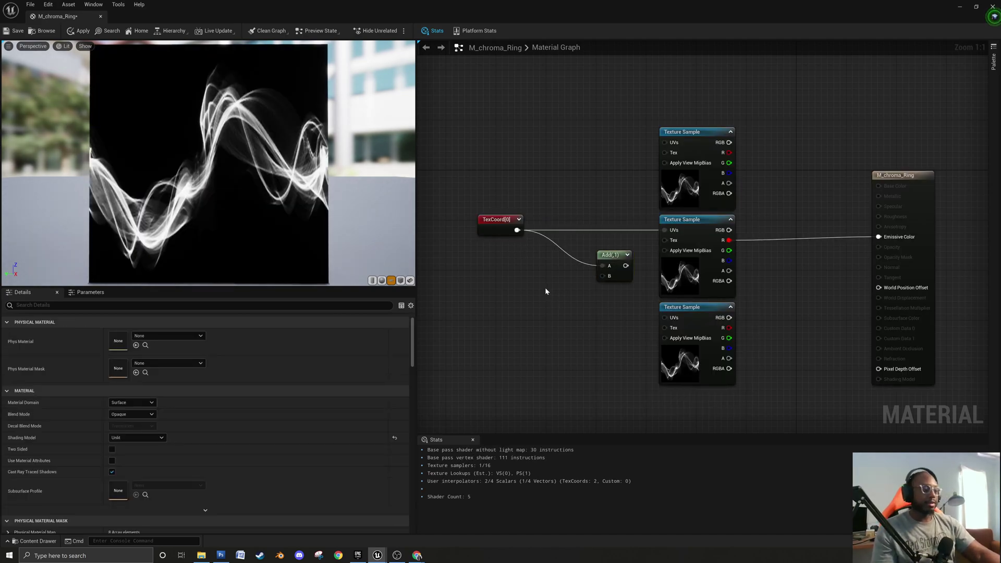
Create a constant of 0.5, feed it into Add's B input, and connect Add to the middle Texture Sample's UVs.
click(532, 282)
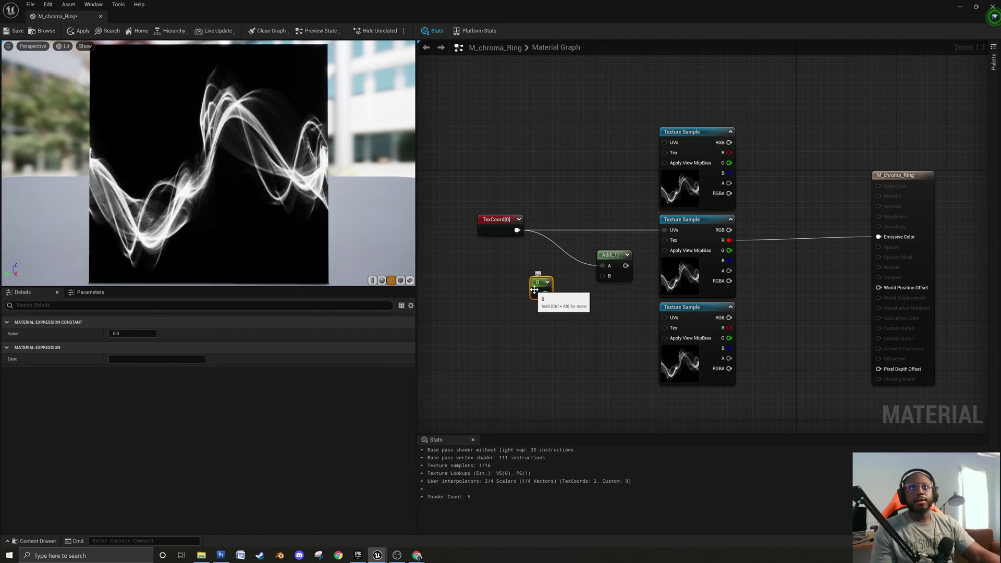
click(123, 334)
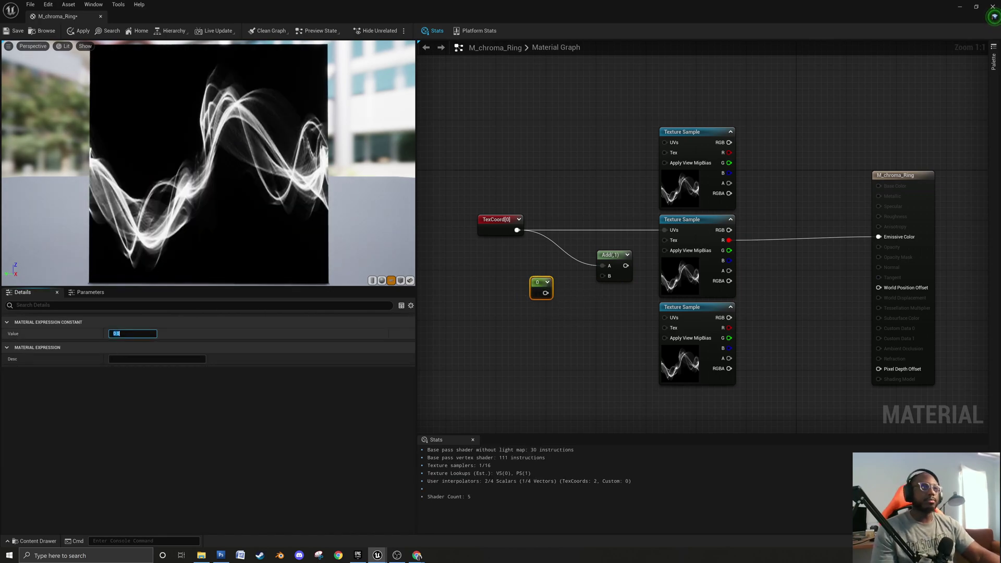
text(.5)
key(Return)
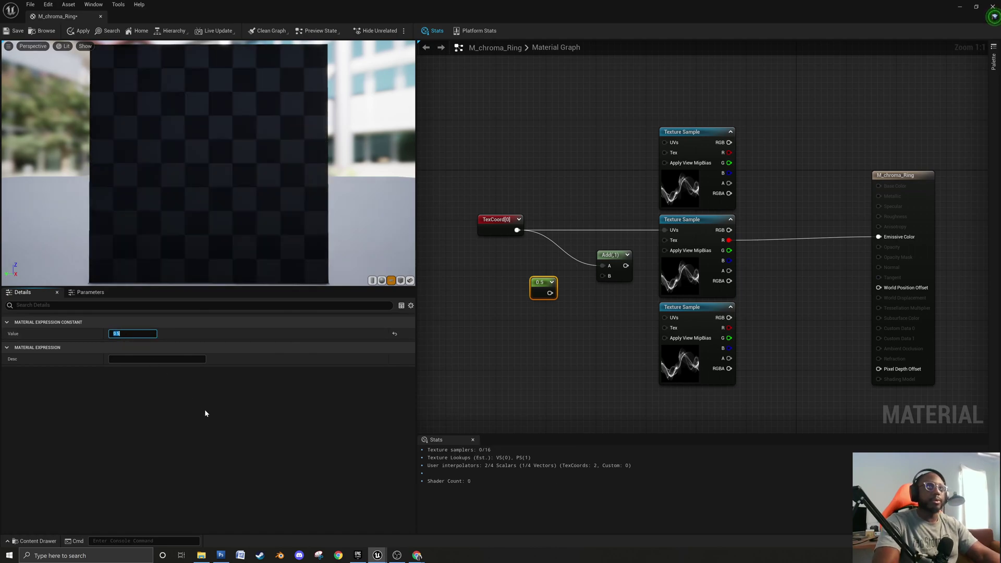
drag(550, 292, 672, 231)
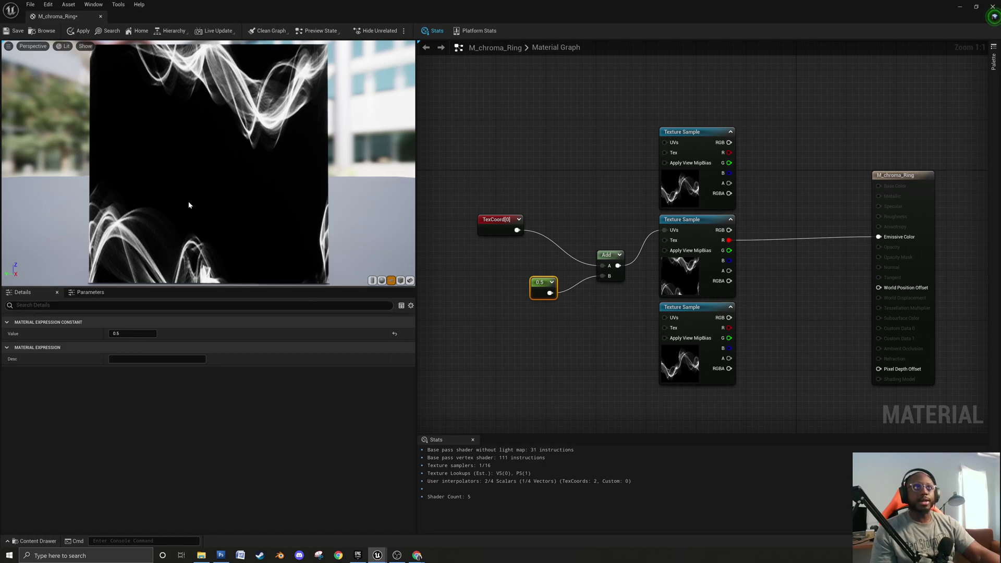
Arrange the TexCoord, 0.5 constant and Add nodes in a compact group beside the middle Texture Sample.
drag(530, 282, 461, 285)
drag(535, 279, 499, 266)
drag(500, 228, 516, 246)
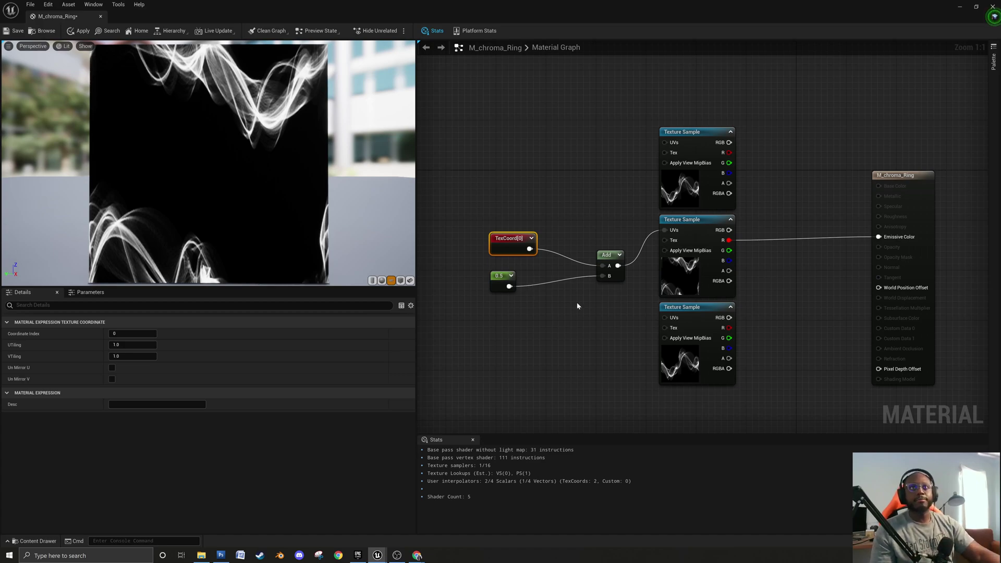
drag(620, 255, 588, 239)
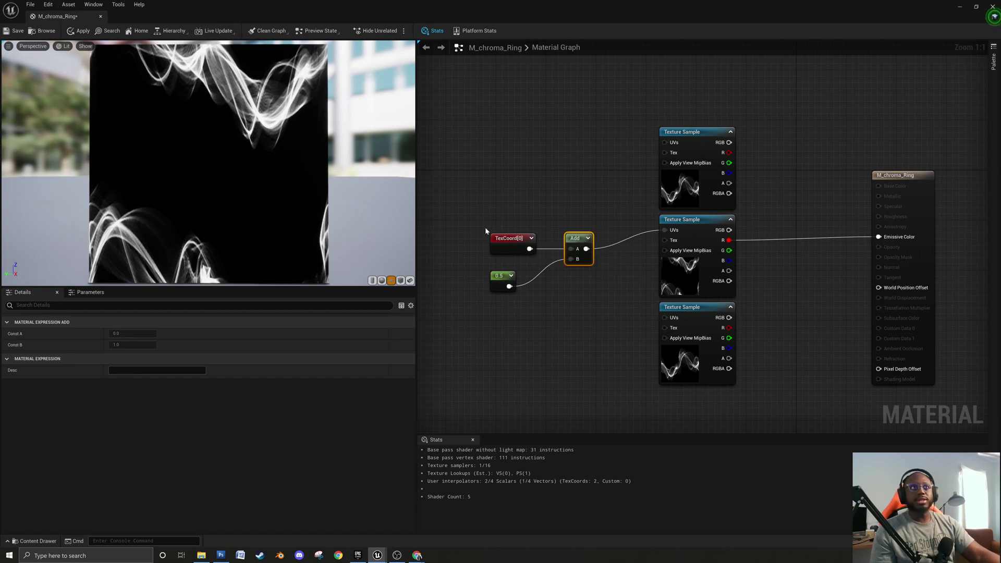
click(564, 292)
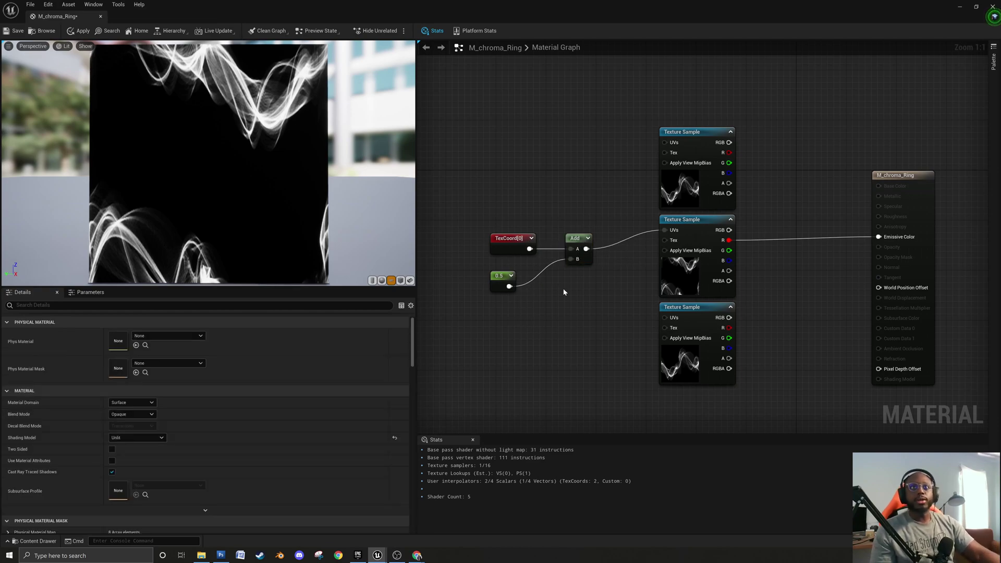
Add an Append node and place it just below the Add node, beside the 0.5 constant.
right_click(540, 303)
text(app)
key(Return)
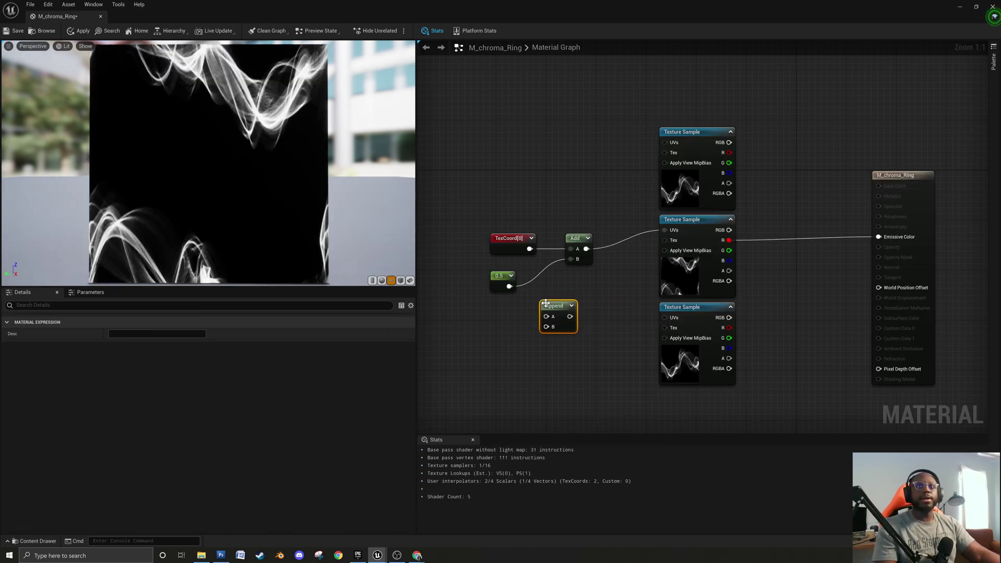
drag(551, 296, 558, 290)
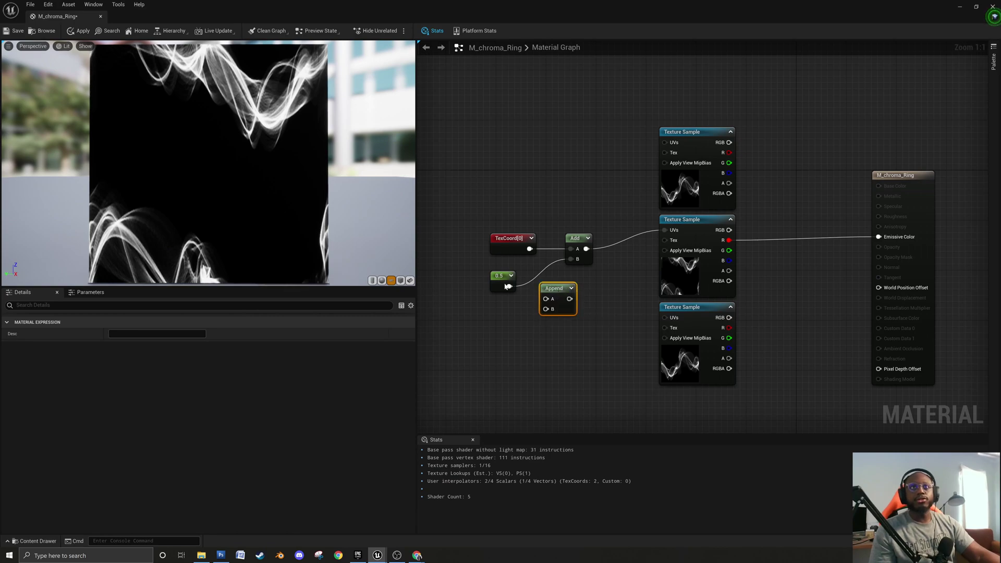
Duplicate the 0.5 constant, wire the two constants into Append's A and B inputs, and move TexCoord farther from the Add node.
click(501, 284)
key(ctrl+d)
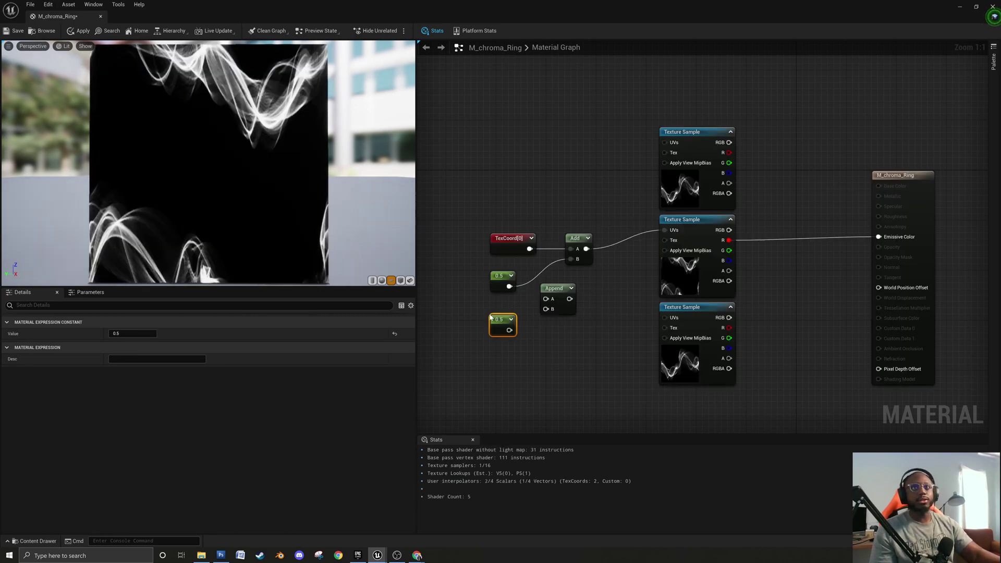
drag(496, 319, 546, 299)
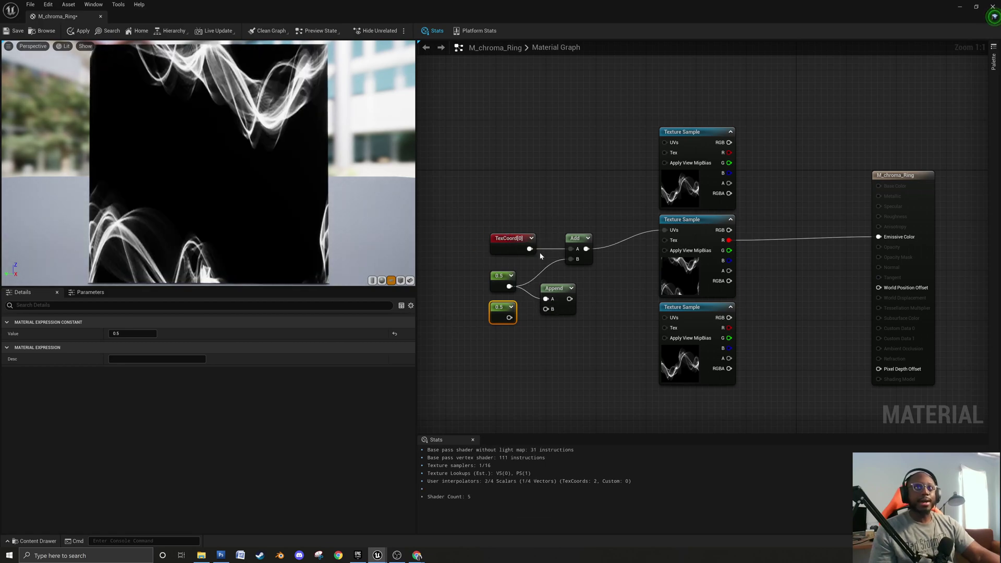
mouse_move(501, 250)
mouse_down()
mouse_move(486, 230)
mouse_move(501, 244)
mouse_up()
drag(509, 317, 551, 310)
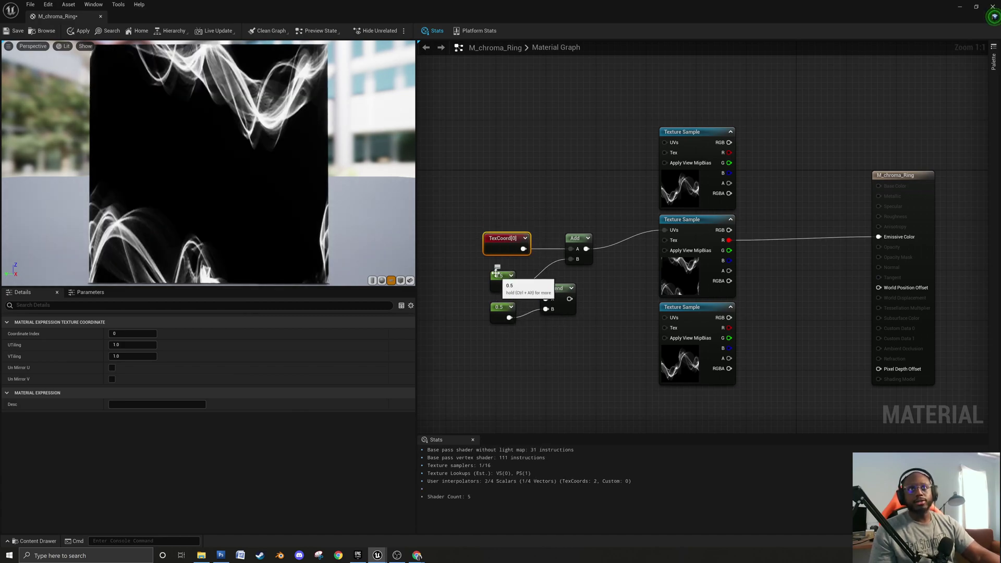
drag(512, 252, 500, 252)
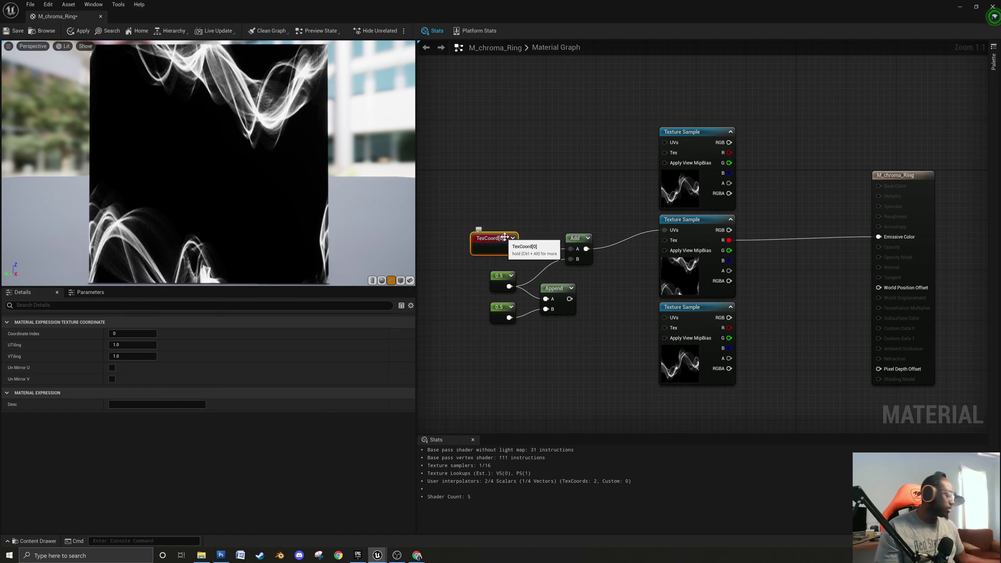
drag(510, 249, 571, 249)
Set the constant feeding Append's B input to 0 and connect Append's output to Add's B input.
click(502, 282)
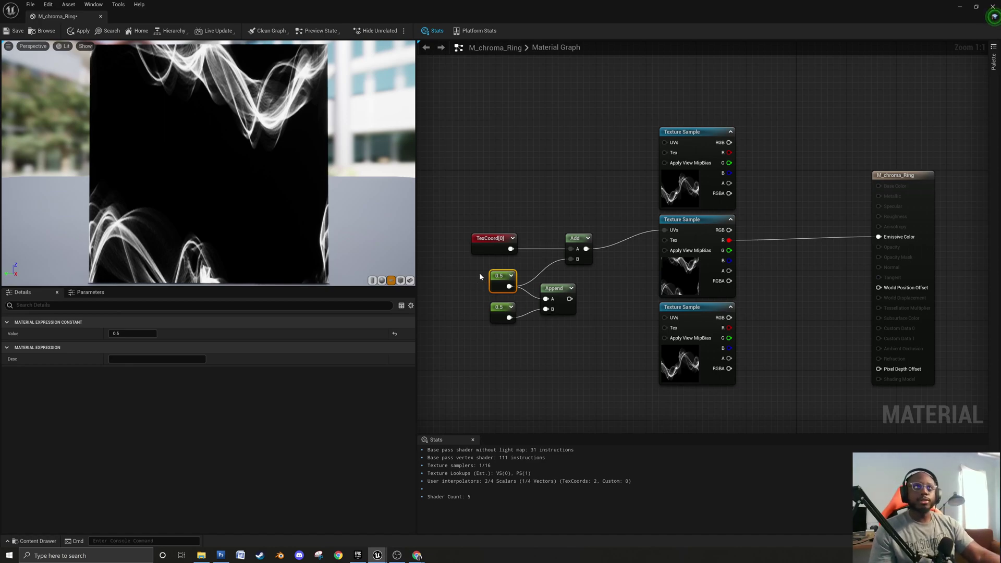
click(493, 310)
click(134, 333)
text(0)
key(Return)
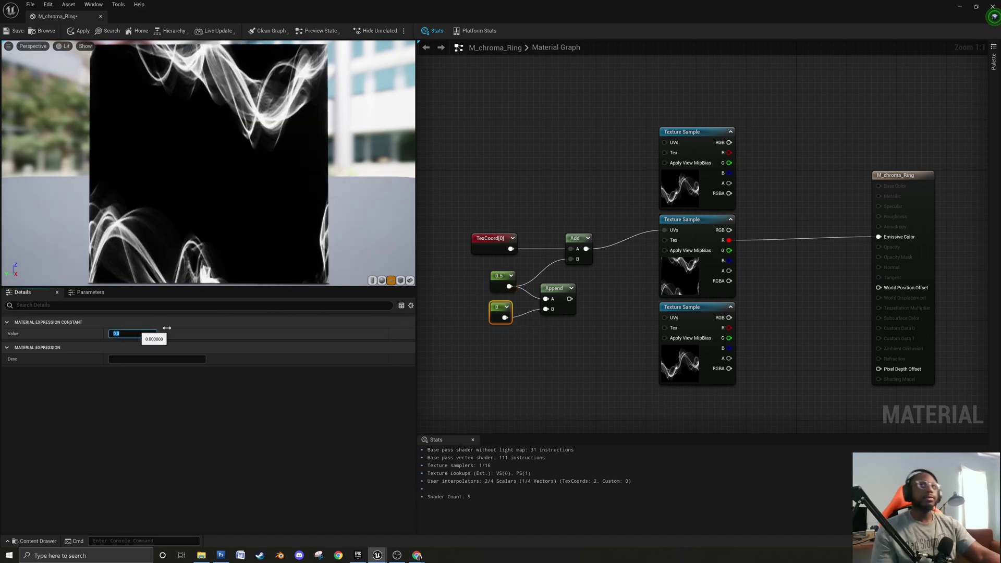
drag(570, 295, 572, 260)
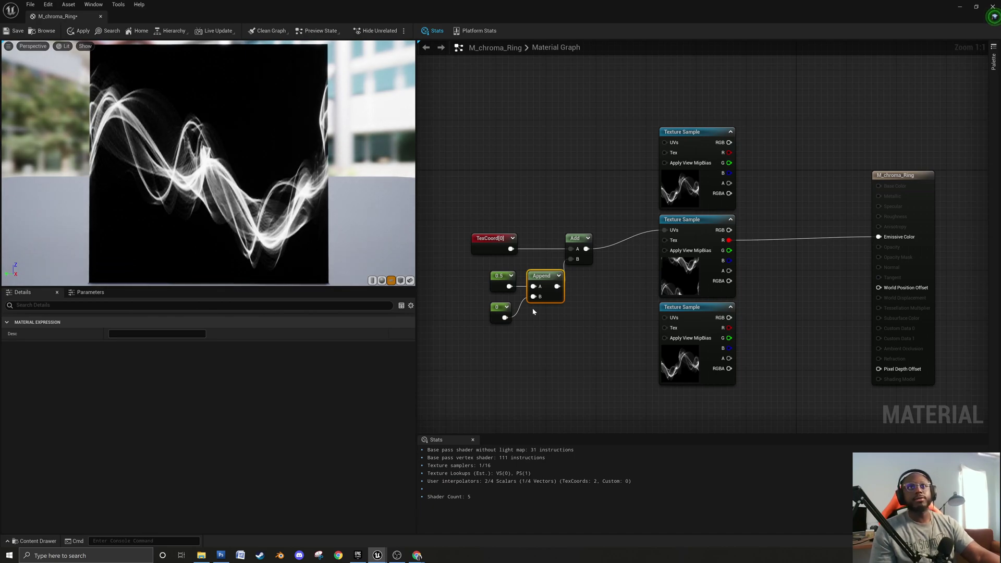
Set the constant feeding Append's A input to 0 and the one feeding its B input to 0.5.
click(499, 275)
click(125, 334)
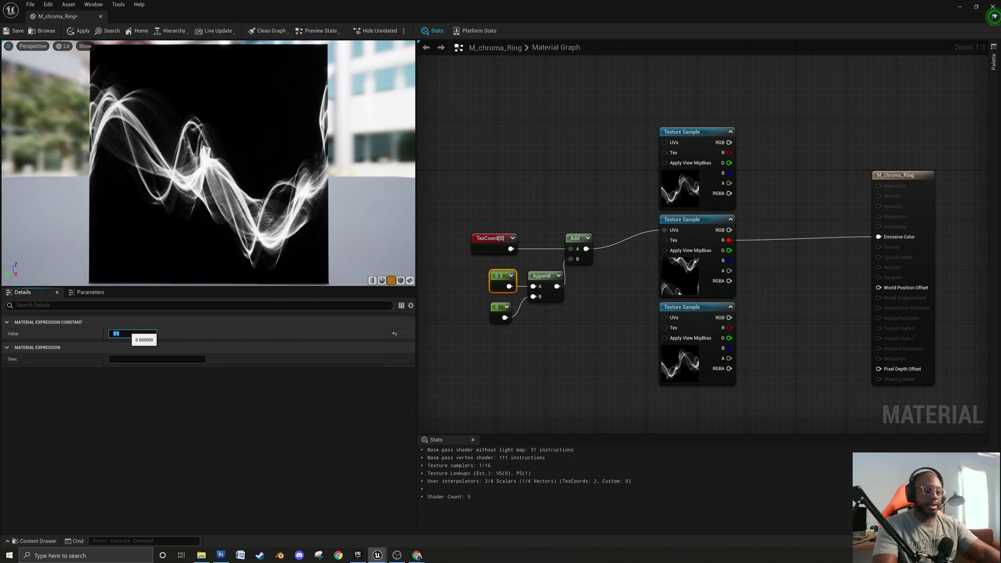
key(Return)
click(500, 312)
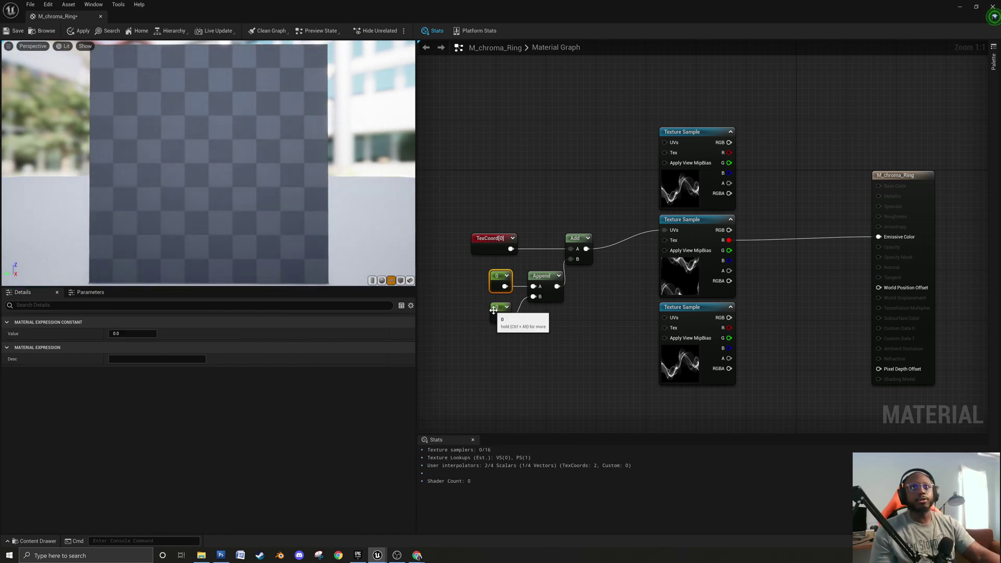
click(123, 332)
key(BackSpace)
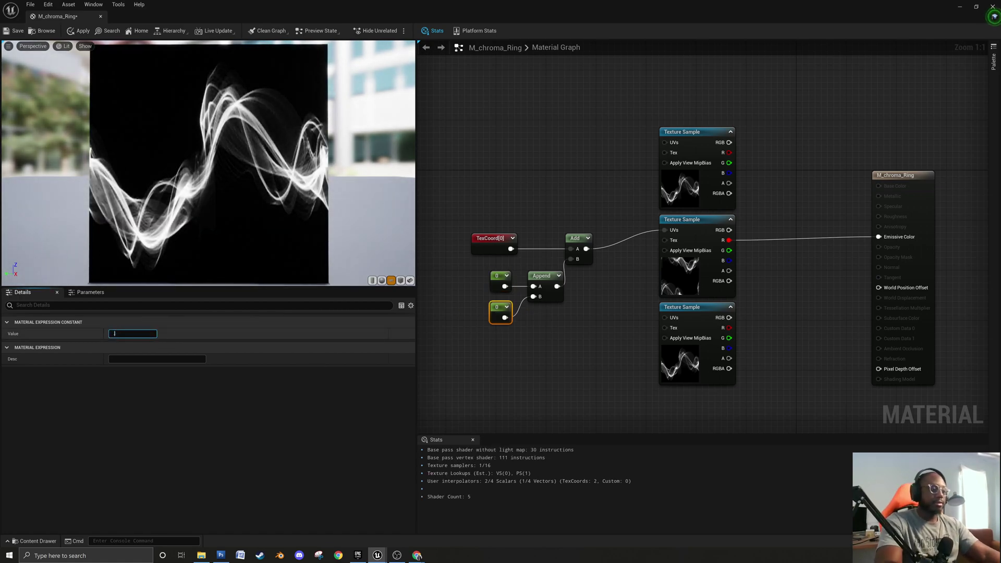
text(.5)
key(Return)
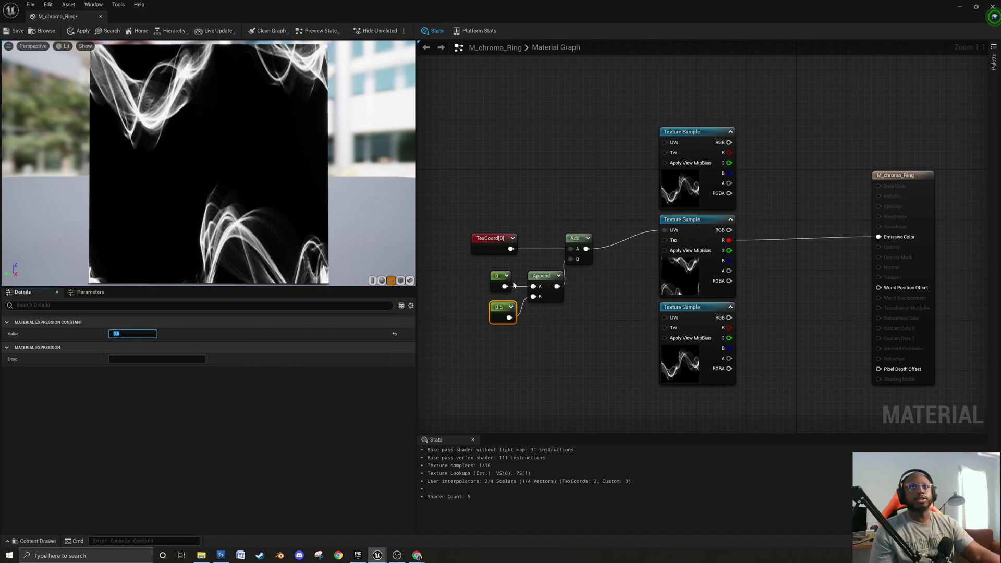
Align the TexCoord node above the two constants and move the Add node slightly closer to the middle Texture Sample.
drag(488, 247, 507, 247)
click(565, 250)
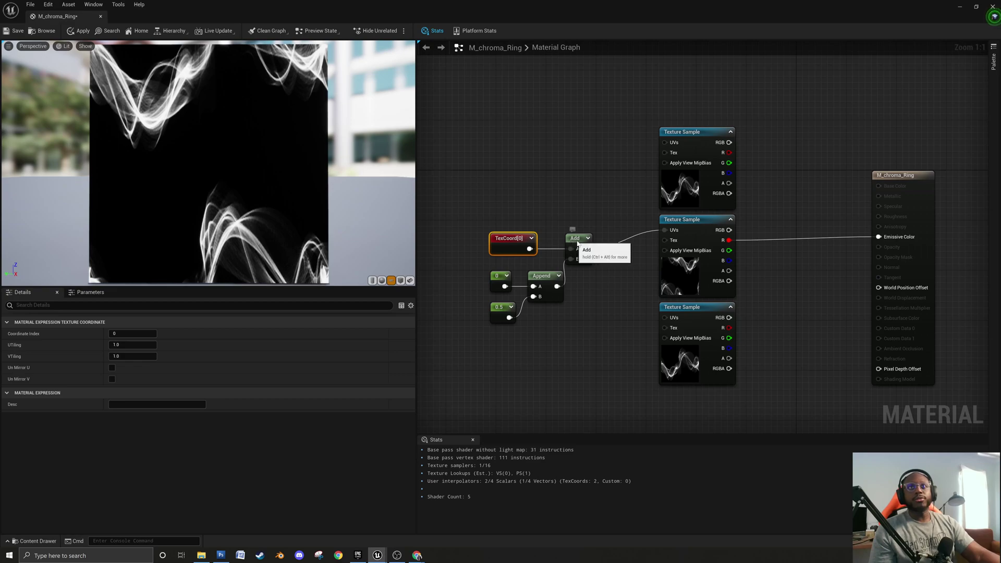
drag(568, 250, 581, 249)
click(625, 359)
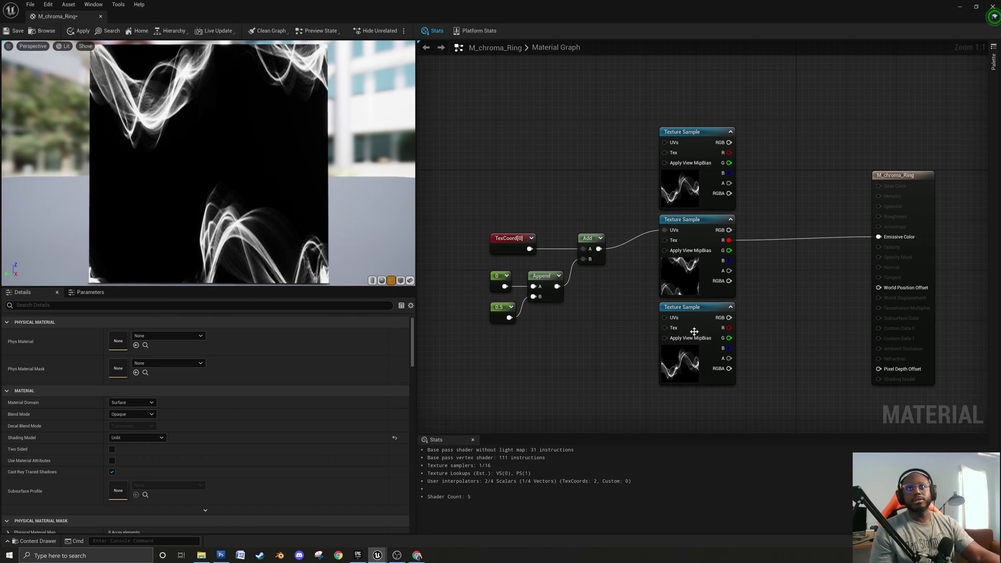
Disconnect Add from the middle Texture Sample's UVs to compare the preview, and reconnect it.
alt+click(665, 230)
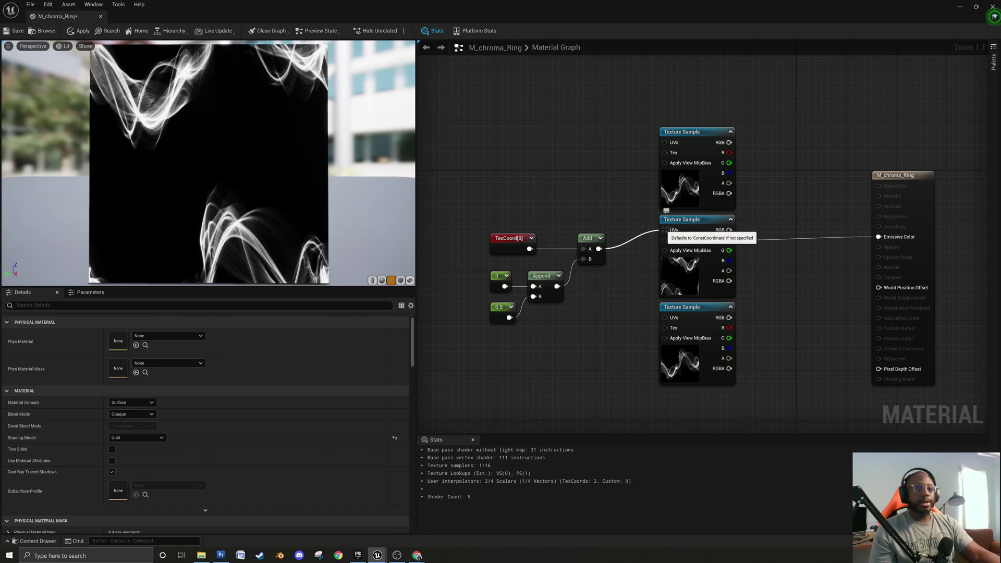
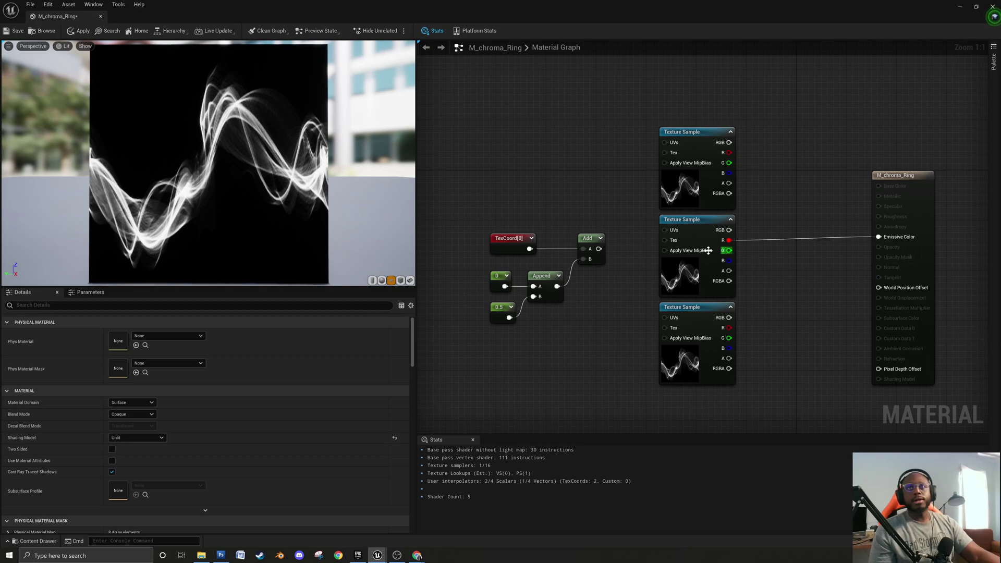
right_drag(777, 254, 741, 252)
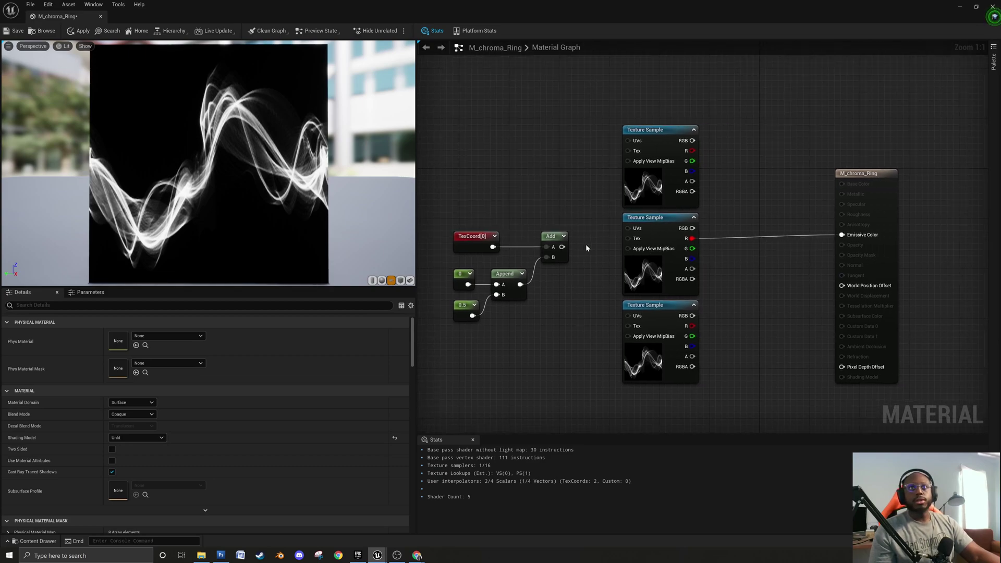
drag(561, 247, 632, 230)
right_drag(558, 303, 612, 304)
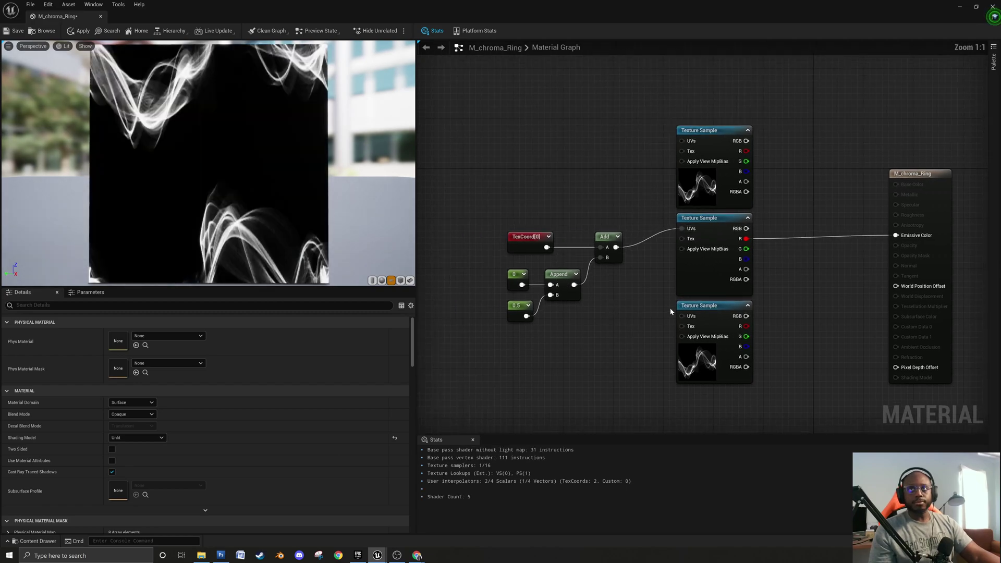
Space the upper and lower Texture Samples farther away from the middle one.
click(707, 329)
drag(707, 329, 708, 348)
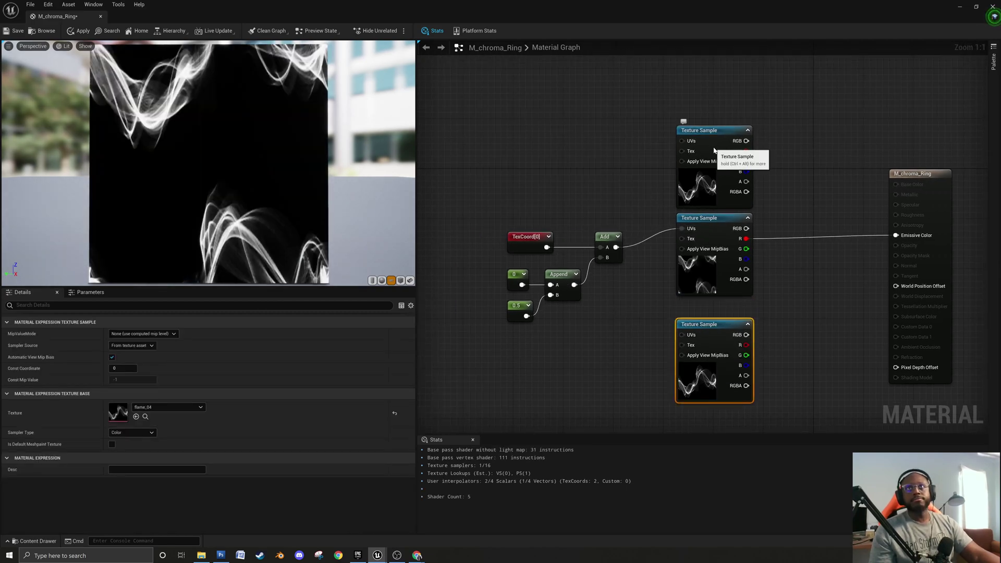
drag(712, 150, 712, 144)
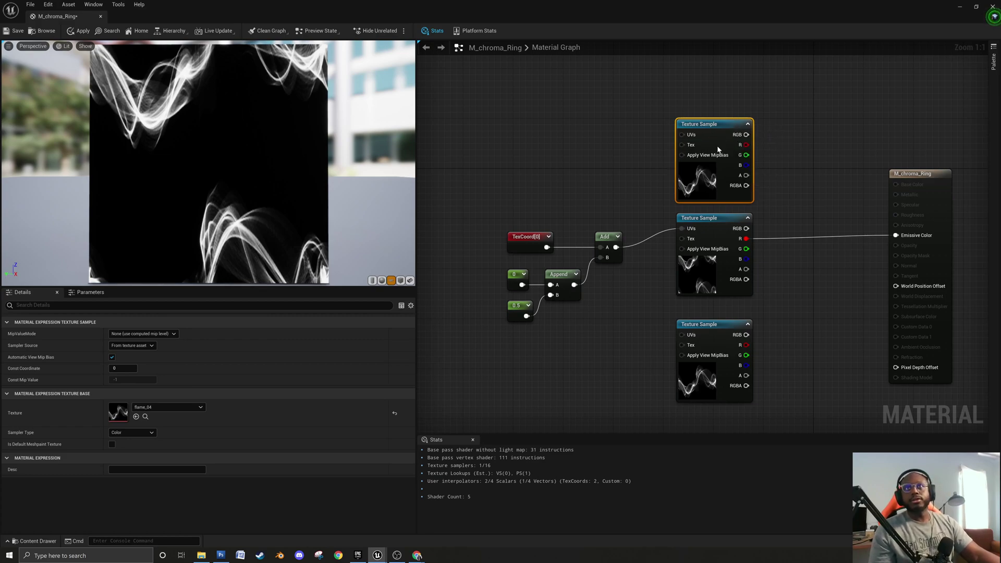
drag(493, 222, 625, 323)
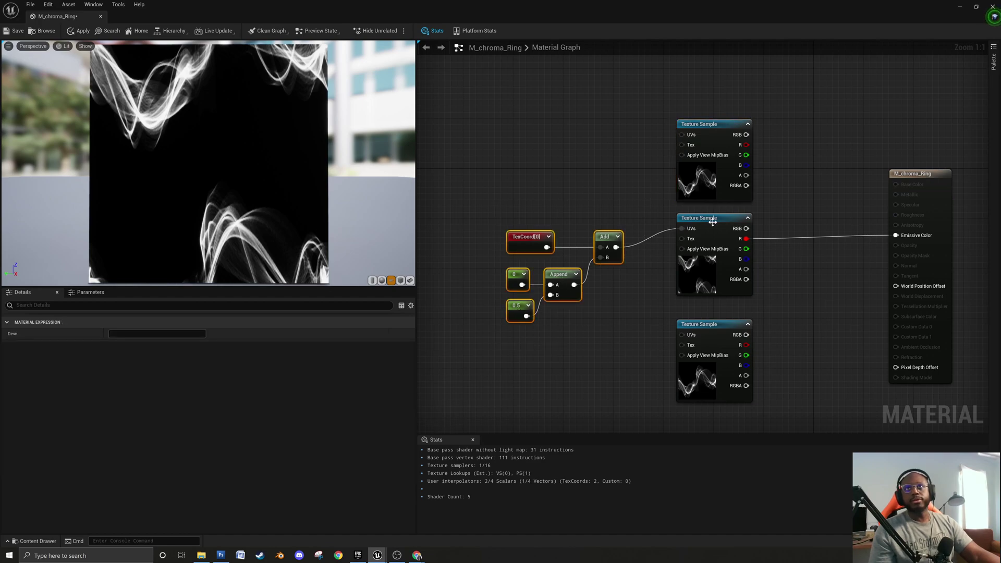
right_drag(850, 236, 710, 226)
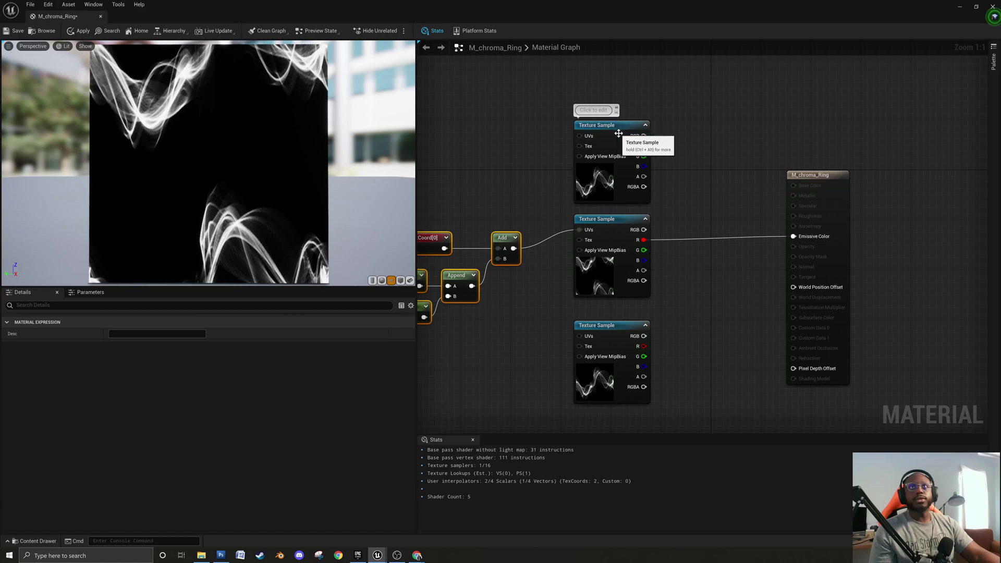
Add the comment R to the upper Texture Sample and the comment G to the middle one.
click(590, 111)
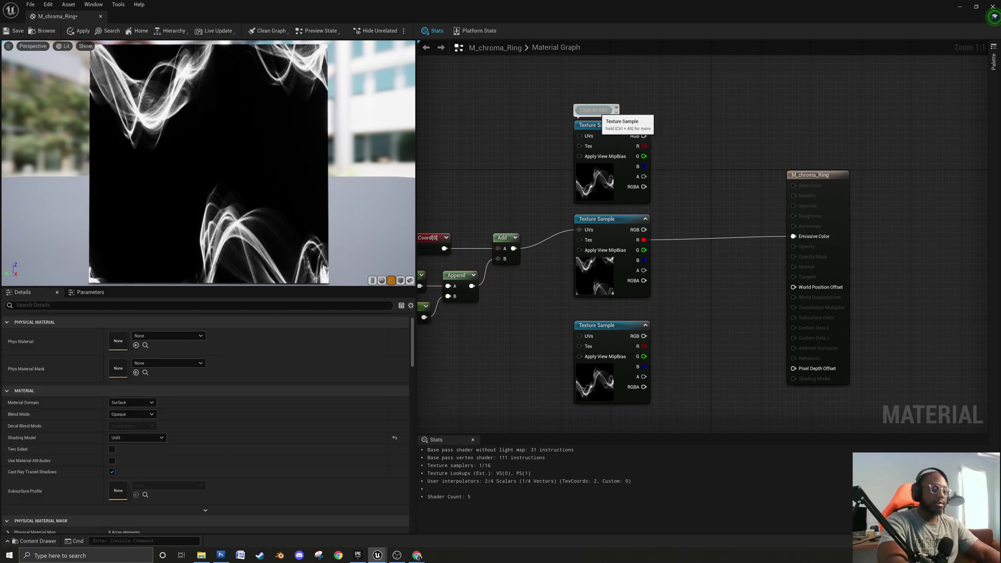
text(R)
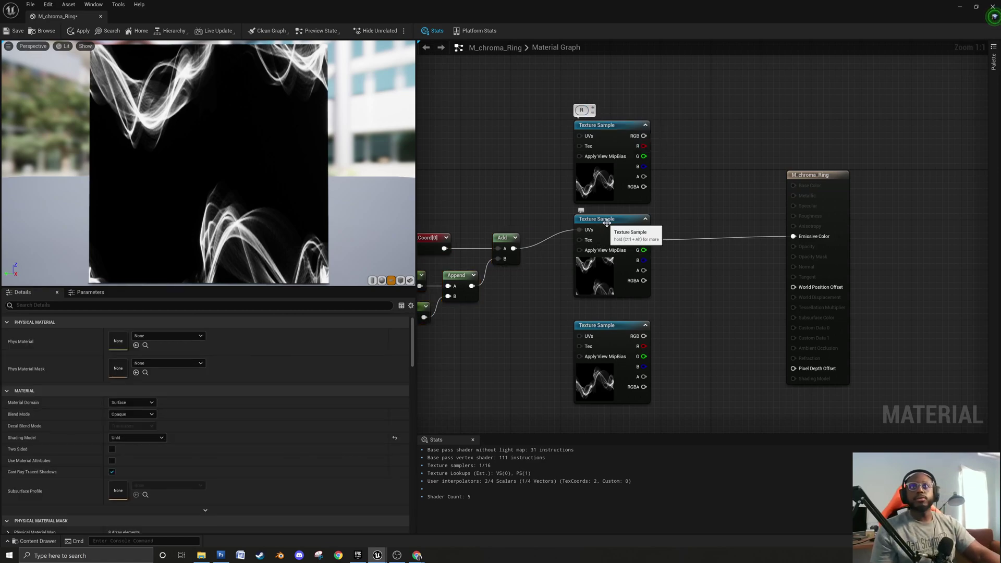
click(589, 218)
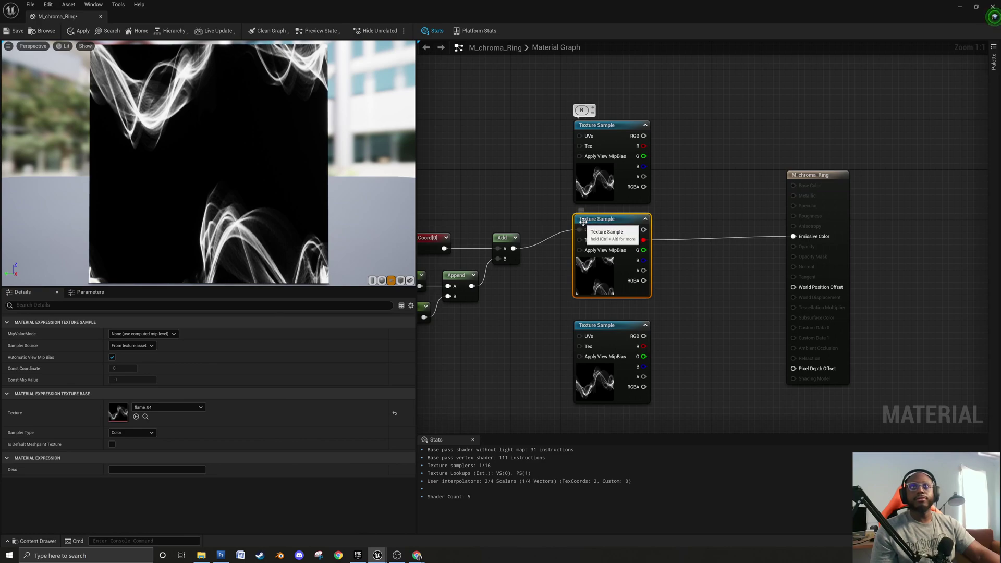
click(582, 211)
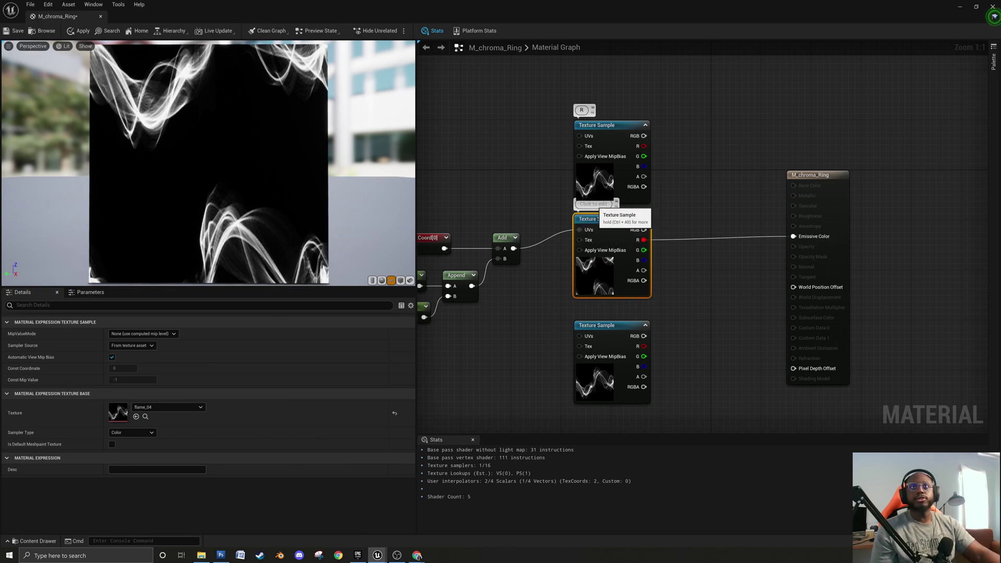
text(G)
key(Return)
Move the R Texture Sample farther above the G one and add the comment B to the lowest Texture Sample.
drag(610, 181, 609, 168)
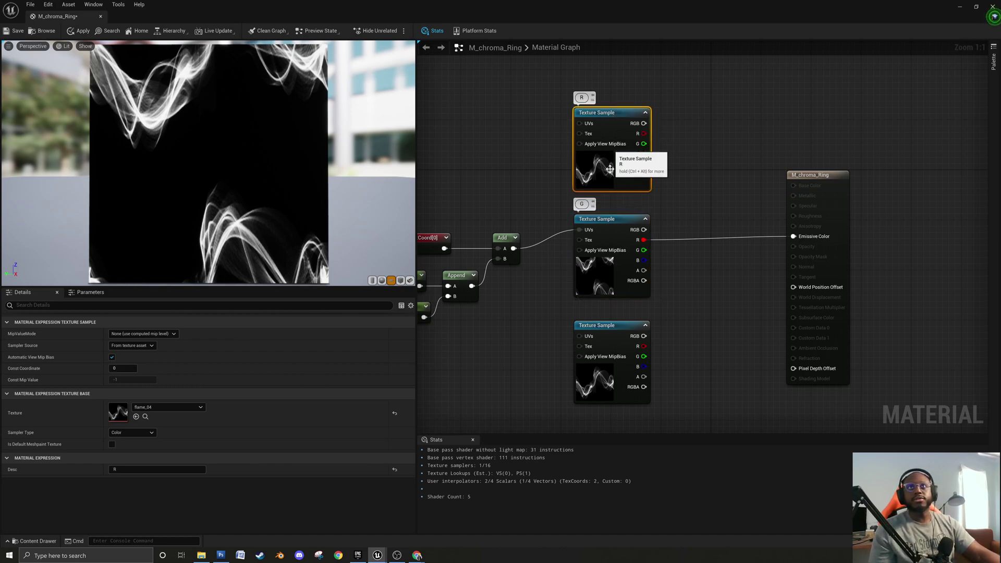
click(581, 318)
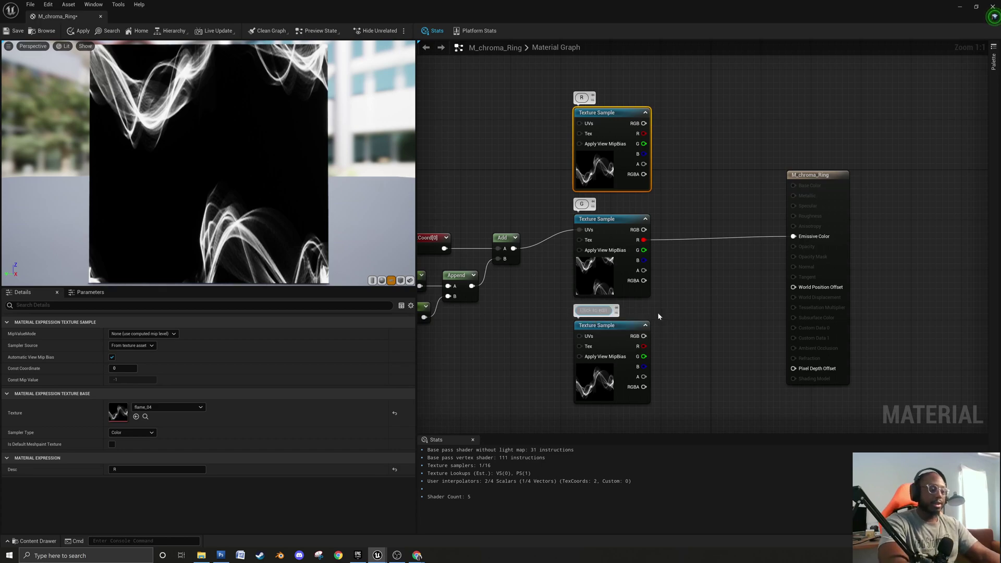
text(B)
key(Return)
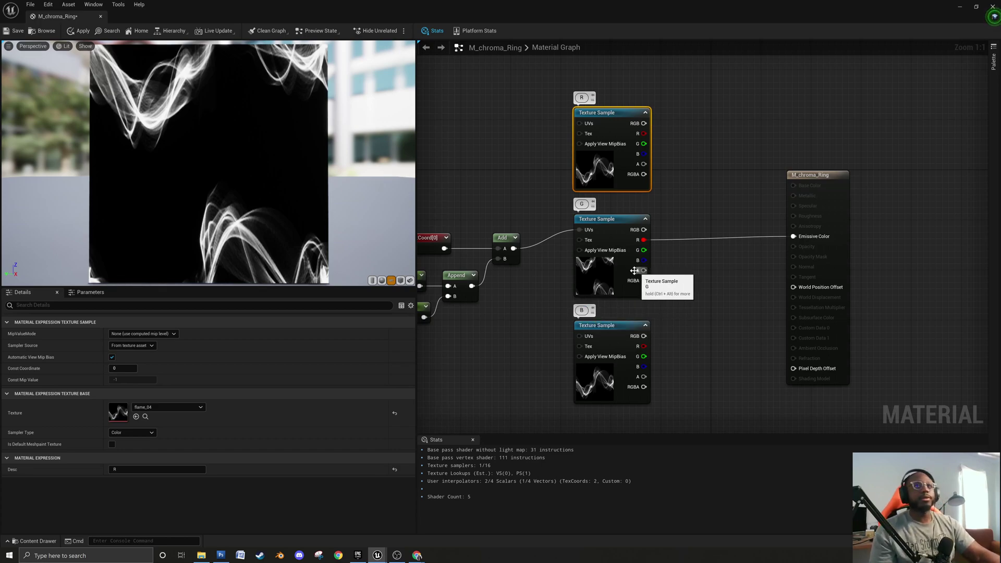
click(711, 323)
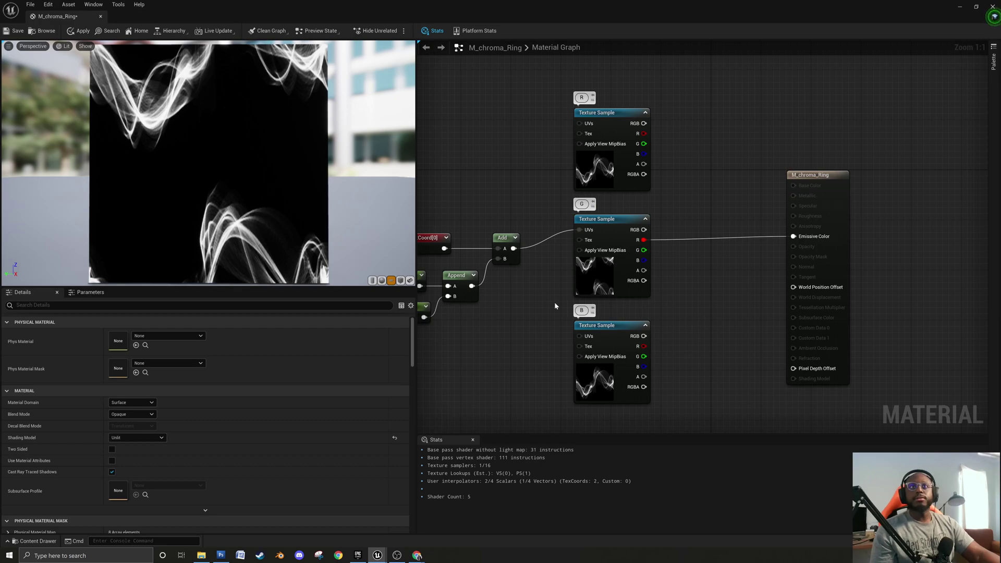
Move the TexCoord, constants, Append and Add group so that Add lines up with the G sample's UVs input.
right_drag(555, 306, 617, 318)
drag(488, 243, 585, 328)
drag(505, 239, 512, 239)
click(562, 317)
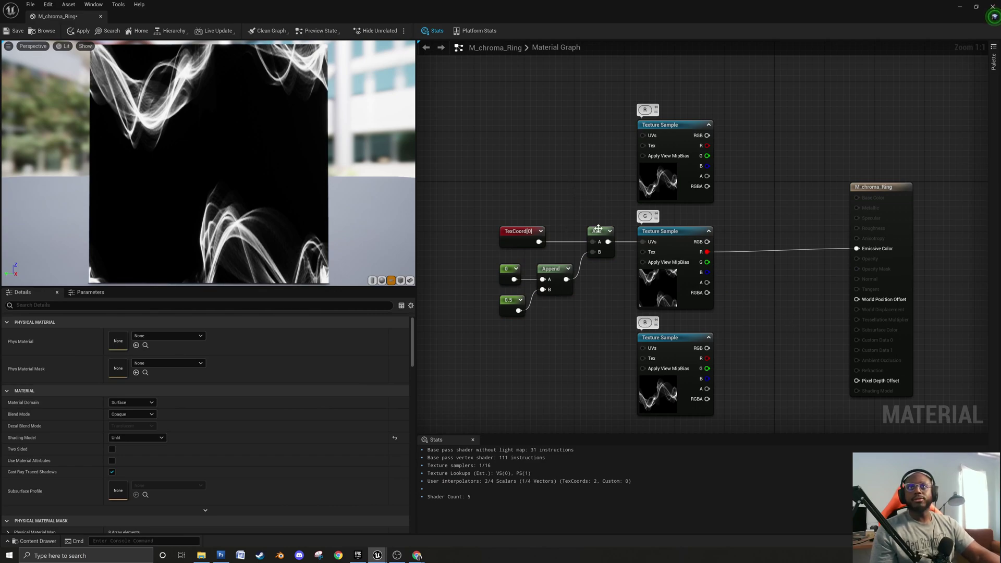
right_drag(762, 297, 707, 303)
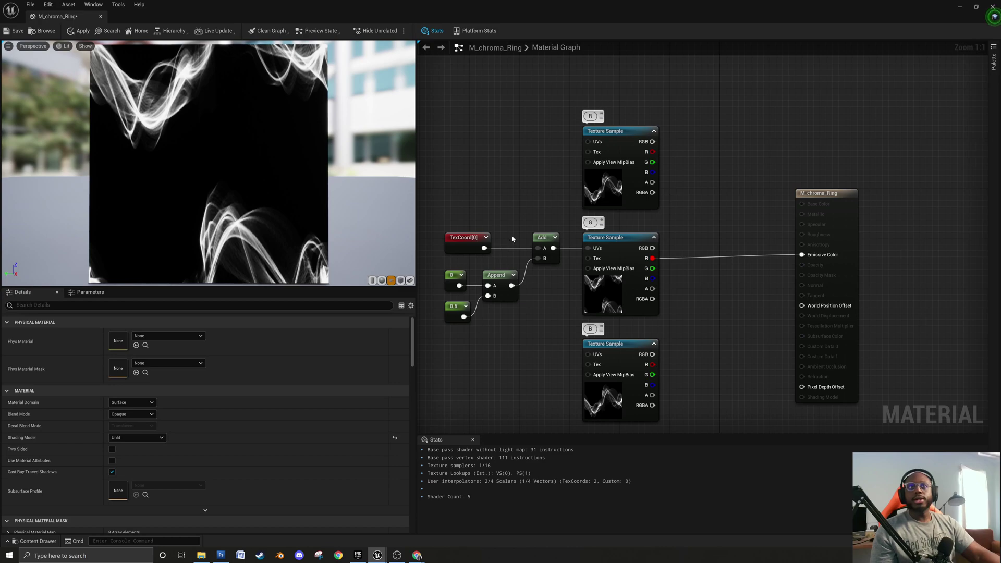
right_drag(512, 243, 568, 228)
Set the constant feeding Append's B input to 0.
click(513, 293)
click(112, 332)
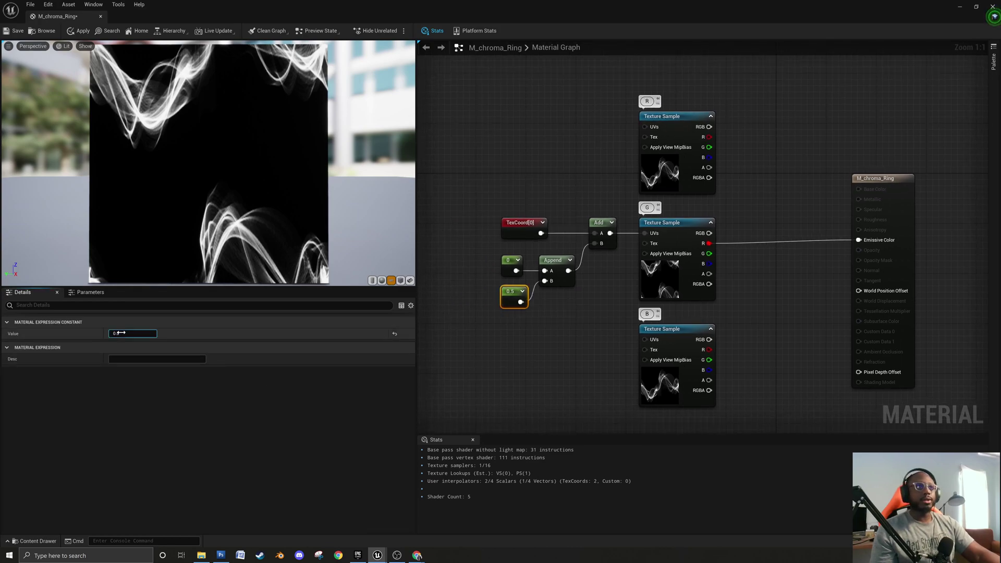
text(0)
key(Return)
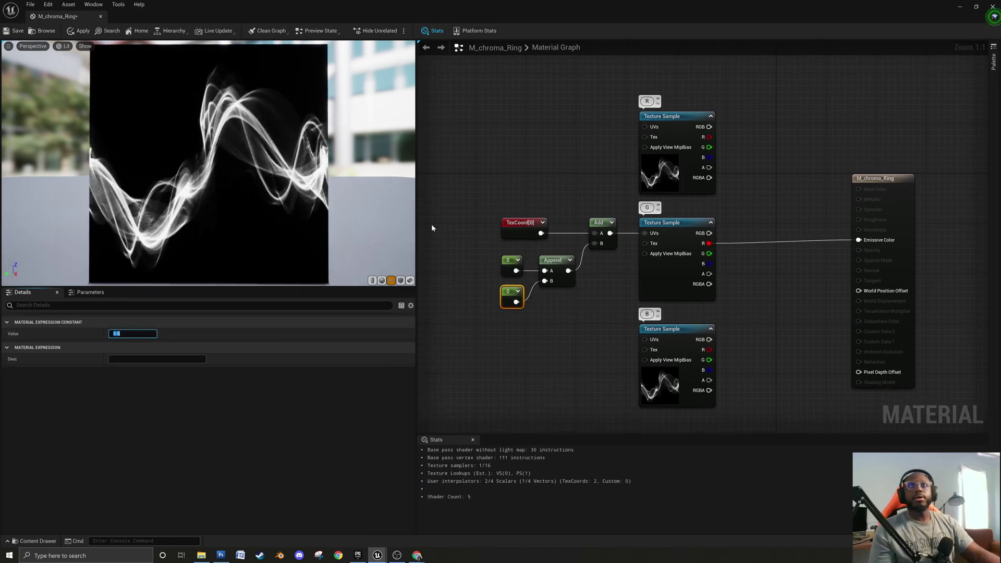
Move the TexCoord node up and paste the copied 0.5 constant below the Append node.
drag(520, 228, 592, 130)
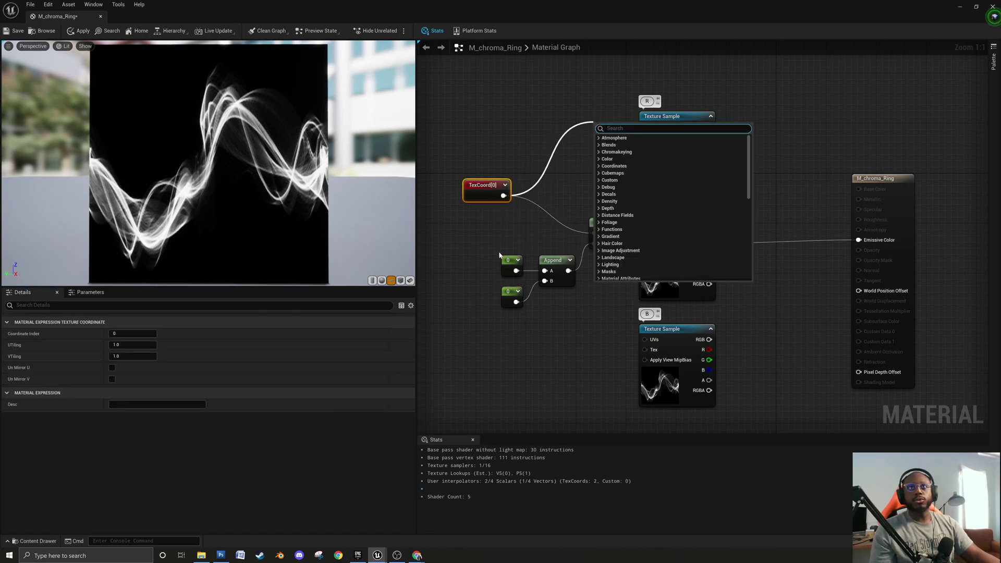
drag(479, 238, 579, 315)
key(ctrl+v)
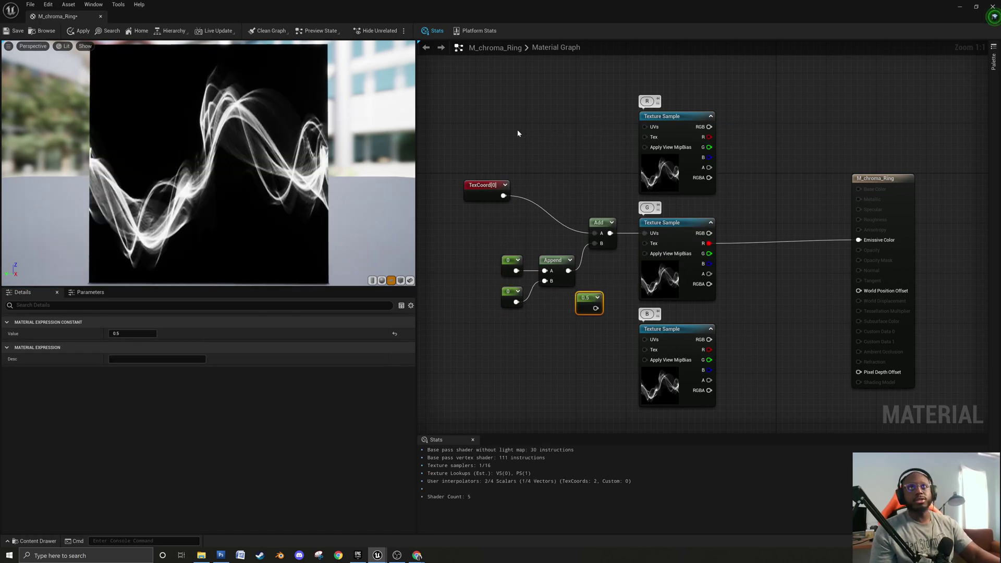
Duplicate the Append node with its two 0 constants and place the copy above TexCoord, beside the R sample.
drag(483, 237, 558, 305)
key(ctrl+c)
key(ctrl+v)
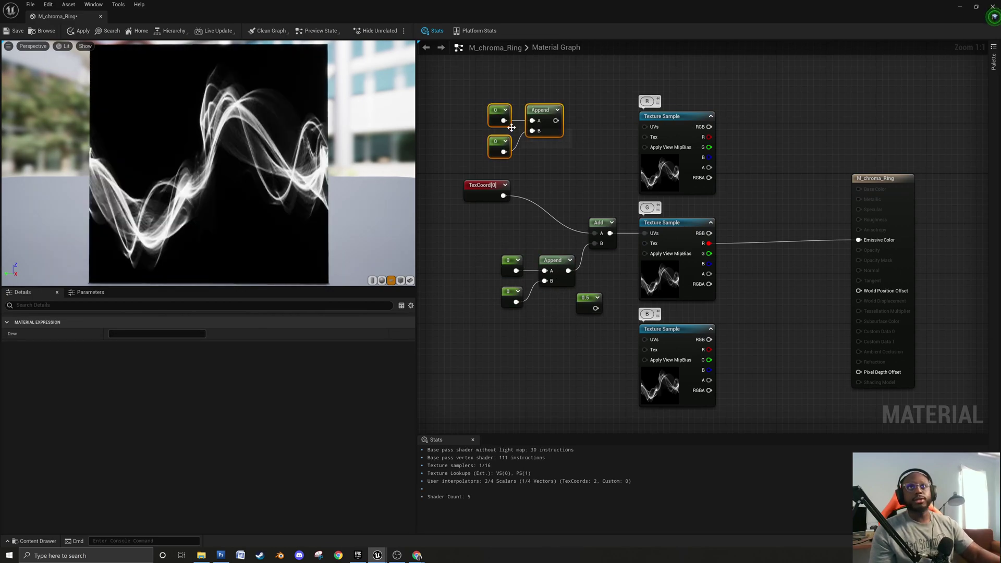
Realign TexCoord with Add, then duplicate Add next to the R sample and connect the upper Append to its A input.
drag(489, 197, 487, 235)
click(600, 226)
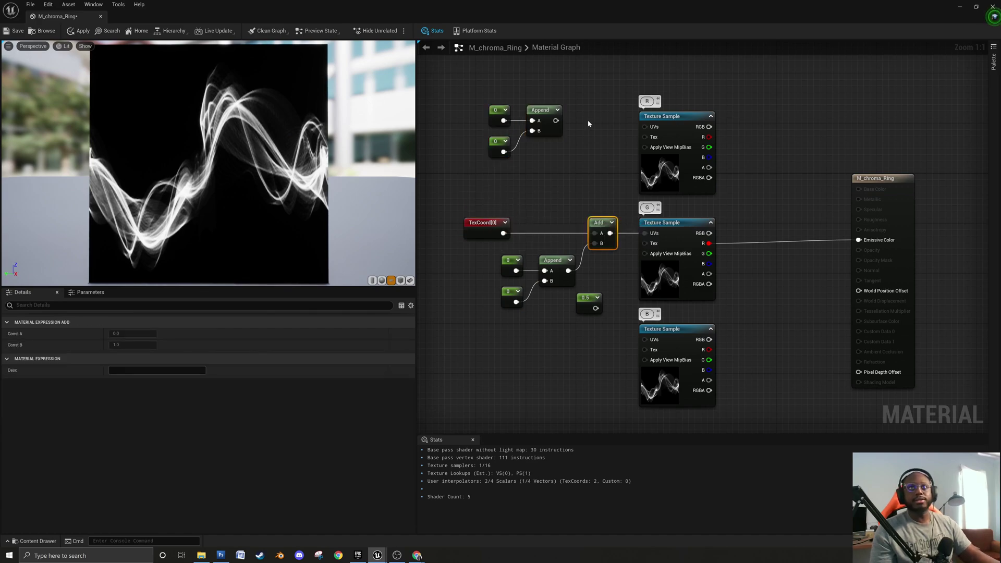
key(ctrl+c)
key(ctrl+v)
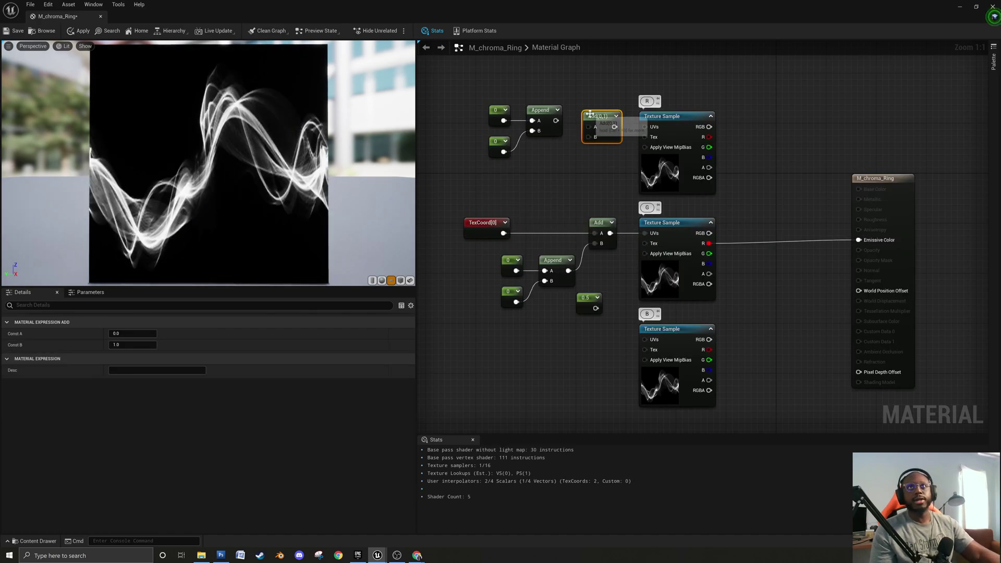
drag(555, 120, 596, 120)
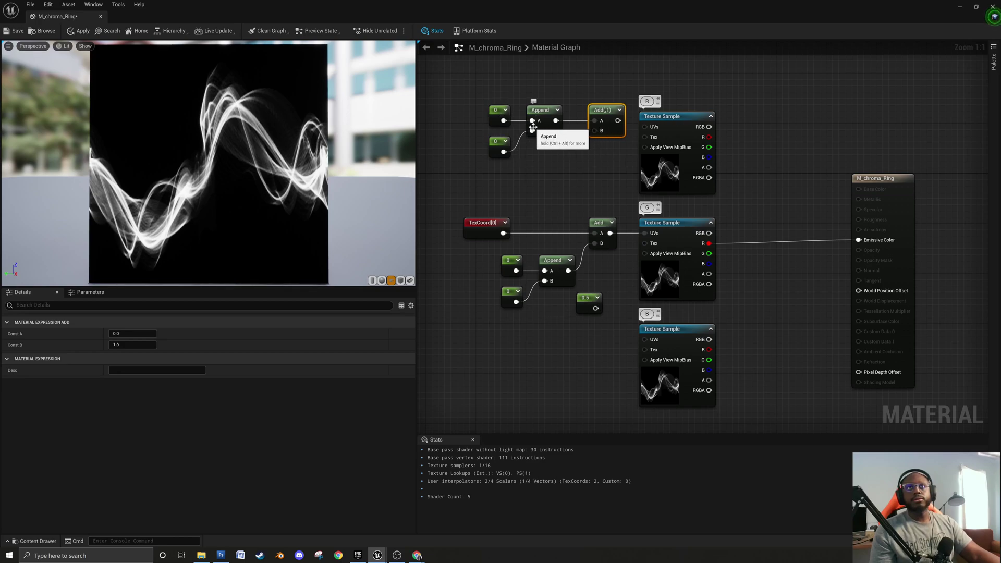
Move the spare 0.5 constant clear of the upper Append group, beyond its two constants.
drag(589, 303, 539, 159)
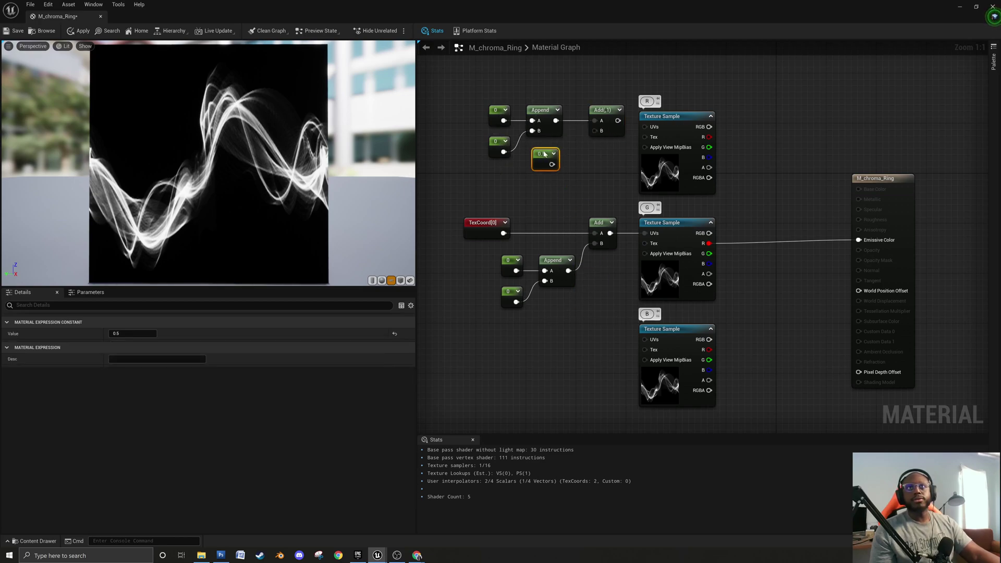
drag(480, 92, 538, 139)
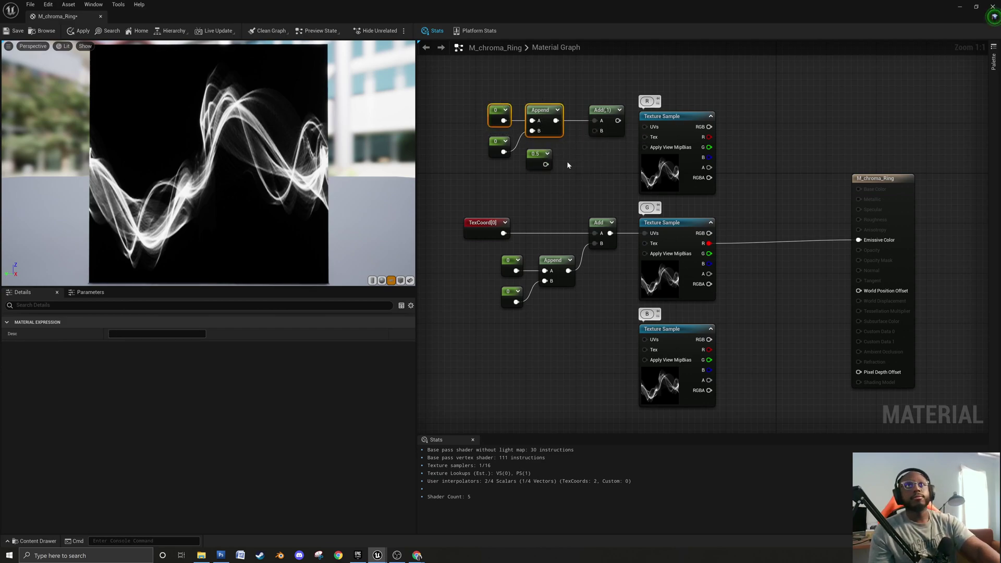
drag(539, 156, 464, 142)
right_drag(509, 137, 569, 183)
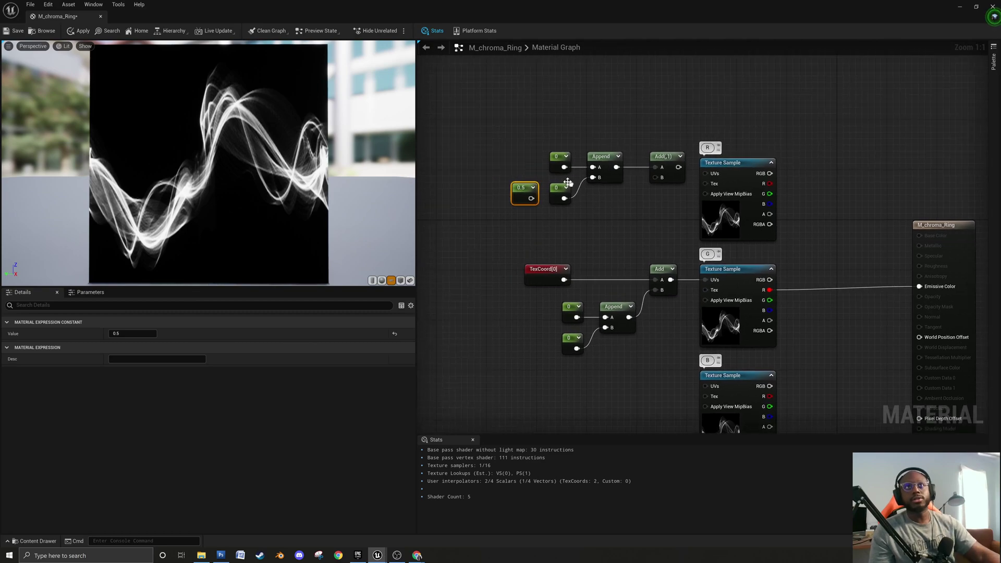
drag(518, 183, 473, 145)
Set both constants feeding the upper Append to 0.1.
click(556, 156)
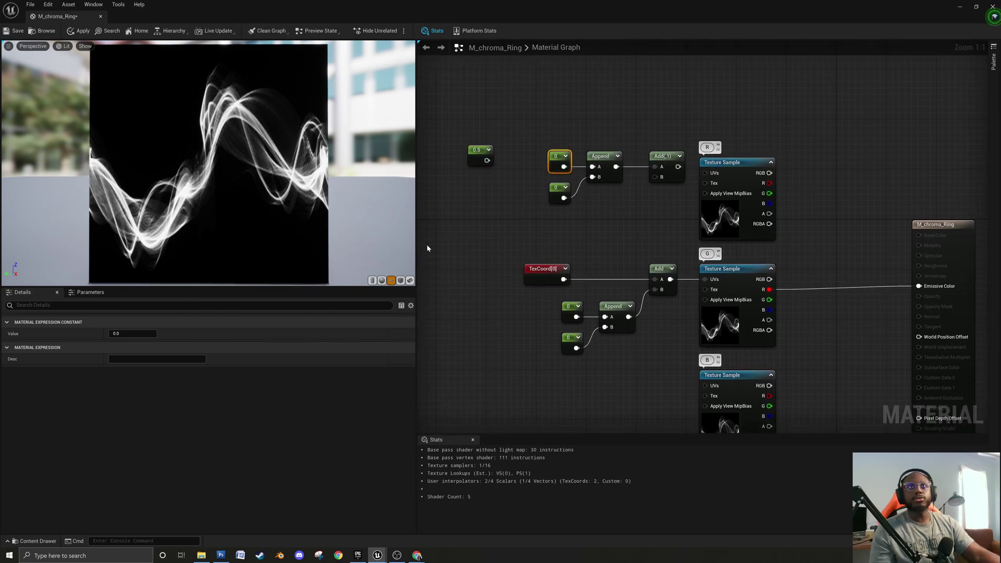
click(118, 332)
text(0.1)
key(Return)
click(557, 191)
click(125, 333)
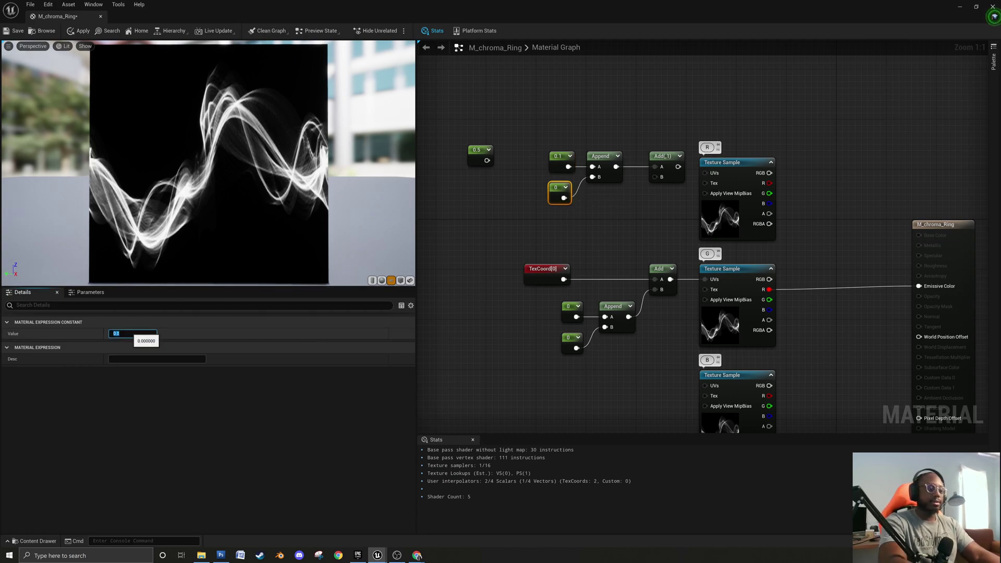
text(0.1)
key(Return)
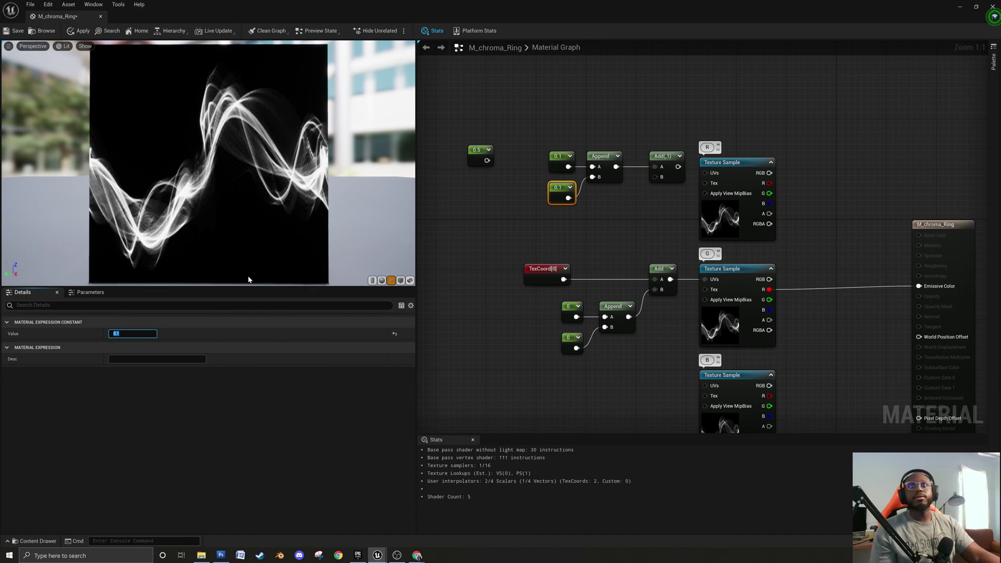
Connect TexCoord to the upper Add's B input and the Add output to the R sample's UVs.
drag(564, 278, 705, 173)
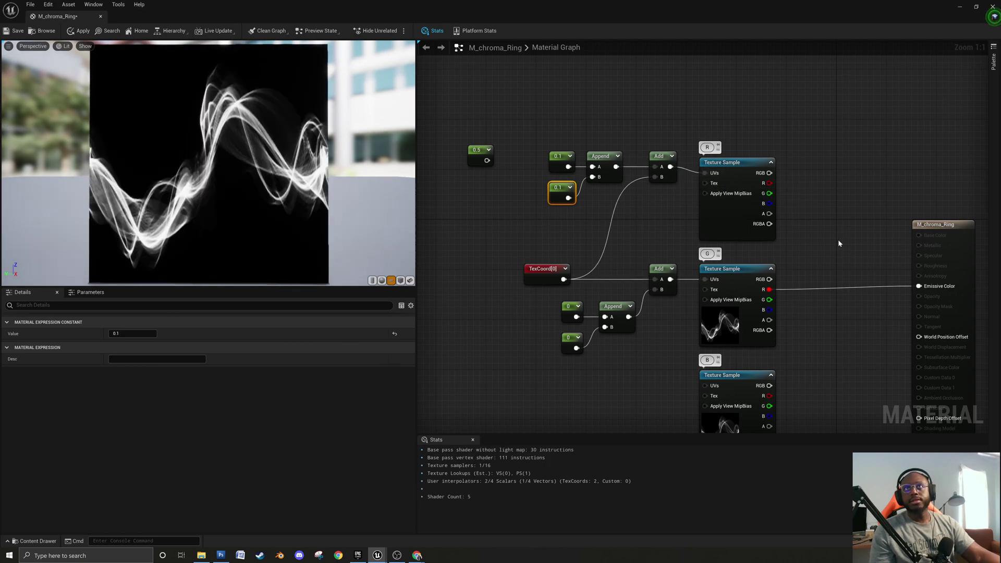
right_drag(822, 282, 742, 260)
click(733, 184)
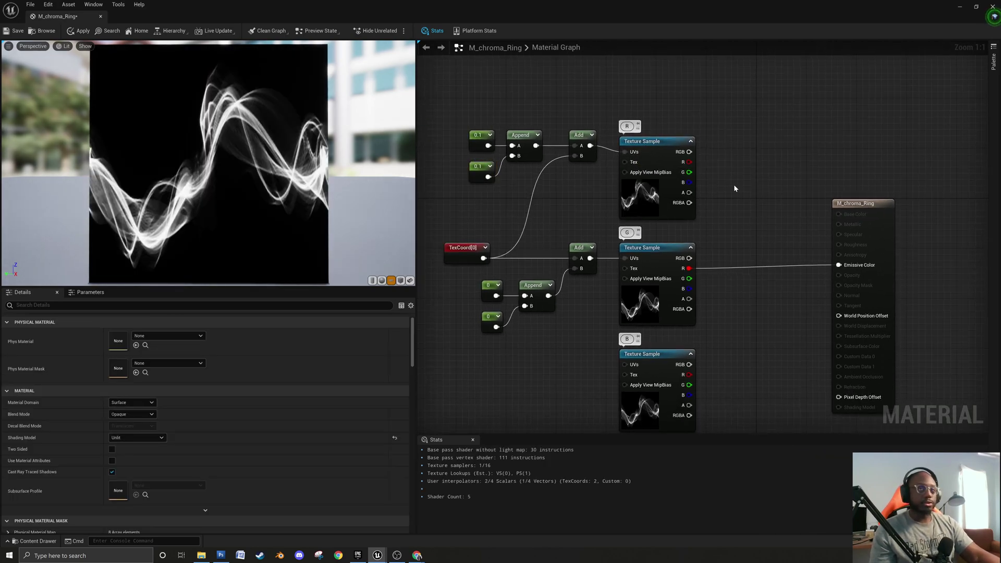
Add an Append node combining the red outputs of the R and G samples, and connect it to Emissive Color.
right_click(733, 184)
text(append)
key(Return)
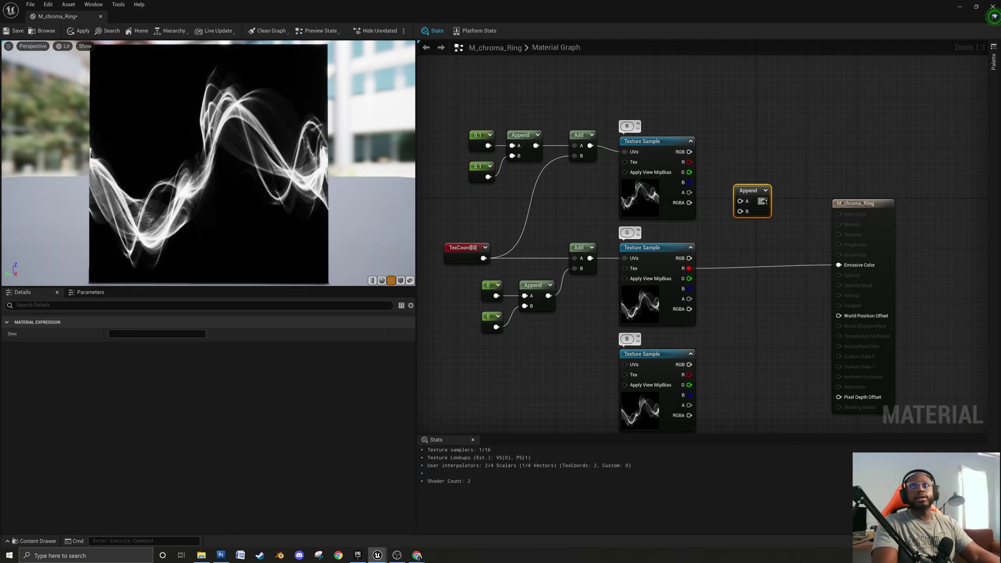
drag(689, 162, 740, 201)
drag(688, 268, 841, 269)
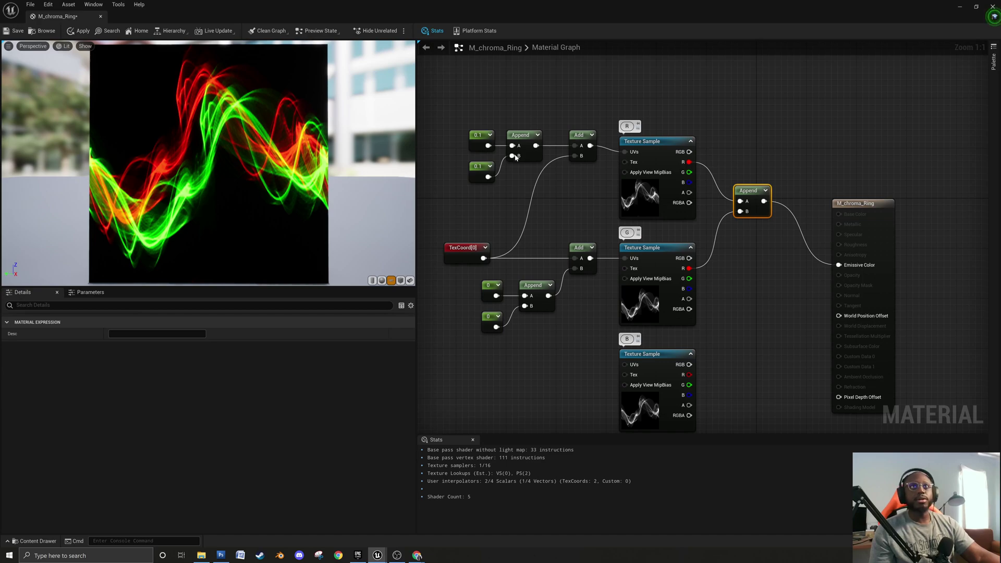
Set both constants feeding the upper Append to 0.02.
right_drag(515, 158, 578, 169)
click(537, 149)
click(127, 332)
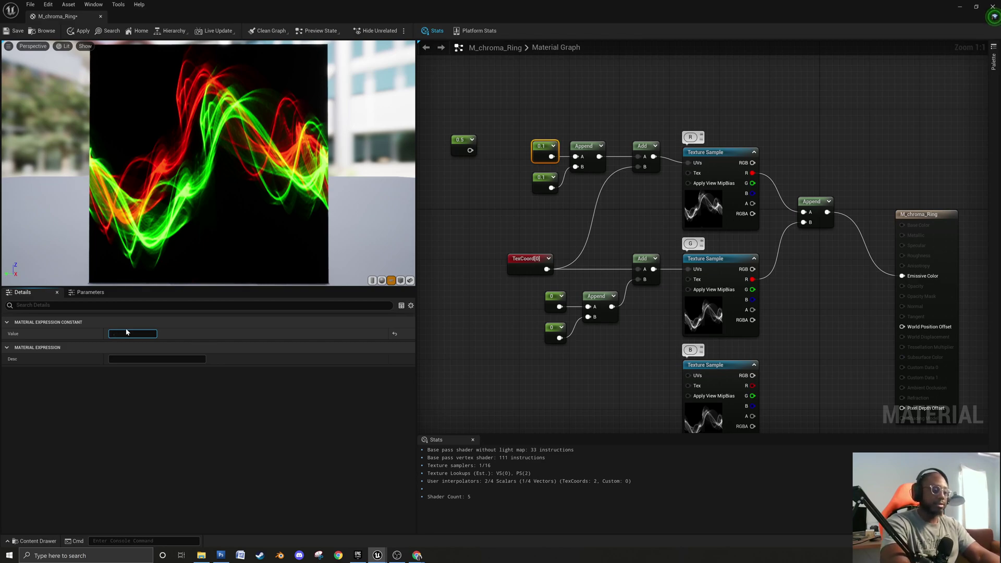
key(Return)
click(545, 178)
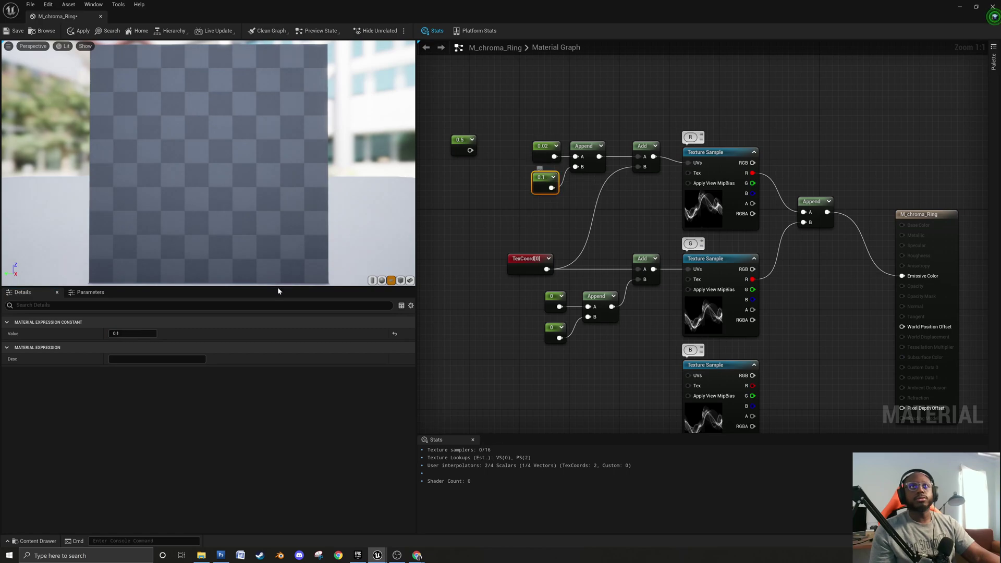
click(124, 332)
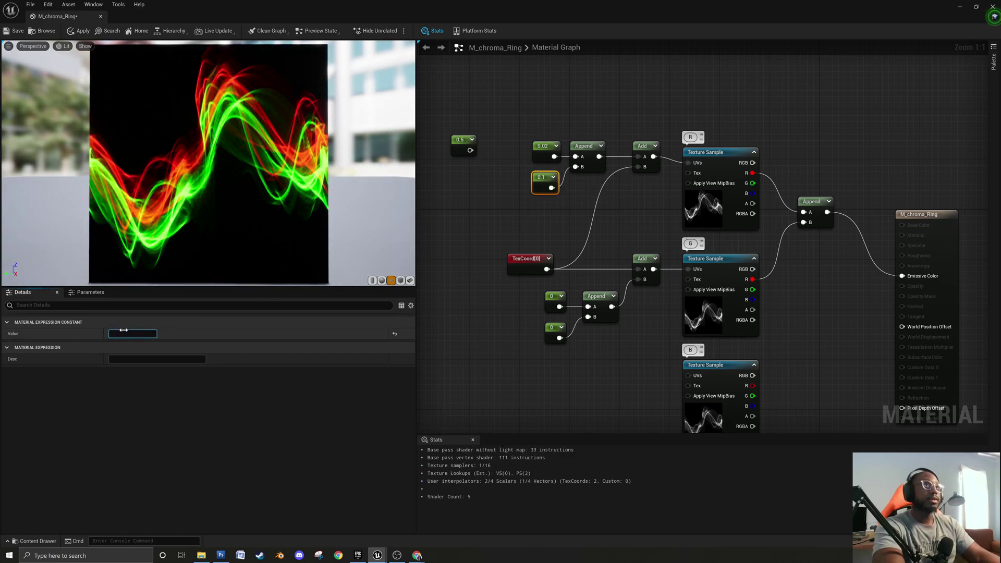
text(0.02)
key(Return)
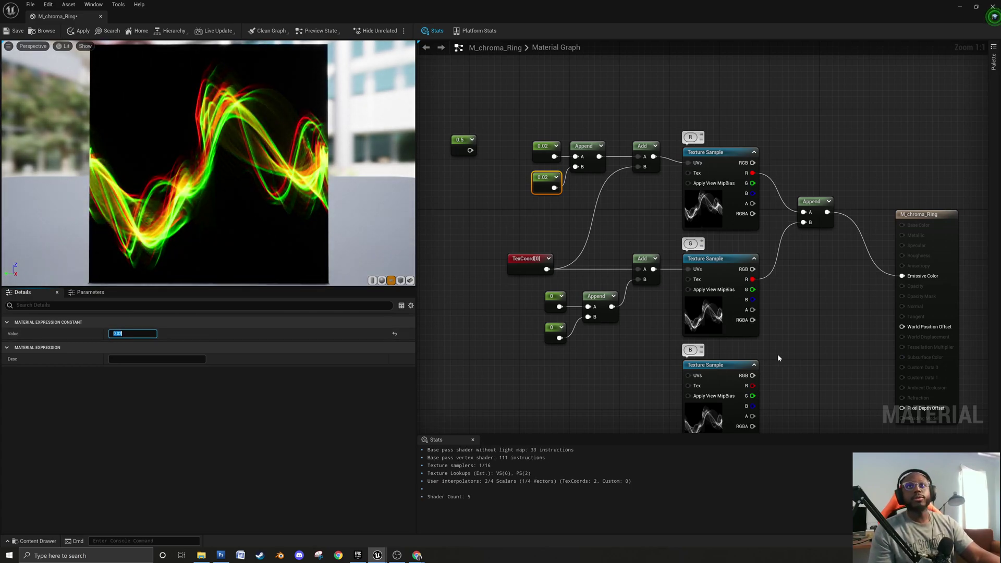
Connect TexCoord to the upper Add's A input in place of Append and disconnect its B input.
click(520, 373)
right_drag(520, 373, 477, 327)
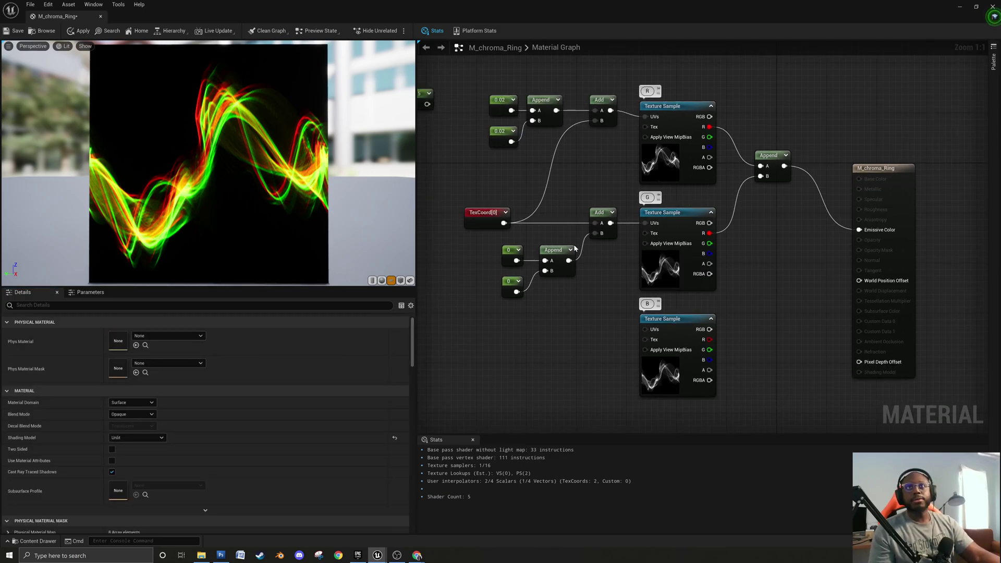
right_drag(481, 102, 530, 157)
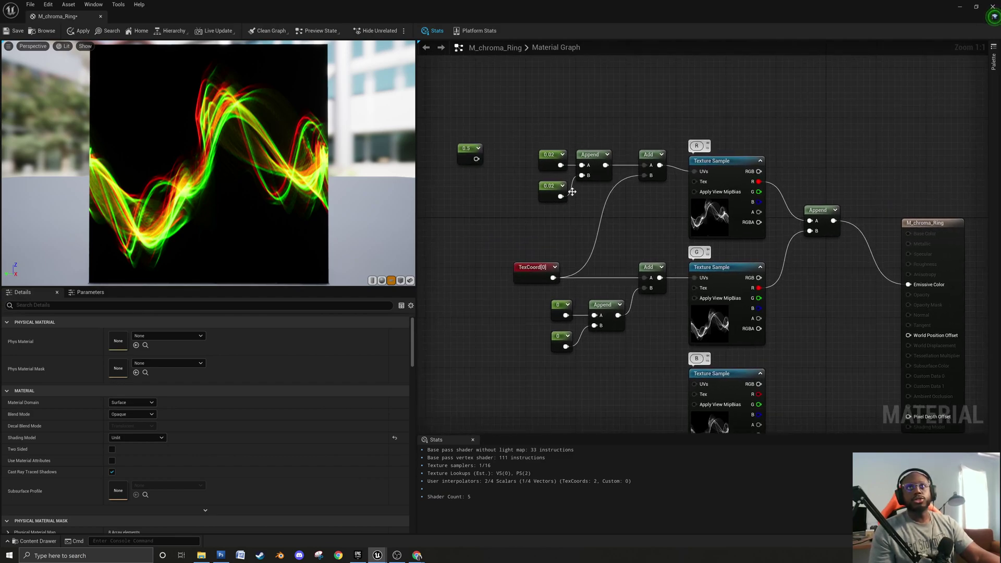
drag(553, 277, 647, 165)
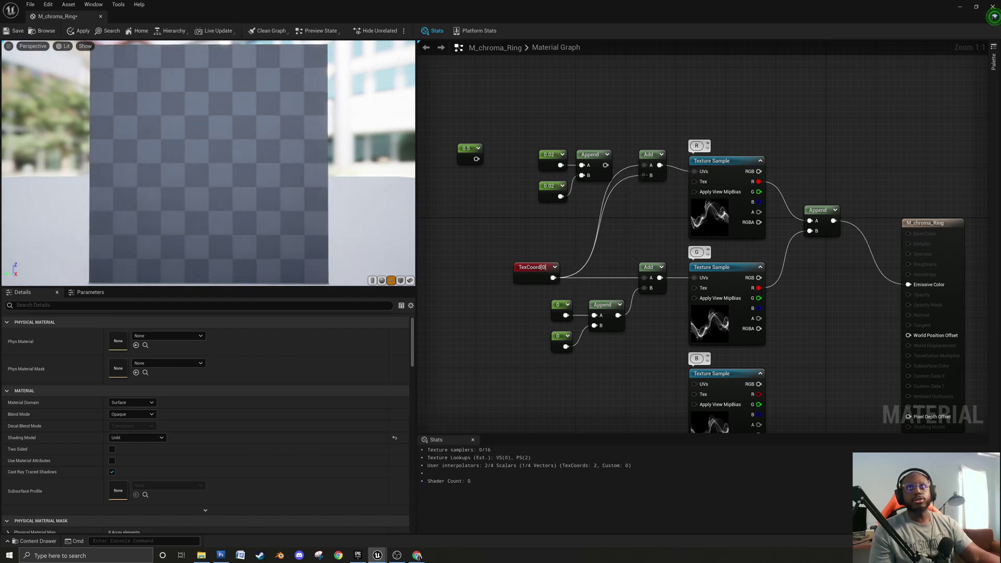
alt+click(645, 176)
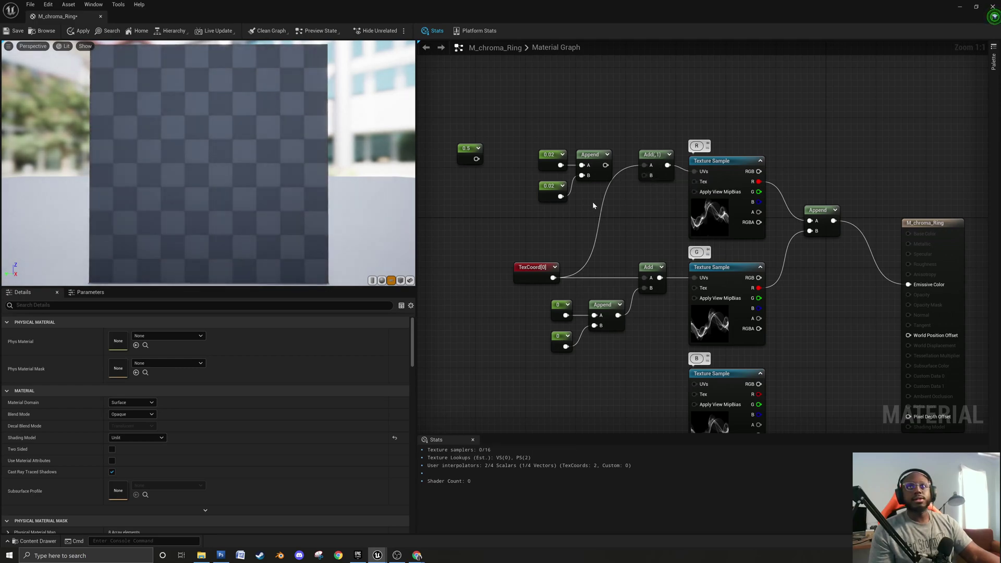
Move the unconnected Append and its two 0.02 constants upward and place the 0.5 constant beside the upper Add.
drag(523, 139, 607, 218)
right_drag(588, 162, 600, 181)
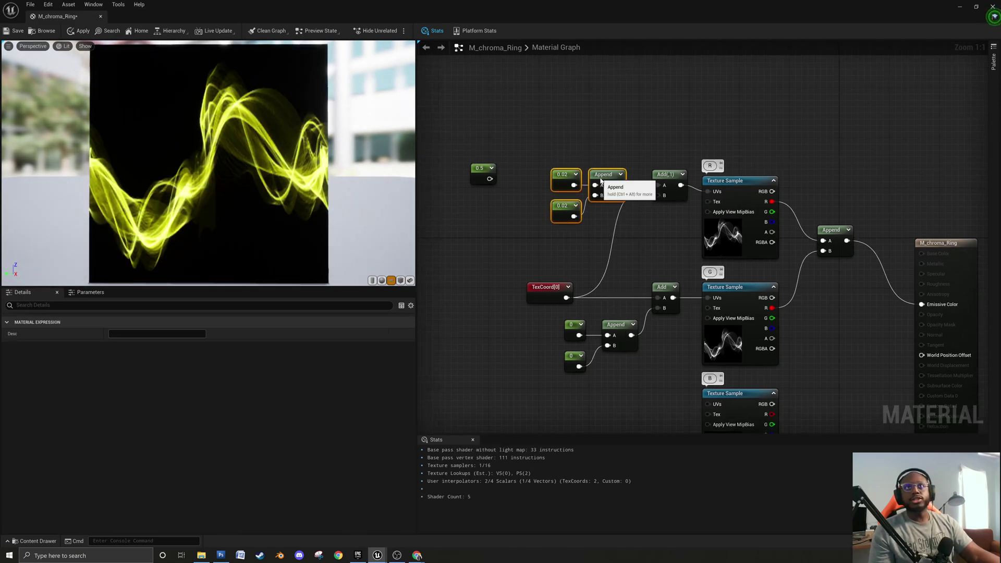
drag(601, 180, 594, 106)
drag(481, 168, 599, 206)
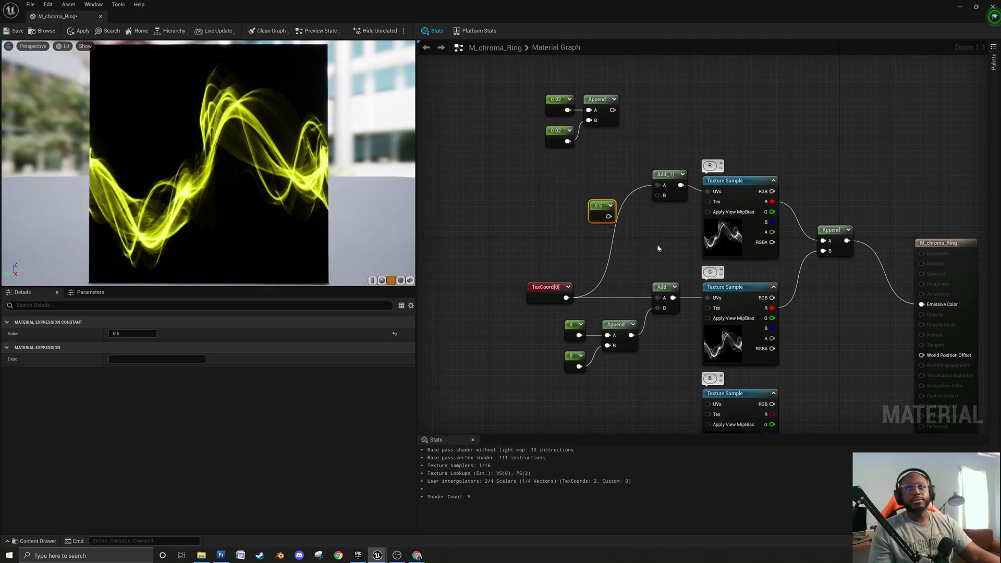
Set the single constant to 0.01 and connect it to the upper Add's B input.
click(123, 333)
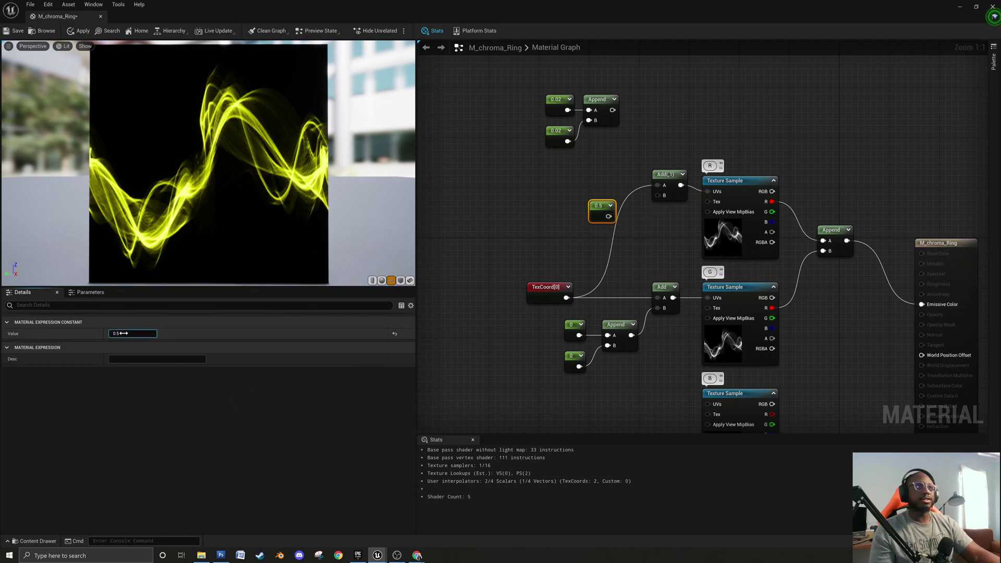
text(.01)
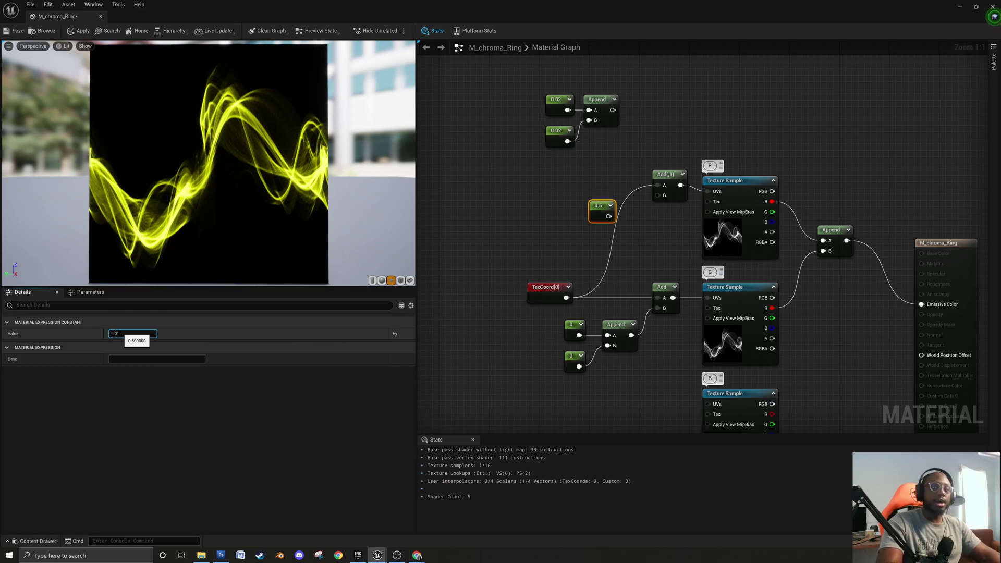
key(Return)
drag(610, 216, 658, 195)
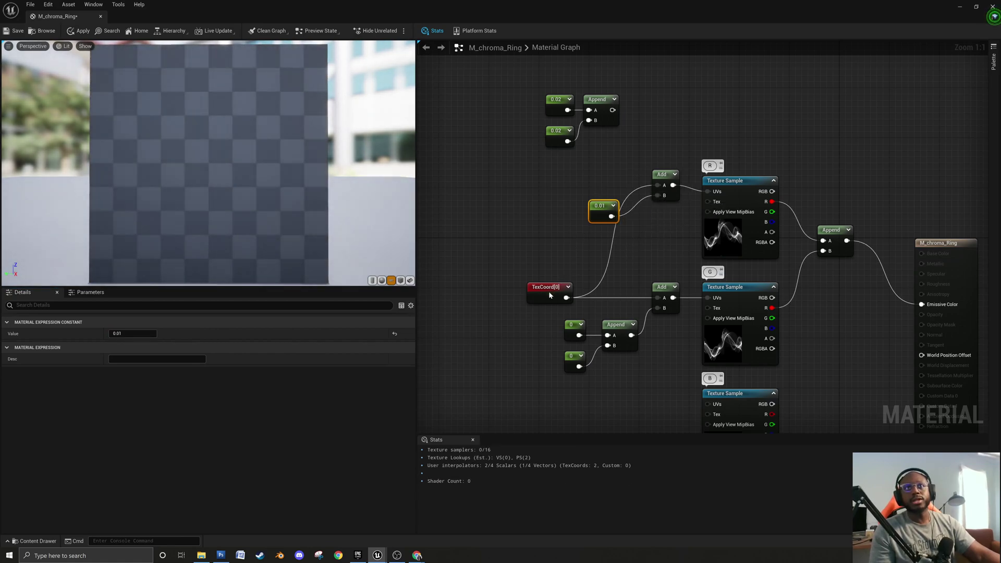
Move TexCoord in line with the upper Add and delete the unused Append with its two 0.02 constants.
drag(551, 292, 537, 179)
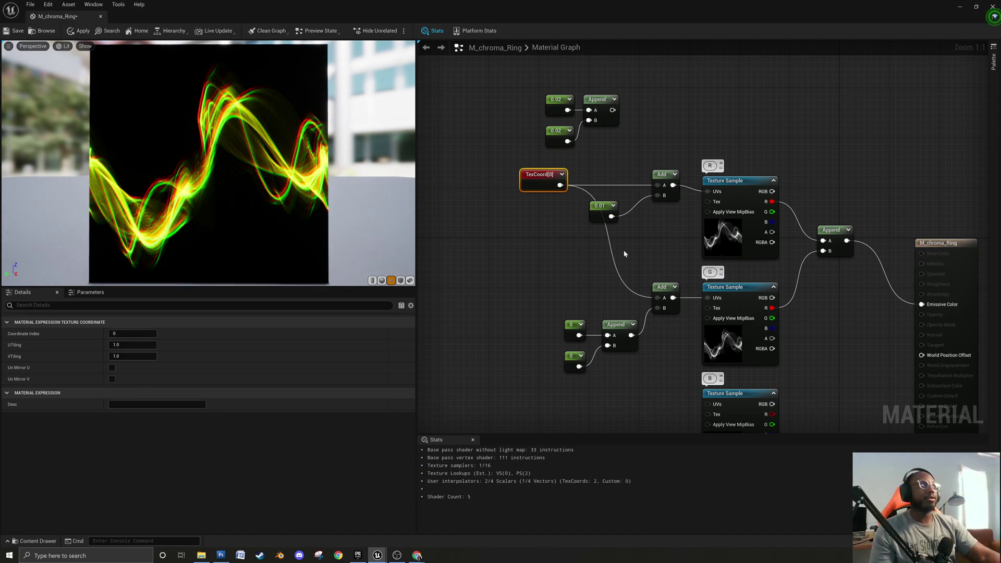
right_drag(675, 238, 619, 235)
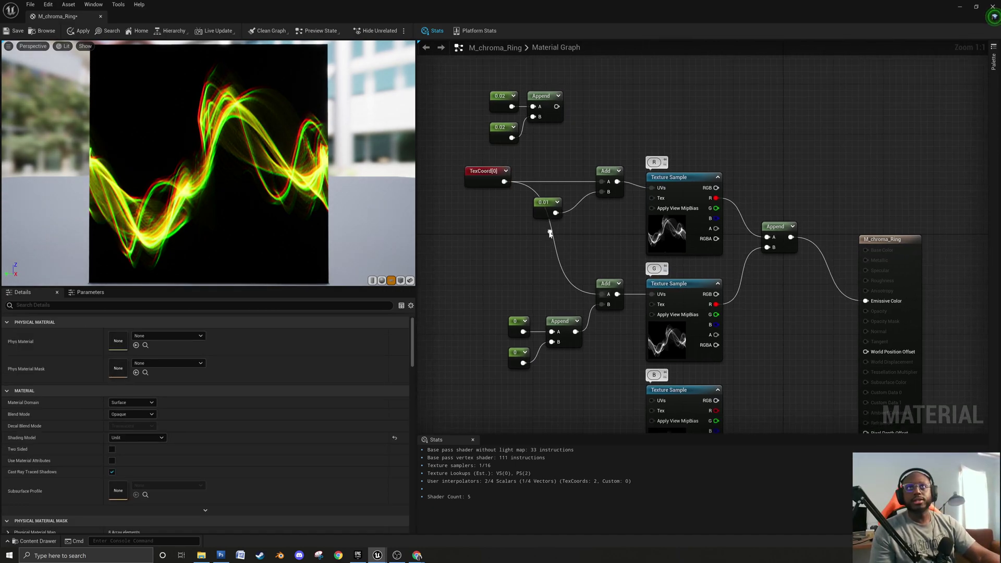
drag(463, 68, 614, 148)
key(Delete)
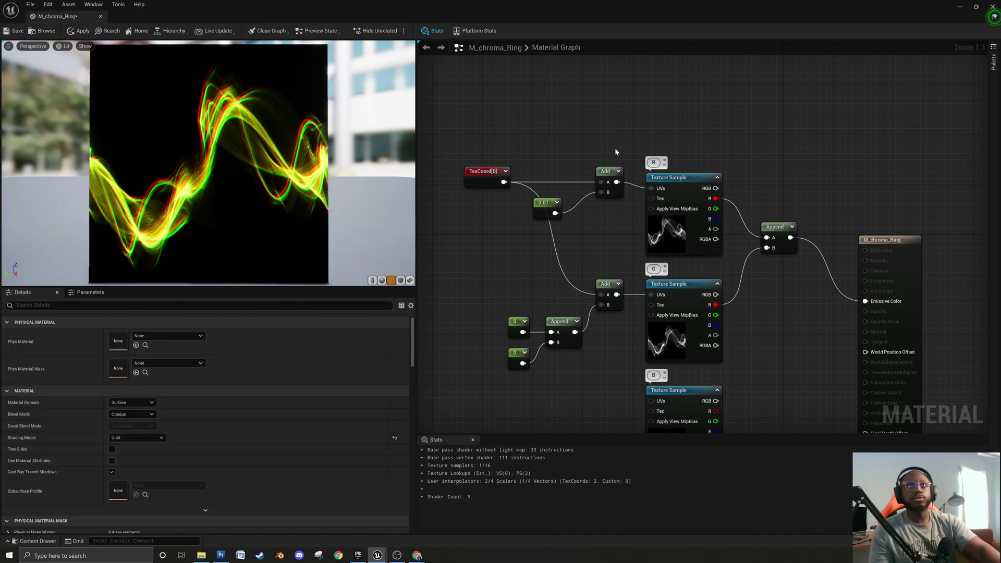
Select the Append and the two 0 constants that feed the G sample's Add.
right_drag(555, 230, 593, 191)
drag(543, 265, 623, 339)
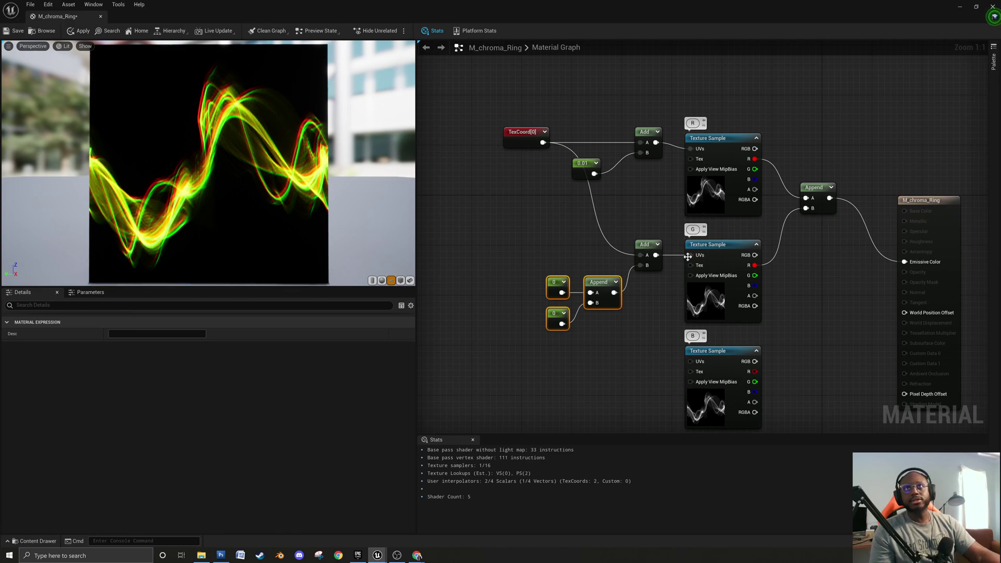
Connect TexCoord directly to the G texture sample's UVs and move the lower Add, Append and zero constants beside the B sample.
drag(542, 143, 693, 259)
right_drag(515, 234, 494, 199)
drag(495, 199, 627, 286)
drag(616, 211, 622, 323)
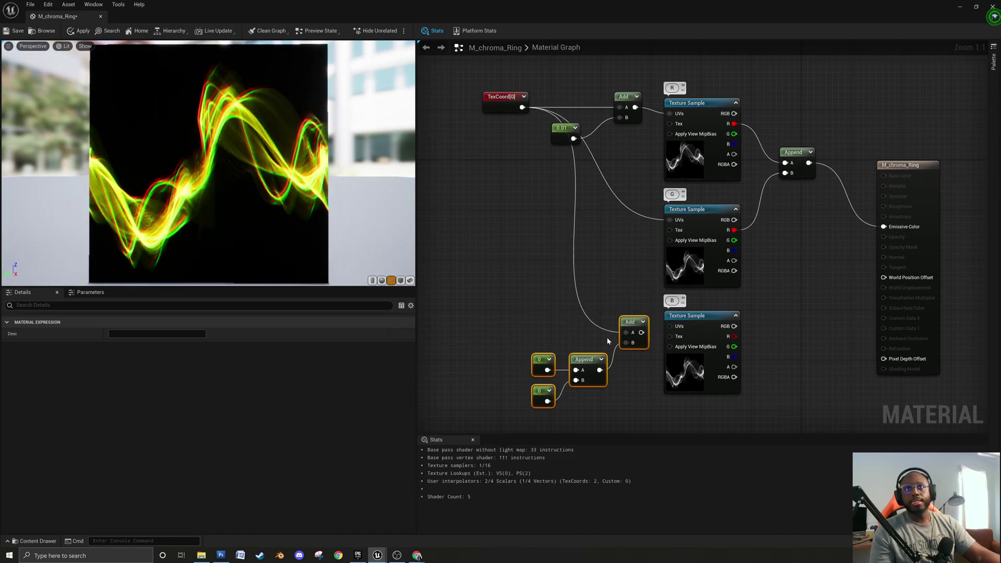
Copy the 0.01 constant beside the lower Add node and delete the two zero constants with their Append node.
right_drag(575, 267, 577, 227)
click(564, 91)
key(ctrl+c)
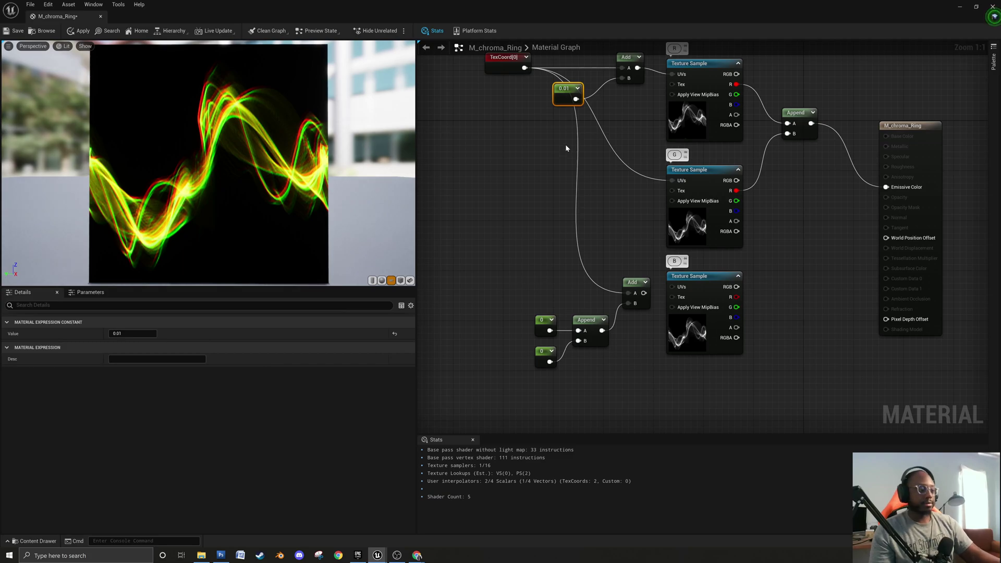
key(ctrl+v)
drag(508, 324, 585, 382)
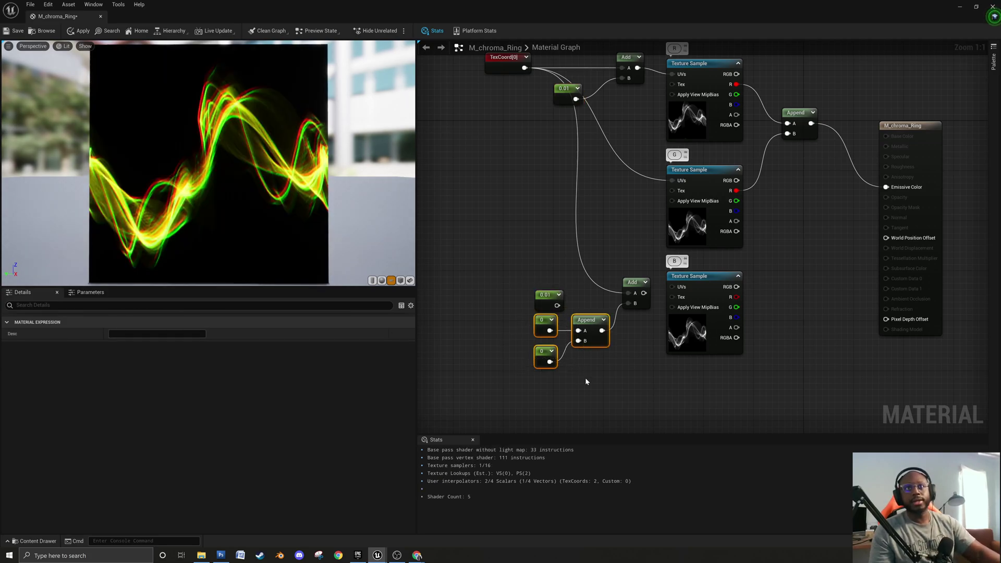
key(Delete)
Set the copied constant to -0.01, wire it into the lower Add's B input, and connect that Add to the B sample's UVs.
click(548, 301)
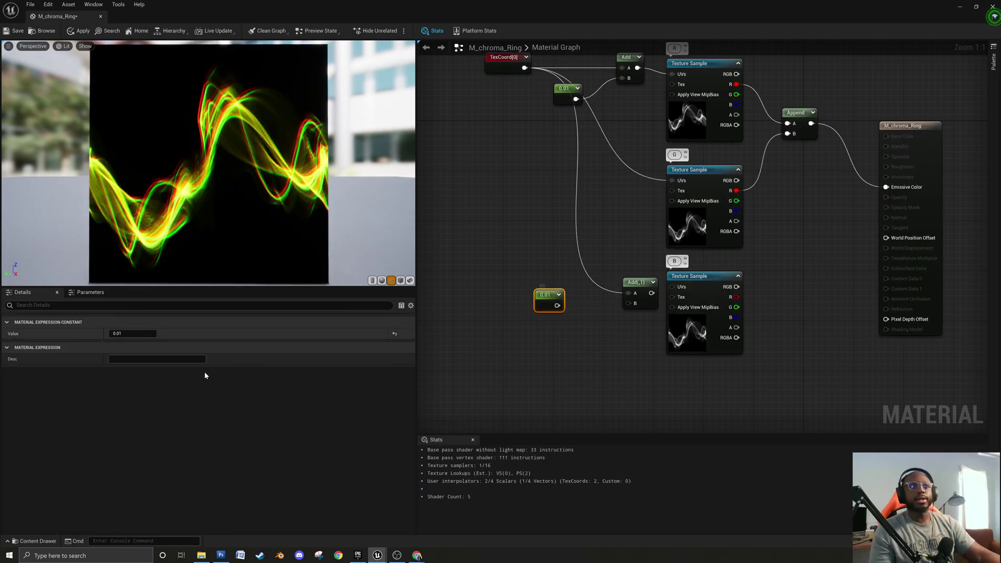
click(129, 337)
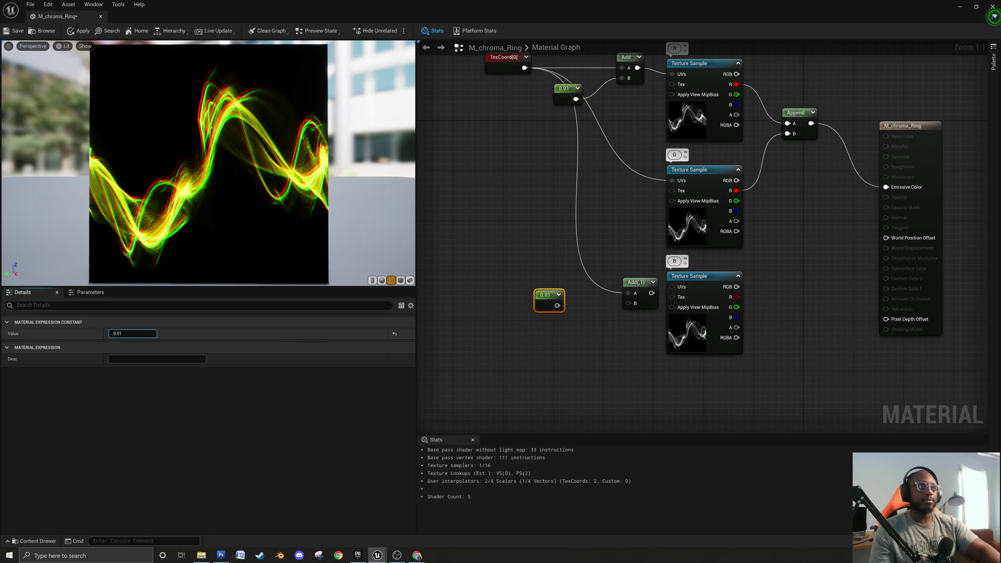
text(-)
click(551, 317)
drag(558, 306, 673, 287)
drag(543, 299, 586, 311)
Move the Append node level with the G sample's red output and shift the material result node farther away from it.
right_drag(675, 324, 612, 356)
drag(737, 152, 735, 210)
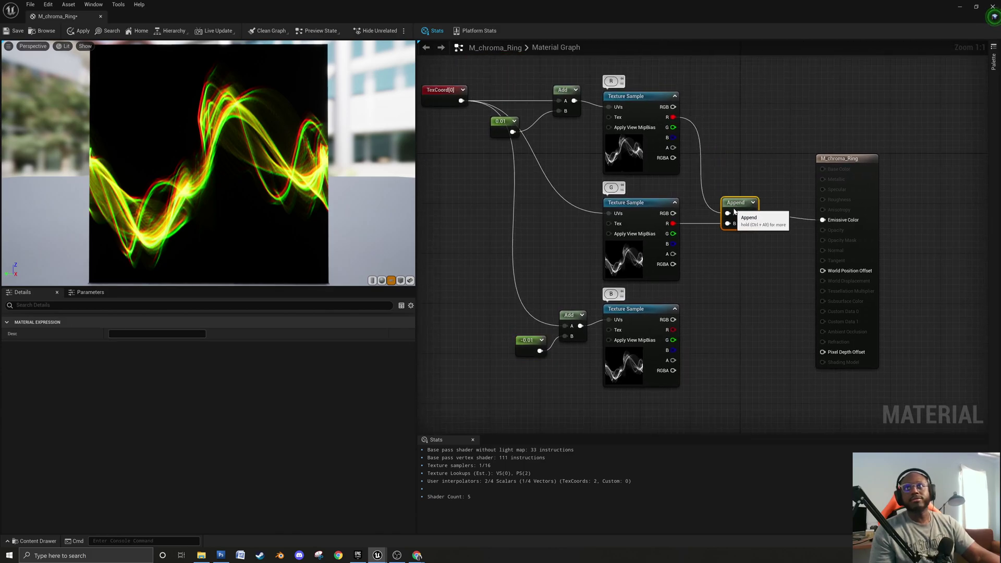
right_drag(766, 263, 701, 258)
drag(798, 231, 859, 225)
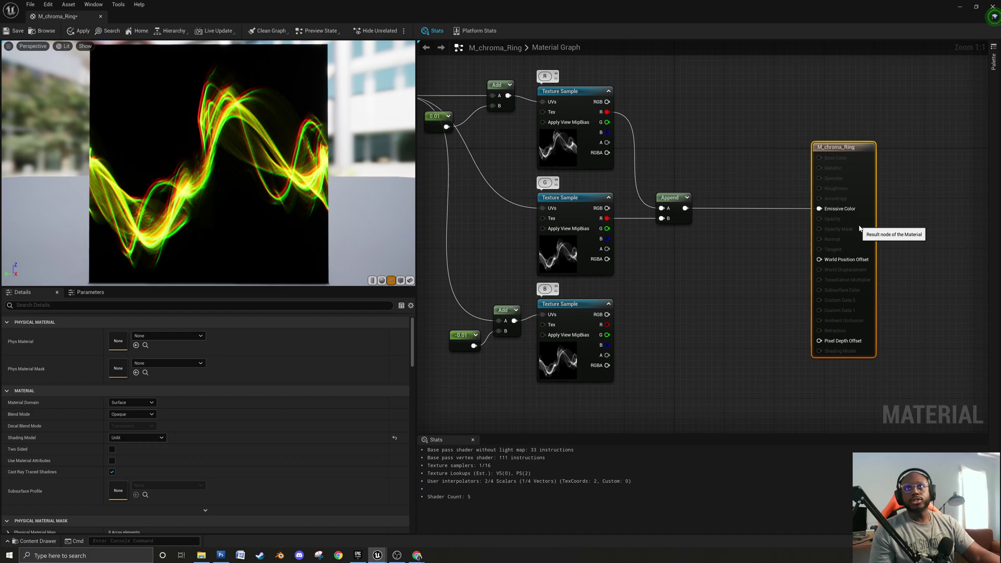
Add a Constant3Vector node between the Append and the material result node, and set it aside below the result node.
click(736, 283)
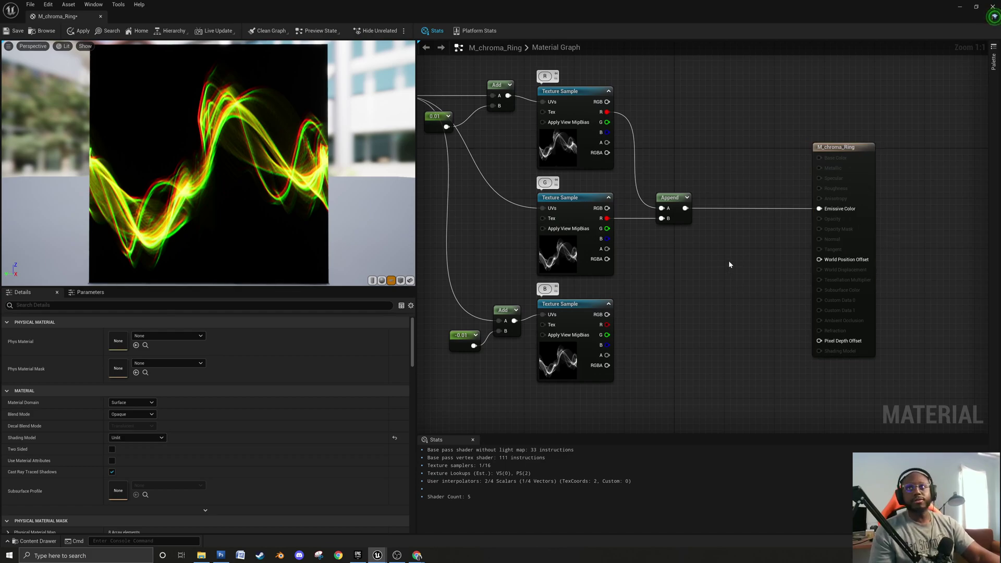
click(729, 264)
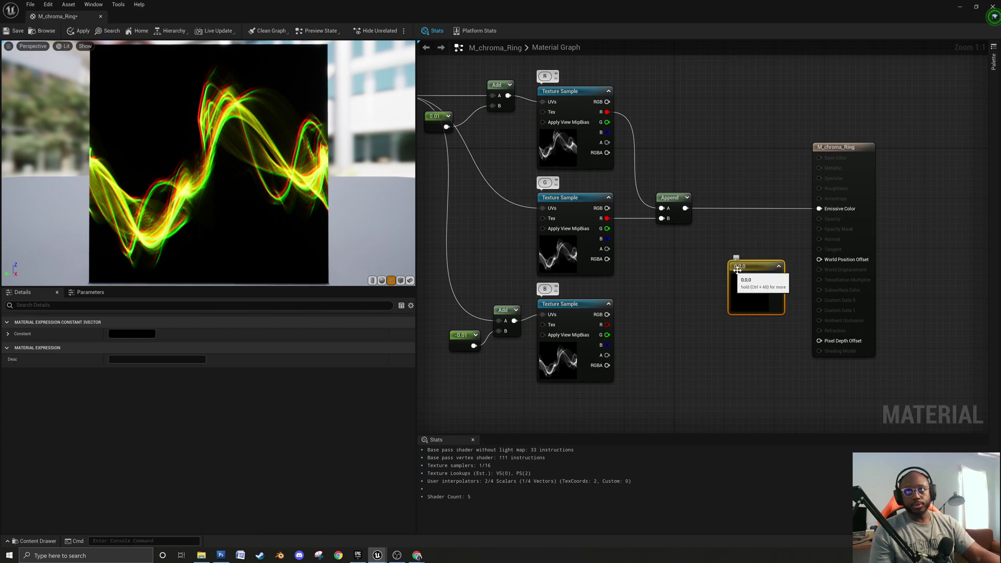
right_drag(679, 280, 776, 311)
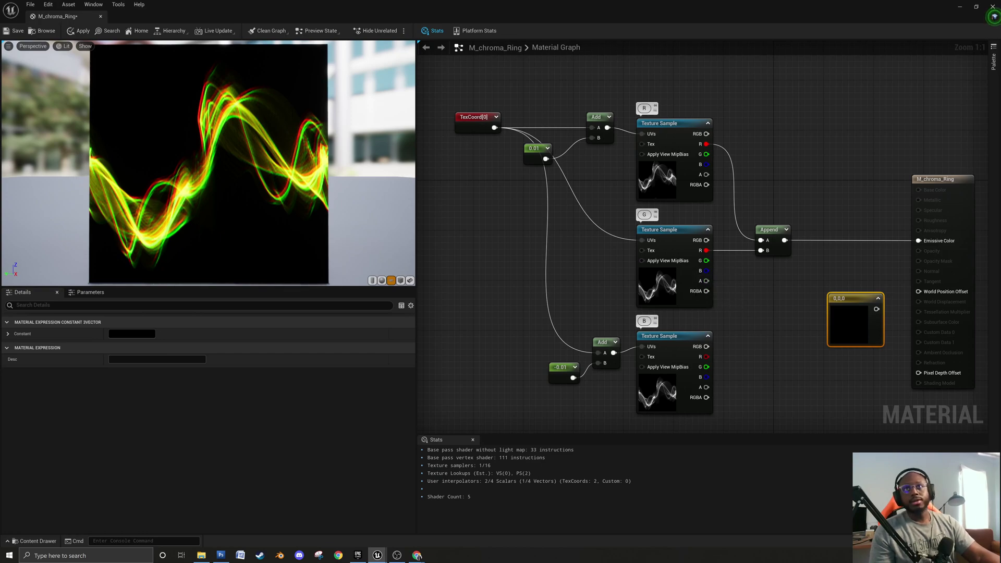
right_drag(753, 328, 684, 305)
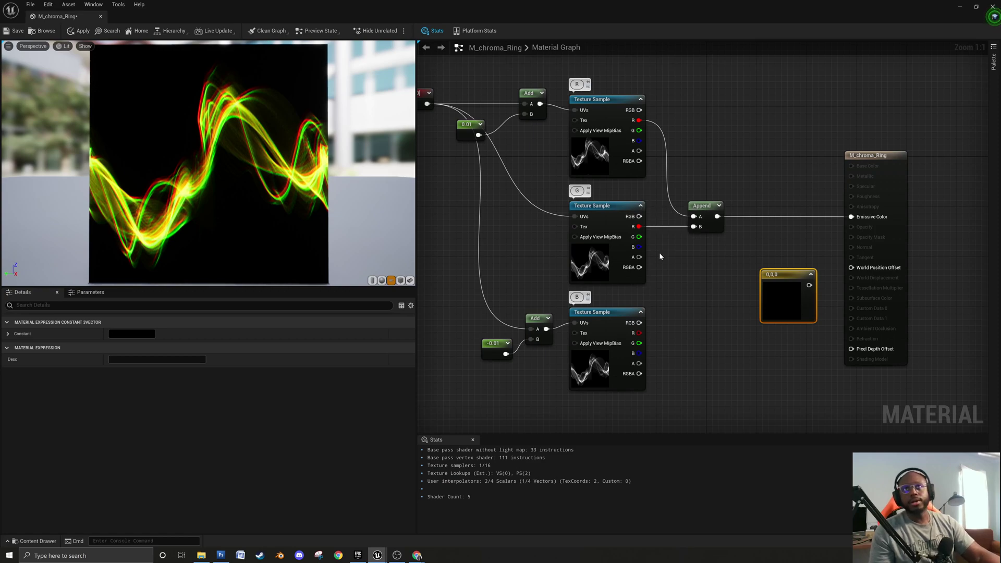
click(734, 273)
click(787, 295)
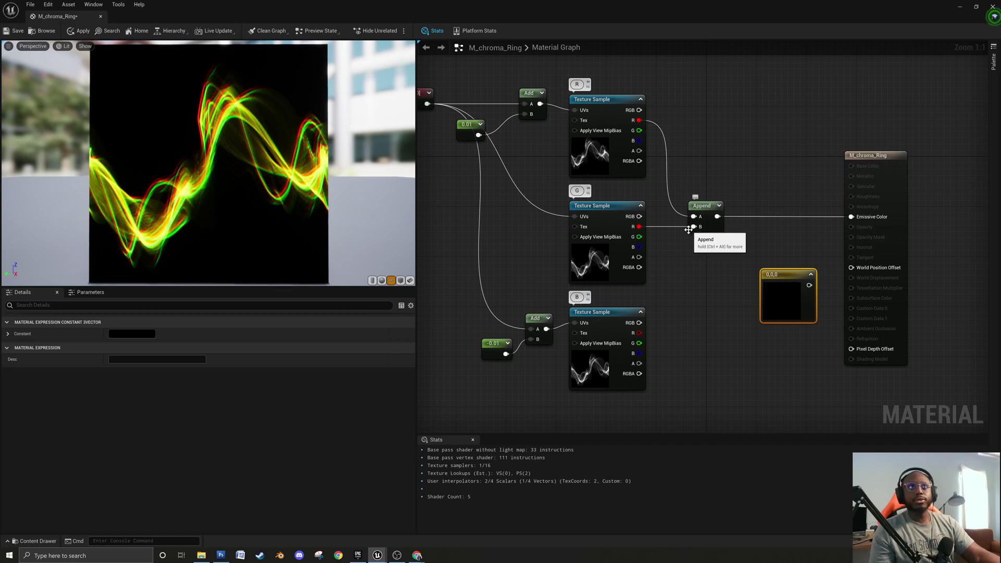
click(719, 276)
drag(782, 274, 821, 375)
Duplicate the Append node, feed it the first Append and the B sample's red channel, and connect it to Emissive Color.
click(669, 193)
click(704, 208)
key(ctrl+w)
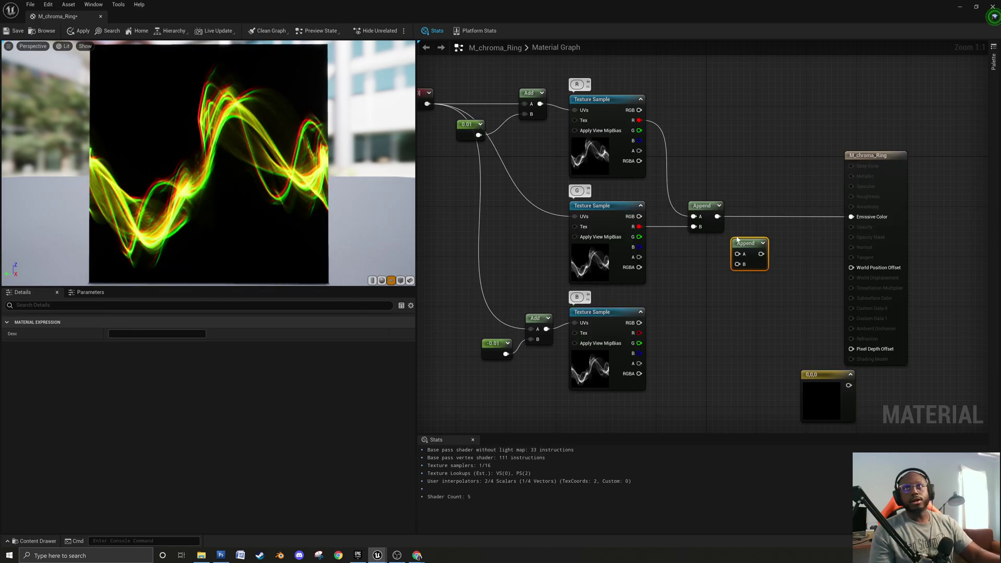
drag(717, 216, 737, 255)
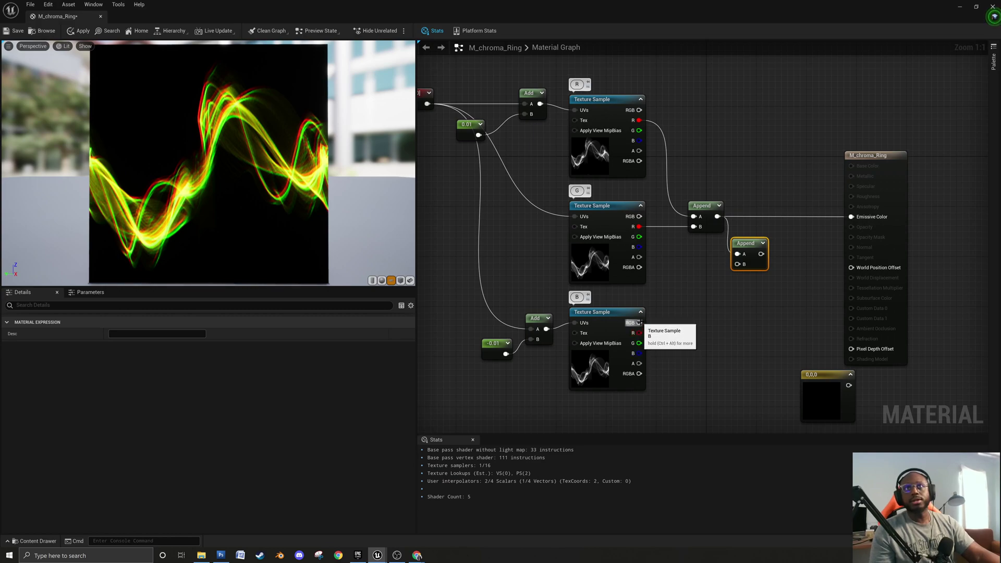
drag(639, 332, 852, 217)
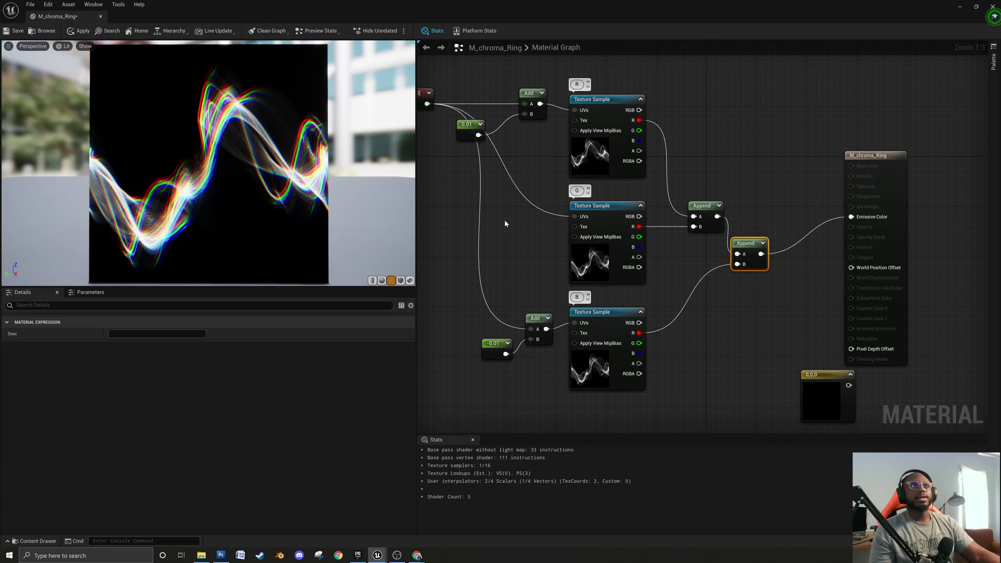
Tidy the graph by aligning the texture samples with the Add nodes and placing TexCoord level with the G sample's UVs.
right_drag(499, 224, 537, 216)
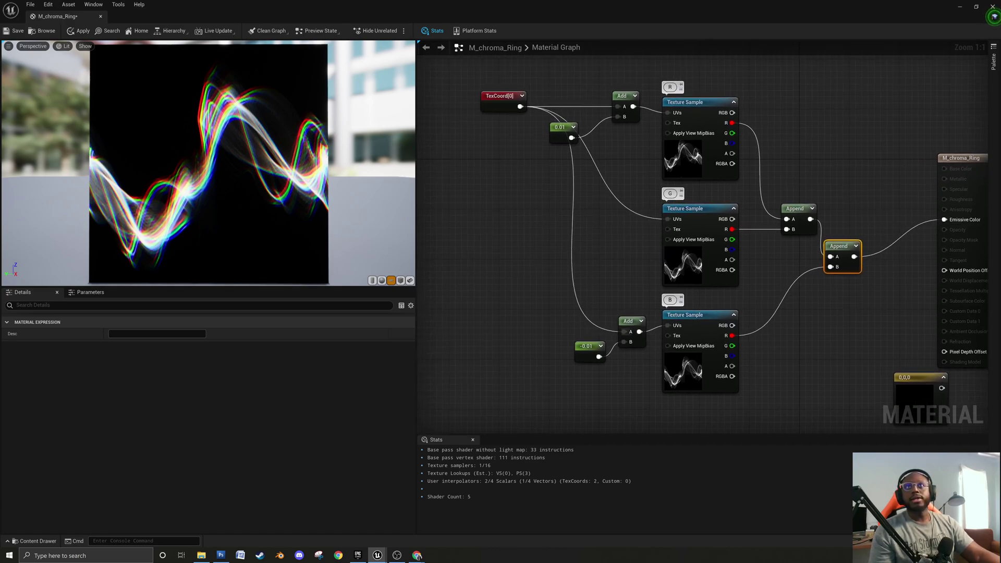
right_drag(642, 157, 621, 188)
right_drag(657, 87, 616, 66)
drag(592, 67, 776, 411)
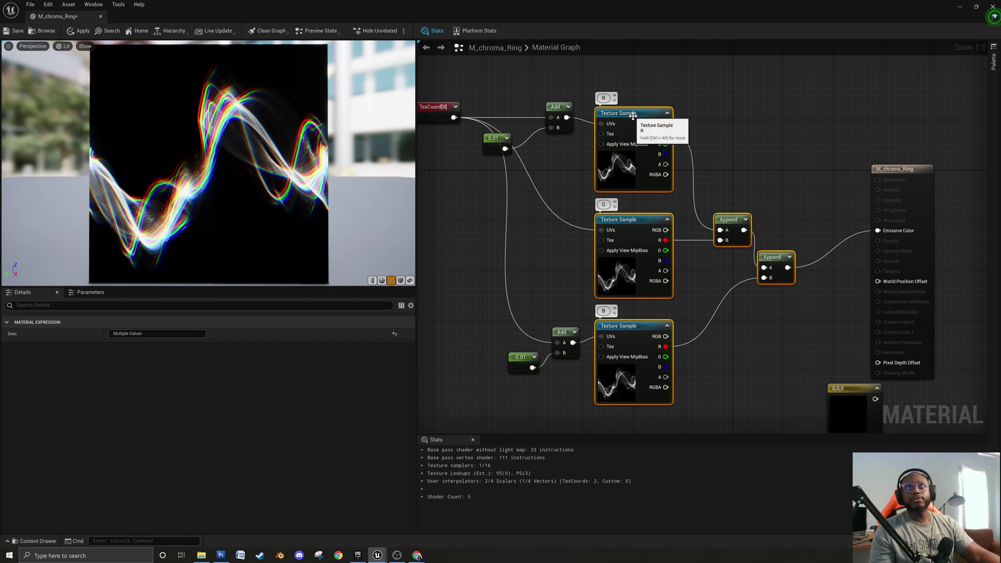
drag(633, 116, 630, 109)
right_drag(548, 263, 582, 259)
drag(540, 317, 592, 323)
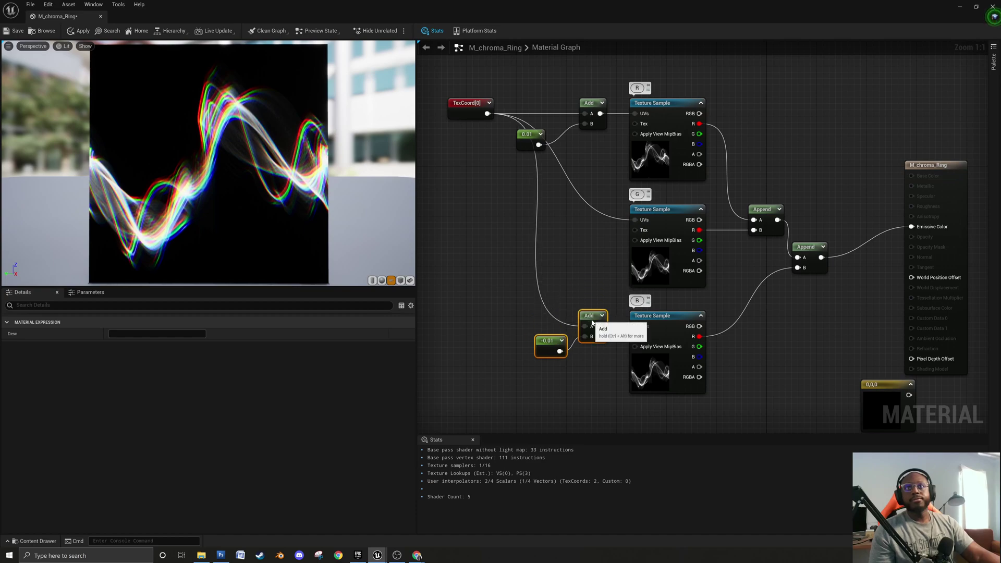
drag(466, 114, 491, 220)
click(811, 346)
right_drag(878, 293, 808, 289)
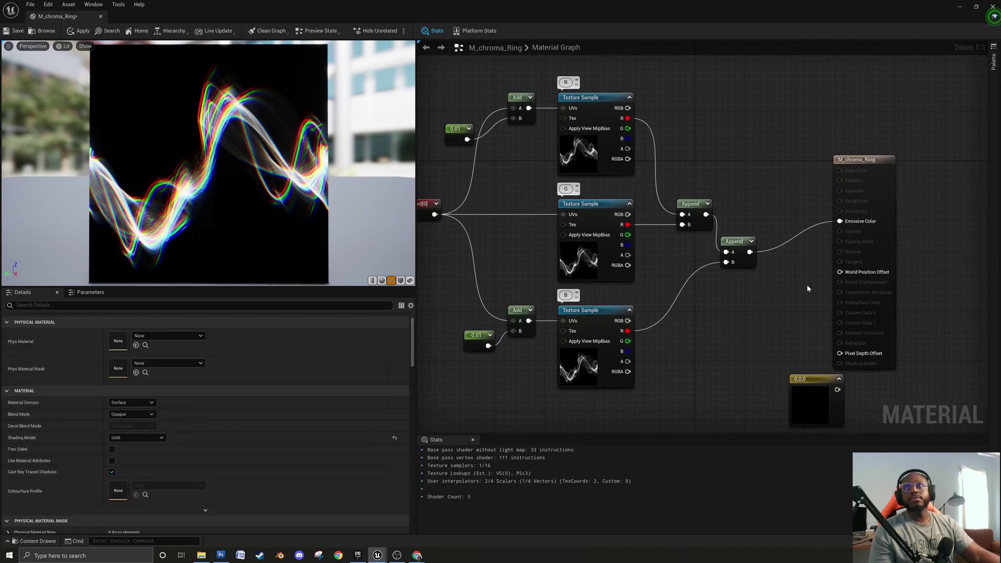
Delete the unused 0,0,0 Constant3Vector node below the material result node.
right_drag(877, 251, 859, 211)
click(790, 381)
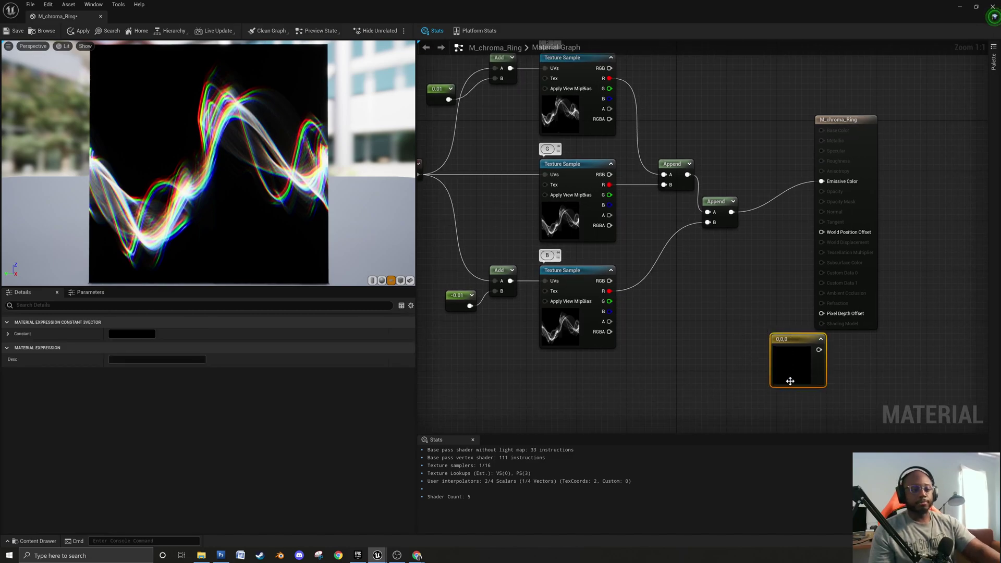
key(Delete)
Move the material result node so Emissive Color lines up with the second Append, and save the material.
drag(862, 203, 813, 234)
click(732, 272)
right_drag(668, 299, 774, 338)
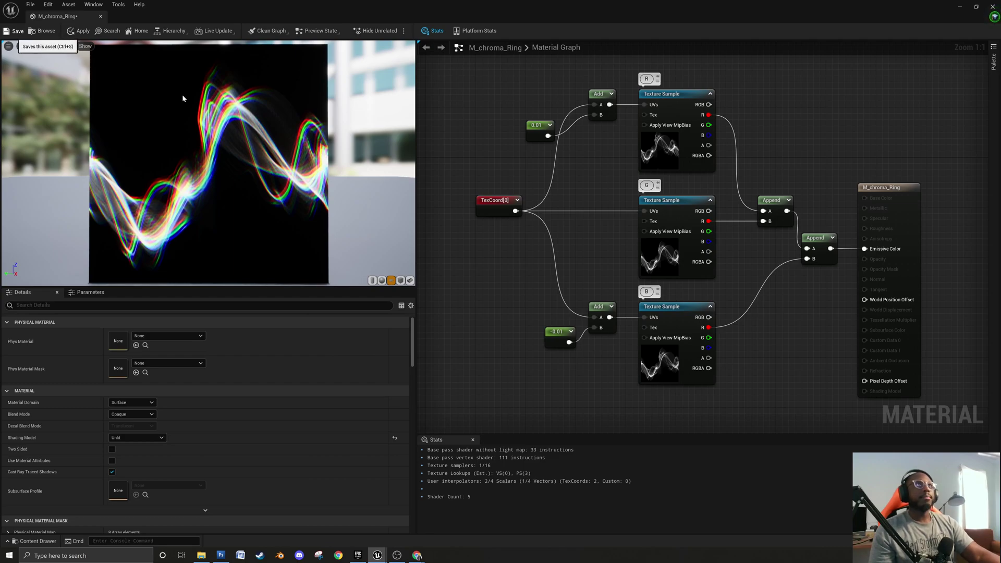
key(ctrl+s)
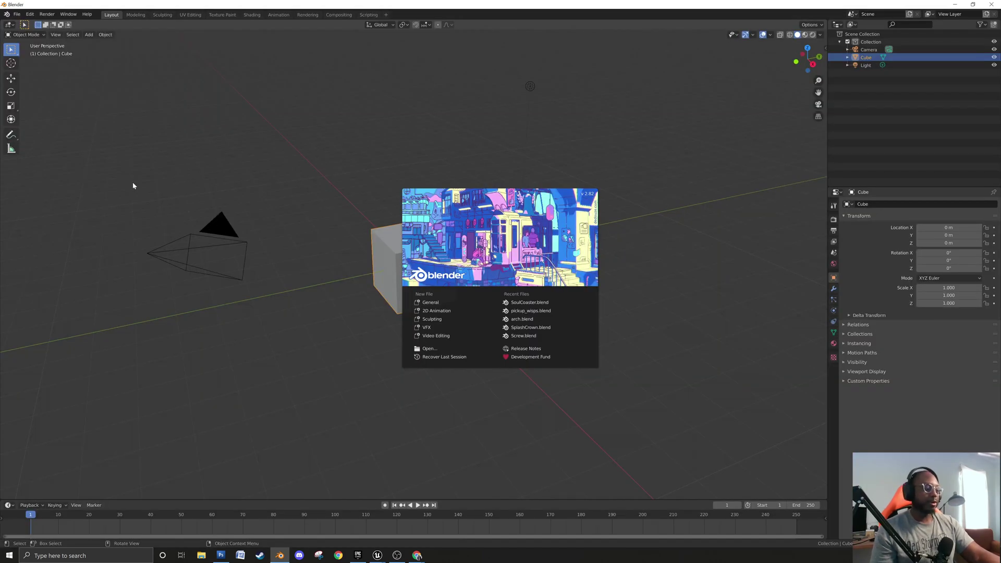
Switch to Blender, dismiss the splash screen, and delete the default camera, cube and light.
click(279, 245)
drag(133, 51, 567, 349)
key(Delete)
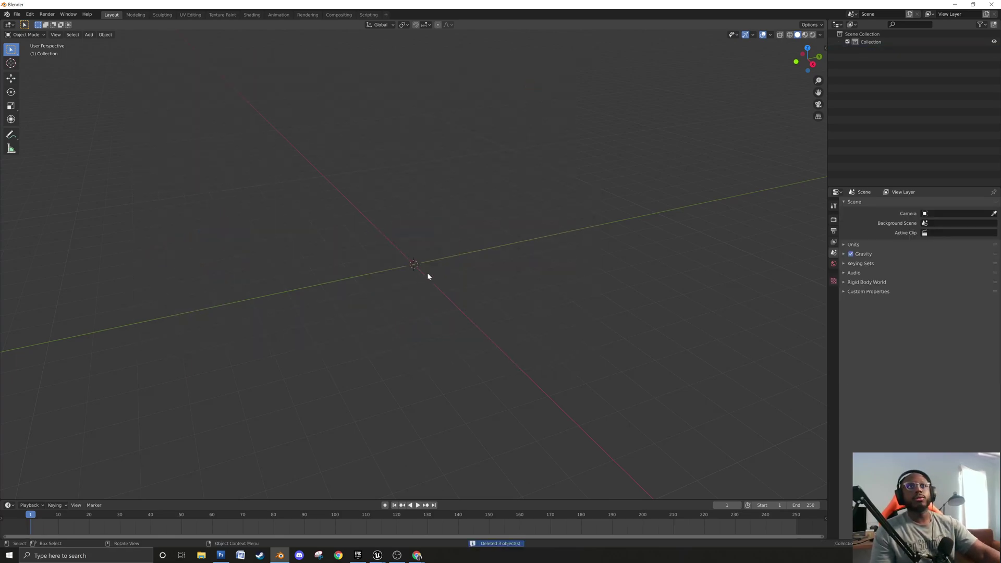
click(89, 34)
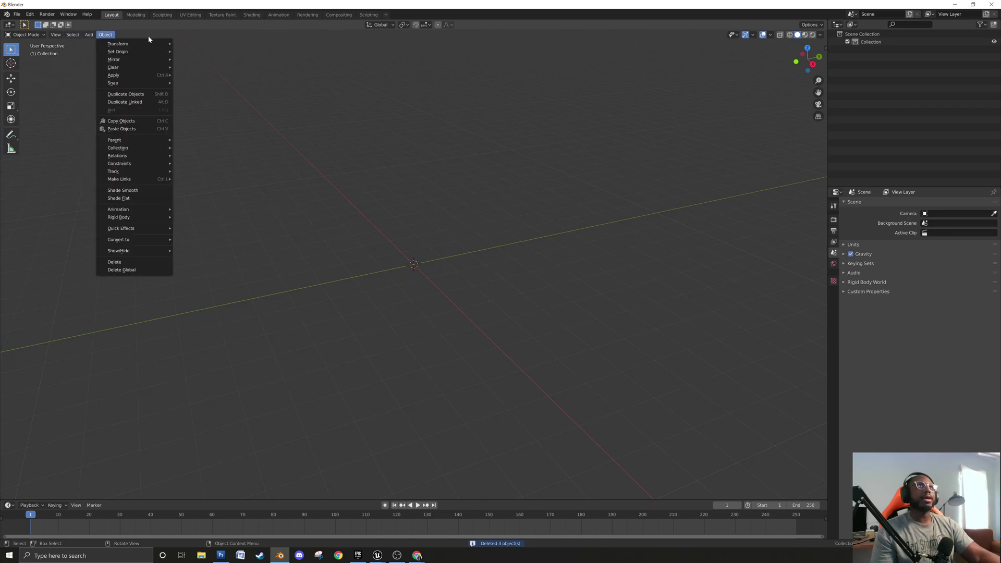
click(88, 34)
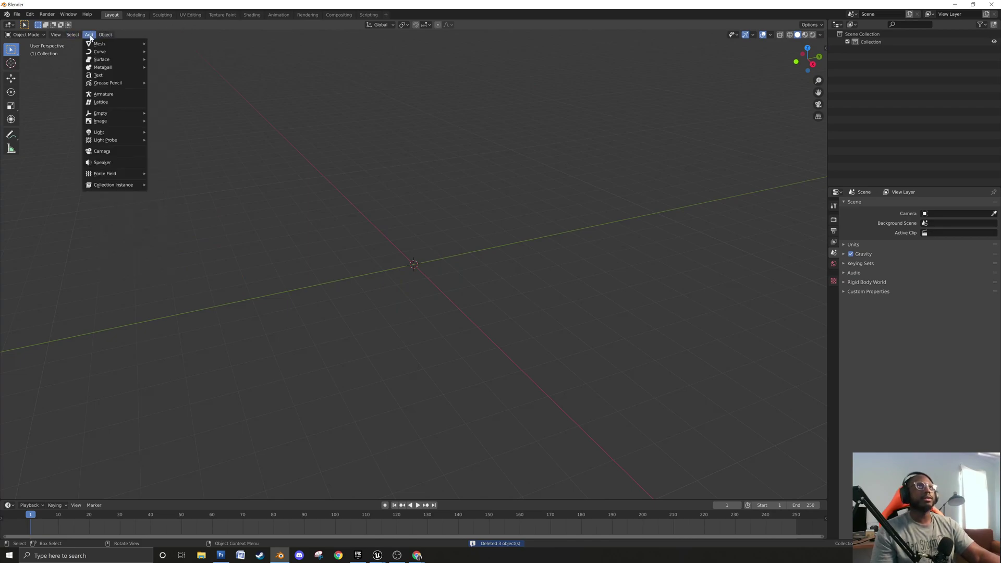
mouse_move(89, 34)
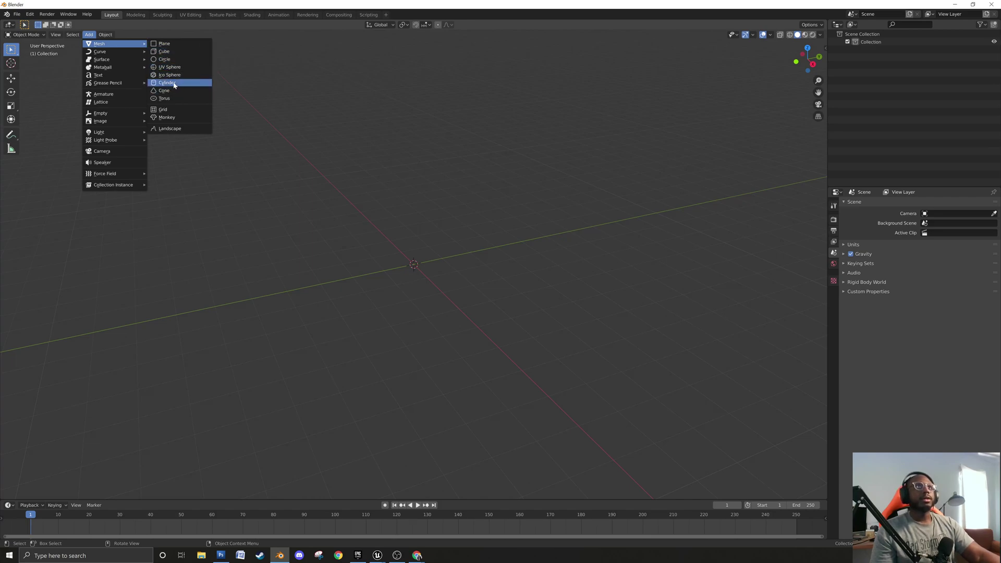
click(17, 14)
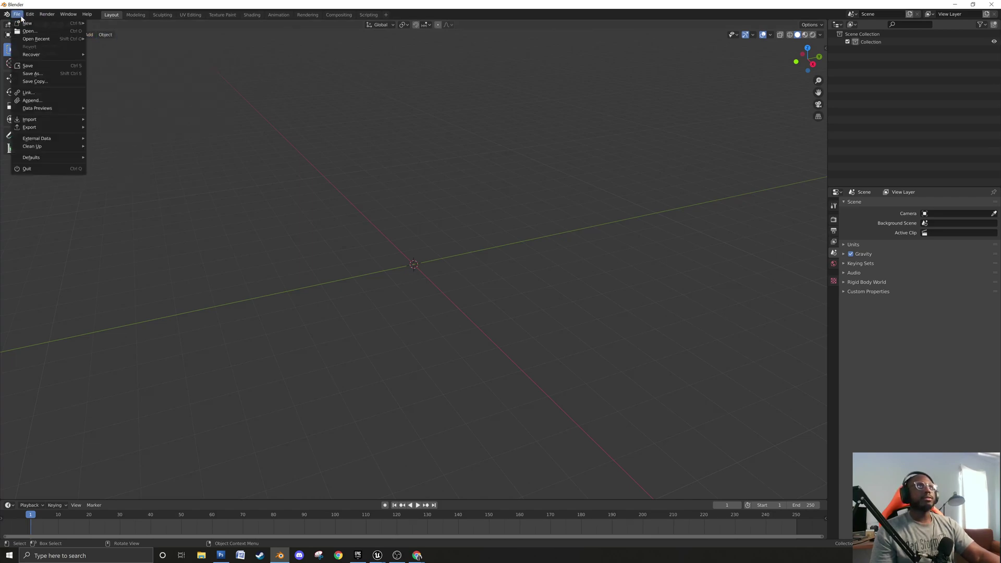
drag(172, 74, 600, 377)
drag(201, 86, 624, 397)
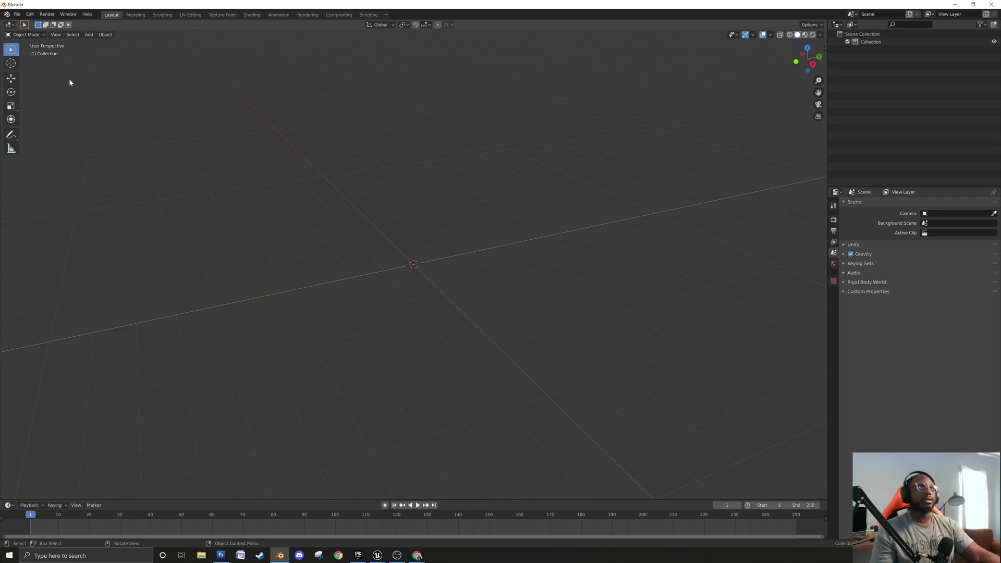
Start saving the Blender file under a new name and browse to the chromatic project folder in Unreal Projects\Twitch.
click(16, 14)
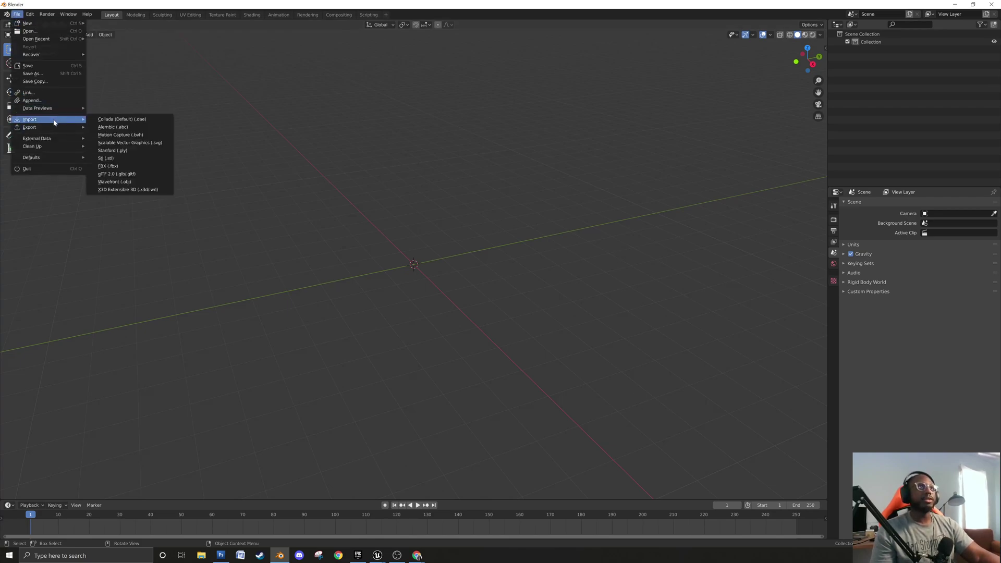
click(52, 75)
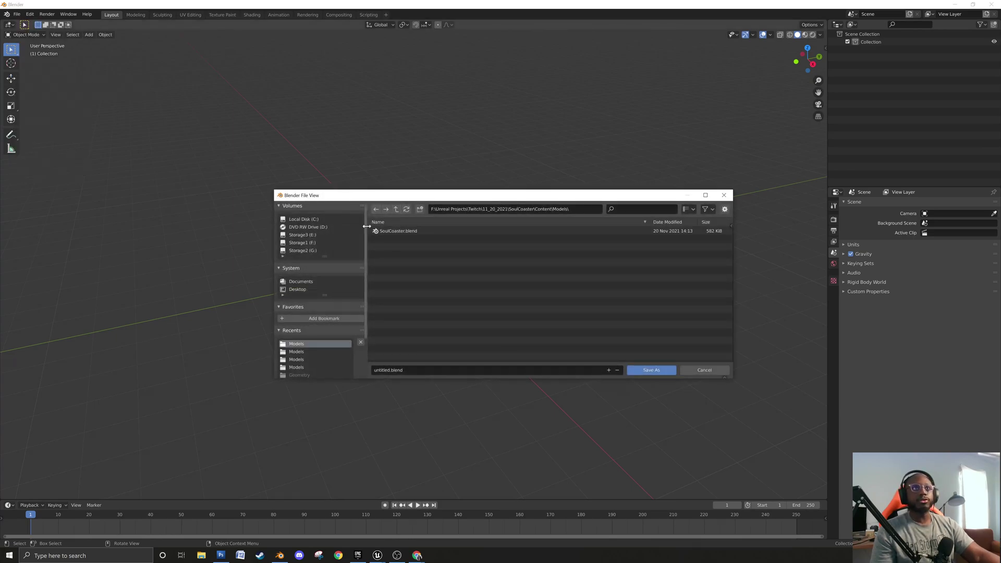
click(397, 210)
click(397, 209)
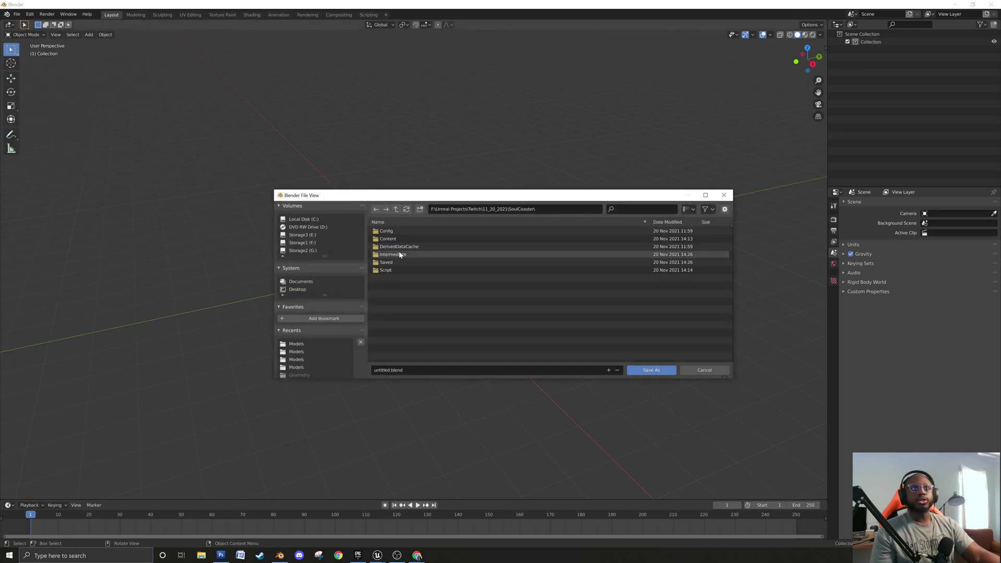
click(397, 211)
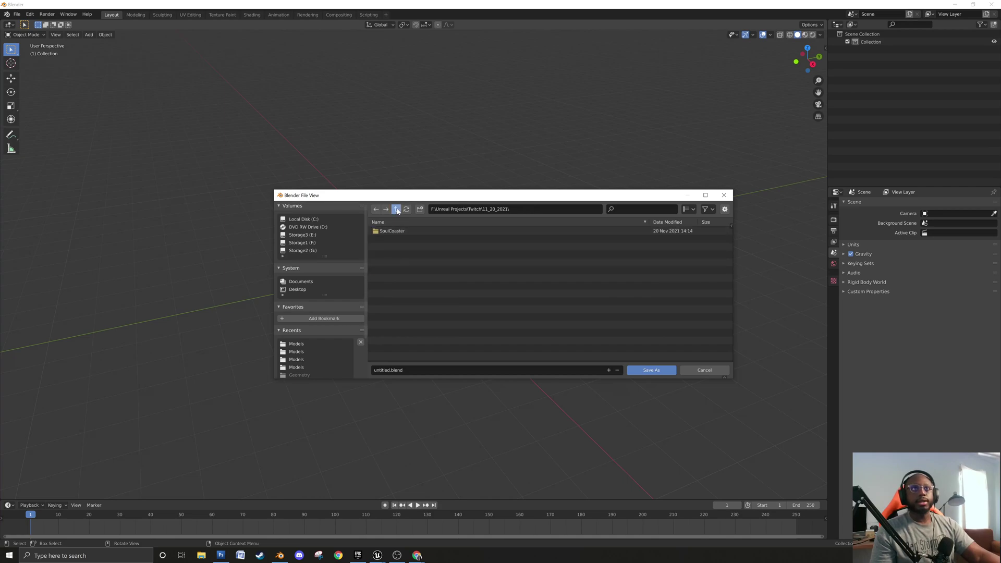
click(396, 209)
double_click(400, 287)
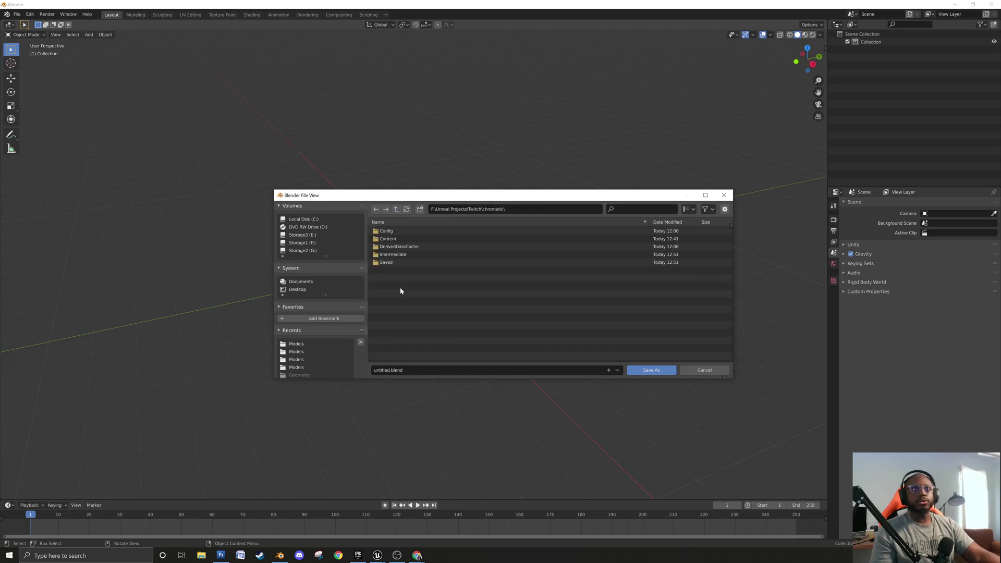
Create a new folder named Models inside the project's Content folder.
double_click(398, 239)
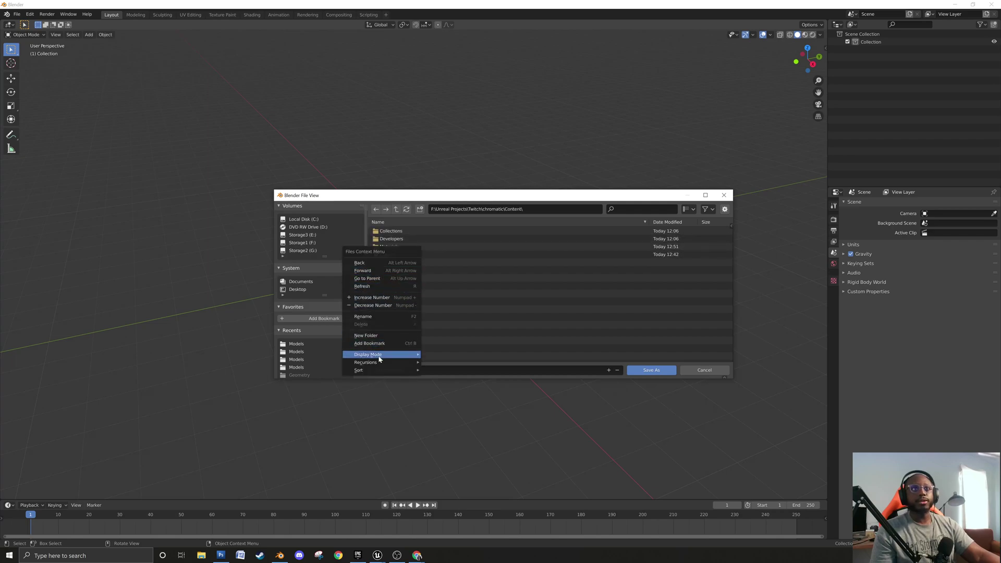
click(380, 336)
text(Models)
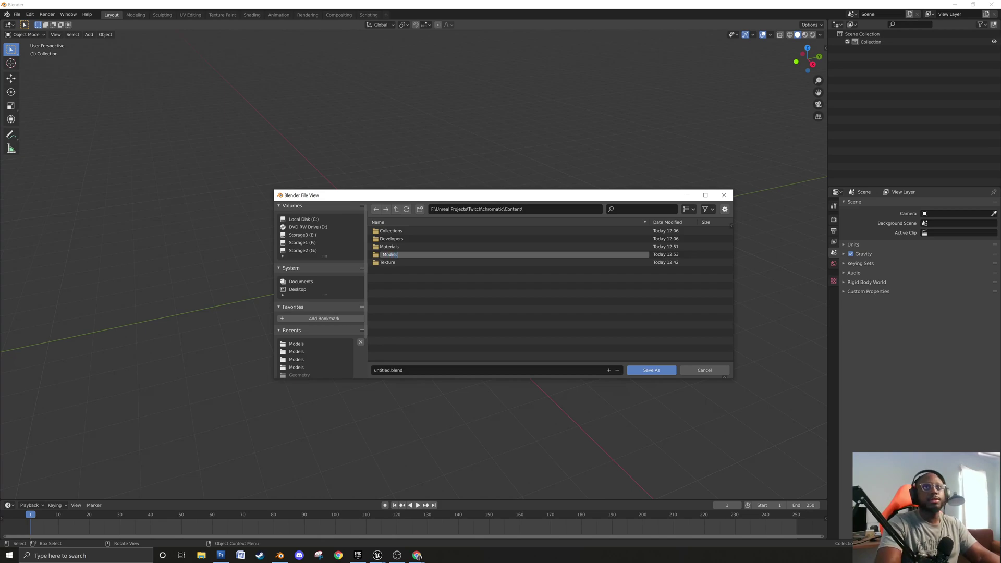
key(Return)
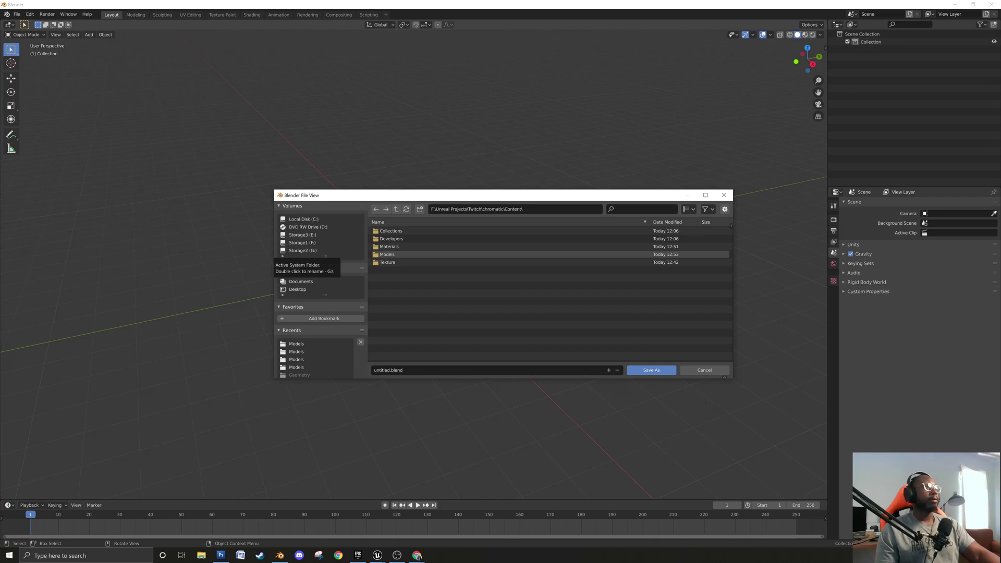
Save the Blender file as CylinderRing in the Models folder.
click(396, 255)
click(415, 373)
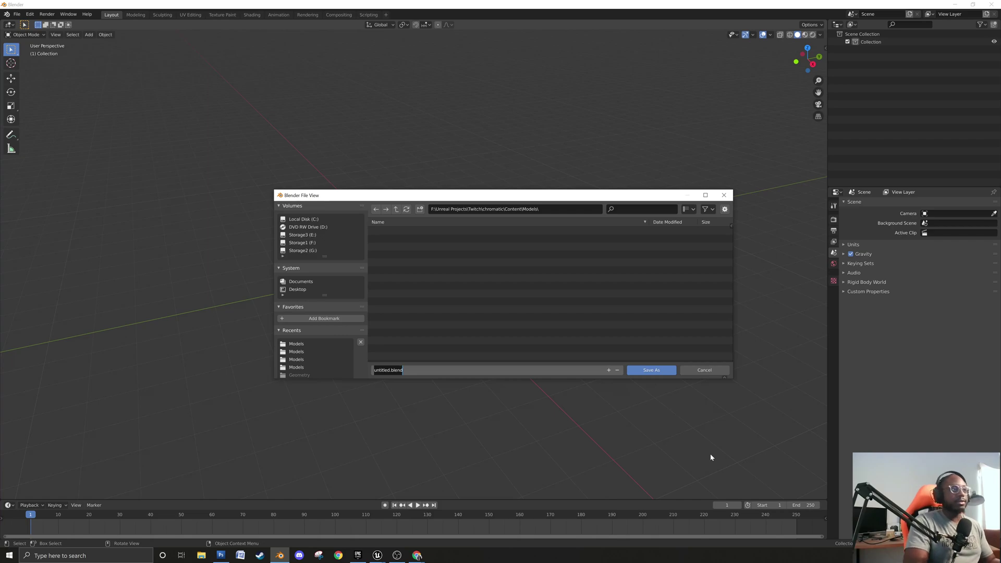
text(Ring)
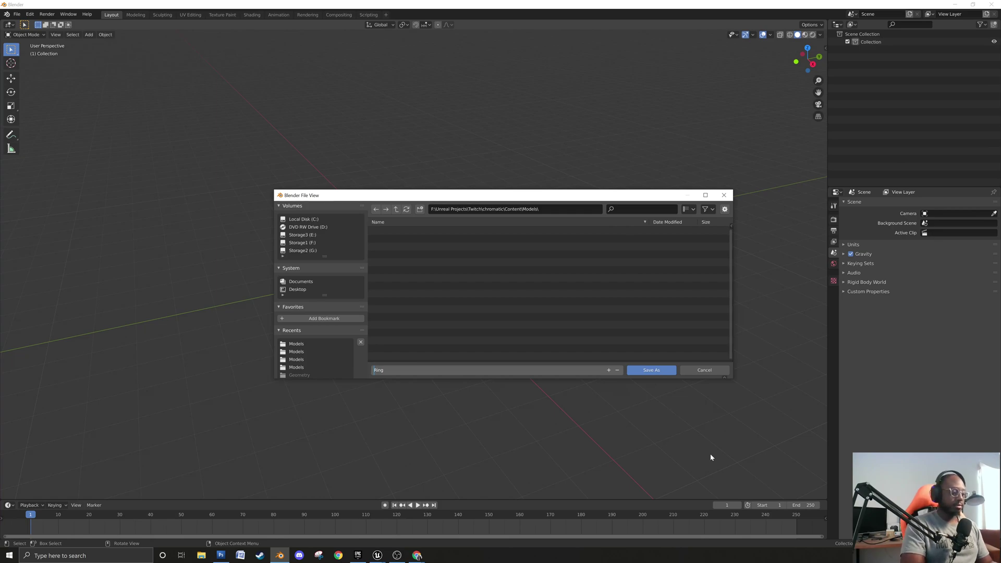
text(Cylinder)
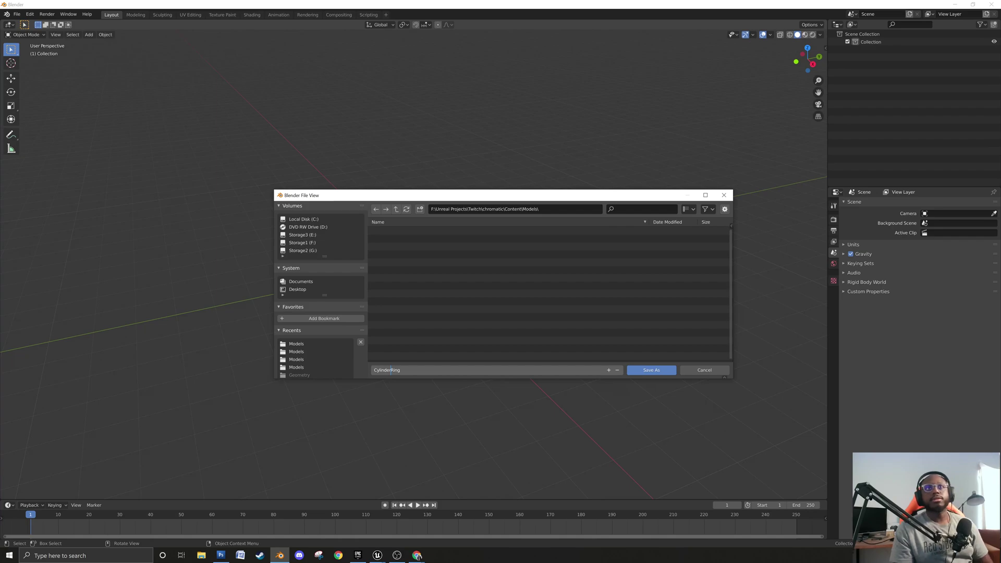
click(650, 371)
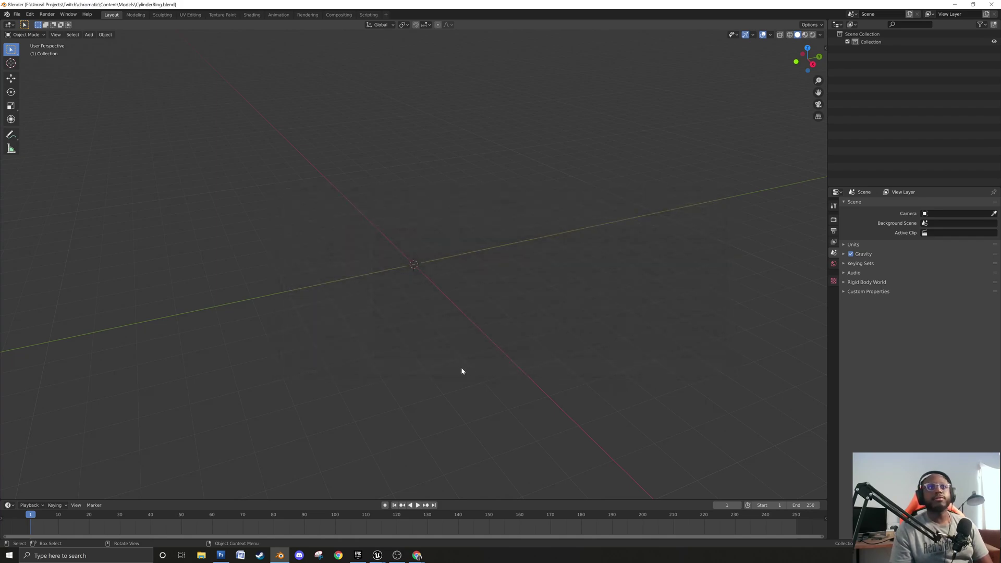
Add a cylinder mesh at the world origin of the empty scene.
click(88, 35)
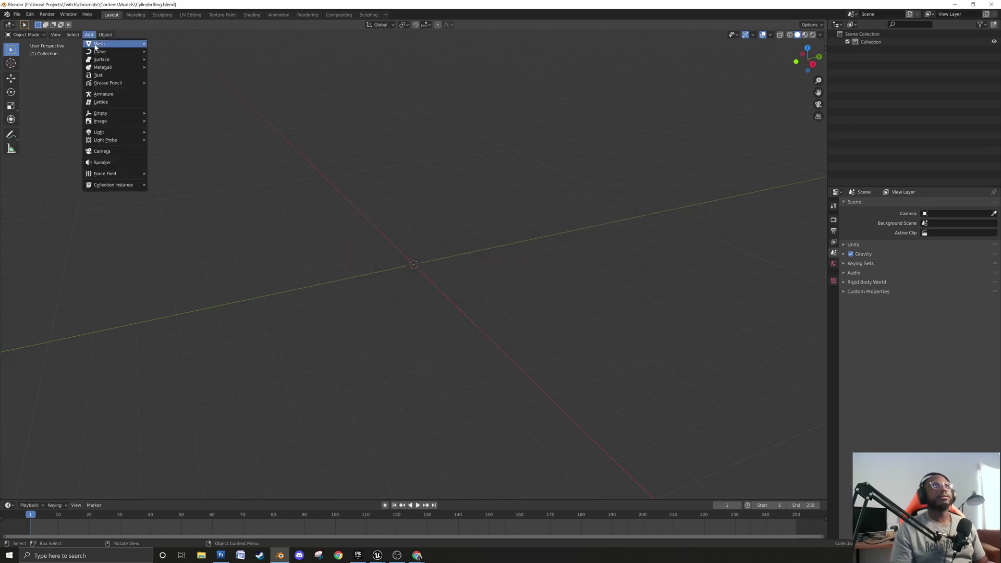
mouse_move(130, 45)
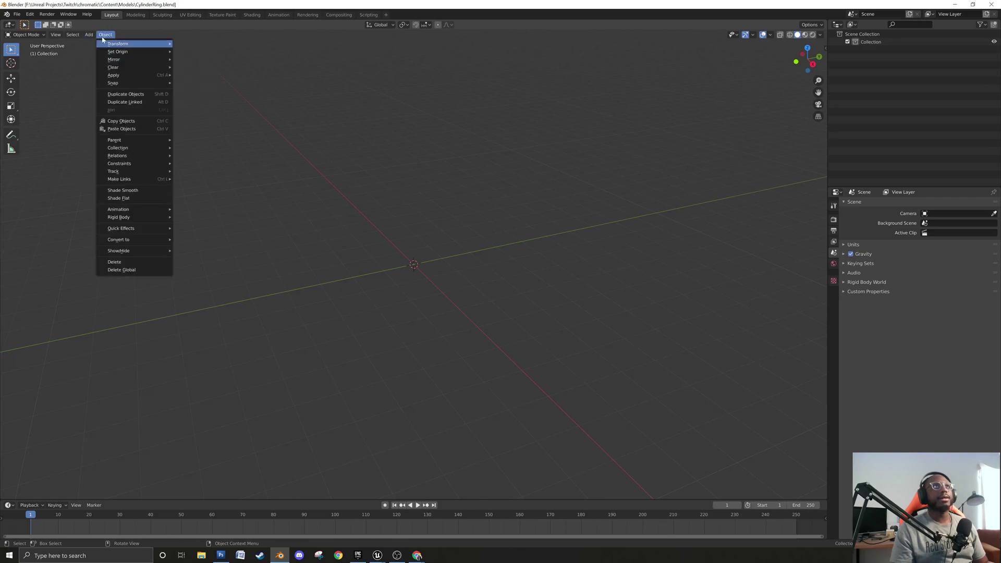
click(90, 37)
click(89, 36)
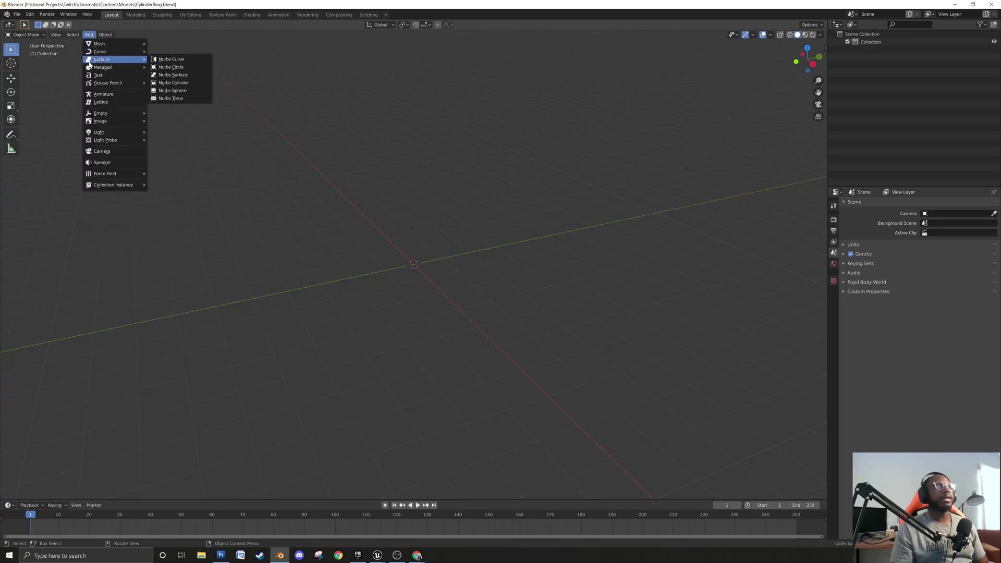
click(89, 35)
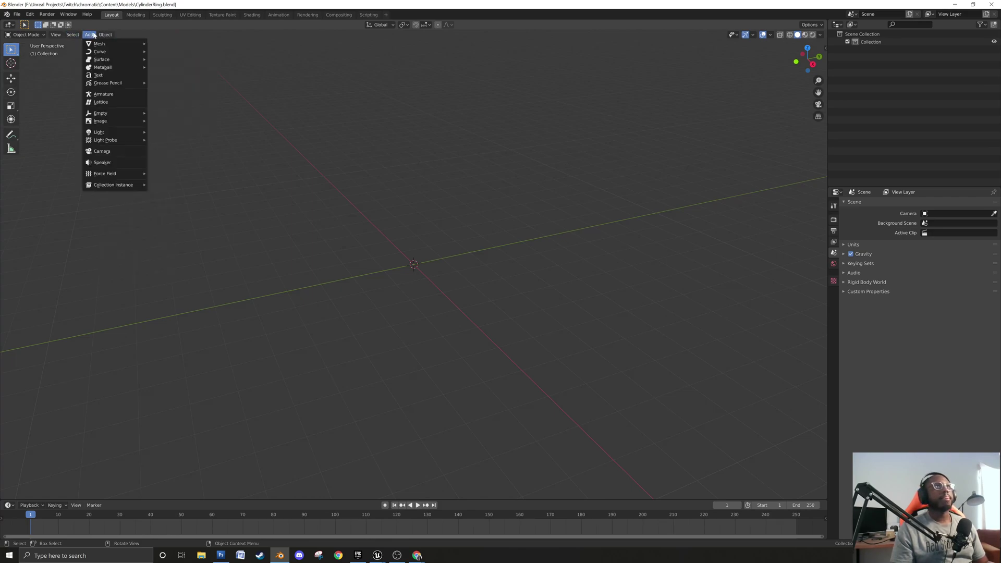
mouse_move(101, 47)
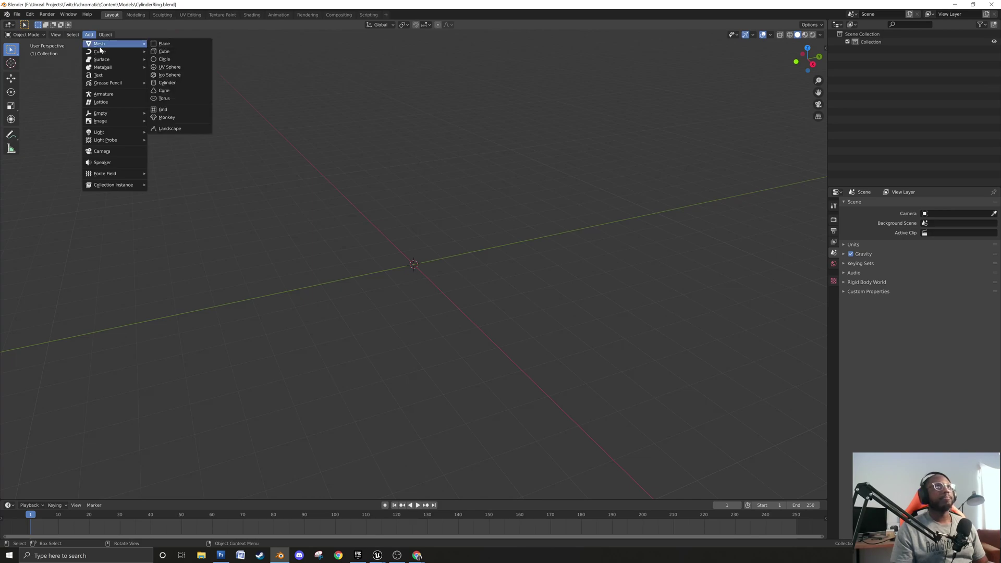
click(178, 83)
middle_drag(413, 315, 423, 347)
scroll(417, 358, up, 3)
click(430, 235)
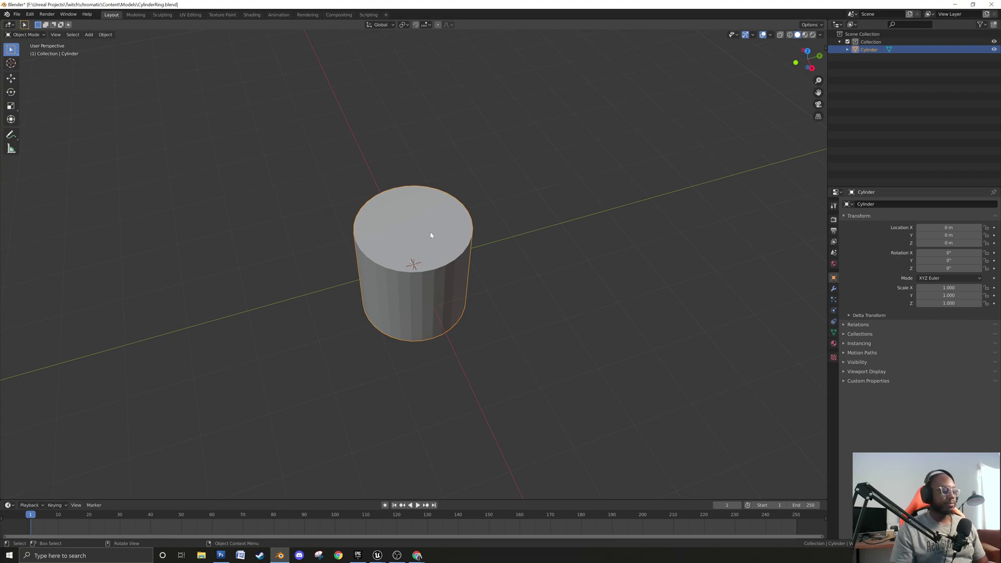
middle_drag(427, 351, 429, 340)
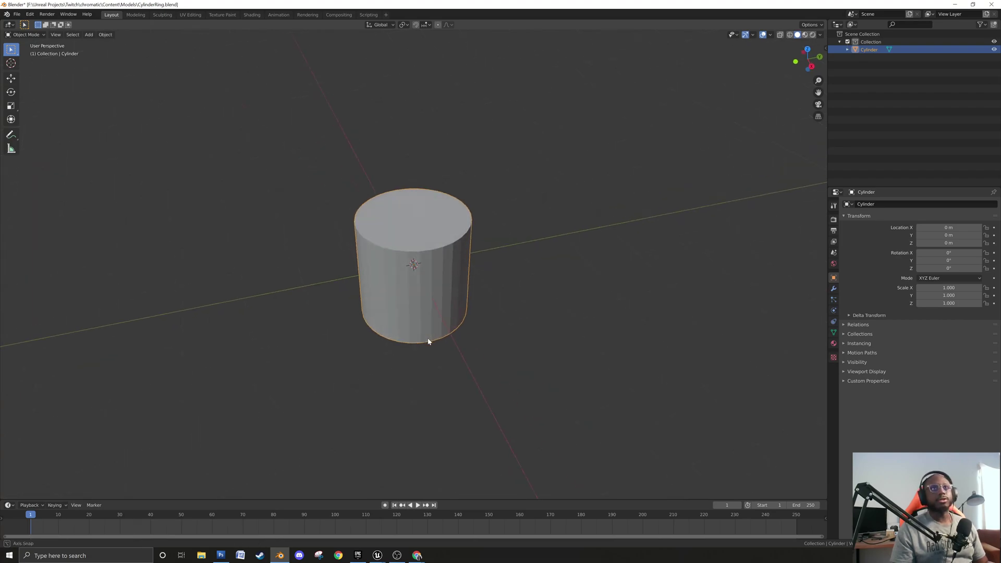
In Edit Mode with face selection, delete the cylinder's top and bottom cap faces to leave an open tube.
key(Tab)
middle_drag(464, 275, 508, 272)
click(67, 35)
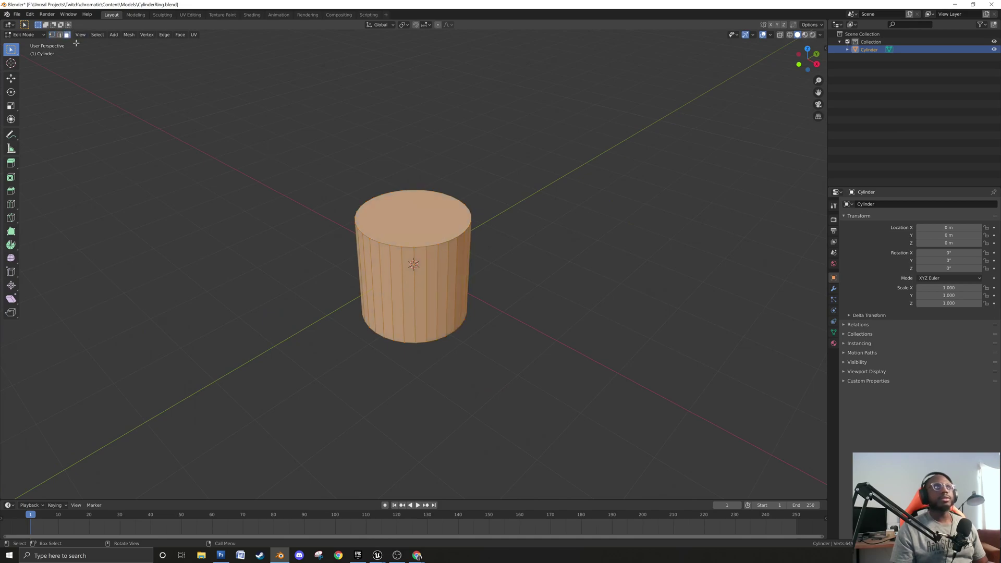
click(426, 226)
middle_drag(328, 246, 284, 250)
key(x)
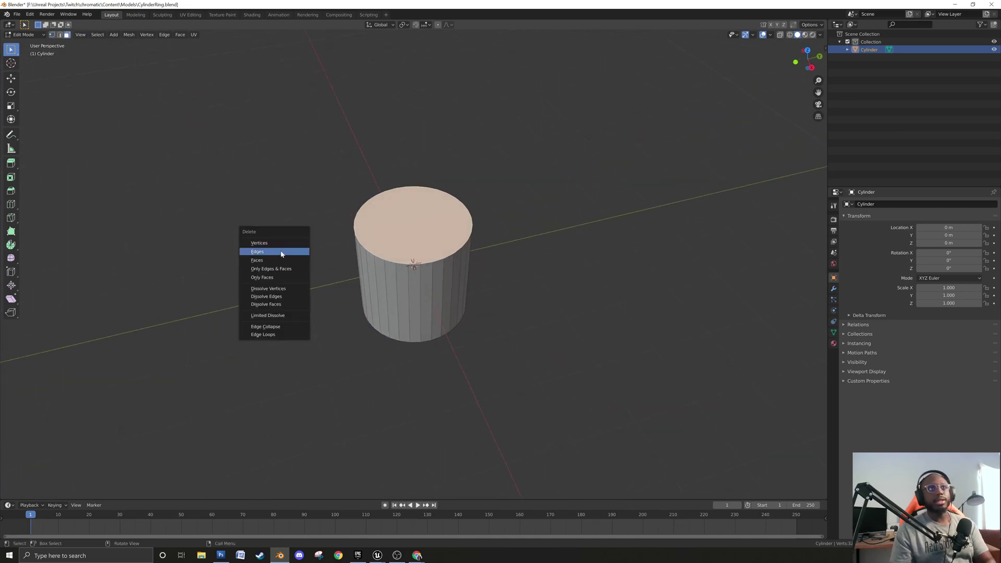
click(272, 260)
middle_drag(380, 238, 393, 272)
click(393, 272)
key(x)
click(446, 286)
middle_drag(410, 341, 409, 329)
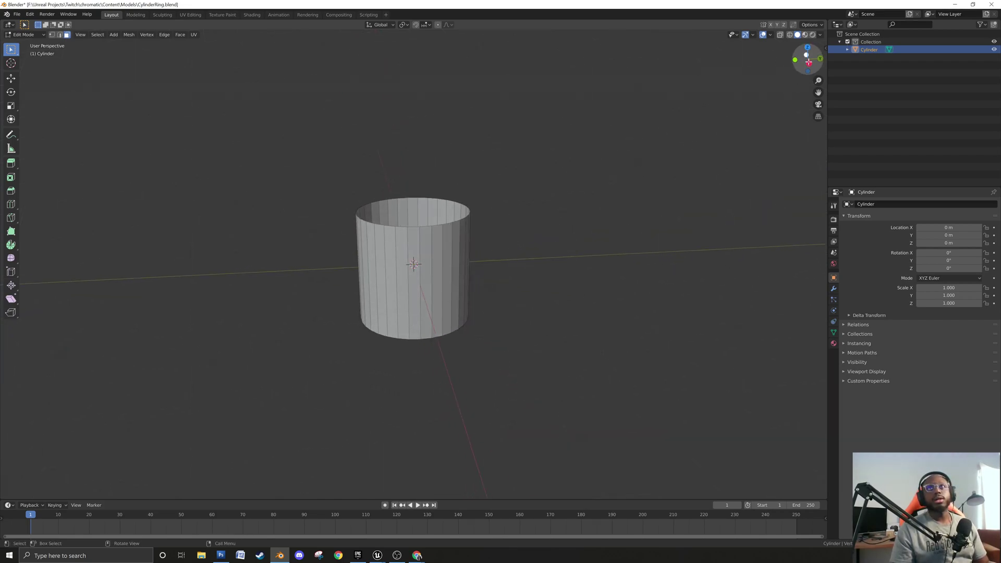
Switch to vertex selection, enable X-ray and show the open cylinder in the Right Orthographic view.
click(51, 34)
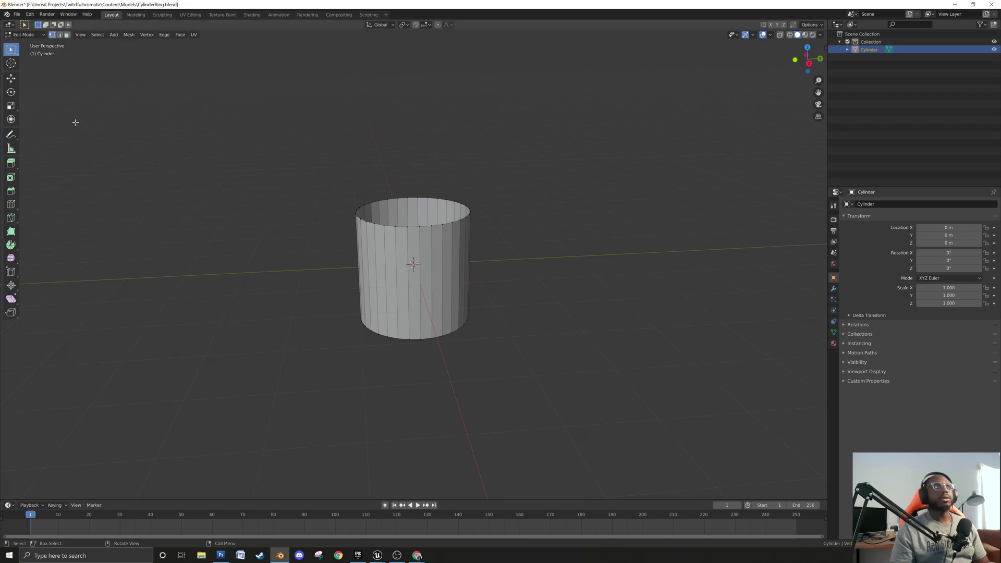
middle_drag(277, 174, 311, 184)
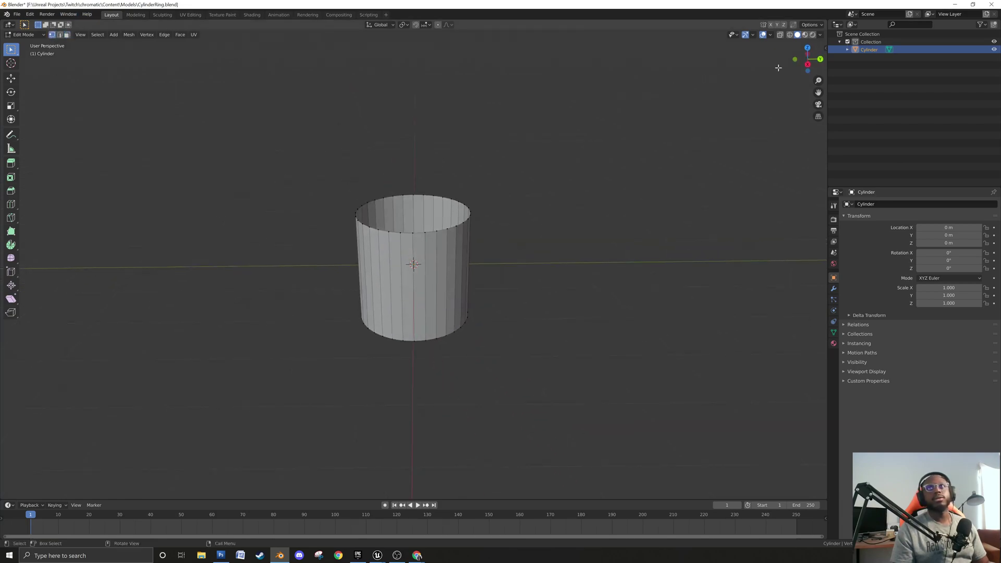
click(779, 35)
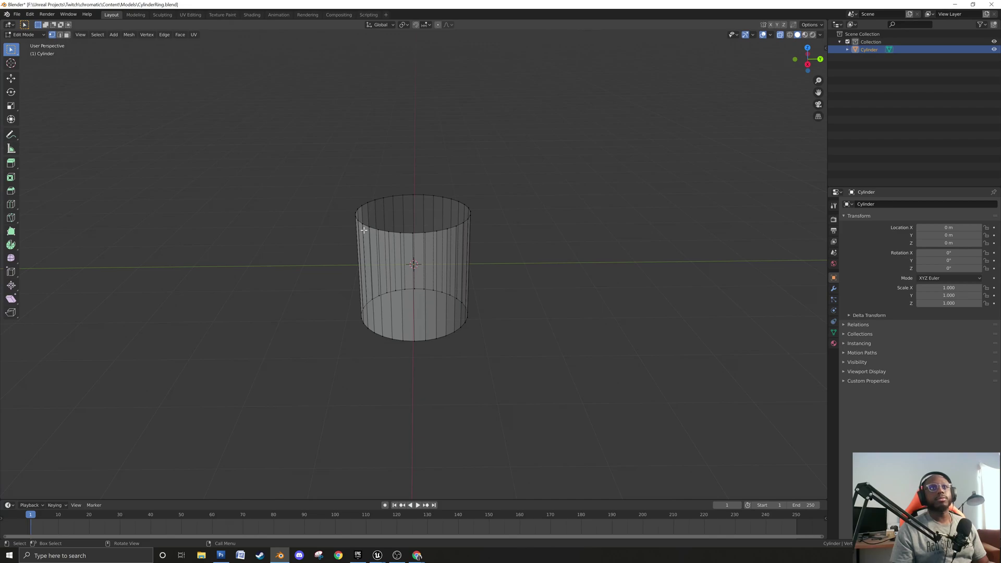
middle_drag(500, 270, 505, 248)
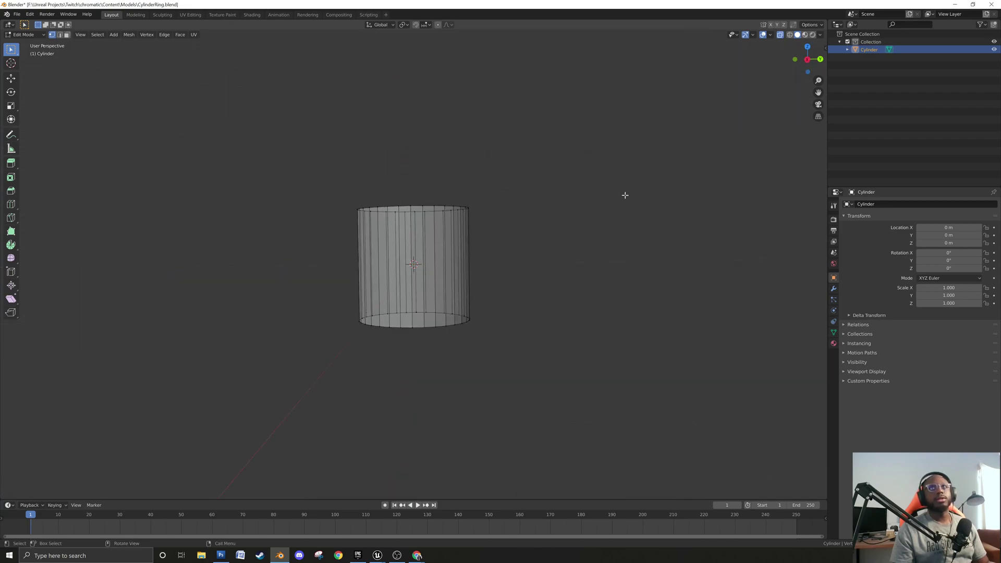
click(808, 58)
drag(267, 146, 555, 384)
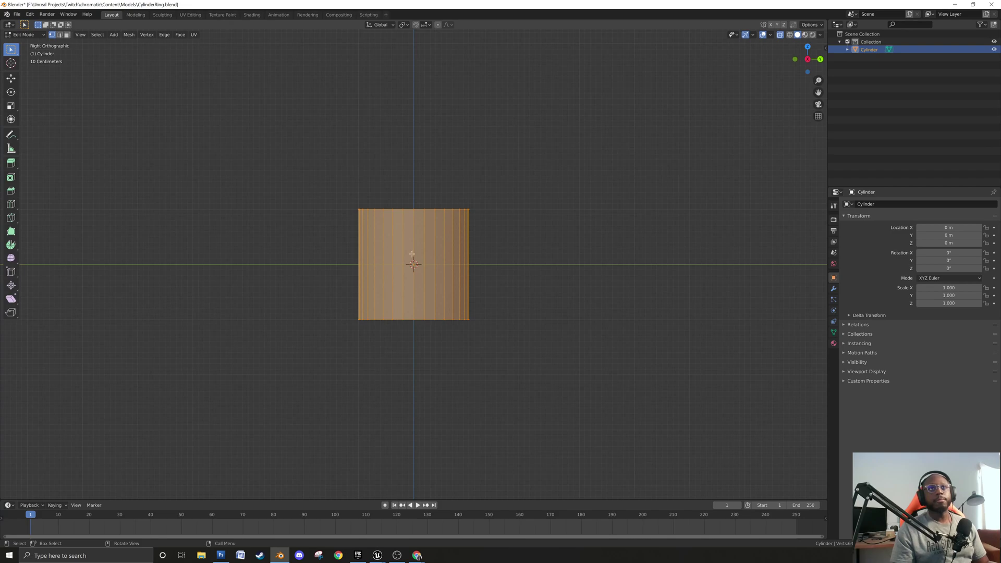
middle_drag(495, 263, 508, 280)
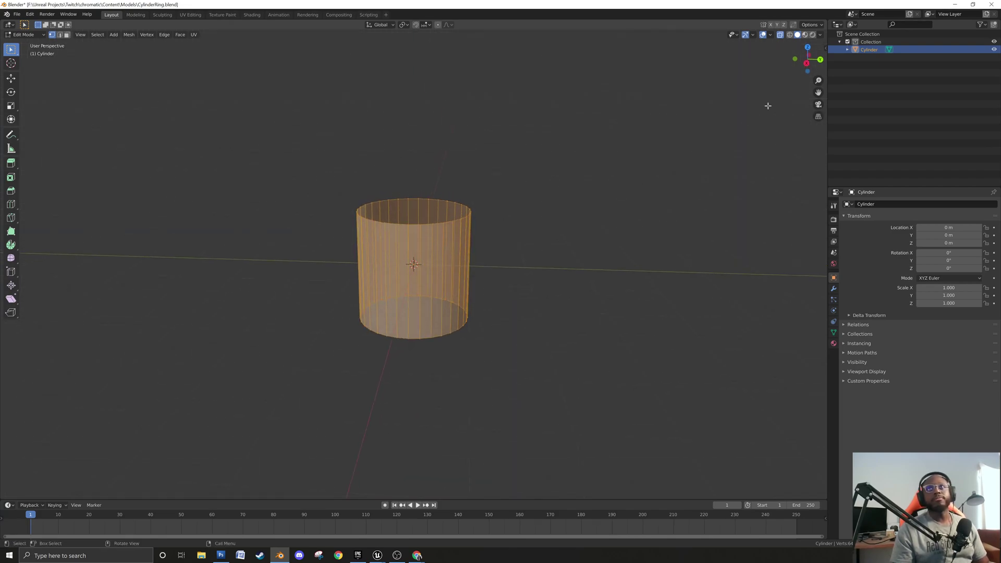
click(808, 63)
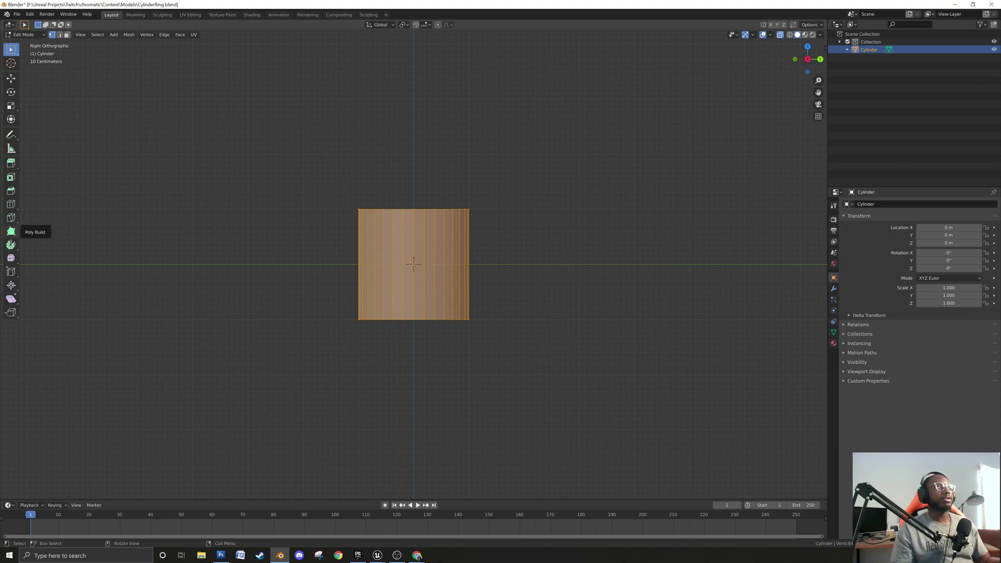
Scale the bottom vertex ring to about twice its width and the top ring down to a little over half its width.
drag(263, 275, 493, 367)
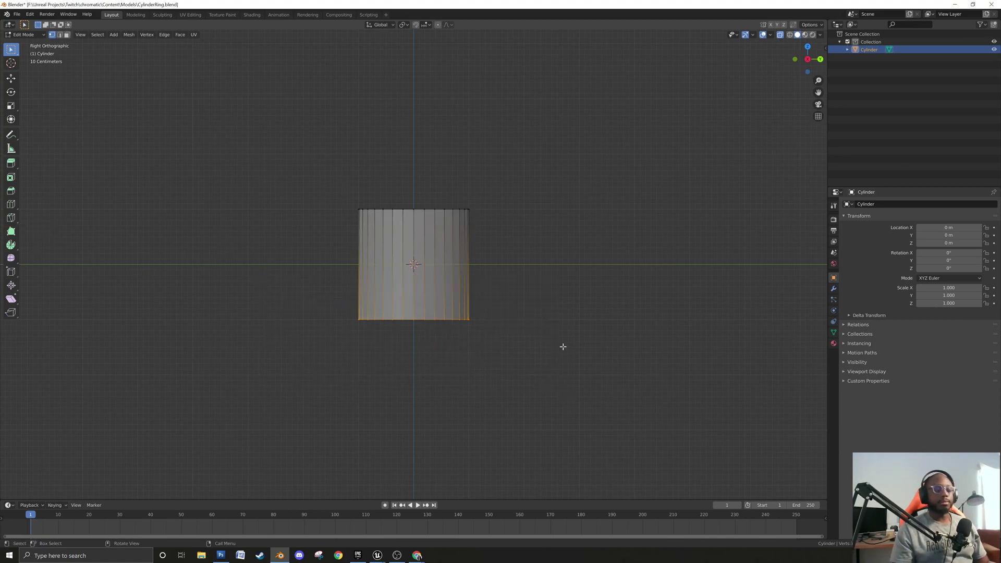
key(s)
click(693, 360)
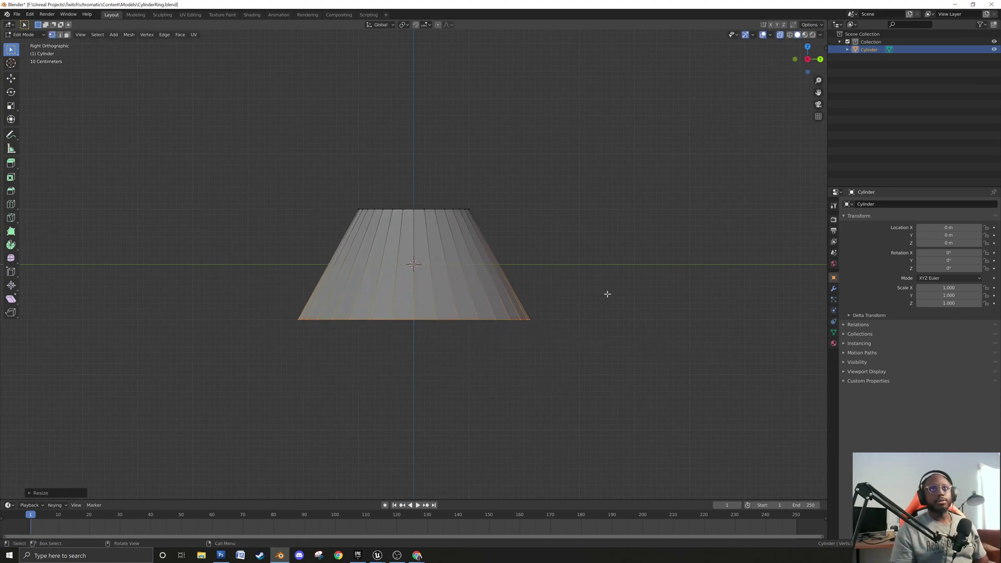
drag(307, 172, 520, 261)
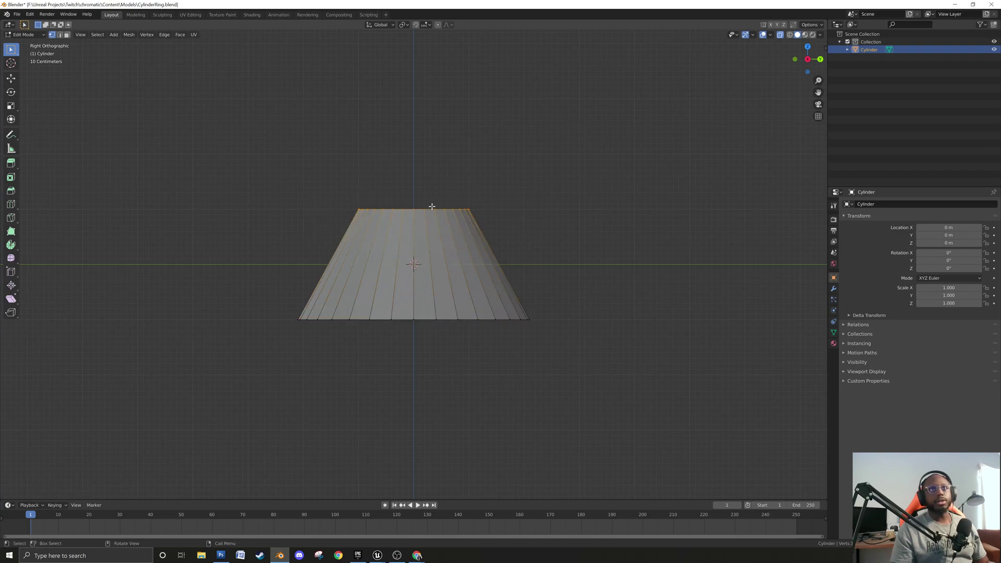
key(s)
click(467, 233)
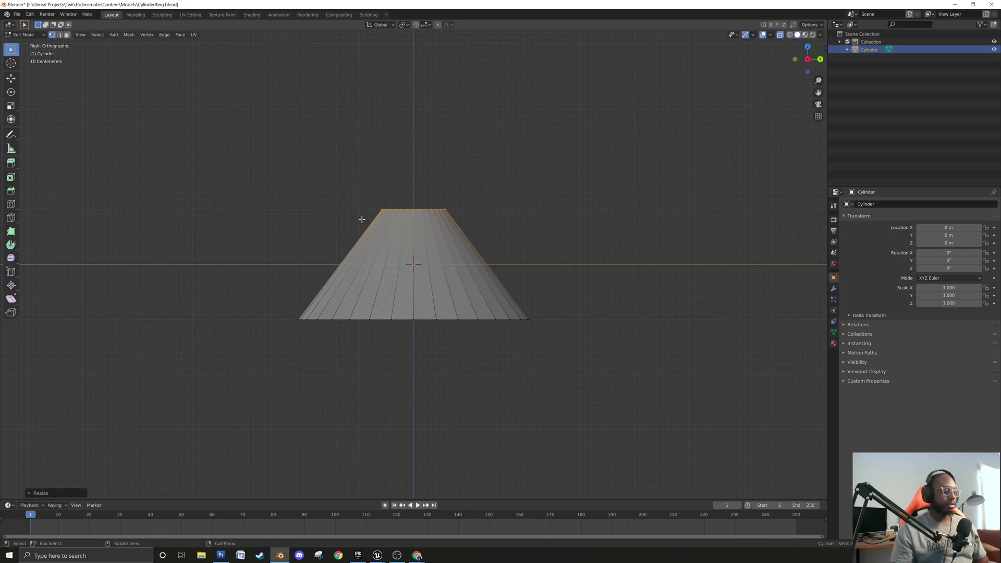
Move the top vertex ring down and the bottom ring up along Z to flatten the mesh into a disc-like ring.
click(11, 78)
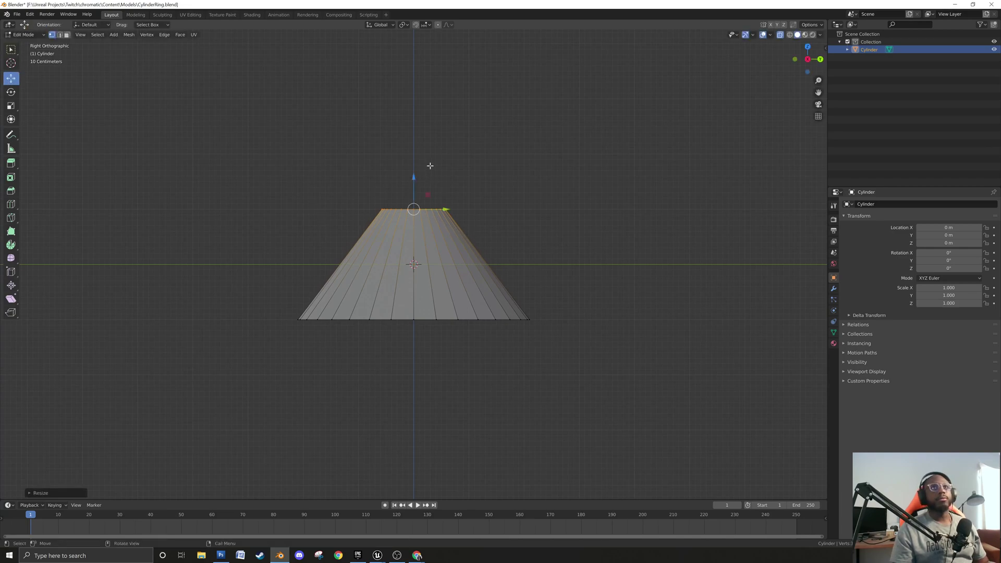
drag(412, 177, 415, 227)
drag(256, 306, 577, 371)
drag(413, 288, 415, 231)
middle_drag(416, 231, 440, 357)
scroll(459, 342, up, 4)
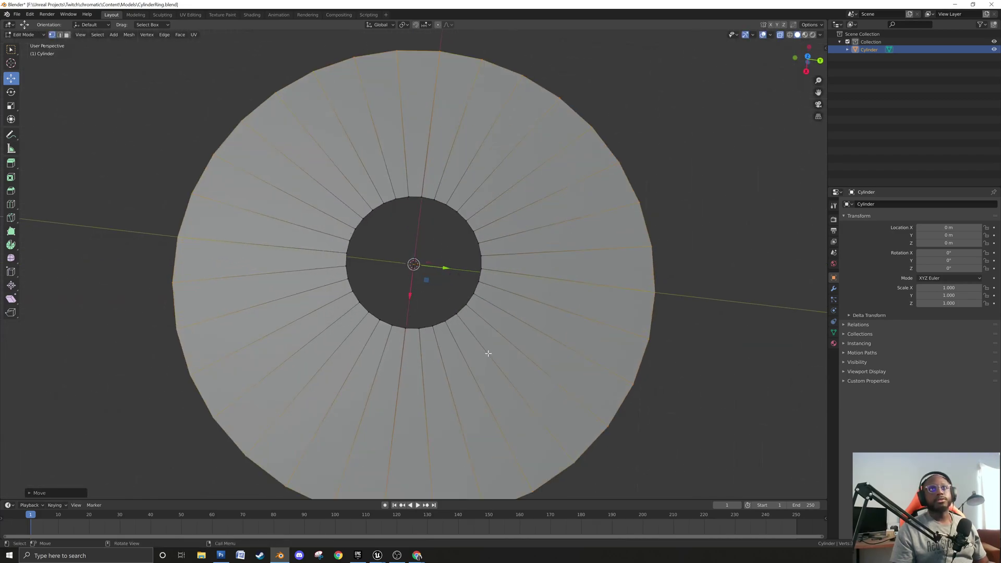
scroll(445, 359, down, 1)
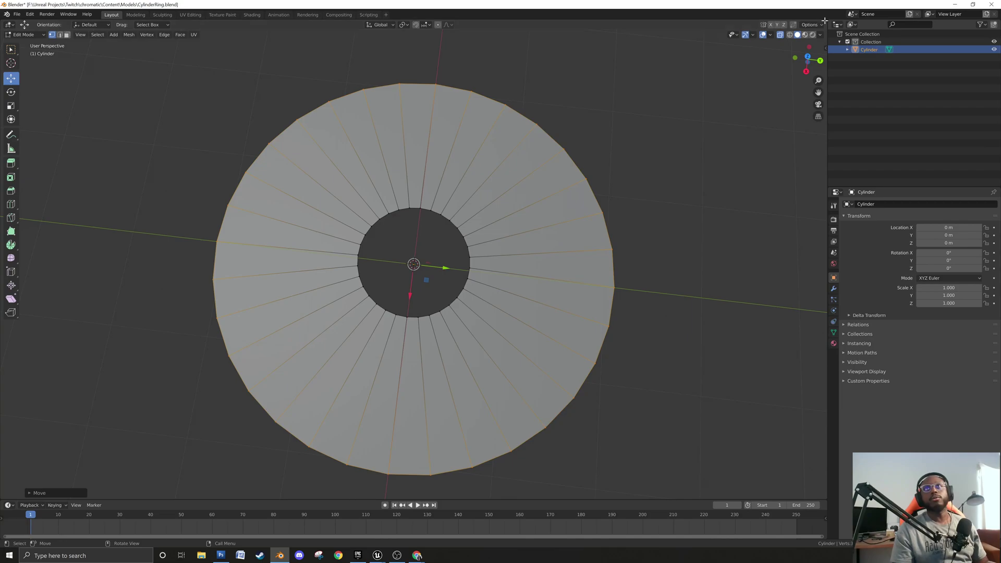
Split the viewport, make the new area a UV Editor, and select the whole ring to frame its UV layout.
drag(823, 24, 355, 55)
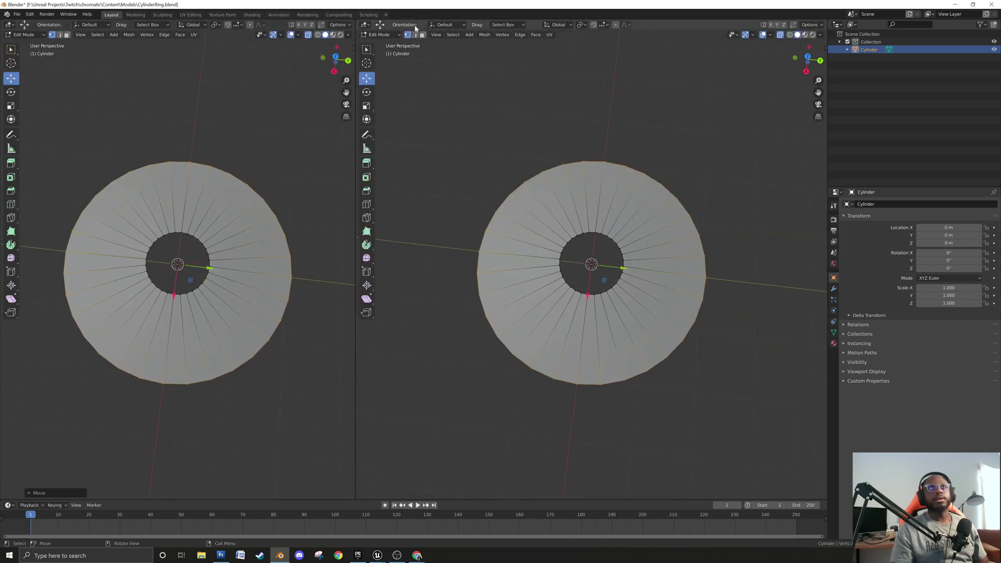
click(364, 25)
click(380, 71)
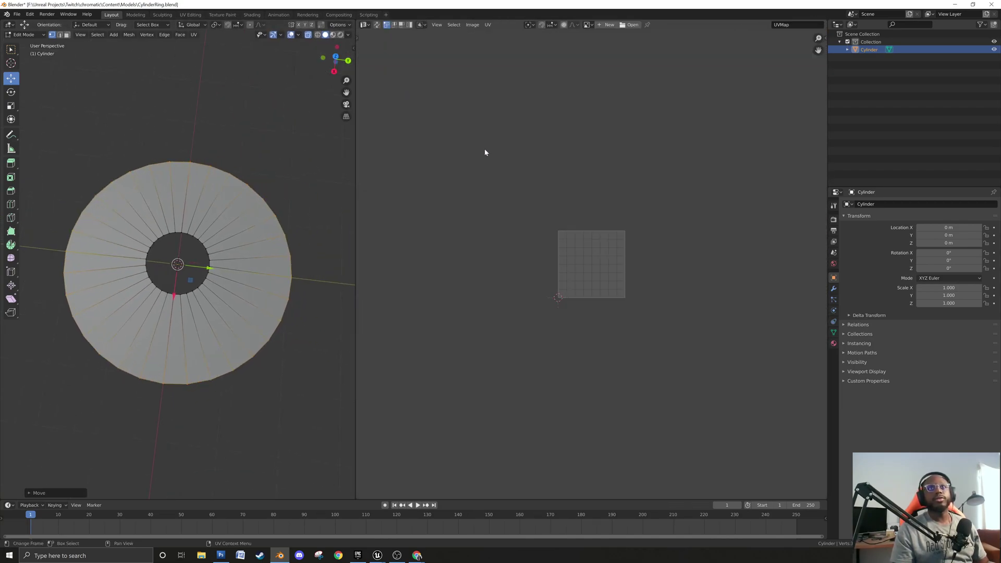
key(a)
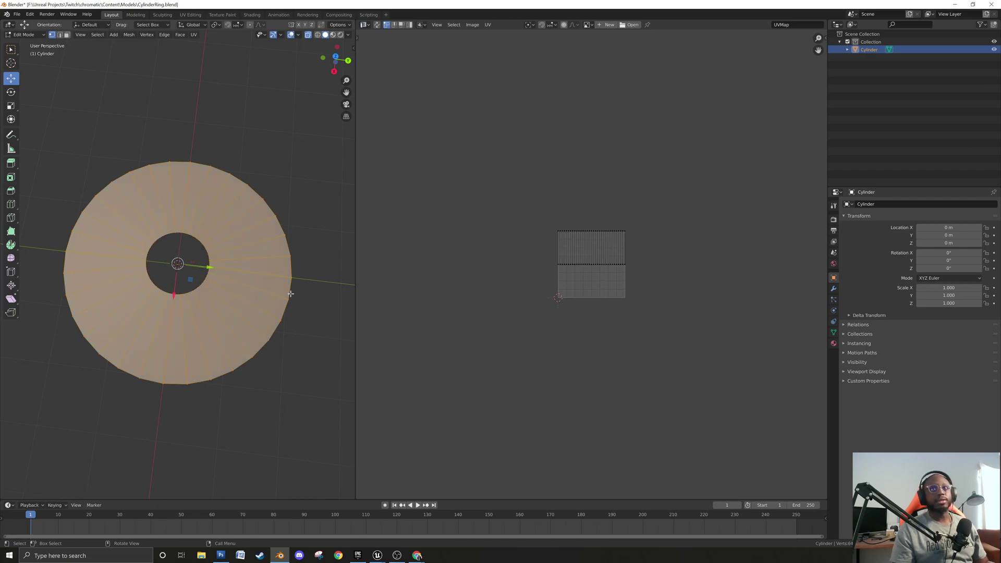
key(Home)
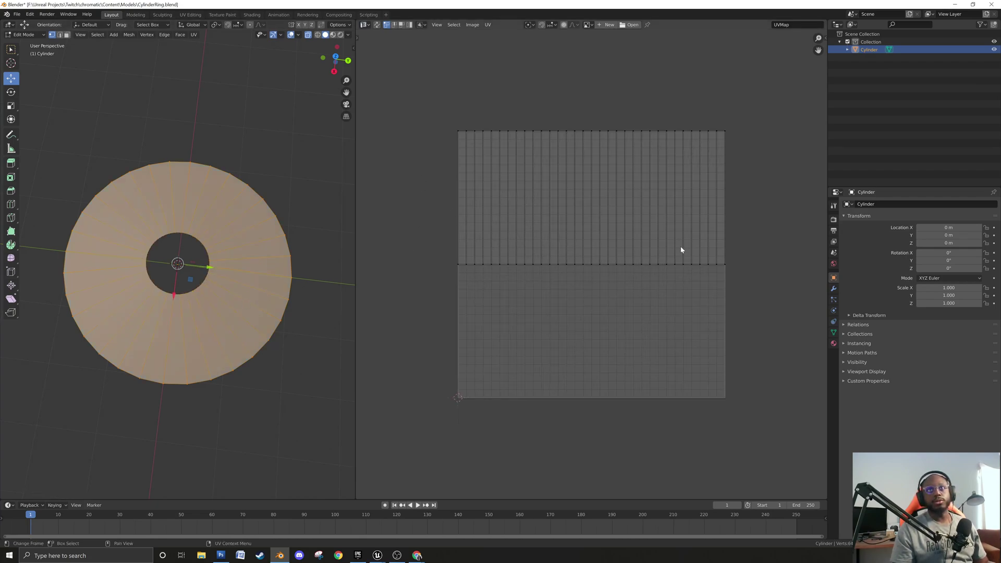
Turn on UV sync selection and box-select the left edge of the UV layout.
drag(395, 245, 801, 319)
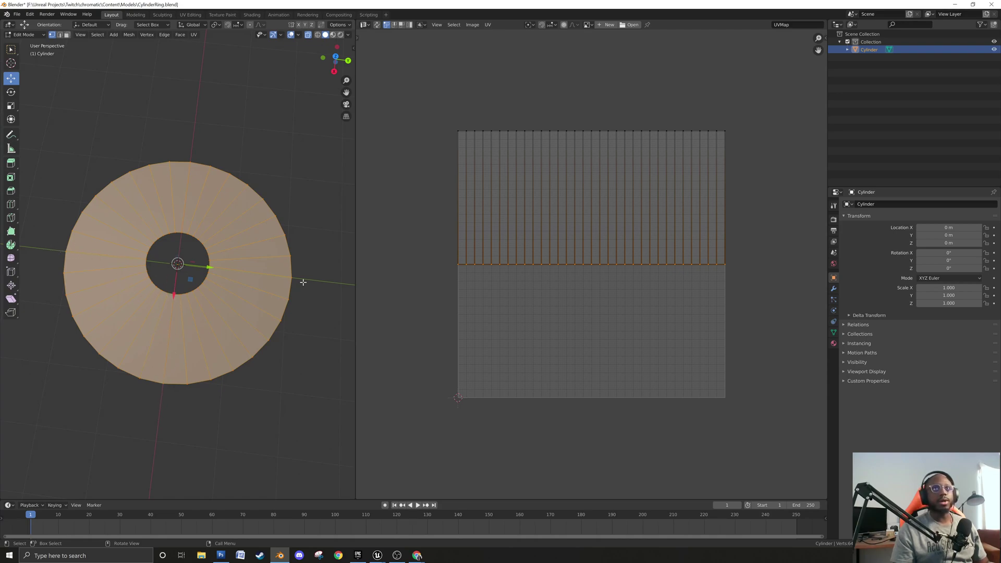
drag(442, 92, 459, 348)
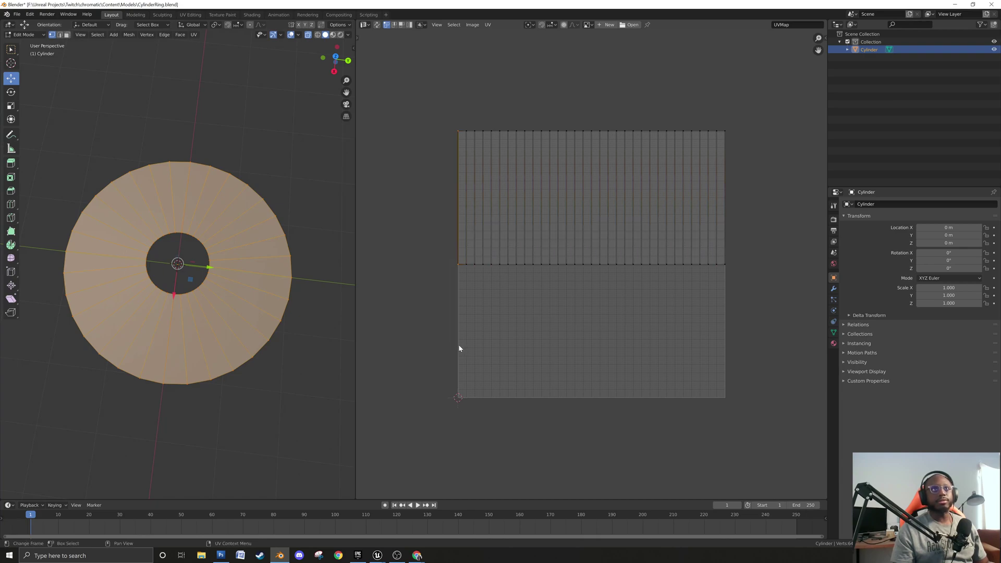
click(376, 25)
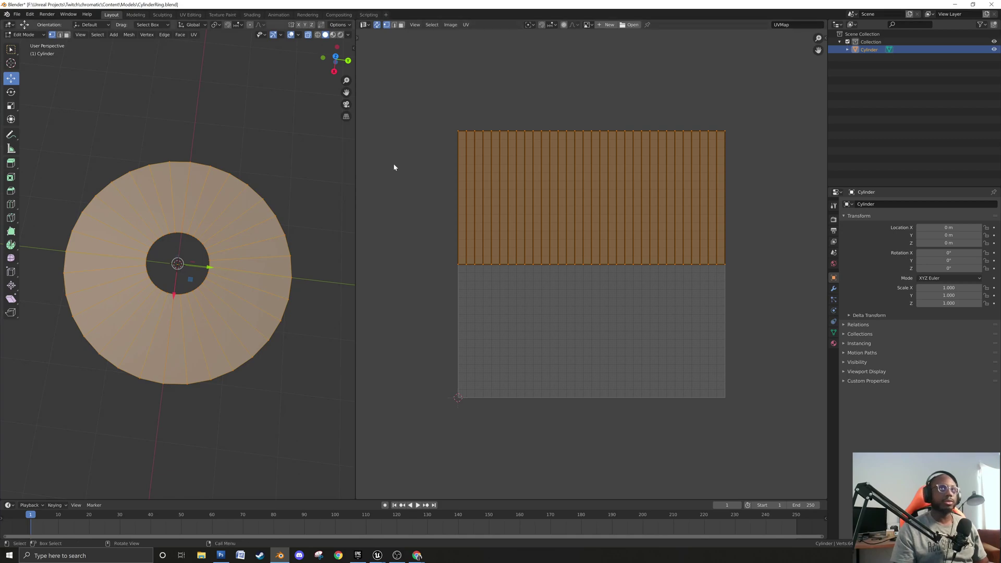
drag(436, 93, 462, 337)
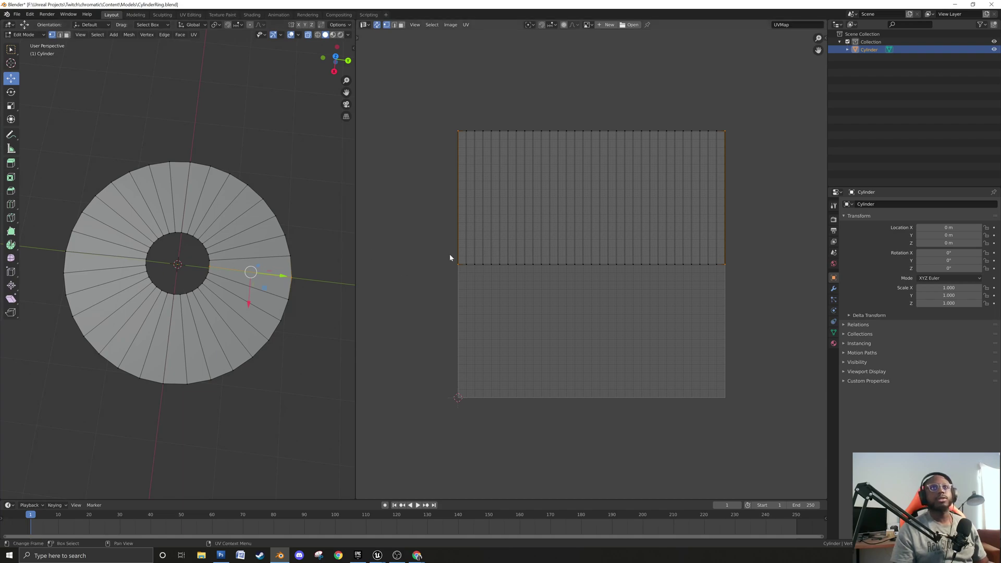
Select the lower row of UV vertices and set its Y coordinate to 1, then to 0.
drag(395, 246, 775, 320)
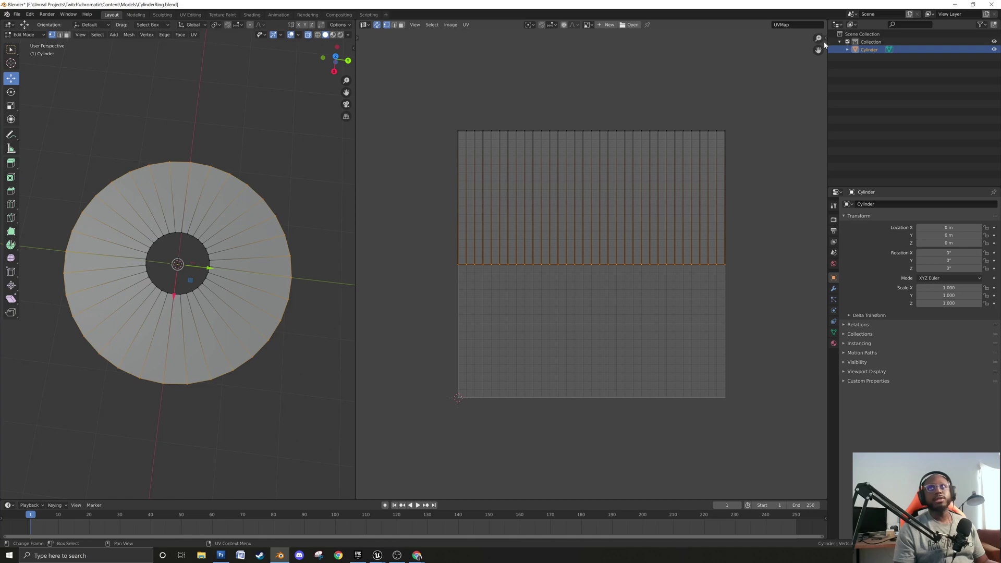
key(n)
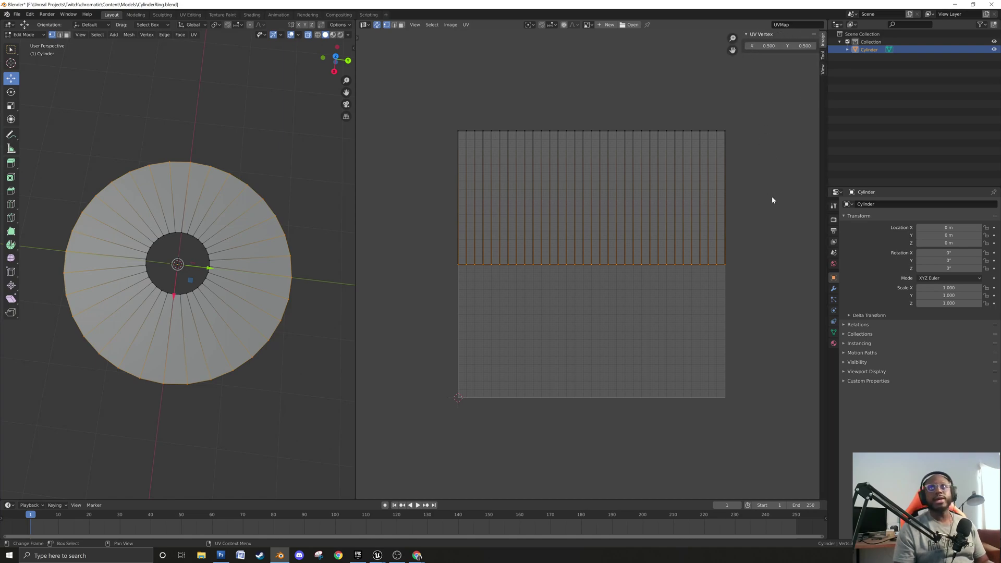
click(793, 46)
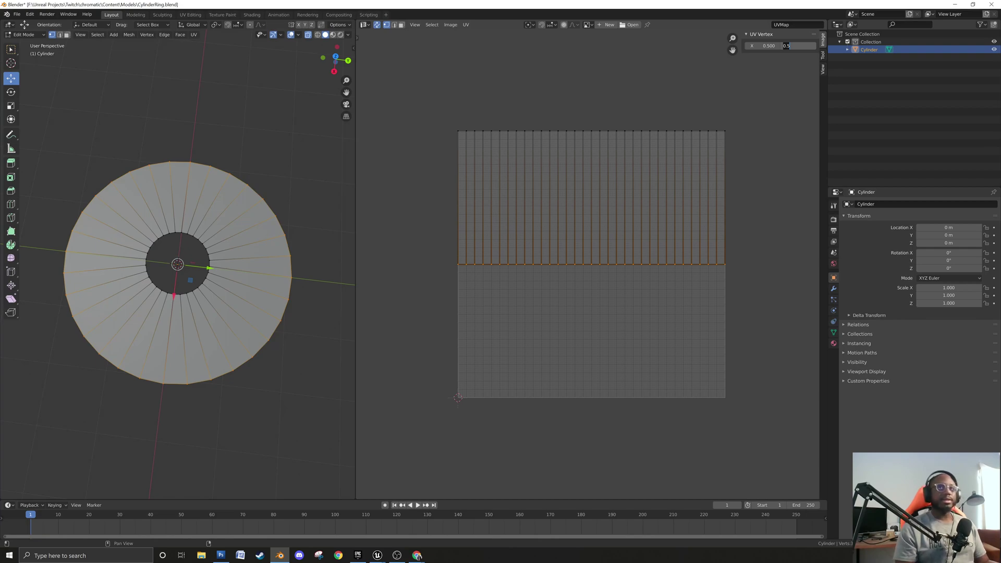
text(1)
key(Return)
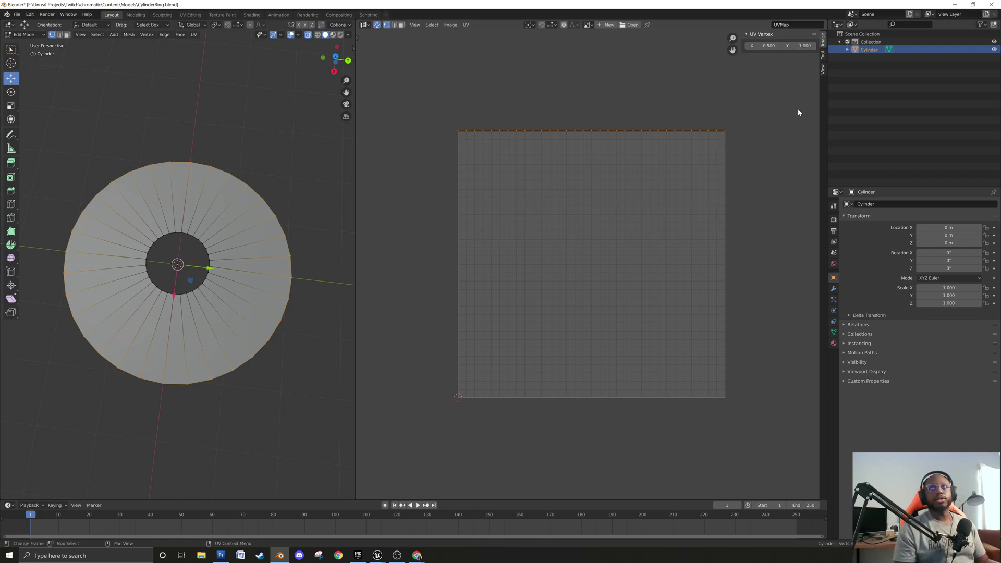
click(794, 46)
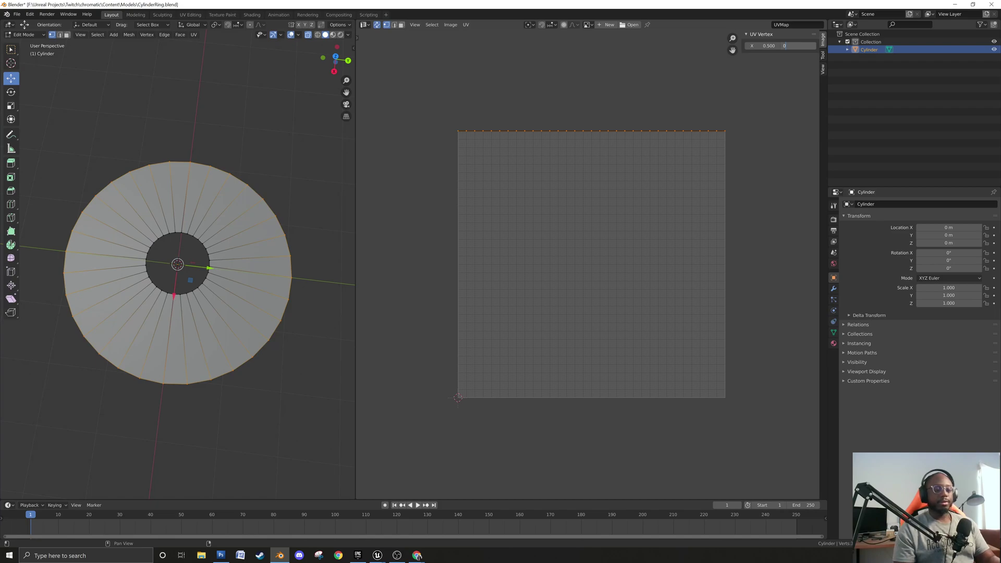
text(0)
key(Return)
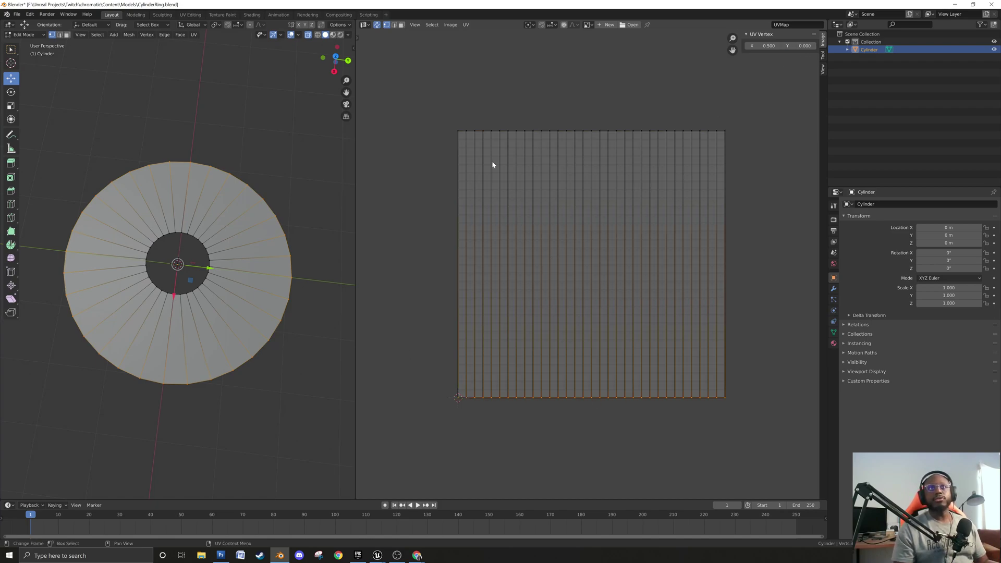
Switch to Photoshop to check the flame_04.psd texture, and return to Blender.
click(220, 555)
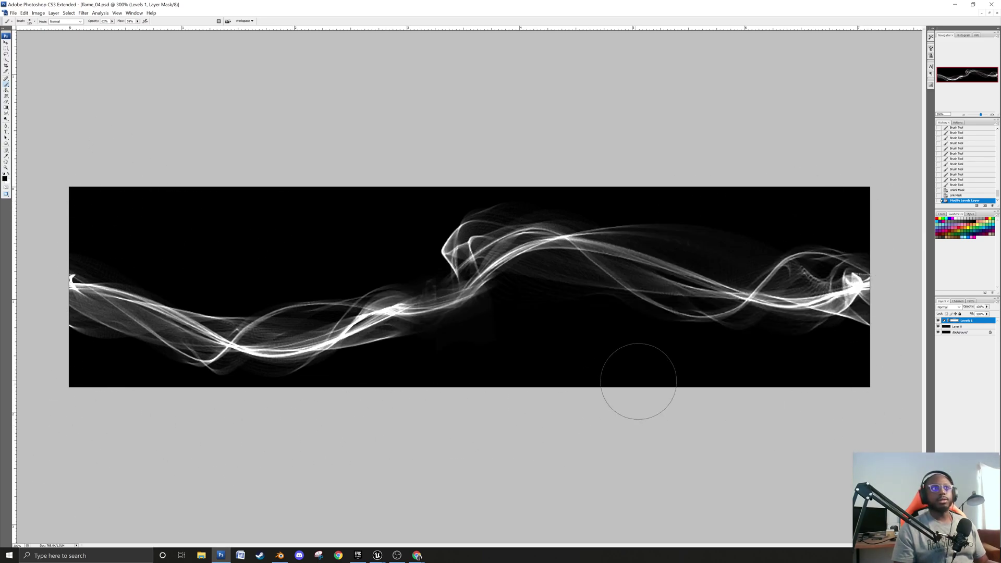
click(954, 4)
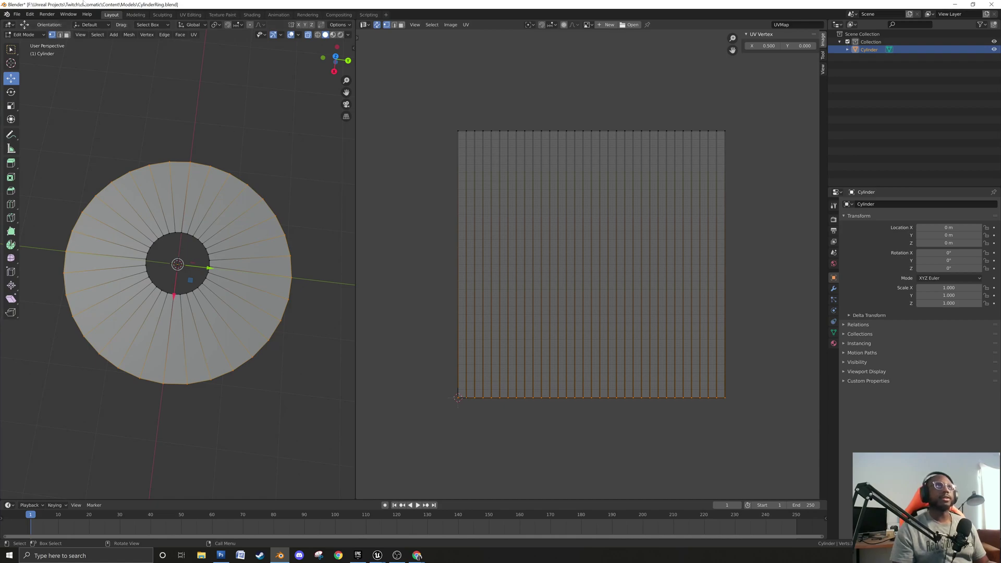
Save the Blender file and export the ring as CylinderRing.fbx in the Models folder, limited to selected objects.
click(16, 14)
click(31, 73)
click(16, 14)
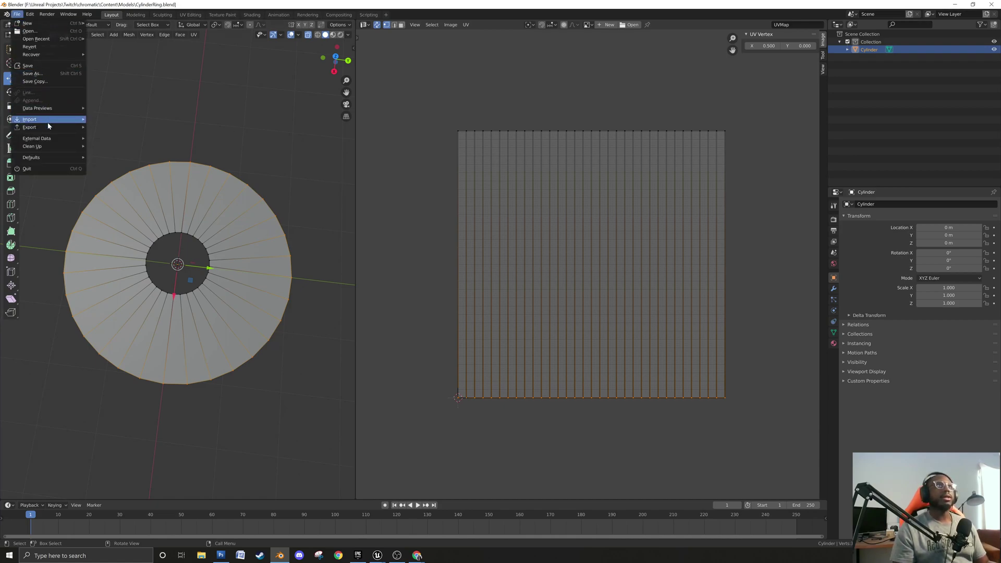
mouse_move(49, 130)
click(109, 173)
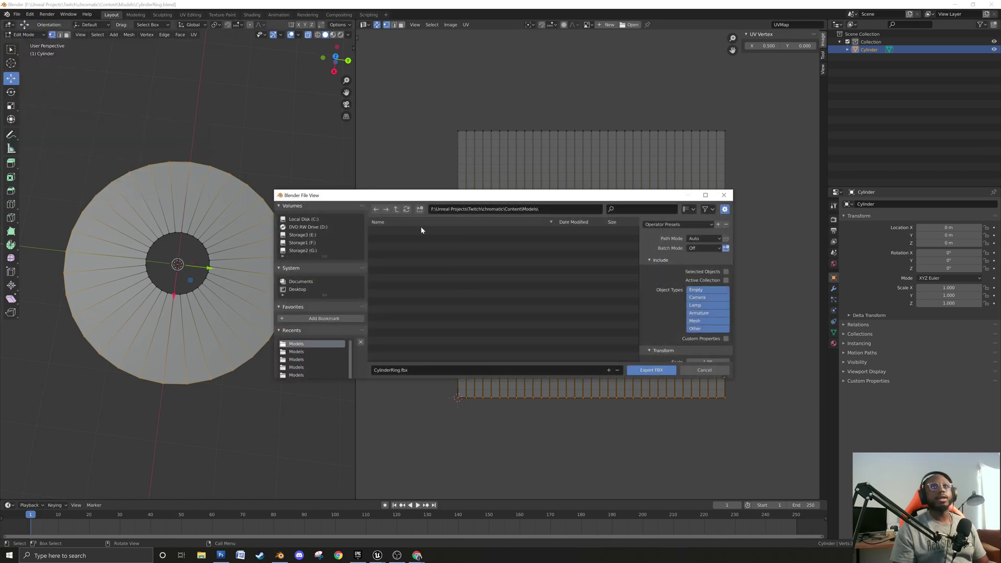
click(726, 272)
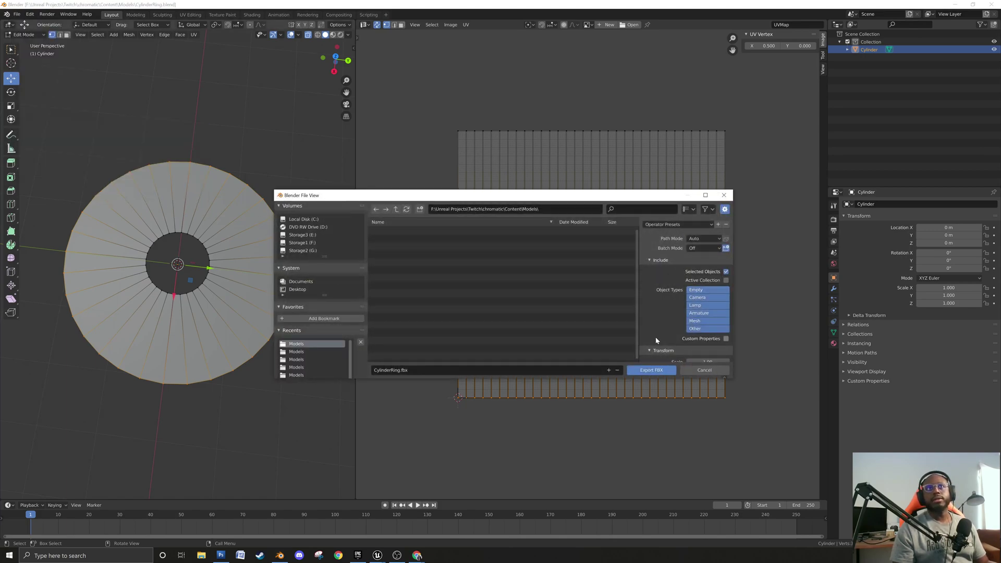
click(651, 370)
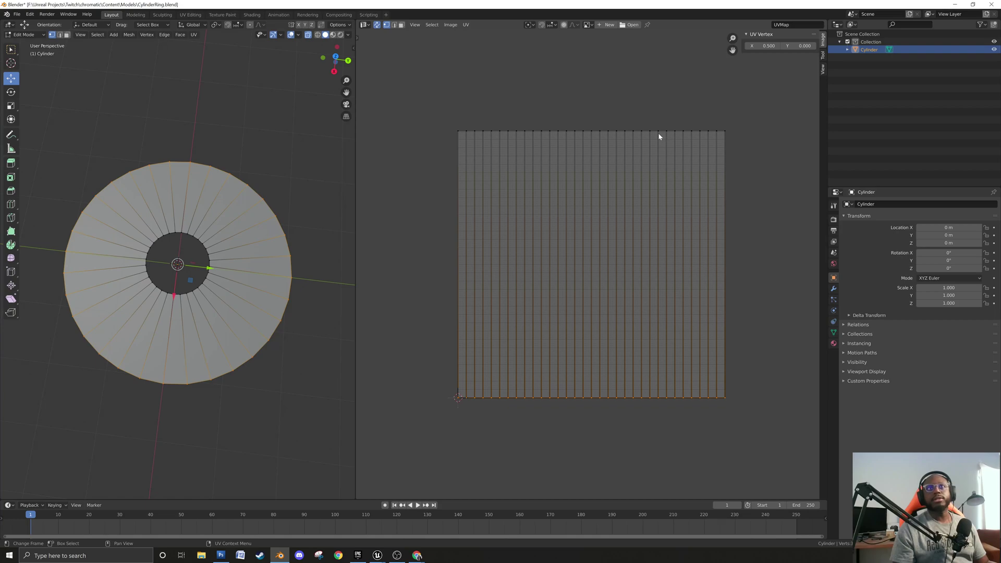
Return to Object Mode, save the file and export the selected ring again, overwriting CylinderRing.fbx.
middle_drag(279, 282, 250, 306)
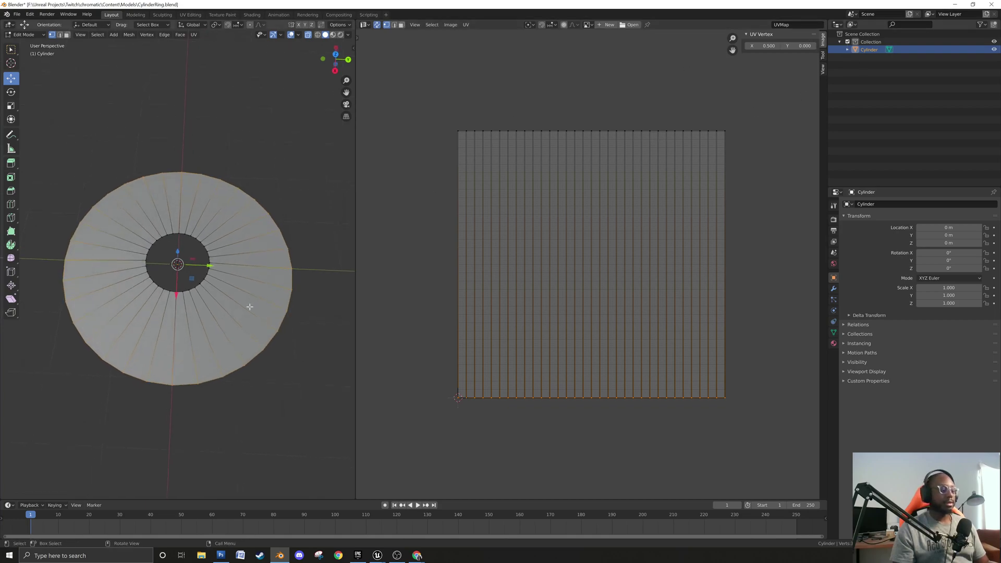
key(Tab)
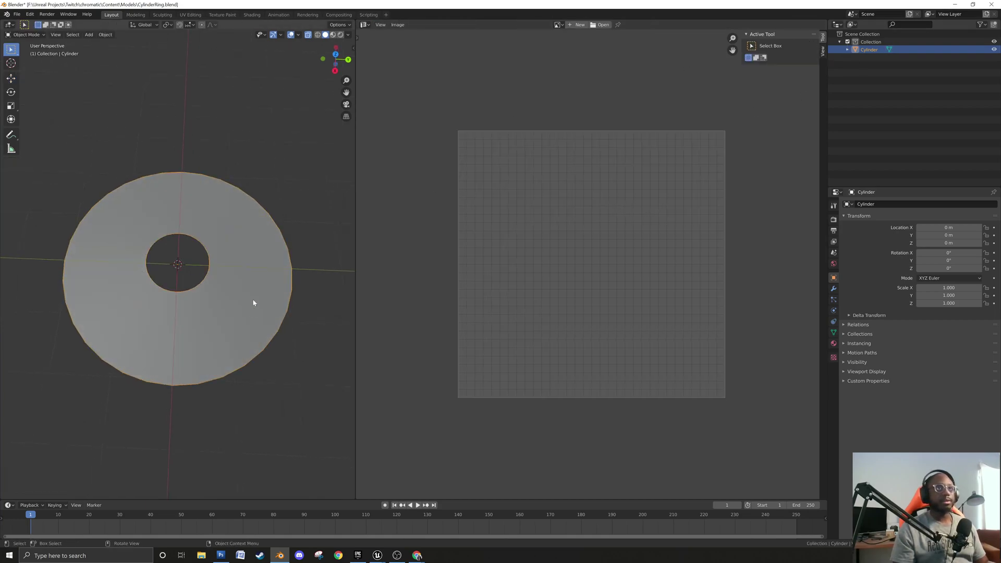
click(17, 15)
click(29, 65)
click(17, 14)
mouse_move(42, 120)
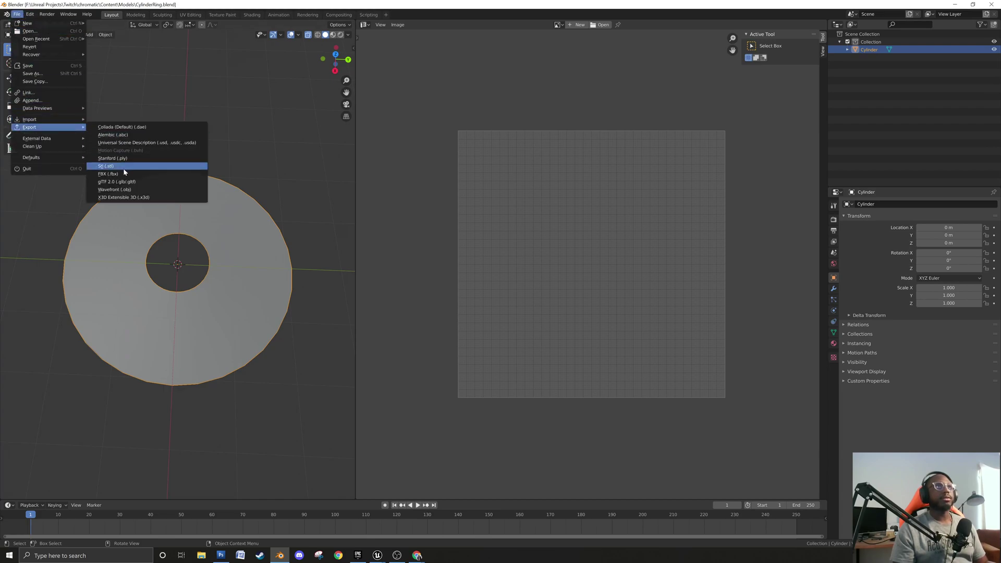
click(135, 180)
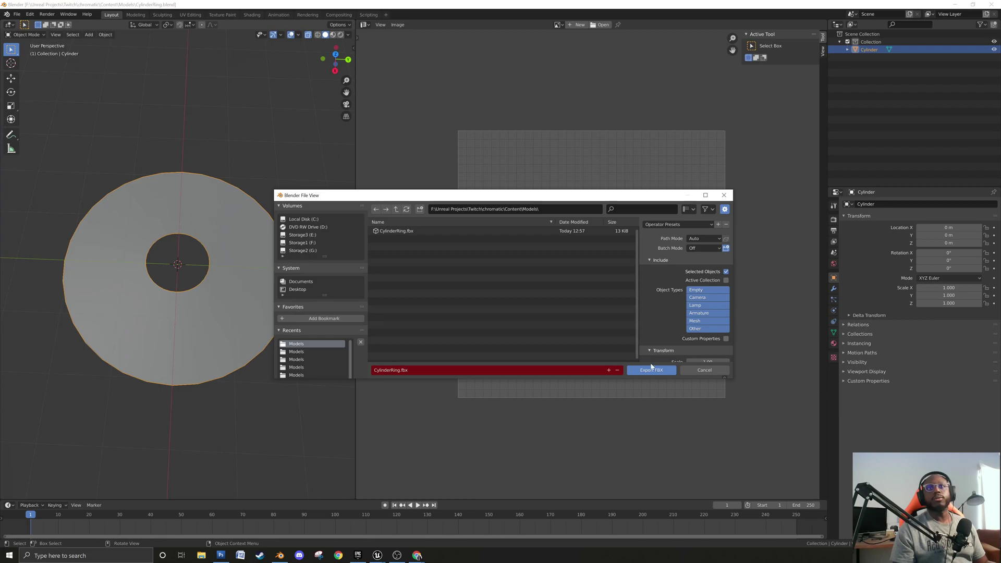
click(651, 371)
Switch to Unreal Engine, import CylinderRing as a static mesh with the default FBX options and dismiss the message log.
click(954, 5)
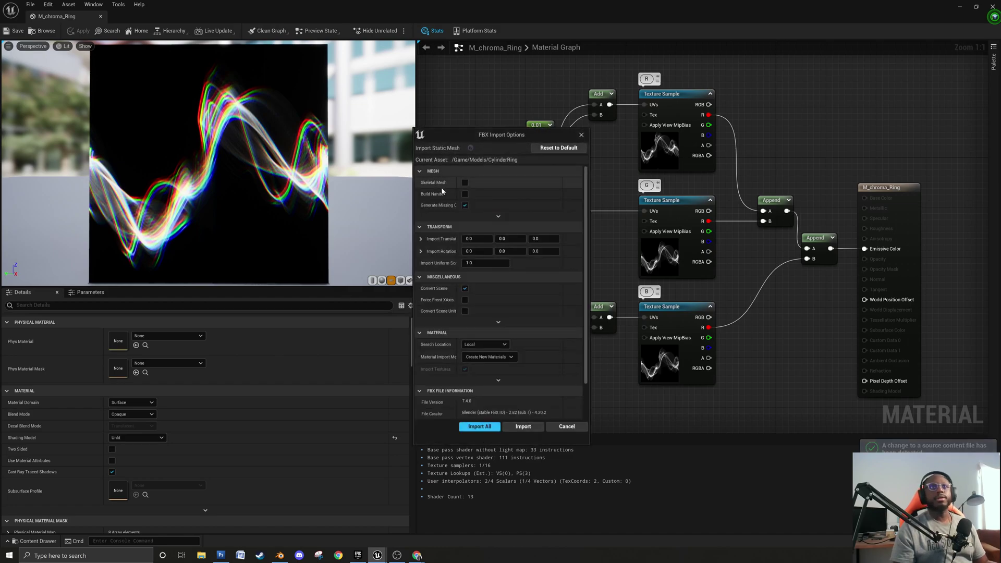
click(523, 426)
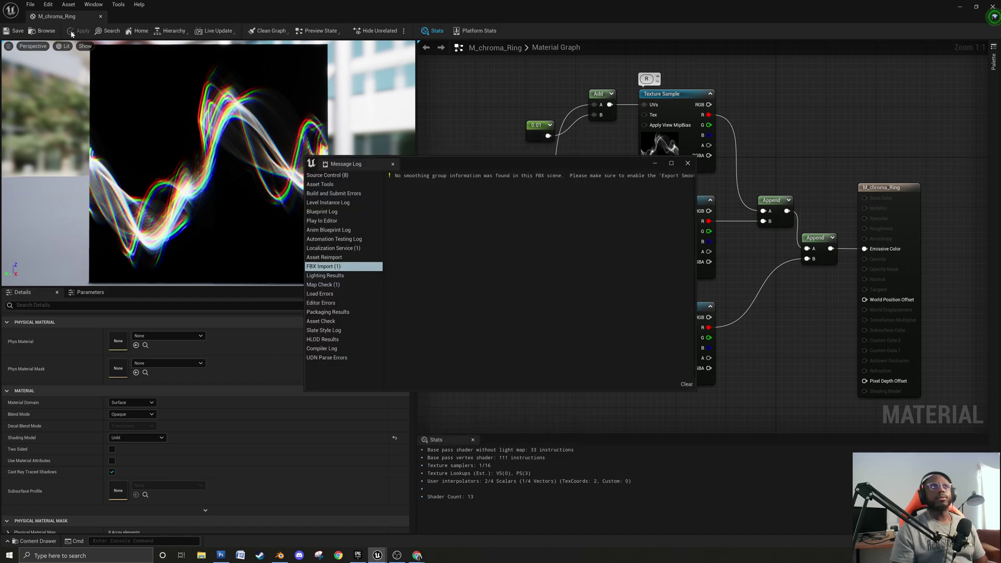
click(693, 160)
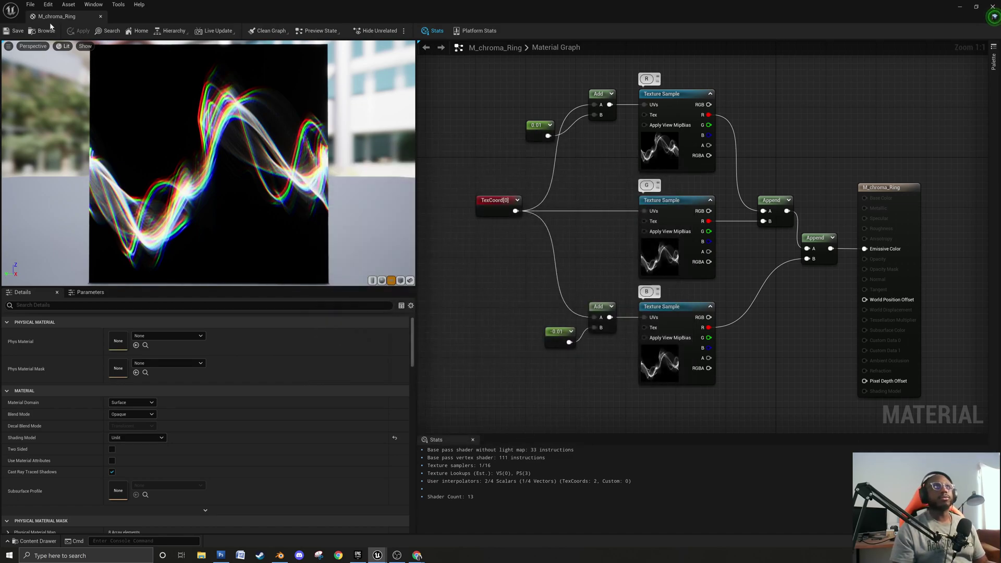
Dock the M_chroma_Ring material editor beside the level in the main window and bring the untitled level to the front.
drag(78, 19, 174, 16)
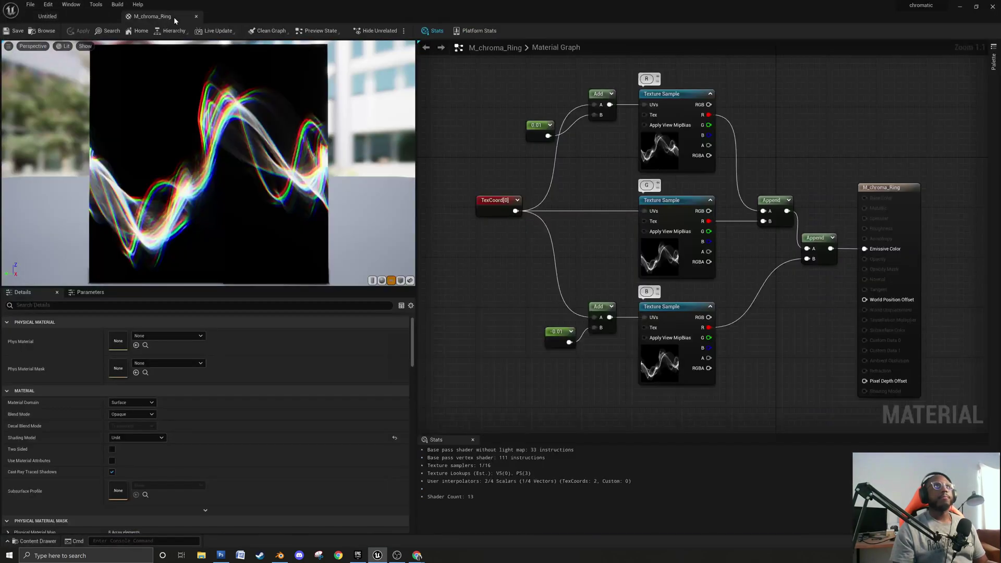
click(52, 16)
click(31, 5)
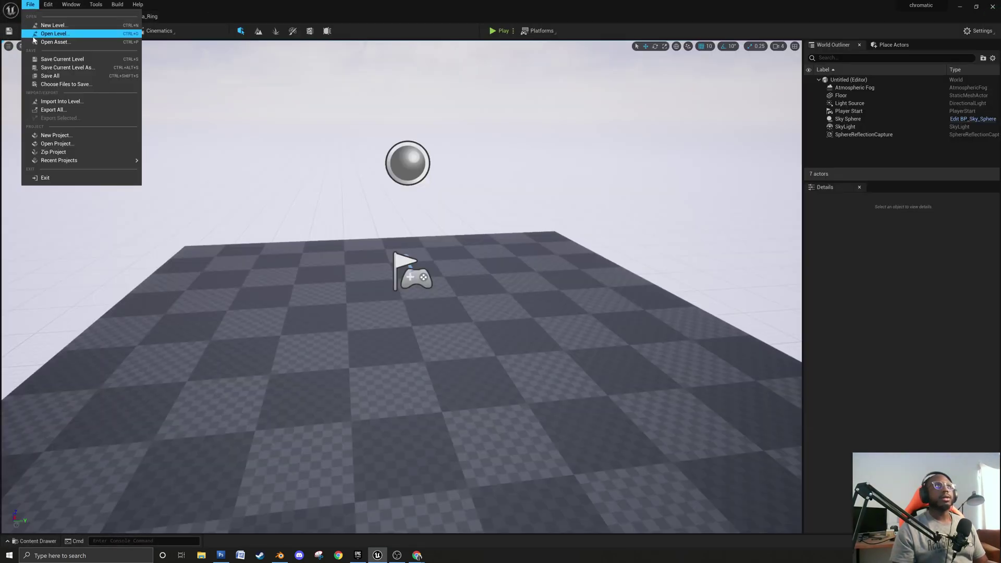
click(164, 177)
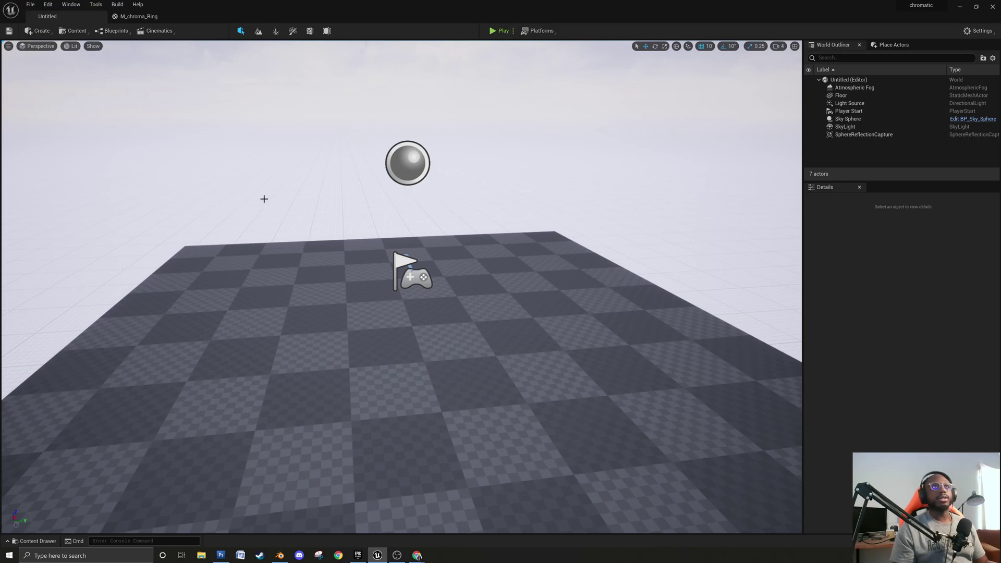
Start saving the current level under a new name and create a folder named maps inside Content.
click(30, 5)
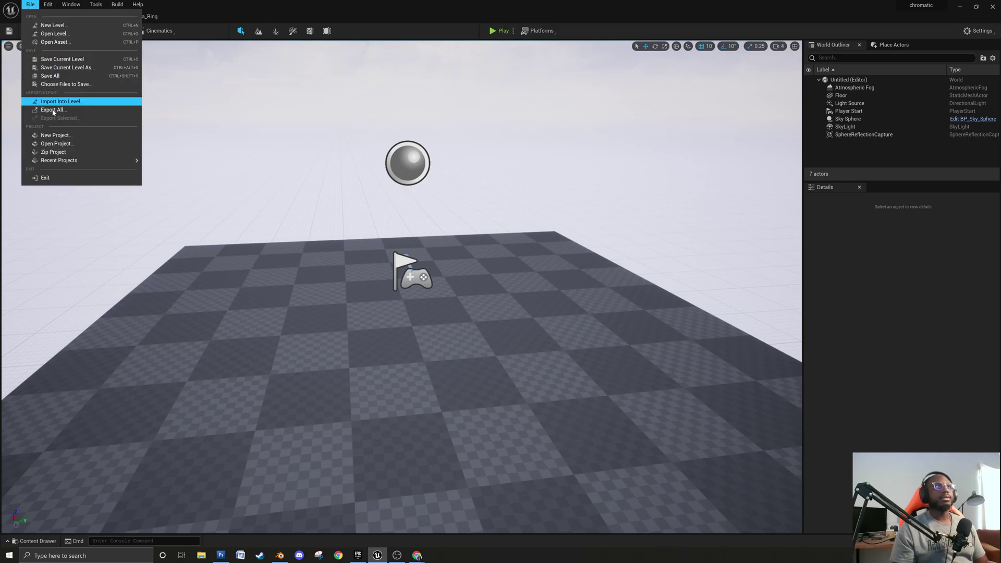
click(62, 67)
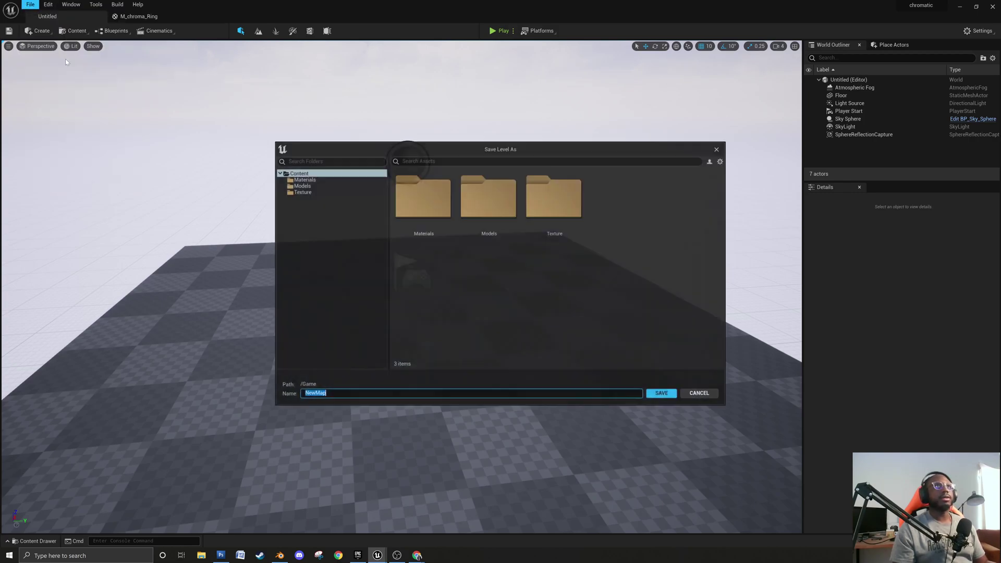
click(333, 240)
right_click(314, 222)
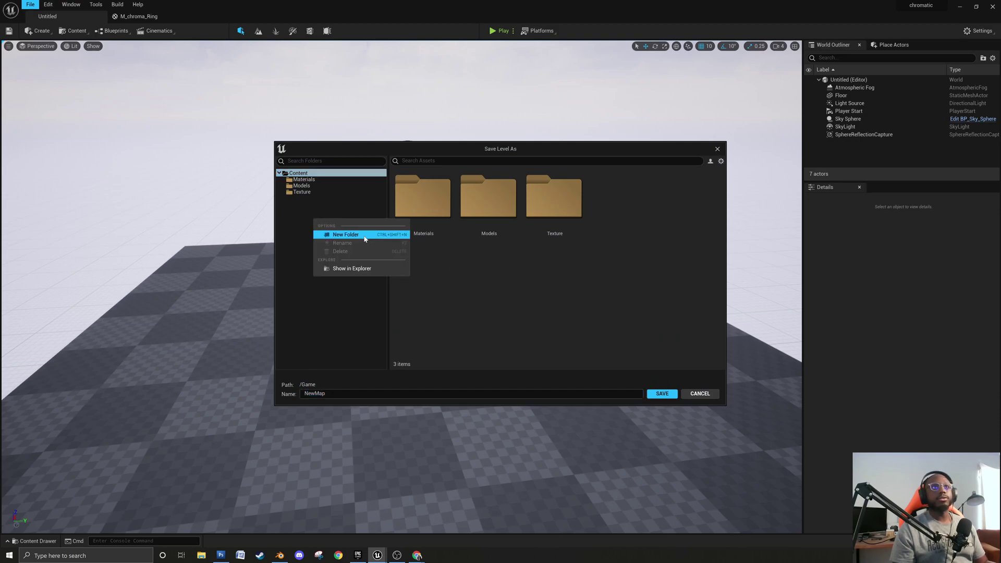
click(354, 236)
text(maps)
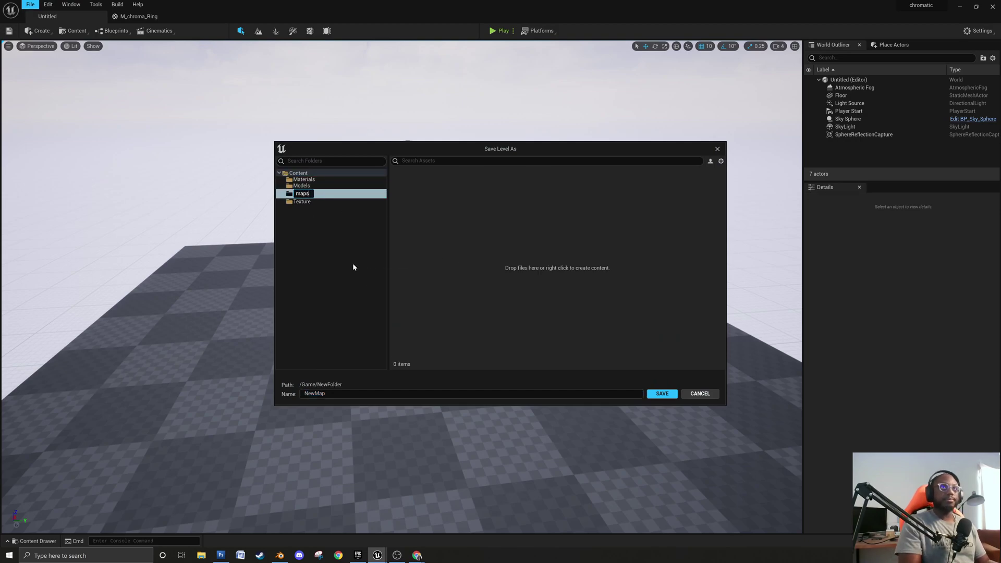
key(Return)
Save the level as demo_map in the maps folder.
click(472, 297)
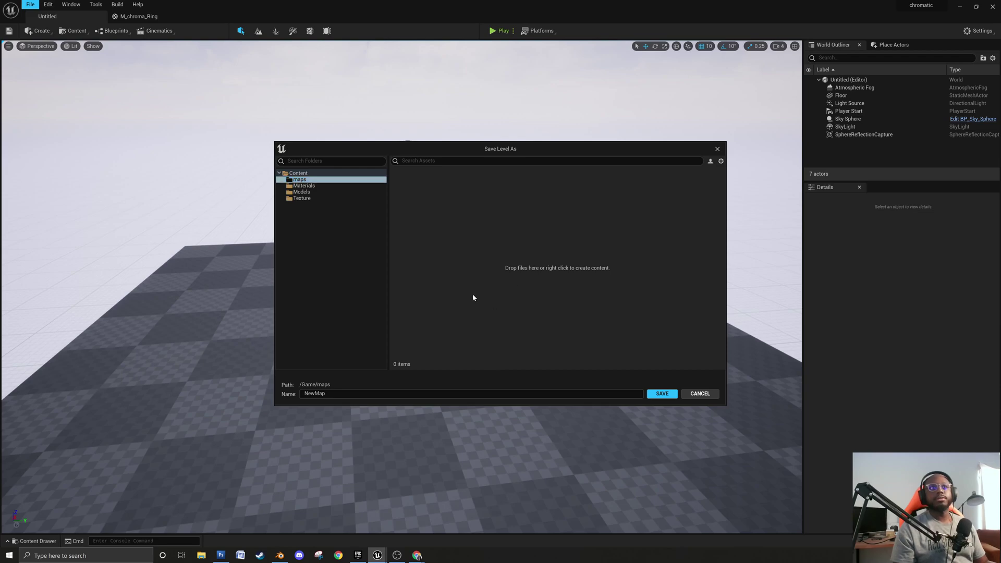
click(343, 397)
text(demo_m)
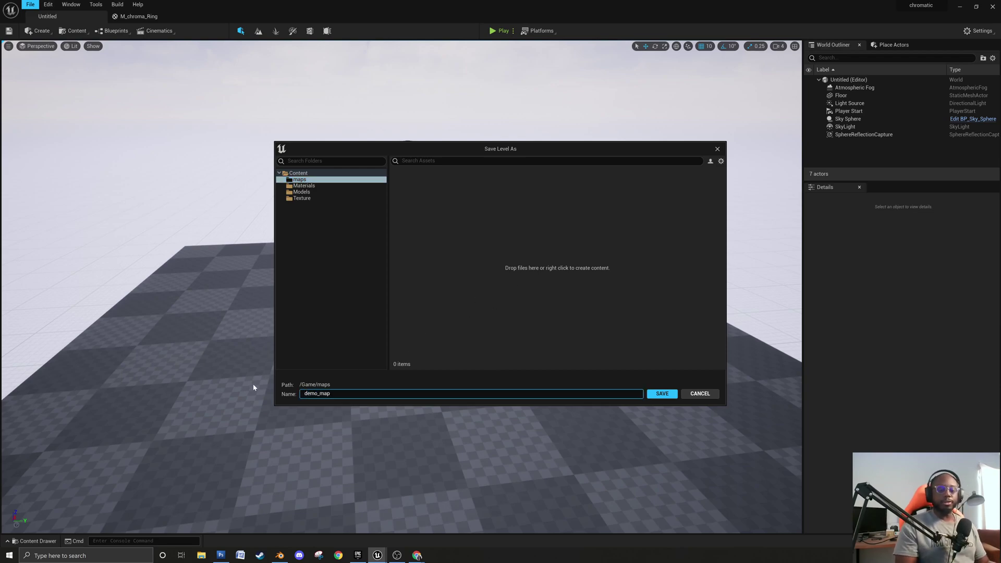
key(Return)
drag(505, 365, 531, 402)
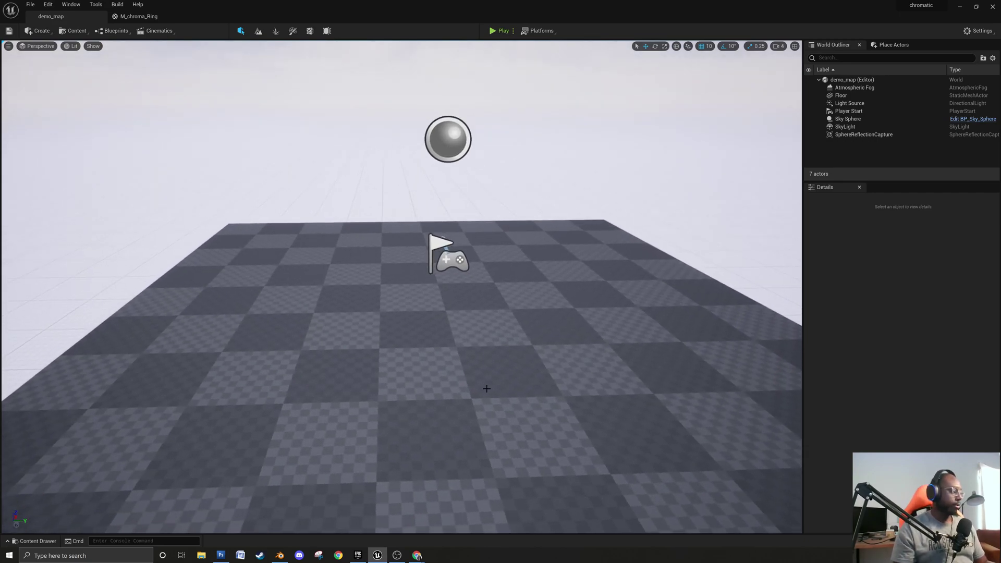
drag(467, 391, 467, 380)
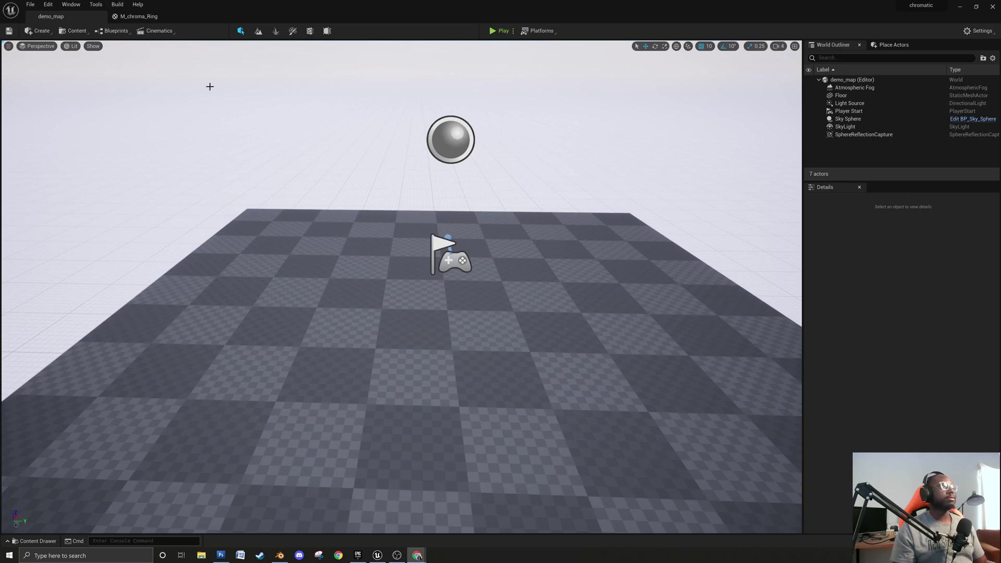
right_drag(323, 302, 323, 347)
right_drag(381, 309, 381, 340)
scroll(376, 301, down, 3)
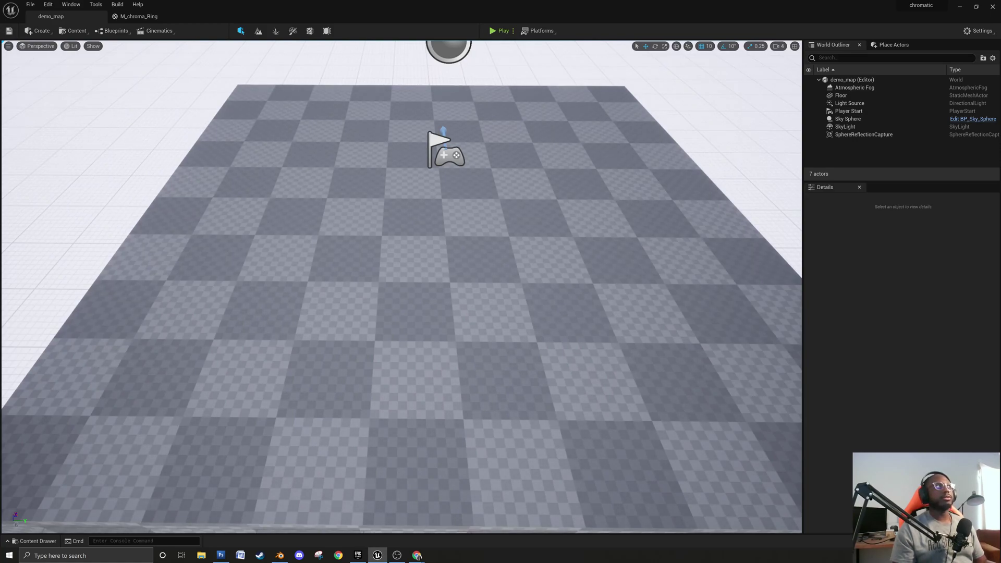
Place the CylinderRing mesh from the Models folder on the level's floor at about -20, 60, 20 and toggle game view.
alt+drag(316, 345, 358, 323)
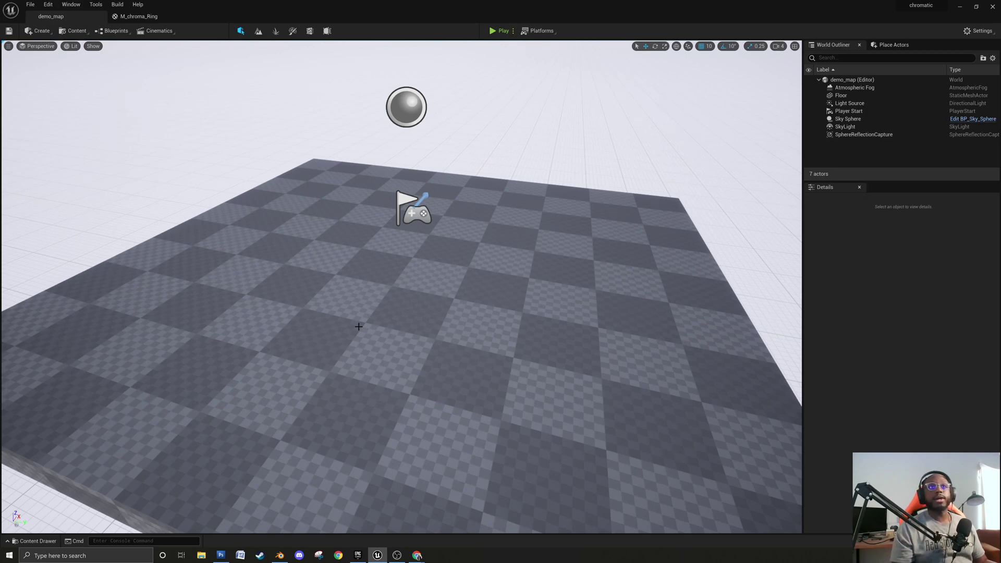
click(35, 541)
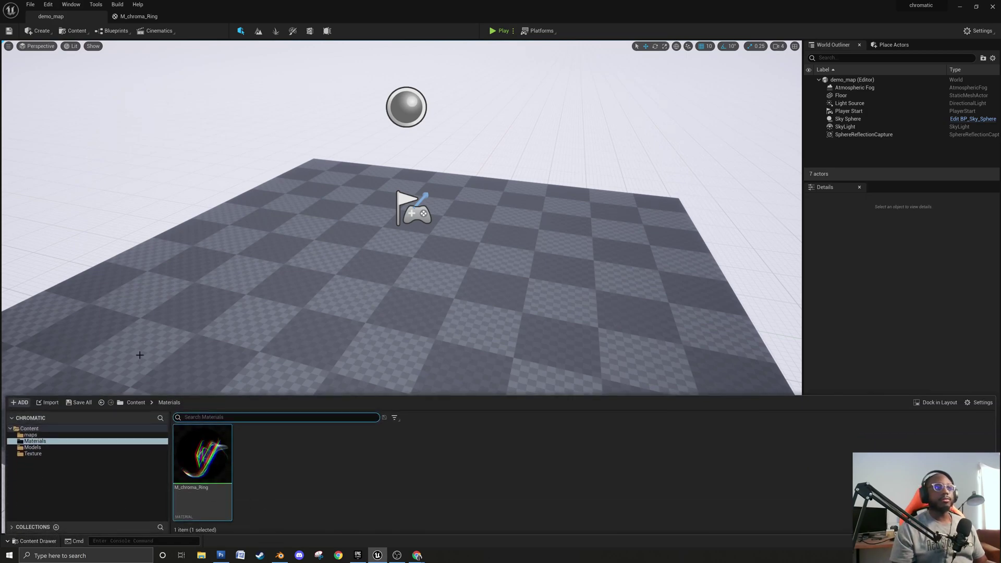
click(37, 447)
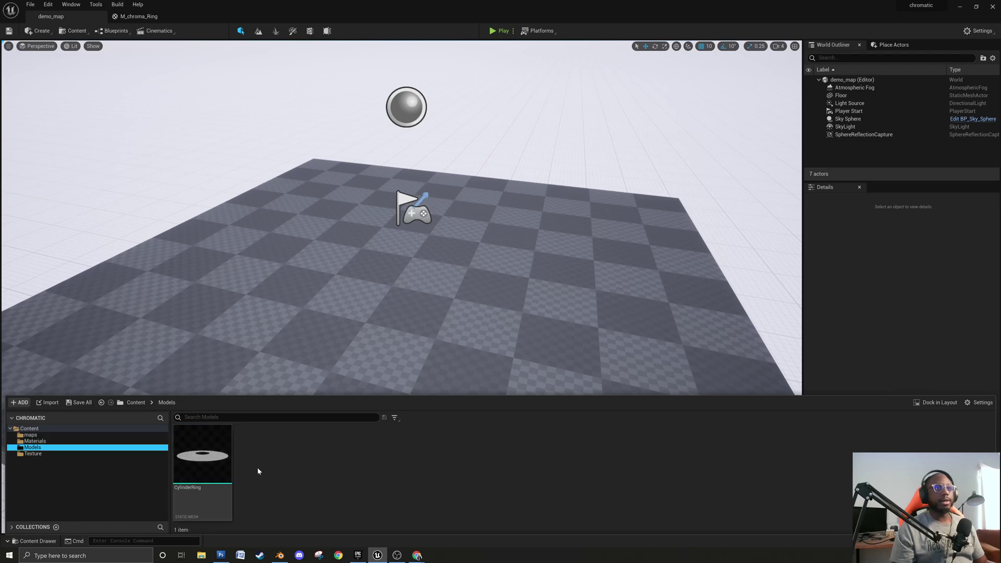
drag(210, 464, 352, 317)
scroll(409, 297, up, 3)
drag(423, 256, 540, 272)
key(g)
alt+drag(526, 328, 563, 344)
mouse_move(458, 444)
alt+mouse_down()
mouse_move(480, 422)
mouse_move(458, 443)
alt+mouse_up()
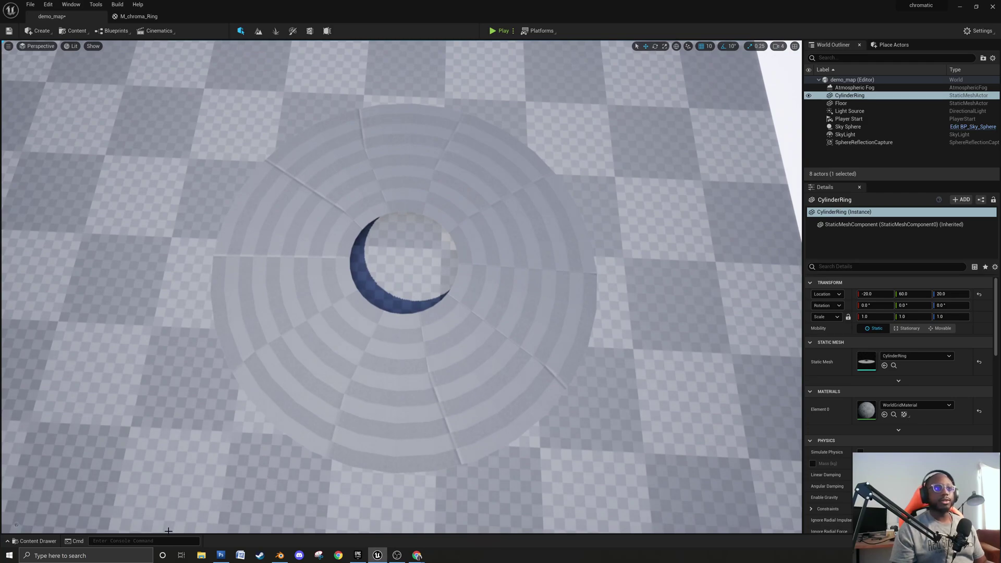
Create a material instance of M_chroma_Ring in the Materials folder, keeping the default name, and save all levels and assets.
click(34, 540)
click(49, 442)
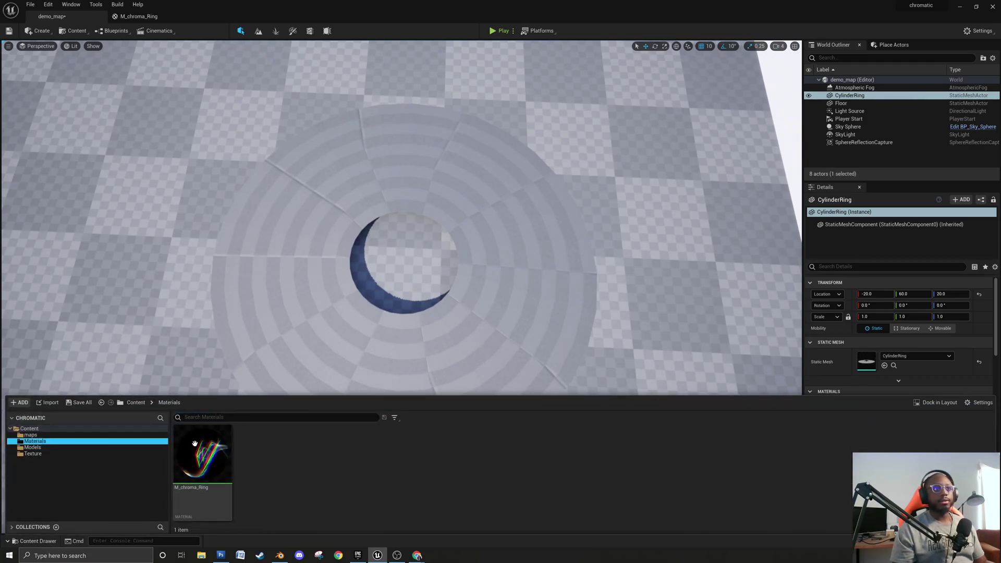
click(204, 477)
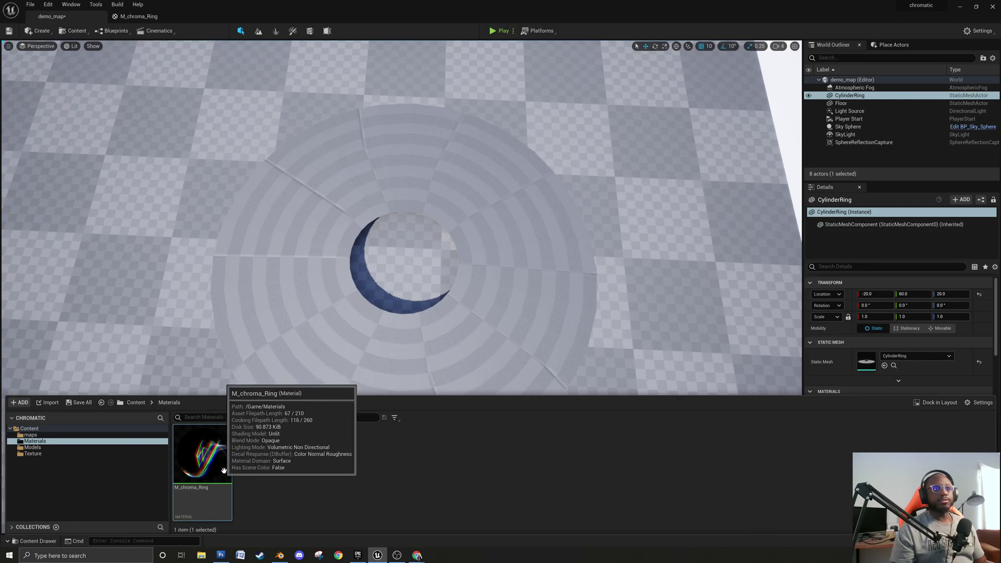
right_click(210, 464)
click(266, 271)
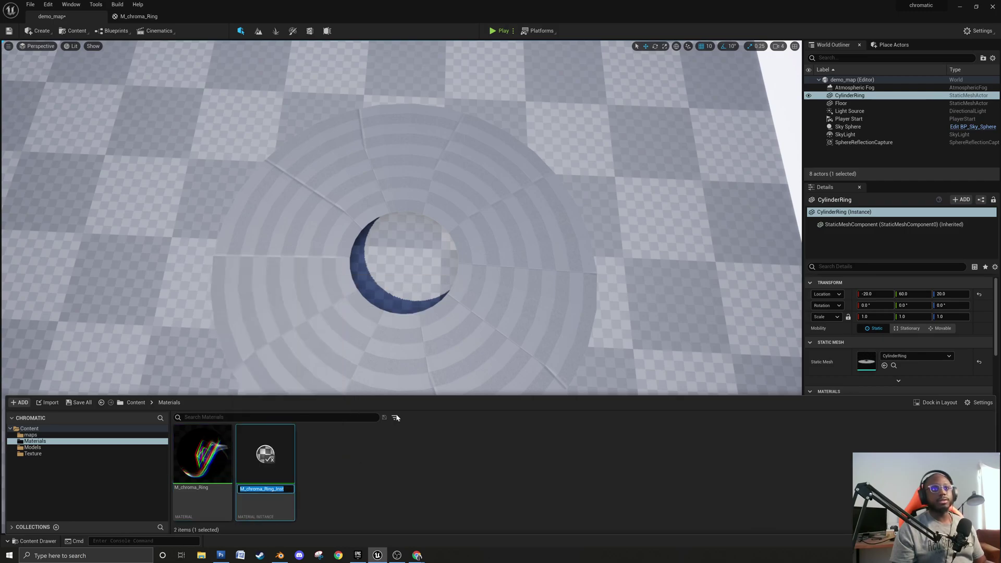
key(Return)
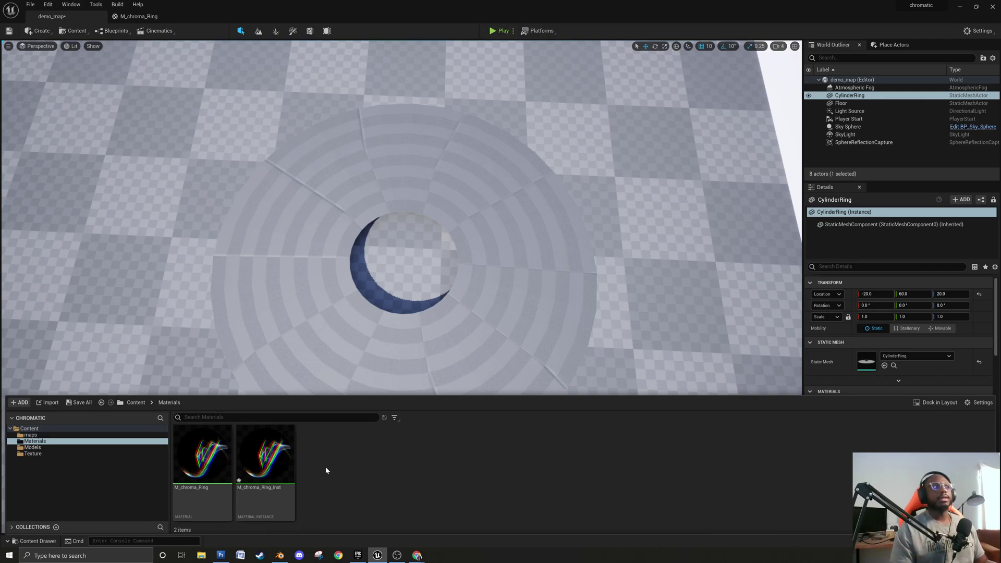
click(266, 459)
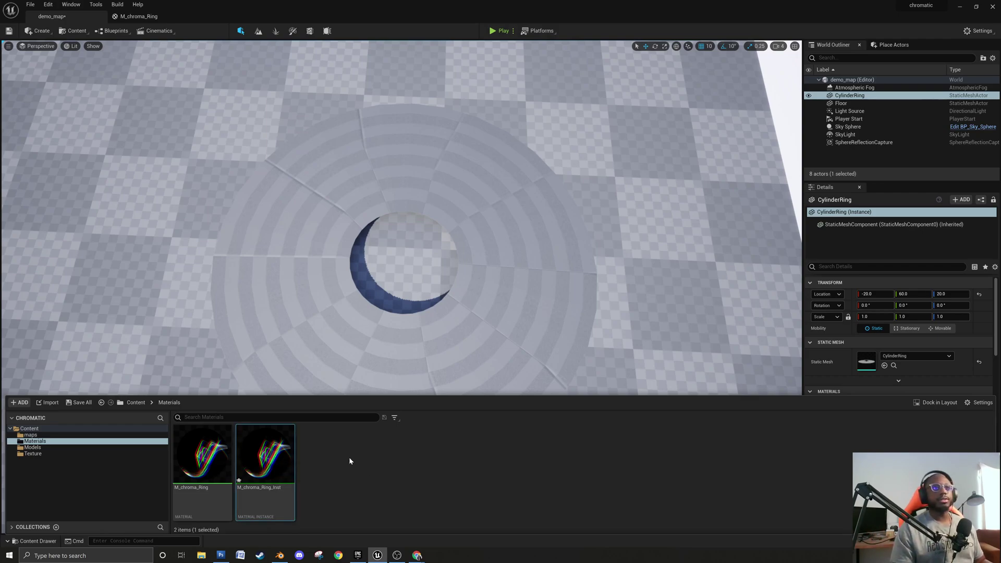
click(31, 5)
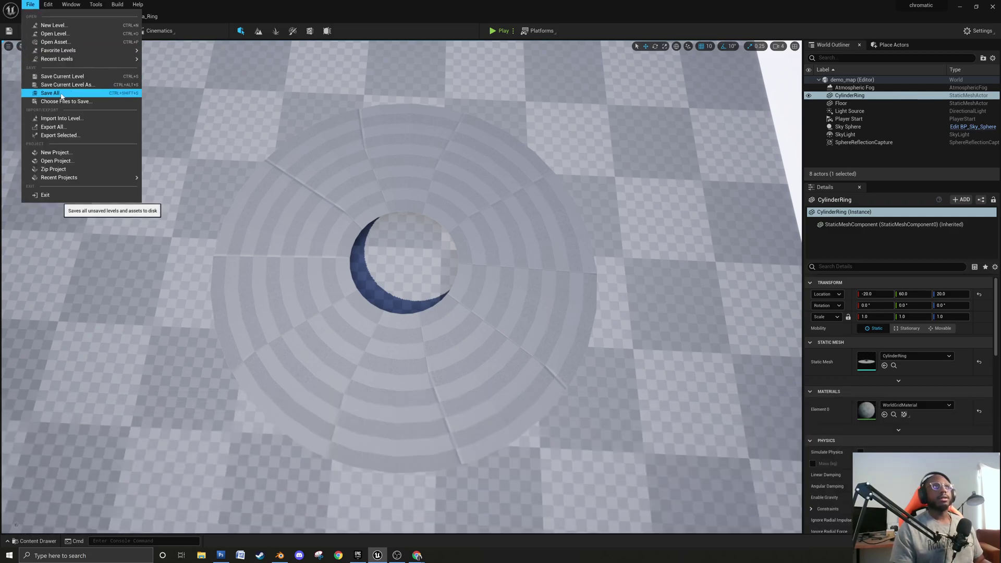
click(62, 96)
Apply the M_chroma_Ring_Inst material instance to the CylinderRing in the level and inspect the ring from several angles.
click(35, 540)
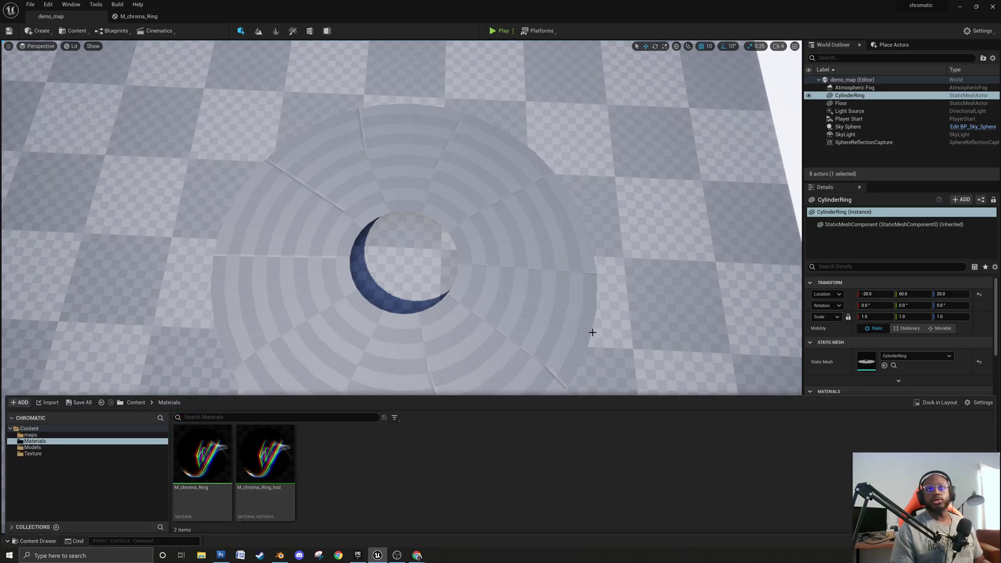
click(520, 281)
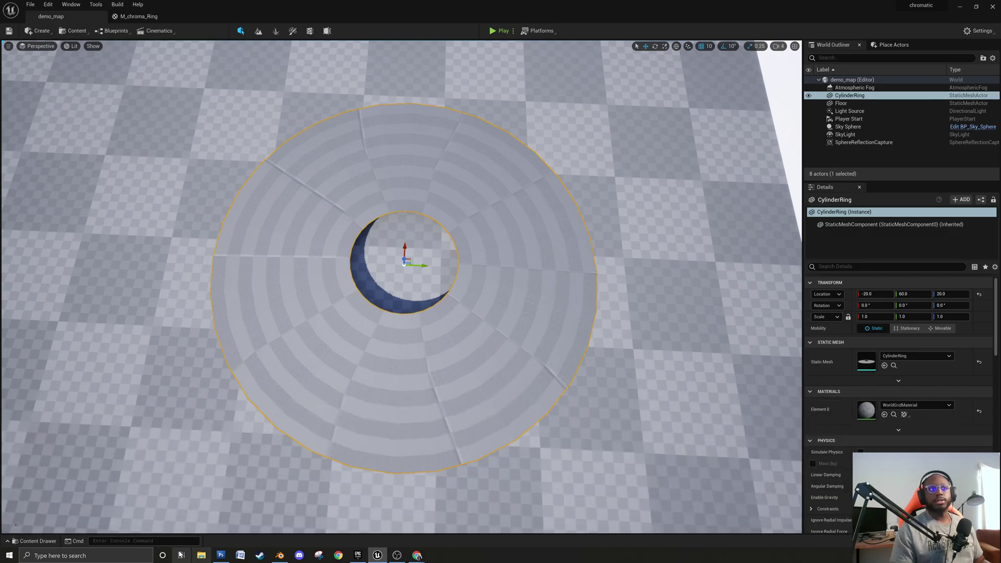
click(35, 540)
drag(265, 452, 507, 301)
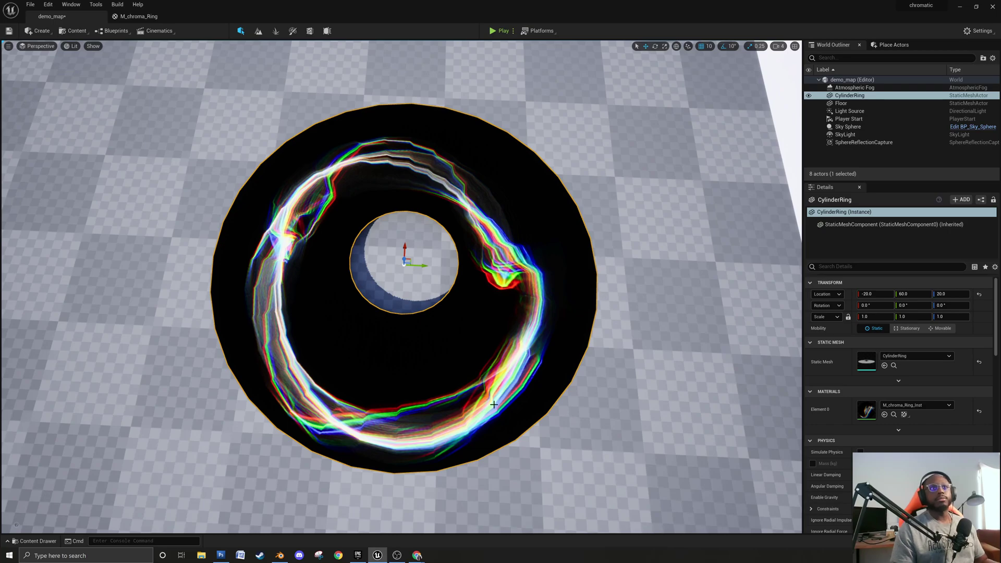
alt+drag(408, 417, 312, 413)
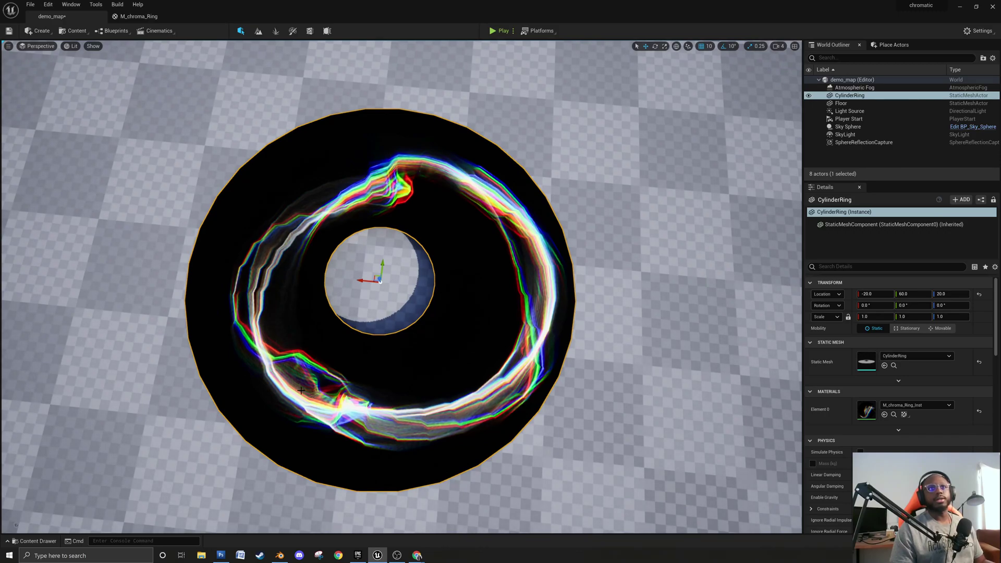
alt+drag(311, 412, 239, 398)
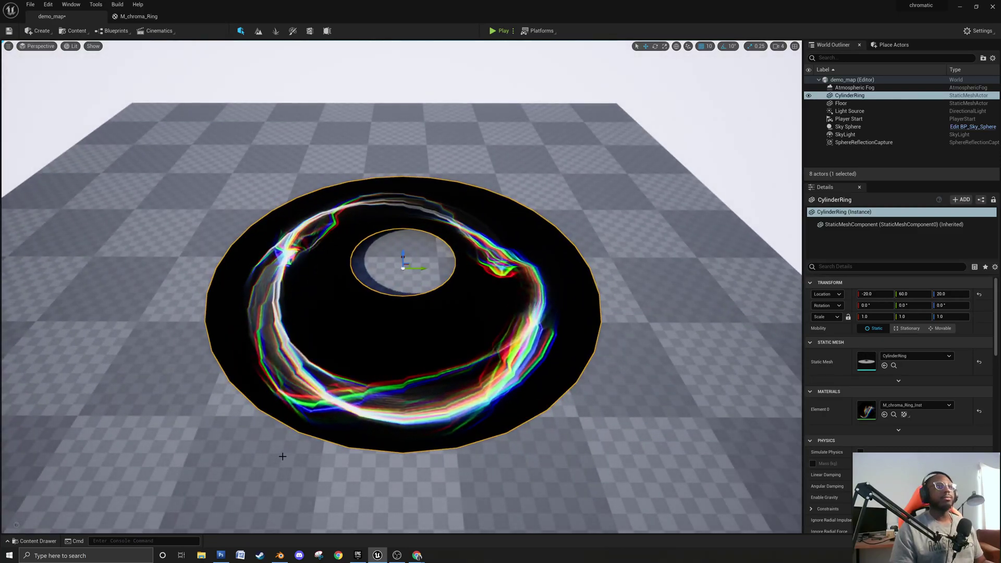
Switch to Blender and apply Shade Smooth to the cylinder ring.
click(279, 555)
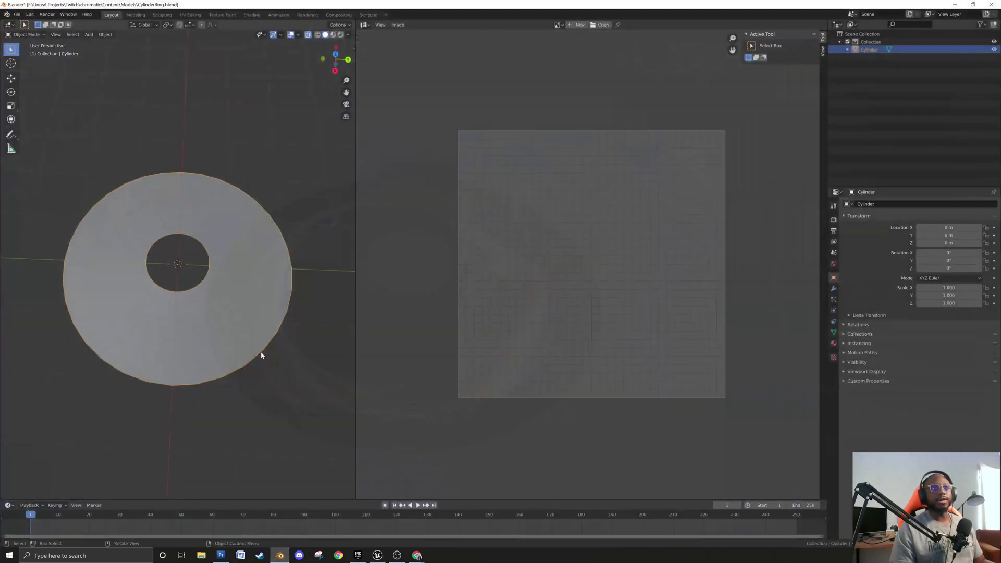
alt+drag(224, 397, 204, 387)
middle_drag(202, 352, 198, 399)
scroll(206, 389, up, 2)
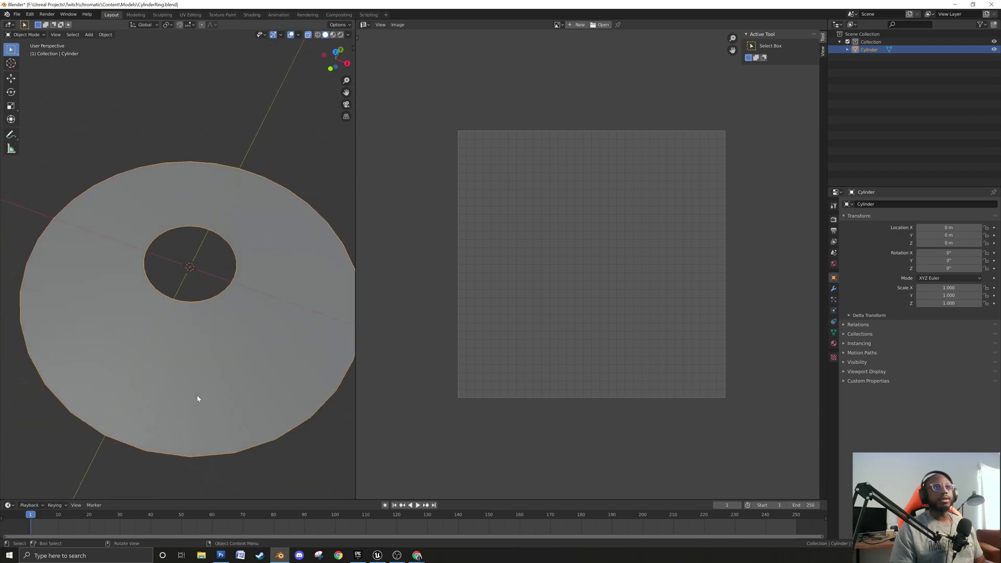
scroll(218, 355, down, 1)
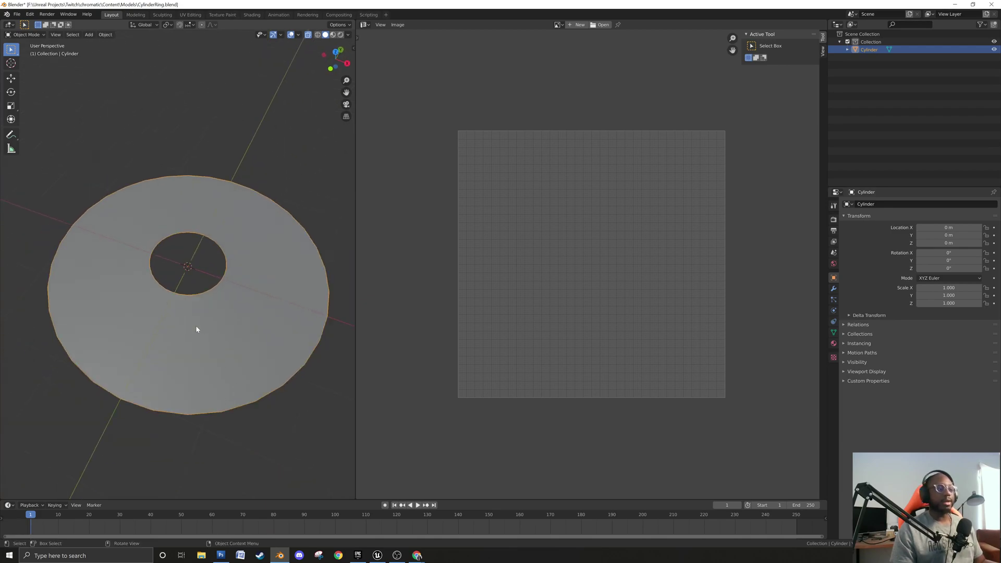
click(105, 34)
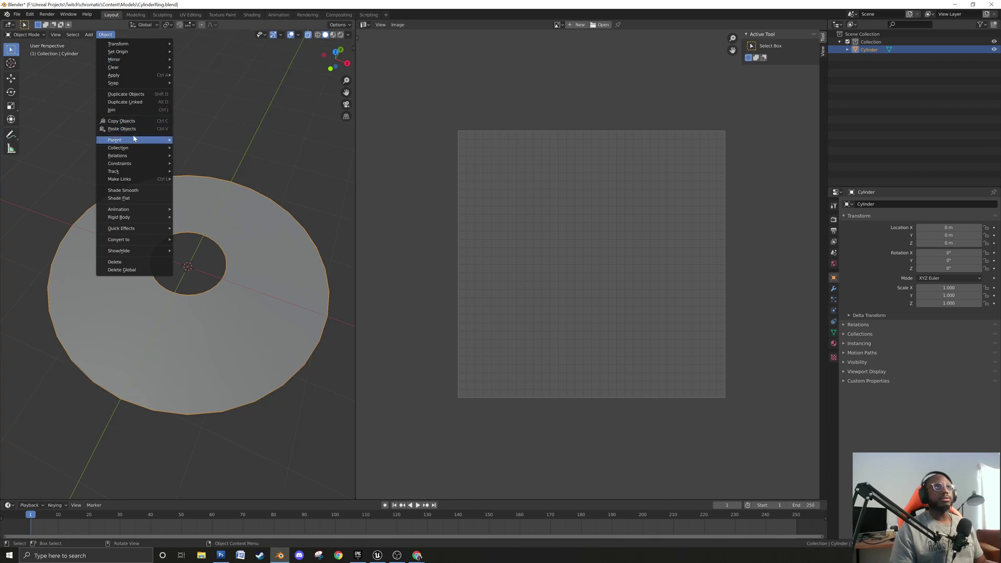
click(141, 193)
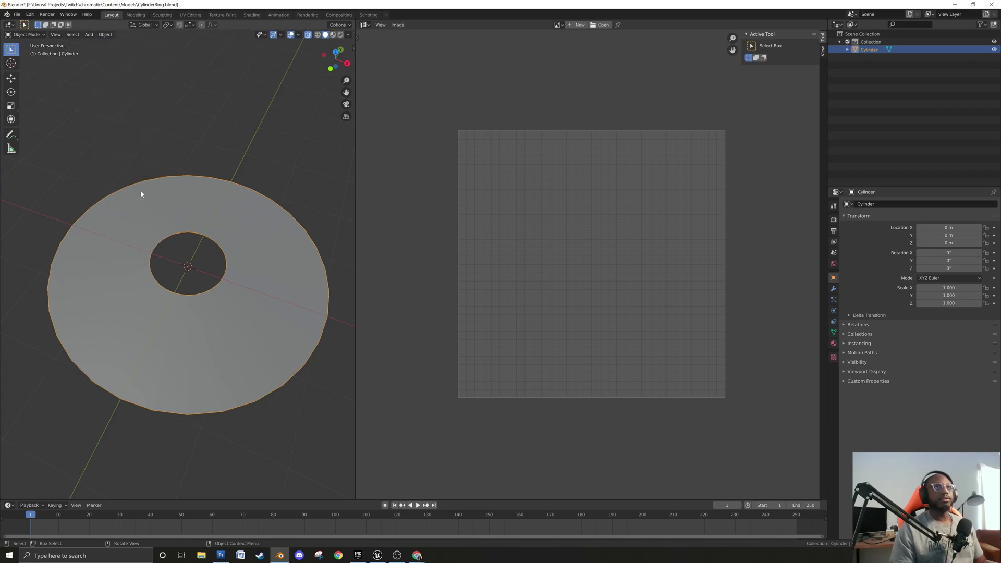
mouse_move(227, 383)
middle_down()
mouse_move(211, 361)
mouse_move(214, 385)
middle_up()
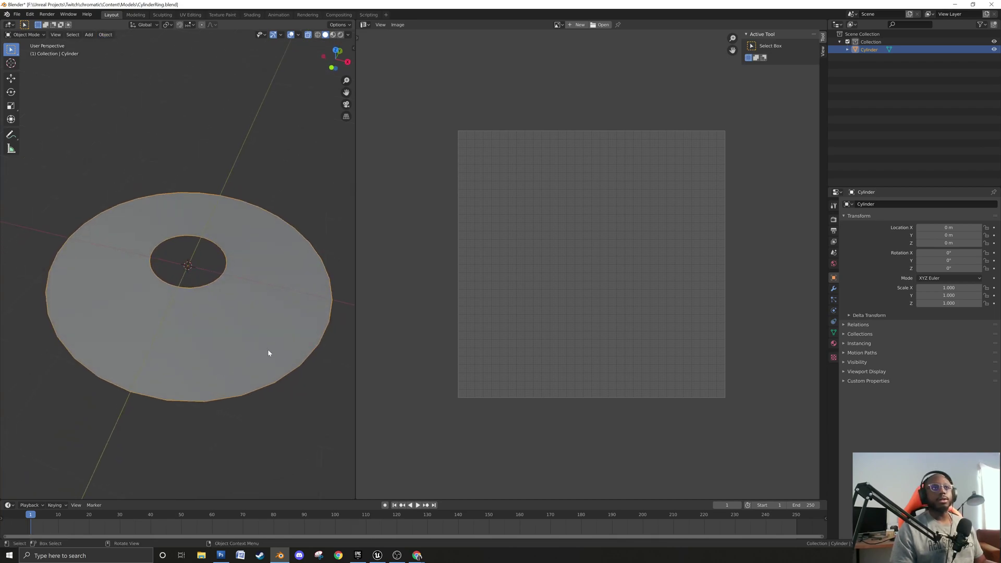
Inspect the ring's mesh in Edit Mode, widen the 3D viewport over the UV editor, and return to Object Mode.
key(Tab)
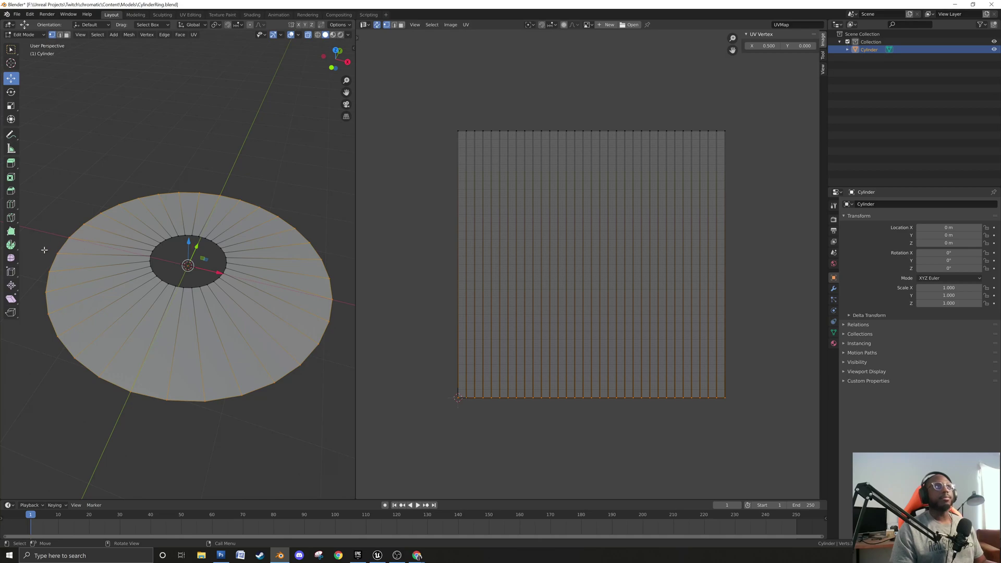
middle_drag(124, 186, 295, 155)
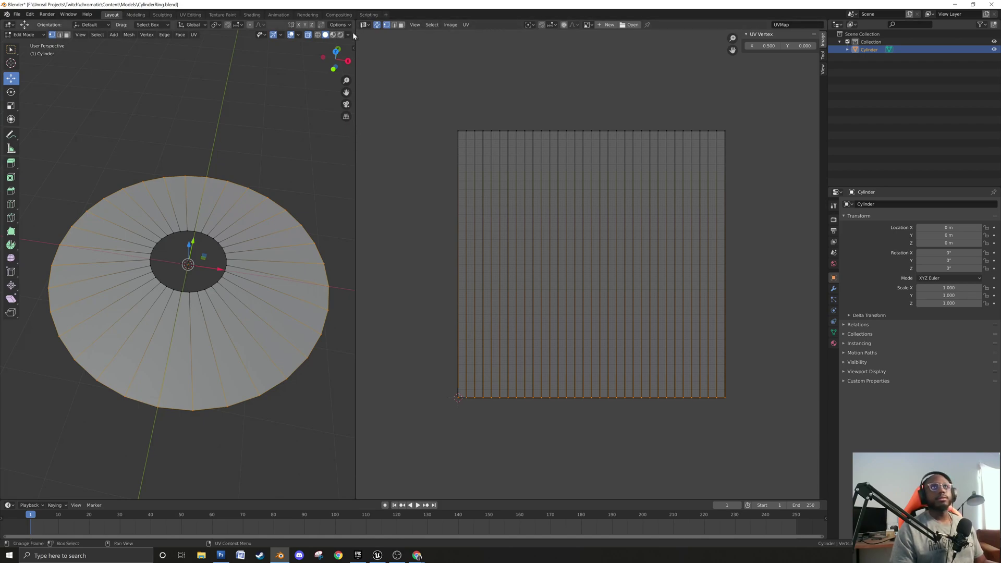
drag(356, 32, 584, 104)
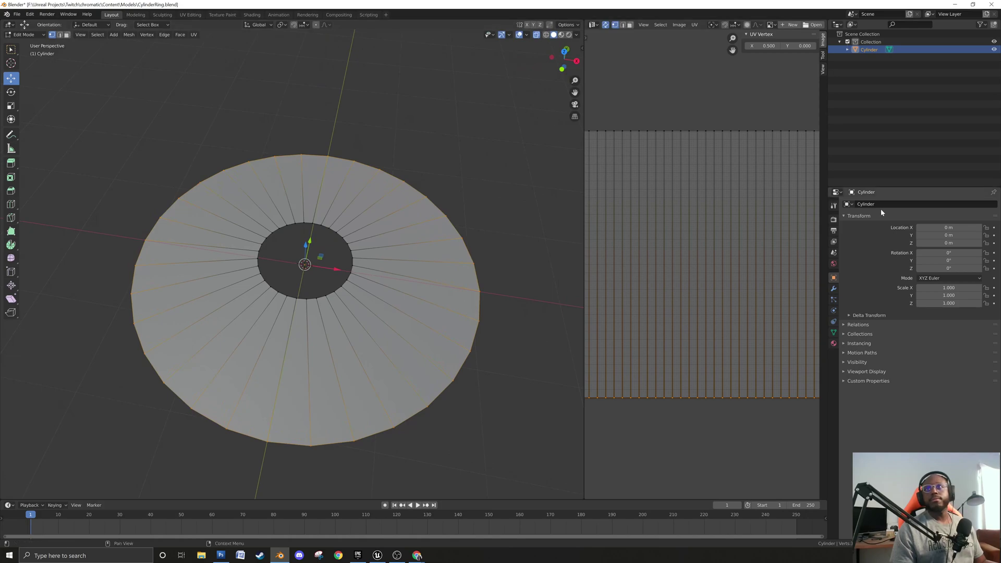
middle_drag(396, 328, 293, 342)
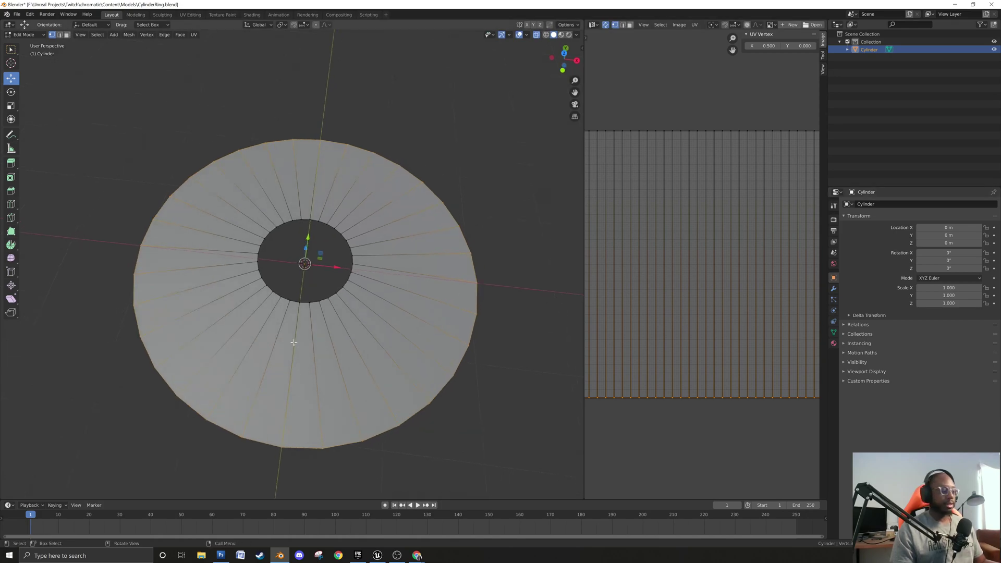
key(Tab)
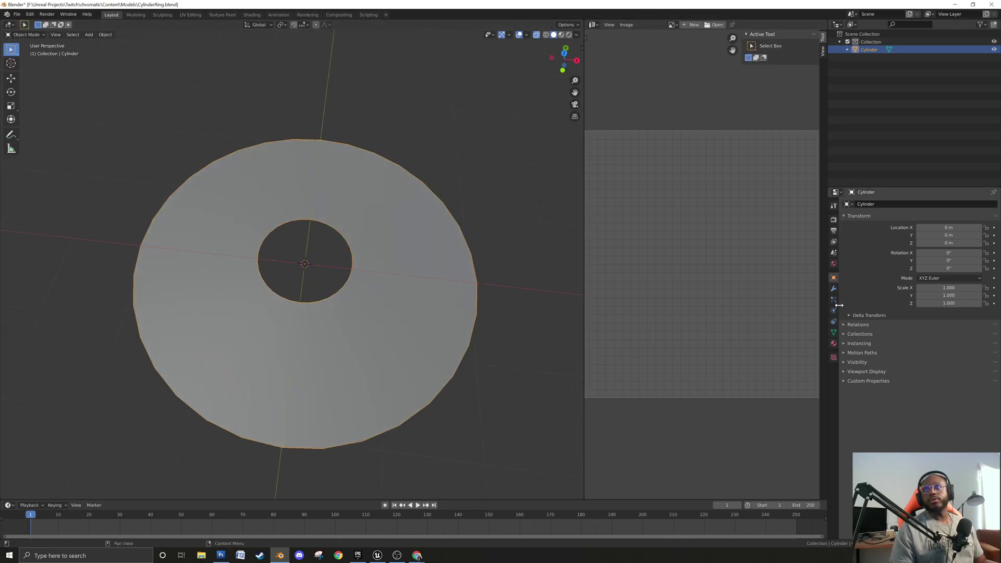
Add a Catmull-Clark Subdivision Surface modifier at level 1 to the ring, apply it, and check the resulting mesh in Edit Mode.
click(833, 289)
click(886, 204)
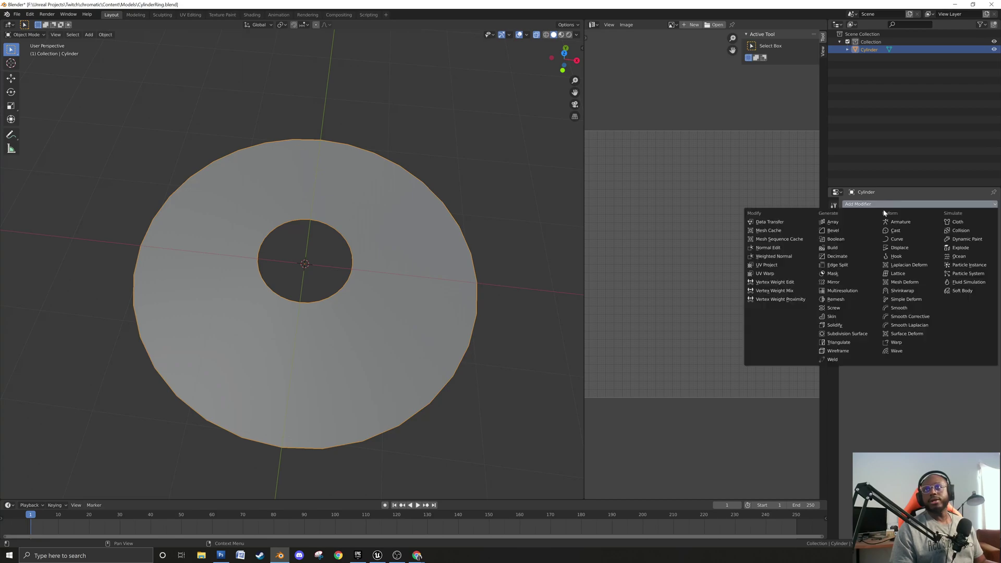
click(846, 333)
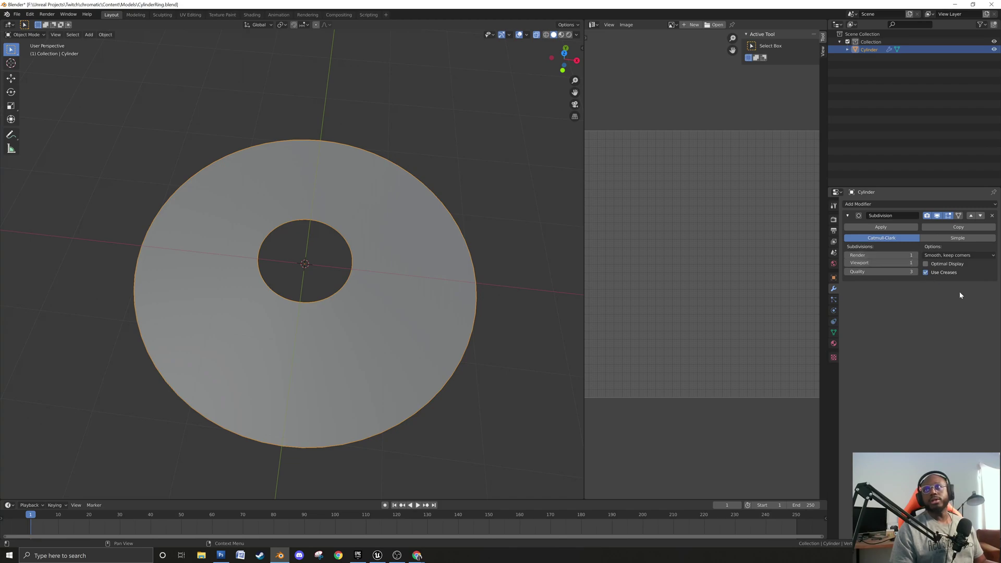
click(890, 225)
middle_drag(495, 257, 369, 317)
key(Tab)
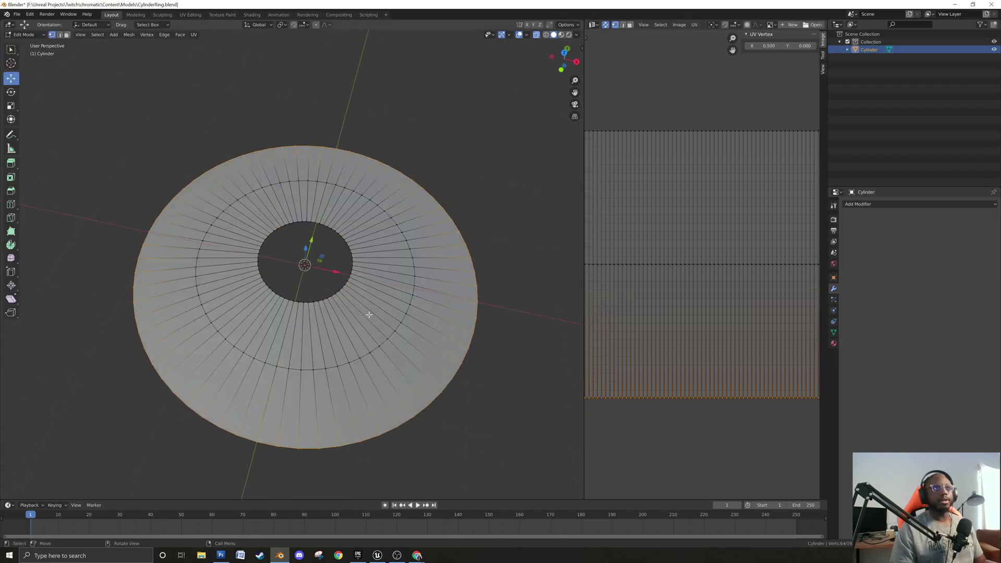
key(Tab)
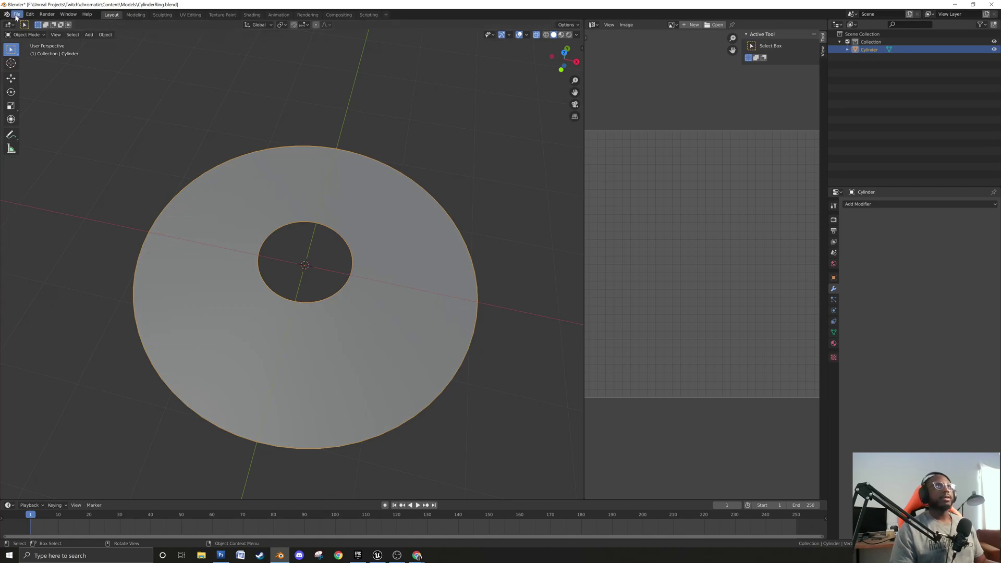
key(Tab)
mouse_move(241, 340)
middle_down()
mouse_move(257, 364)
mouse_move(250, 397)
mouse_move(264, 371)
mouse_move(257, 333)
middle_up()
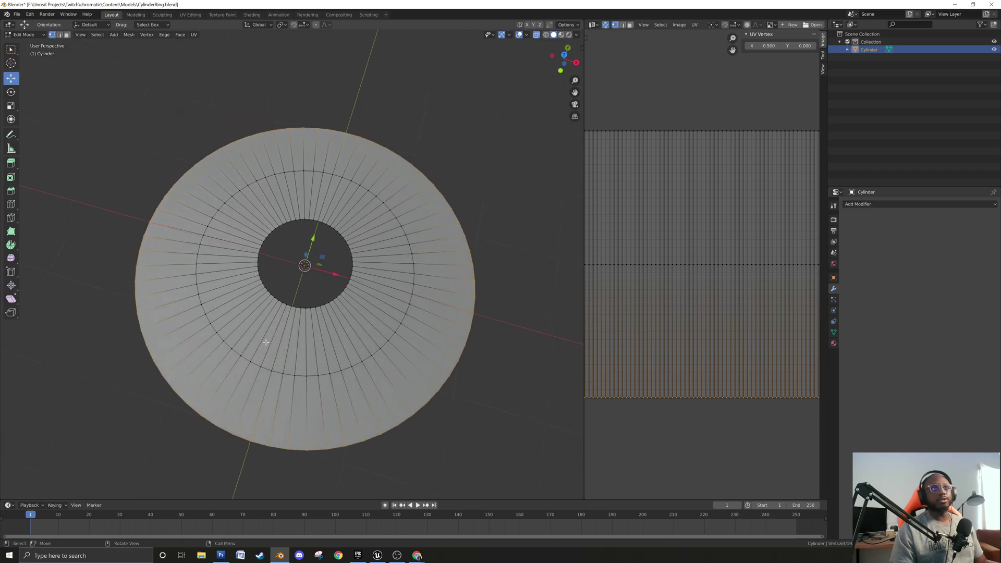
key(Tab)
Save the Blender file and export the selected ring as FBX over CylinderRing.fbx in the Models folder.
click(14, 15)
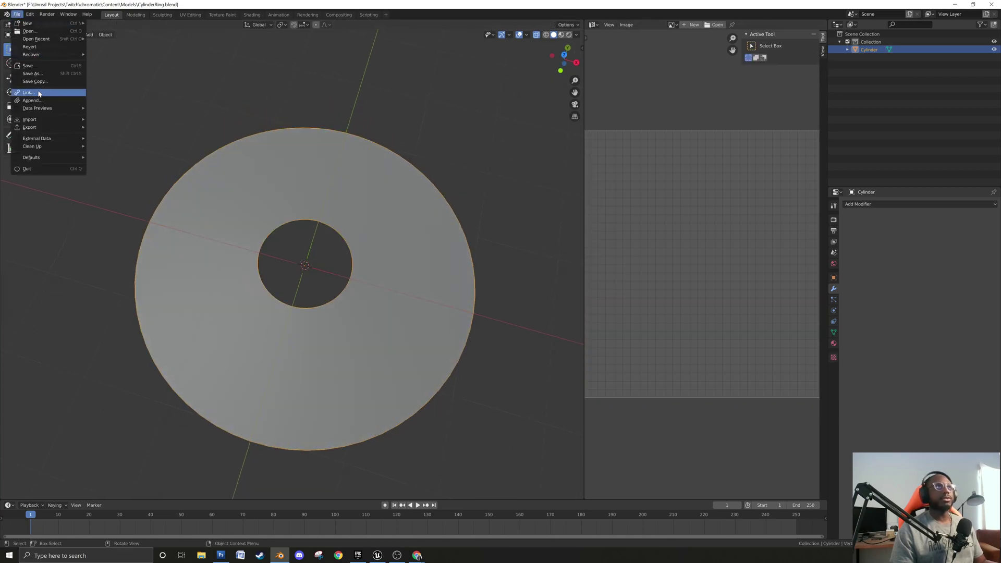
click(32, 67)
click(16, 14)
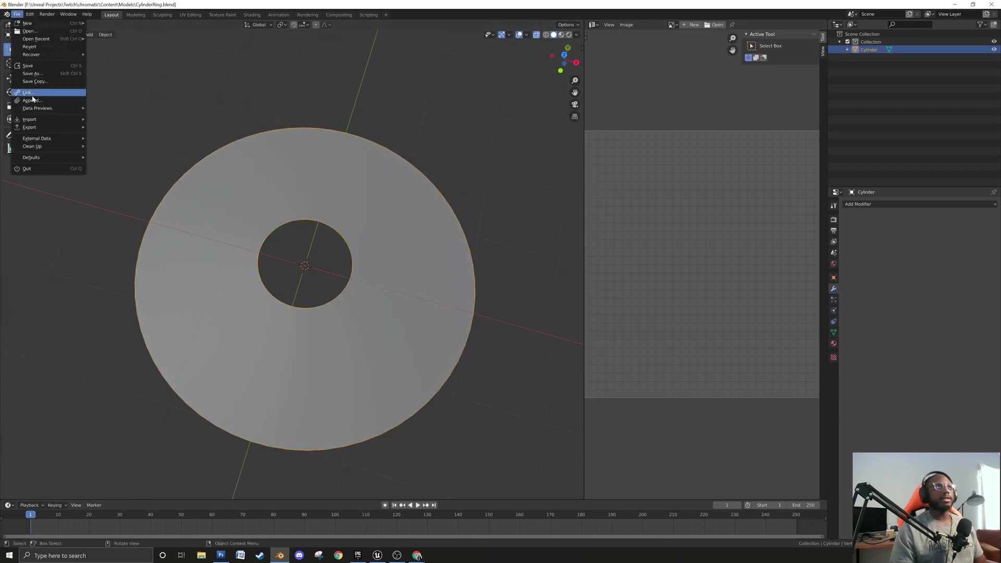
mouse_move(47, 127)
click(126, 174)
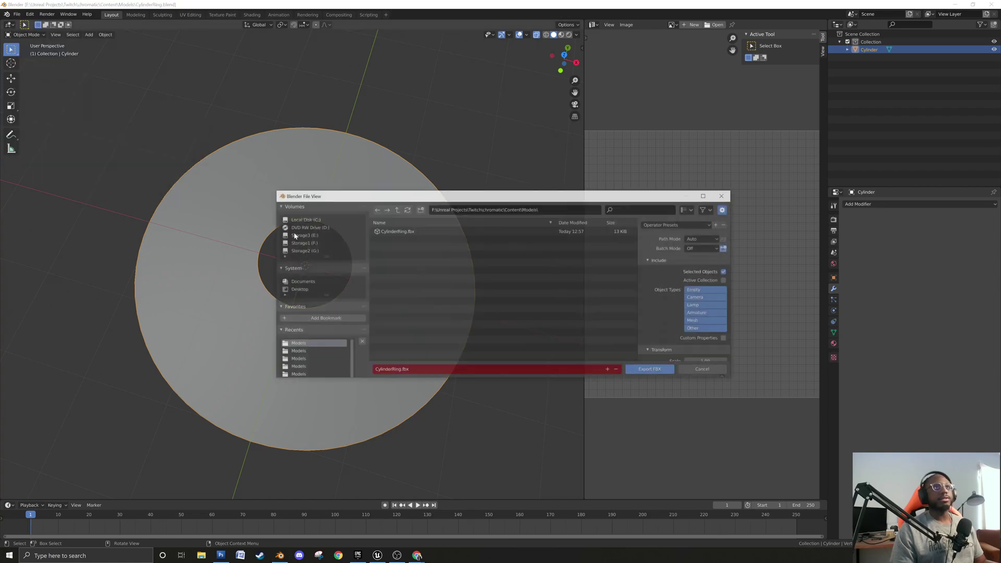
click(674, 369)
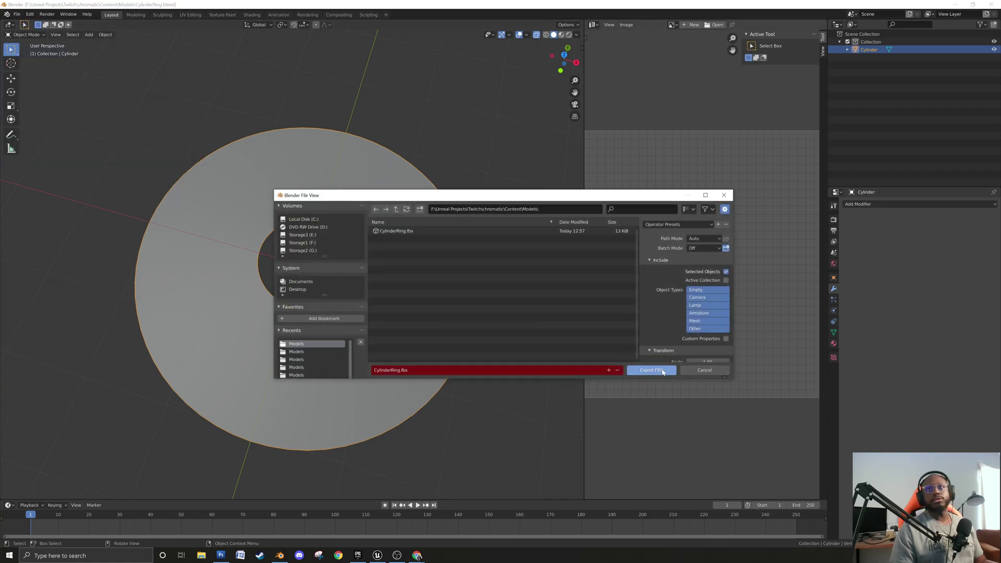
Switch to Unreal Engine and inspect the cylinder ring with its material in the demo level from several angles.
click(954, 4)
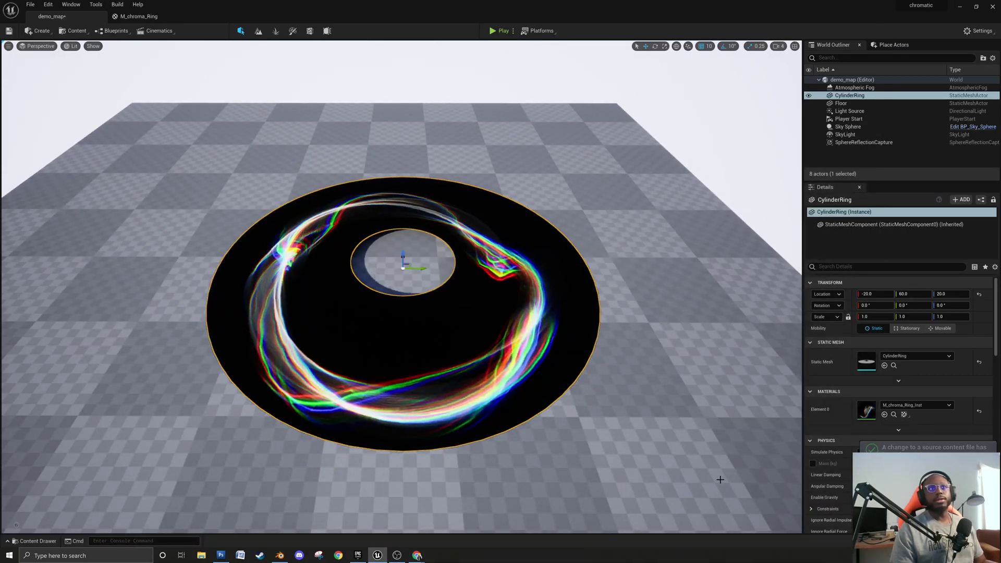
drag(452, 525, 438, 503)
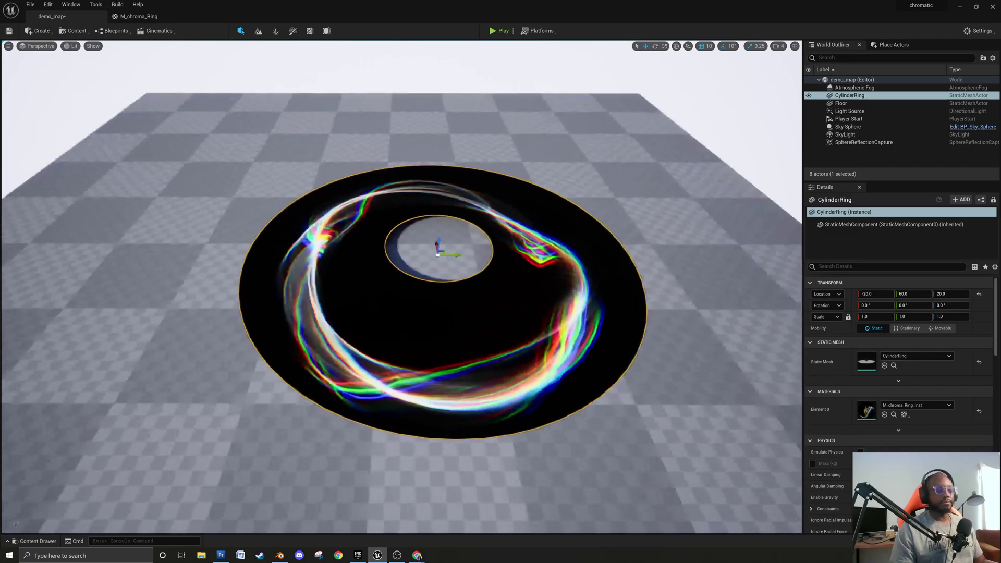
right_drag(399, 503, 348, 442)
scroll(390, 499, down, 2)
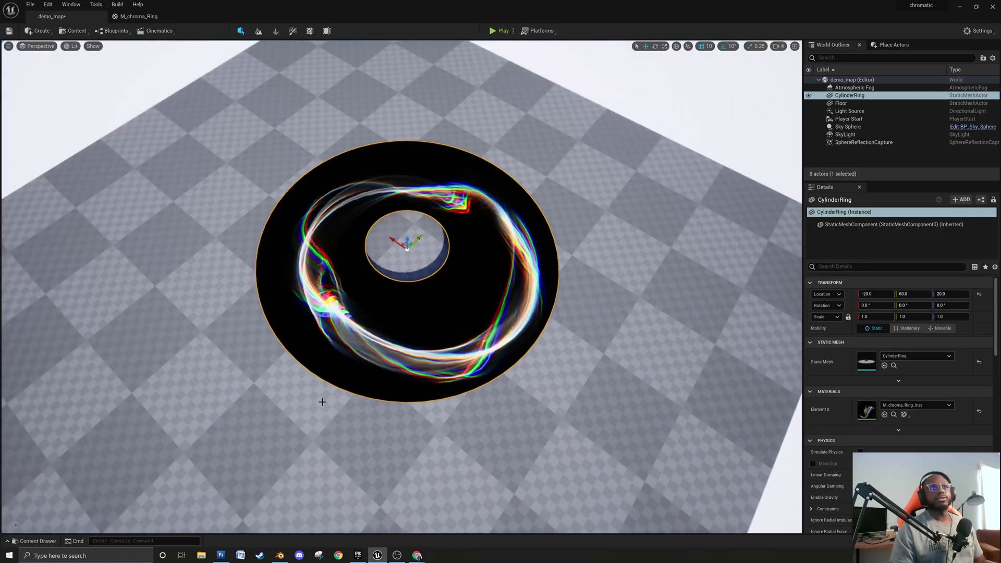
In the M_chroma_Ring material graph, move the -0.01 constant node into line beneath the 0.01 constant.
click(139, 17)
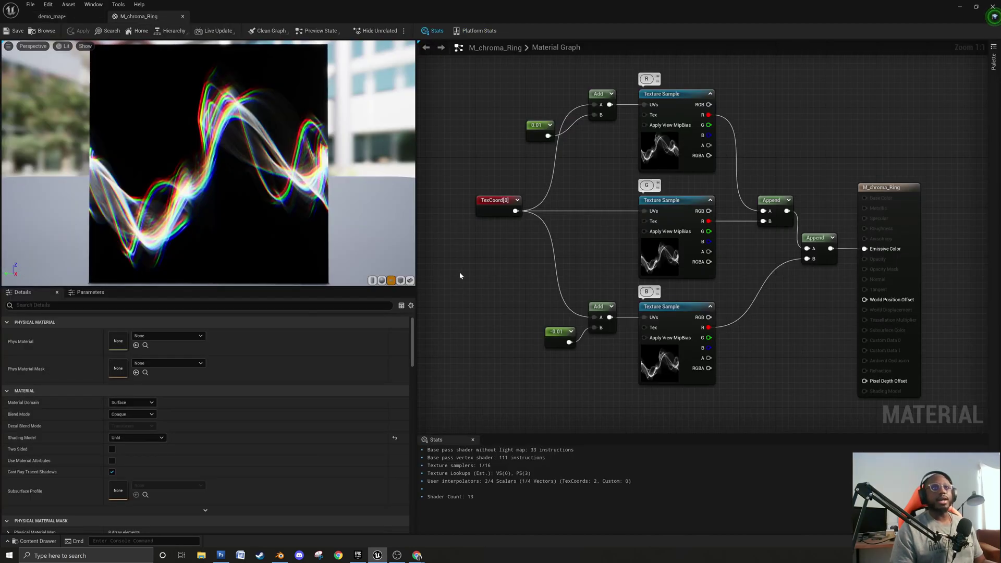
right_drag(515, 263, 549, 259)
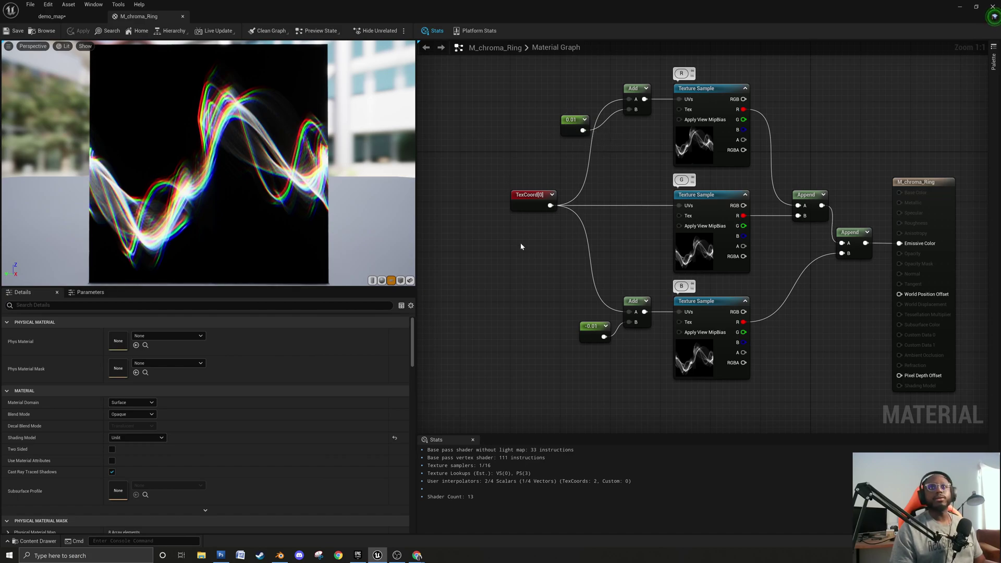
drag(589, 325, 571, 284)
click(548, 245)
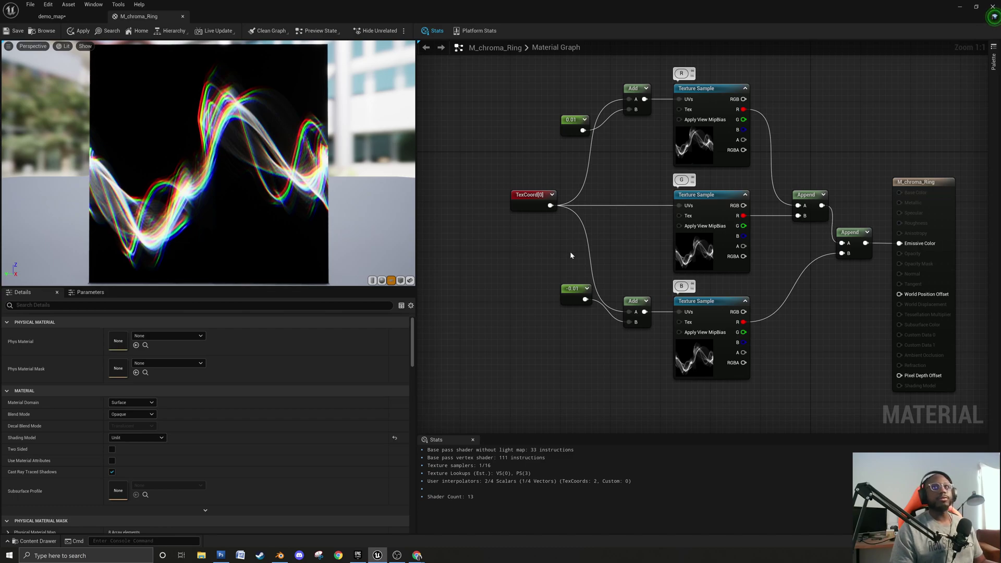
click(511, 240)
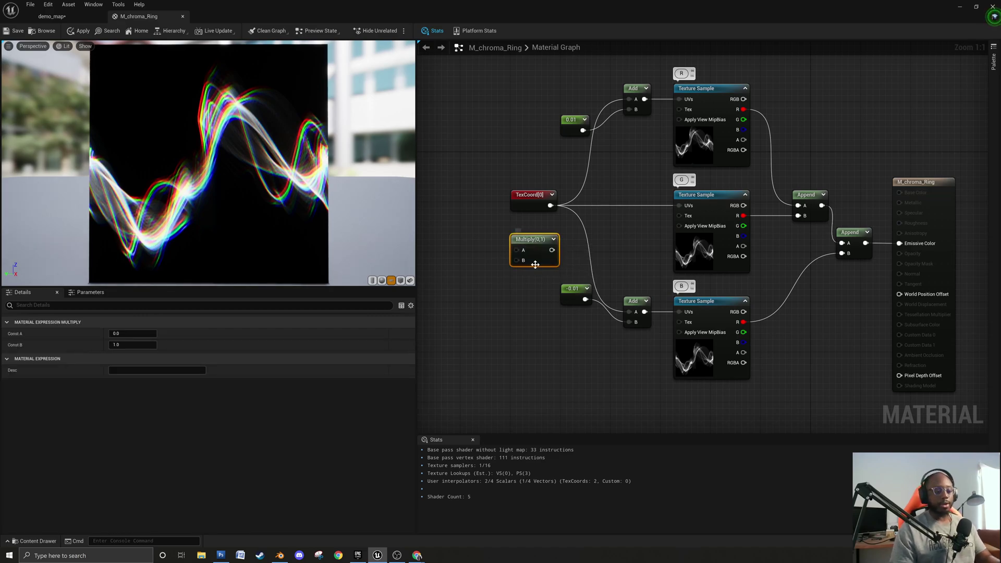
key(Delete)
right_click(523, 256)
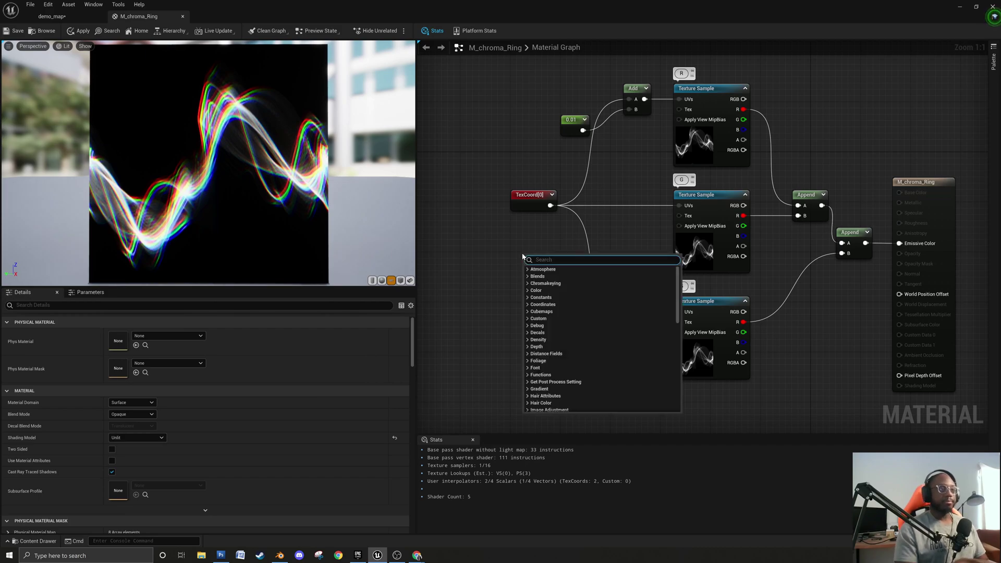
click(492, 262)
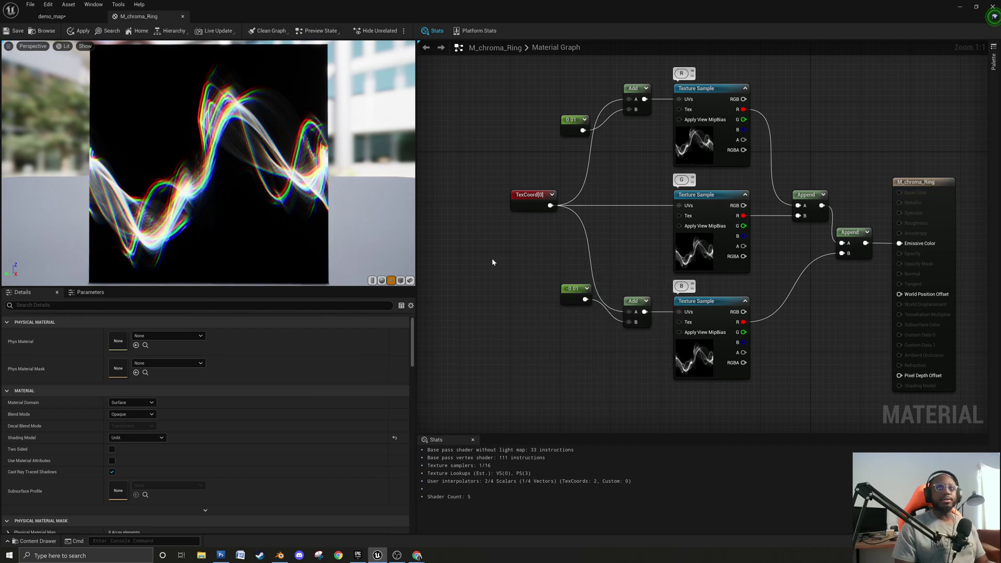
Add a scalar parameter named PosOffset below the TexCoord node in the material graph.
click(518, 237)
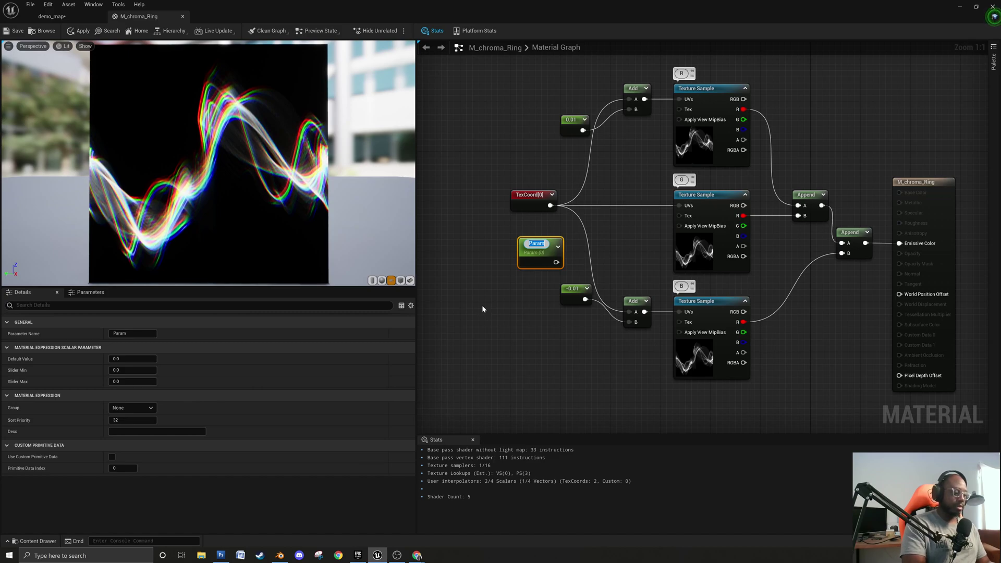
text(PosOffset)
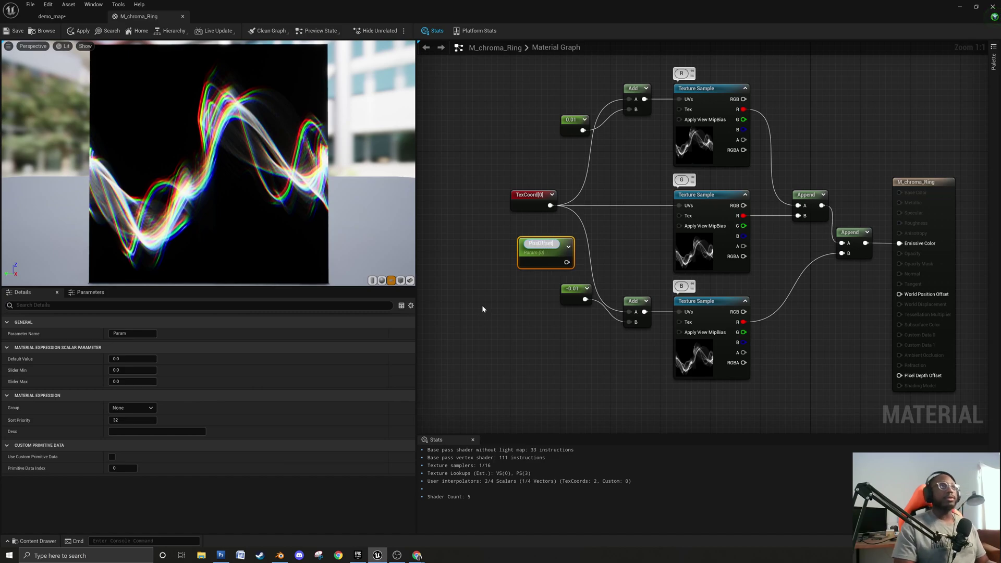
key(Return)
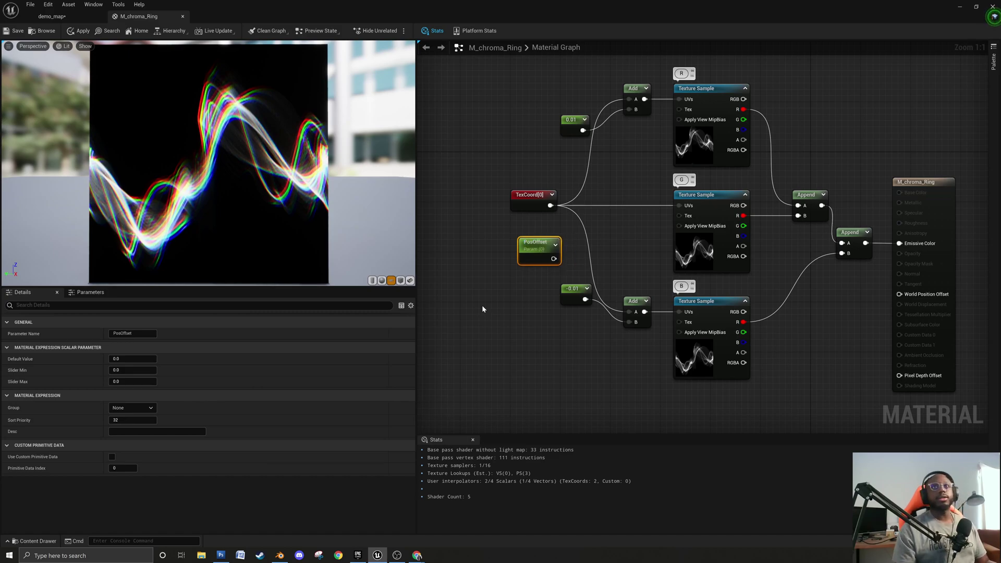
Add a Multiply node, connect PosOffset to its A input, and set its Const B to -1.
click(596, 237)
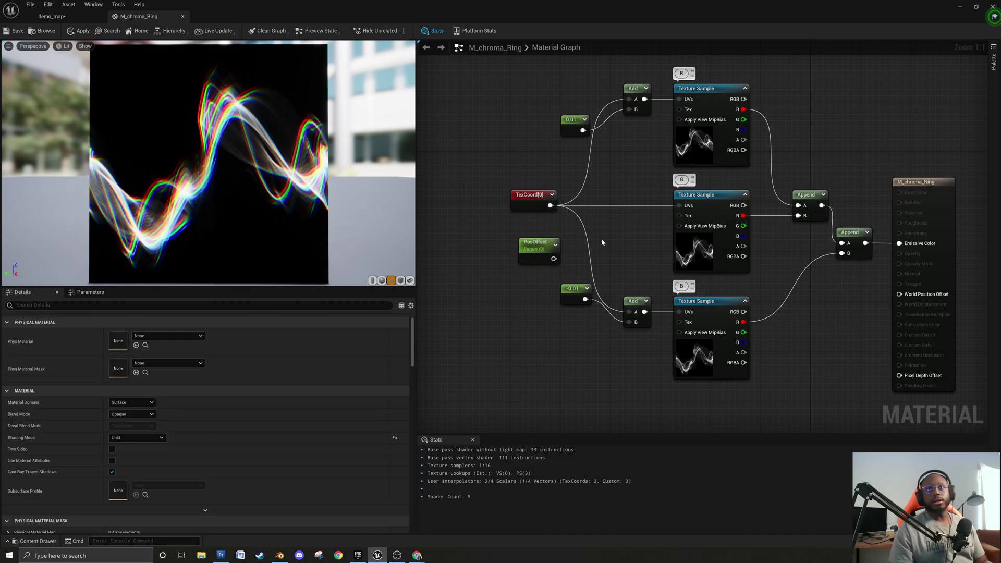
click(602, 243)
drag(554, 259, 617, 255)
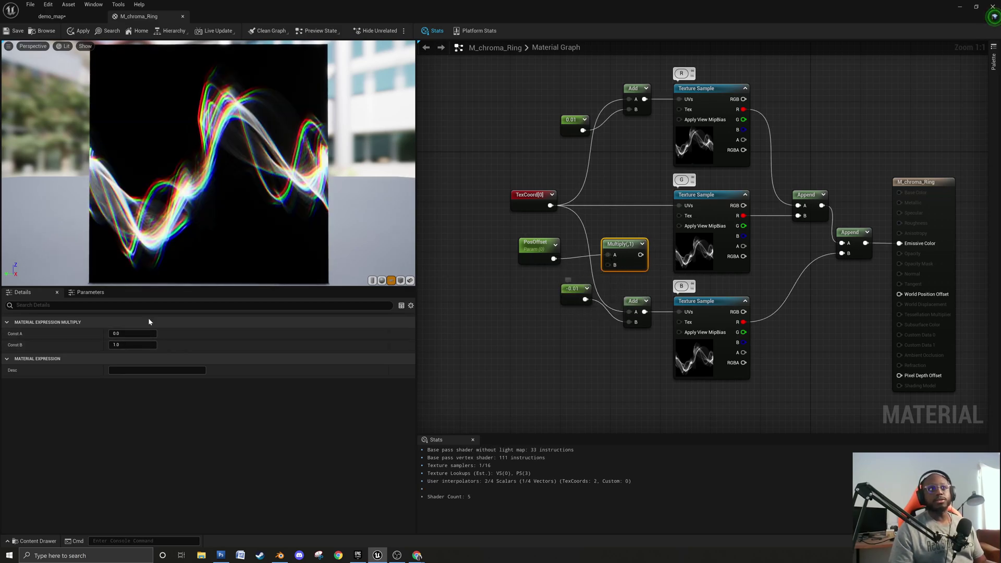
click(134, 343)
text(-1)
key(Return)
Tidy the PosOffset and Multiply nodes, connect Multiply to the blue channel Add's B input, and delete the -0.01 constant.
drag(480, 242, 633, 258)
drag(540, 255, 490, 255)
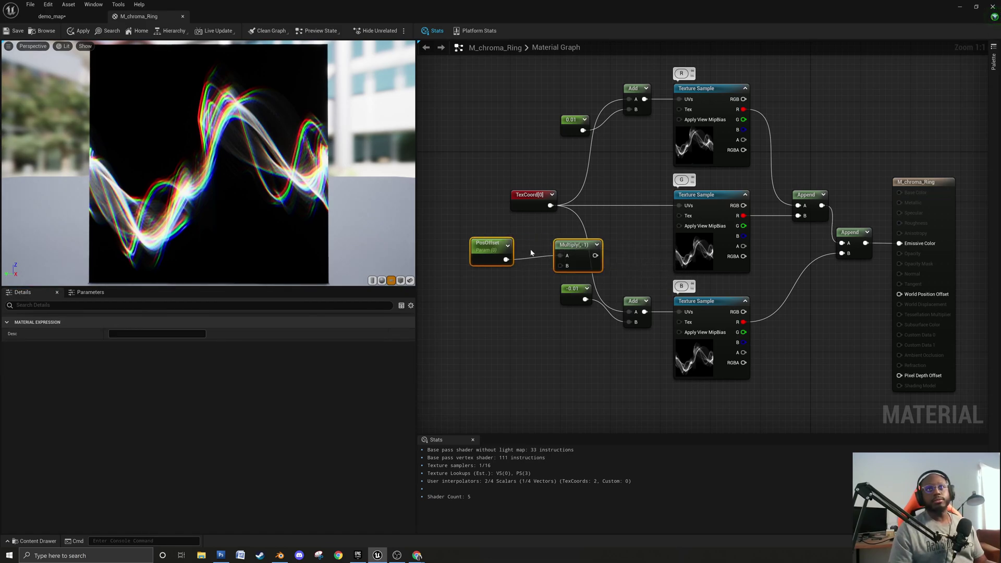
click(489, 254)
drag(474, 245, 514, 228)
drag(569, 244, 632, 322)
drag(553, 298, 593, 312)
key(Delete)
Connect PosOffset to the B input of the red channel's Add node and delete the 0.01 constant.
drag(545, 242, 630, 108)
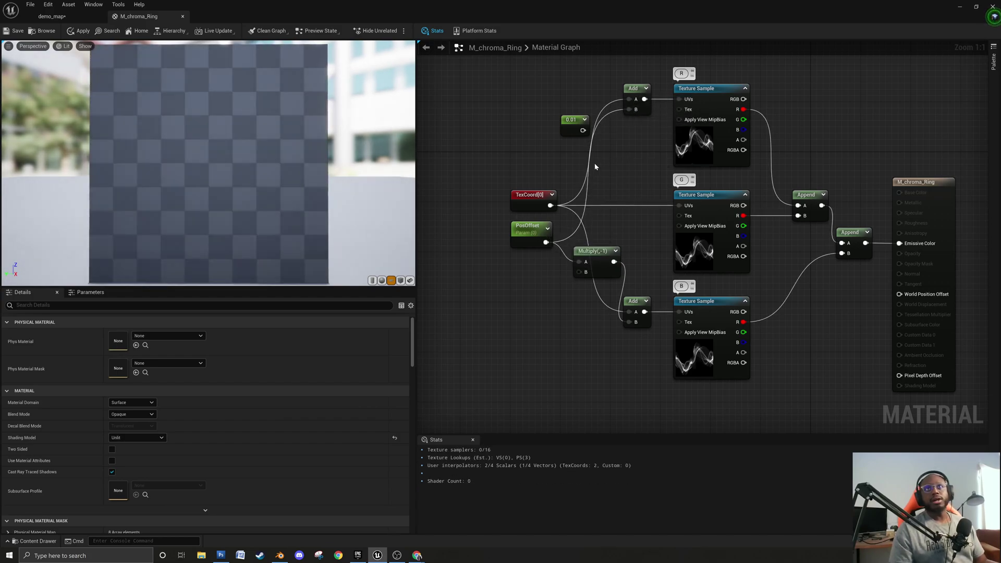
drag(545, 110, 578, 146)
key(Delete)
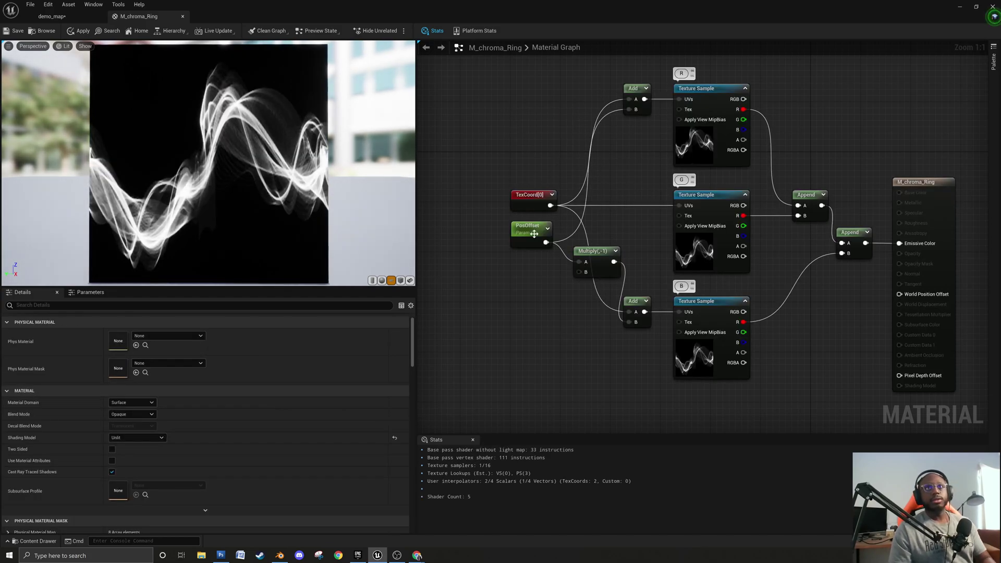
Set the PosOffset parameter's default value to 0.01 and save the material.
click(529, 232)
click(126, 359)
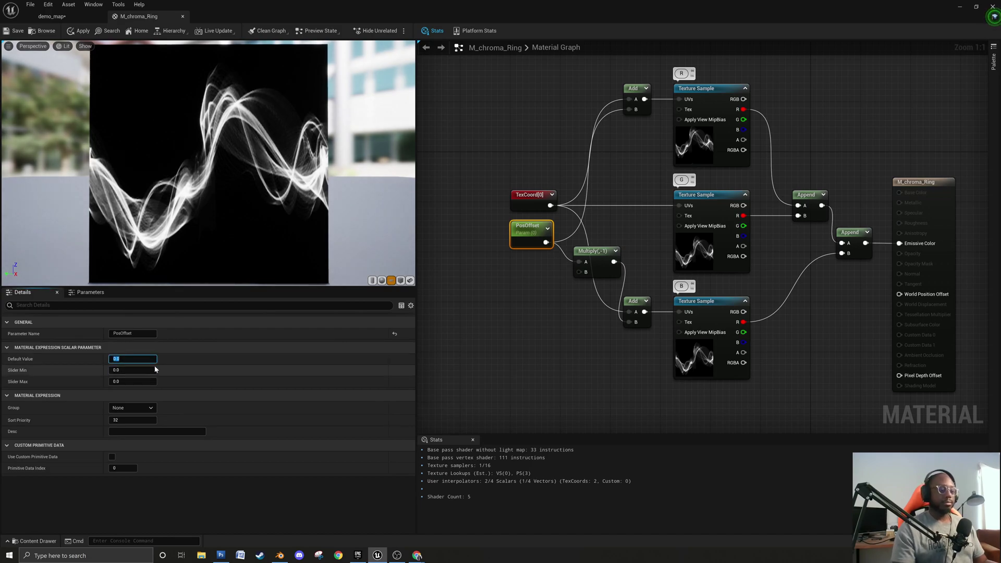
key(BackSpace)
text(0)
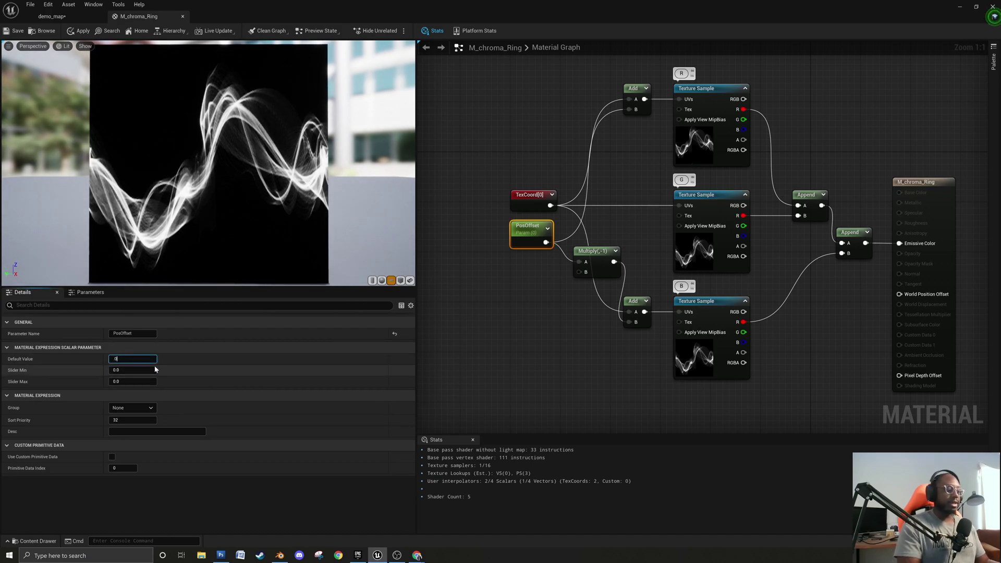
text(.01)
key(Return)
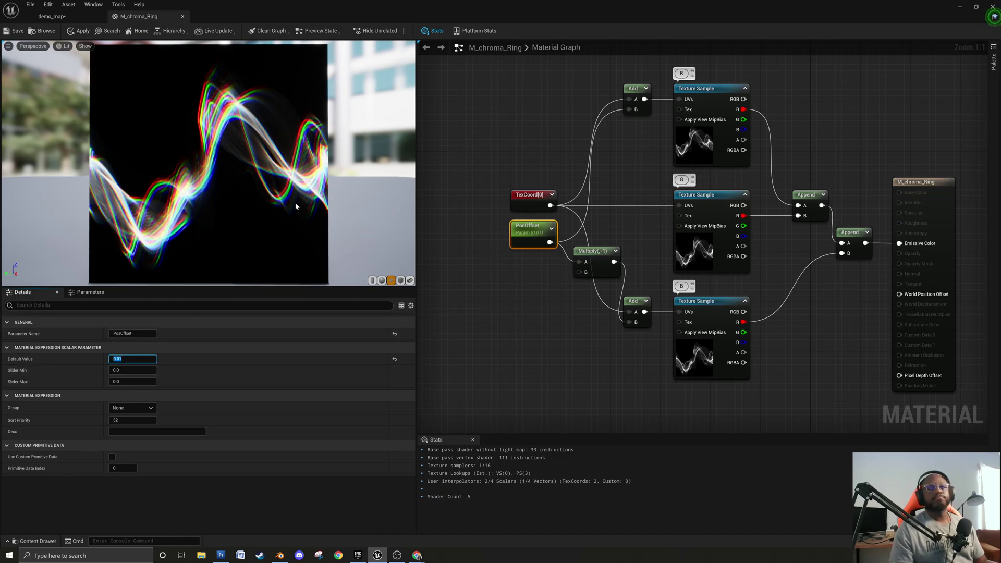
click(16, 31)
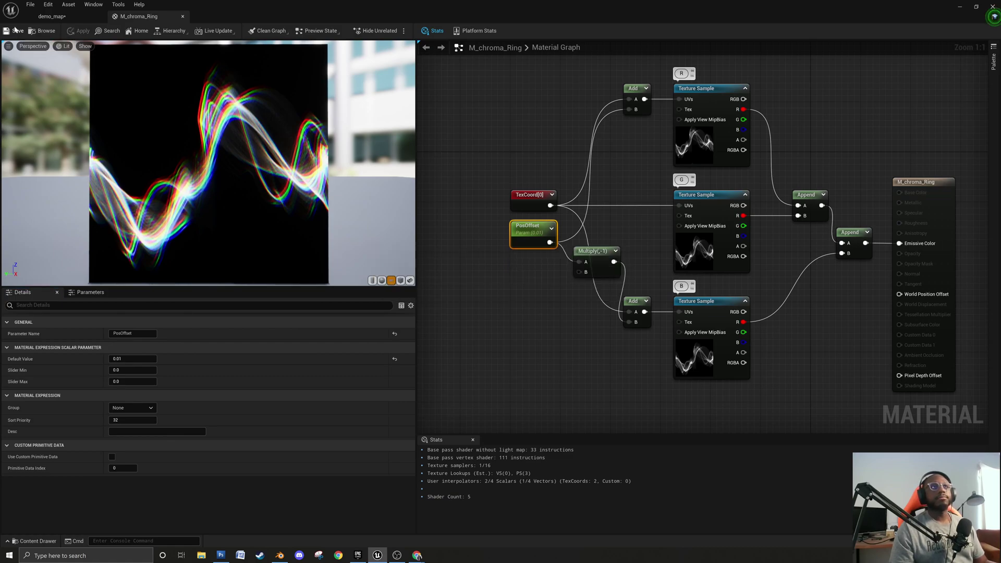
Open M_chroma_Ring_Inst from the selected ring, show it over the demo level, and enable its PosOffset override.
click(53, 16)
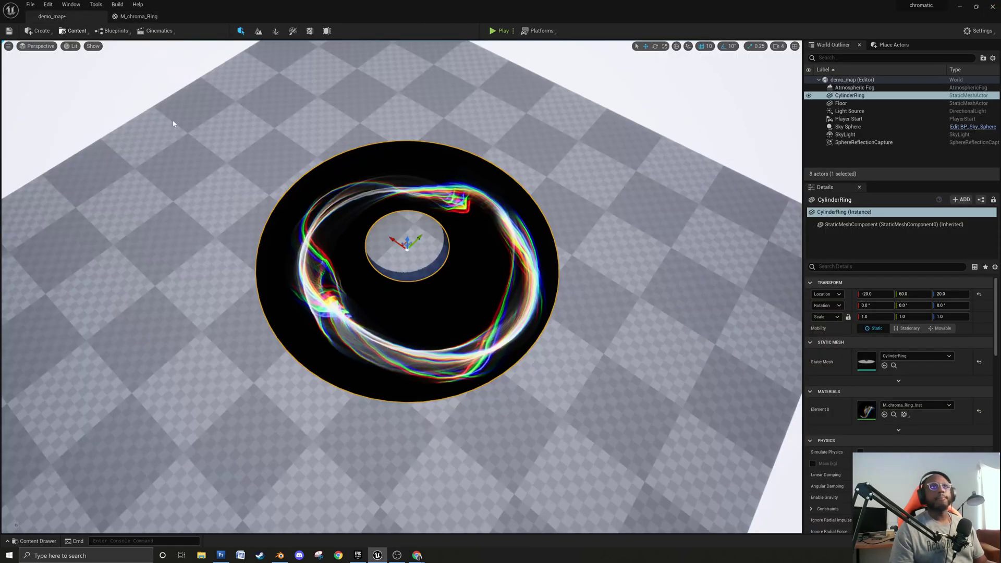
double_click(864, 410)
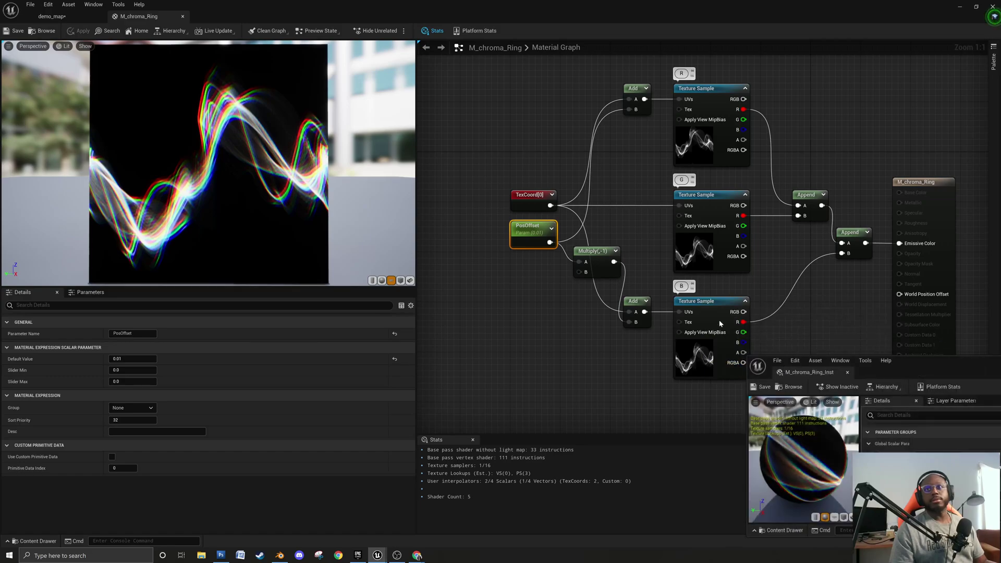
click(52, 17)
drag(907, 365, 840, 365)
click(809, 454)
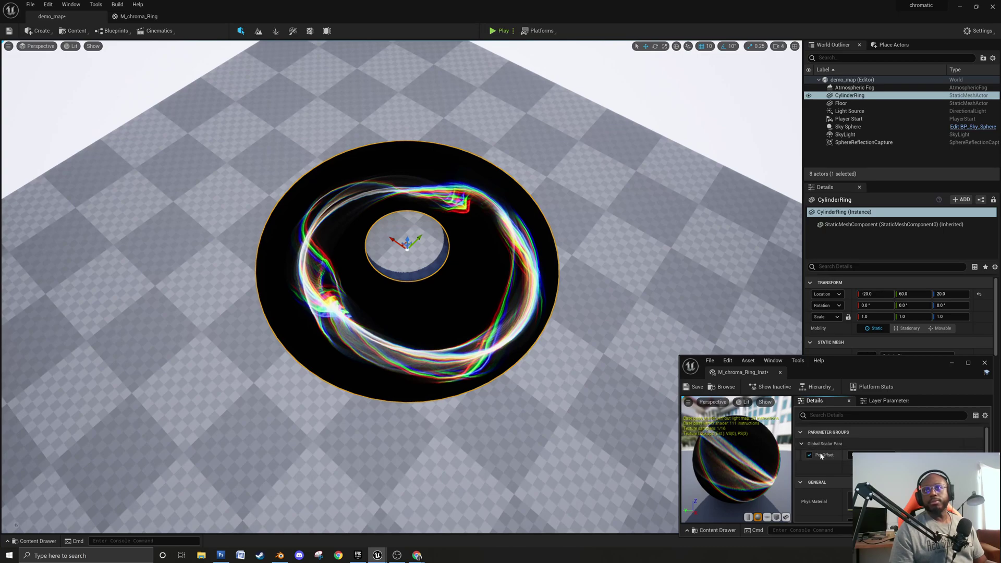
Vary the instance's PosOffset value and examine the color separation on the ring from above.
mouse_move(865, 455)
mouse_down()
mouse_move(888, 454)
mouse_move(870, 455)
mouse_up()
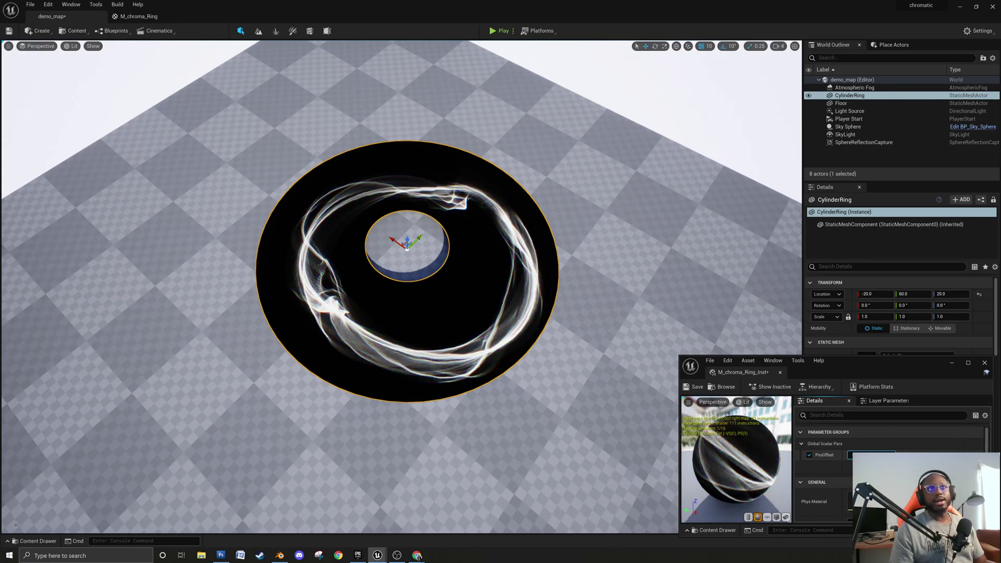
mouse_move(869, 455)
mouse_down()
mouse_move(881, 455)
mouse_move(869, 455)
mouse_up()
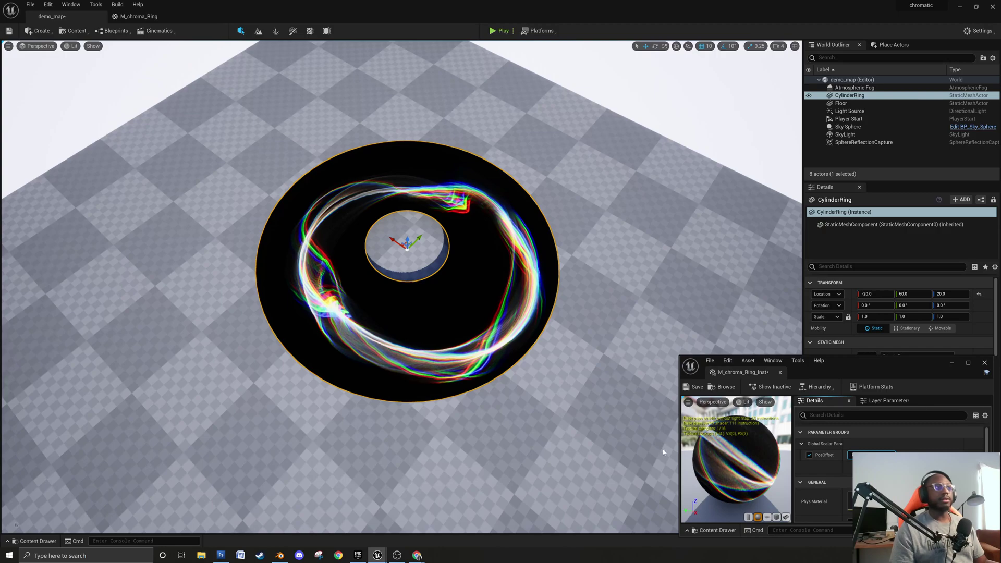
mouse_move(522, 312)
mouse_down()
mouse_move(531, 339)
mouse_move(532, 326)
mouse_up()
right_drag(311, 357, 423, 351)
alt+drag(311, 357, 242, 388)
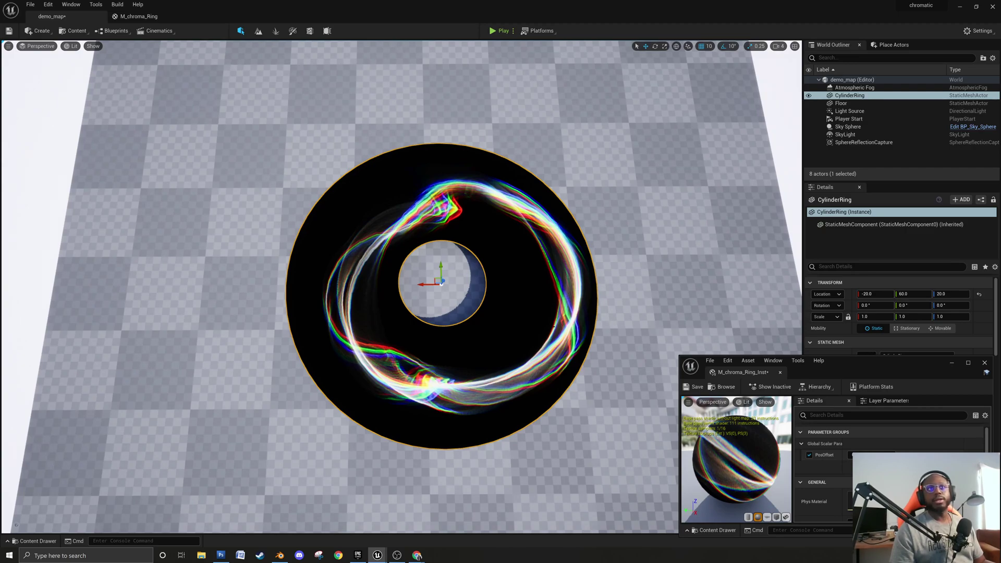
click(166, 16)
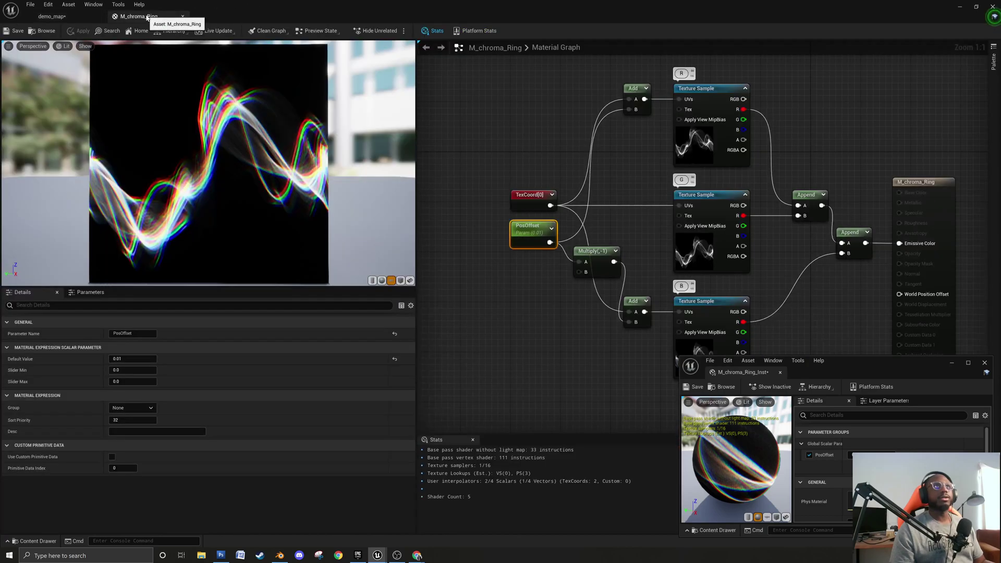
right_drag(491, 270, 581, 332)
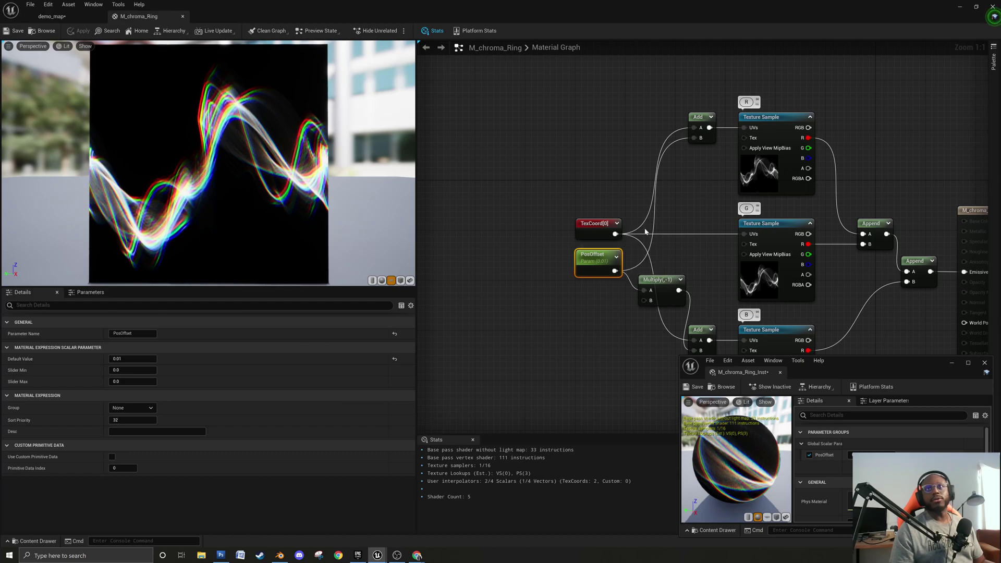
right_drag(693, 244, 630, 227)
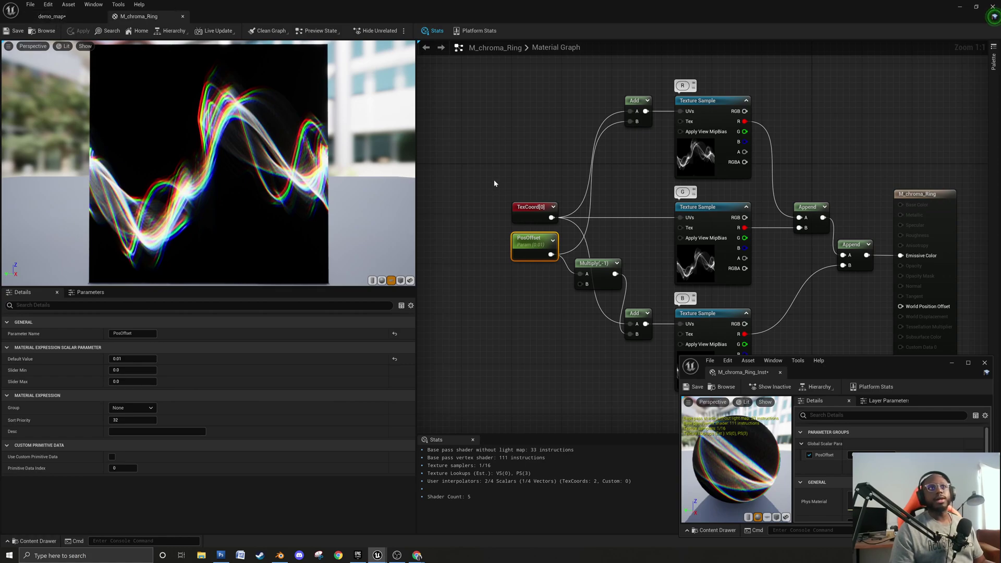
click(52, 16)
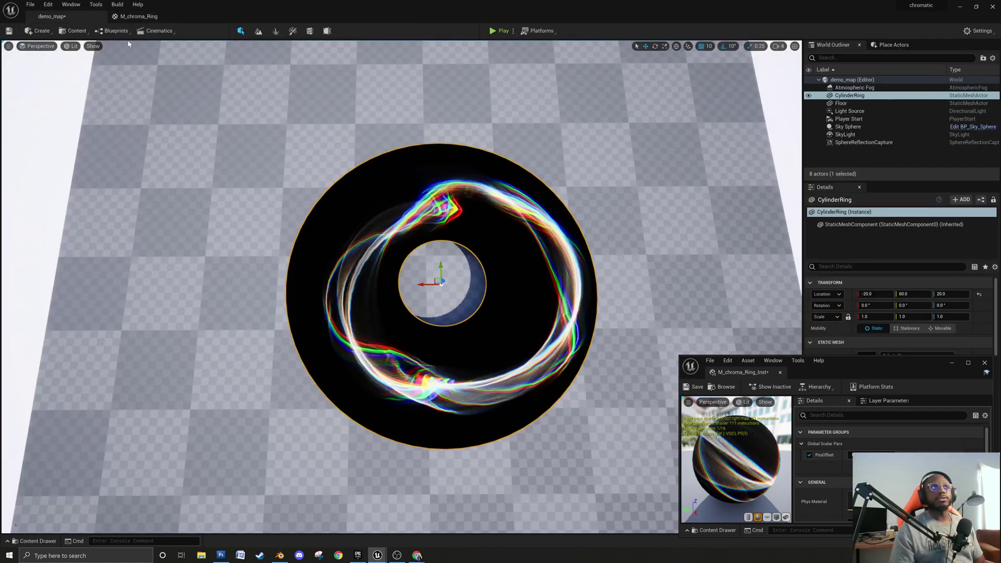
Return to the M_chroma_Ring material, select its result node, and set the Blend Mode to Translucent.
click(137, 16)
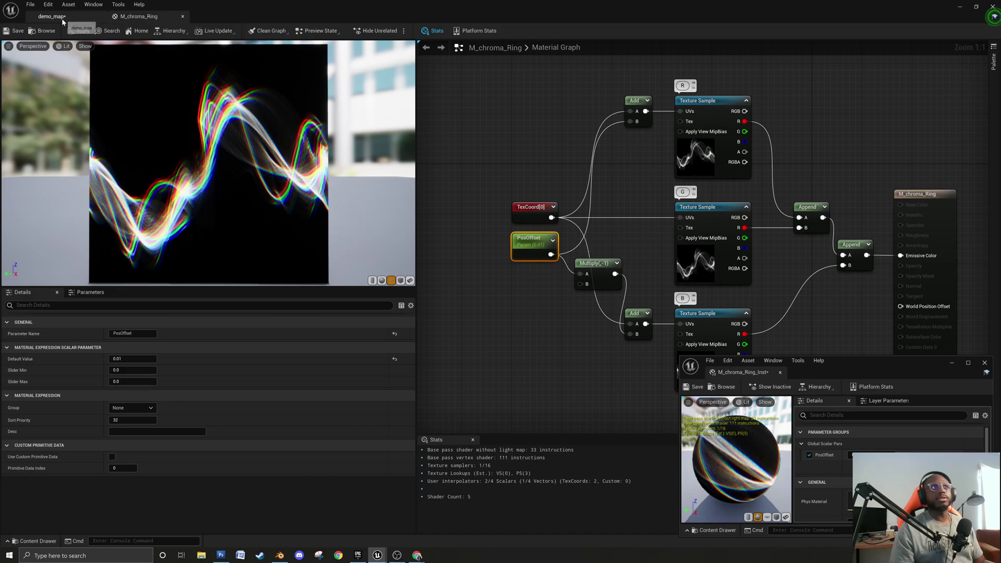
right_drag(938, 240, 712, 213)
click(791, 213)
drag(792, 213, 741, 213)
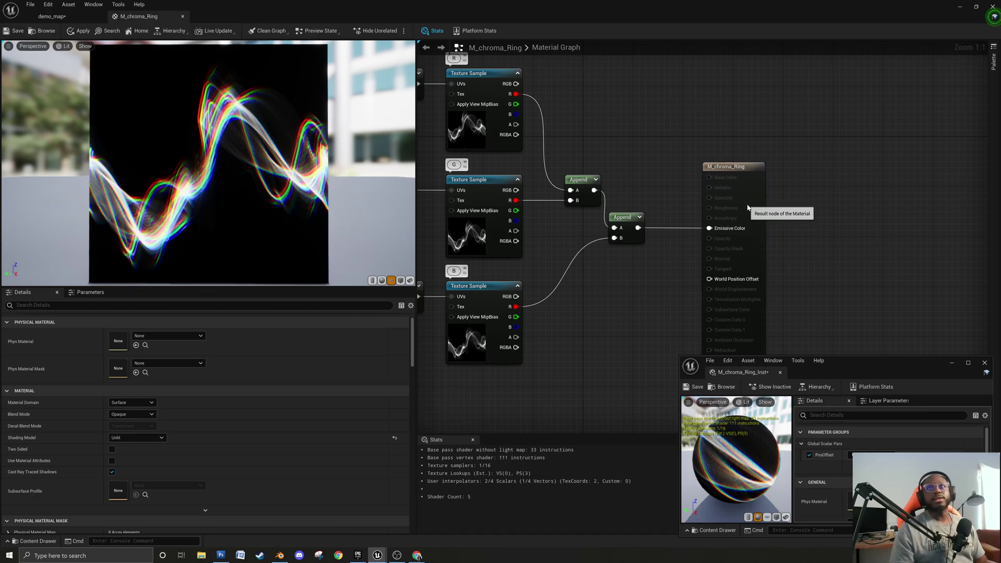
click(140, 415)
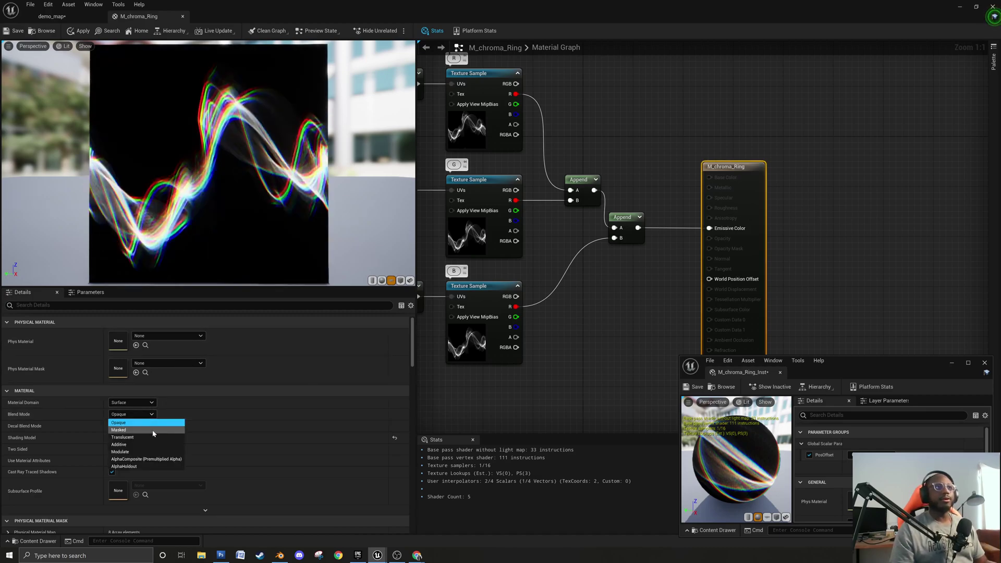
click(146, 437)
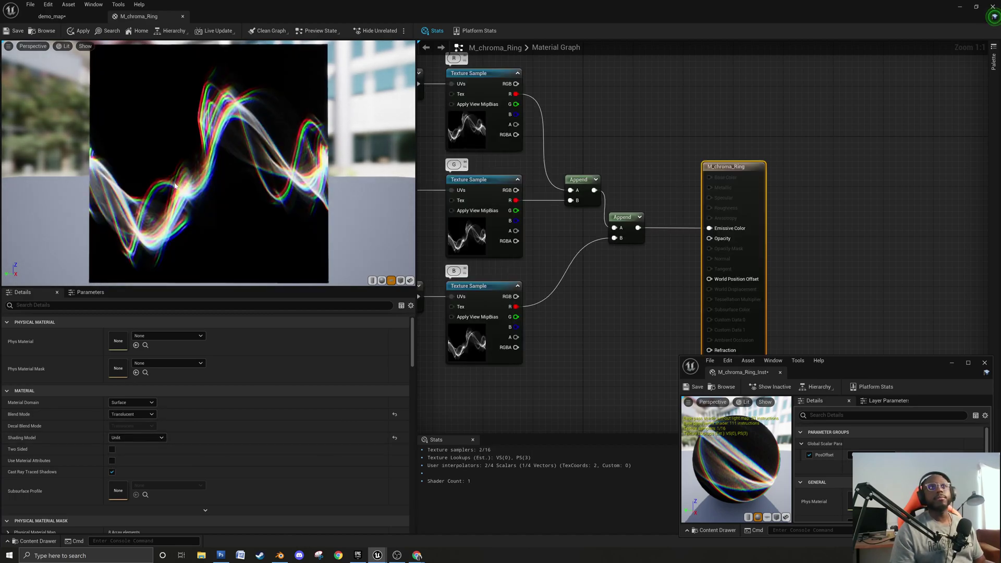
Move the material's result node further from the Append nodes and feed the last Append's output into a new CheapContrast node.
click(697, 300)
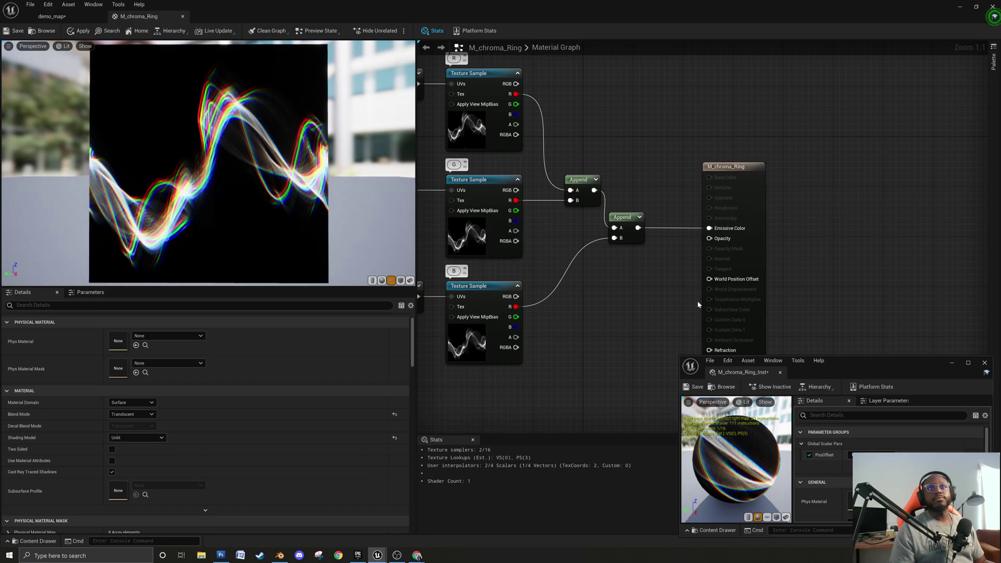
right_drag(648, 249, 654, 270)
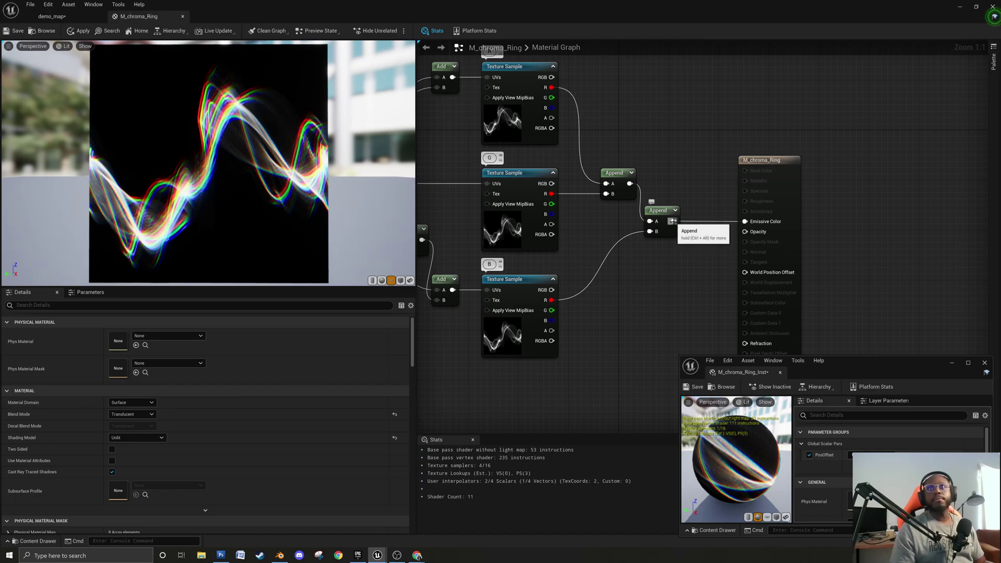
right_drag(788, 222, 698, 221)
drag(698, 220, 773, 222)
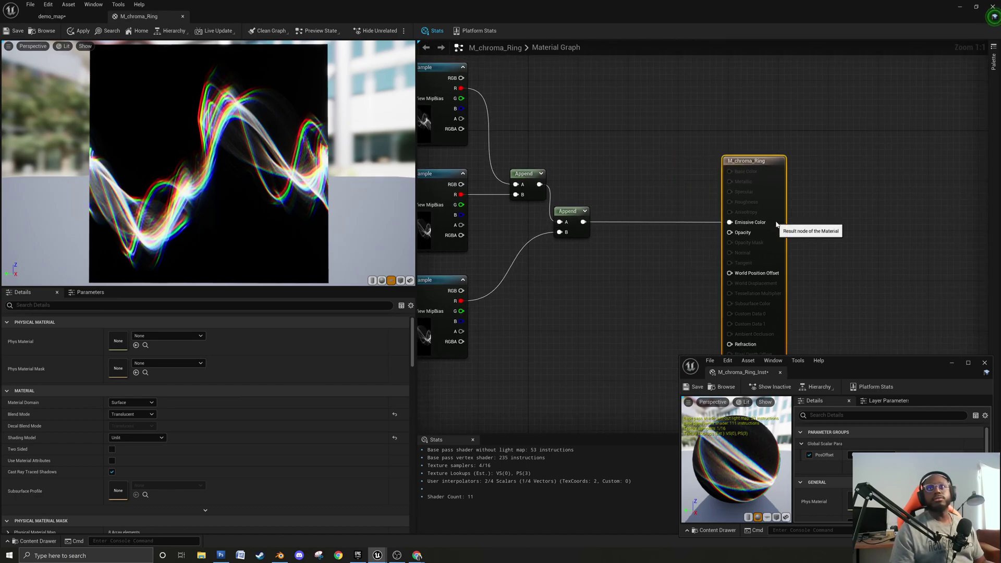
drag(583, 222, 618, 292)
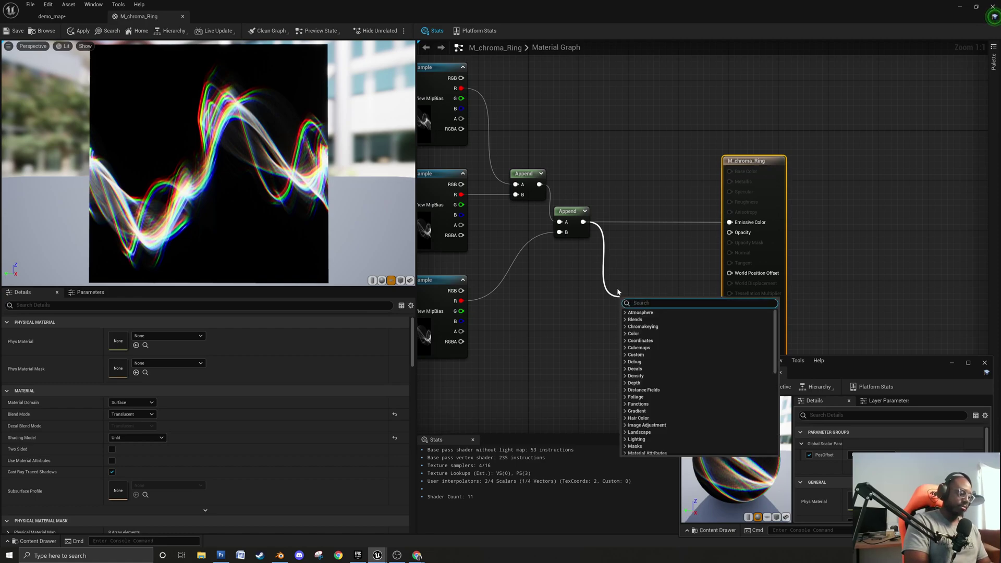
text(che)
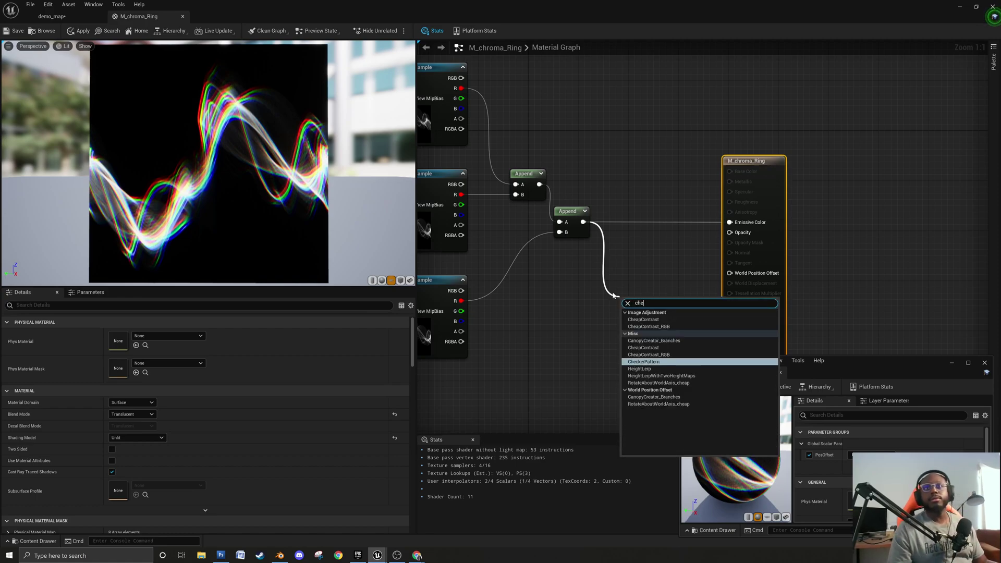
click(643, 320)
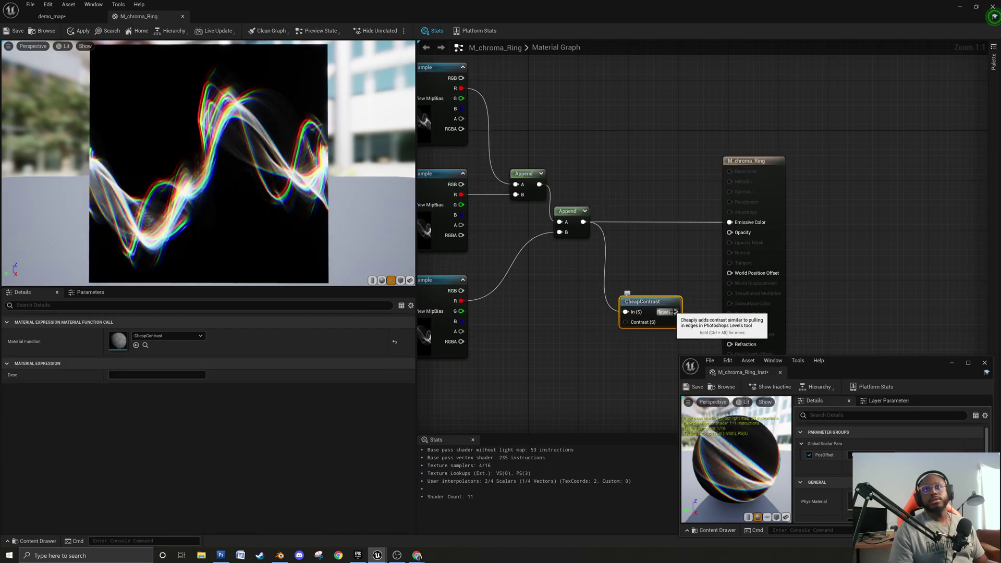
Connect the CheapContrast result to a new Add node and set its Const B to 0.
right_drag(675, 312, 575, 291)
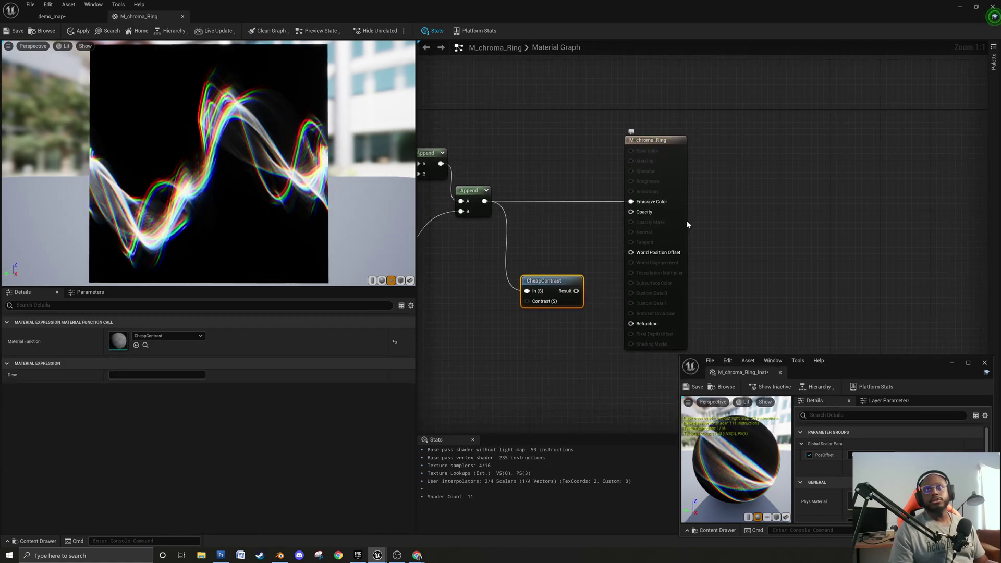
drag(663, 260, 744, 260)
drag(576, 291, 665, 271)
text(add)
key(Return)
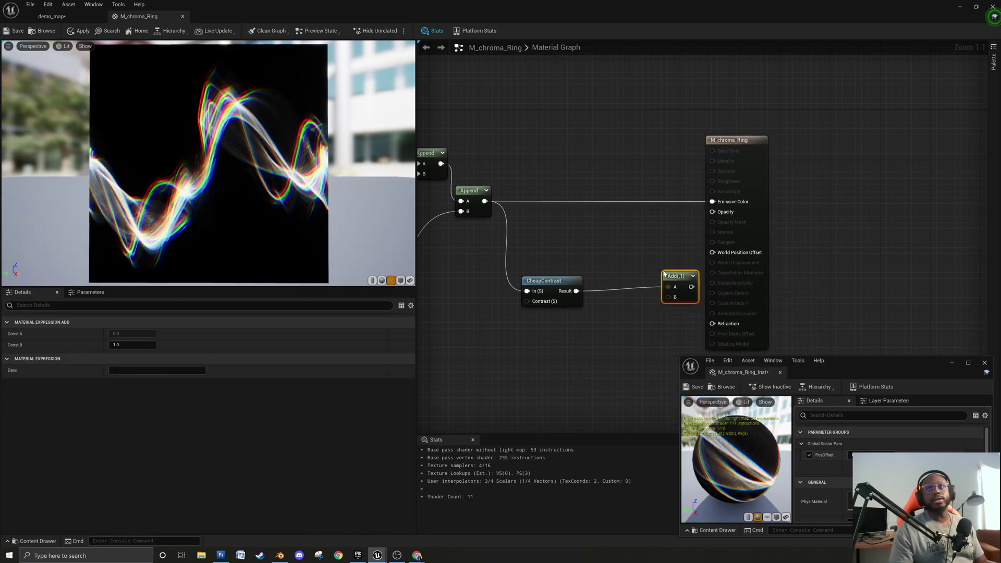
drag(664, 273, 630, 301)
click(543, 287)
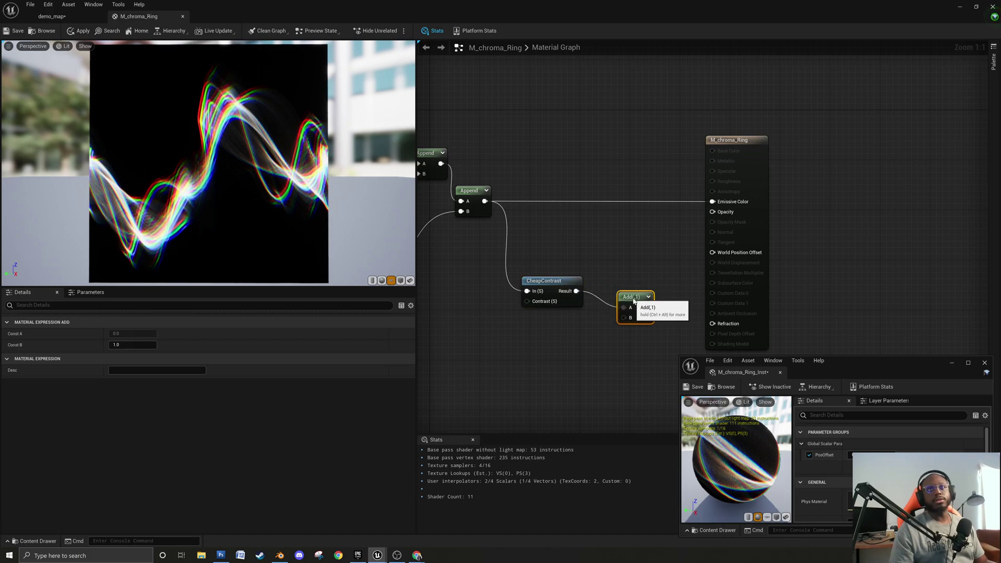
click(583, 350)
click(633, 297)
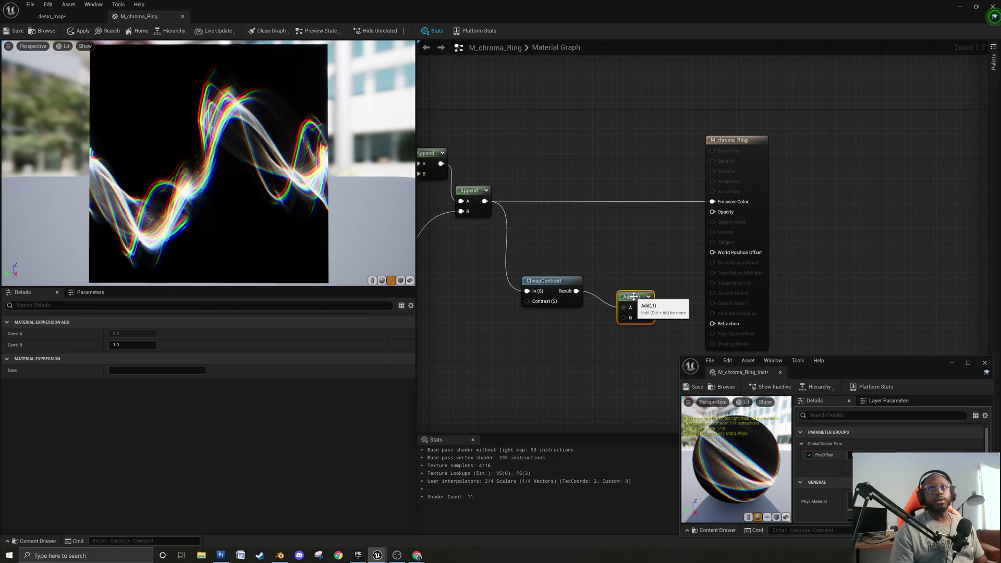
click(133, 344)
text(0)
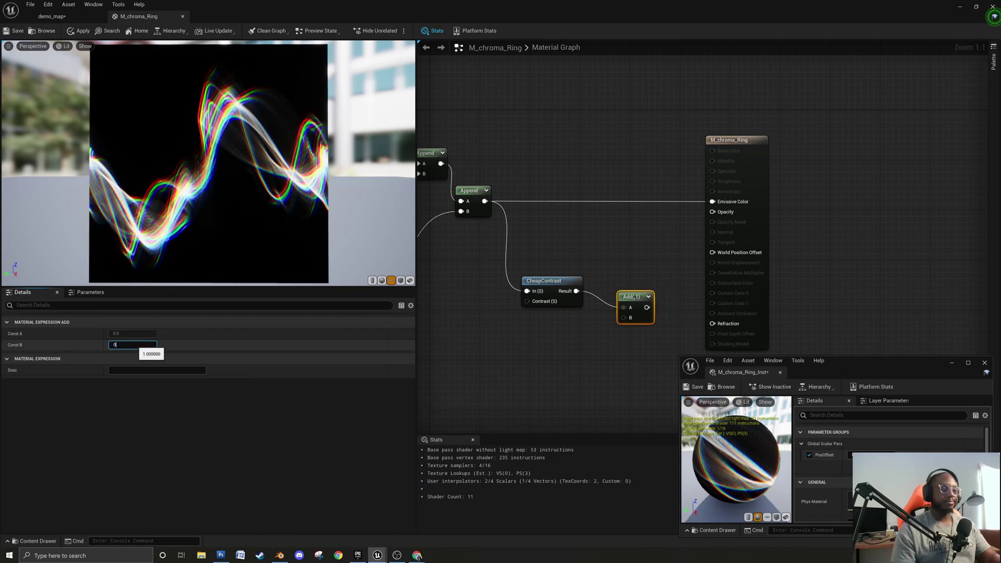
key(Return)
Preview the output of the Add node that follows CheapContrast and examine the wave texture's grayscale mask.
right_click(641, 296)
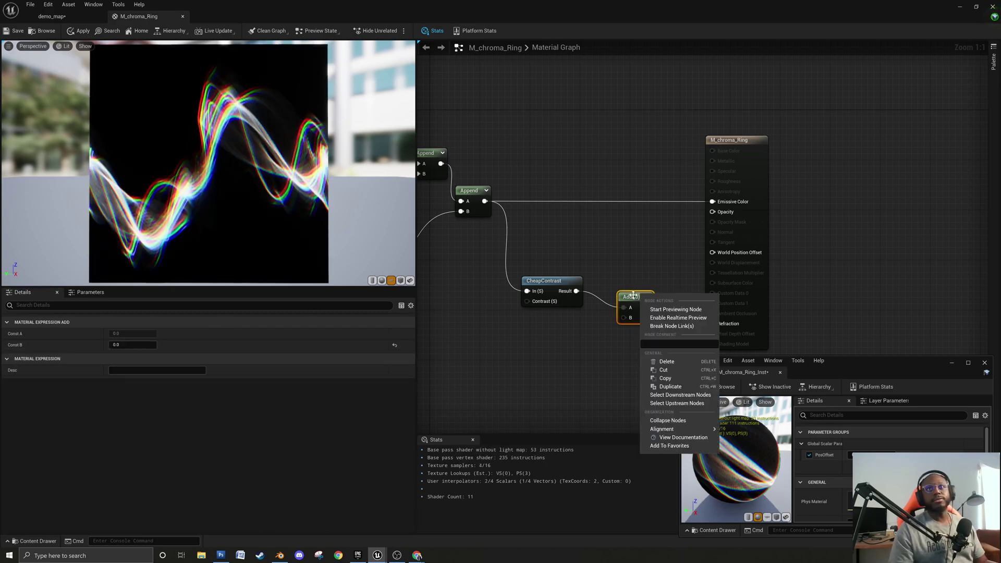
click(675, 309)
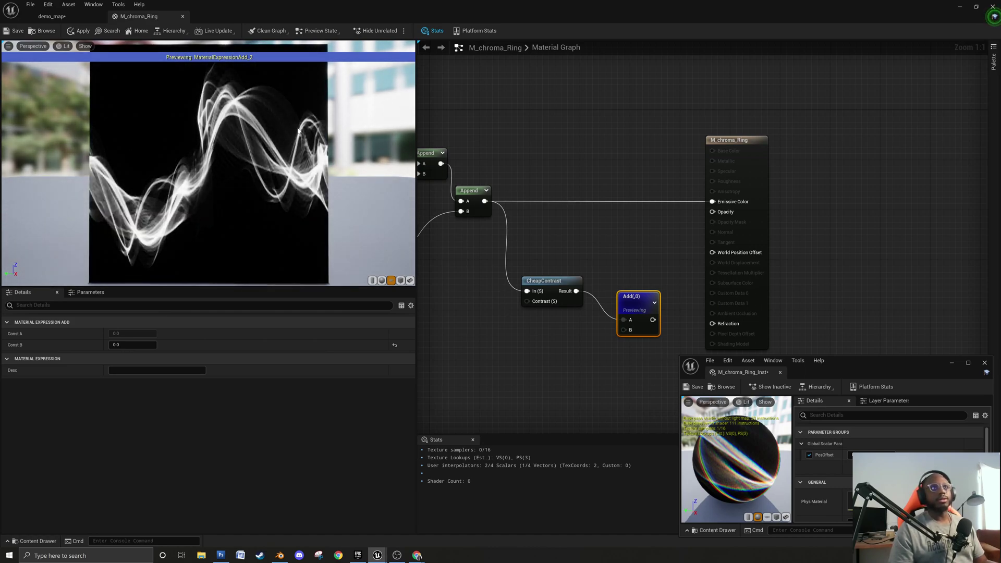
right_drag(545, 263, 587, 283)
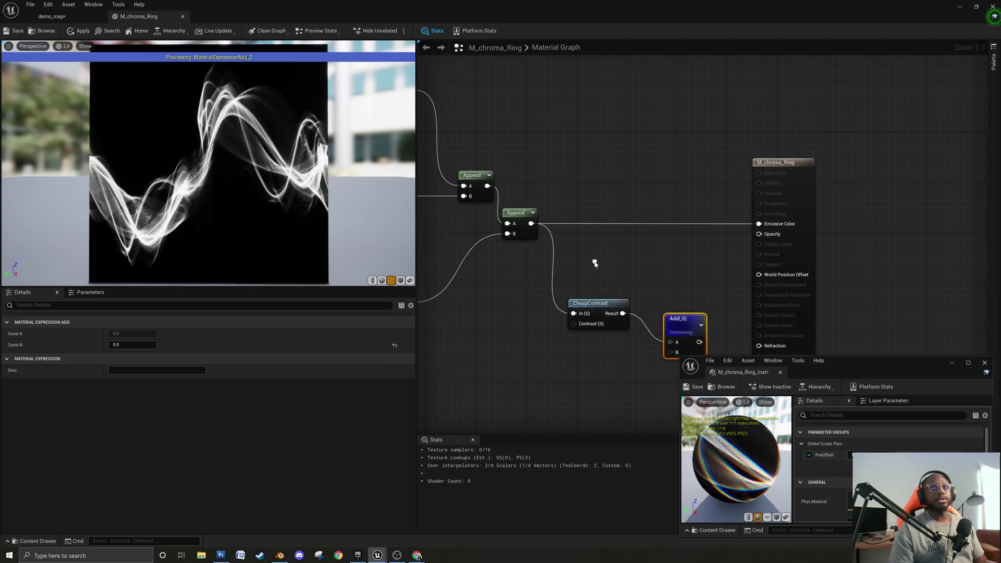
right_drag(652, 292, 620, 297)
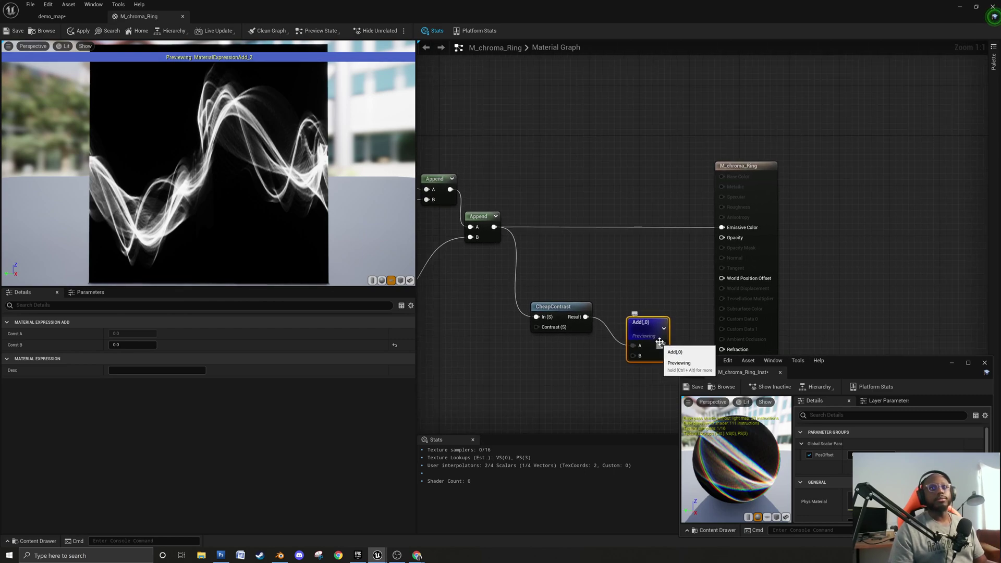
click(556, 263)
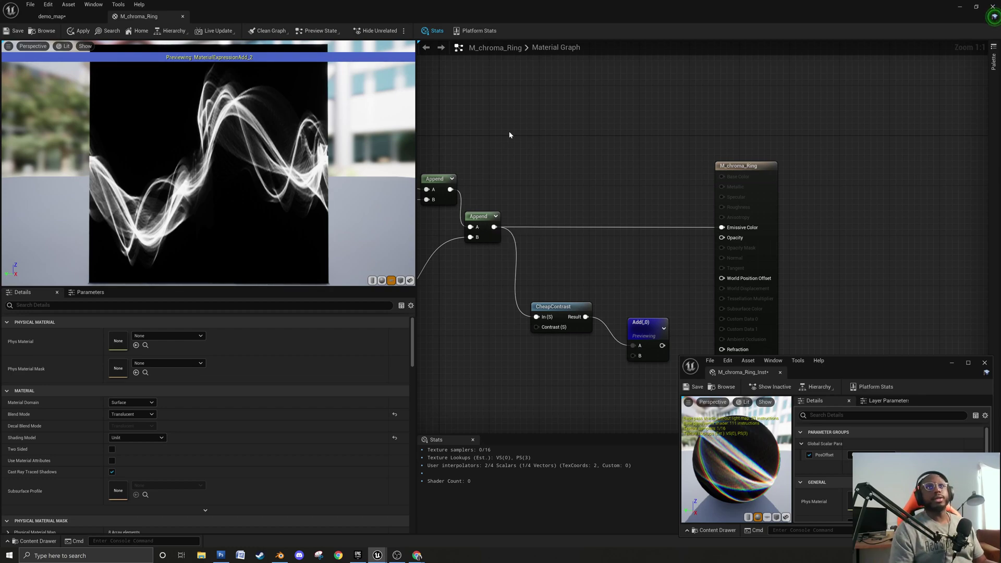
right_drag(534, 163, 526, 212)
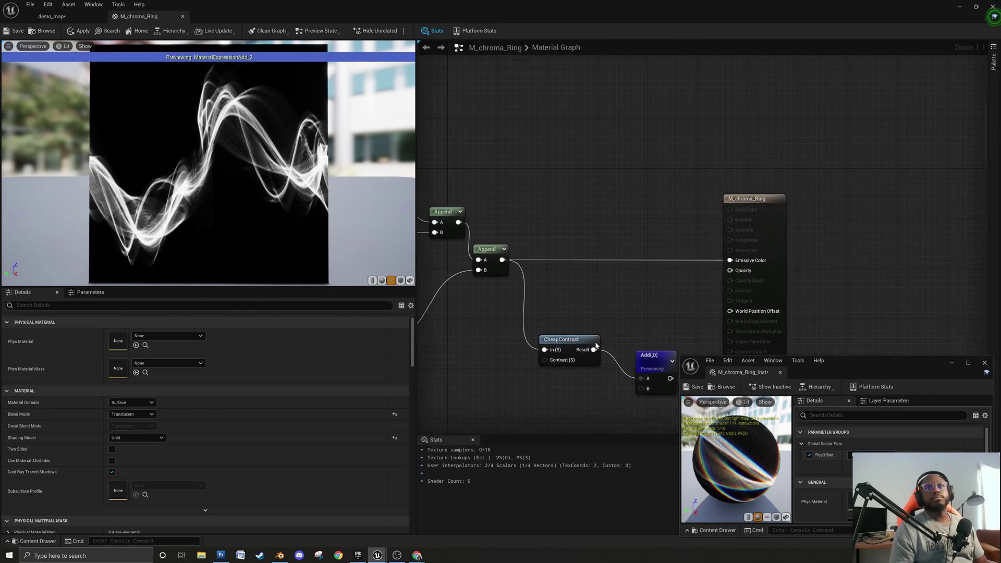
Try the CheapContrast result as the material's Opacity and stop previewing the Add node.
drag(593, 350, 730, 270)
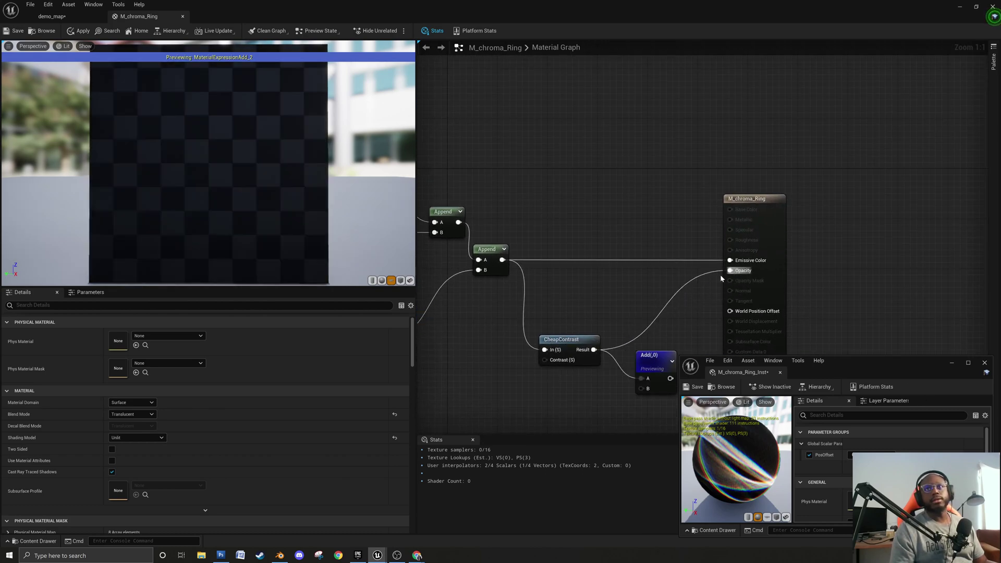
right_drag(567, 223, 511, 181)
right_click(604, 321)
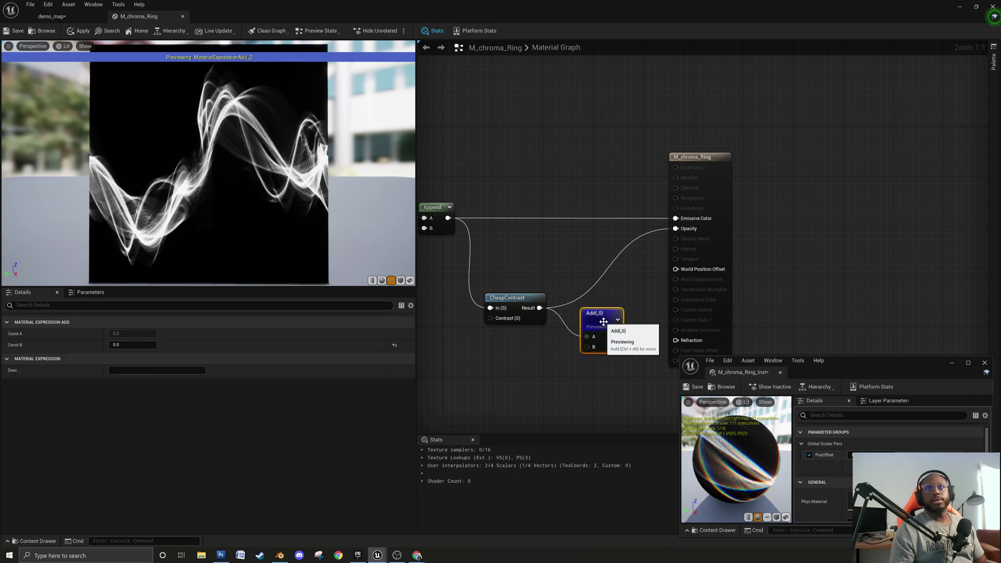
click(639, 338)
right_drag(611, 236, 591, 255)
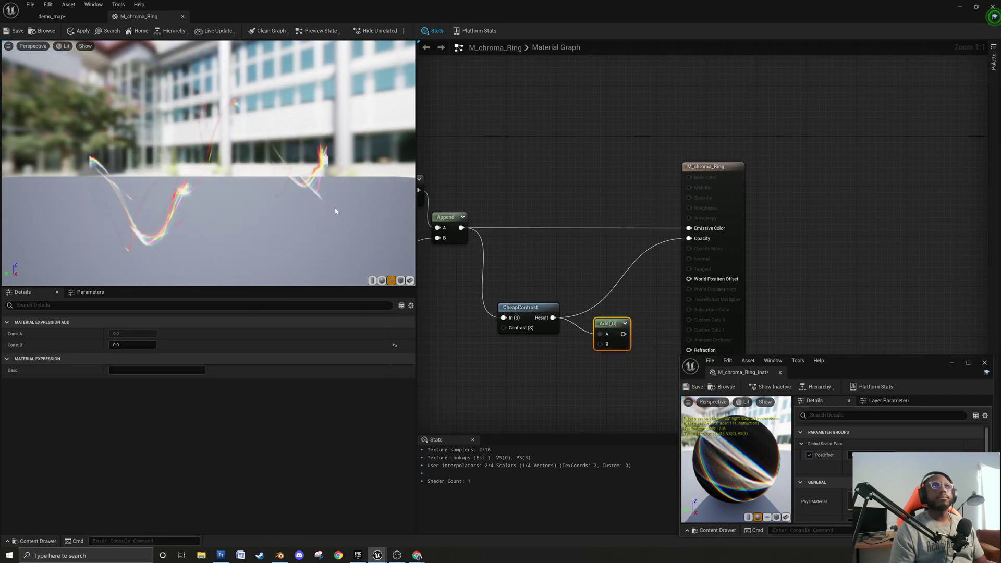
Place a new Add node above the Appends and wire the red outputs of the texture samples into it.
right_drag(482, 168, 657, 189)
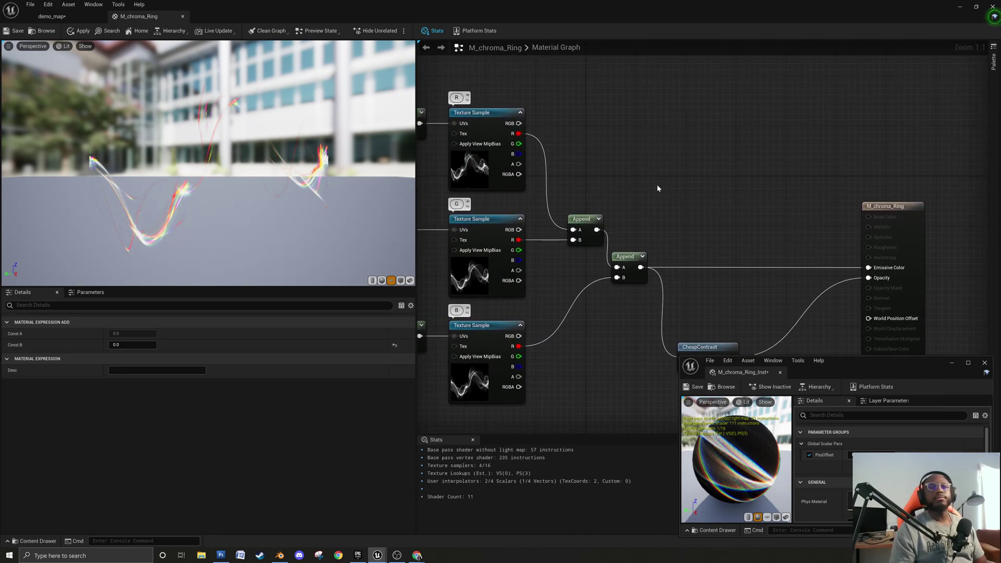
click(638, 159)
click(640, 149)
drag(519, 133, 648, 164)
drag(519, 240, 650, 174)
drag(518, 346, 647, 174)
Place a second Add node and connect the first Add's output to its A input.
right_drag(674, 182, 572, 199)
click(533, 151)
key(ctrl+c)
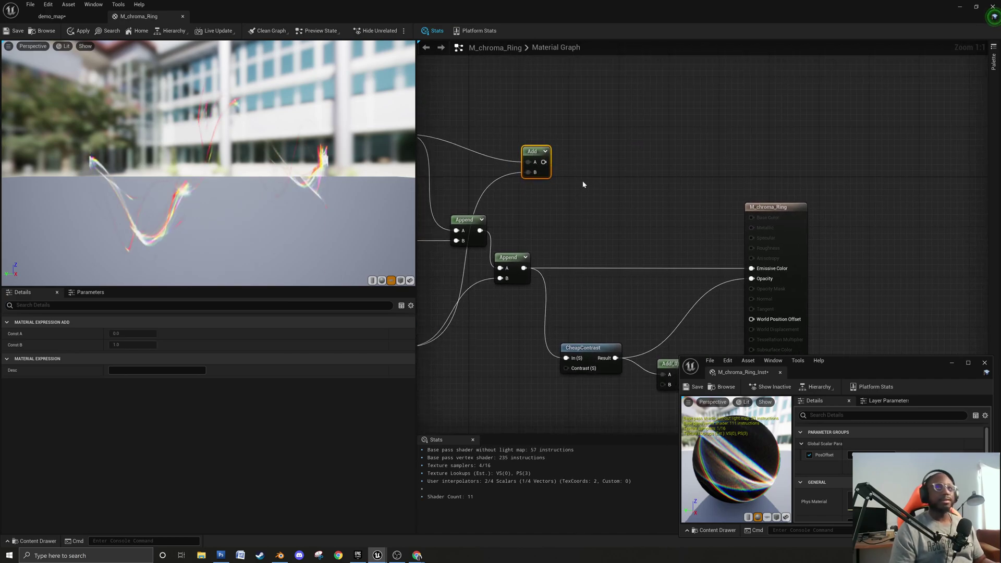
key(ctrl+v)
drag(543, 161, 576, 193)
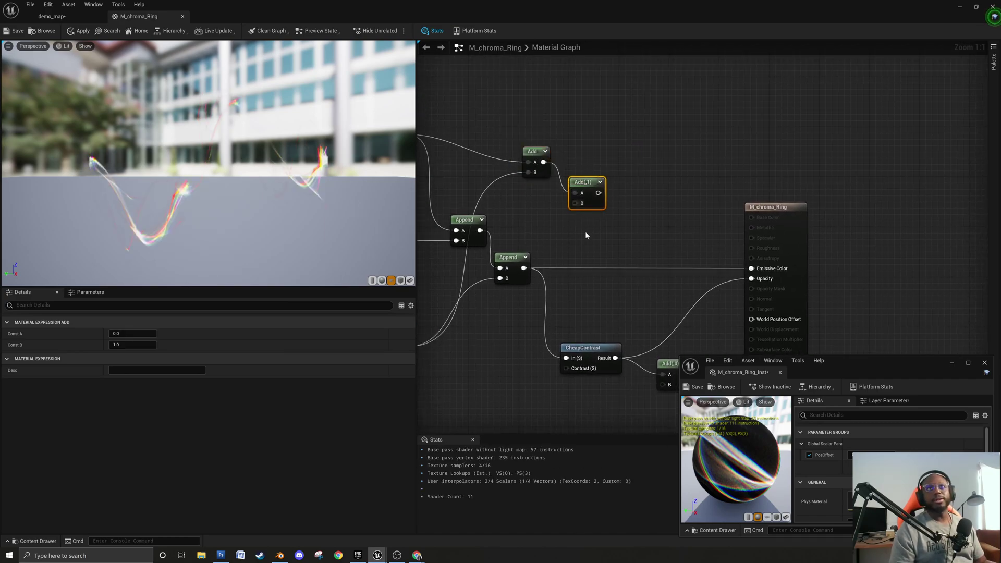
Connect the G sample's red output to the first Add's B and the B sample's red output to the second Add's B, and tidy both nodes.
right_drag(483, 318, 540, 323)
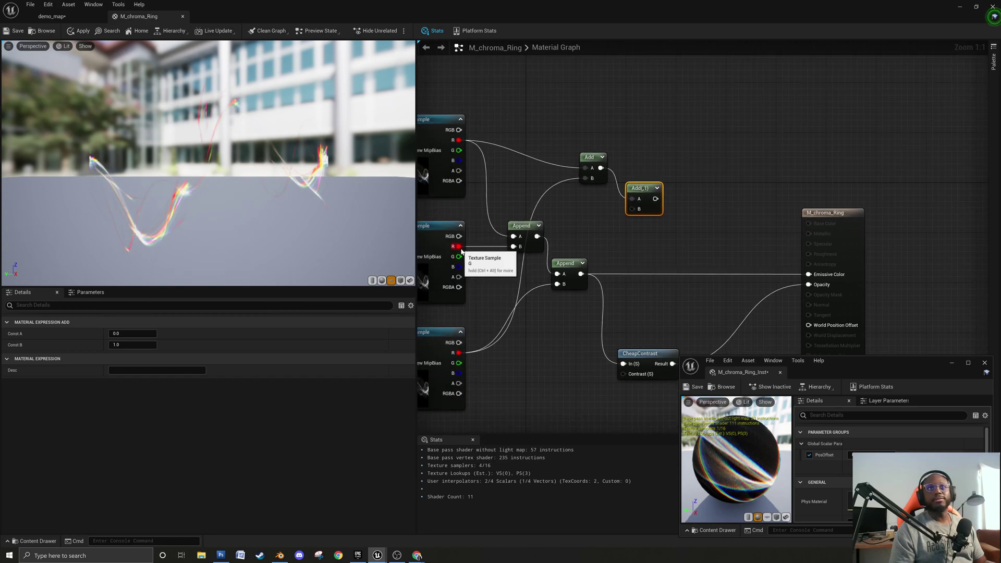
drag(457, 246, 586, 178)
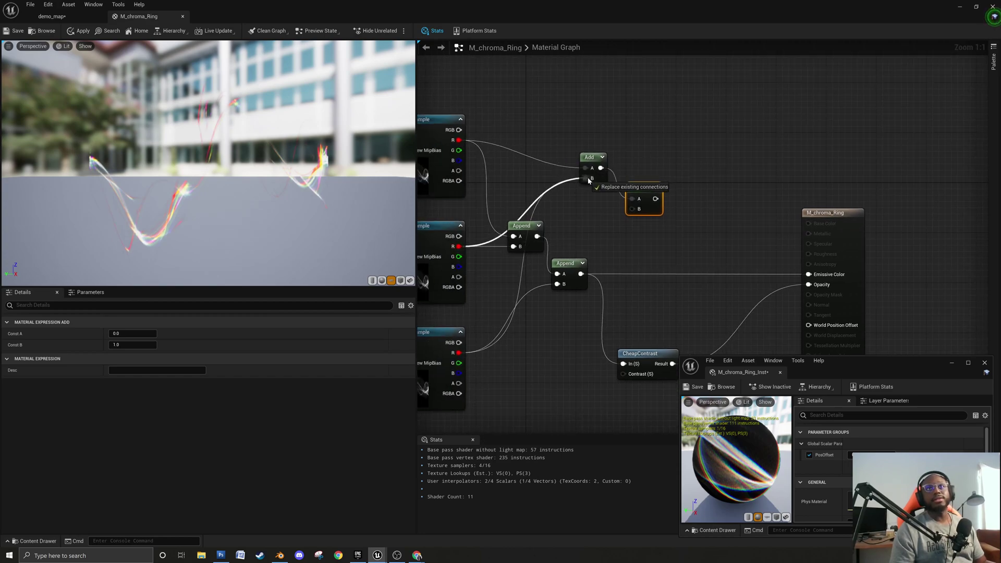
drag(459, 353, 639, 210)
drag(597, 159, 575, 184)
drag(647, 210, 636, 229)
right_drag(660, 232, 610, 231)
Connect the second Add's output to Opacity and delete the CheapContrast node with its attached Add node.
drag(585, 217, 758, 285)
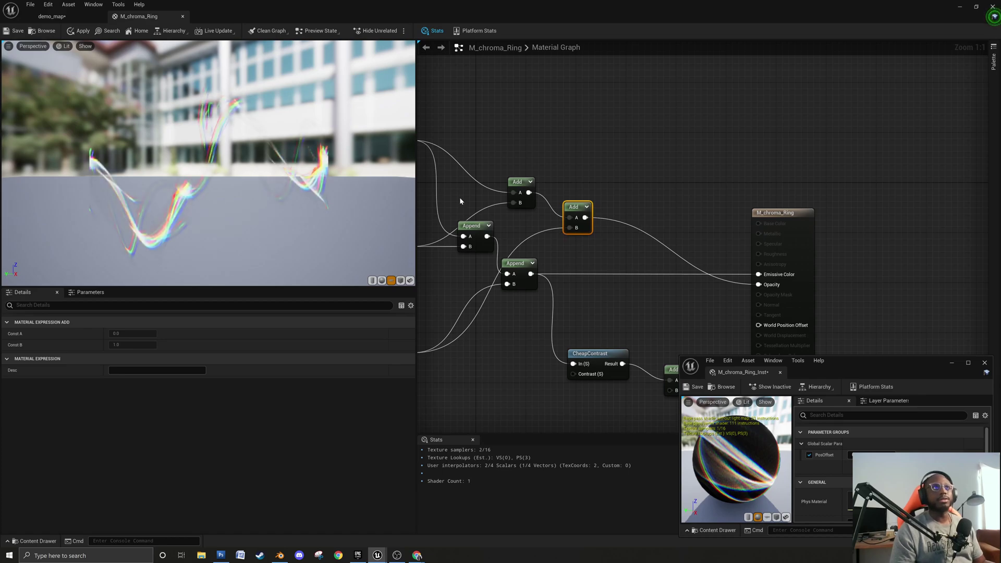
right_drag(643, 289, 590, 283)
drag(545, 285, 683, 355)
key(Delete)
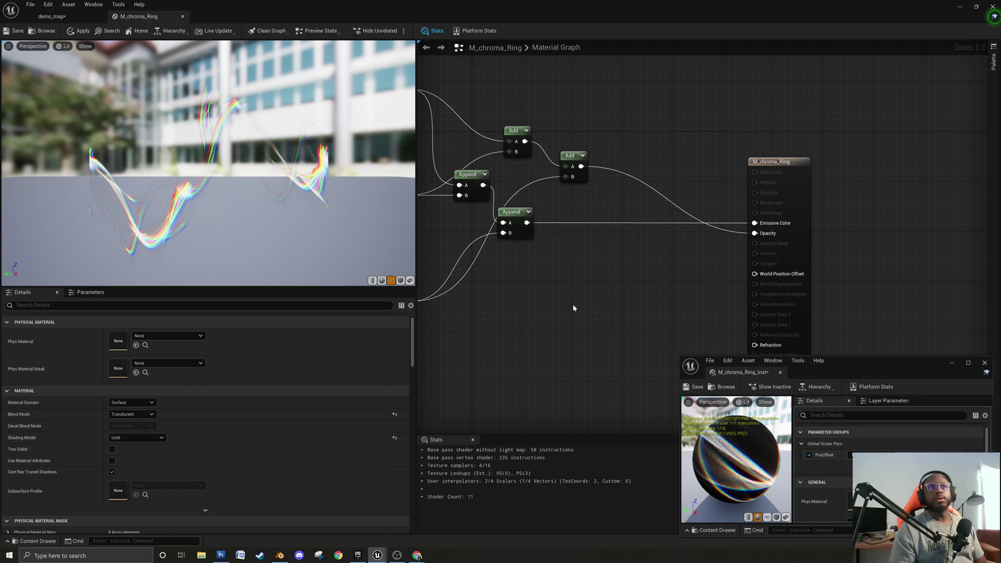
Move the result node closer to the Add nodes and save both M_chroma_Ring_Inst and the M_chroma_Ring material.
right_drag(569, 293, 691, 307)
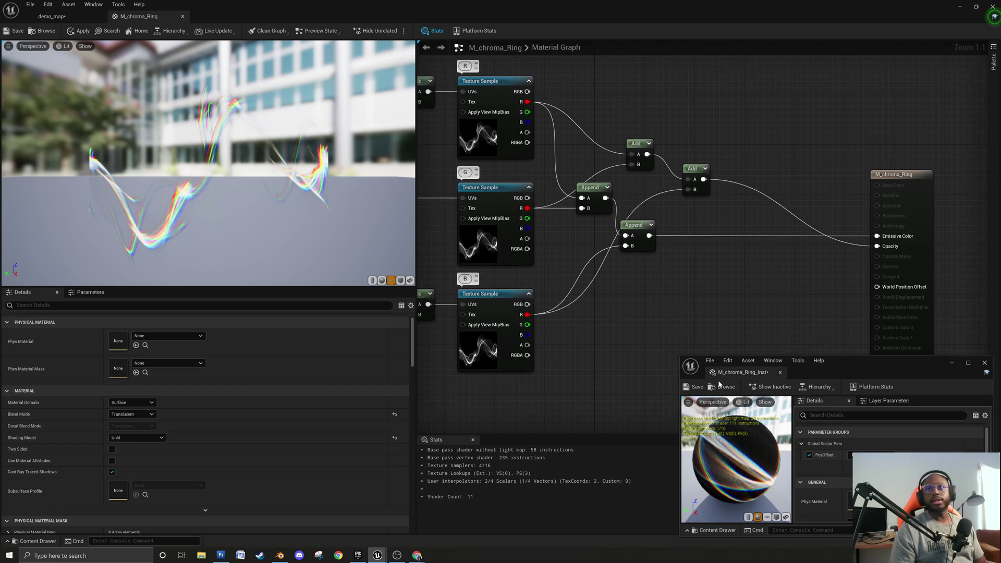
click(691, 389)
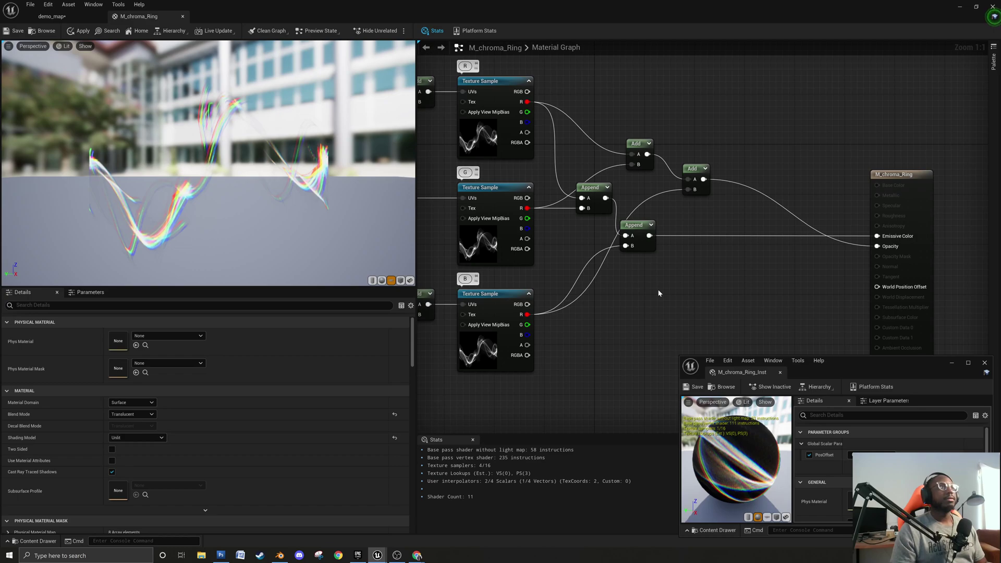
right_drag(661, 273, 687, 302)
drag(962, 220, 834, 177)
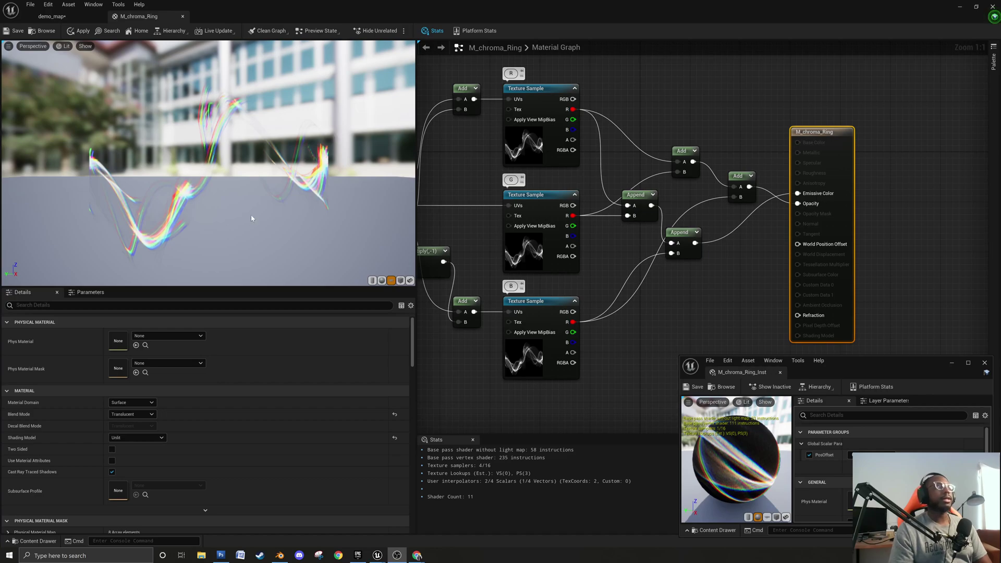
click(626, 139)
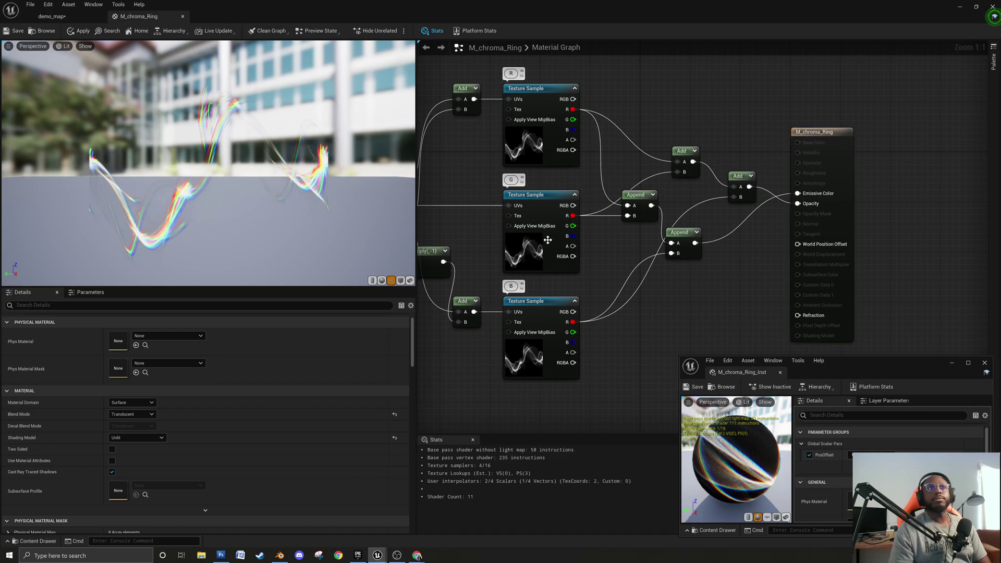
click(17, 32)
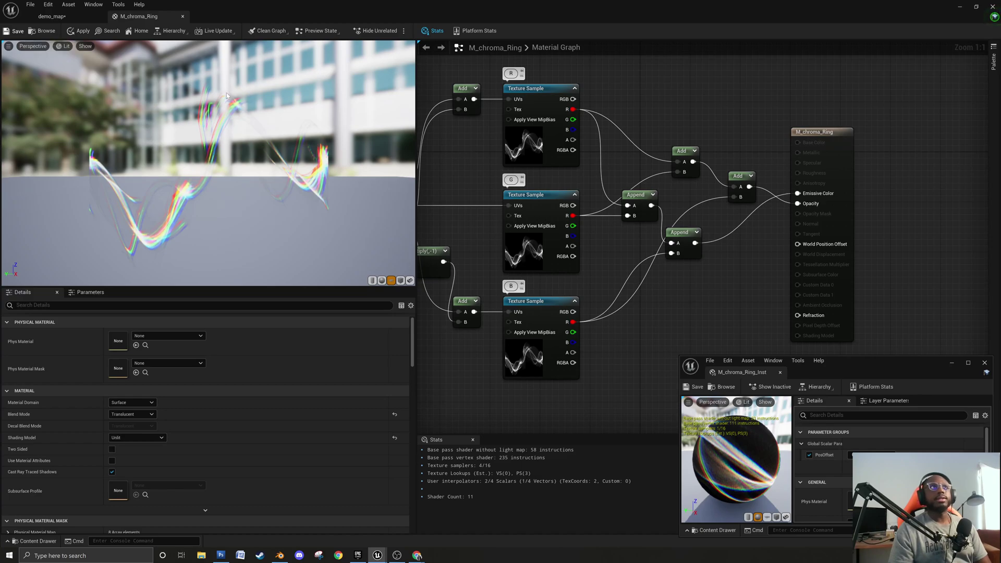
Return to demo_map and examine the translucent effect on the CylinderRing from an oblique angle.
click(58, 16)
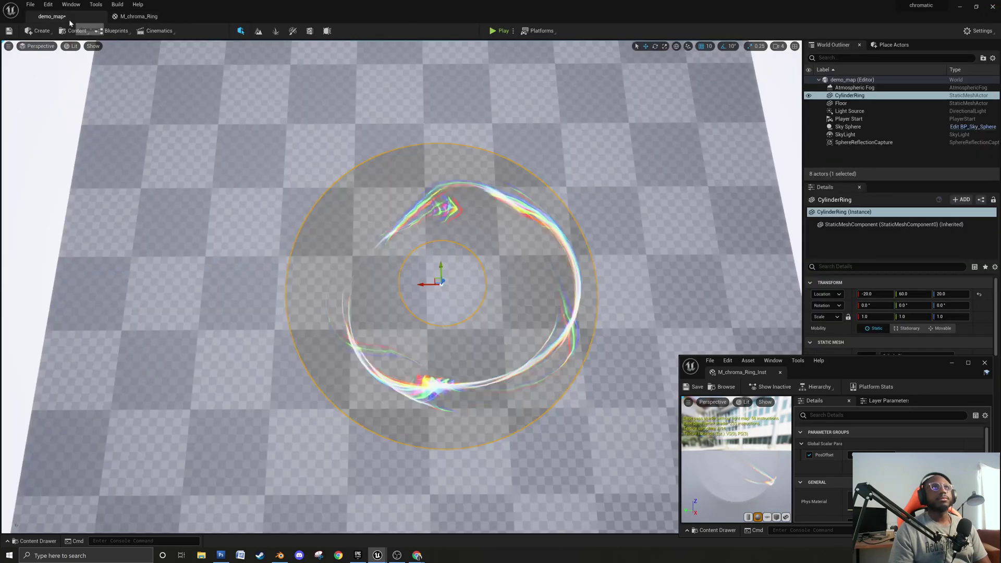
alt+drag(346, 435, 360, 462)
alt+drag(335, 411, 336, 426)
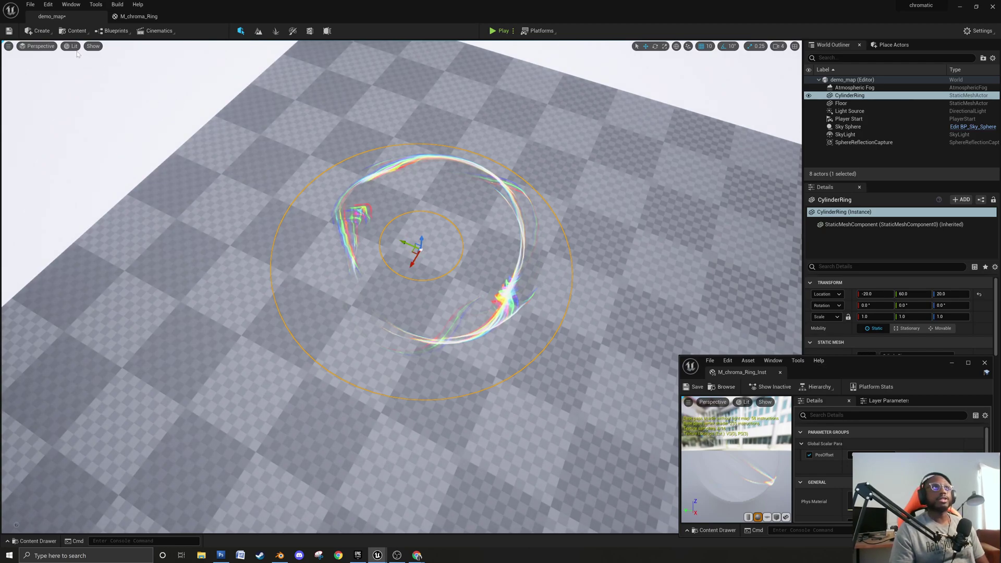
Create a new folder named Particles under the project's Content folder.
click(33, 541)
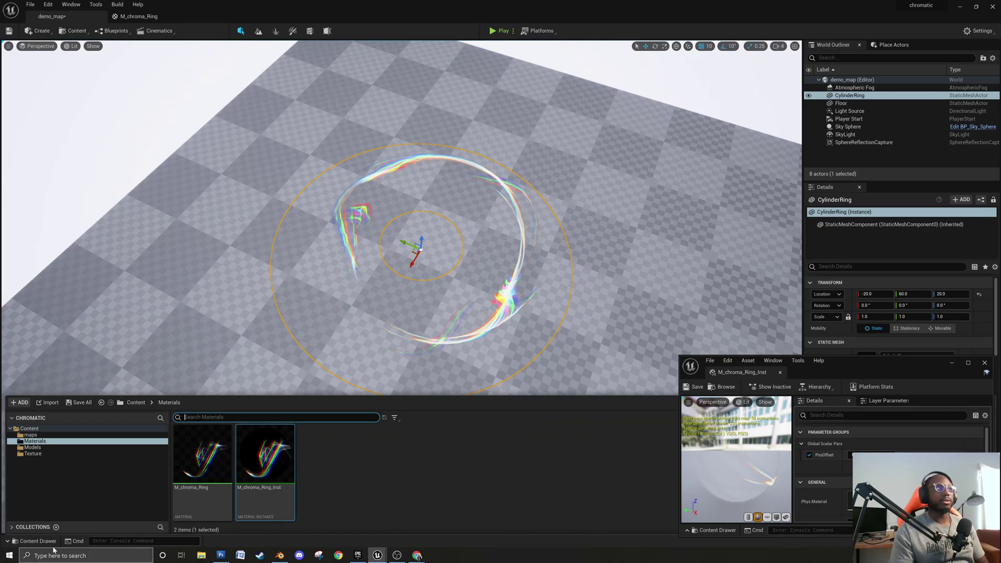
click(32, 447)
click(46, 453)
click(48, 448)
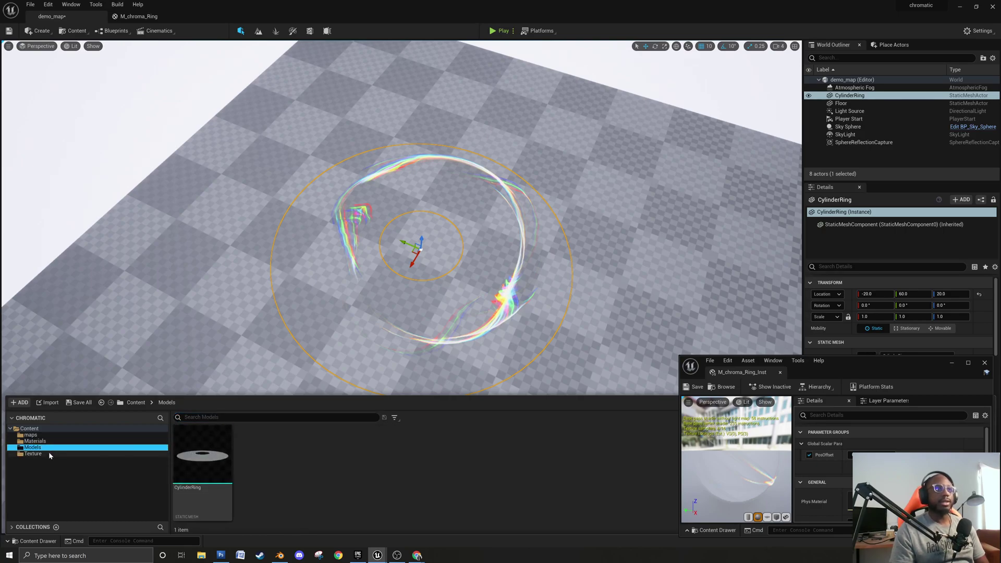
click(50, 454)
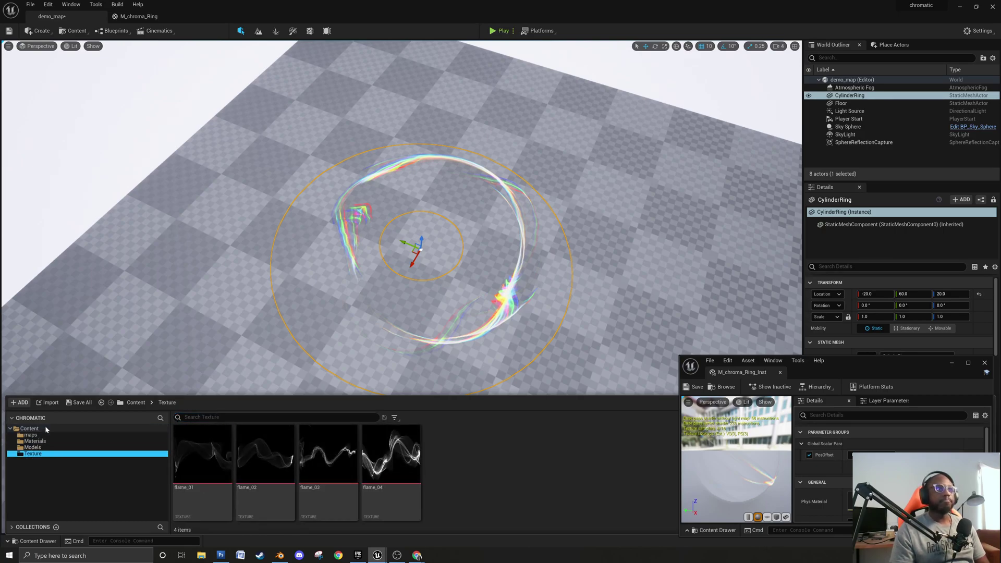
click(42, 436)
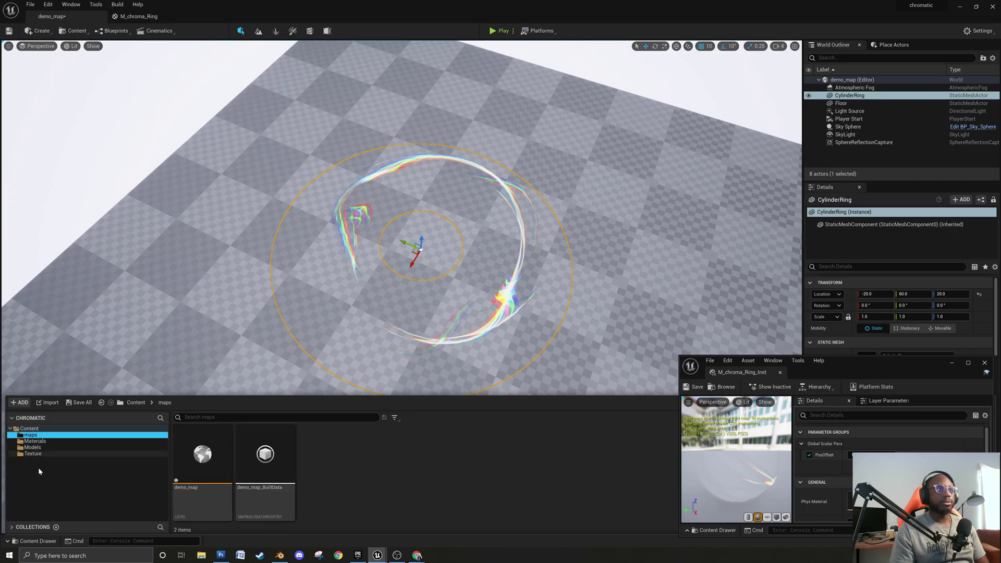
click(28, 428)
right_click(32, 485)
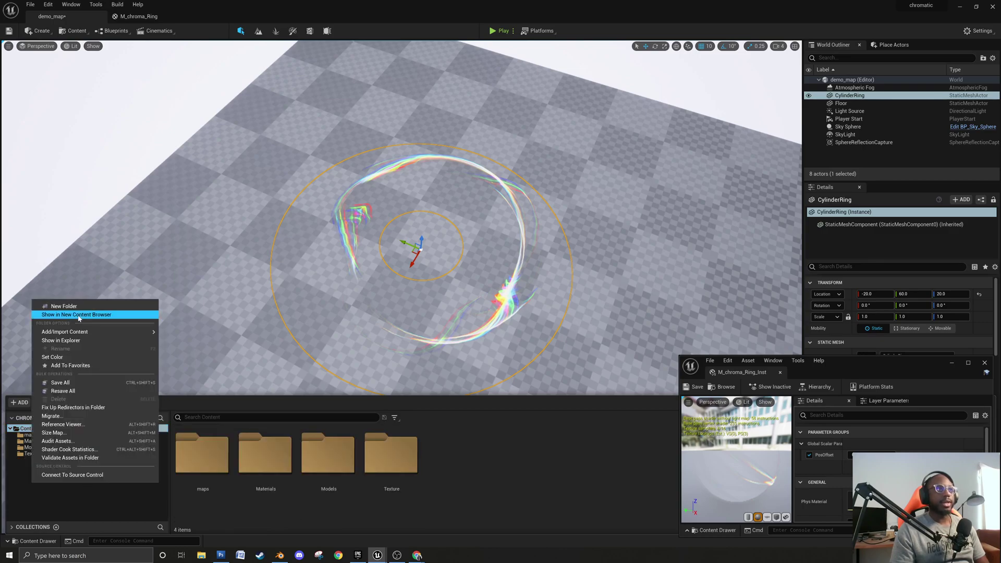
click(64, 306)
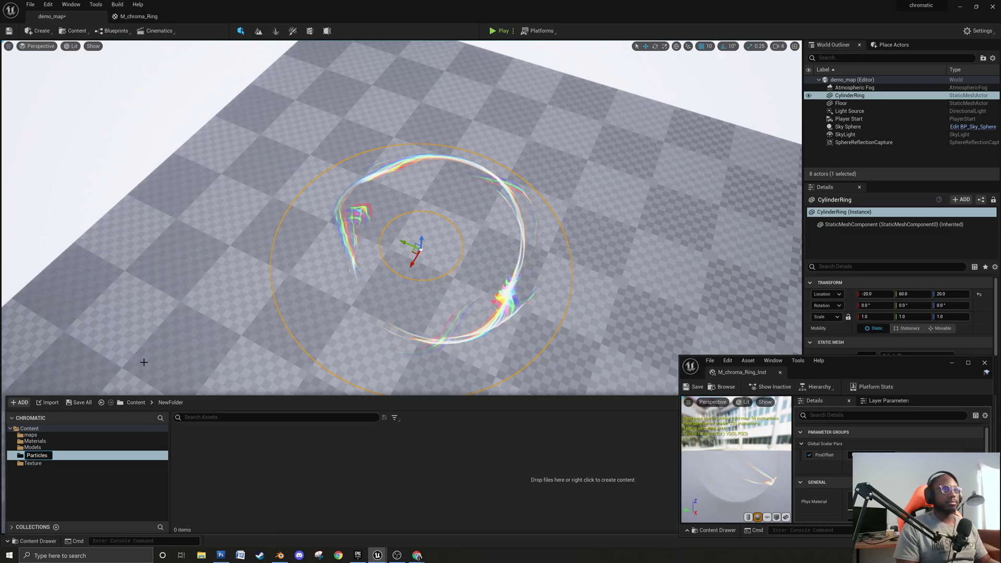
key(Return)
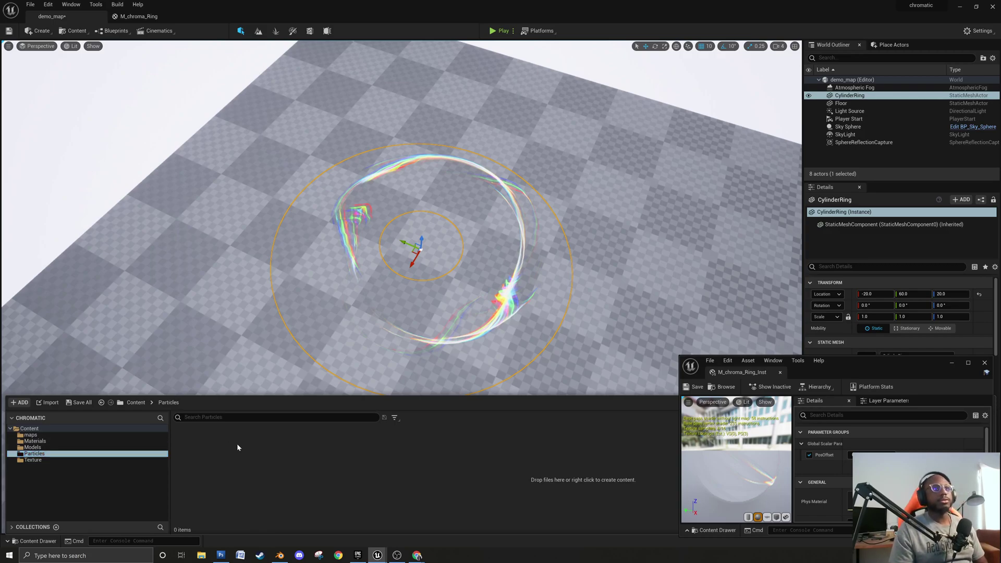
Create a Niagara emitter in the Particles folder from the Fountain template.
right_click(237, 448)
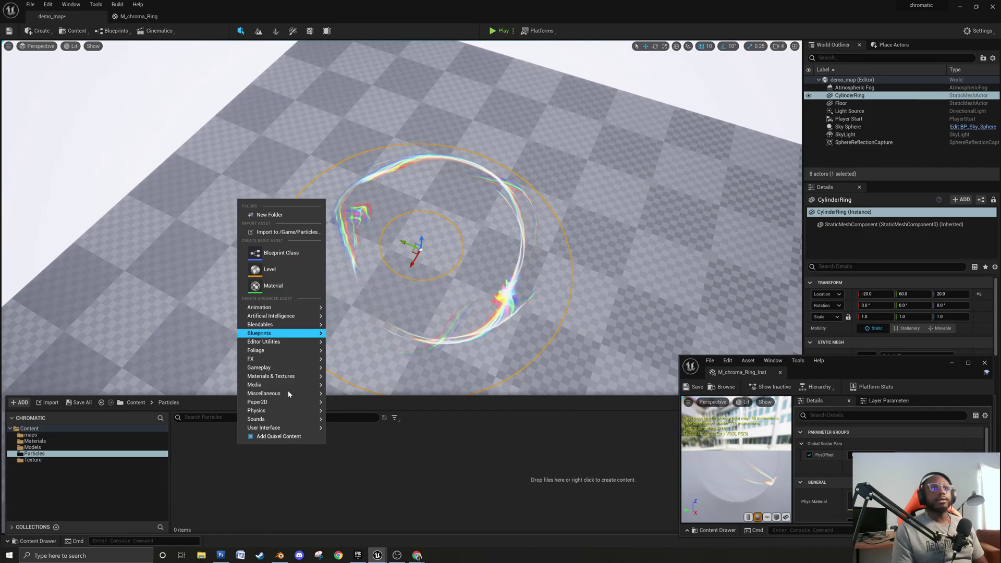
mouse_move(282, 358)
click(371, 398)
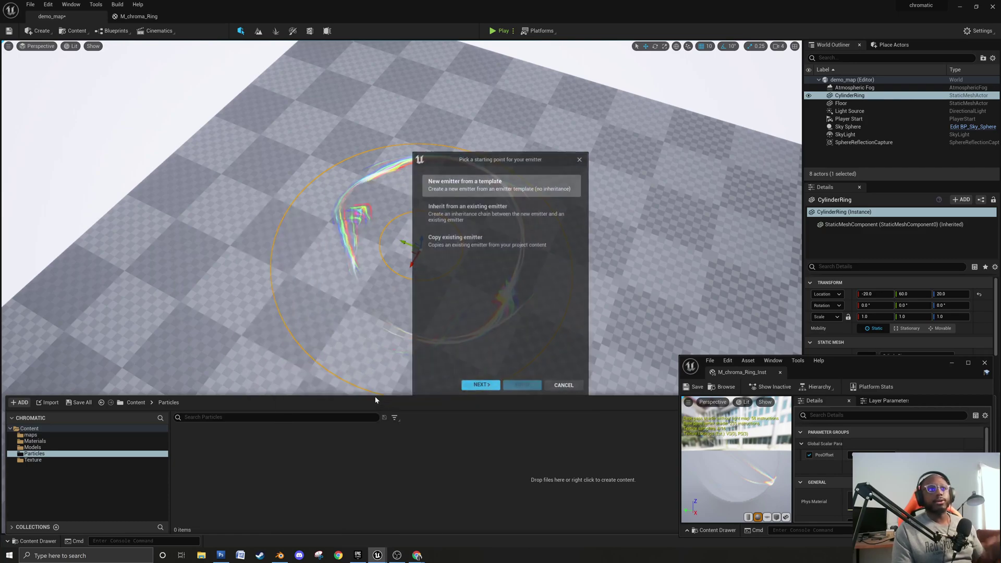
click(480, 385)
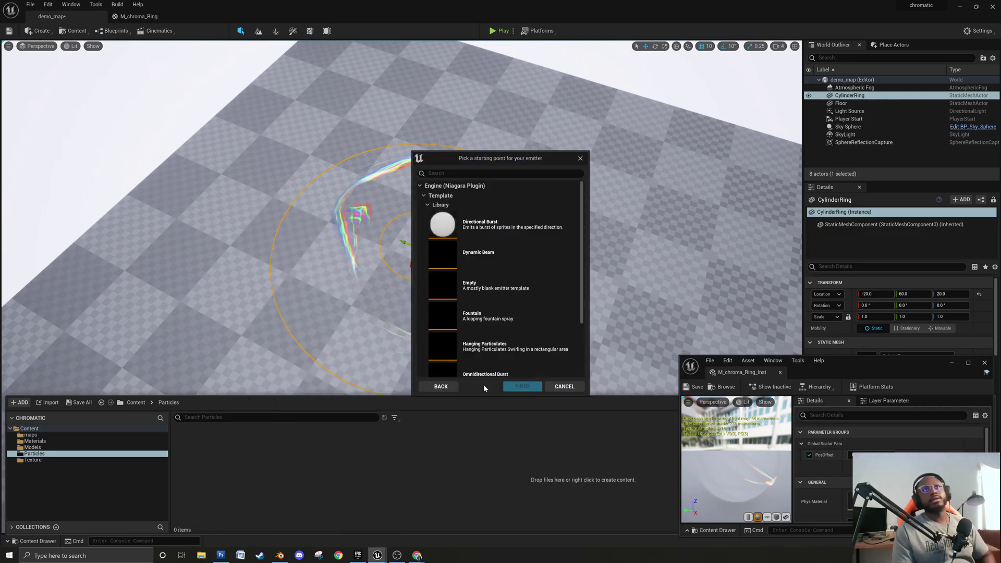
click(514, 311)
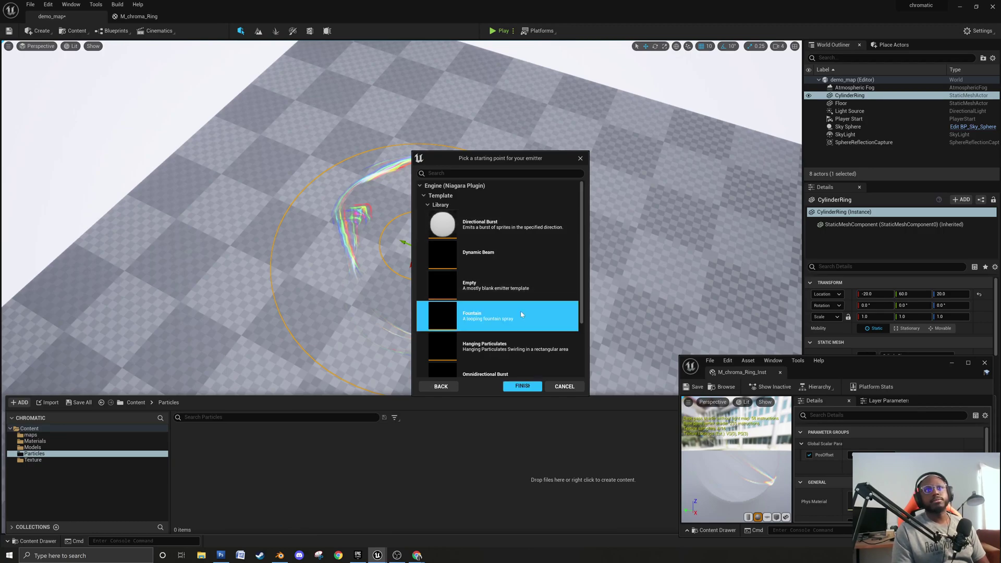
click(519, 388)
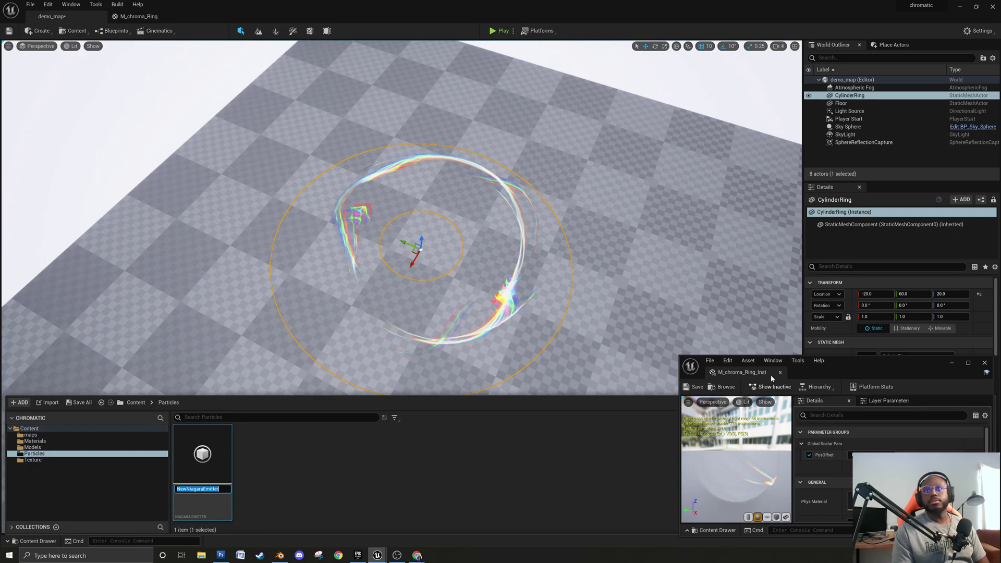
Close the M_chroma_Ring_Inst editor and rename the new Niagara emitter as PS_ranbowRing.
click(985, 363)
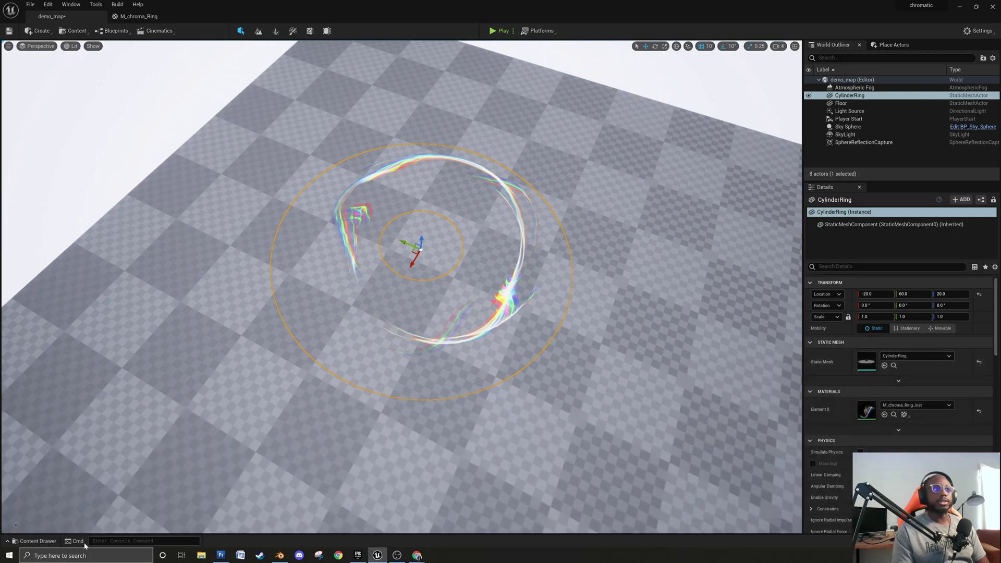
click(35, 541)
click(200, 470)
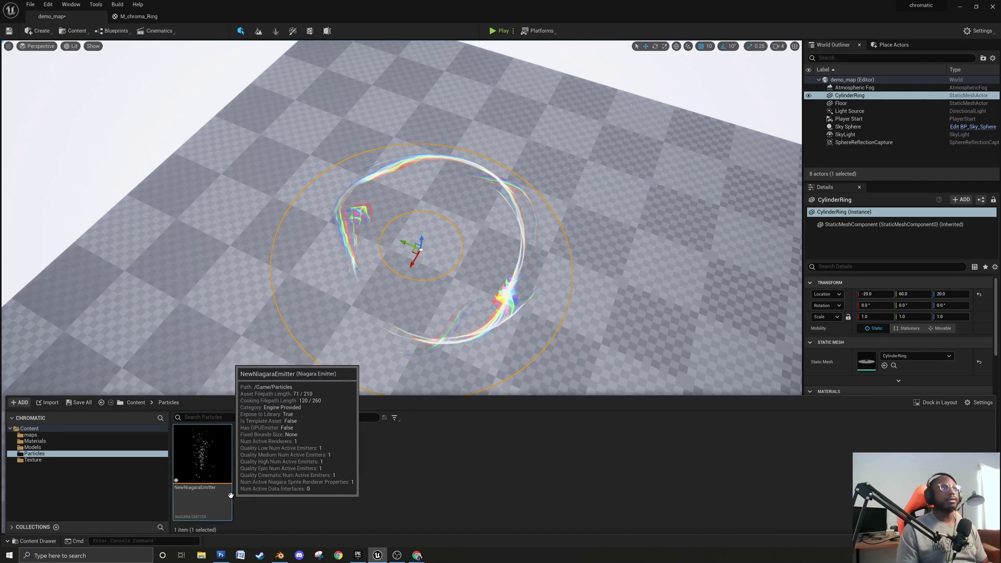
key(F2)
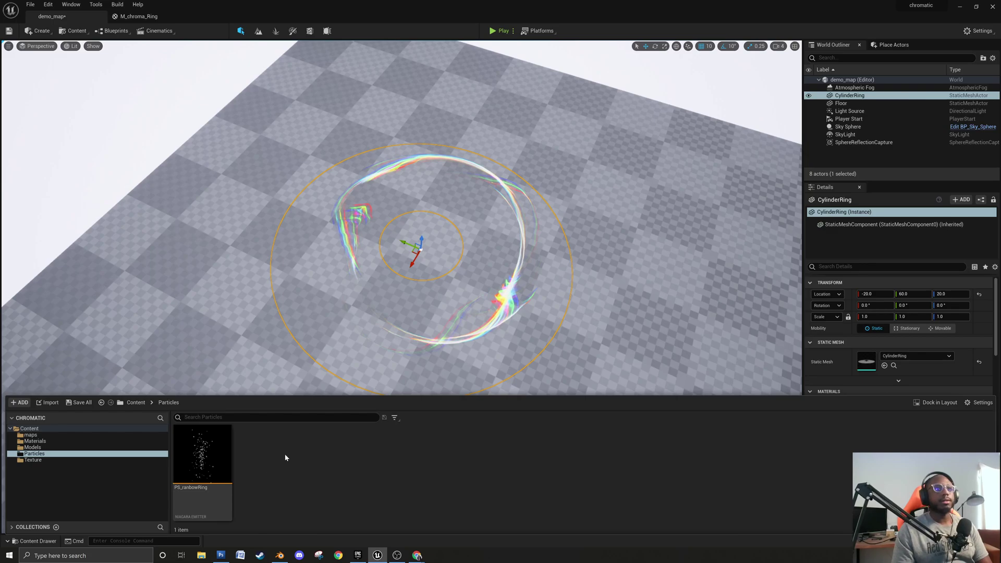
Create a Niagara system from the PS_ranbowRing emitter, keeping its default name.
click(207, 452)
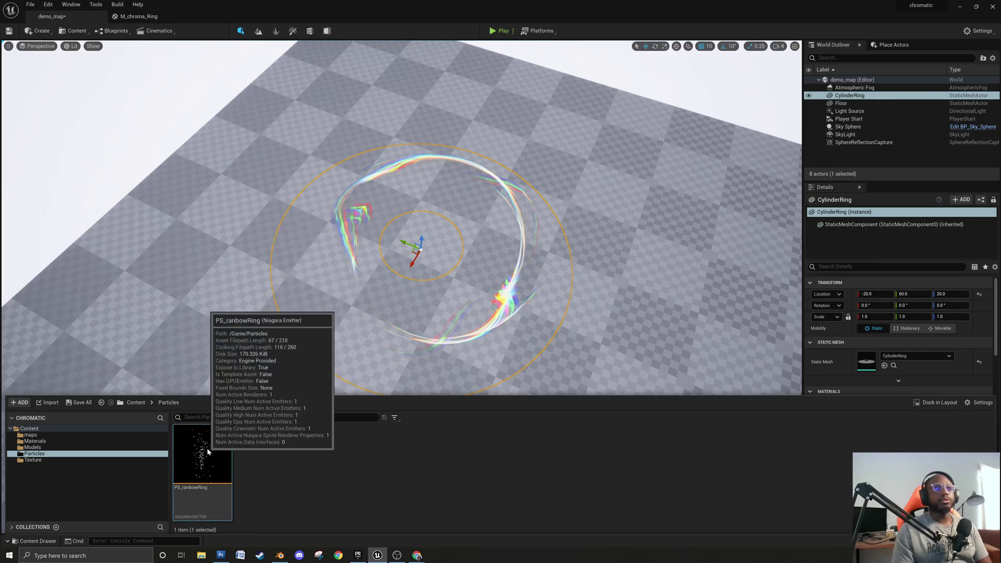
right_click(208, 452)
click(317, 453)
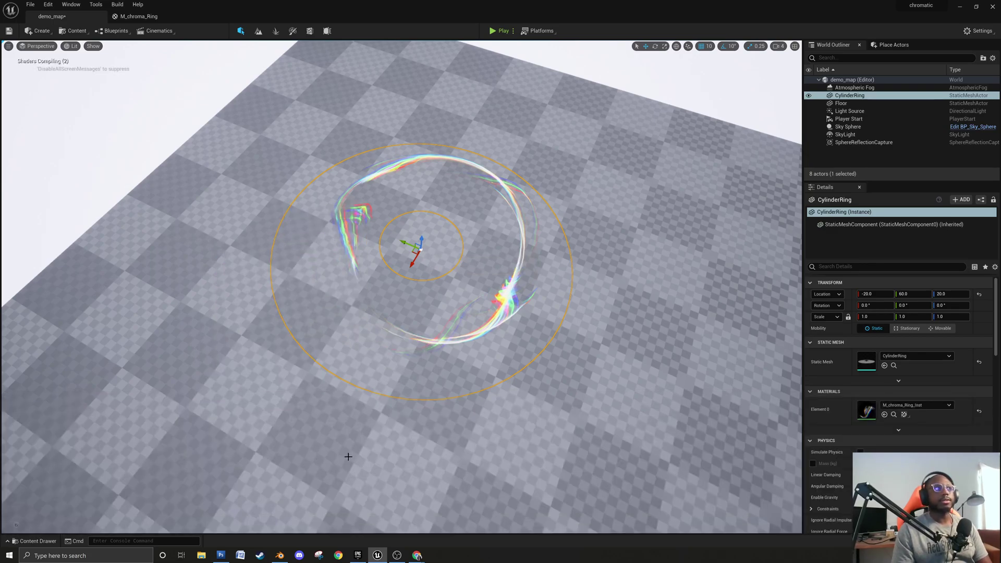
Place the new Niagara system on the floor of demo_map, beside the CylinderRing.
click(47, 542)
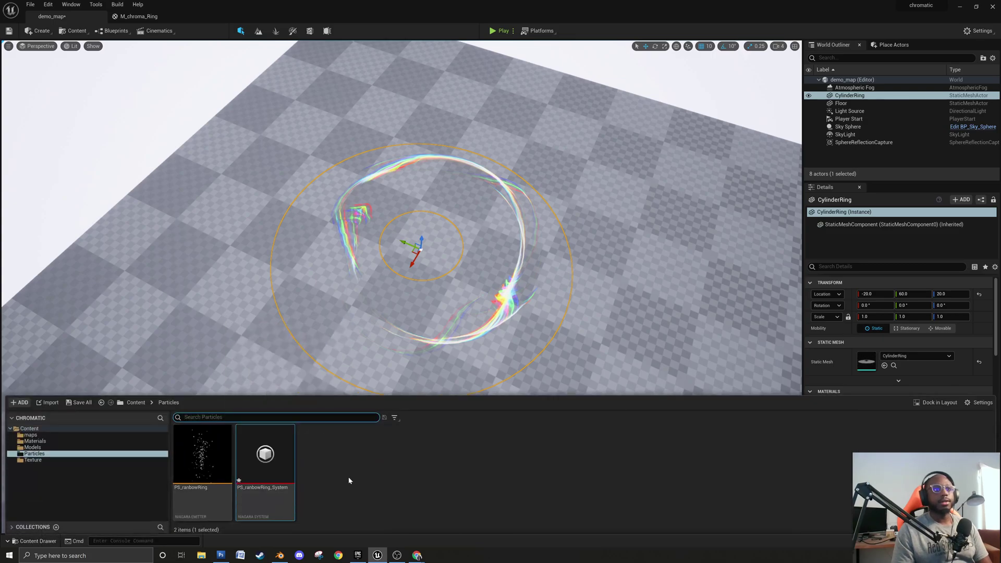
drag(265, 462, 701, 334)
right_drag(654, 404, 655, 404)
right_drag(301, 272, 301, 273)
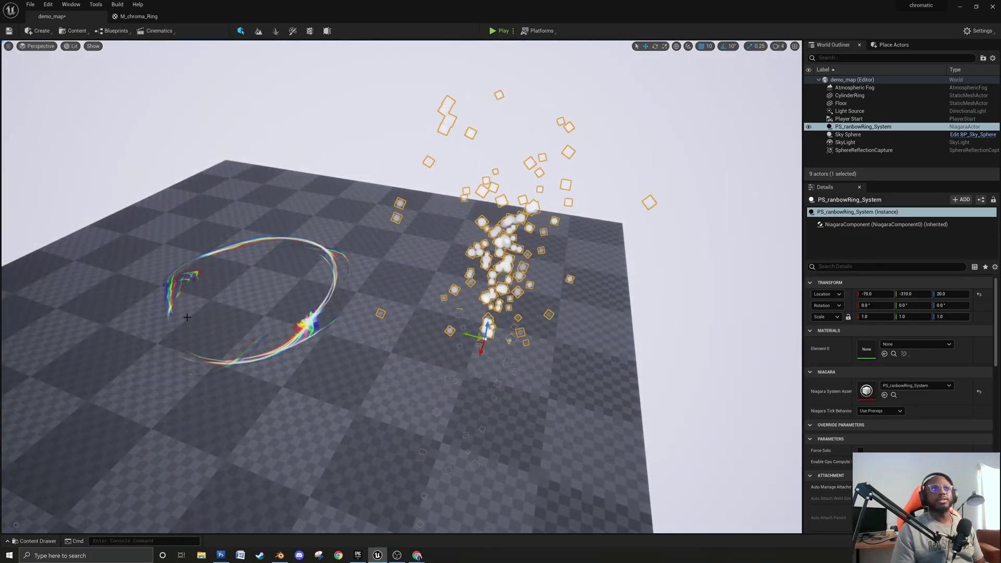
Open the PS_ranbowRing emitter and replace its Sprite Renderer with a Mesh Renderer.
click(34, 540)
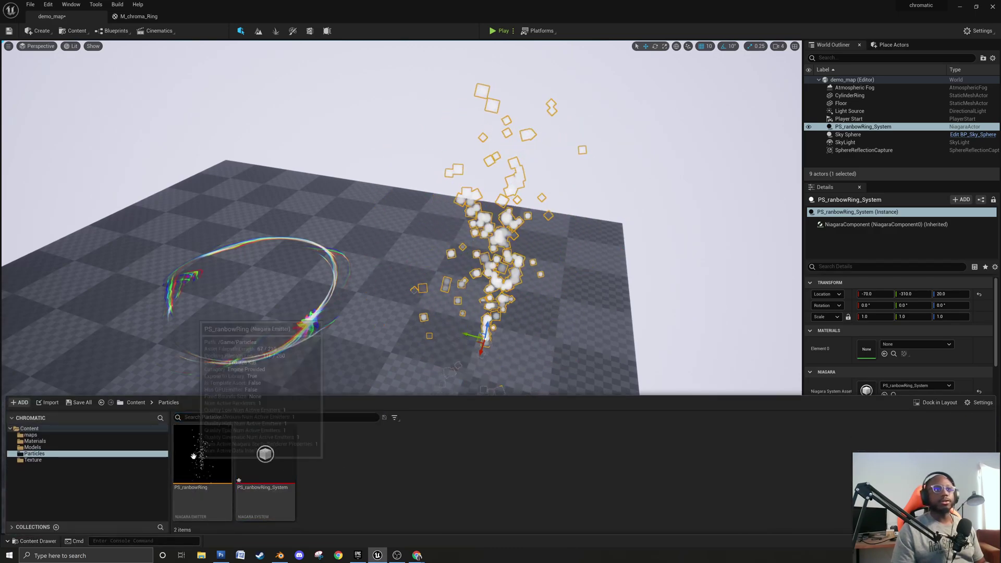
double_click(198, 470)
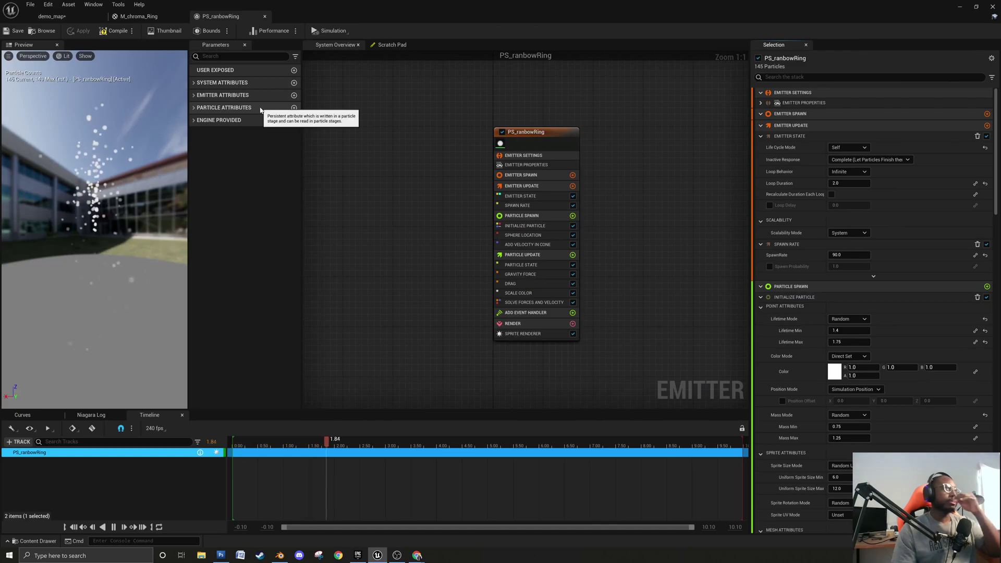
right_click(550, 334)
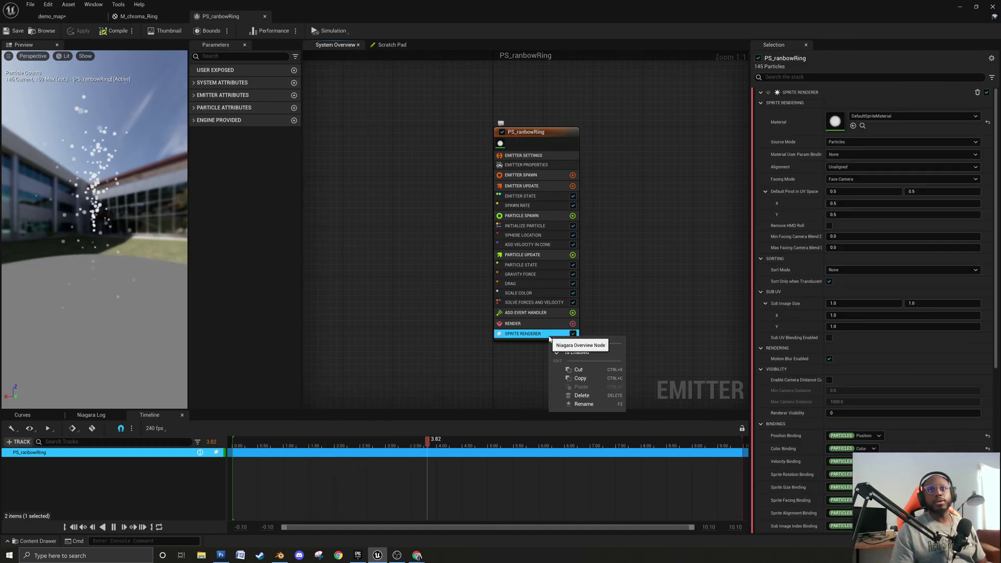
click(582, 396)
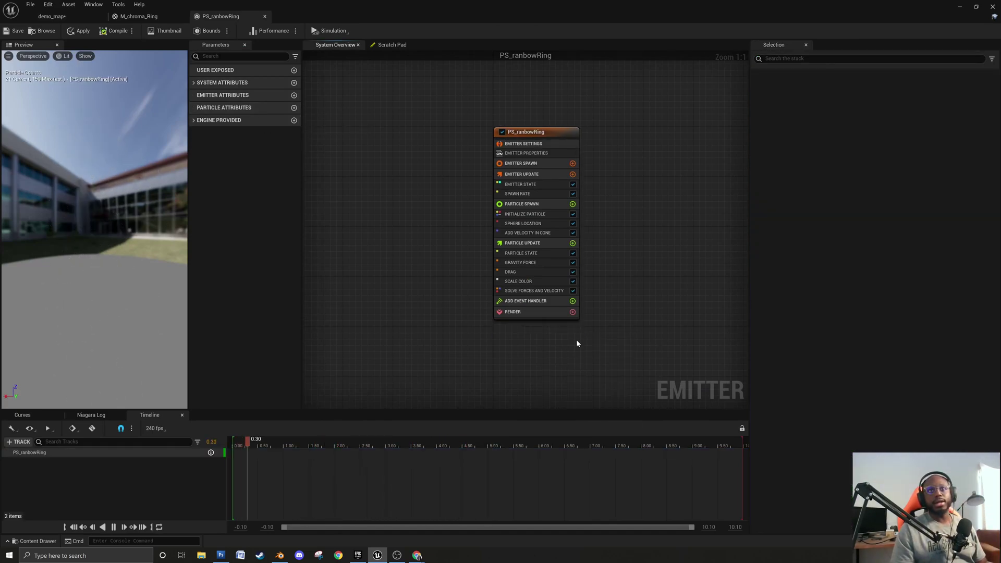
click(572, 312)
click(479, 363)
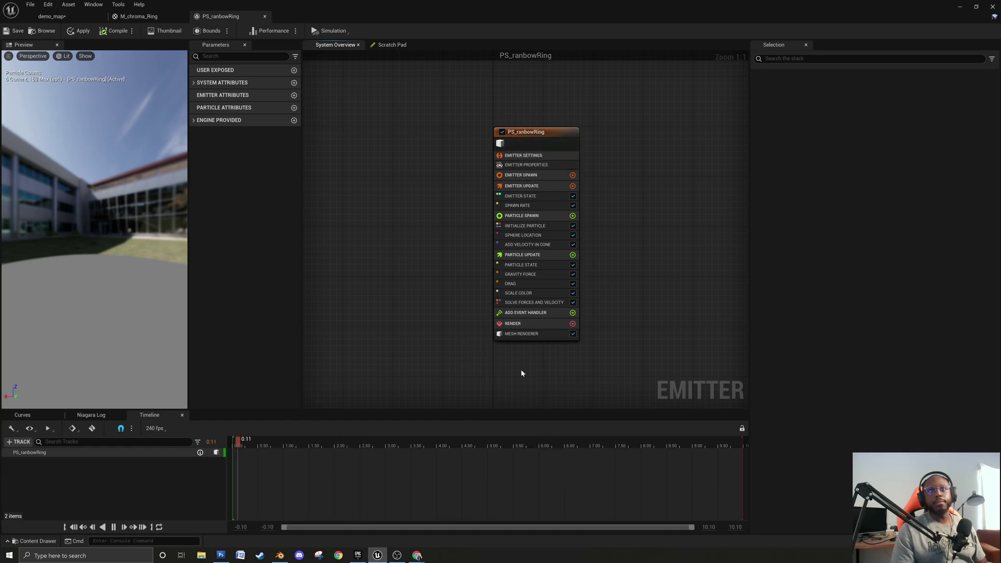
Add one mesh entry to the Mesh Renderer and assign the CylinderRing mesh to it.
click(532, 333)
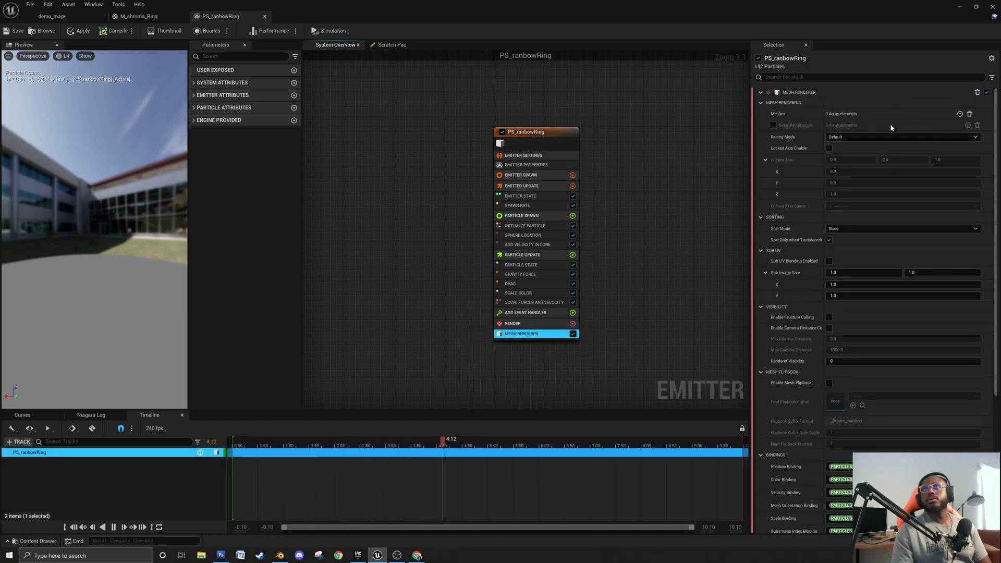
click(960, 113)
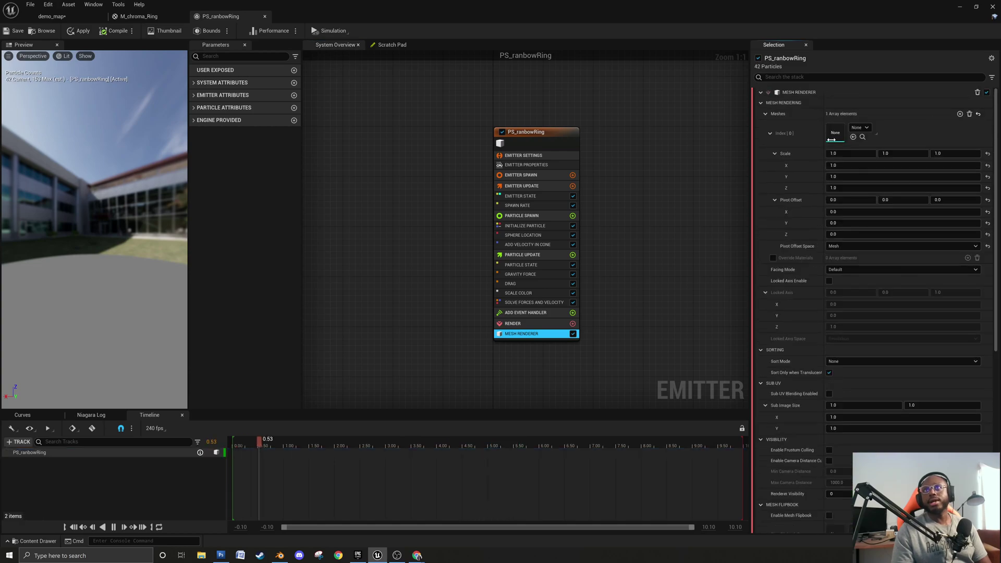
click(863, 129)
click(903, 205)
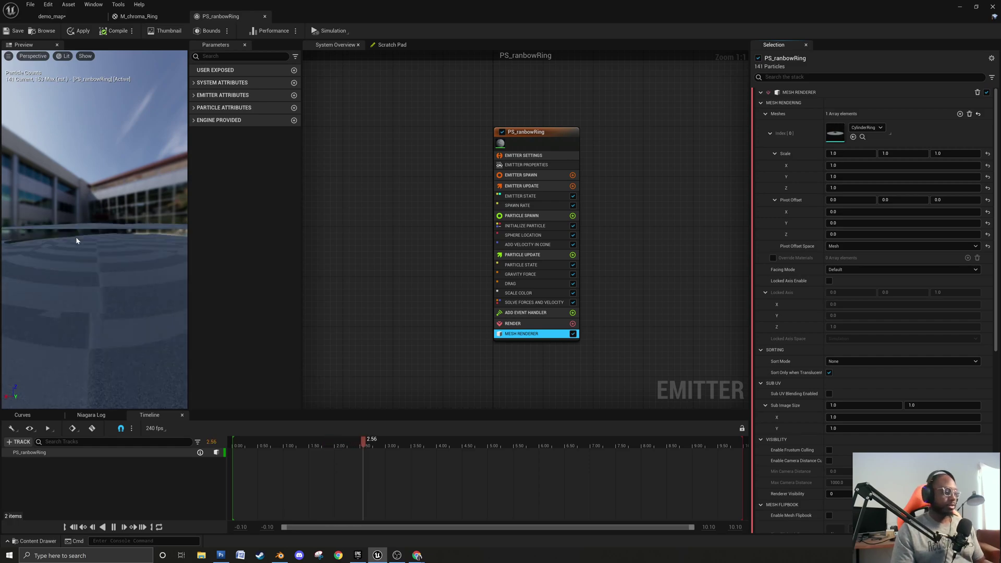
drag(99, 239, 128, 179)
scroll(116, 195, down, 2)
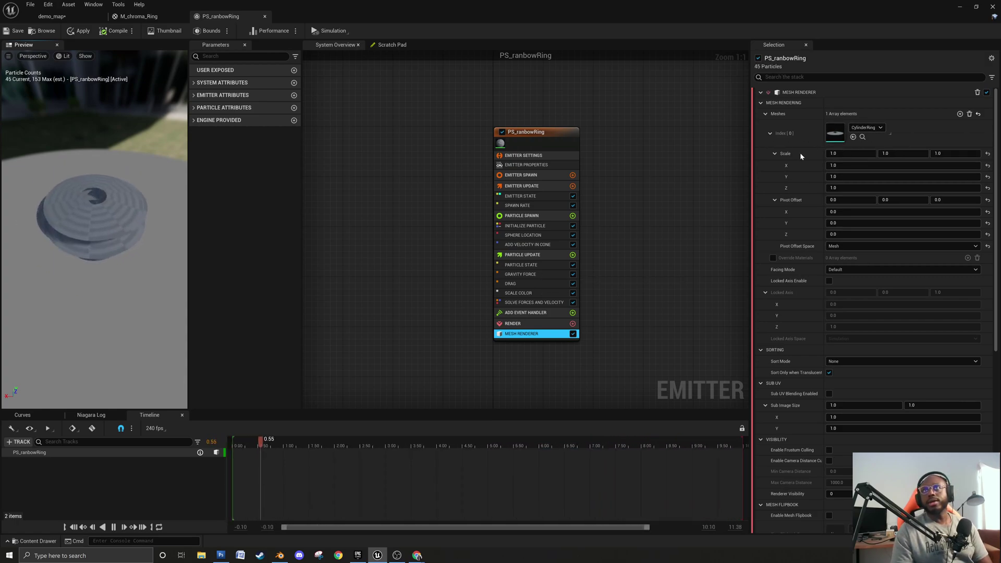
Enable the Mesh Renderer's Override Materials, add one element and set its Explicit Mat to M_chroma_Ring_Inst.
click(774, 258)
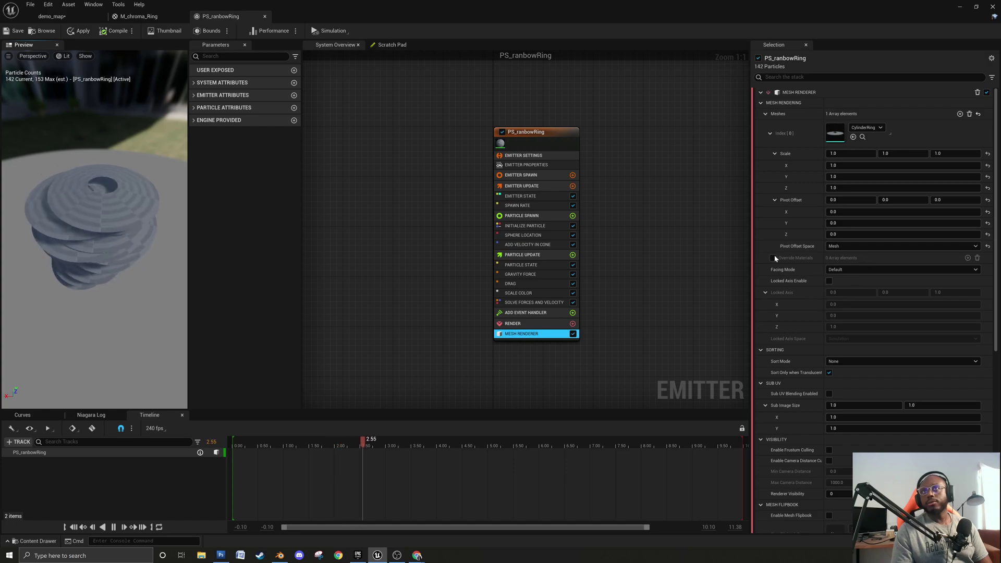
click(968, 258)
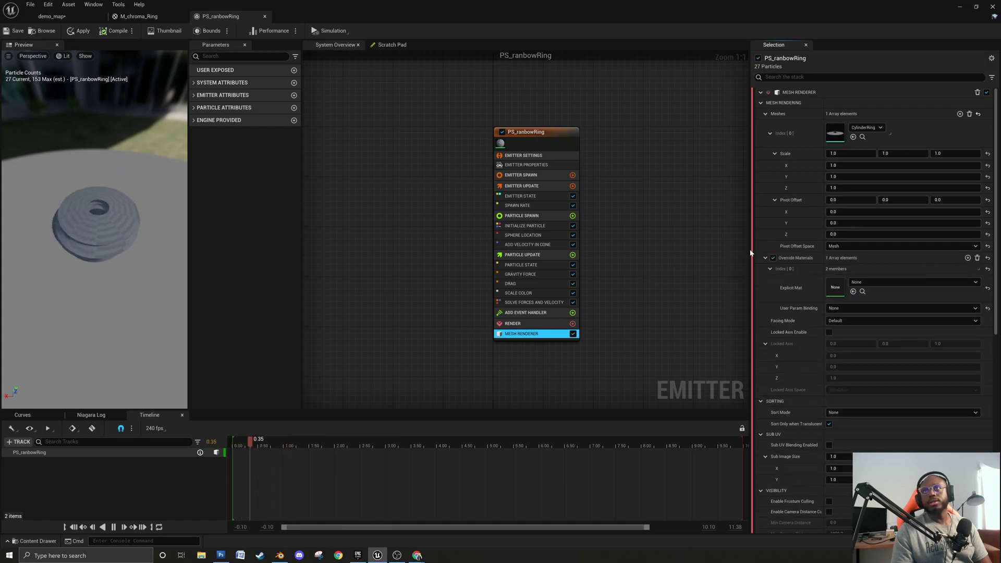
click(886, 282)
click(907, 398)
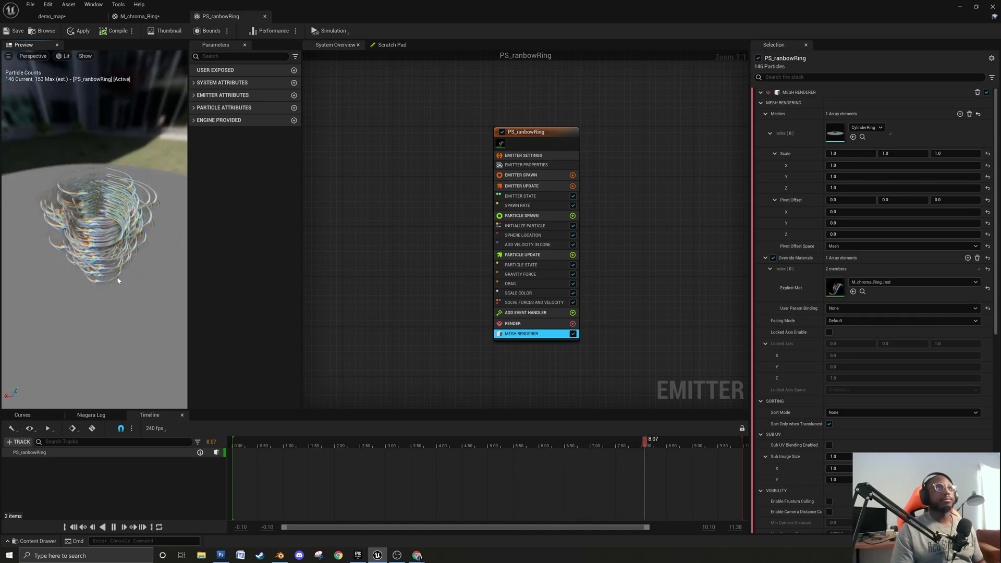
drag(111, 272, 117, 288)
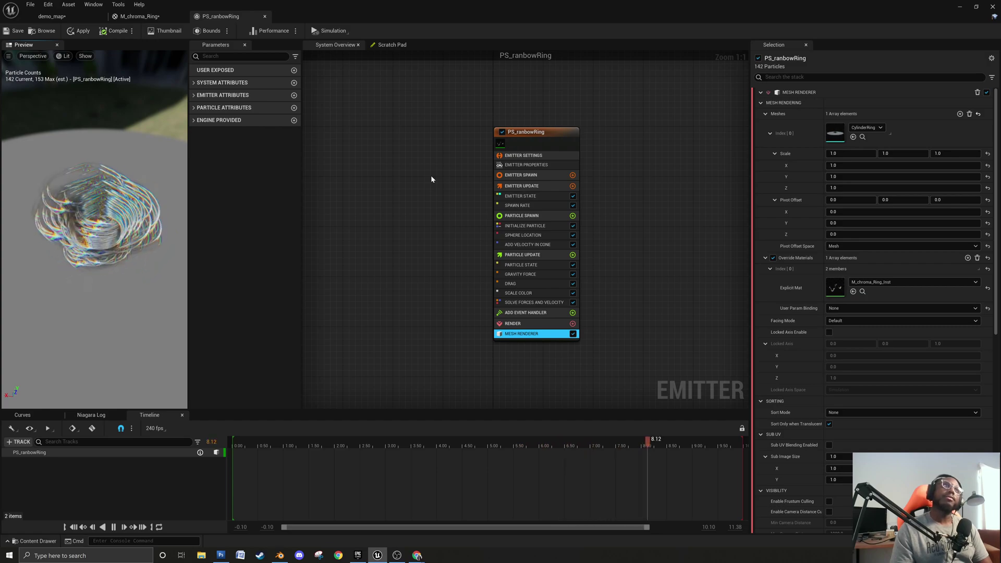
Check the M_chroma_Ring material graph, and return to PS_ranbowRing to examine the ring particles in its preview.
click(132, 16)
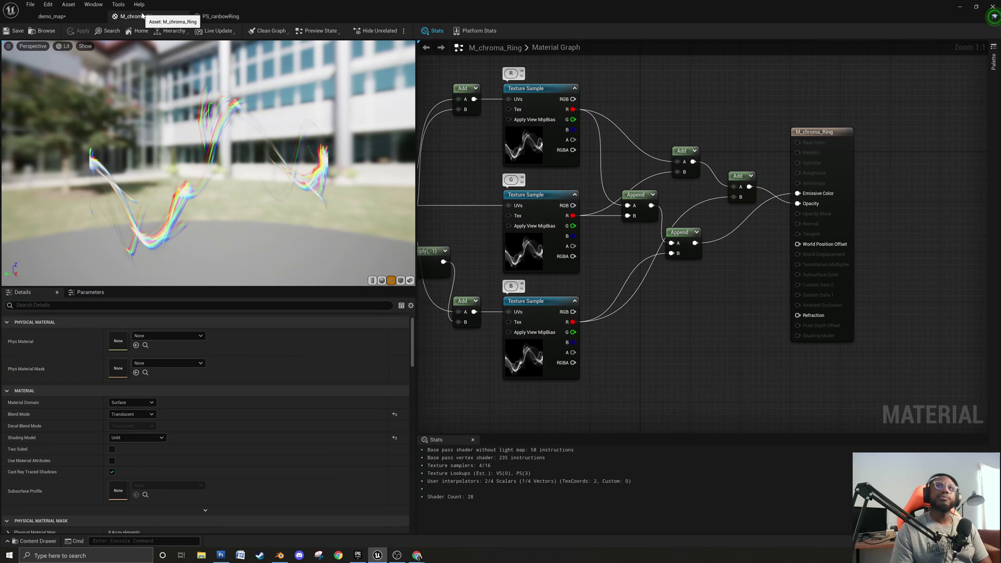
click(219, 16)
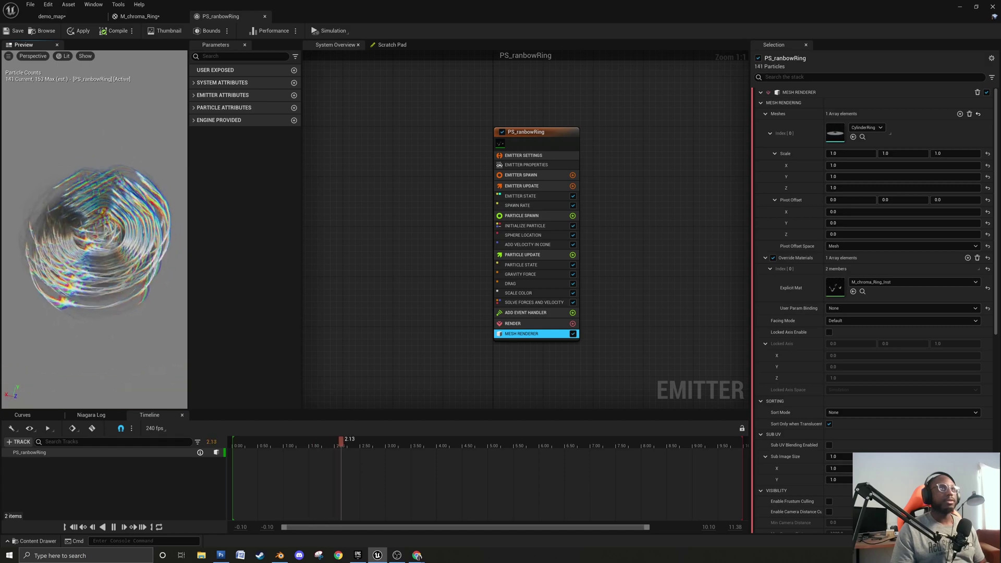
drag(95, 229, 96, 205)
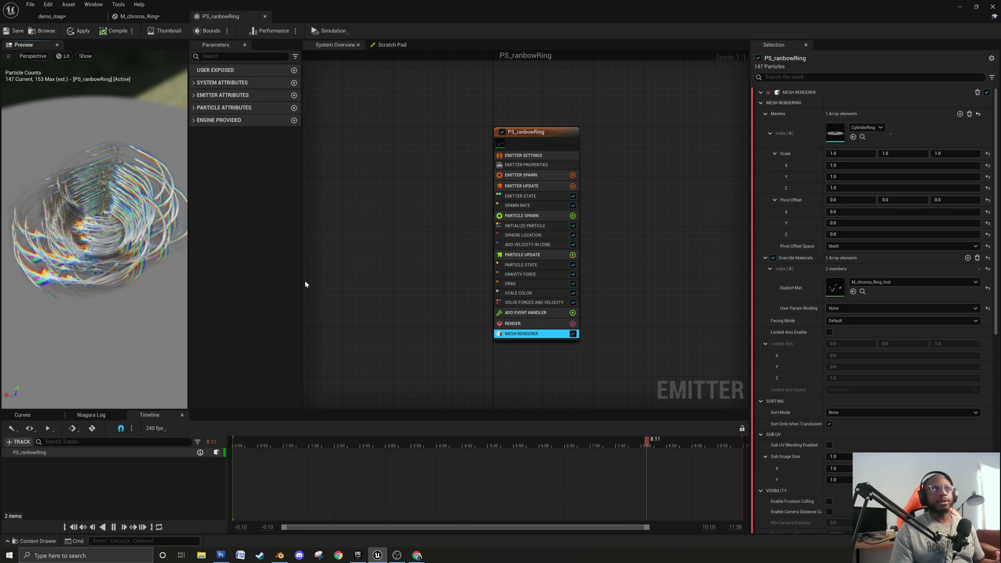
Disable the Drag, Gravity Force, Add Velocity in Cone and Sphere Location modules of the PS_ranbowRing emitter.
click(562, 284)
click(573, 284)
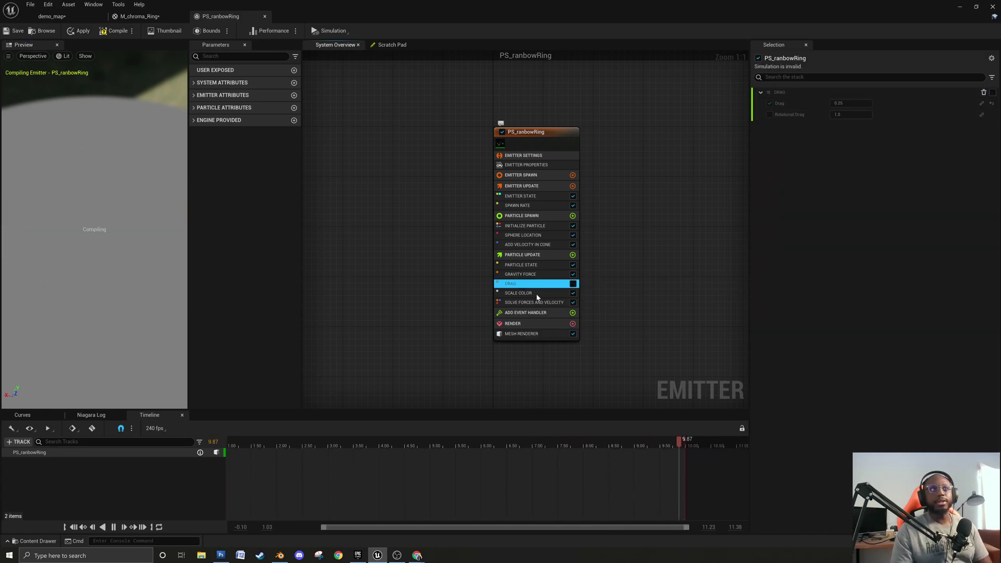
click(573, 275)
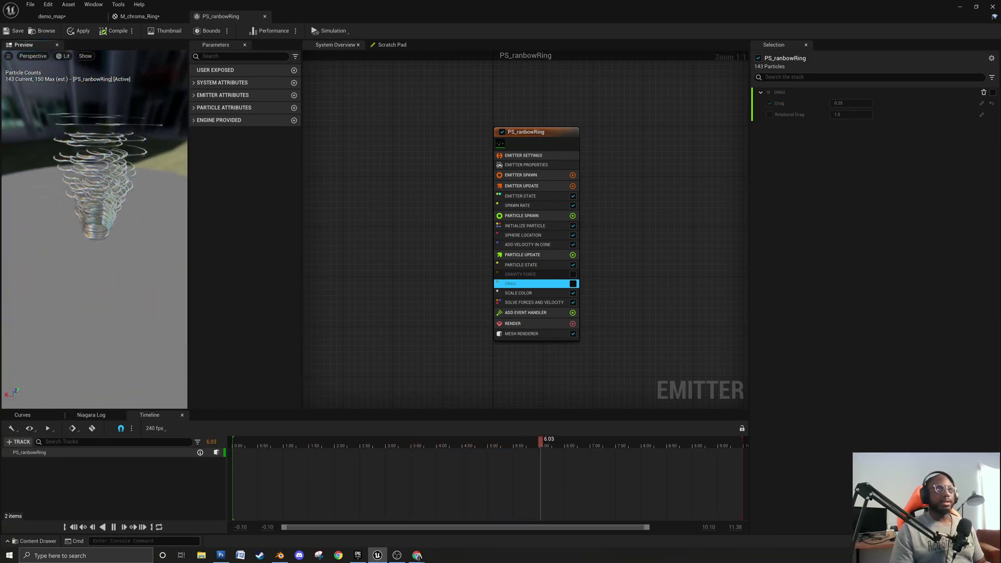
click(553, 245)
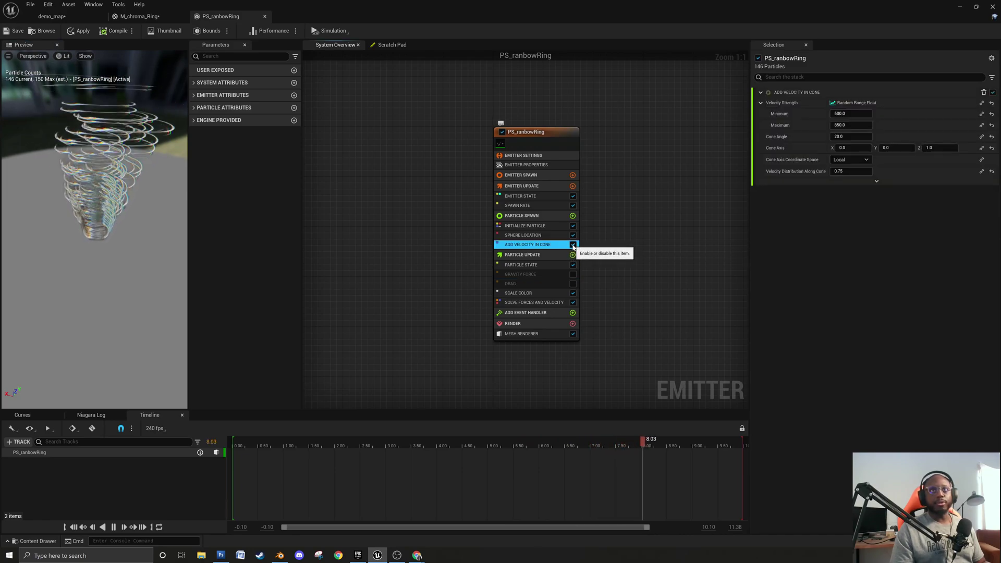
click(573, 244)
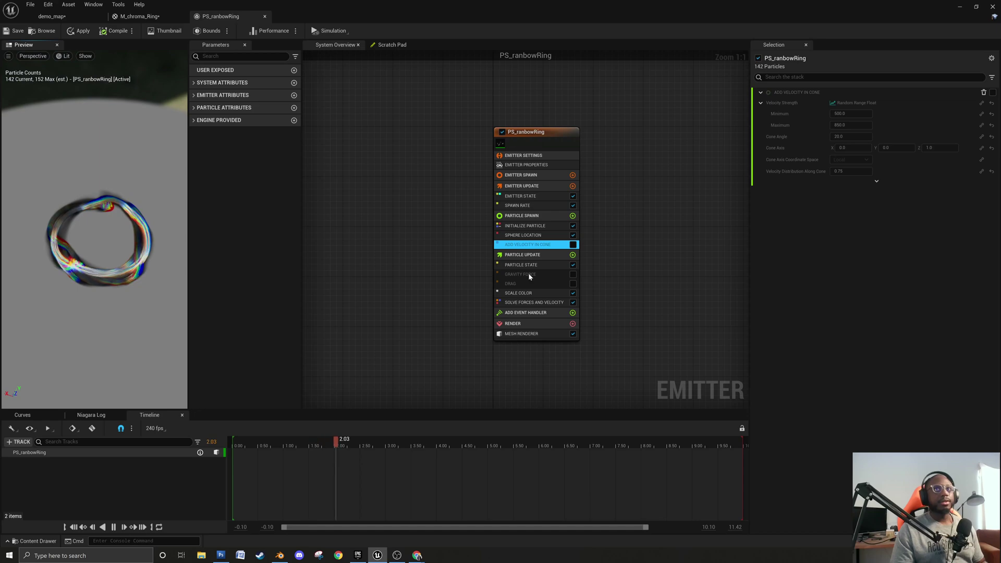
click(538, 227)
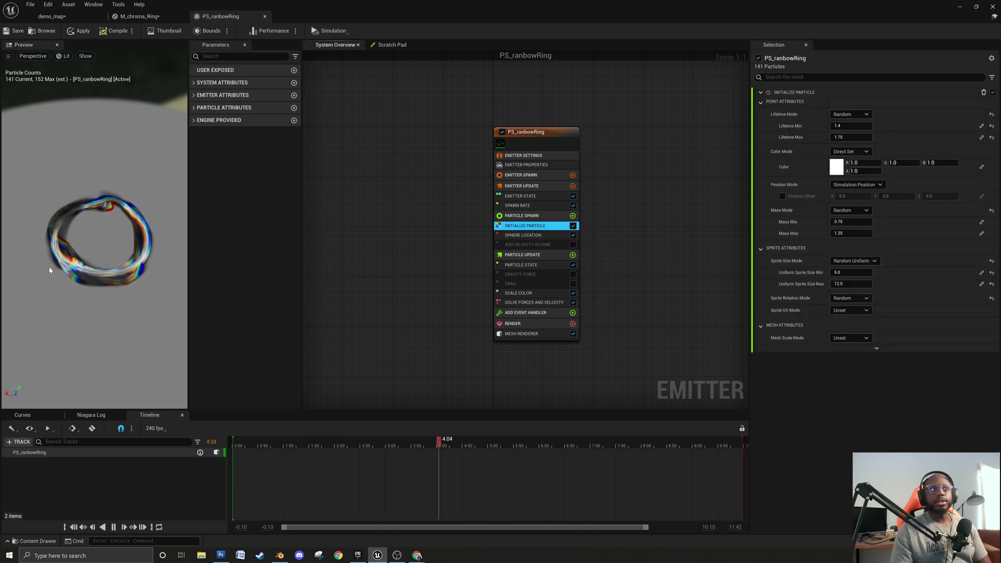
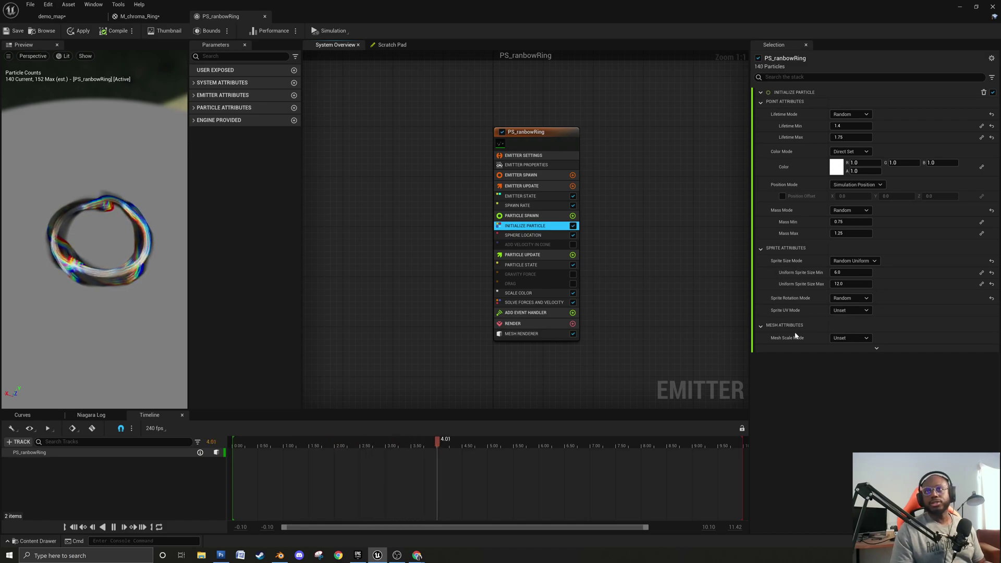
click(762, 248)
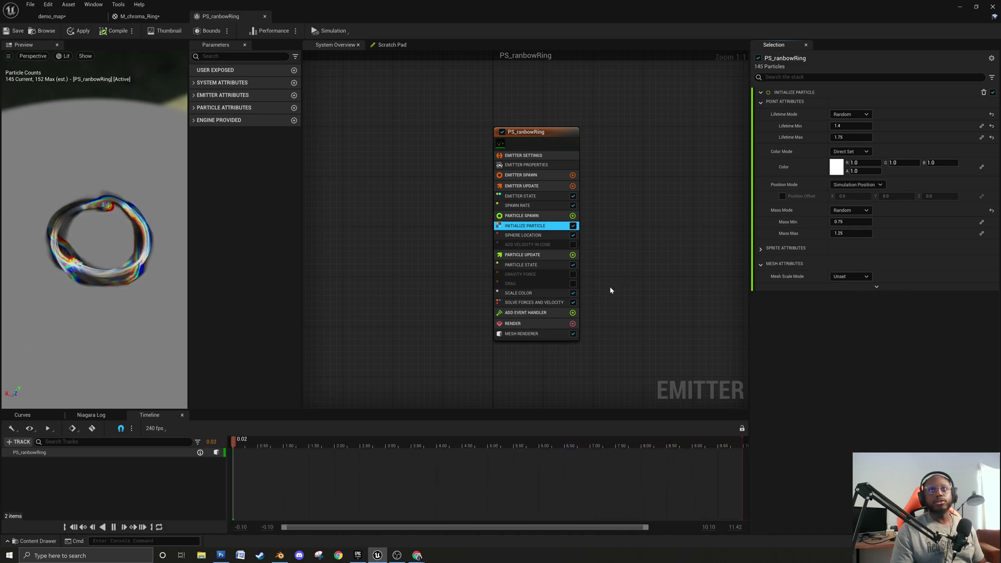
click(571, 238)
click(573, 235)
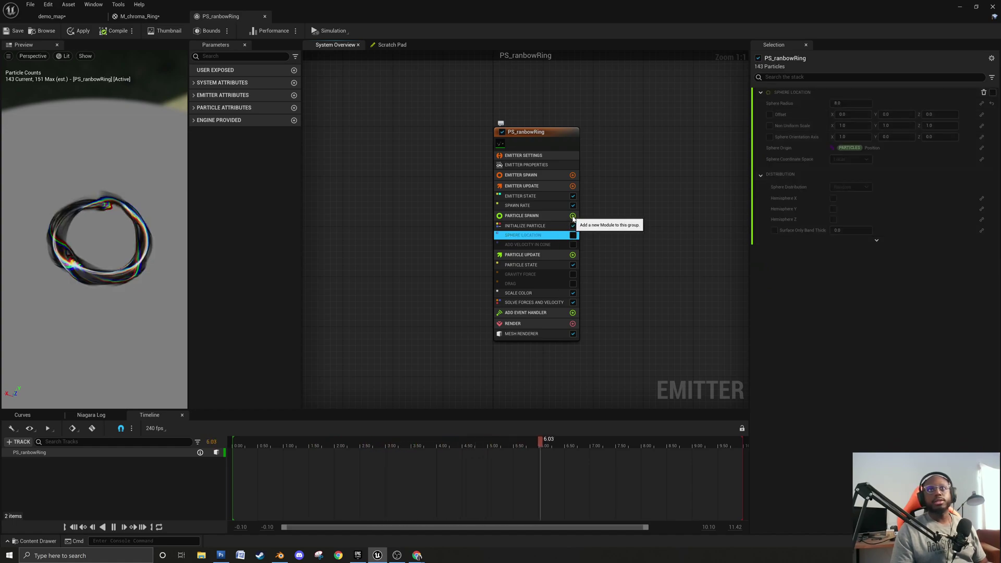
Delete the Sphere Location, Add Velocity in Cone, Gravity Force and Drag modules from the emitter.
right_click(547, 236)
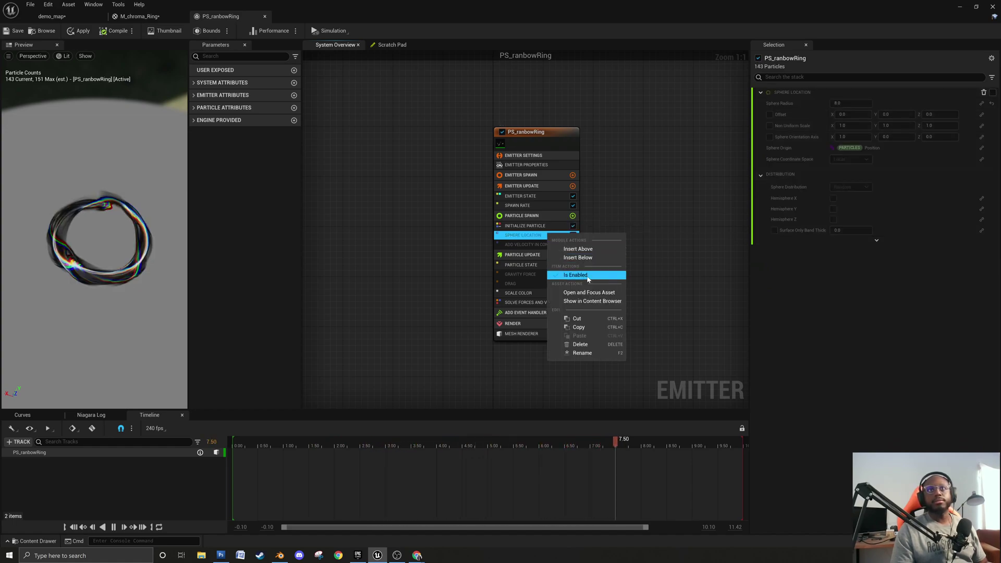
click(583, 342)
right_click(549, 240)
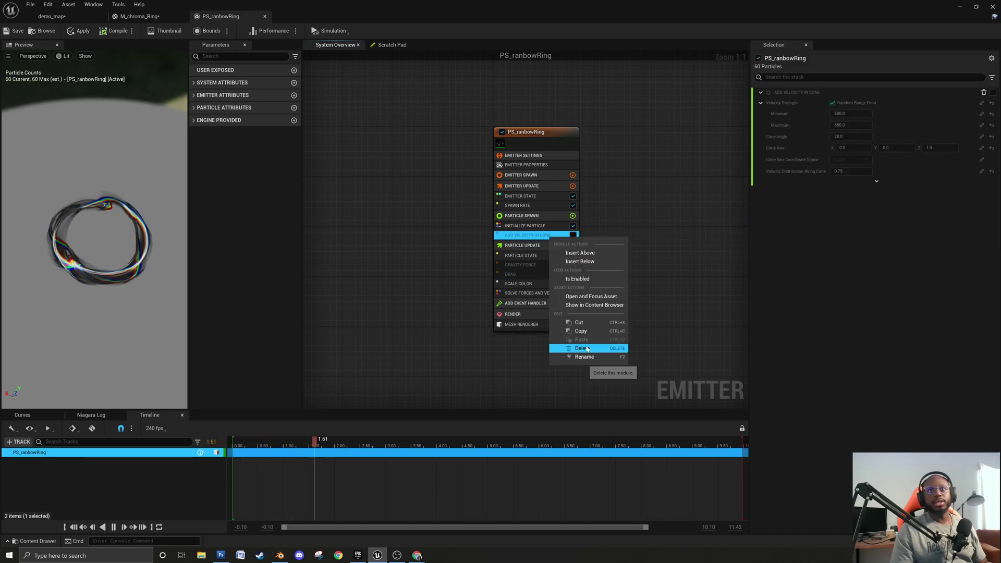
click(573, 345)
right_click(545, 256)
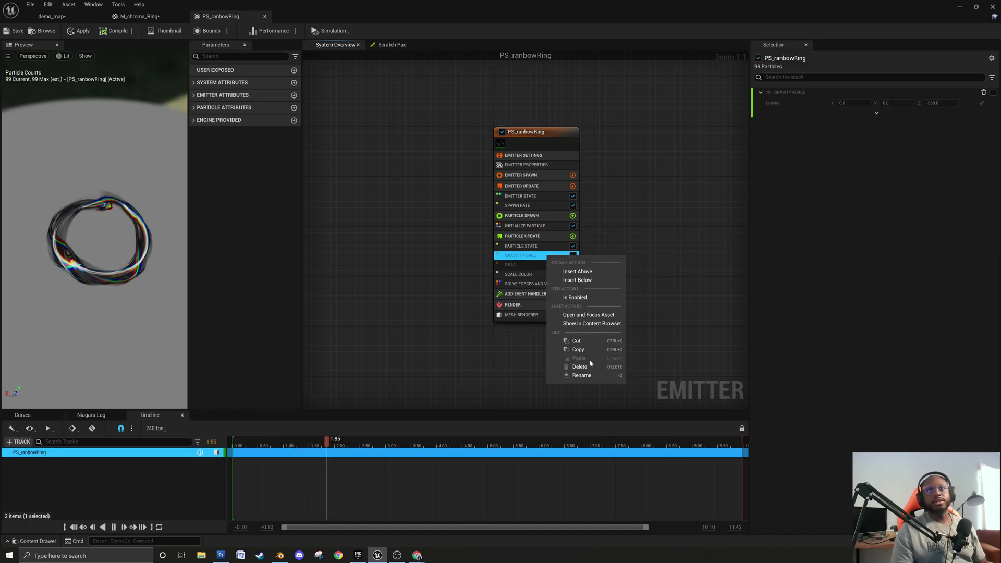
click(586, 365)
click(552, 258)
right_click(552, 258)
click(587, 366)
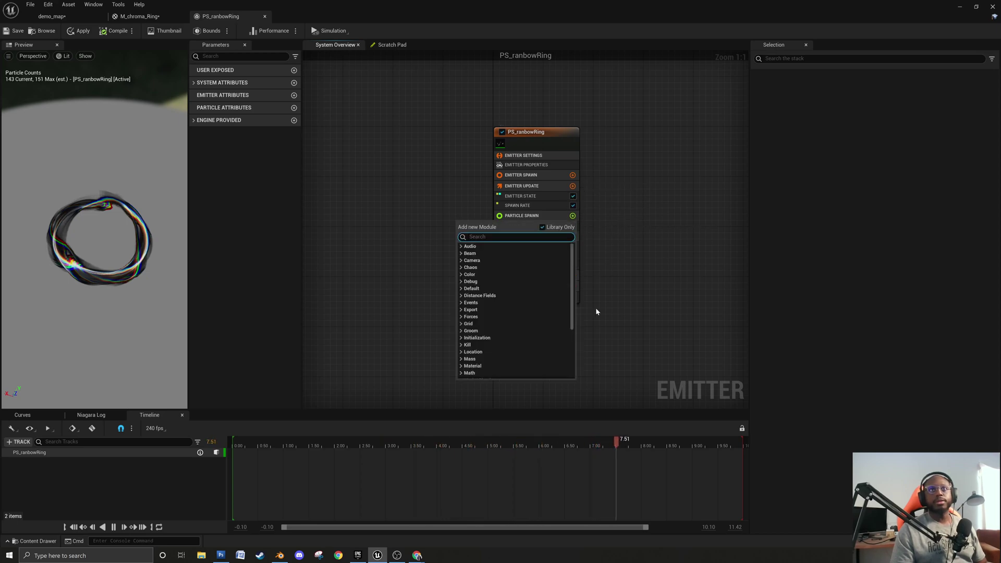
Dismiss the open module list and save all modified assets in the project.
click(421, 261)
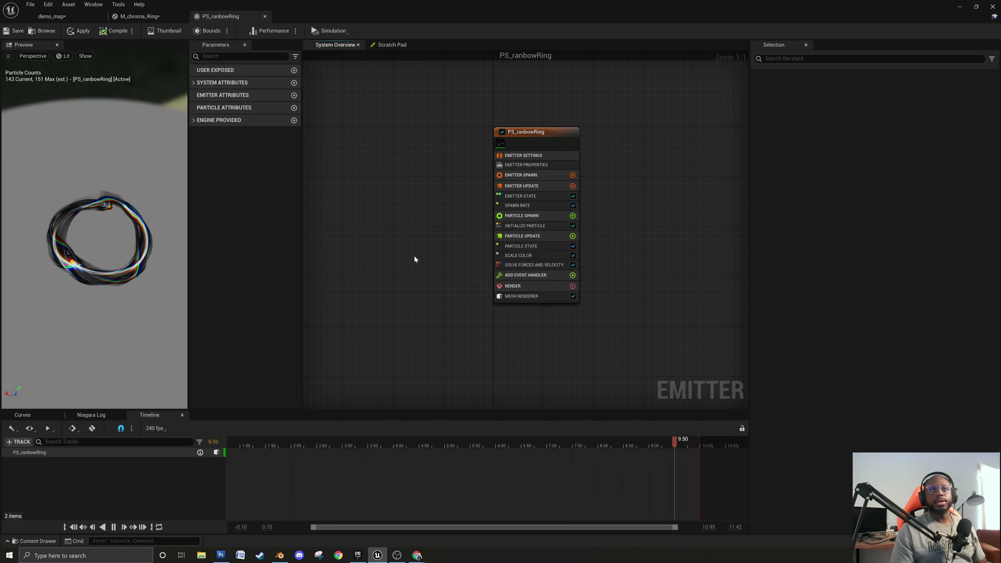
click(30, 4)
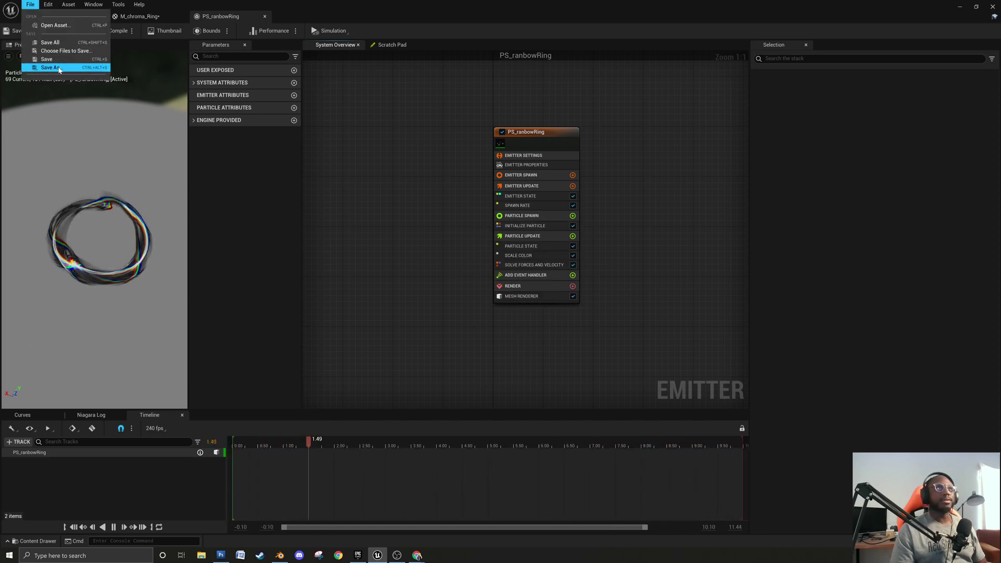
click(12, 9)
click(30, 4)
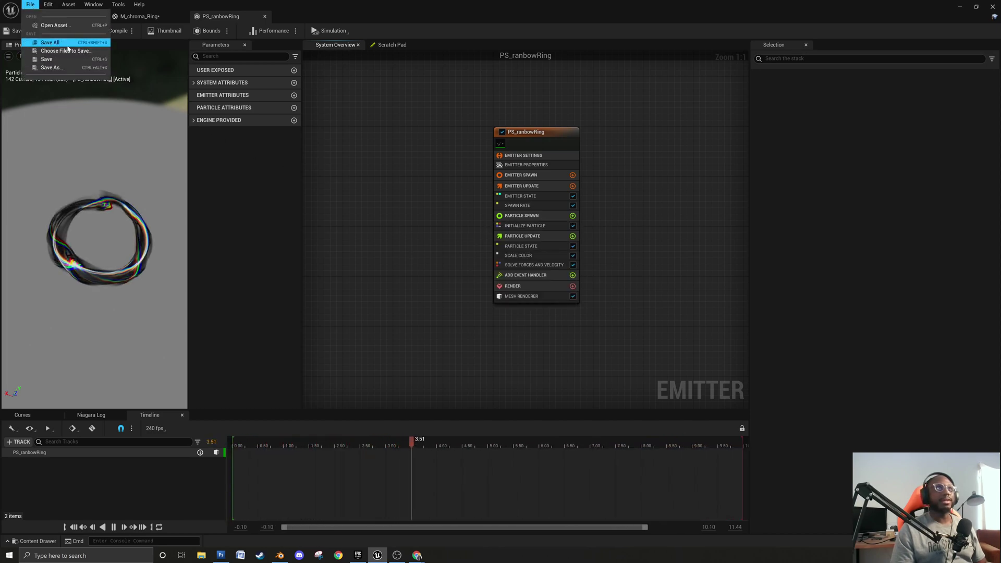
click(49, 45)
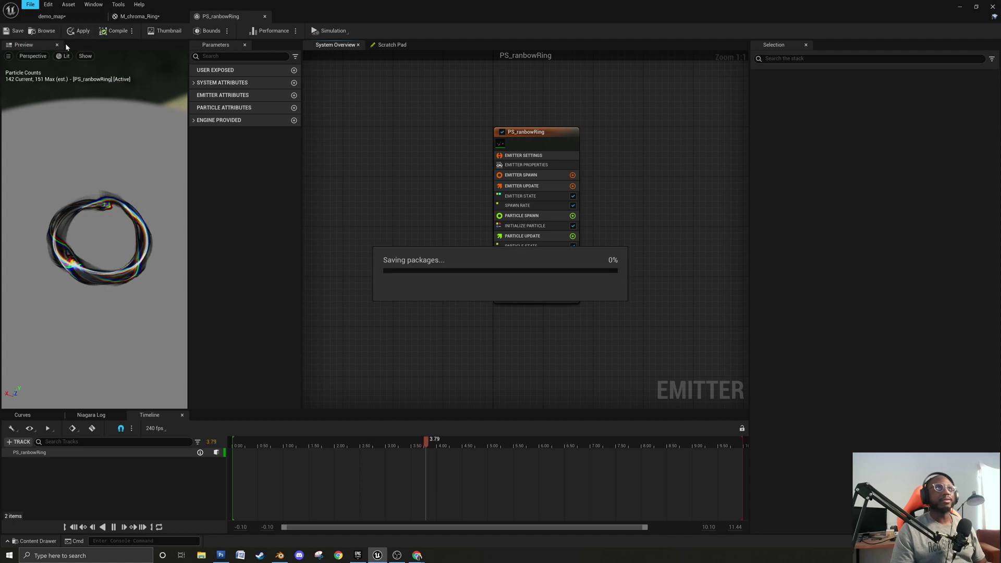
Add an Initial Mesh Orientation module to the emitter's Particle Spawn group.
click(572, 215)
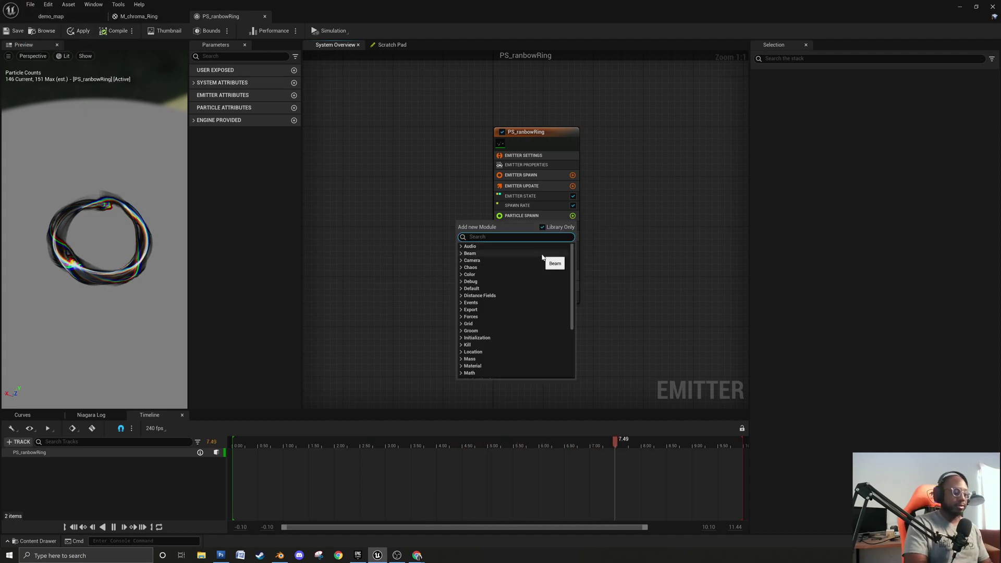
text(mes)
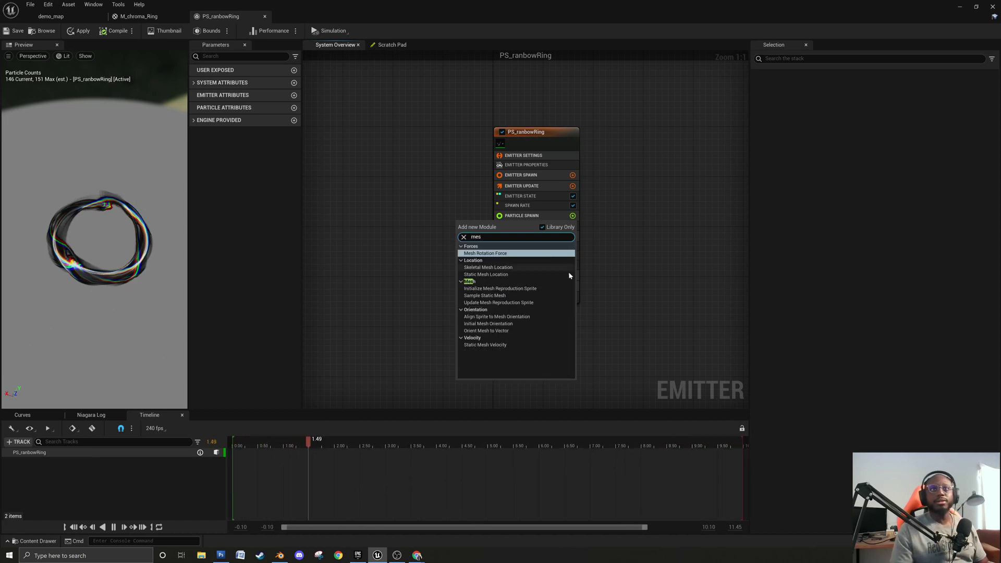
click(488, 323)
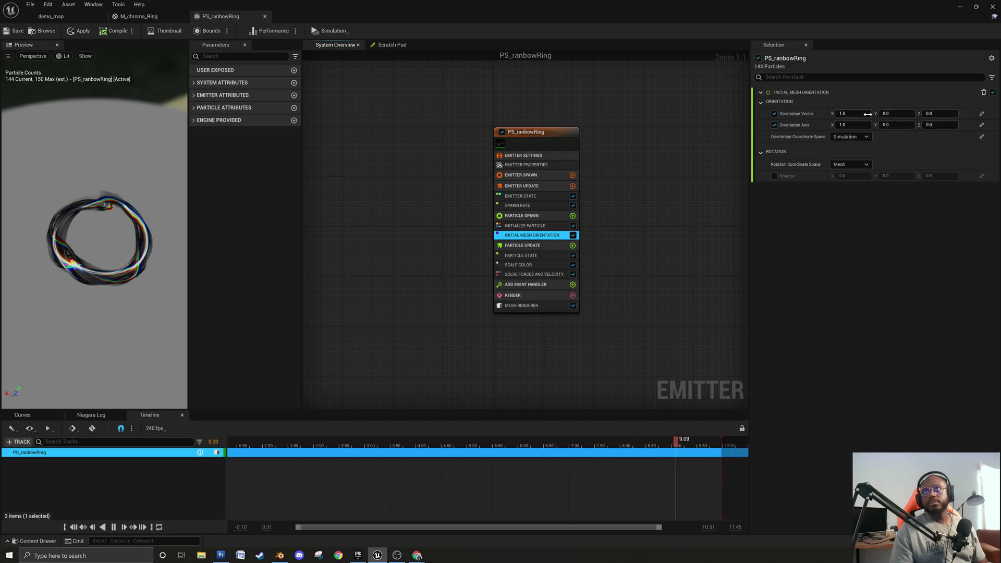
Drive the Orientation Vector of Initial Mesh Orientation with a Make Vector dynamic input.
click(939, 113)
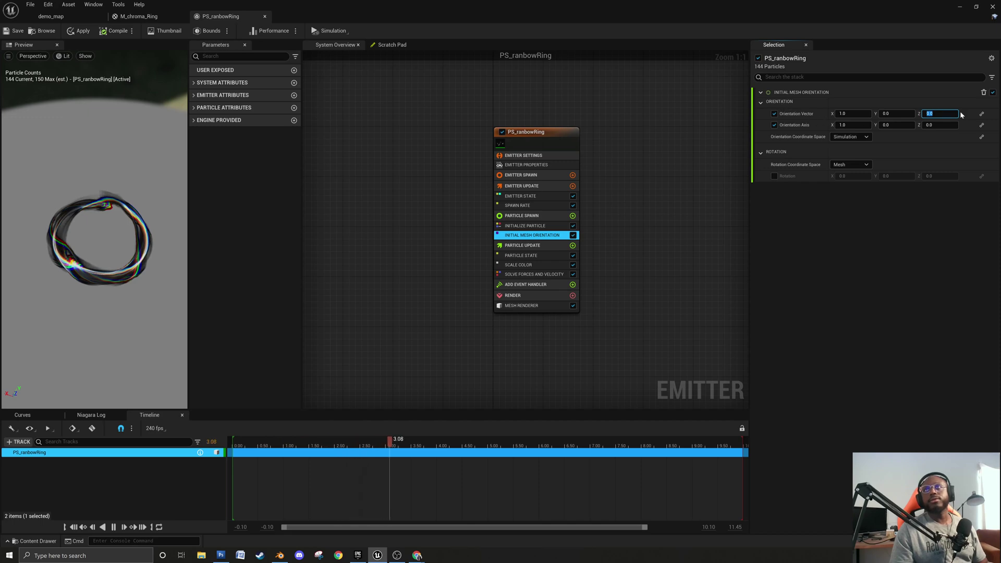
click(981, 114)
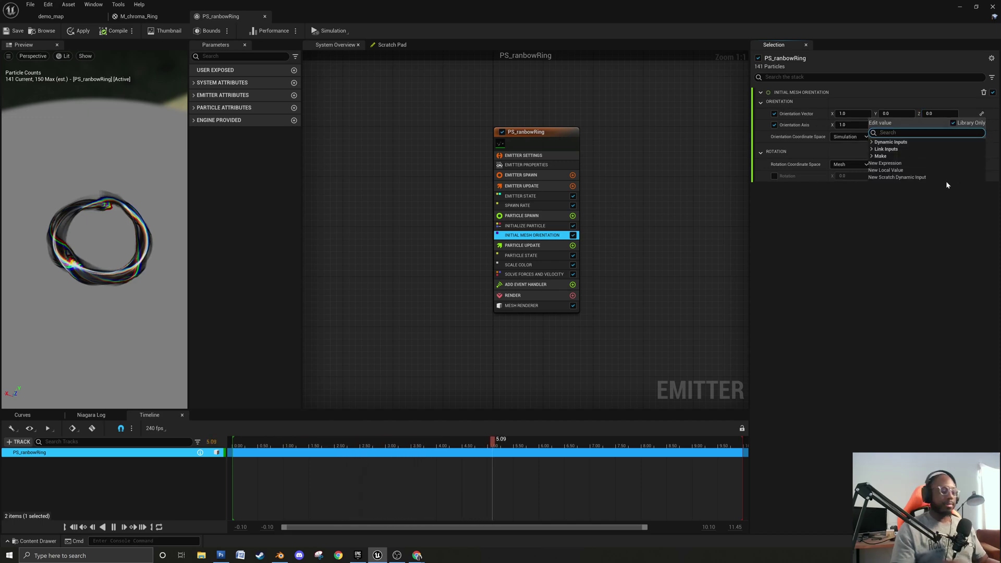
text(mak)
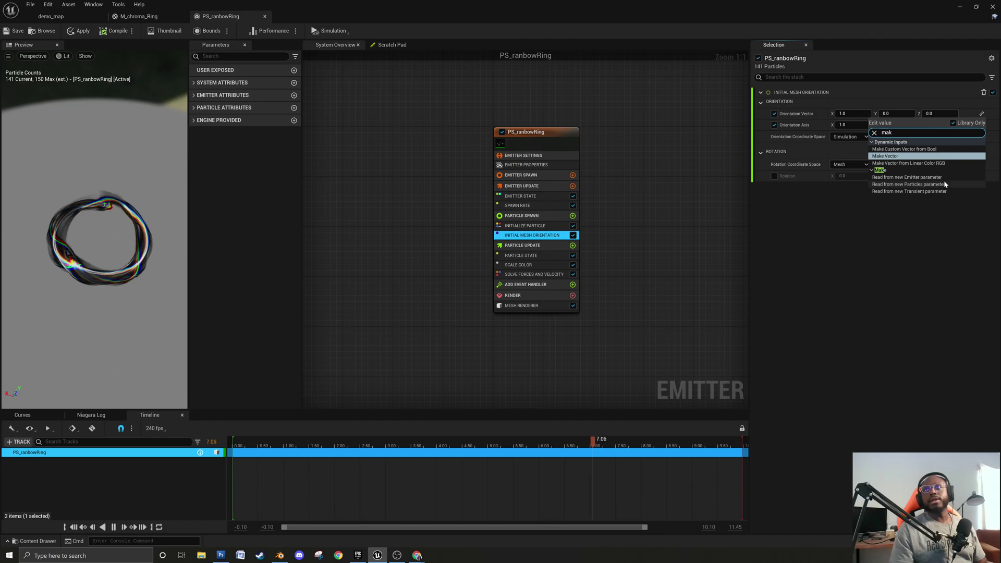
click(885, 156)
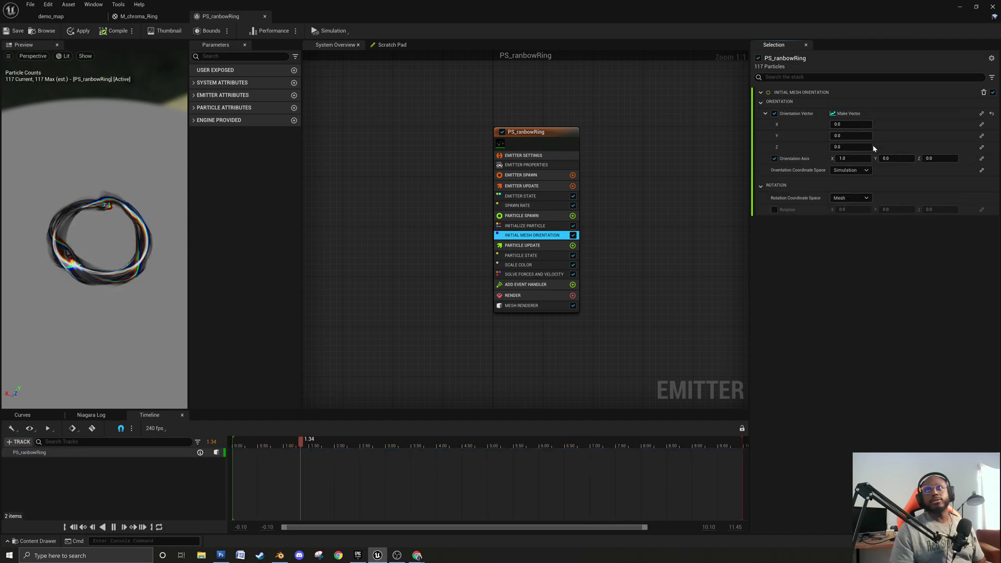
Try a Random Range Float on the Orientation Vector's Z component, and reset Z to its default.
click(982, 148)
text(ran)
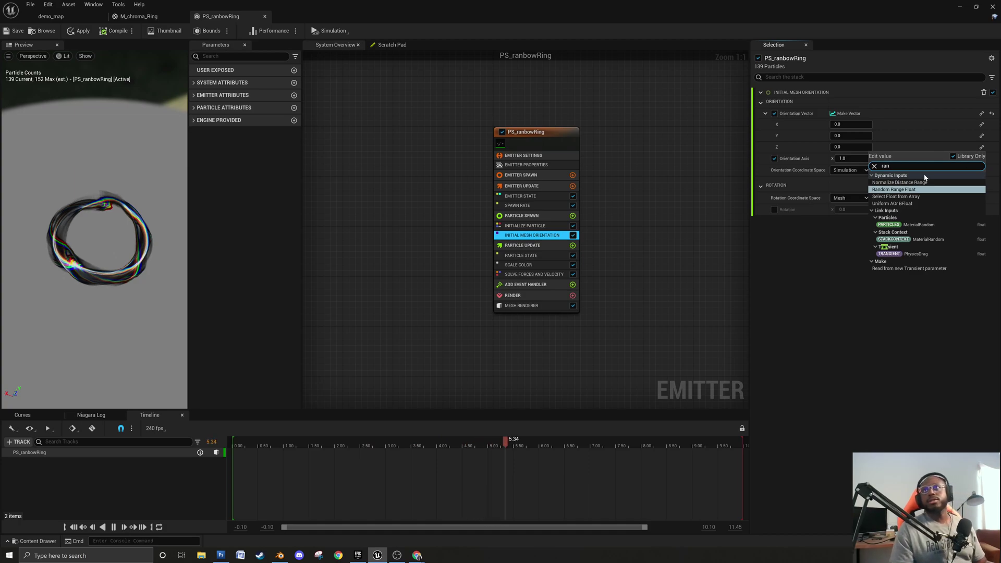
click(909, 189)
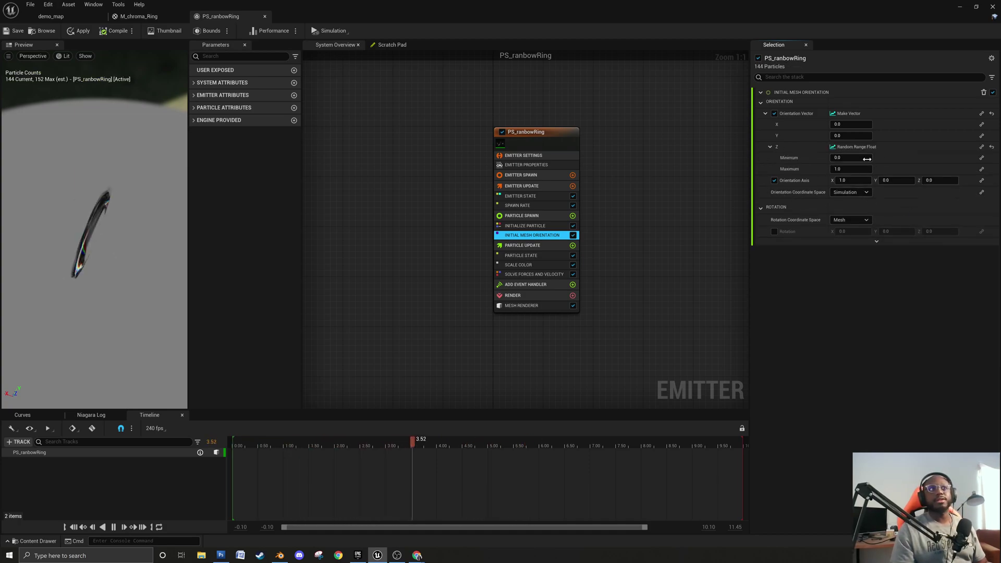
click(991, 146)
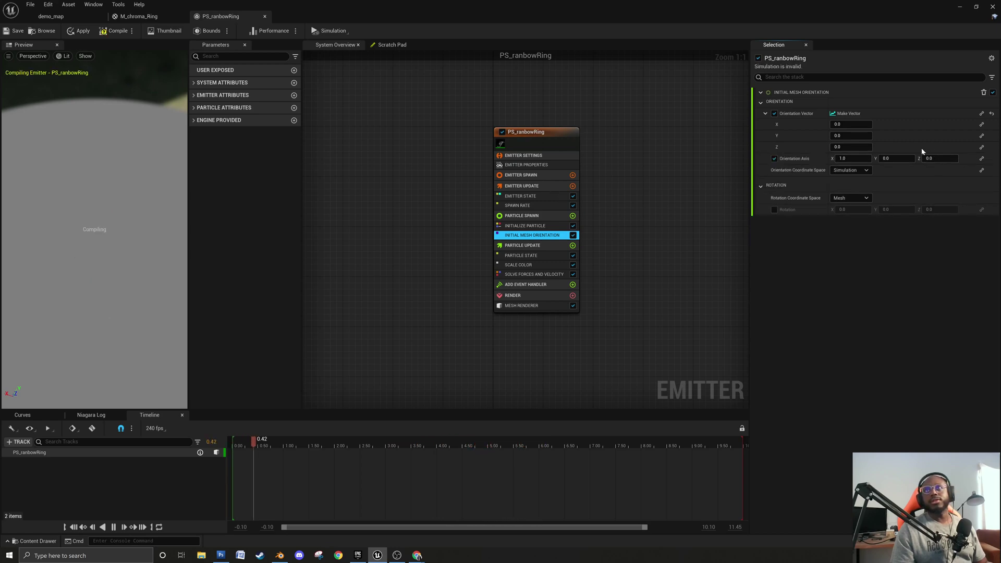
Assign a Random Range Float to the Orientation Vector's Y component and inspect the ring in the preview.
click(981, 137)
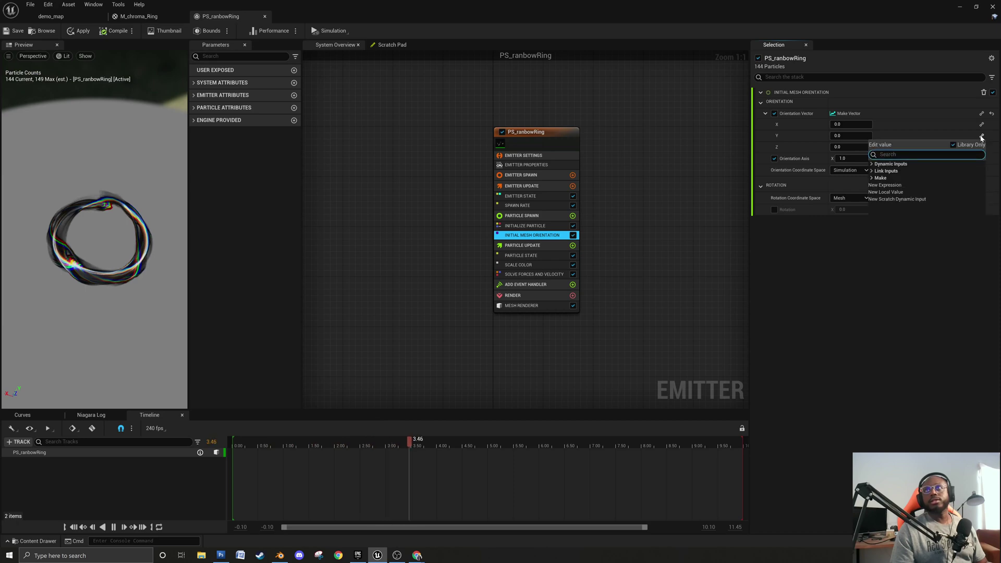
text(ran)
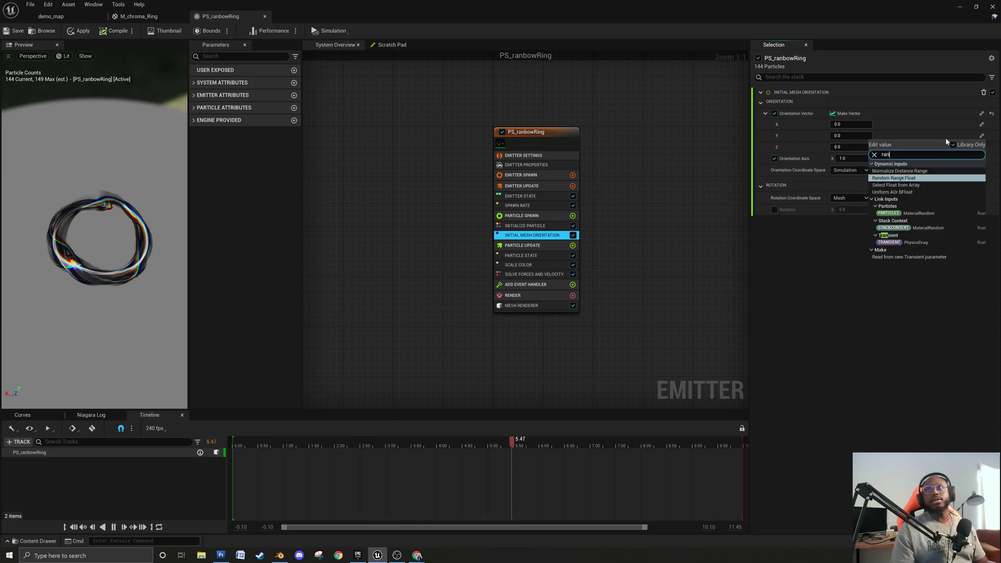
click(907, 178)
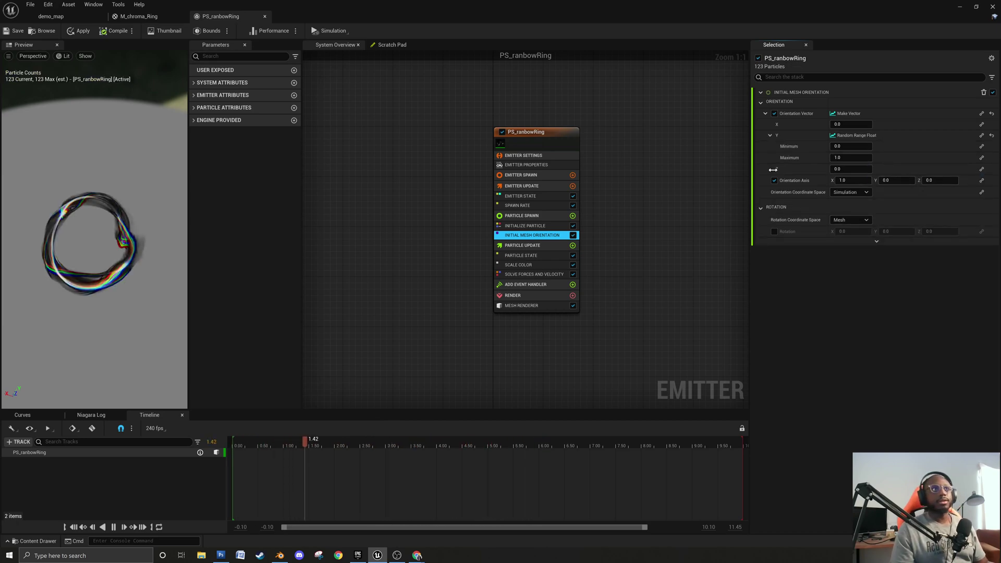
drag(167, 245, 101, 301)
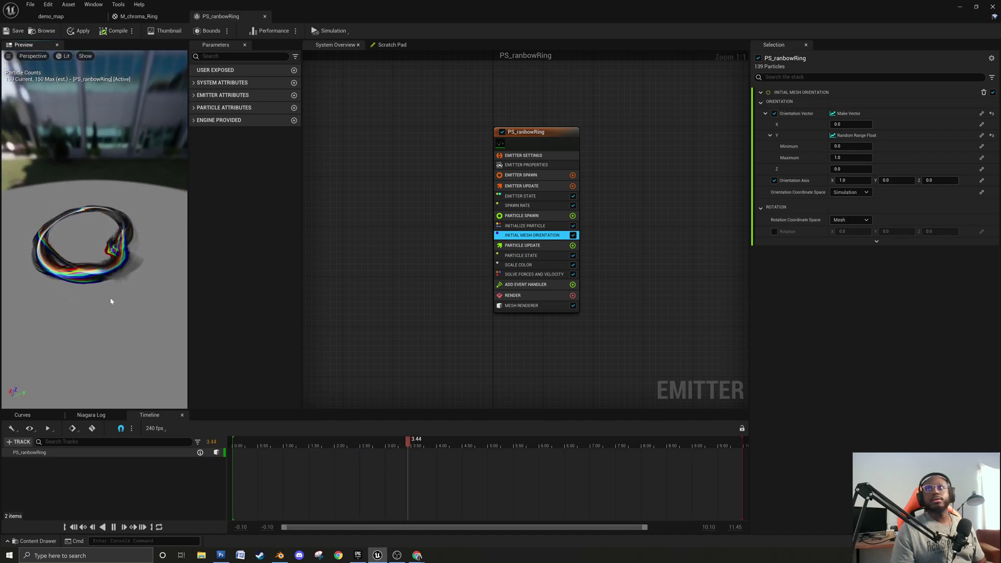
drag(130, 156, 89, 162)
Check the spawn modules' settings, and drive Initial Mesh Orientation's Orientation Axis with a Make Vector dynamic input.
click(521, 205)
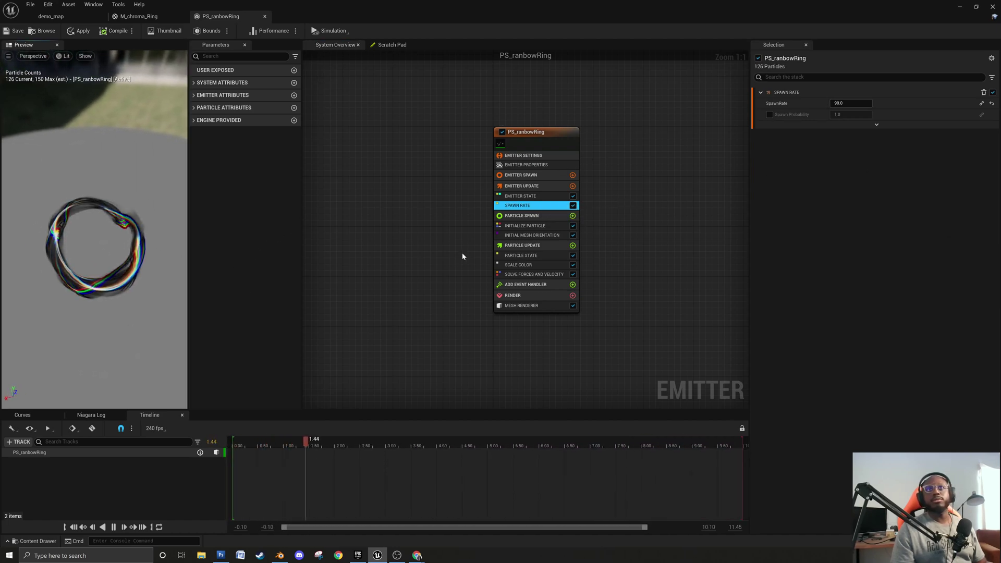
click(540, 216)
click(542, 226)
click(545, 236)
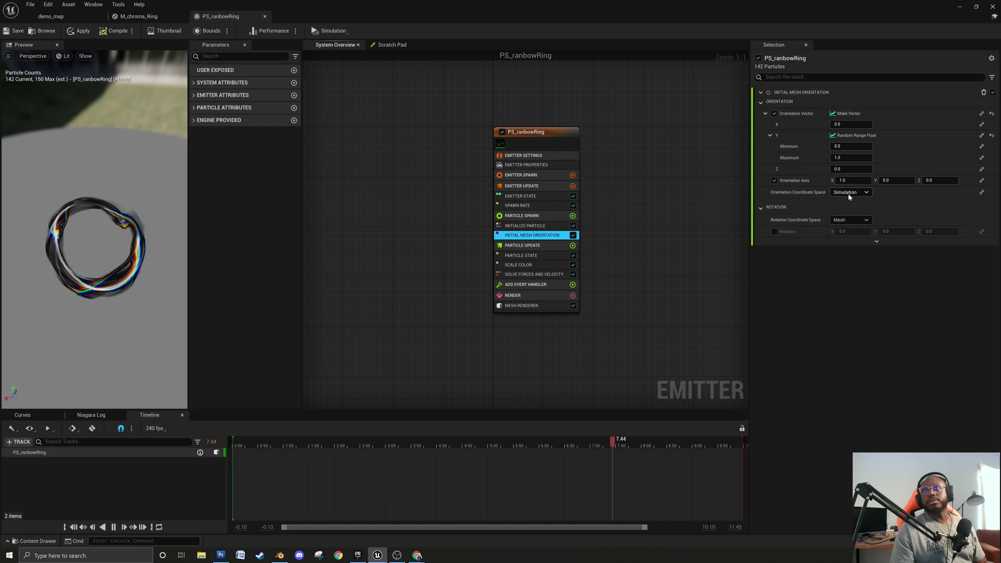
click(969, 180)
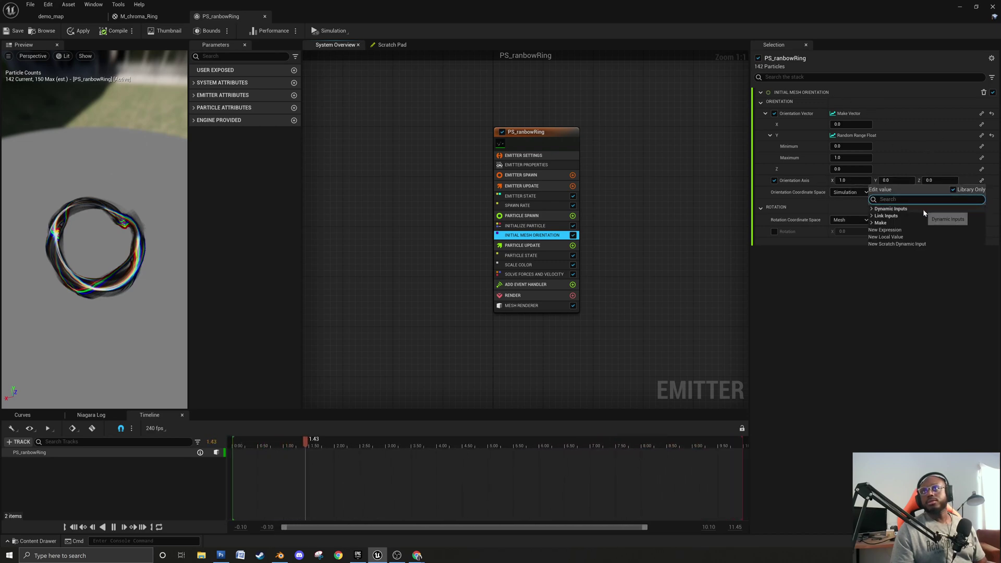
text(make)
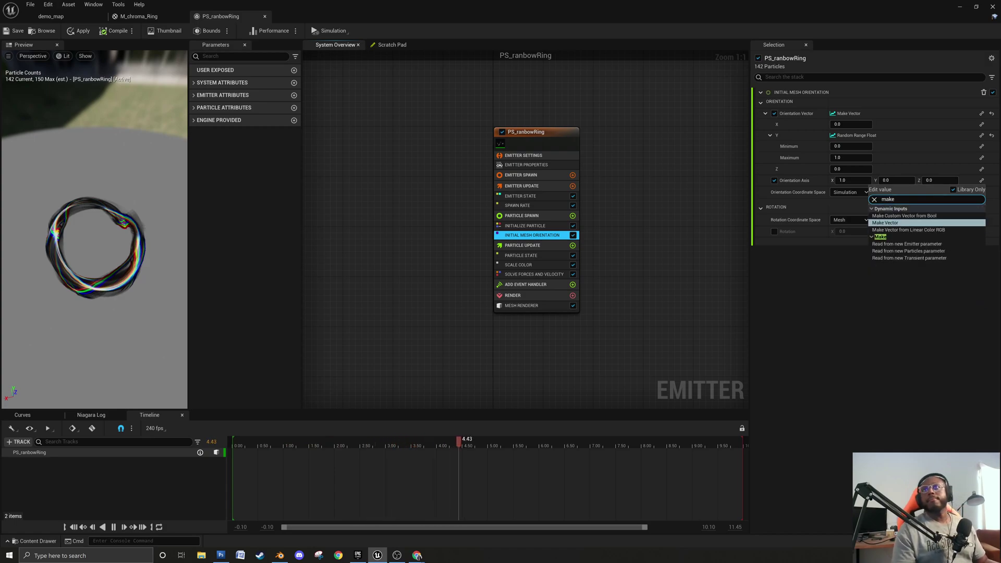
key(Return)
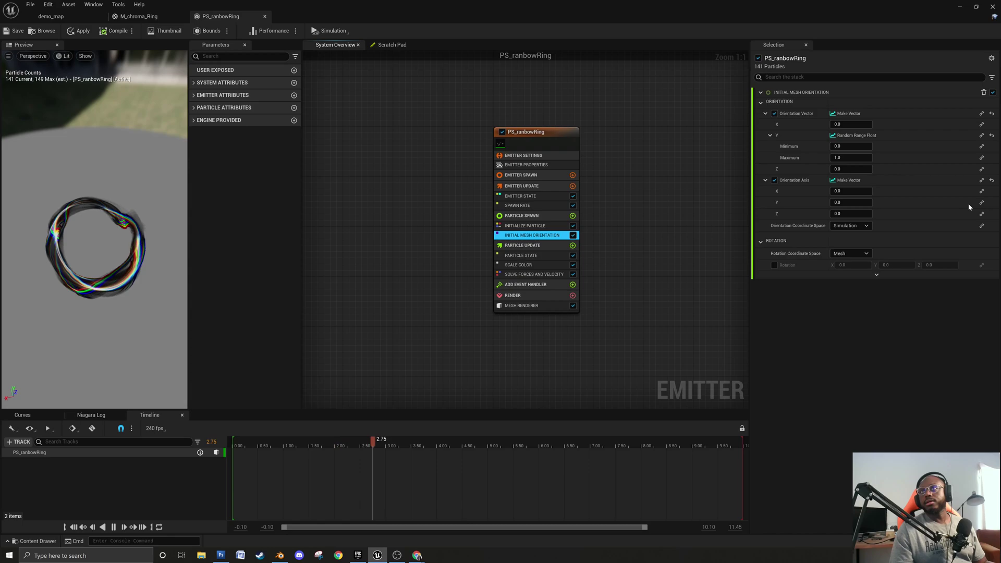
Try a Random Range Float on the Orientation Axis's Z component, and reset it and the Orientation Vector's Y component to their defaults.
click(982, 214)
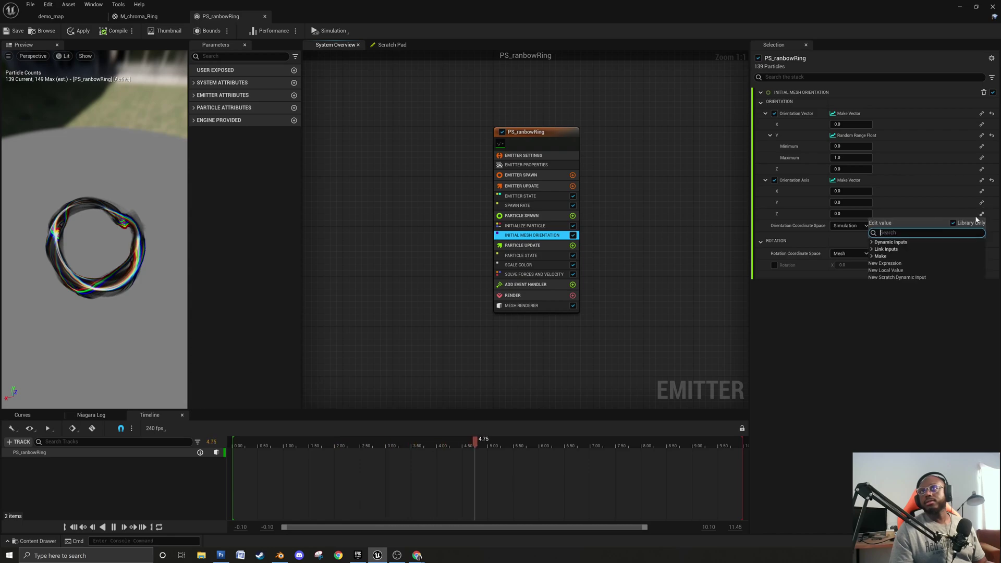
text(ran)
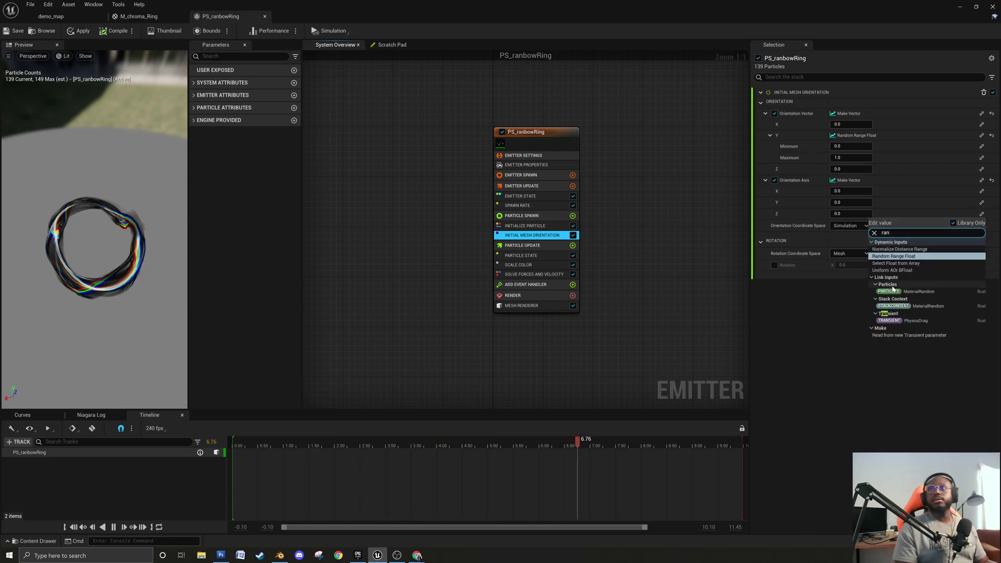
key(Return)
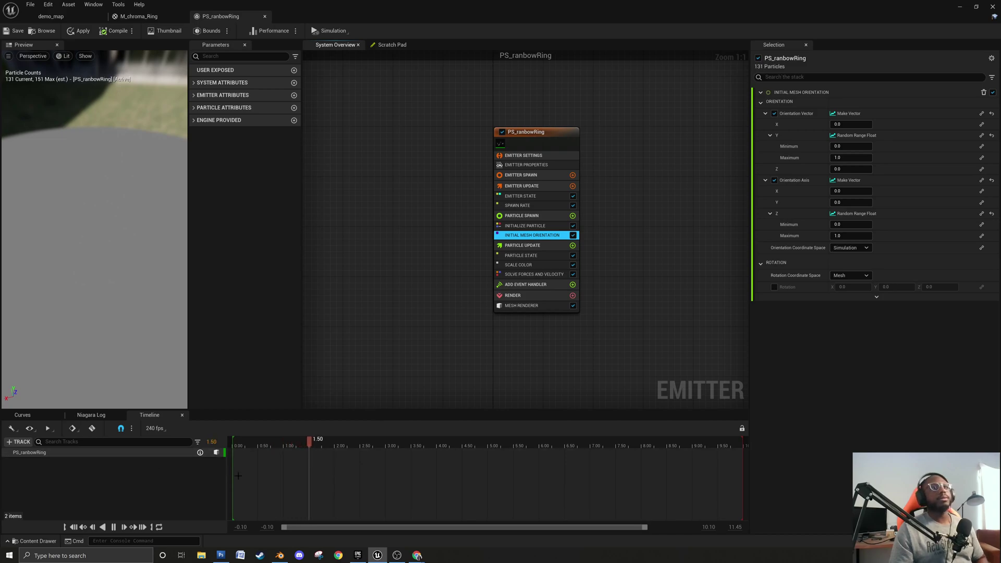
mouse_move(417, 557)
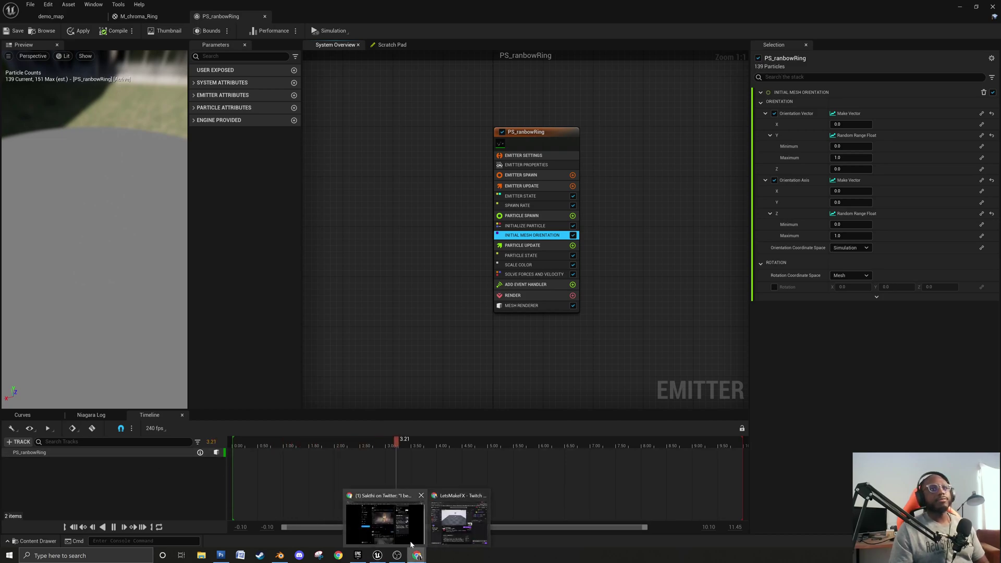
click(386, 519)
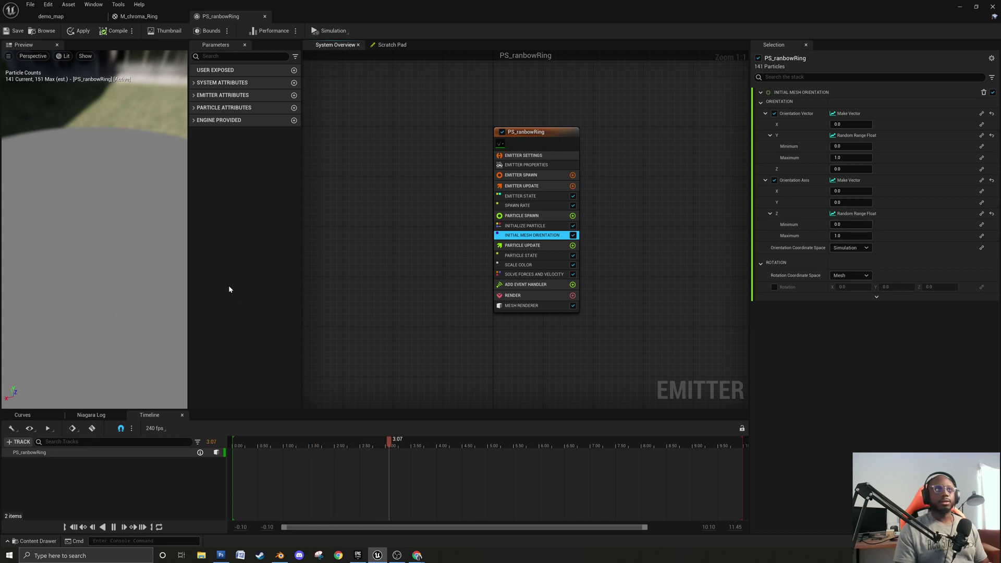
drag(100, 277, 78, 281)
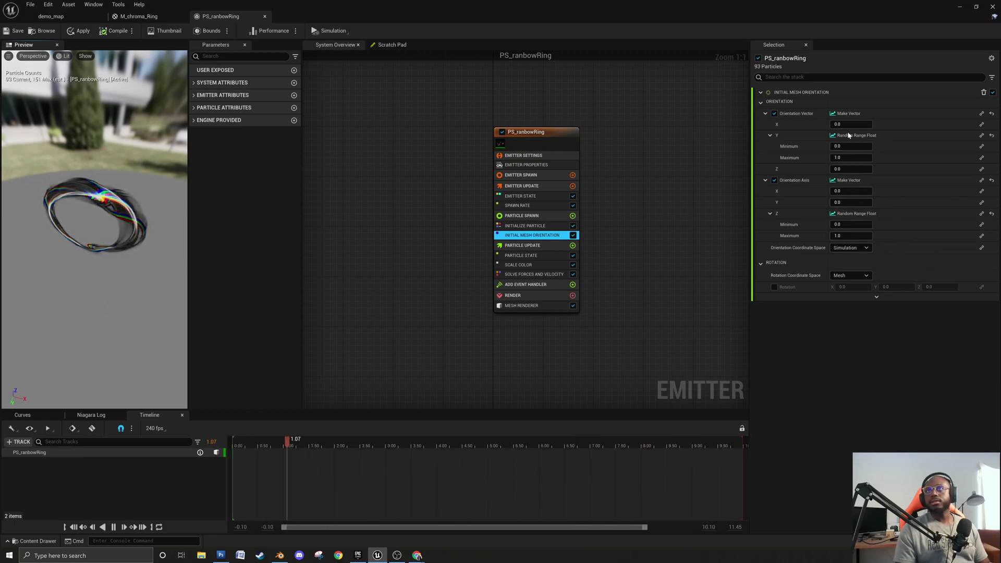
click(990, 214)
click(991, 135)
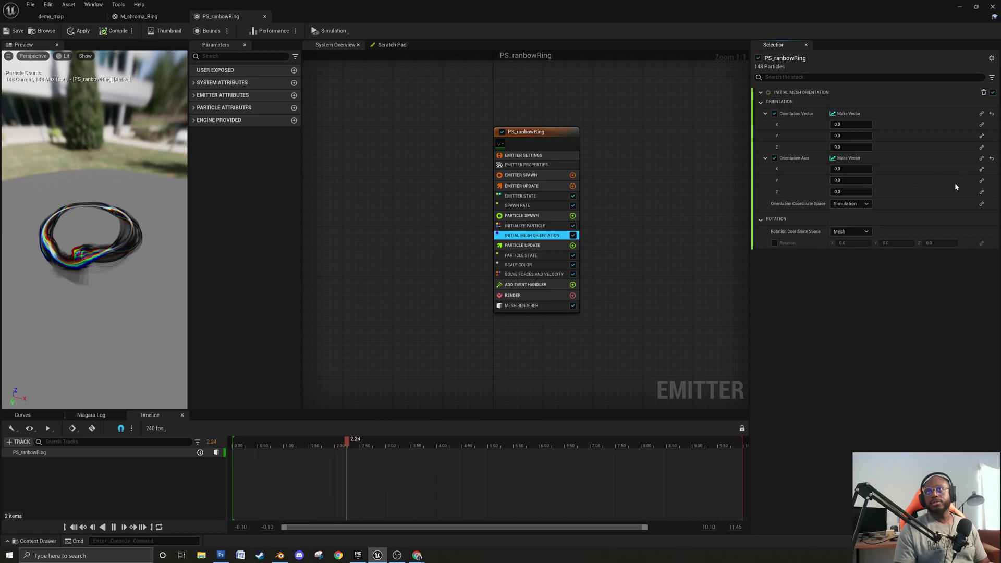
Assign a Random Range Float with a minimum of -1 to the Orientation Axis's Y component.
click(982, 182)
text(ran)
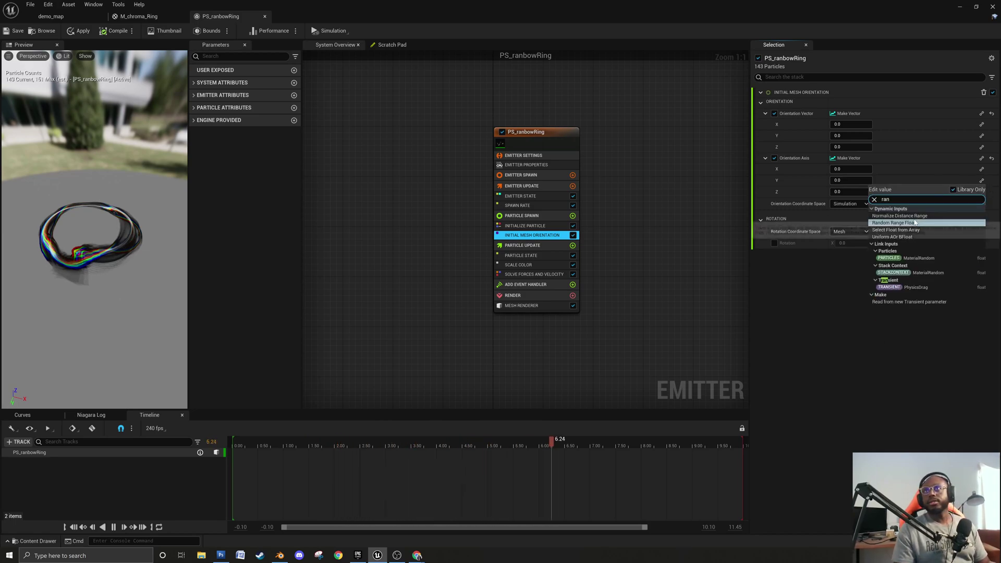
click(915, 223)
click(850, 191)
text(-1)
key(Return)
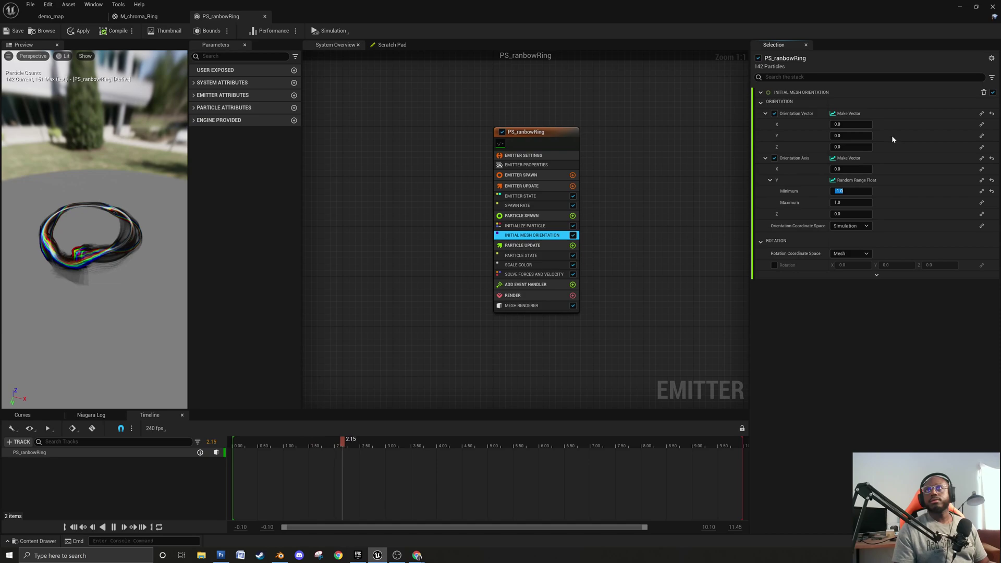
Assign a Random Range Float with a minimum of -1 to the Orientation Vector's Y component and inspect the rings in the preview.
click(982, 136)
text(ran)
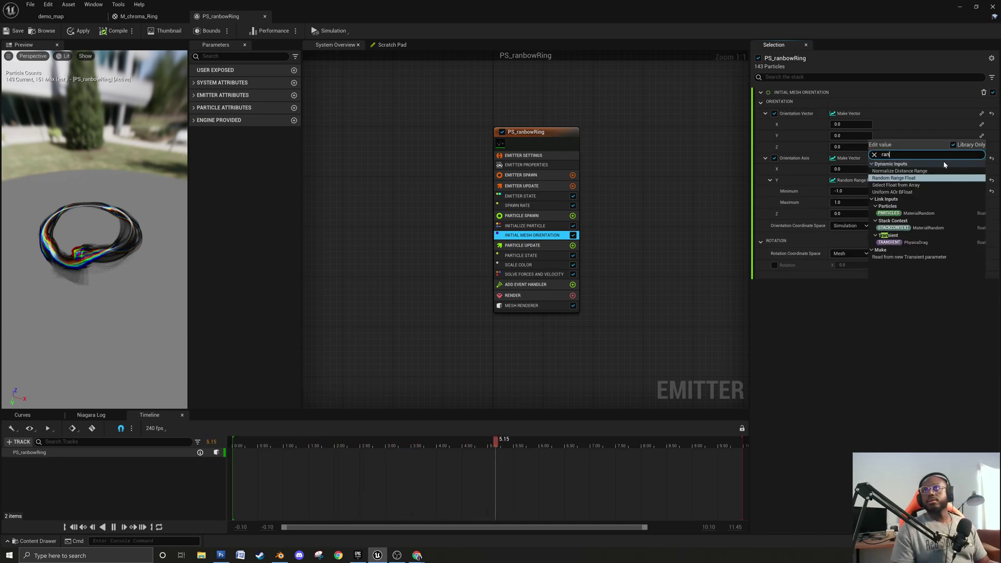
click(907, 178)
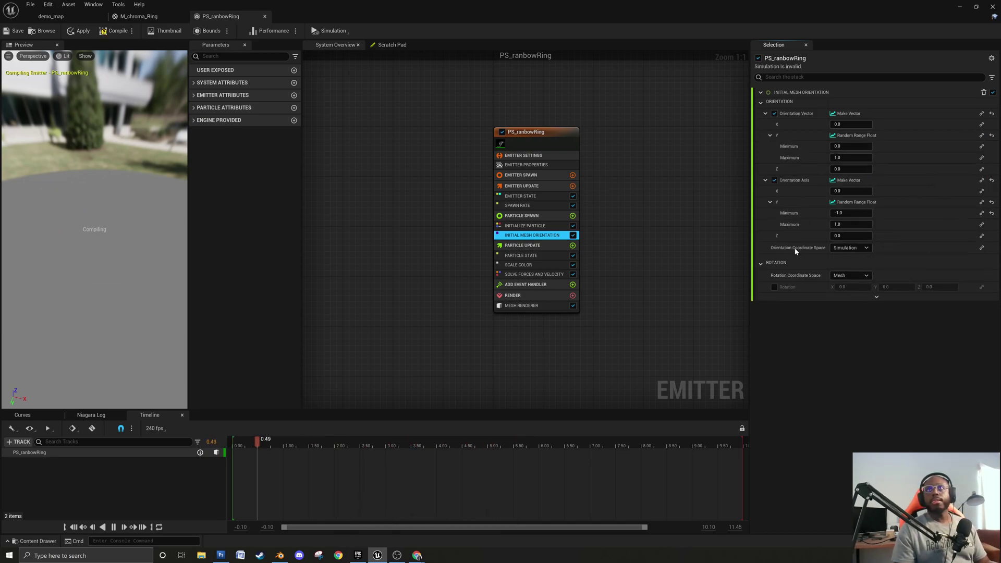
text(-1)
key(Return)
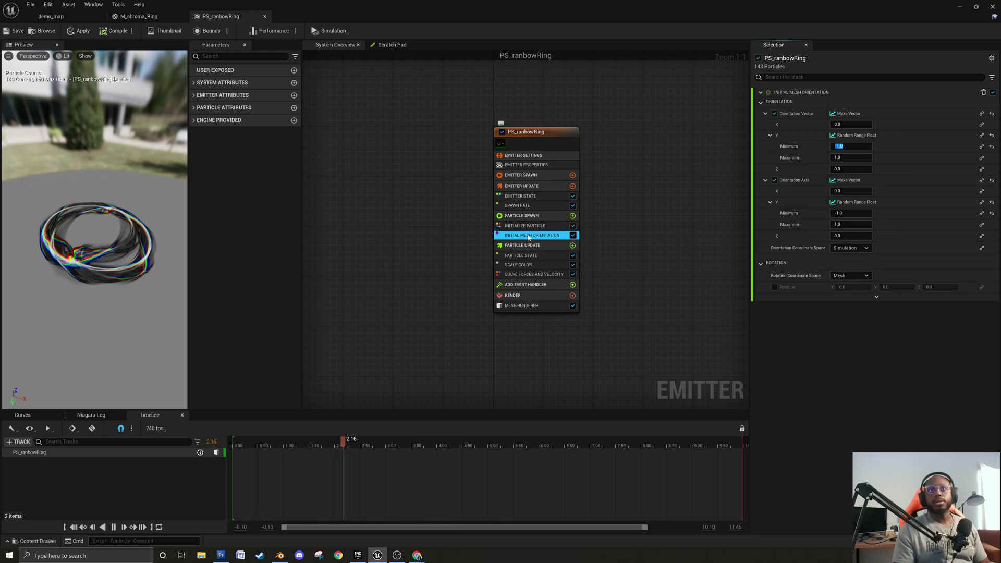
drag(144, 300, 142, 298)
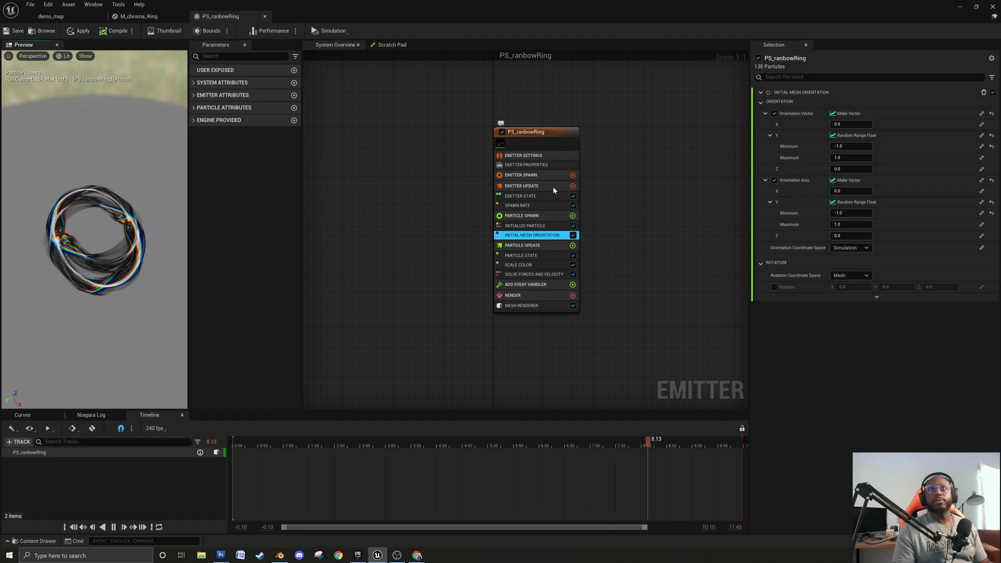
Set the emitter's SpawnRate to 10.
click(538, 204)
click(852, 104)
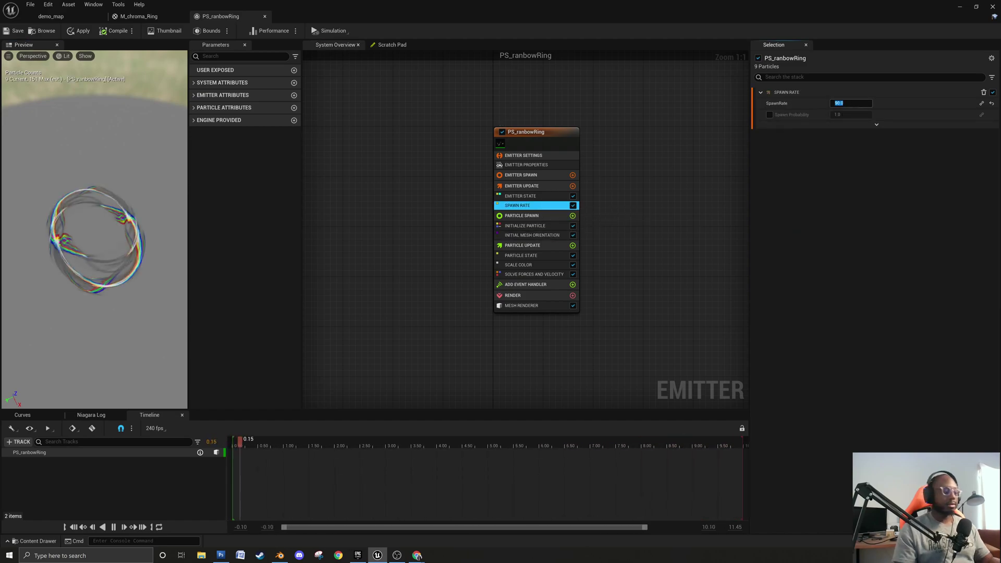
text(10)
key(Return)
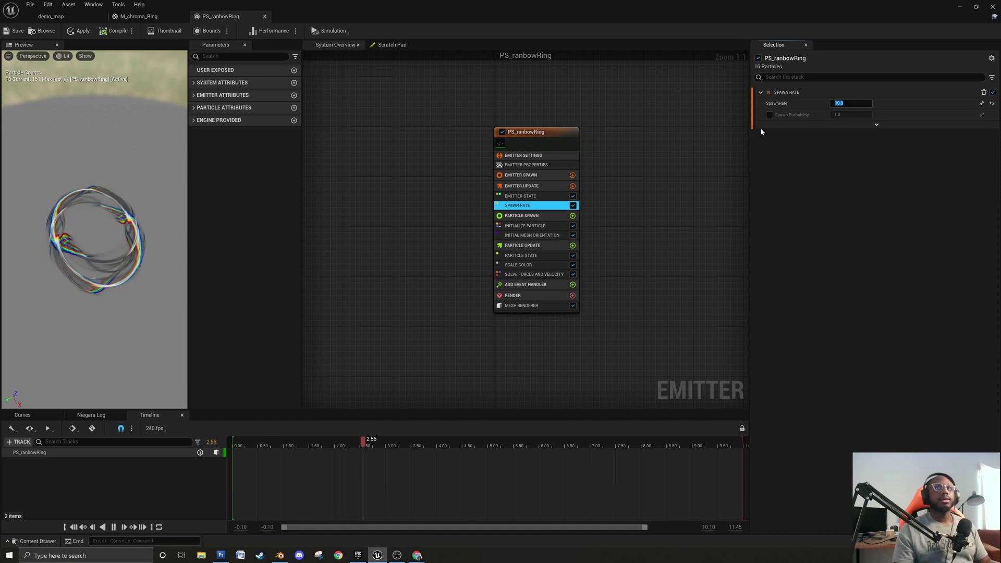
Copy the Orientation Vector's Y Random Range Float to its X component and check the ring from another angle.
click(540, 235)
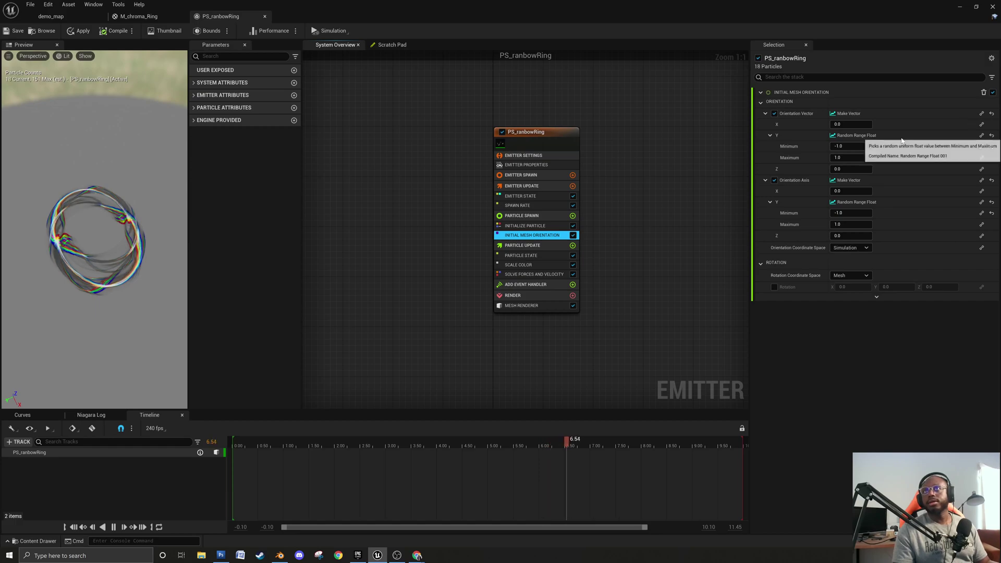
right_click(865, 138)
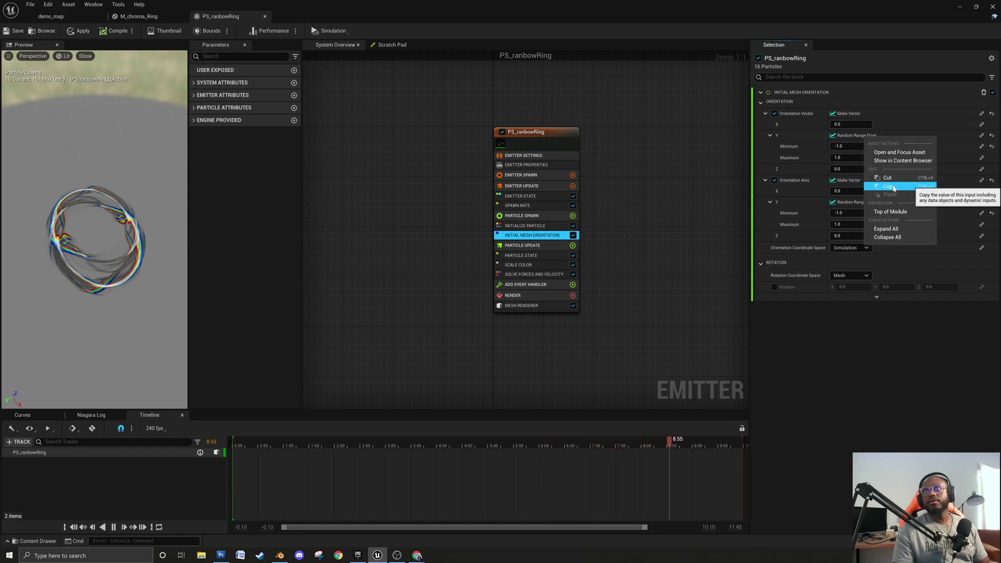
click(889, 186)
right_click(850, 123)
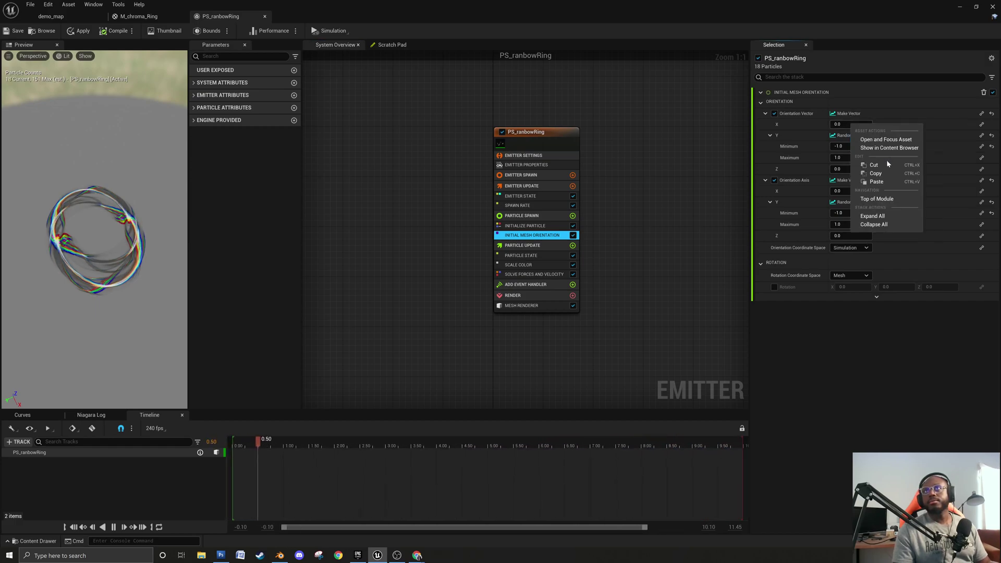
click(881, 181)
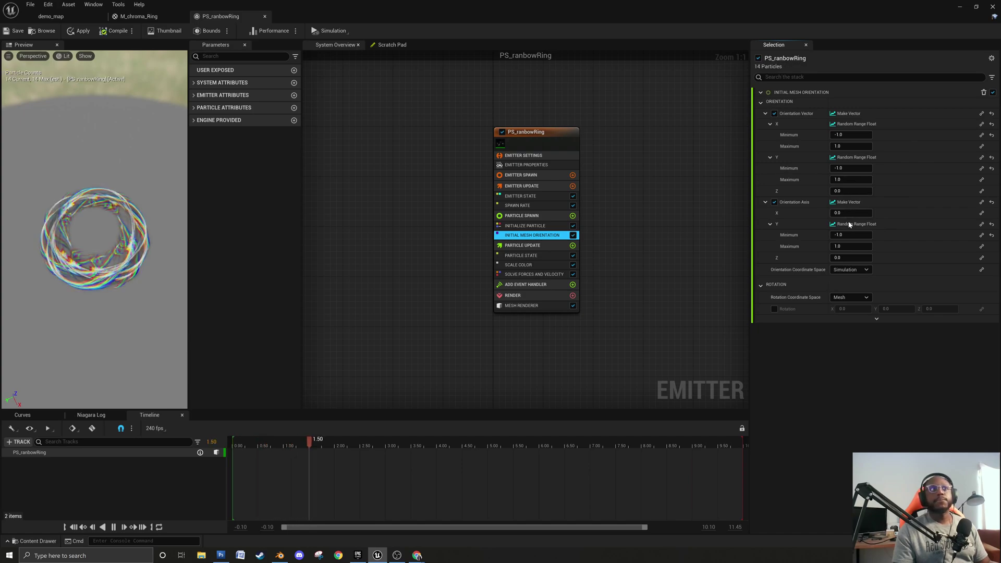
mouse_move(182, 233)
mouse_down()
mouse_move(177, 209)
mouse_move(180, 234)
mouse_up()
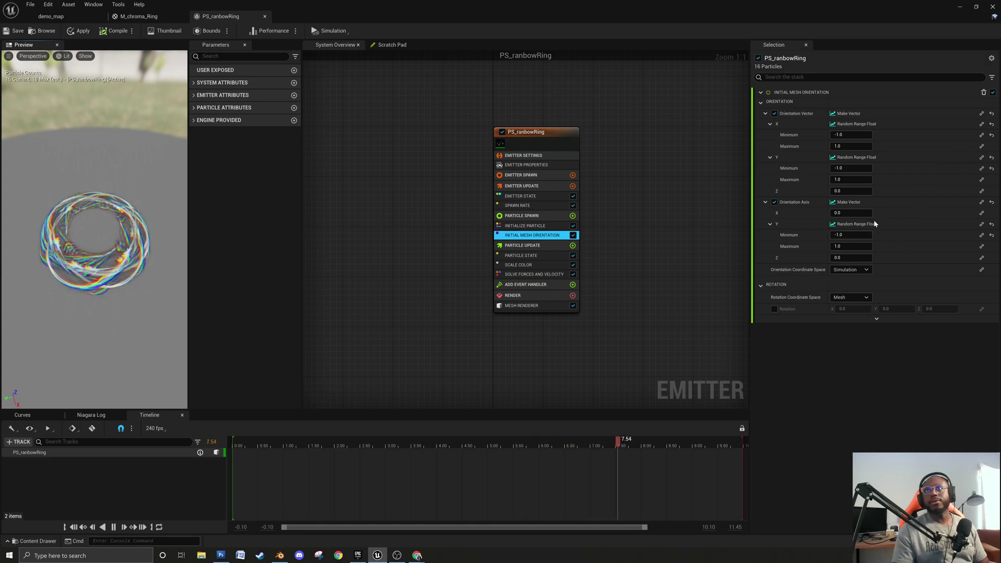
Reset the Y components of the Orientation Axis and Orientation Vector, and copy the Orientation Vector's X Random Range Float to its Y.
click(991, 225)
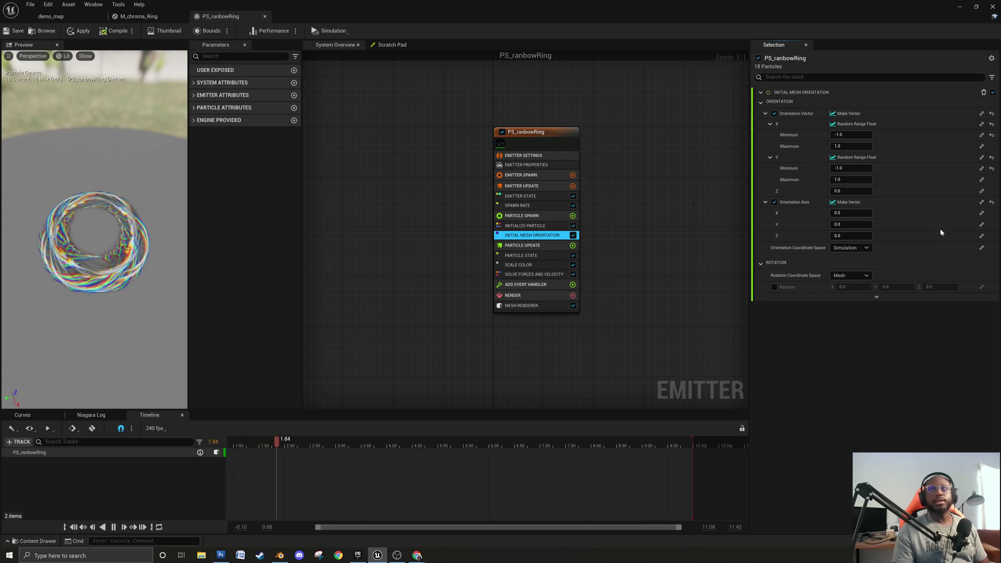
click(992, 158)
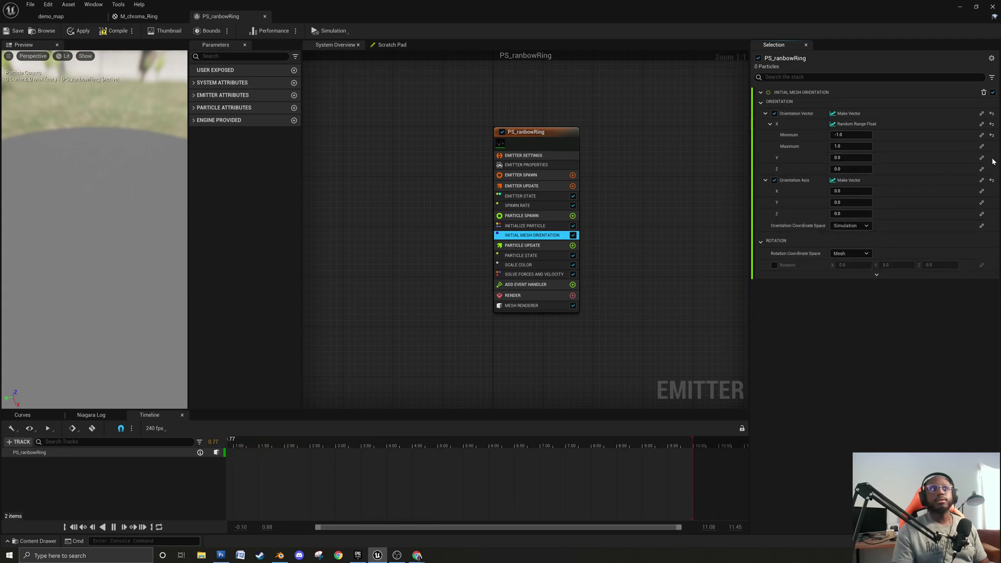
right_click(859, 125)
click(891, 176)
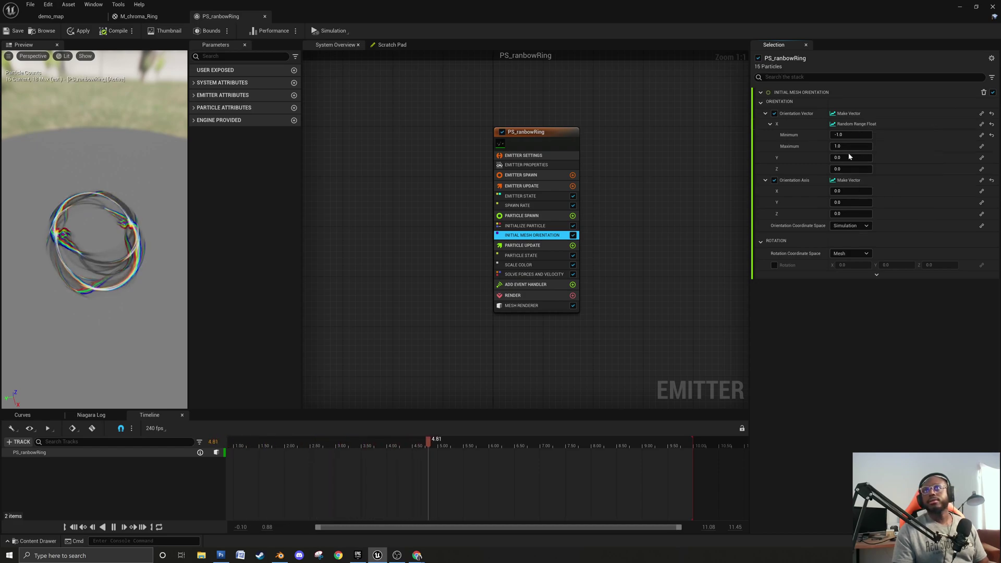
right_click(847, 156)
click(875, 221)
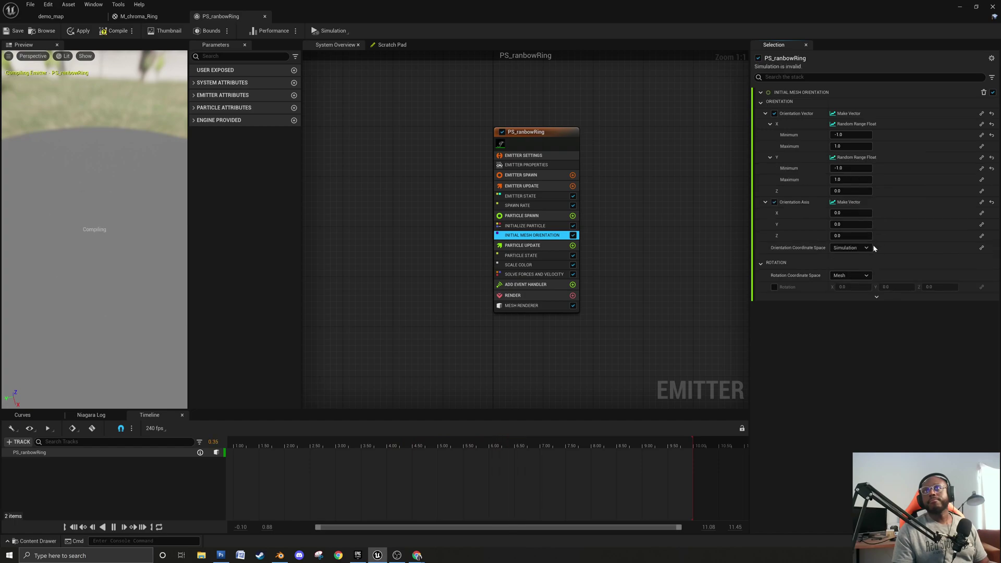
mouse_move(68, 330)
mouse_down()
mouse_move(117, 326)
mouse_move(63, 342)
mouse_up()
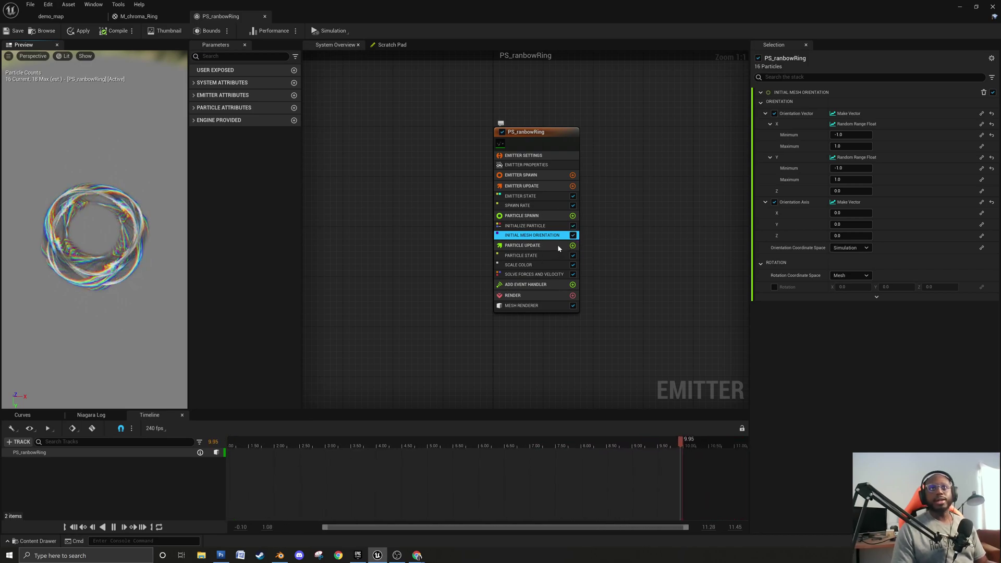
Add a Scale Mesh Size module to Particle Update and place it directly above Scale Color.
click(572, 245)
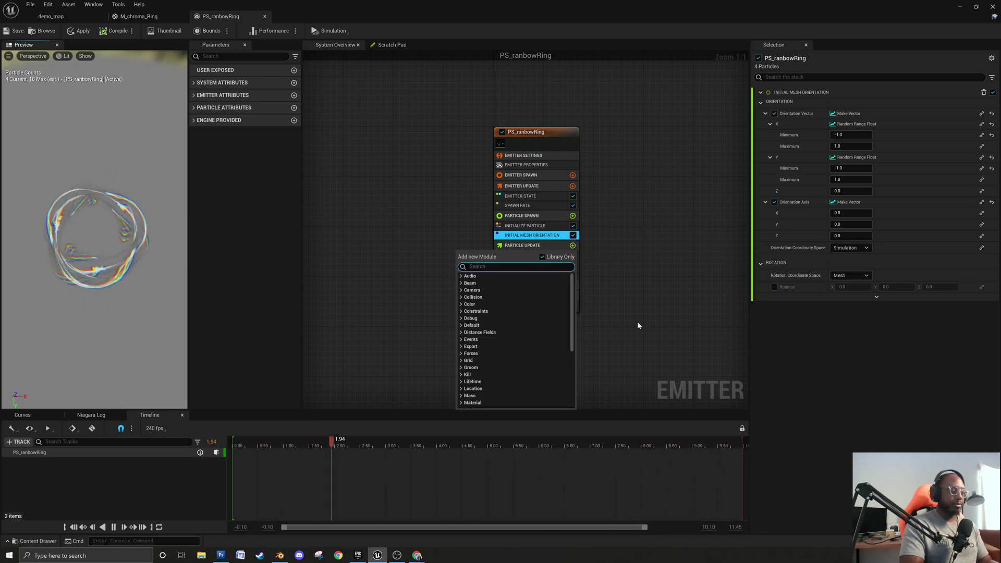
text(mesh)
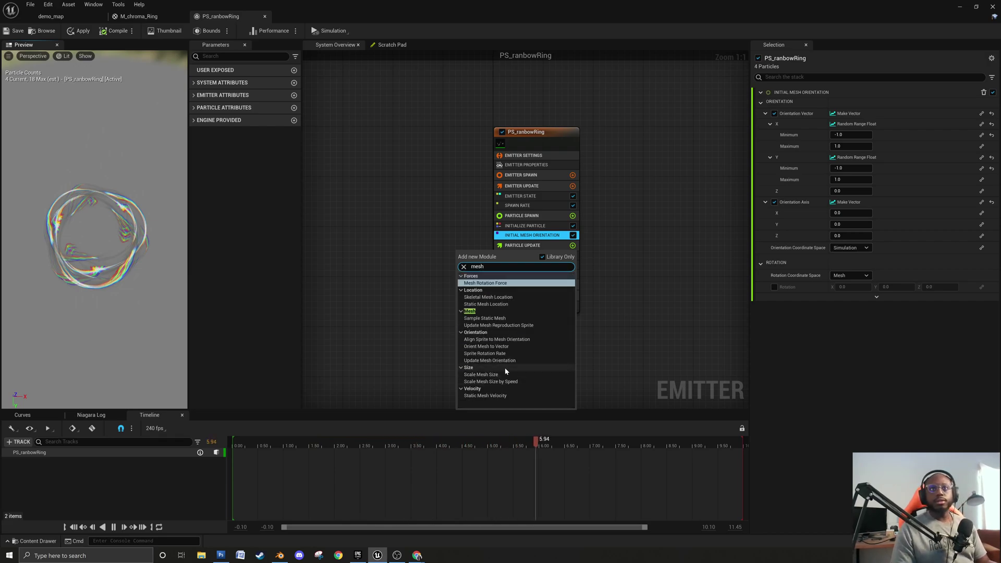
click(509, 374)
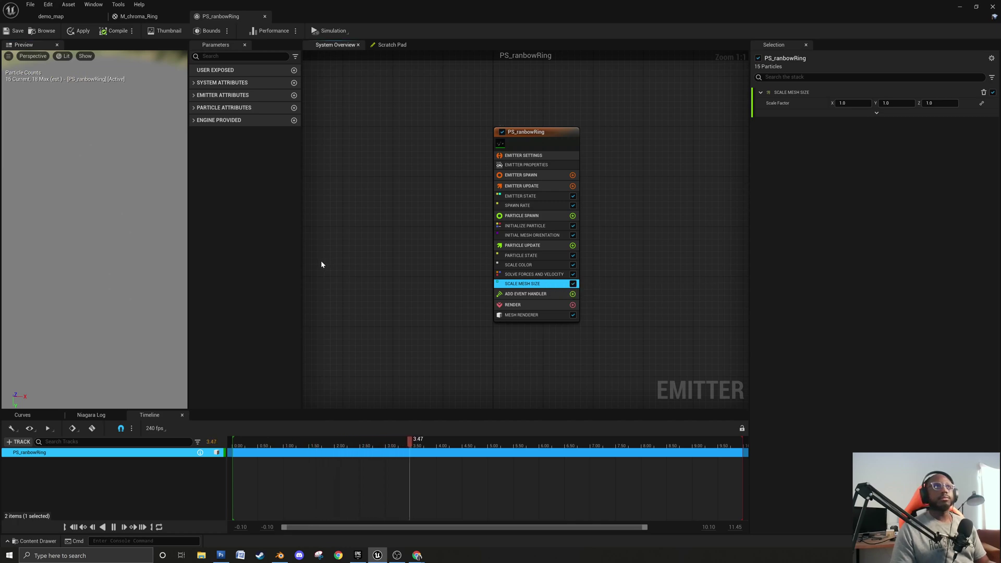
drag(94, 230, 125, 250)
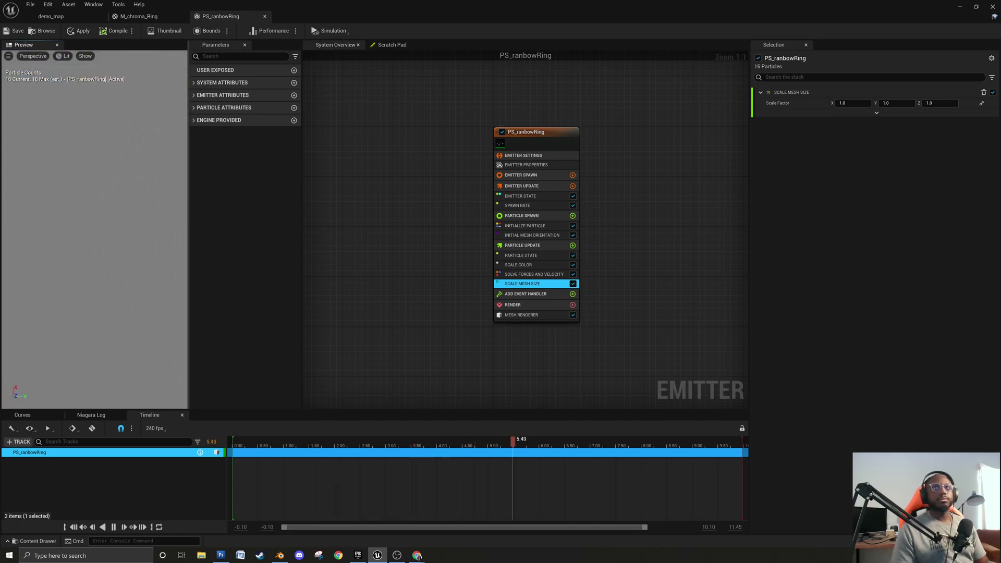
drag(548, 287, 546, 261)
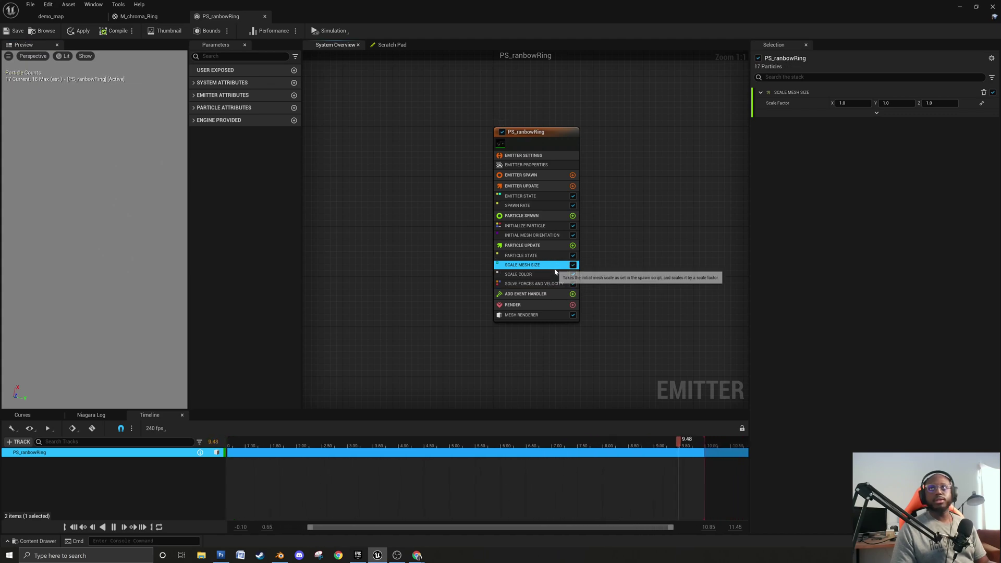
Show Scale Mesh Size's advanced settings, and look through the scale modules available for Particle Update without adding one.
click(873, 114)
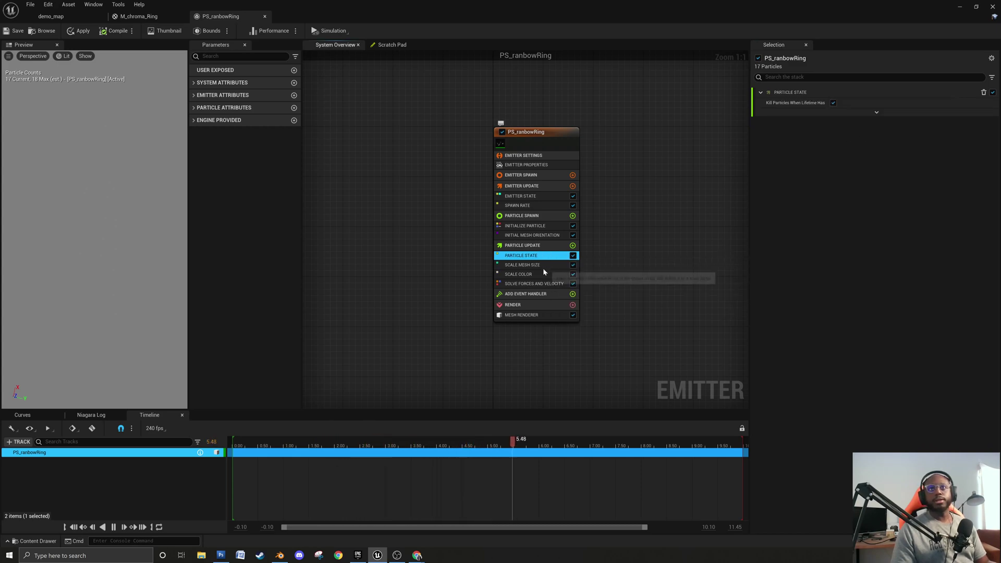
click(572, 245)
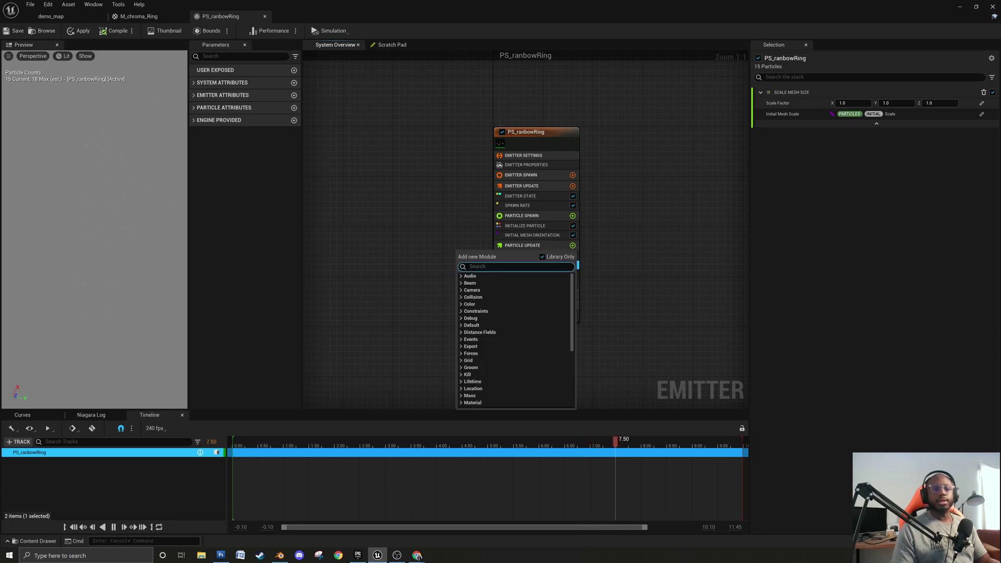
text(scal)
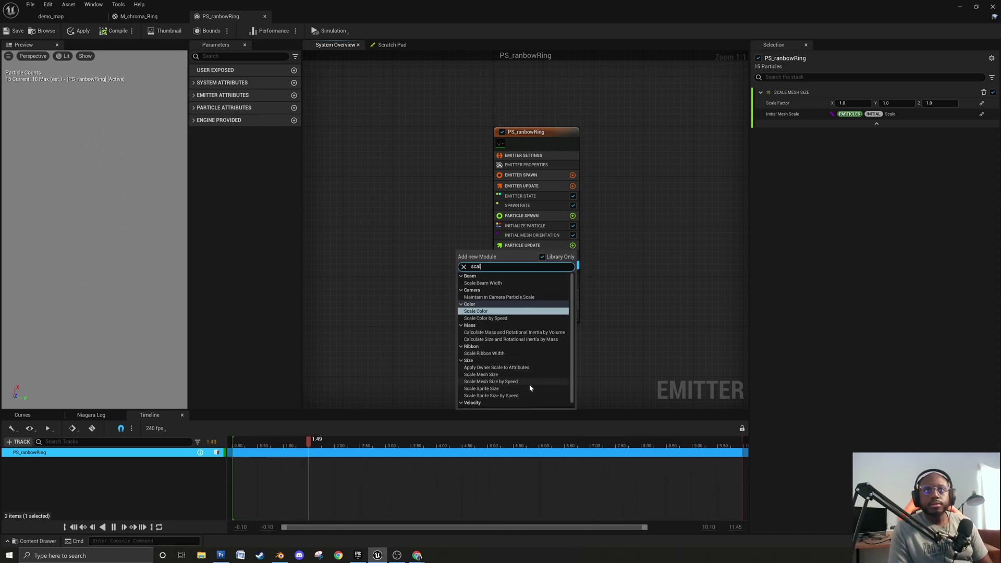
scroll(517, 377, down, 1)
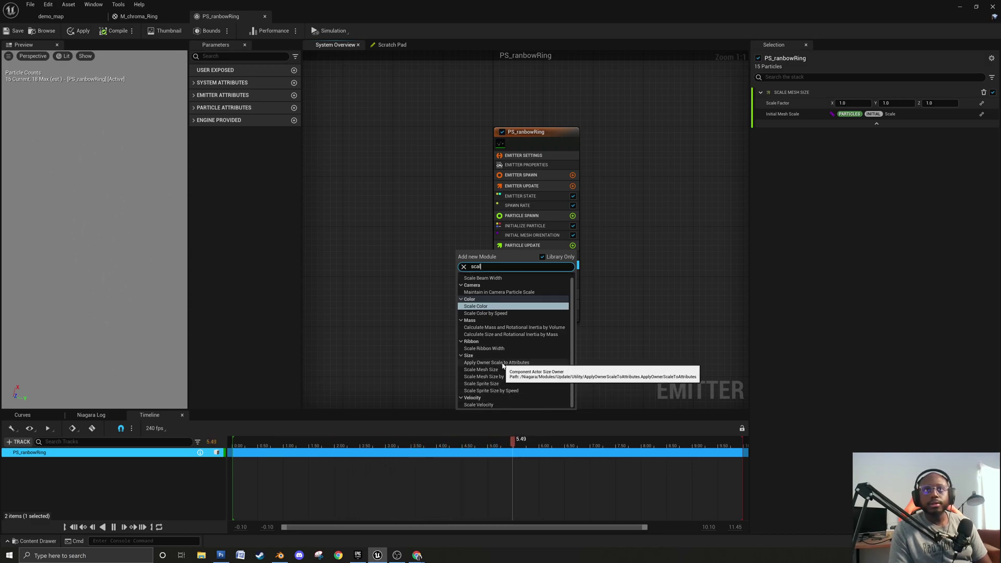
click(646, 309)
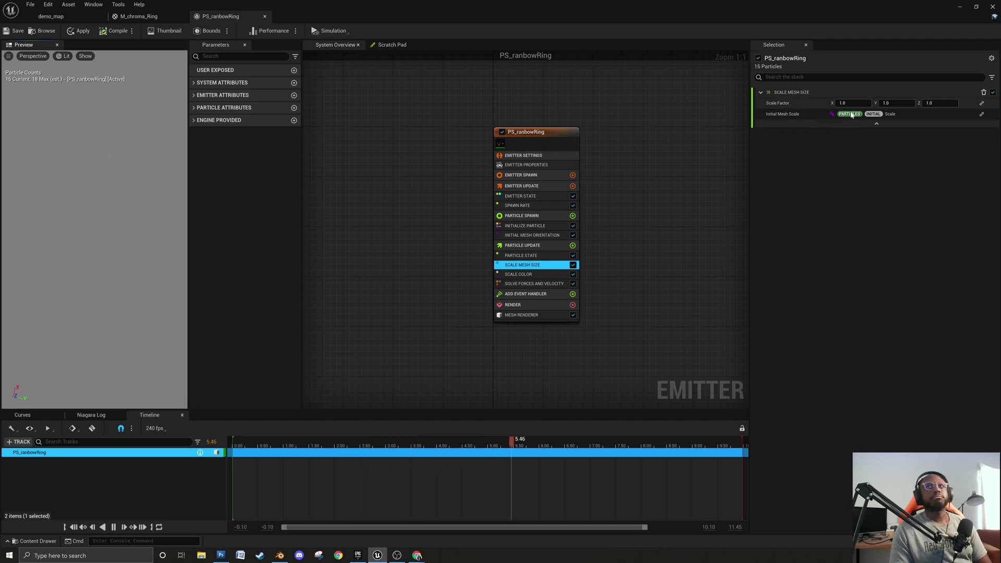
Compare the preview with Scale Mesh Size off and on, and set Initialize Particle's Mesh Scale Mode to Uniform.
click(573, 264)
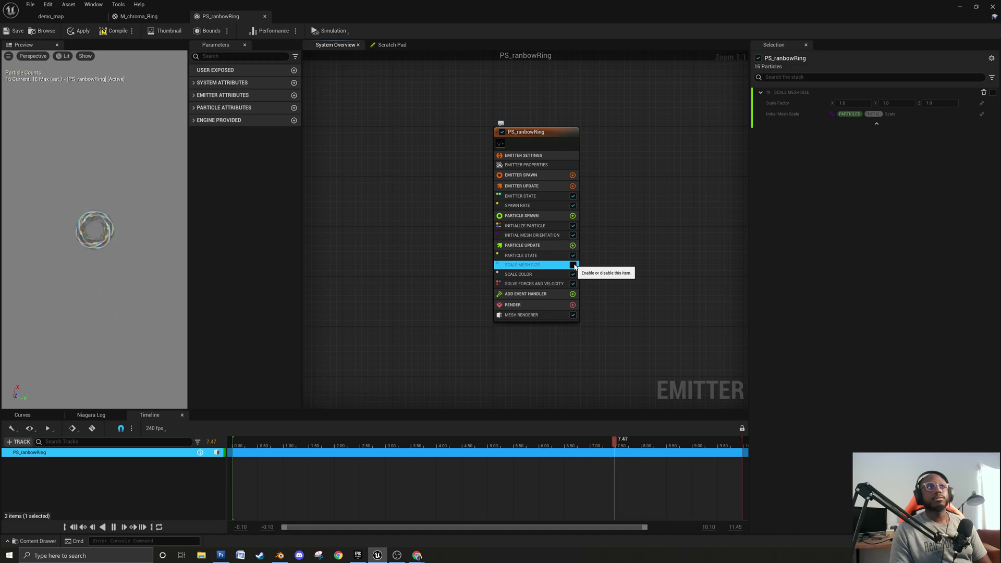
click(573, 265)
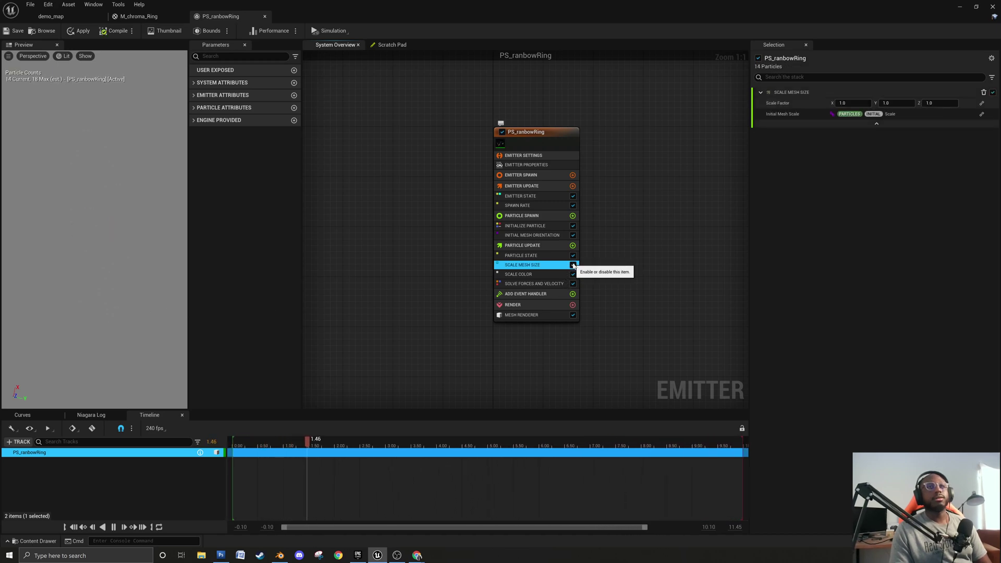
click(537, 226)
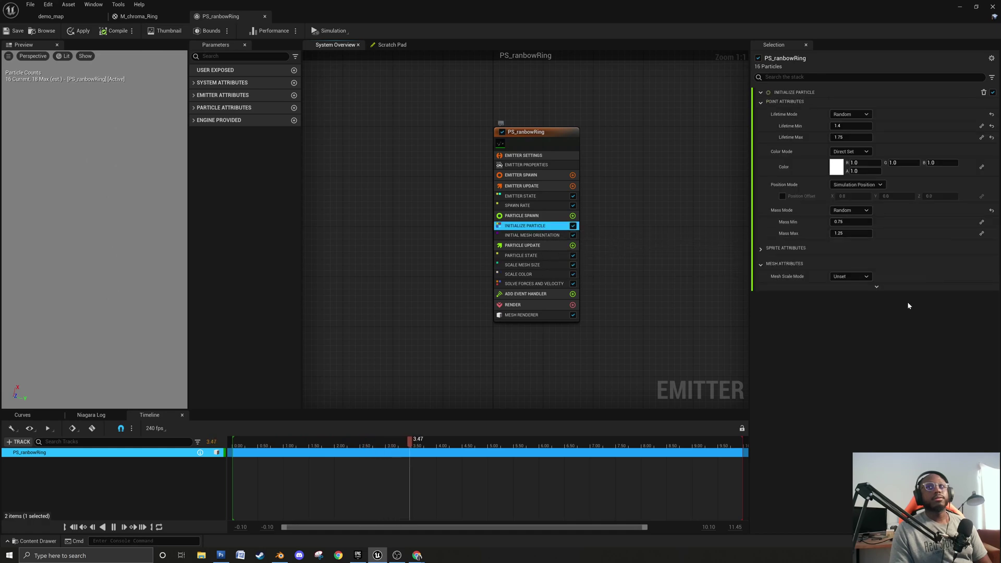
click(868, 277)
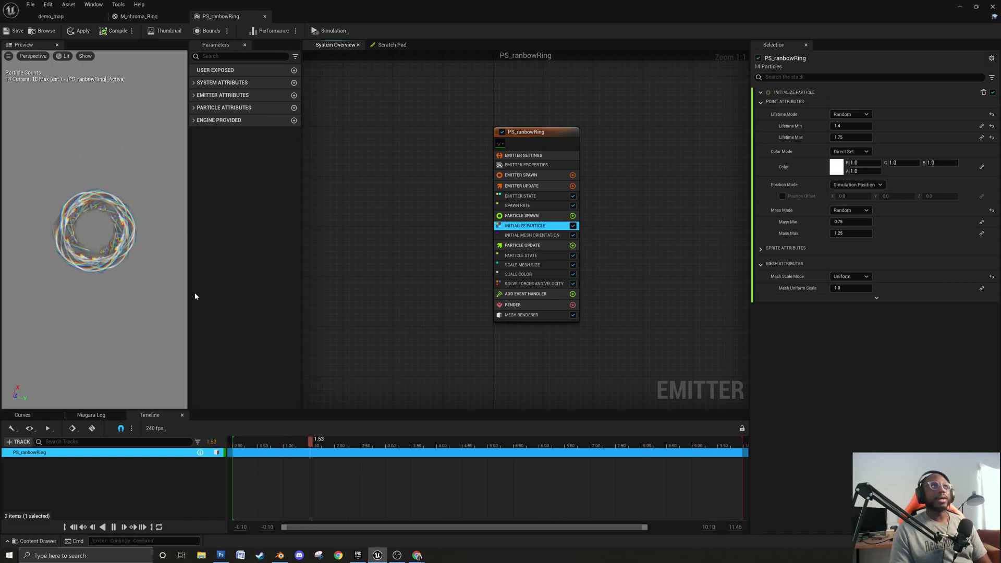
Assign a Vector from Float dynamic input to the Scale Factor of the Scale Mesh Size module.
click(539, 265)
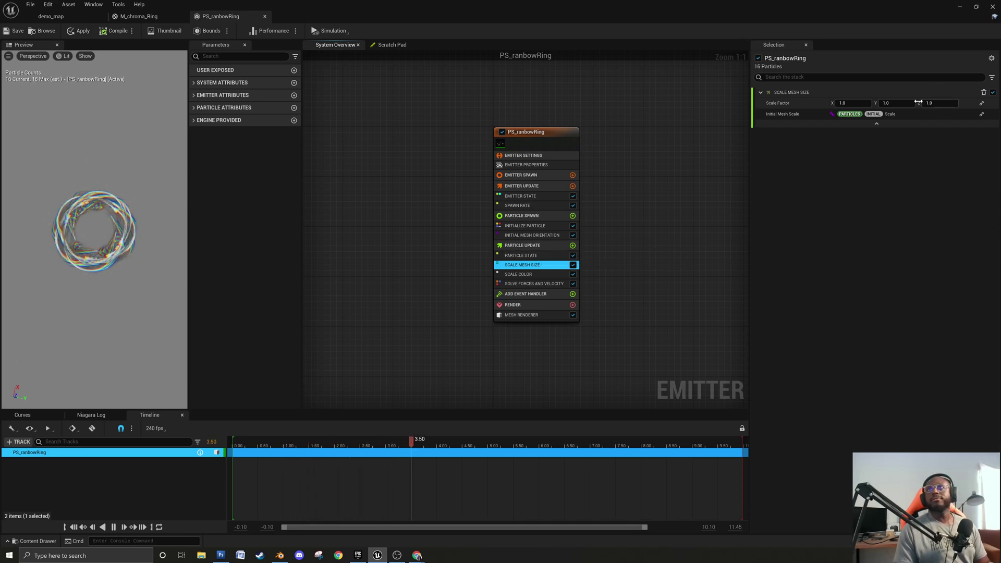
click(981, 114)
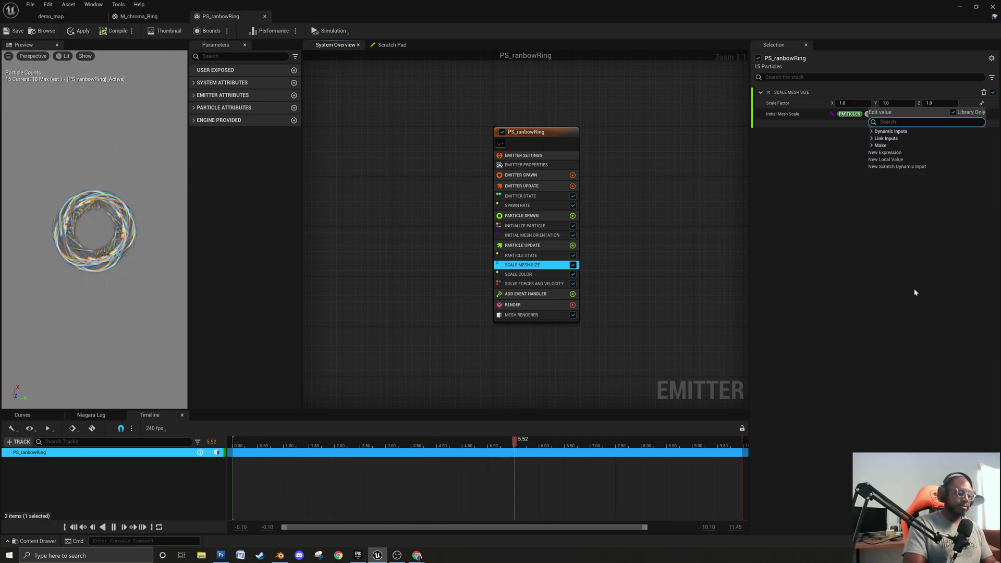
text(flo)
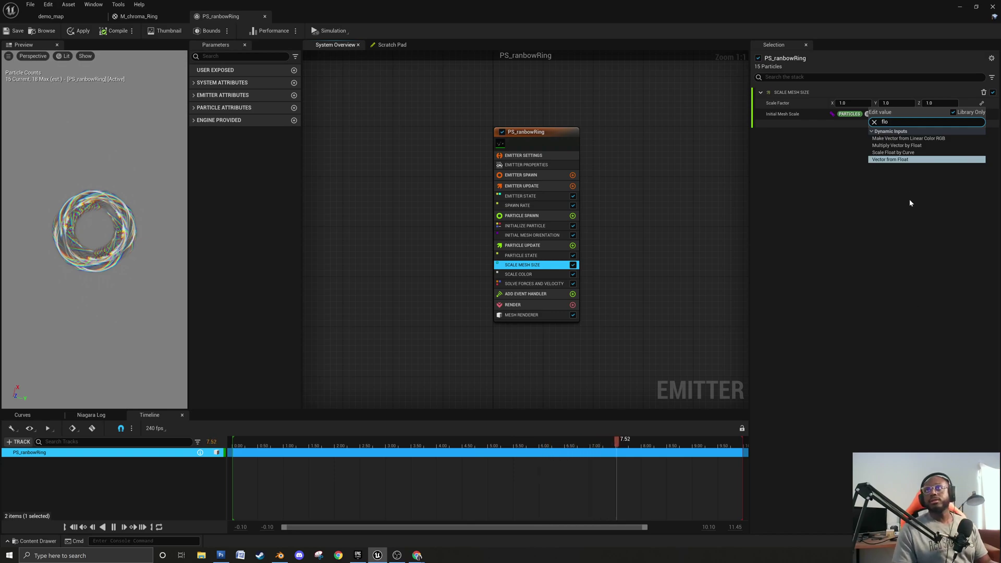
click(898, 160)
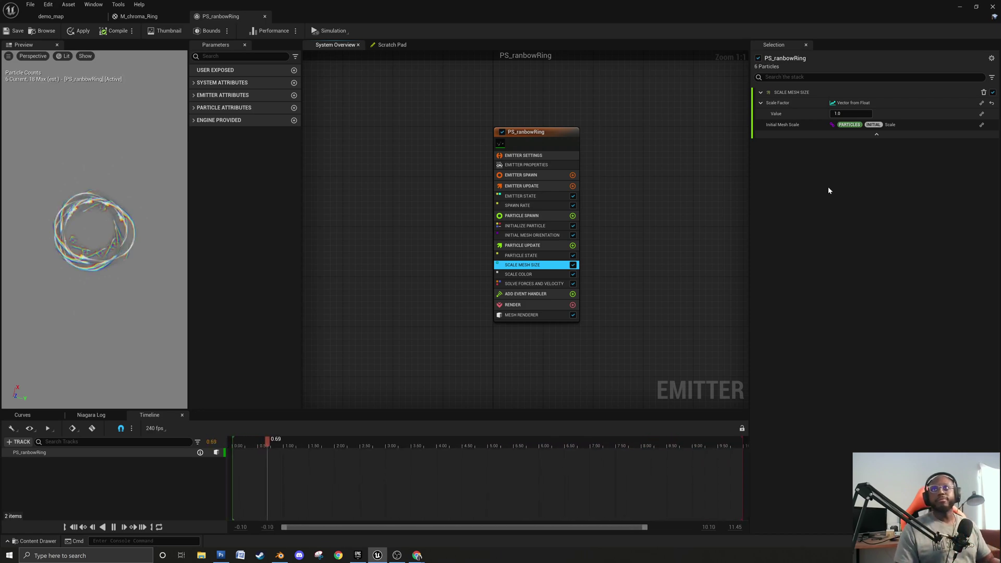
Drive the Value of the Scale Factor's Vector from Float with a Float from Curve input.
click(982, 114)
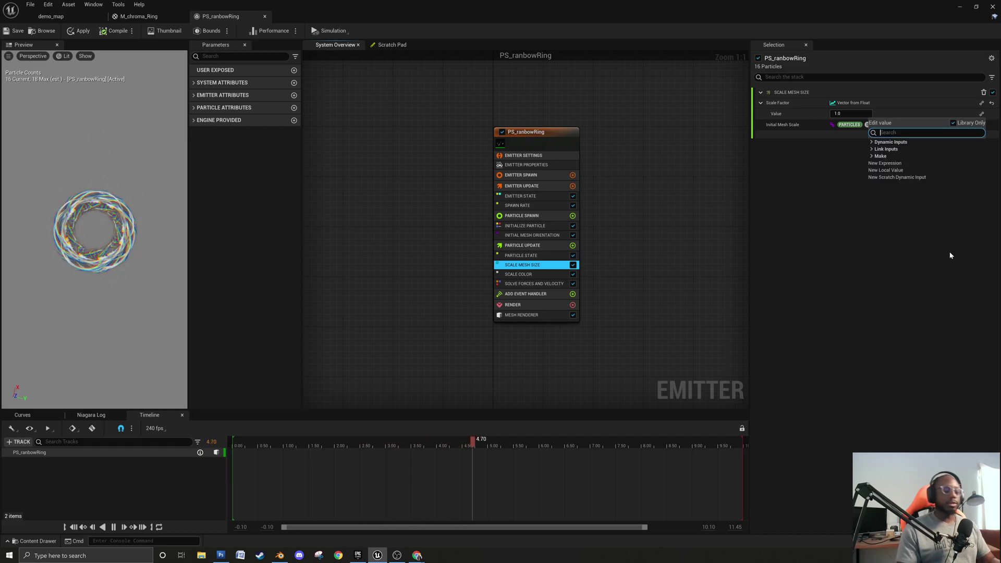
text(cuvr)
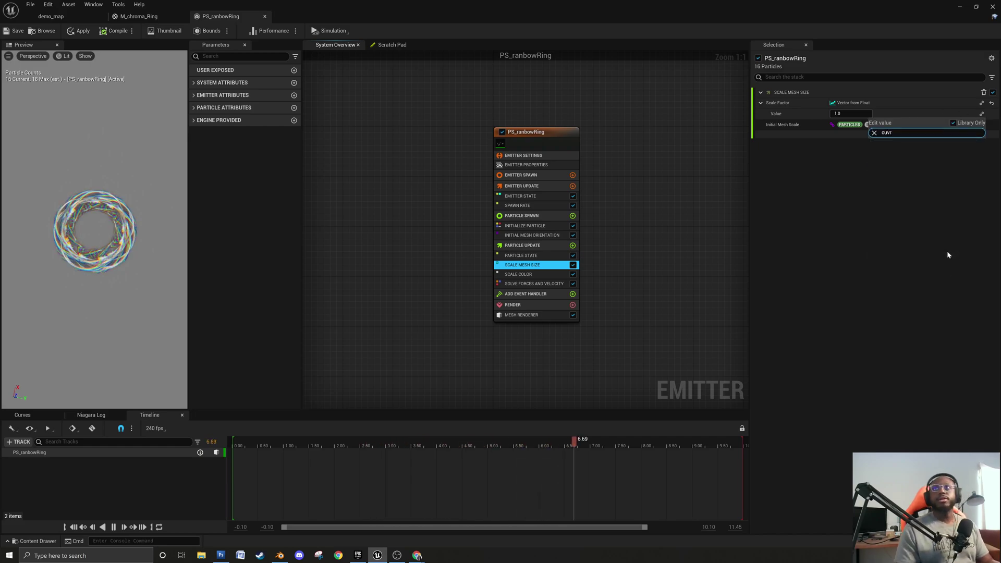
key(BackSpace)
key(BackSpace)
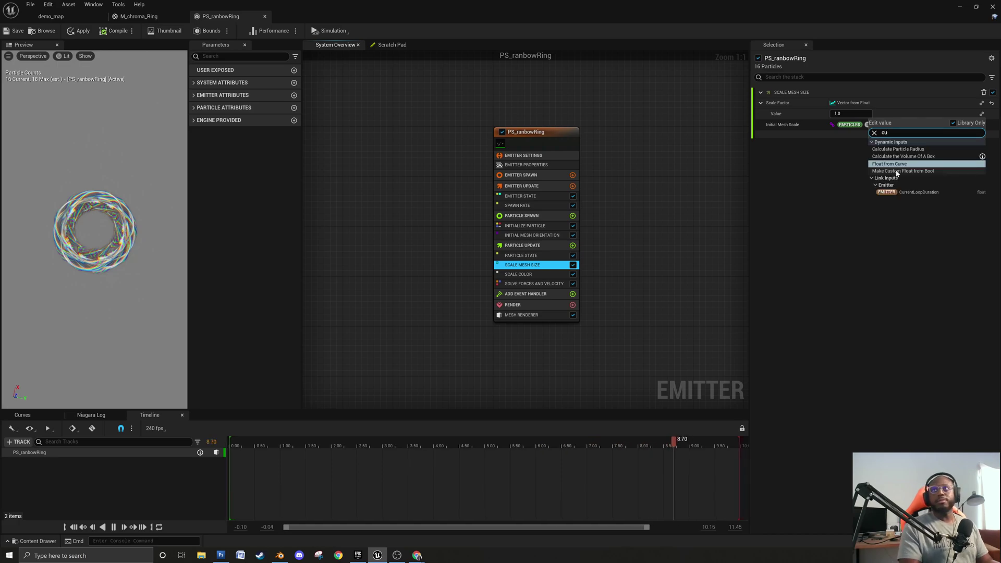
click(890, 159)
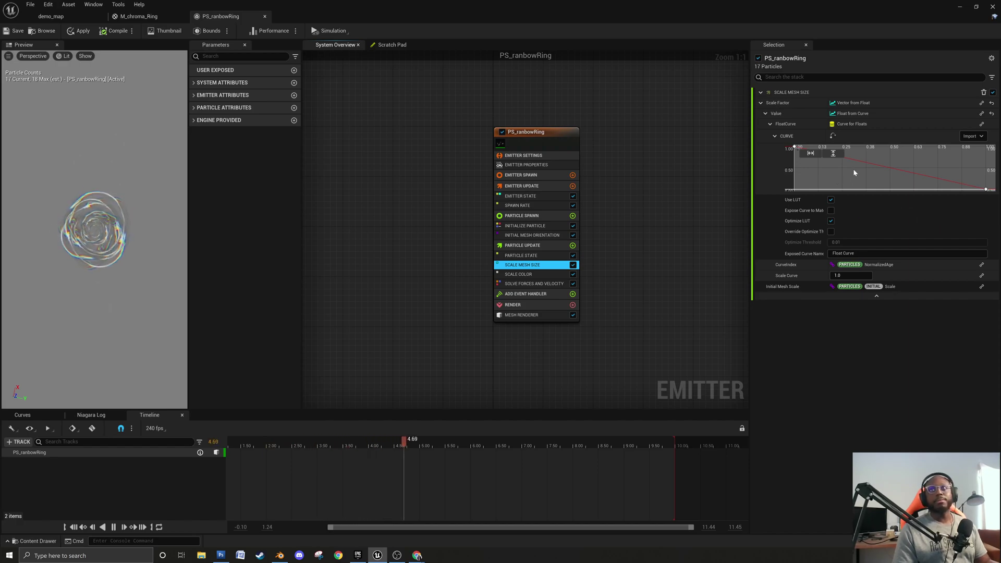
Make the scale curve rise over the particle's life, with value 0 at time 0 and value 1 at time 1.
click(795, 148)
click(923, 154)
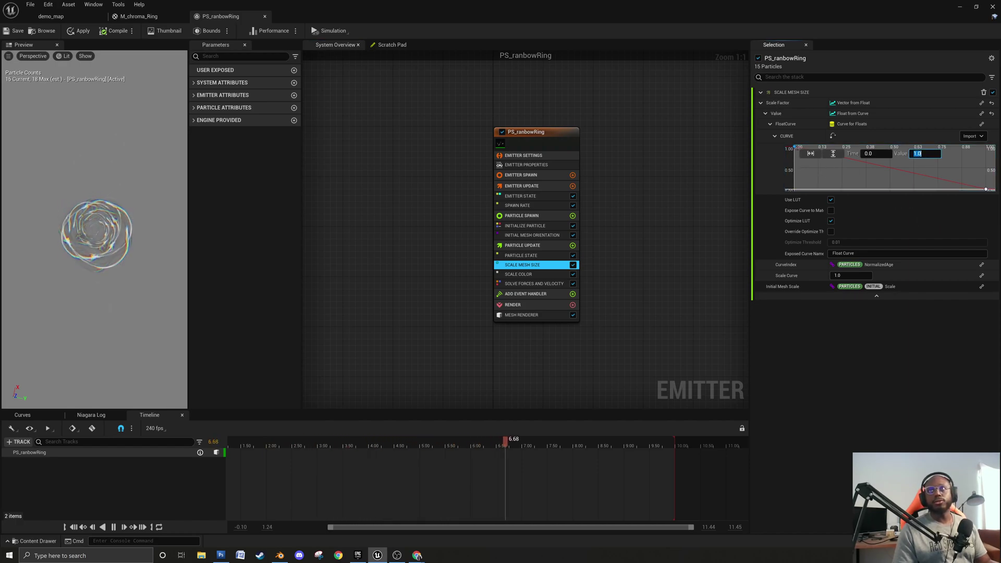
text(0)
key(Return)
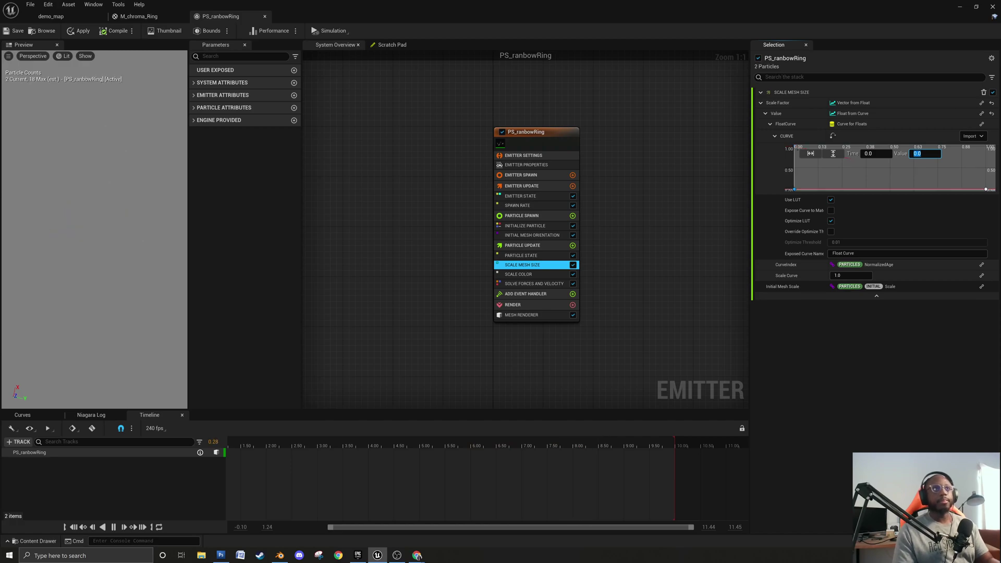
click(986, 189)
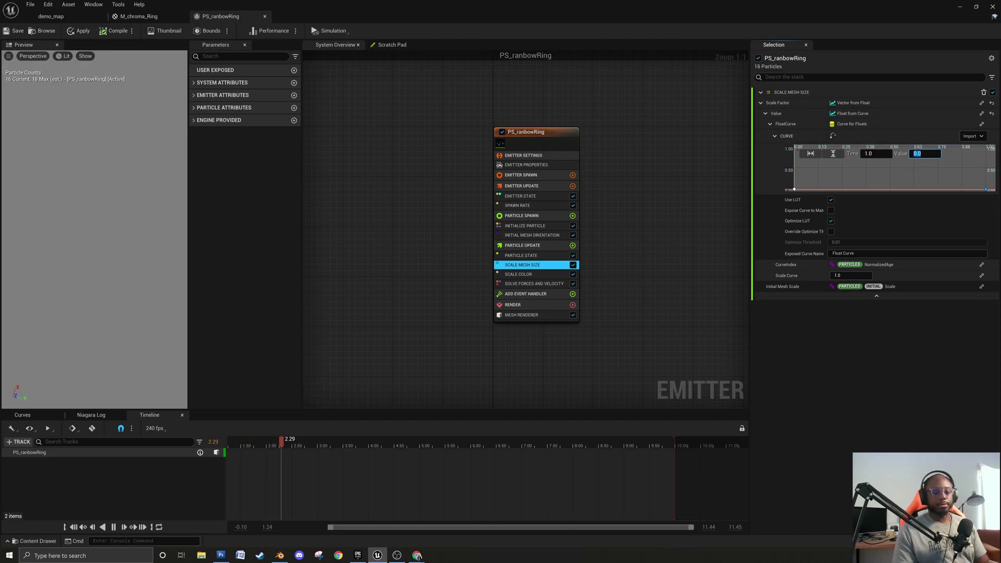
text(1)
key(Return)
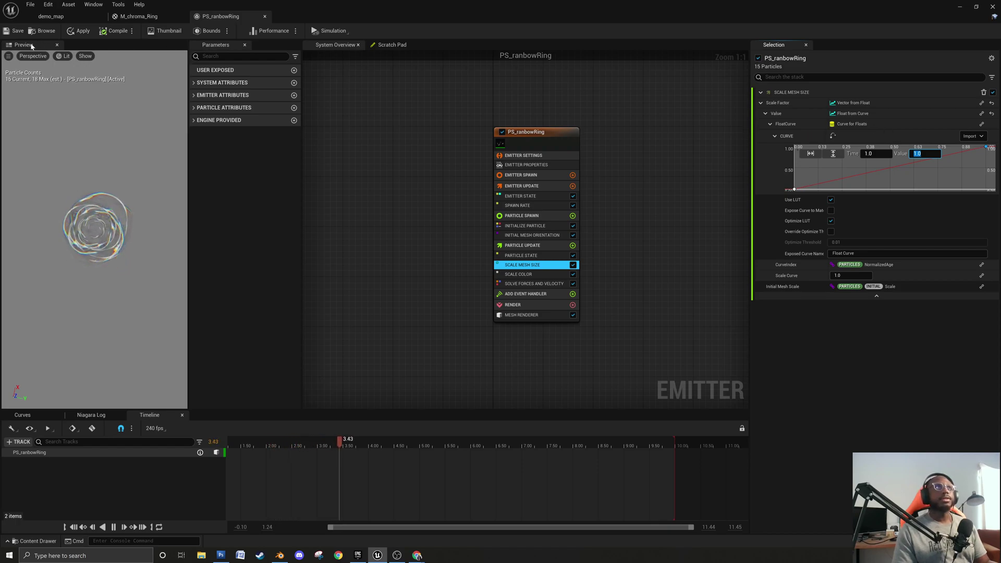
Save the PS_ranbowRing emitter and check the scaling rings from another angle in the preview.
click(16, 32)
click(505, 263)
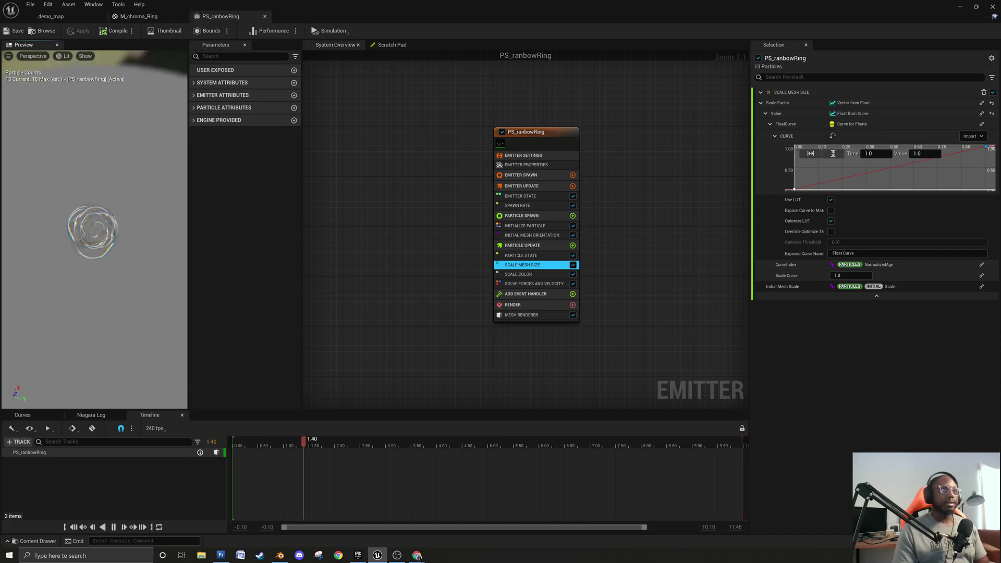
drag(123, 212, 95, 252)
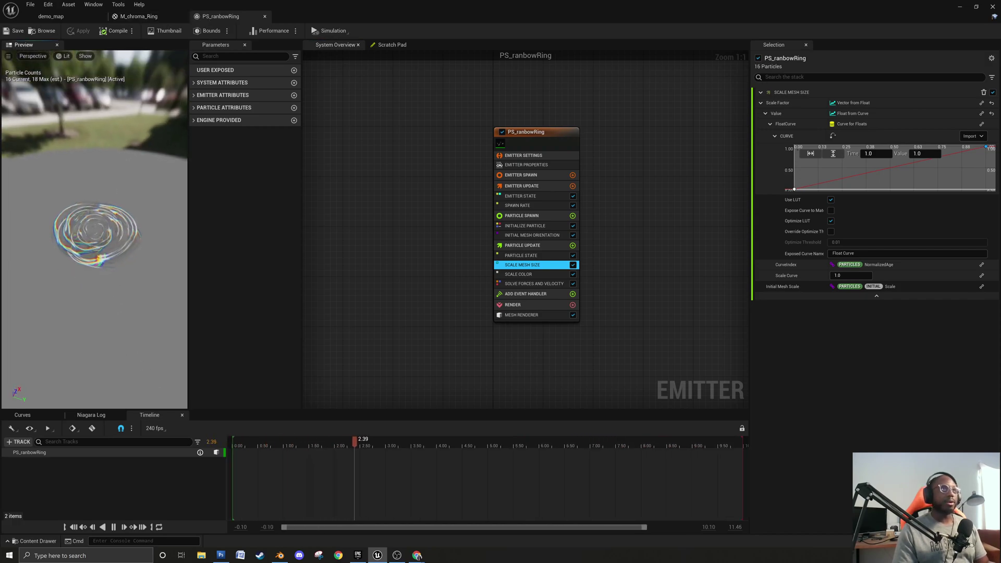
In the M_chroma_Ring material graph, add a Particle Color node and place it just below the Append nodes.
click(136, 16)
right_drag(845, 187, 714, 217)
drag(714, 217, 827, 204)
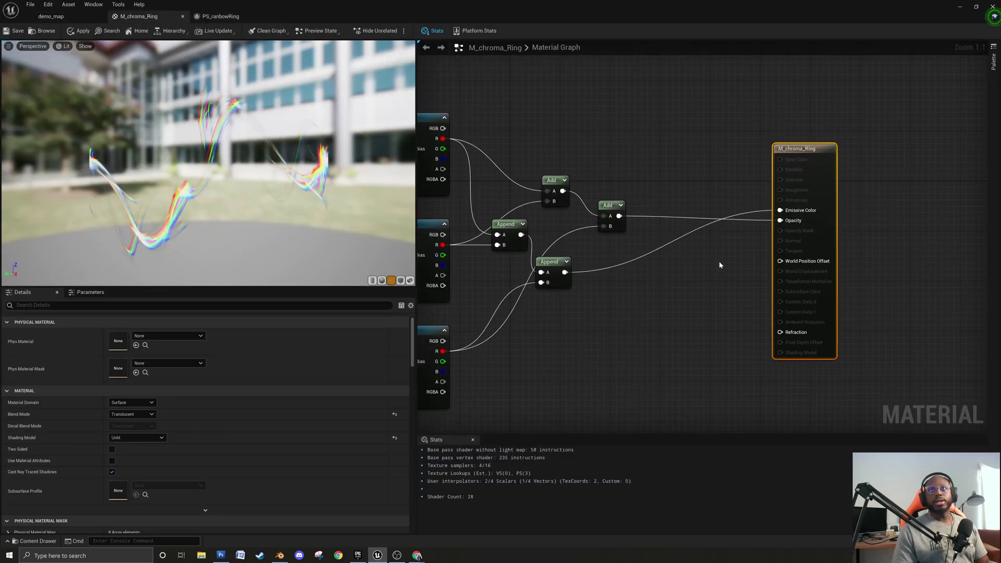
right_click(673, 301)
text(part)
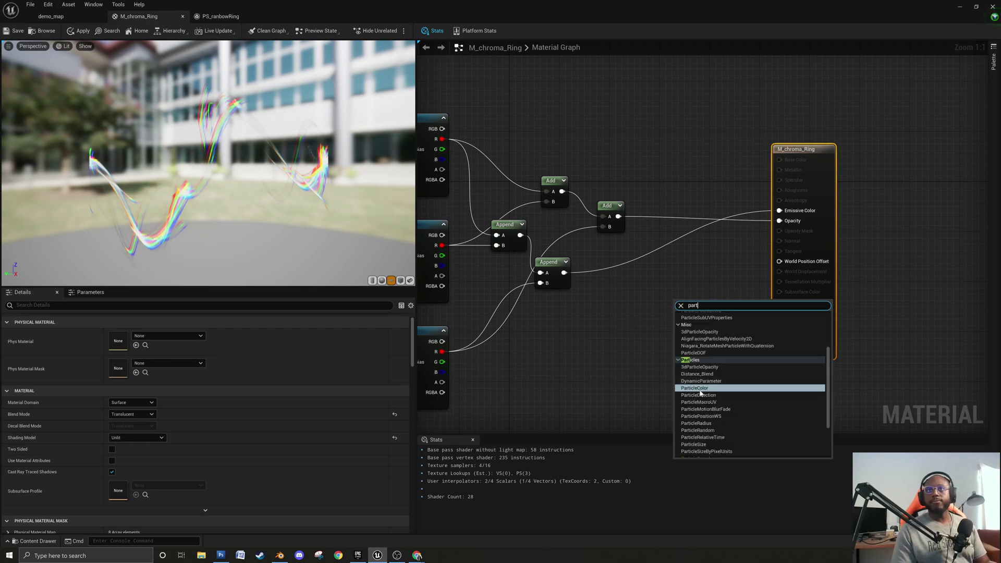
click(699, 388)
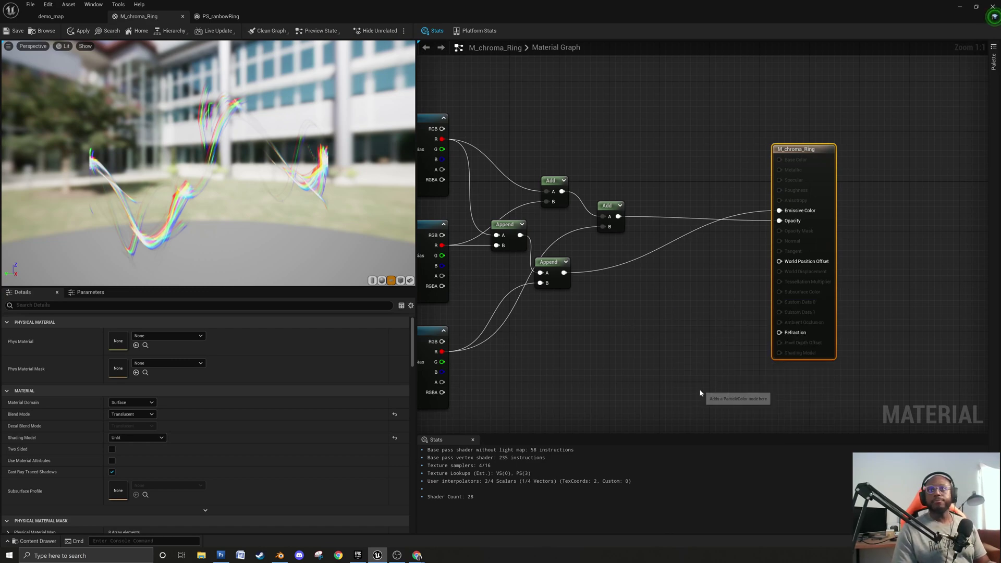
drag(693, 301, 615, 282)
click(695, 281)
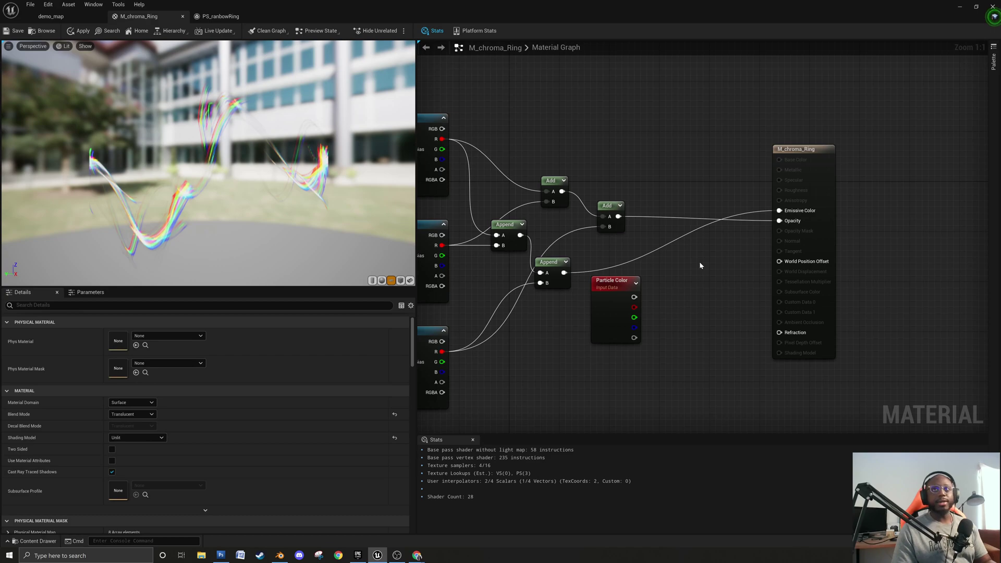
Feed the final Add result multiplied by the Particle Color alpha into the material's Opacity, and save the material.
drag(618, 216, 705, 278)
drag(634, 337, 778, 221)
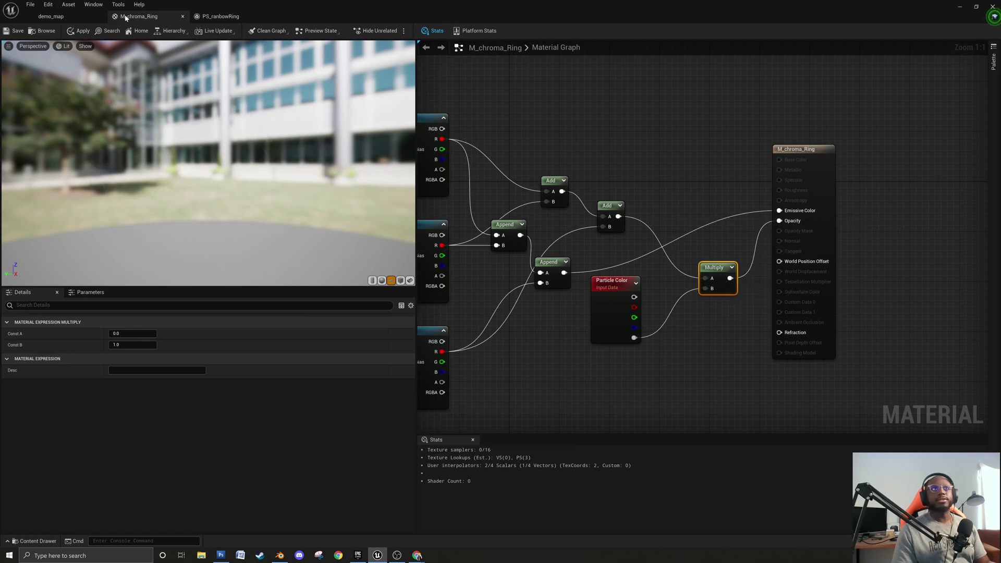
click(14, 32)
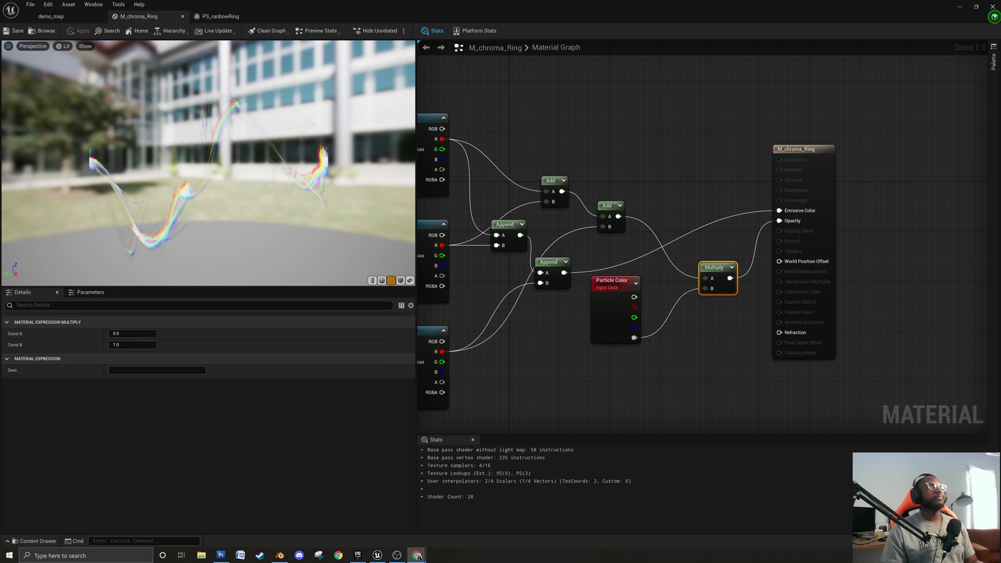
In the PS_ranbowRing emitter, set the value of the Scale Mesh Size curve's first key to 0.3.
click(288, 18)
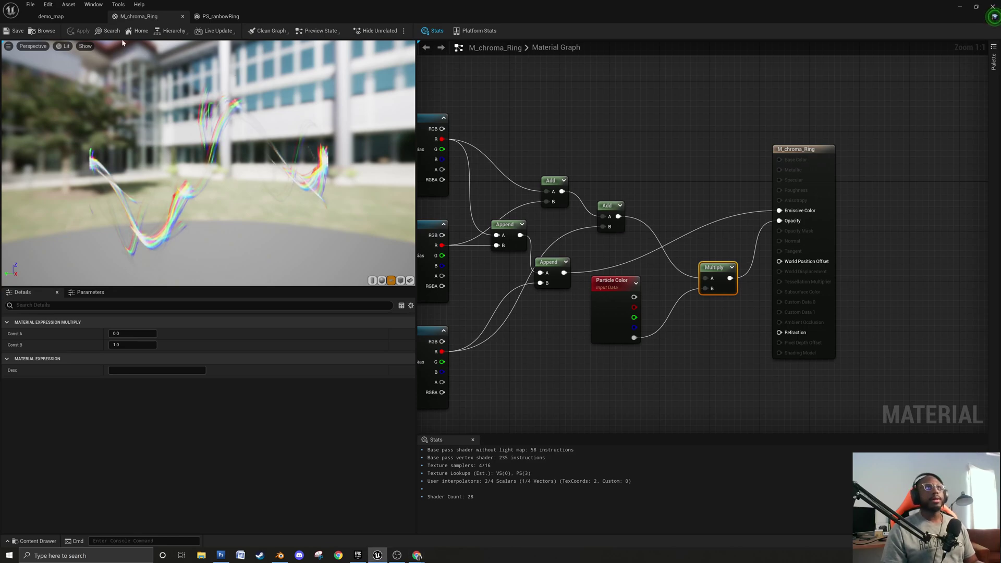
click(210, 18)
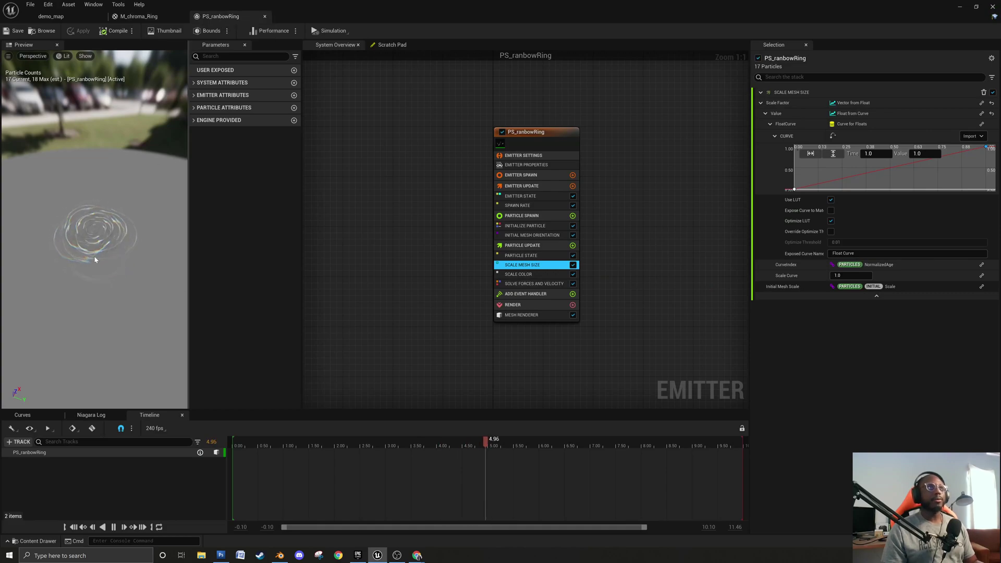
drag(91, 279, 94, 315)
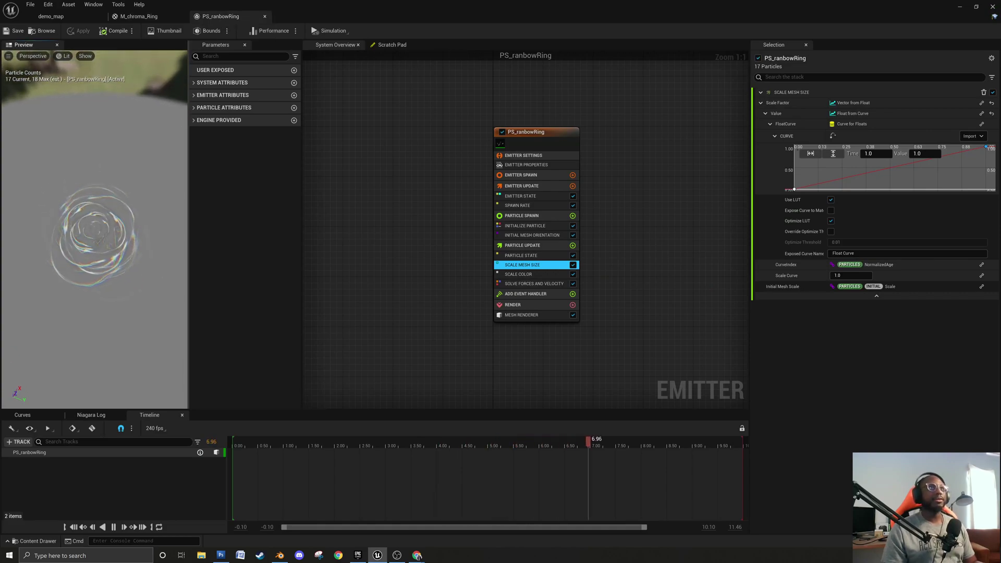
click(794, 191)
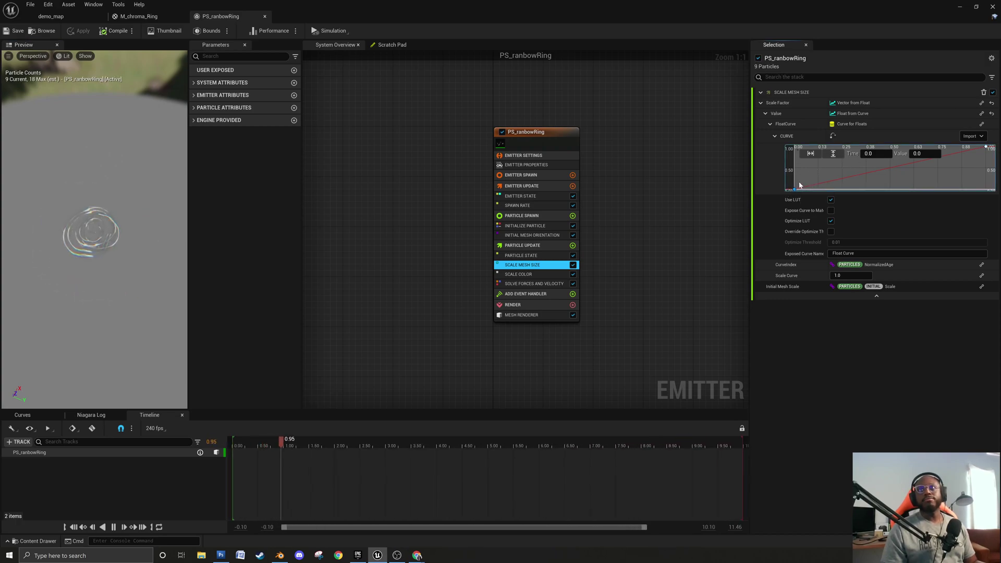
click(917, 154)
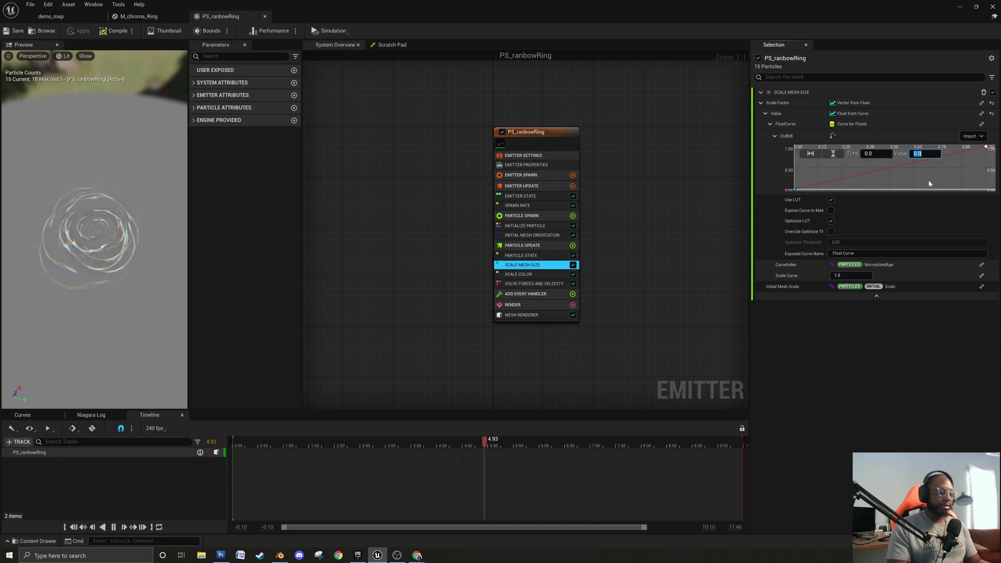
text(0.5)
key(Return)
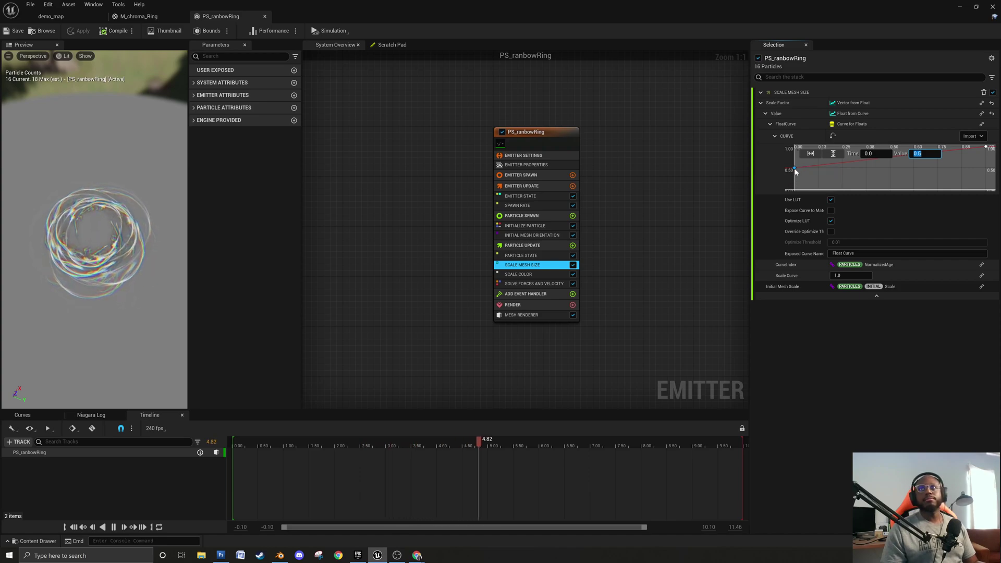
mouse_move(795, 170)
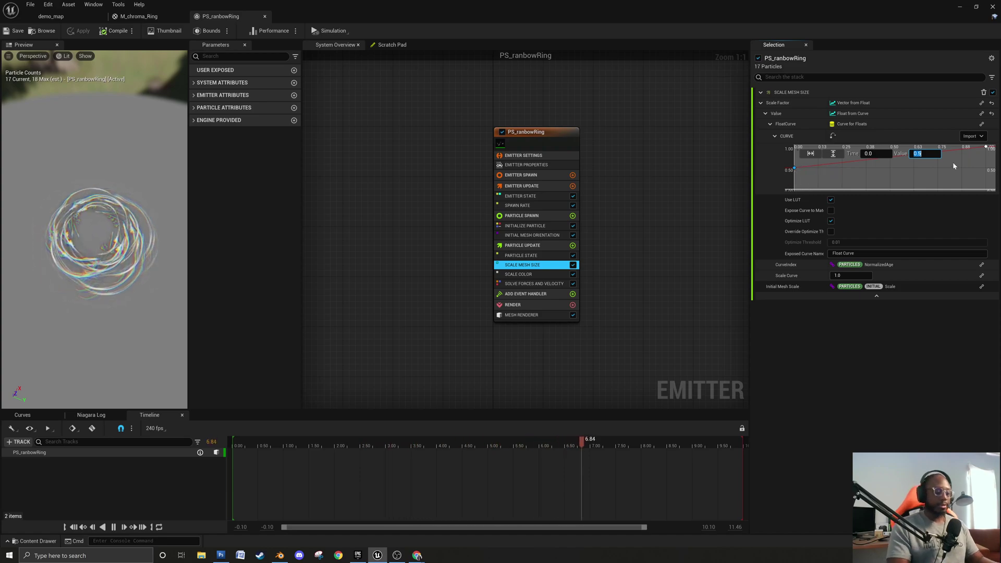
text(3)
key(Return)
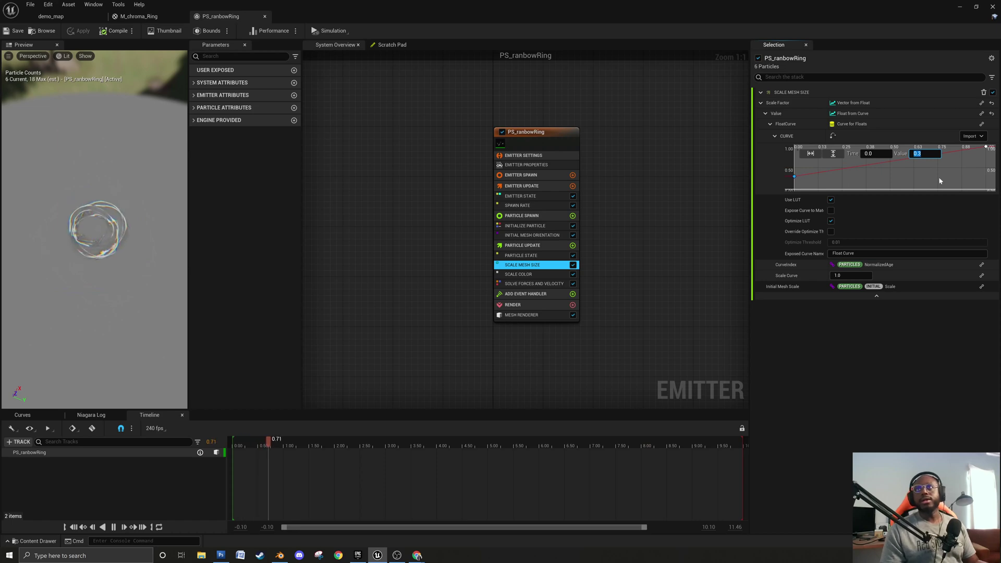
click(885, 178)
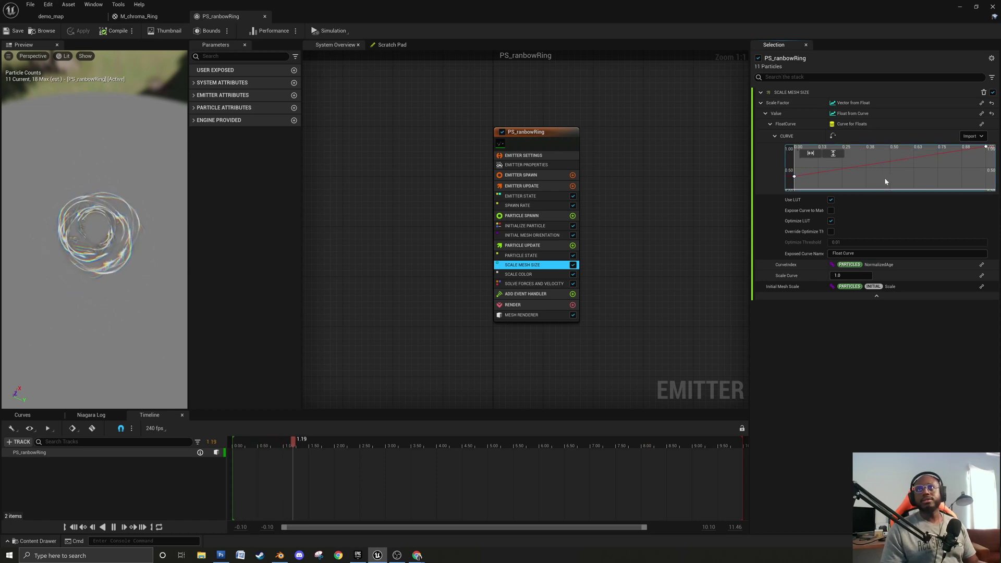
Change the interpolation of the Scale Mesh Size curve's first key to Auto.
click(794, 177)
right_click(794, 177)
click(864, 196)
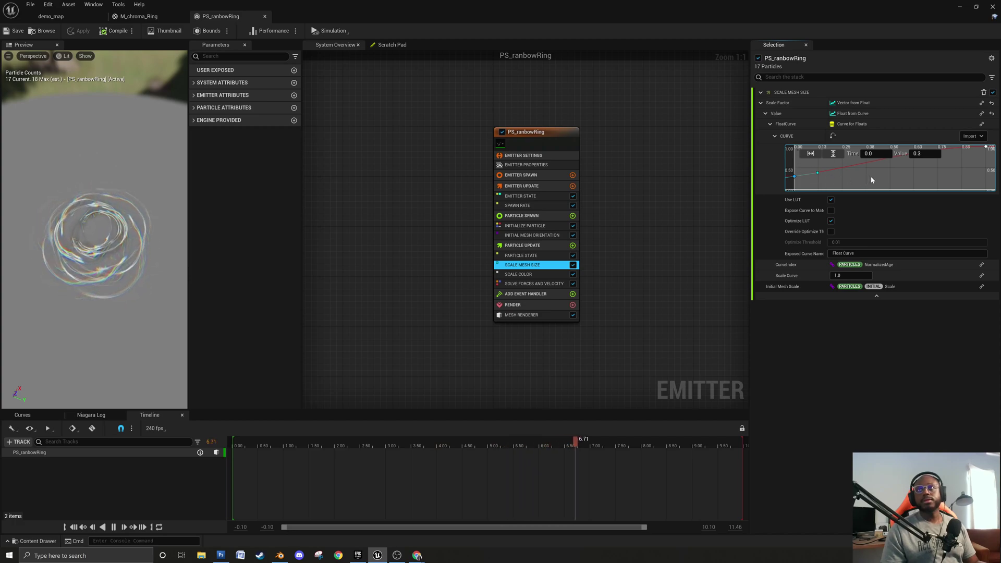
click(871, 180)
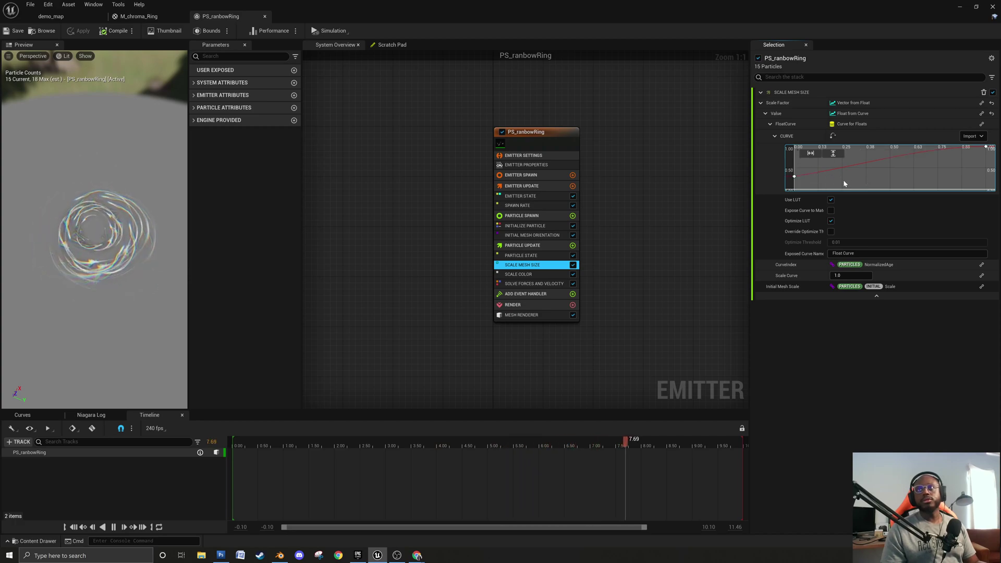
click(795, 178)
right_click(795, 178)
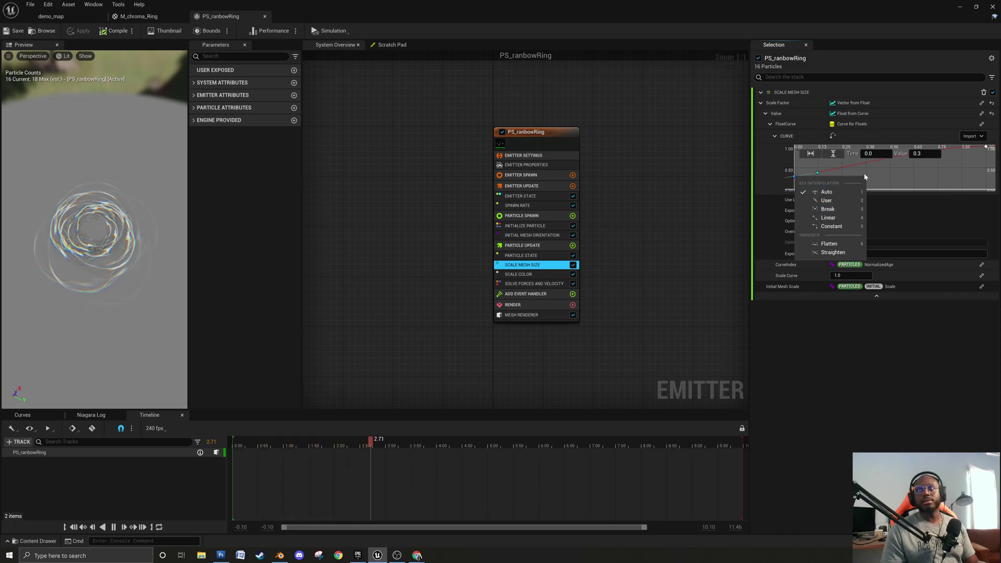
click(841, 172)
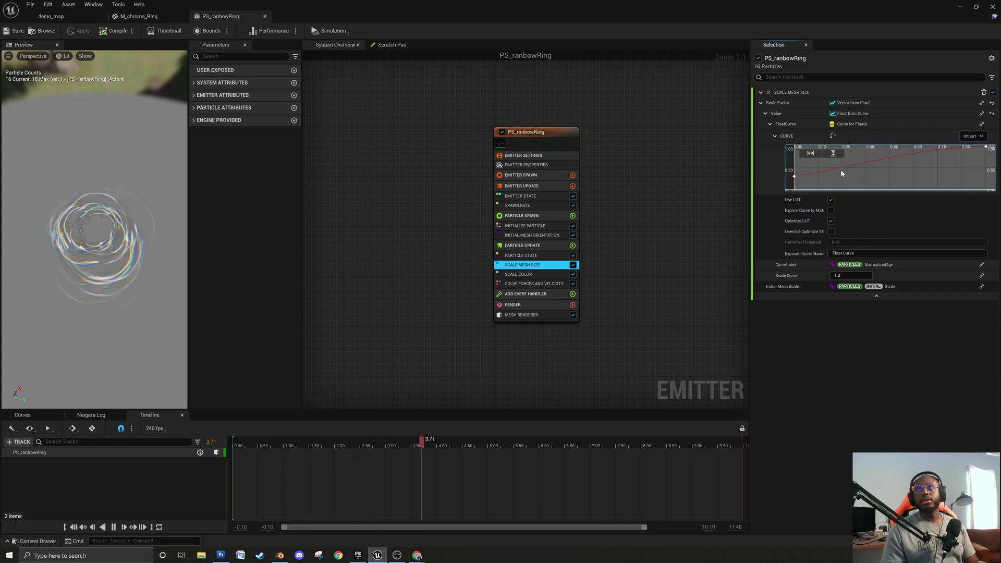
Raise the first key's tangent handle to about value 0.5 so the Scale Mesh Size curve starts more steeply.
click(795, 177)
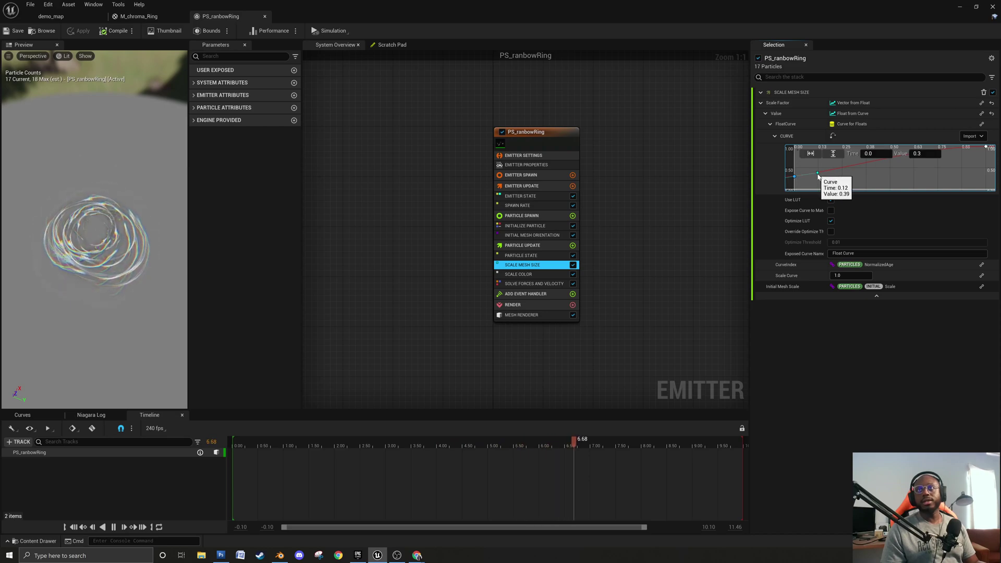
drag(817, 173, 817, 169)
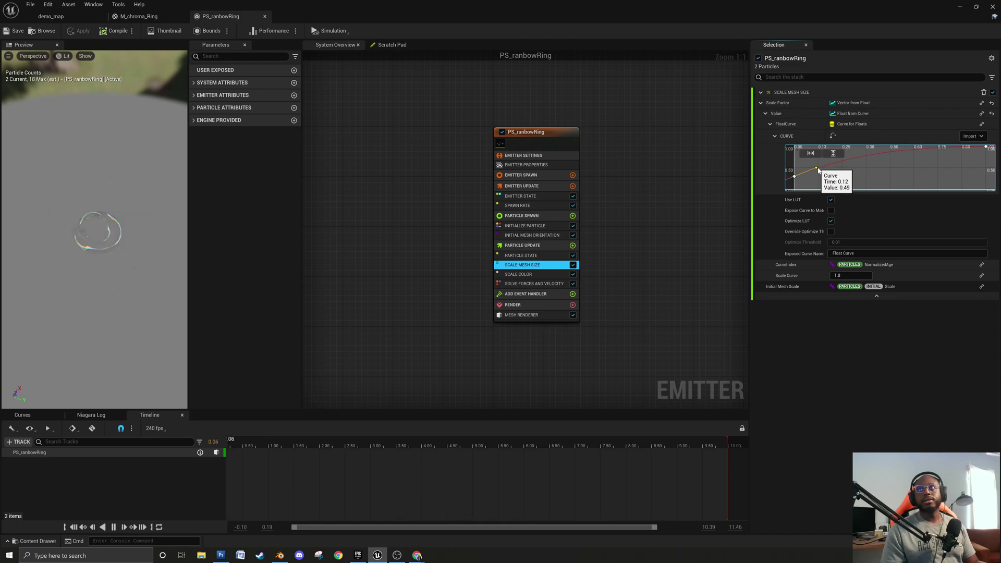
drag(818, 170, 819, 168)
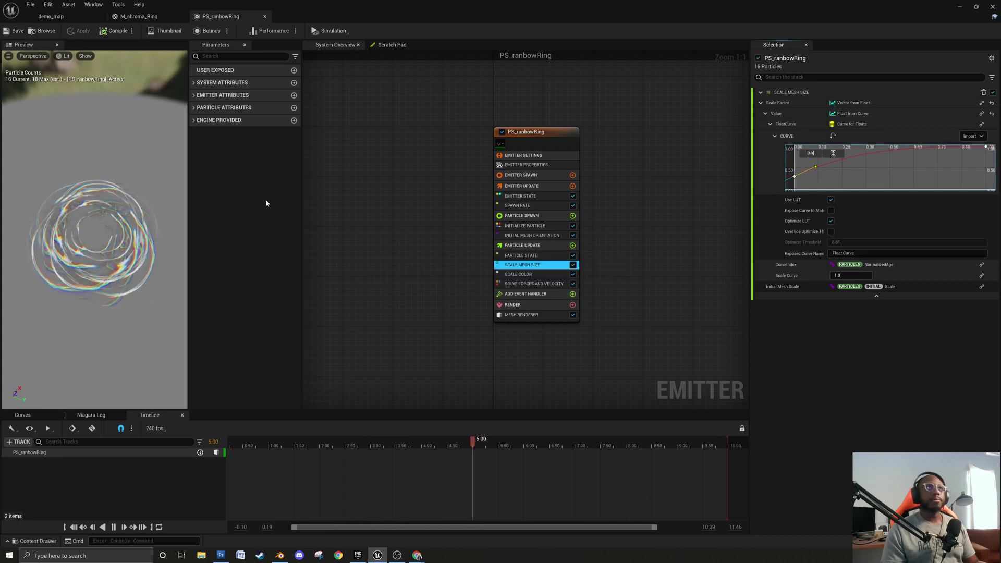
Add a key to the Scale Alpha curve of Scale Color, with value 1 at time 0.2.
click(547, 274)
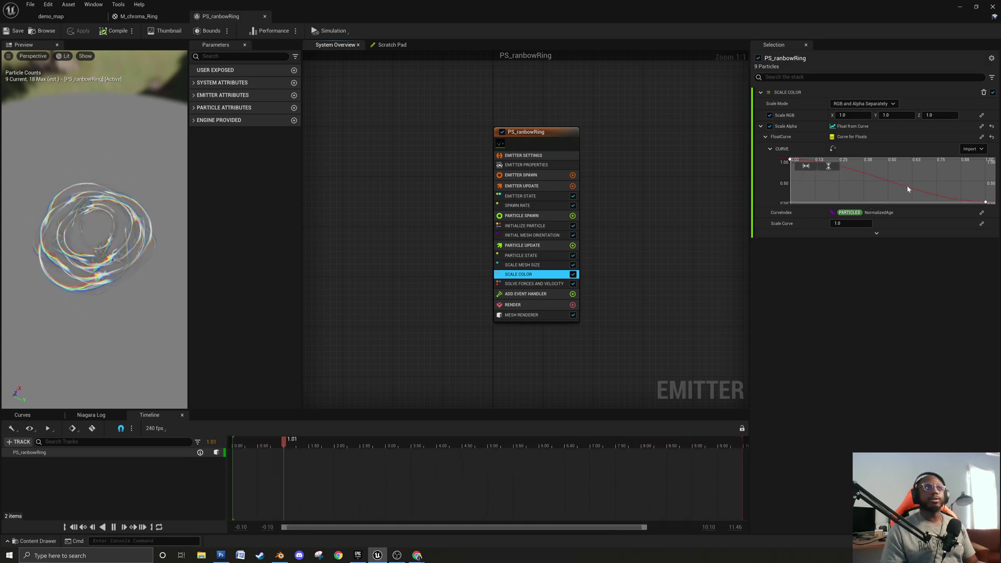
right_click(887, 183)
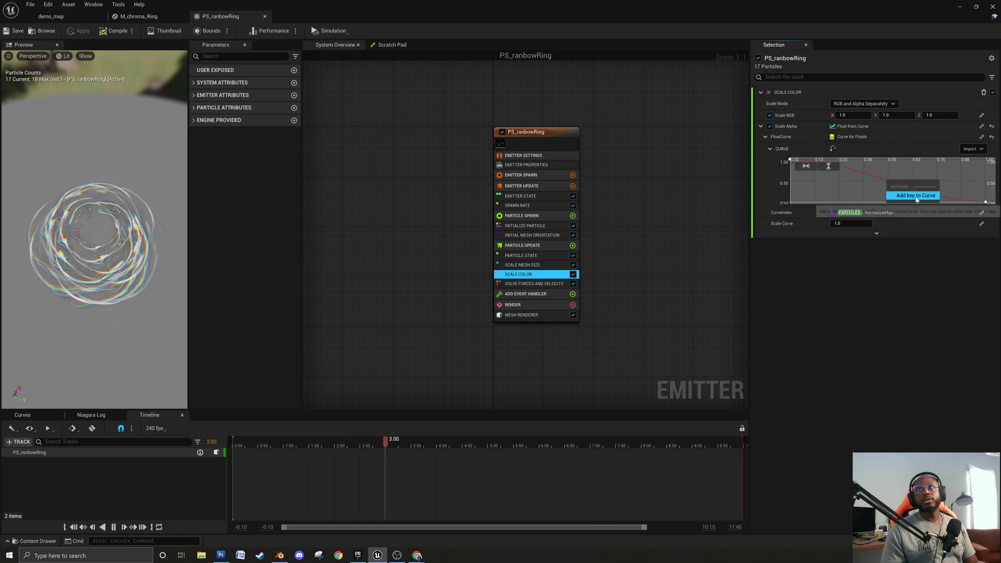
click(915, 195)
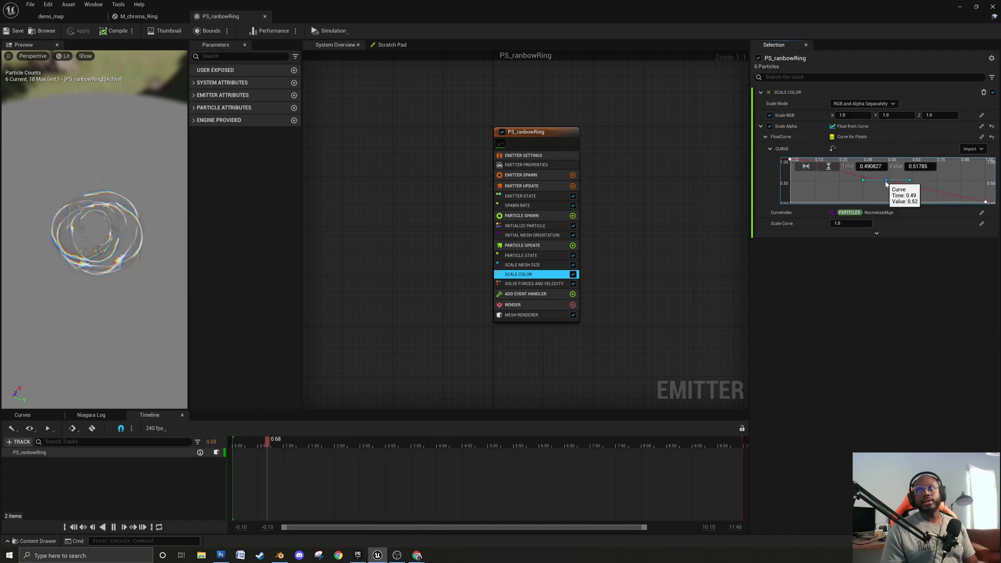
text(1)
key(Return)
click(866, 166)
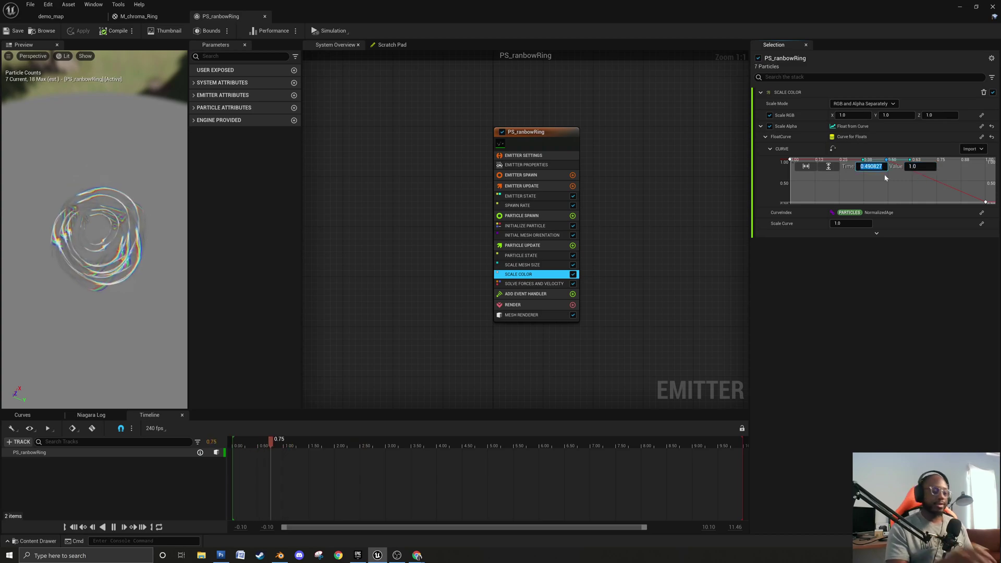
text(0.2)
key(Return)
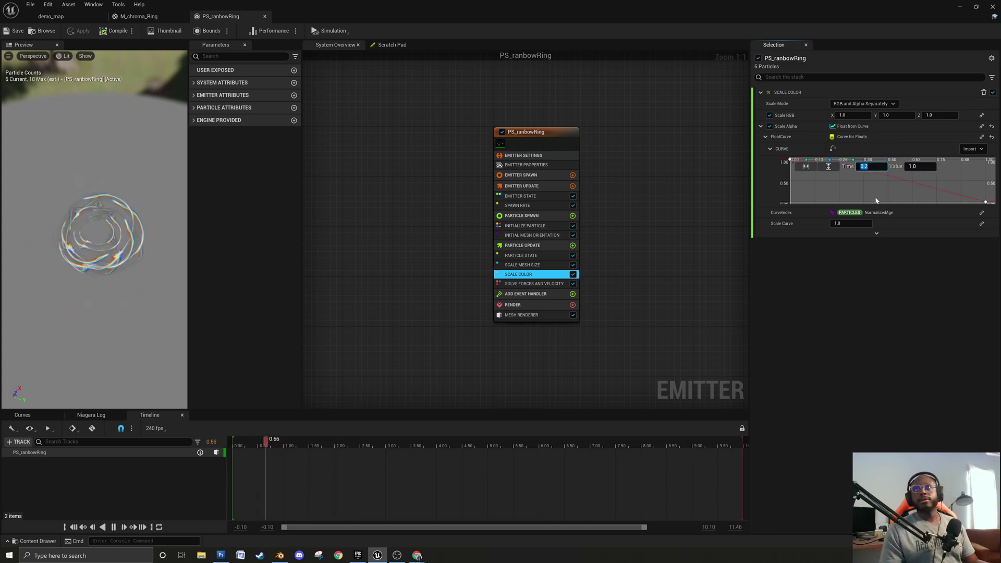
Set the Scale Alpha curve's first key to time 0 and value 0.
drag(791, 159, 790, 158)
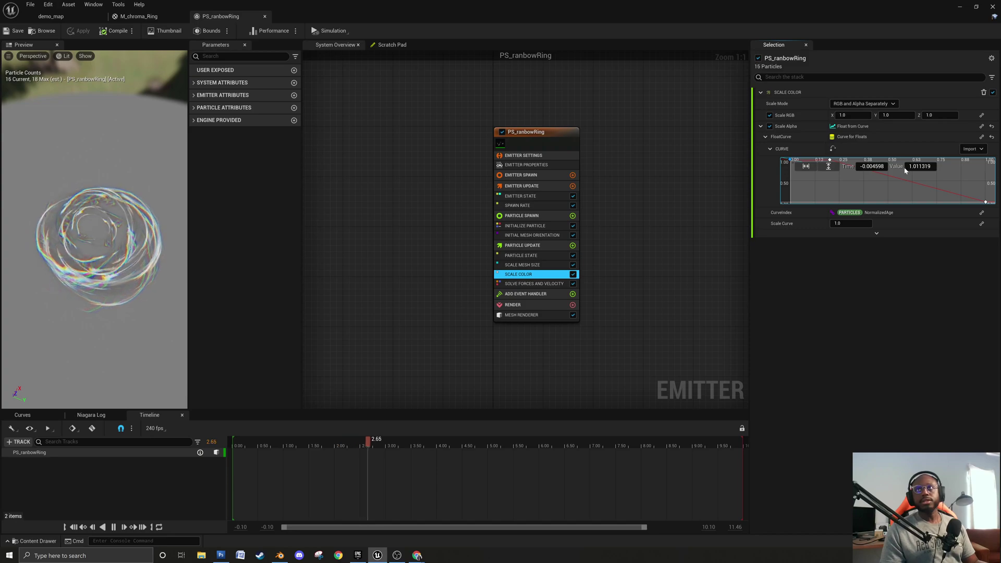
click(872, 166)
text(0)
click(917, 167)
text(0)
key(Return)
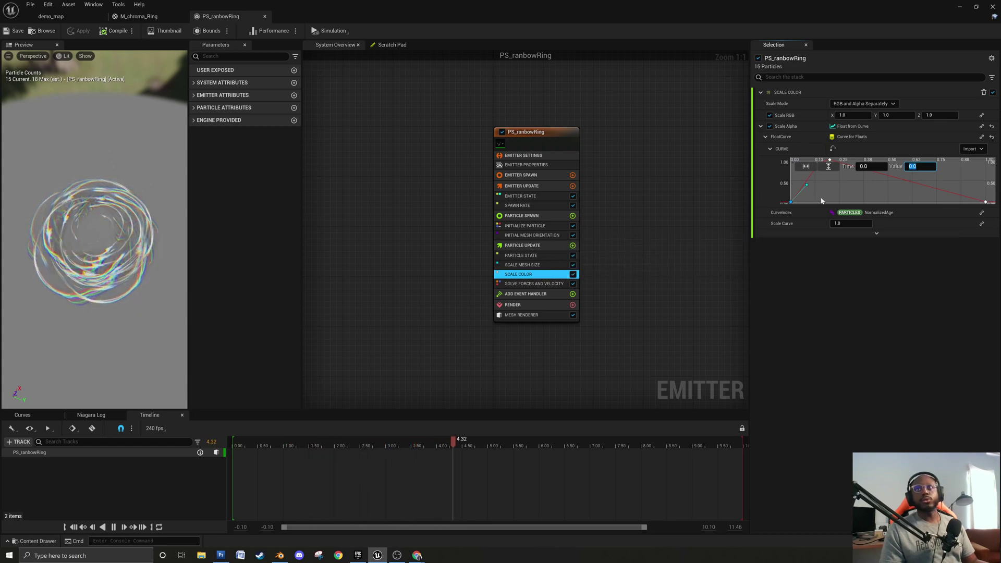
click(838, 191)
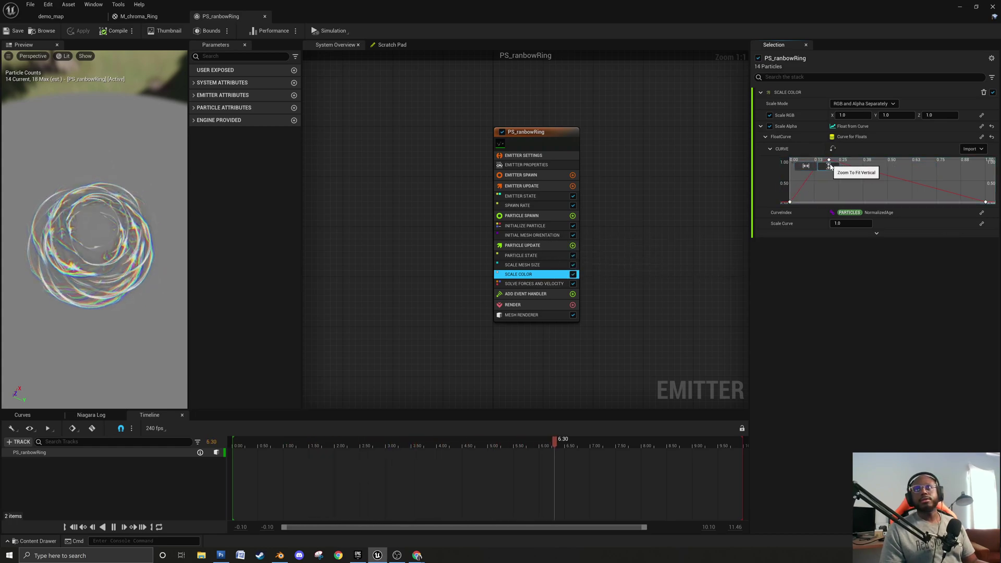
Steepen the tangent of the Scale Alpha curve's first key and set the 0.2 key's interpolation to Auto.
click(791, 202)
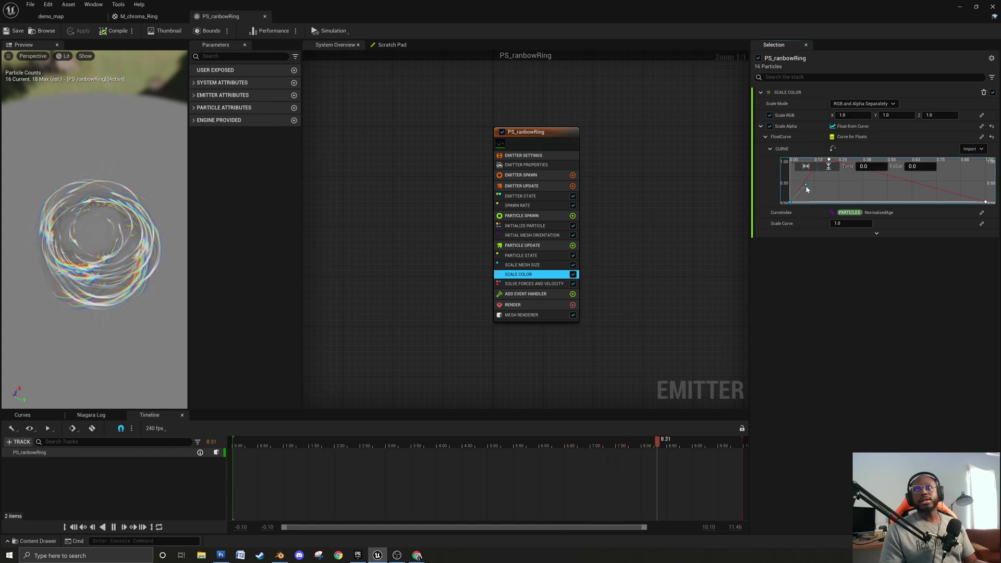
drag(803, 184, 800, 182)
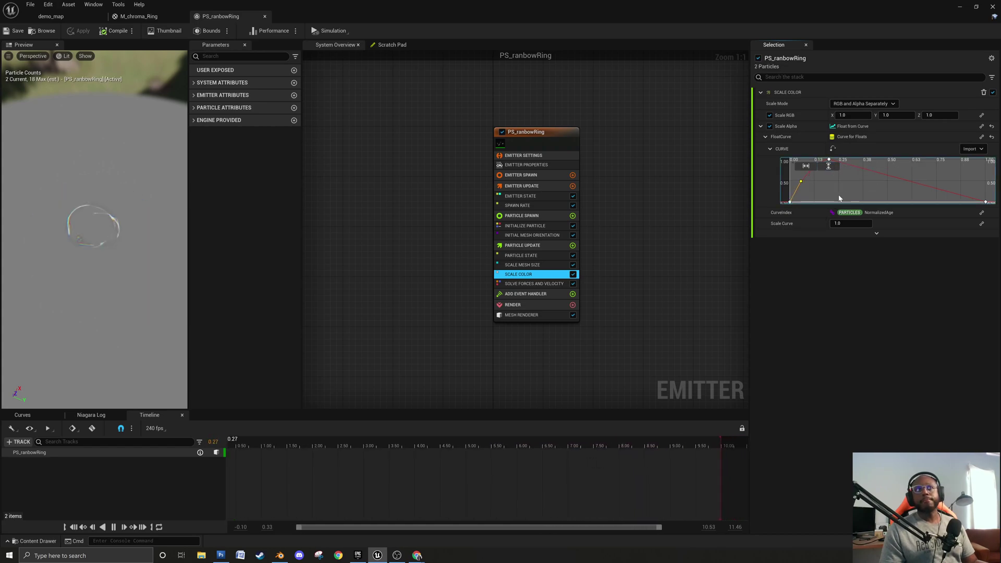
mouse_move(830, 161)
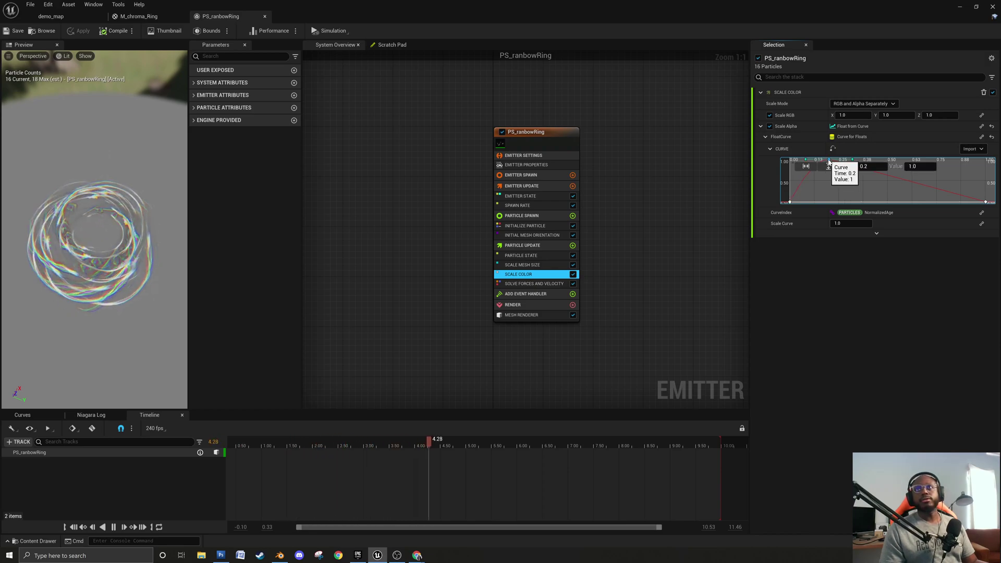
right_click(829, 161)
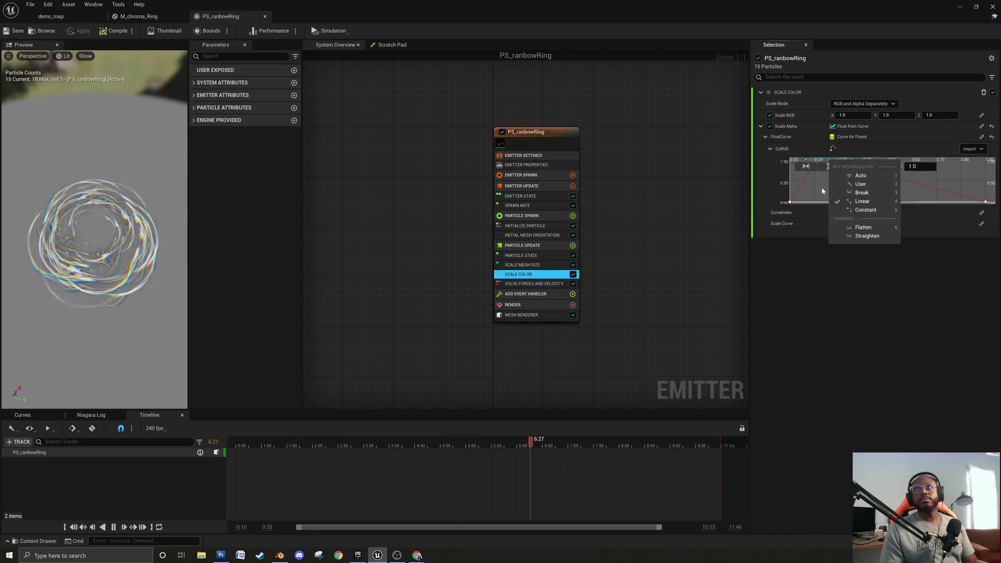
click(861, 175)
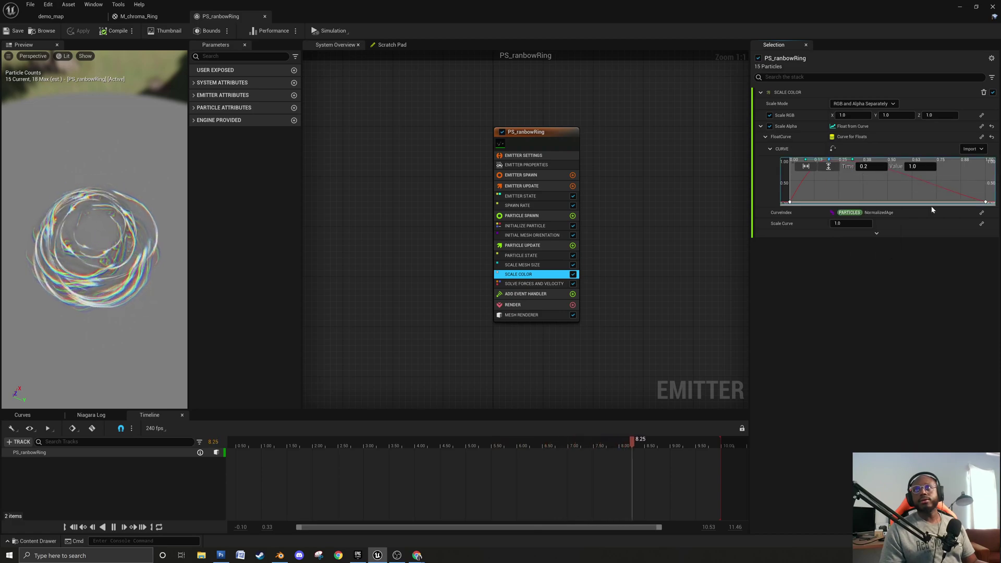
Flatten the tangent of the Scale Alpha curve's last key so the fade-out eases into value 0, and save the particle system.
click(983, 202)
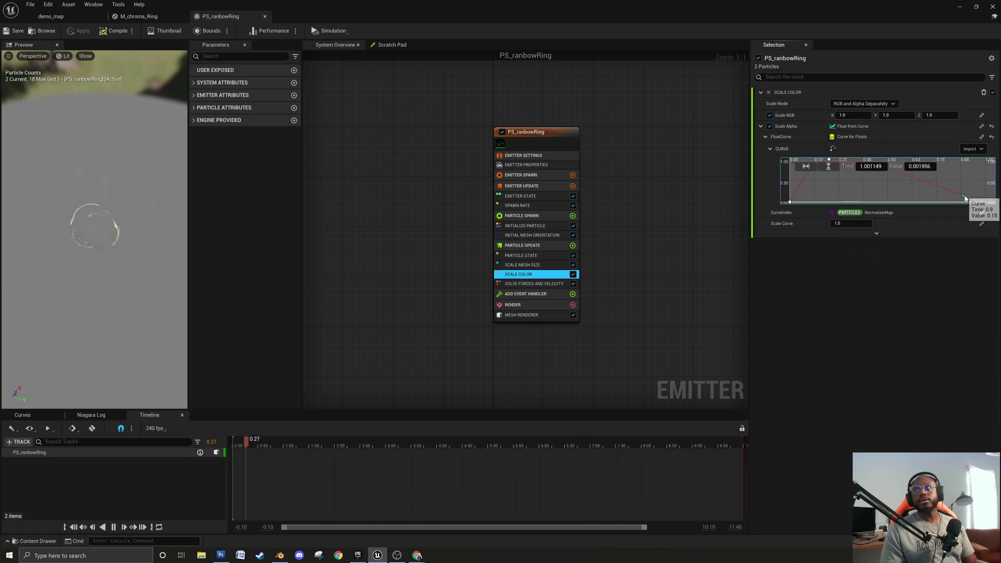
drag(962, 196, 962, 202)
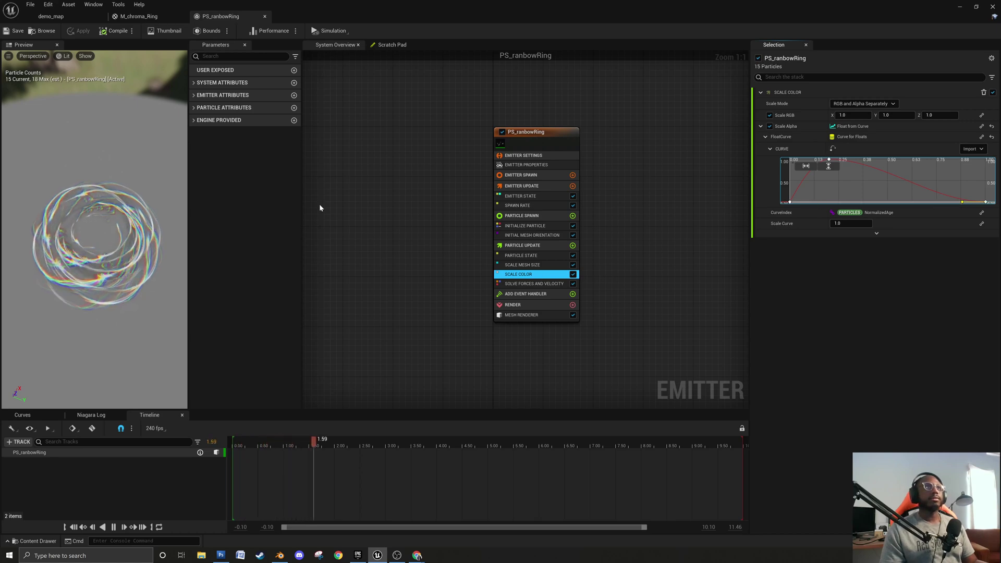
click(19, 32)
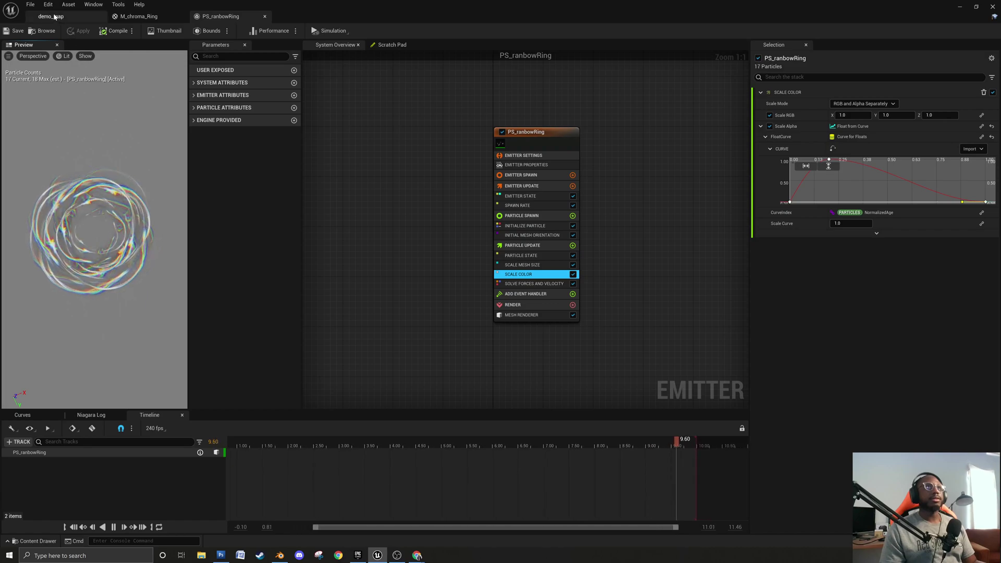
In the M_chroma_Ring material, move the TexCoord node farther from the PosOffset parameter to make room for more nodes.
click(139, 17)
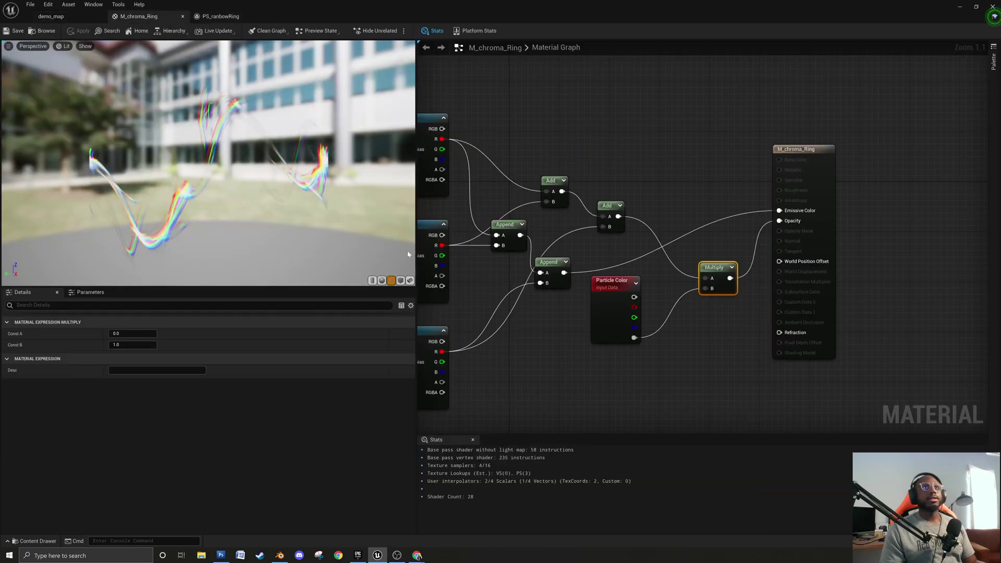
right_drag(495, 258, 710, 259)
right_drag(522, 192, 650, 192)
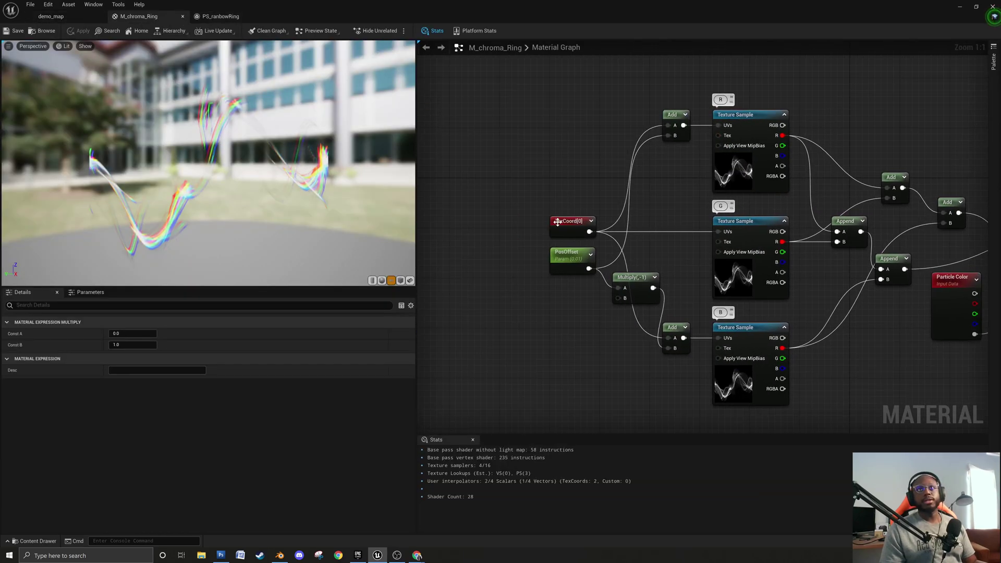
drag(554, 226, 499, 226)
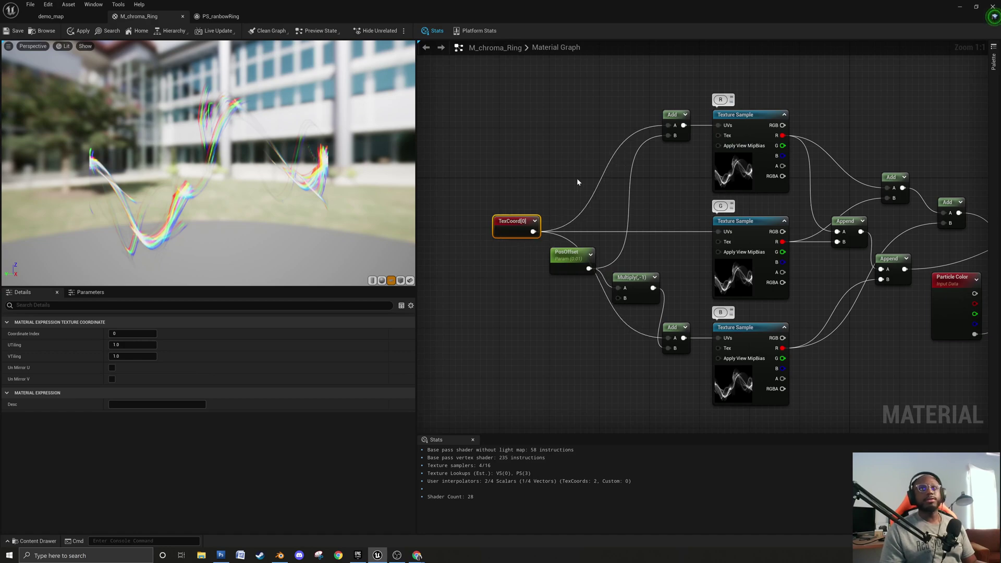
click(577, 180)
Add a Multiply node with TexCoord as its A input and place it close beside the TexCoord node.
right_drag(518, 200, 603, 242)
drag(584, 268, 634, 252)
text(mul)
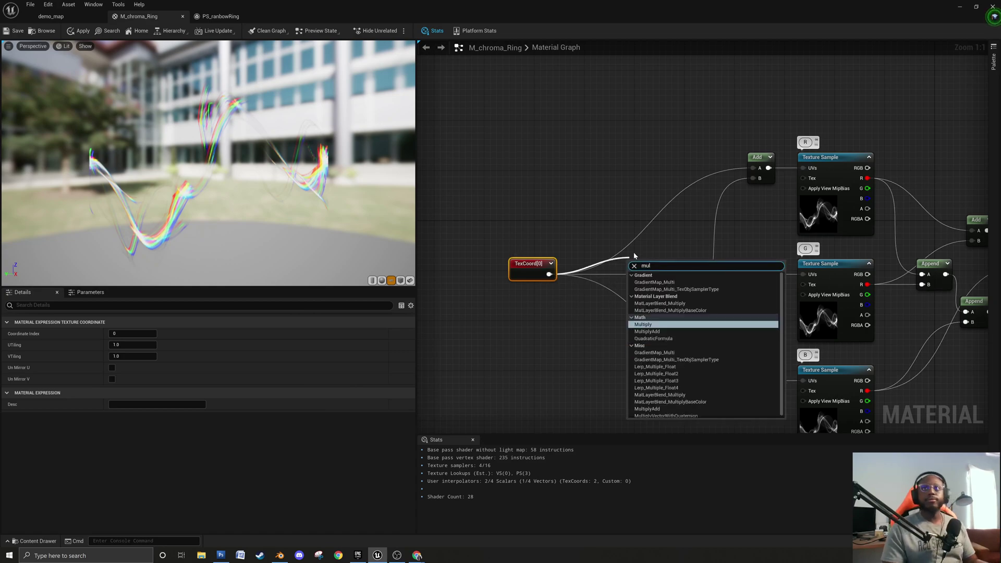
key(Return)
drag(647, 282, 605, 281)
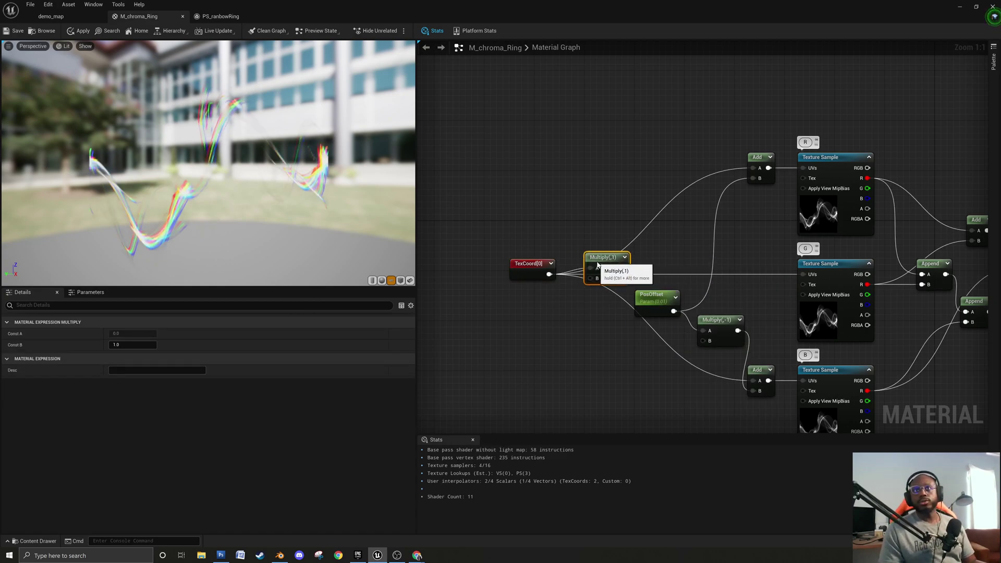
Connect the new Multiply's output to the A inputs of the R and B Add nodes and to the G Texture Sample's UVs.
right_drag(677, 263, 624, 267)
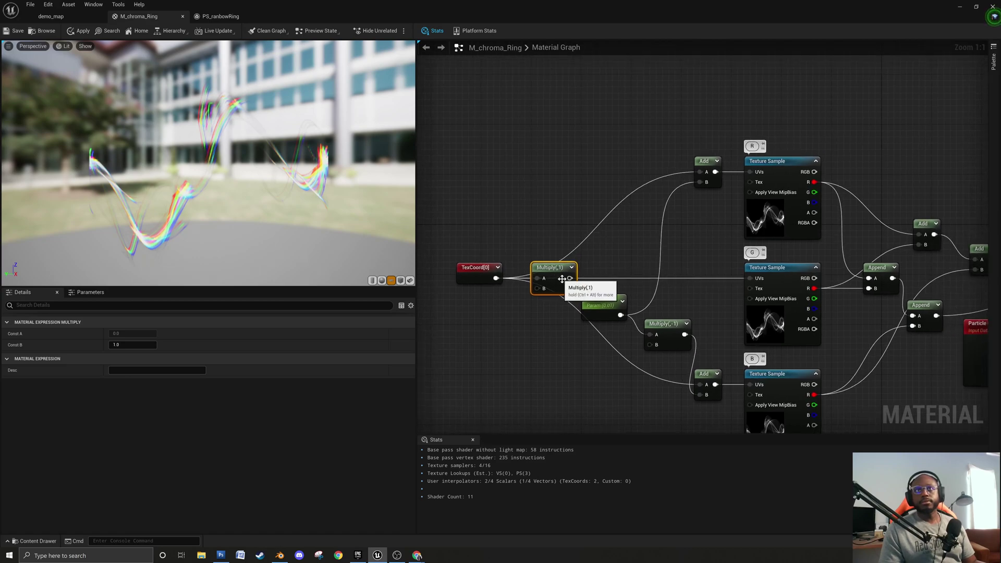
drag(569, 278, 700, 181)
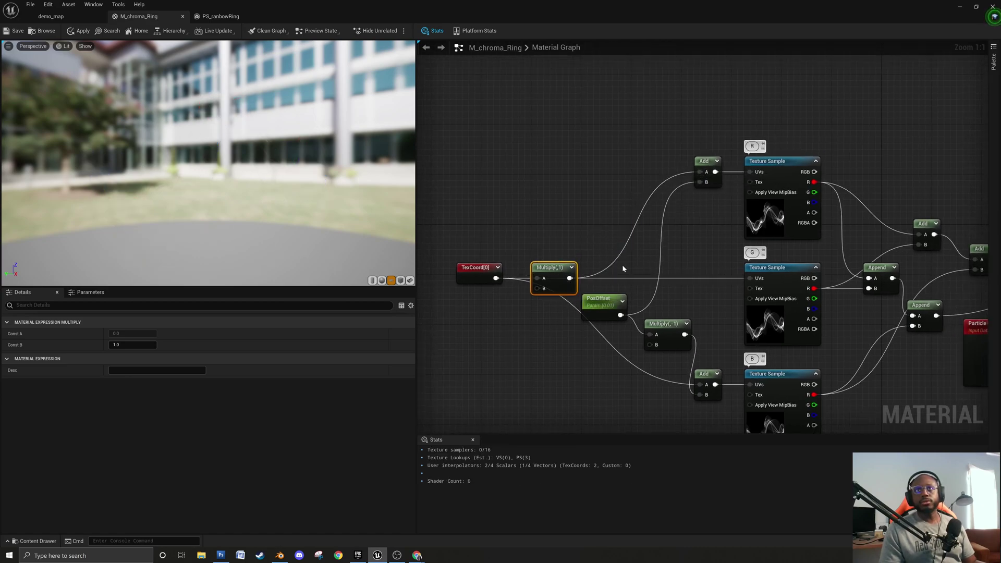
drag(570, 278, 756, 283)
drag(569, 278, 700, 376)
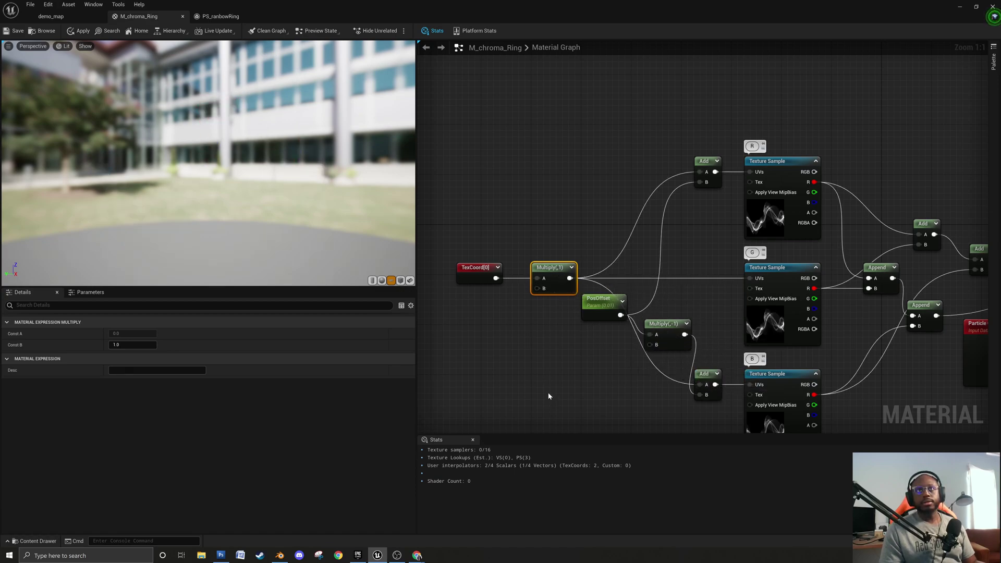
right_drag(470, 306, 569, 312)
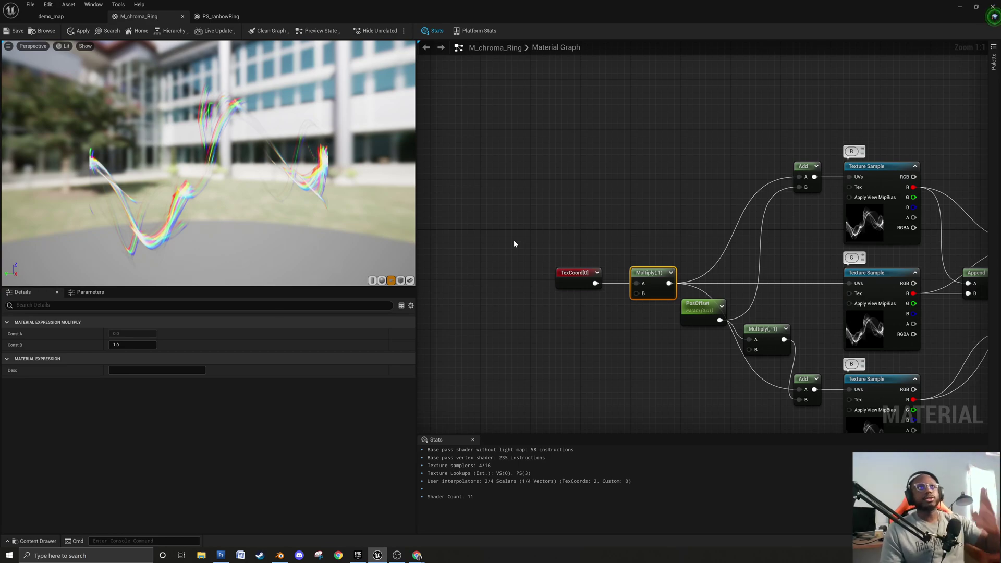
click(609, 367)
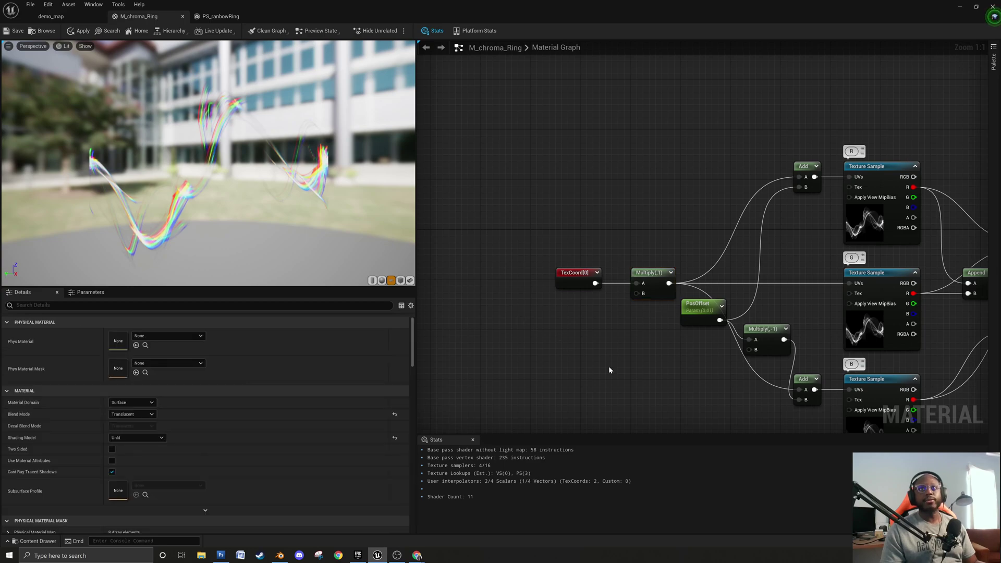
right_drag(503, 302, 576, 324)
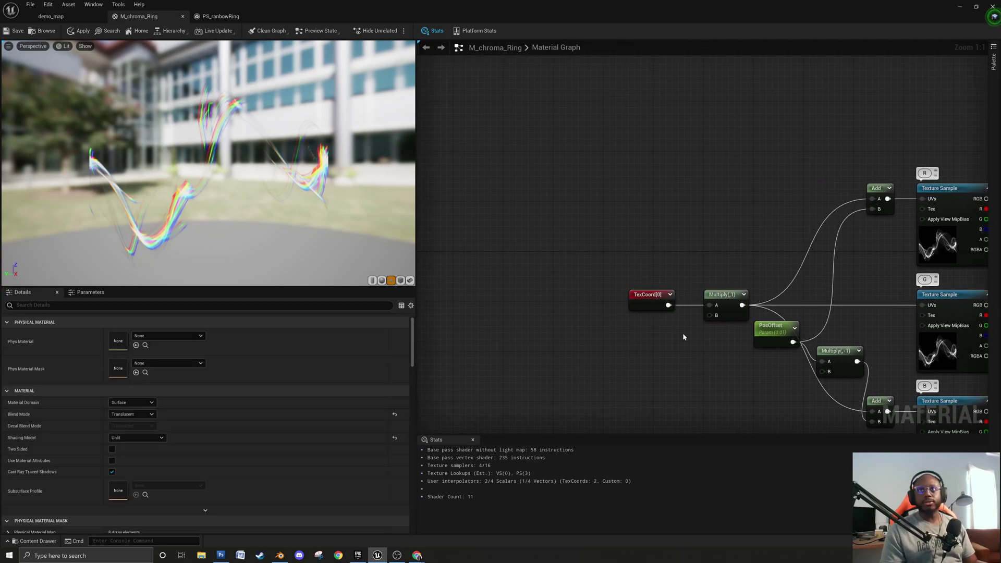
drag(617, 247, 707, 299)
right_drag(665, 382, 653, 323)
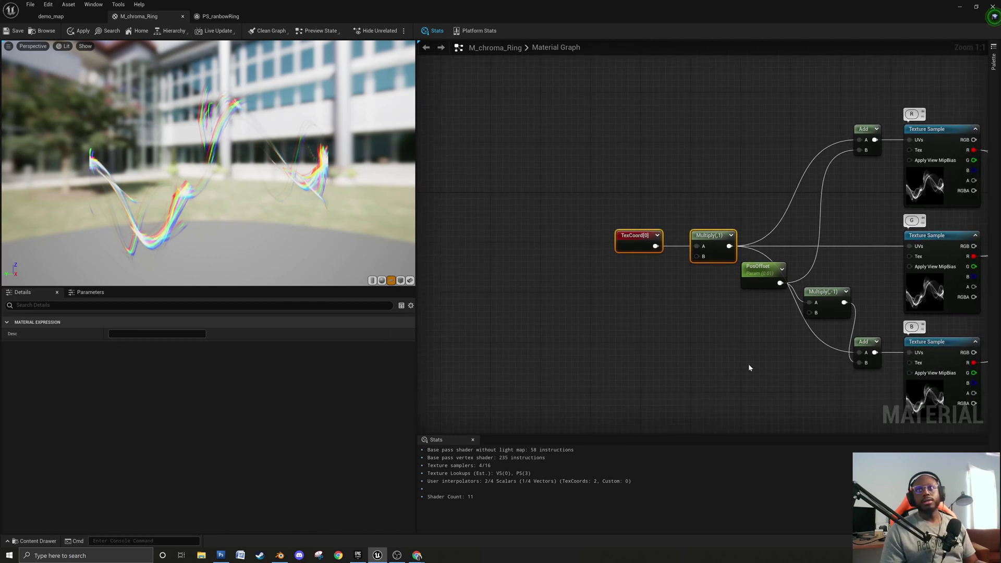
right_drag(819, 357, 738, 330)
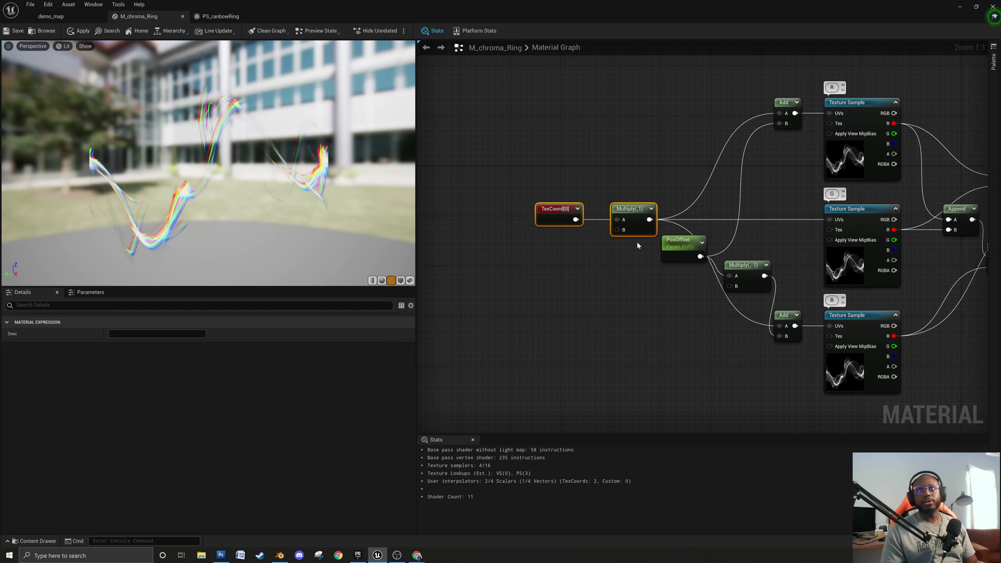
right_drag(577, 350, 737, 380)
right_drag(735, 339, 700, 315)
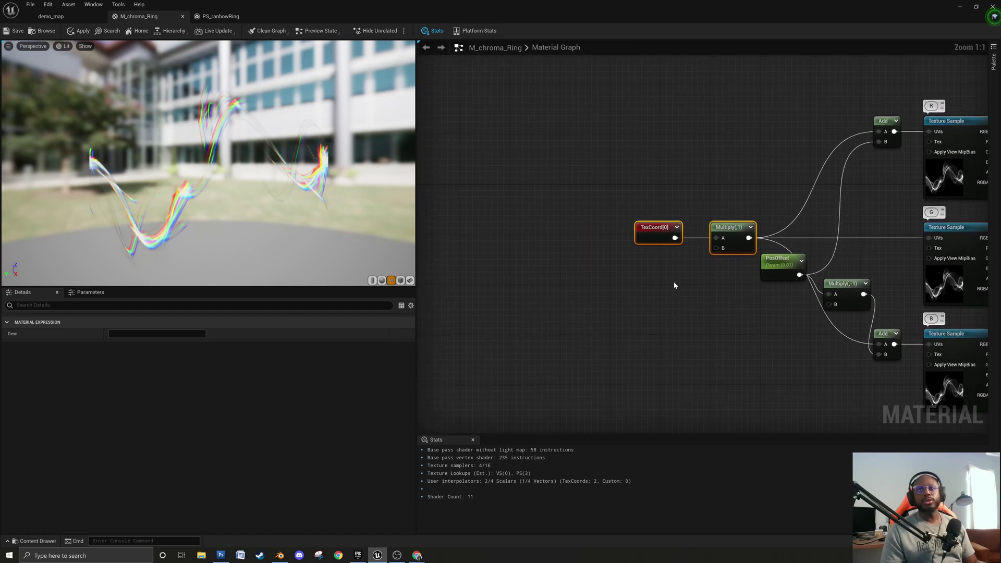
click(675, 285)
click(733, 235)
click(667, 293)
Add an AppendVector node below TexCoord and connect its output to the B input of the TexCoord Multiply.
right_click(660, 274)
text(append)
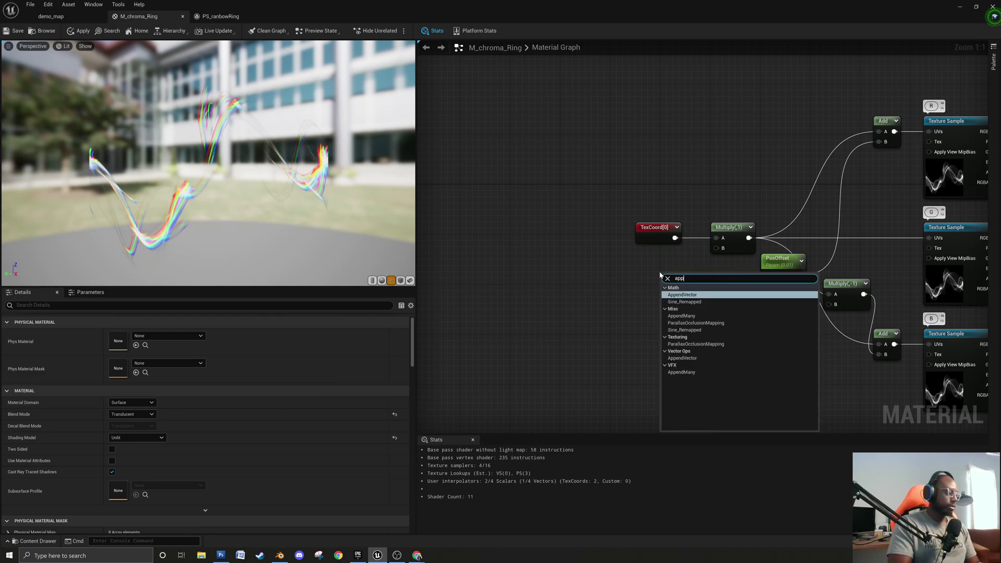
key(Return)
drag(660, 274, 717, 248)
click(675, 265)
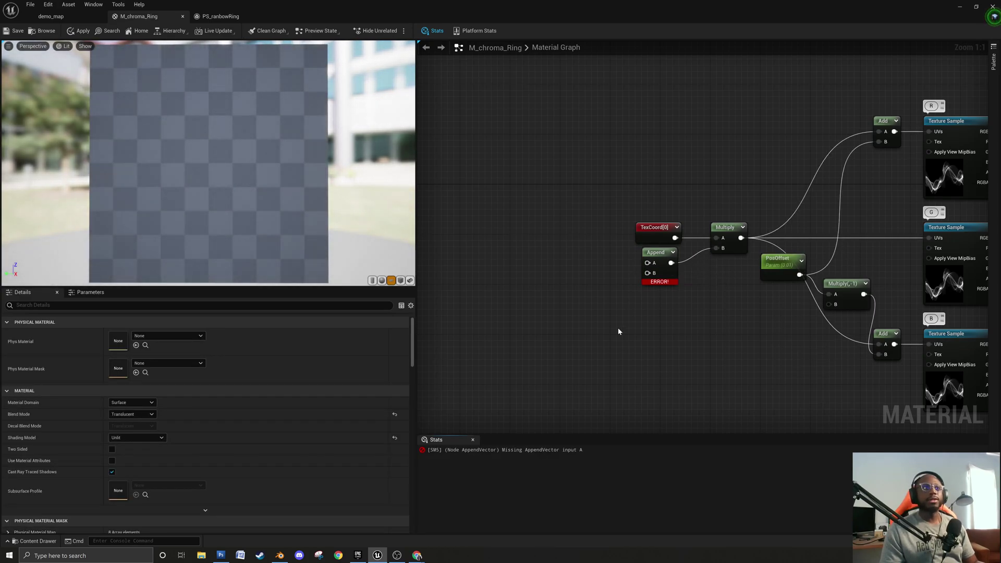
Add a Constant node with value 0 and connect it to the B input of the Append node below TexCoord.
key(1)
click(576, 251)
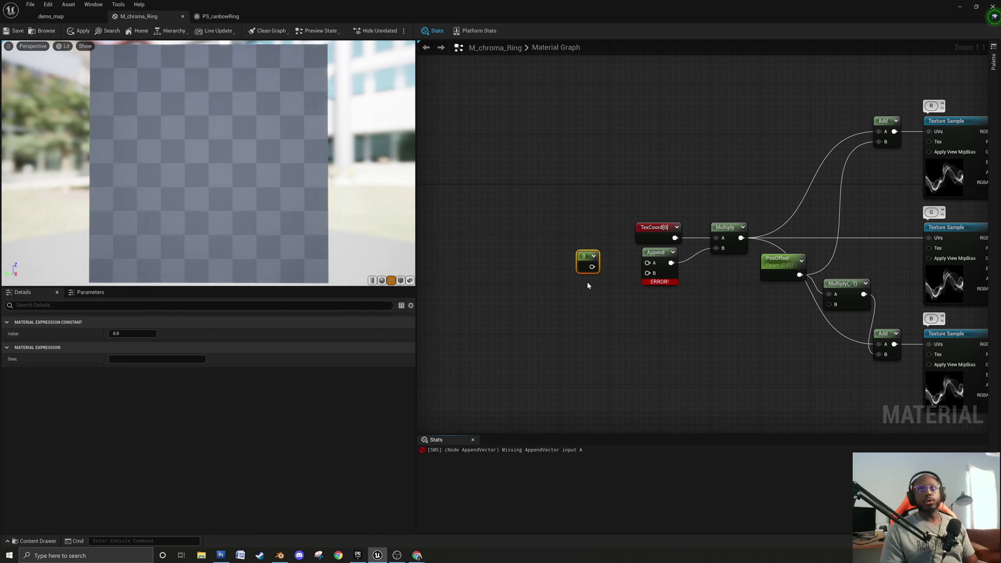
drag(580, 266, 600, 287)
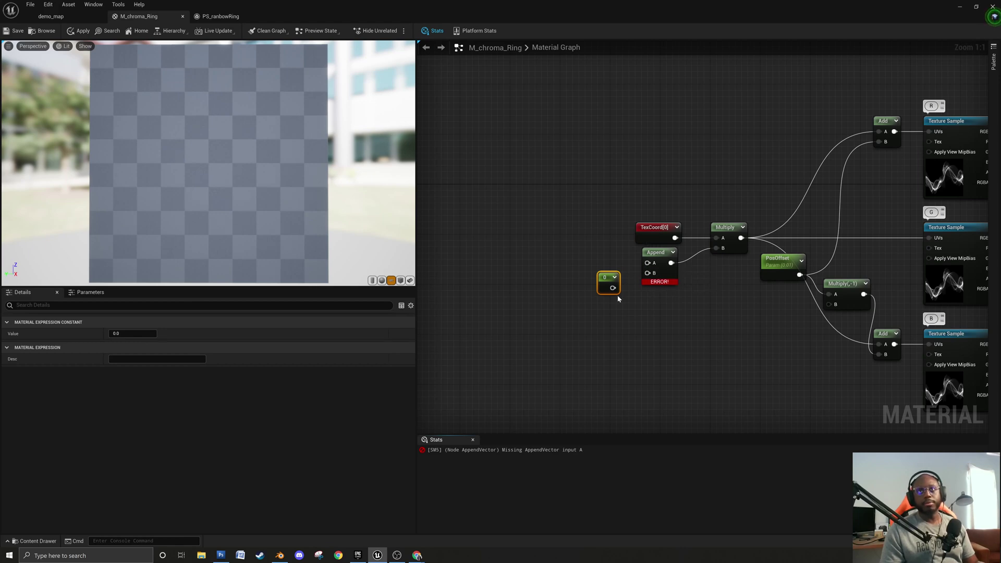
mouse_move(612, 288)
mouse_down()
mouse_move(648, 273)
mouse_move(601, 298)
mouse_up()
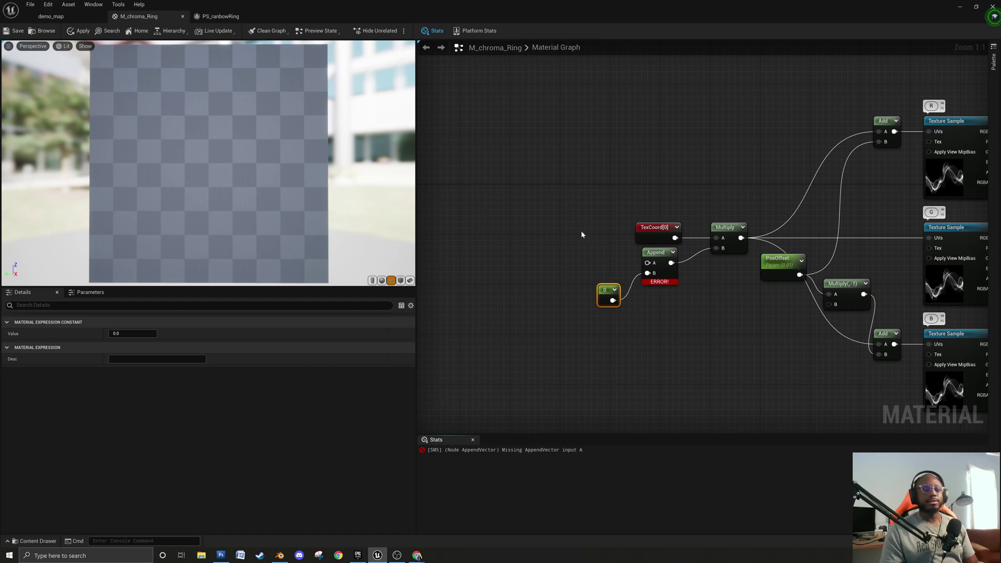
Add a scalar parameter named Scale beside the Append node, above the constant 0.
click(587, 263)
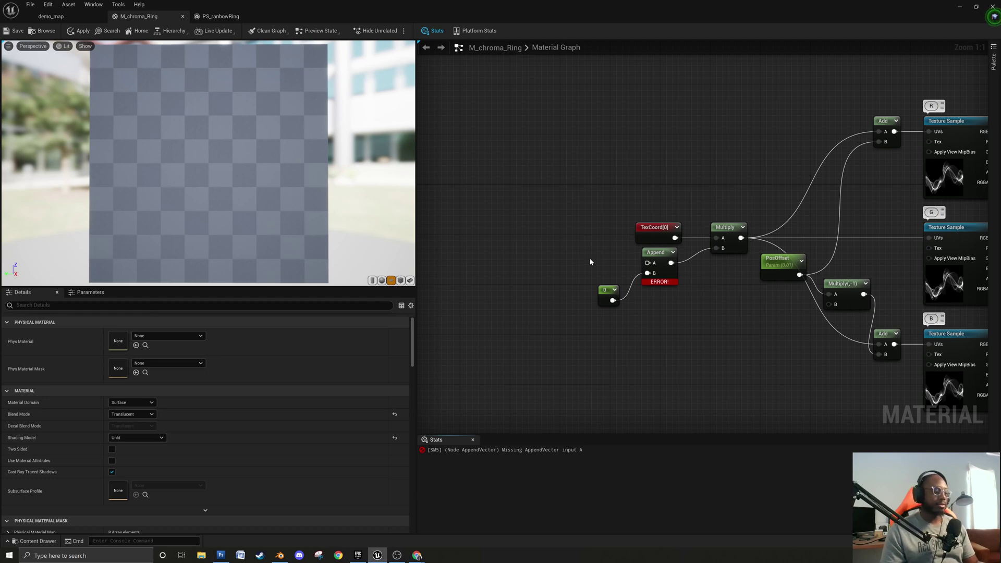
click(586, 248)
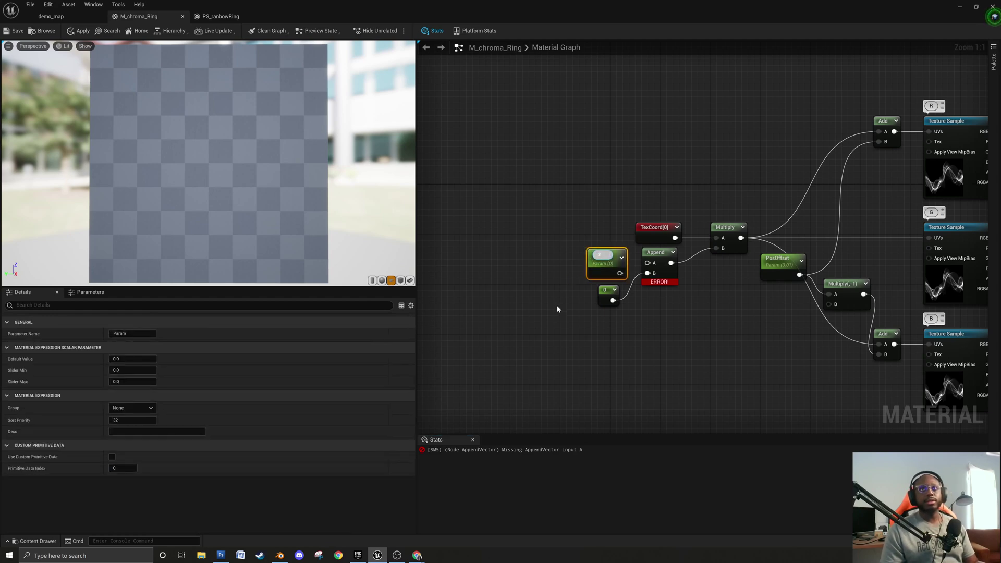
text(Scale)
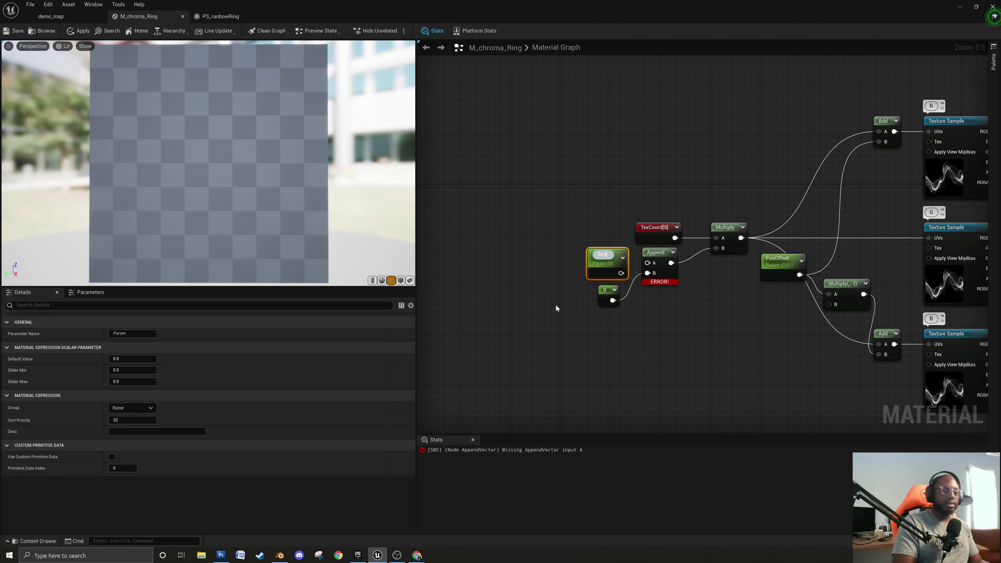
key(Return)
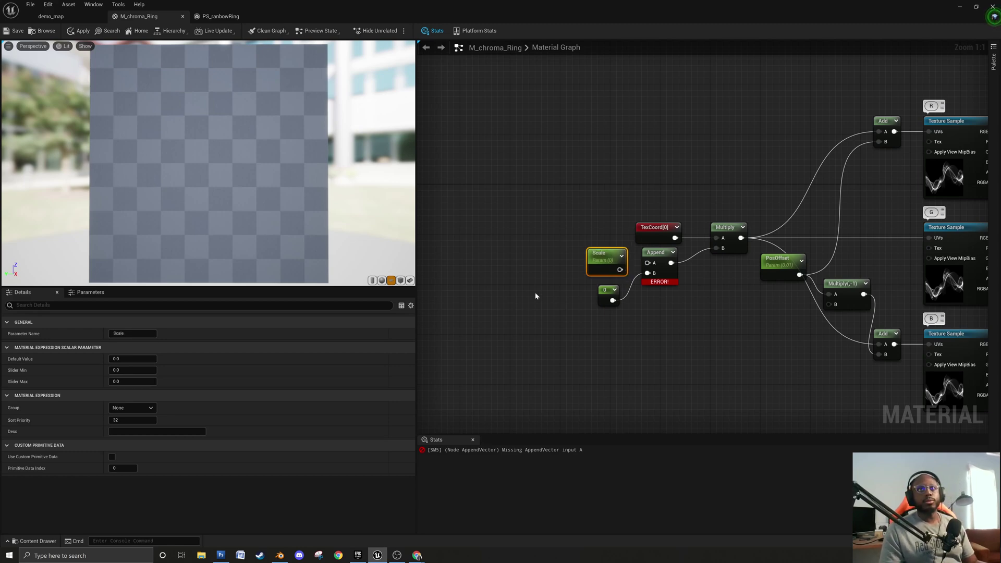
Set the Scale parameter's default value to 1, connect it to the Append node's A input, and save the material.
click(533, 297)
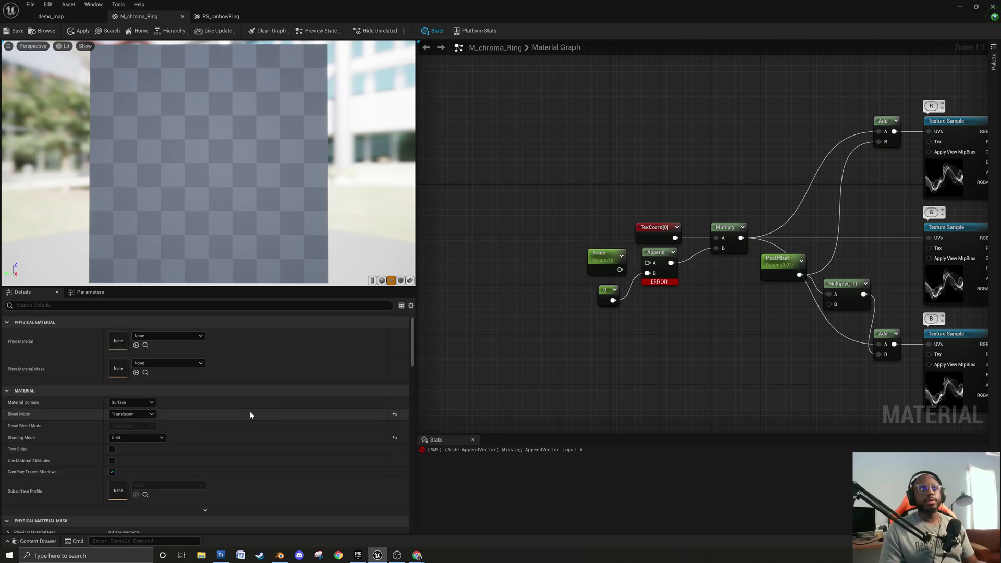
click(604, 256)
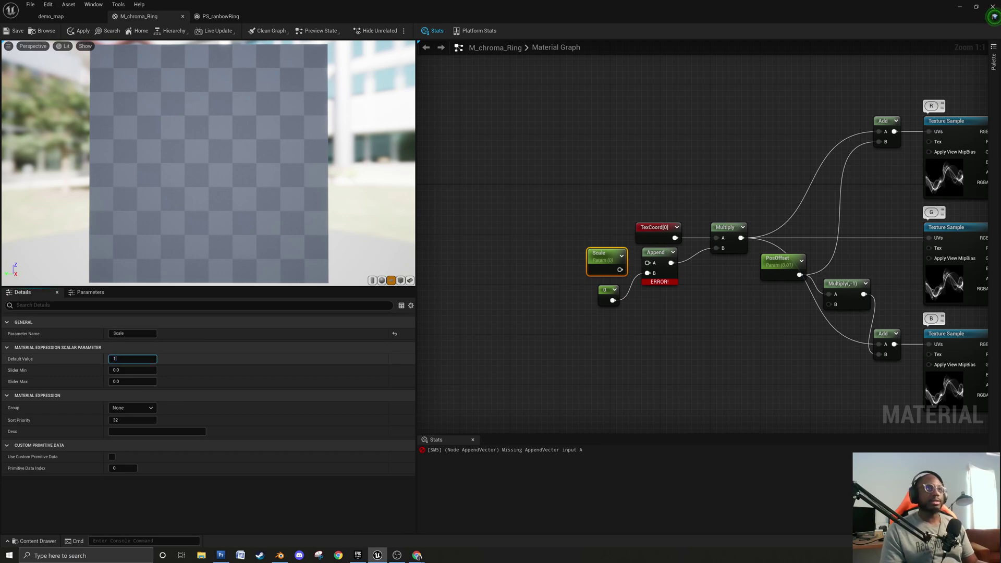
drag(619, 269, 600, 261)
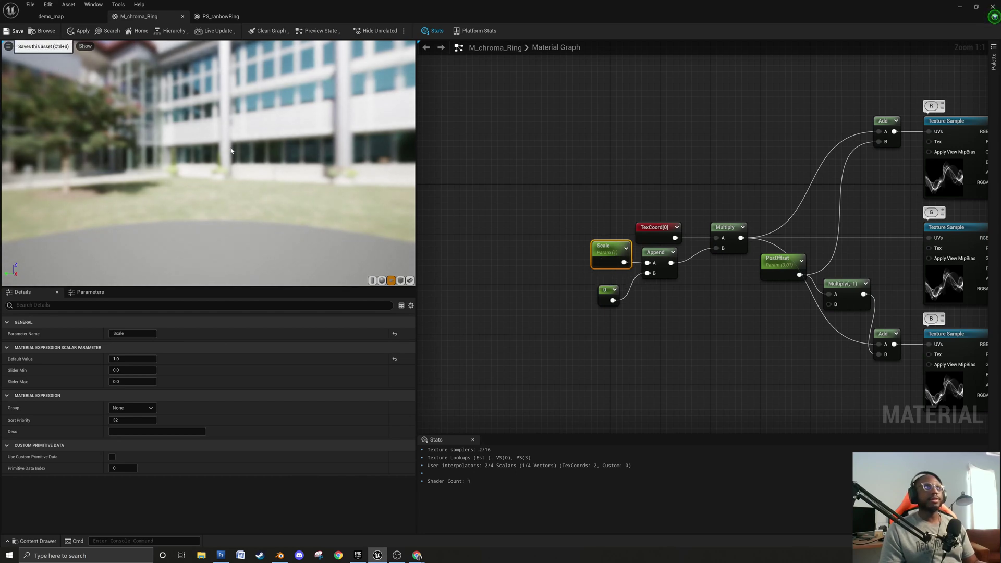
key(ctrl+s)
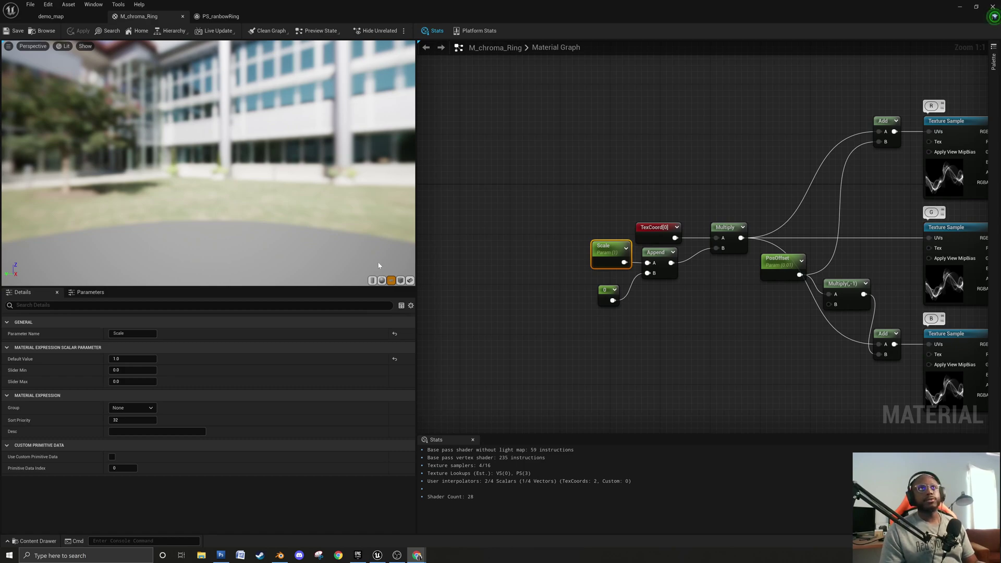
In demo_map, move the PS_ranbowRing_System actor to location Y -150, Z 60 and inspect the effect from several angles.
click(212, 17)
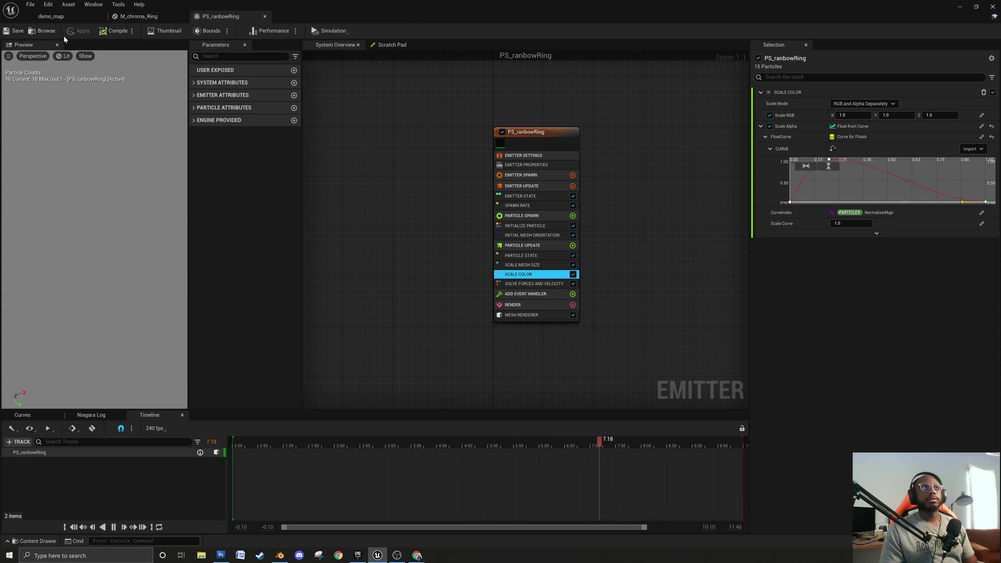
click(51, 16)
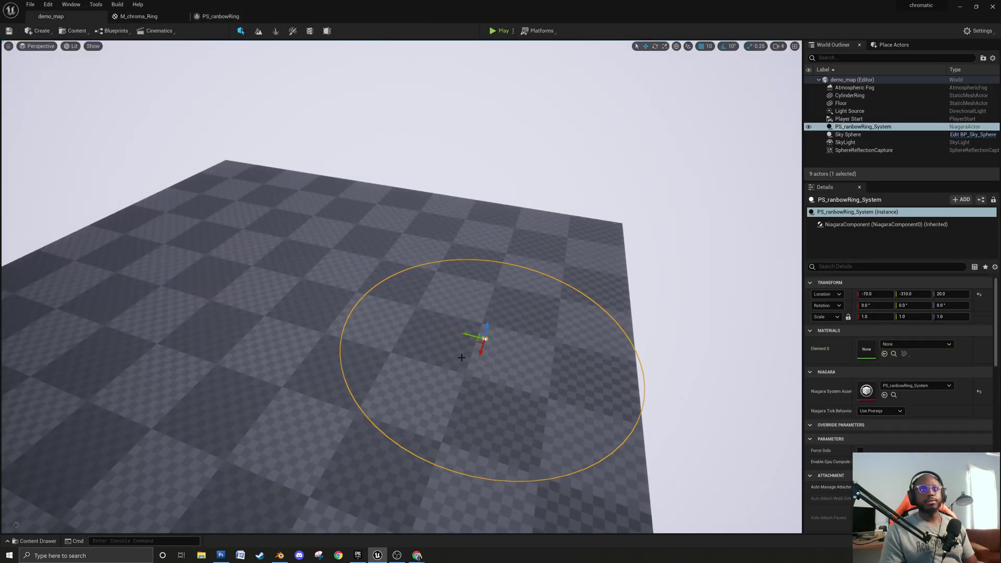
drag(475, 334, 377, 279)
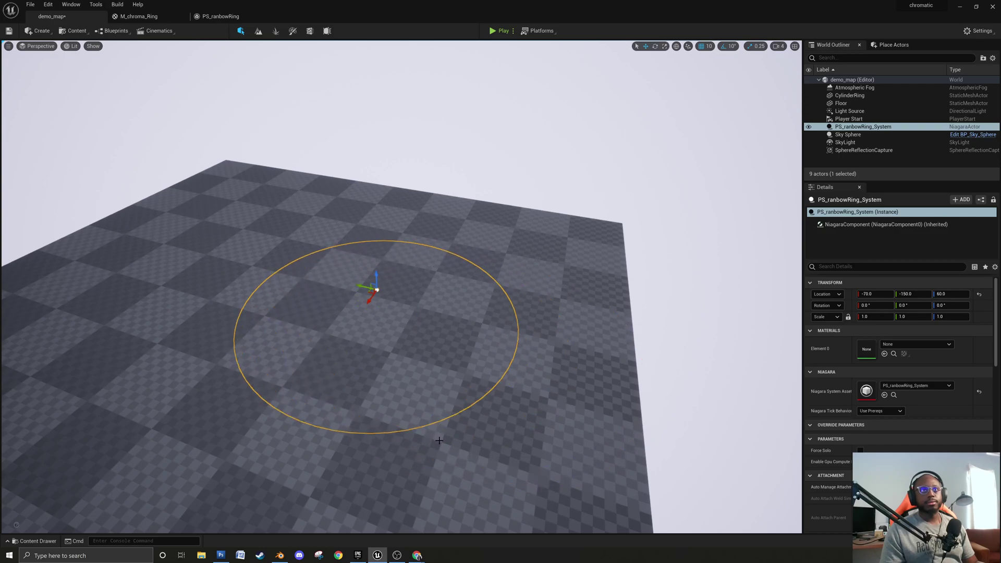
mouse_move(438, 440)
alt+mouse_down()
mouse_move(437, 399)
mouse_move(417, 359)
mouse_move(380, 336)
mouse_move(328, 425)
mouse_move(440, 442)
alt+mouse_up()
scroll(417, 405, up, 3)
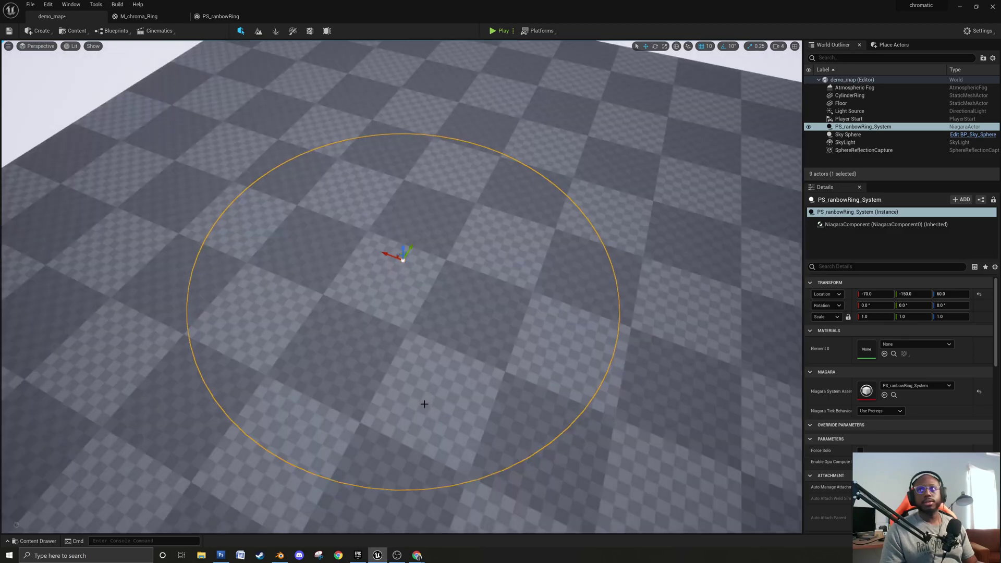
mouse_move(476, 371)
alt+mouse_down()
mouse_move(471, 339)
mouse_move(448, 331)
mouse_move(469, 386)
alt+mouse_up()
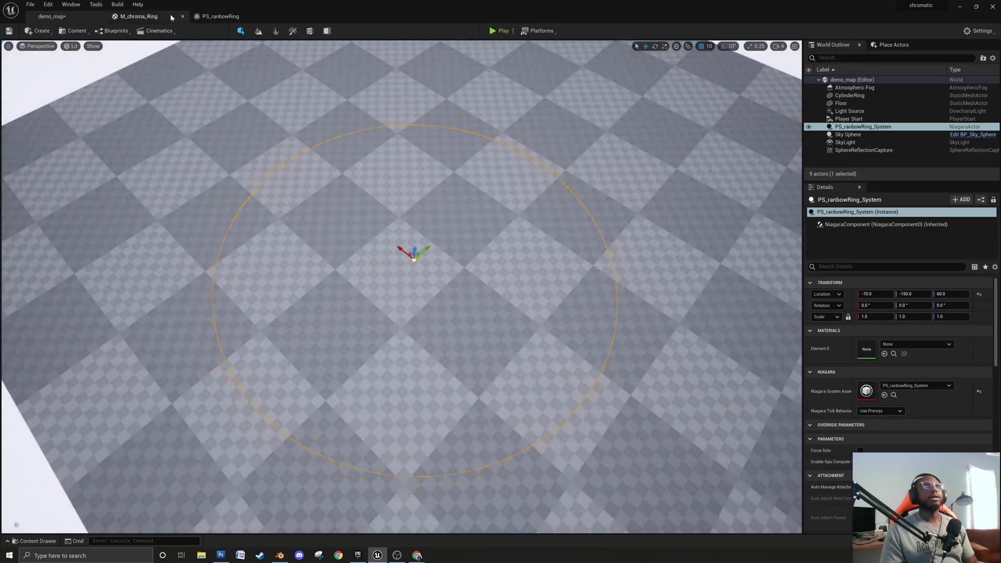
Open the PS_ranbowRing_System asset and examine its preview and Mesh Renderer settings for the missing rings.
click(152, 18)
click(219, 16)
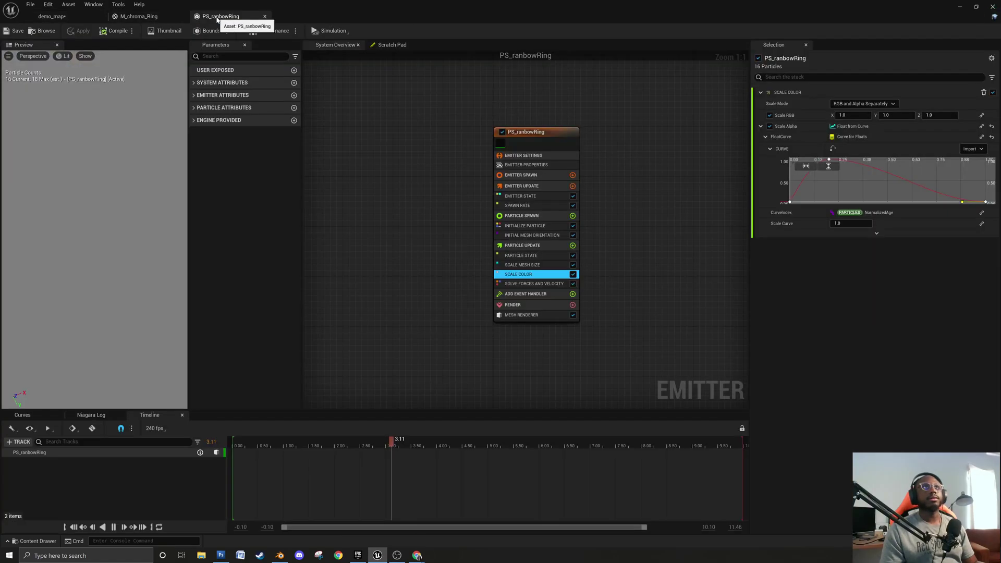
click(24, 32)
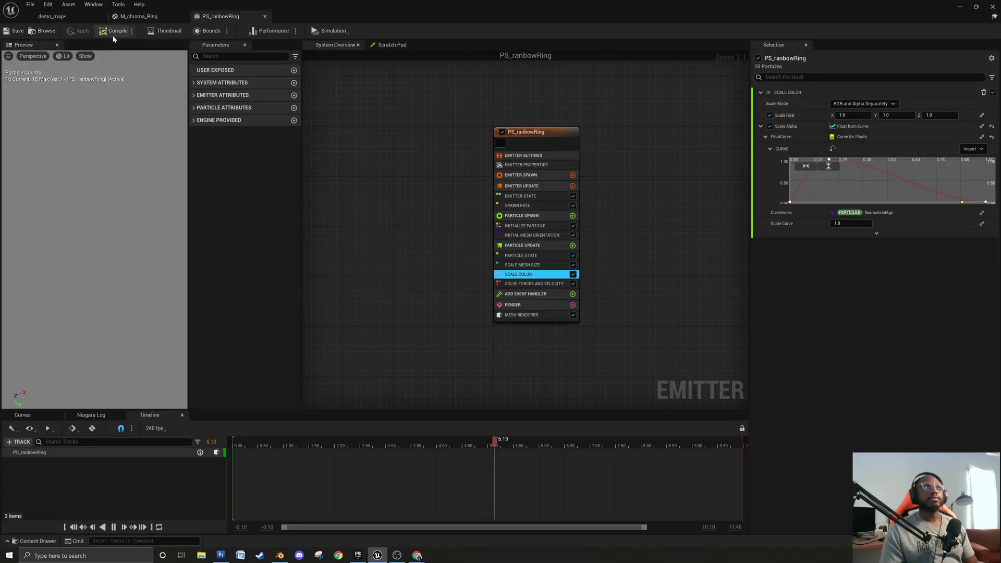
click(61, 19)
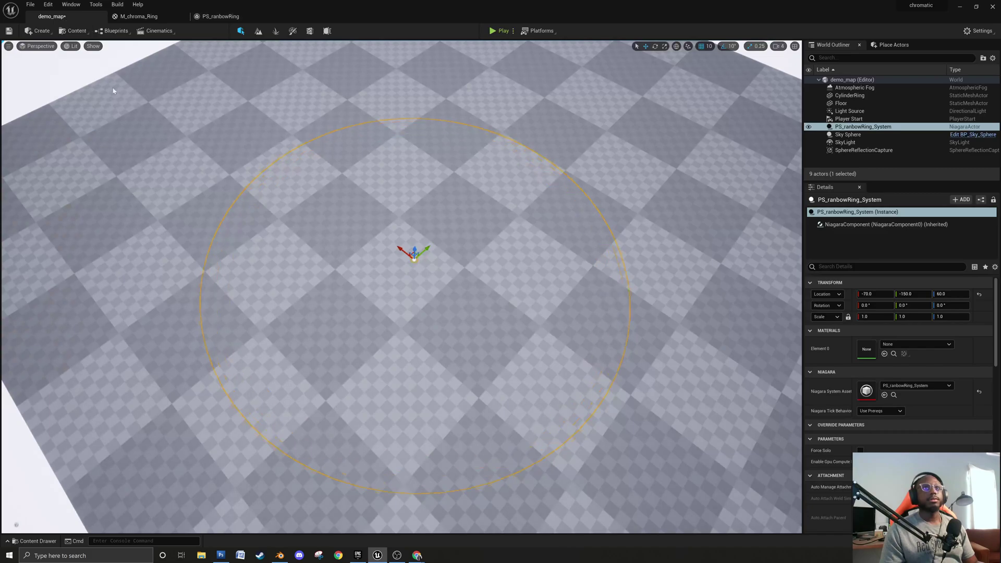
click(35, 541)
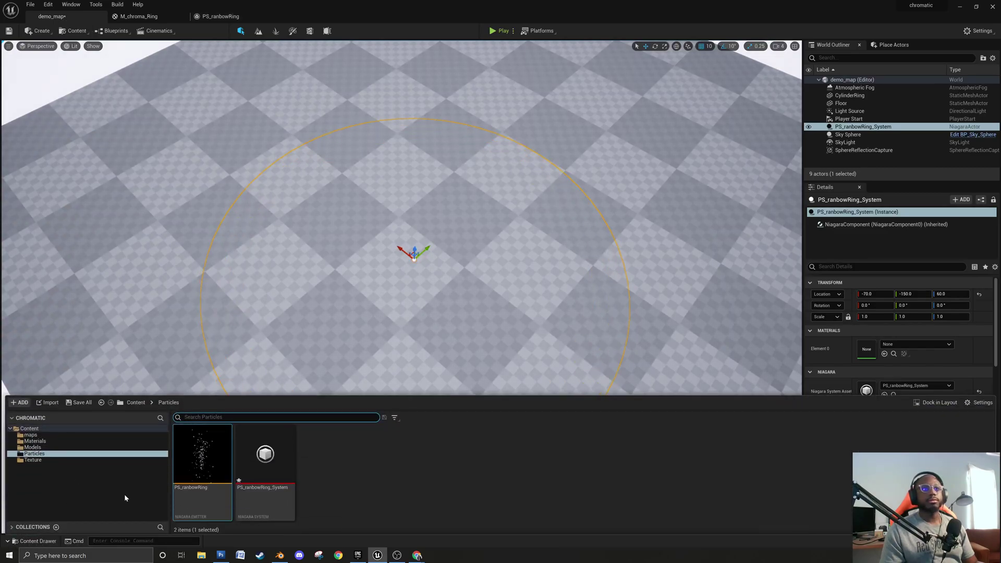
double_click(276, 458)
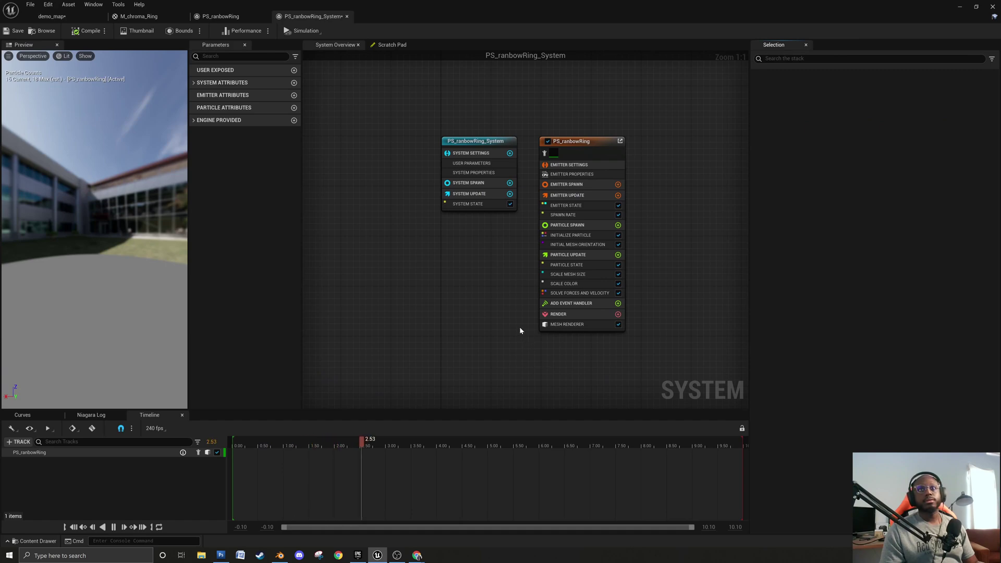
drag(146, 260, 133, 224)
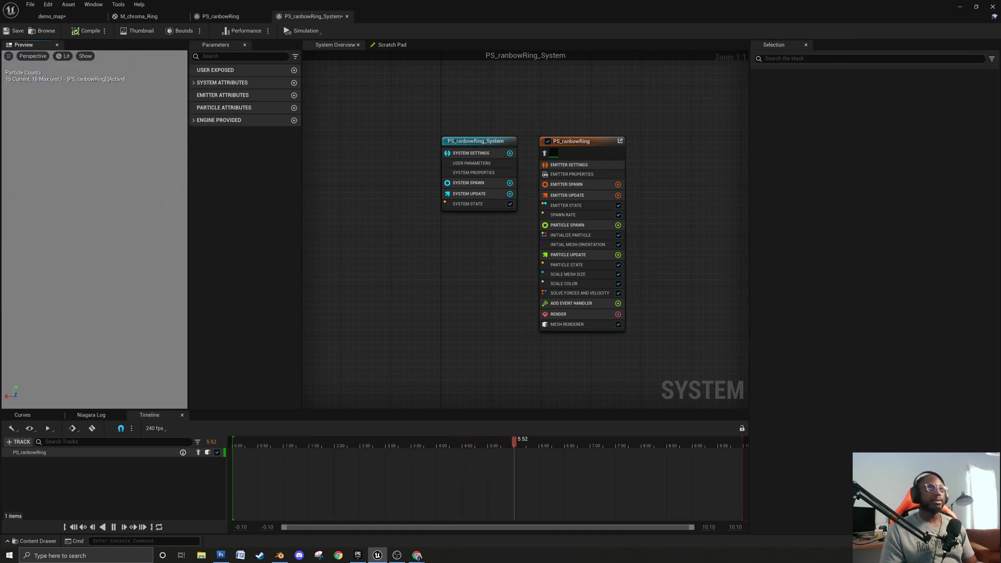
click(587, 322)
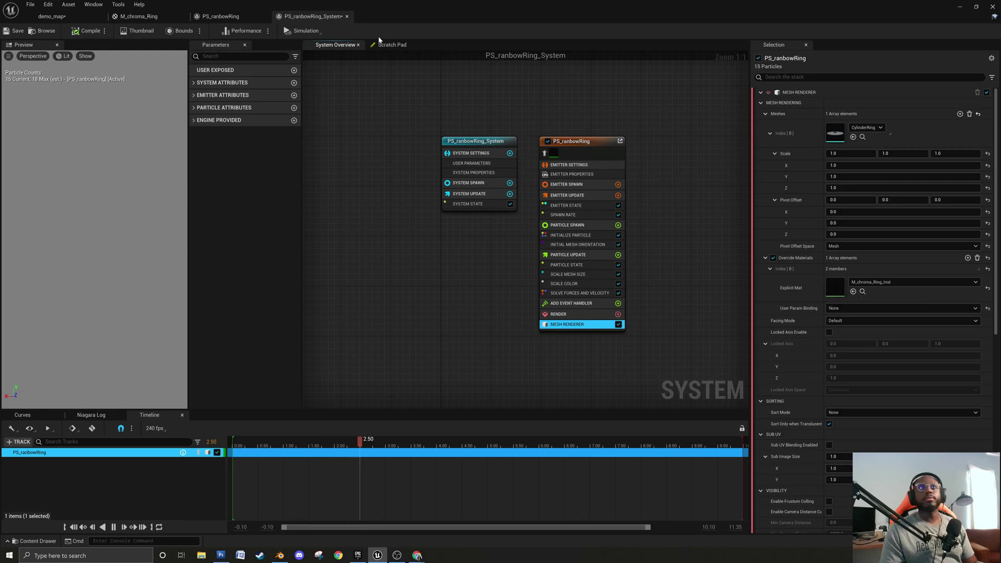
In M_chroma_Ring, set the constant feeding the Append node's B input to 1, move it closer to Append, and save the material.
click(155, 17)
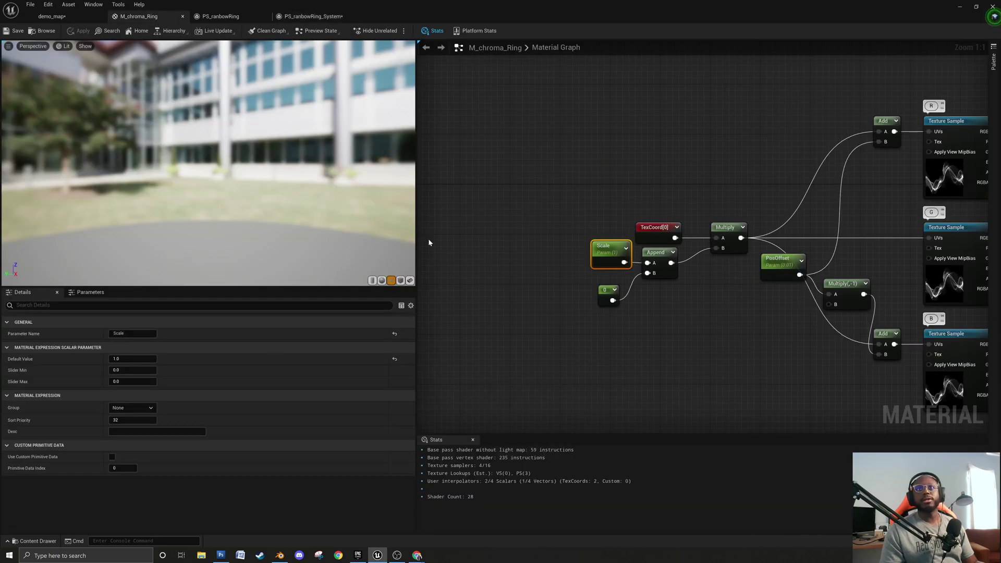
right_drag(682, 340, 601, 346)
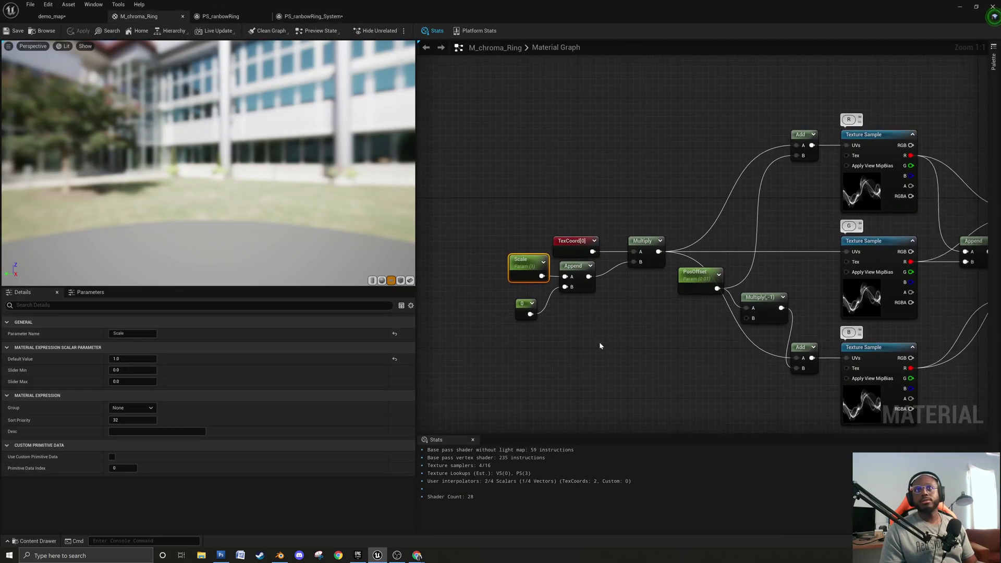
click(524, 306)
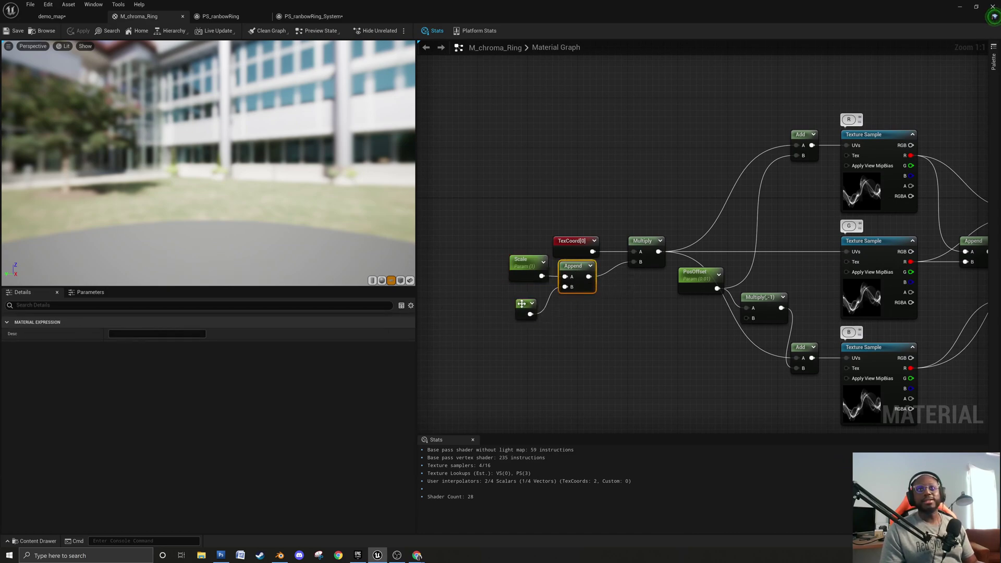
click(131, 334)
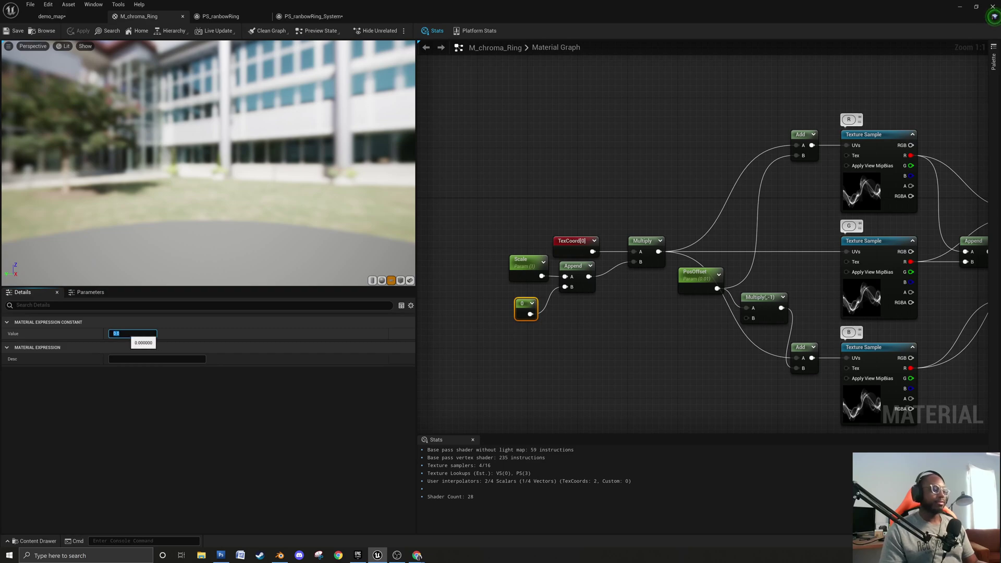
text(1)
key(Return)
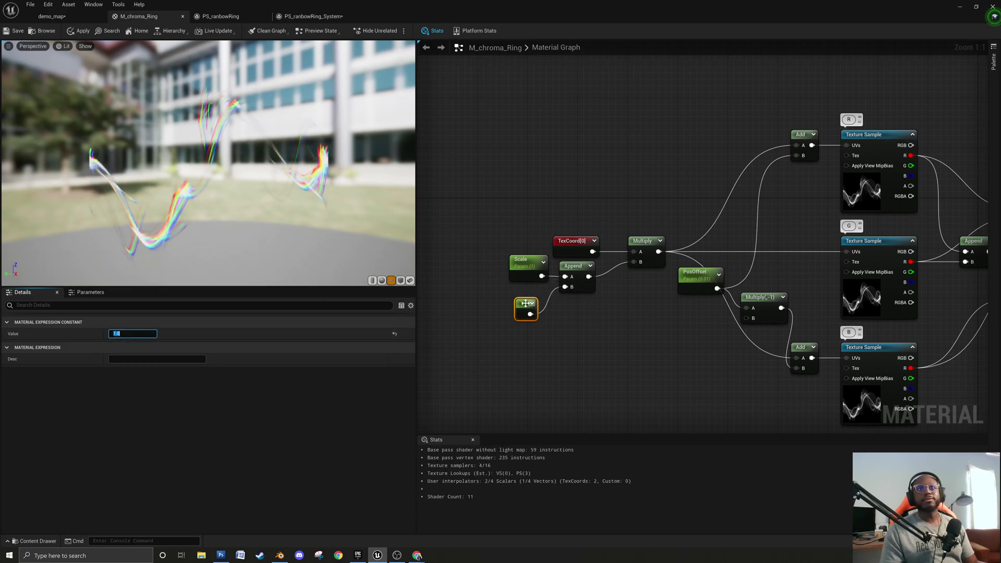
drag(525, 303, 530, 293)
click(629, 309)
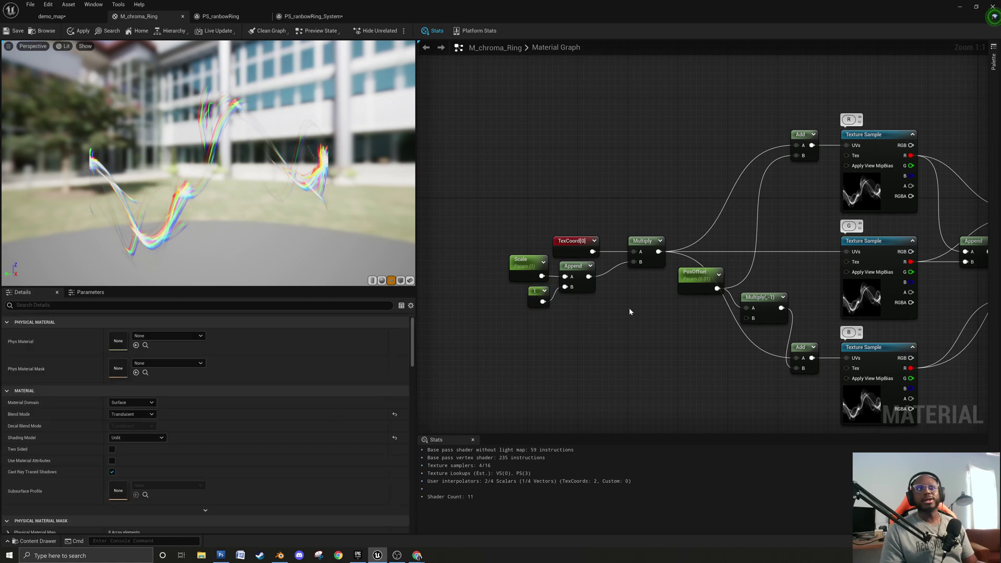
key(ctrl+s)
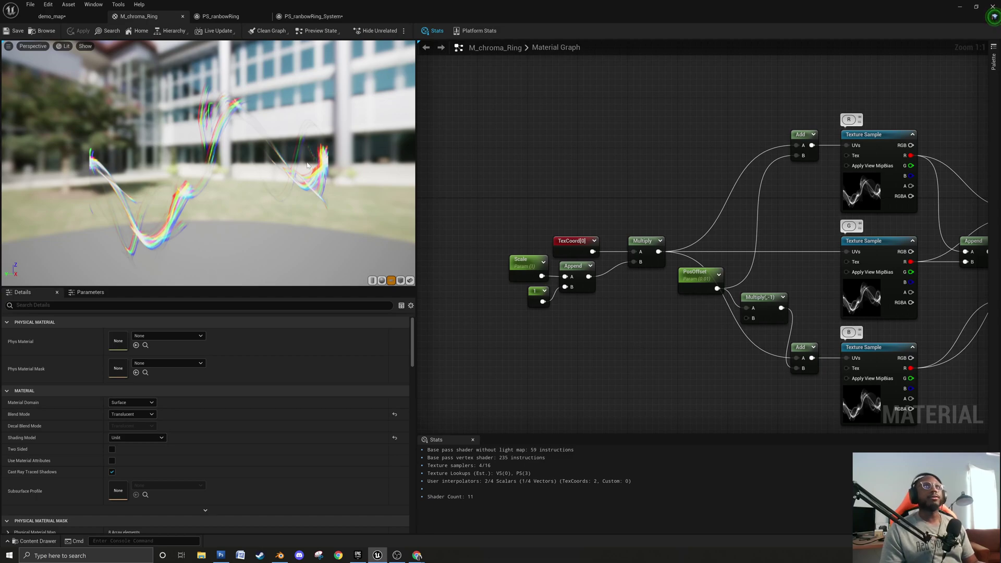
Check the rings in the particle previews, delete the CylinderRing actor from demo_map, and select the PS_ranbowRing_System actor.
click(317, 19)
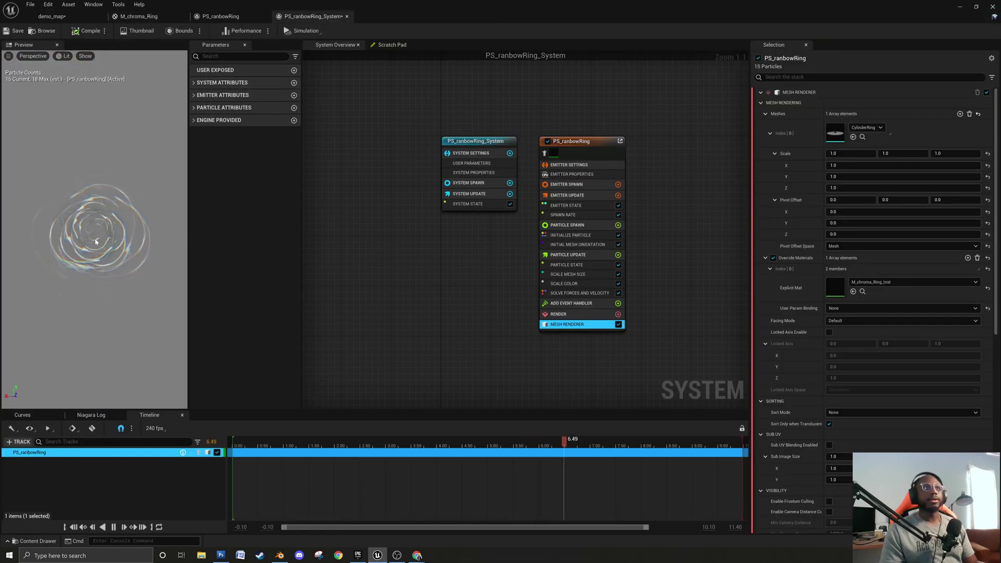
click(220, 16)
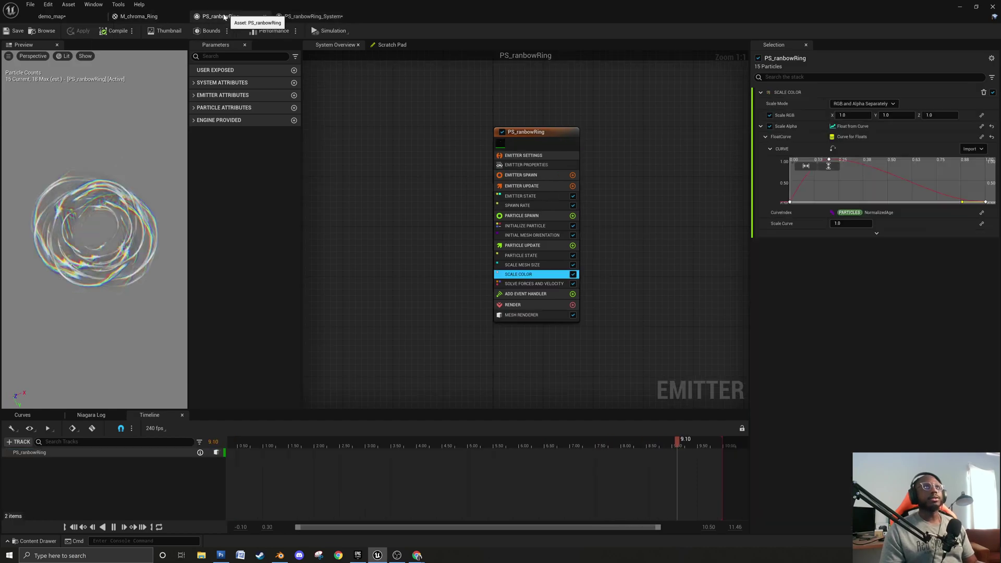
click(146, 16)
click(52, 16)
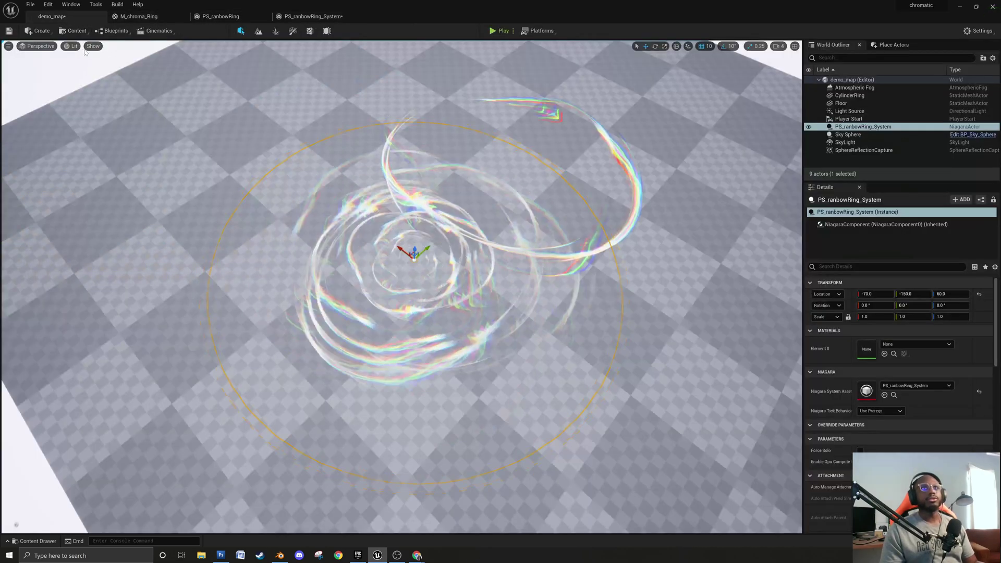
click(622, 164)
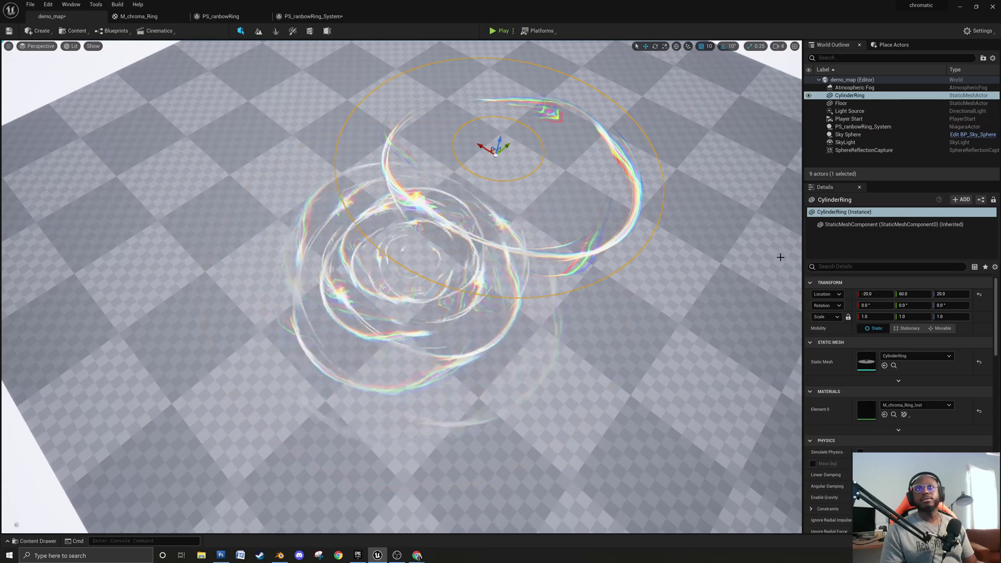
key(Delete)
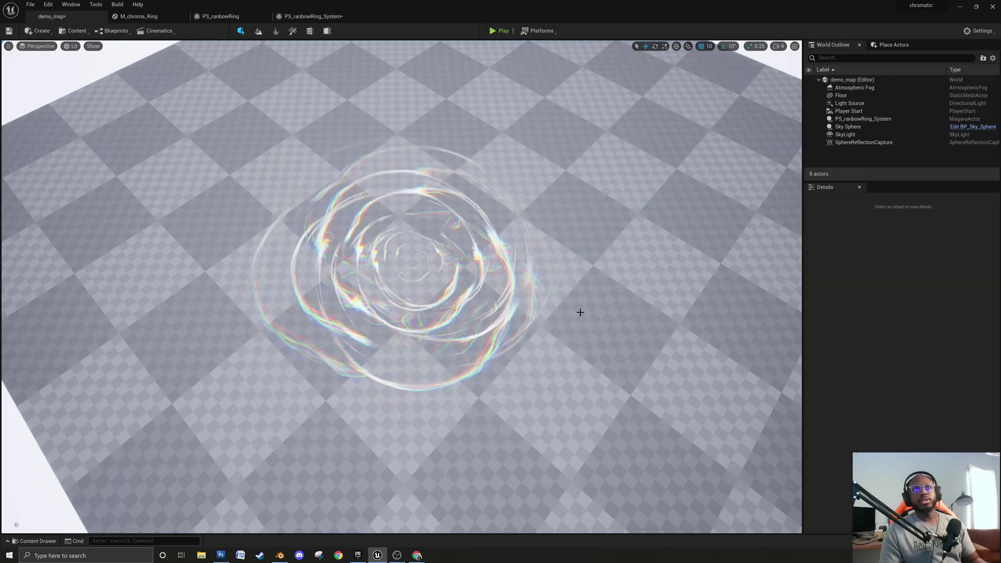
click(412, 254)
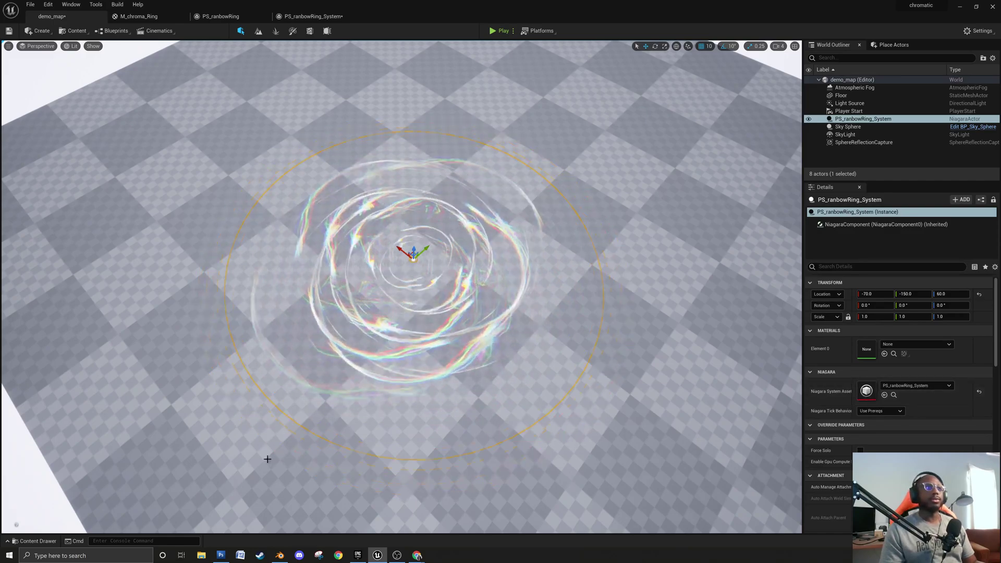
Open the M_chroma_Ring_Inst material instance from the Materials folder in a floating window over the demo_map level.
key(ctrl+space)
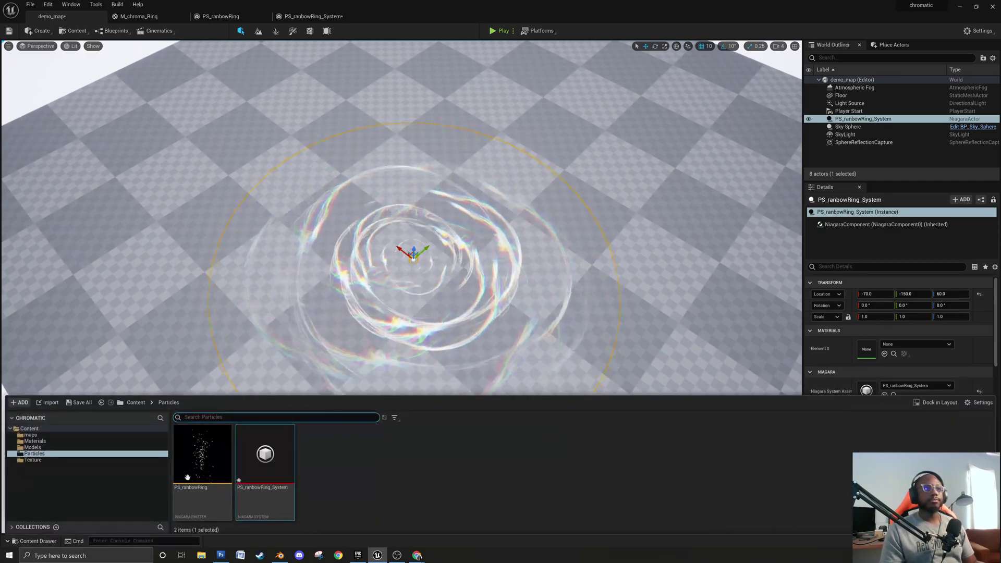
click(35, 441)
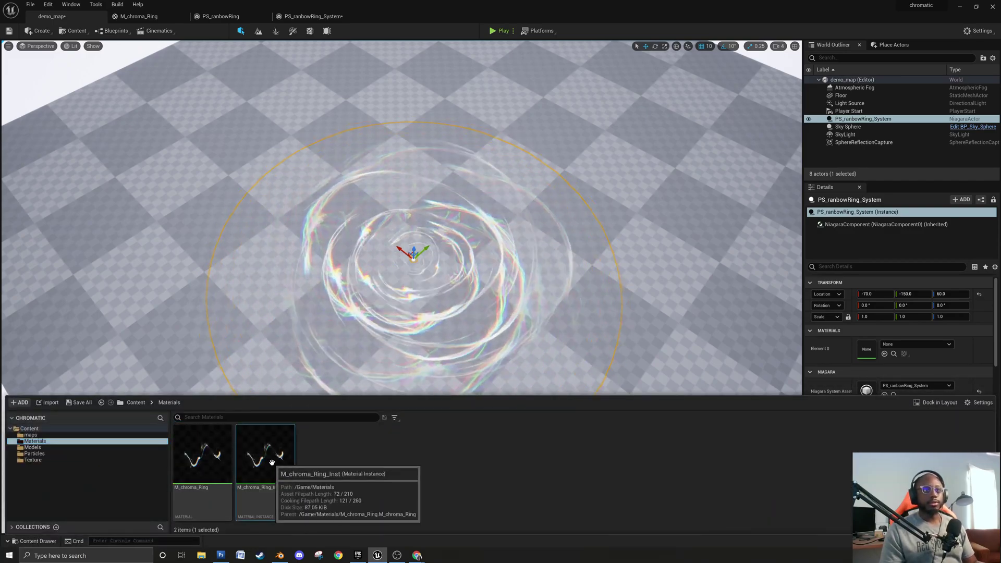
double_click(265, 456)
drag(377, 18, 742, 367)
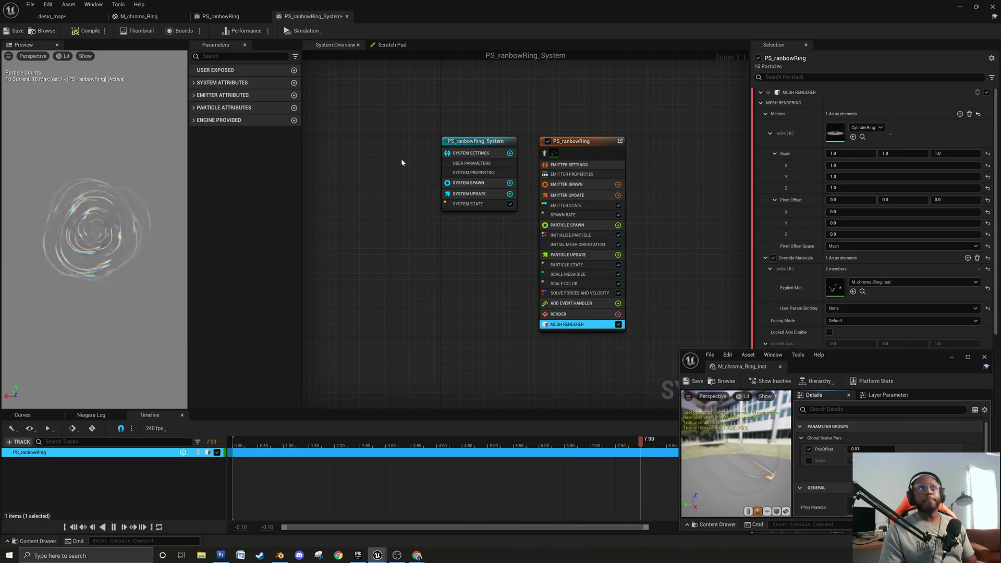
click(52, 16)
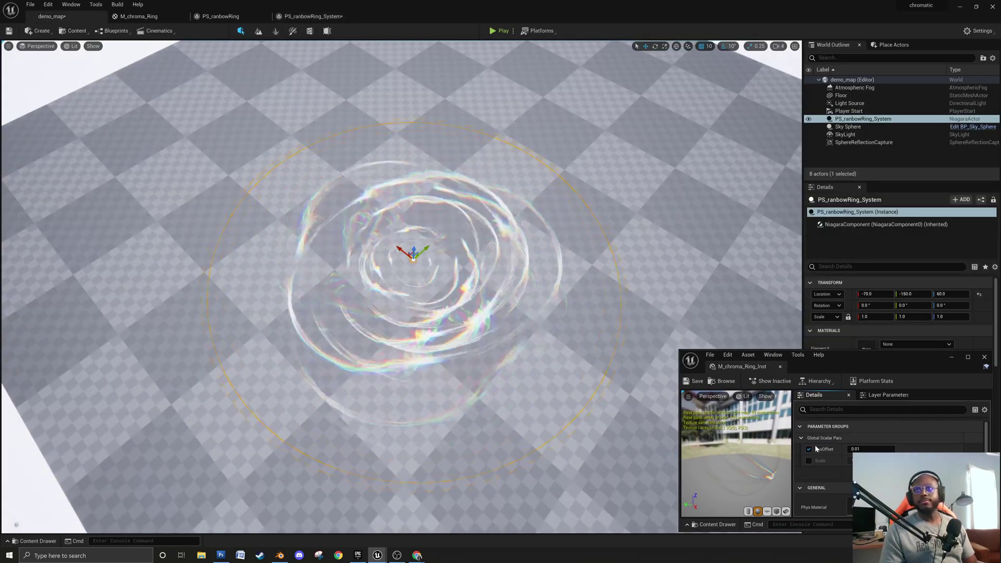
Override the Scale parameter in M_chroma_Ring_Inst, inspect the ring effect in the level, and save the instance.
click(808, 460)
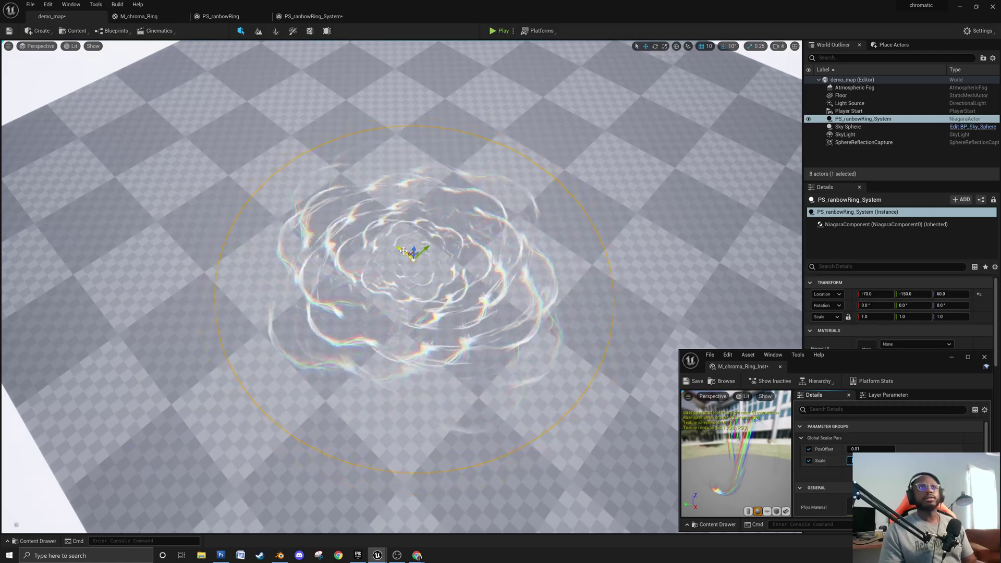
scroll(635, 297, up, 2)
scroll(394, 214, down, 2)
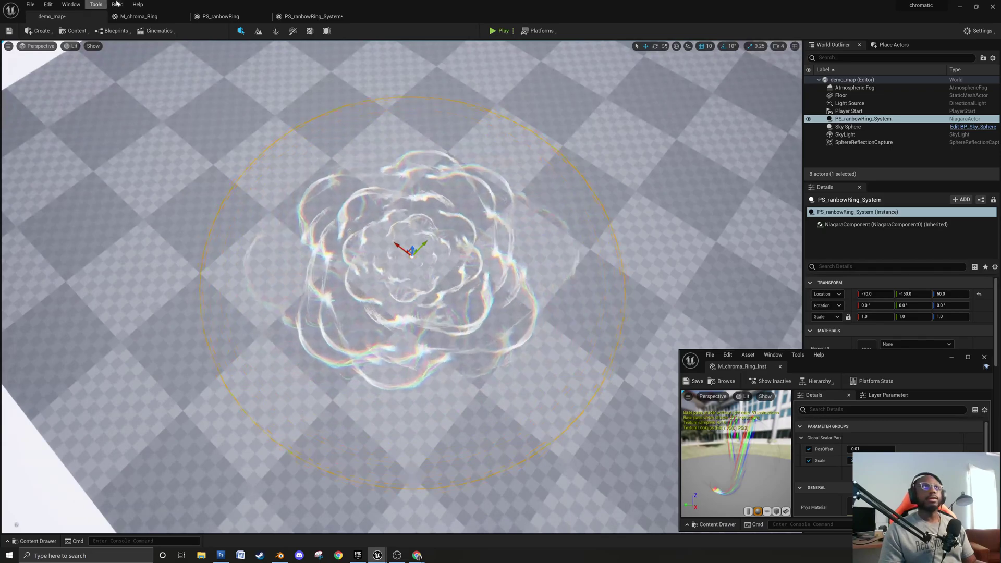
Save the PS_ranbowRing_System asset and return to the PS_ranbowRing emitter.
click(139, 16)
click(220, 16)
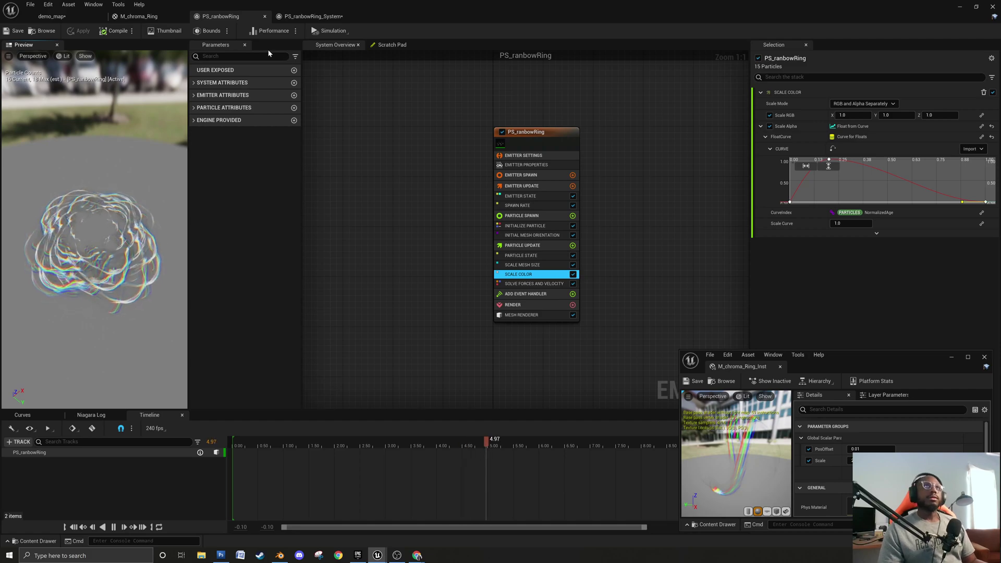
click(315, 17)
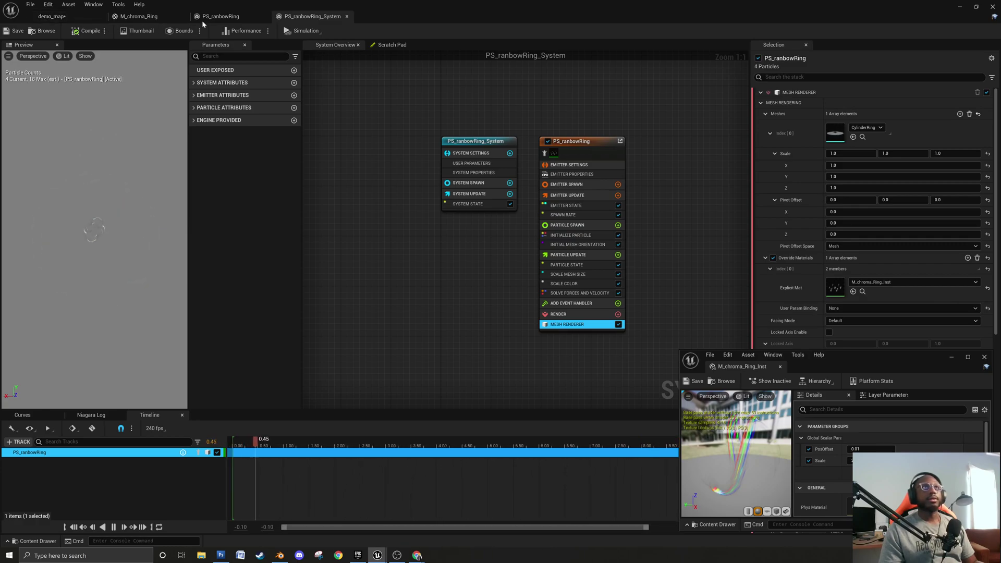
click(220, 17)
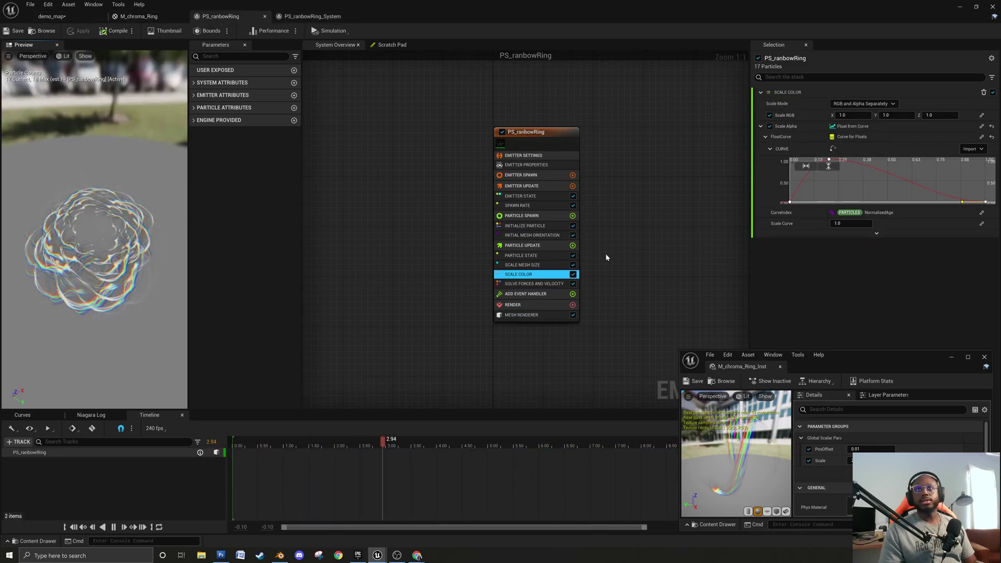
In Scale Mesh Size, raise the curve's first key to value 0.5, fit the curve vertically, and adjust the key's tangent.
click(561, 265)
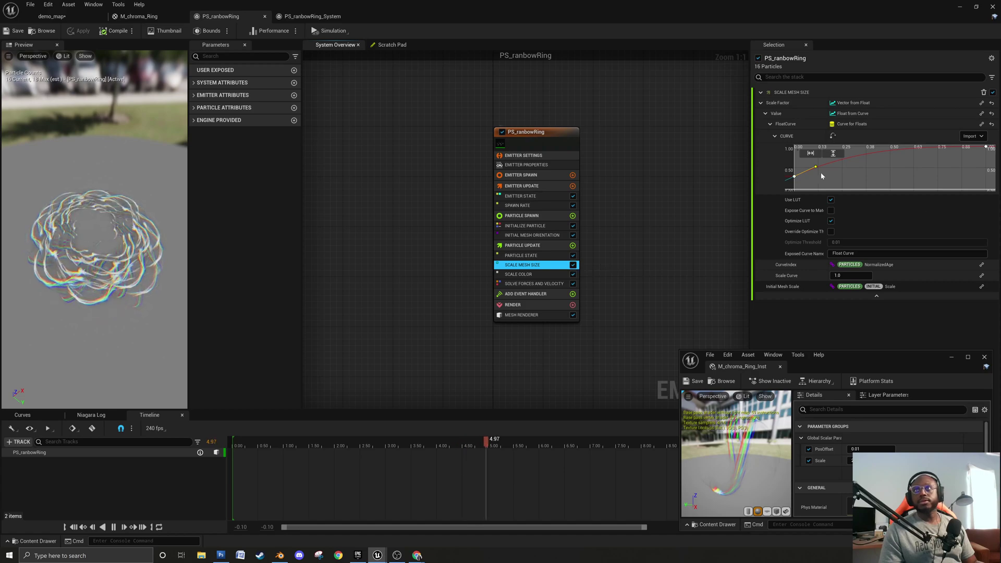
drag(795, 178, 796, 171)
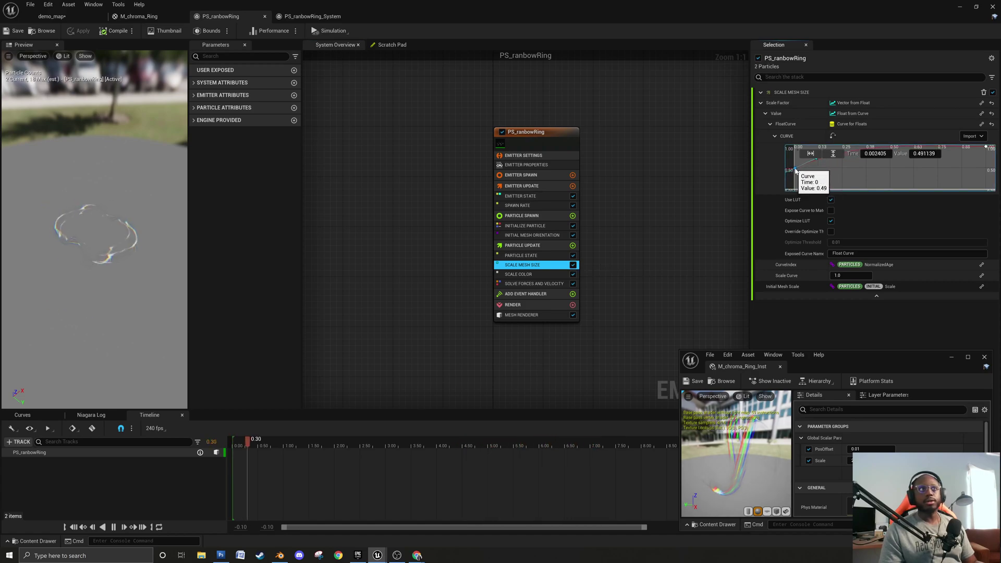
click(833, 154)
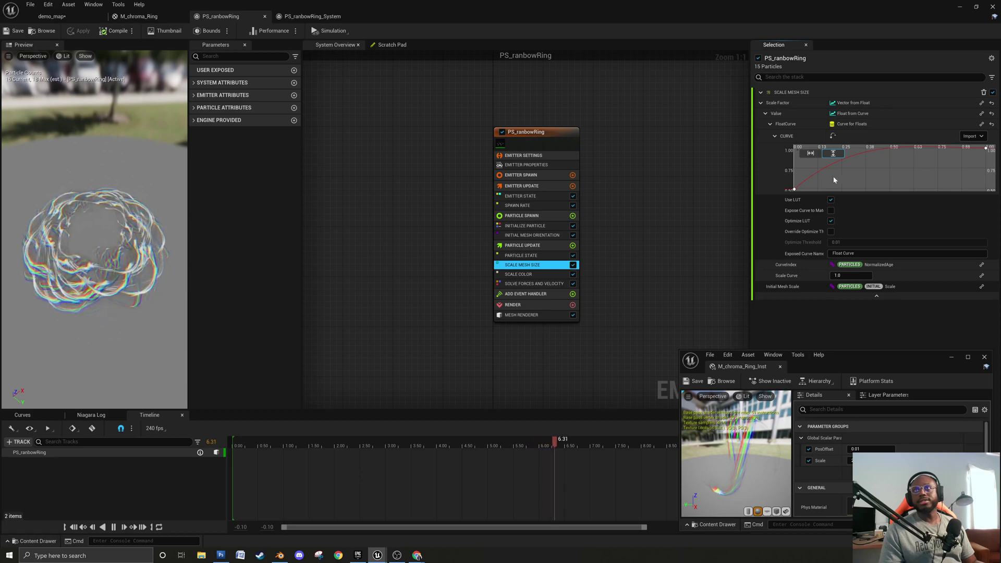
click(795, 189)
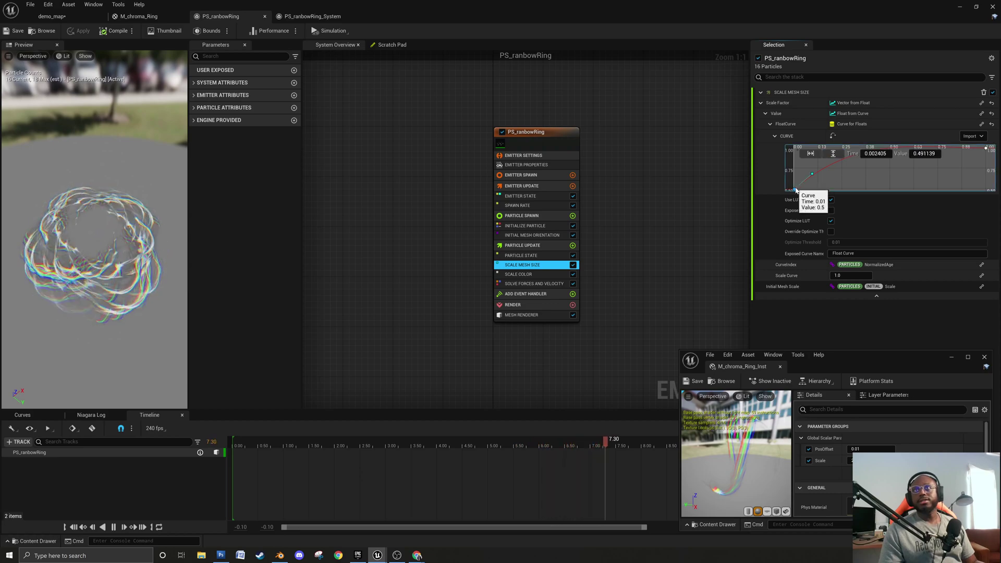
click(917, 154)
text(5)
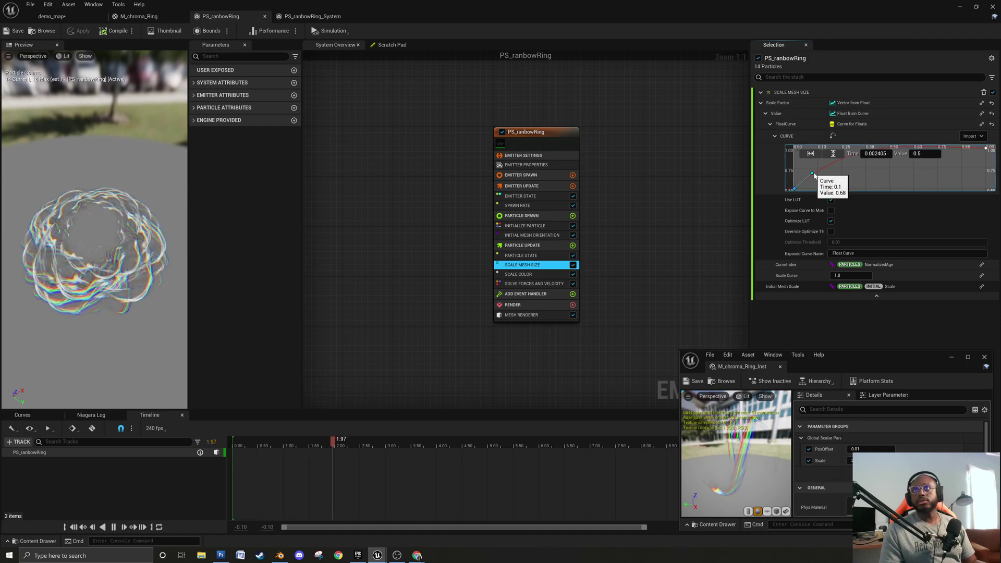
drag(813, 174, 815, 175)
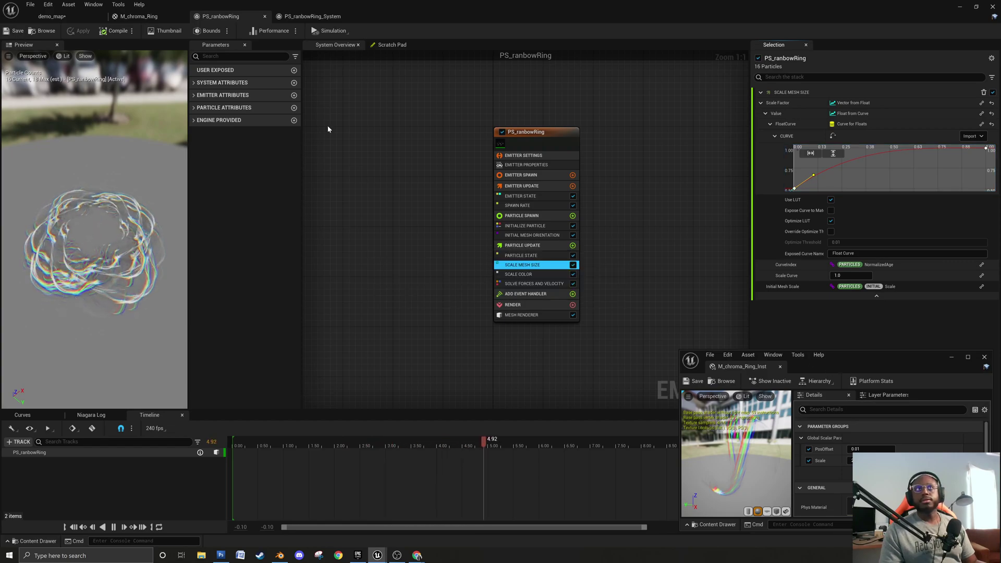
In Photoshop, free-transform Layer 0 of flame_04.psd to squash it vertically about its centre to roughly half height, then return to Unreal Editor.
click(312, 16)
click(57, 17)
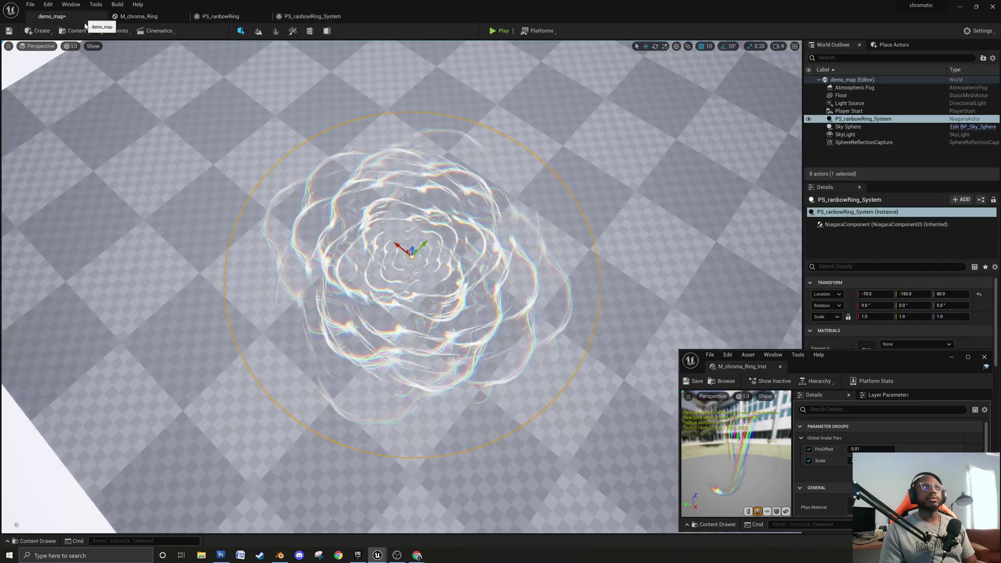
key(alt+Tab)
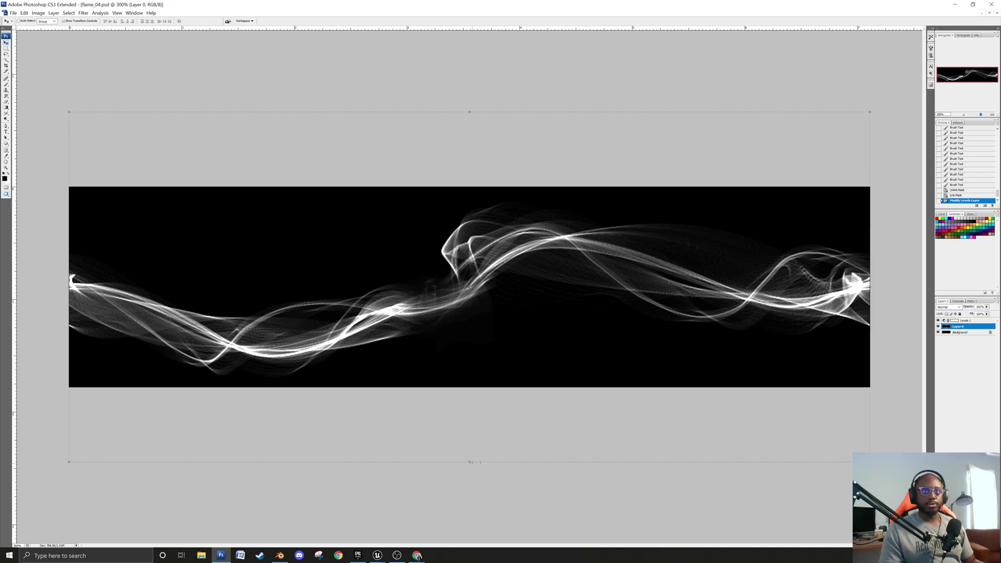
click(473, 463)
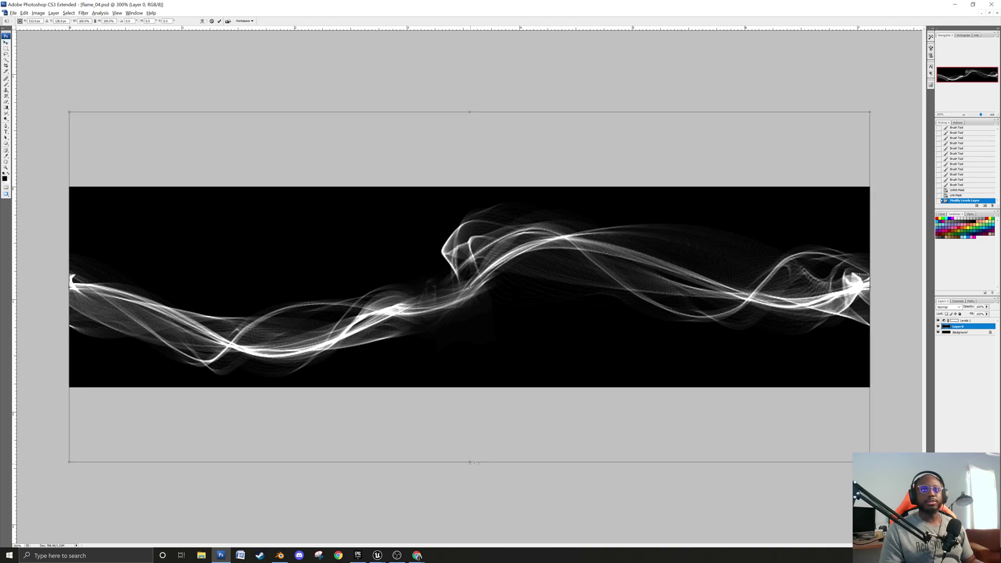
alt+drag(473, 462, 473, 420)
alt+drag(472, 402, 472, 376)
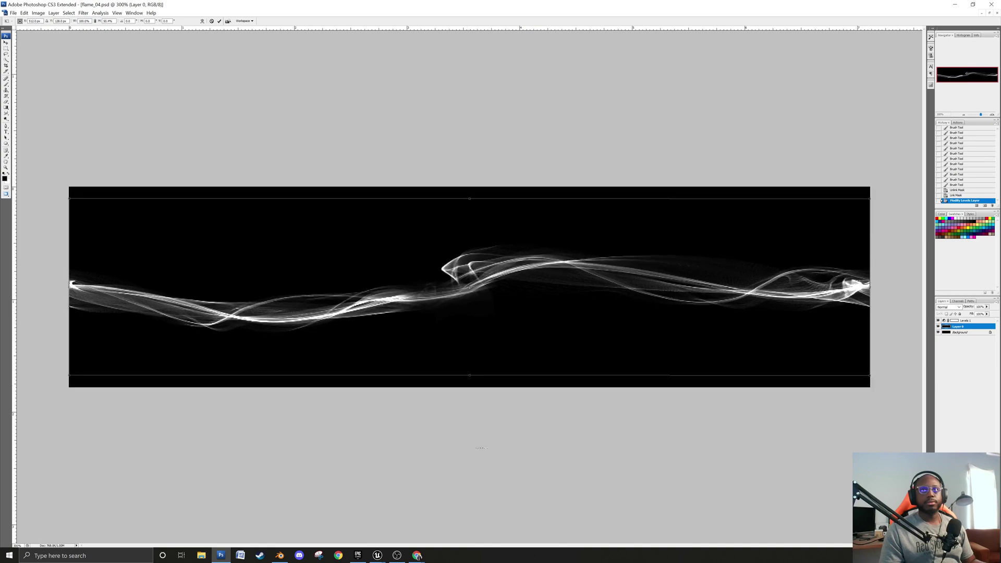
key(Return)
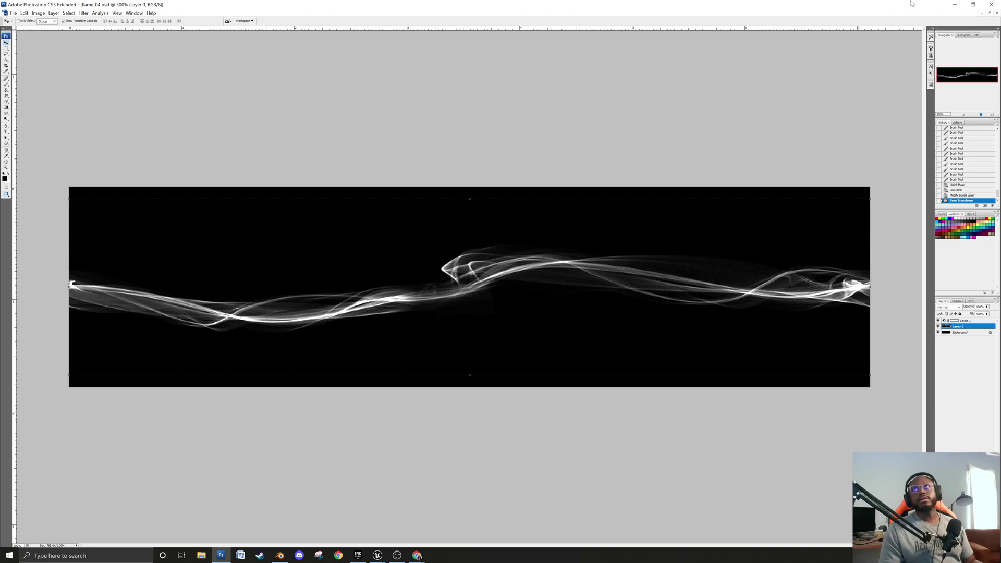
click(954, 6)
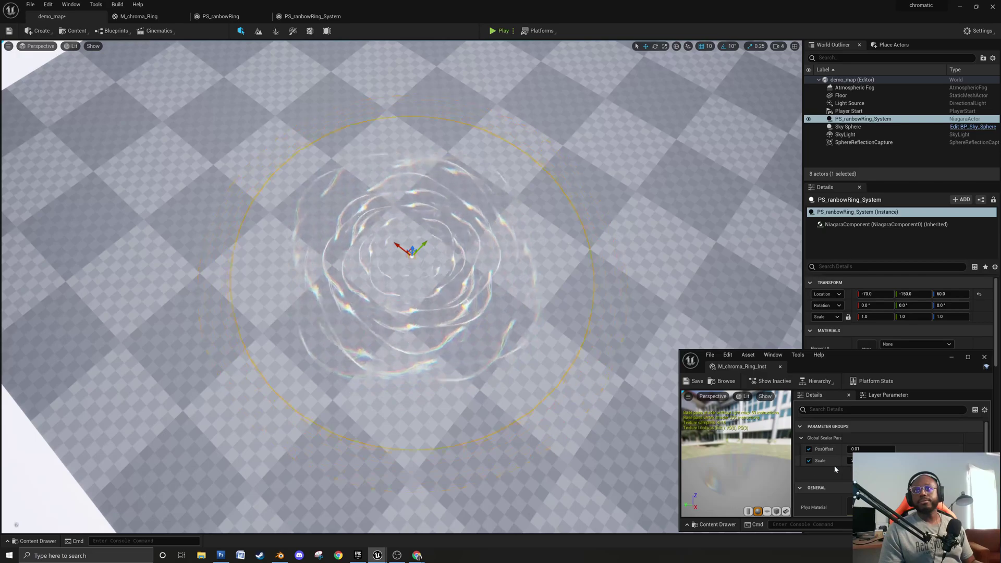
Examine the ring effect in the demo_map level from several angles and close the PS_ranbowRing_System editor.
alt+drag(470, 421, 465, 438)
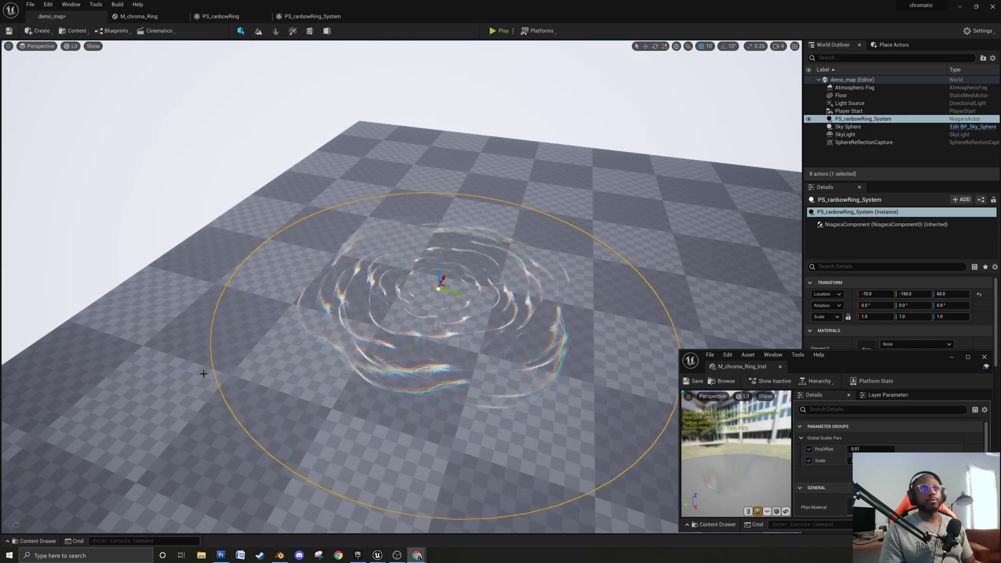
alt+drag(168, 373, 188, 359)
alt+drag(208, 417, 226, 411)
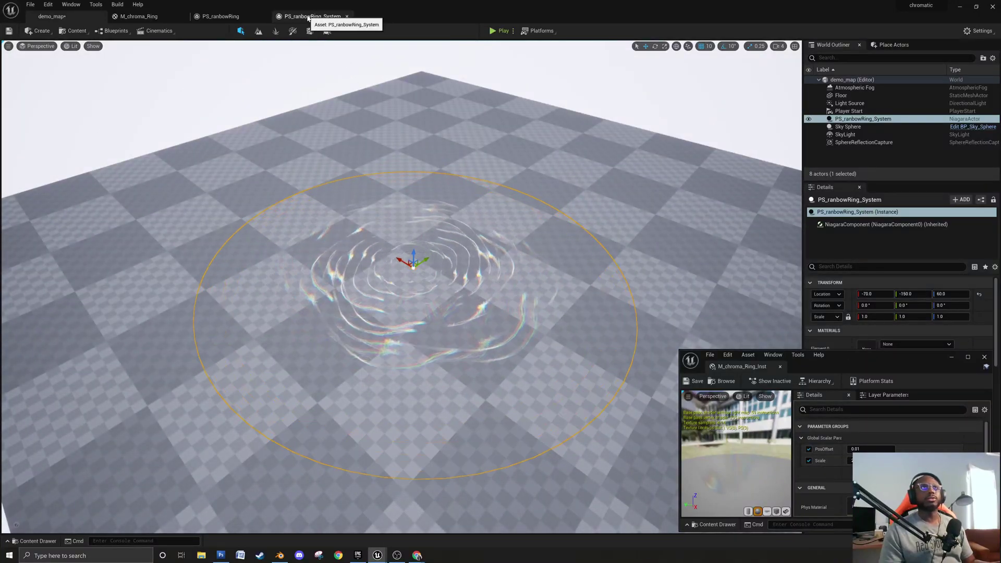
click(272, 18)
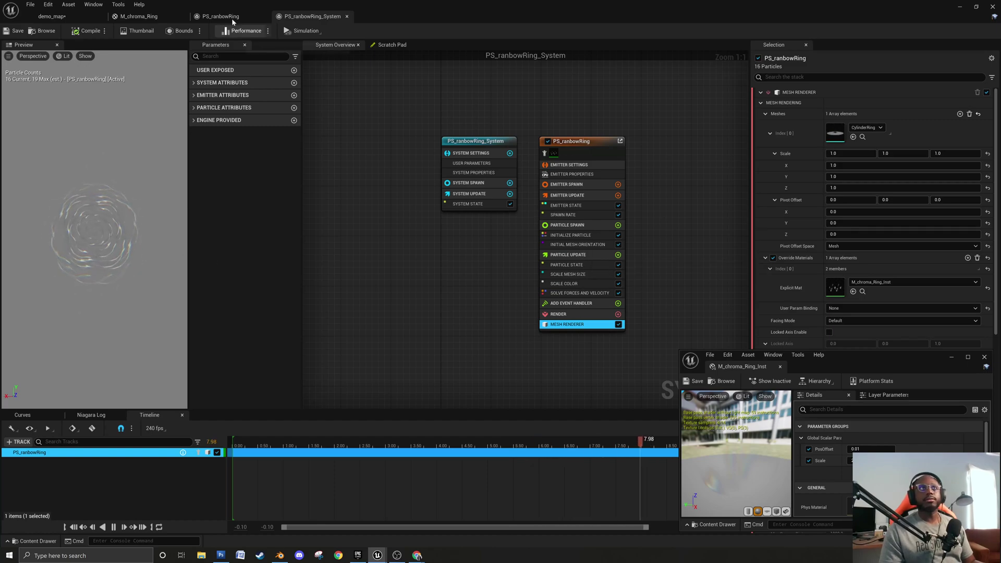
click(347, 17)
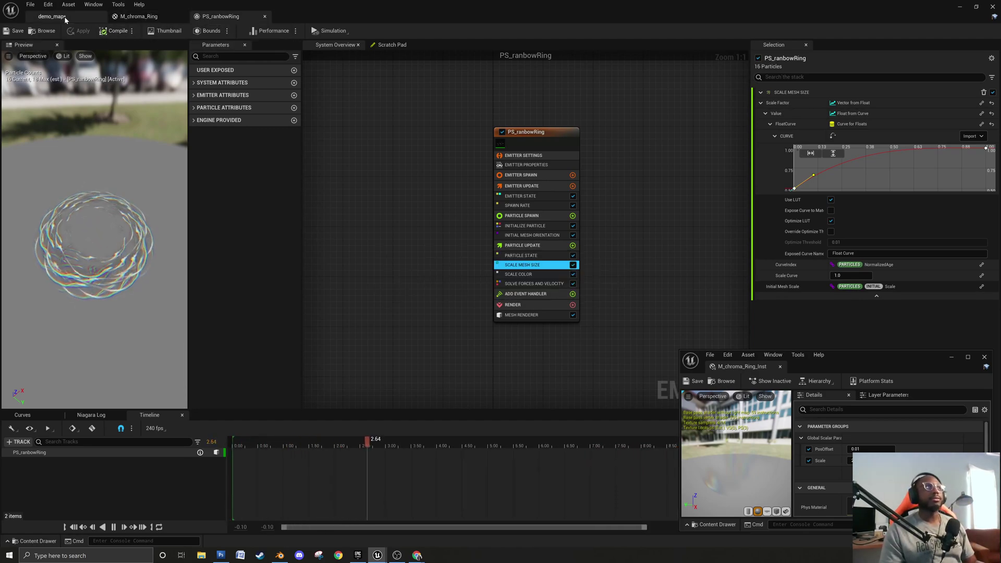
click(50, 16)
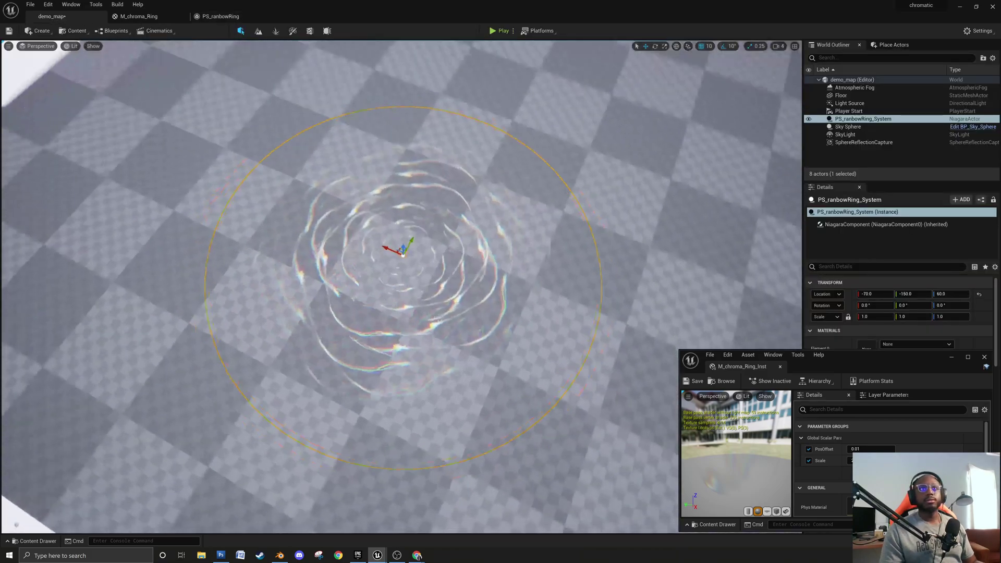
mouse_move(402, 431)
right_down()
mouse_move(396, 425)
mouse_move(402, 431)
right_up()
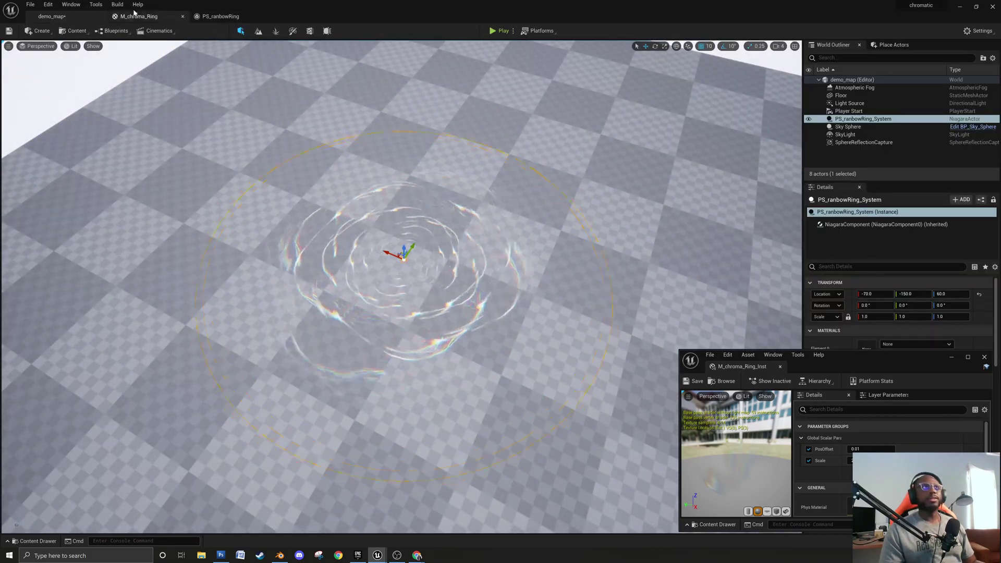
Examine the rings in the PS_ranbowRing emitter preview and review the M_chroma_Ring material graph.
click(221, 16)
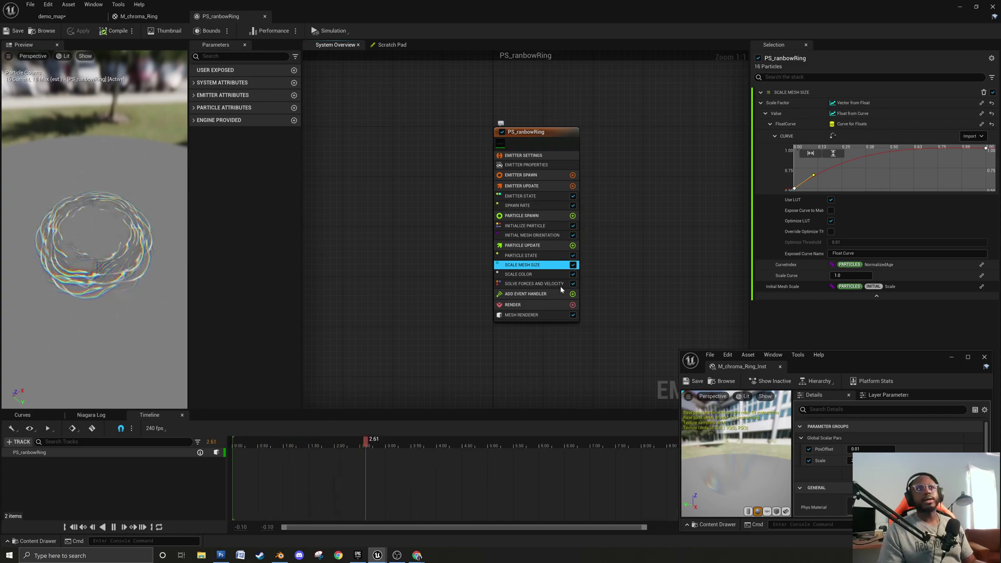
drag(125, 296, 99, 298)
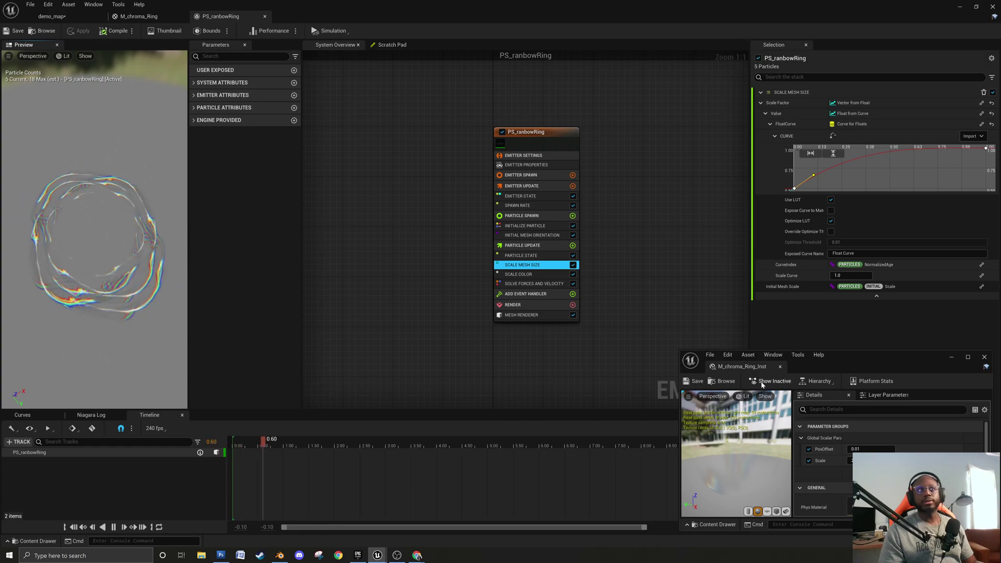
drag(137, 319, 127, 316)
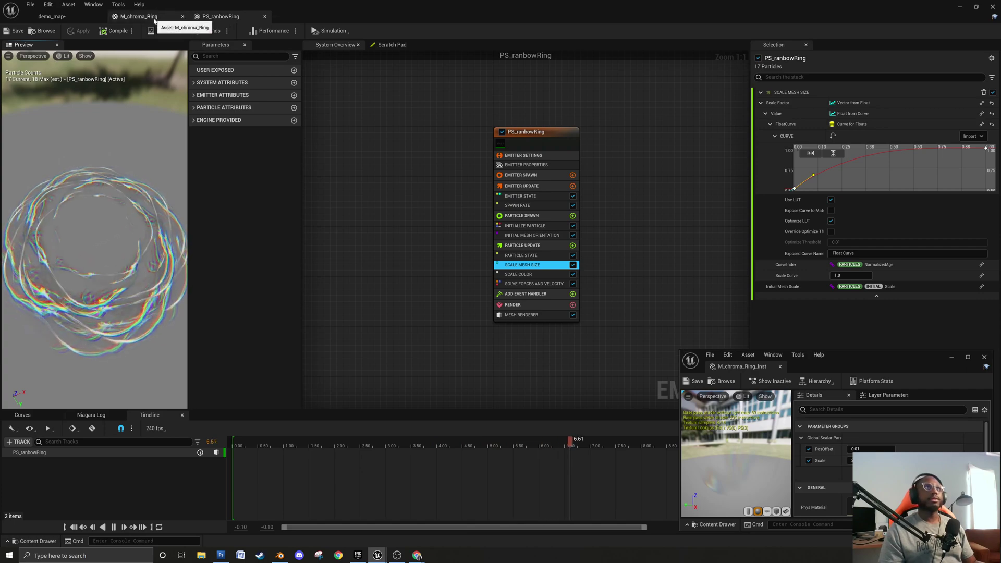
click(139, 16)
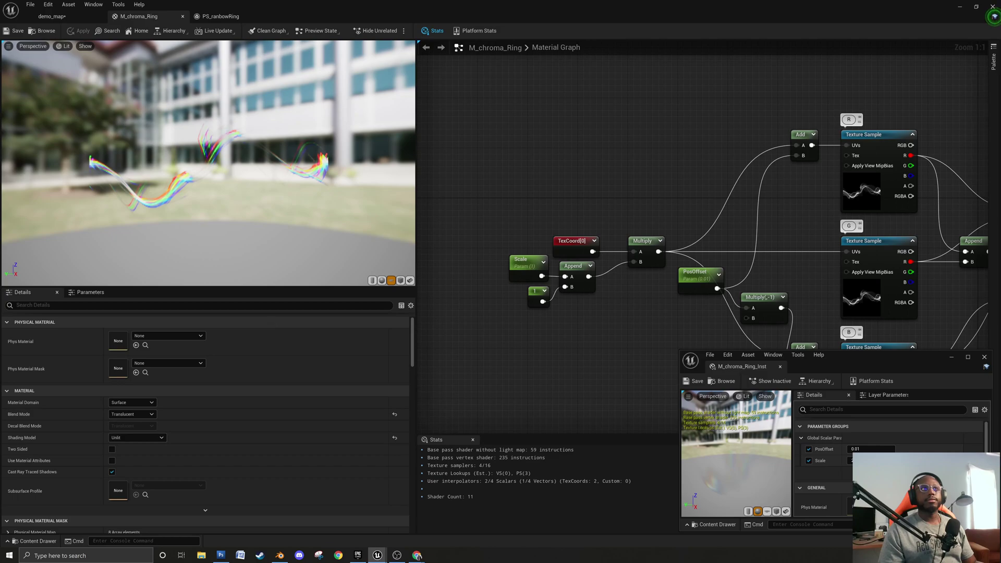
click(221, 16)
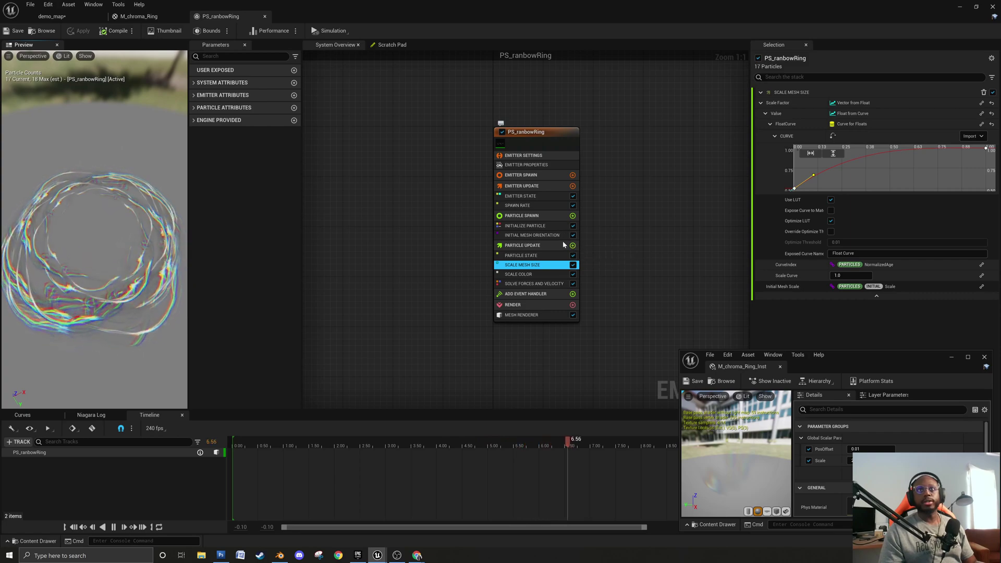
click(573, 215)
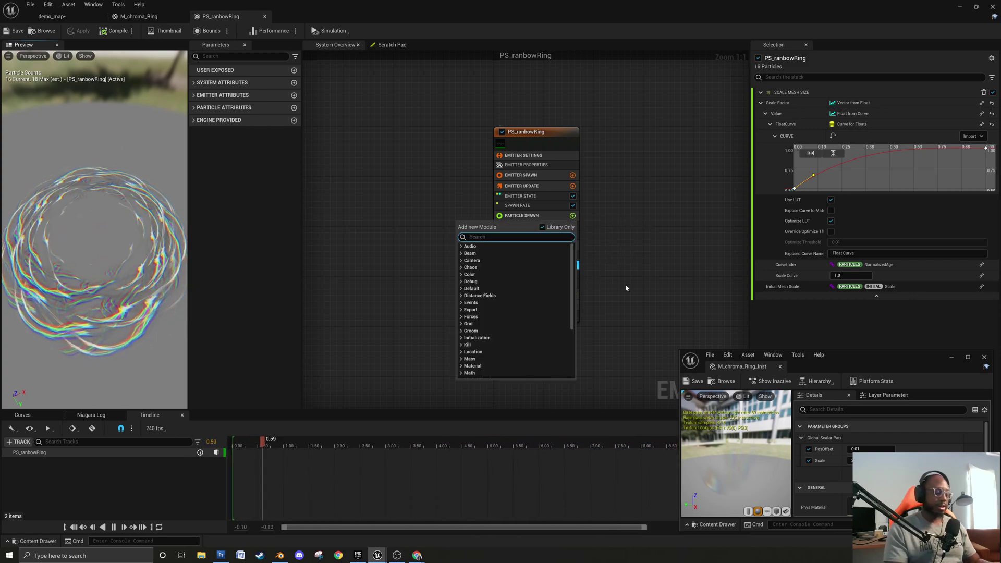
text(rot)
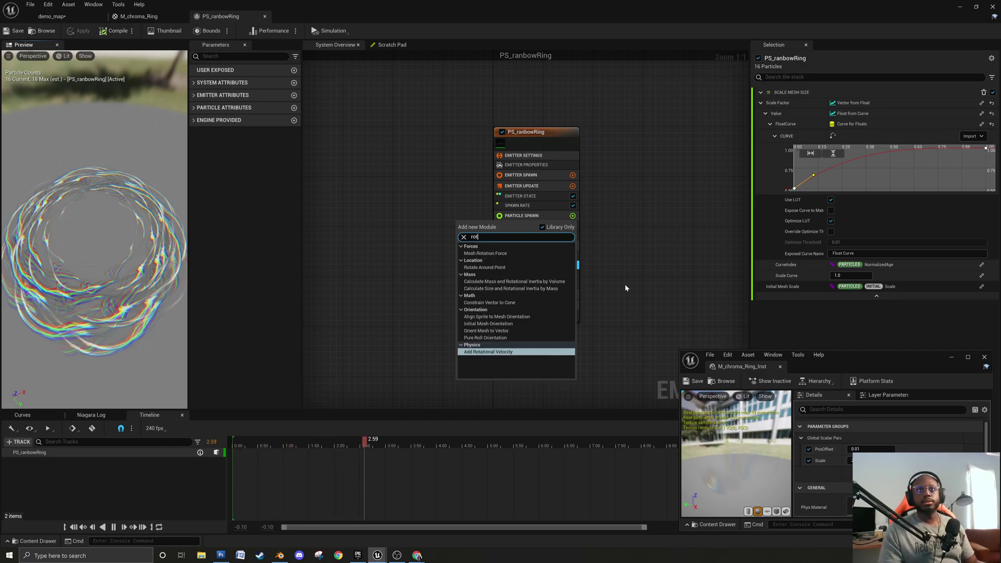
click(524, 324)
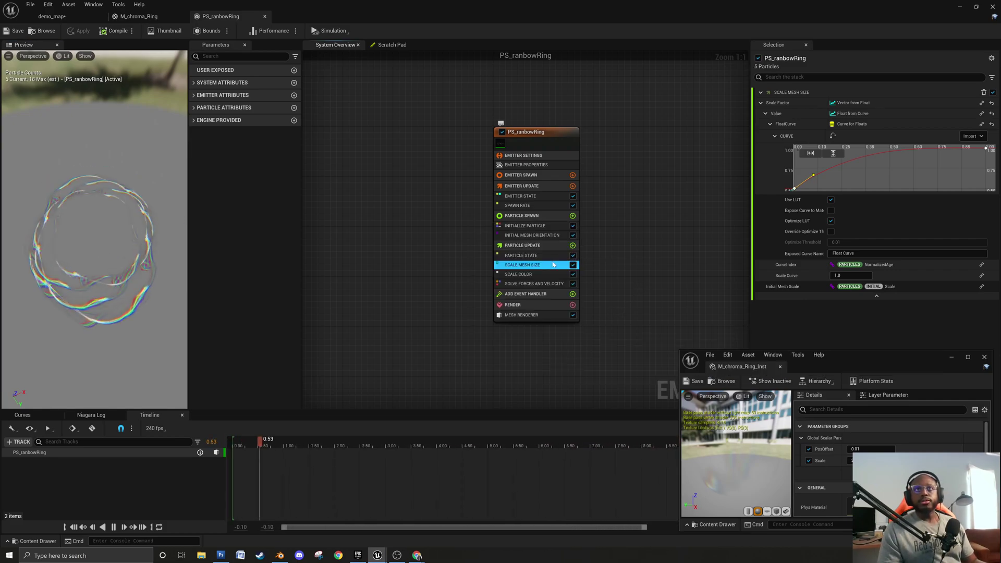
Add an Update Mesh Orientation module to the Particle Update stage of the PS_ranbowRing emitter.
click(572, 245)
text(ortiwen)
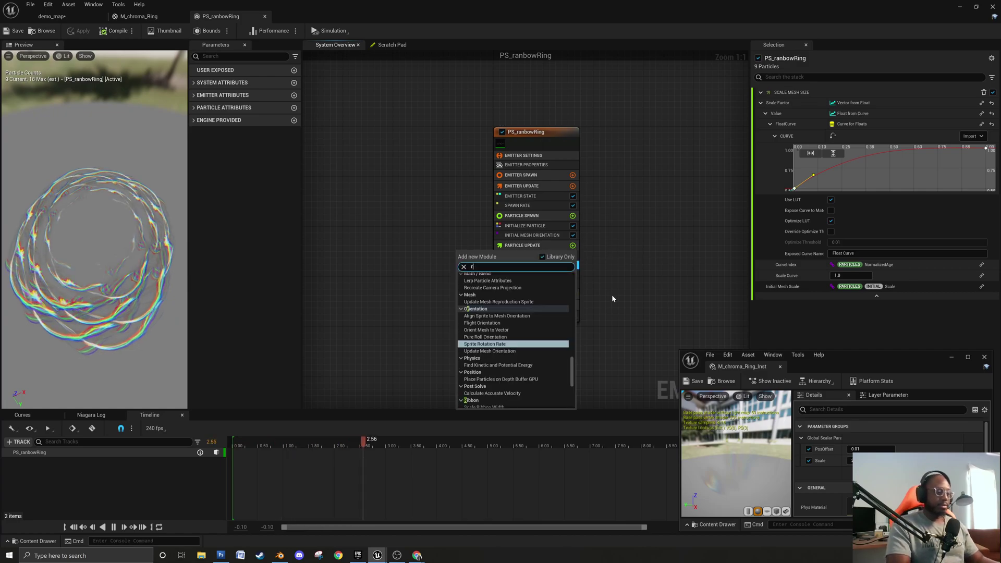
key(BackSpace)
key(BackSpace)
key(BackSpace)
key(BackSpace)
key(BackSpace)
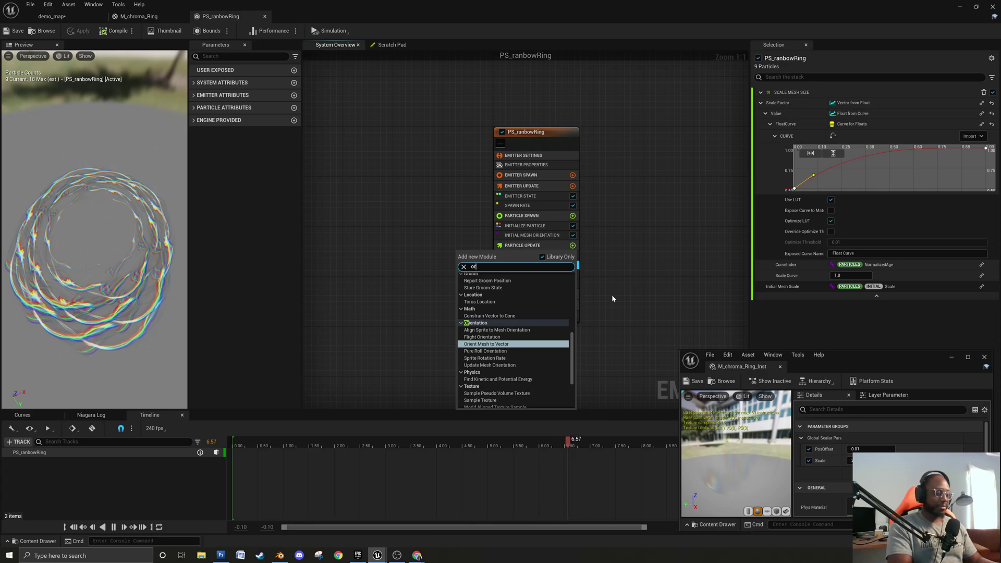
text(ient)
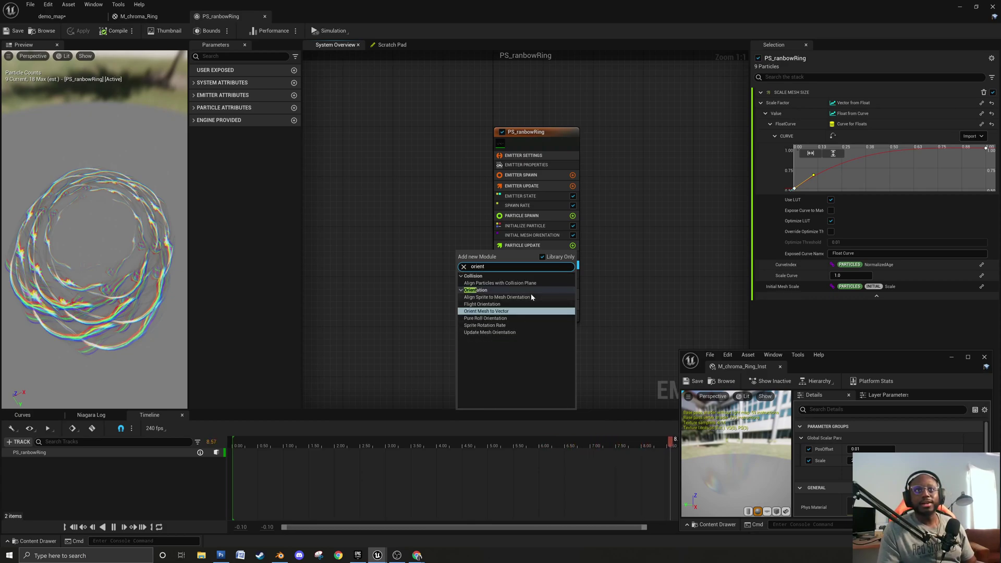
click(505, 332)
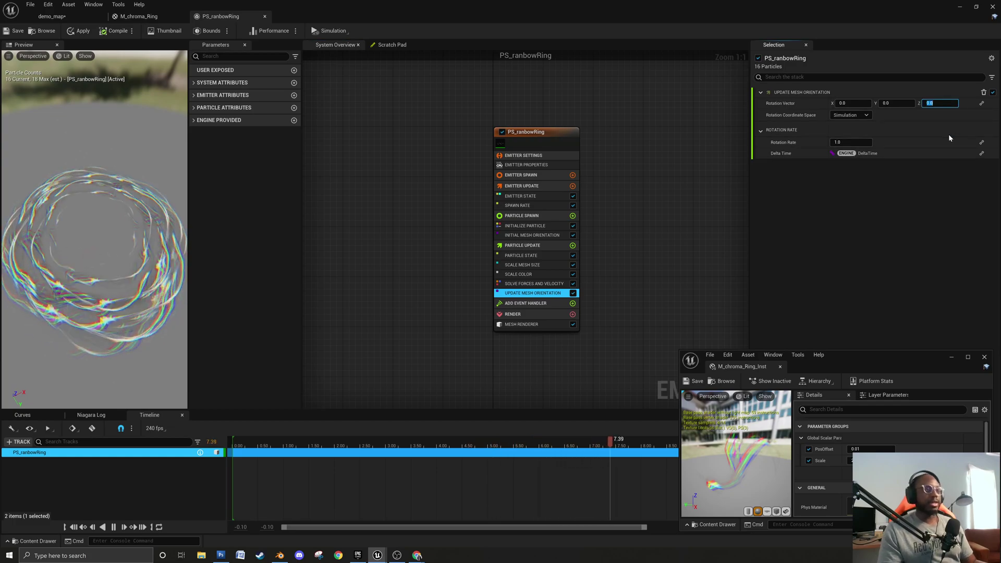
In Update Mesh Orientation, set Rotation Vector Z to 1.0 and make Rotation Rate a Random Range Float from -0.1 to 0.1.
click(874, 130)
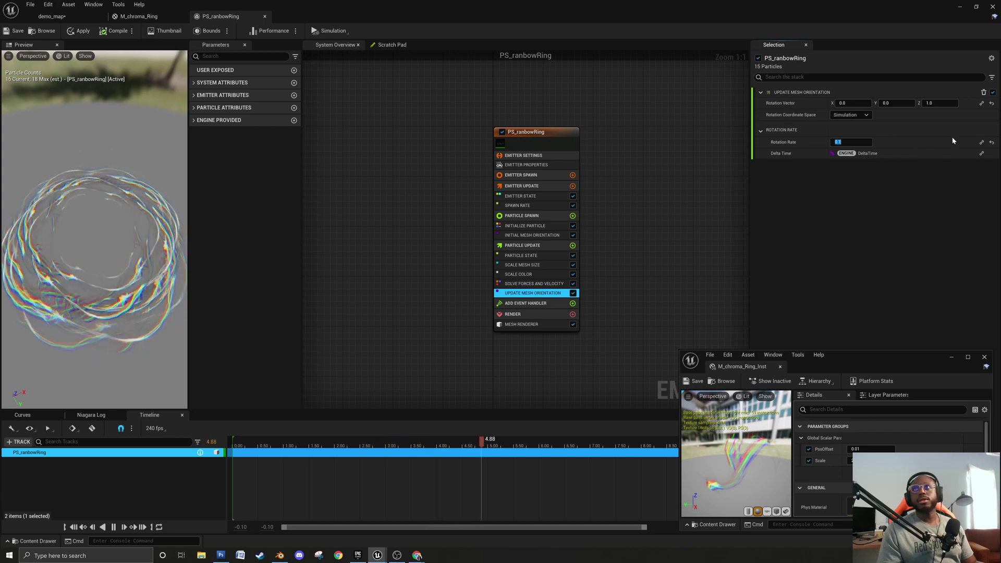
click(981, 143)
text(rand)
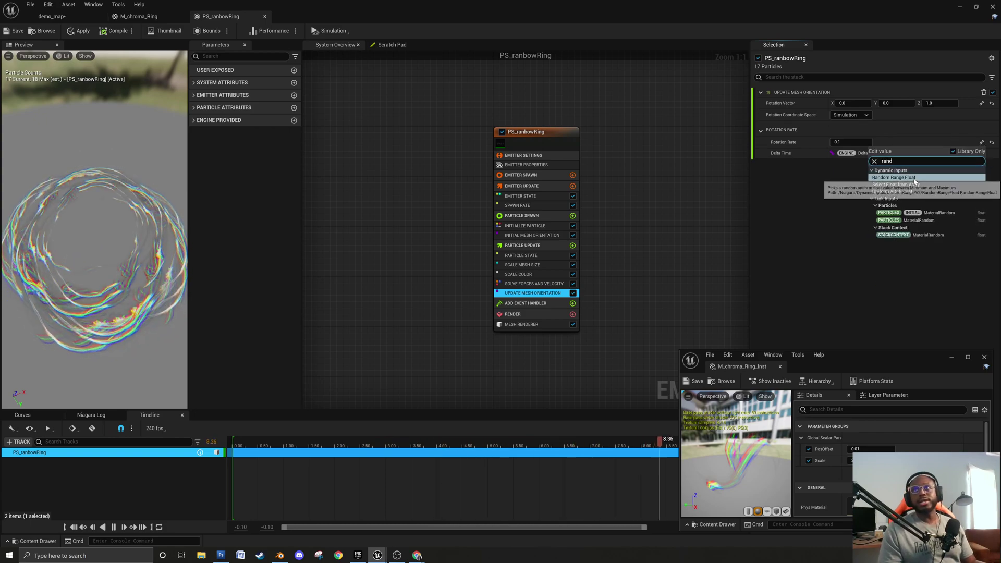
click(894, 177)
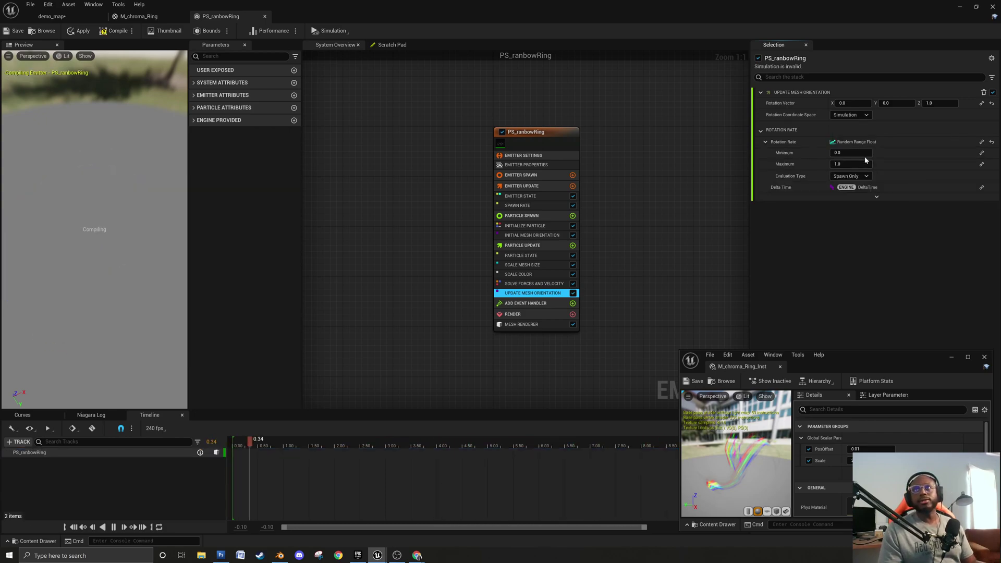
click(849, 153)
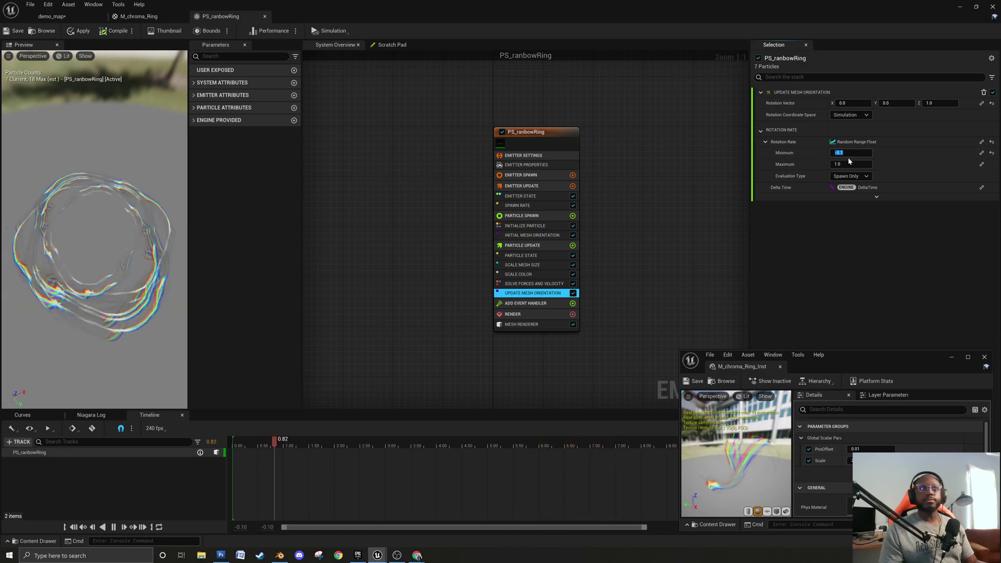
text(0.1)
key(Return)
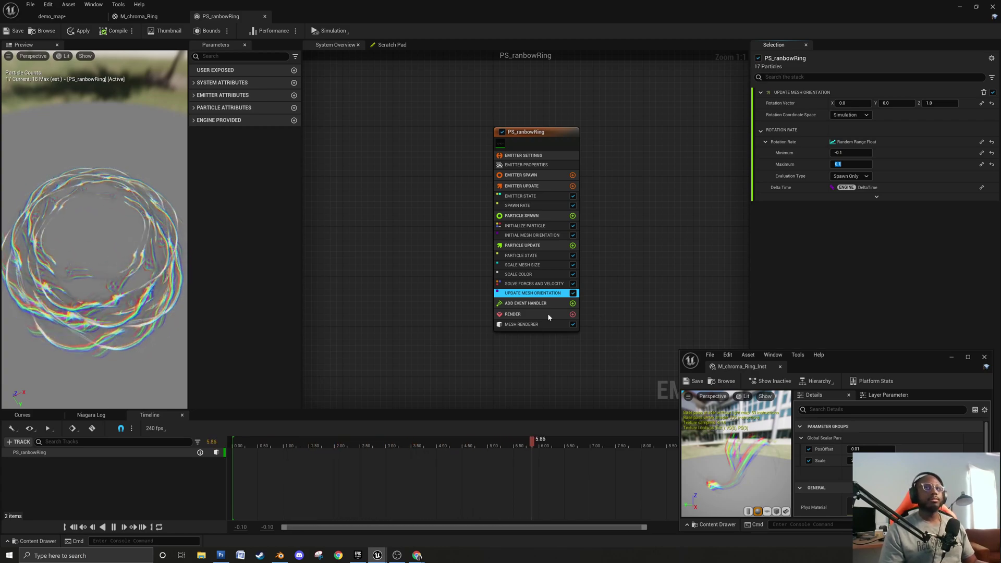
In Initialize Particle, set Lifetime Max to 1.0 and Lifetime Min to 0.5.
drag(149, 273, 148, 208)
scroll(148, 273, down, 5)
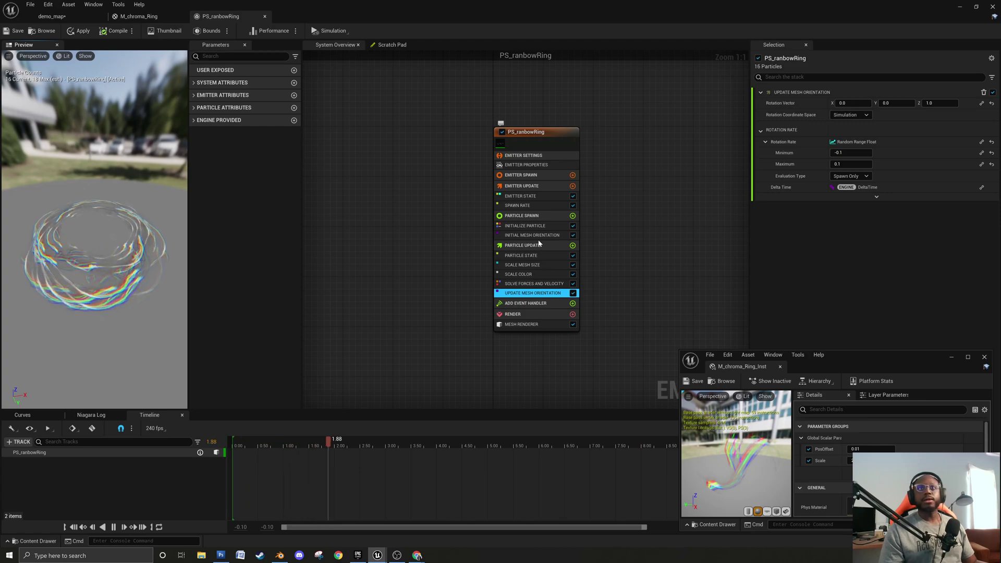
click(552, 227)
click(849, 137)
text(1)
key(Return)
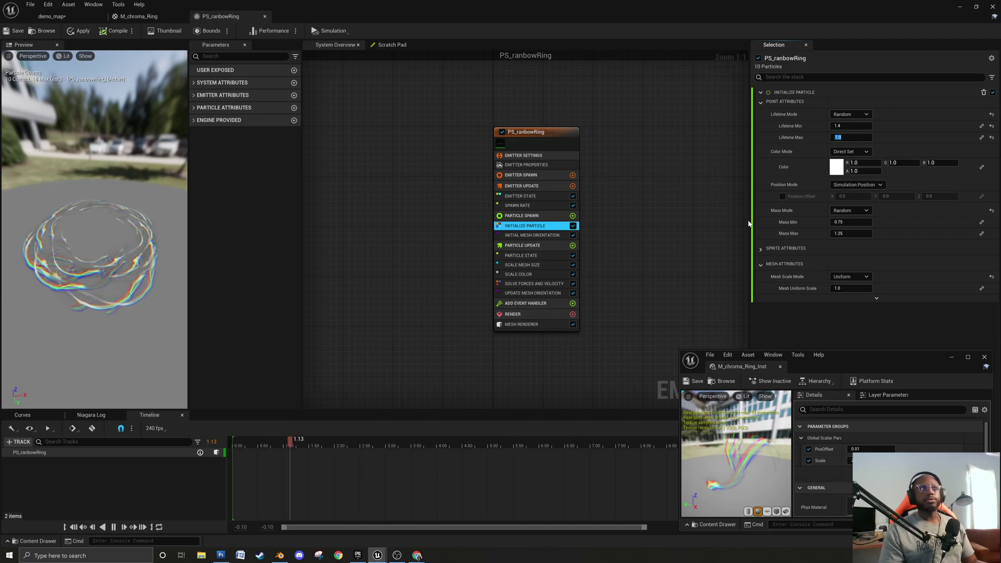
click(852, 126)
key(BackSpace)
text(0.5)
key(Return)
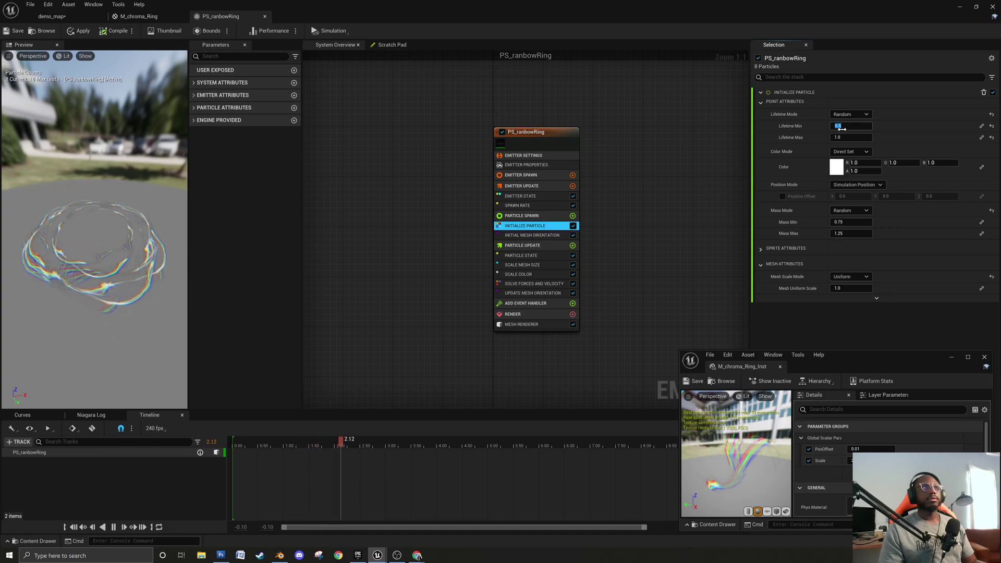
drag(128, 271, 130, 334)
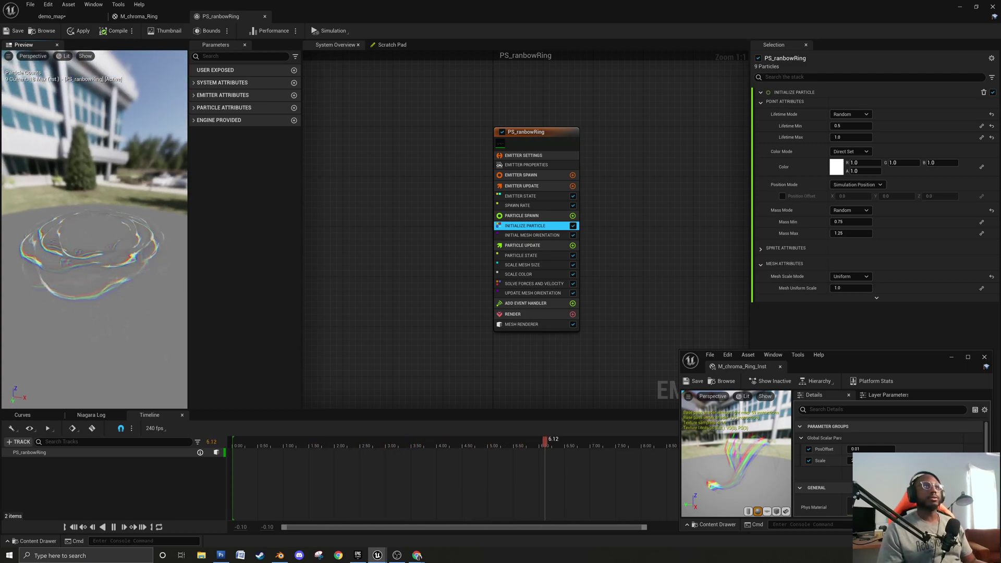
Return to the demo_map level and examine the ring effect with Game View enabled.
click(53, 16)
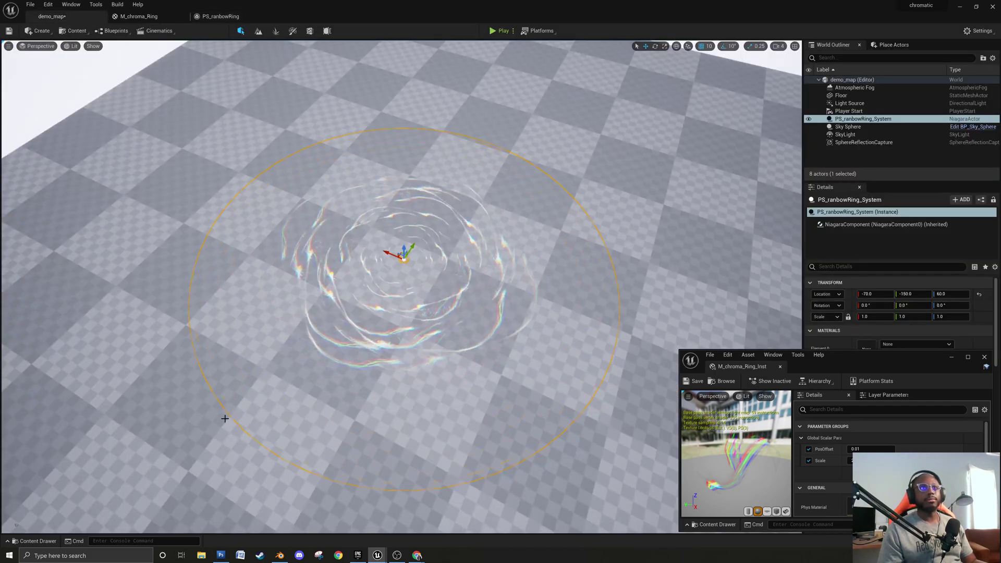
right_drag(224, 418, 230, 418)
key(g)
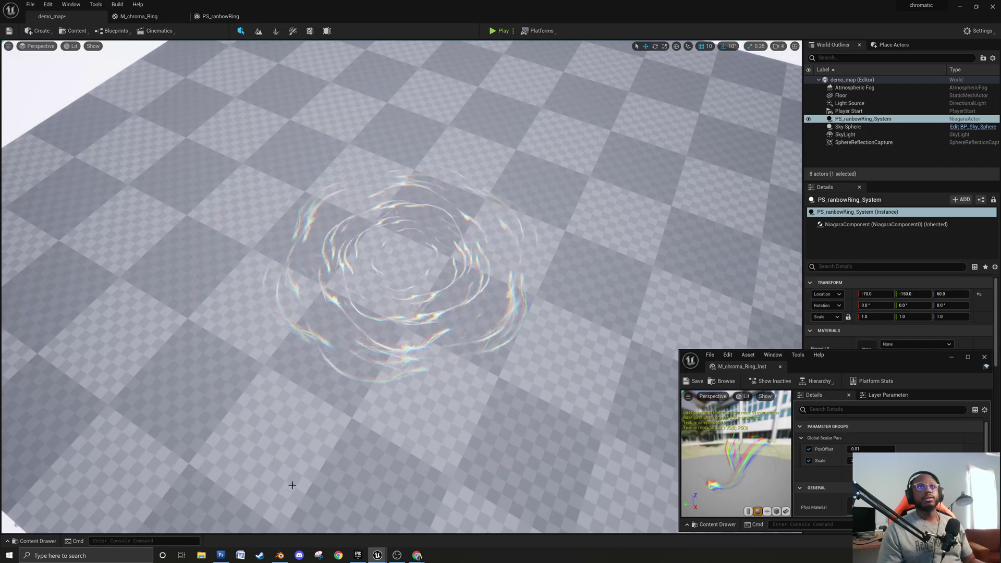
Examine the ring effect from a lower viewing angle and review the PS_ranbowRing emitter and the M_chroma_Ring material graph.
alt+drag(283, 476, 333, 422)
alt+drag(173, 383, 176, 397)
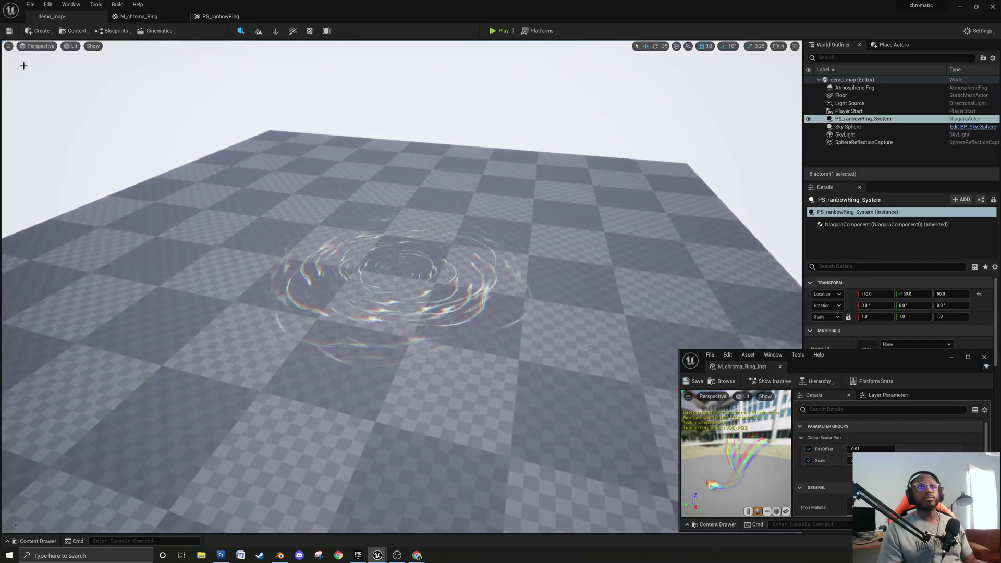
click(220, 16)
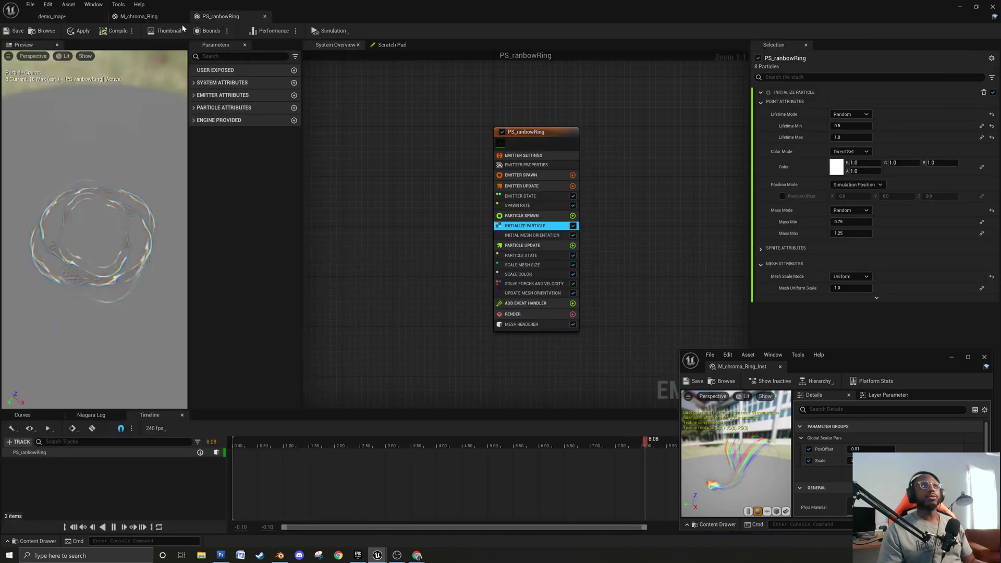
click(138, 16)
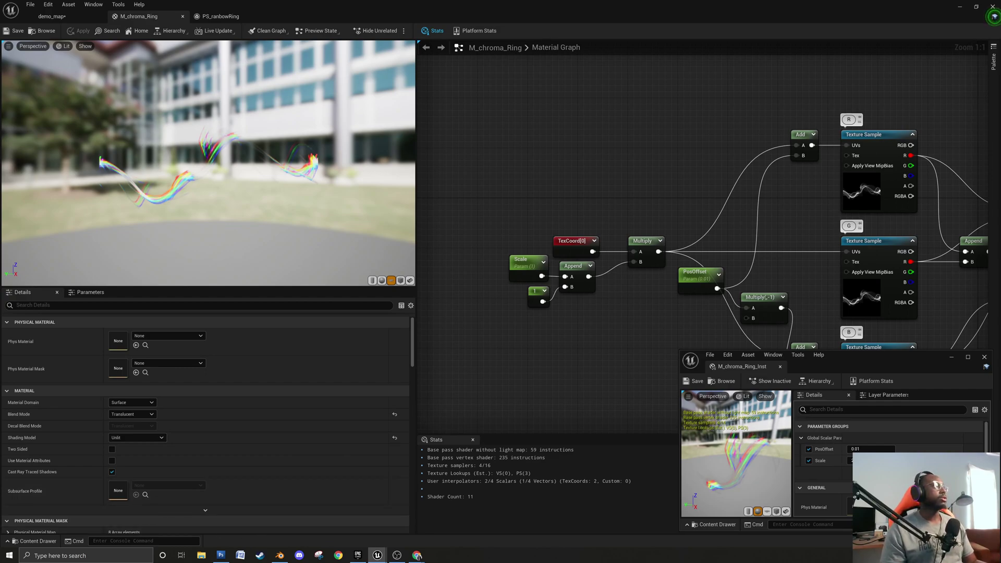
key(alt+Tab)
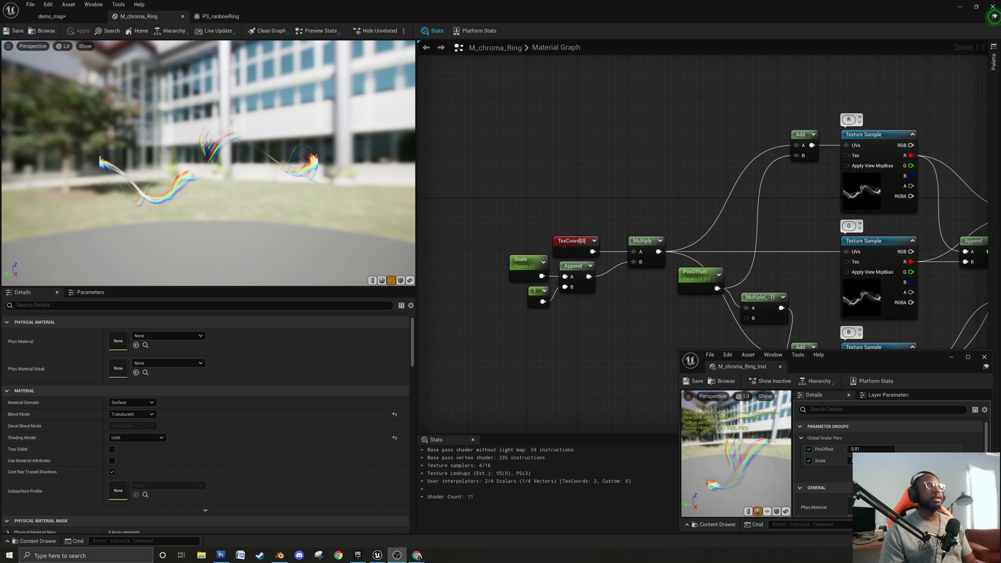
click(506, 174)
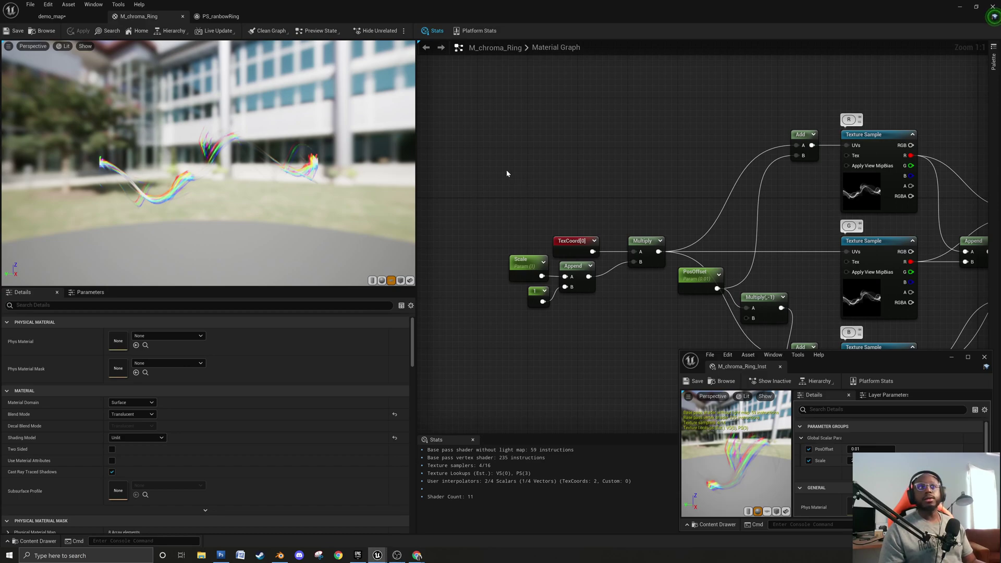
right_drag(663, 182, 569, 163)
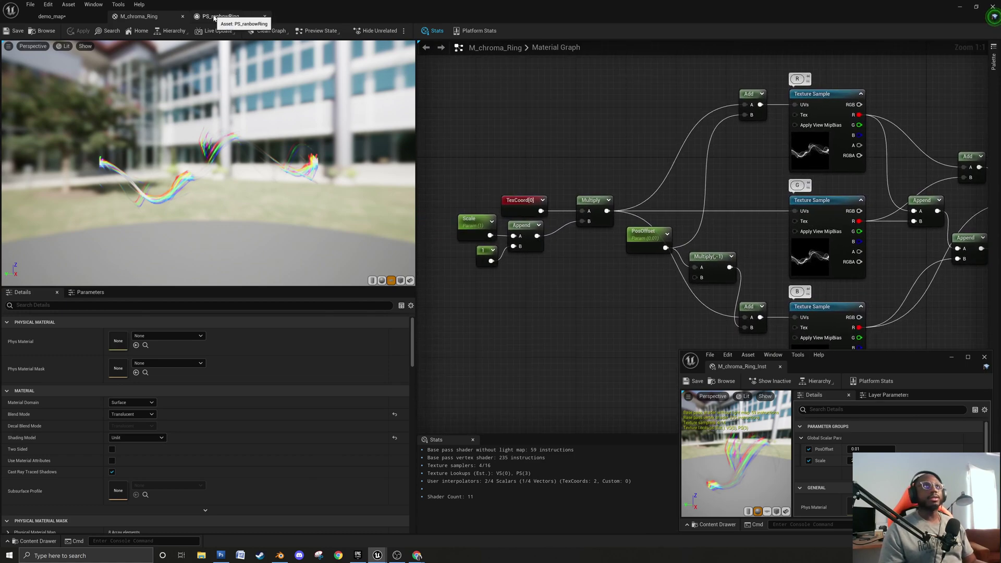
Return to the demo_map level, view the ring effect from above, and save the level.
click(52, 16)
right_drag(370, 363, 370, 396)
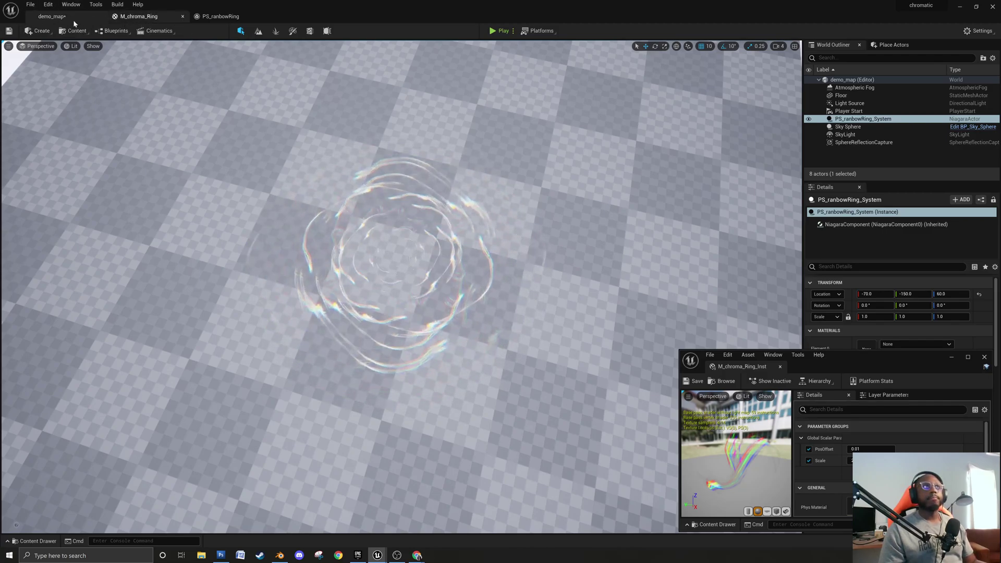
click(31, 4)
click(228, 146)
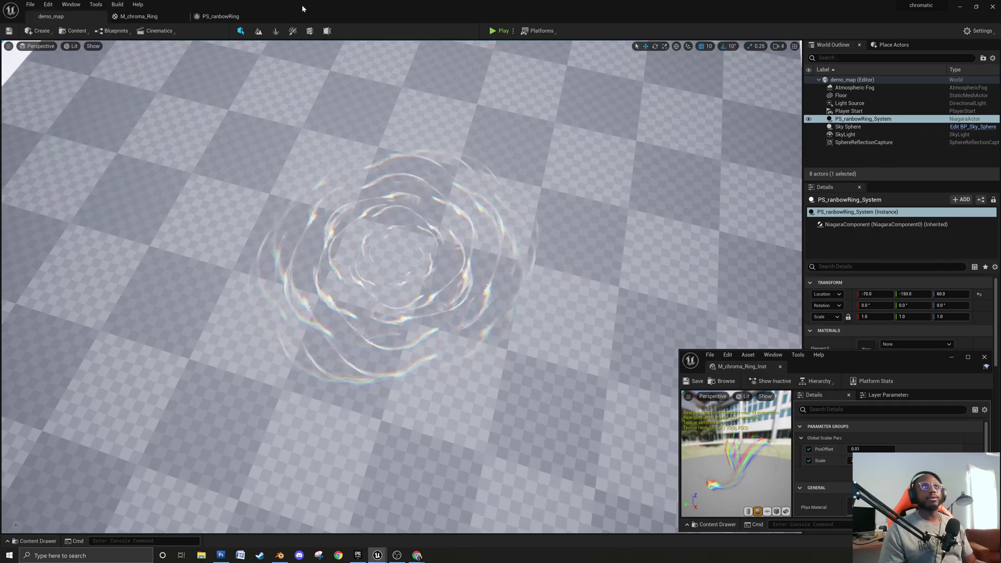
Switch to Photoshop, hide Layer 0 in flame_04.psd, and place the reduced Photoshop window over the cleared desktop.
click(221, 556)
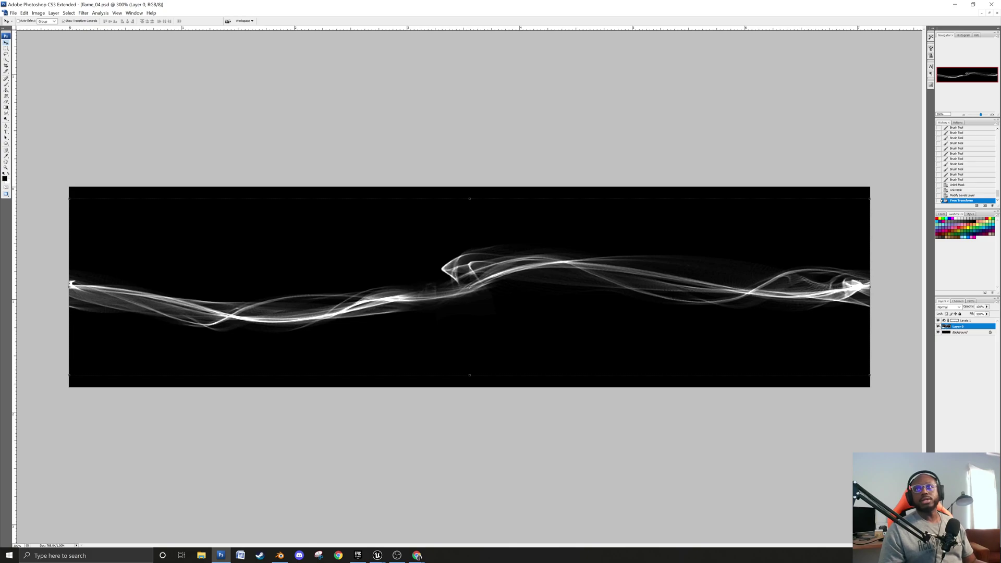
click(937, 326)
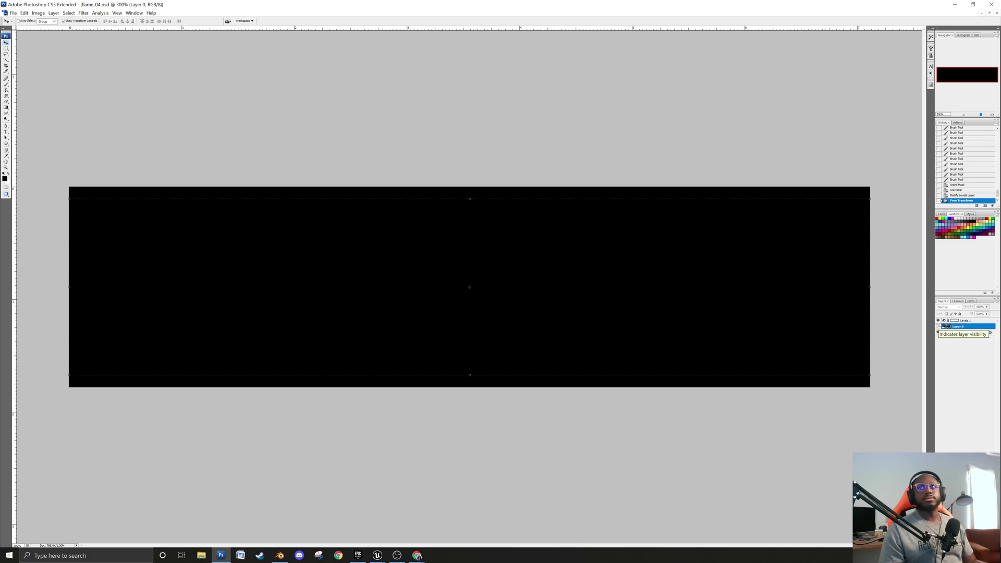
double_click(268, 6)
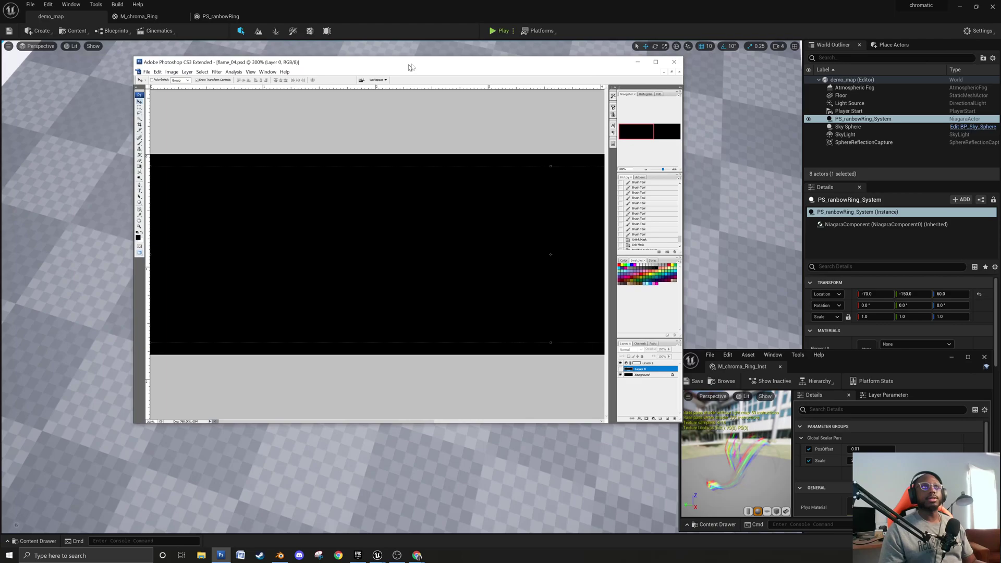
click(959, 8)
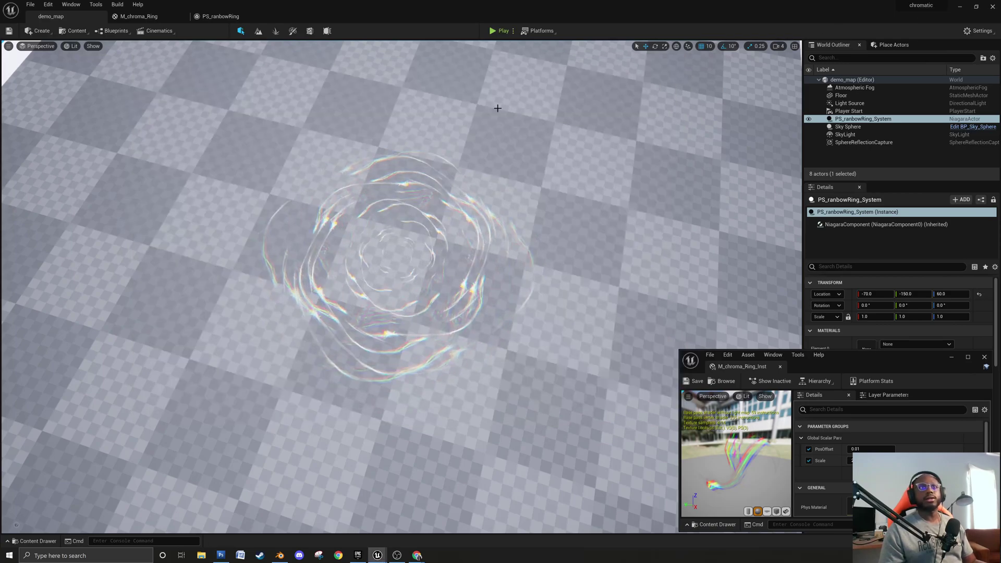
click(959, 8)
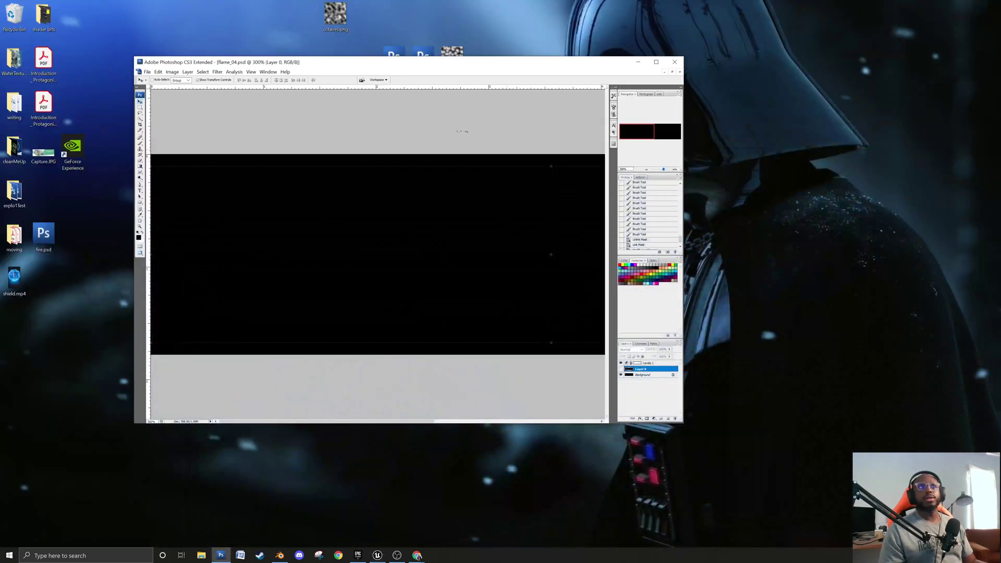
drag(323, 63, 470, 82)
Open the flame_01.JPG and flame_02.PNG images from the file explorer in Photoshop.
click(202, 556)
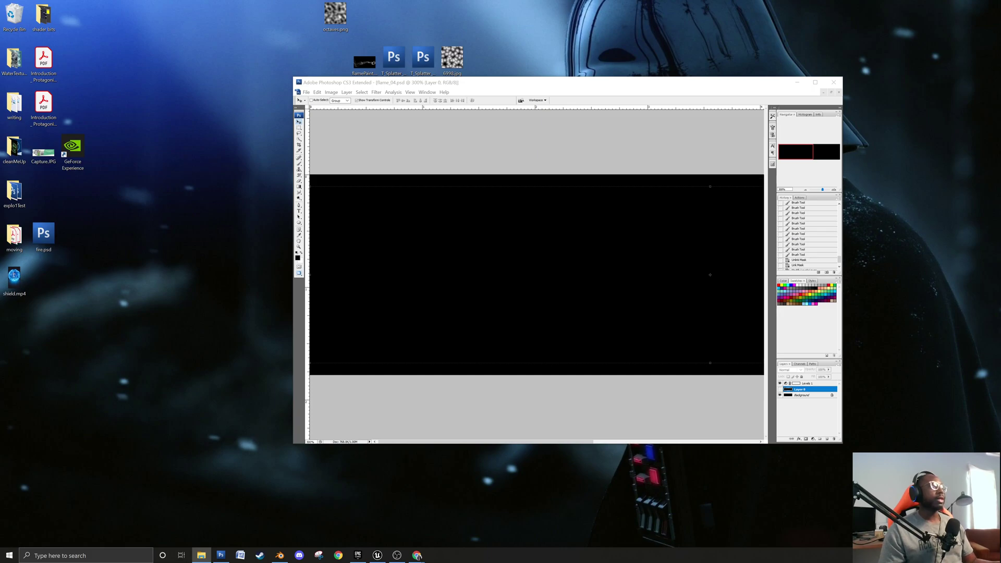
click(470, 278)
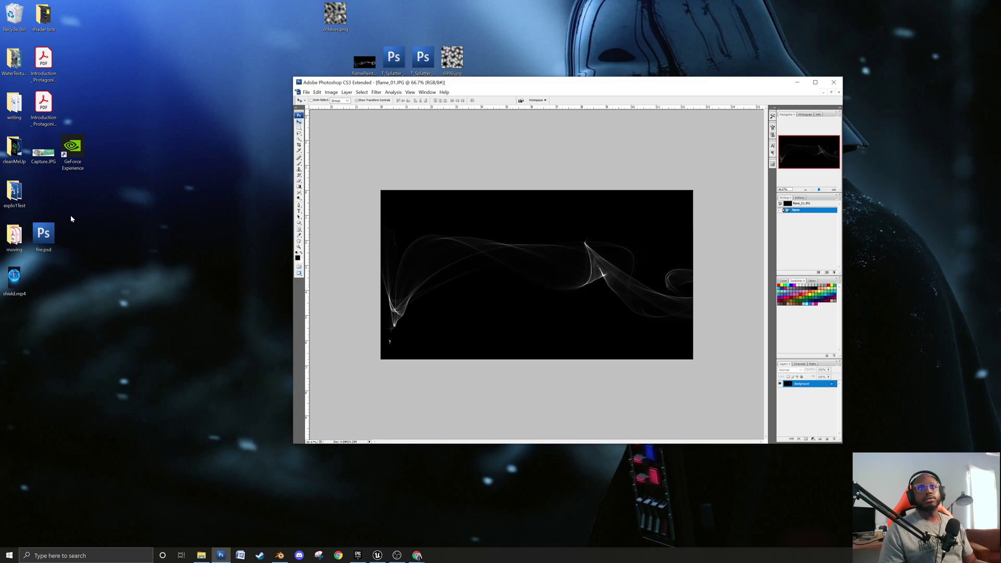
drag(0, 229, 537, 272)
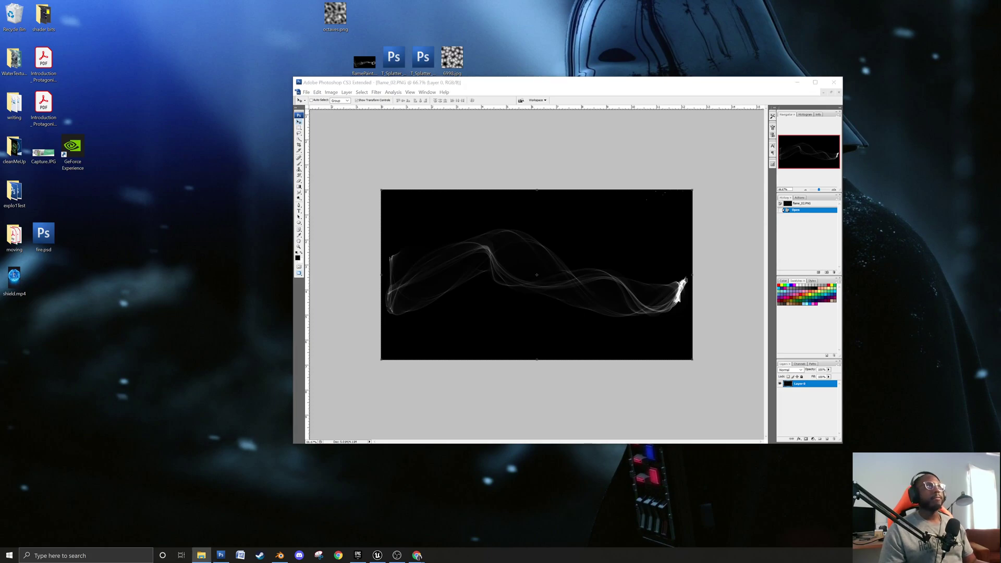
Maximize Photoshop and arrange the flame_01, flame_02 and flame_04 documents as separate floating windows.
click(815, 82)
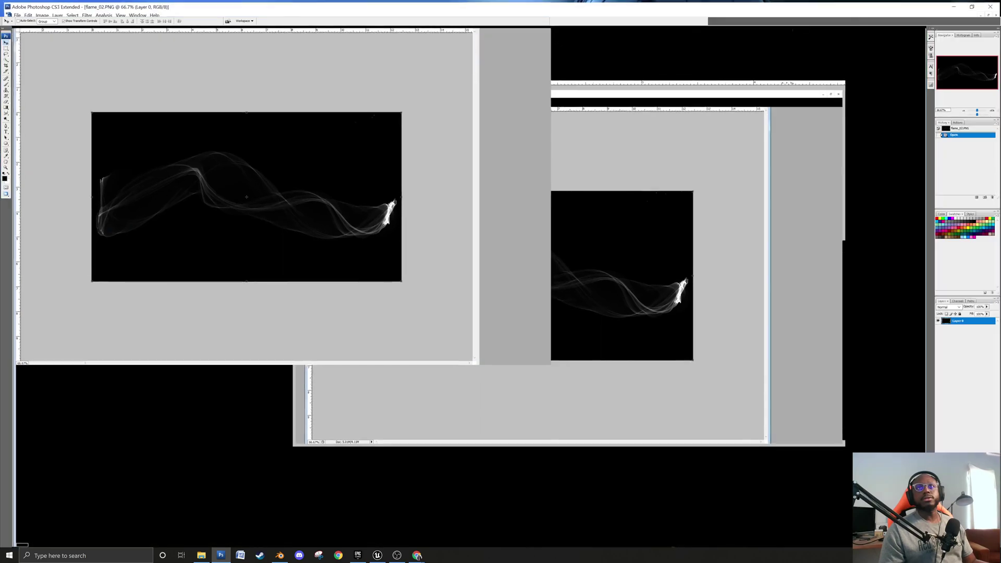
click(990, 12)
drag(176, 40, 605, 97)
drag(26, 38, 419, 113)
drag(113, 36, 224, 193)
click(154, 36)
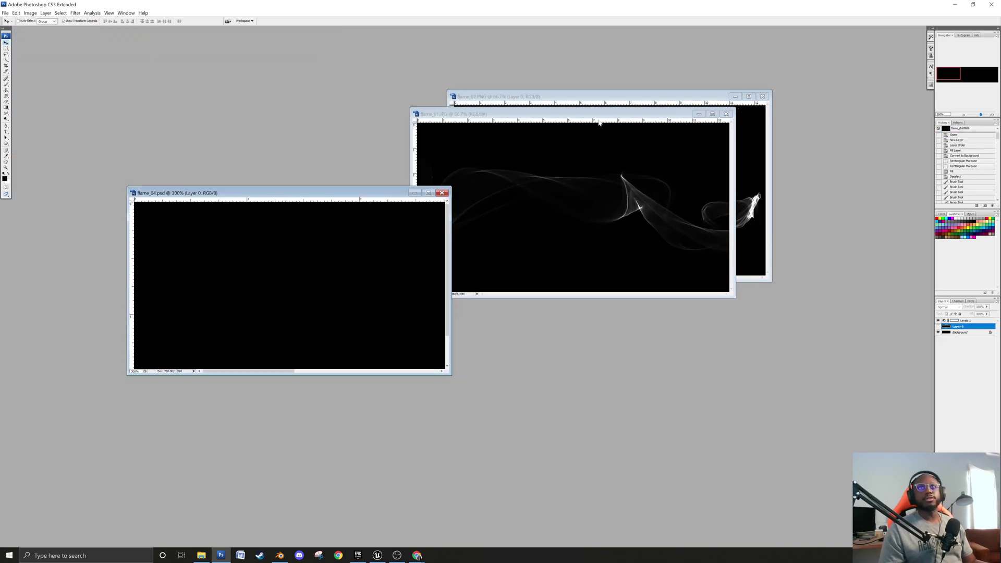
Copy the flame_01.JPG image into flame_04.psd as a new layer above Layer 0, and maximize that document.
click(521, 166)
drag(962, 321, 313, 292)
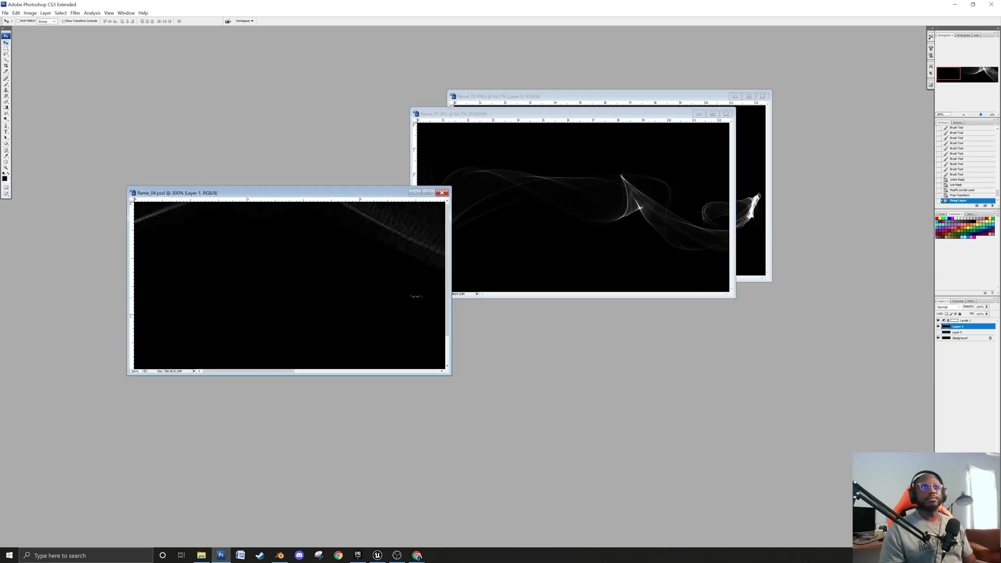
click(428, 193)
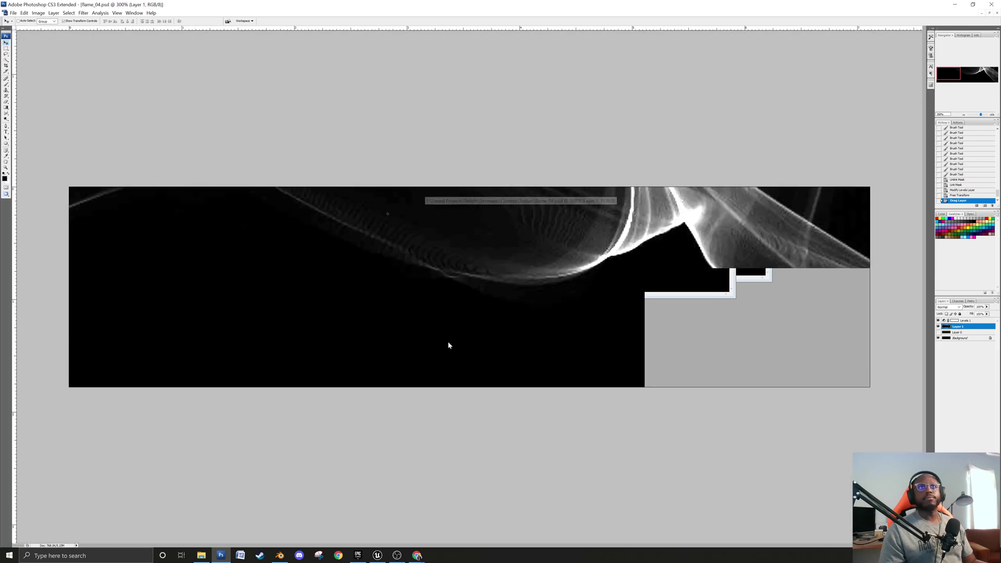
Scale the new flame layer to the canvas width and squash its height until the flame fits inside the strip, and apply the transform.
key(ctrl+minus)
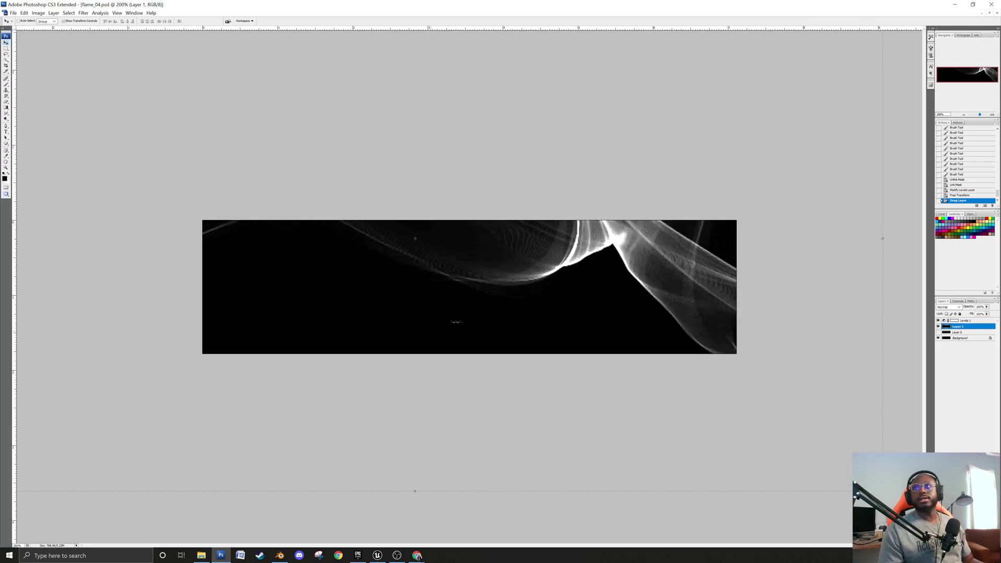
key(ctrl+minus)
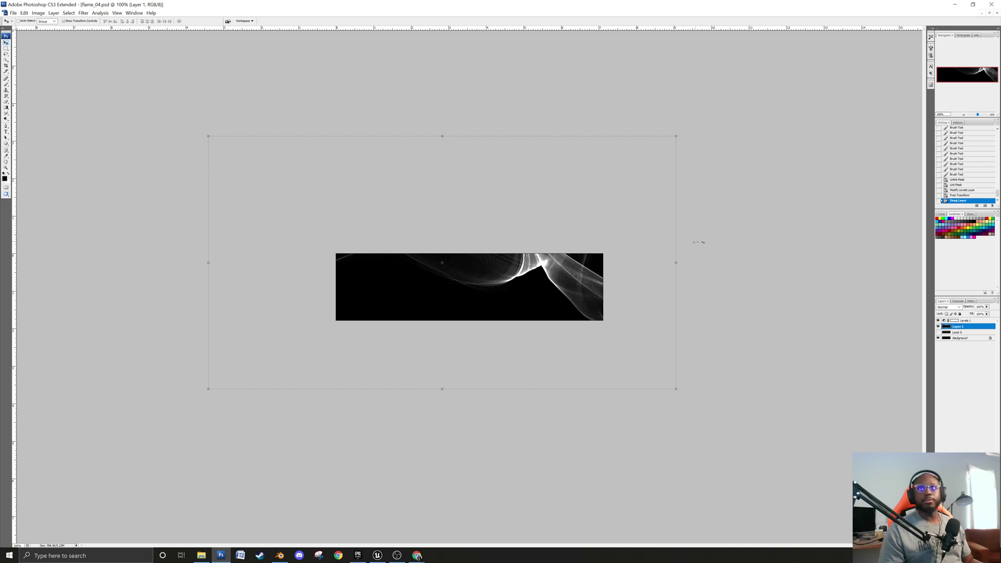
drag(677, 262, 603, 262)
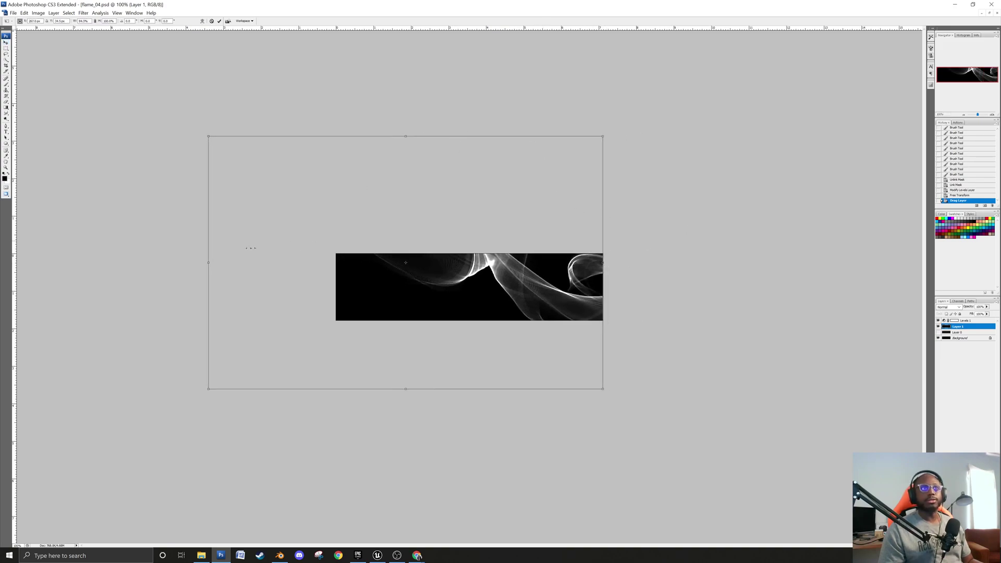
drag(209, 262, 336, 262)
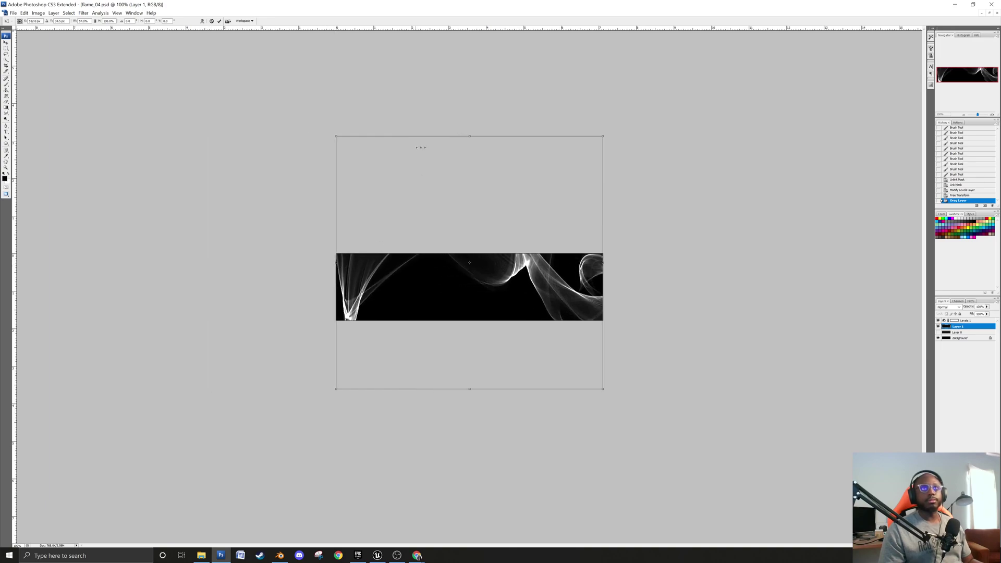
drag(475, 136, 484, 216)
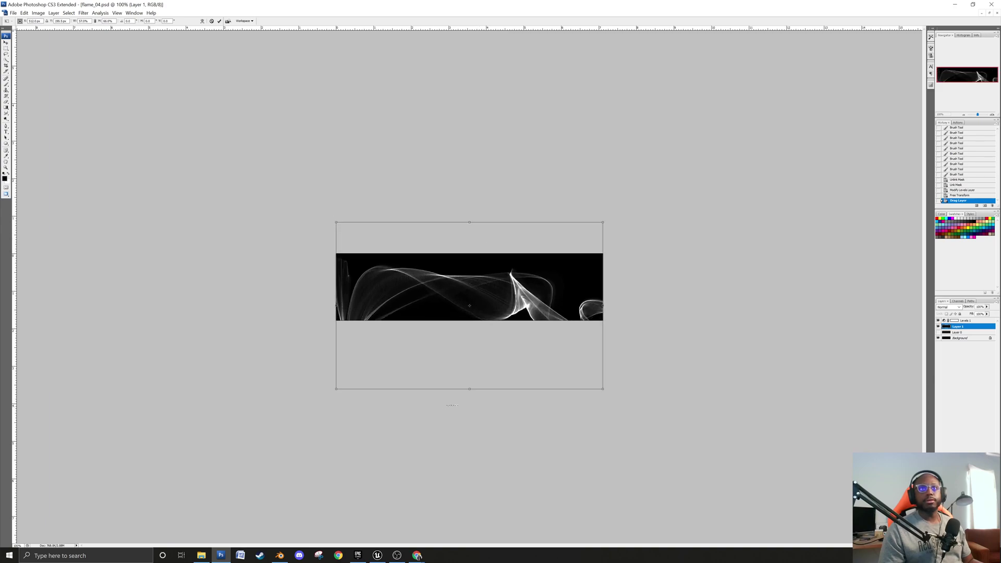
drag(473, 388, 474, 344)
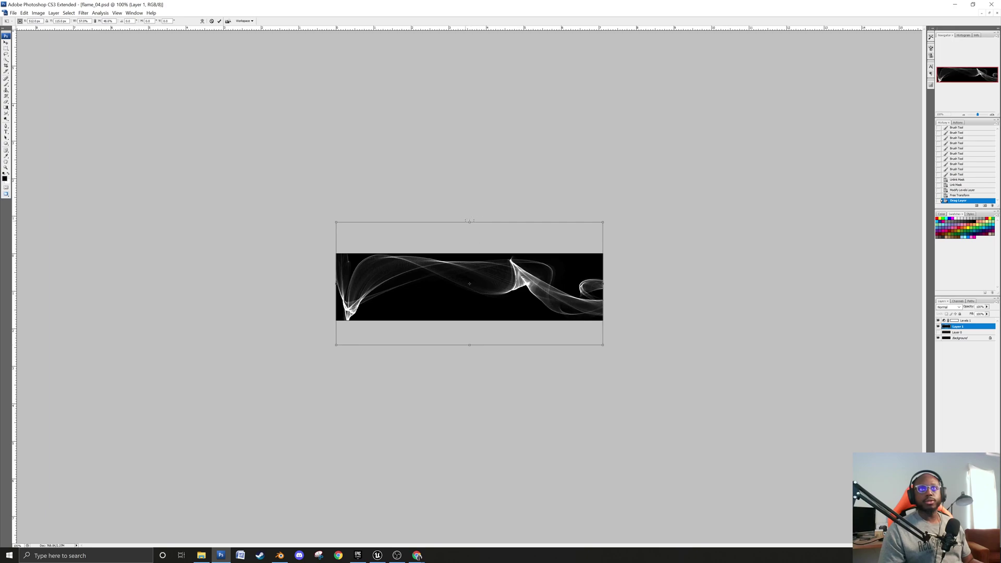
drag(477, 222, 477, 235)
drag(475, 345, 475, 334)
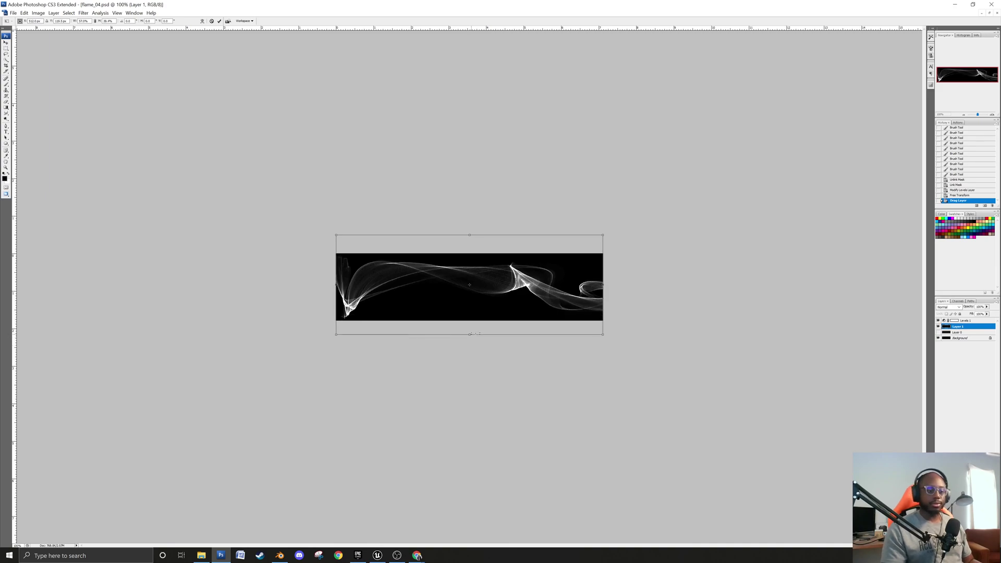
key(ctrl+plus)
key(Return)
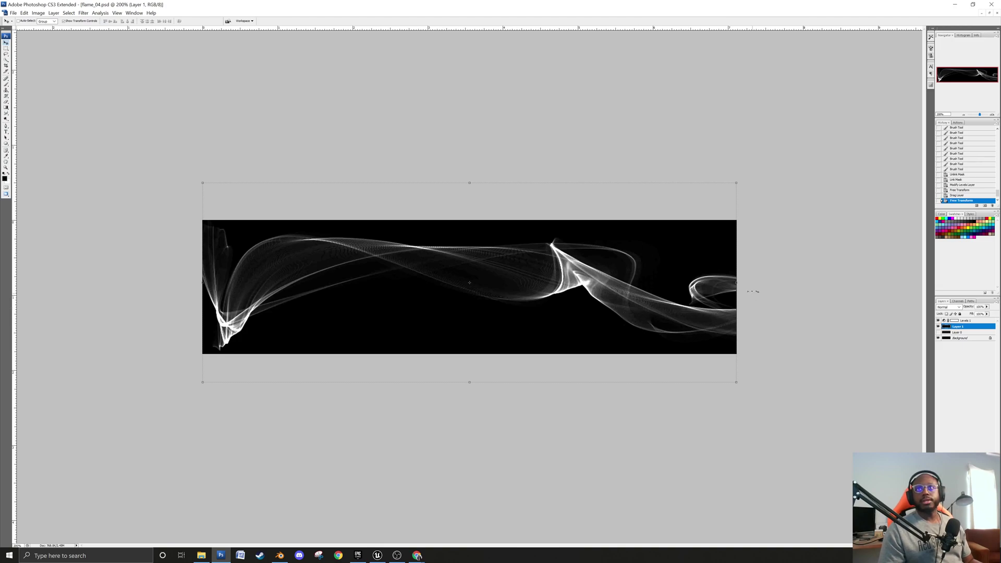
Stretch the flame layer horizontally well past both sides of the canvas so its long strands fill the strip, and apply the transformation.
drag(737, 281, 816, 282)
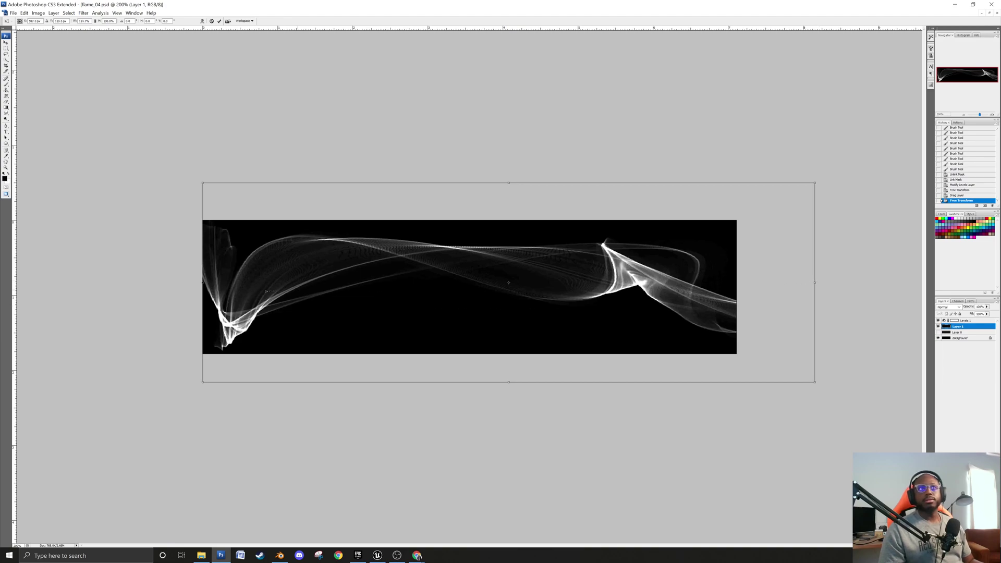
drag(204, 281, 150, 282)
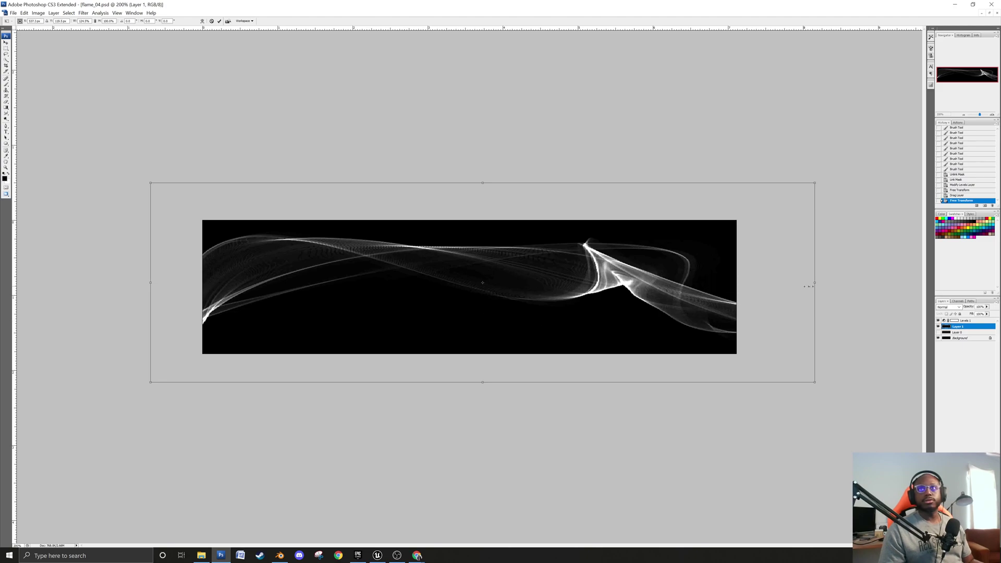
drag(815, 282, 1000, 282)
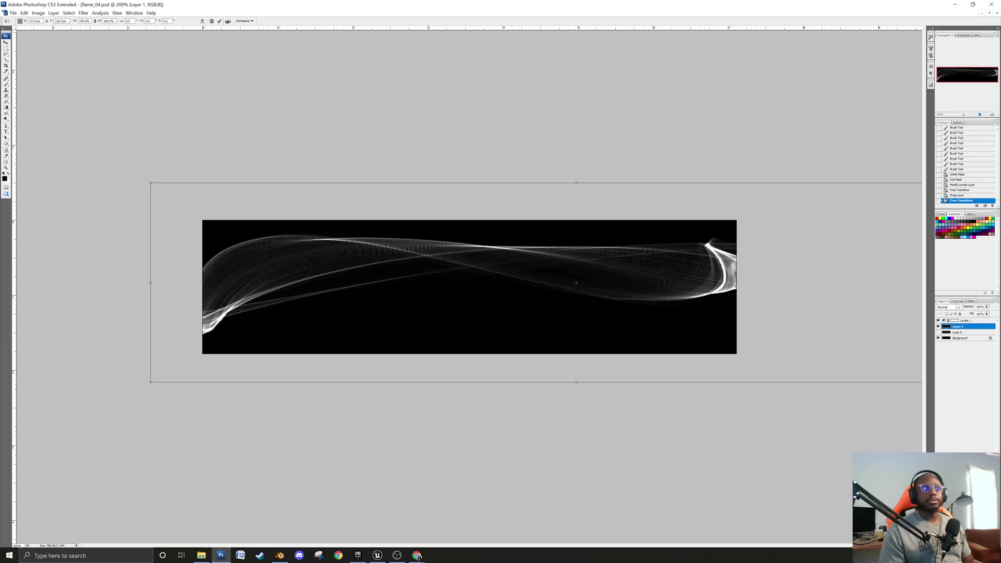
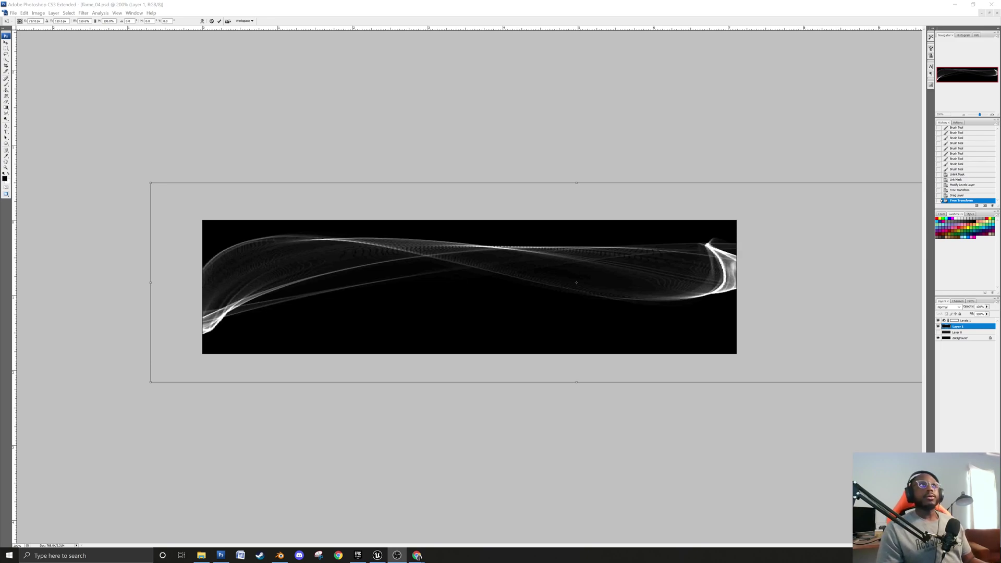
click(6, 65)
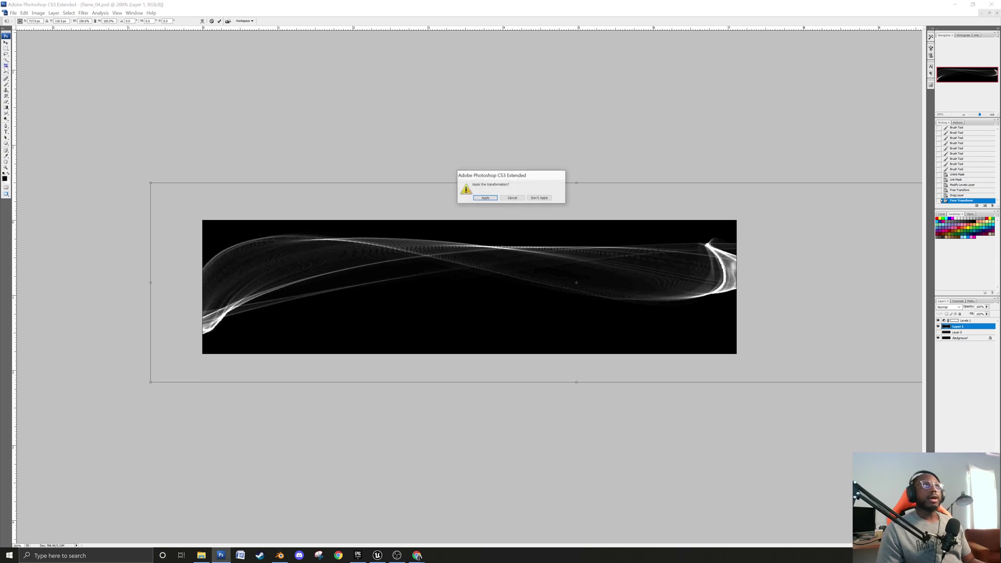
click(485, 198)
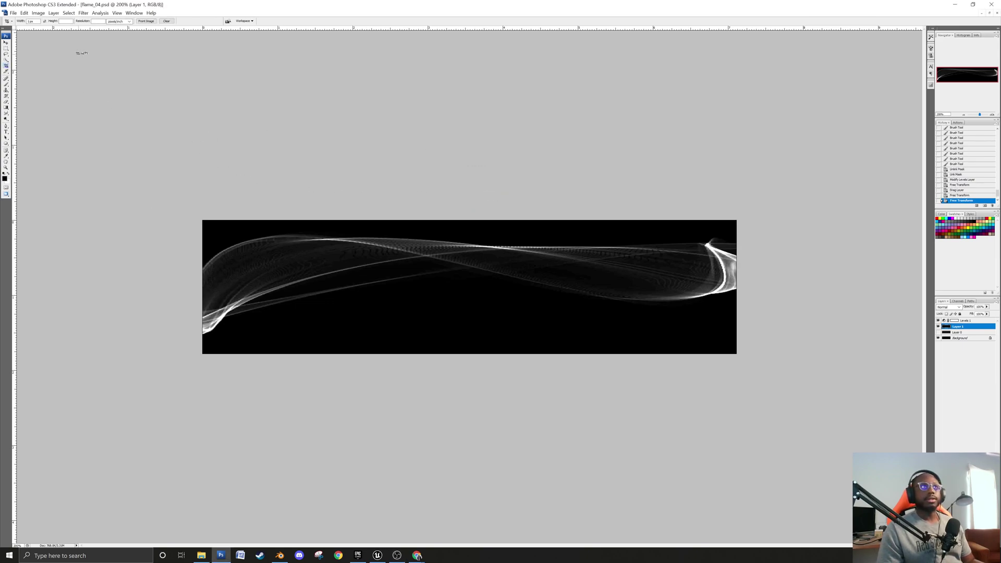
Select the whole canvas with a rectangular marquee, crop the image to it to trim the overflowing flame layer, and deselect.
click(6, 47)
drag(154, 100, 800, 494)
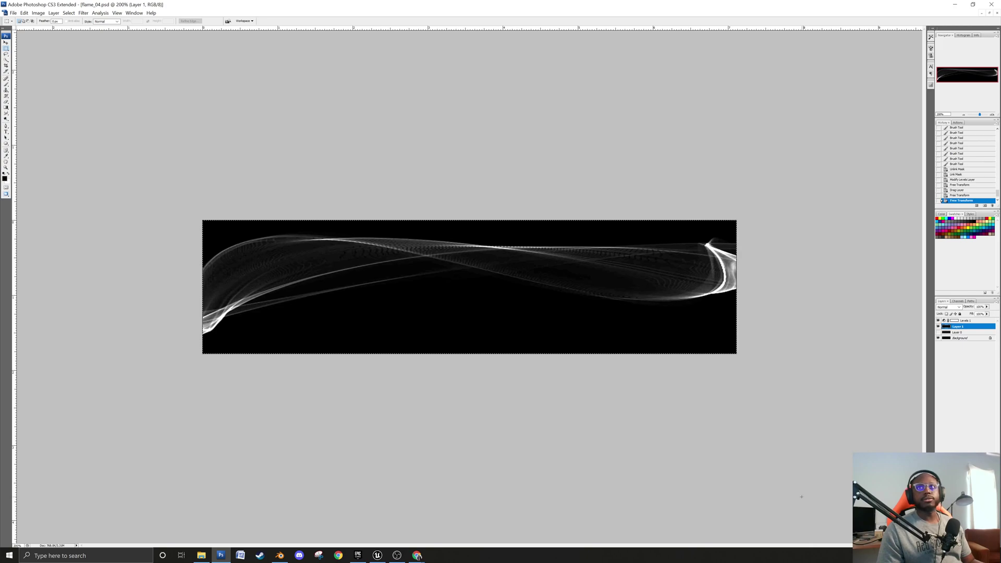
click(24, 12)
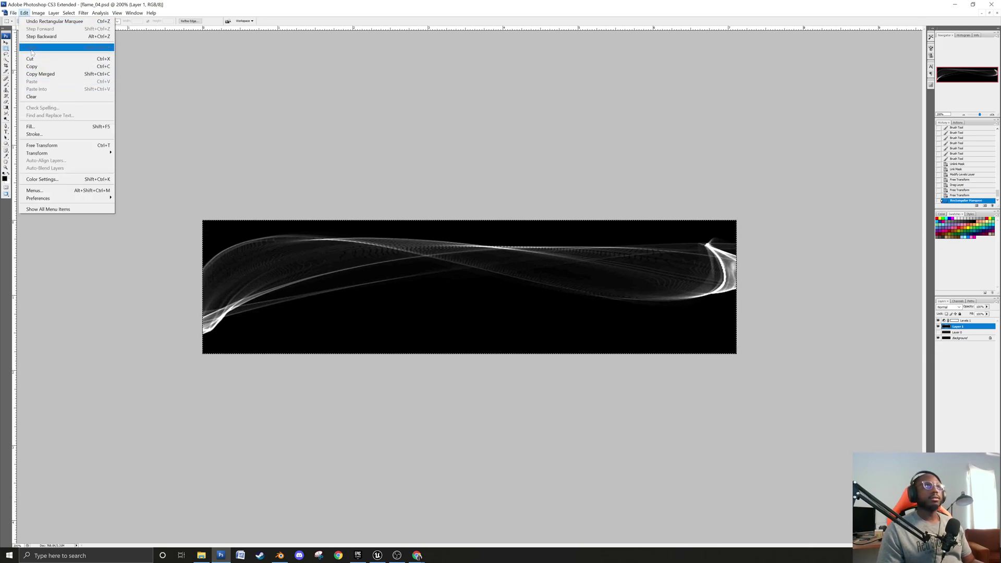
mouse_move(12, 13)
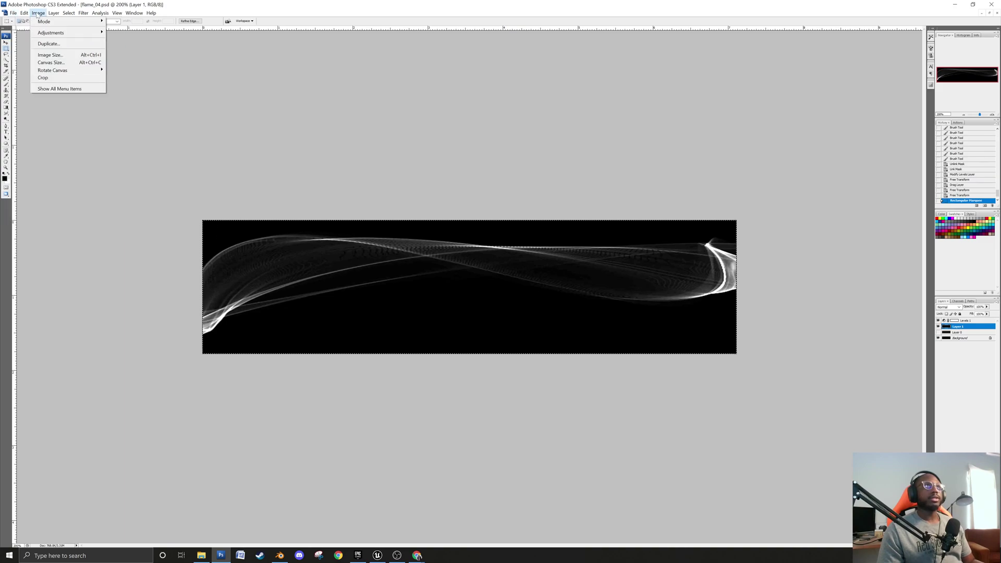
click(44, 77)
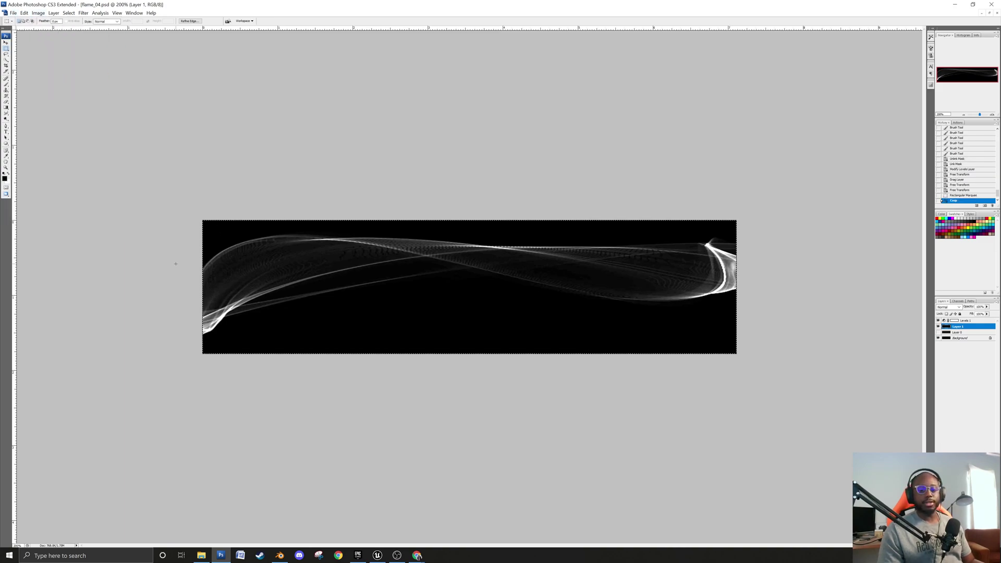
key(ctrl+d)
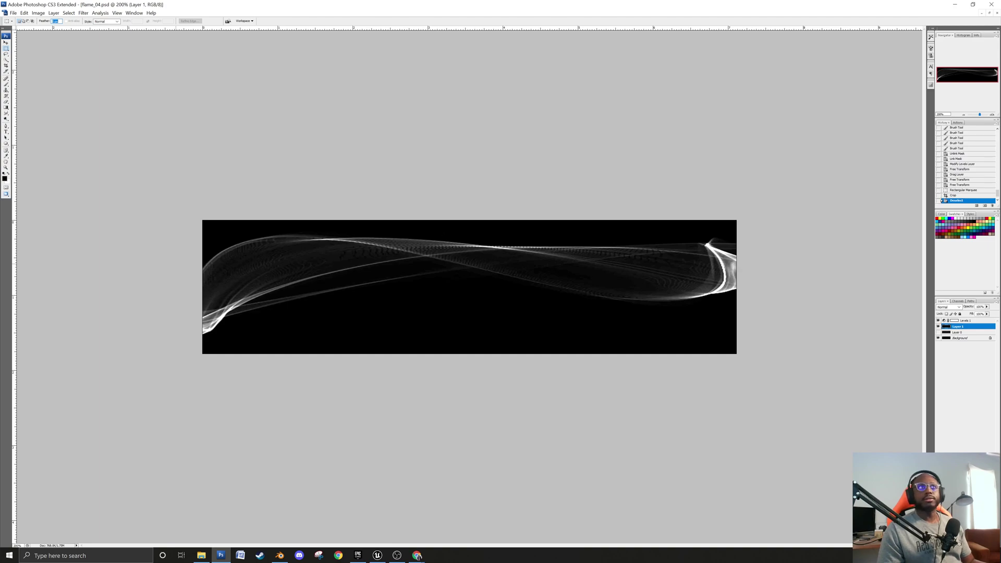
Apply the Offset filter with Wrap Around to the flame layer, shifting it horizontally so the seam lies near the middle of the strip.
click(83, 13)
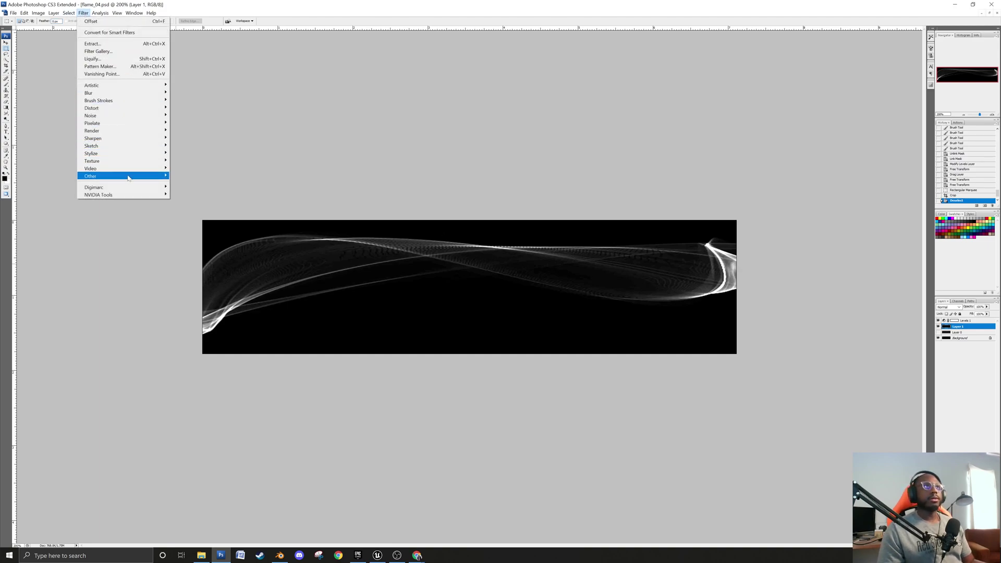
mouse_move(146, 176)
click(196, 208)
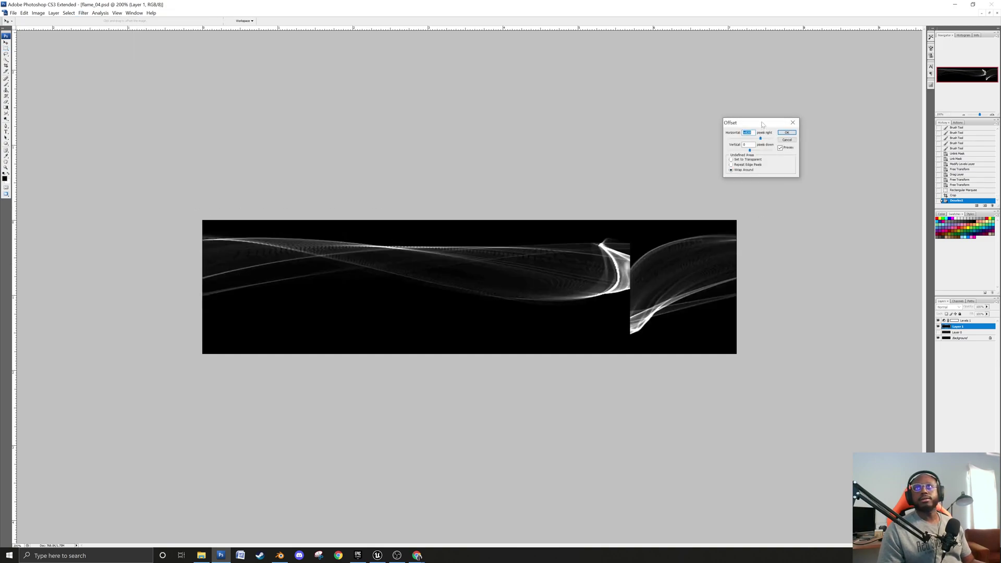
drag(760, 138, 756, 139)
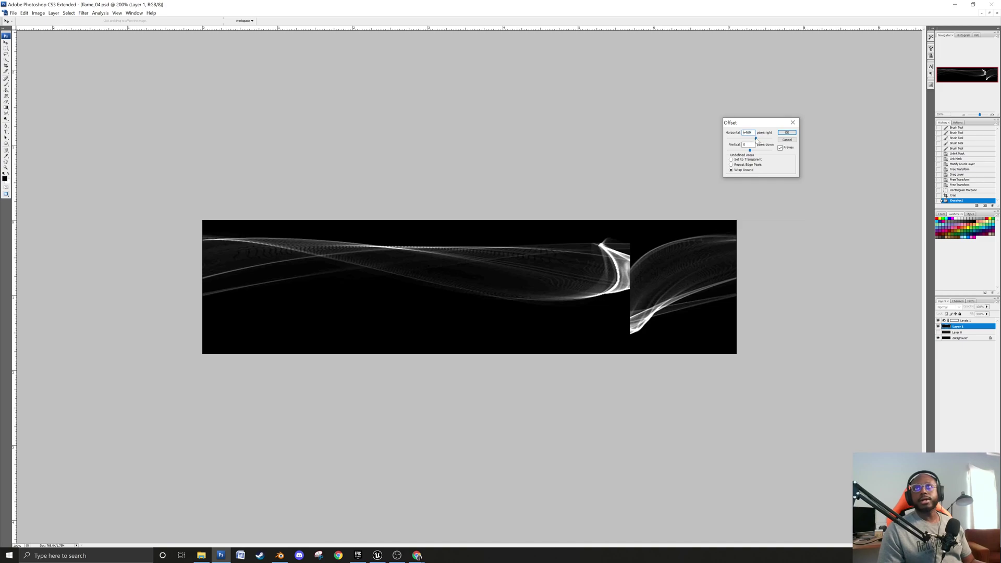
click(787, 133)
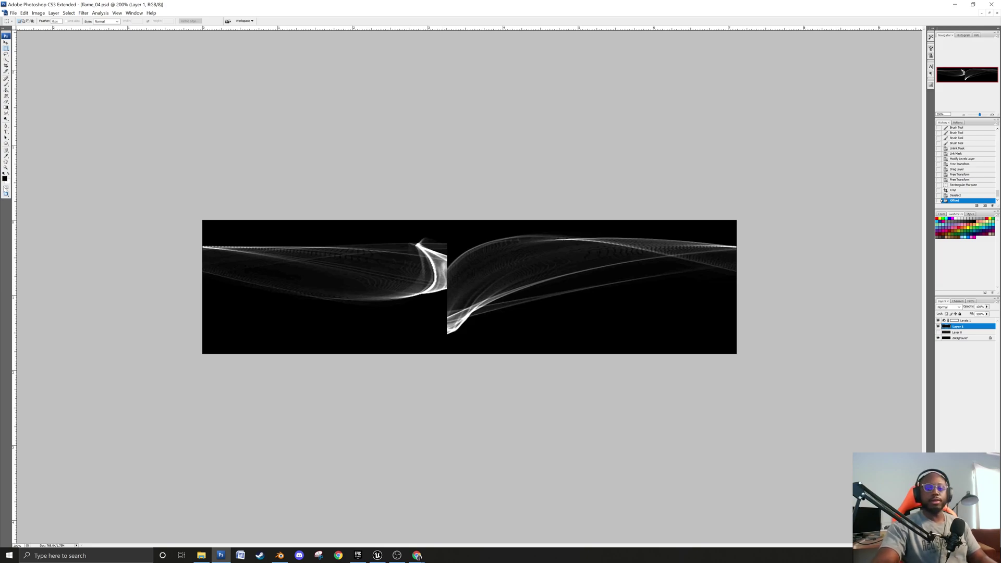
Adjust the brush opacity and flow, and paint black over the bright flame ends on both sides of the seam until they fade out.
click(7, 90)
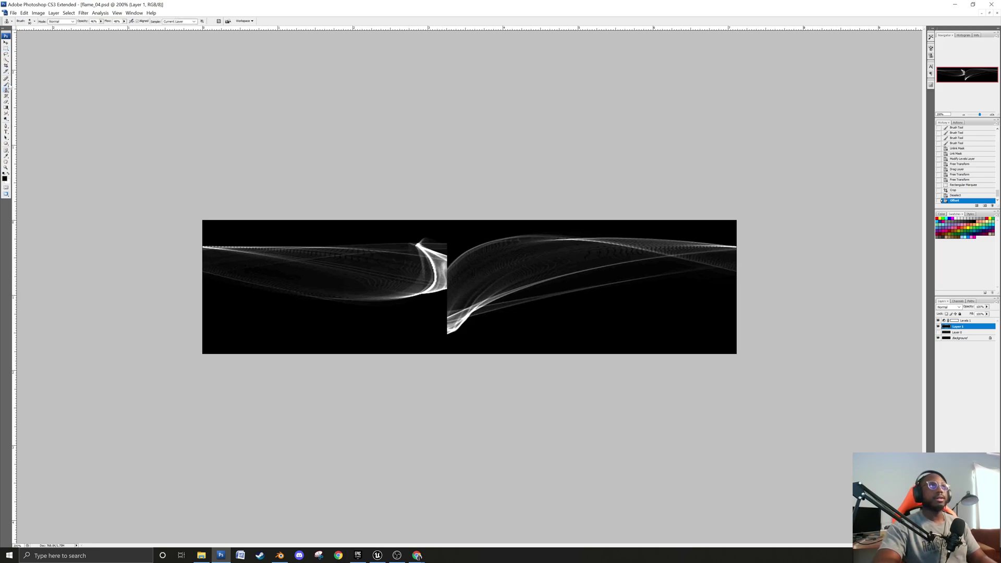
click(7, 84)
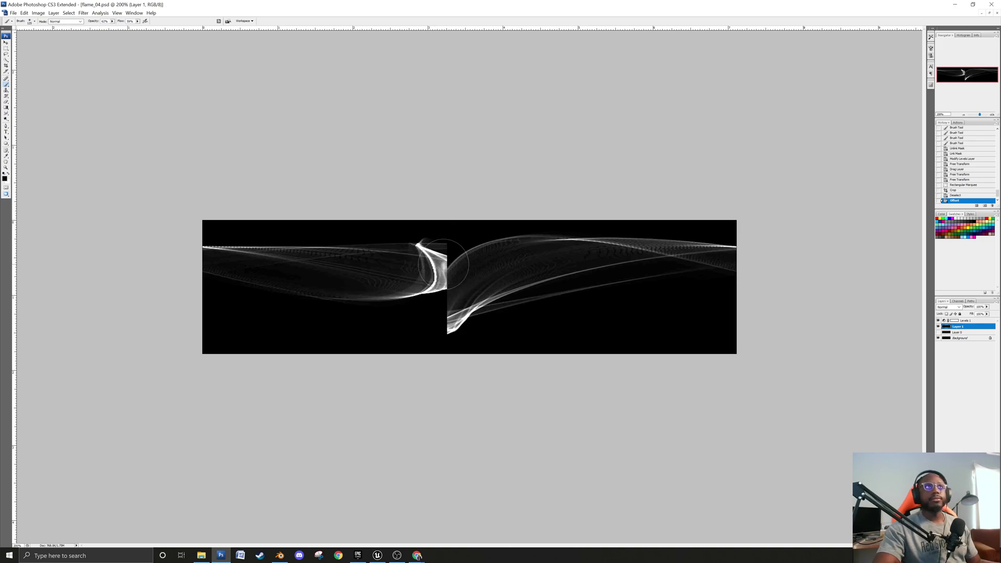
click(112, 21)
drag(112, 27, 134, 28)
click(137, 21)
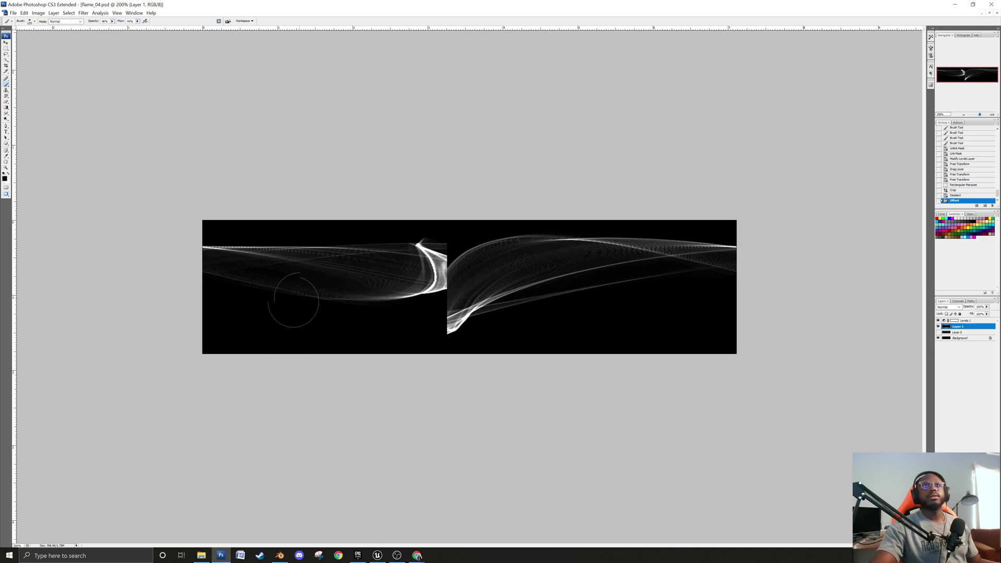
mouse_move(449, 251)
mouse_down()
mouse_move(444, 278)
mouse_move(430, 266)
mouse_up()
drag(425, 242, 422, 281)
mouse_move(427, 250)
mouse_down()
mouse_move(425, 276)
mouse_move(438, 261)
mouse_up()
drag(453, 250, 443, 266)
drag(443, 261, 433, 276)
mouse_move(422, 260)
mouse_down()
mouse_move(424, 320)
mouse_move(447, 324)
mouse_move(456, 312)
mouse_move(488, 329)
mouse_move(443, 320)
mouse_move(433, 274)
mouse_move(442, 275)
mouse_up()
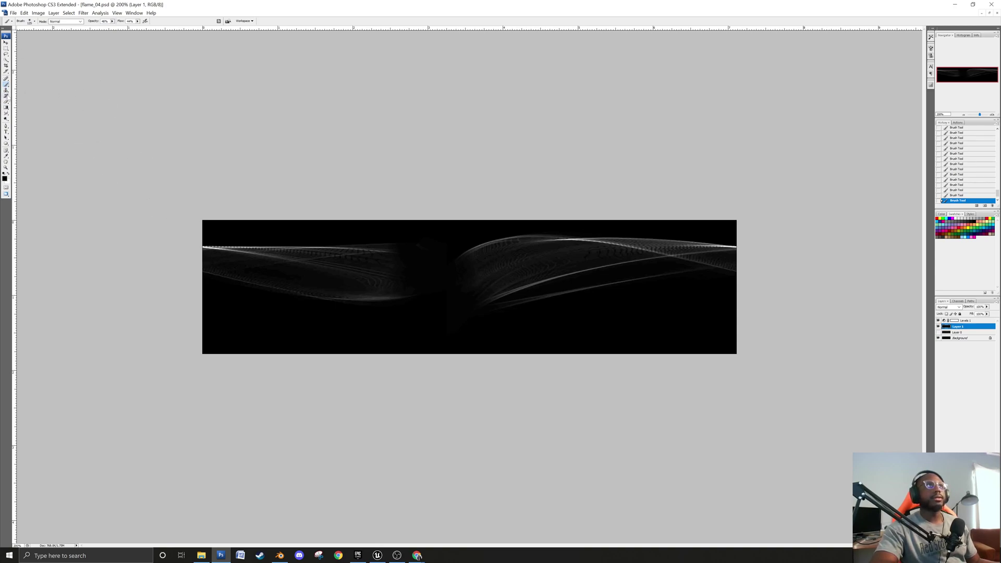
Clone flame strands from both sides over the darkened seam with an enlarged Clone Stamp brush so the strip flows continuously.
click(7, 90)
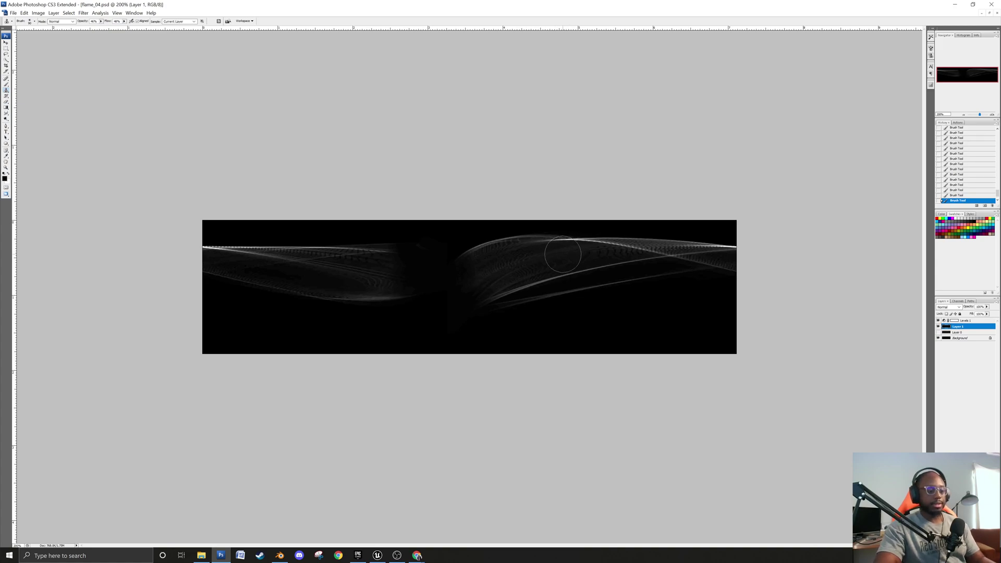
key(bracketright)
key(bracketright)
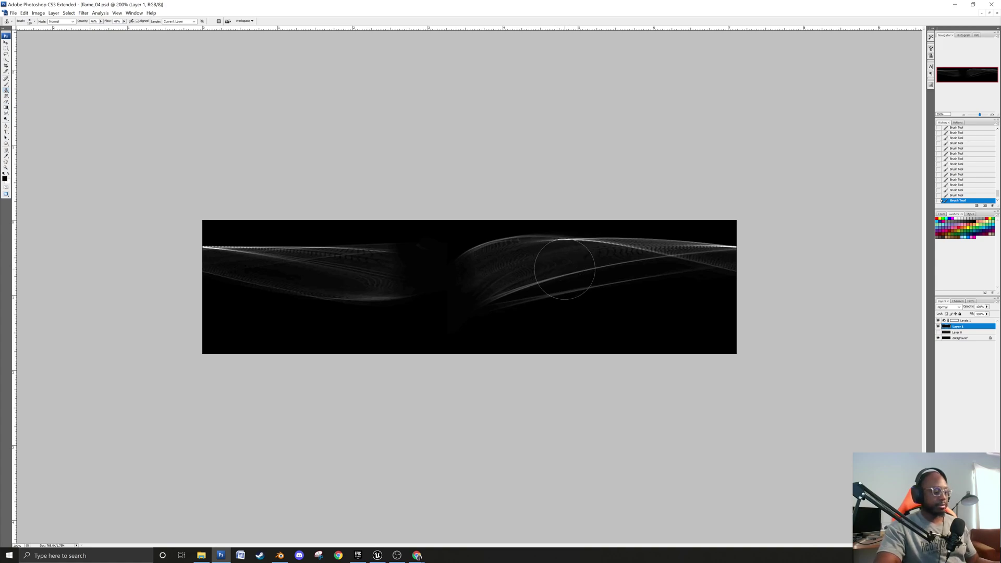
alt+click(368, 268)
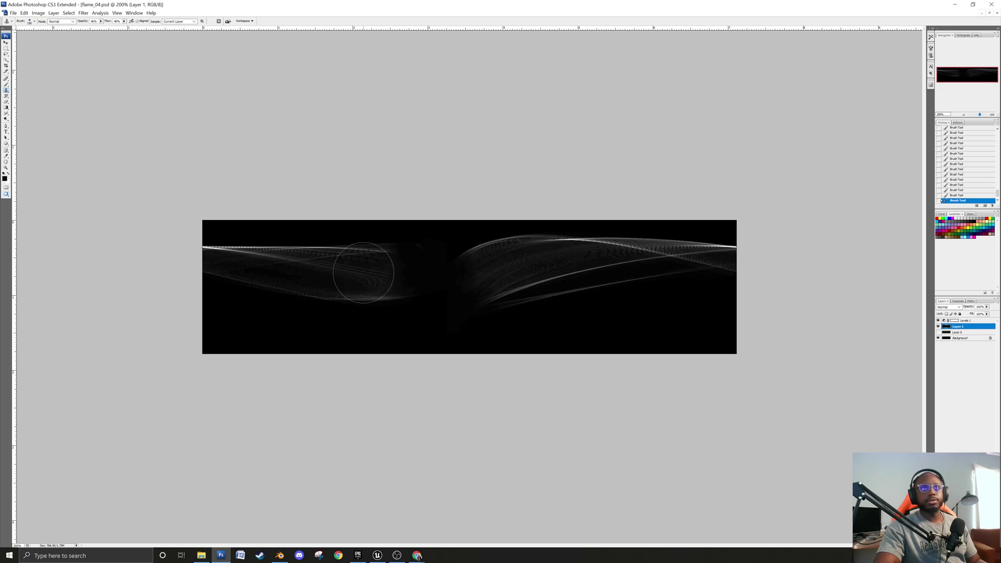
mouse_move(480, 268)
mouse_down()
mouse_move(503, 269)
mouse_move(364, 279)
mouse_move(495, 279)
mouse_up()
alt+click(313, 254)
drag(414, 272, 461, 273)
mouse_move(385, 286)
mouse_down()
mouse_move(497, 283)
mouse_move(470, 288)
mouse_move(527, 263)
mouse_move(404, 268)
mouse_up()
drag(513, 285, 498, 298)
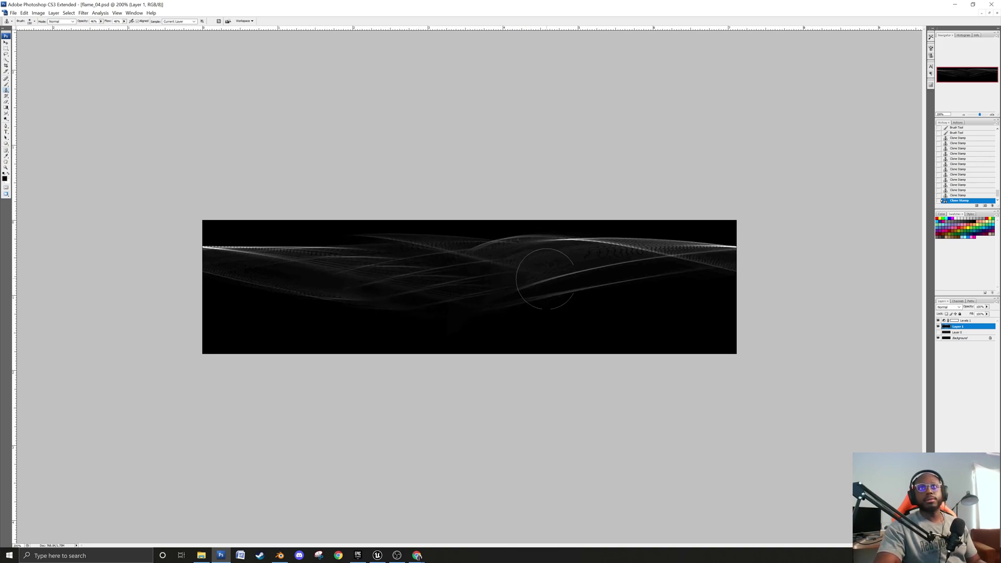
alt+click(620, 259)
mouse_move(456, 267)
mouse_down()
mouse_move(364, 274)
mouse_move(369, 290)
mouse_move(456, 301)
mouse_up()
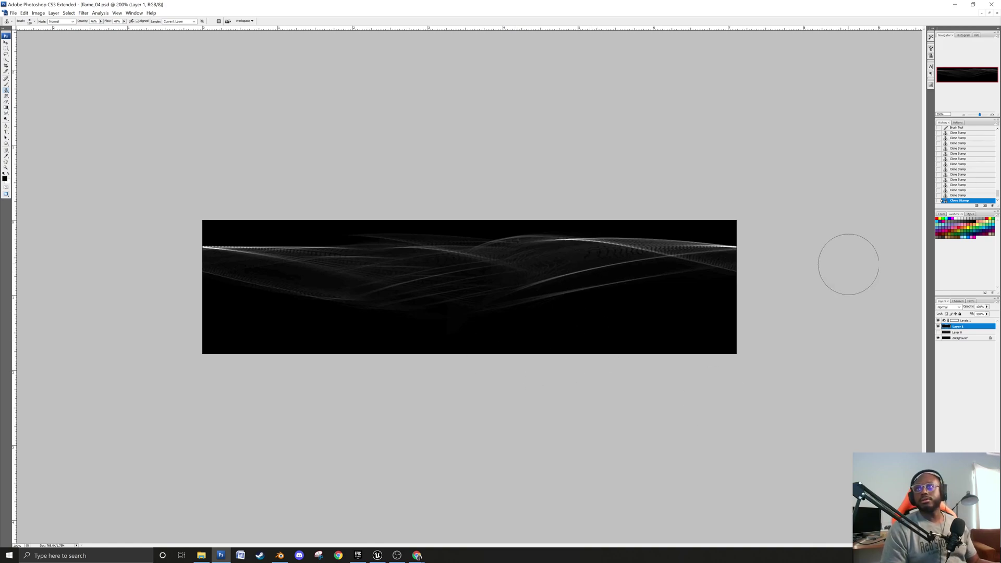
Lower the white input level of the Levels 1 adjustment layer to brighten the flame strands.
click(955, 321)
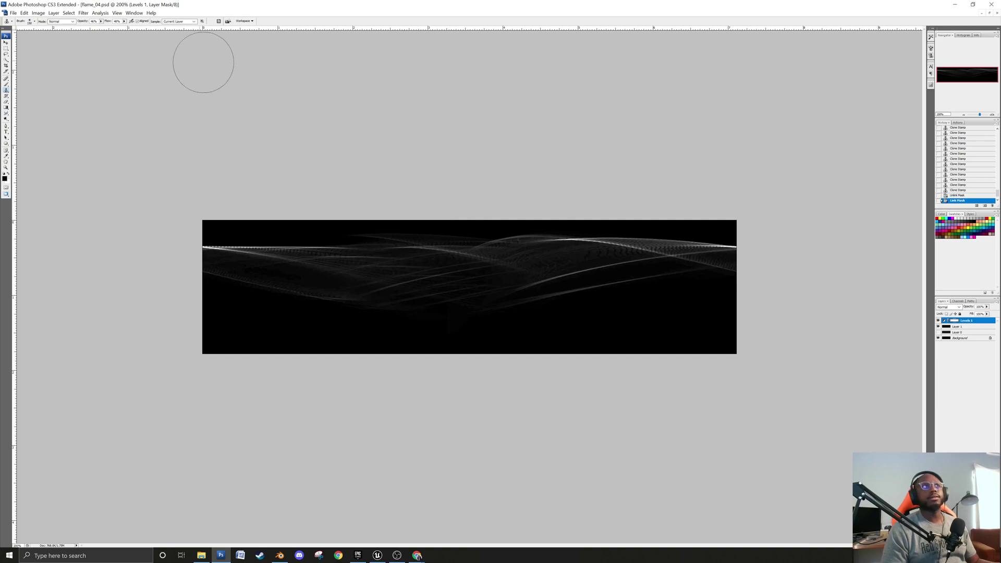
click(6, 44)
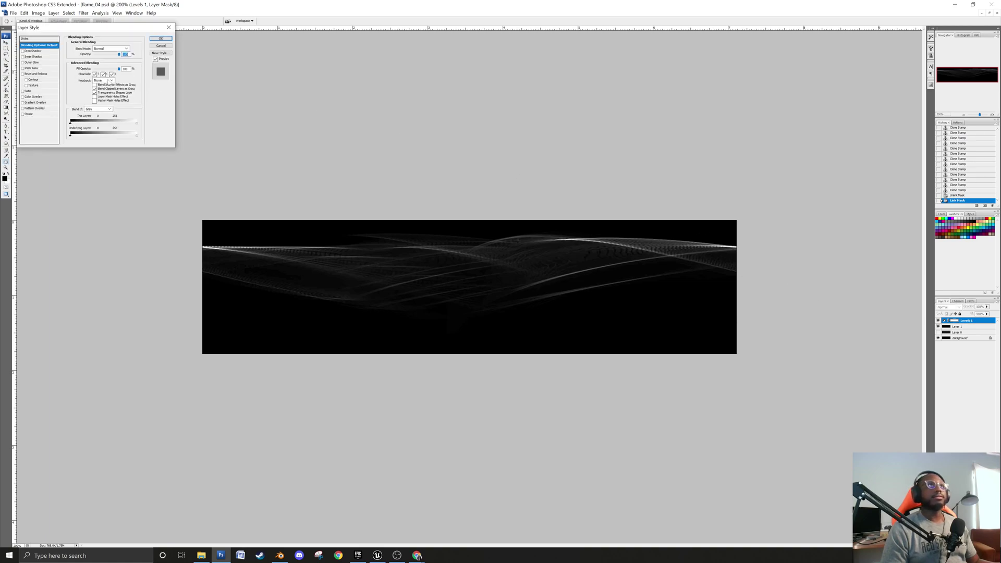
click(161, 46)
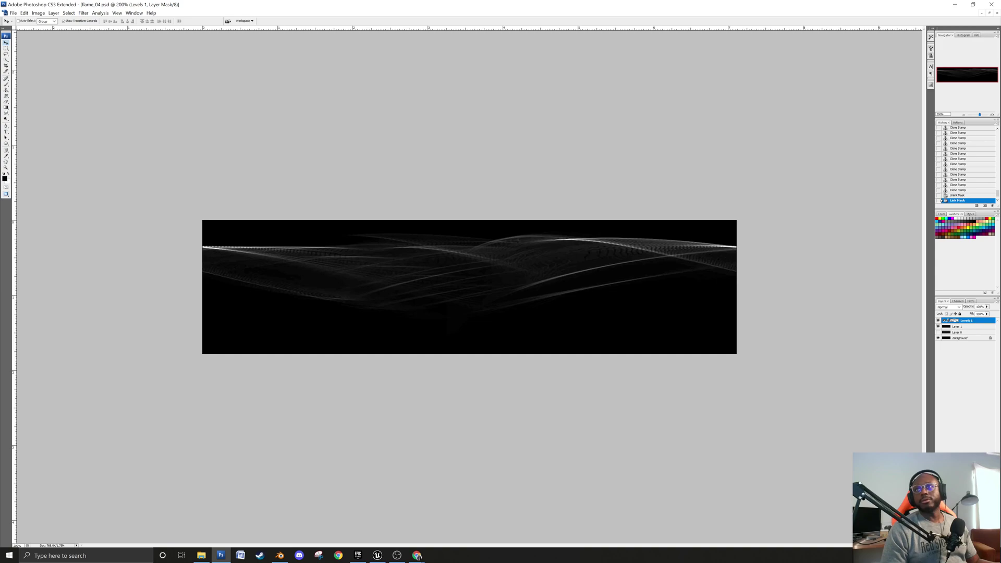
double_click(945, 320)
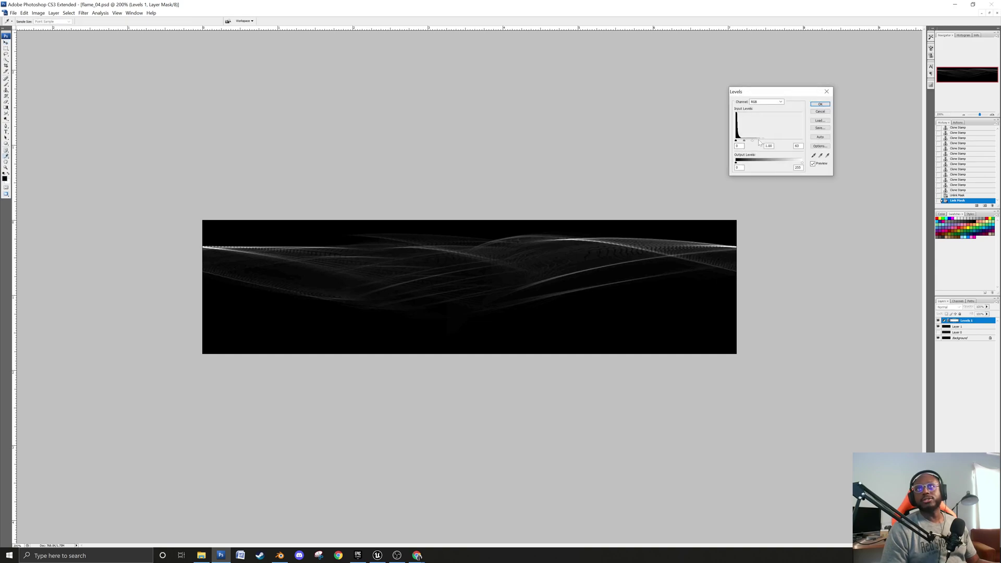
drag(750, 142, 741, 144)
click(820, 104)
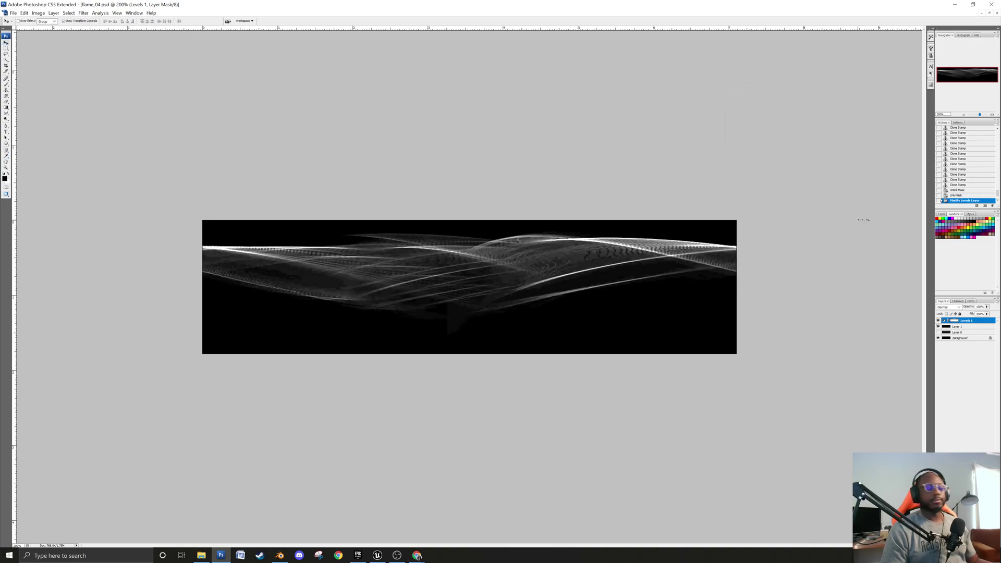
Switch to Unreal Engine and examine the rainbow ring effect in demo_map from different angles and distances.
click(954, 4)
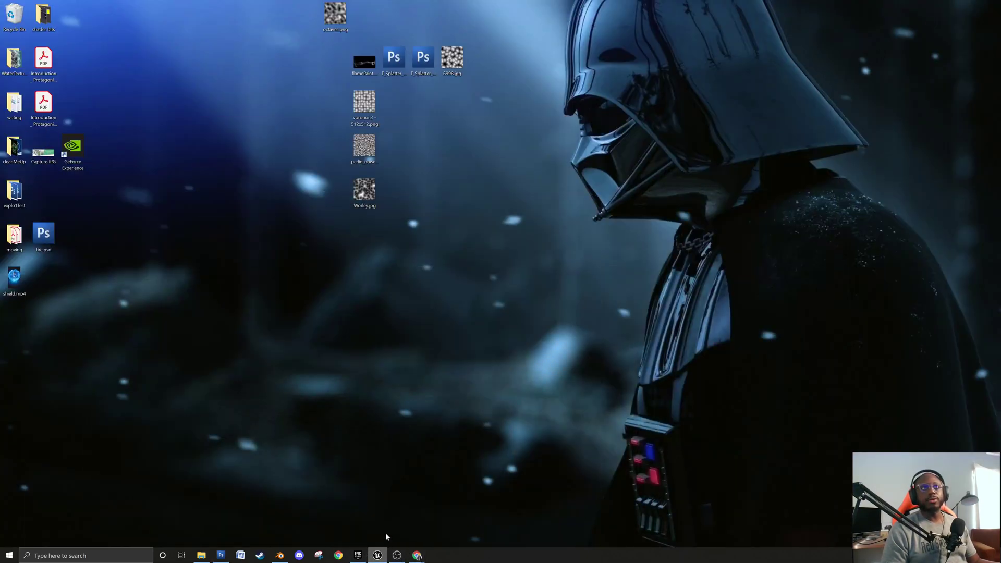
click(378, 555)
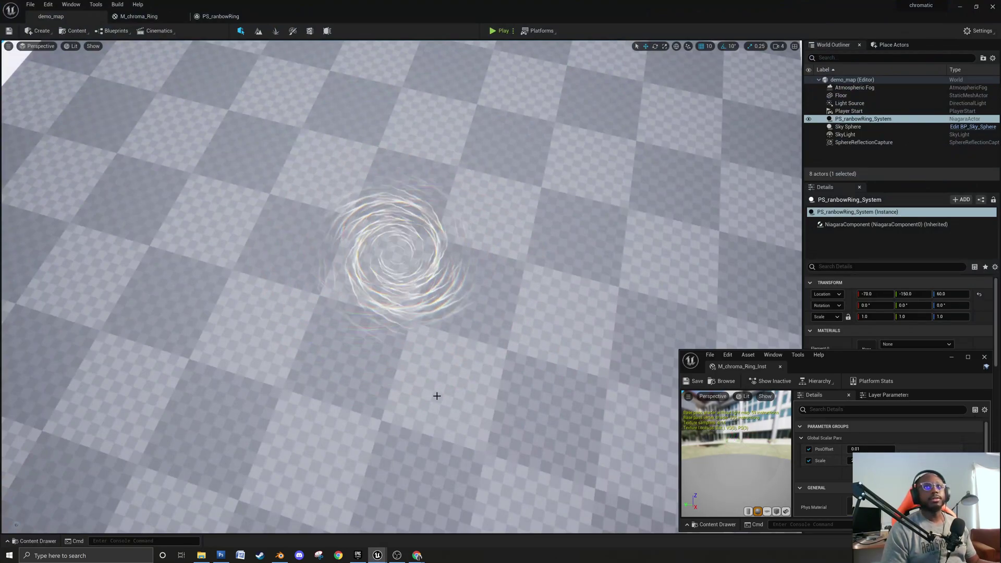
mouse_move(467, 409)
alt+mouse_down()
mouse_move(453, 302)
mouse_move(464, 417)
alt+mouse_up()
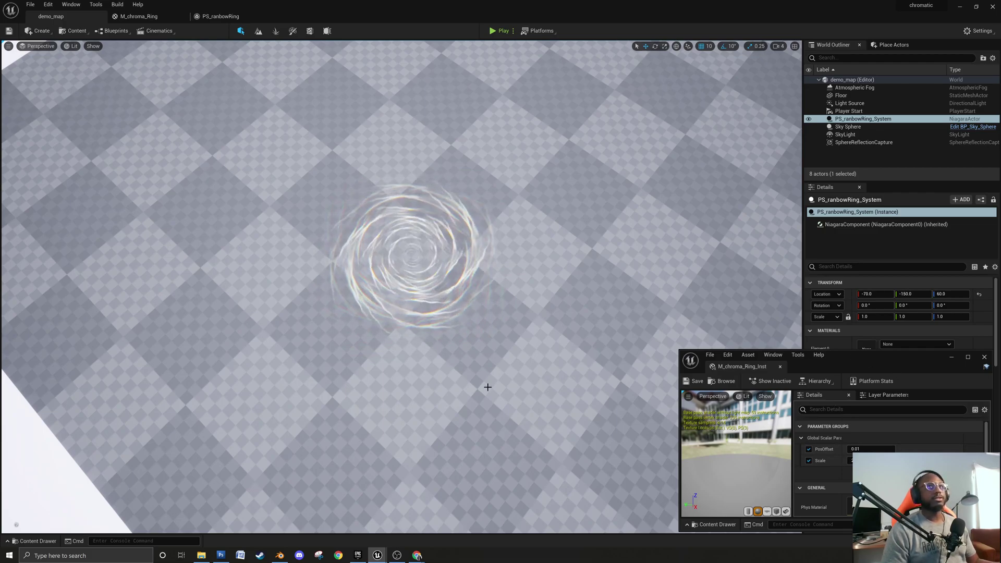
scroll(448, 402, up, 3)
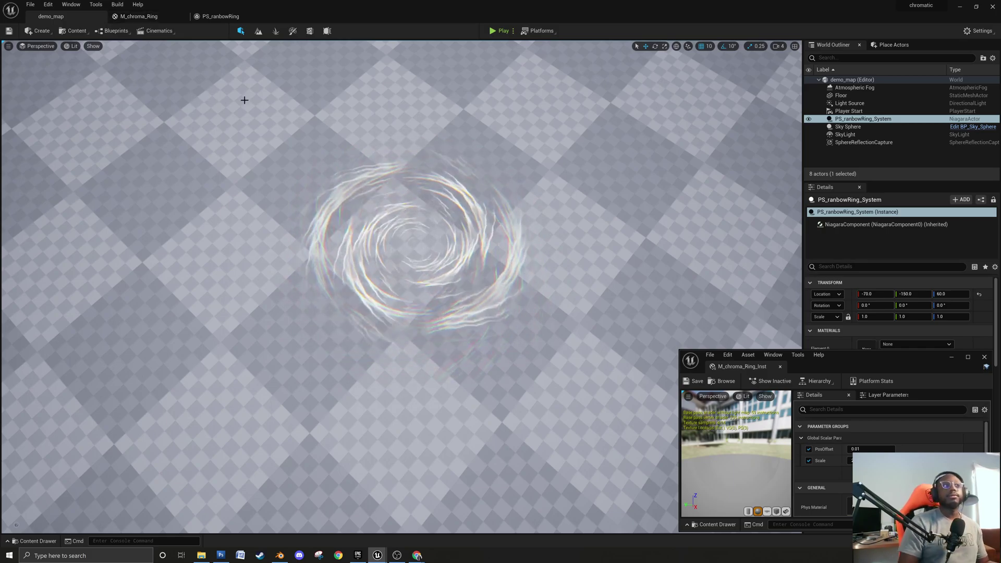
click(136, 16)
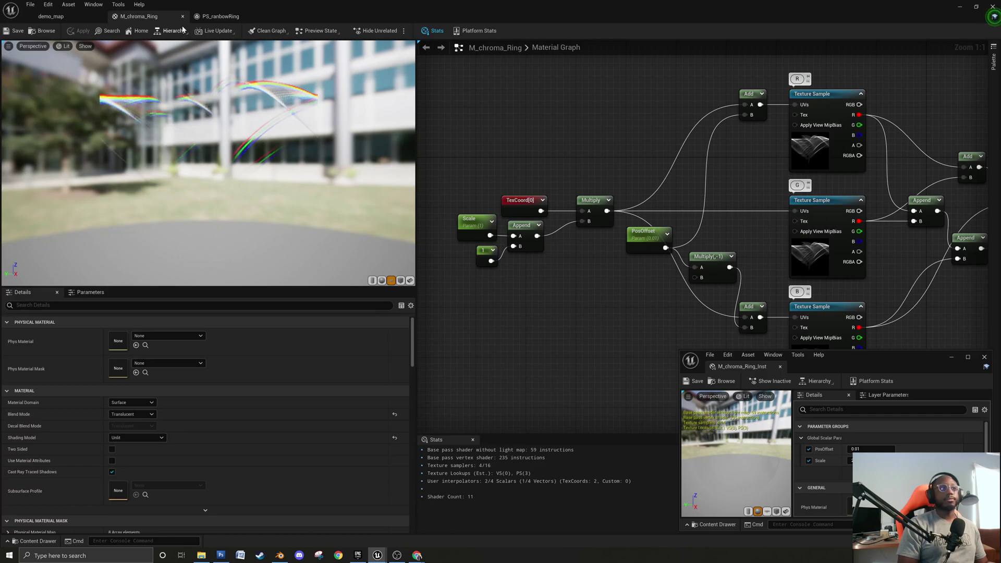
click(50, 16)
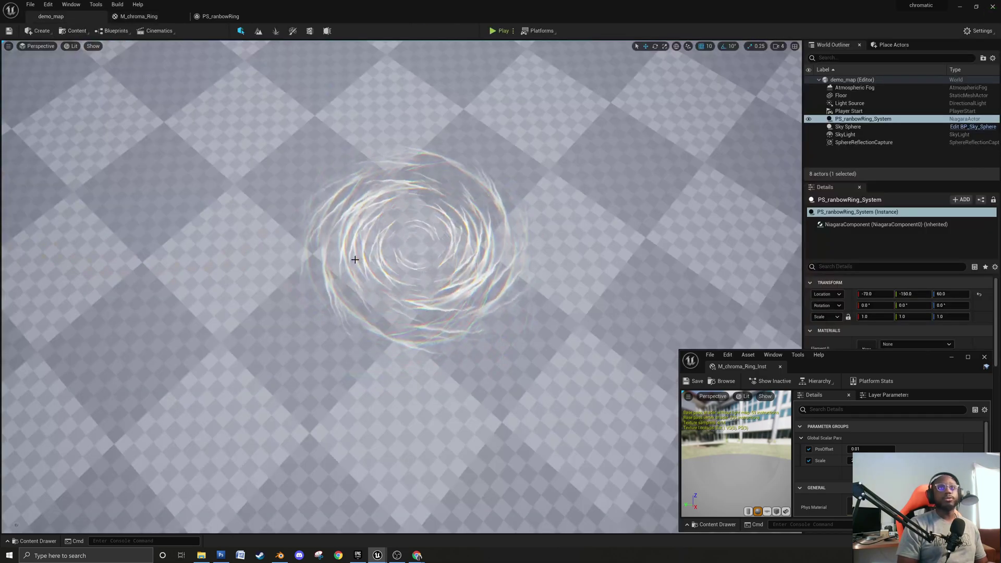
scroll(379, 344, up, 2)
scroll(379, 344, up, 3)
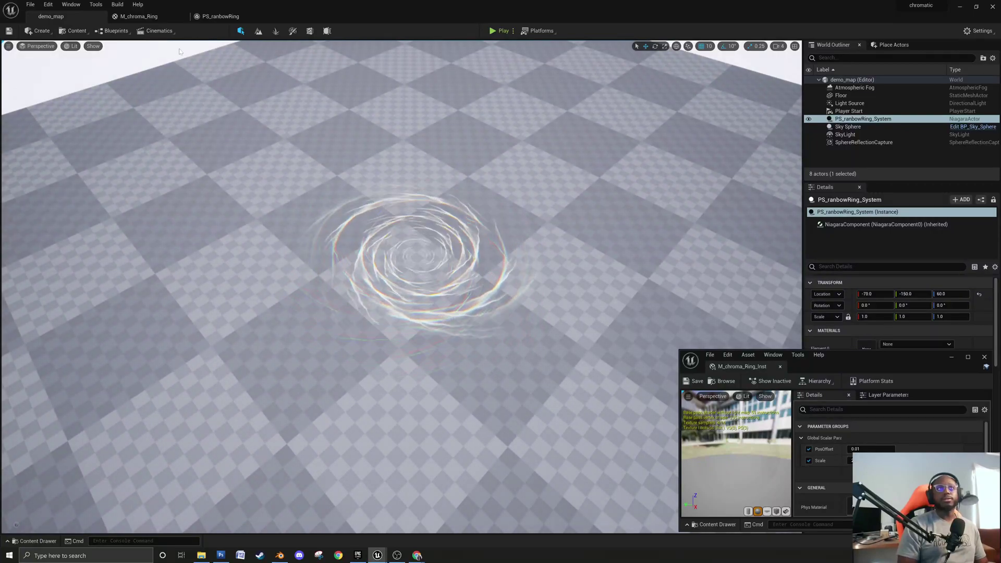
In the M_chroma_Ring material graph, move the TexCoord, Scale, constant, Append and Multiply nodes together farther away from the PosOffset and Add nodes.
click(139, 16)
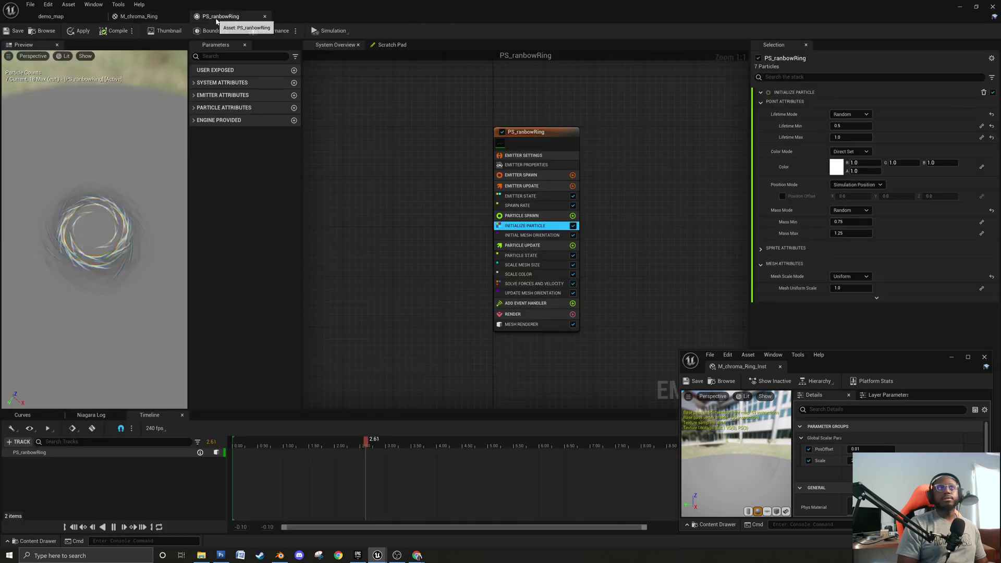
click(221, 16)
click(138, 16)
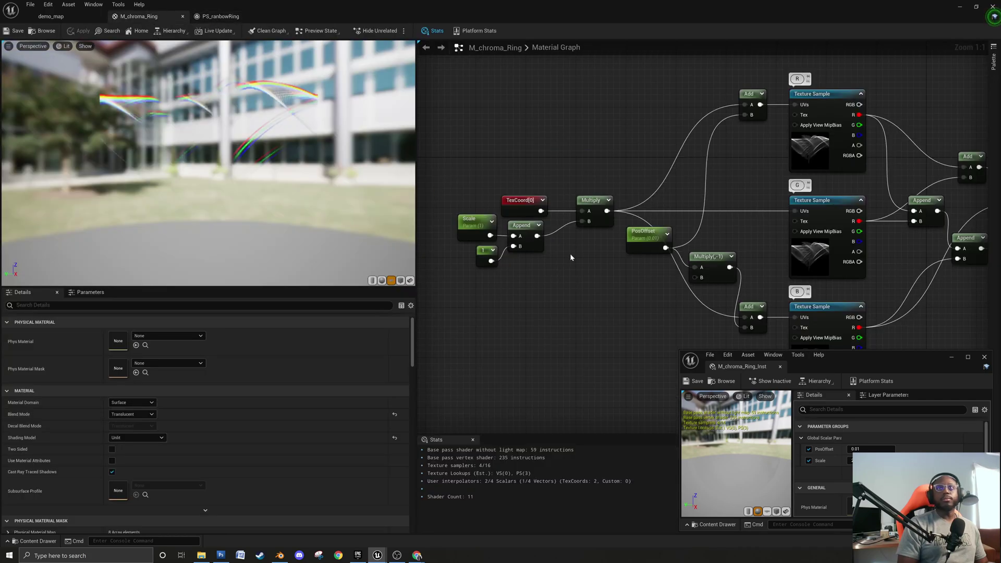
right_drag(577, 208, 585, 238)
drag(476, 192, 625, 292)
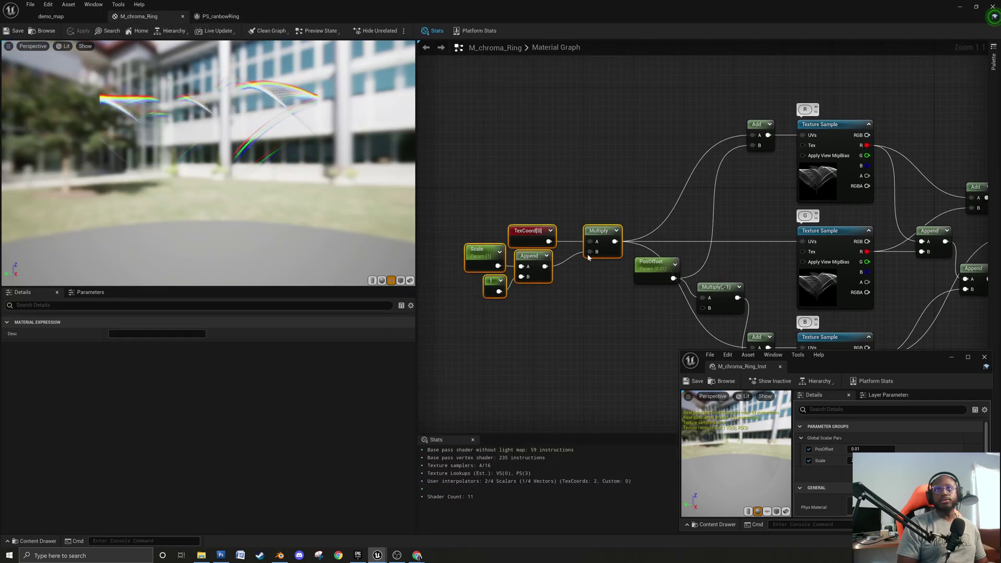
right_drag(599, 237, 664, 215)
drag(660, 215, 526, 190)
right_drag(559, 157, 666, 158)
drag(624, 196, 549, 220)
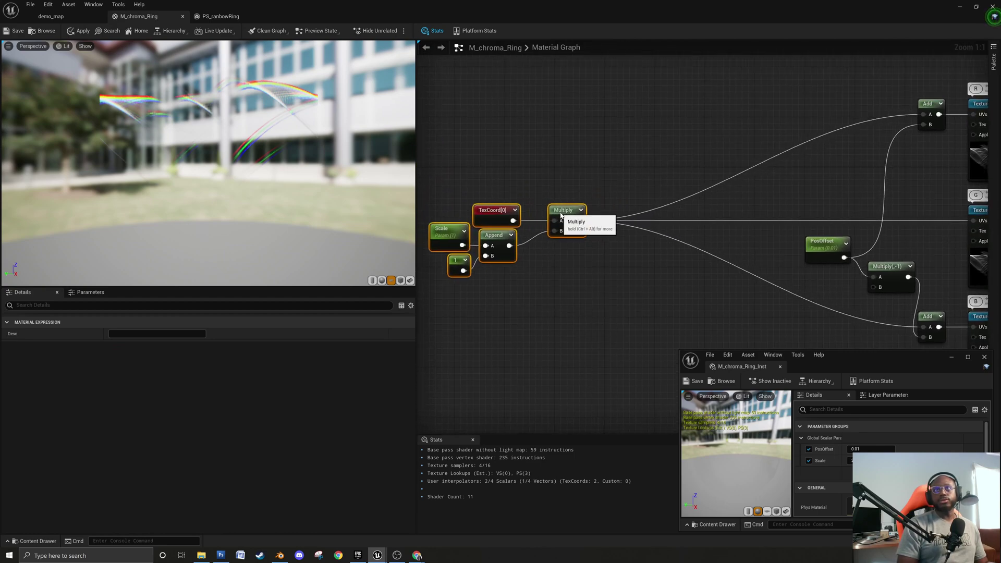
right_drag(700, 223, 629, 221)
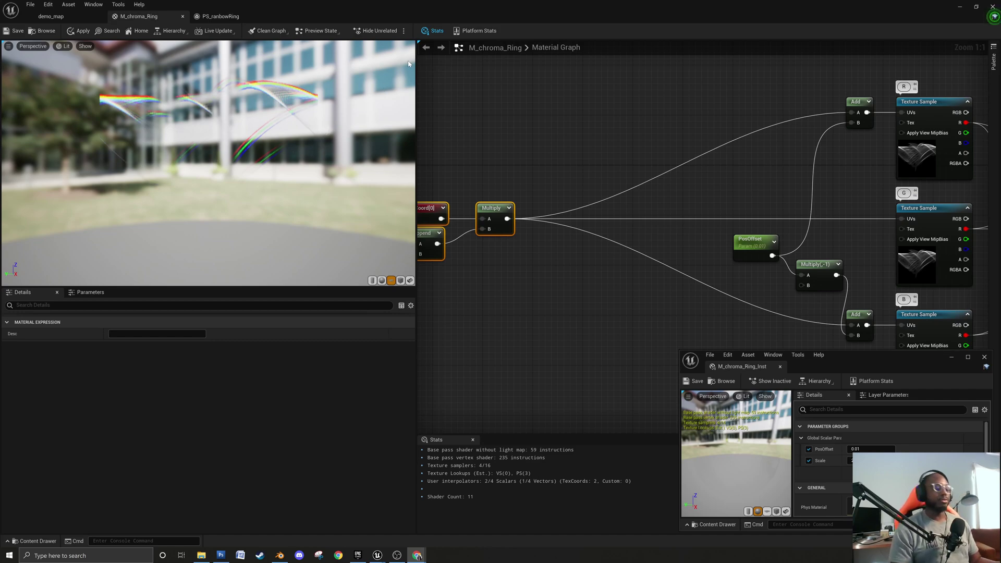
Add an empty Texture Sample node to the M_chroma_Ring graph and place it above the UV Multiply node.
click(614, 152)
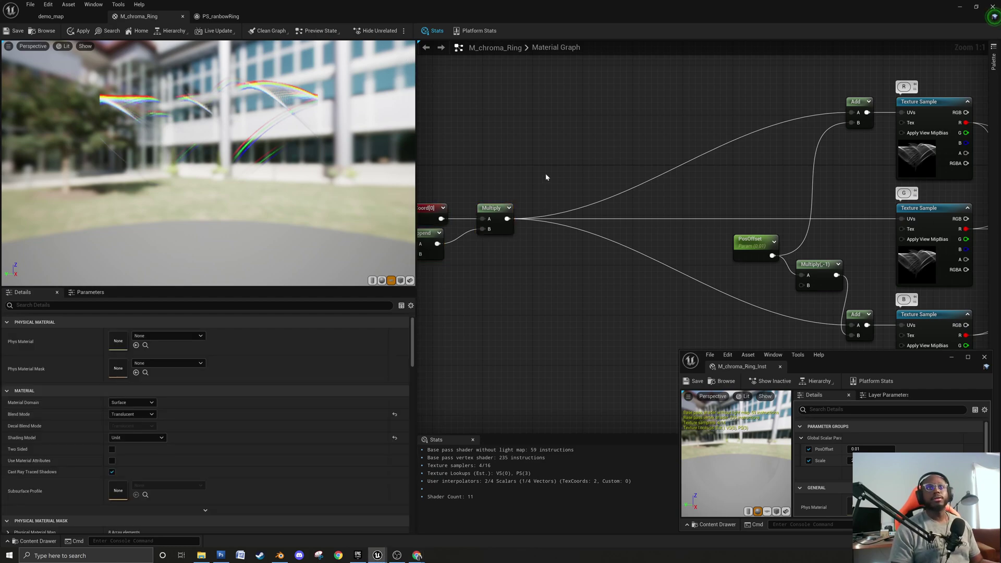
right_click(576, 157)
click(597, 151)
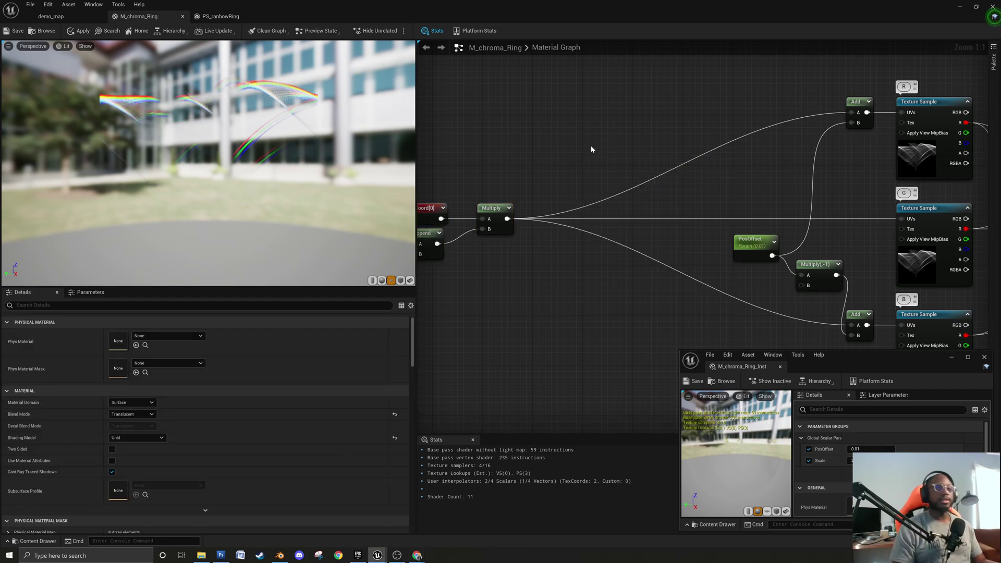
click(596, 150)
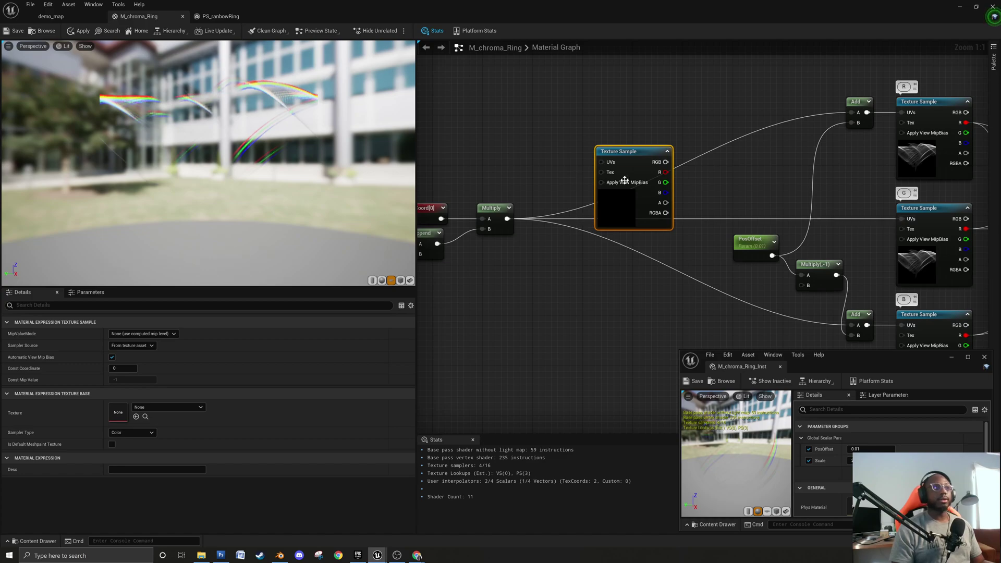
drag(624, 180, 573, 143)
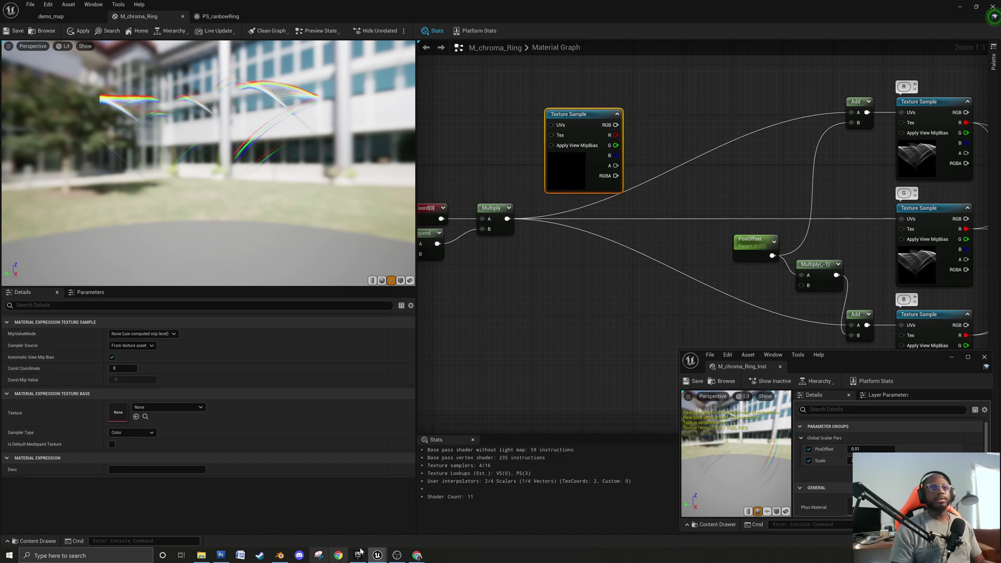
Switch to Photoshop, select Layer 0 in flame_04.psd and add a new alpha channel.
click(222, 552)
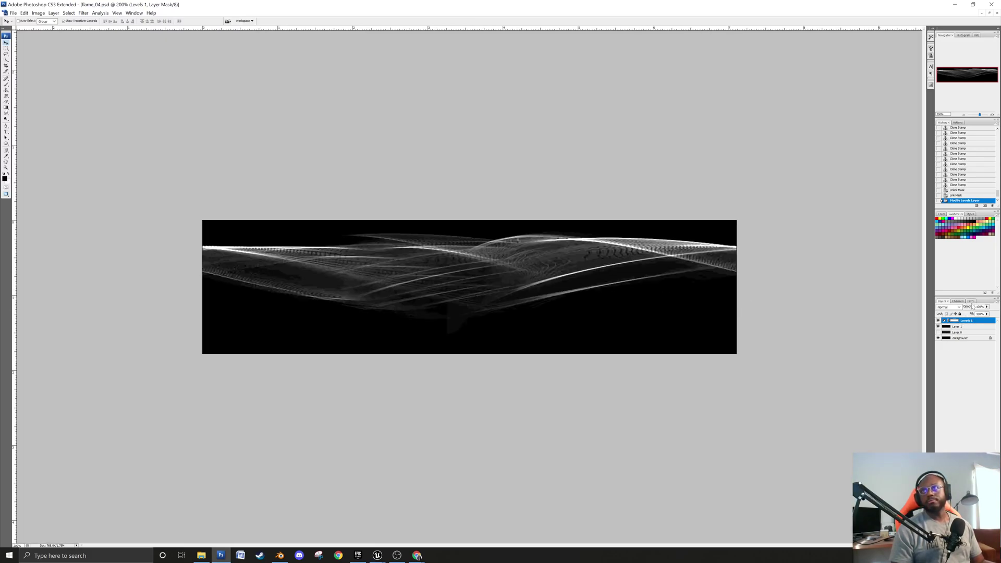
click(957, 302)
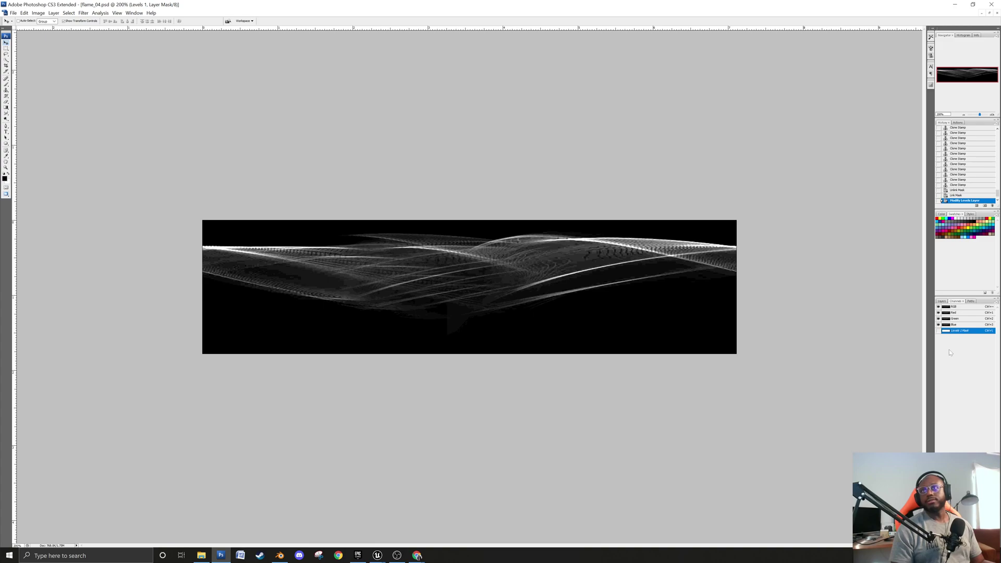
click(953, 306)
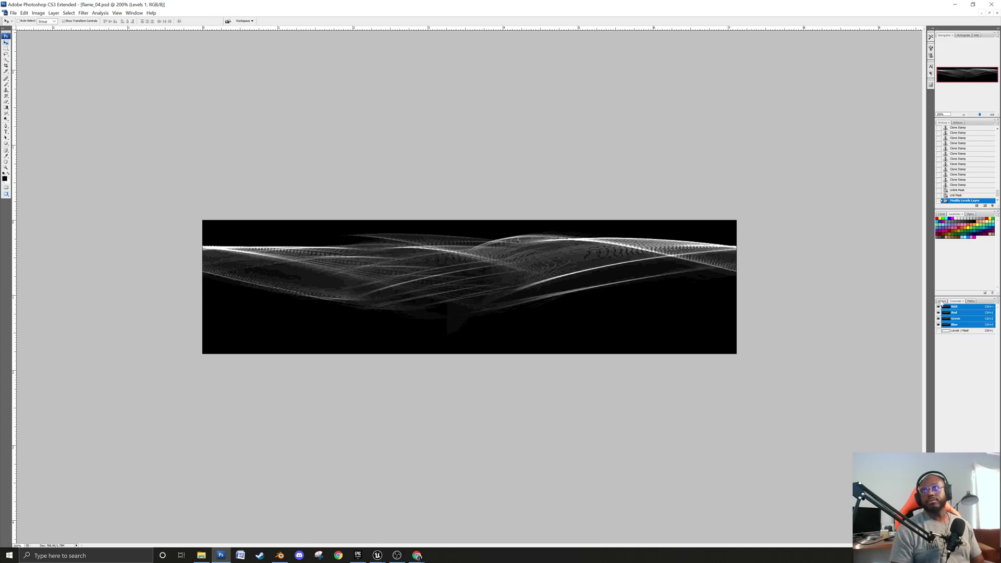
click(941, 302)
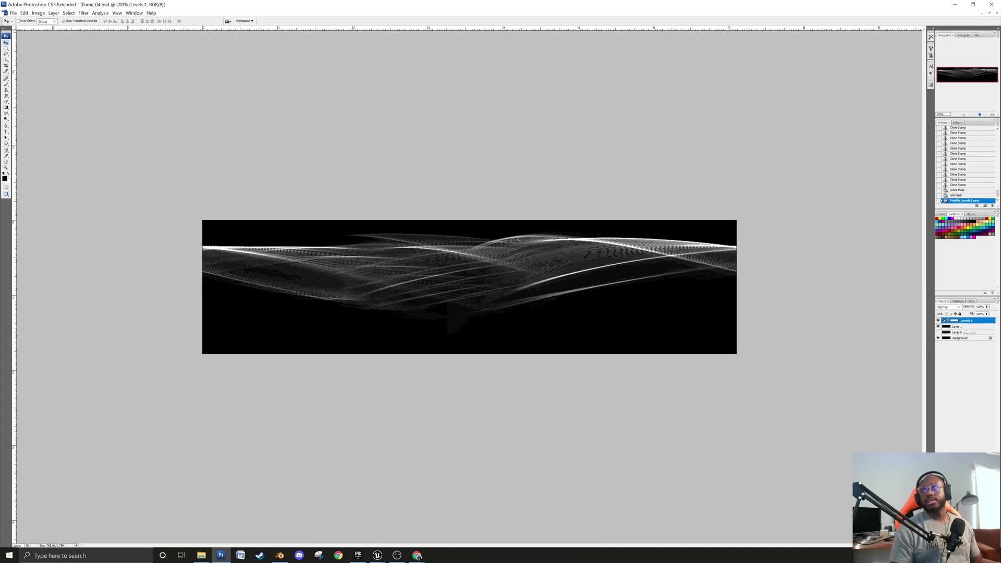
click(964, 332)
click(954, 301)
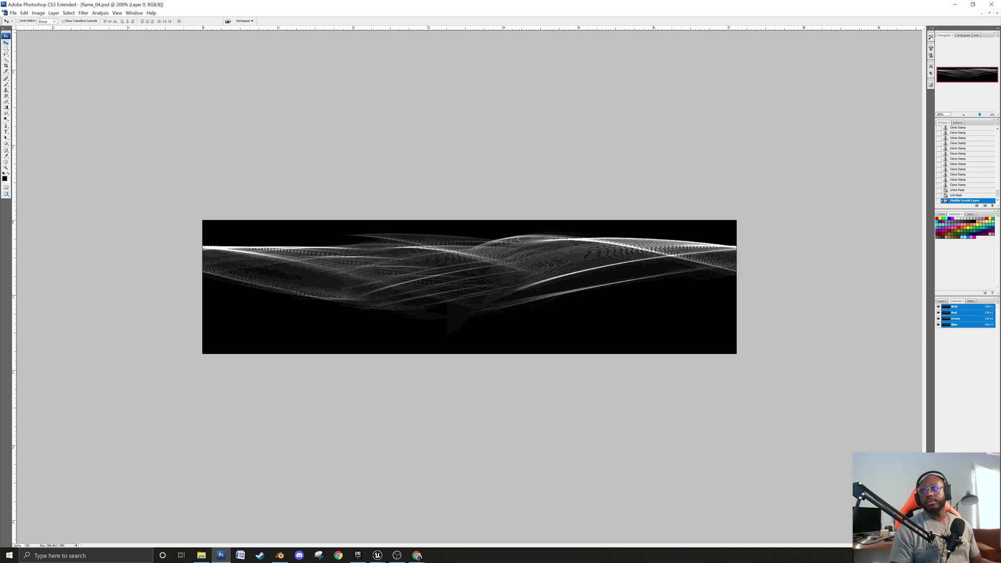
click(984, 544)
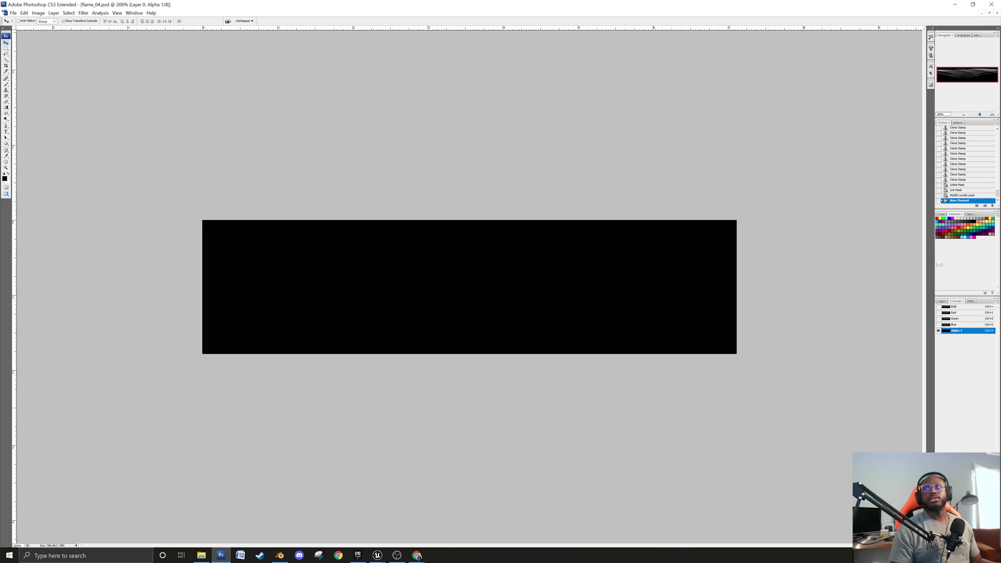
Create a new layer above Levels 1, fill it with black and render the Clouds filter on it.
click(941, 302)
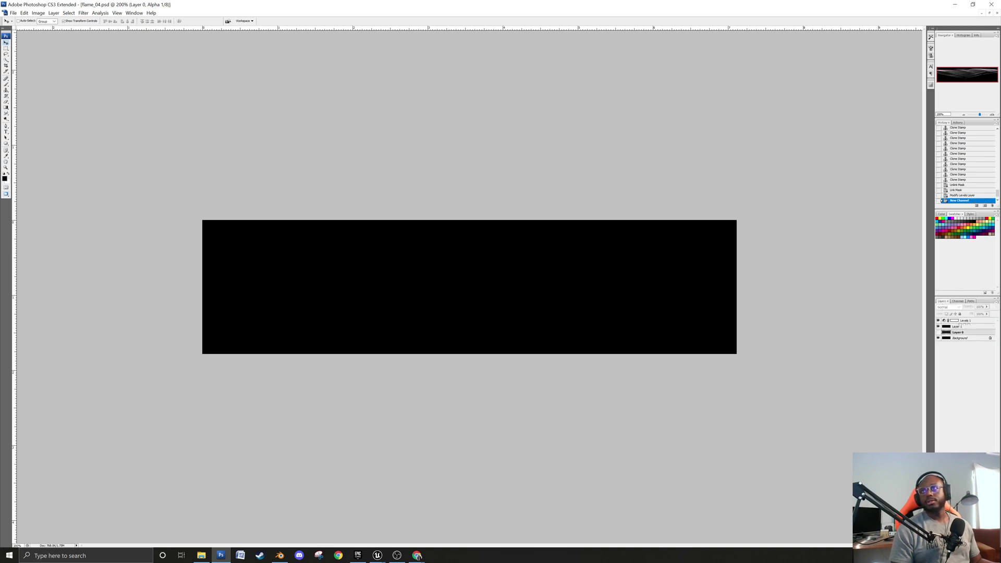
click(980, 321)
click(985, 544)
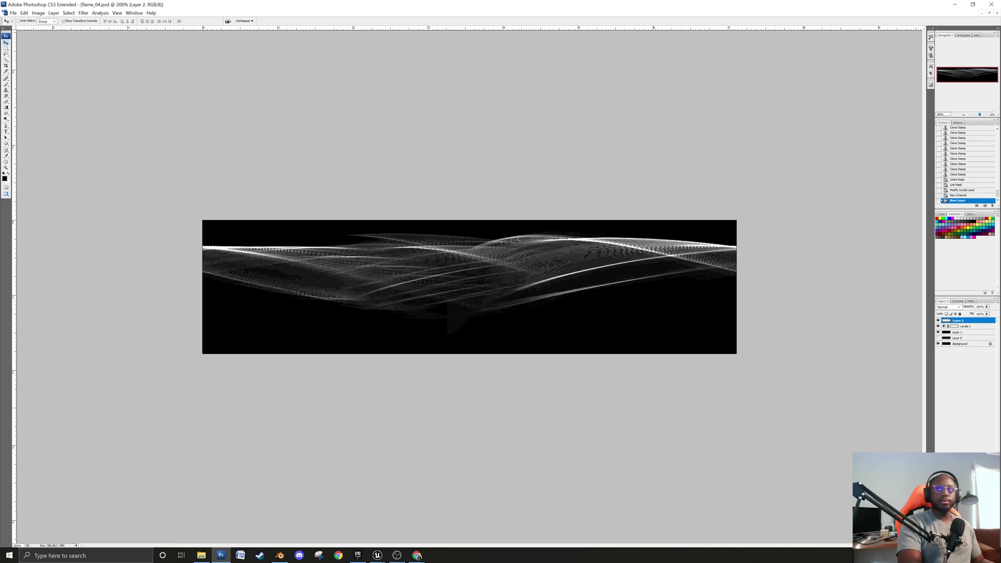
key(alt+BackSpace)
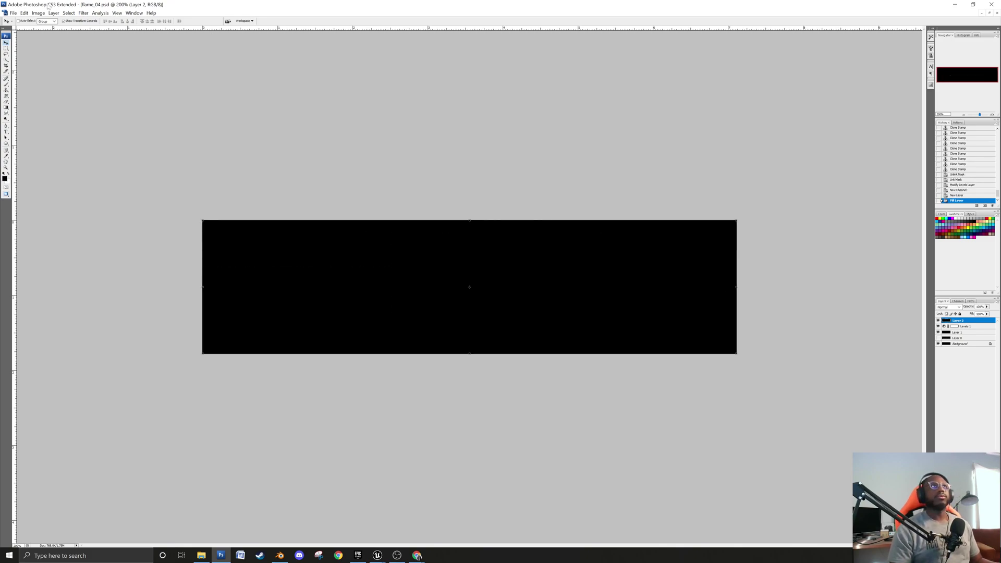
click(83, 13)
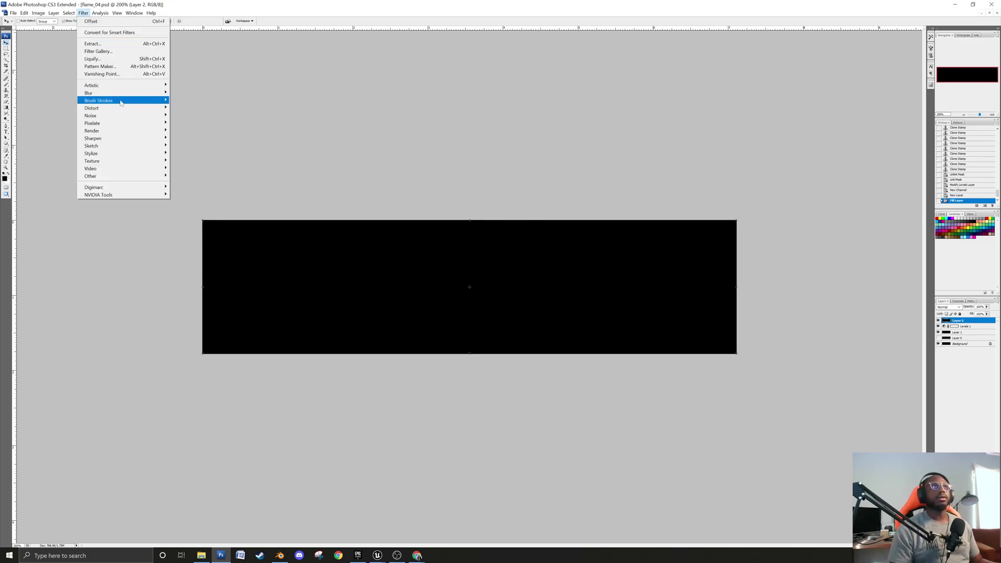
mouse_move(130, 130)
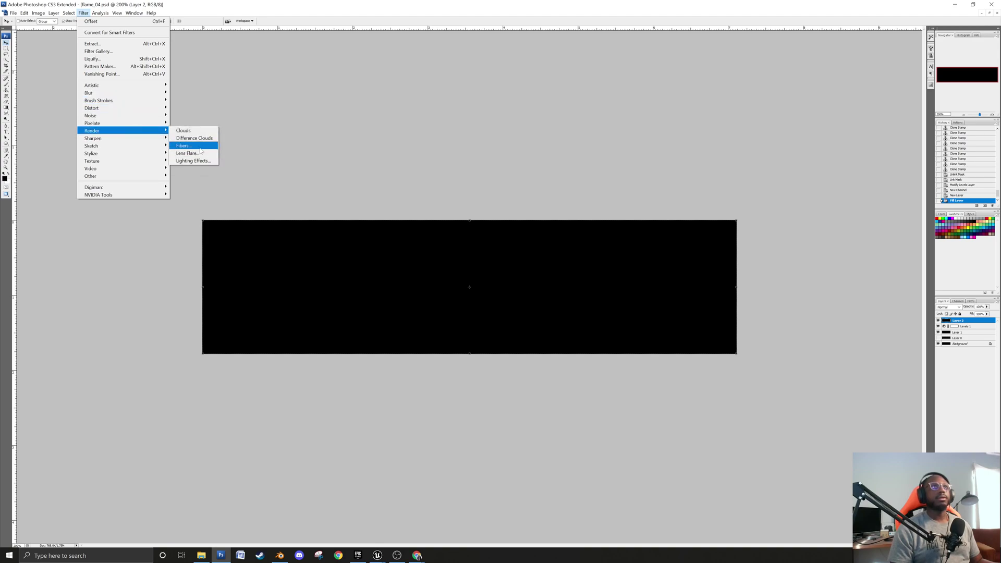
click(183, 130)
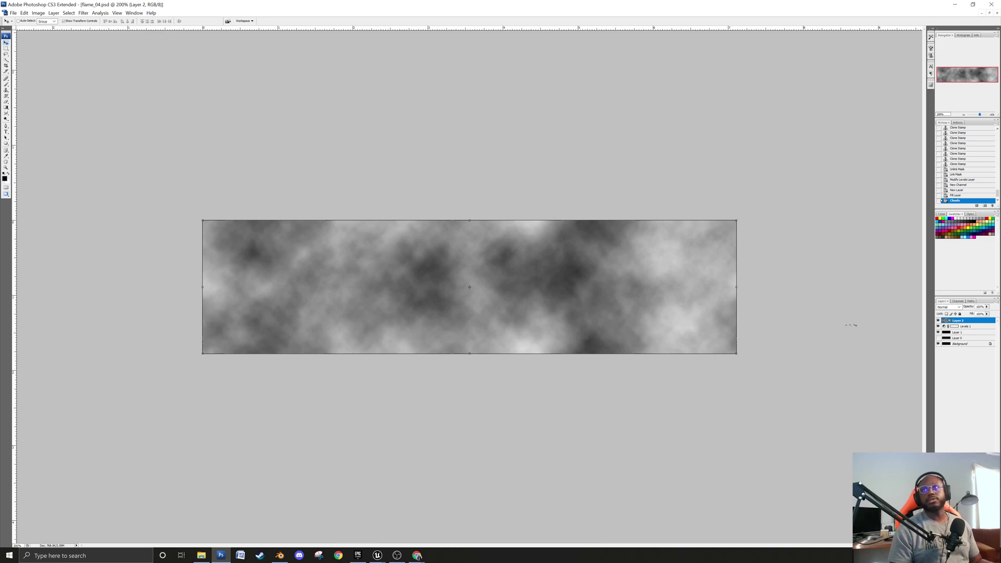
Load the clouds layer's outline as a selection, then hide that layer and select the Alpha 1 channel.
ctrl+click(949, 320)
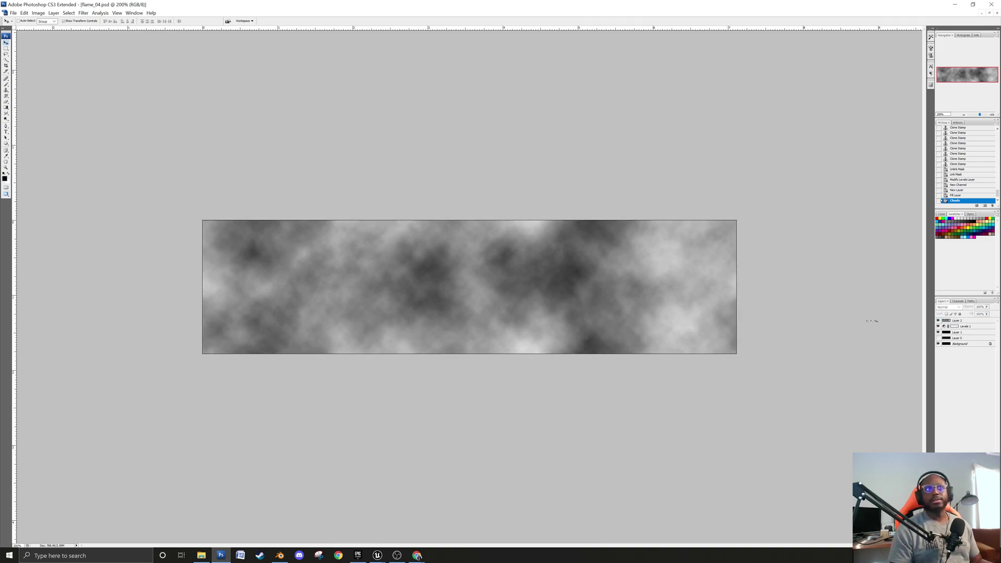
ctrl+click(946, 320)
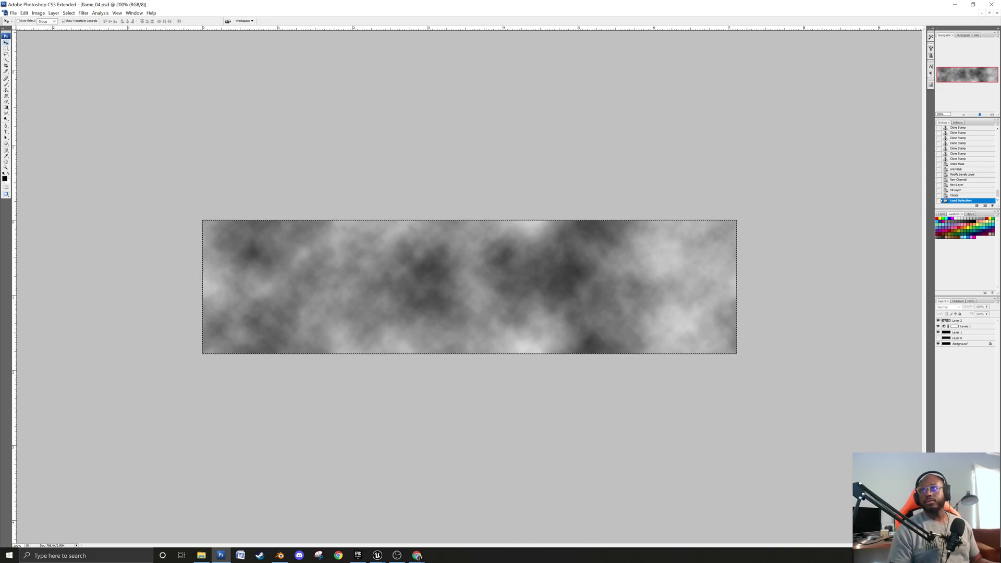
click(938, 321)
click(957, 343)
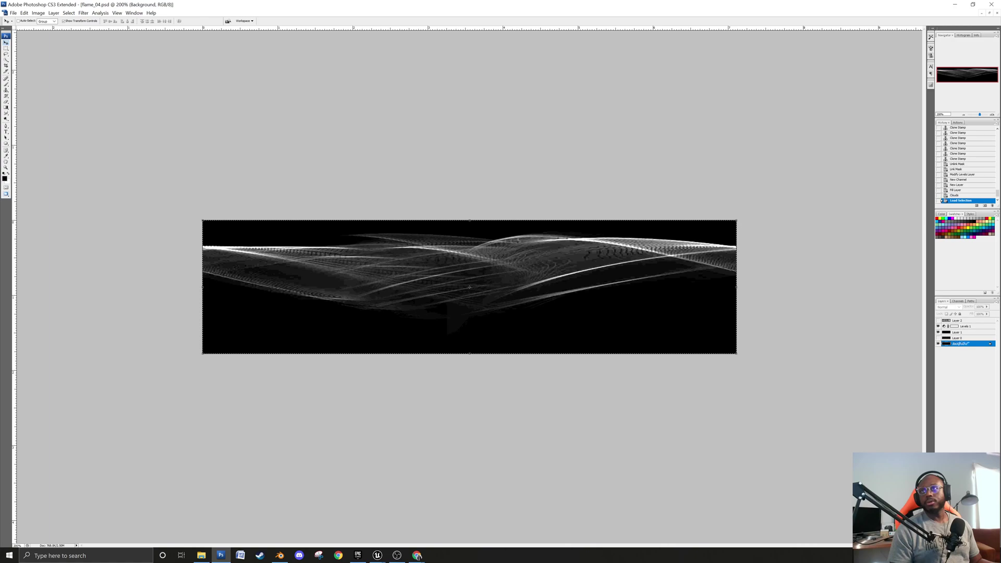
click(957, 302)
click(961, 331)
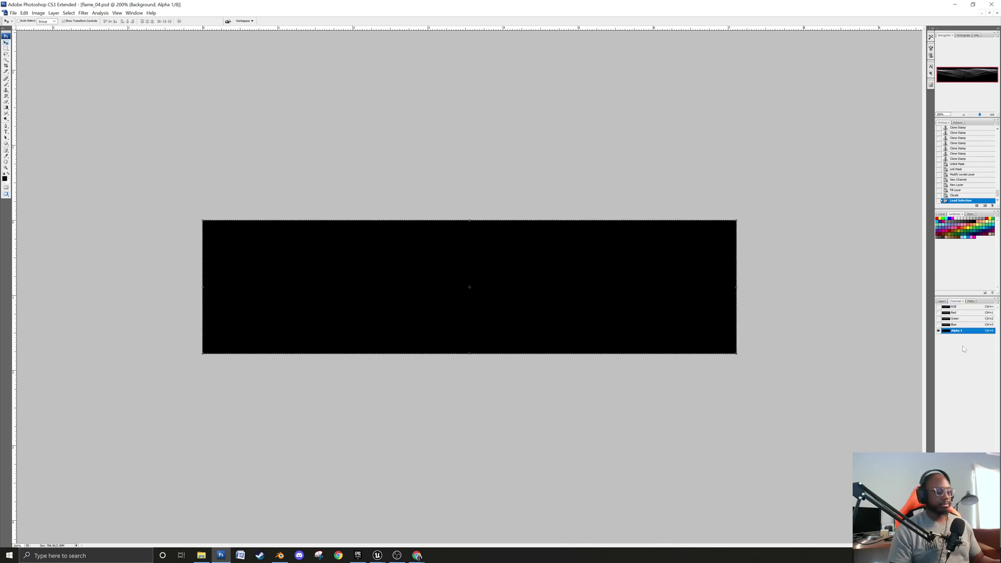
Show the clouds layer again, copy its selected contents, then hide it and select the Background layer.
click(947, 301)
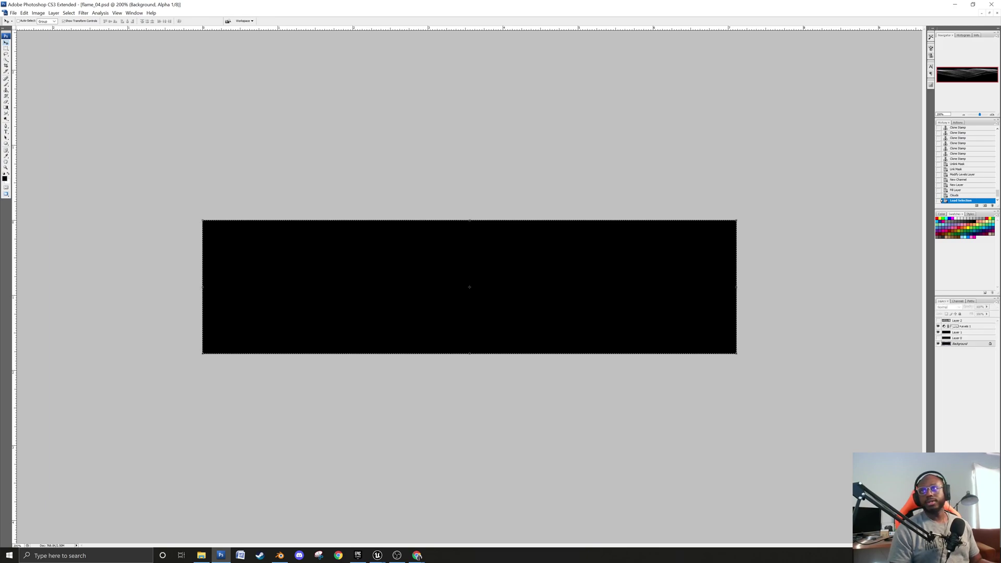
click(938, 320)
click(957, 320)
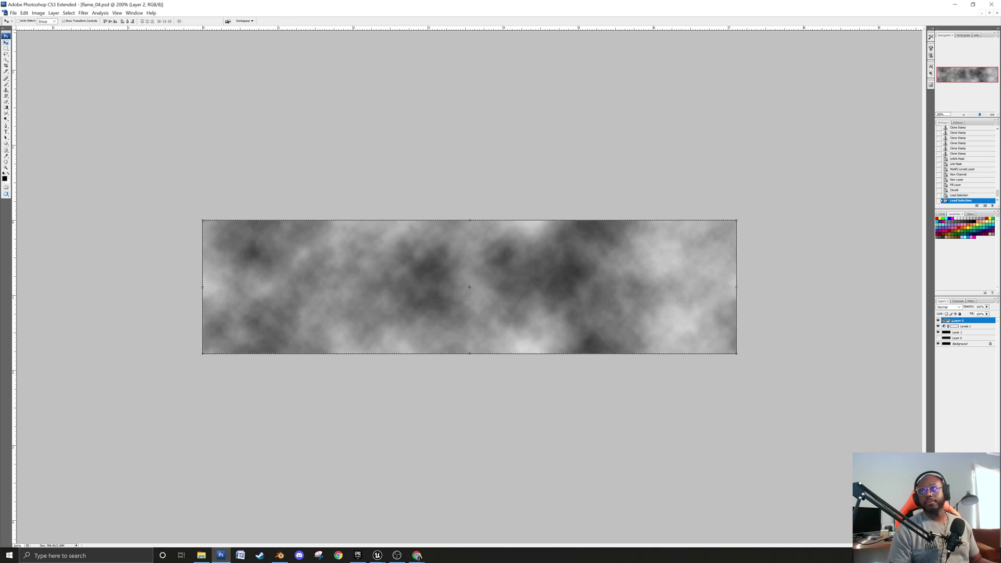
click(938, 320)
click(964, 343)
key(ctrl+shift+n)
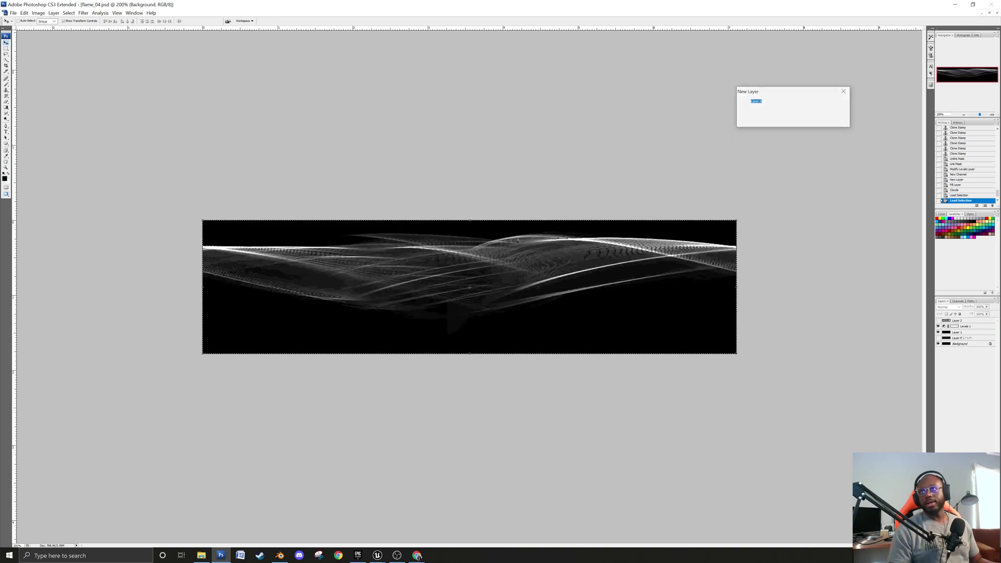
click(838, 109)
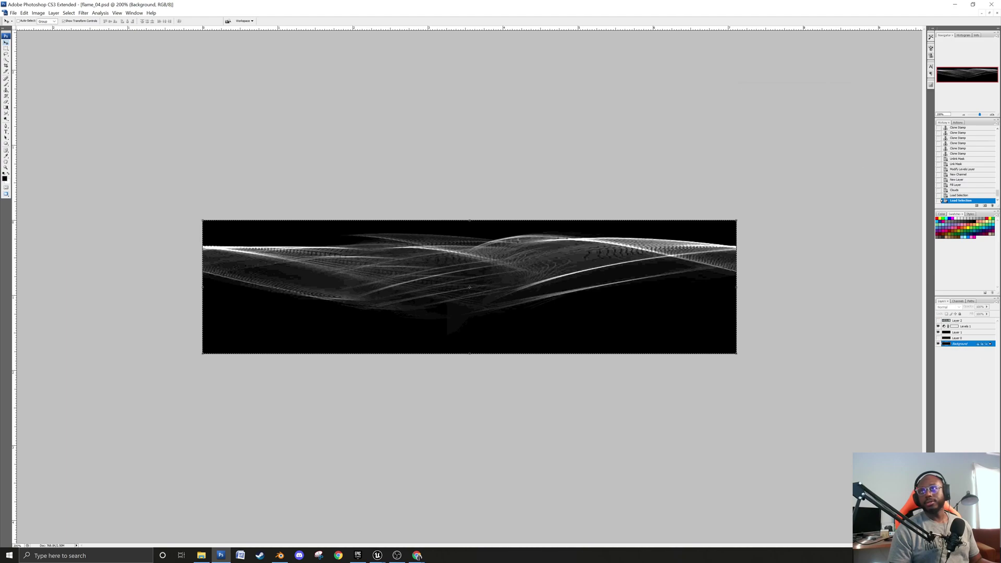
Paste the copied clouds into the Alpha 1 channel and return to the RGB composite with the Background layer active.
click(958, 301)
click(957, 330)
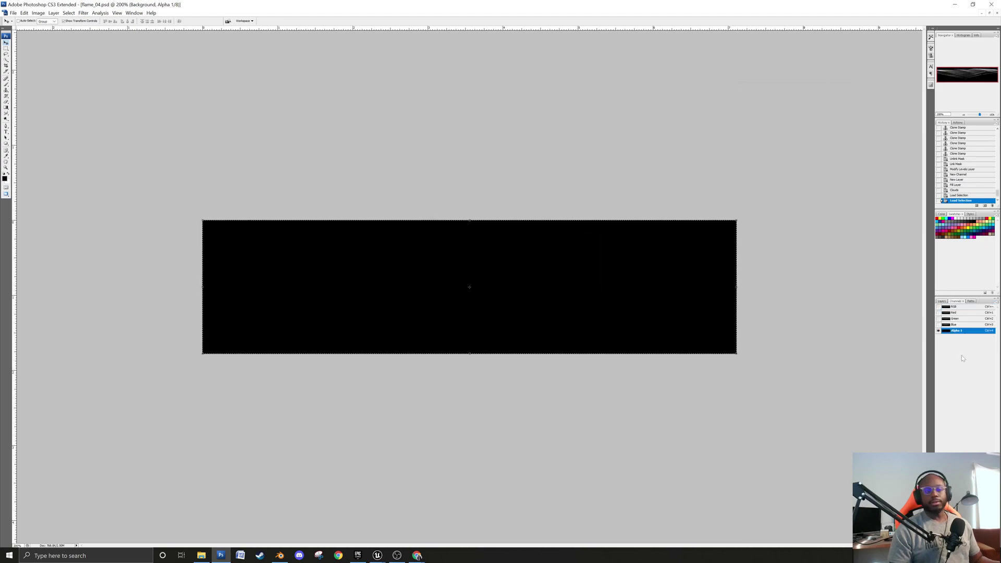
key(ctrl+v)
click(957, 307)
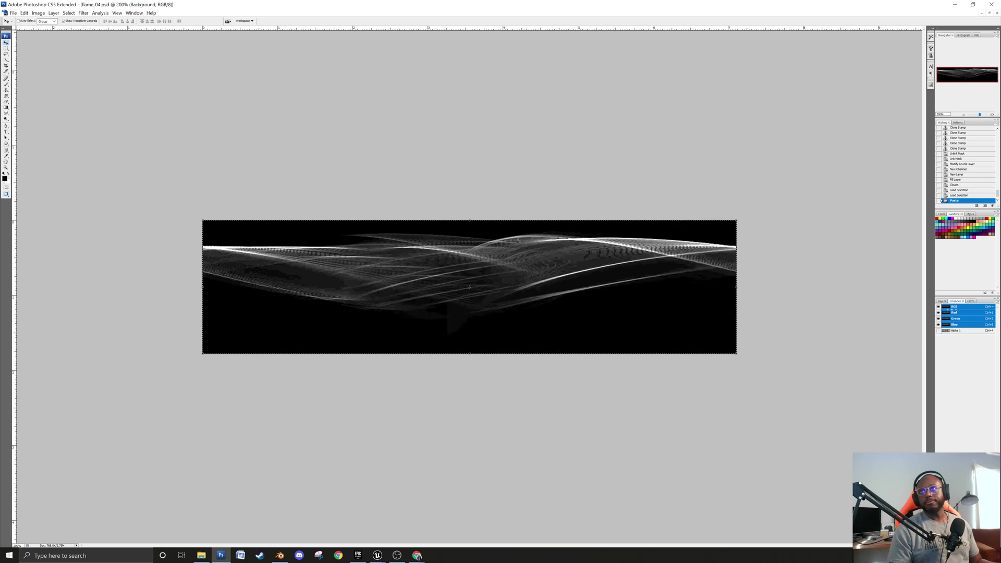
click(942, 302)
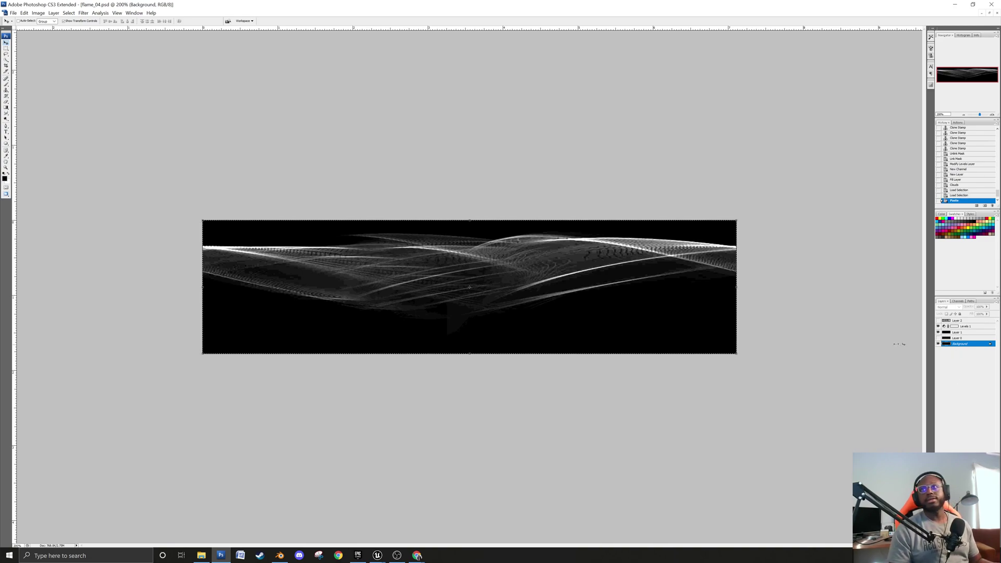
Return to Unreal Engine and move the empty Texture Sample node below the Append and Multiply nodes.
click(961, 8)
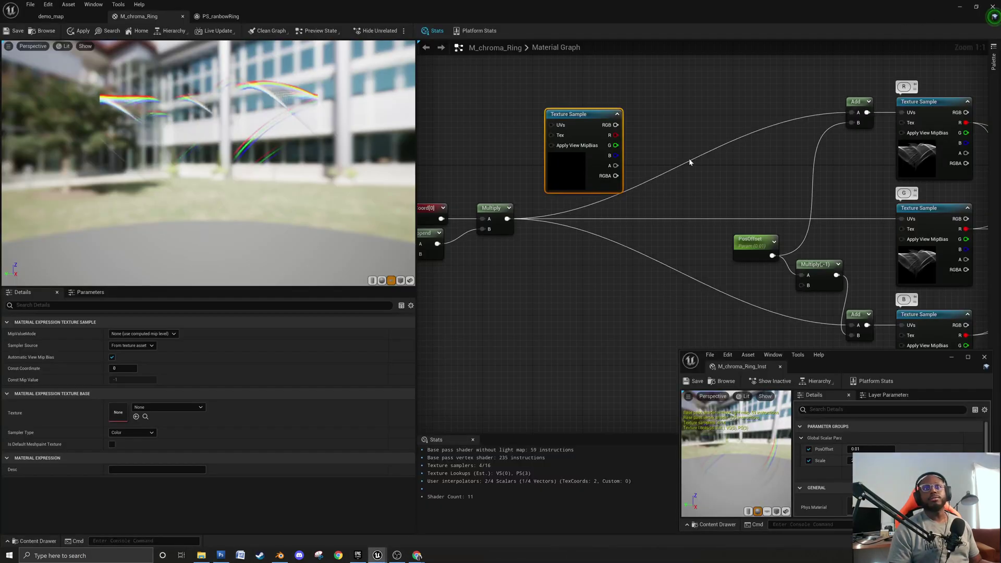
click(589, 325)
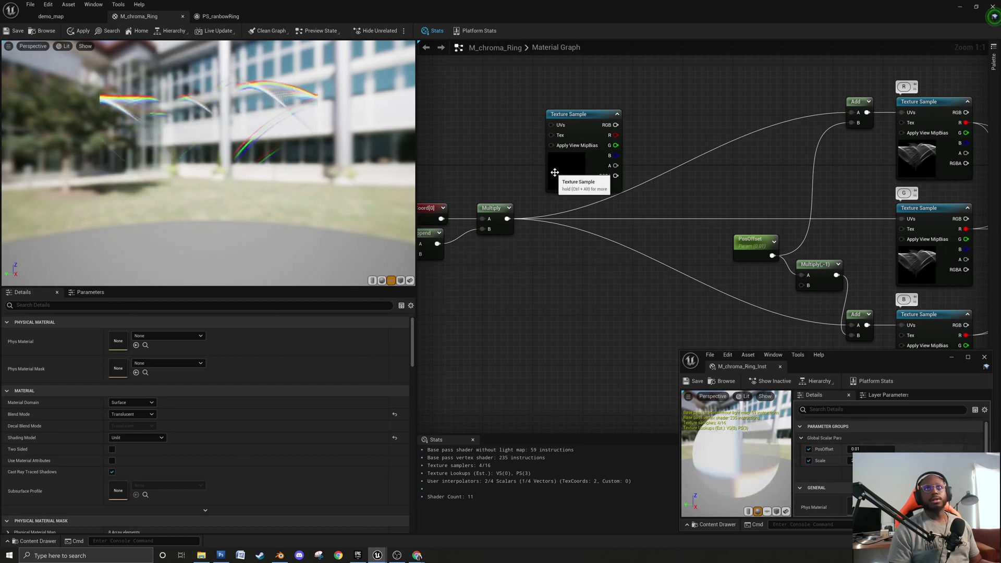
click(573, 175)
right_drag(655, 163, 658, 180)
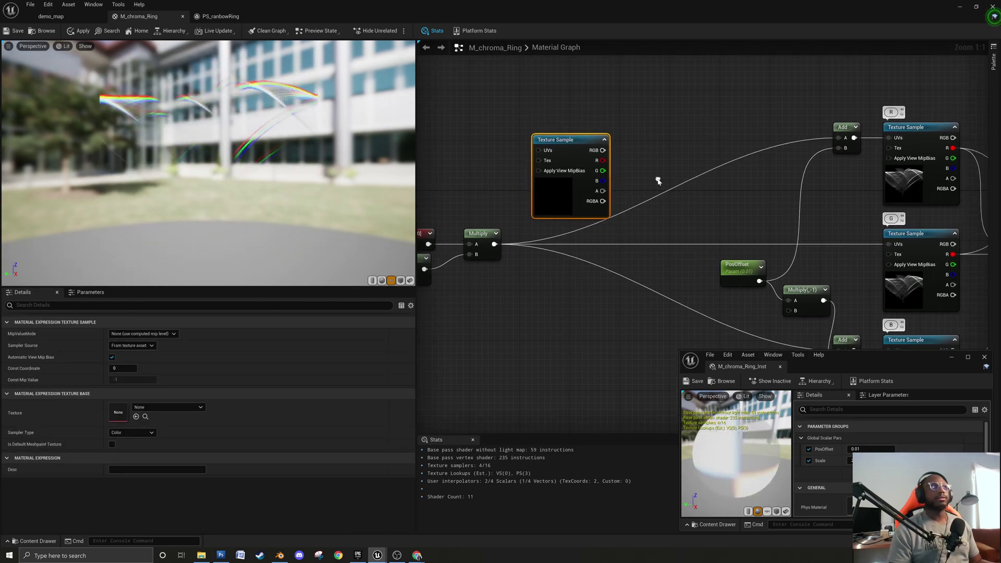
right_drag(586, 248, 607, 246)
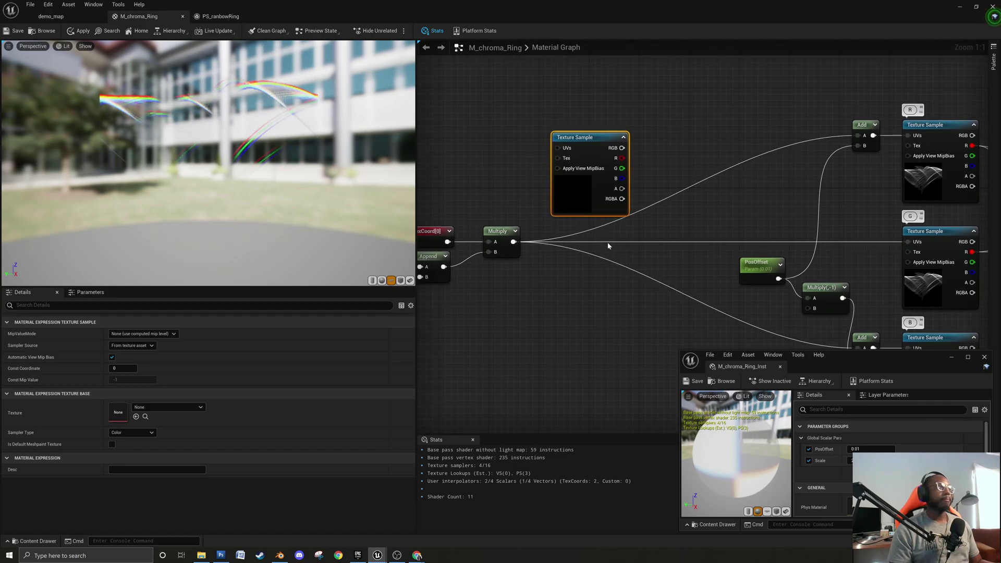
drag(581, 192, 500, 348)
right_drag(577, 258, 649, 259)
drag(586, 313, 549, 319)
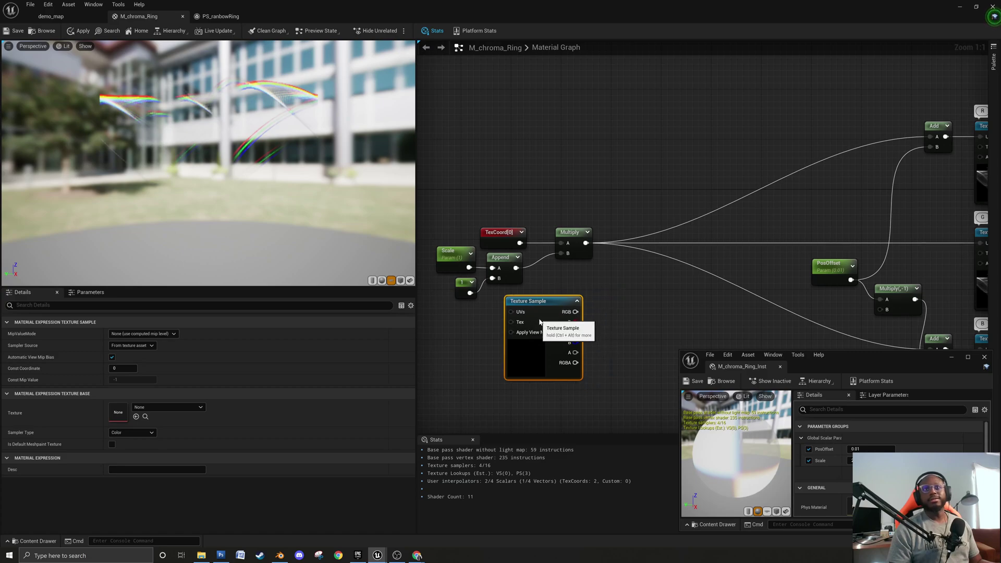
right_drag(628, 292, 575, 299)
drag(488, 324, 504, 321)
click(619, 277)
Add an Add node between the UV Multiply node and the PosOffset parameter.
right_drag(617, 219, 686, 212)
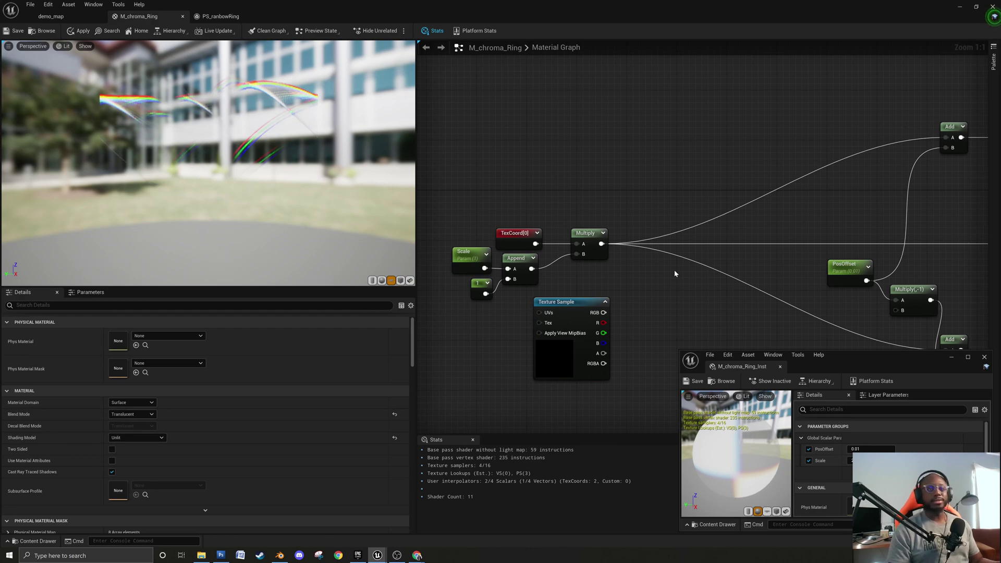
click(684, 281)
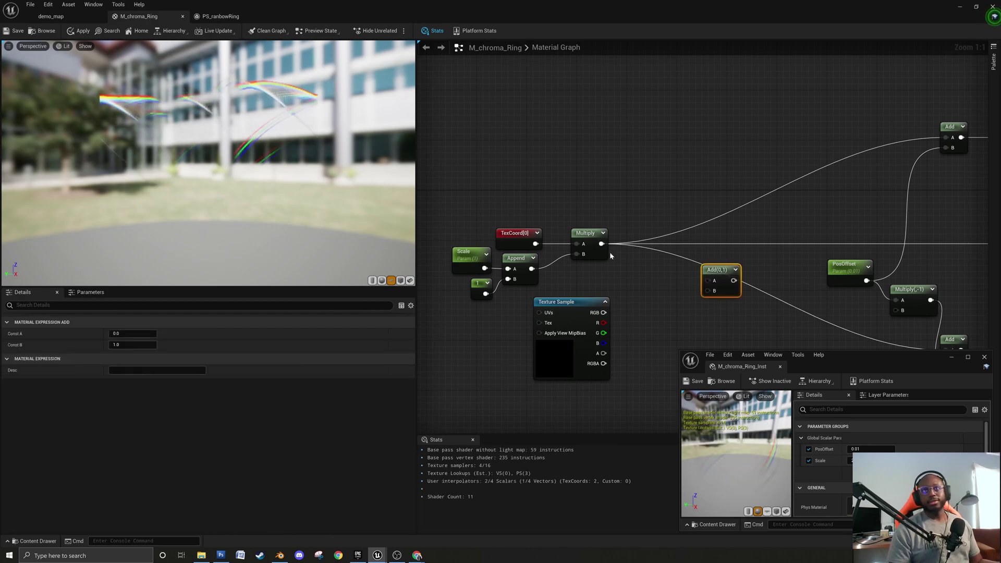
right_drag(661, 283, 573, 272)
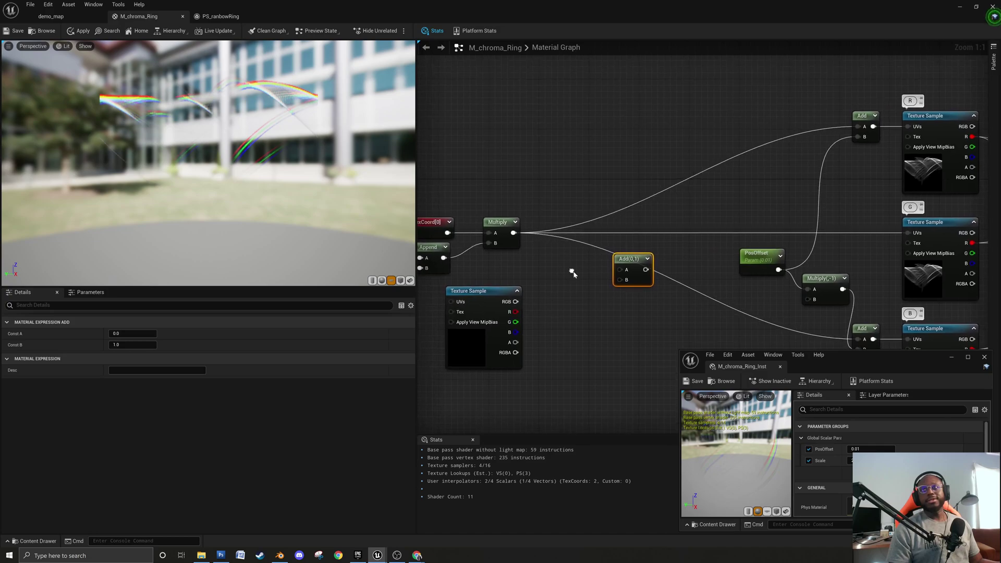
Move the empty Texture Sample above the UV wires and place the unconnected Add node just below the R channel's Add node.
drag(498, 302, 767, 83)
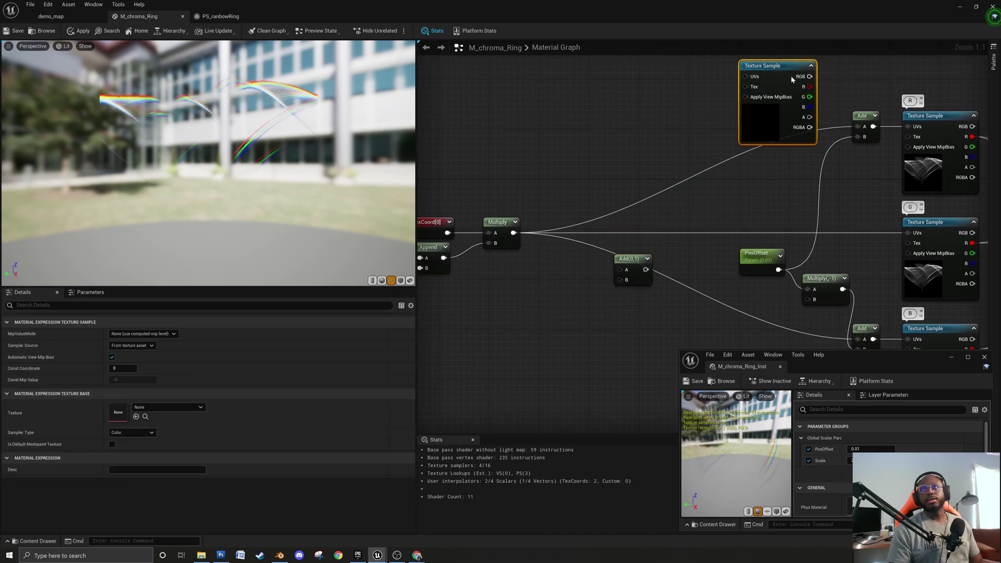
right_drag(767, 83, 697, 129)
drag(570, 306, 777, 234)
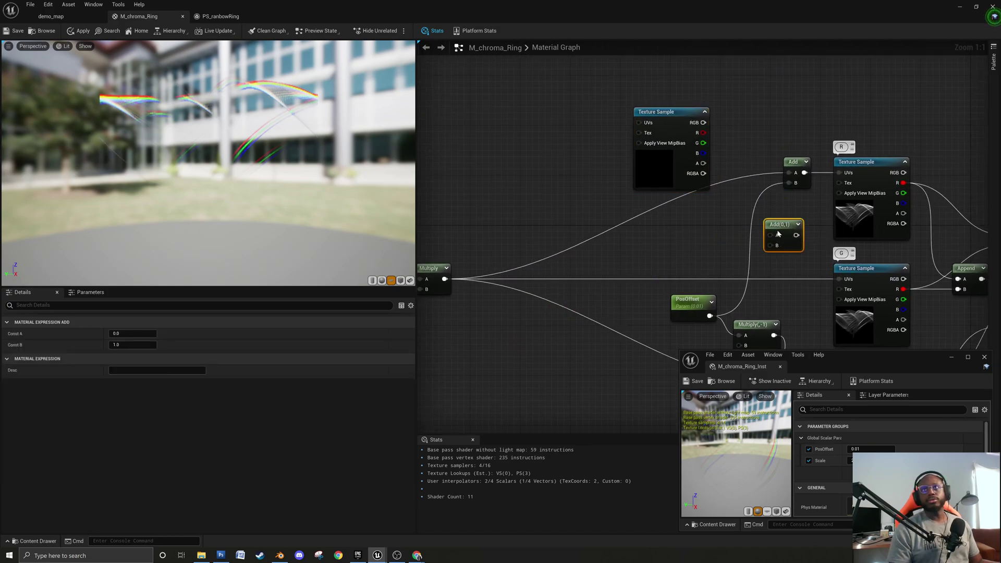
drag(793, 182, 796, 184)
drag(791, 164, 773, 164)
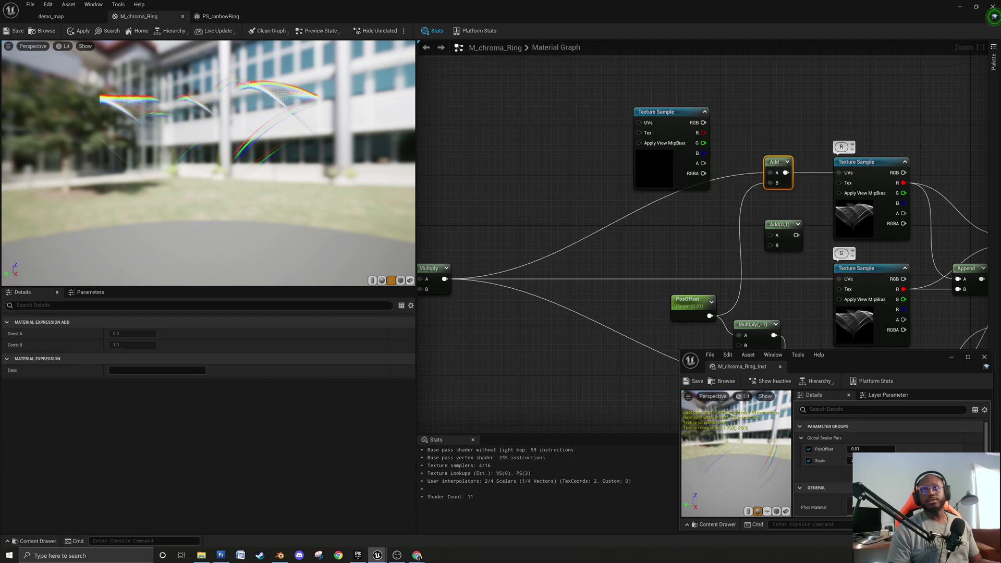
Insert the spare Add node between the R channel's Add node and the R Texture Sample's UVs input.
right_drag(741, 234, 676, 190)
drag(713, 181, 738, 181)
drag(721, 128, 678, 128)
drag(740, 180, 722, 117)
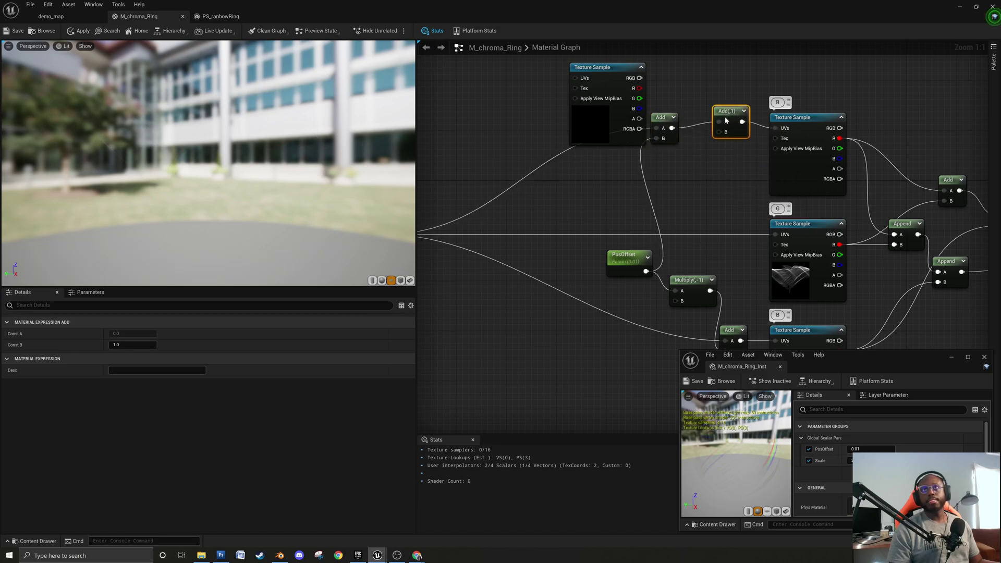
Shift the empty Texture Sample clear of the Add nodes and create an AppendVector node from its A output.
right_drag(594, 203, 625, 192)
drag(629, 121, 552, 132)
right_drag(573, 159, 610, 186)
drag(613, 168, 665, 168)
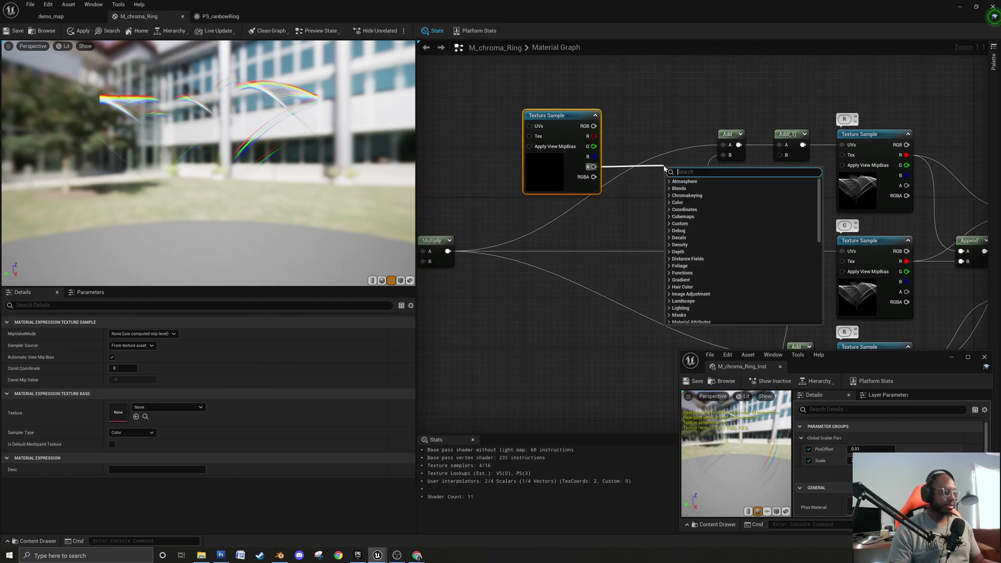
text(app)
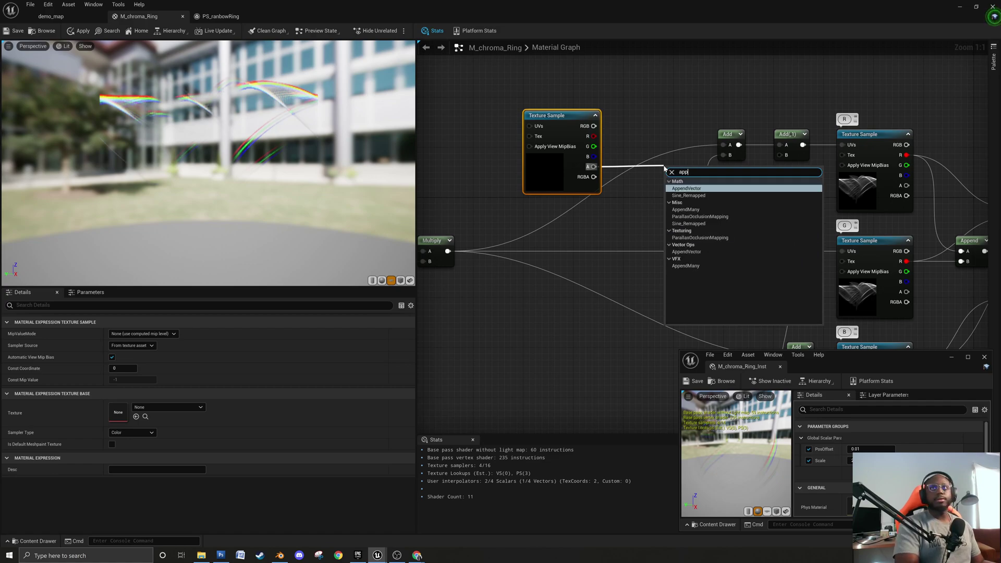
click(695, 190)
Move the empty Texture Sample higher and place a duplicate of it directly beneath.
right_drag(604, 213, 623, 218)
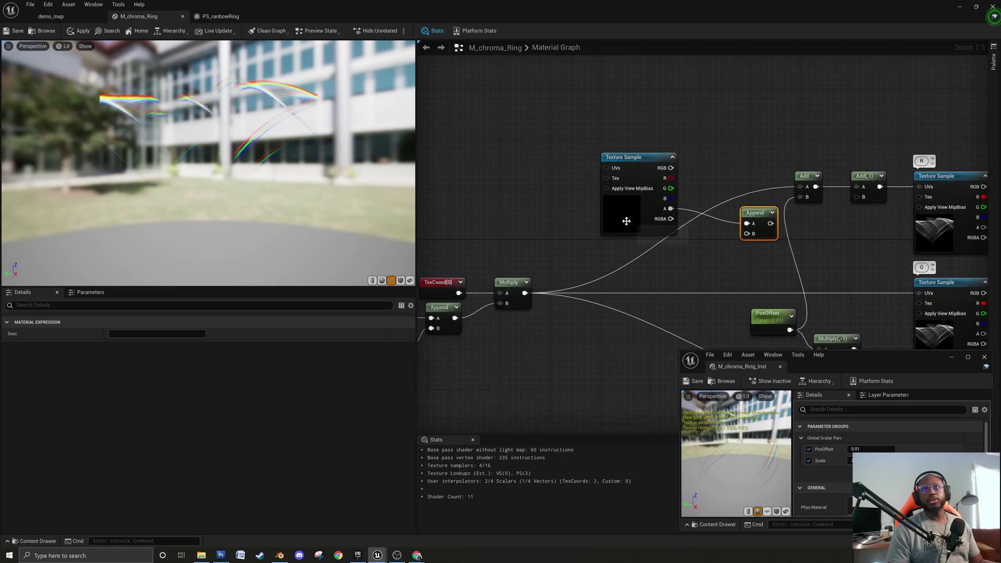
drag(623, 218, 627, 177)
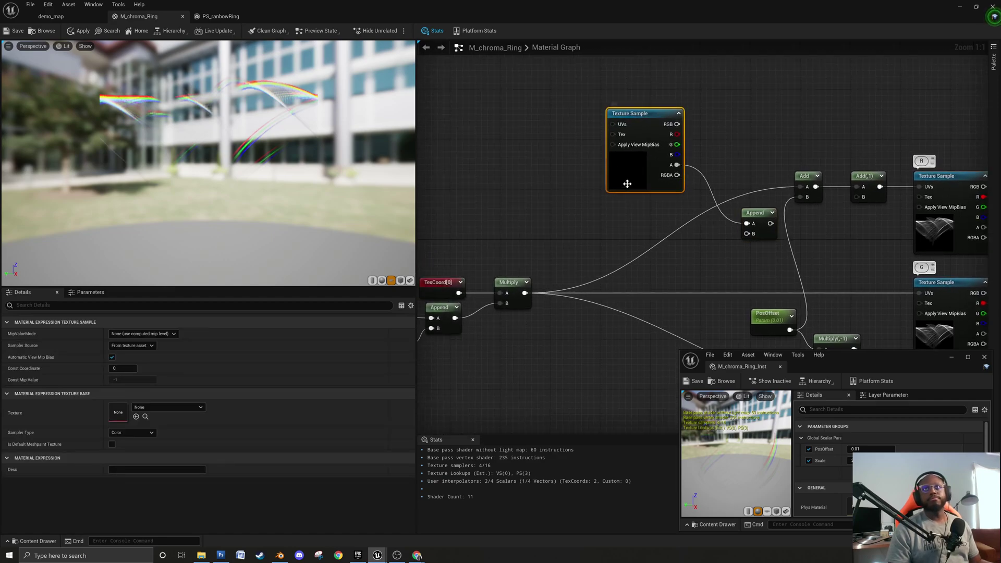
key(ctrl+v)
drag(634, 224, 641, 213)
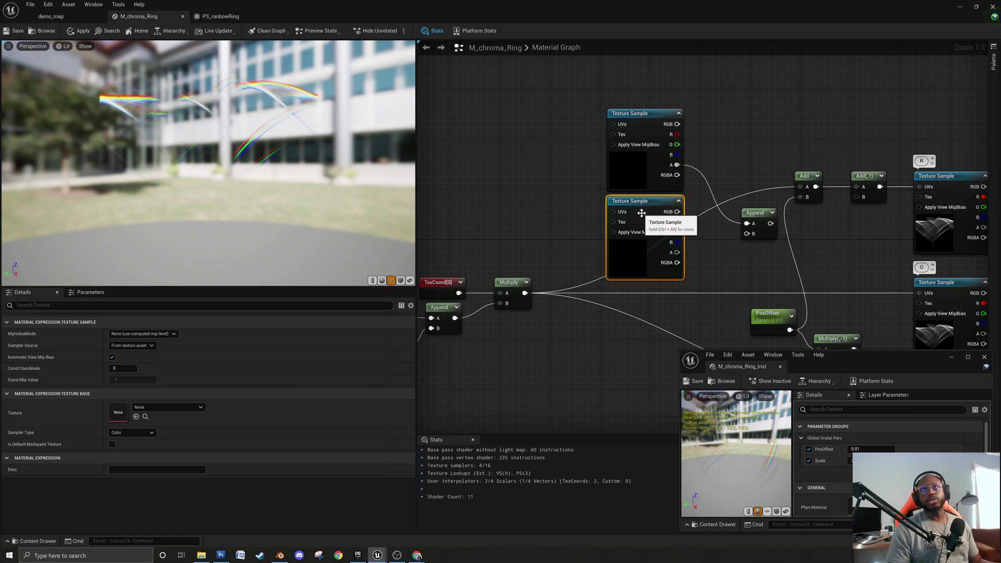
click(704, 260)
Create an Add node from the TexCoord[0] output and place it beside the two empty Texture Samples.
right_drag(599, 229, 670, 248)
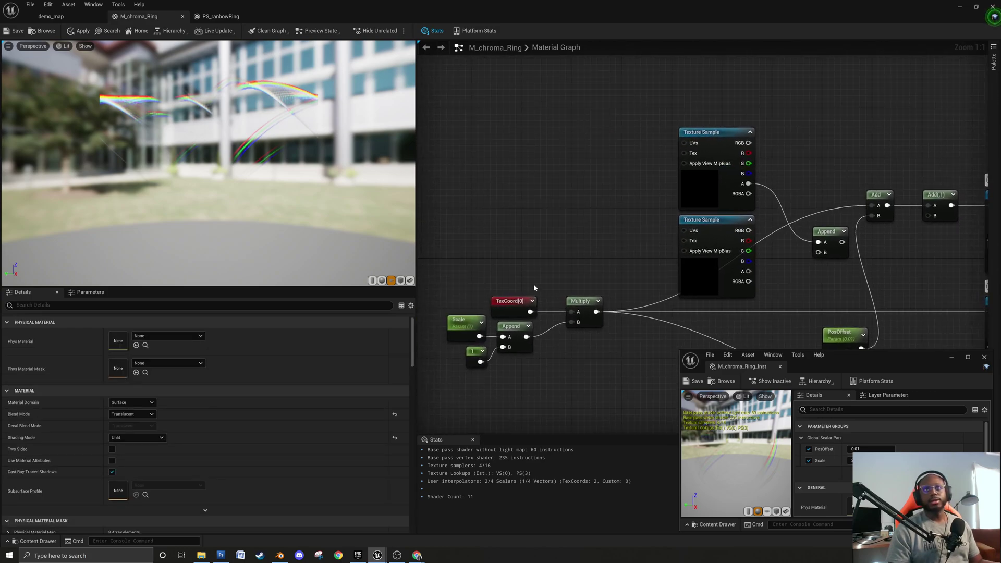
drag(530, 312, 574, 249)
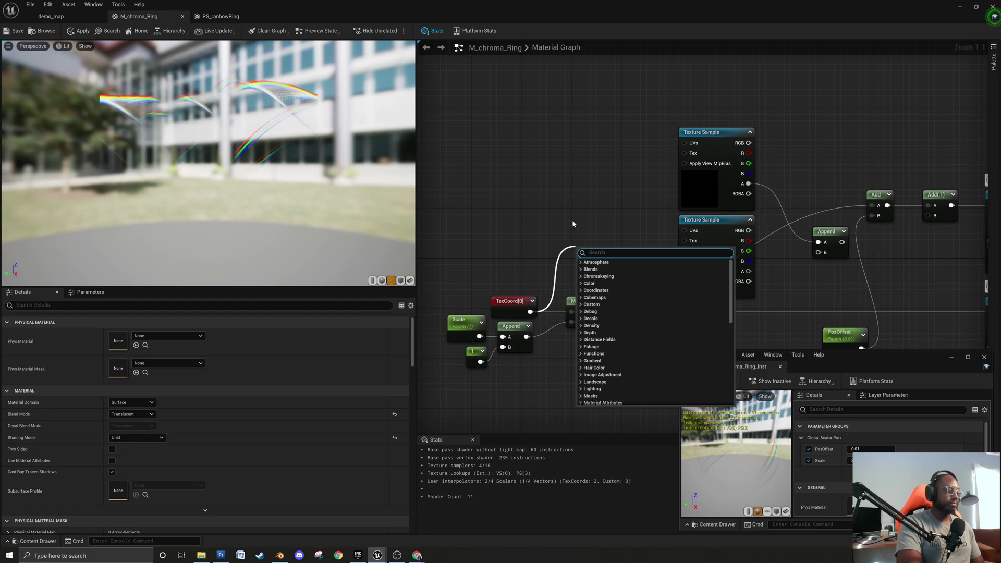
text(add)
key(Return)
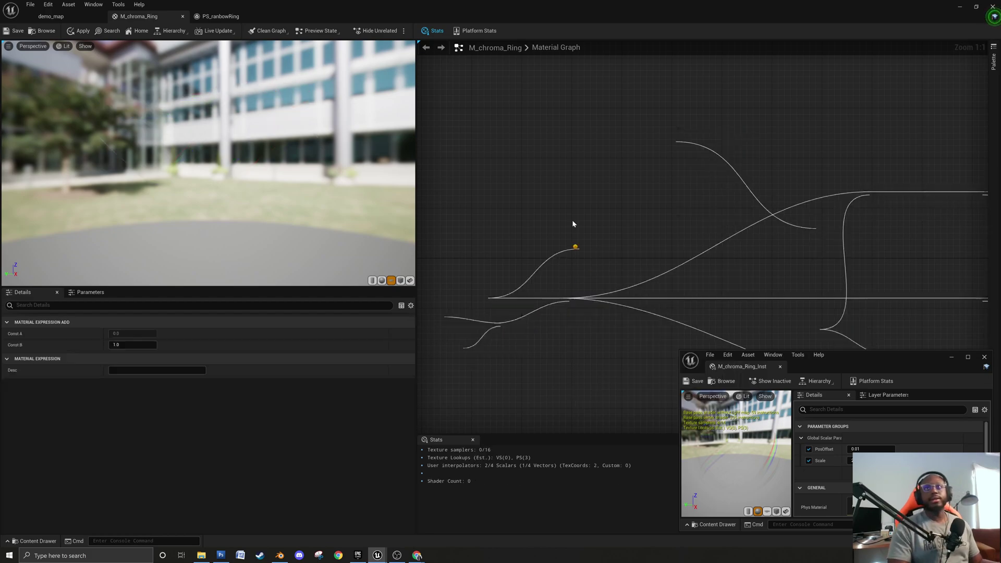
drag(596, 259, 617, 208)
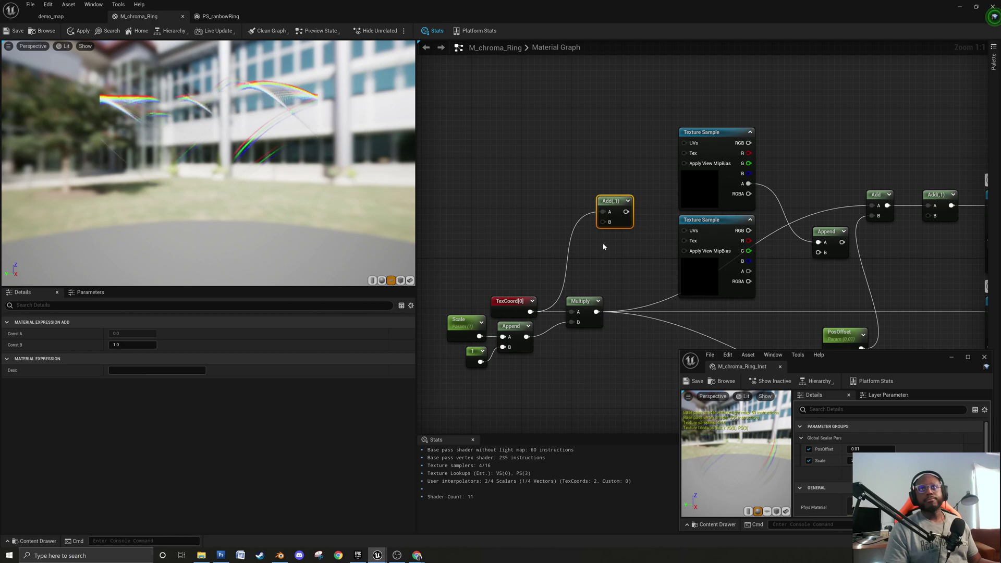
Feed a new constant of 0.2 into the TexCoord Add node and connect its result to the lower empty Texture Sample's UVs.
click(545, 218)
click(550, 214)
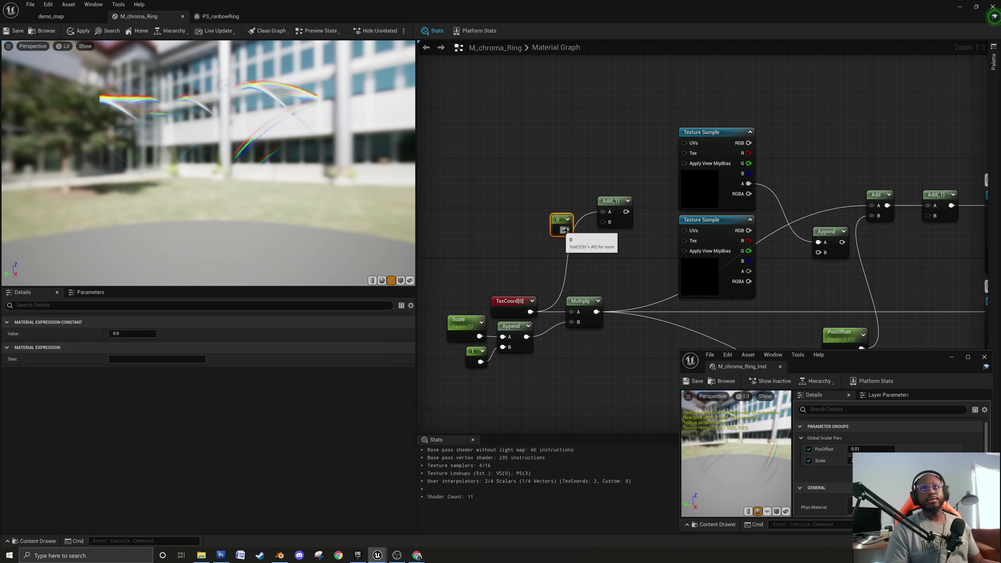
click(133, 334)
key(BackSpace)
text(0.2)
key(Return)
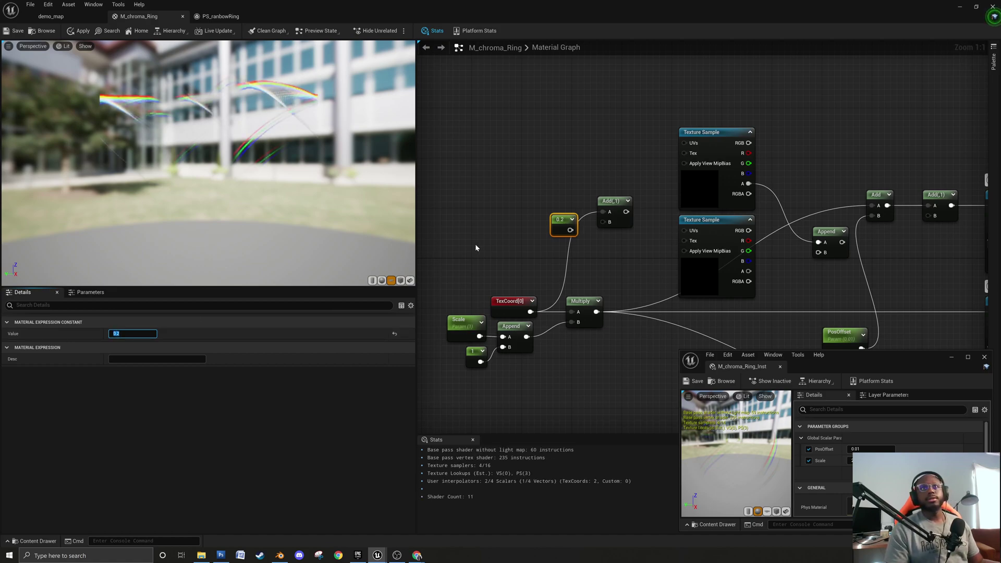
drag(573, 228, 685, 232)
Connect the lower Texture Sample's A output to Append's B input, expand Append's preview and move the node above the R channel's Add node.
right_drag(713, 261, 718, 297)
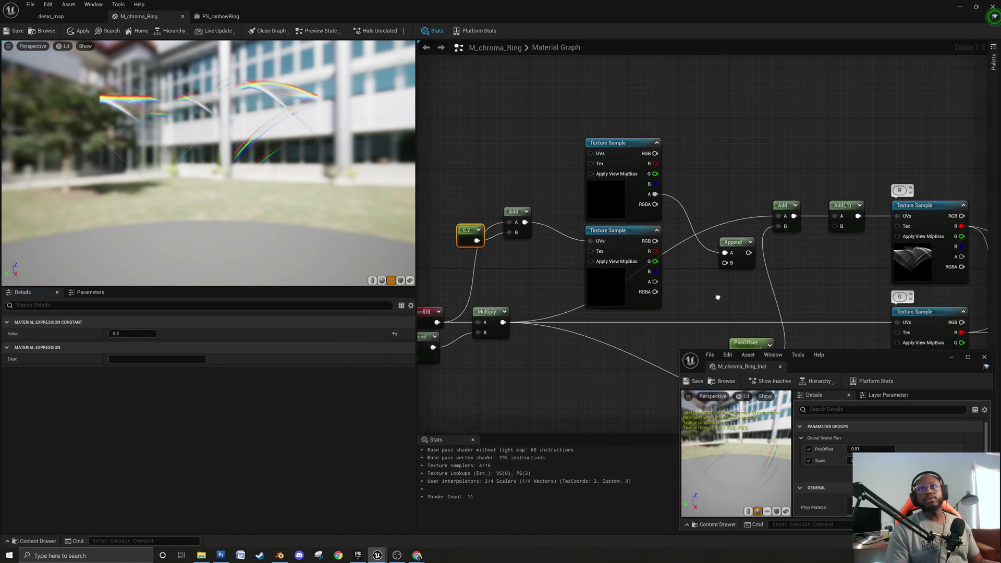
drag(653, 282, 724, 237)
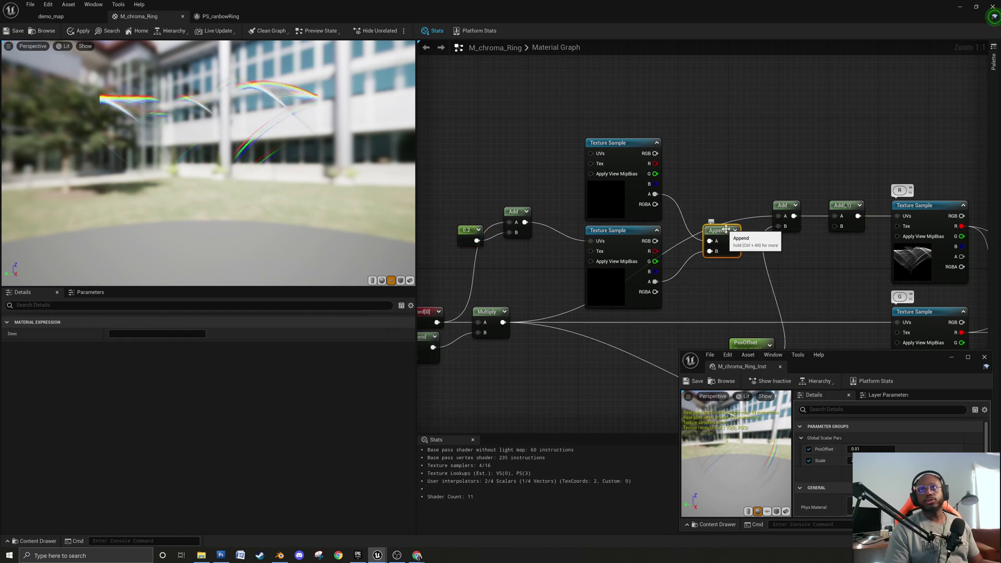
click(735, 230)
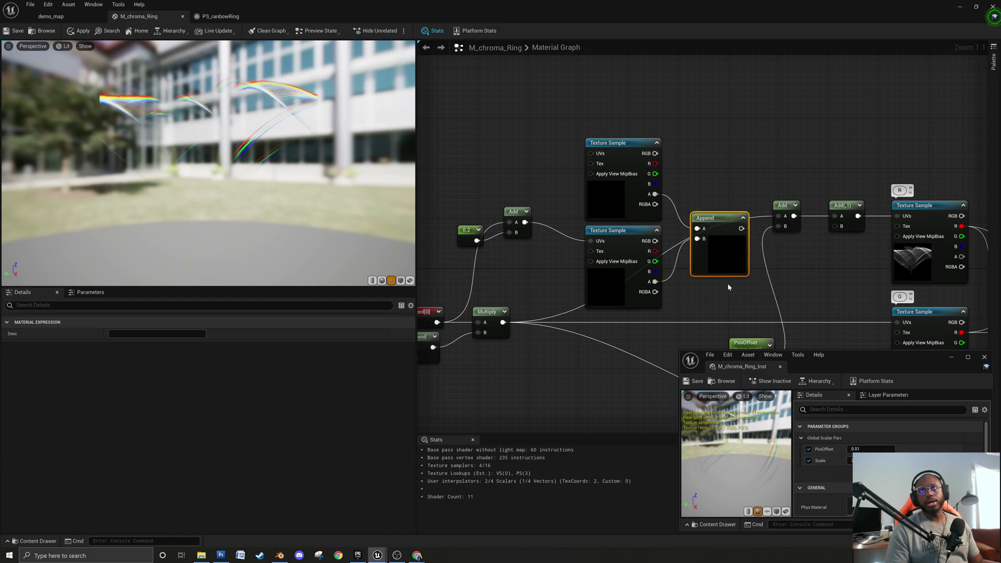
drag(734, 231, 721, 213)
right_drag(726, 202, 668, 199)
drag(663, 220, 694, 139)
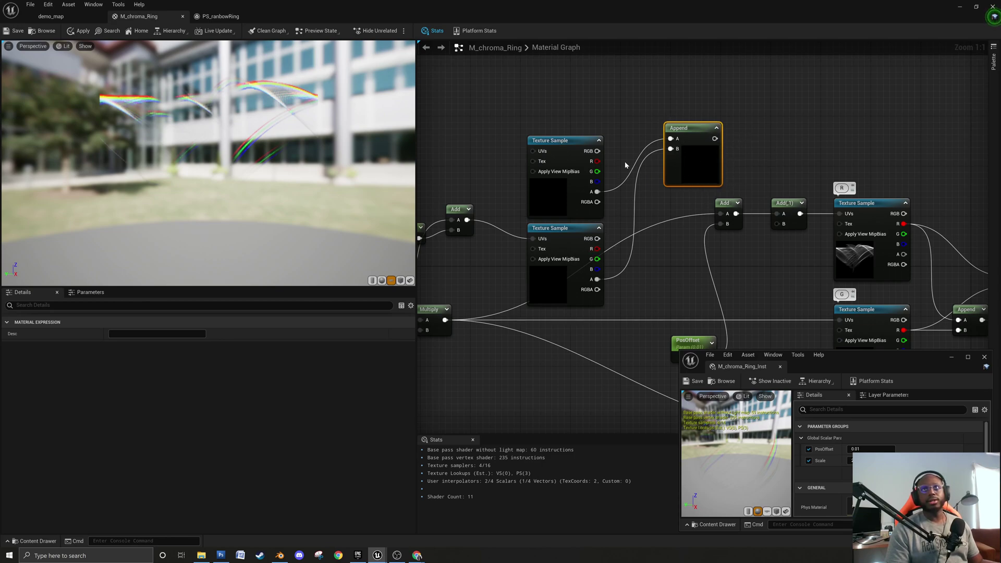
drag(682, 136, 664, 142)
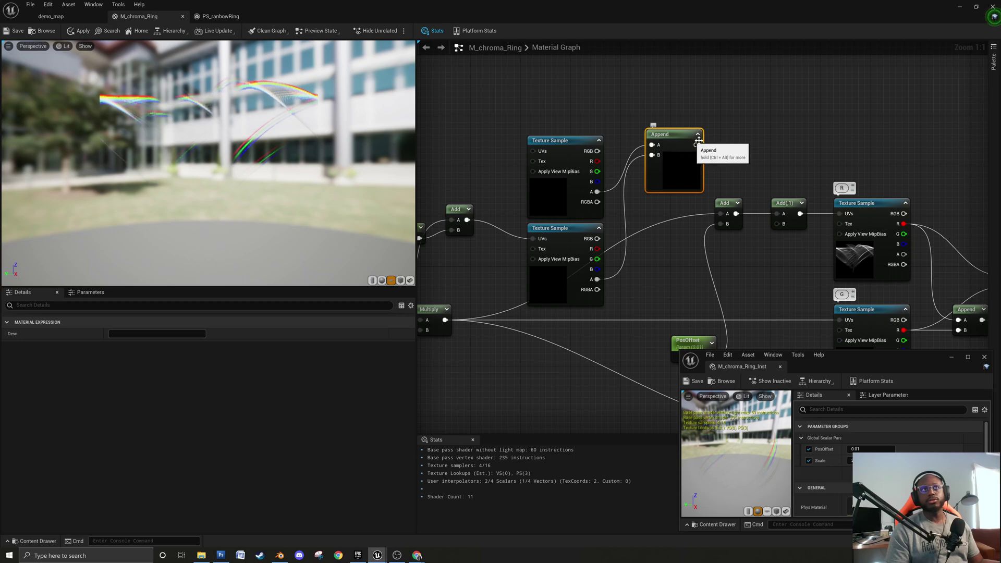
Start previewing the new Append node in the material viewport.
click(683, 138)
right_click(677, 140)
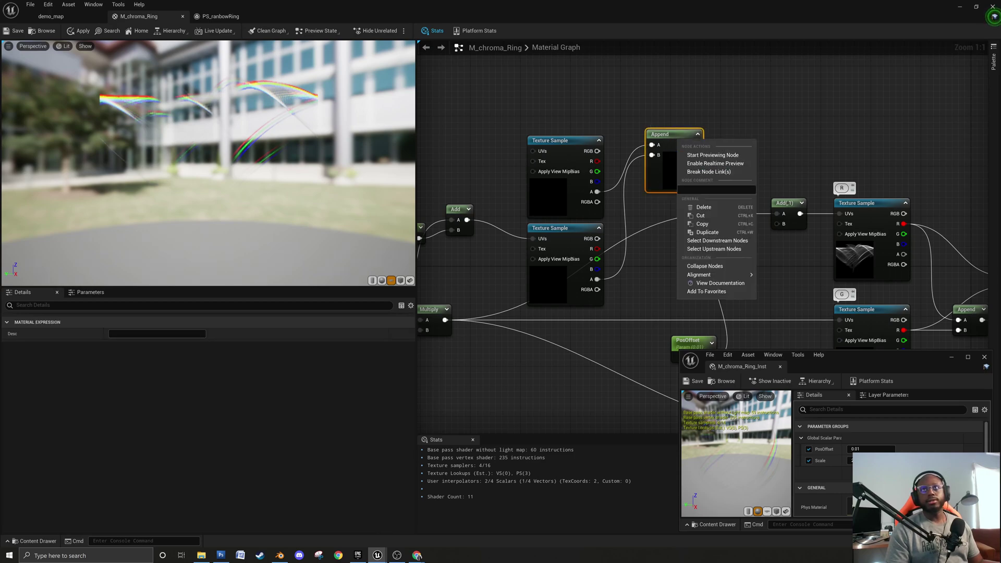
click(716, 154)
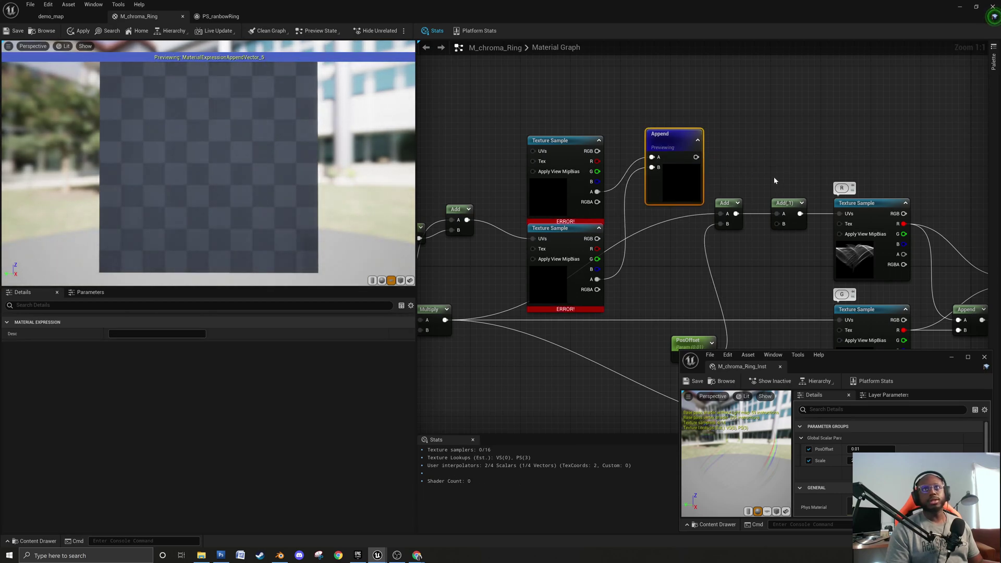
Assign the flame_04 texture to both empty Texture Samples feeding the previewed Append node.
click(555, 189)
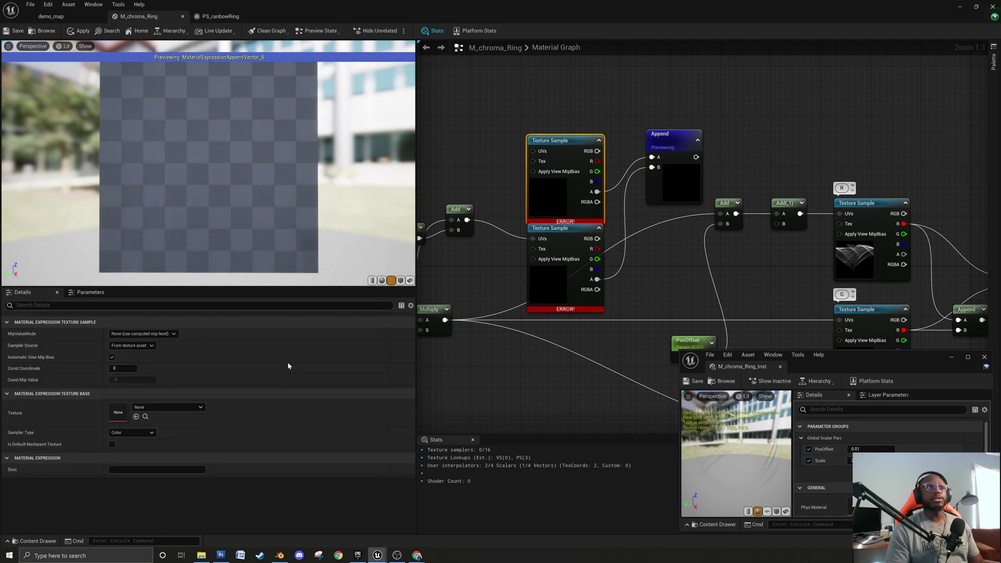
click(167, 407)
scroll(213, 358, down, 1)
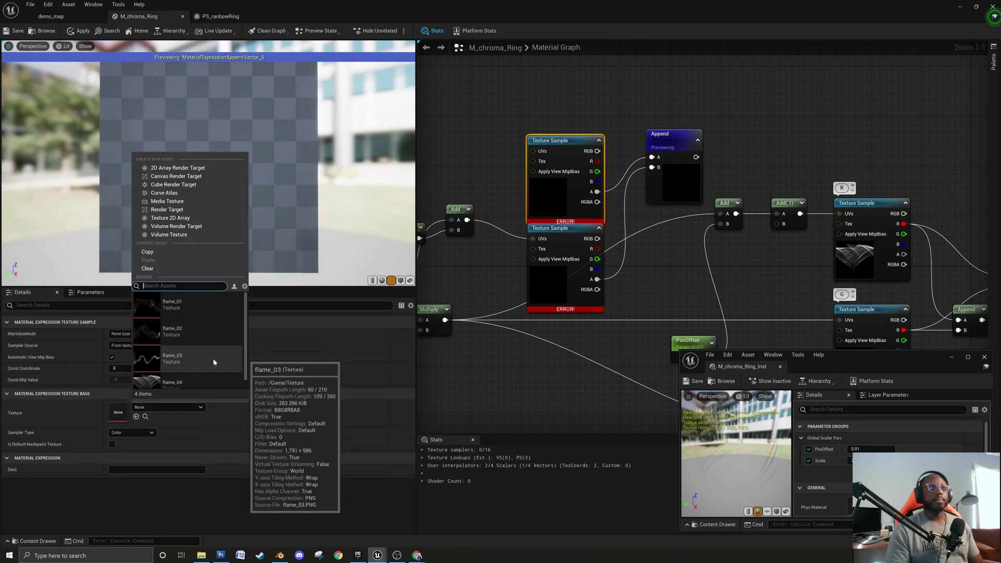
click(172, 374)
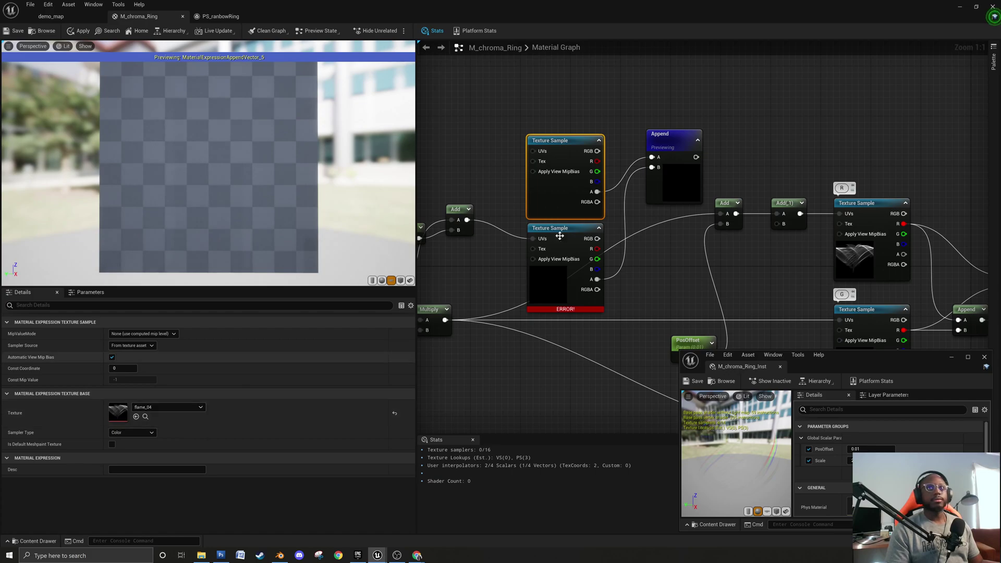
click(553, 286)
click(176, 412)
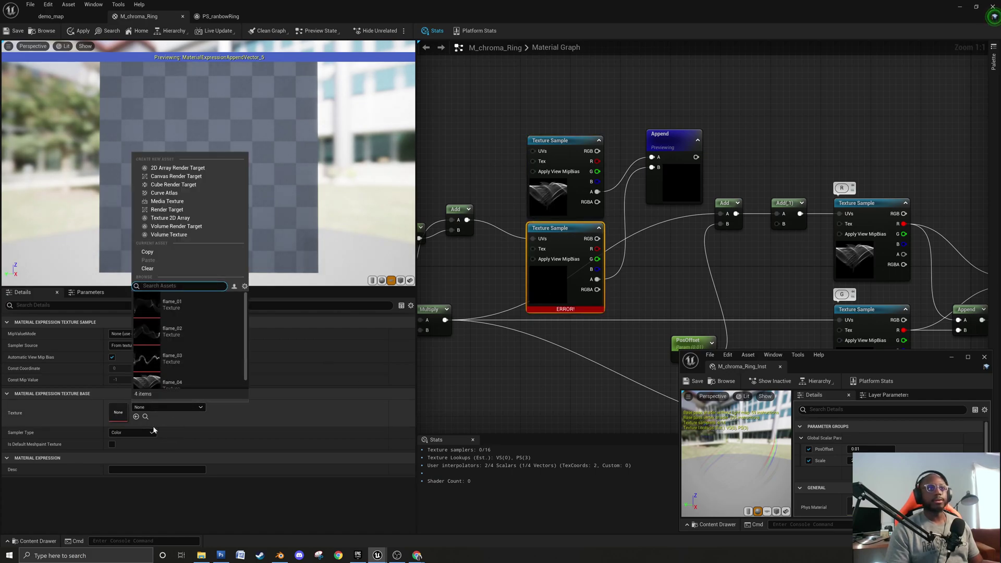
click(172, 374)
right_click(666, 140)
click(708, 122)
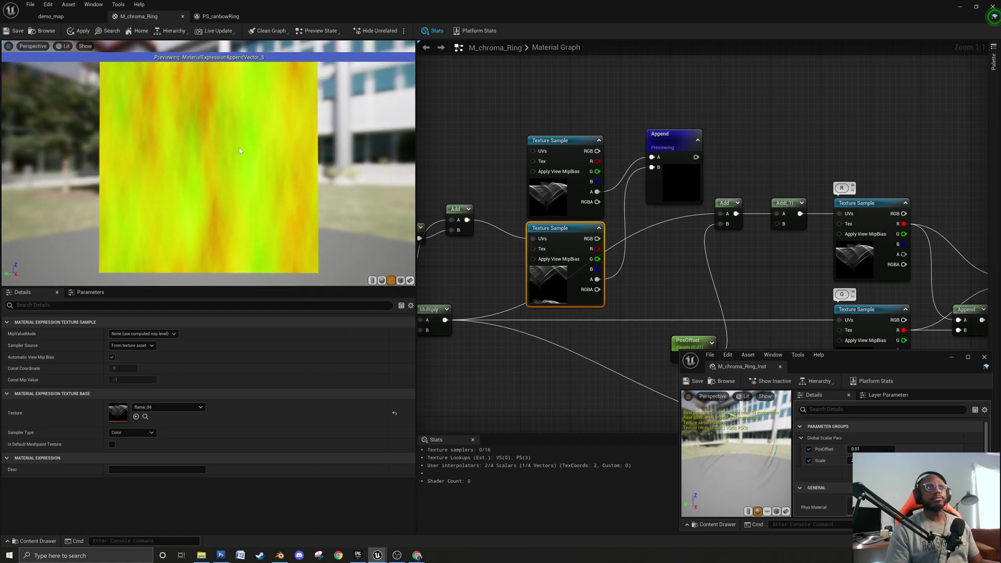
Move the 0.2 constant and its Add node up closer to the two flame_04 Texture Samples.
right_drag(559, 124, 612, 176)
drag(570, 123, 632, 242)
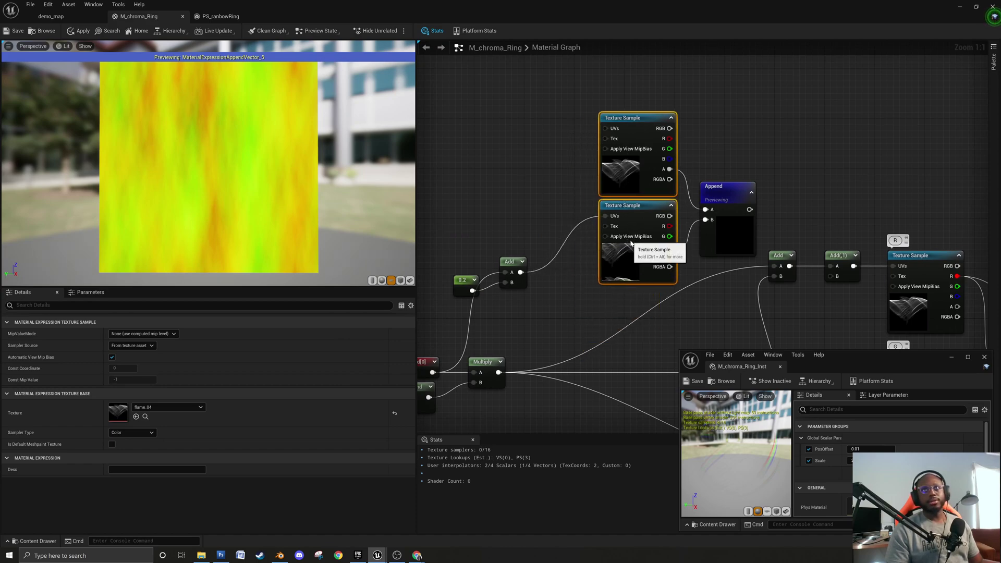
drag(537, 249, 448, 301)
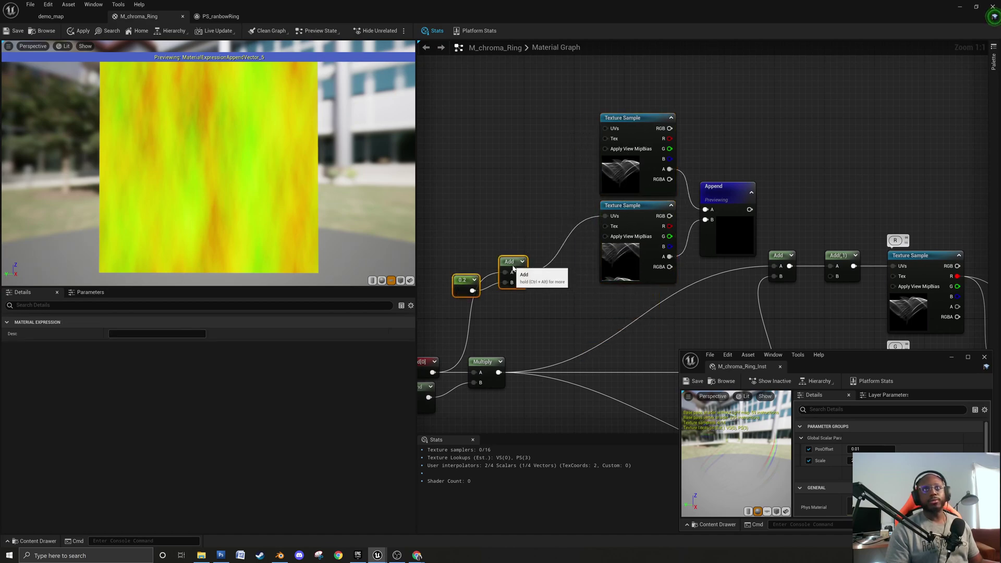
drag(515, 267, 546, 204)
Stop previewing the Append node to restore the full material preview.
right_drag(722, 293, 561, 281)
click(620, 172)
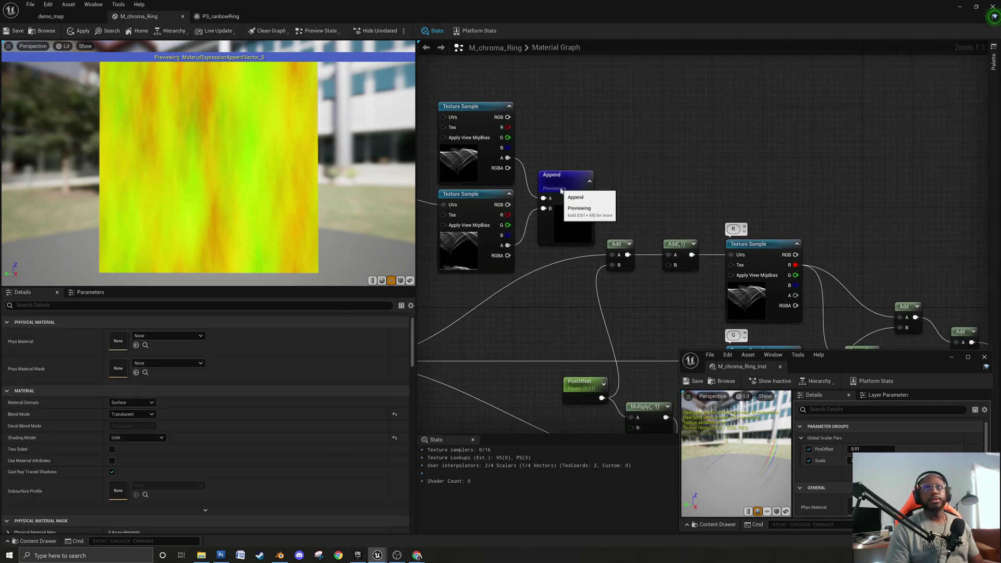
right_click(567, 184)
click(602, 197)
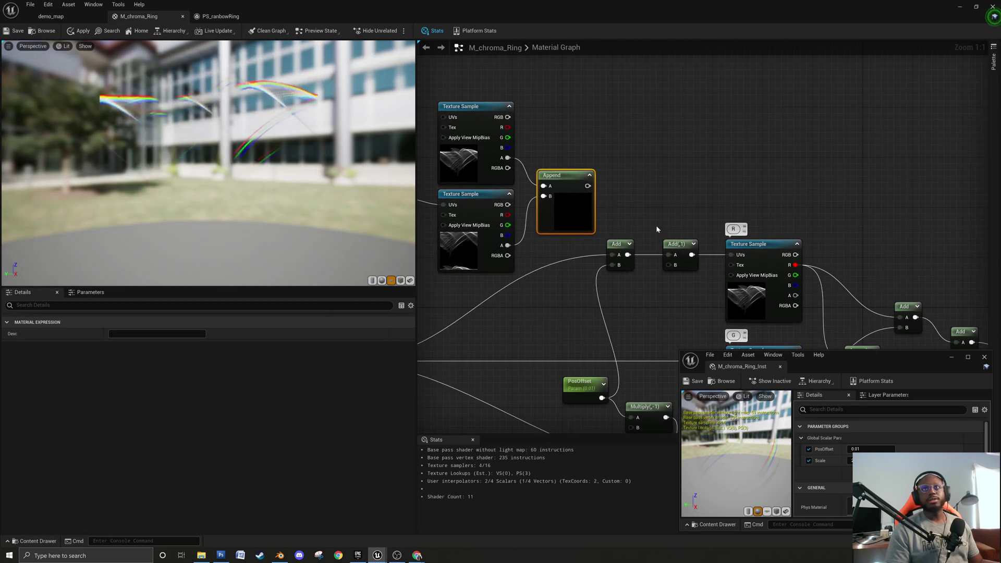
Create a Multiply node from the output of the distortion Append node.
drag(585, 186, 644, 189)
text(mul)
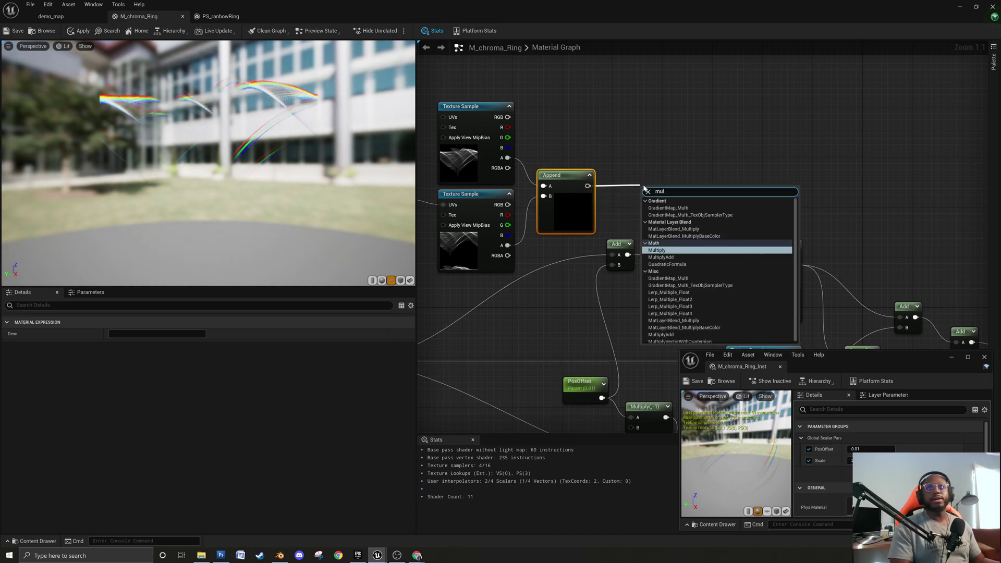
key(Return)
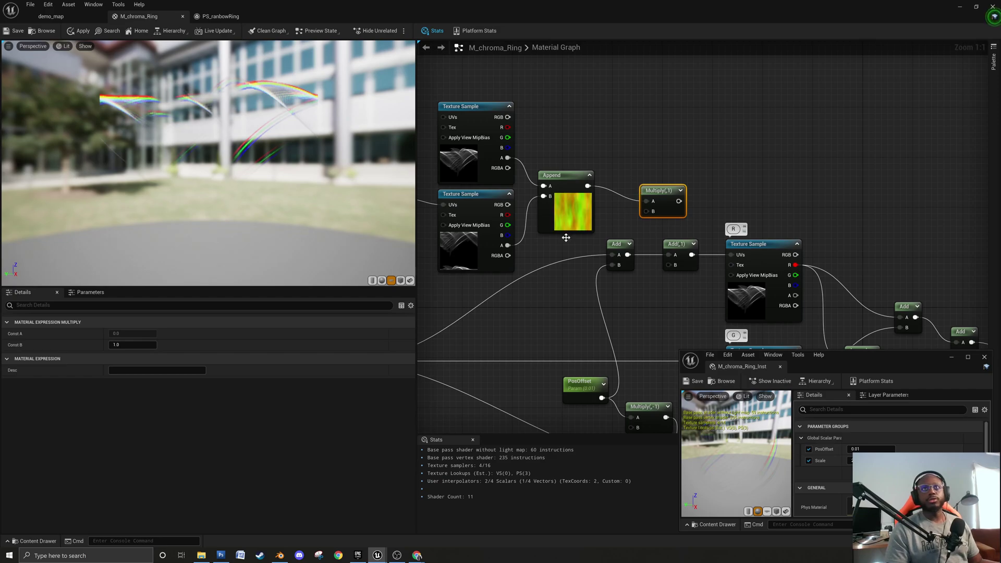
Create a scalar parameter named DistortionStrength and feed it through the distortion Multiply into the second Add of the R branch.
click(544, 291)
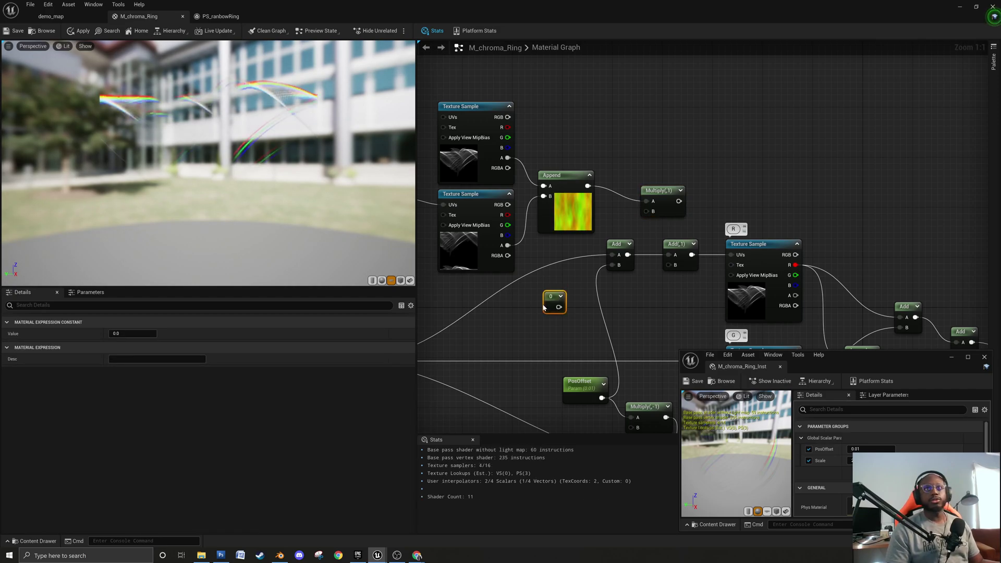
right_click(553, 299)
click(578, 319)
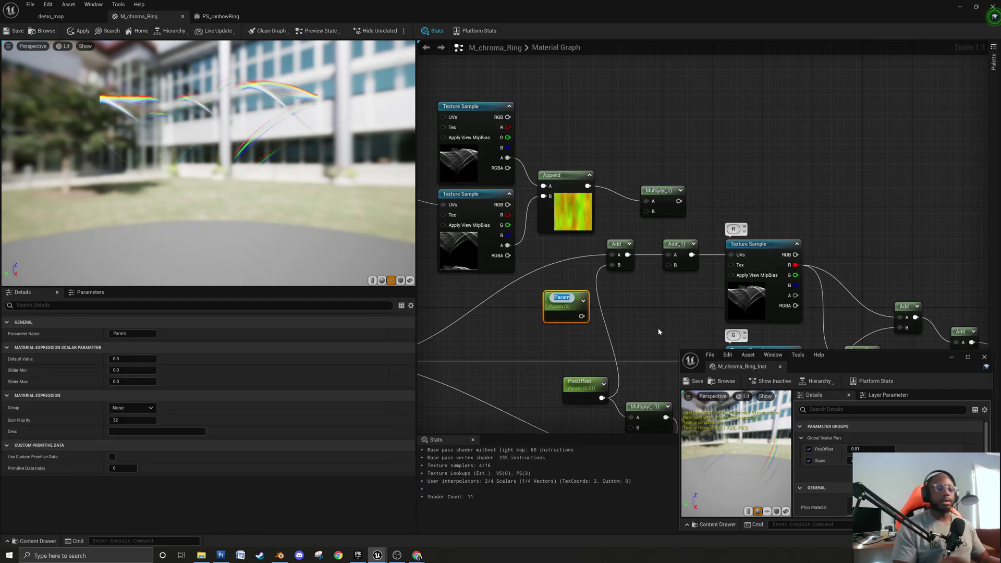
text(Di)
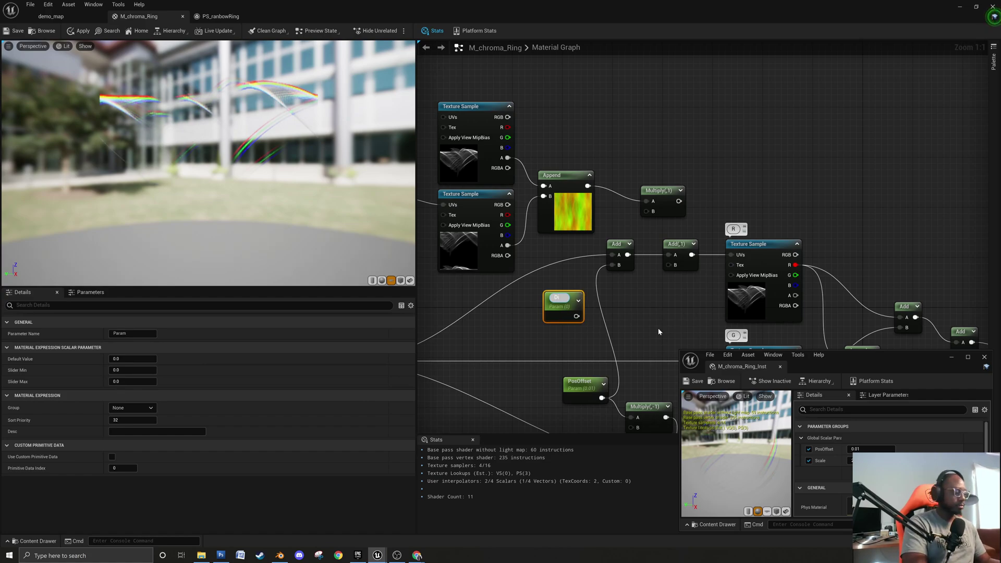
text(stortionStrength)
key(Return)
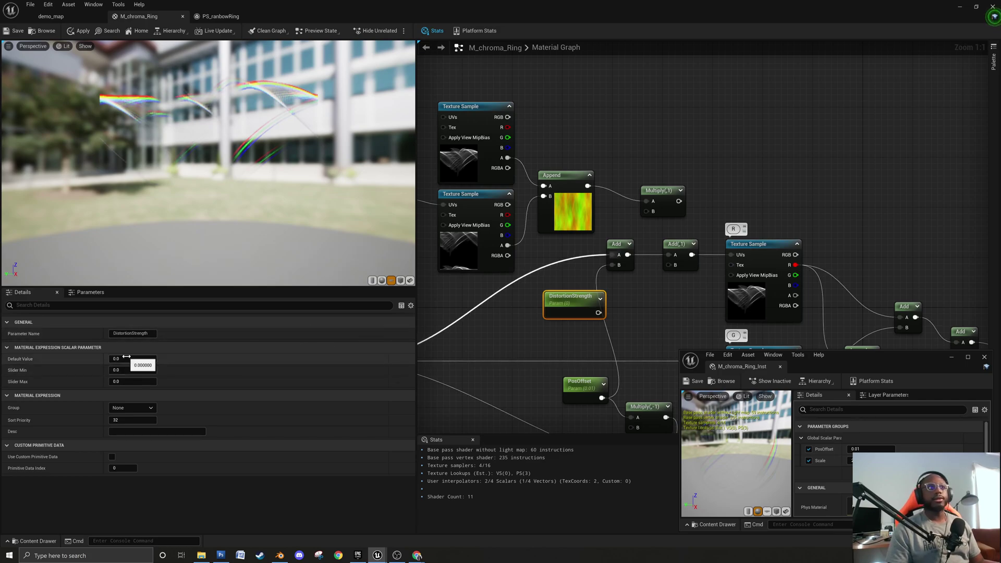
drag(594, 295, 669, 265)
click(655, 316)
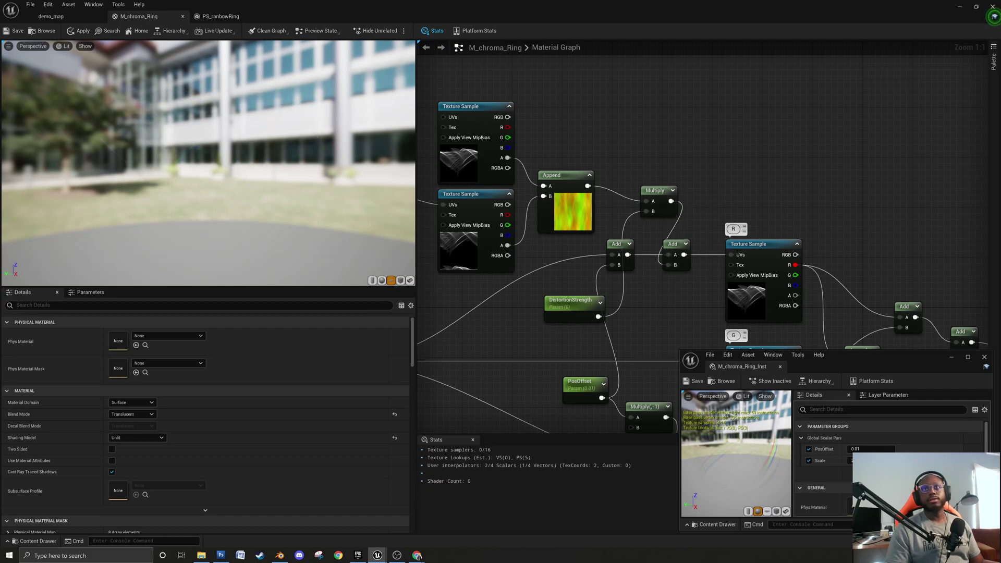
Move the distortion texture nodes away from the R branch's Add nodes and place DistortionStrength below the distortion Append.
right_drag(563, 323, 660, 285)
scroll(660, 285, down, 2)
right_click(627, 291)
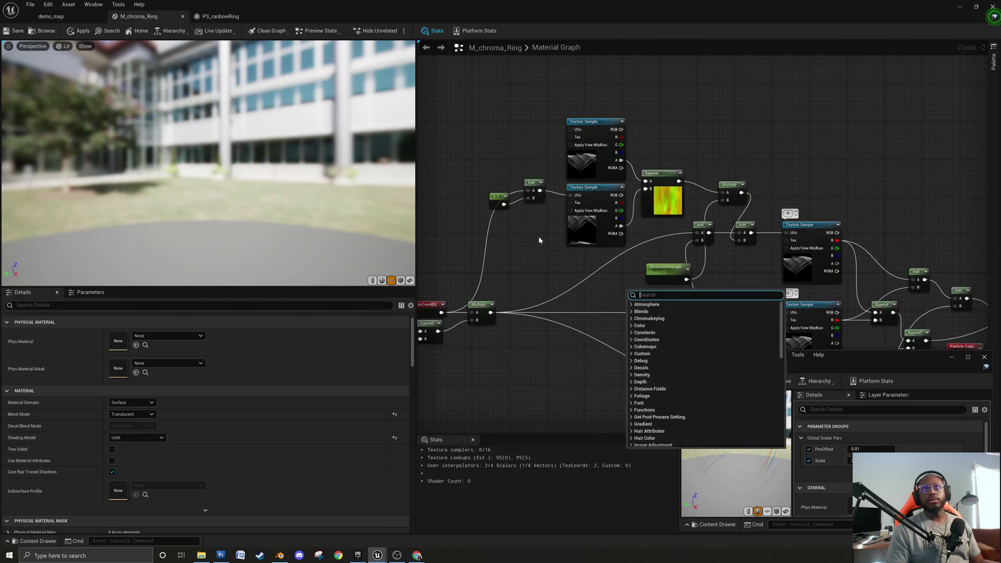
click(545, 267)
right_drag(546, 267, 584, 237)
drag(494, 102, 798, 186)
drag(629, 168, 517, 196)
scroll(619, 261, up, 2)
drag(649, 163, 496, 149)
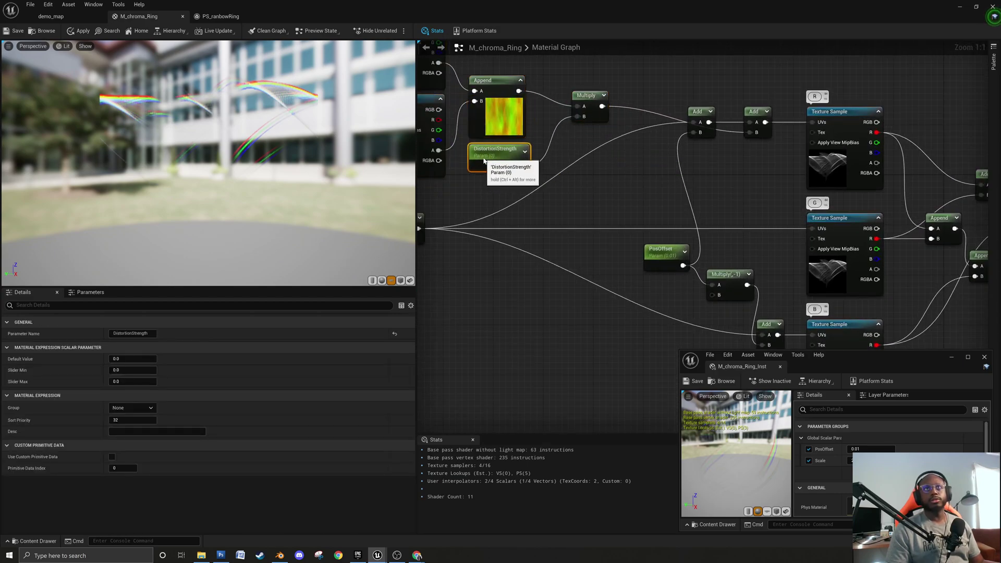
Duplicate the Add node to sum the scaled UVs and the distortion Multiply, and connect it to the G Texture Sample's UVs.
click(757, 114)
key(ctrl+d)
right_drag(460, 230, 541, 236)
drag(494, 228, 825, 216)
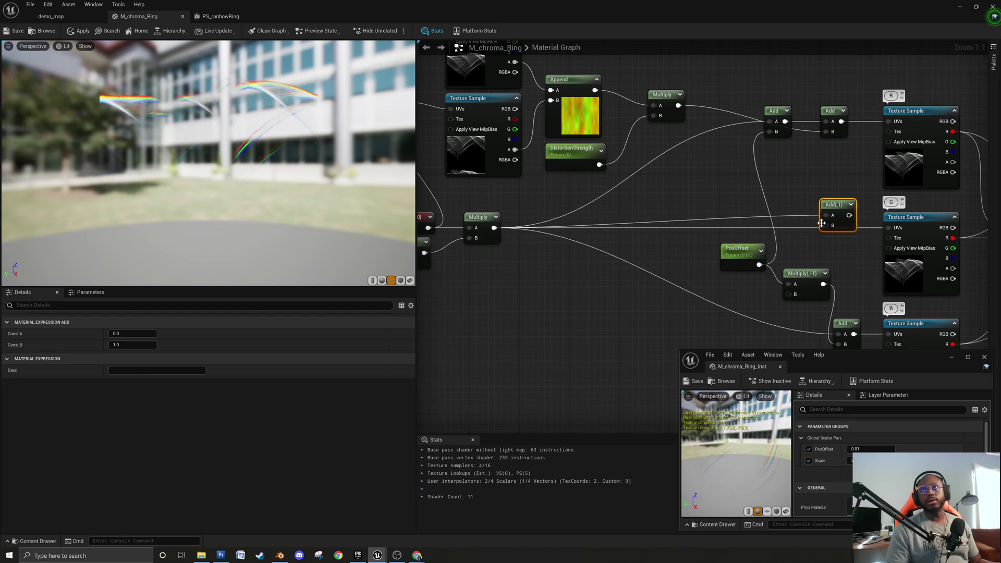
drag(678, 106, 888, 228)
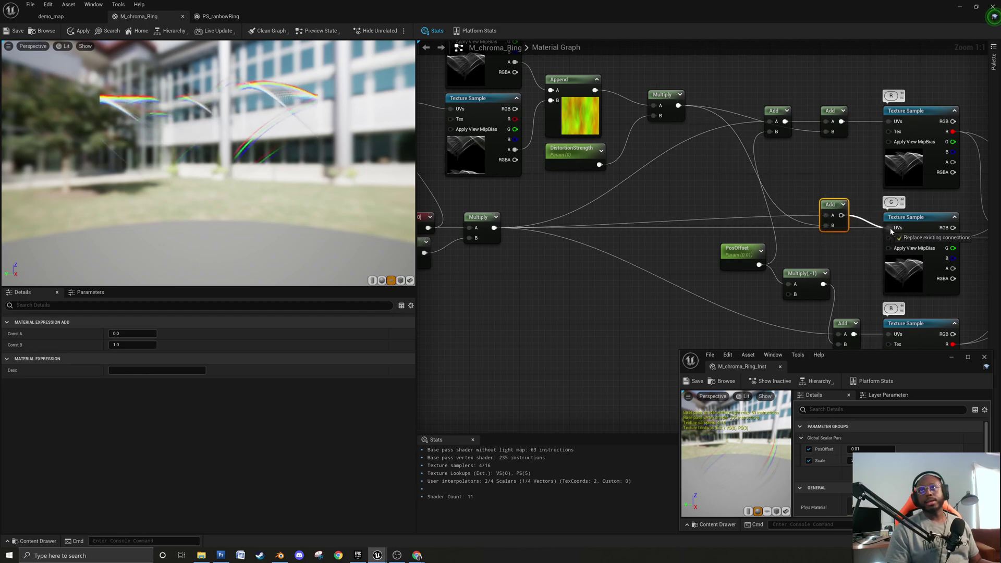
Move the distortion Multiply down and shift the PosOffset, Multiply and Add nodes away from the B Texture Sample.
right_drag(781, 252, 749, 215)
drag(640, 83, 648, 142)
right_drag(665, 183, 607, 171)
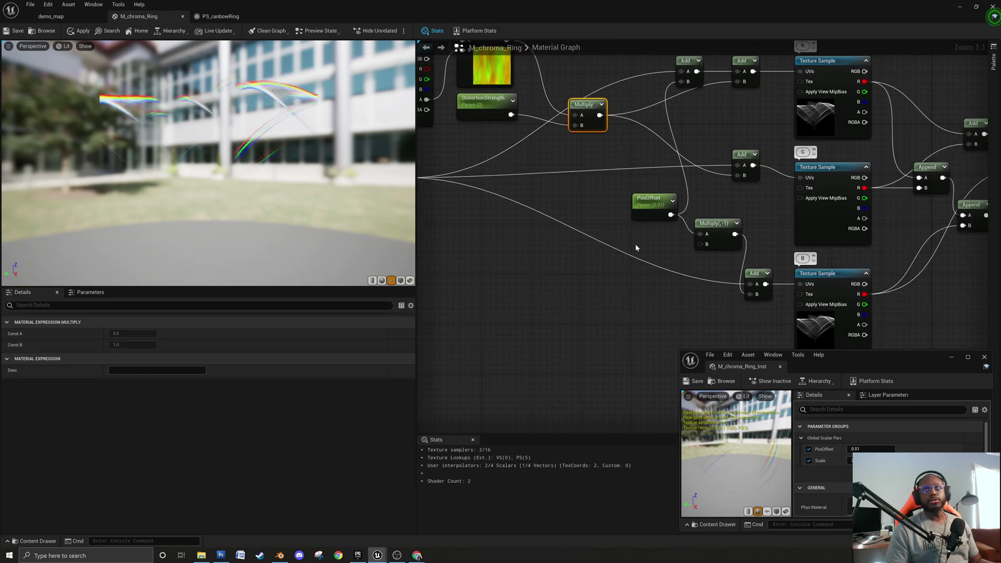
drag(608, 210, 704, 276)
Insert a duplicated Add combining the distortion with the B Texture Sample's UVs, and save the material.
click(751, 257)
click(740, 177)
key(ctrl+w)
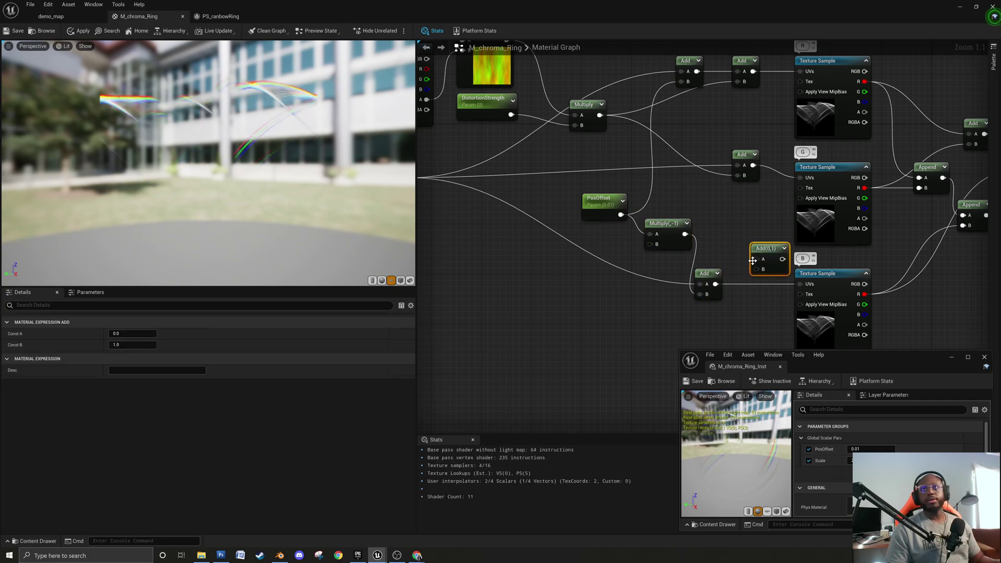
drag(599, 115, 761, 261)
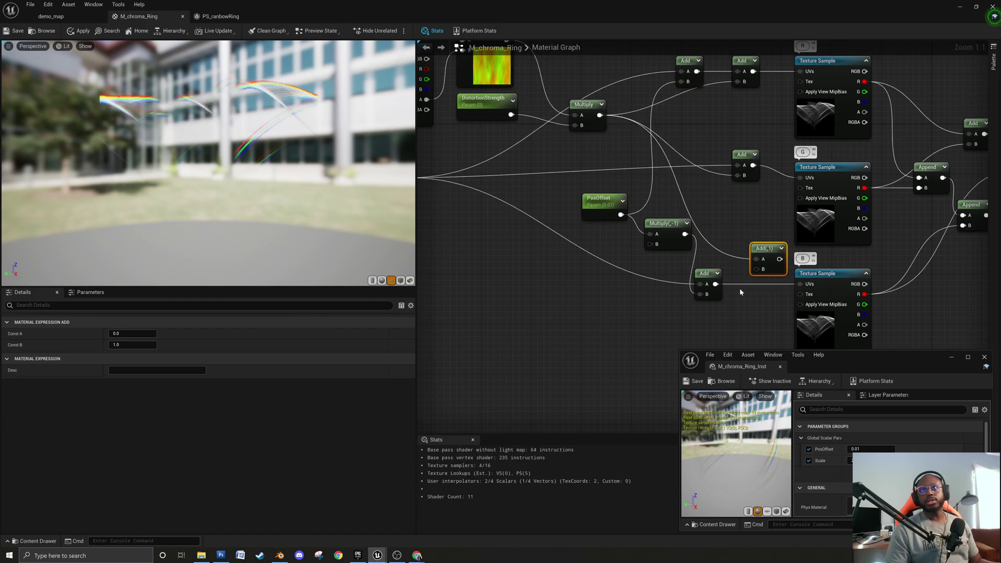
drag(715, 284, 799, 284)
right_drag(532, 175, 693, 255)
right_drag(555, 213, 649, 240)
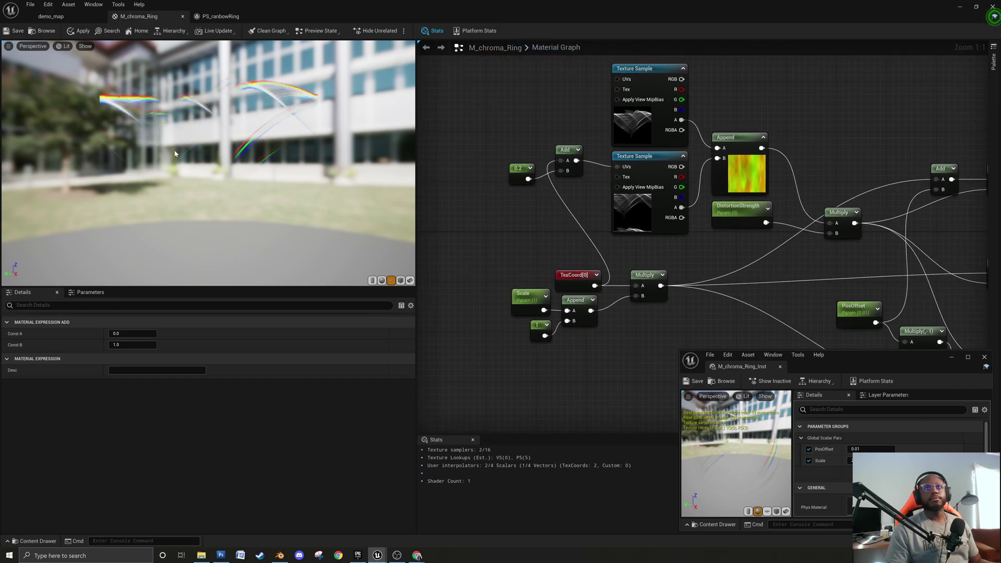
click(17, 32)
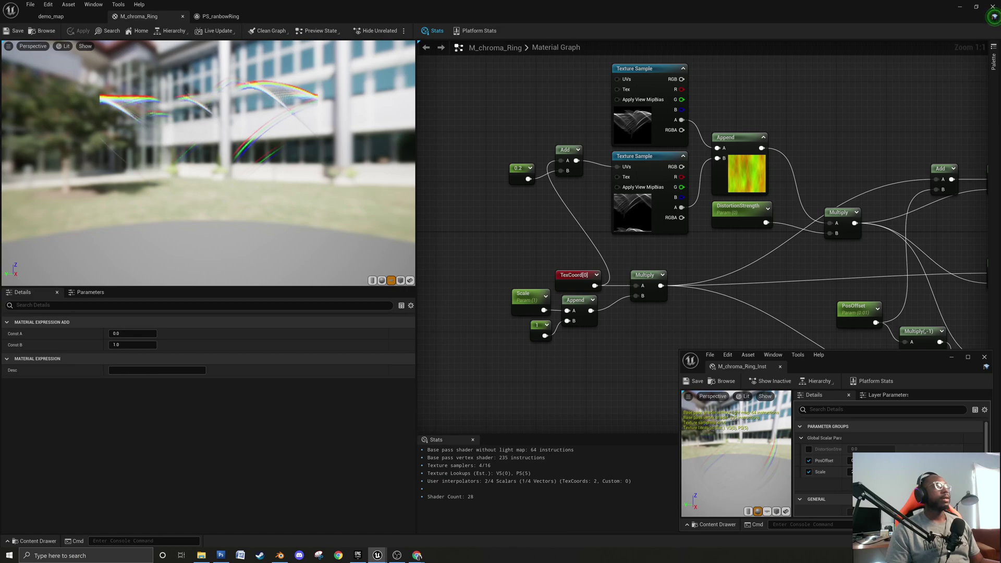
With demo_map in view, override DistortionStrength in M_chroma_Ring_Inst with 0.250667 and save the instance.
click(72, 19)
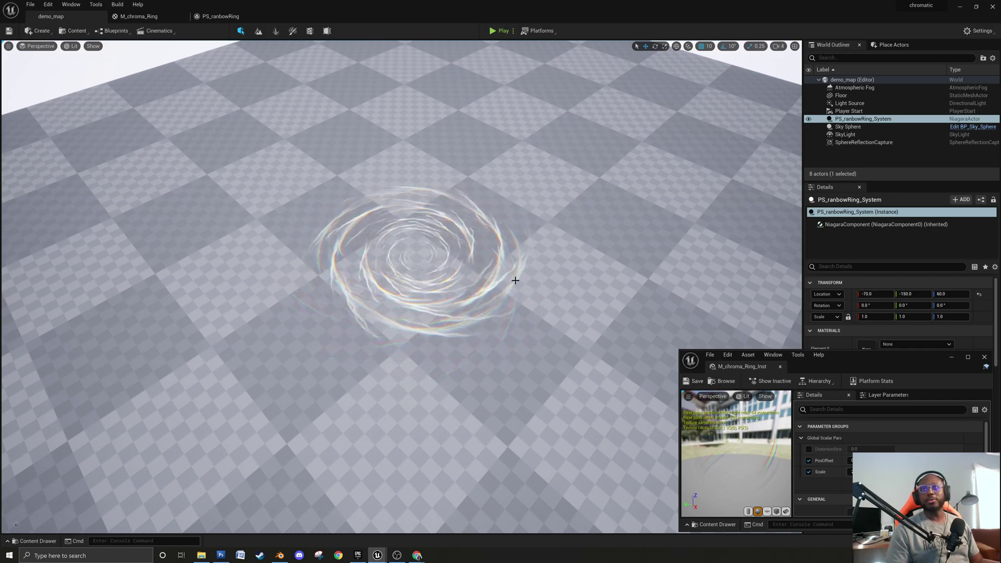
click(809, 449)
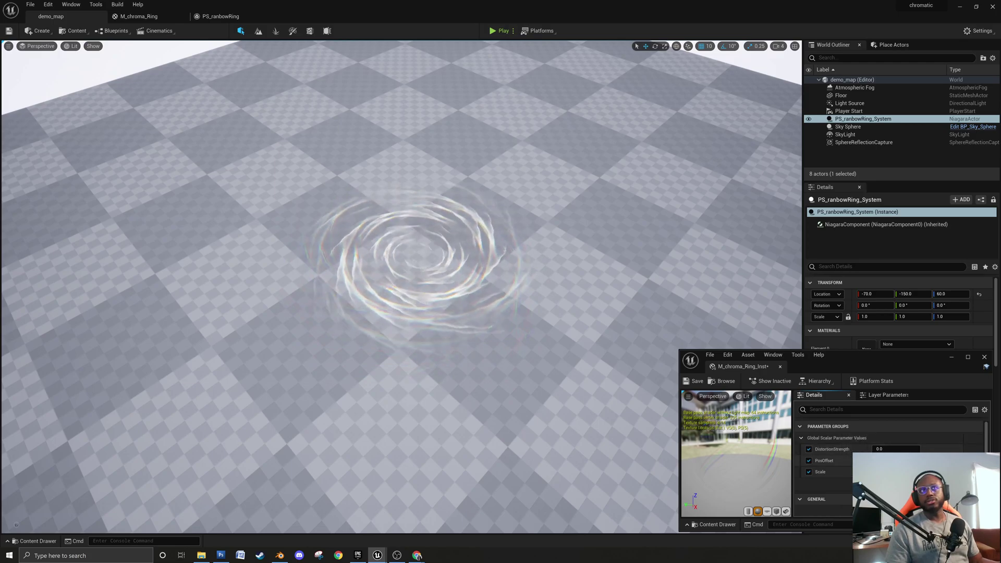
alt+drag(466, 359, 464, 391)
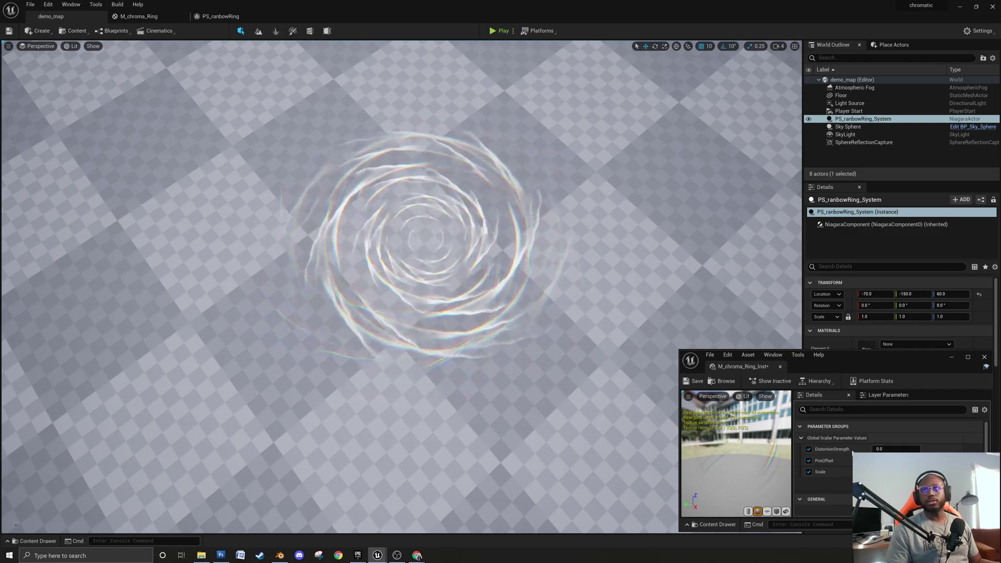
drag(882, 452, 932, 452)
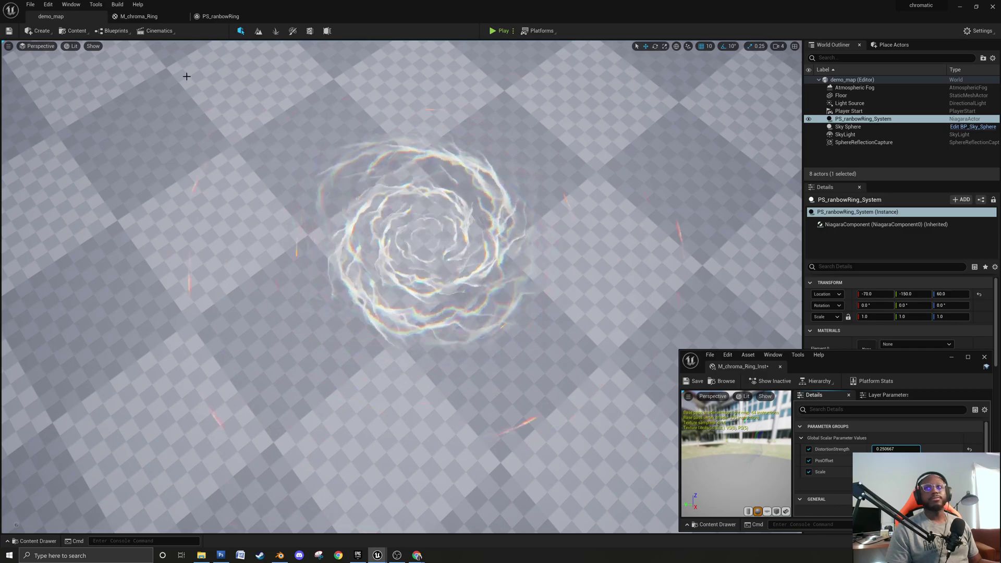
key(ctrl+s)
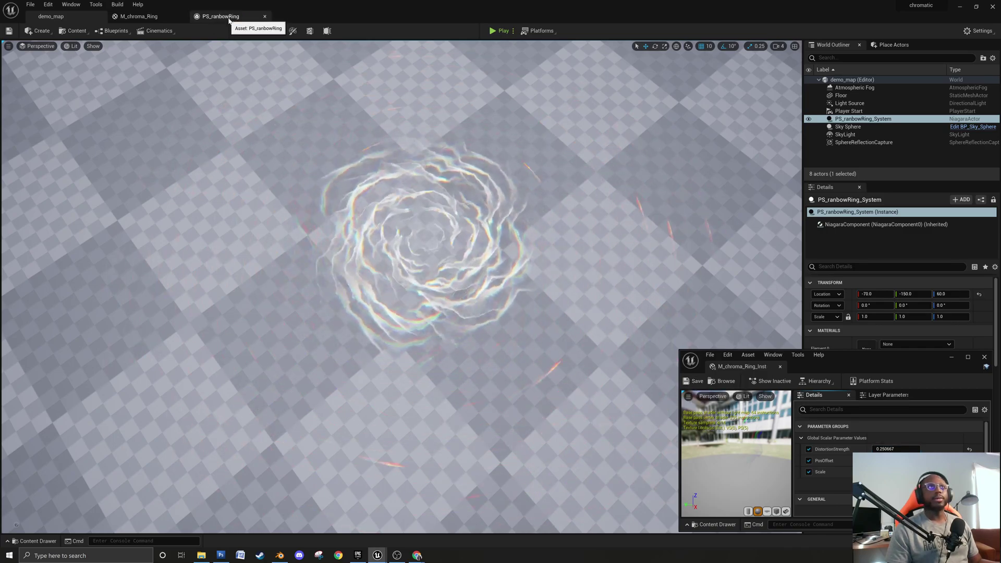
Return to the M_chroma_Ring material and move the TexCoord, 0.2 constant and Add nodes farther from the distortion Texture Samples.
click(220, 16)
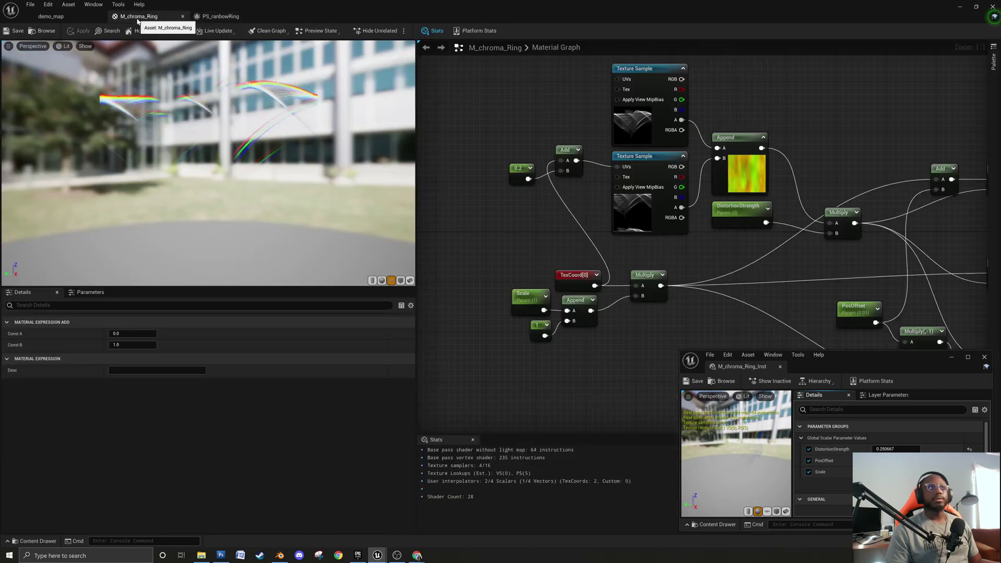
click(138, 16)
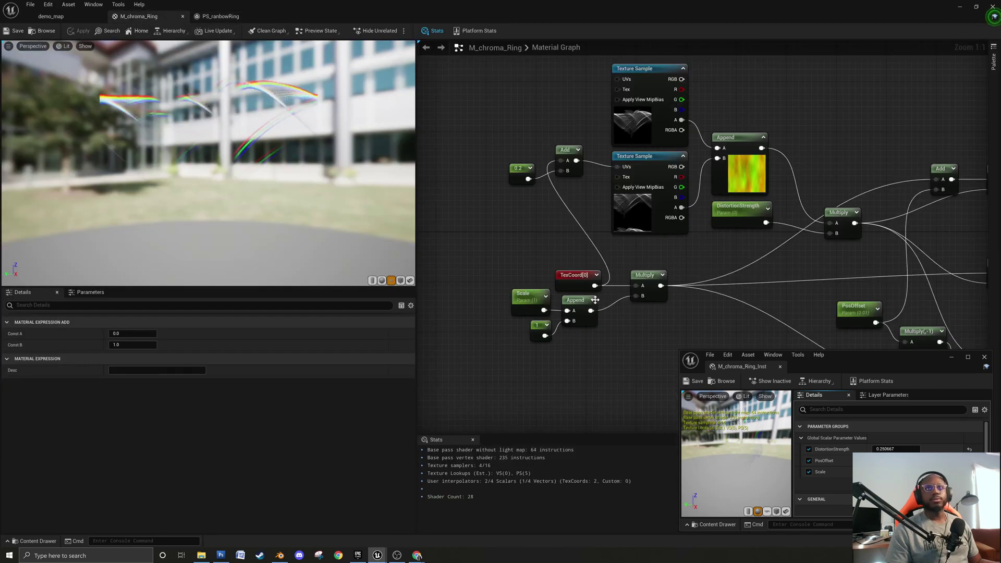
right_drag(504, 248, 574, 283)
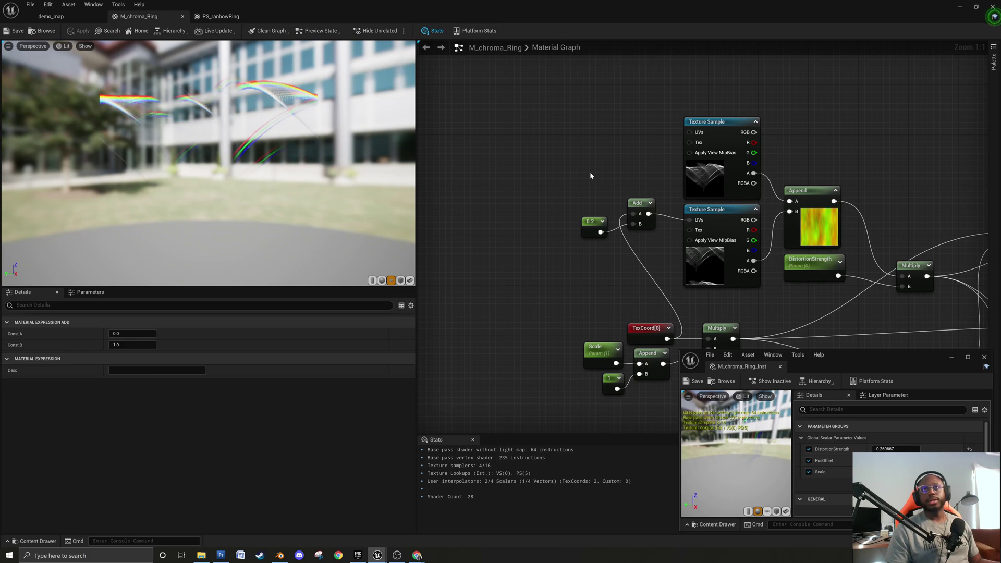
drag(642, 335, 499, 334)
drag(559, 174, 645, 248)
drag(630, 199, 531, 218)
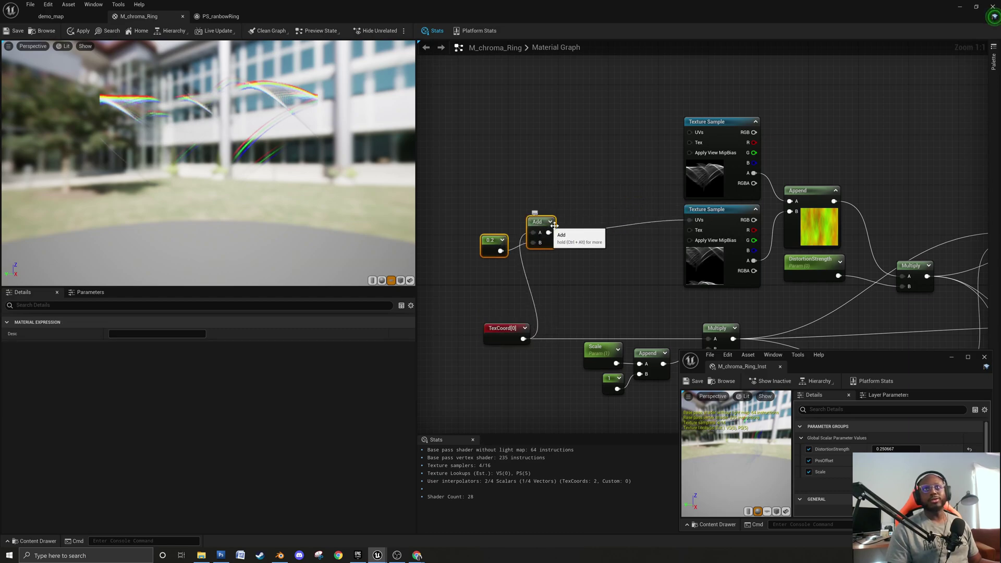
Add a Panner node between the 0.2 offset's Add node and the upper distortion Texture Sample's UVs.
right_drag(605, 206, 612, 213)
right_click(625, 213)
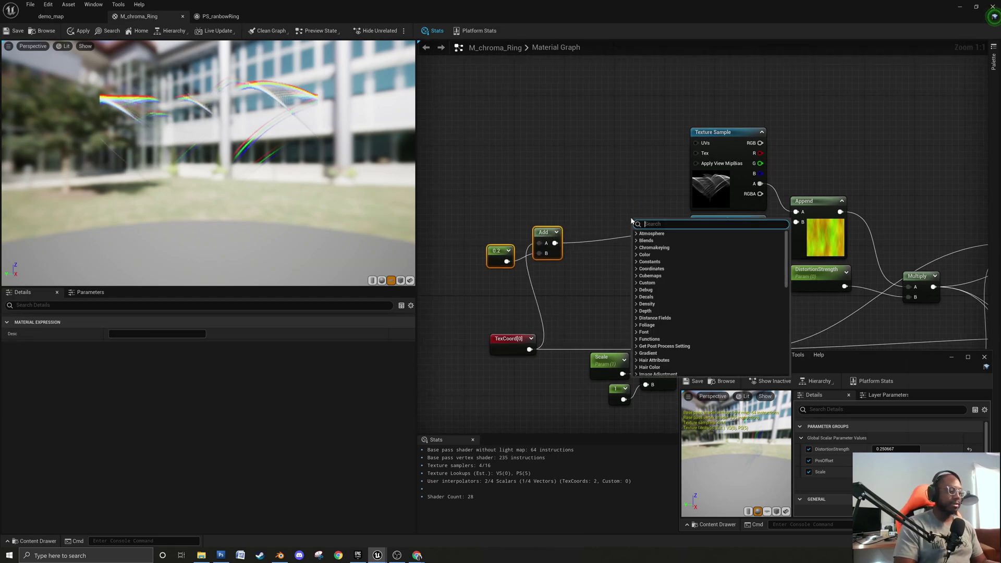
text(panner)
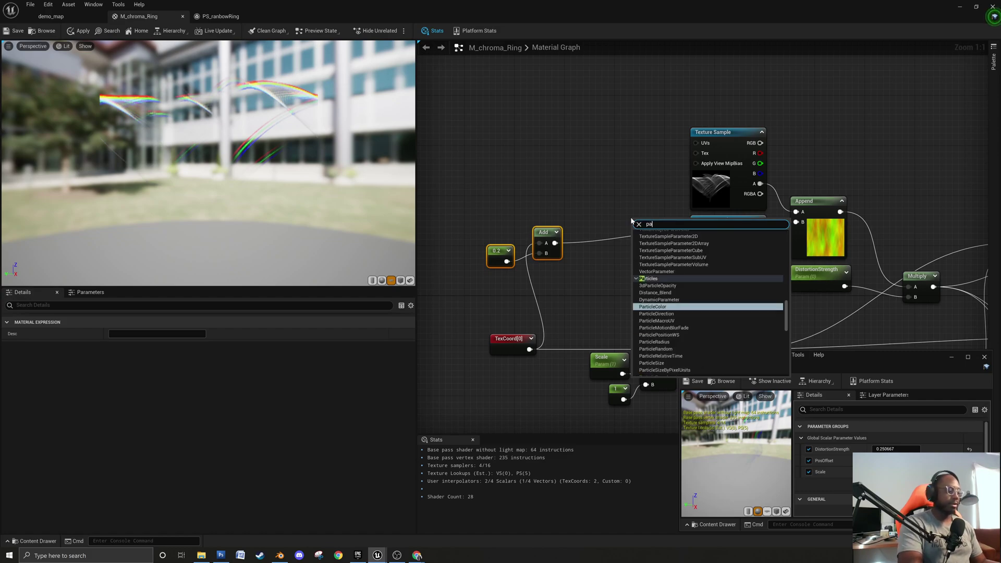
key(Return)
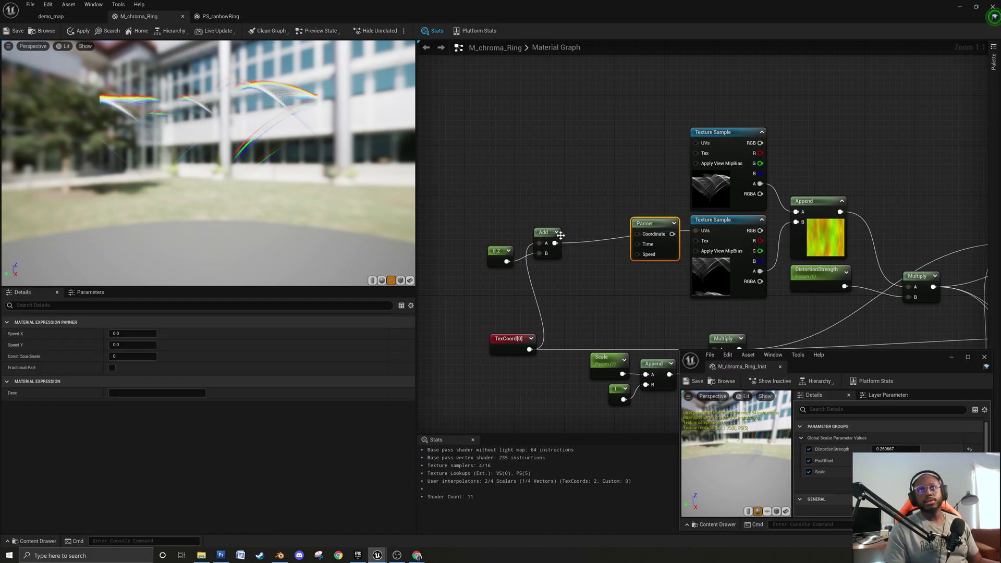
drag(555, 243, 641, 236)
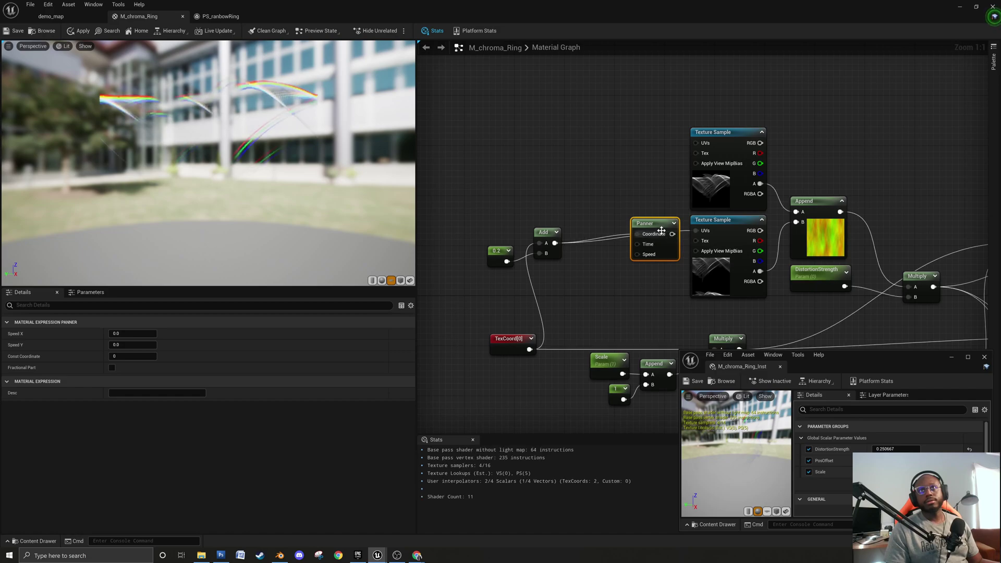
drag(661, 233, 695, 143)
drag(649, 179, 649, 149)
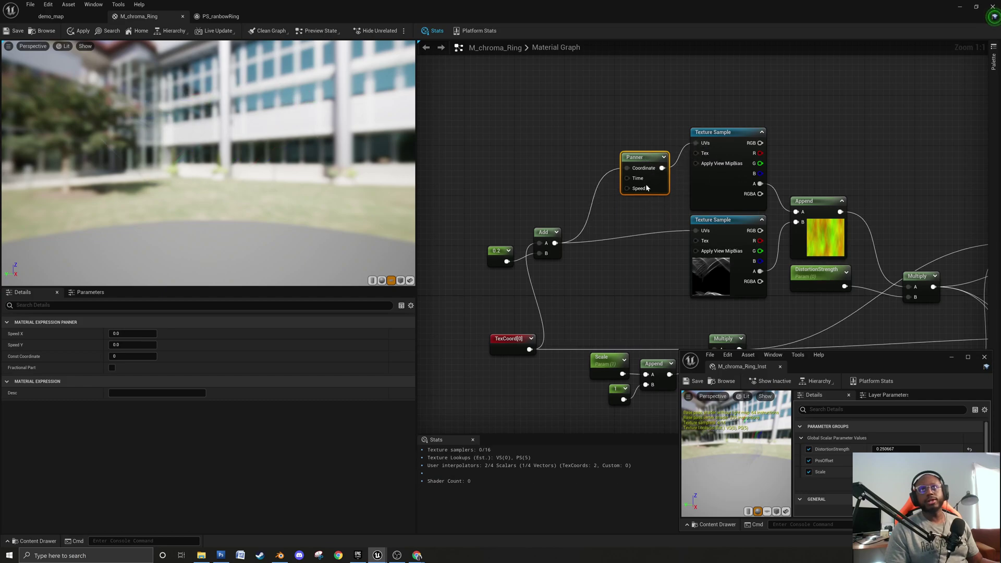
Insert a duplicate Panner before the lower distortion Texture Sample, and line up the Add and 0.2 constant with it.
key(ctrl+d)
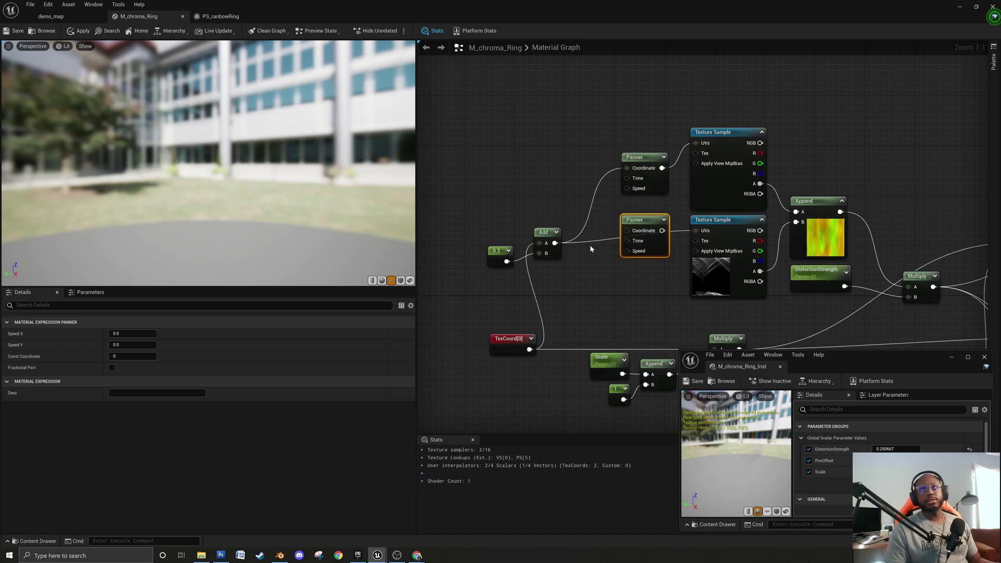
drag(560, 246, 630, 232)
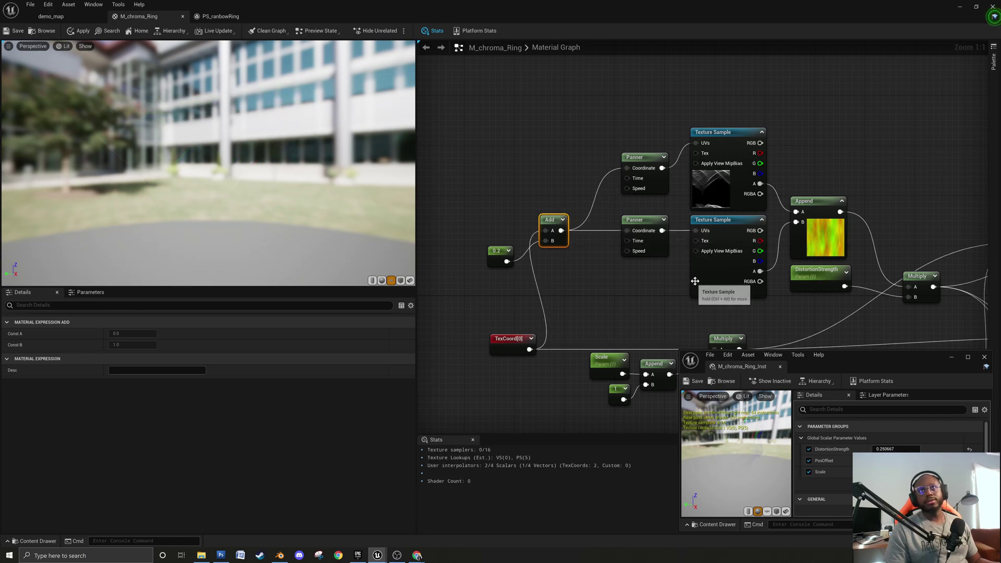
drag(498, 257, 488, 238)
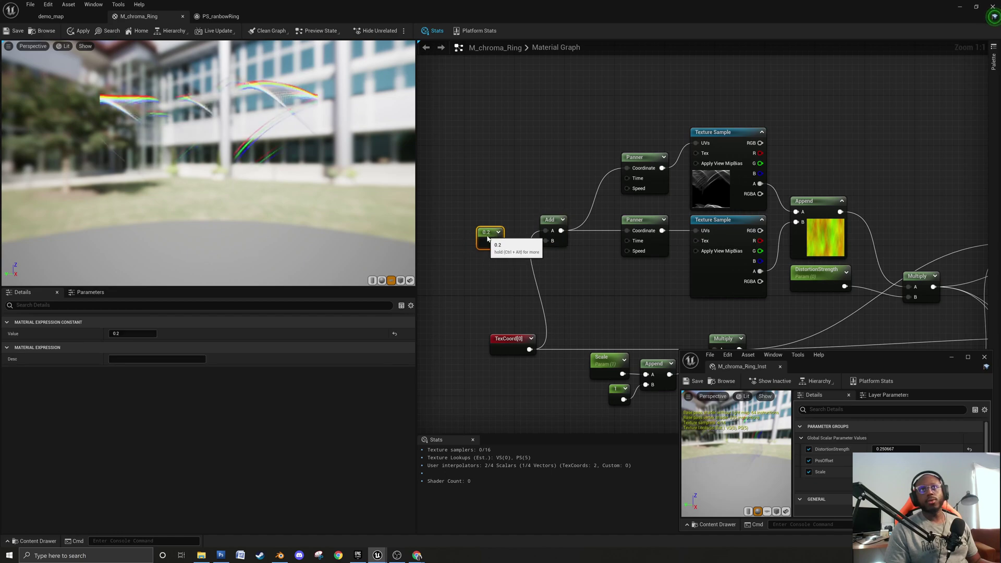
right_drag(511, 210, 577, 251)
drag(622, 266, 640, 266)
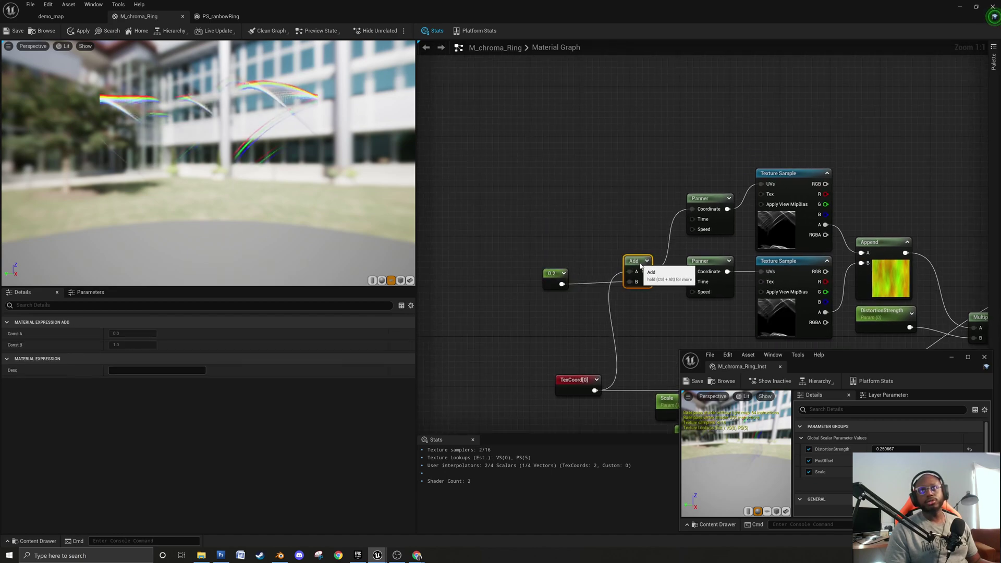
drag(552, 274, 585, 274)
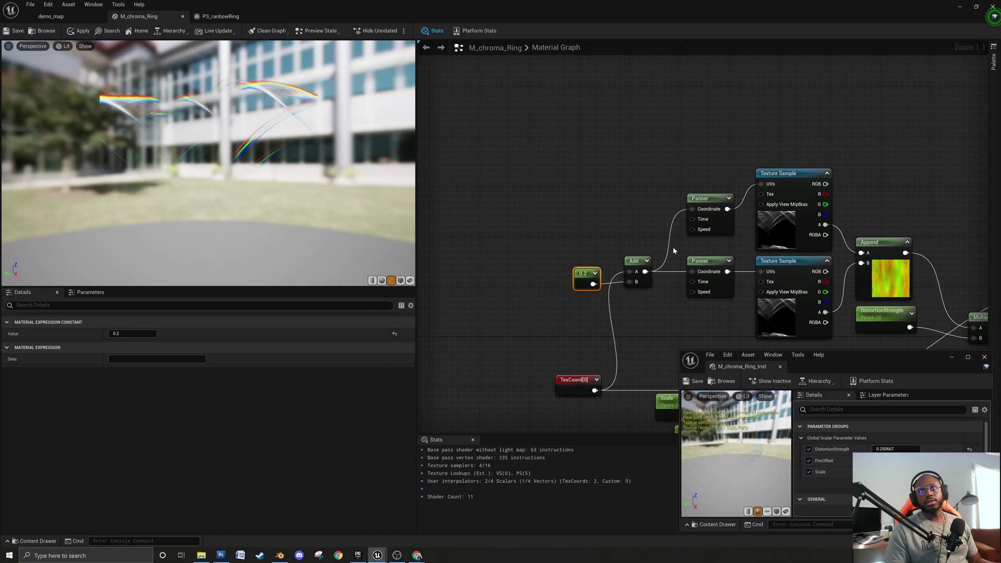
click(632, 211)
Add an AppendVector node beside the two distortion Panners and connect its output to both Panners' Speed inputs.
right_drag(600, 209, 600, 207)
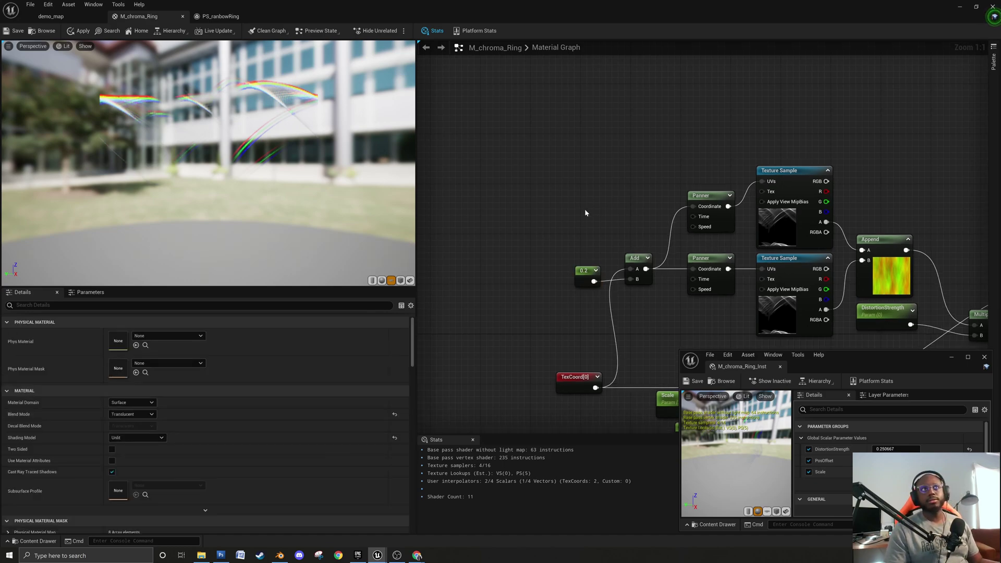
right_click(582, 199)
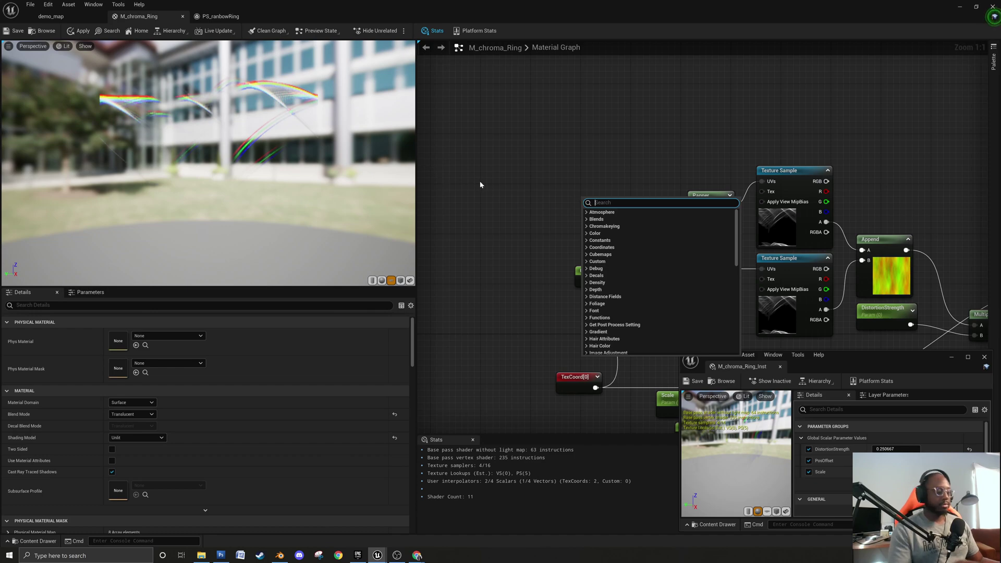
text(app)
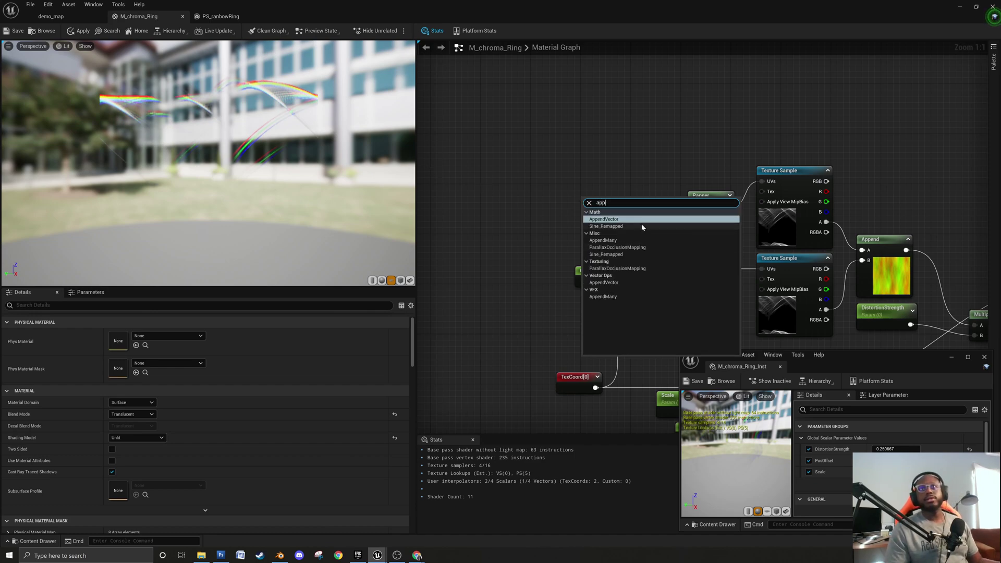
click(629, 219)
drag(603, 210, 699, 232)
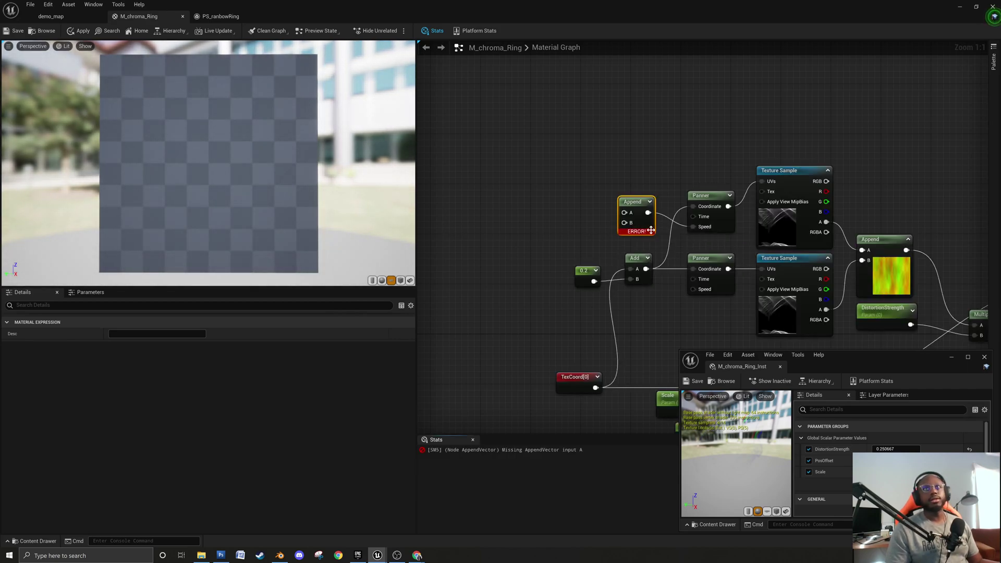
drag(648, 212, 693, 288)
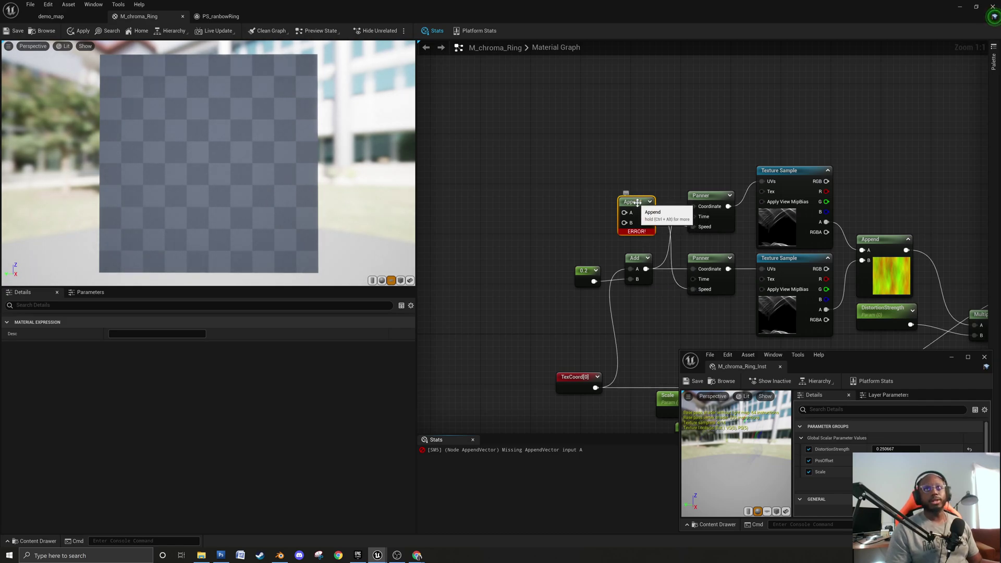
drag(637, 202, 635, 216)
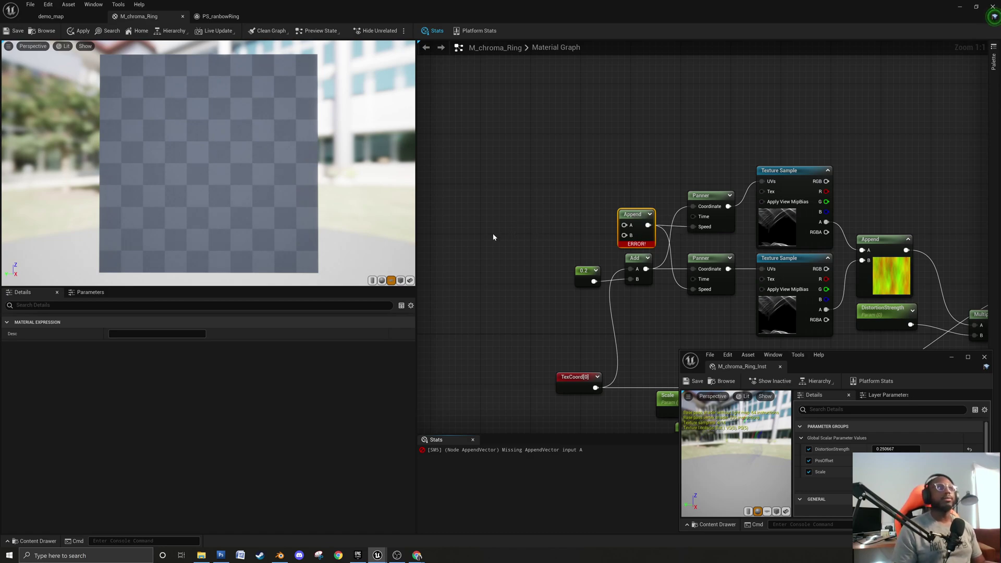
Create two scalar parameters with placeholder names beside the new Append node that feeds the Panner speeds.
click(517, 224)
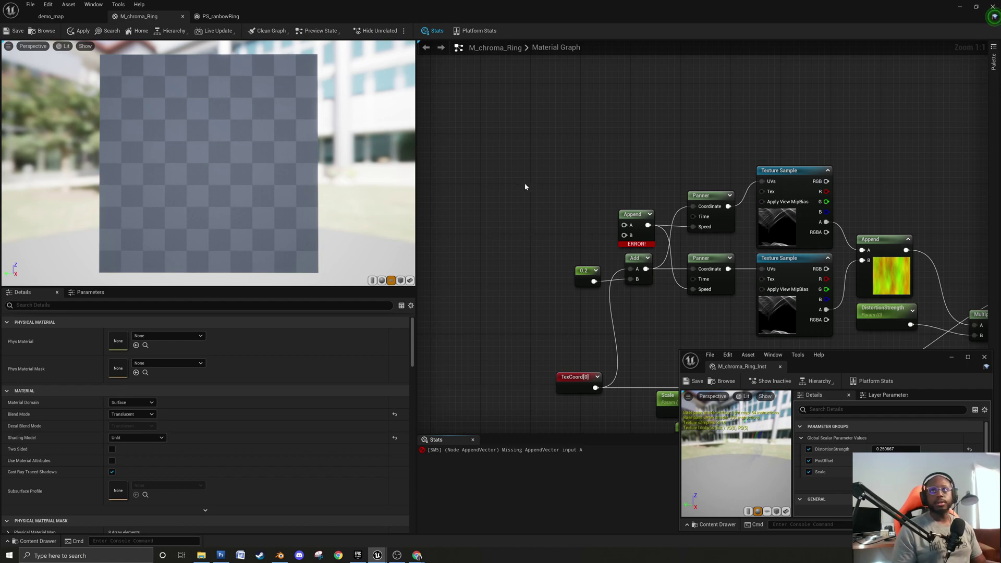
key(s)
click(549, 209)
text(sssssssssss)
click(547, 249)
text(s)
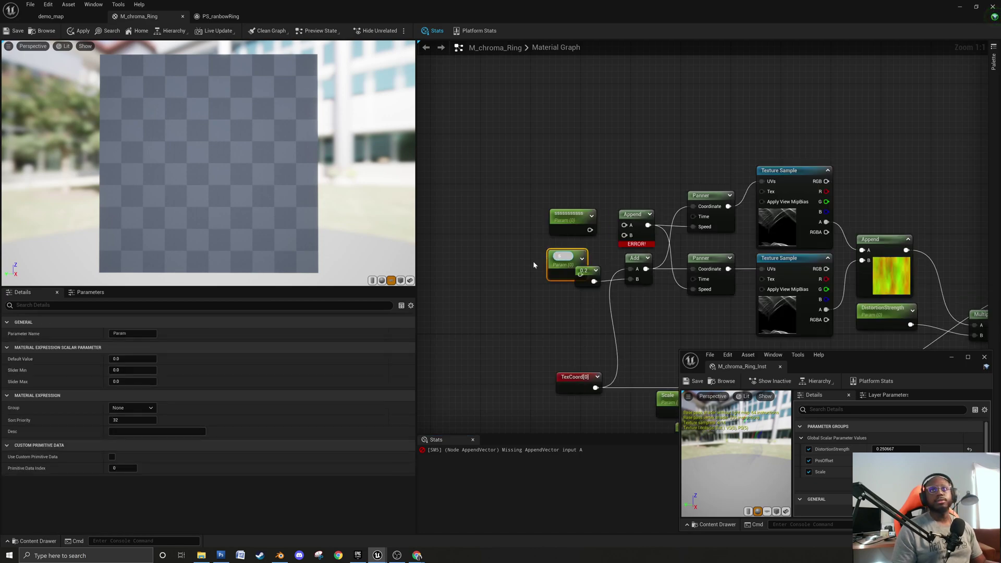
Name the upper new scalar parameter Distortion_SpeedX.
click(562, 225)
click(133, 333)
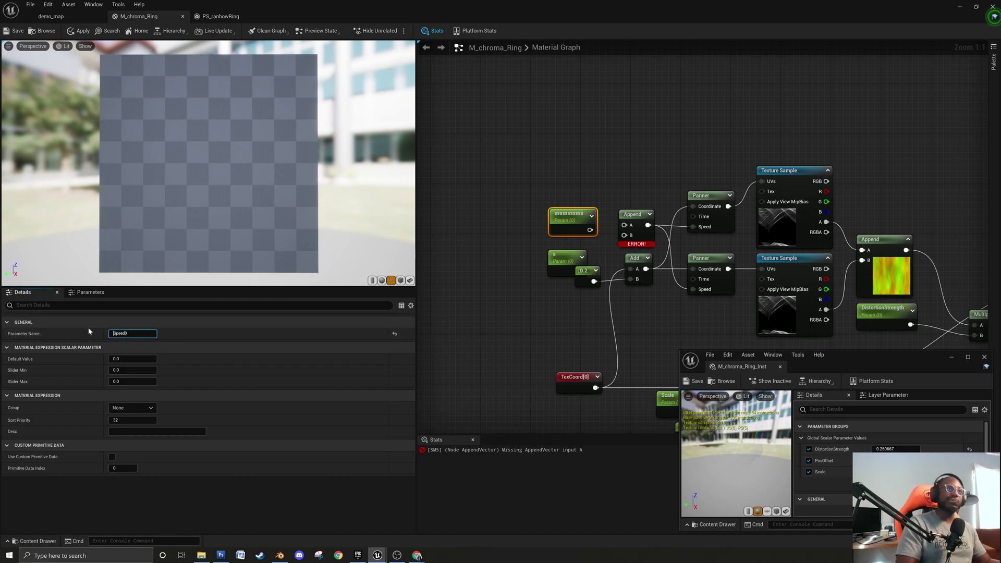
text(istortion)
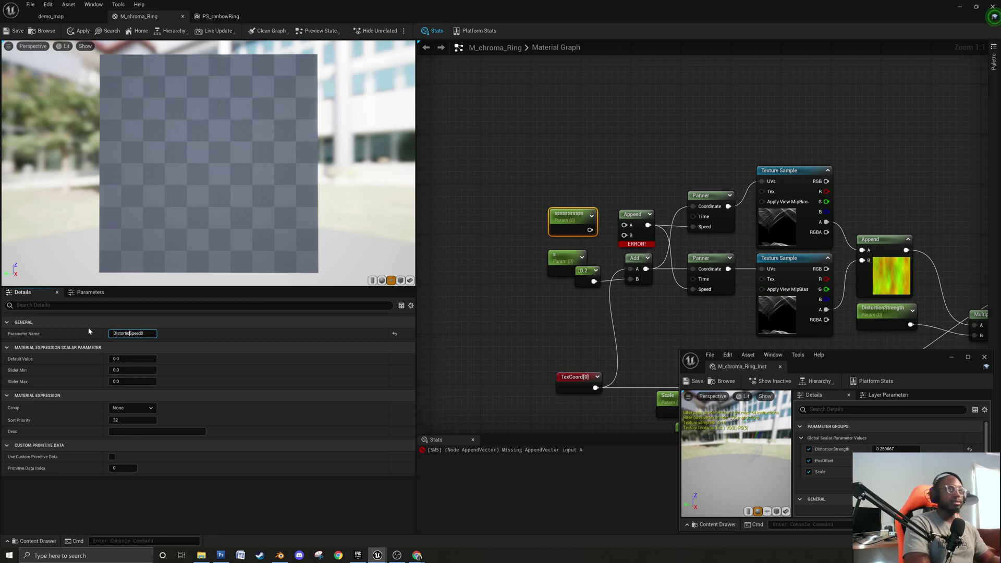
key(BackSpace)
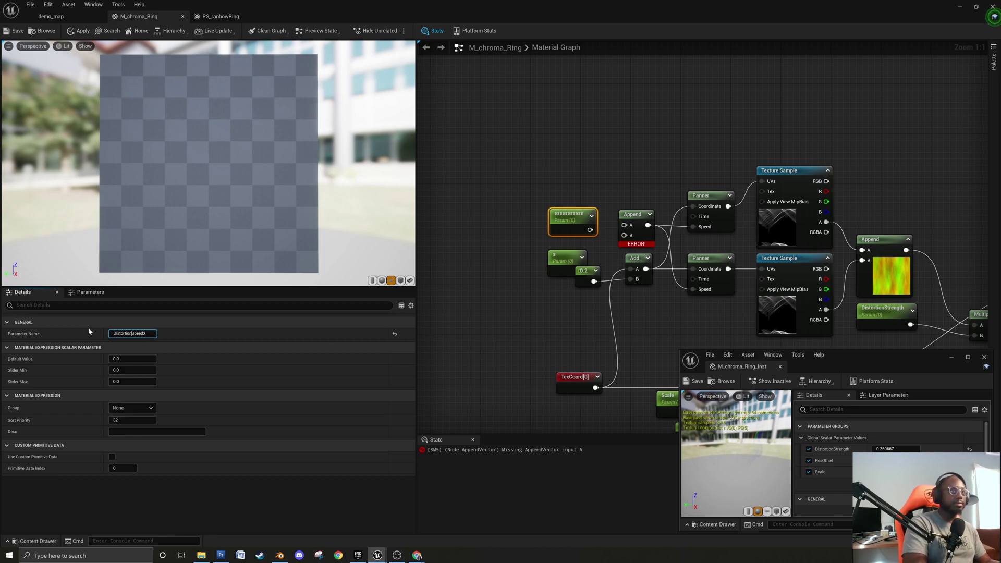
text(_)
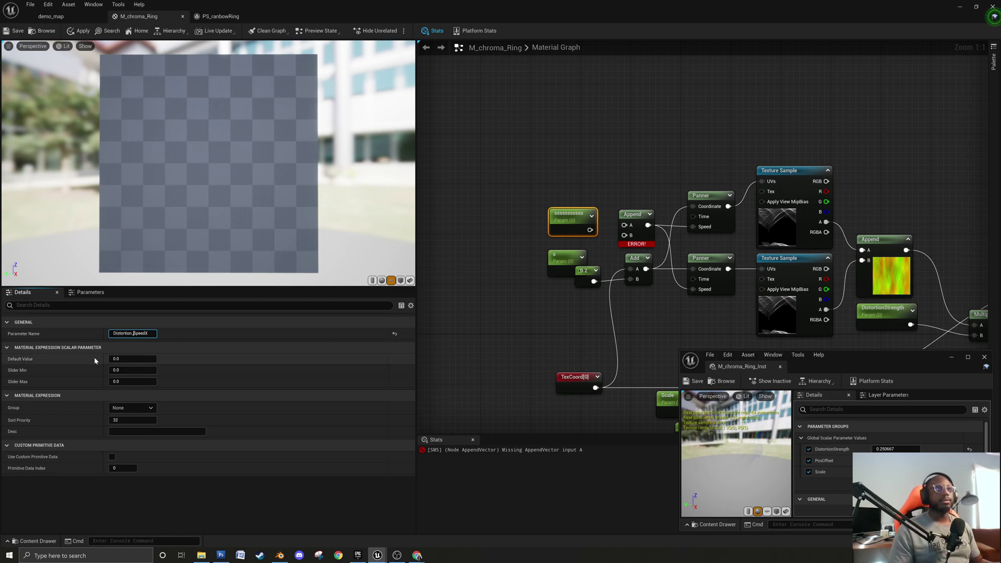
key(Return)
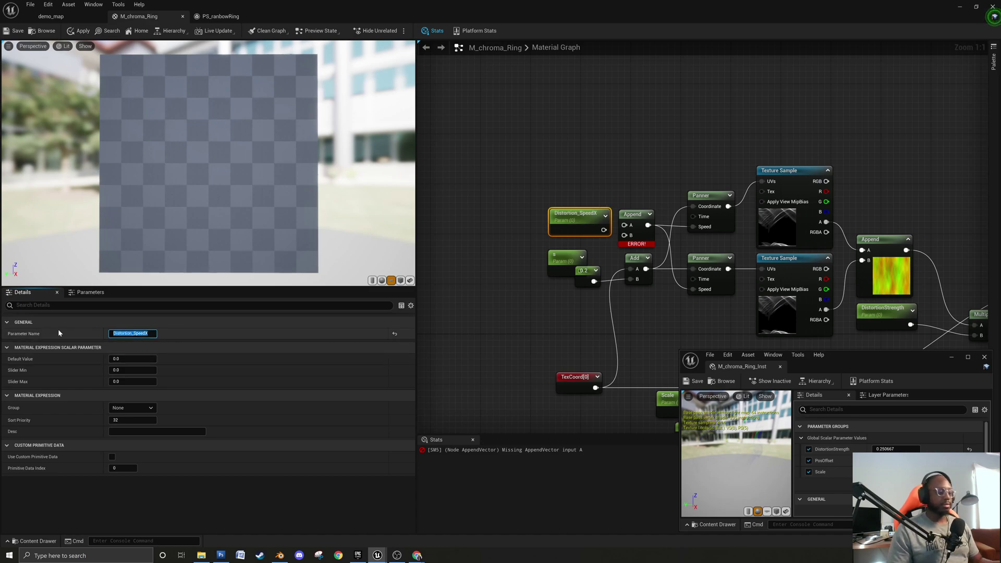
Move the lower new scalar parameter clear of the 0.2 constant and name it Distortion_SpeedY.
drag(565, 268, 478, 281)
click(131, 334)
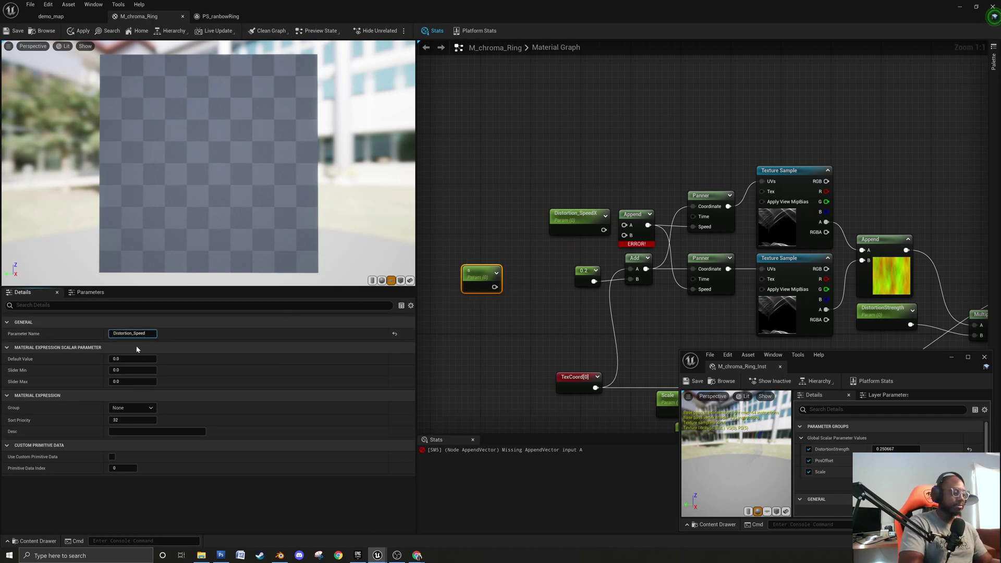
key(Return)
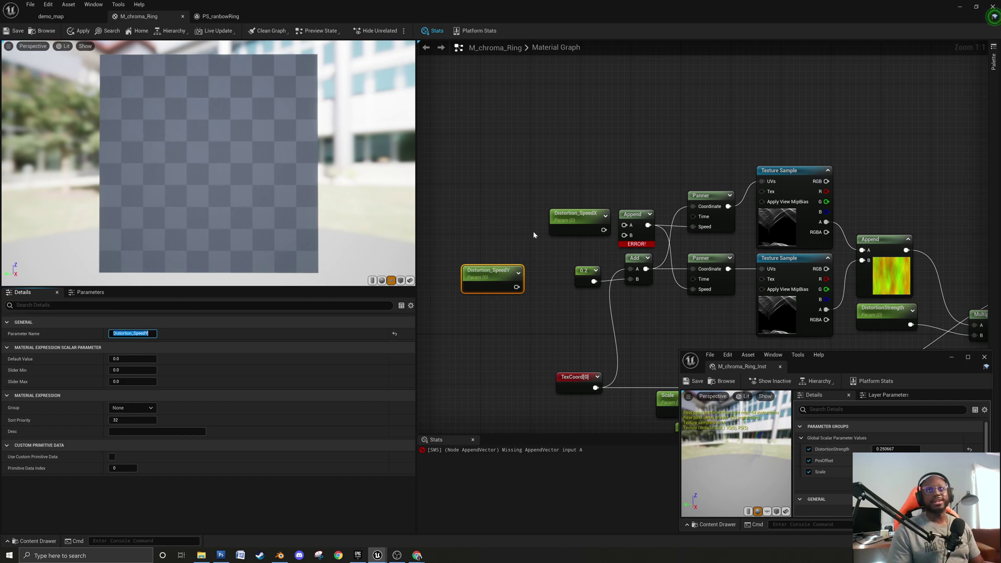
Connect Distortion_SpeedX to the speed Append's A and Distortion_SpeedY to its B, and stack both parameters close beside it.
drag(573, 214, 510, 209)
drag(488, 280, 624, 225)
drag(542, 255, 624, 235)
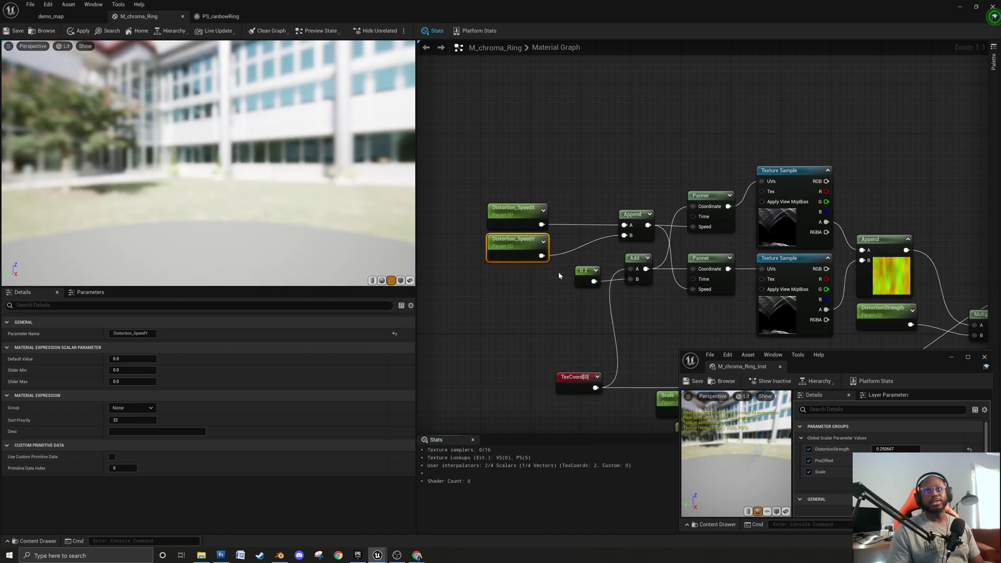
drag(508, 249, 526, 242)
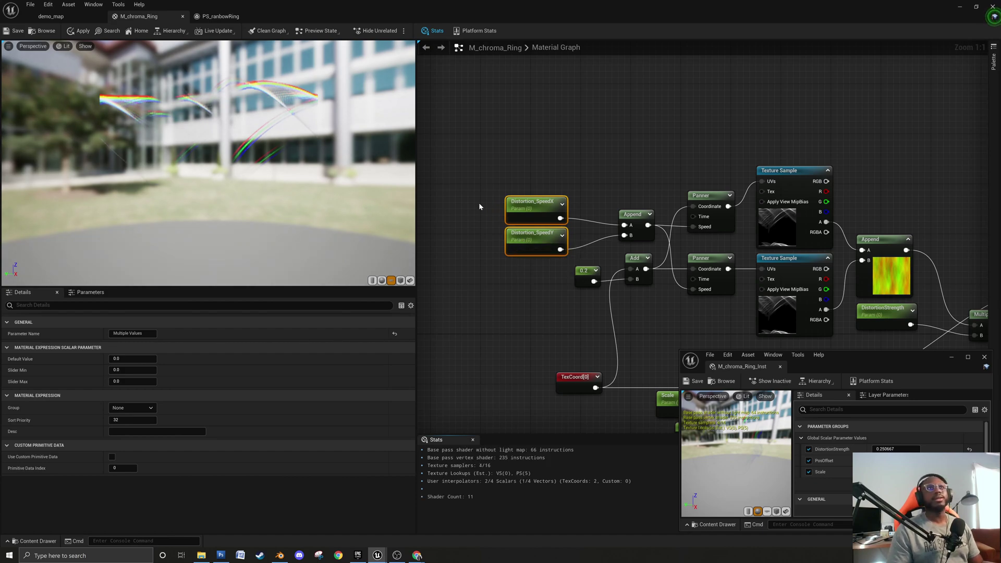
drag(532, 248, 565, 241)
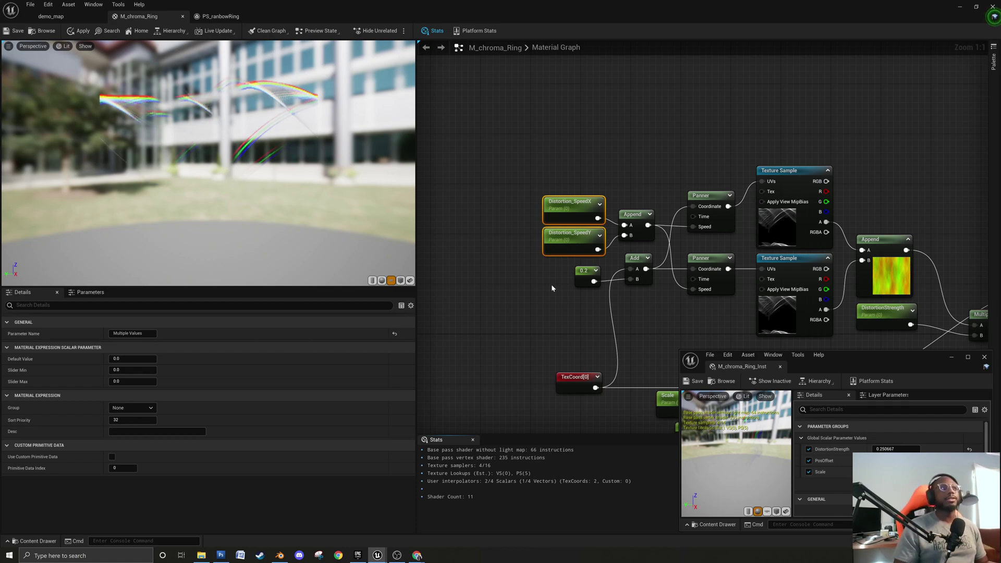
Apply the M_chroma_Ring changes and, with demo_map in view, enable the Distortion_SpeedY override in M_chroma_Ring_Inst.
right_drag(535, 288, 461, 279)
click(507, 319)
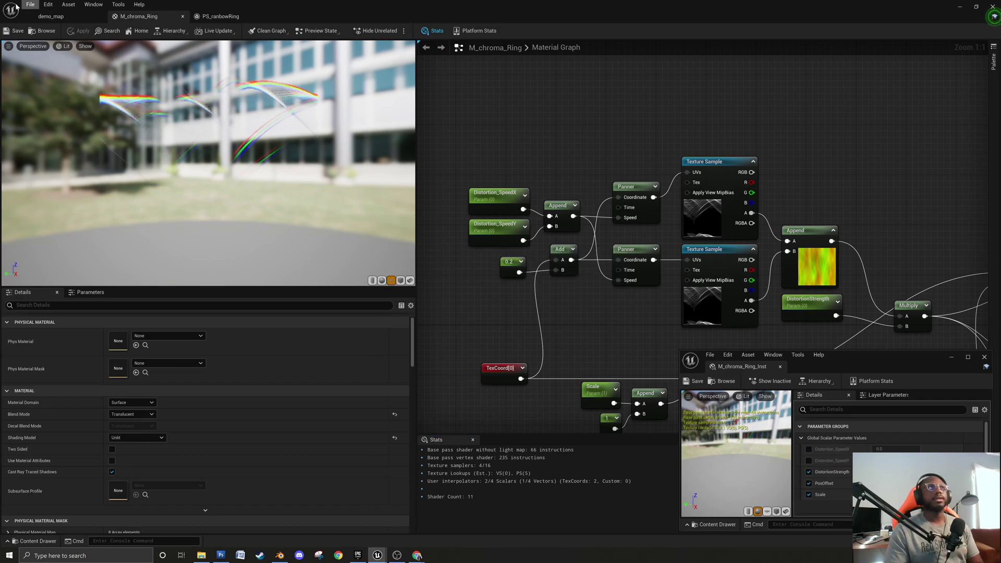
click(50, 16)
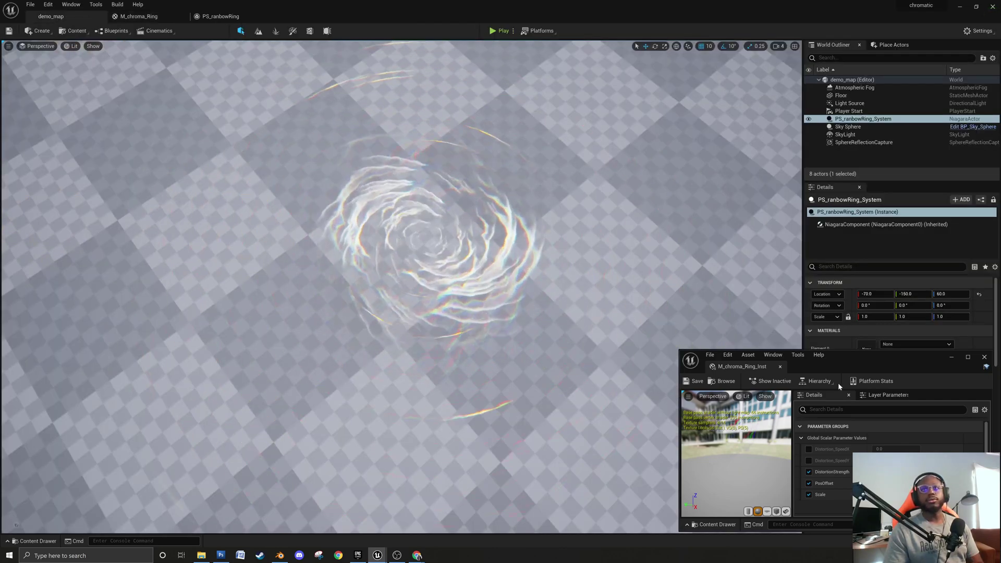
click(808, 460)
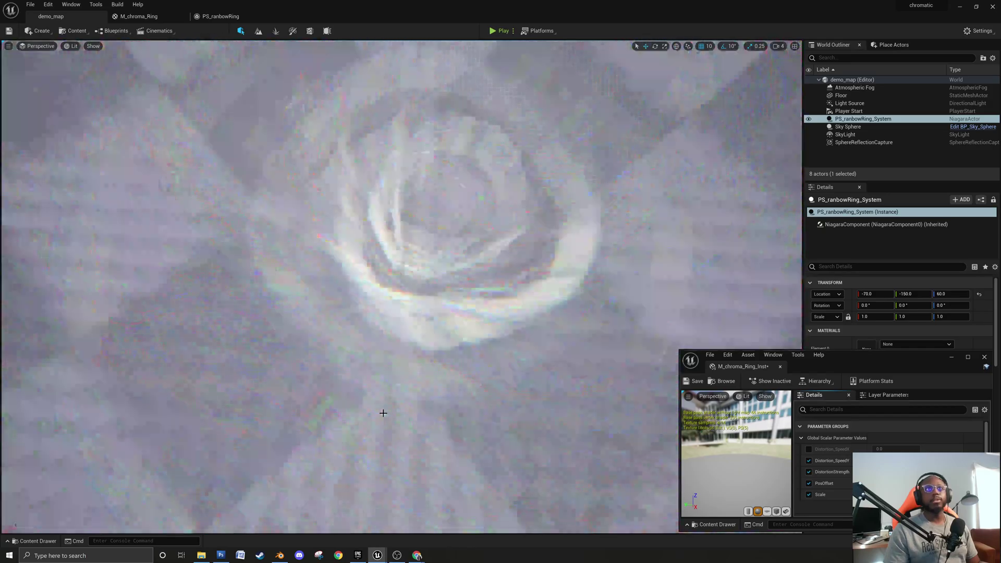
Examine the swirling ring effect in the level from several angles and close the M_chroma_Ring_Inst material instance window.
alt+drag(384, 413, 382, 342)
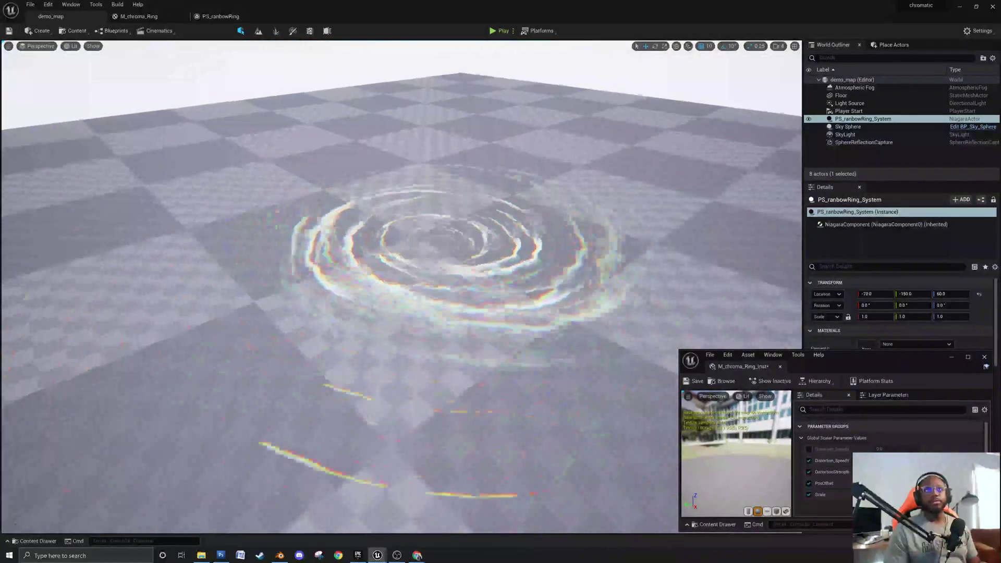
scroll(390, 335, up, 3)
alt+drag(391, 335, 414, 346)
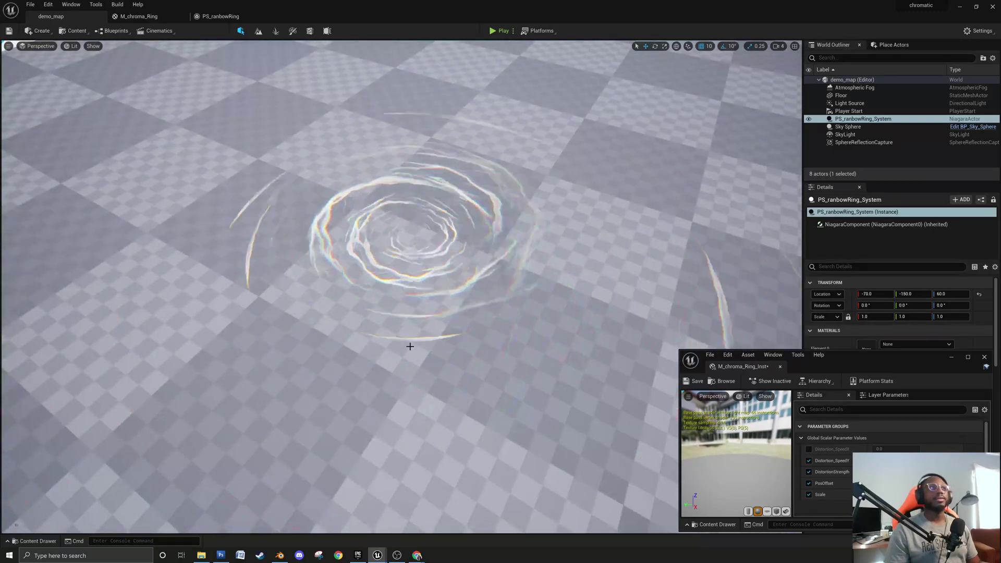
mouse_move(420, 335)
alt+mouse_down()
mouse_move(423, 324)
mouse_move(424, 335)
alt+mouse_up()
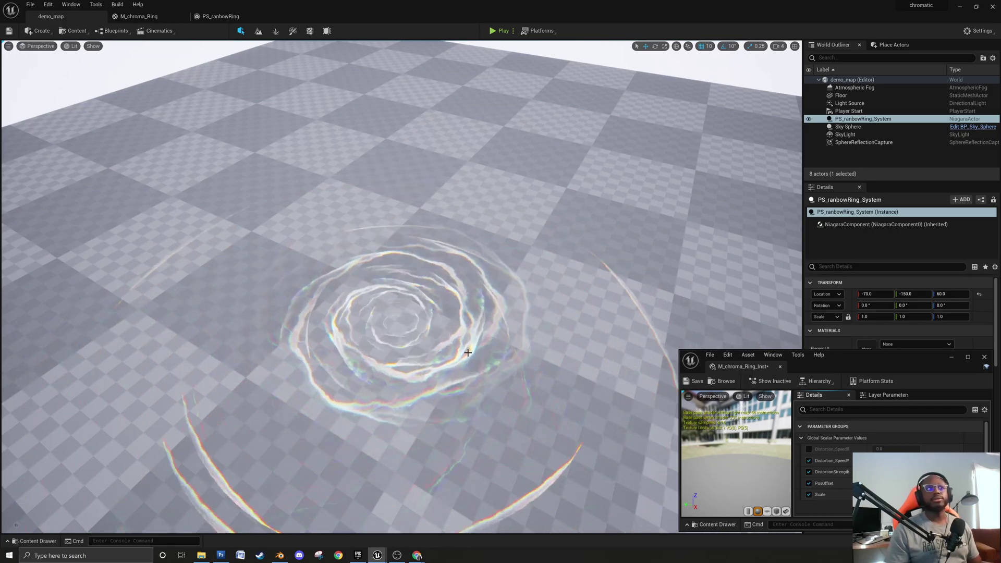
alt+drag(481, 373, 482, 404)
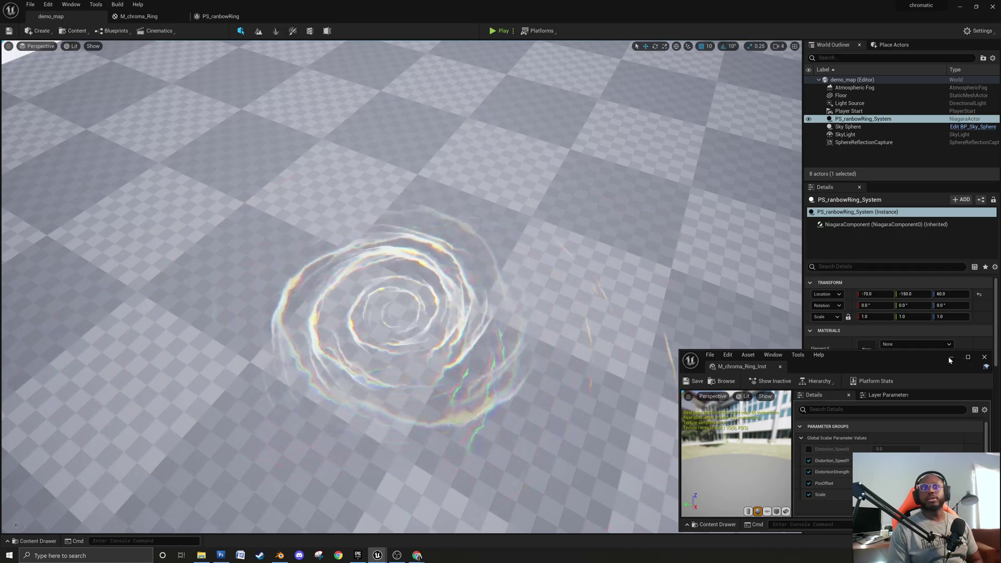
click(983, 357)
alt+drag(519, 317, 433, 392)
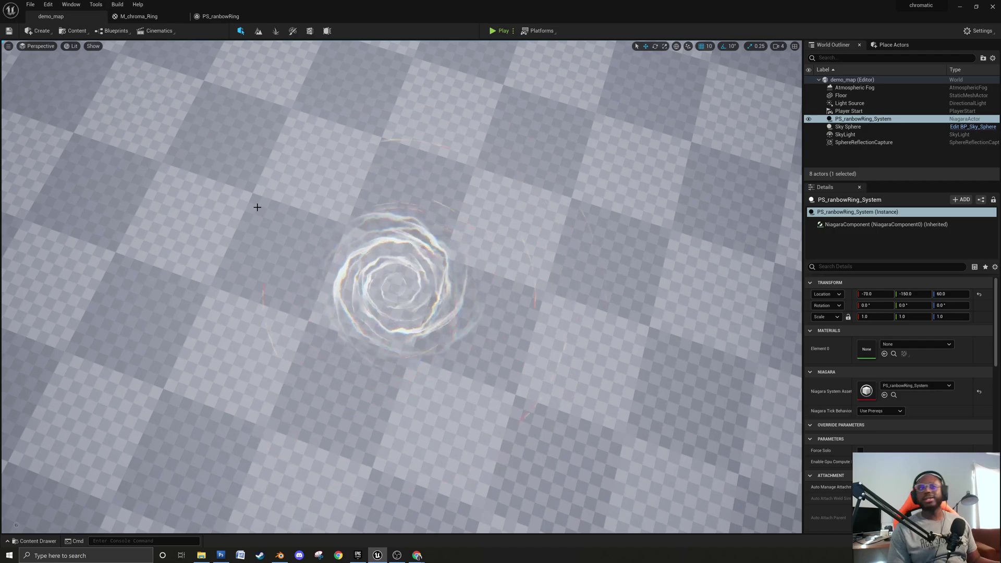
click(221, 16)
click(148, 17)
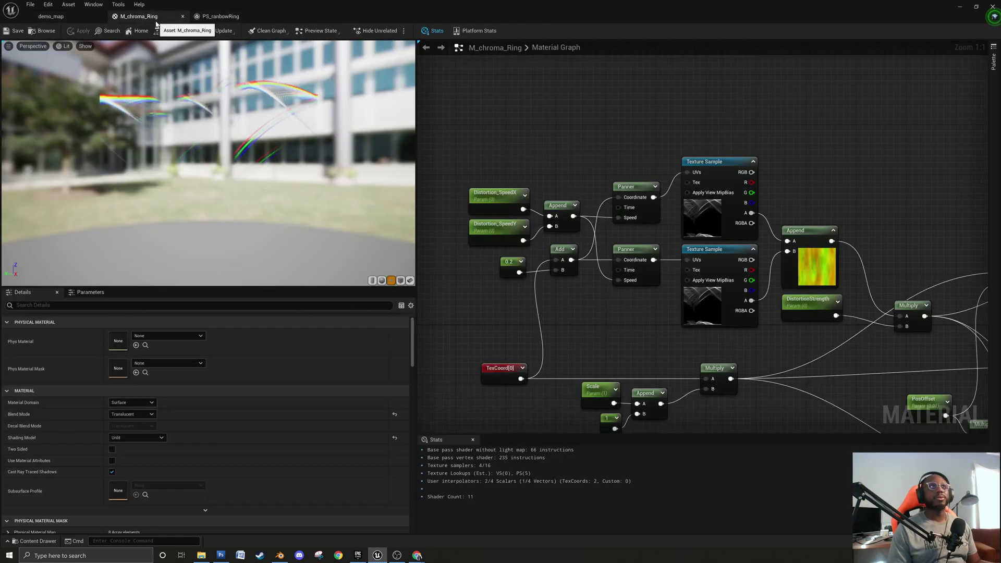
click(60, 18)
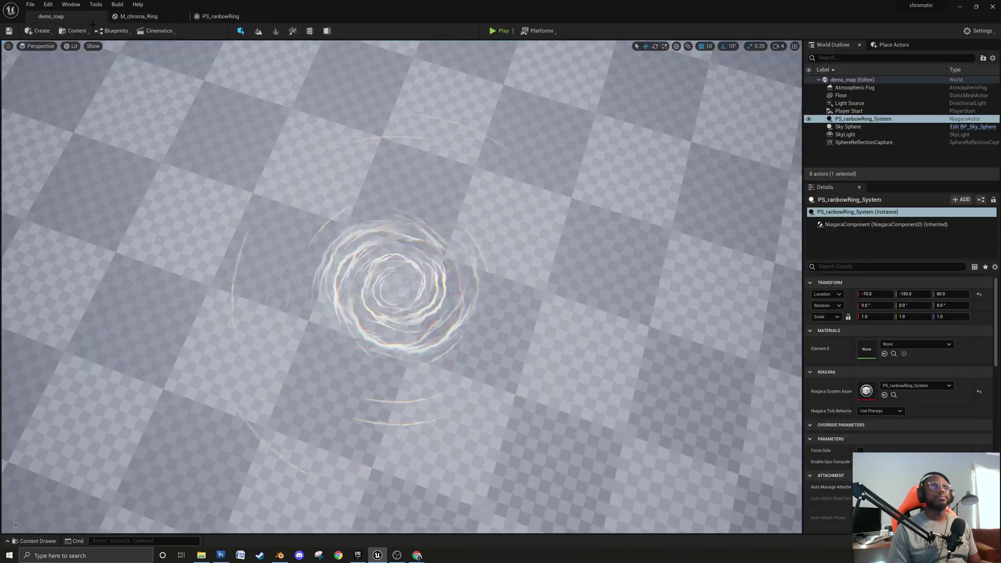
drag(311, 242, 286, 473)
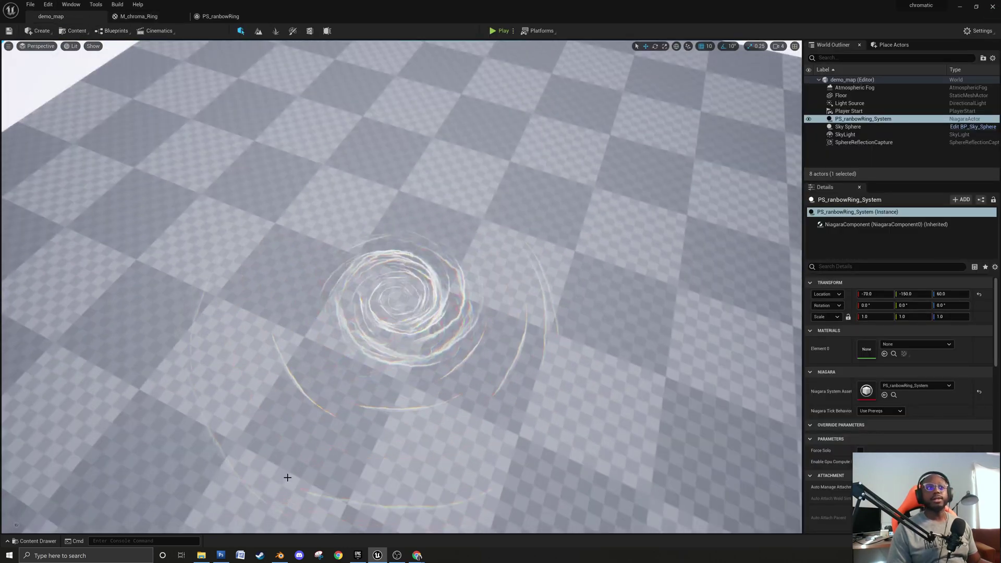
Create a new material in the Materials folder and name it M_chroma_dots.
click(25, 541)
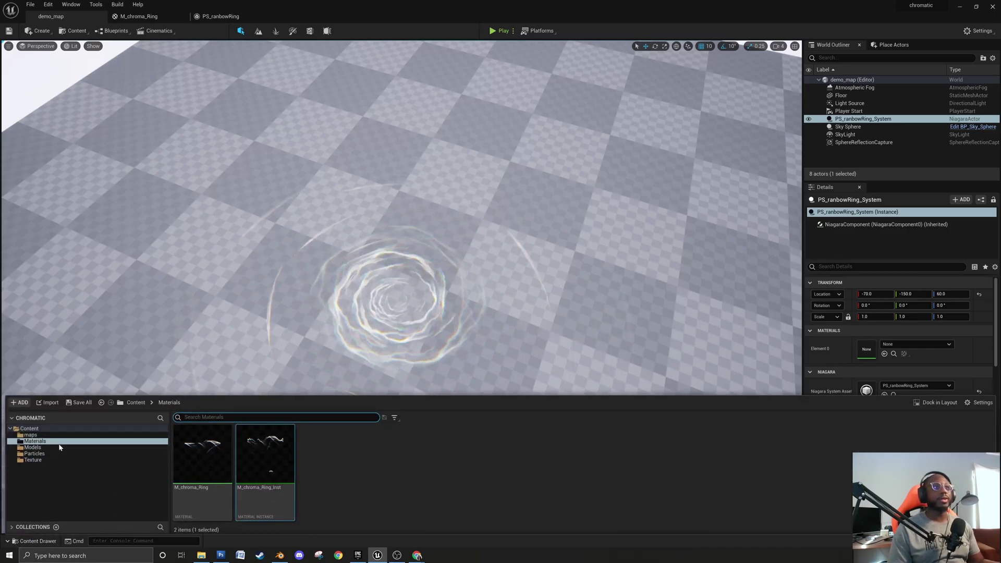
click(346, 466)
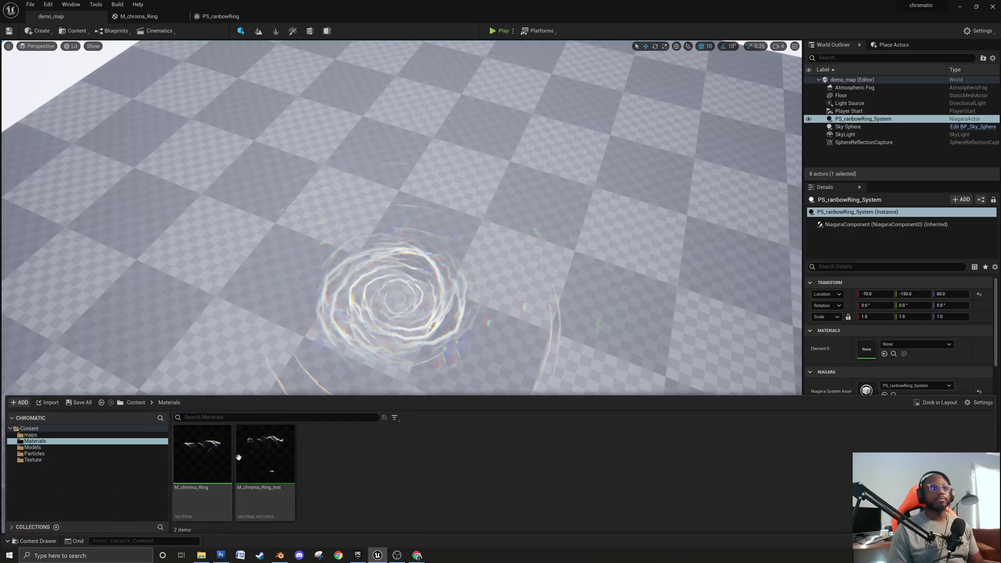
right_click(344, 468)
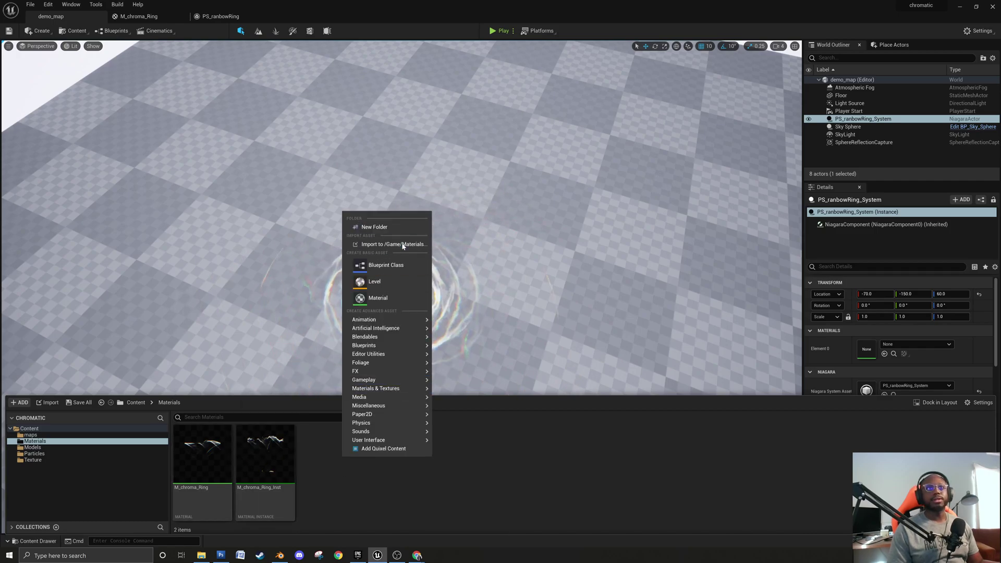
click(399, 302)
text(MK)
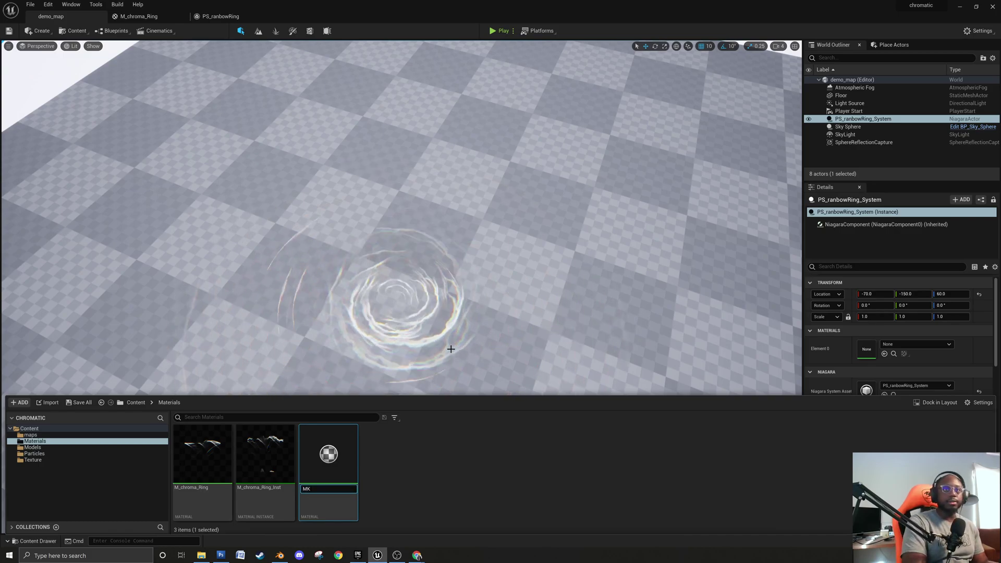
key(BackSpace)
text(_)
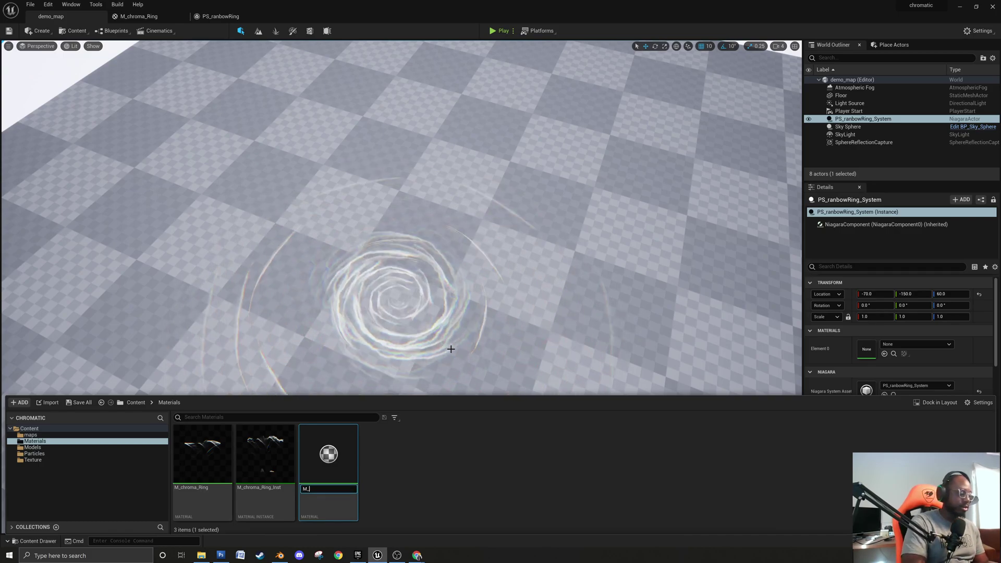
text(chroma_dots)
key(Return)
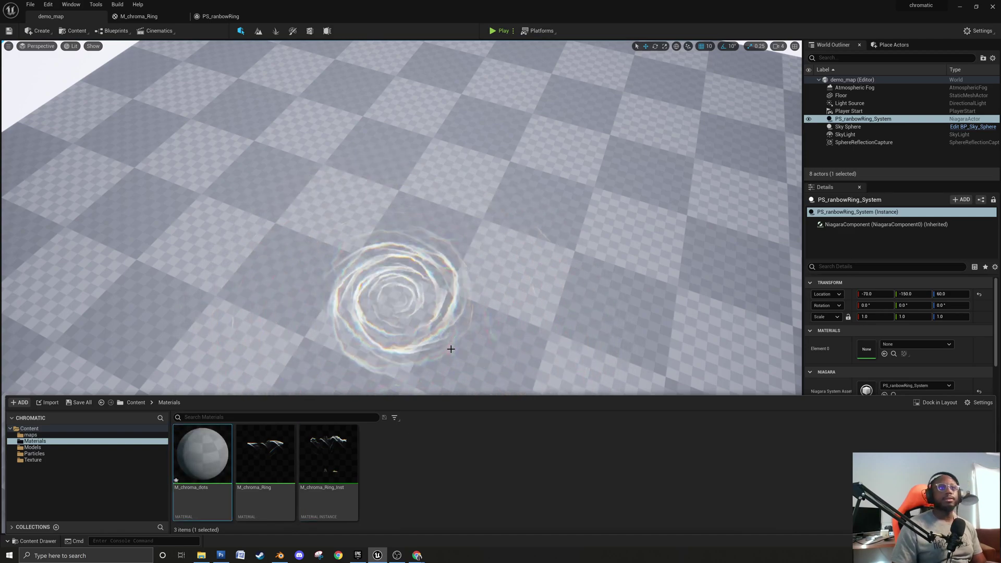
Open the M_chroma_dots material for editing and show its preview on a flat plane.
double_click(203, 445)
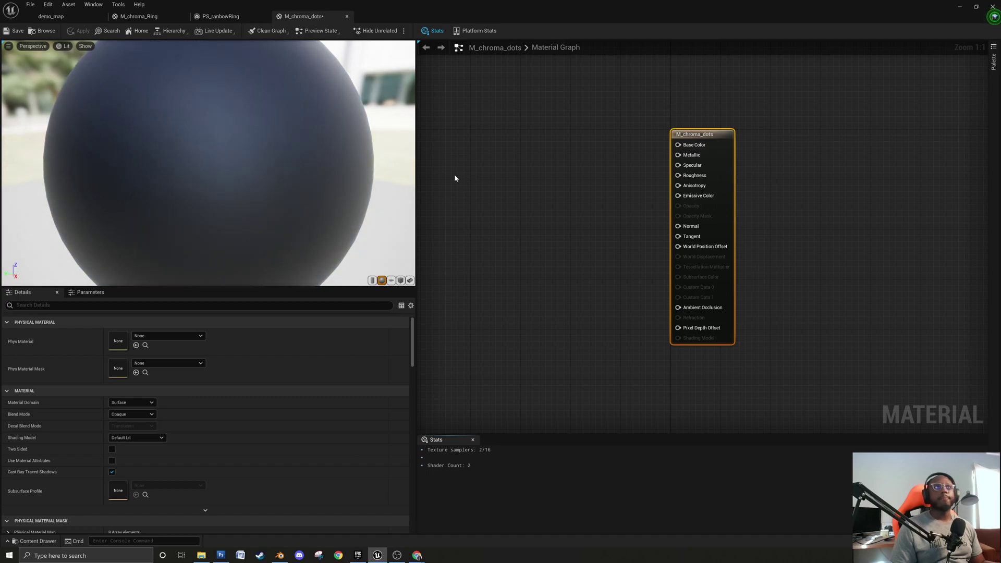
click(391, 280)
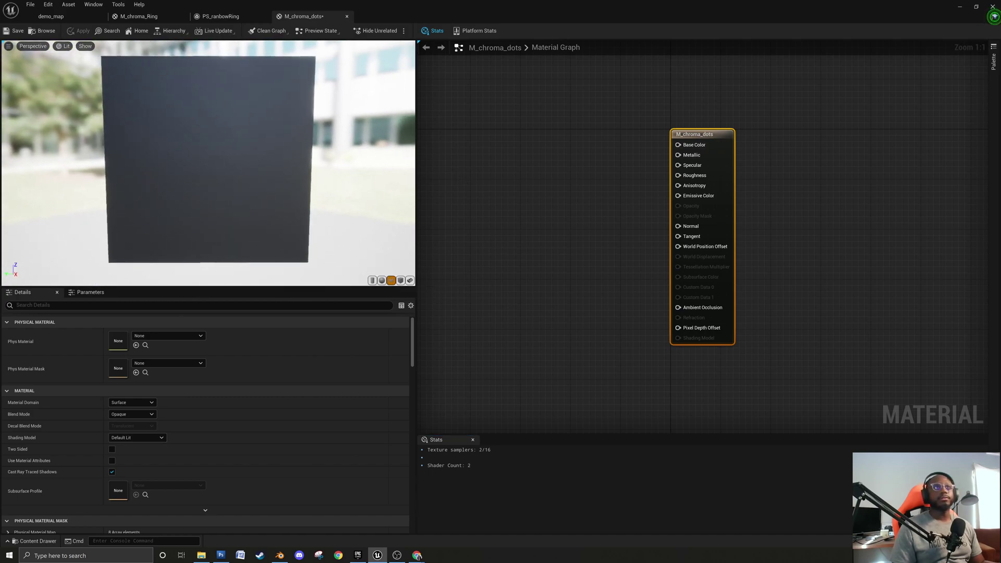
click(227, 17)
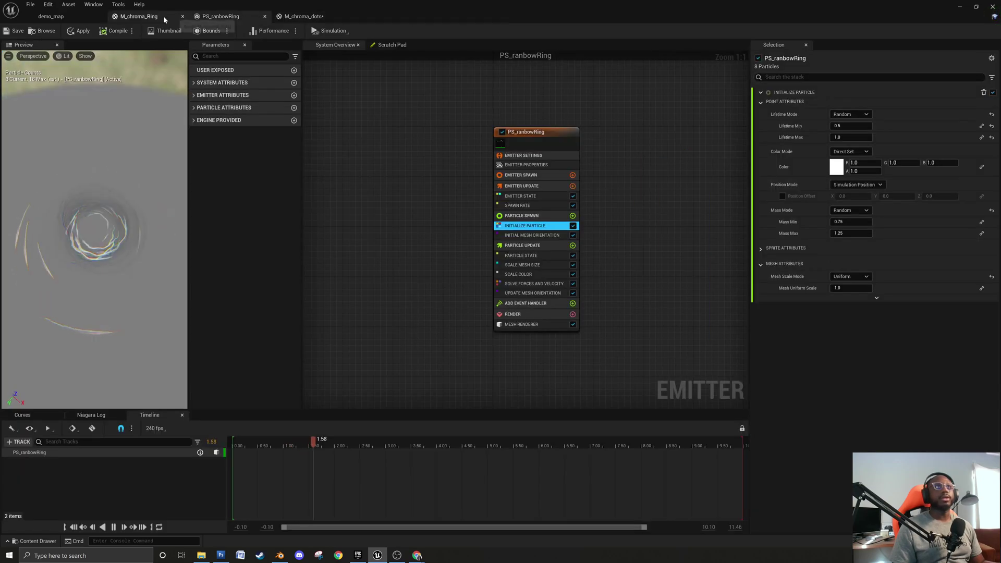
click(152, 18)
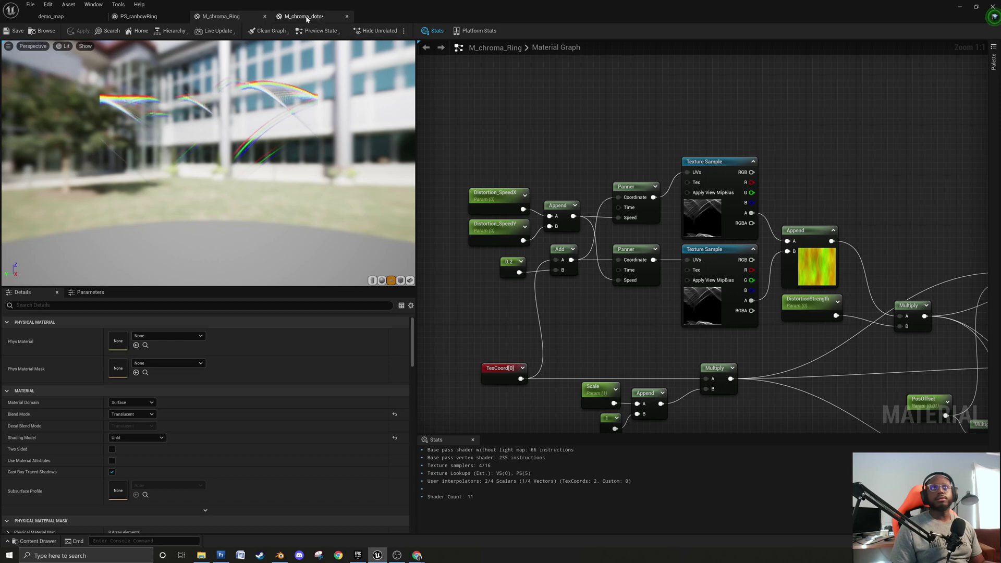
click(307, 18)
click(720, 207)
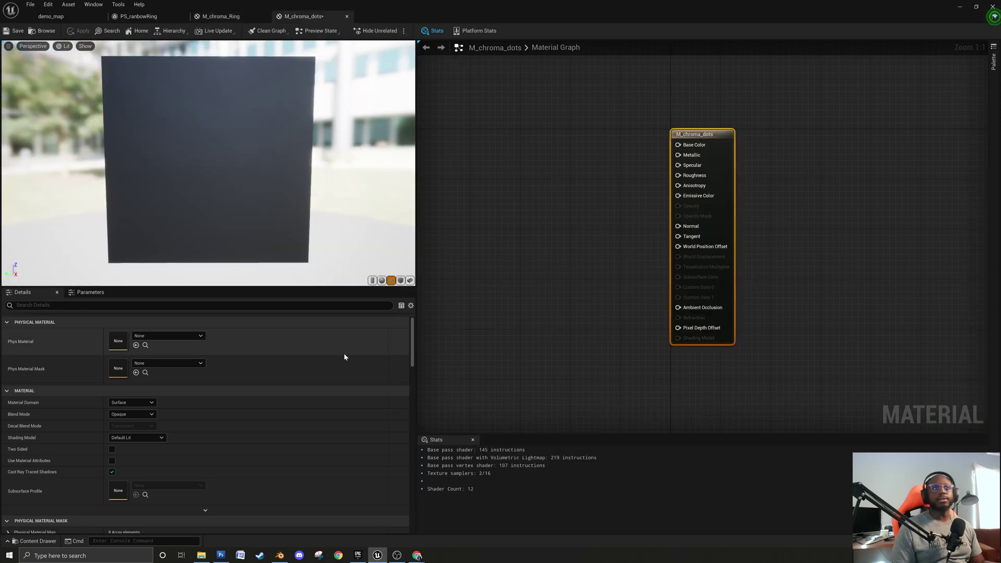
click(146, 414)
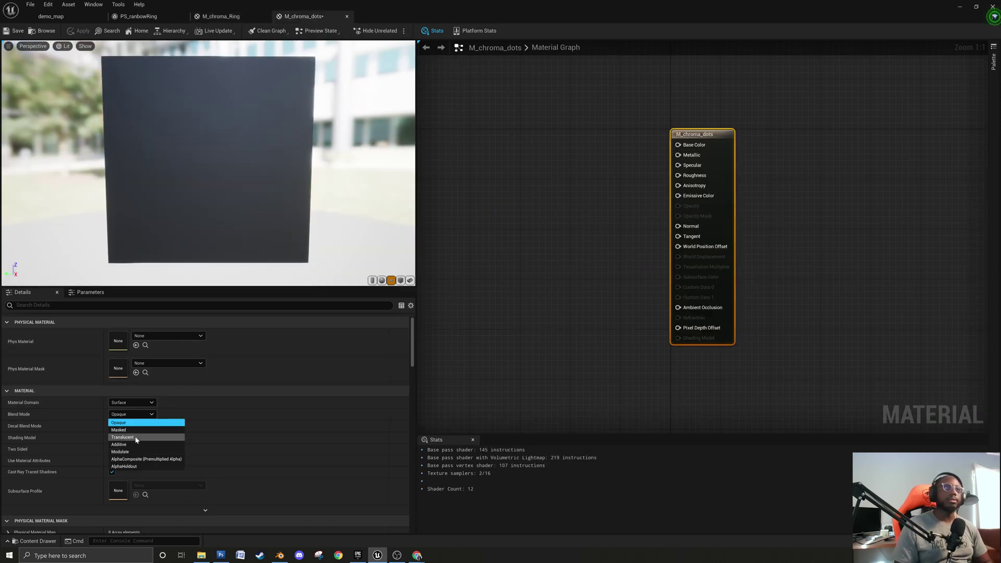
click(136, 437)
click(145, 437)
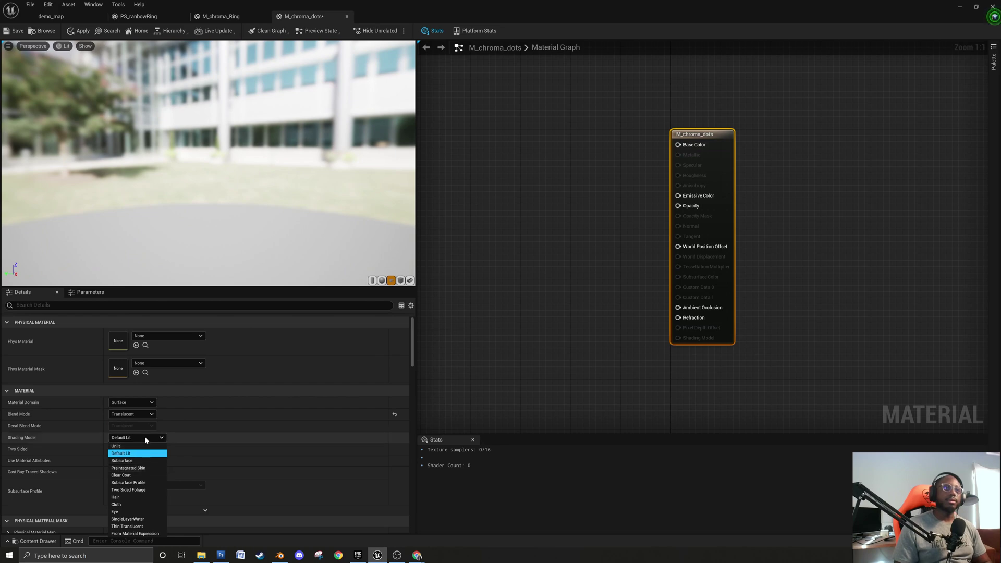
click(146, 414)
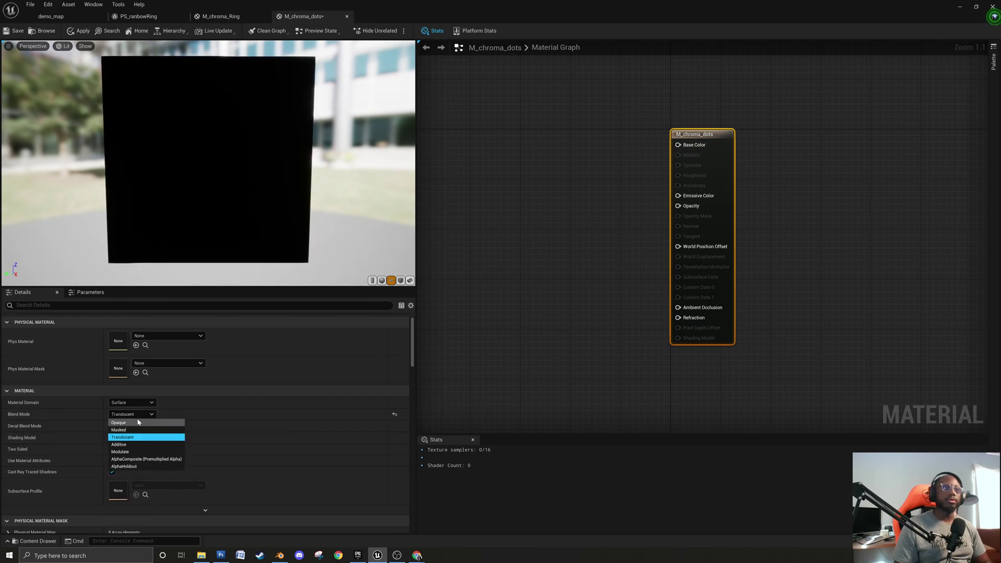
Set the shading model of M_chroma_dots to Unlit.
click(147, 438)
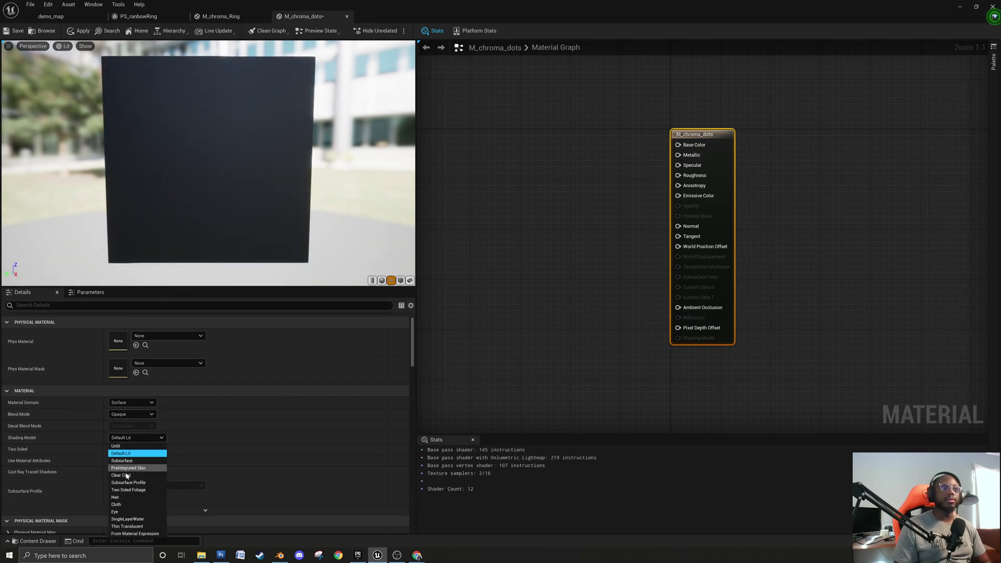
click(140, 447)
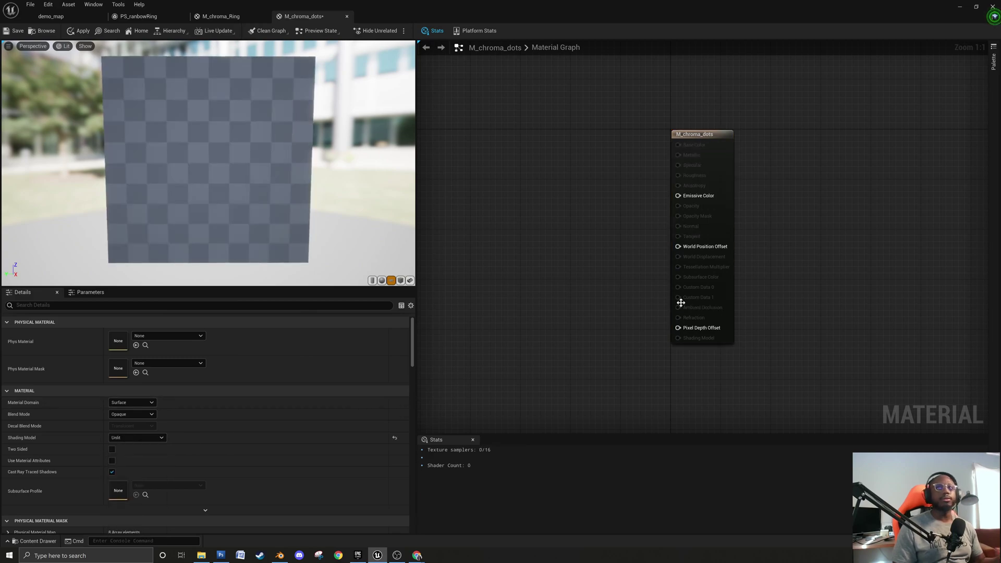
Add a RadialGradientExponential node to the material graph and connect its output to Emissive Color.
right_drag(548, 228, 717, 245)
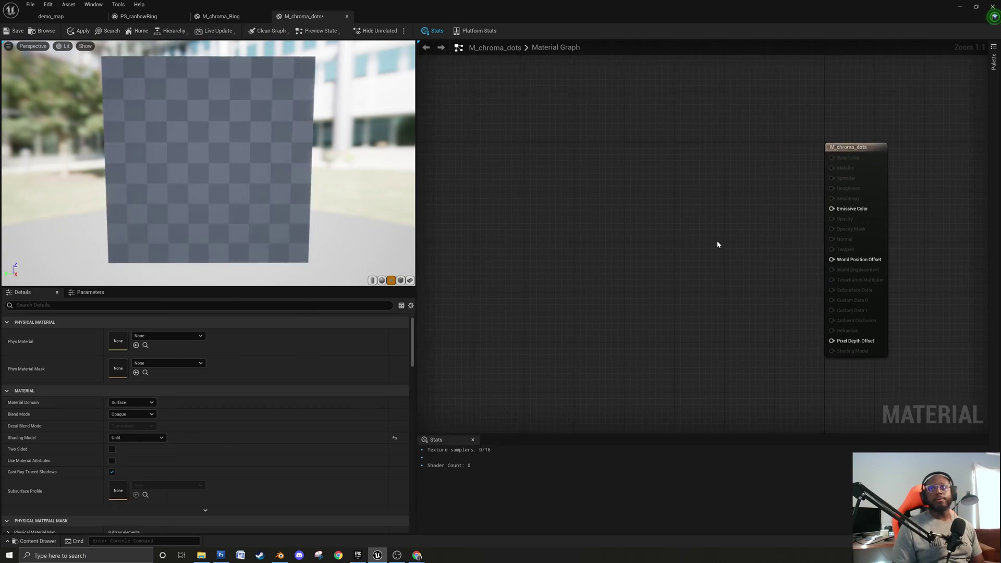
right_click(602, 211)
text(radia)
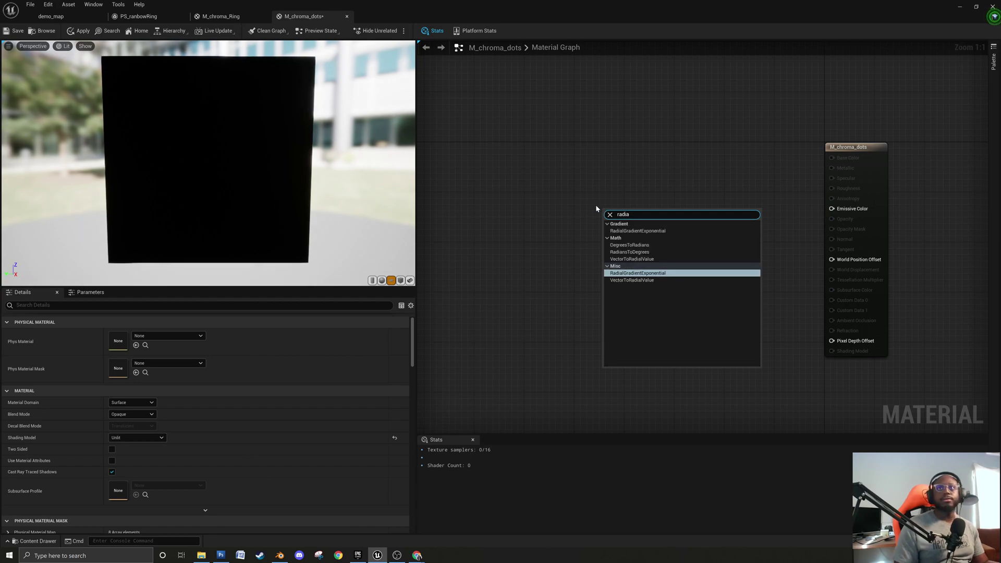
click(643, 273)
right_drag(755, 211, 697, 217)
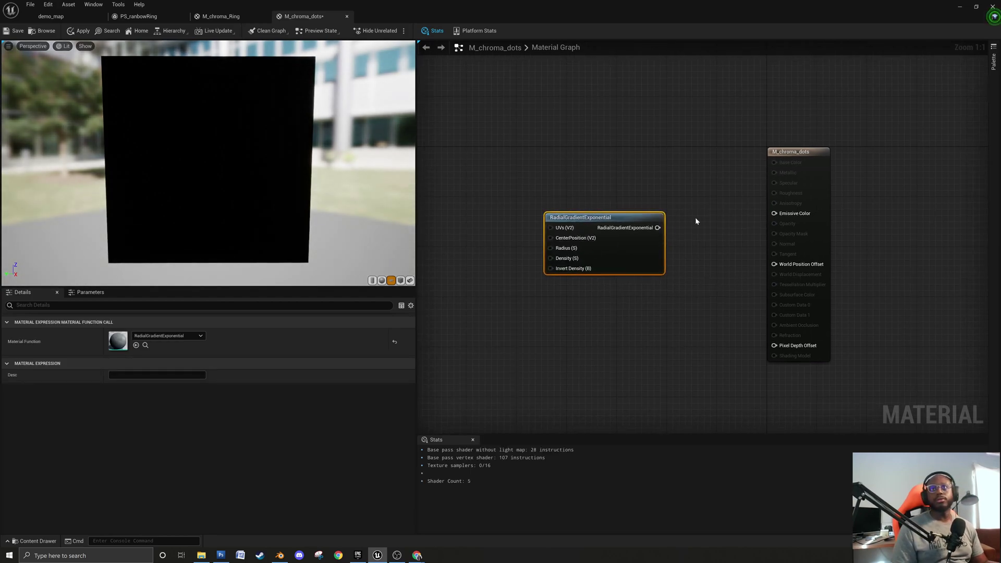
drag(781, 215, 775, 240)
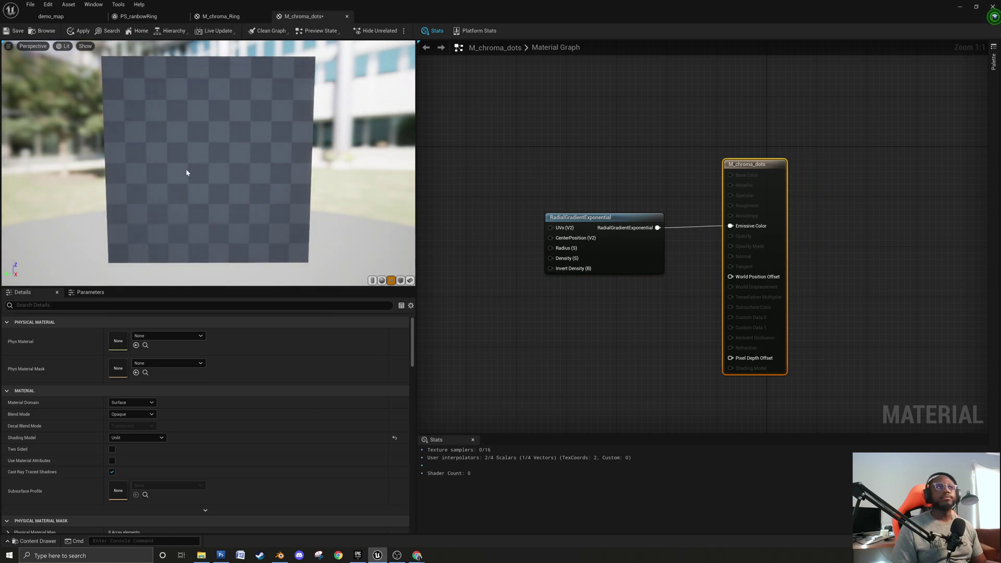
drag(211, 184, 334, 204)
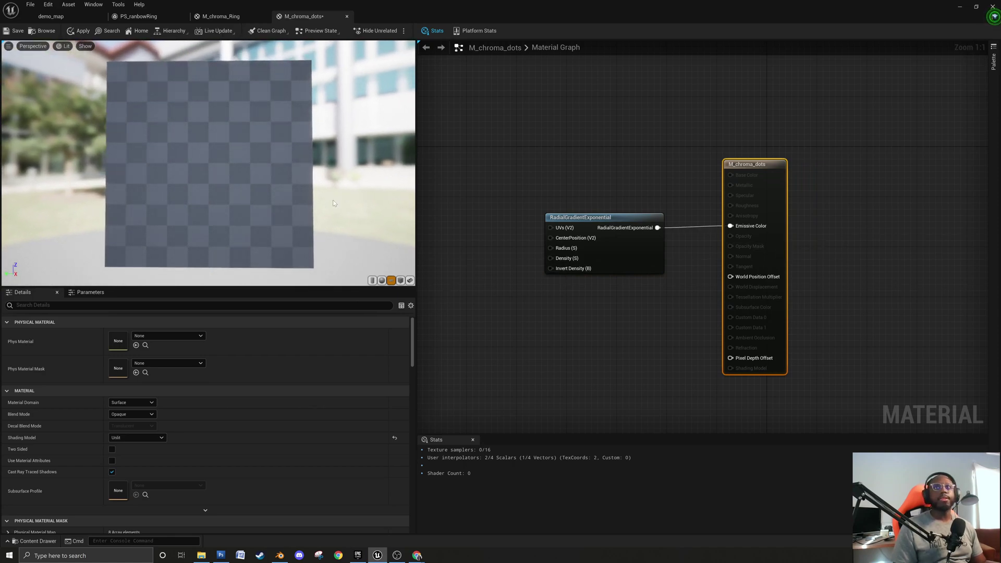
Move the M_chroma_dots output node farther from the RadialGradientExponential node to make room between them.
right_drag(563, 340, 638, 356)
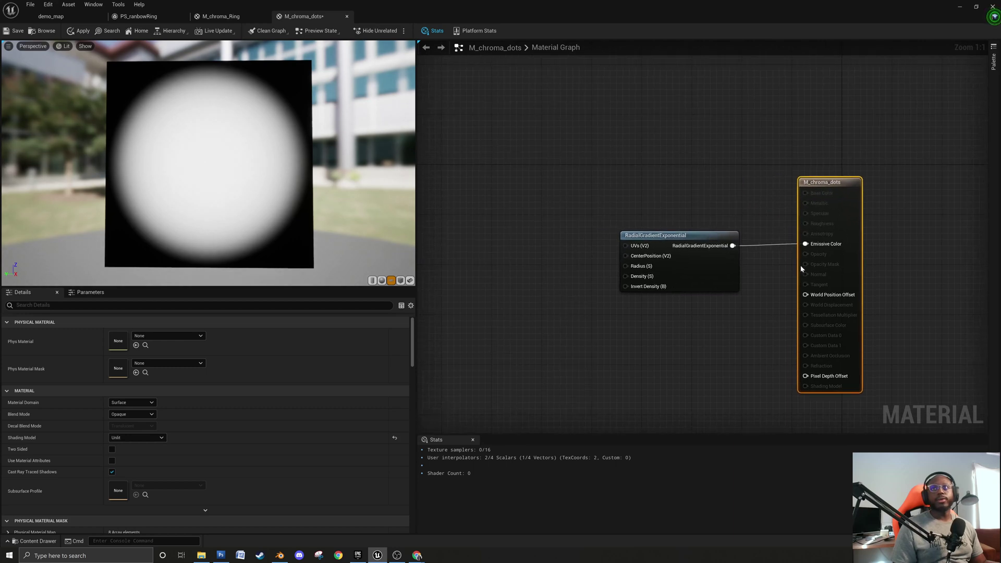
drag(850, 261, 844, 274)
click(658, 253)
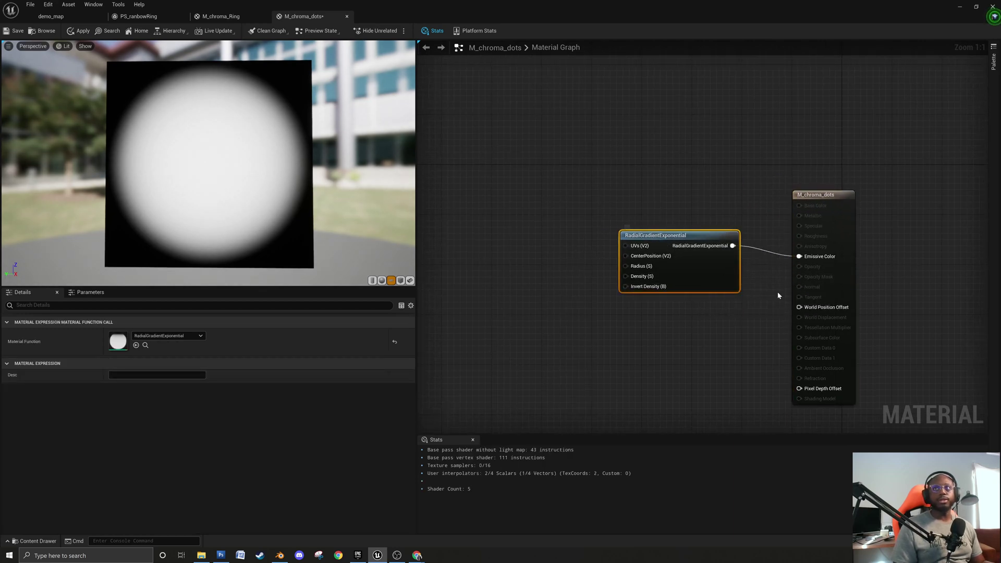
drag(855, 286, 921, 279)
Add an Append node between the radial gradient and the output node, and duplicate it.
right_drag(676, 183, 641, 208)
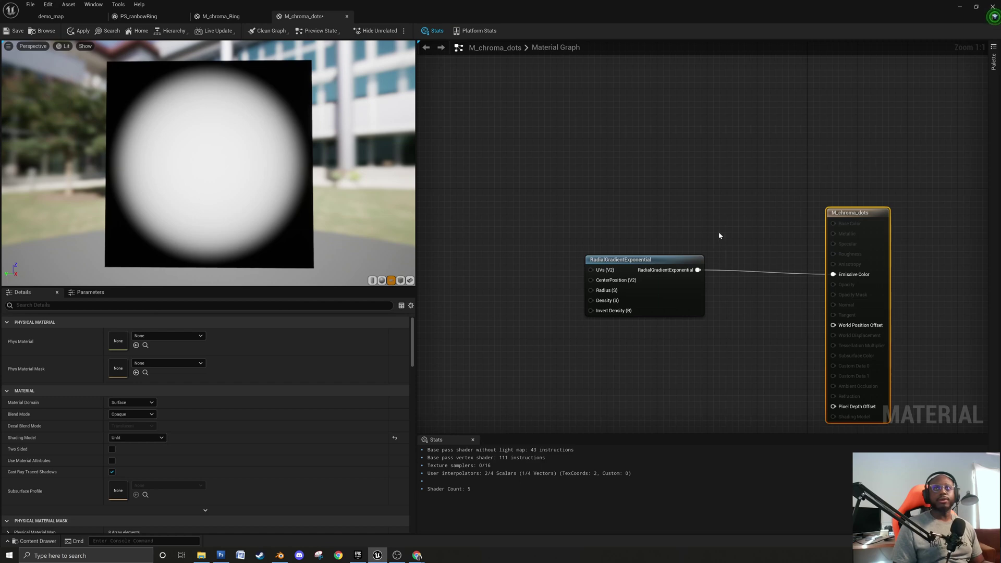
right_click(755, 217)
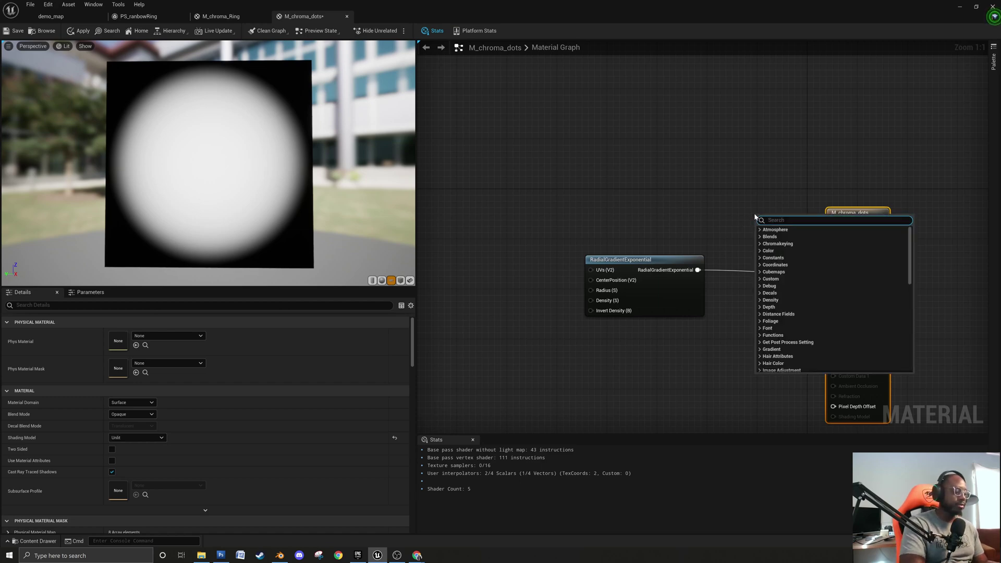
text(app)
click(771, 238)
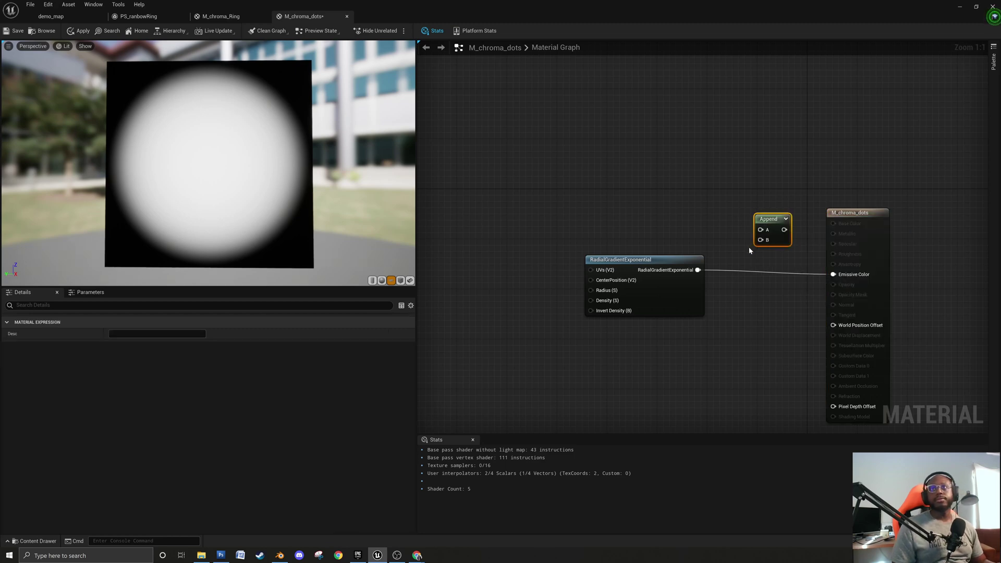
key(ctrl+d)
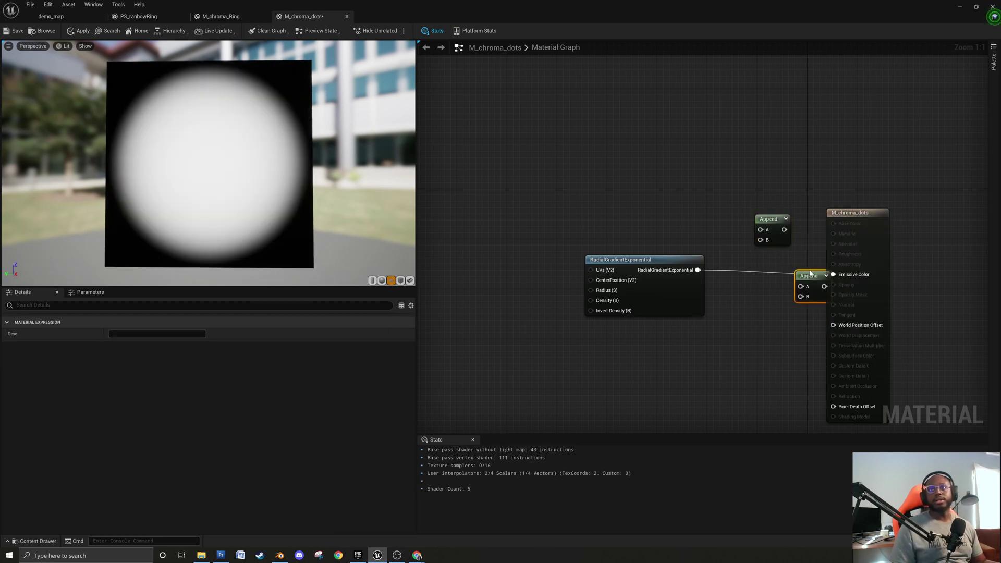
Duplicate the RadialGradientExponential node twice and place one copy above and one below the original.
click(636, 261)
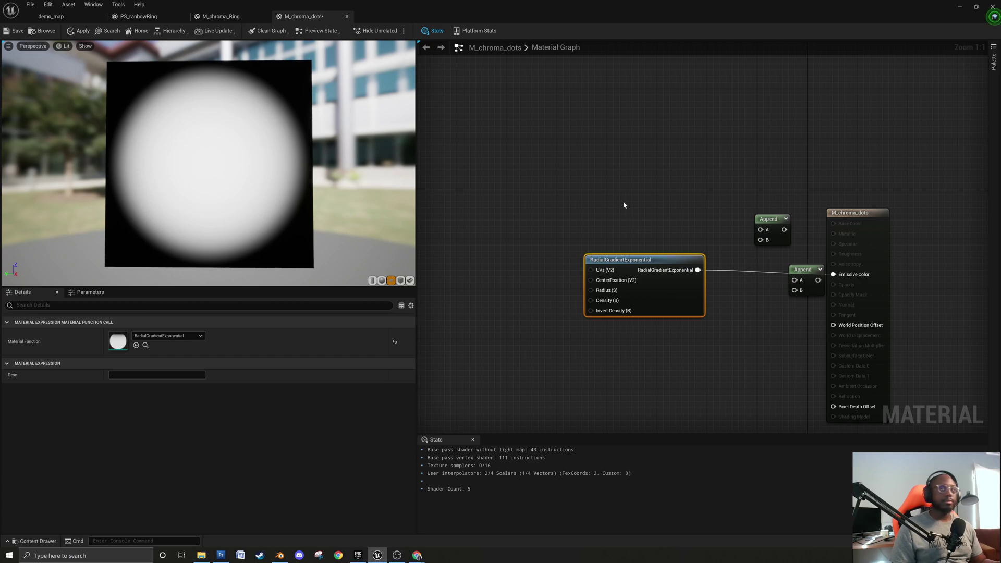
key(ctrl+d)
key(ctrl+d)
drag(653, 352, 604, 325)
drag(649, 198, 629, 211)
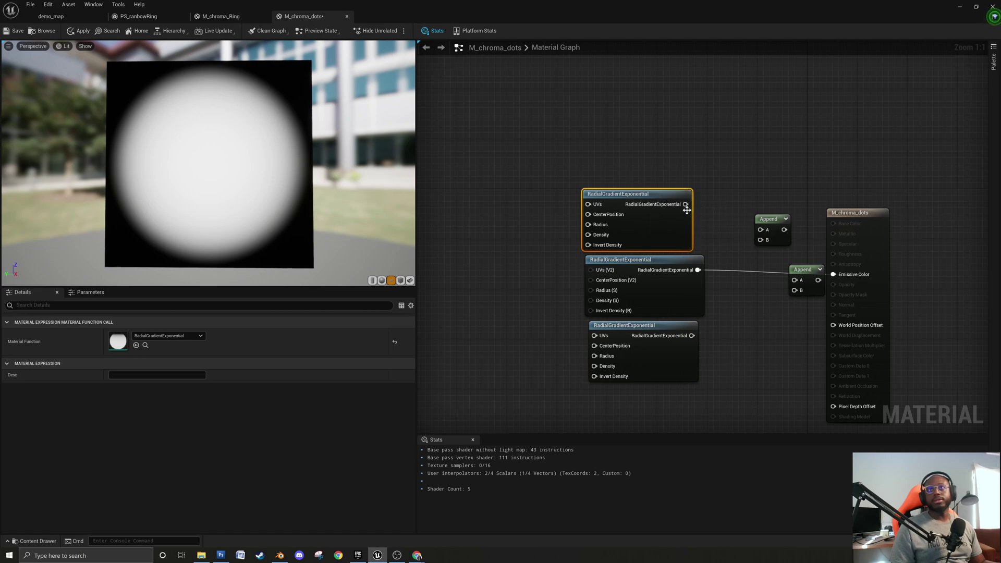
drag(594, 191, 595, 178)
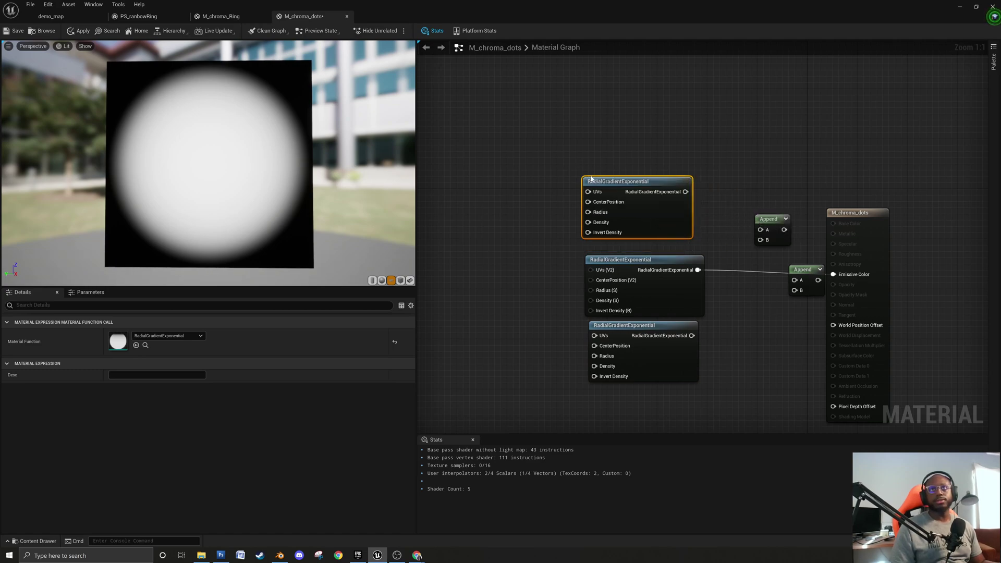
Add the comment R to the upper RadialGradientExponential node and G to the middle one.
click(590, 175)
click(597, 184)
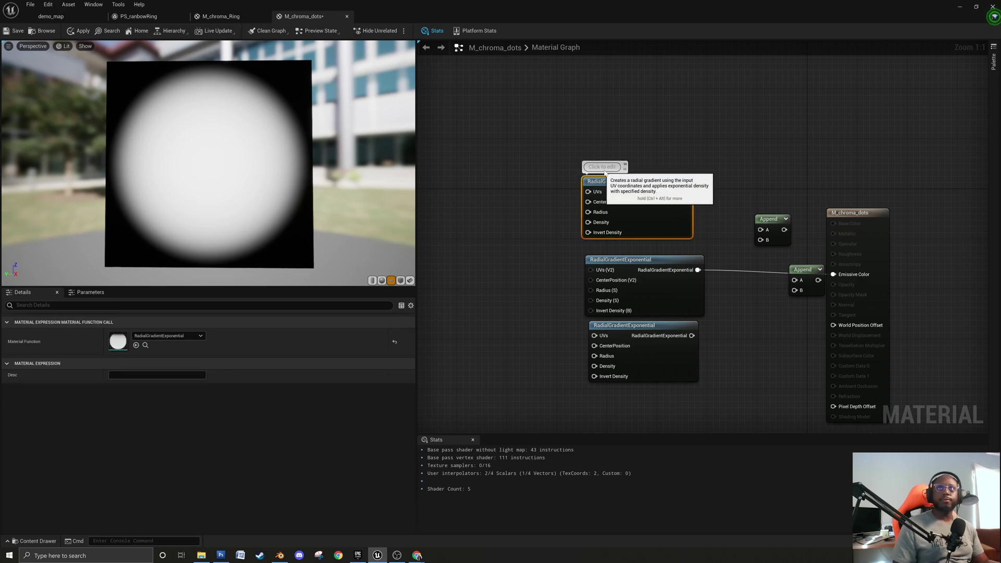
click(603, 166)
text(R)
key(Return)
click(608, 261)
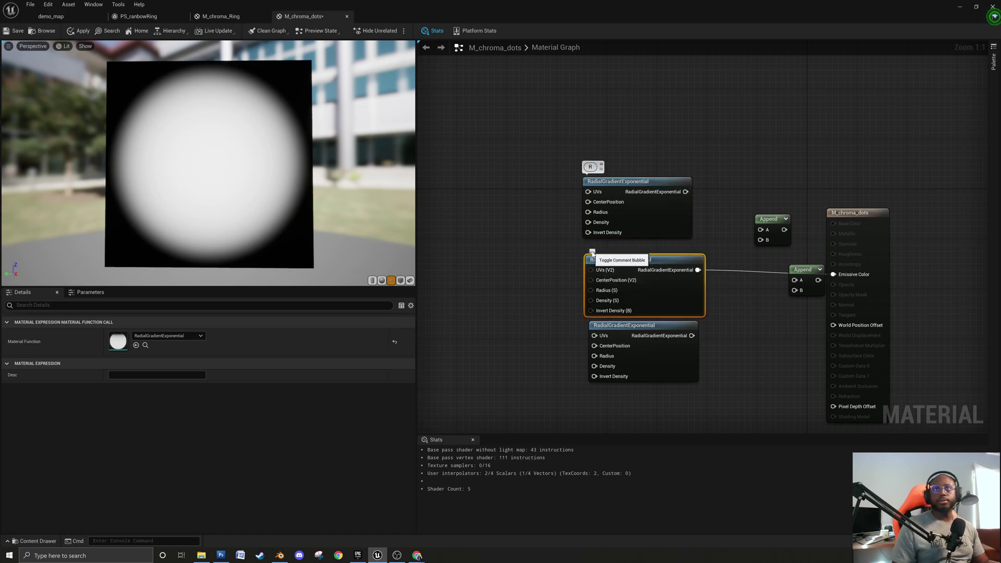
click(604, 245)
text(G)
key(Return)
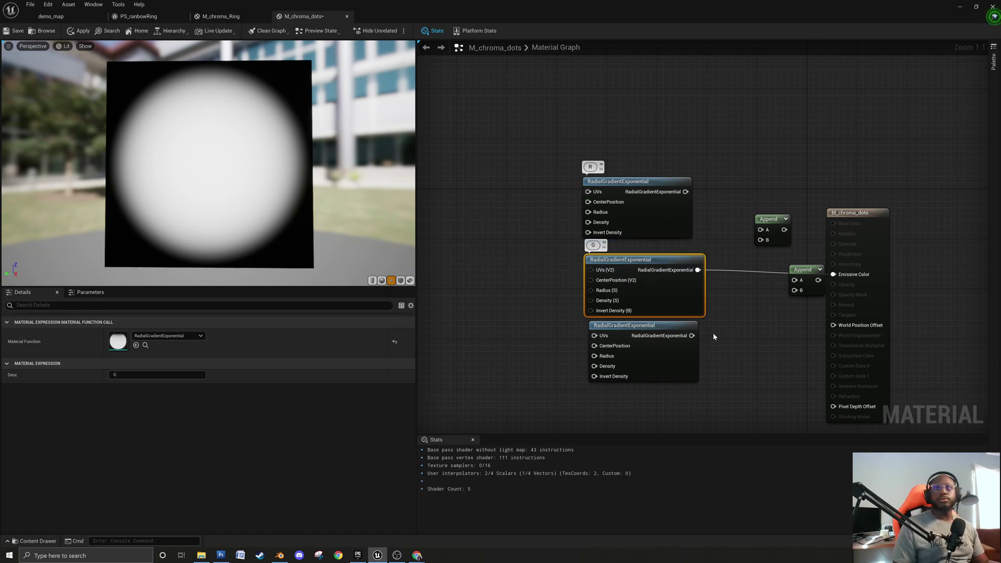
Move the lower RadialGradientExponential node farther down and add the comment B to it.
drag(601, 323, 594, 348)
mouse_move(622, 339)
click(602, 336)
text(B)
key(Return)
Connect the R gradient to input A and the G gradient to input B of the first Append node.
drag(686, 191, 760, 229)
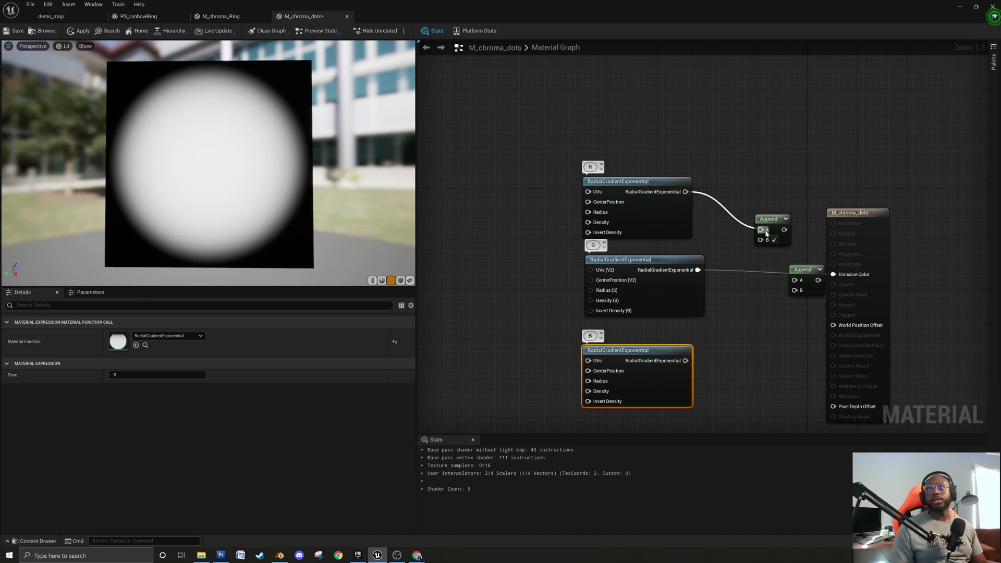
drag(697, 270, 796, 281)
right_drag(806, 230, 744, 228)
Combine the first Append (A) and the B gradient (B) in the second Append, and connect its output to Emissive Color.
drag(624, 359, 739, 290)
right_drag(745, 241, 677, 250)
drag(751, 258, 814, 245)
drag(688, 287, 766, 268)
click(683, 280)
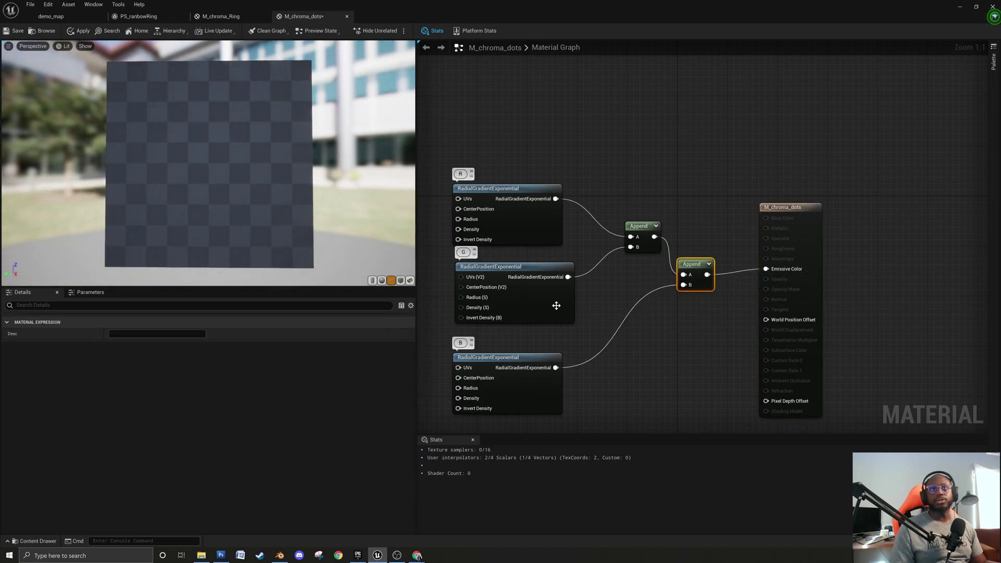
Move the B gradient node up so it sits close beneath the G gradient node.
right_drag(501, 364, 563, 358)
click(563, 358)
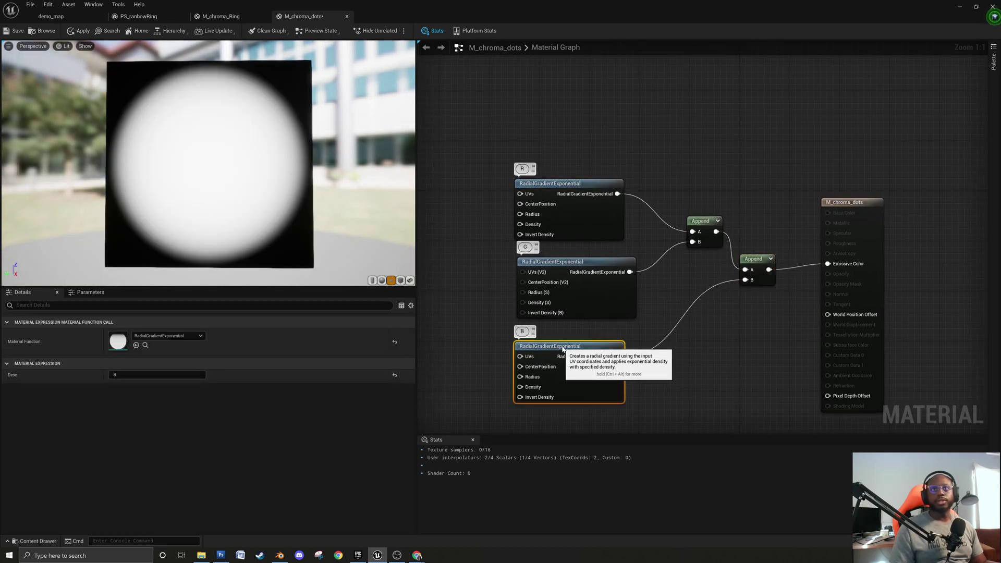
right_drag(439, 265, 532, 266)
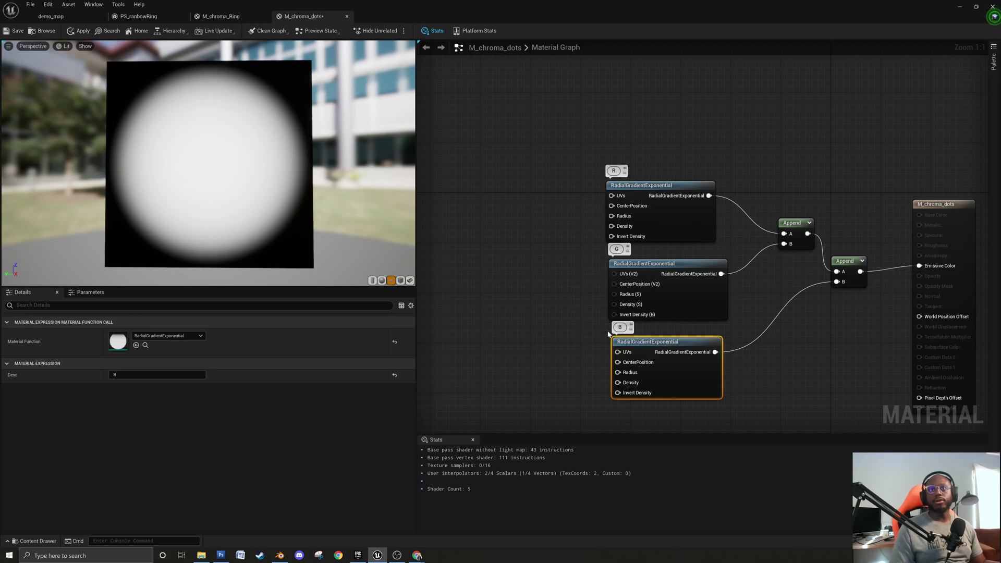
mouse_move(633, 374)
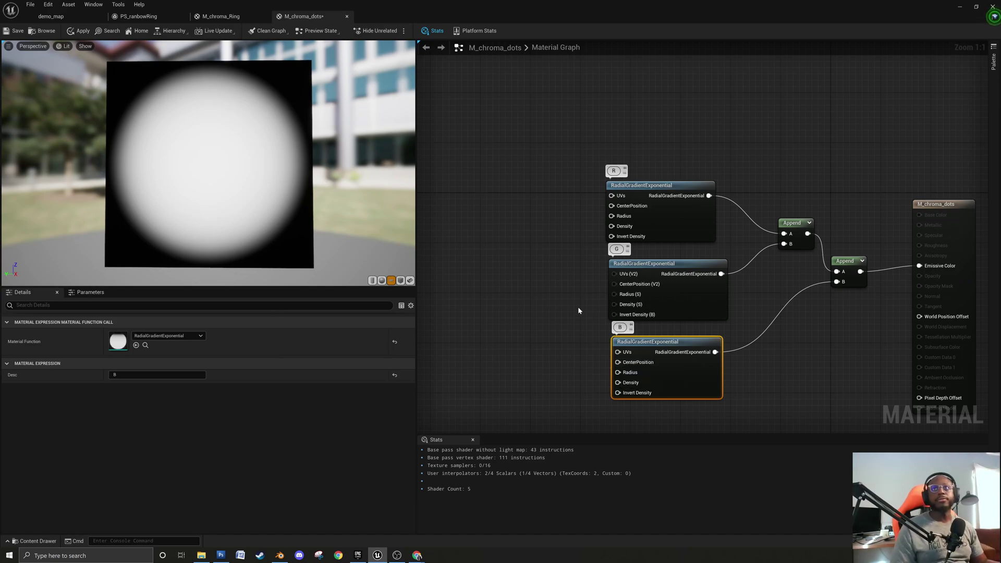
click(537, 247)
right_drag(533, 248, 626, 232)
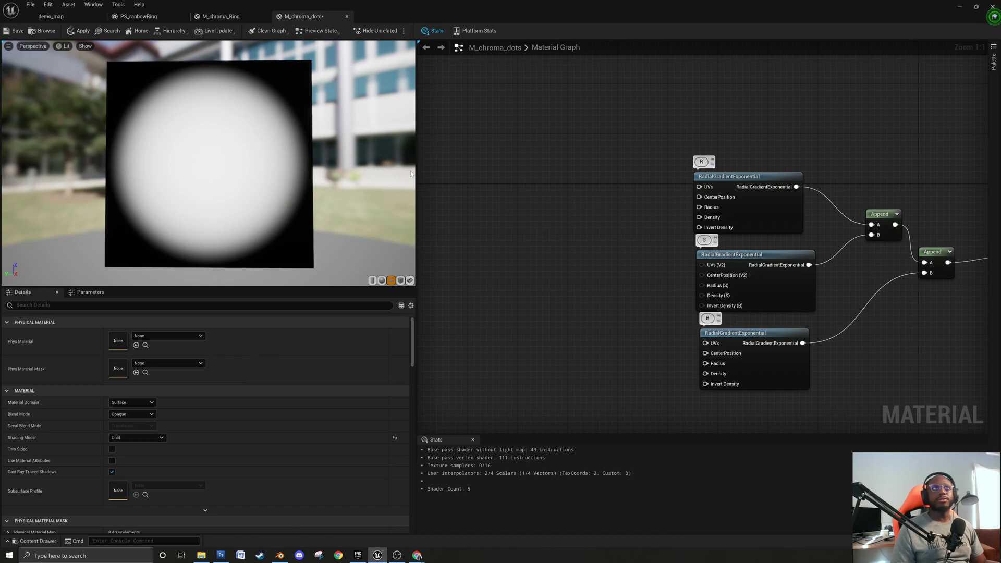
Check the PS_ranbowRing emitter and the M_chroma_Ring material graph for reference, and return to M_chroma_dots.
click(138, 16)
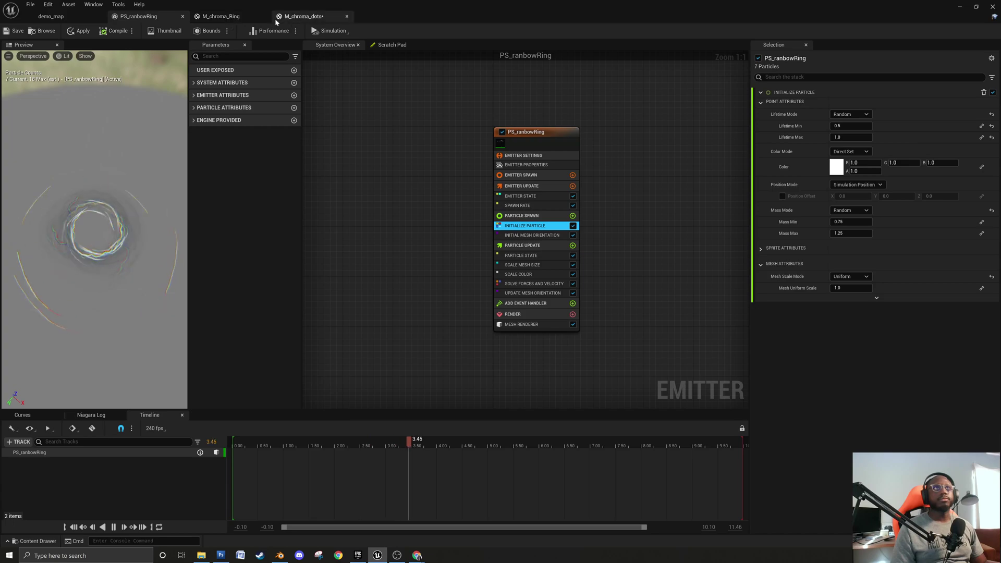
click(221, 17)
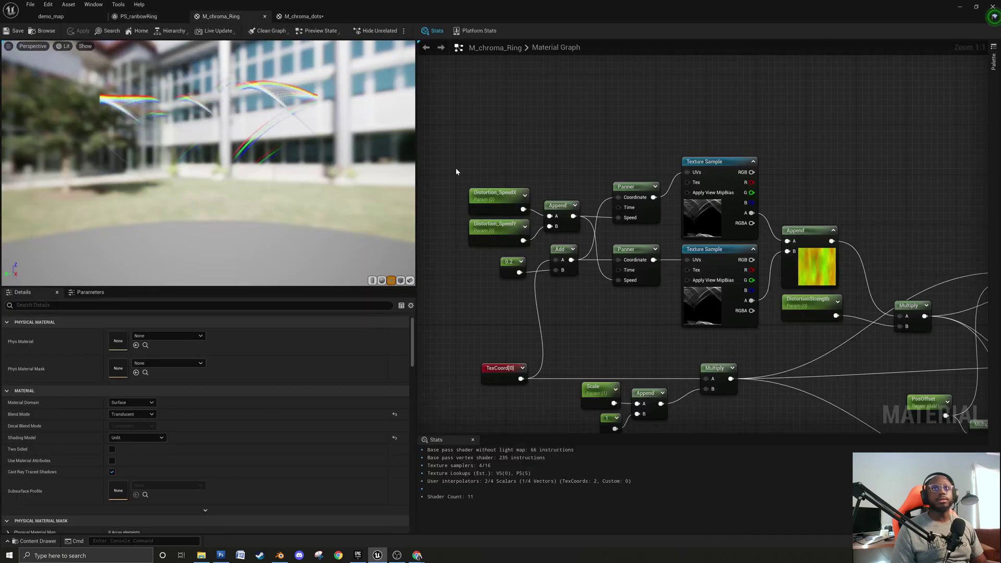
right_drag(477, 291, 492, 270)
scroll(529, 248, down, 2)
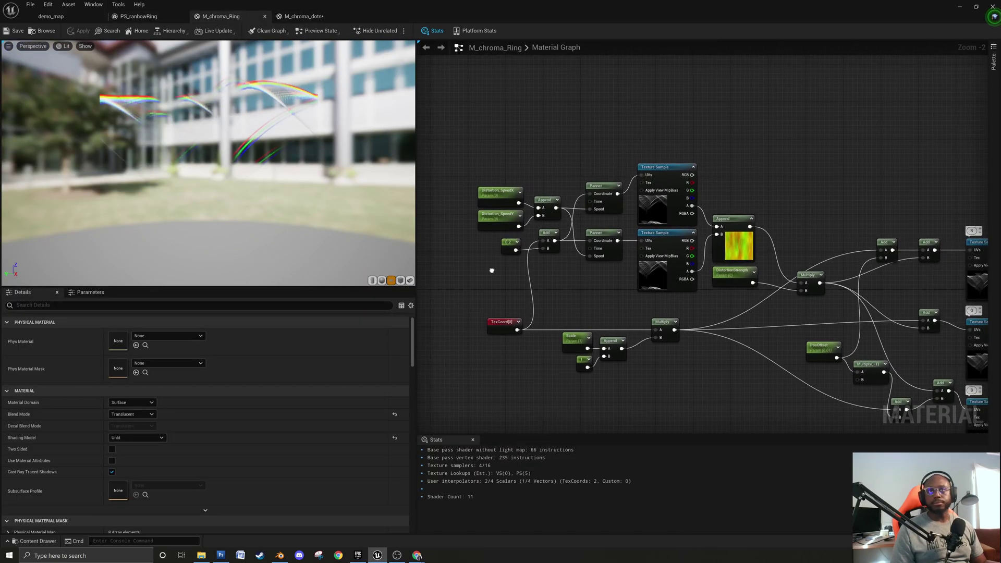
click(305, 15)
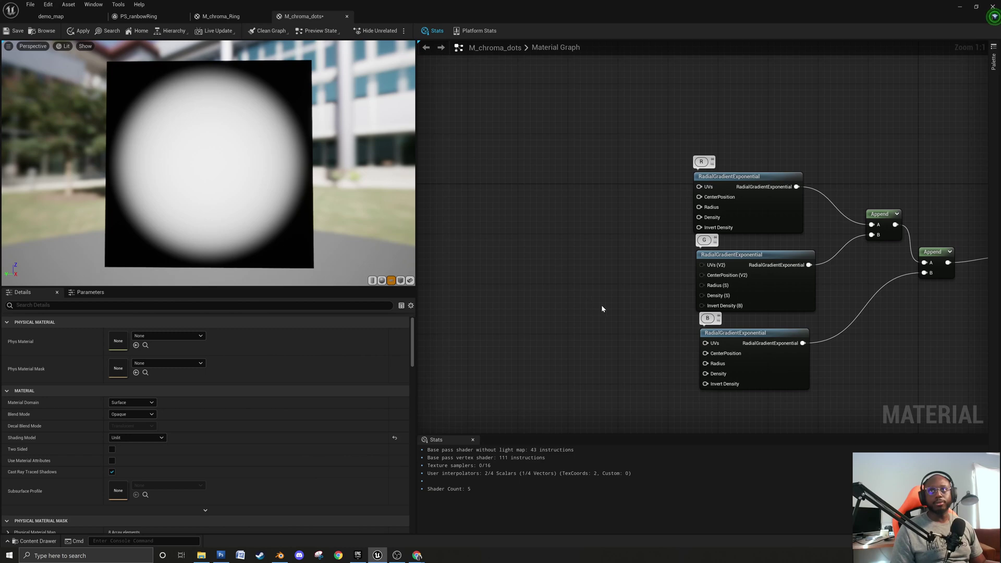
Add an AppendVector node before the R gradient and connect its output to the gradient's CenterPosition.
right_click(635, 204)
text(app)
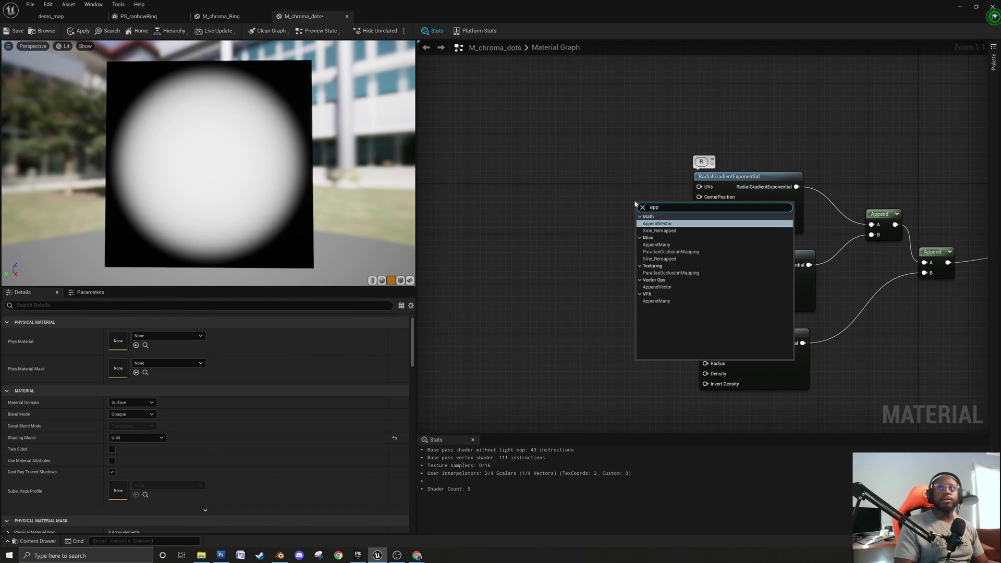
key(Return)
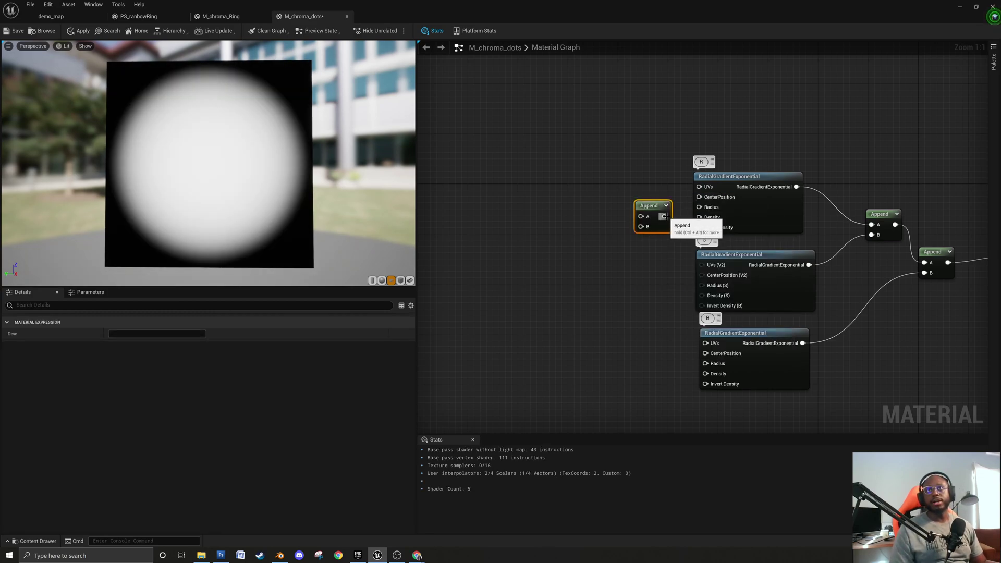
drag(664, 216, 701, 198)
Add a constant of 0.6 and connect it to both inputs A and B of the R gradient's center-position Append.
click(588, 216)
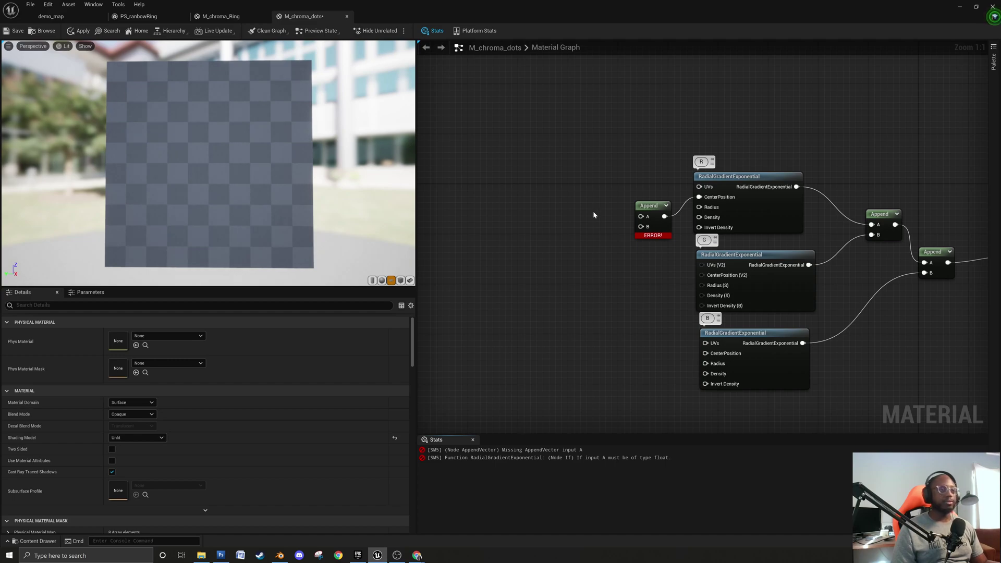
click(592, 211)
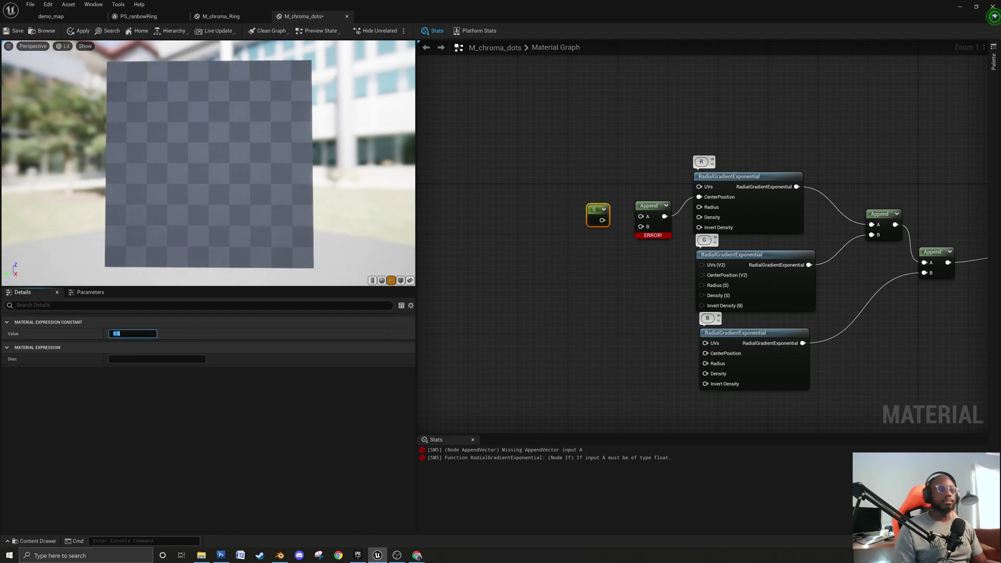
text(0.6)
key(Return)
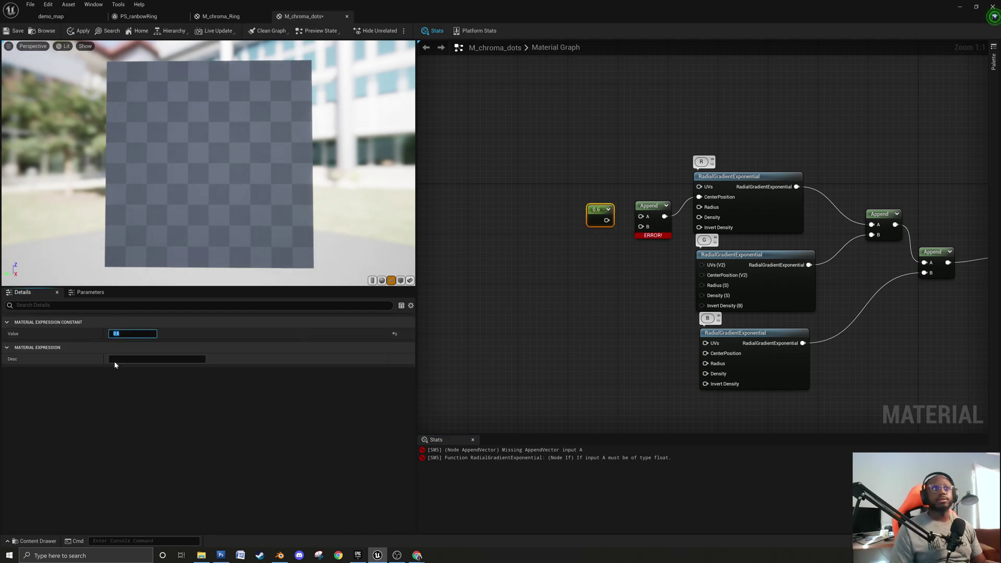
drag(610, 220, 646, 230)
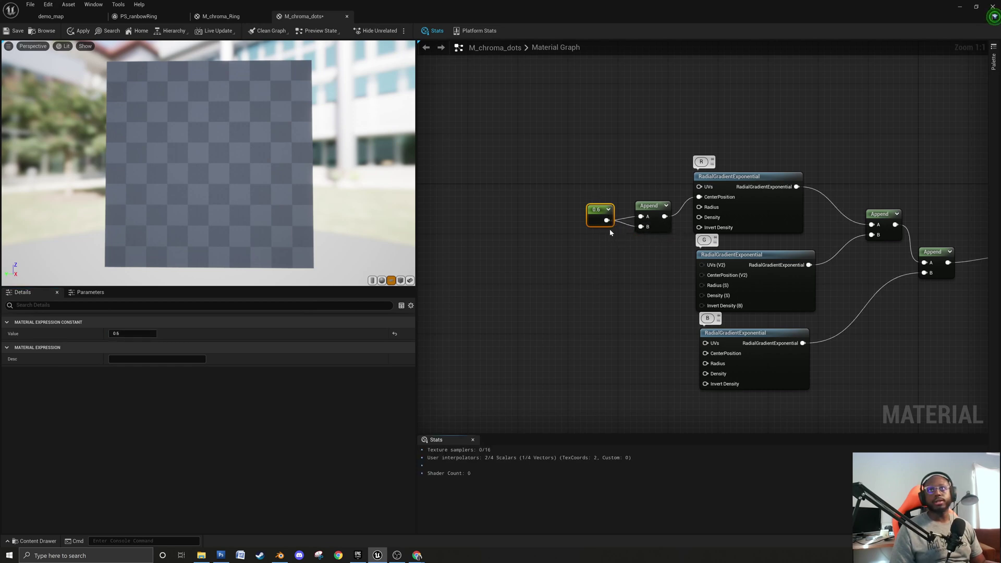
Copy the 0.6 constant and its Append node beside the B gradient, and set the copied constant to 0.4.
drag(594, 176, 666, 246)
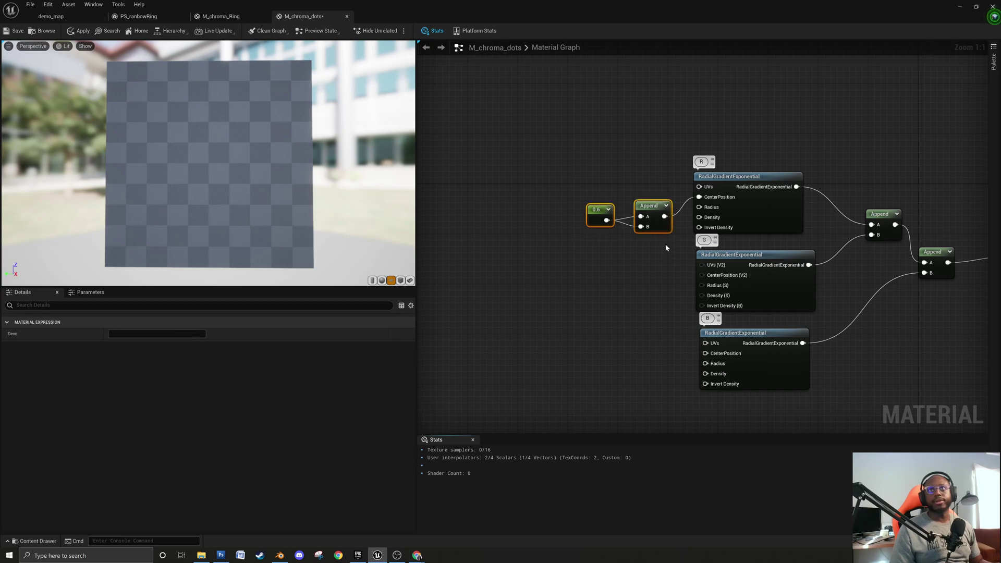
key(ctrl+c)
key(ctrl+v)
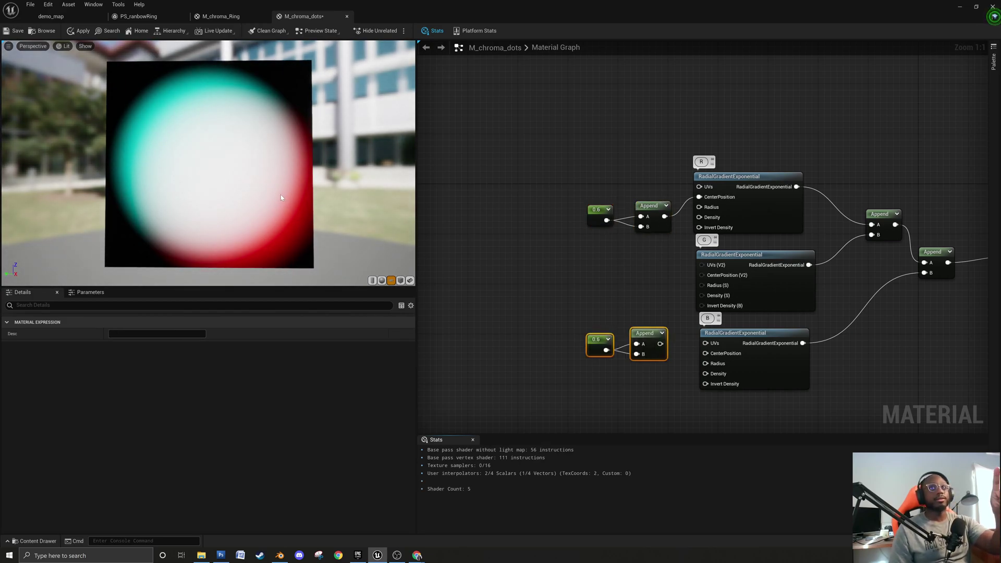
click(592, 339)
click(123, 335)
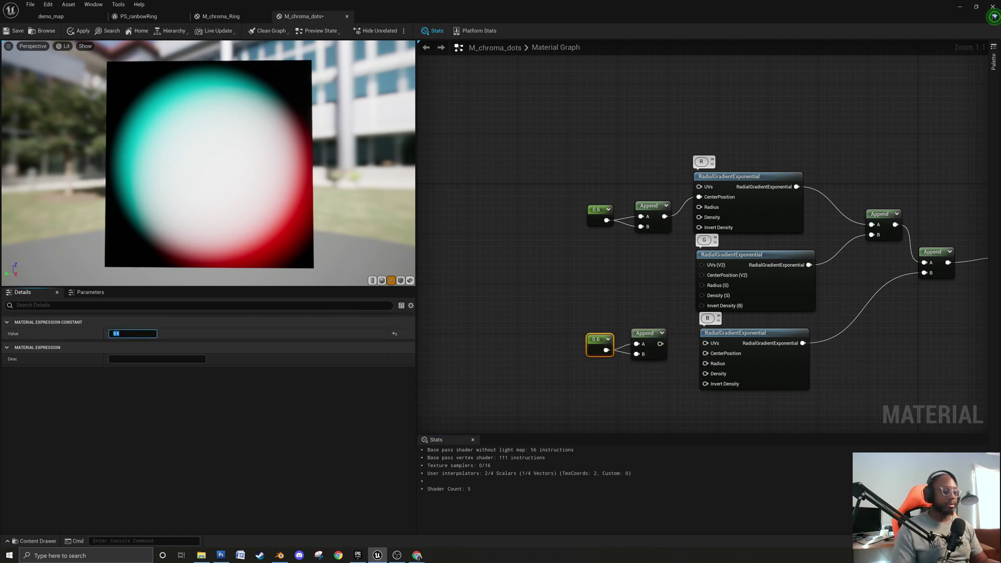
text(0.4)
key(Return)
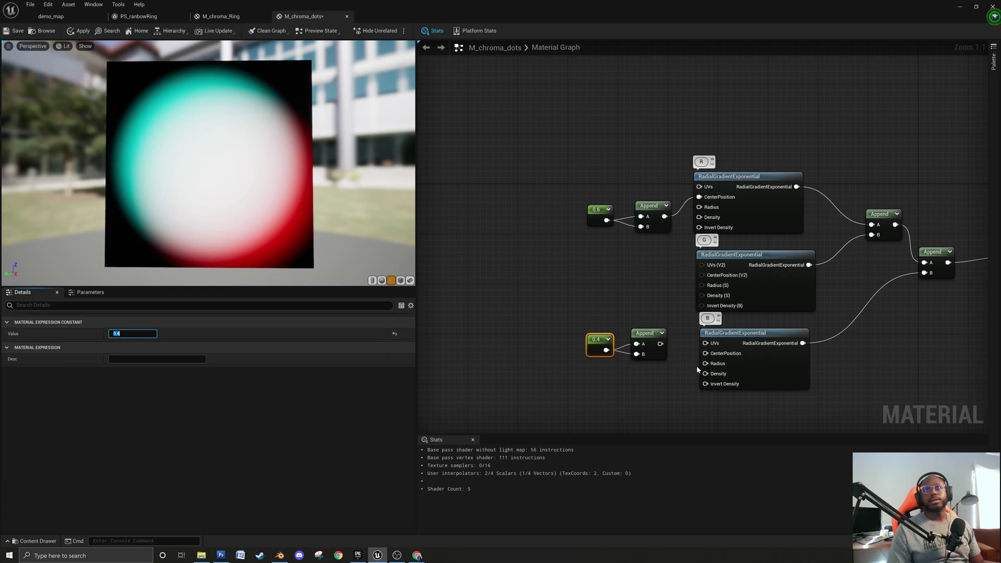
Connect the copied Append to the B gradient's CenterPosition and move the constant and Append closer to that gradient.
drag(660, 344, 705, 354)
drag(573, 309, 668, 362)
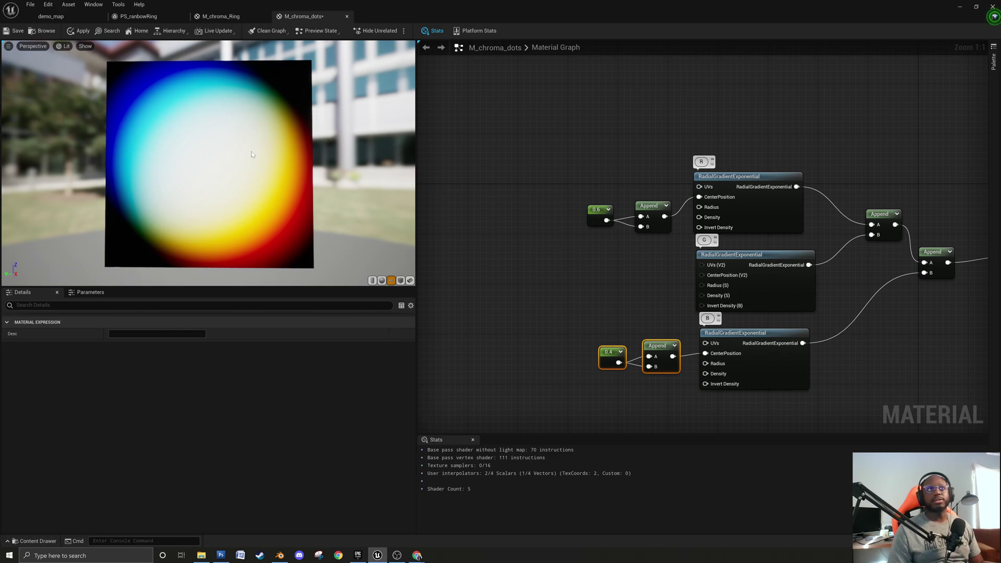
right_drag(607, 270, 546, 240)
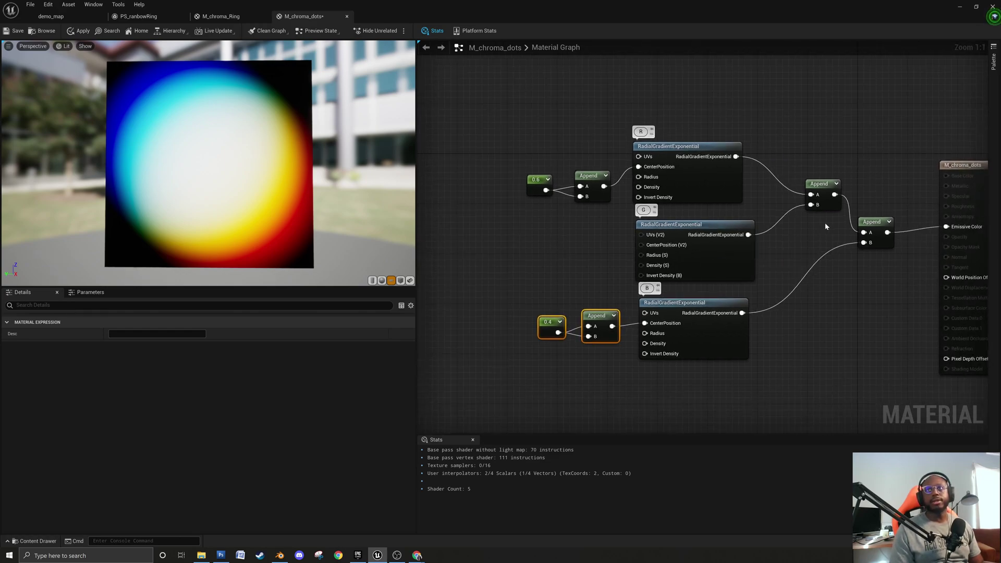
right_drag(494, 228, 566, 226)
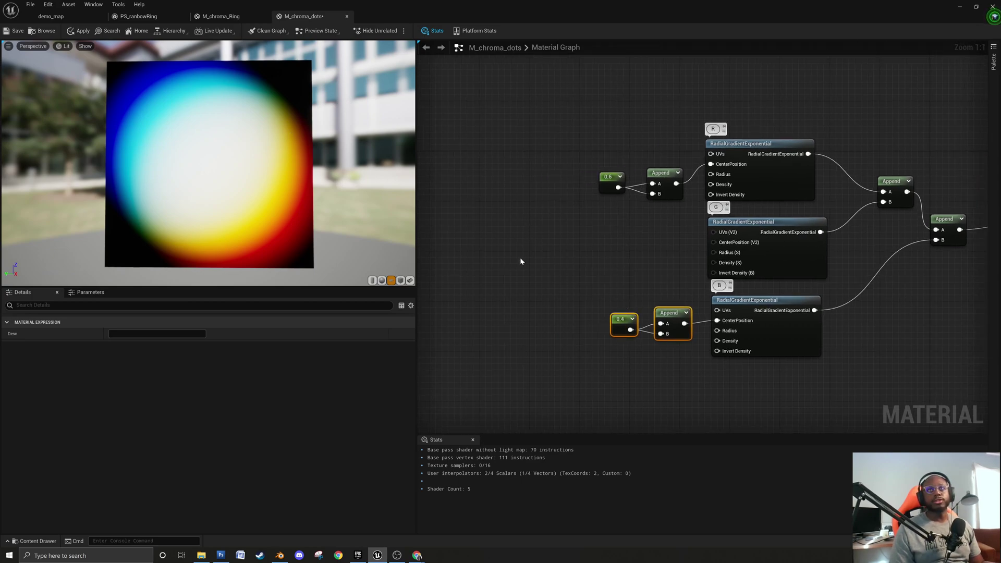
Set the constant driving the R gradient's center position to 0.51.
click(607, 177)
click(577, 265)
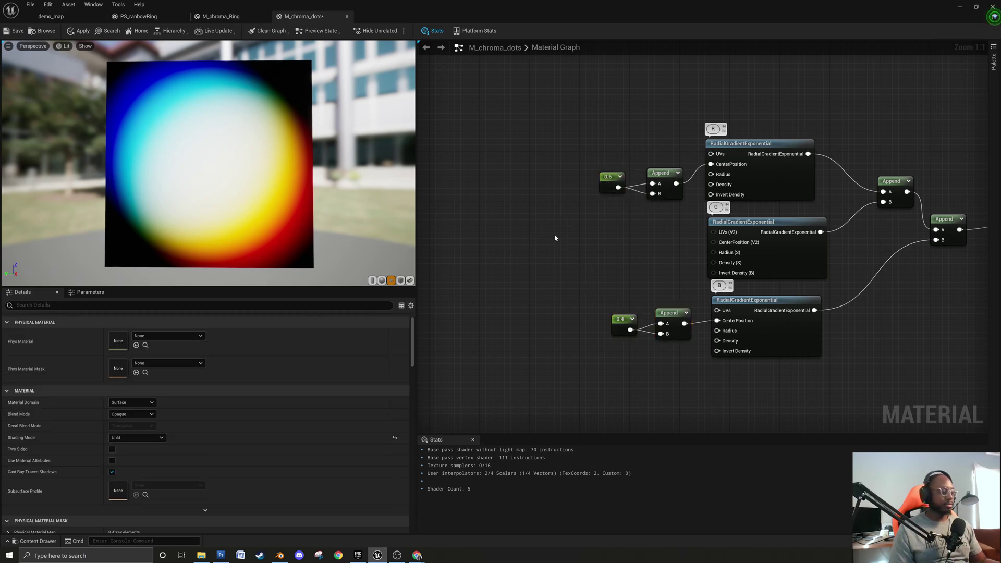
click(607, 180)
click(132, 334)
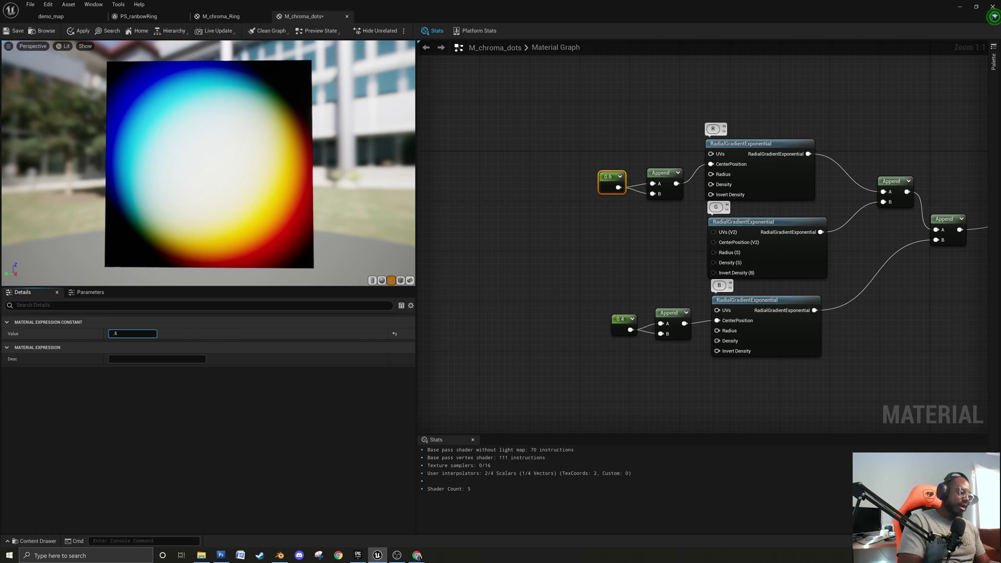
text(.51)
key(Return)
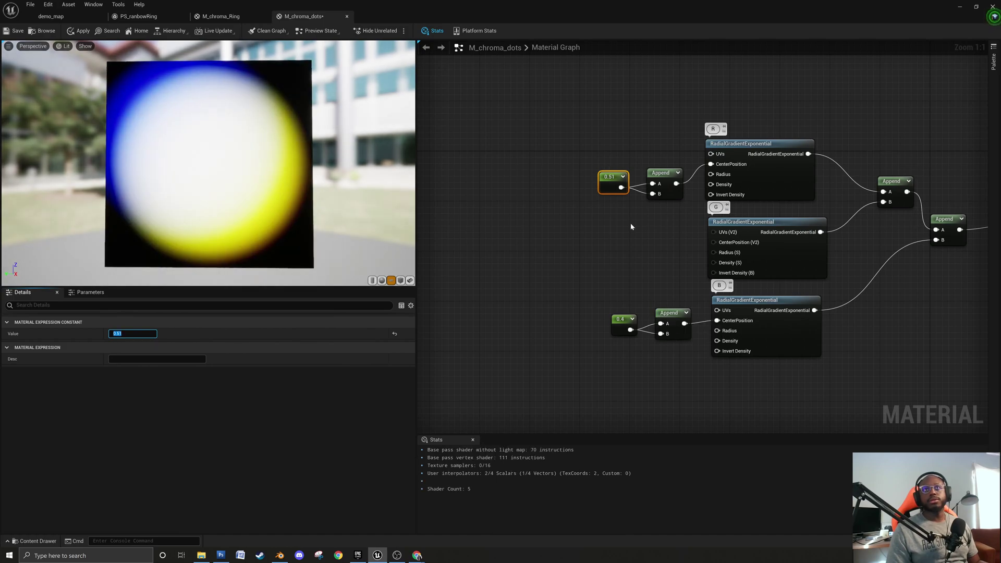
click(607, 179)
key(ctrl+d)
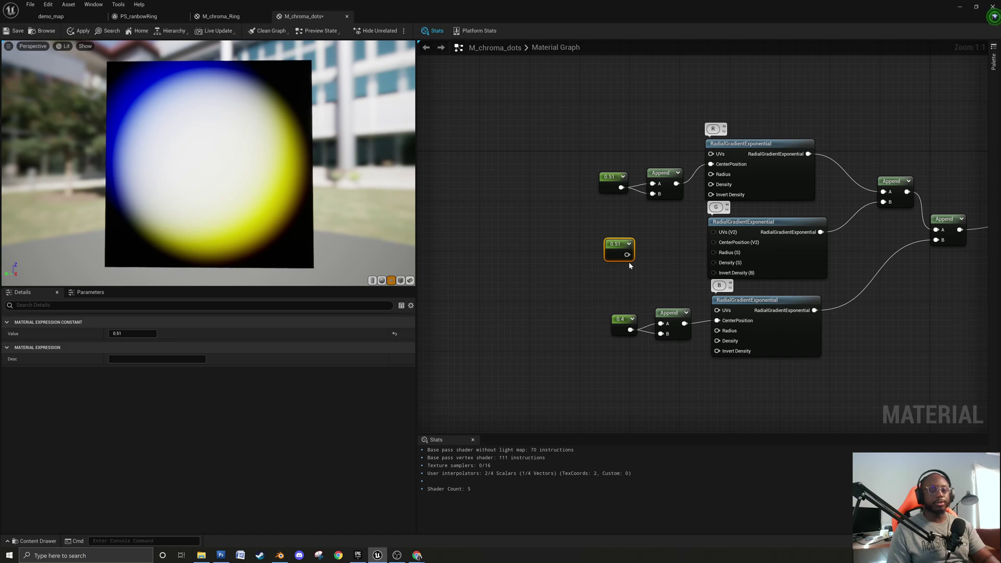
key(Delete)
Set the constant driving the B gradient's center position to 49.
click(623, 319)
click(132, 334)
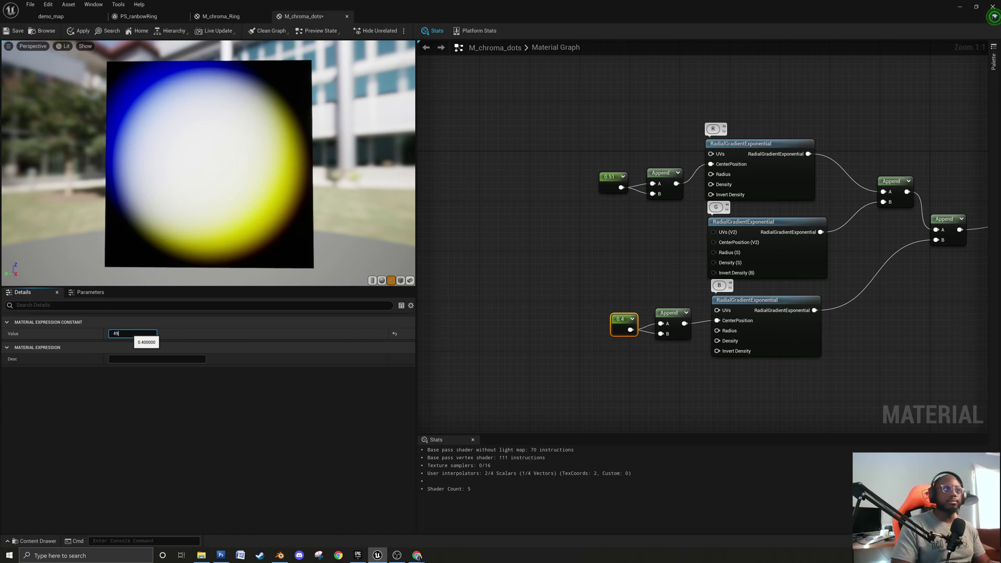
key(Tab)
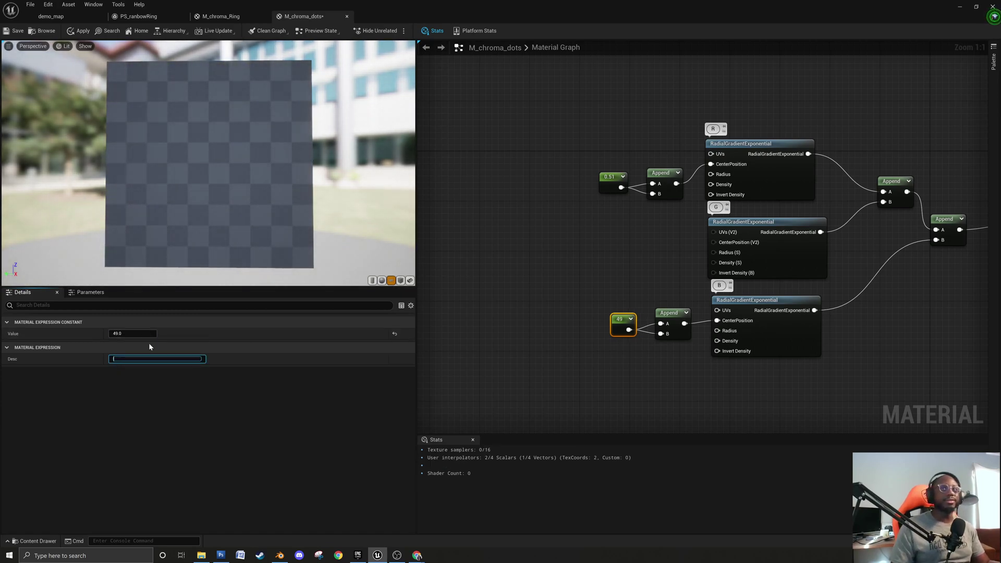
Set the constant driving the B gradient's center position to 0.49.
click(136, 334)
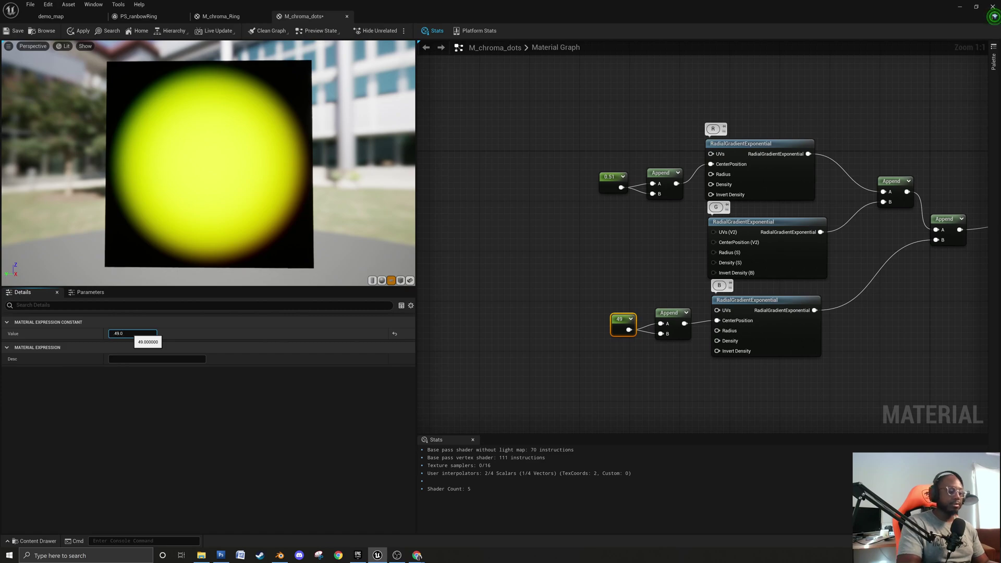
key(Home)
text(0.)
key(Return)
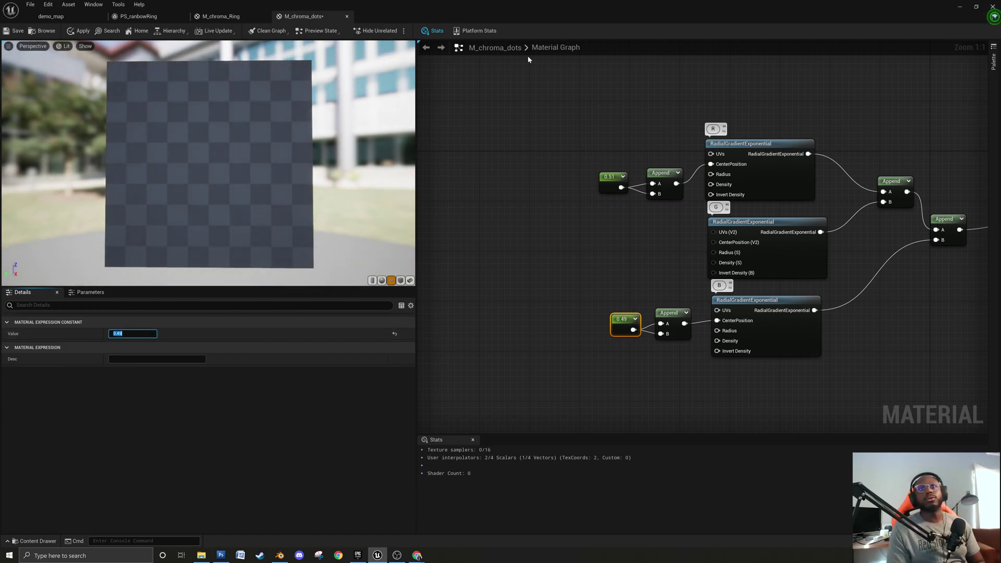
Reposition the 0.51 and 0.49 constants with their Append nodes so each pair lines up beside the R and B gradients.
mouse_move(620, 287)
right_down()
mouse_move(525, 245)
mouse_move(584, 268)
right_up()
mouse_move(546, 141)
mouse_down()
mouse_move(651, 194)
mouse_move(655, 168)
mouse_up()
drag(573, 303, 638, 271)
drag(555, 128, 637, 174)
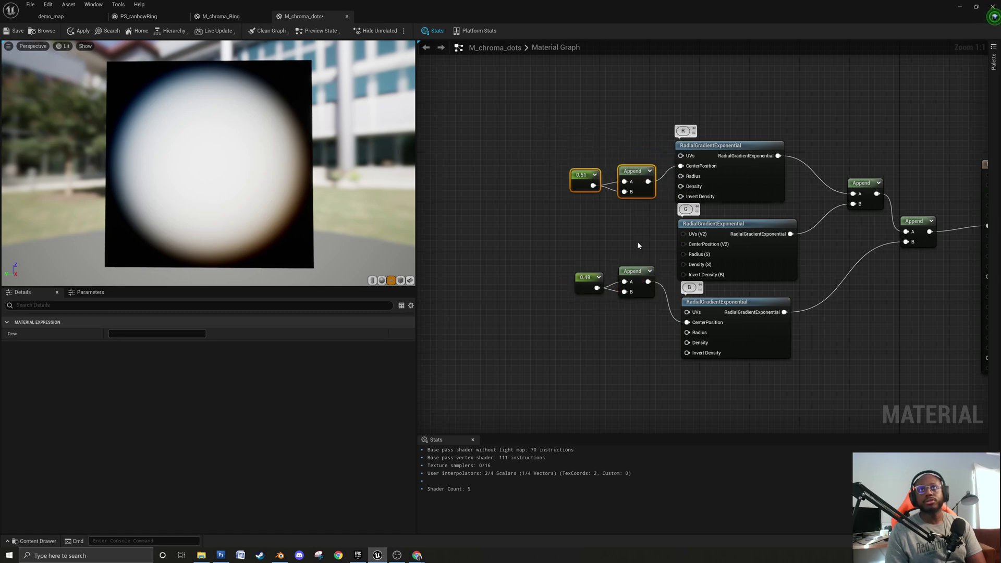
right_drag(621, 250, 551, 274)
drag(473, 154, 578, 338)
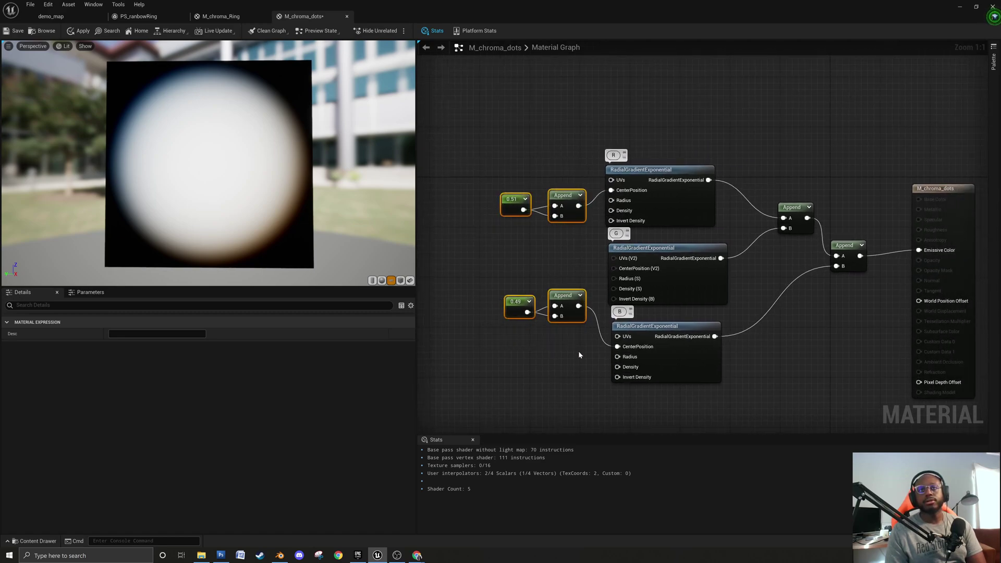
right_drag(578, 352, 650, 325)
drag(638, 272, 631, 292)
click(633, 275)
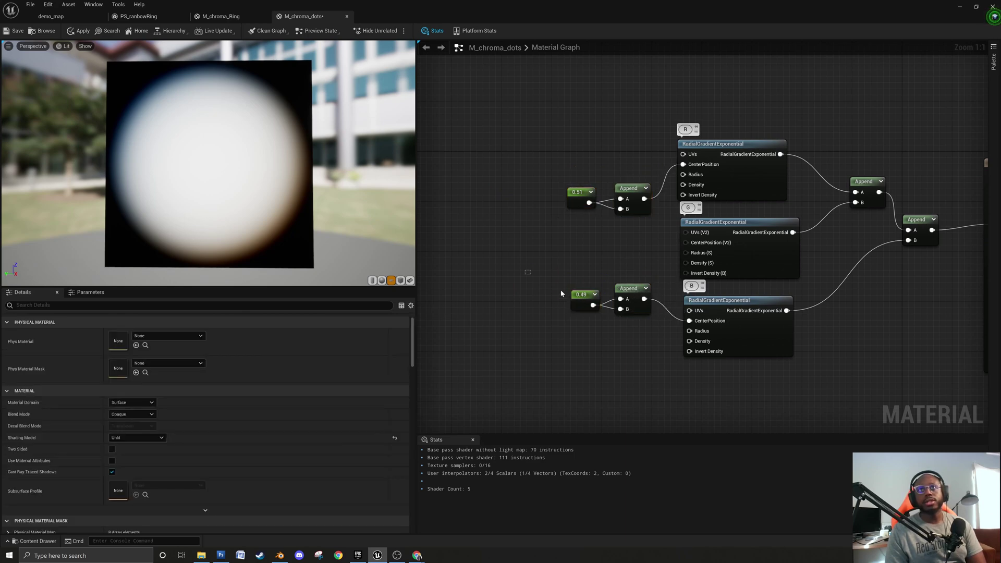
drag(542, 284, 648, 346)
right_drag(633, 318, 595, 318)
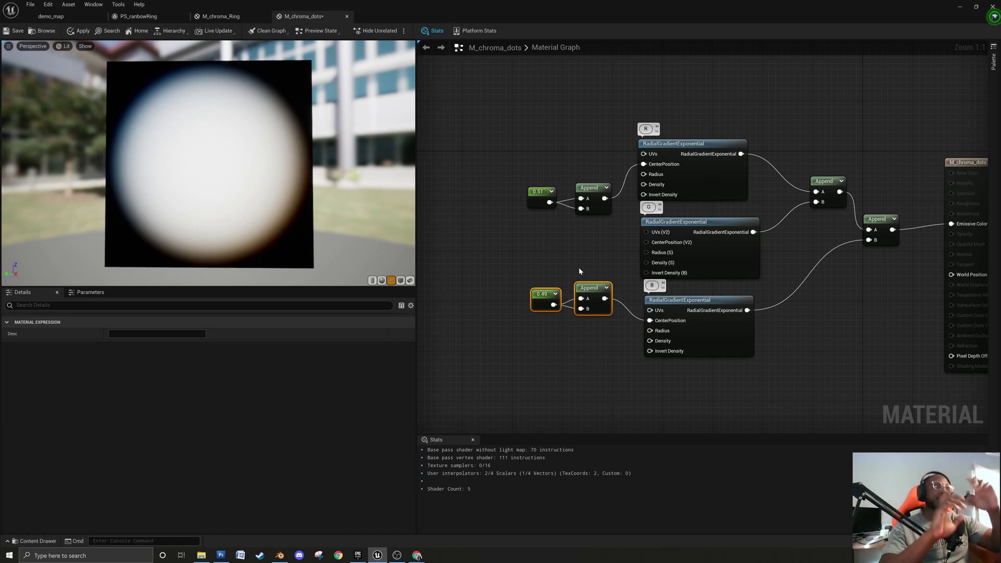
click(552, 268)
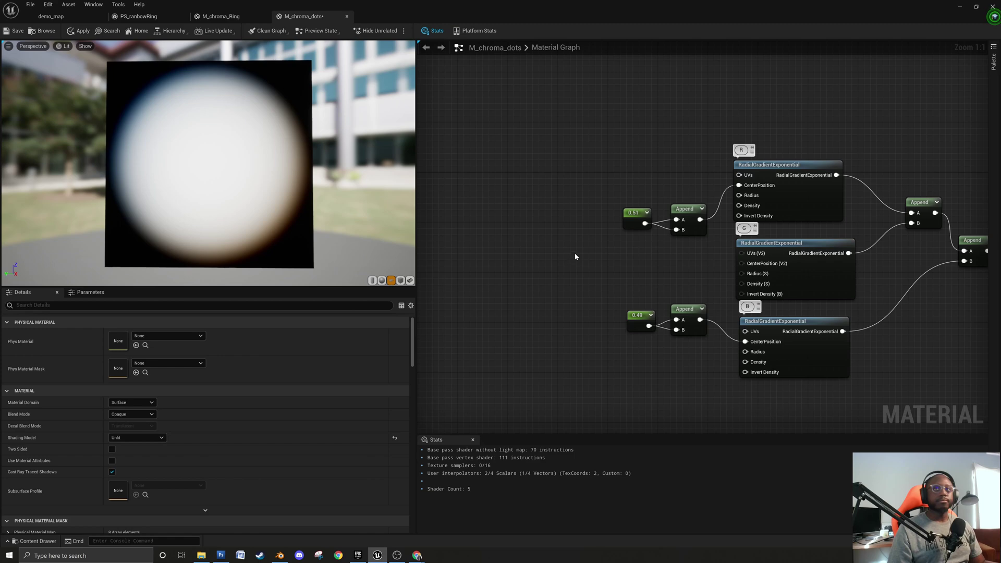
Duplicate the 0.51 constant, set the copy to 0.5, and connect it to the A input of a new Add node.
click(640, 219)
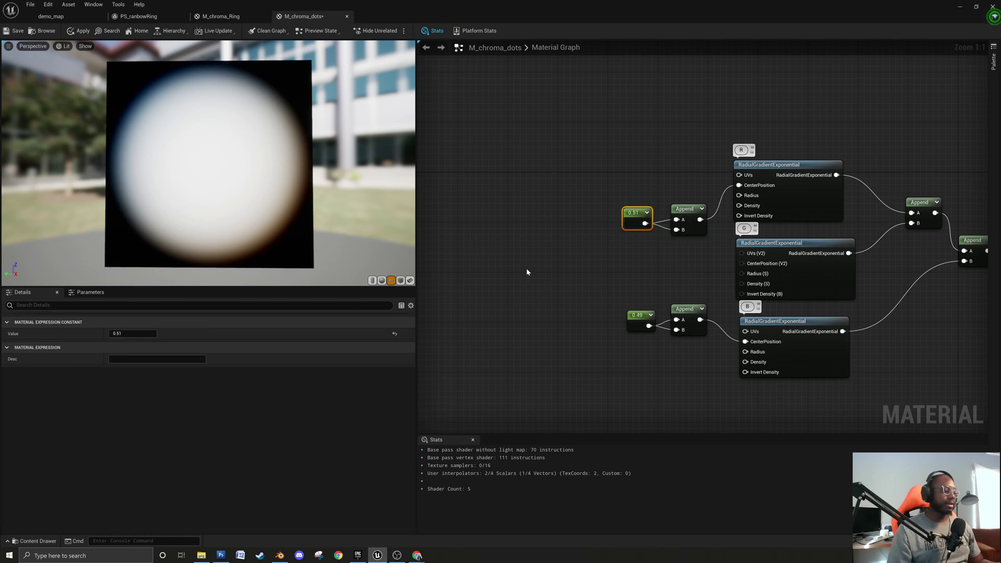
key(ctrl+d)
click(125, 334)
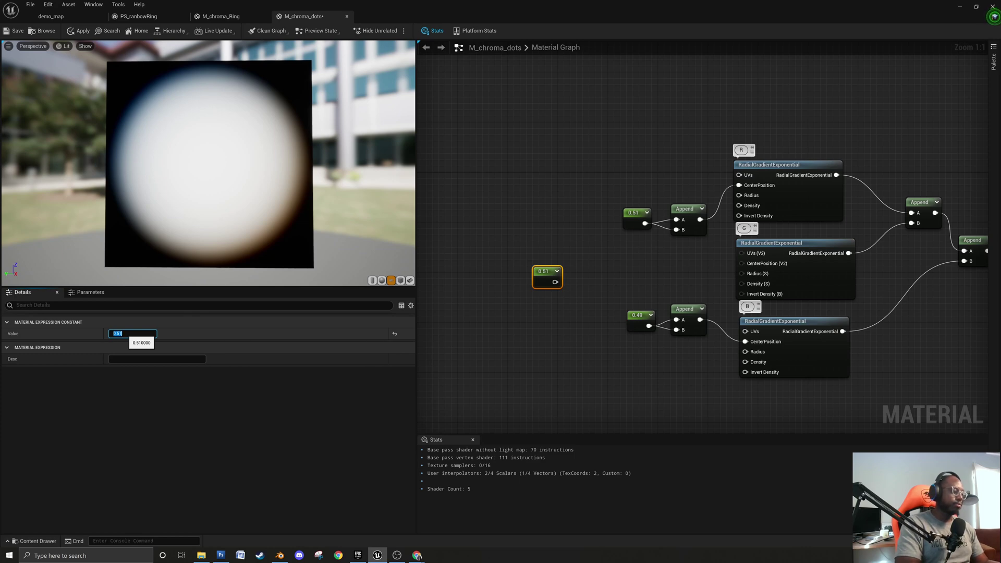
text(0.5)
key(Return)
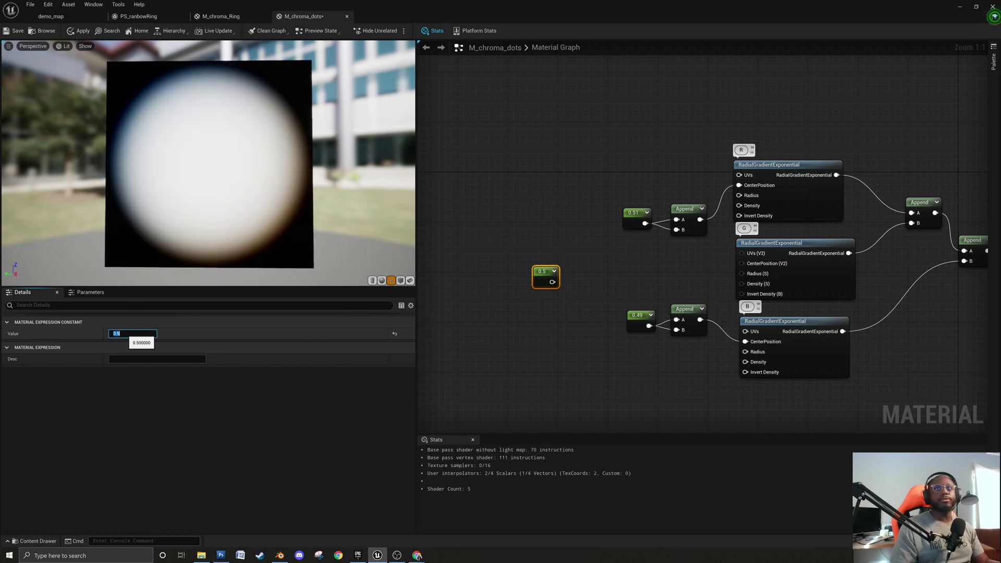
click(574, 288)
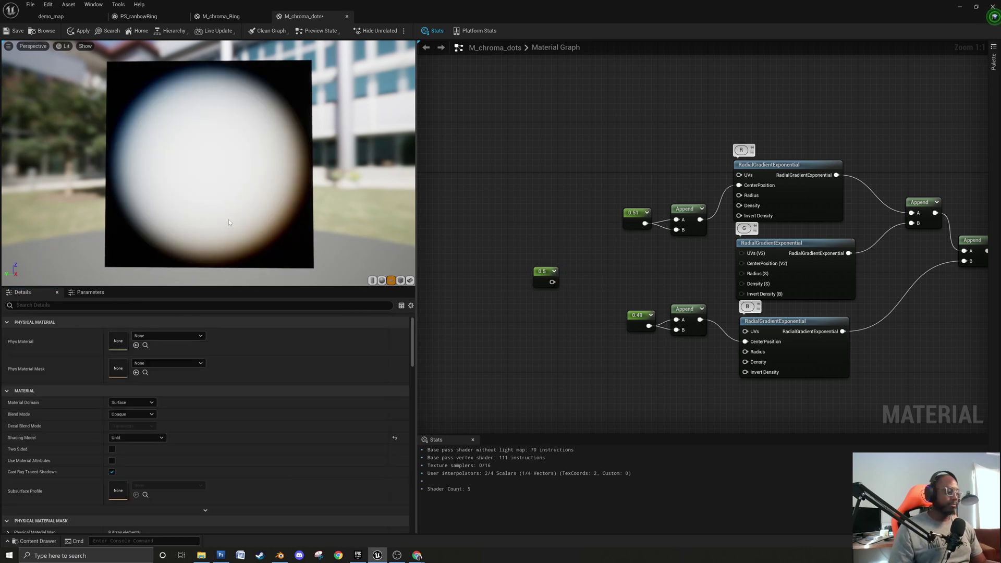
click(573, 241)
drag(552, 281, 603, 242)
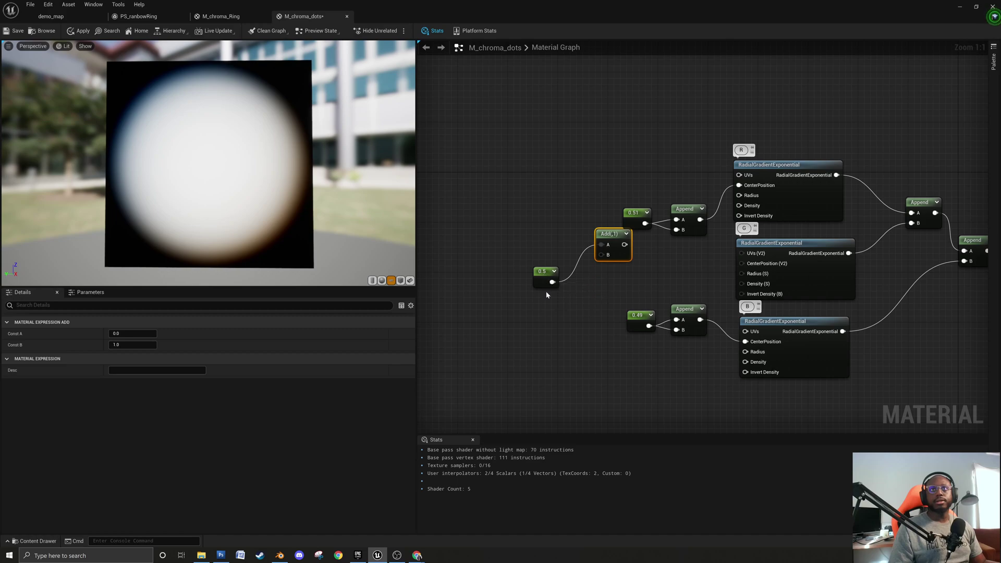
Create a constant above the 0.5 node, convert it to a parameter named Offset, and set its default value to 0.1.
click(521, 231)
key(1)
click(521, 230)
right_click(528, 225)
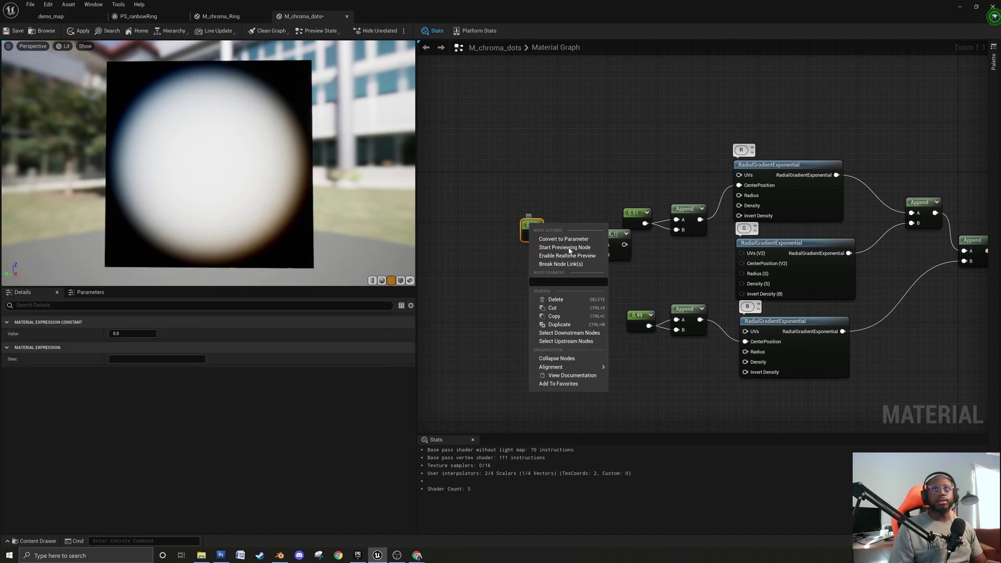
click(573, 241)
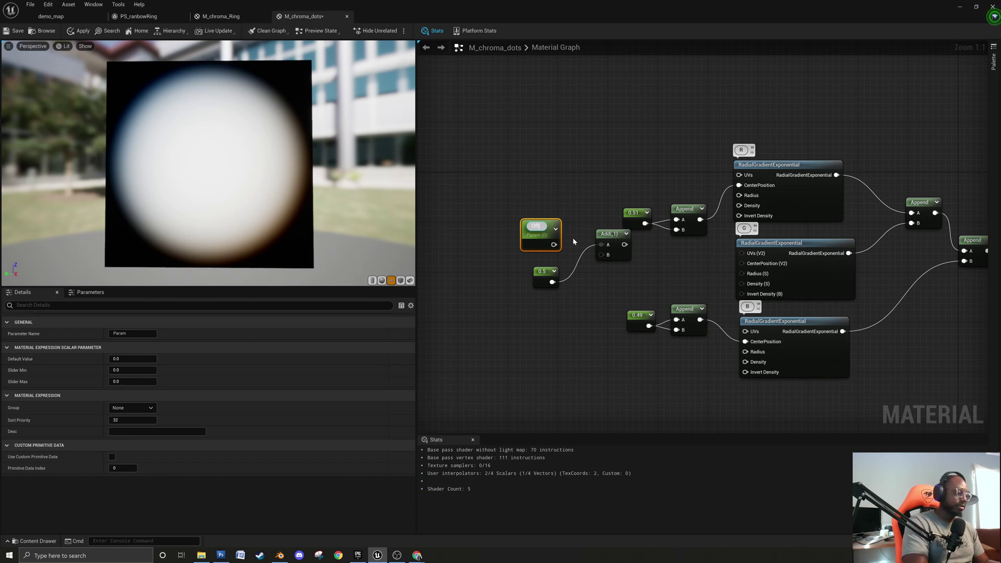
key(Return)
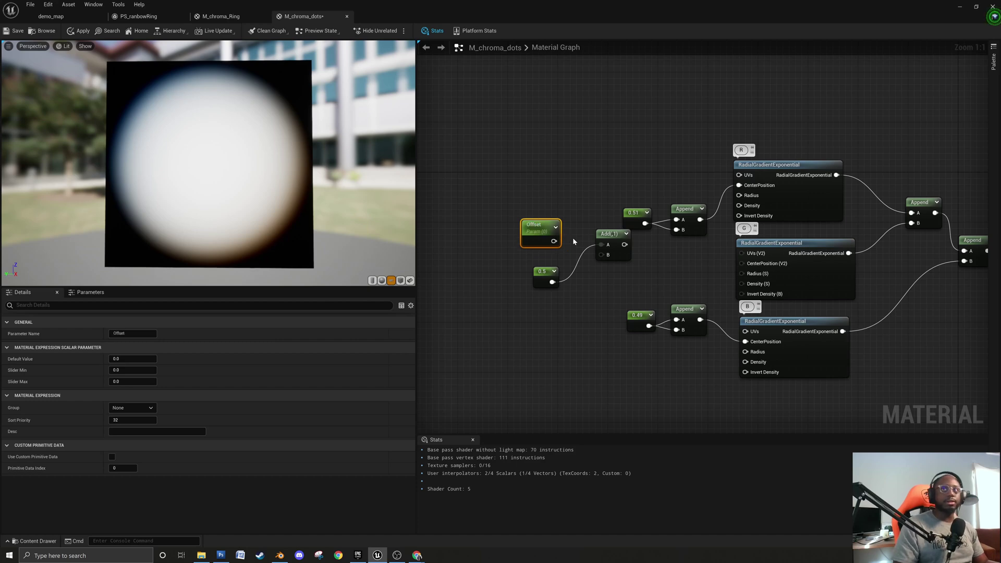
click(128, 359)
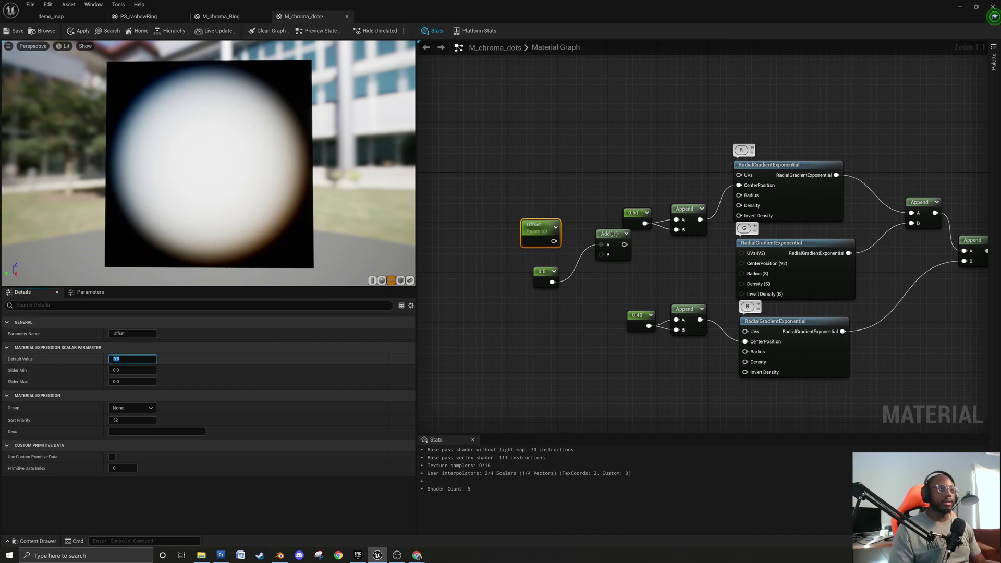
text(.1)
key(Return)
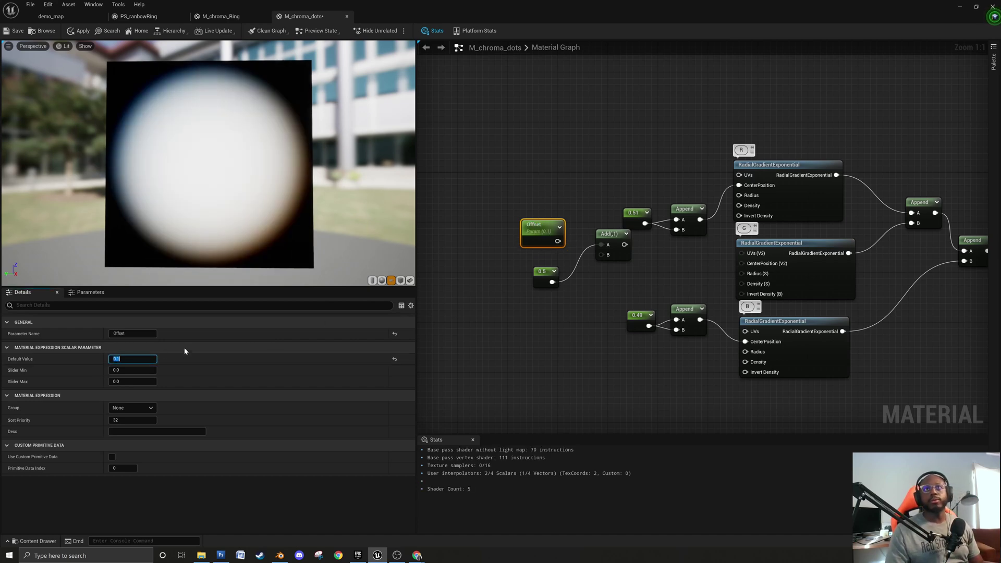
Wire Offset into the Add node's B input and Add into the R gradient's CenterPosition, replacing and deleting the 0.51 constant and its Append.
drag(557, 240, 740, 193)
drag(616, 192, 708, 233)
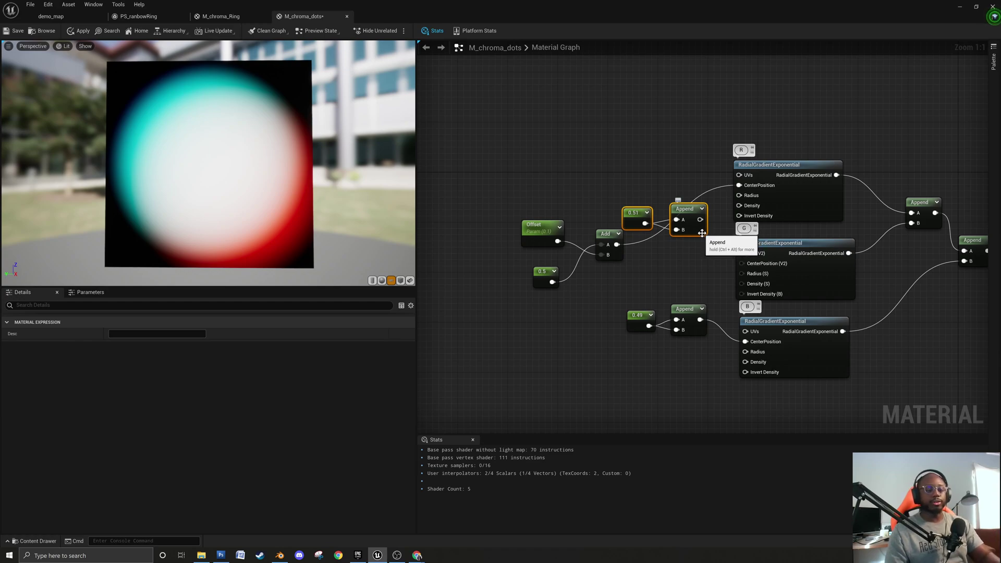
key(Delete)
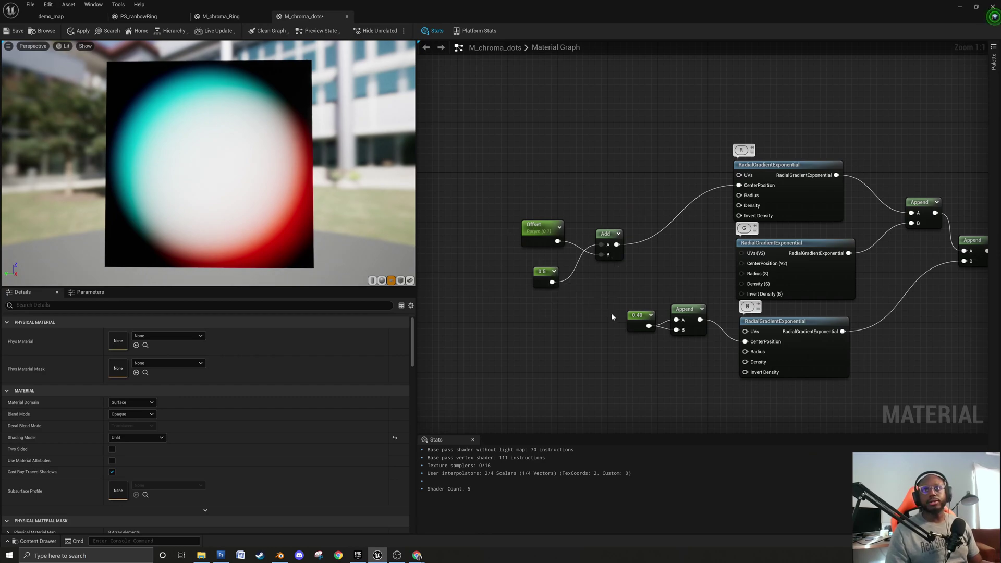
Add a Subtract node below the Add node, with the 0.5 constant in input A and Offset in input B.
click(608, 239)
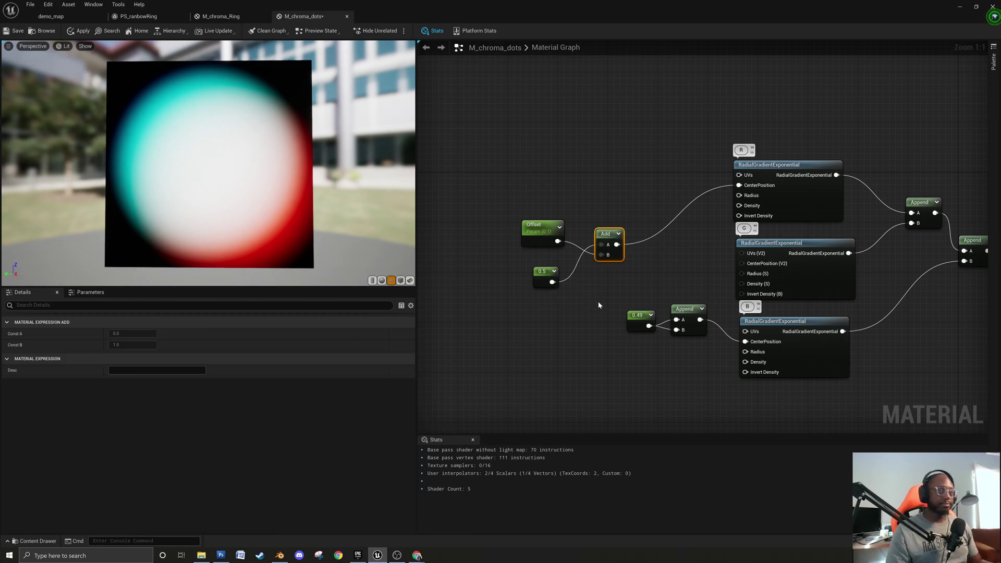
right_click(598, 305)
text(subt)
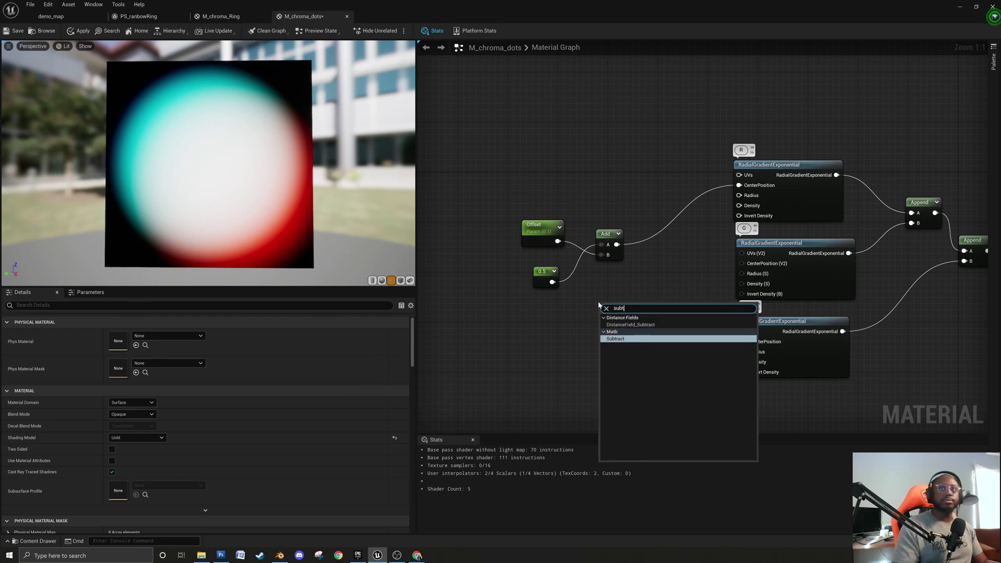
click(627, 339)
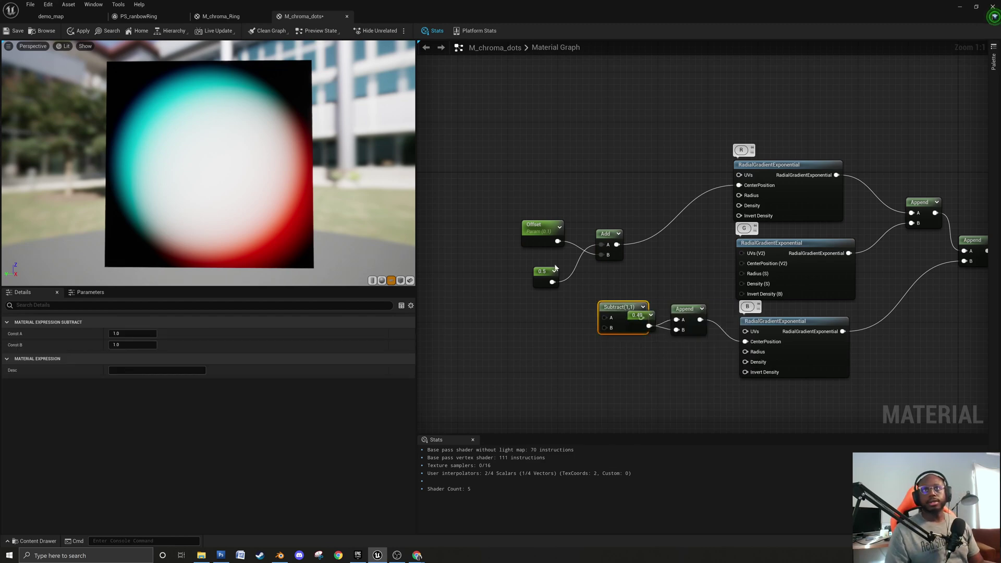
ctrl+drag(617, 244, 605, 319)
drag(552, 282, 606, 316)
Connect the Subtract node to the B gradient's CenterPosition and move the 0.49 constant and its Append out of the way.
right_drag(607, 315, 595, 319)
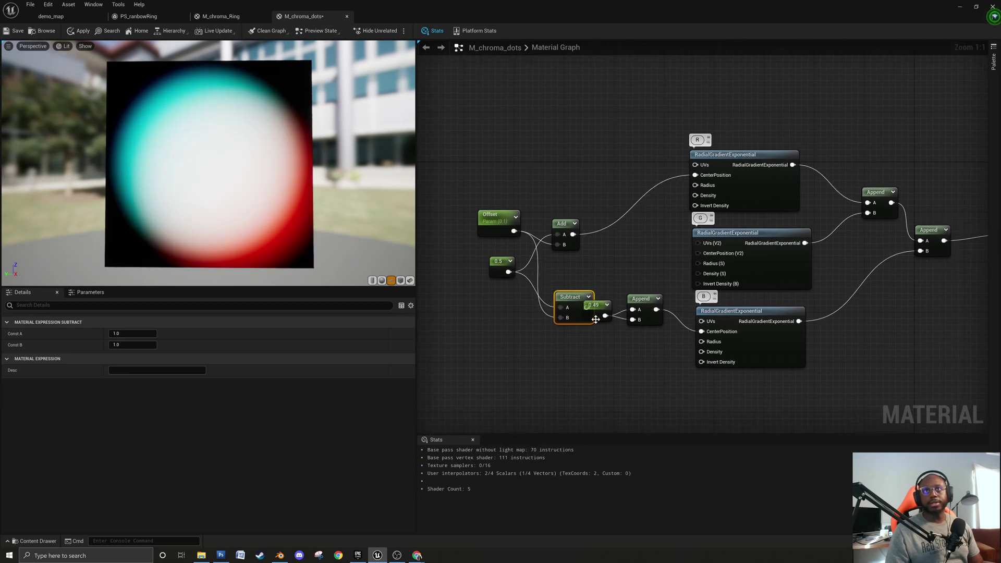
drag(606, 271, 666, 339)
drag(594, 305, 701, 331)
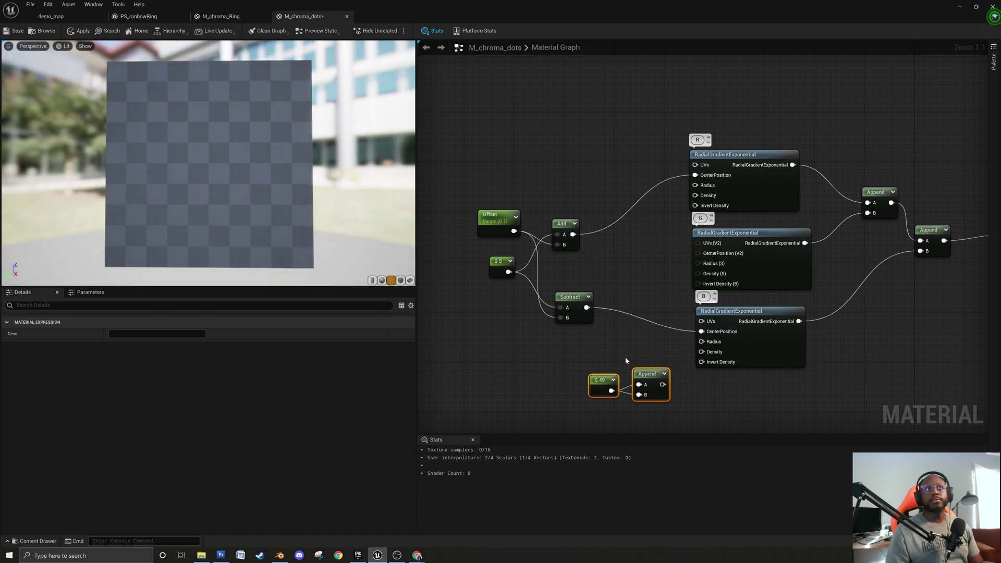
Tidy the Offset, 0.5, Add and Subtract nodes and move them as a group closer to the gradients.
right_drag(478, 267, 573, 293)
drag(582, 255, 575, 270)
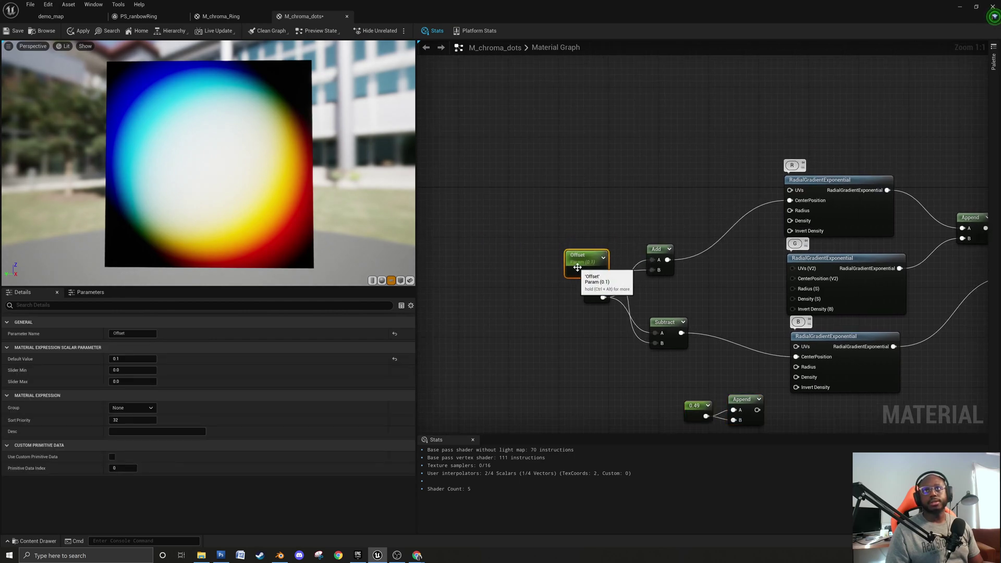
drag(681, 333, 730, 329)
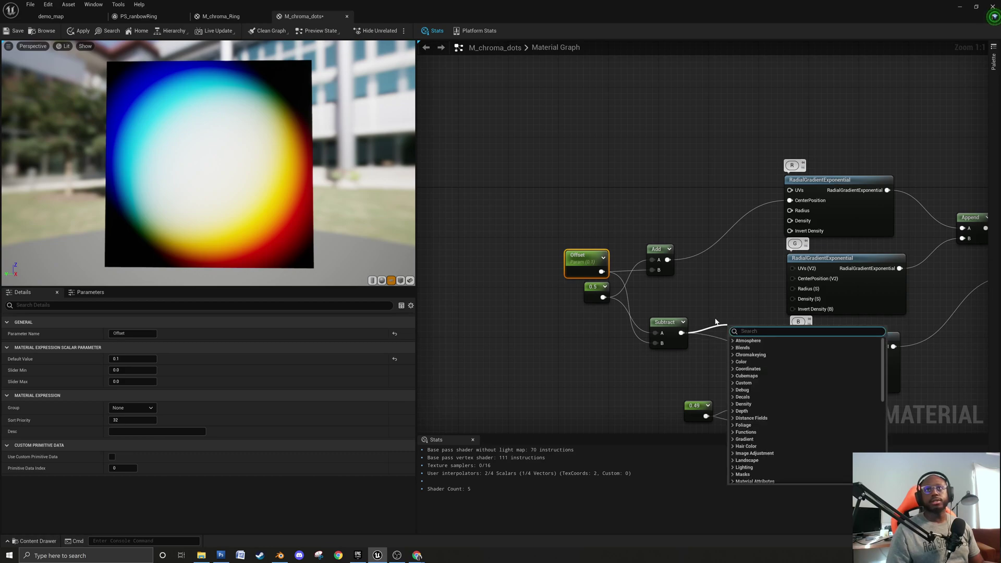
click(714, 291)
drag(532, 212, 694, 357)
drag(609, 301, 694, 309)
Set the Offset parameter's default value to 0.01.
click(658, 260)
click(130, 359)
key(BackSpace)
text(01)
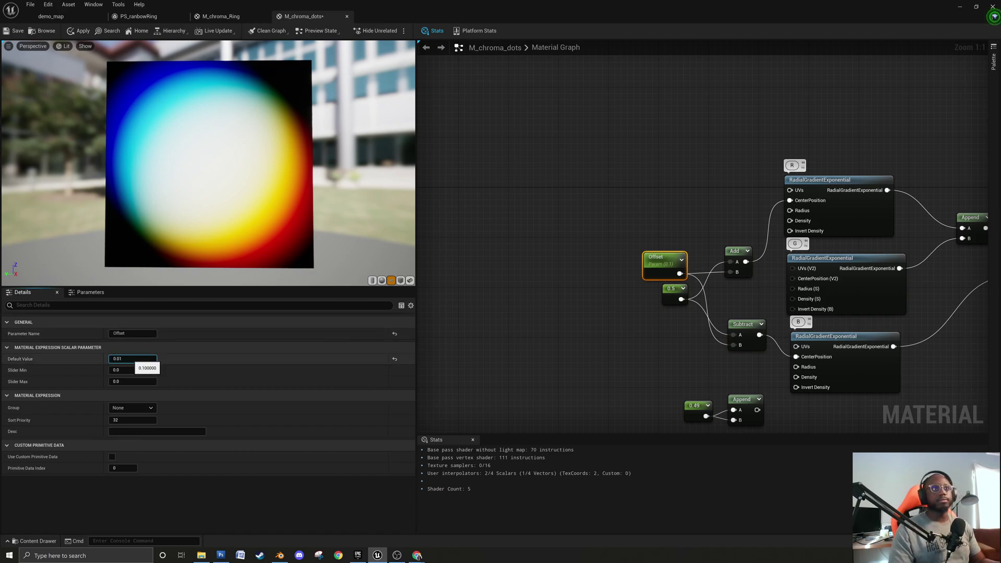
key(Return)
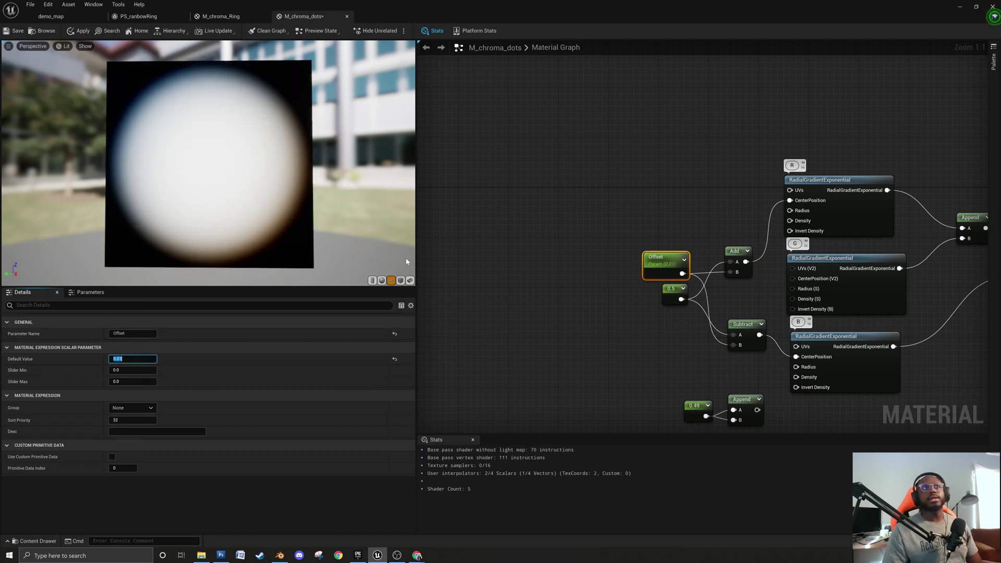
Delete the unused 0.49 constant and its Append node below the Subtract node.
right_drag(701, 385, 592, 352)
drag(592, 352, 651, 394)
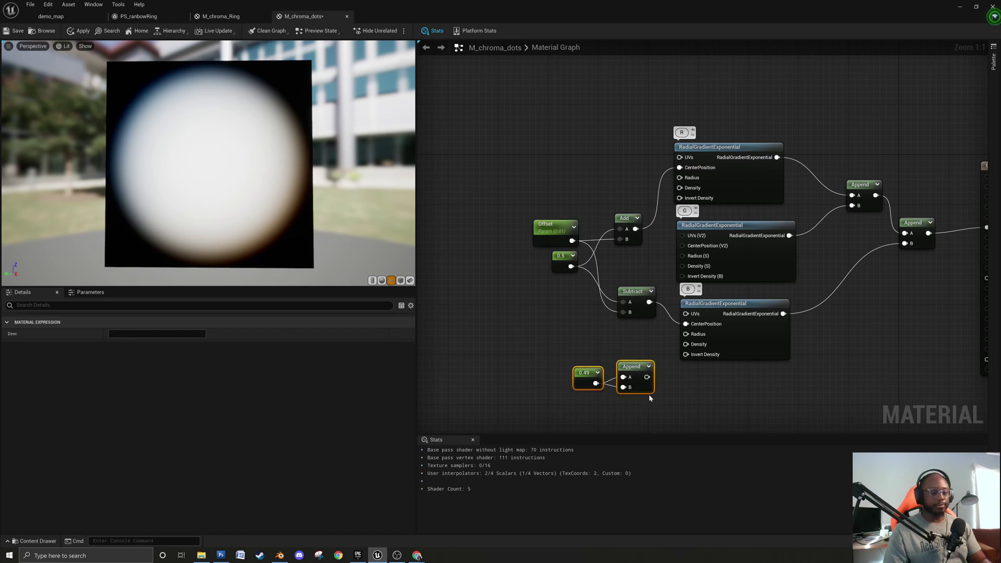
key(Delete)
Move the two Append nodes that combine the gradients up and closer to the R gradient.
right_drag(876, 306, 750, 308)
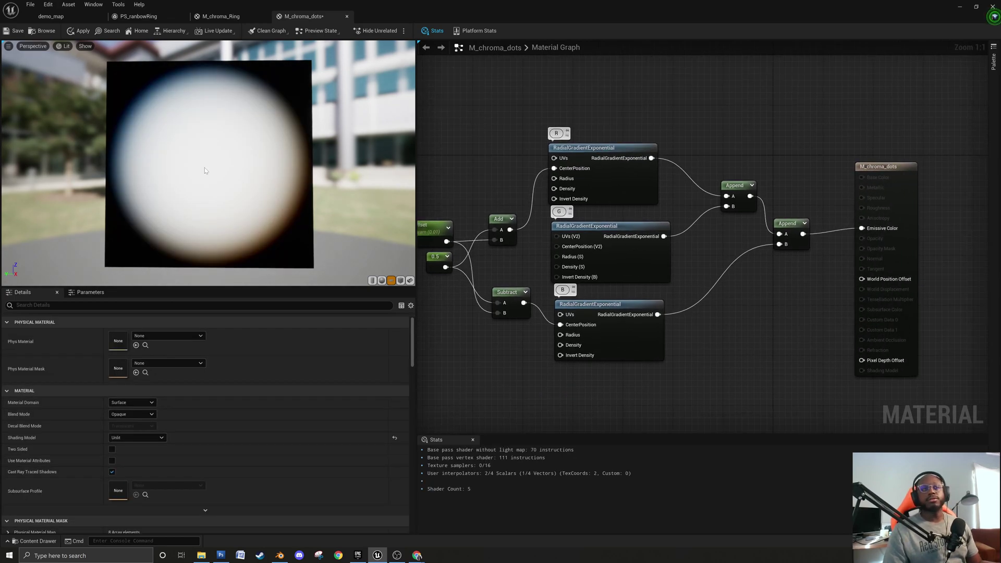
right_drag(782, 296, 718, 294)
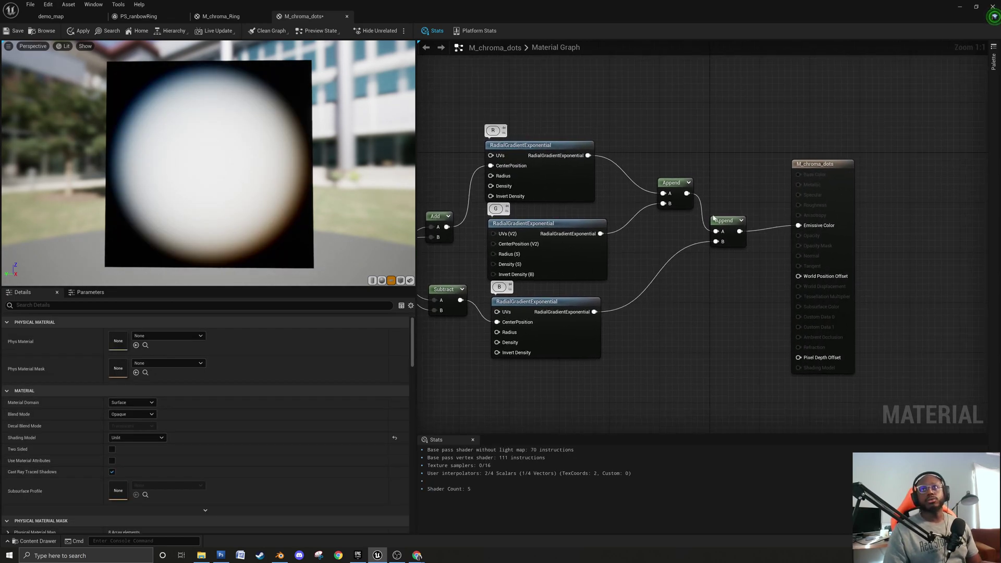
drag(648, 159, 751, 250)
drag(672, 182, 650, 145)
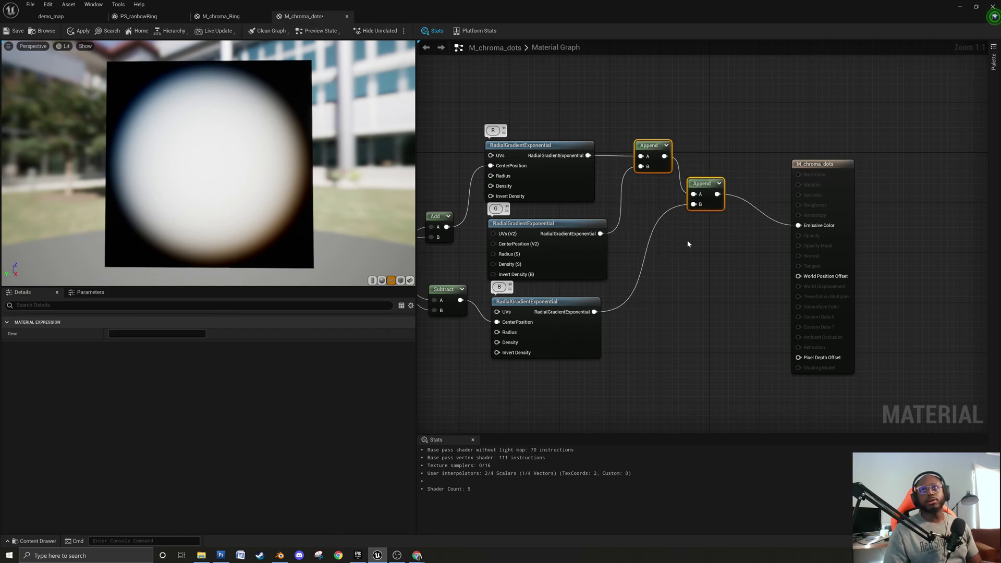
Set the M_chroma_dots material's blend mode to Additive.
click(848, 210)
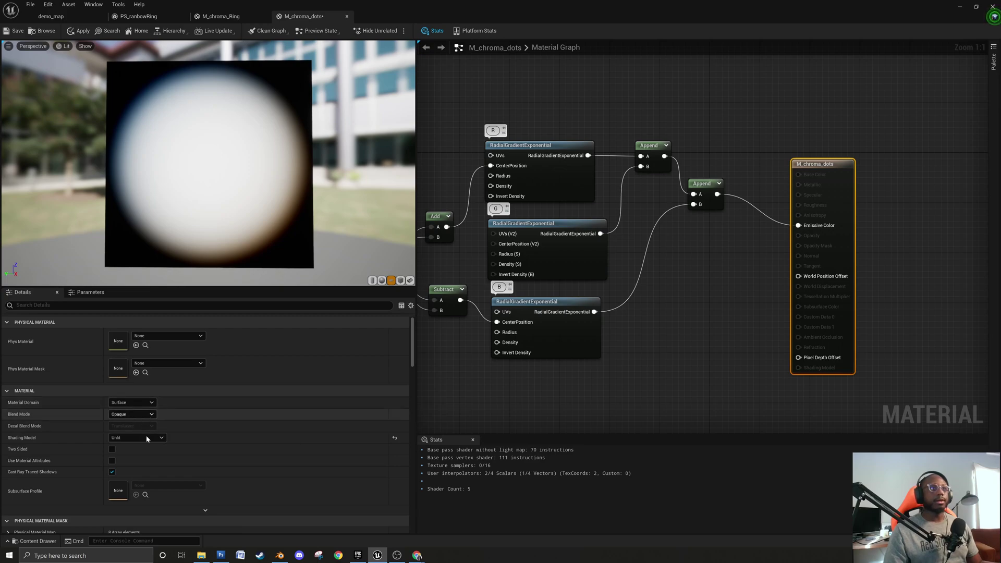
click(144, 414)
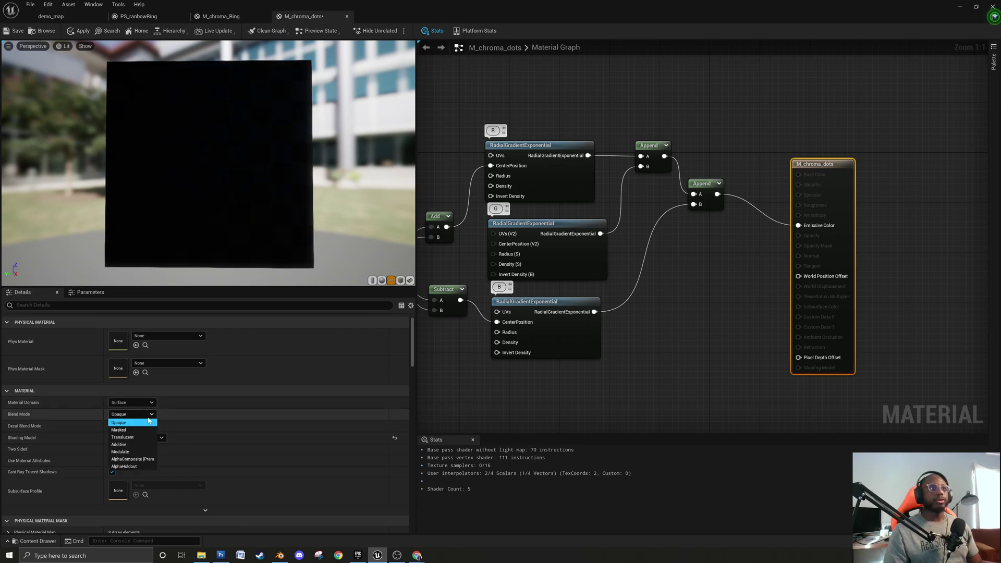
click(132, 444)
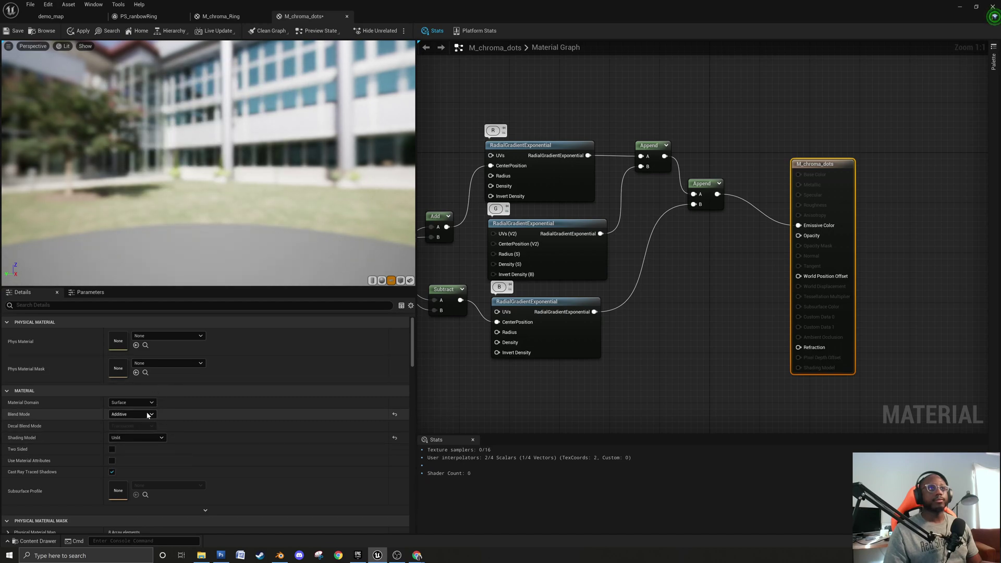
Place an Add node below the Append nodes and feed it the R and G radial gradient outputs.
mouse_move(138, 202)
mouse_down()
mouse_move(172, 203)
mouse_move(136, 202)
mouse_up()
click(662, 236)
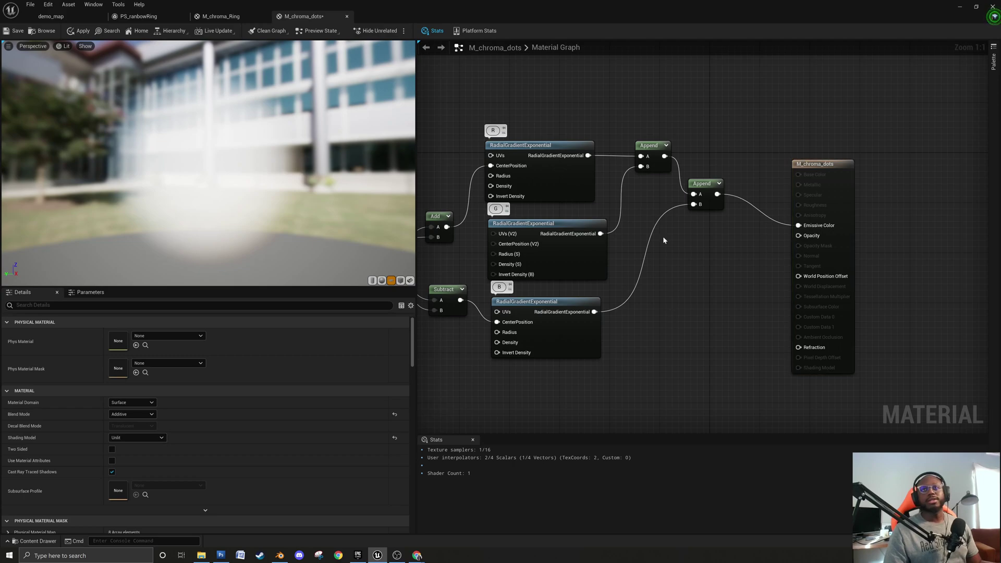
click(676, 279)
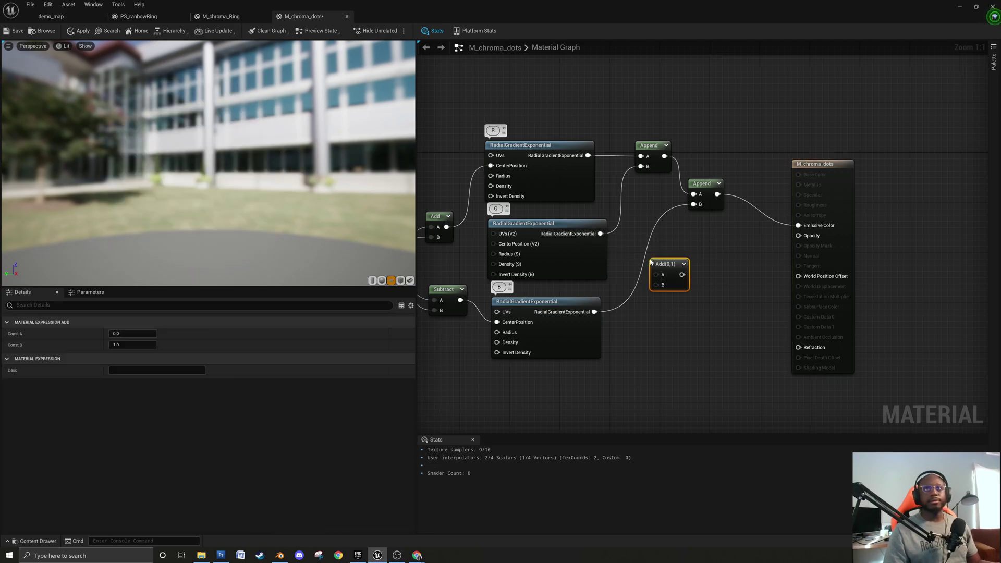
drag(588, 155, 658, 275)
drag(601, 233, 656, 285)
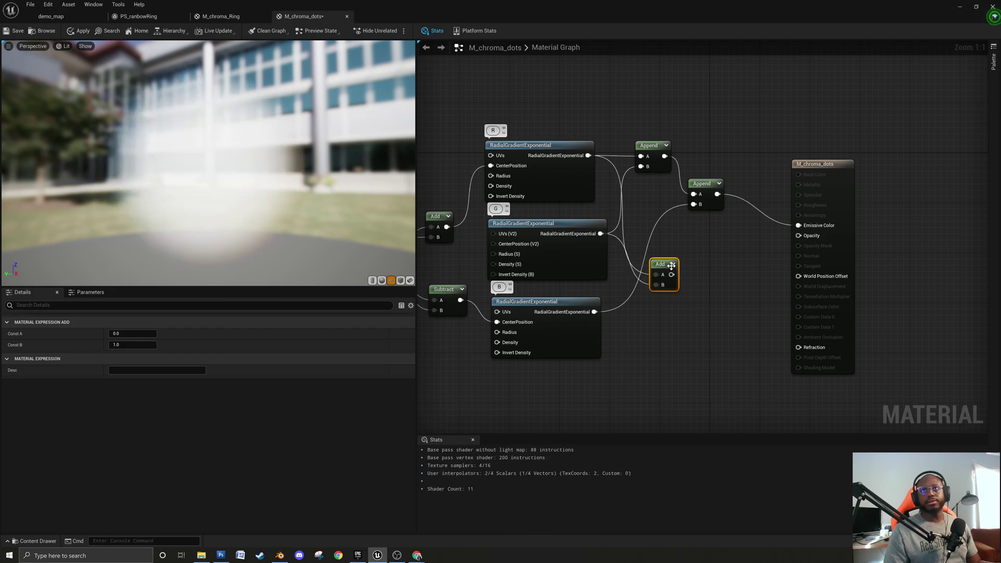
Add a second Add node that sums the first Add with the B gradient, and connect it to the material's Opacity.
click(679, 290)
drag(594, 312, 684, 317)
drag(672, 275, 805, 236)
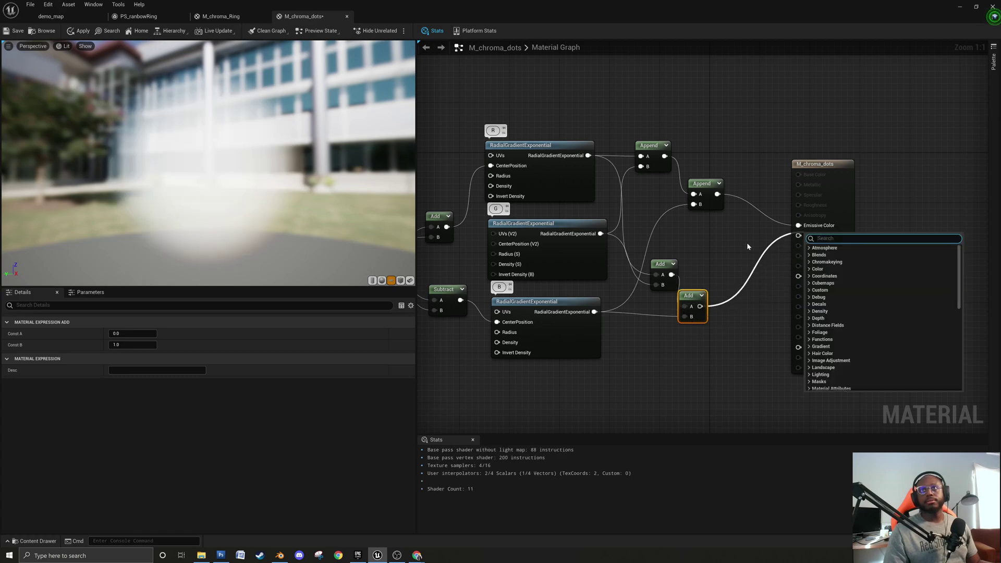
click(748, 247)
drag(700, 306, 711, 283)
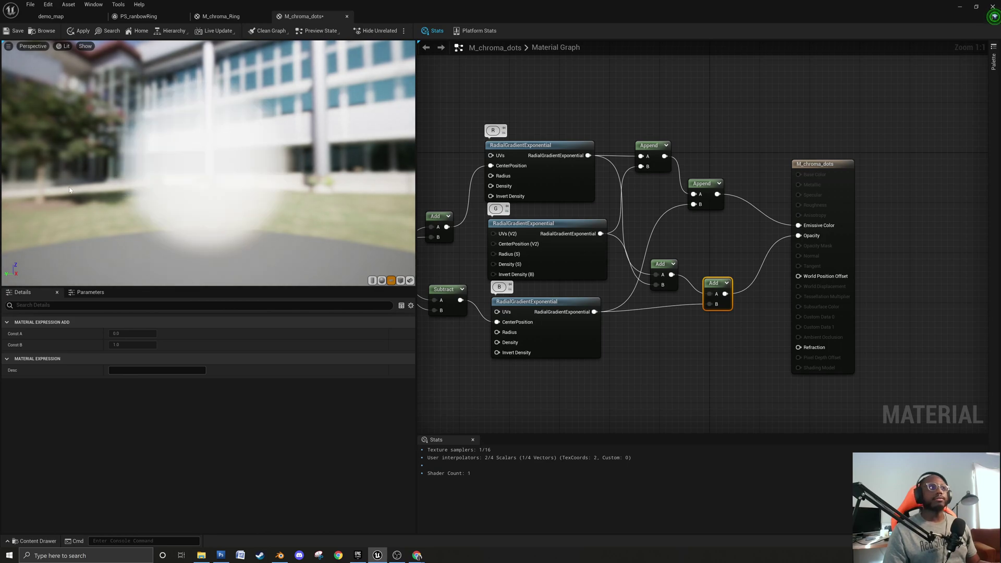
drag(69, 191, 101, 193)
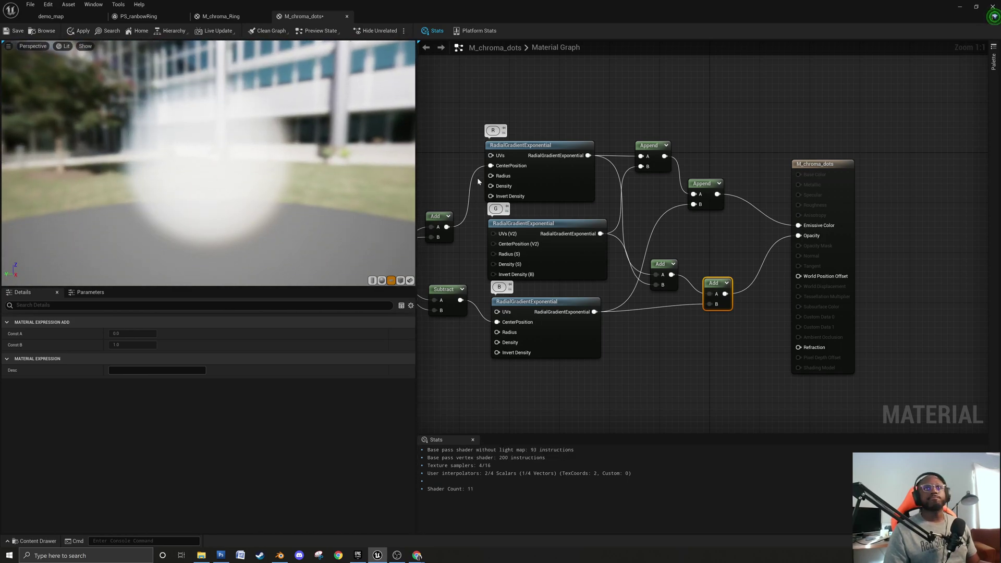
Set the M_chroma_dots material's blend mode to Translucent and save the material.
right_drag(479, 182, 559, 186)
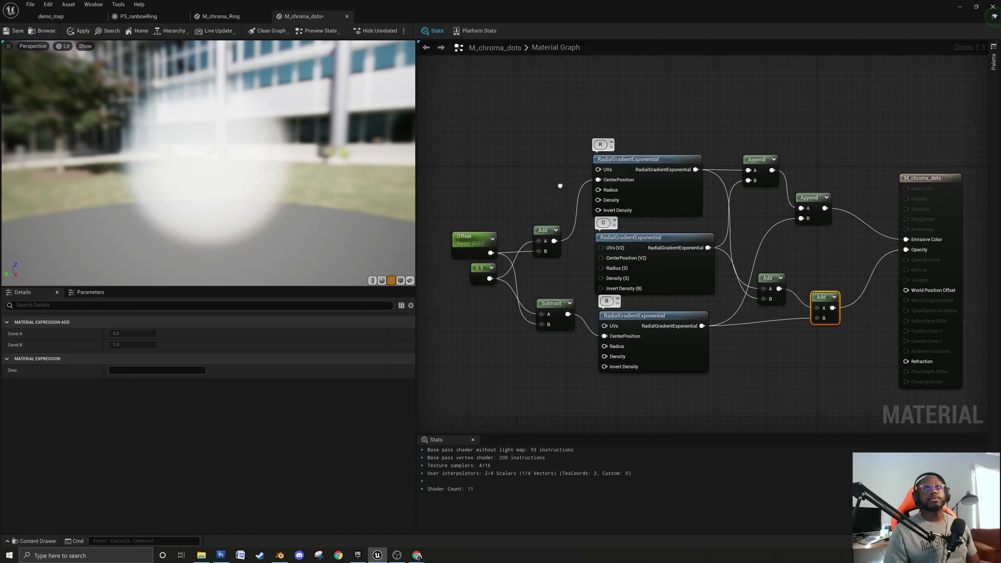
click(855, 164)
click(132, 413)
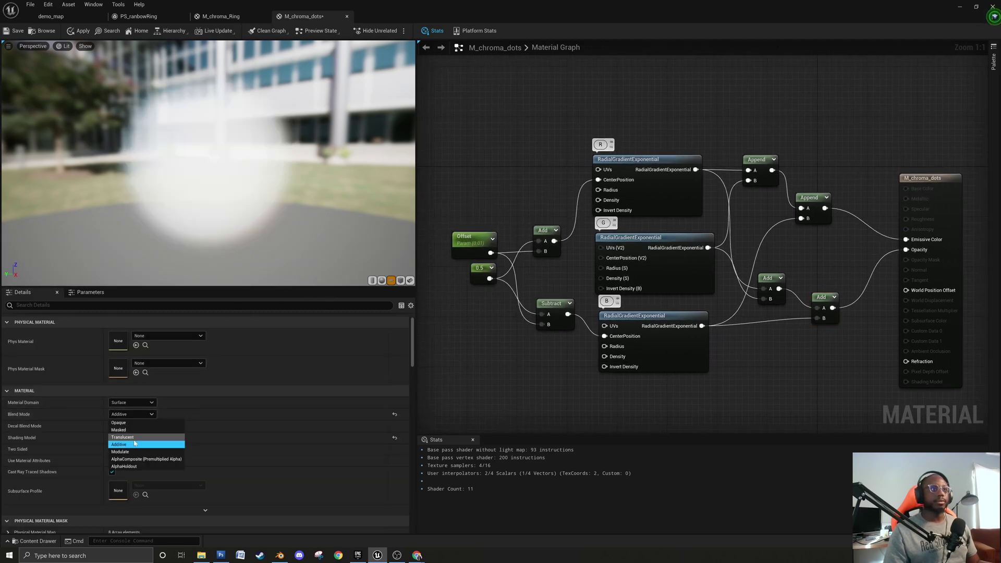
click(125, 436)
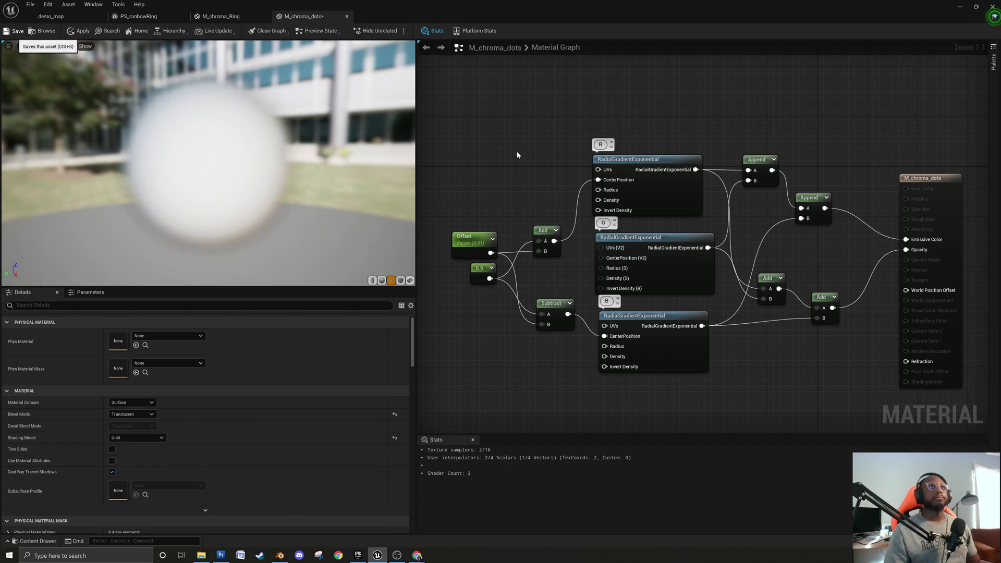
key(ctrl+s)
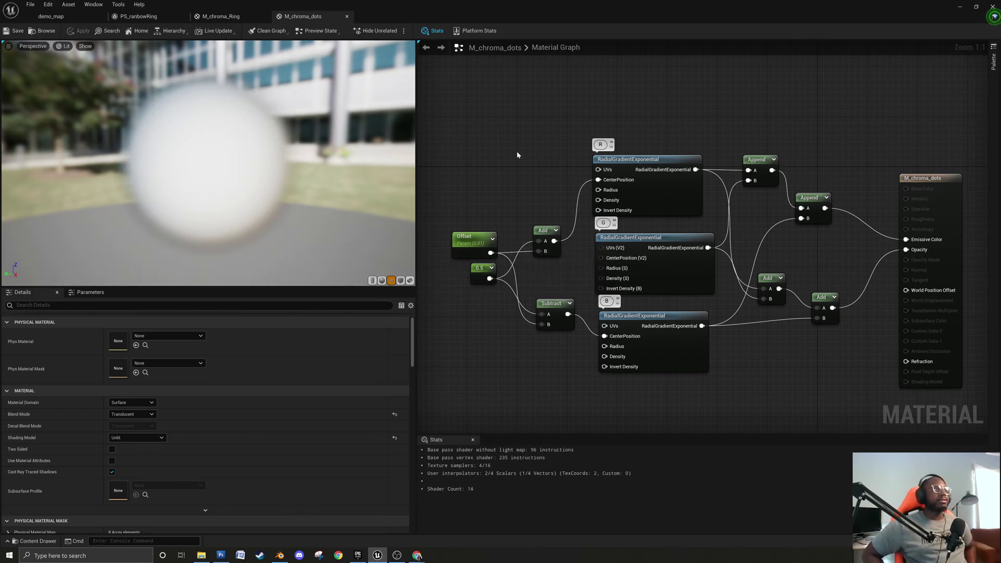
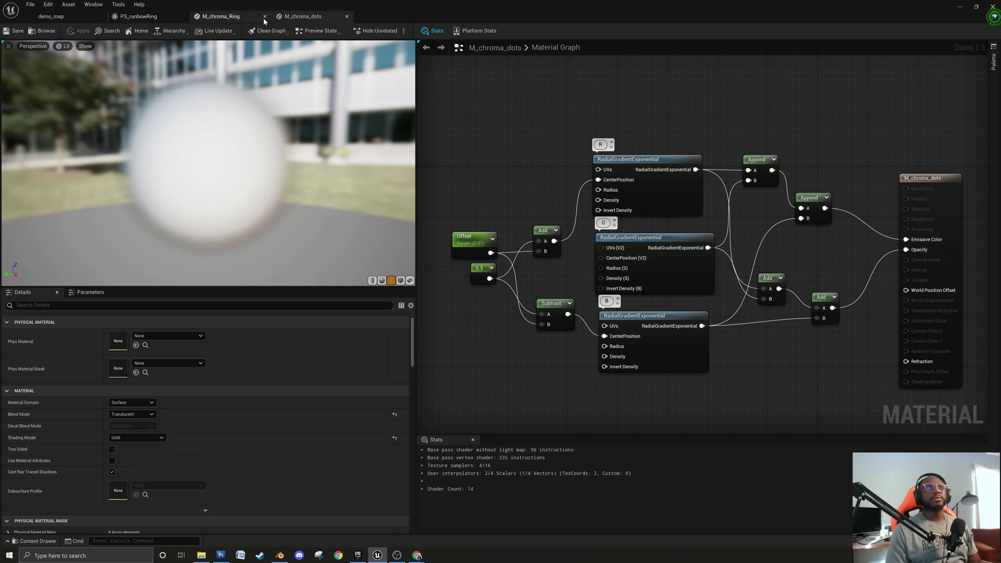
Examine the rainbow ring effect in demo_map from several angles and check its PS_ranbowRing emitter.
click(74, 15)
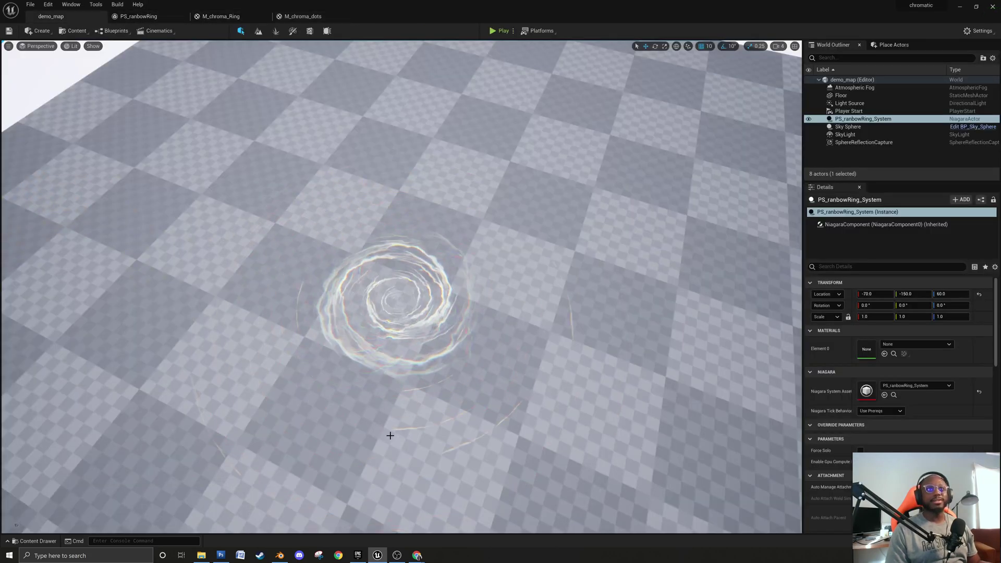
scroll(389, 436, up, 4)
right_drag(366, 451, 306, 356)
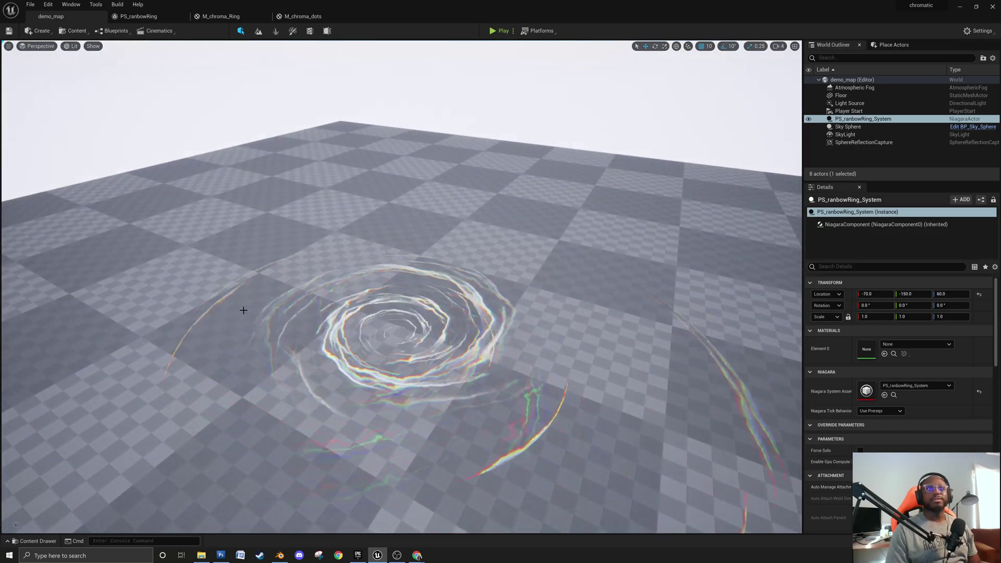
scroll(239, 332, down, 2)
key(f)
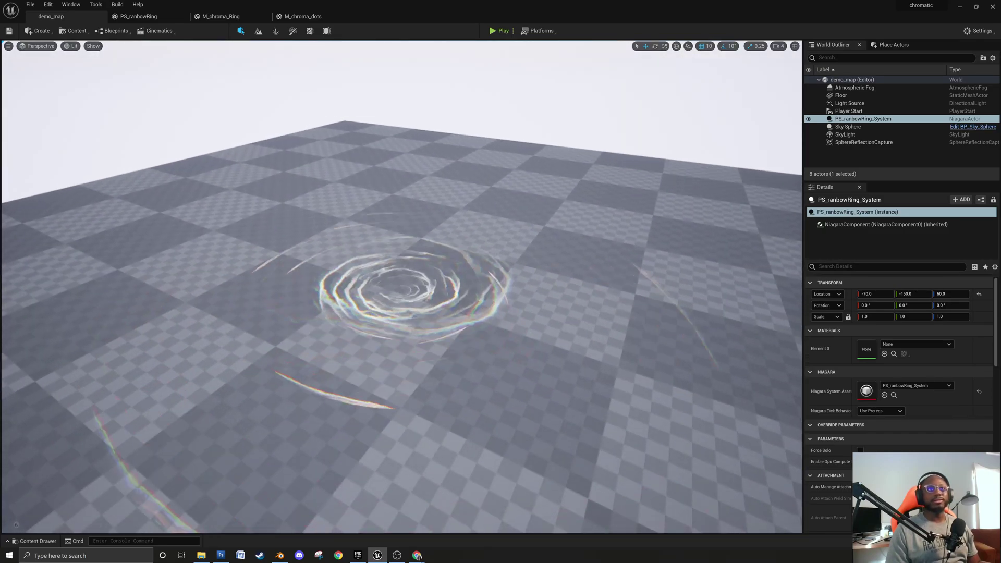
alt+drag(240, 334, 240, 352)
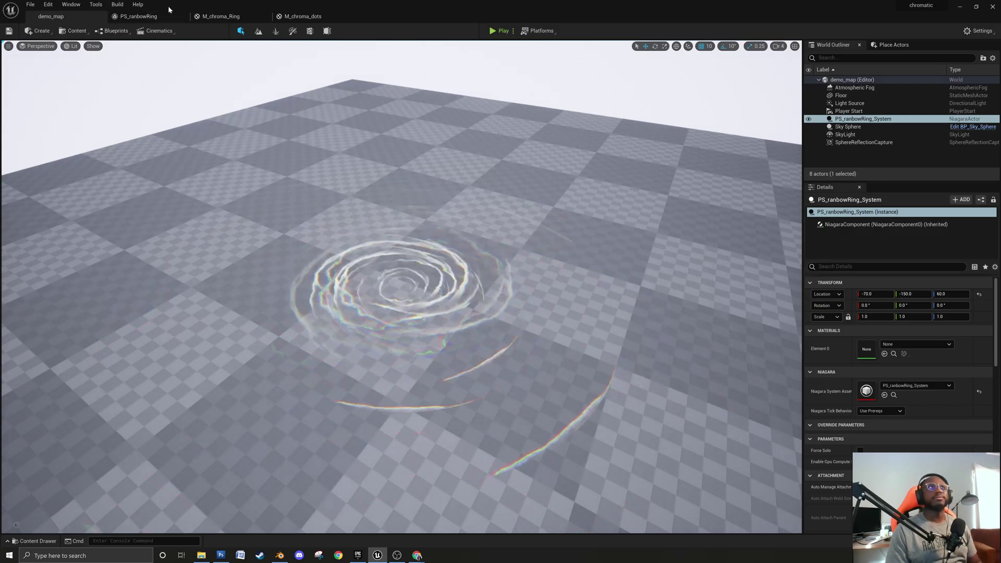
click(136, 17)
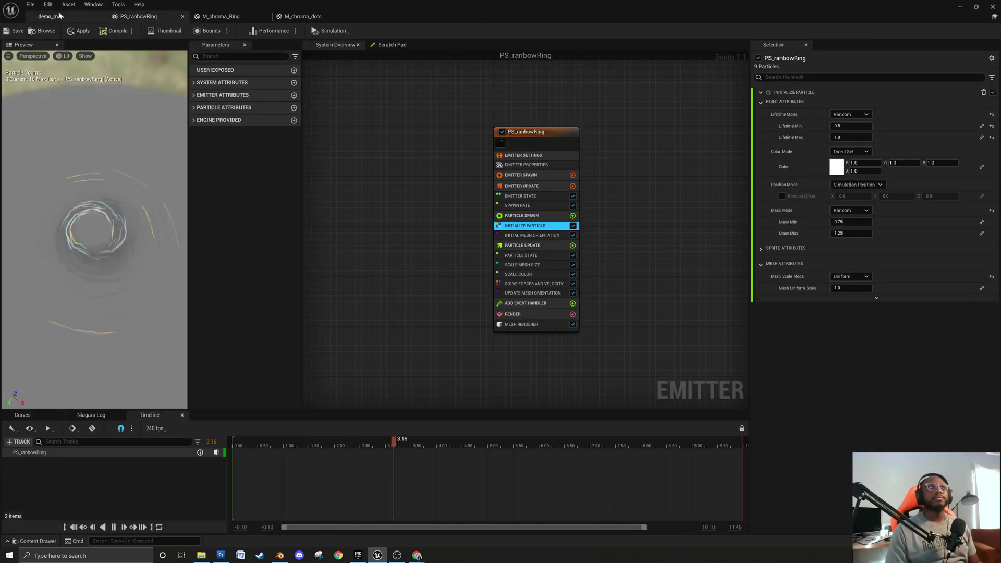
click(50, 16)
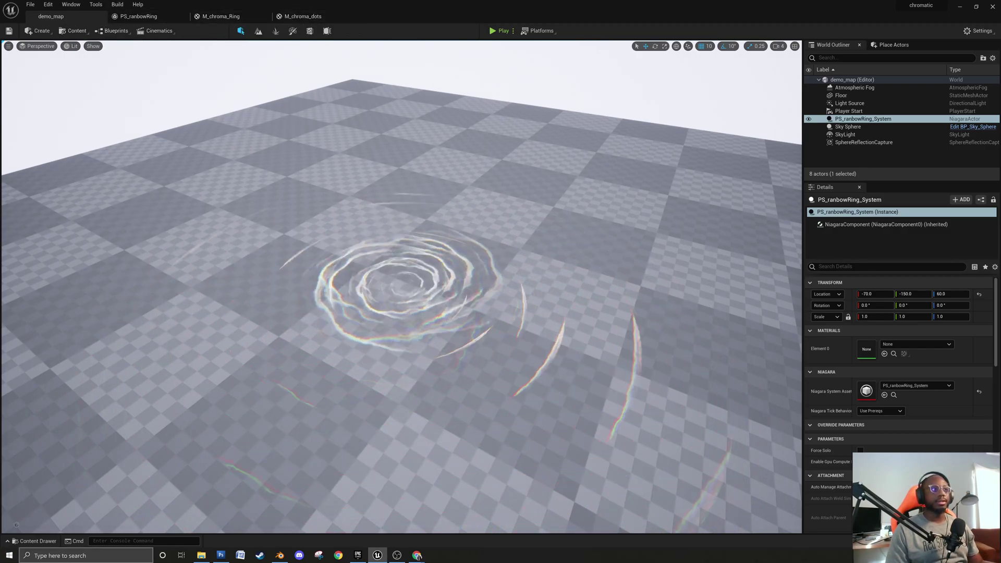
Duplicate the PS_ranbowRing emitter in the Particles folder.
click(34, 541)
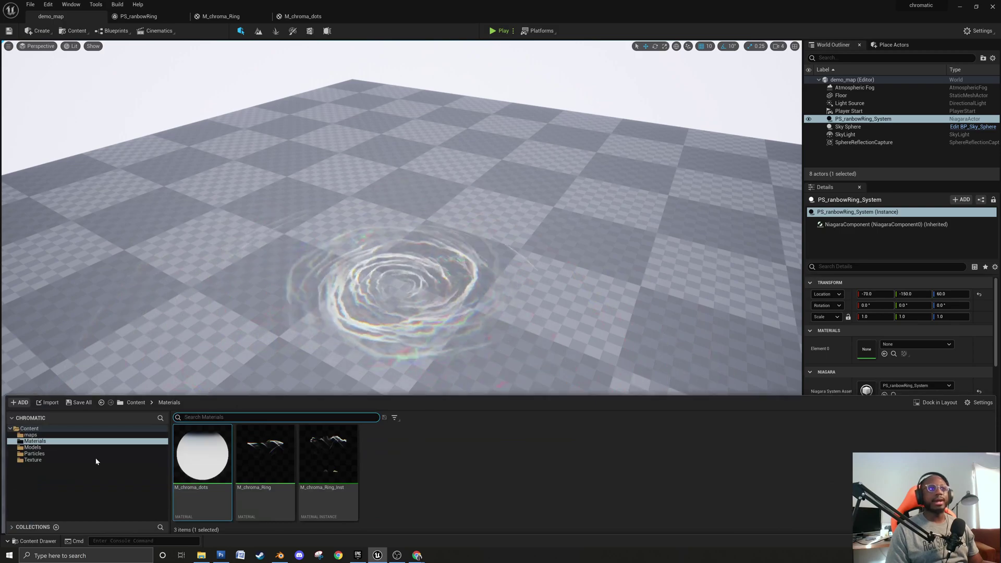
click(34, 453)
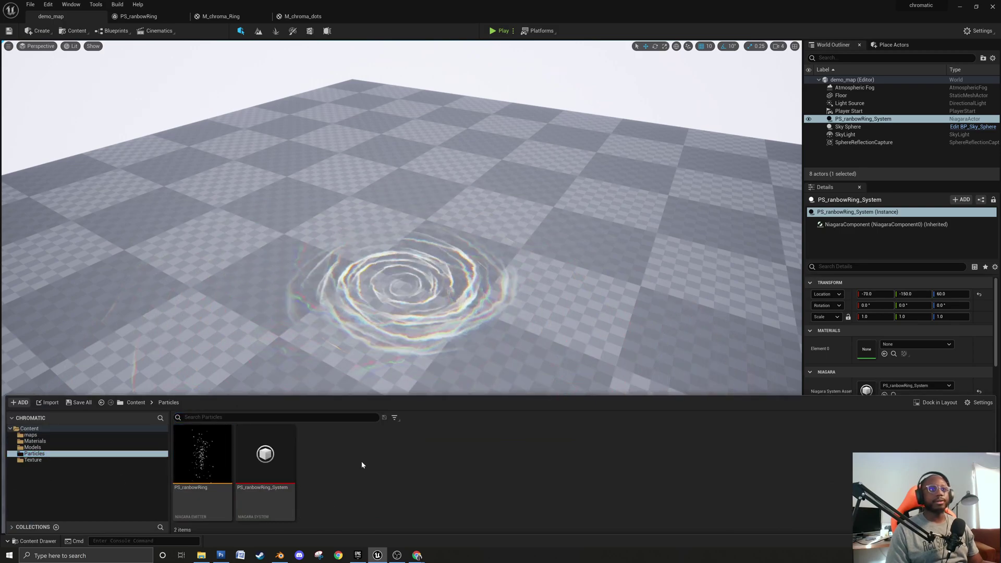
click(204, 457)
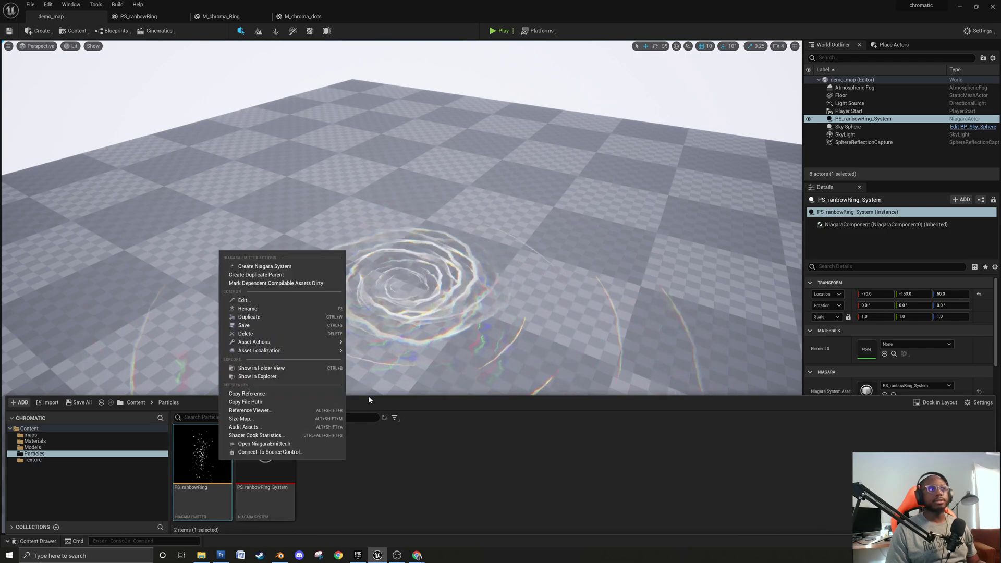
mouse_move(336, 350)
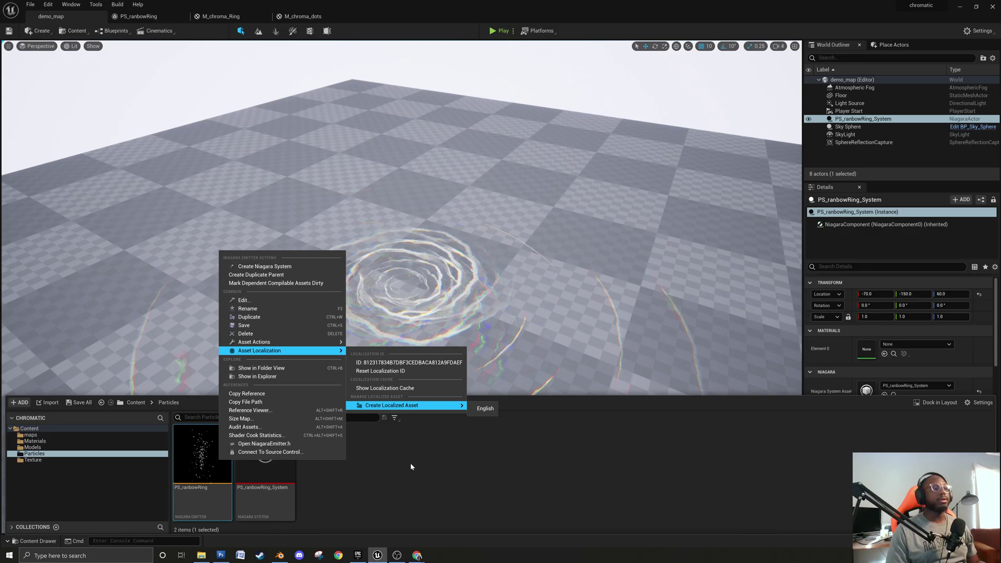
click(404, 480)
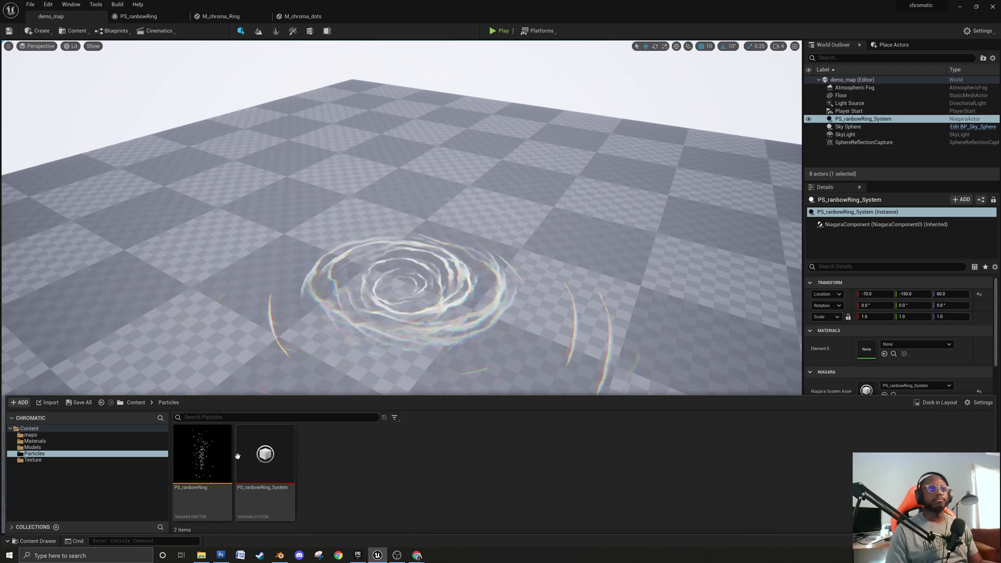
right_click(209, 453)
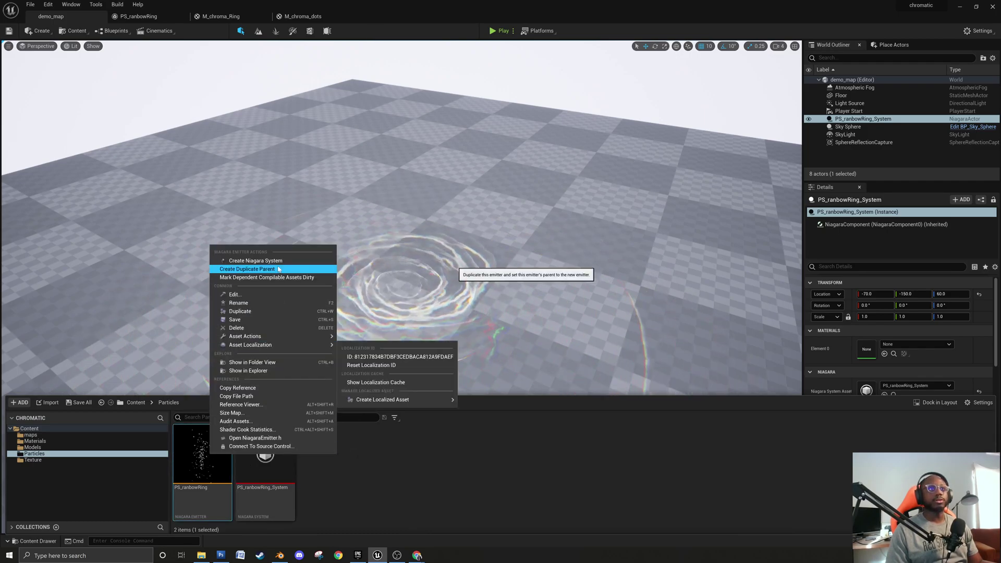
click(266, 312)
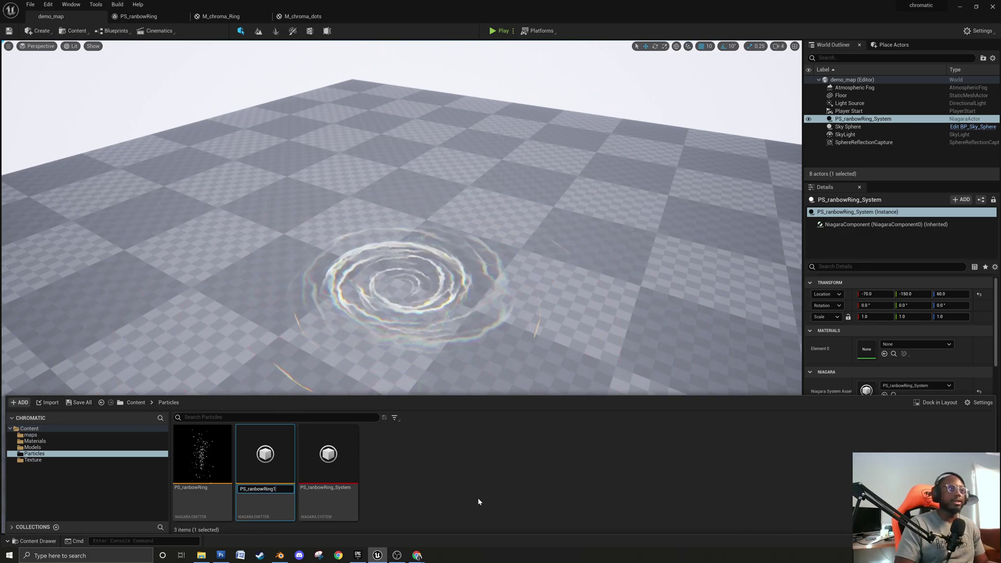
Name the duplicated emitter PS_Dots.
key(End)
key(BackSpace)
key(BackSpace)
key(BackSpace)
key(BackSpace)
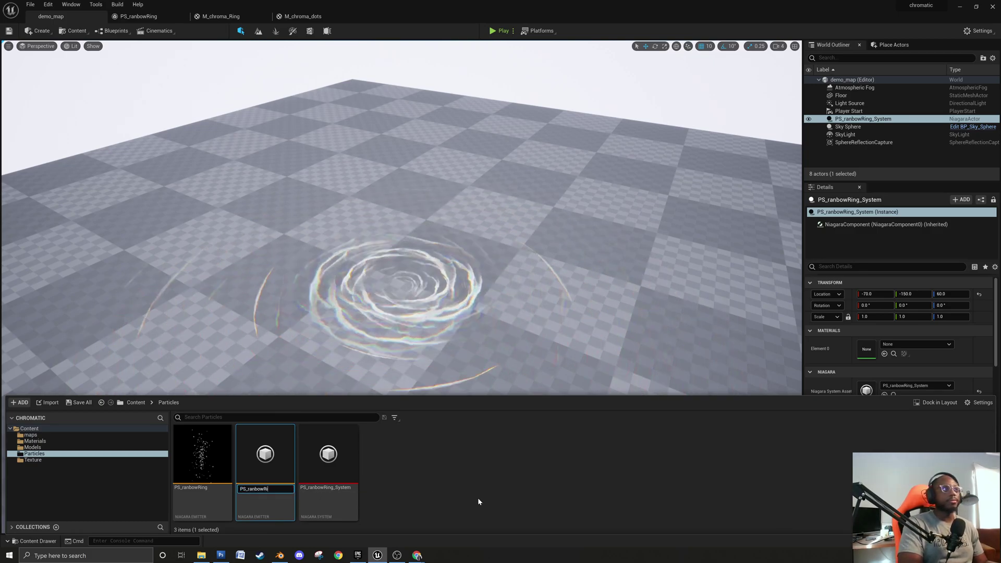
key(BackSpace)
key(BackSpace)
key(BackSpace)
key(BackSpace)
key(BackSpace)
key(BackSpace)
key(BackSpace)
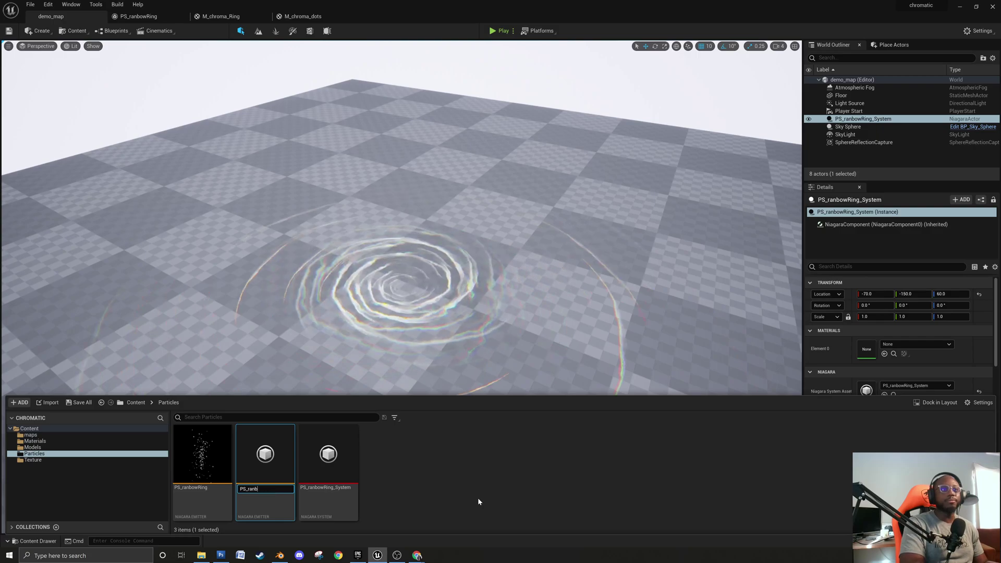
text(Dots)
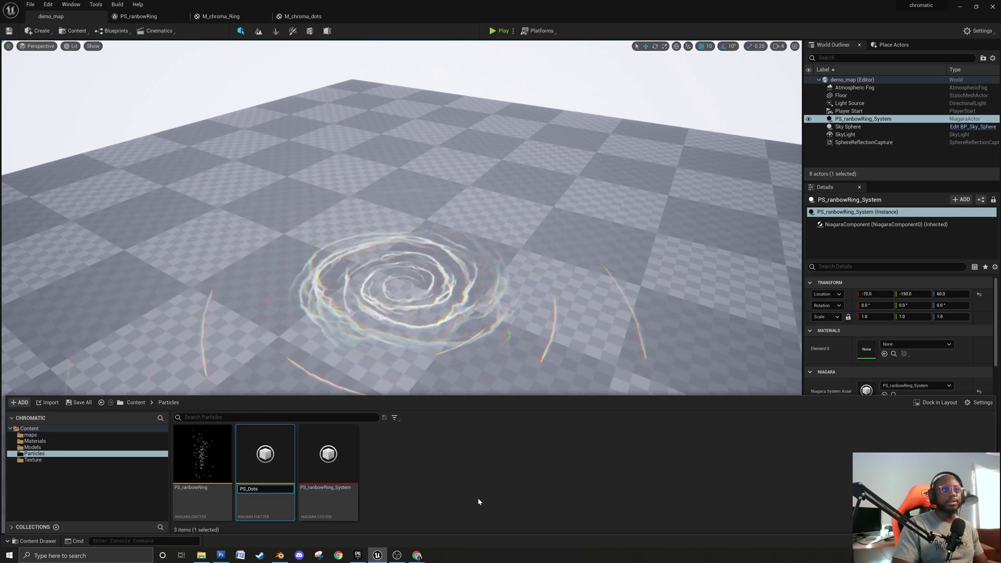
key(Return)
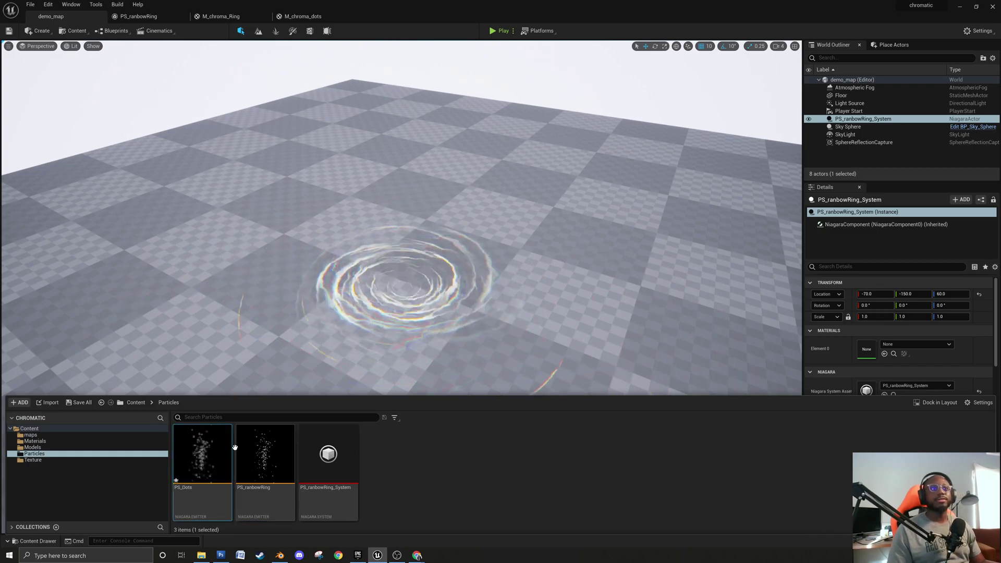
Open the PS_Dots emitter and delete its Mesh Renderer.
double_click(203, 454)
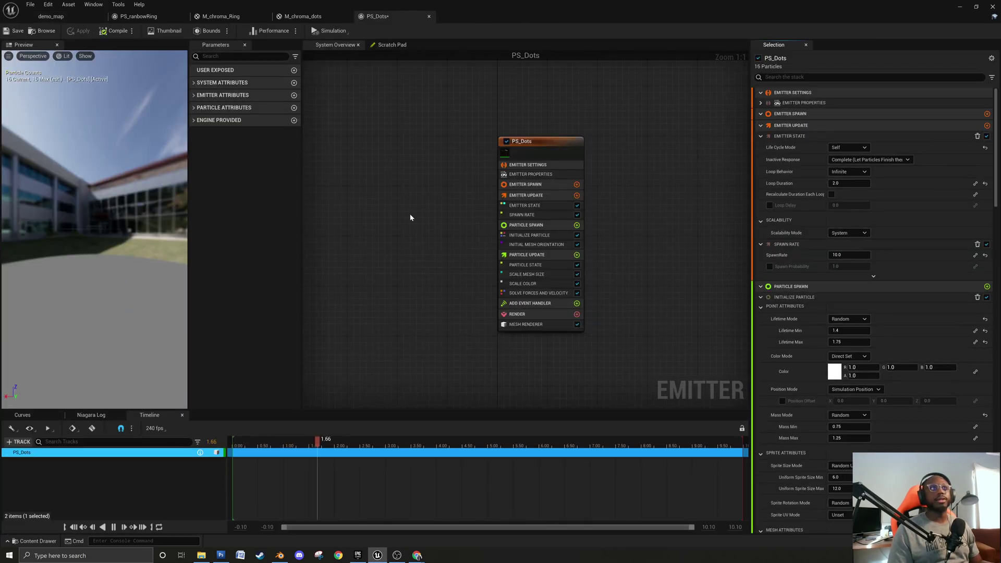
click(613, 333)
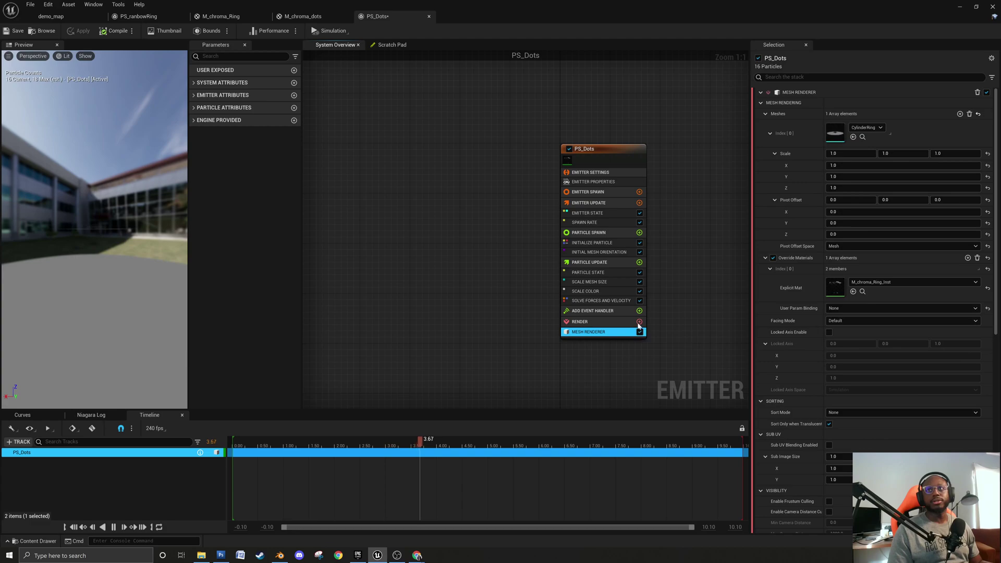
right_click(621, 334)
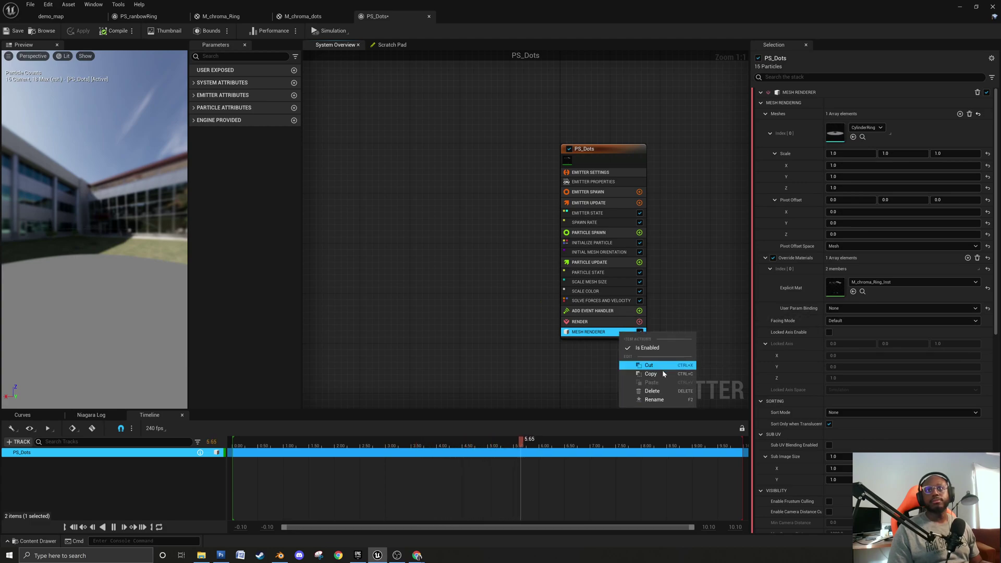
click(665, 394)
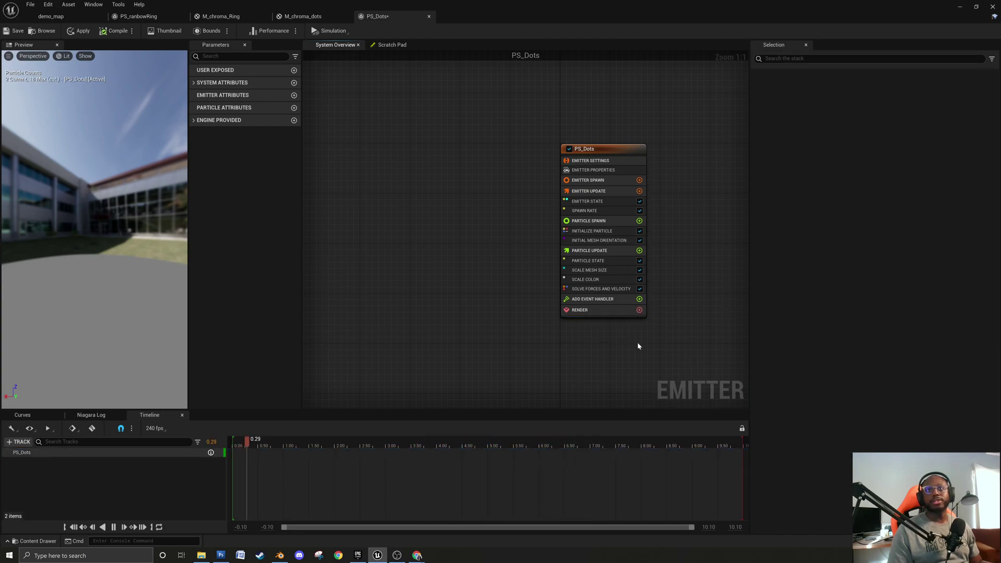
Try a Light Renderer in the PS_Dots emitter's Render group and delete it again.
click(640, 311)
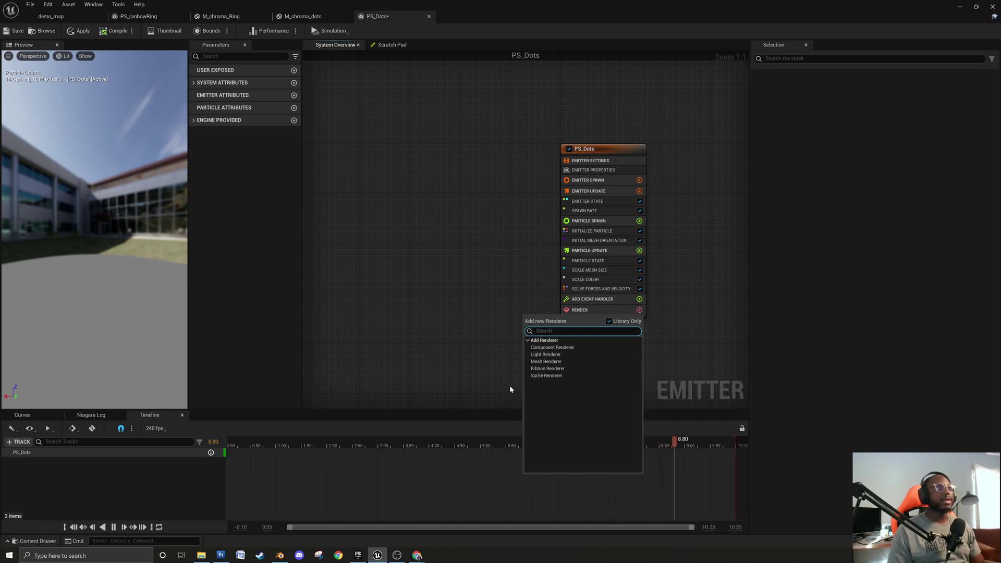
click(563, 354)
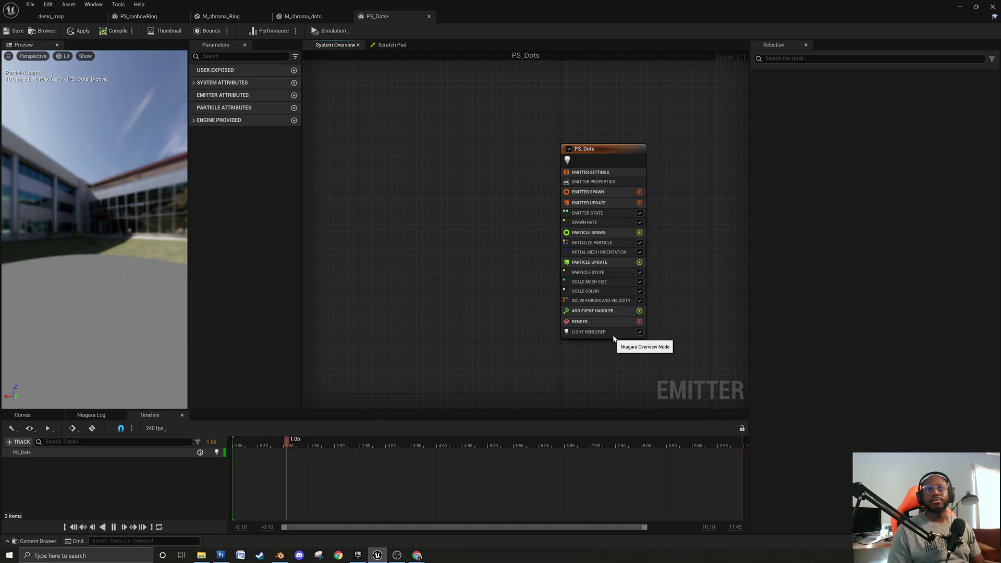
click(614, 335)
right_click(621, 334)
click(654, 391)
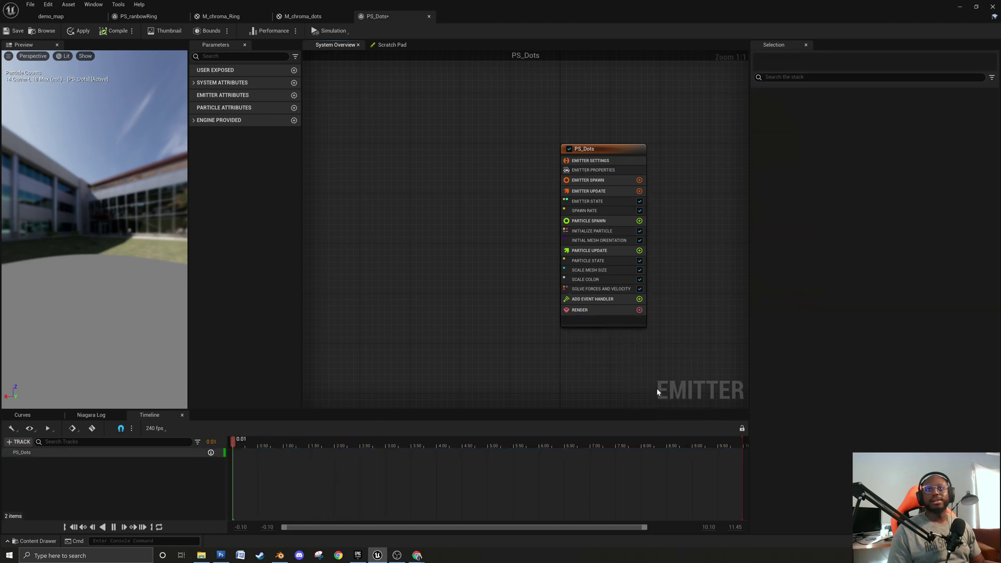
Add a Sprite Renderer to the PS_Dots emitter and assign M_chroma_dots as its material.
click(639, 310)
click(557, 376)
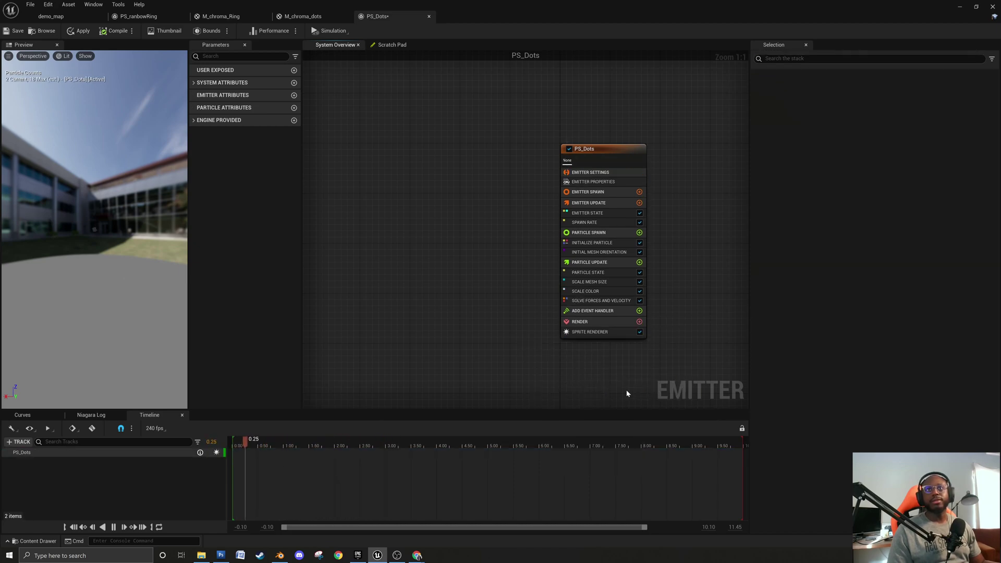
click(600, 331)
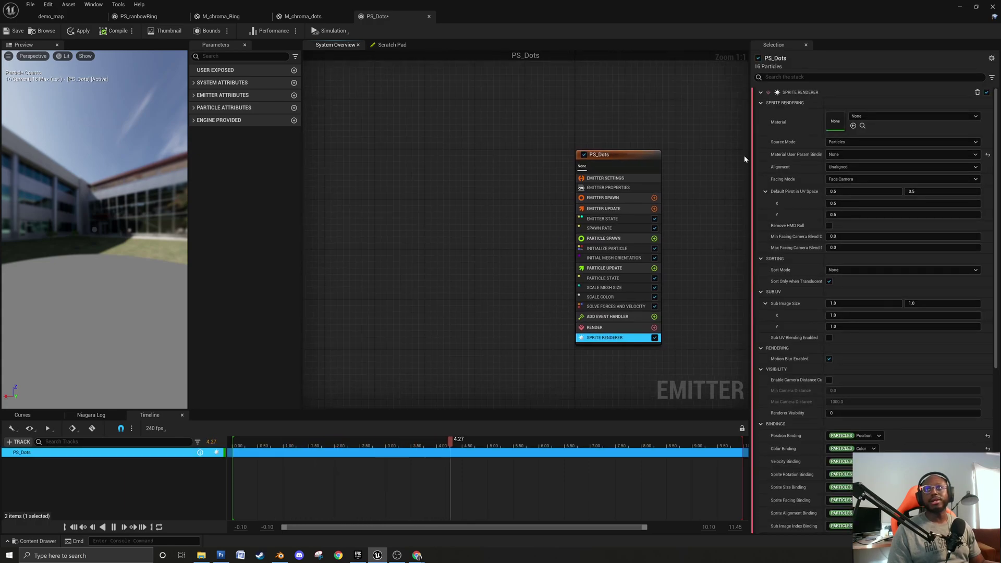
click(912, 111)
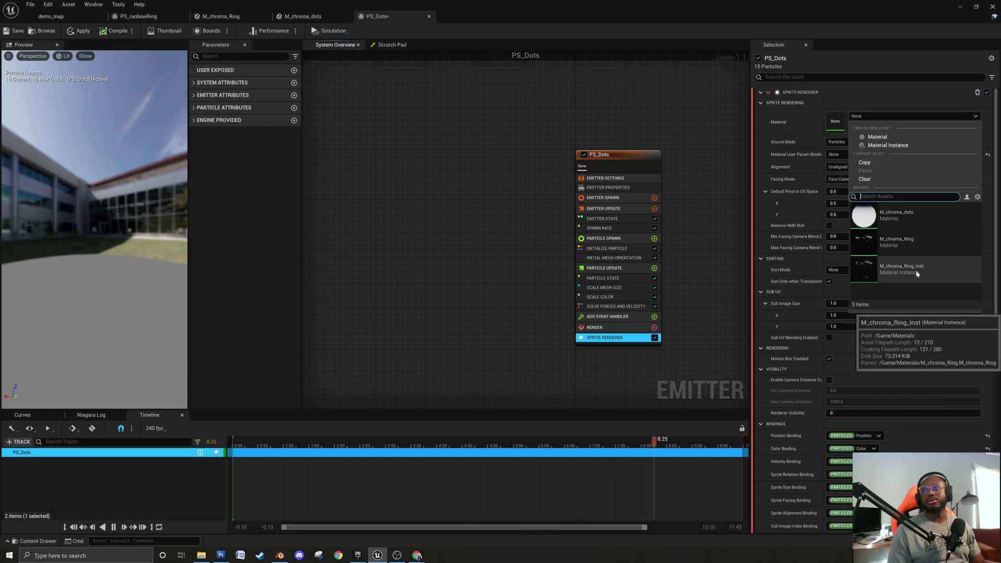
click(913, 217)
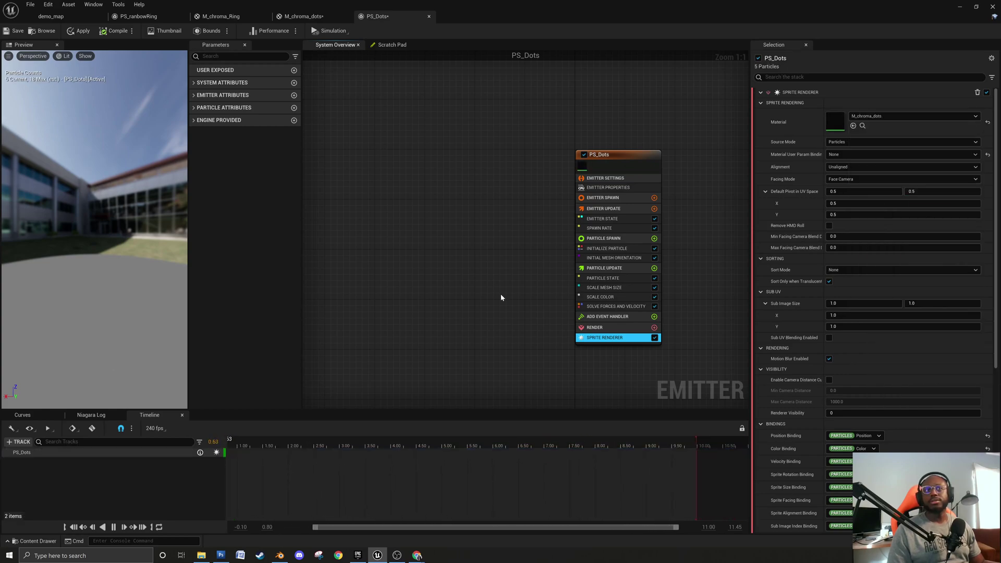
Create a material instance from M_chroma_dots in the Materials folder.
click(68, 16)
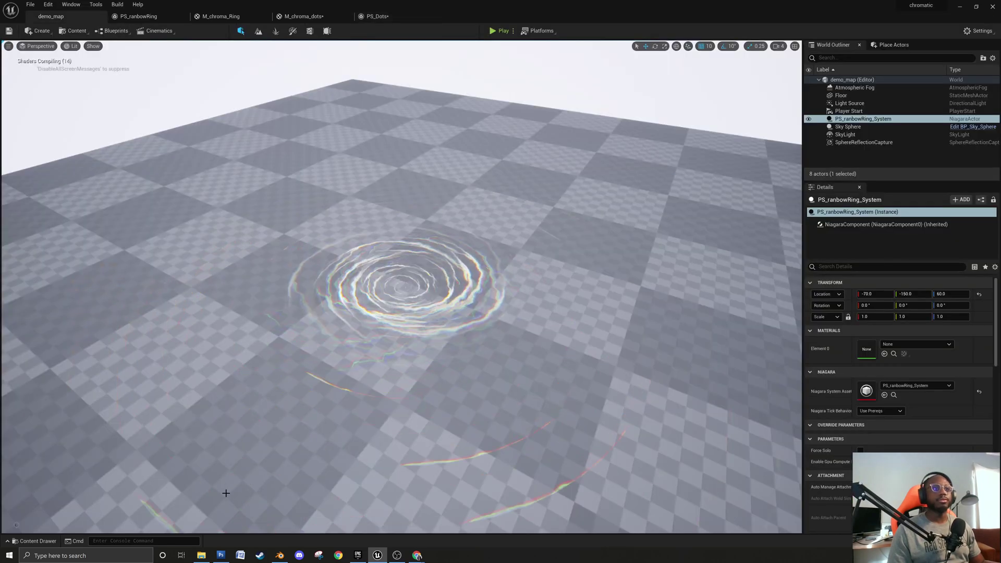
click(37, 541)
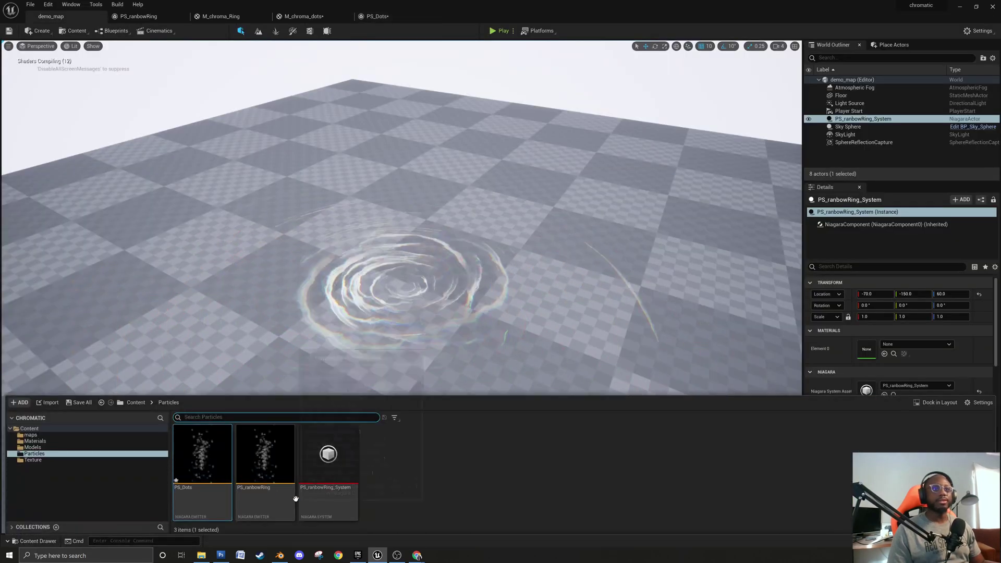
click(42, 460)
click(54, 447)
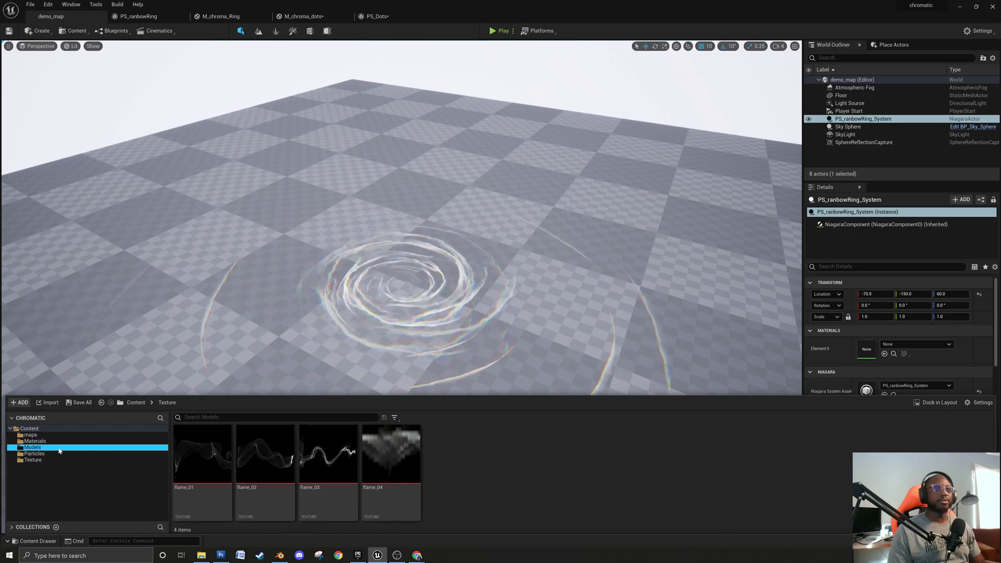
click(52, 442)
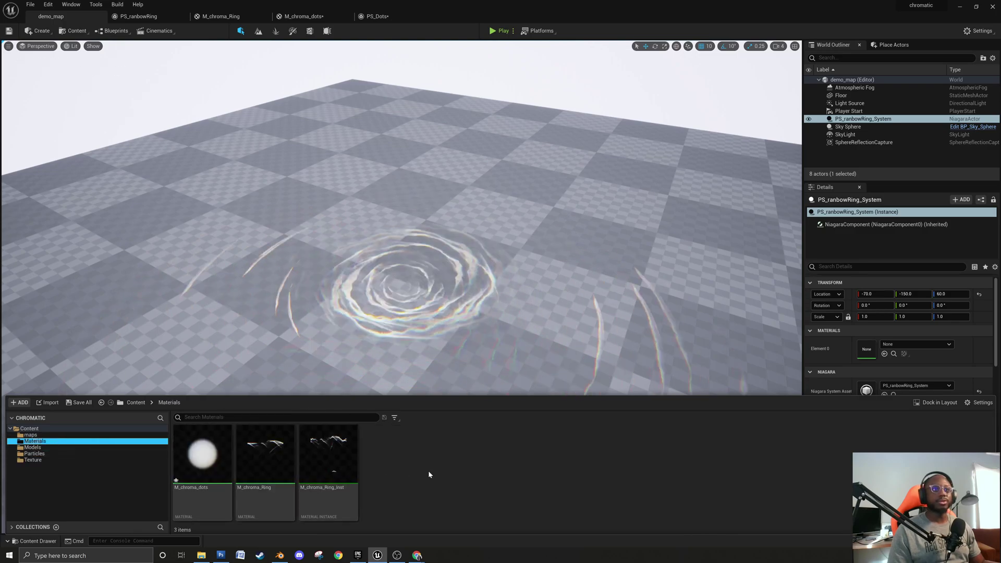
right_click(197, 457)
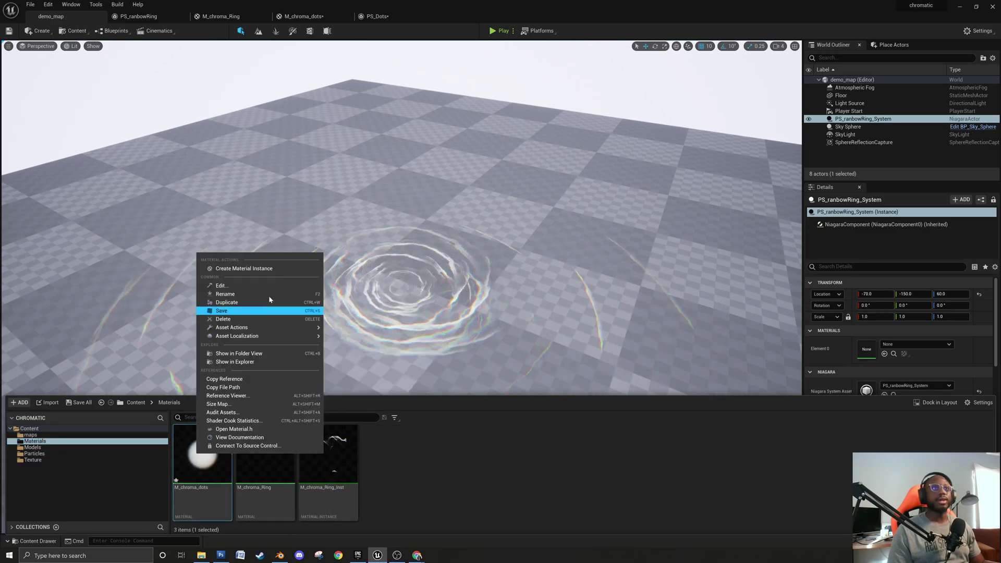
click(259, 268)
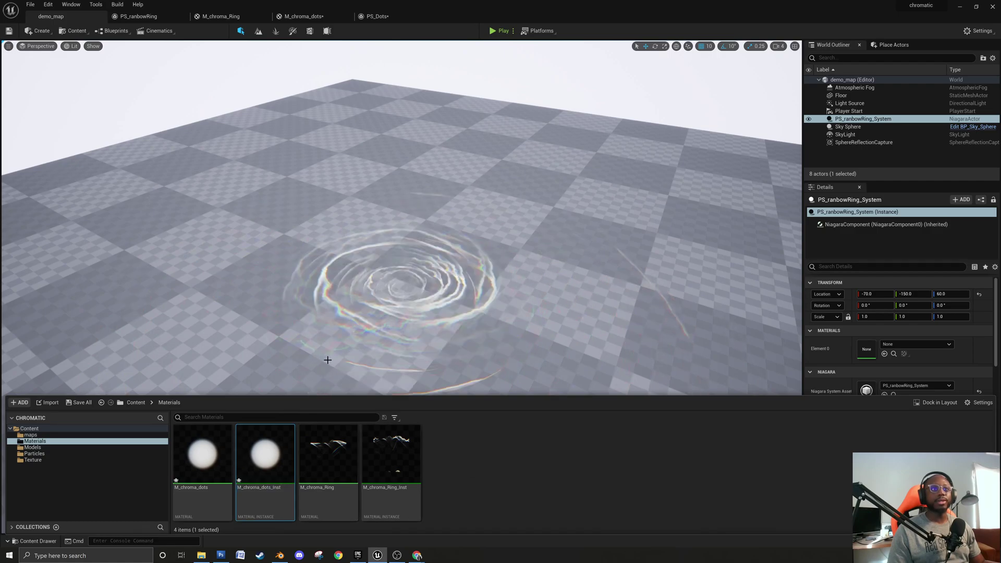
Open the material instance of M_chroma_dots and preview it on a plane.
click(384, 328)
alt+drag(376, 336, 374, 407)
scroll(376, 337, up, 4)
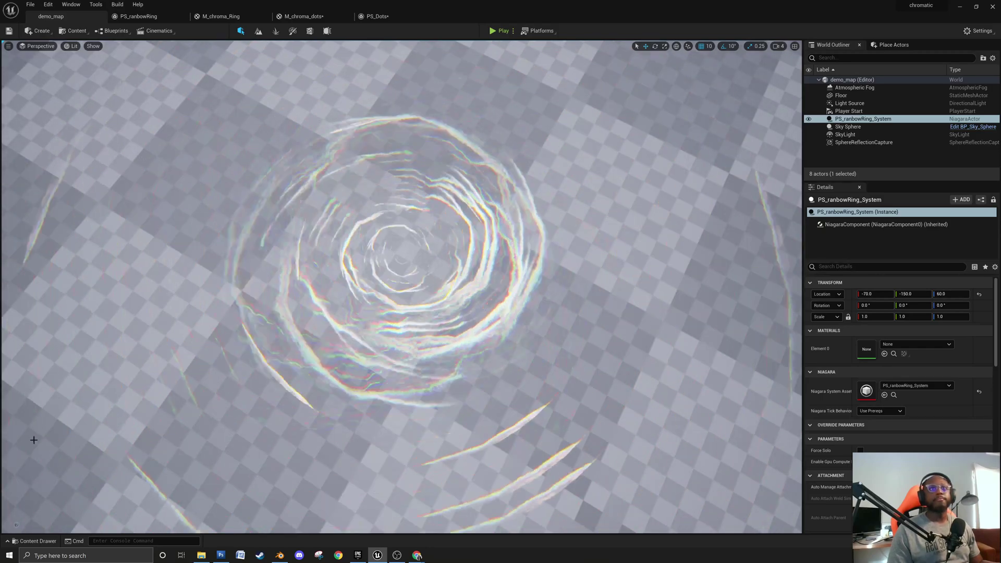
click(382, 16)
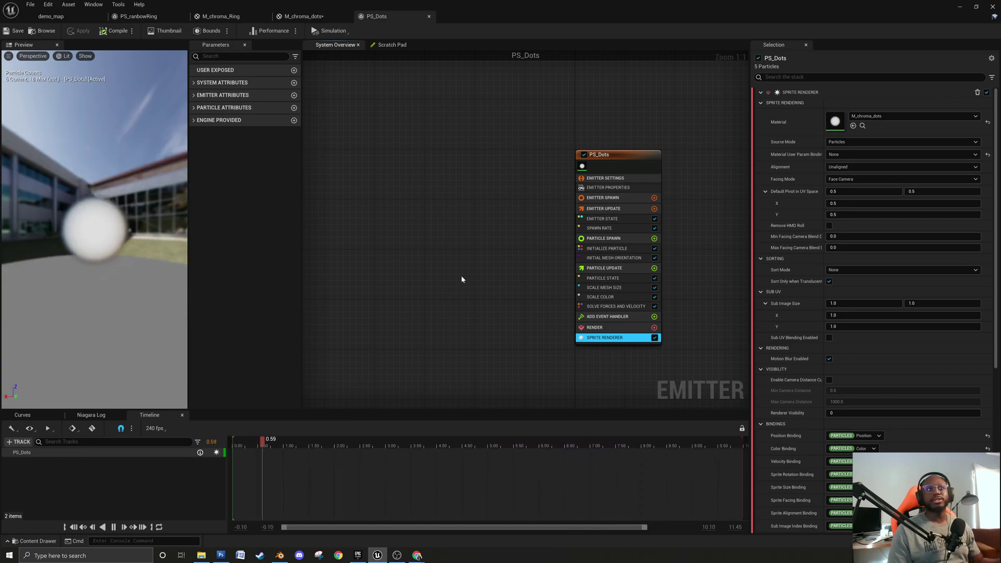
click(80, 17)
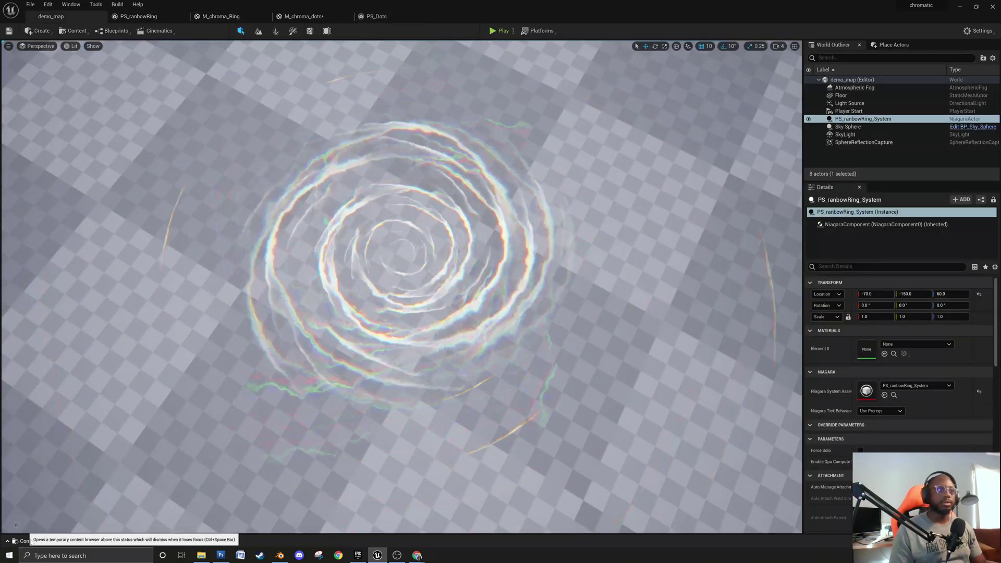
click(27, 541)
double_click(264, 456)
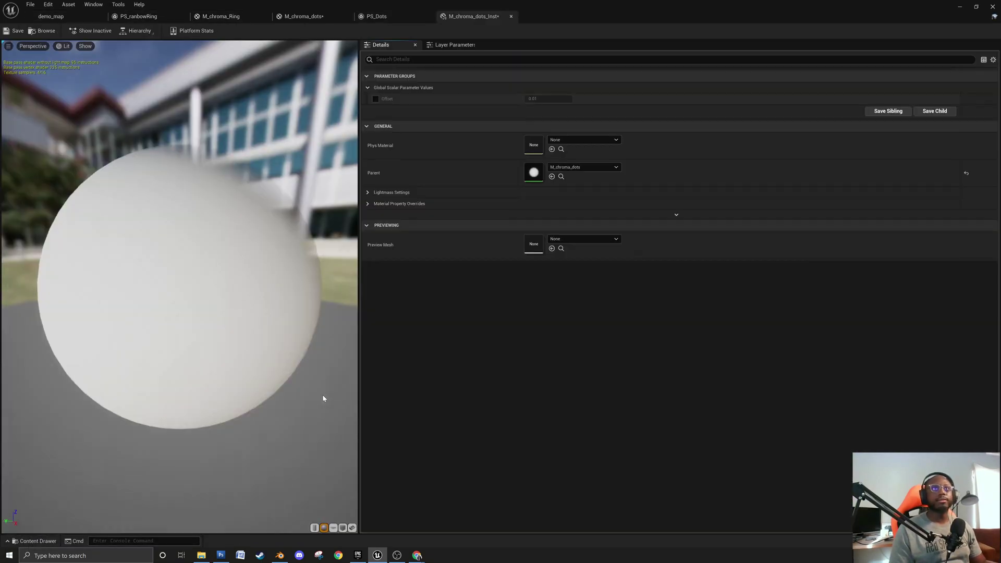
click(334, 528)
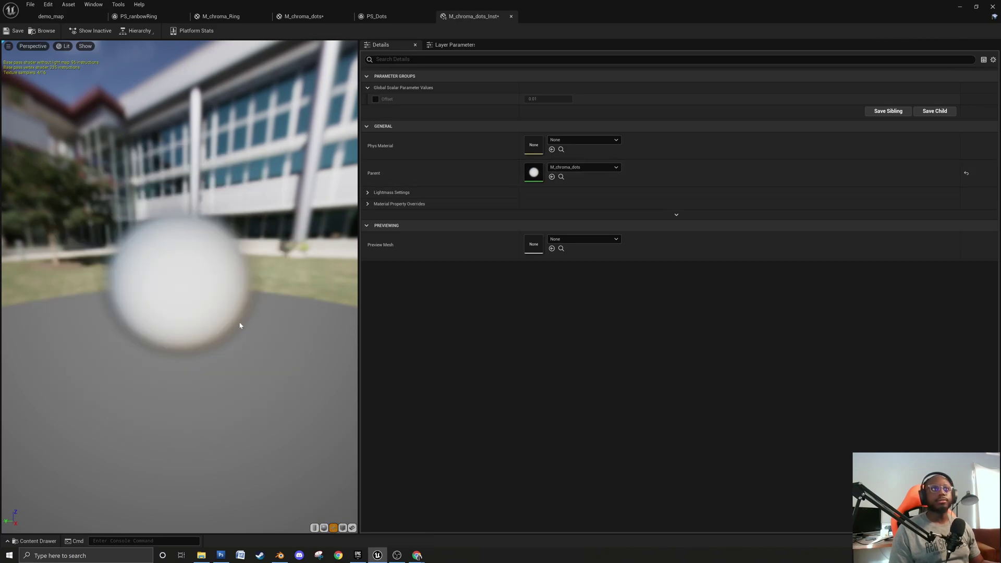
Override the dots instance's Offset parameter, set it to 0.05, and save the instance.
click(376, 100)
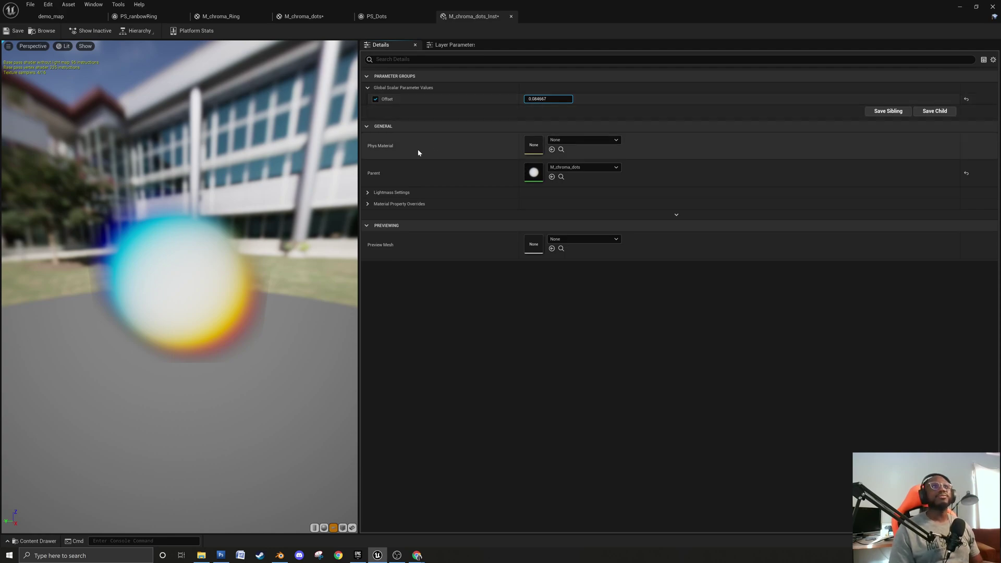
drag(530, 98, 514, 99)
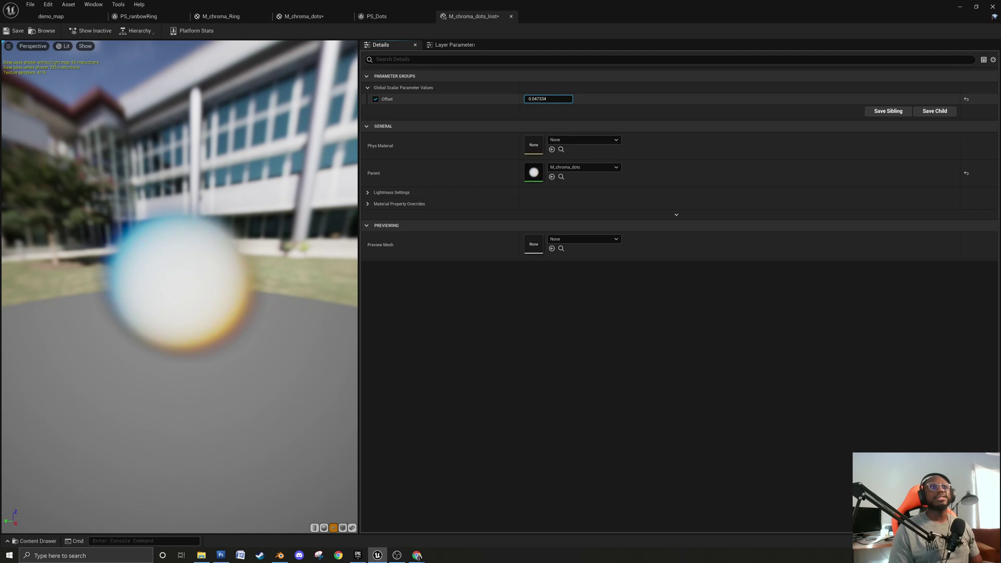
drag(265, 291, 350, 297)
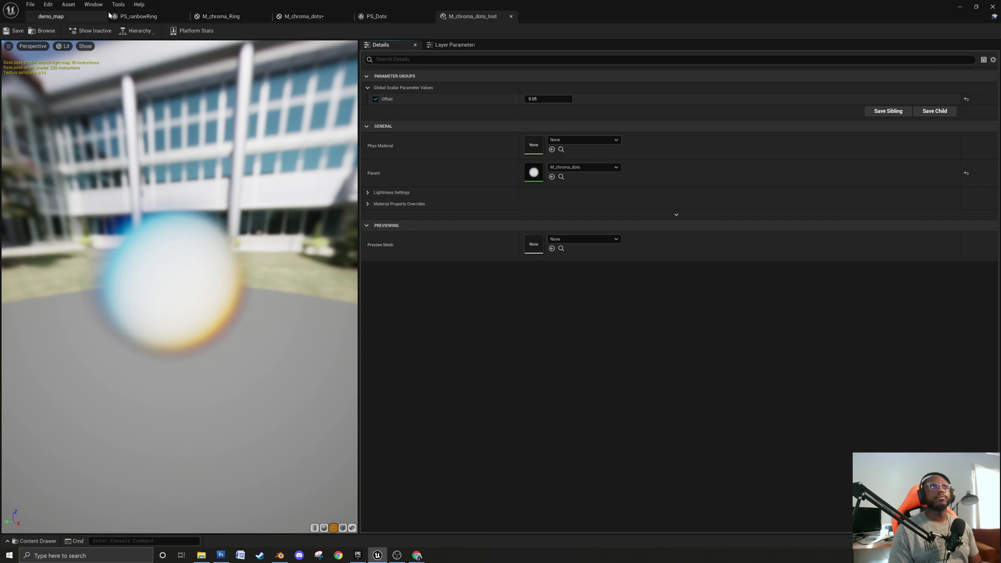
Delete the Initial Mesh Orientation and Scale Mesh Size modules from the PS_Dots emitter.
click(90, 19)
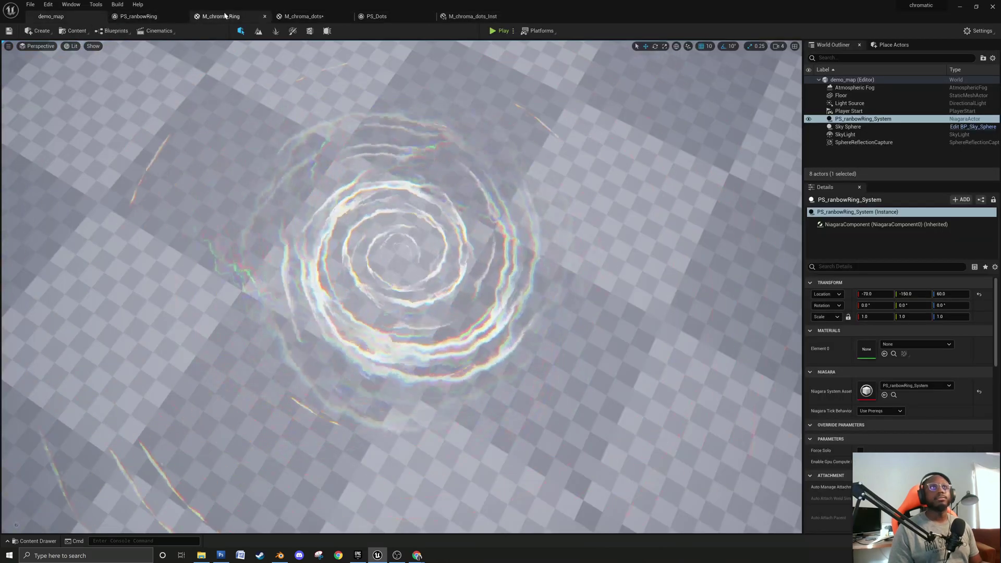
click(383, 19)
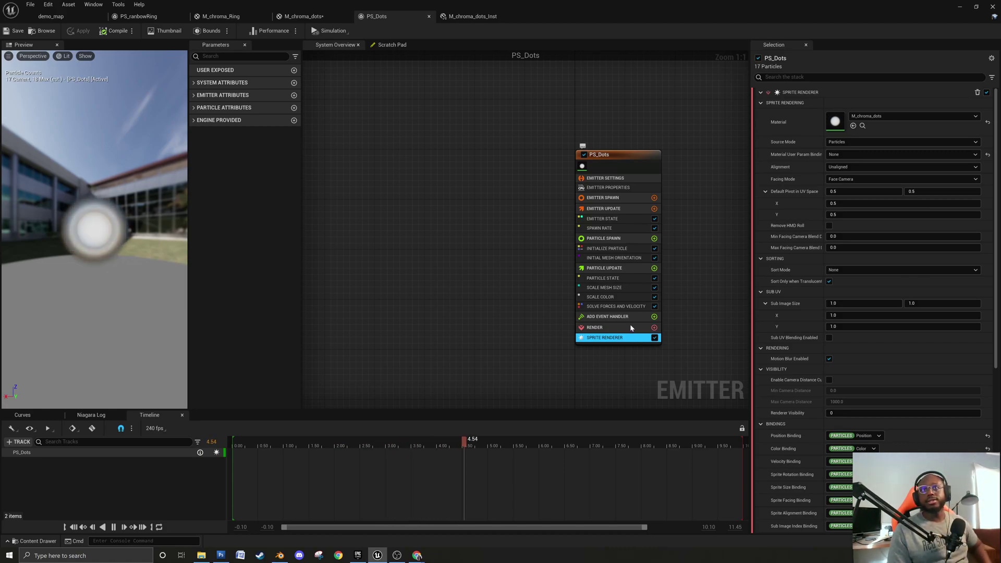
click(637, 250)
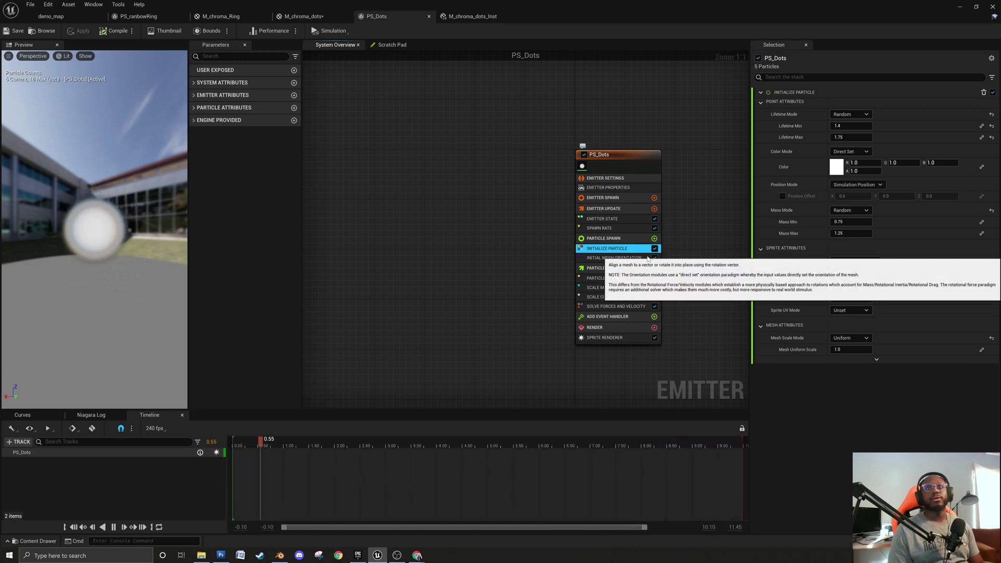
click(628, 229)
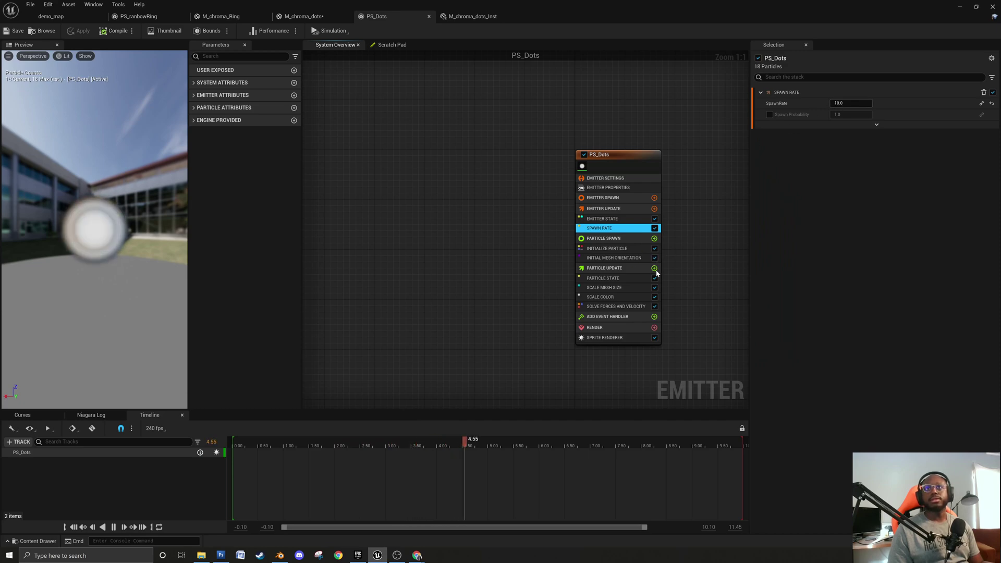
click(624, 259)
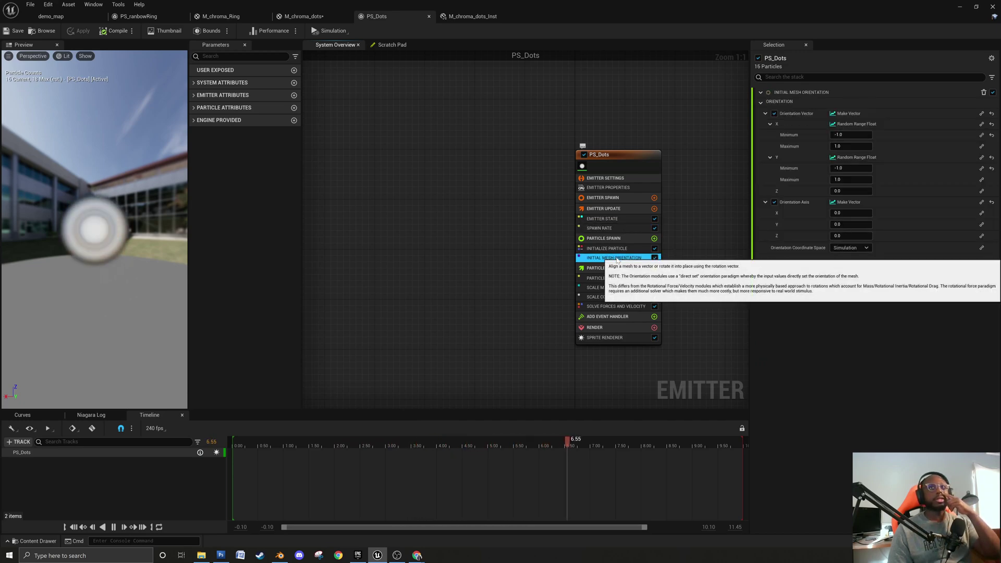
right_click(617, 258)
click(650, 369)
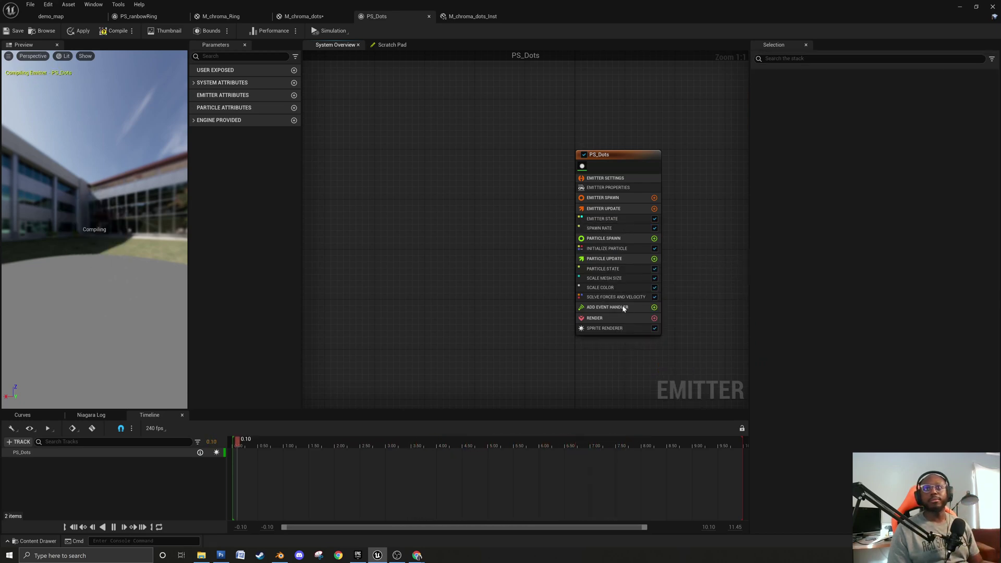
click(624, 277)
right_click(625, 277)
click(661, 389)
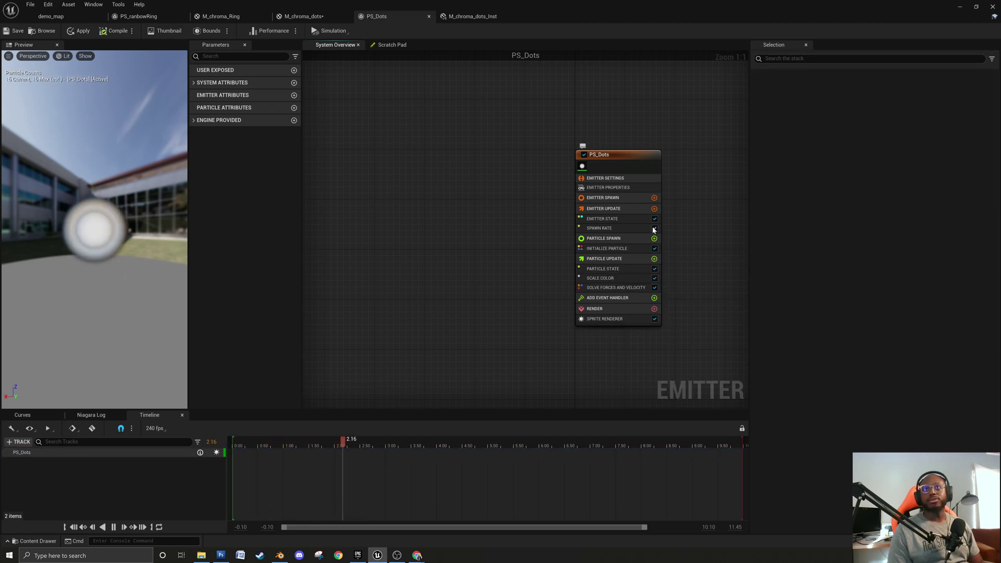
Add an Add Velocity in Cone module to PS_Dots' Particle Spawn group with a Velocity Strength of 100.
click(633, 249)
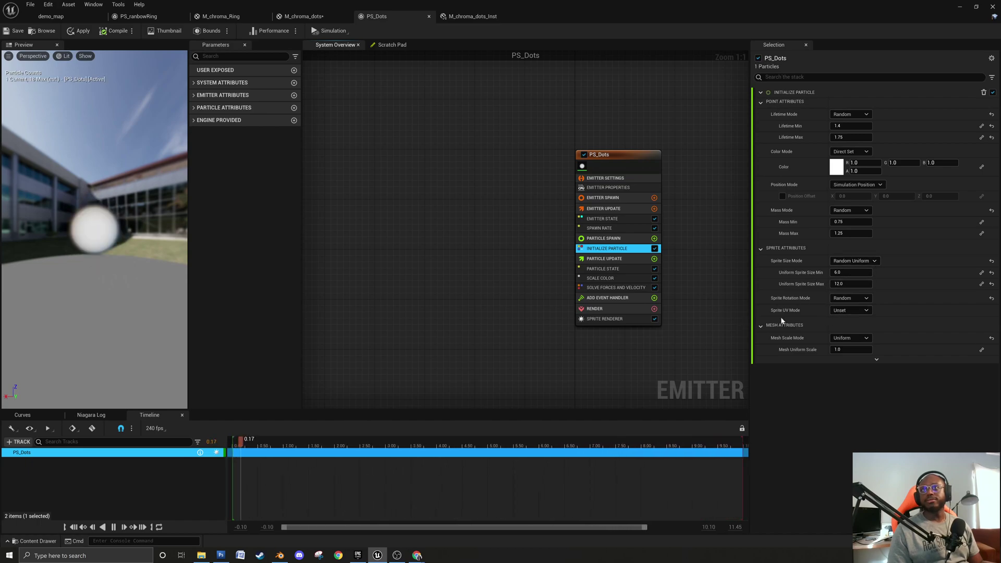
click(656, 228)
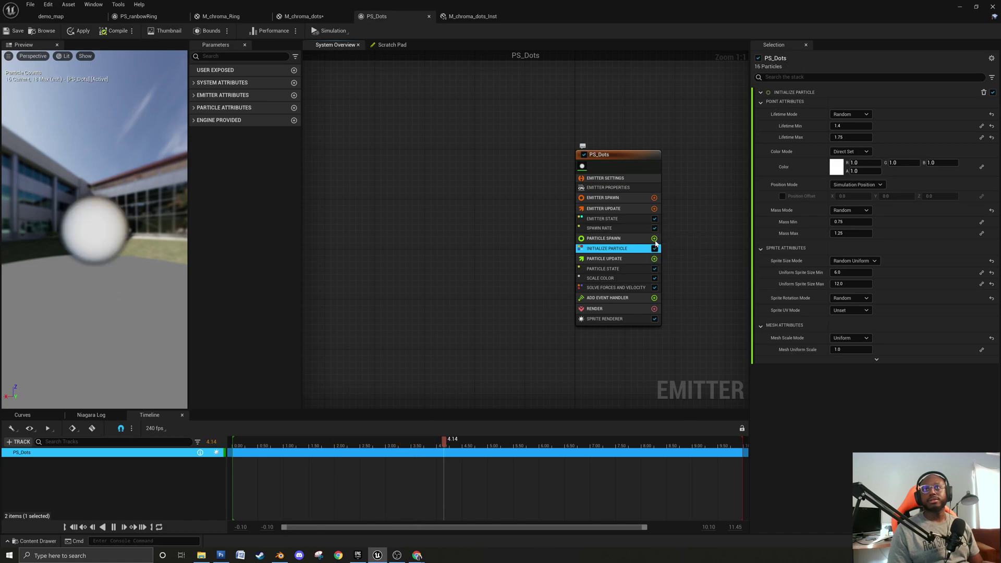
click(654, 238)
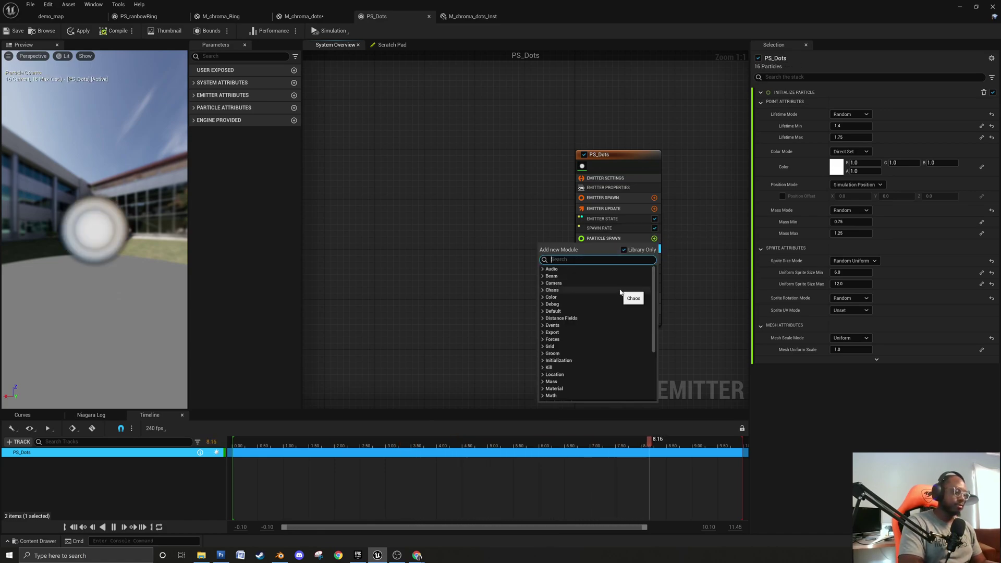
text(velo)
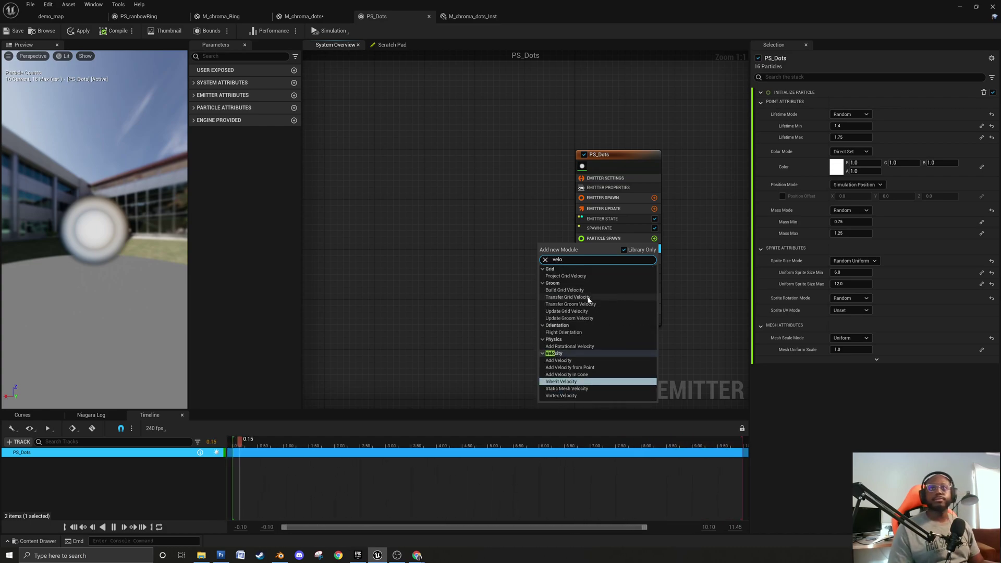
click(594, 374)
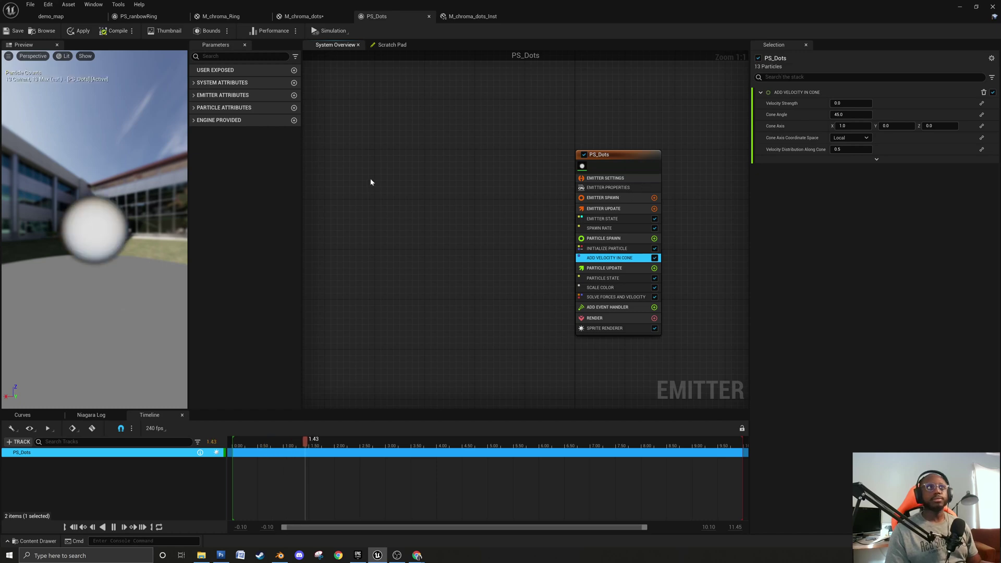
click(849, 104)
text(100)
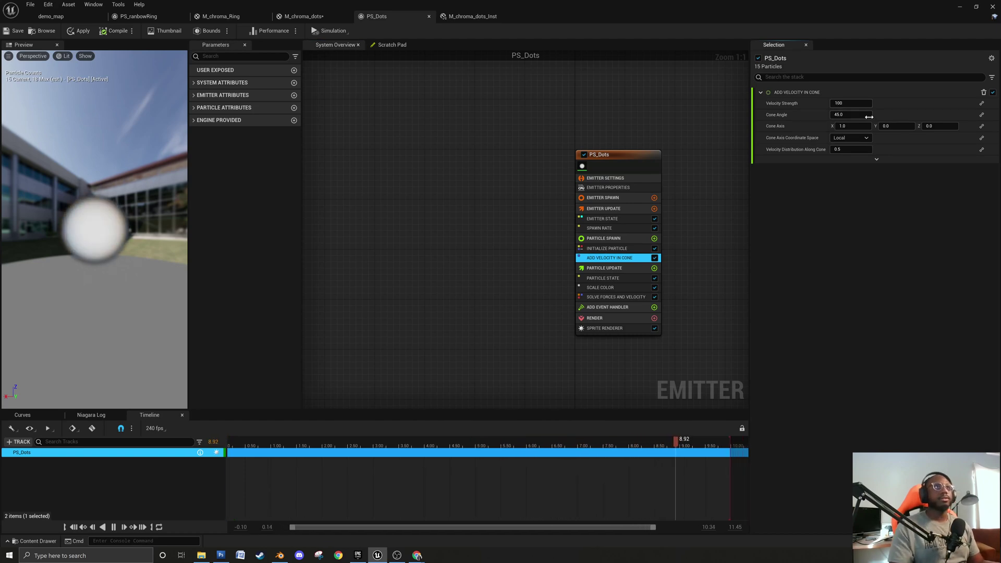
key(Return)
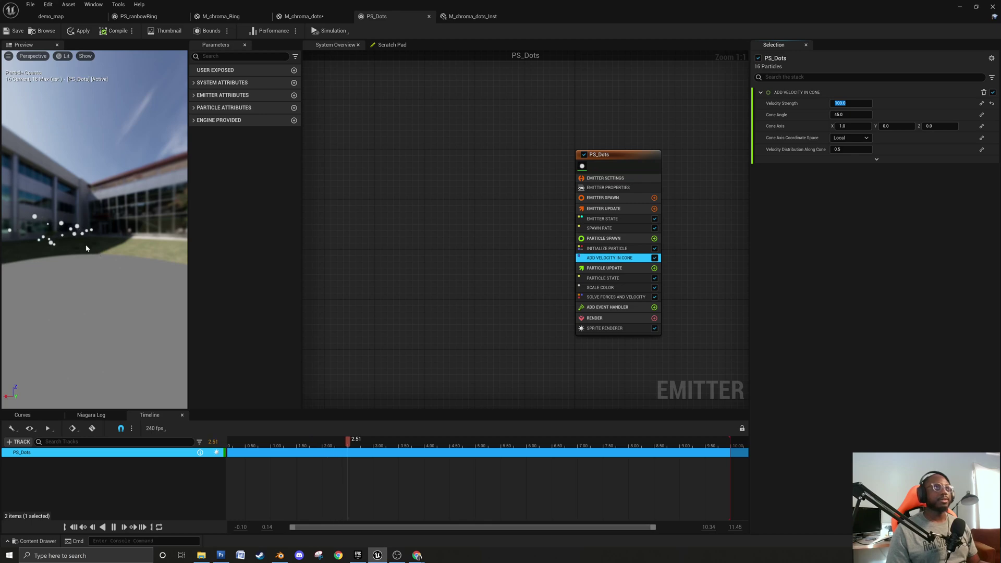
Point the velocity cone upward by setting its Cone Axis to X 0 and Z 1.
click(625, 228)
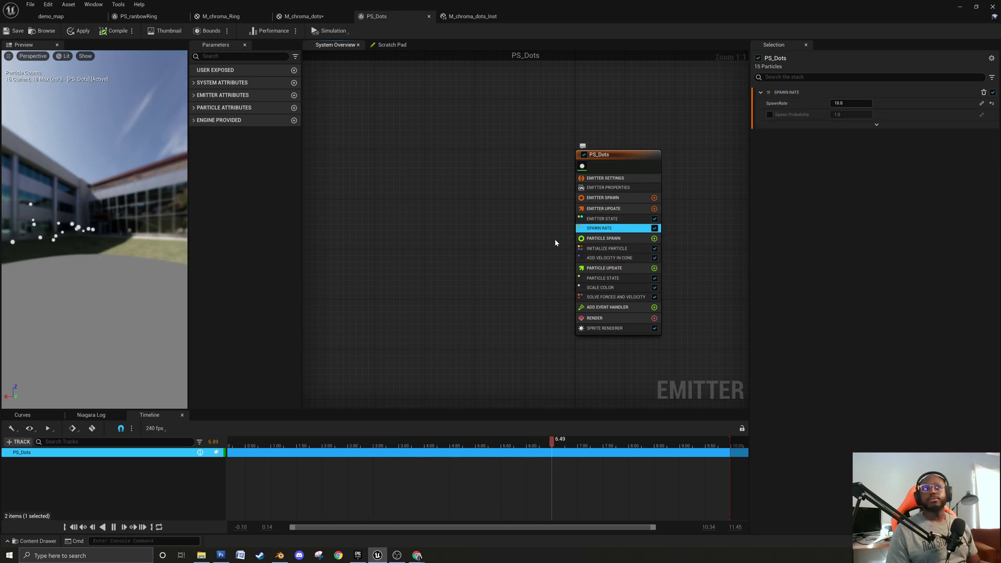
click(618, 257)
click(845, 125)
text(0)
key(Return)
click(937, 126)
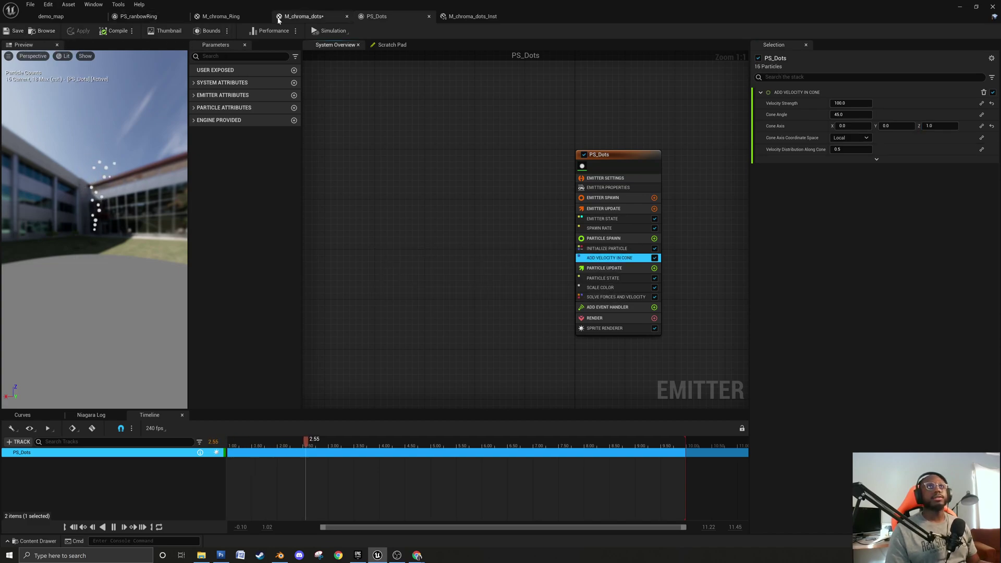
Return to the M_chroma_dots material and save its pending changes.
click(304, 16)
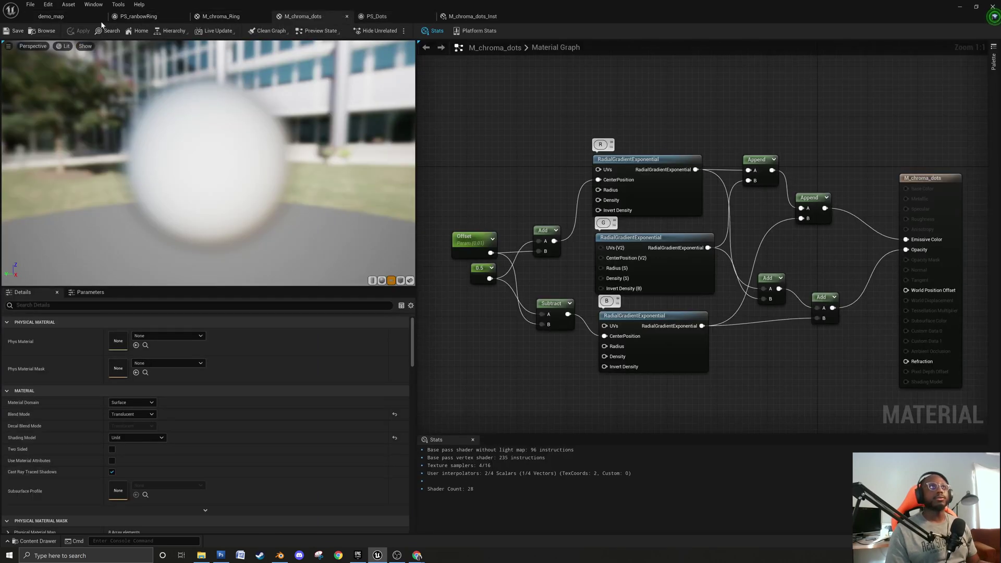
Switch to demo_map and hide the SphereReflectionCapture and Atmospheric Fog actors in the level.
click(63, 18)
alt+drag(285, 342, 290, 211)
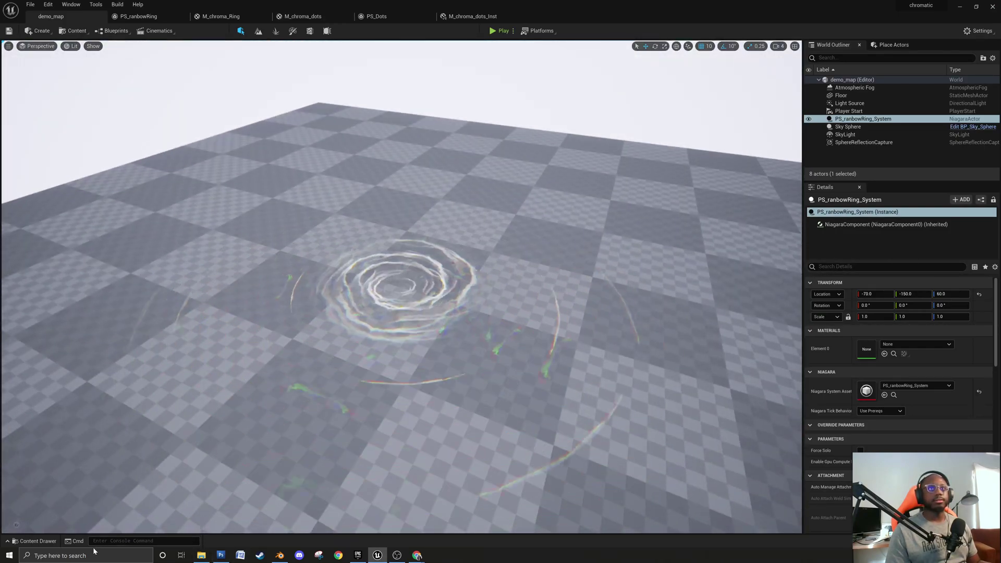
click(162, 175)
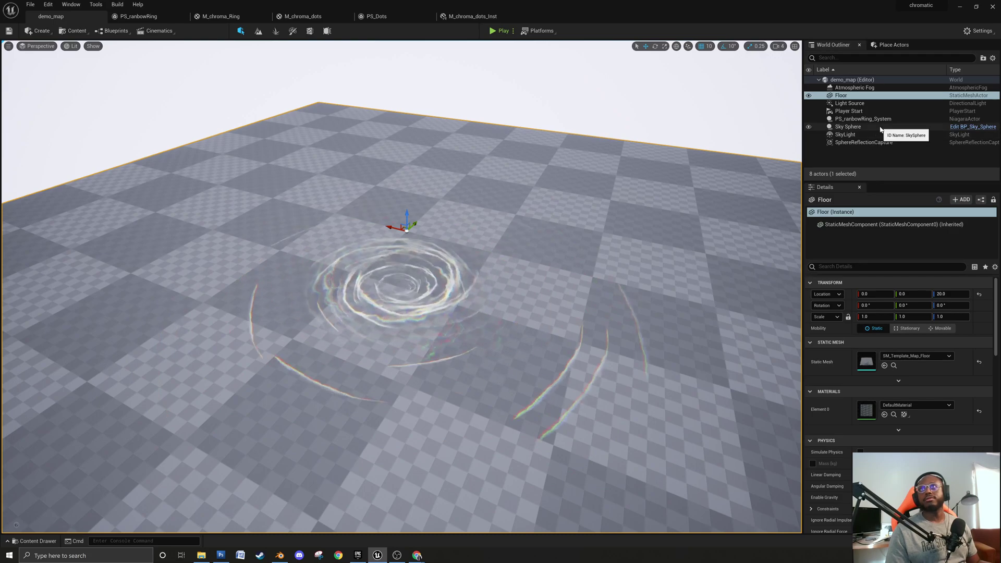
click(901, 135)
click(902, 143)
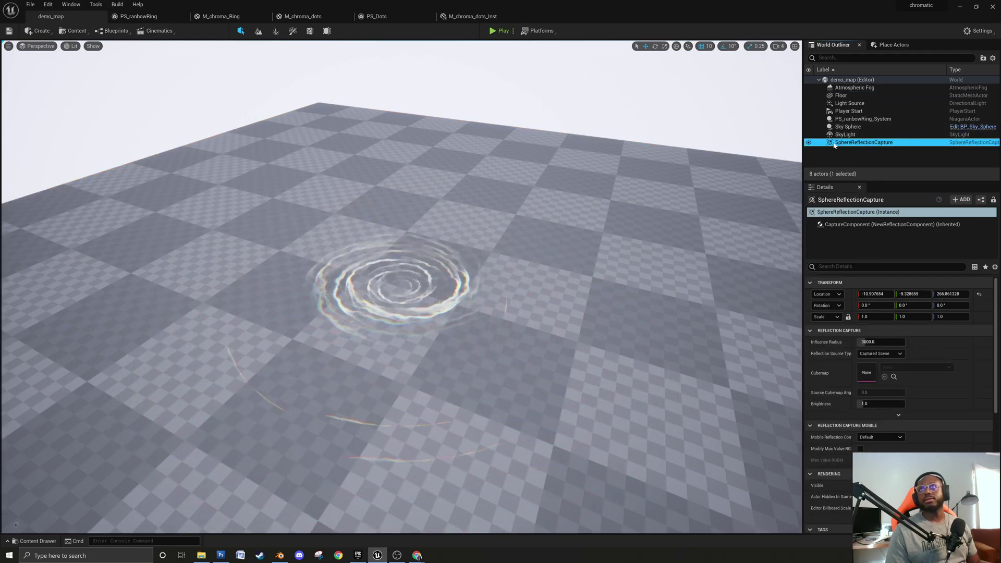
click(810, 136)
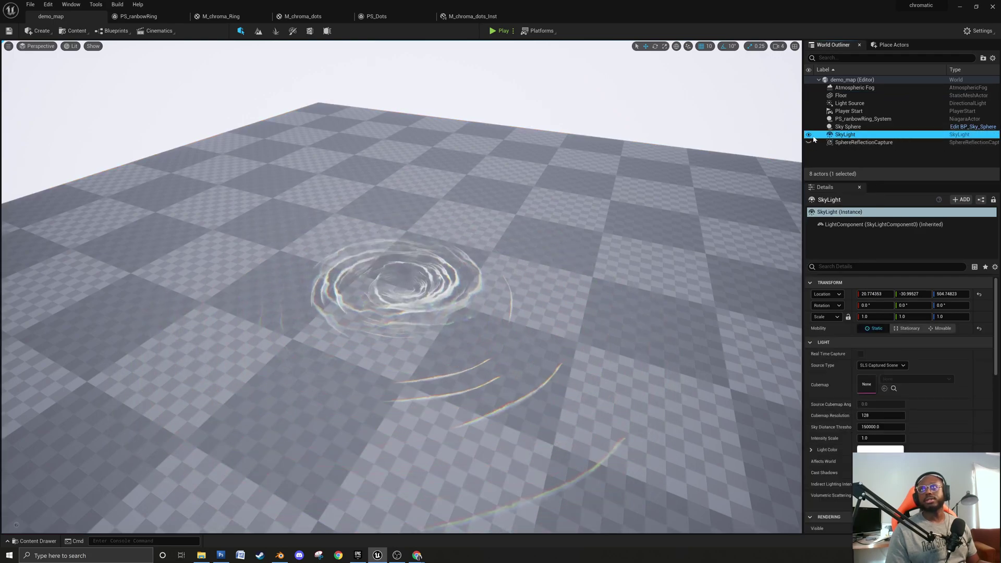
click(809, 135)
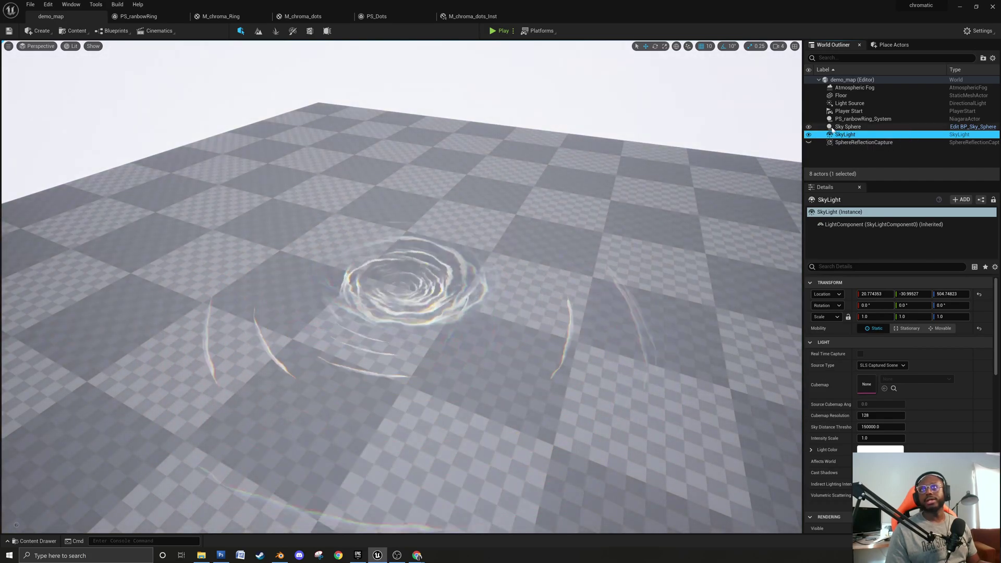
click(878, 105)
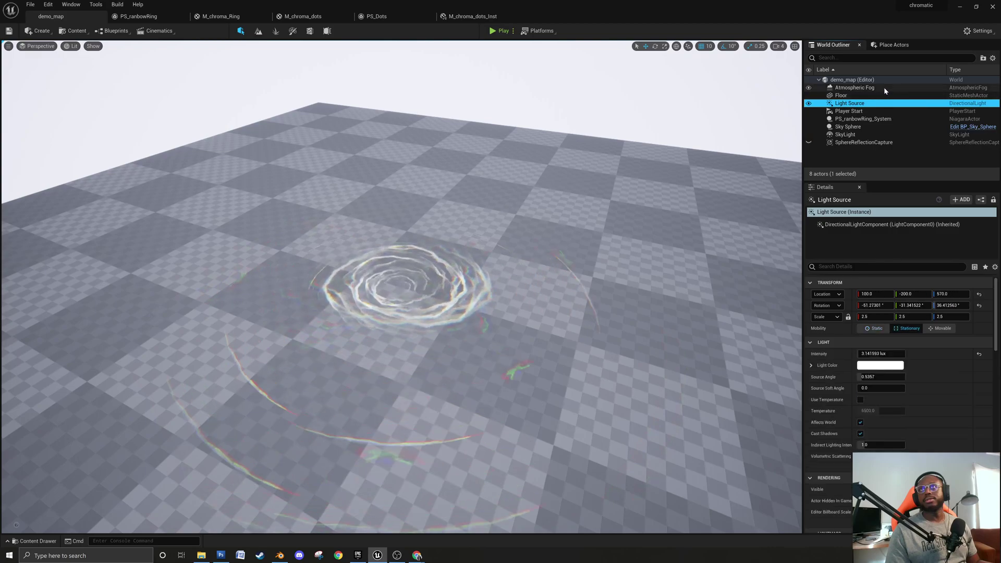
click(883, 88)
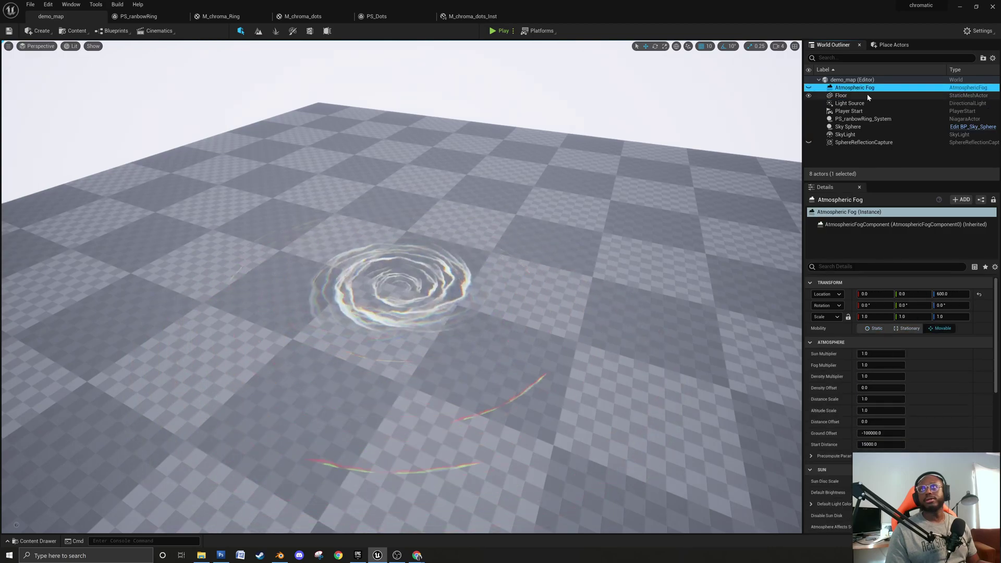
Try the level without its Floor by hiding that actor, and show it again.
click(834, 95)
click(808, 96)
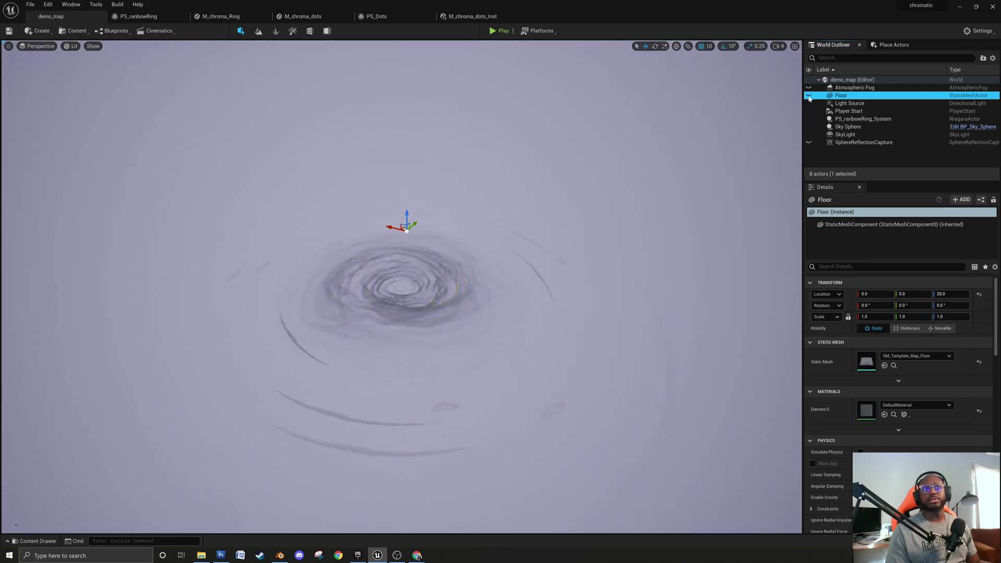
click(809, 96)
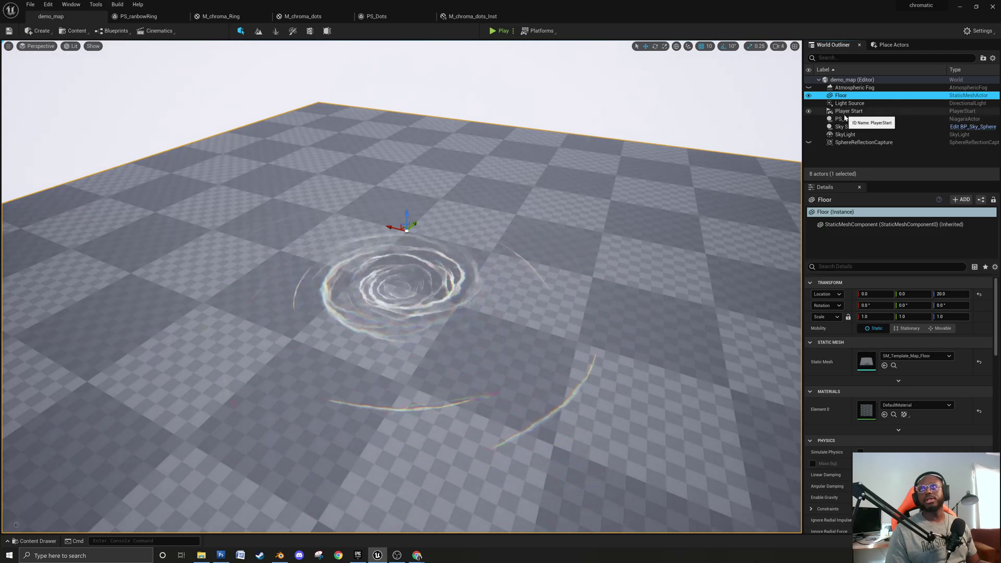
right_drag(627, 201, 621, 202)
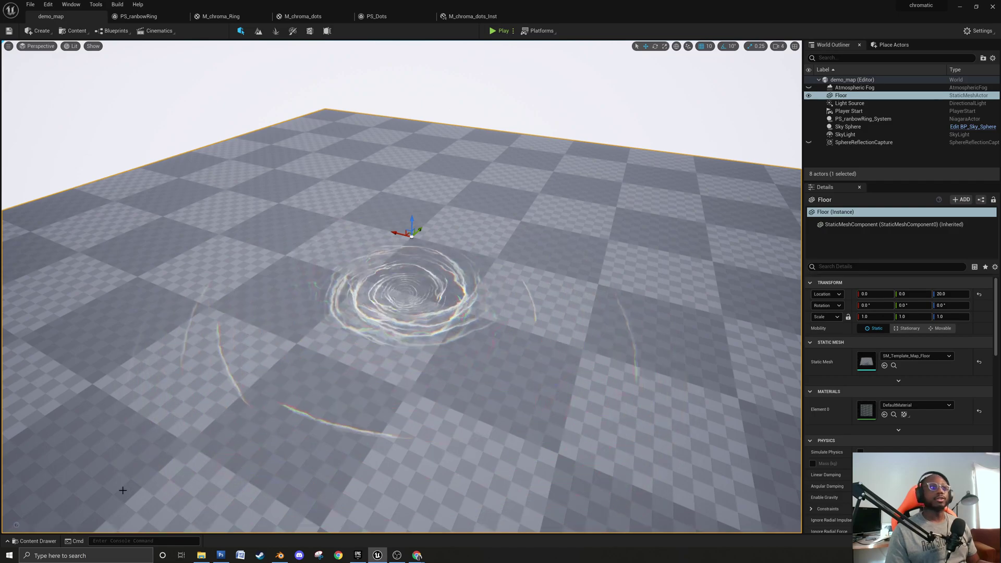
Open the PS_ranbowRing_System Niagara system from the project's Particles folder.
click(36, 540)
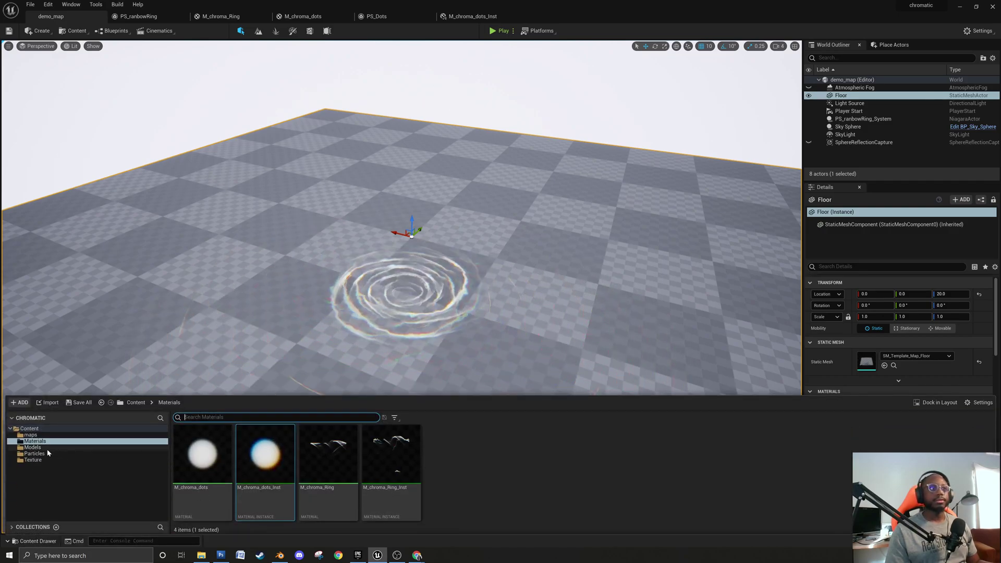
click(33, 447)
click(34, 454)
double_click(340, 457)
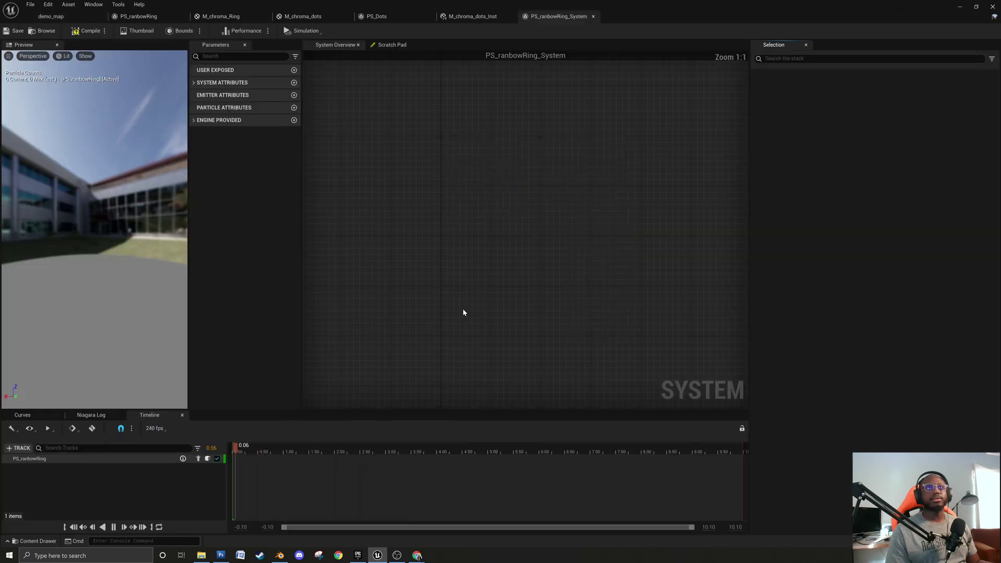
Add the existing PS_Dots emitter to PS_ranbowRing_System beside the PS_ranbowRing emitter, and save the system.
right_click(568, 156)
mouse_move(569, 156)
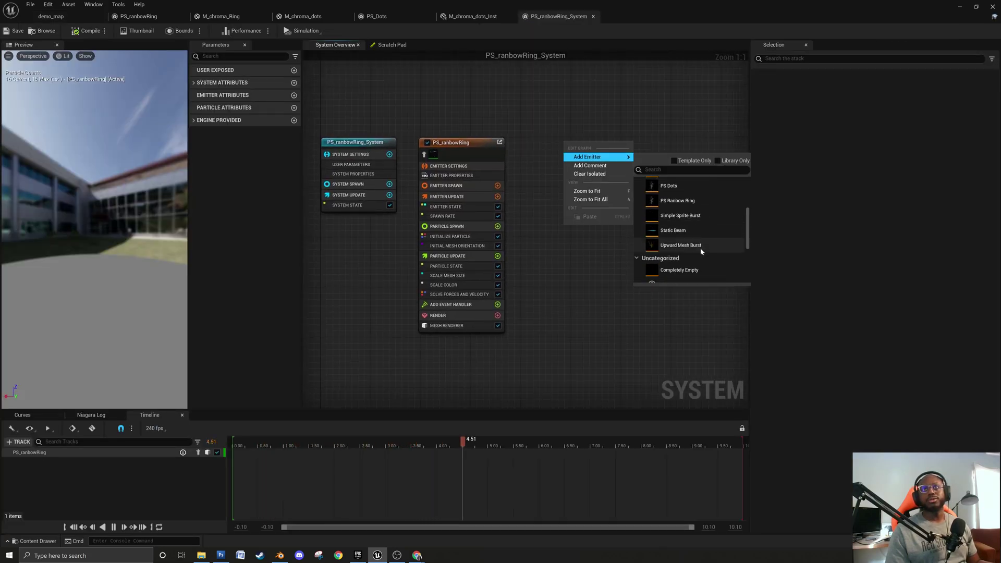
scroll(699, 245, down, 3)
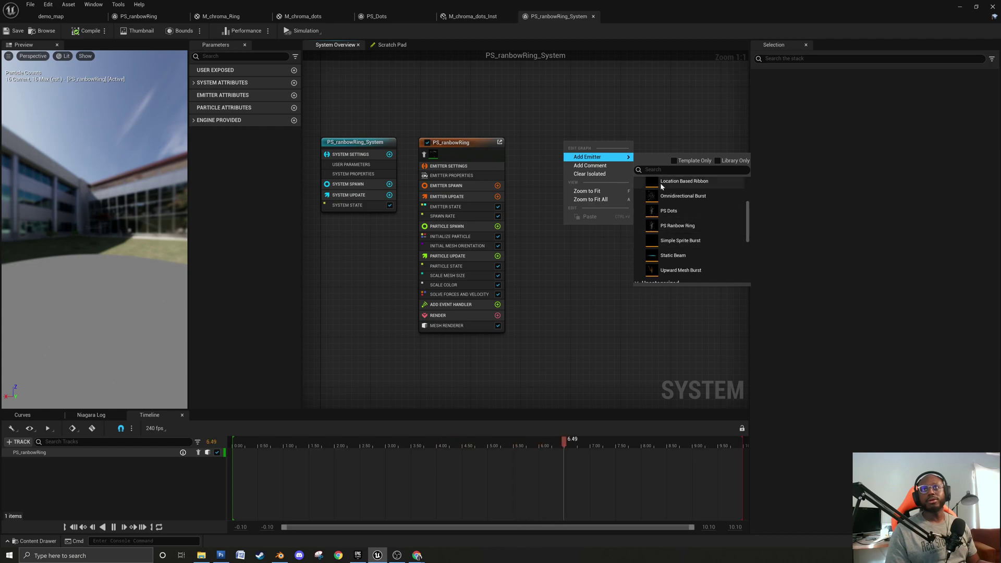
click(622, 269)
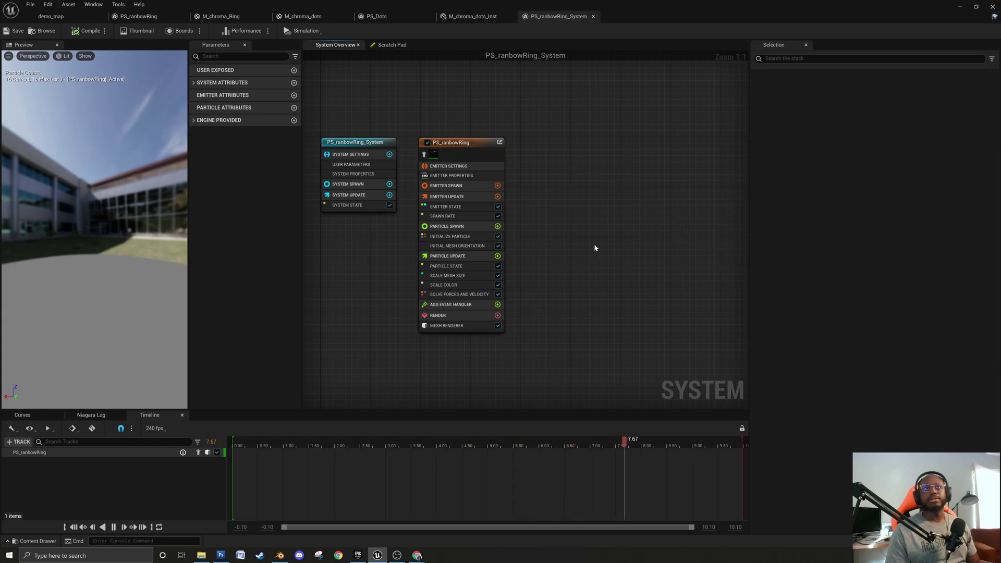
key(ctrl+v)
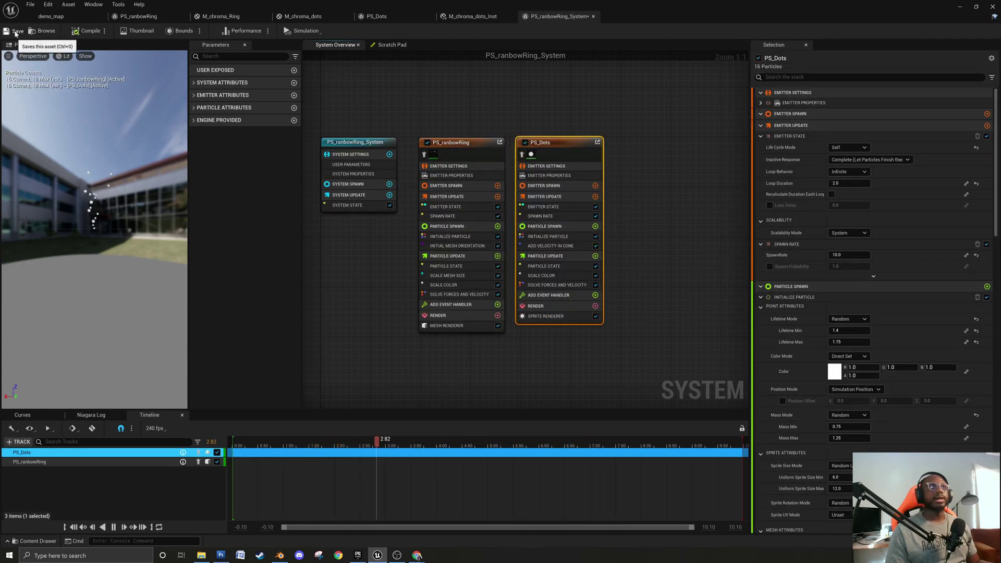
Check the combined ring and dots effect in demo_map, and close the PS_ranbowRing_System editor.
click(57, 16)
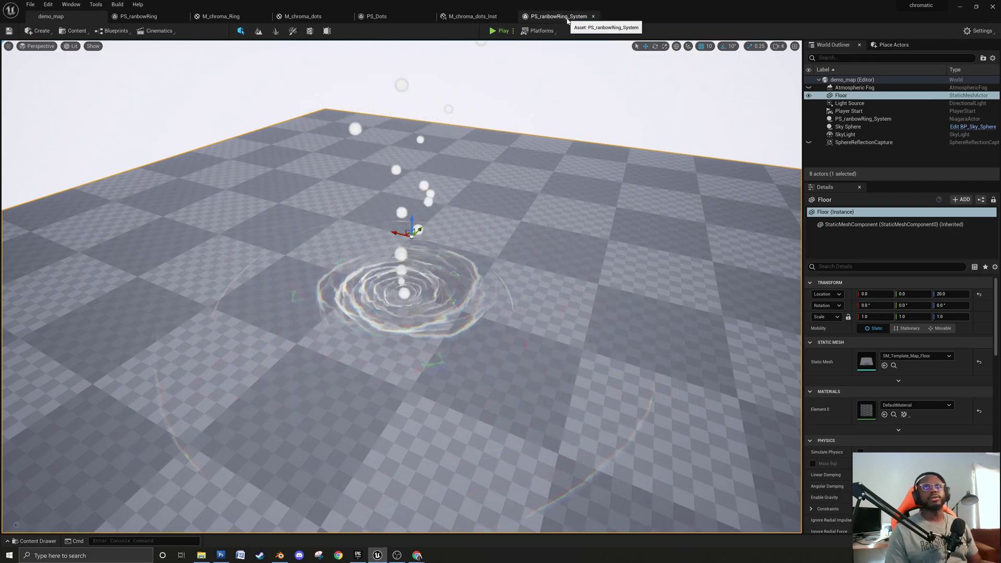
click(533, 18)
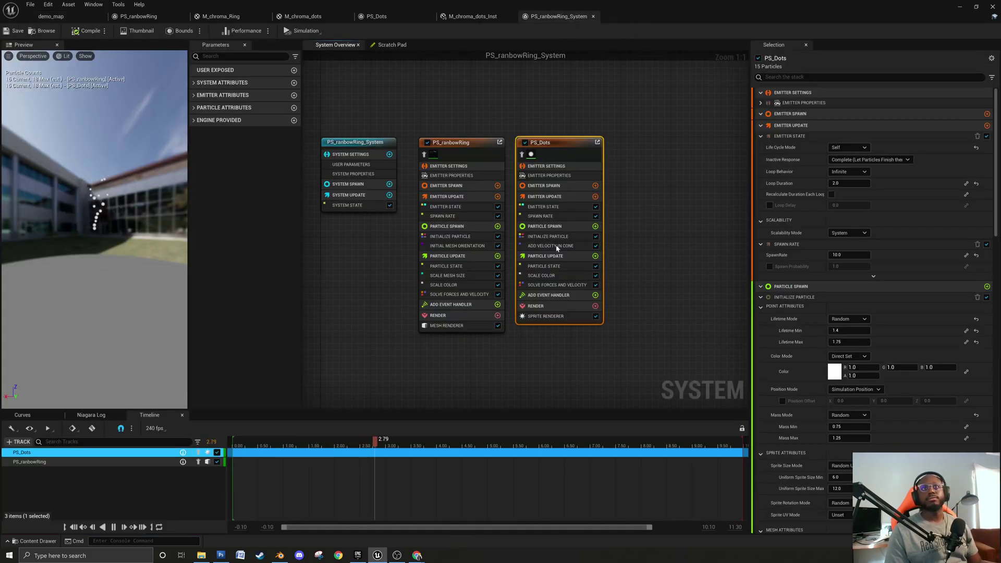
click(594, 19)
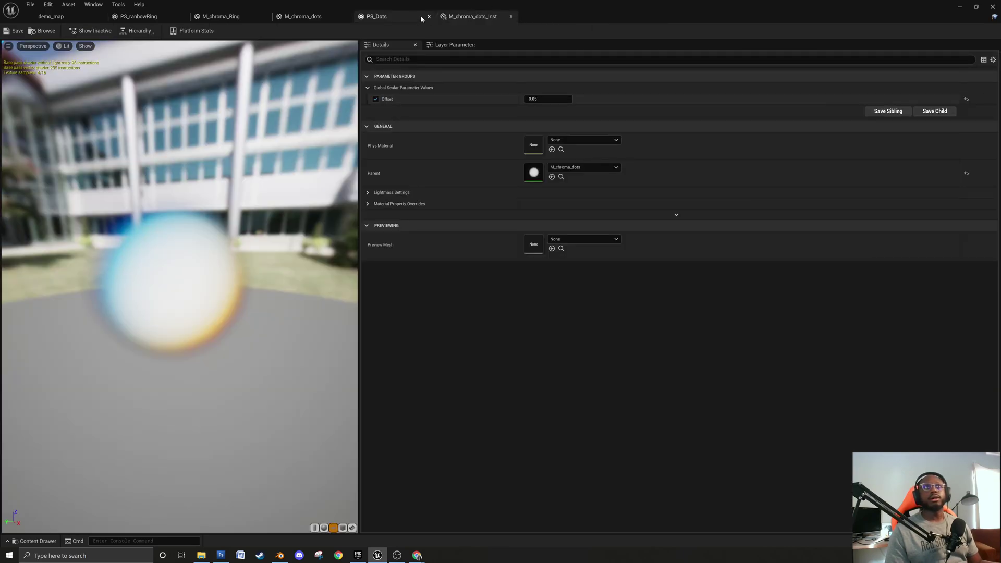
In PS_Dots' Initialize Particle module, set Uniform Sprite Size Min to 1 and Max to 3, and save the emitter.
click(380, 16)
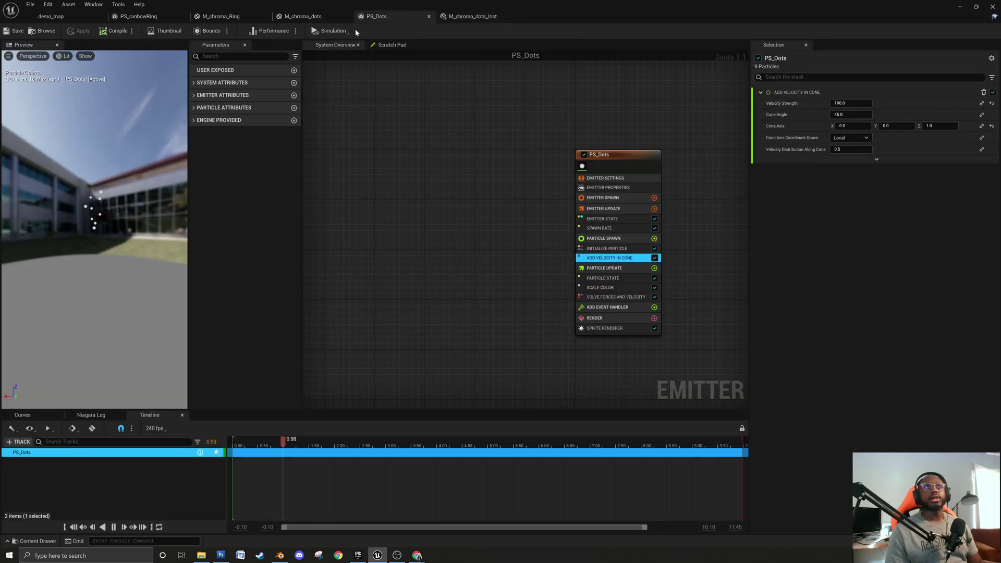
click(615, 248)
click(847, 287)
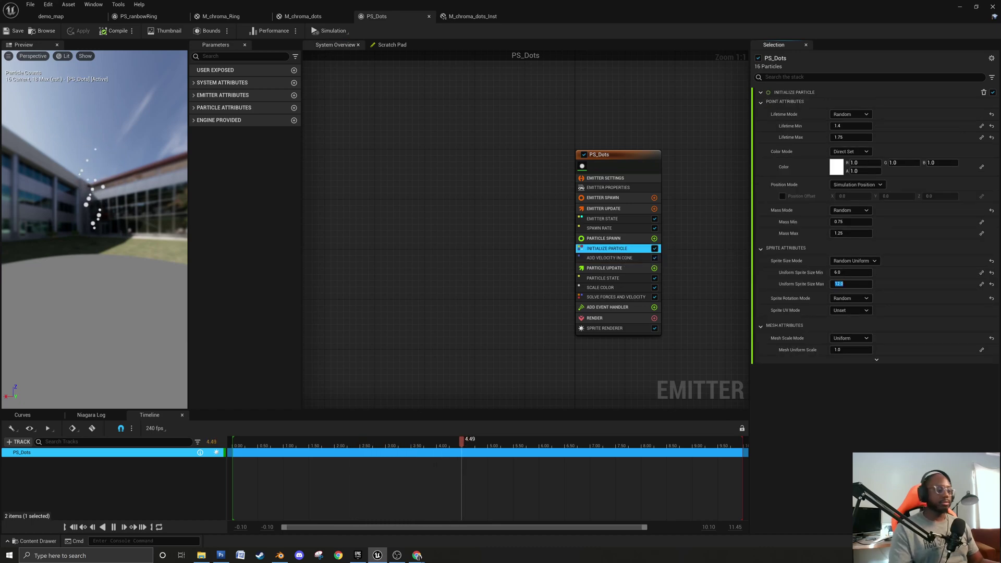
text(3)
key(shift+Tab)
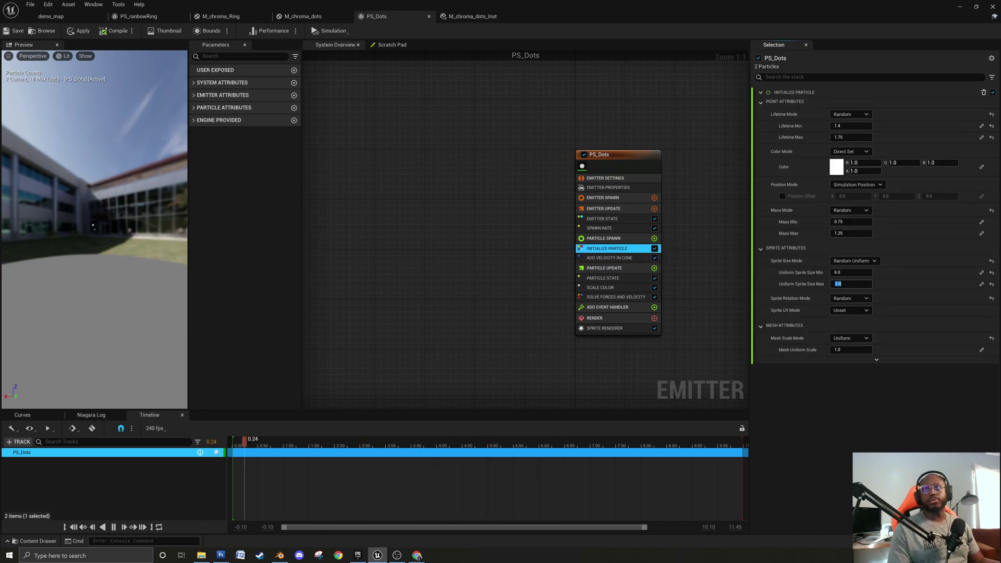
text(1)
key(Return)
click(18, 31)
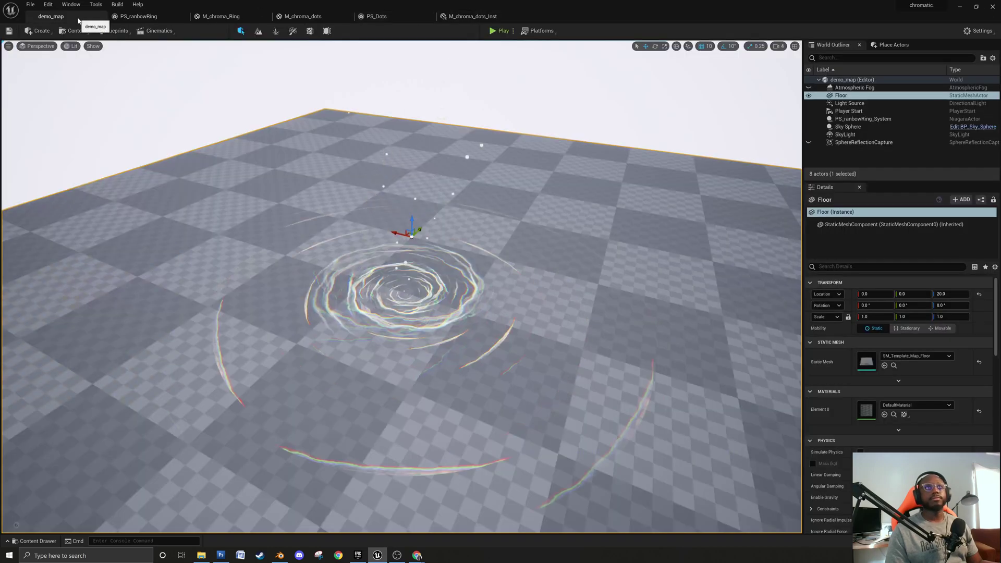
Review the resized dots in demo_map and the M_chroma_dots_Inst material instance, and return to PS_Dots.
click(77, 17)
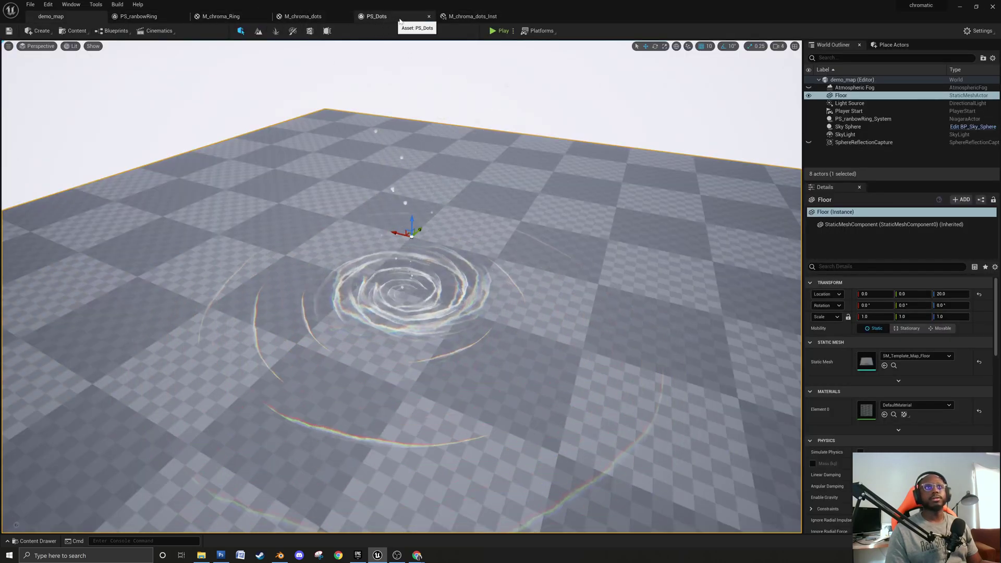
click(471, 16)
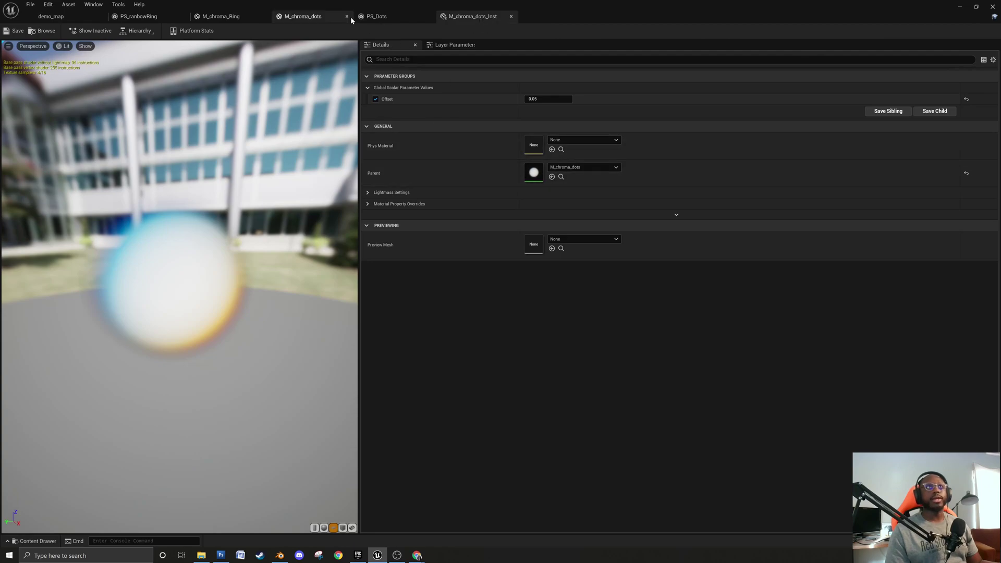
click(365, 17)
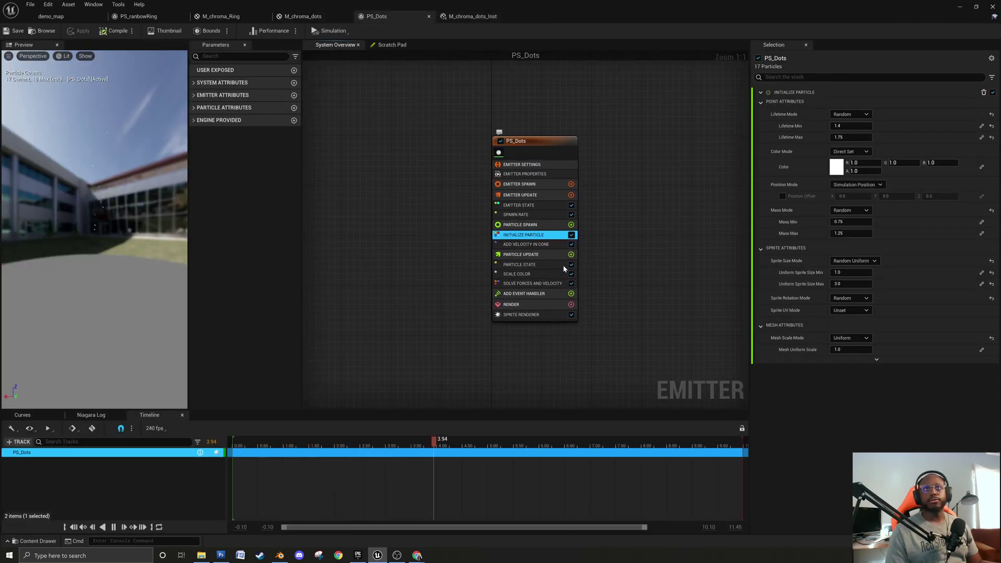
Add a Drag module to PS_Dots' Particle Update group and fix its dependency by placing it before Solve Forces and Velocity.
click(571, 255)
text(dra)
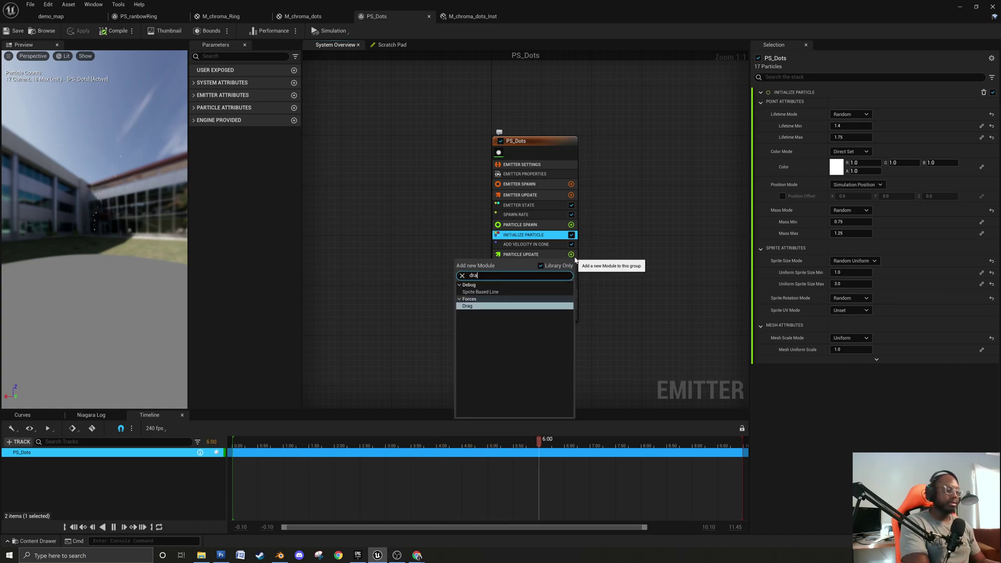
text(g)
key(Return)
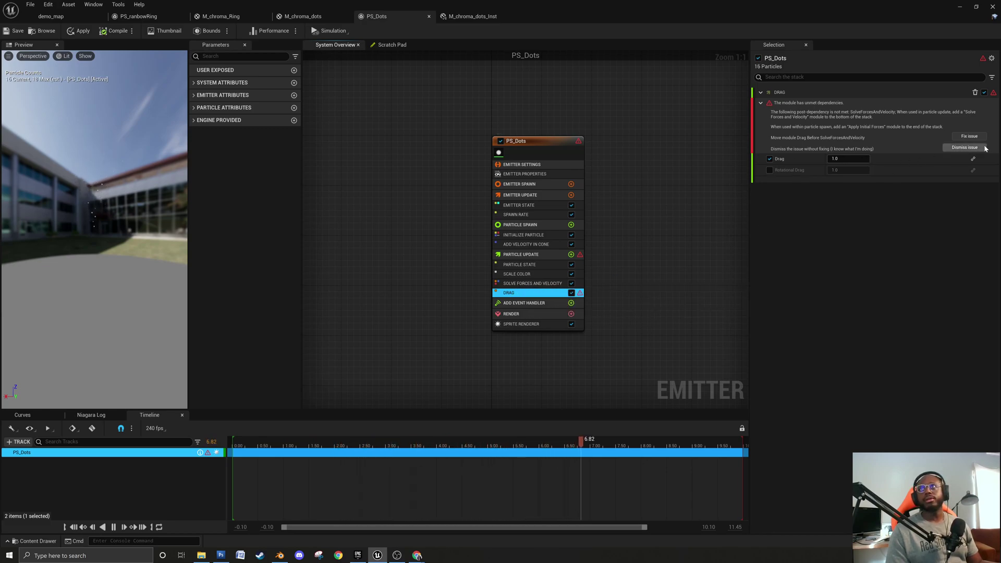
click(969, 136)
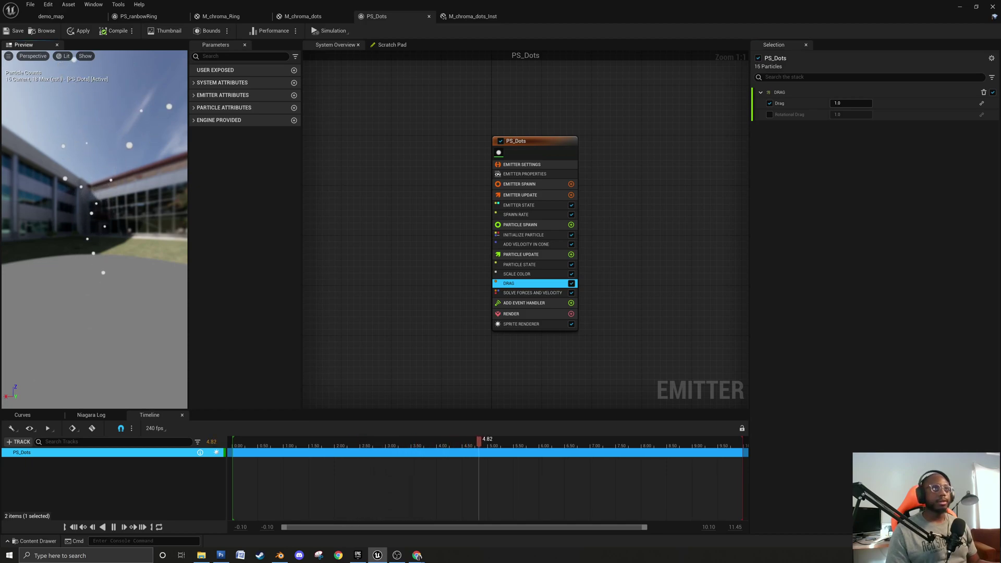
click(570, 255)
text(curv)
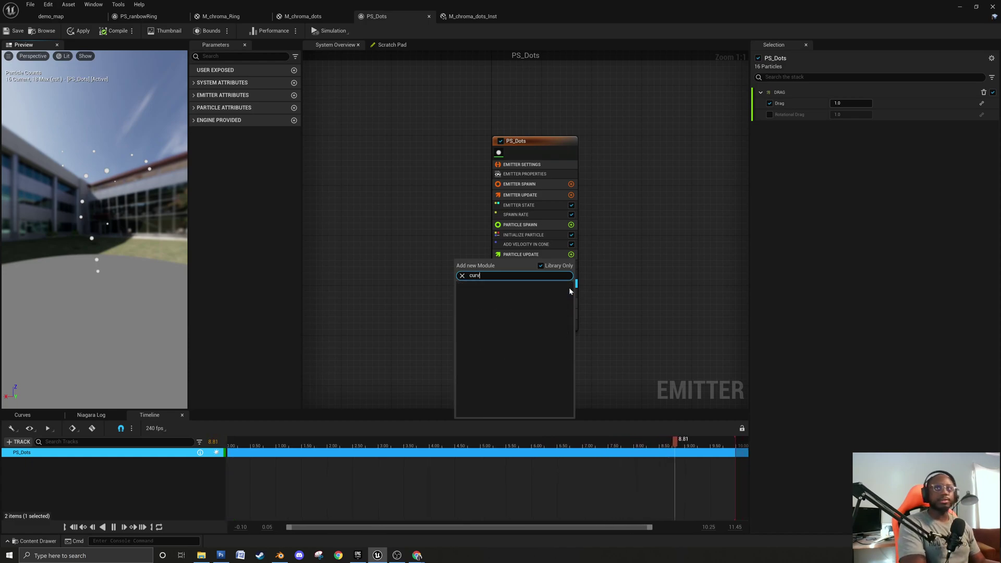
key(BackSpace)
key(BackSpace)
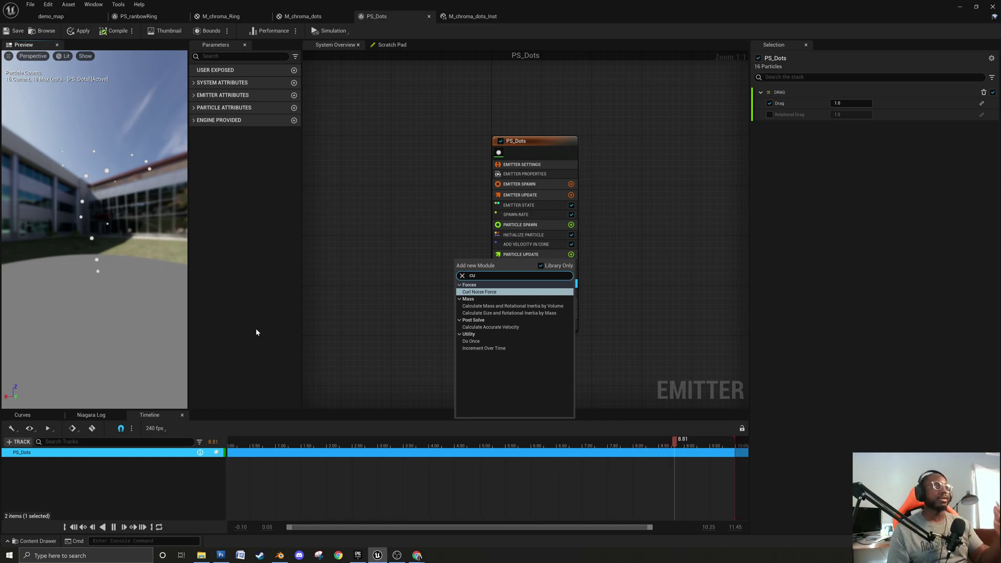
key(Escape)
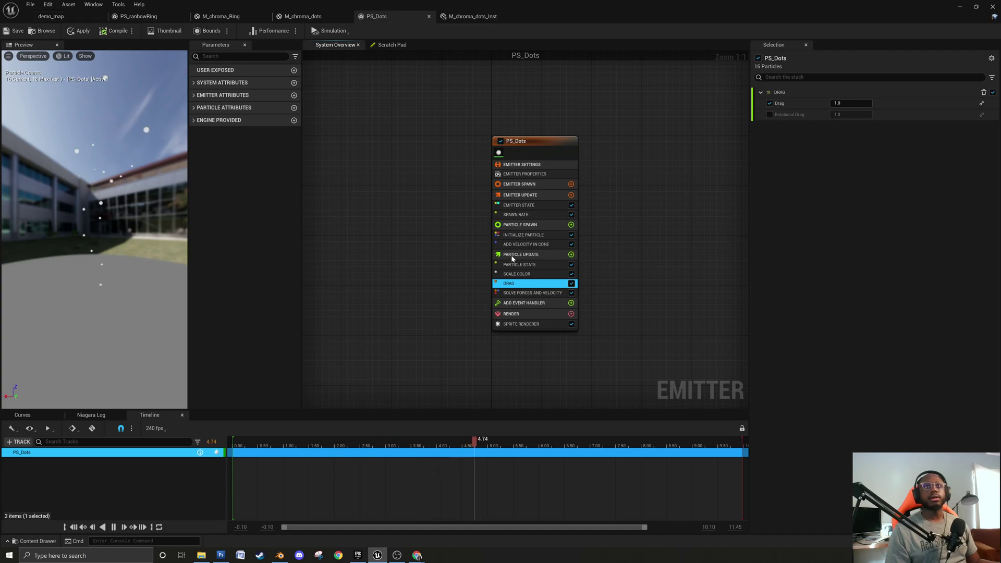
Add a Curl Noise Force module to PS_Dots' Particle Update group.
click(571, 256)
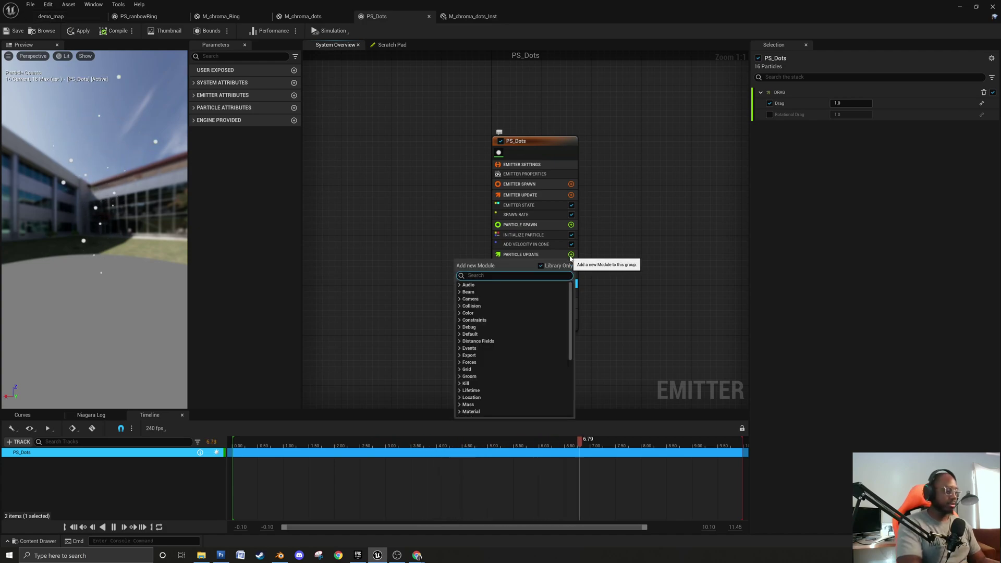
text(curl)
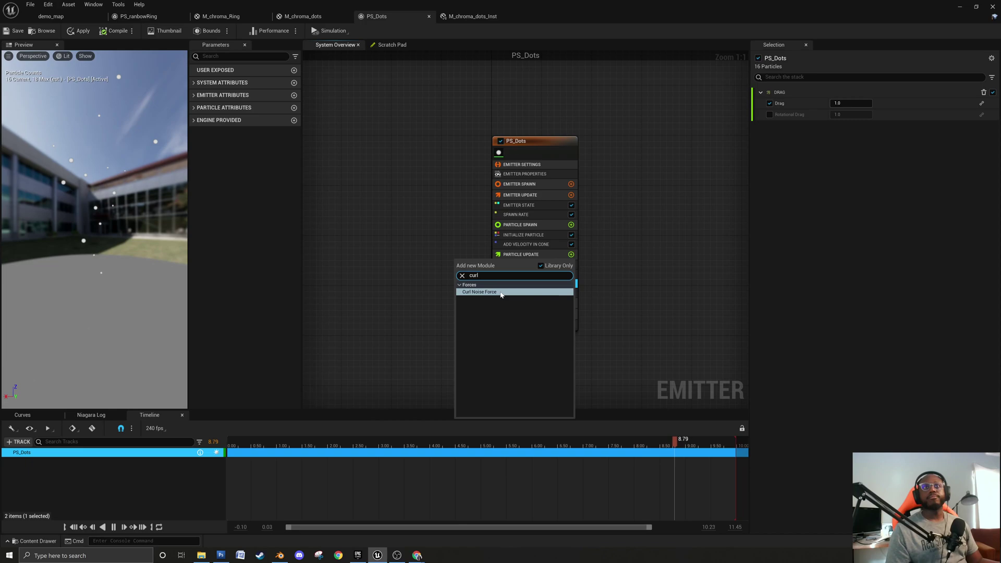
click(501, 291)
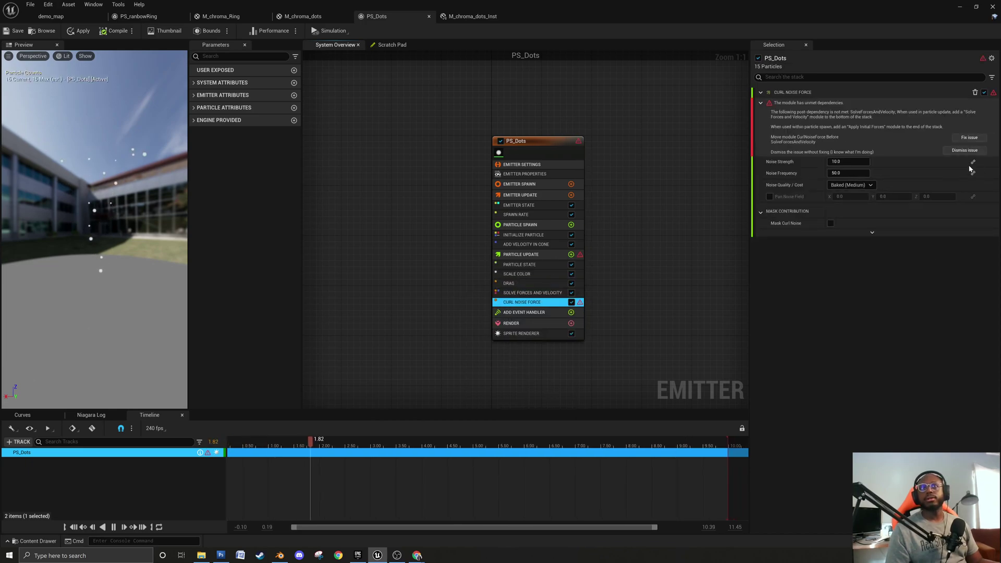
Fix Curl Noise Force's dependency by placing it before Solve Forces and Velocity, and set its Noise Strength to 300.
click(968, 138)
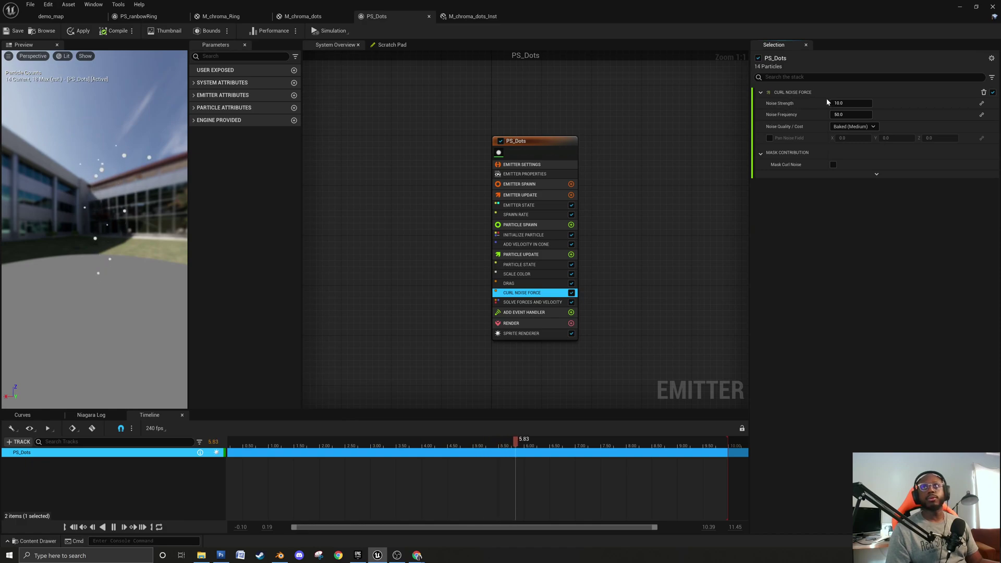
text(100)
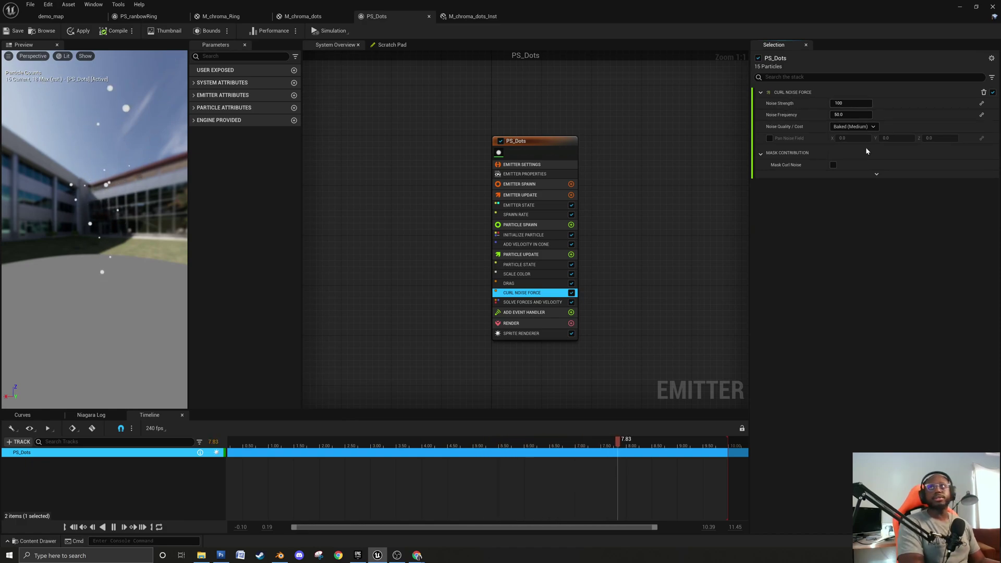
key(Return)
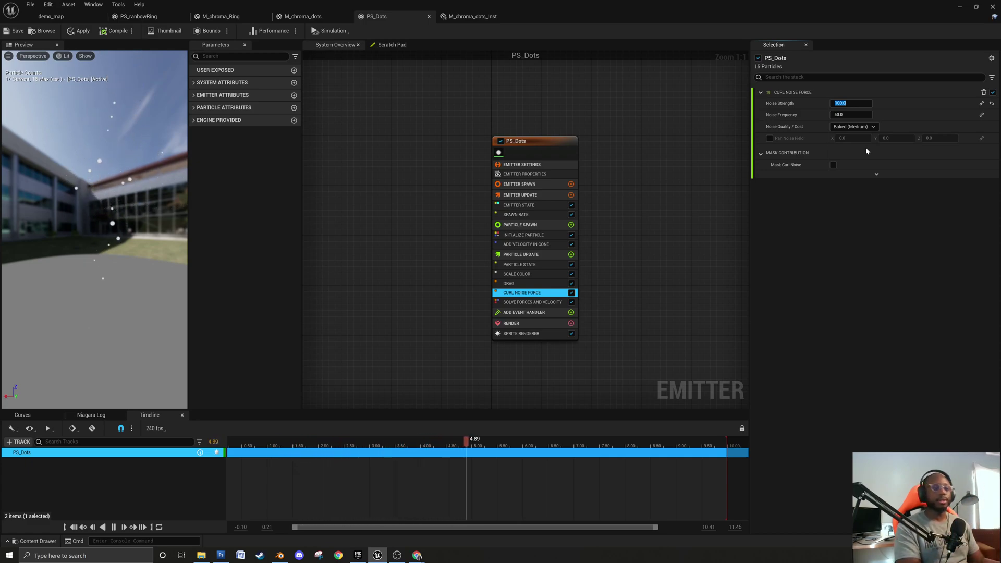
text(300)
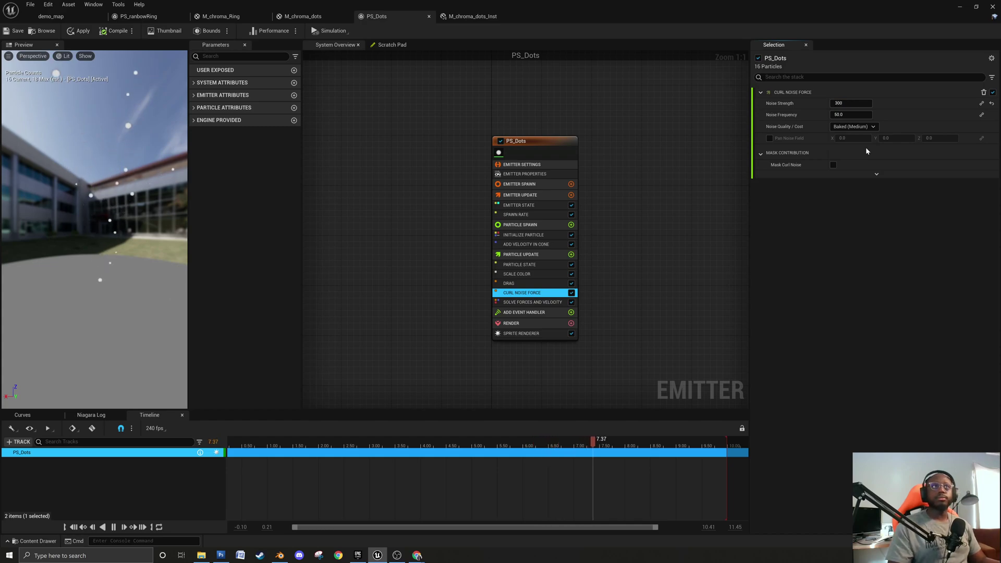
key(Return)
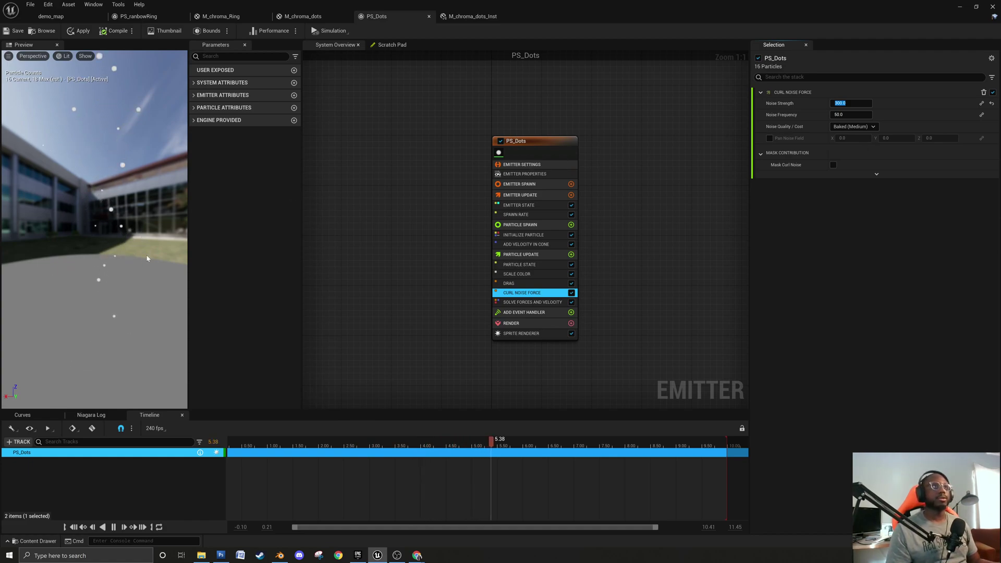
drag(114, 284, 81, 283)
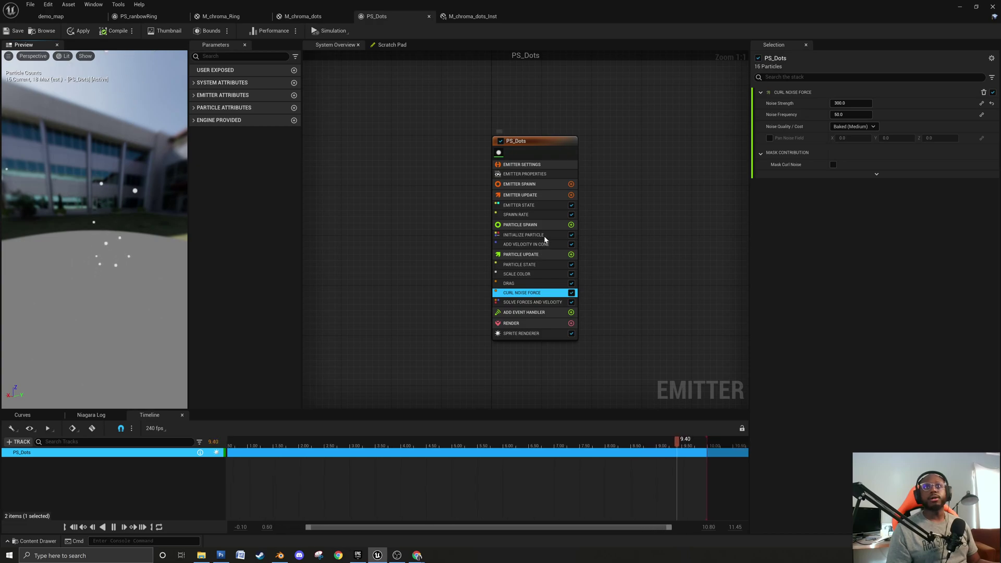
Set the Alignment of PS_Dots' Sprite Renderer to Velocity Aligned.
click(524, 234)
click(541, 312)
click(555, 333)
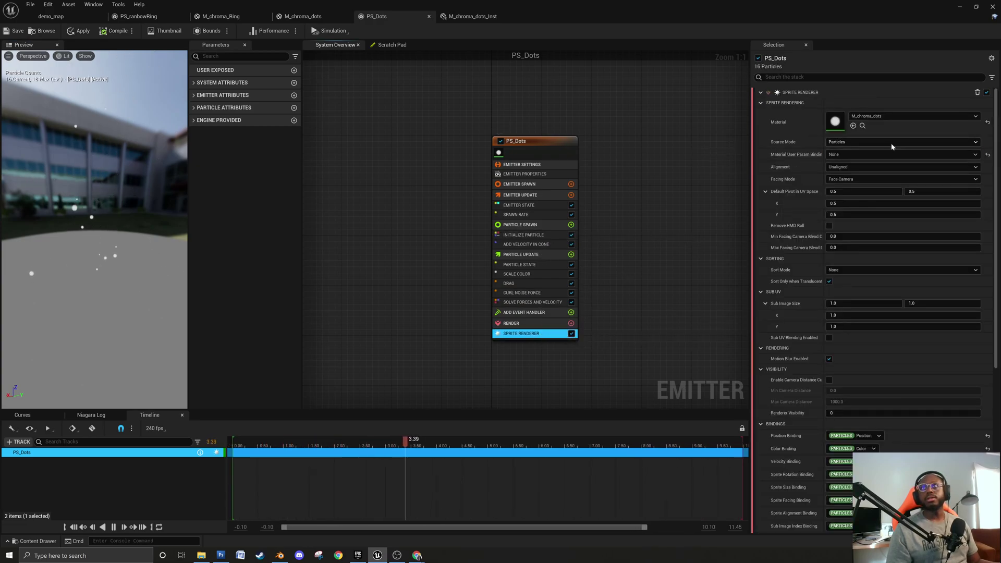
click(891, 143)
click(866, 150)
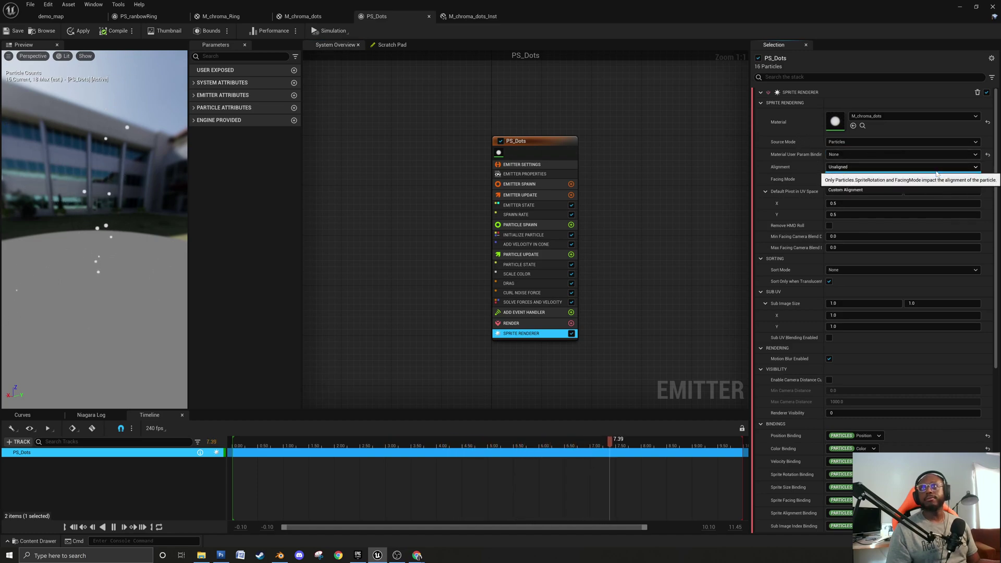
click(881, 167)
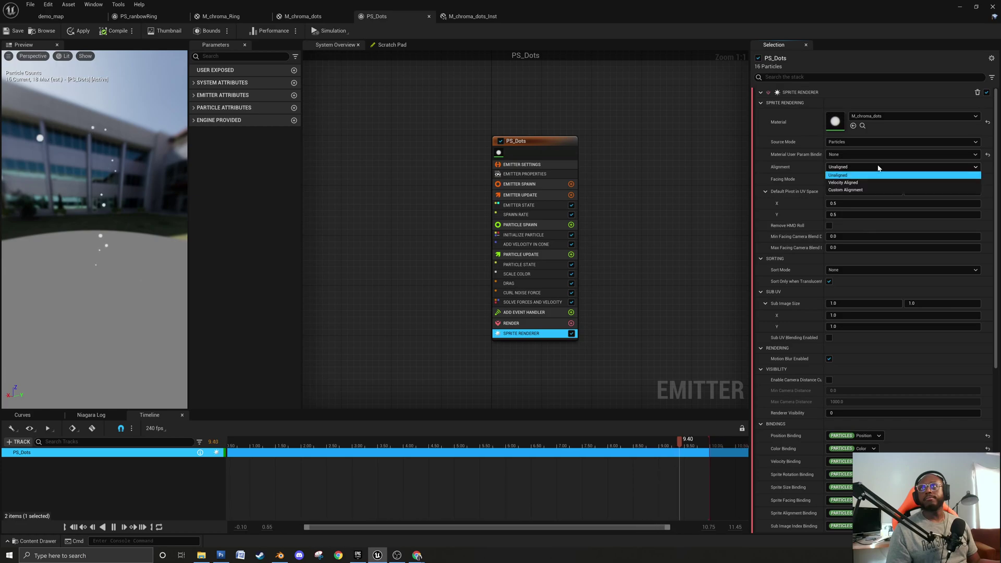
click(849, 185)
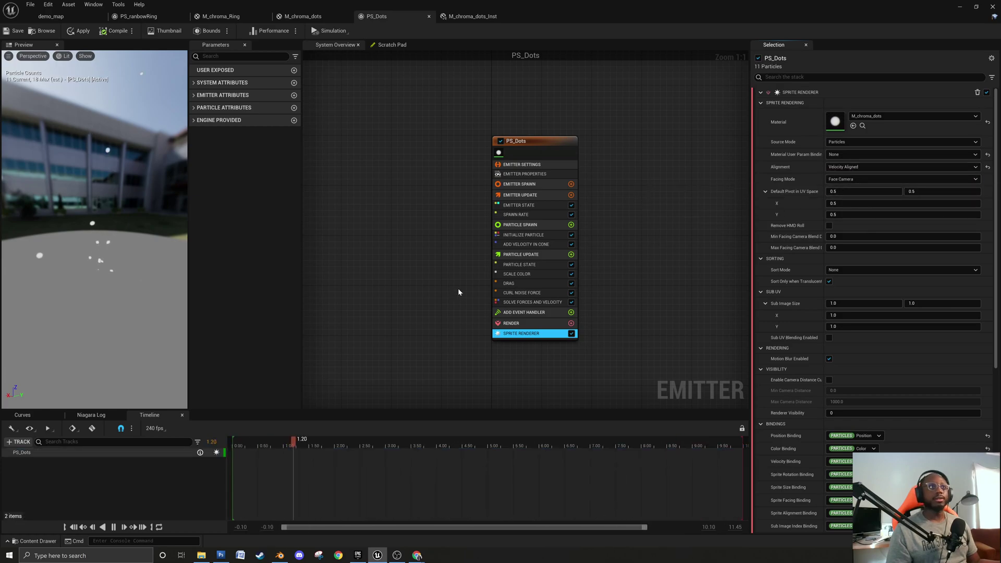
In PS_Dots' Initialize Particle module, set Sprite Size Mode to Non-Uniform with X 1 and Y 3, and apply the changes.
click(542, 235)
click(876, 261)
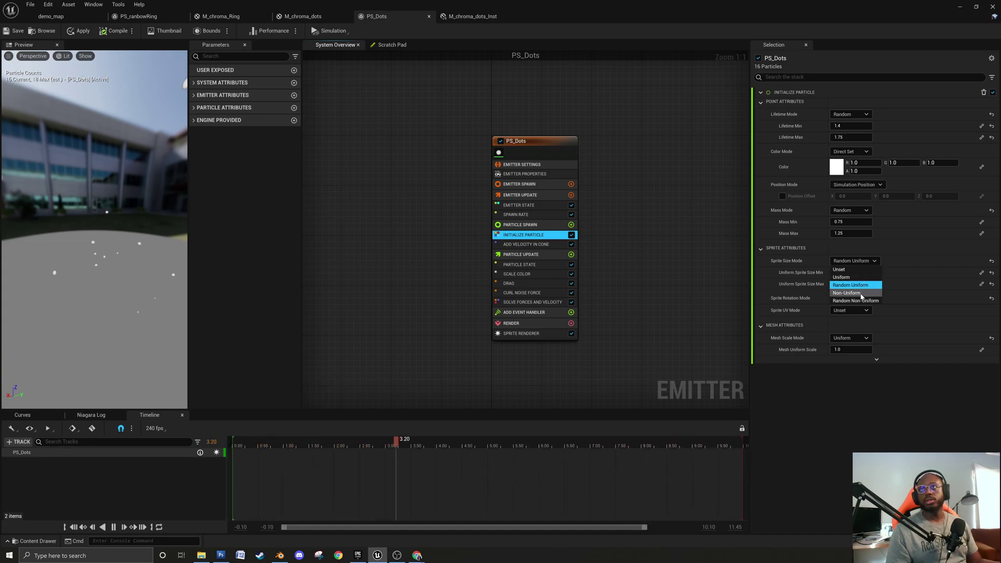
click(861, 293)
click(894, 272)
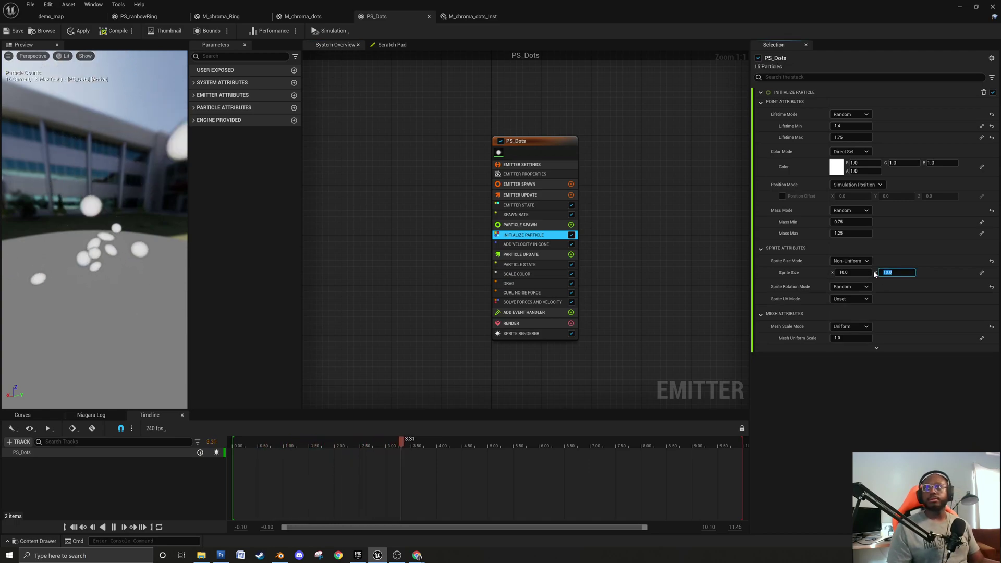
click(853, 272)
text(1)
key(Return)
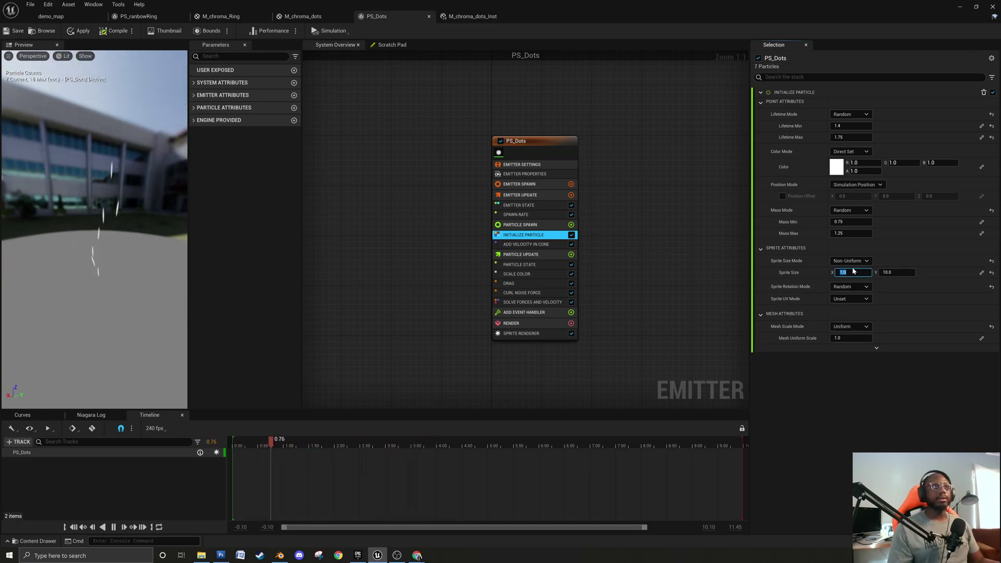
click(886, 272)
text(3)
key(Return)
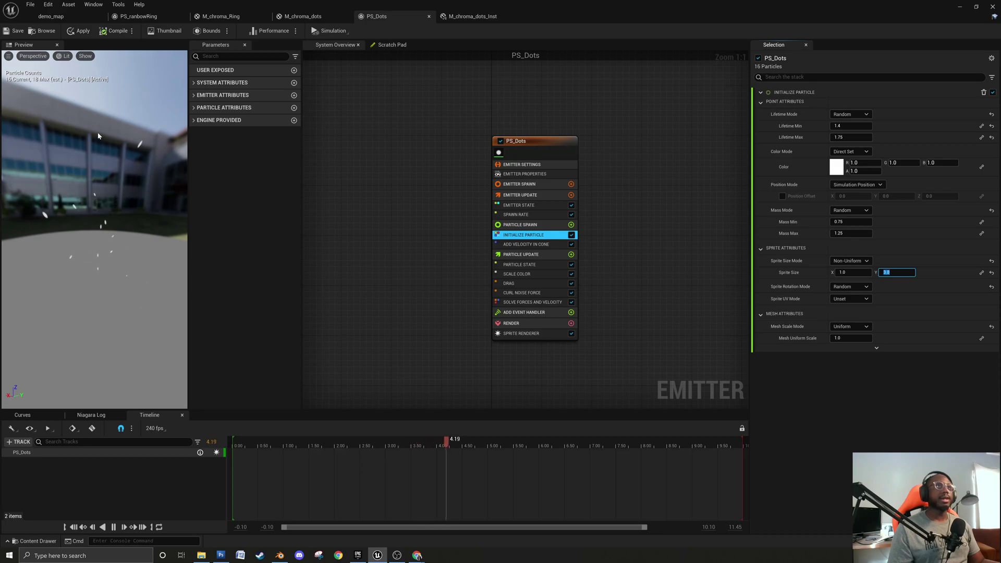
click(76, 30)
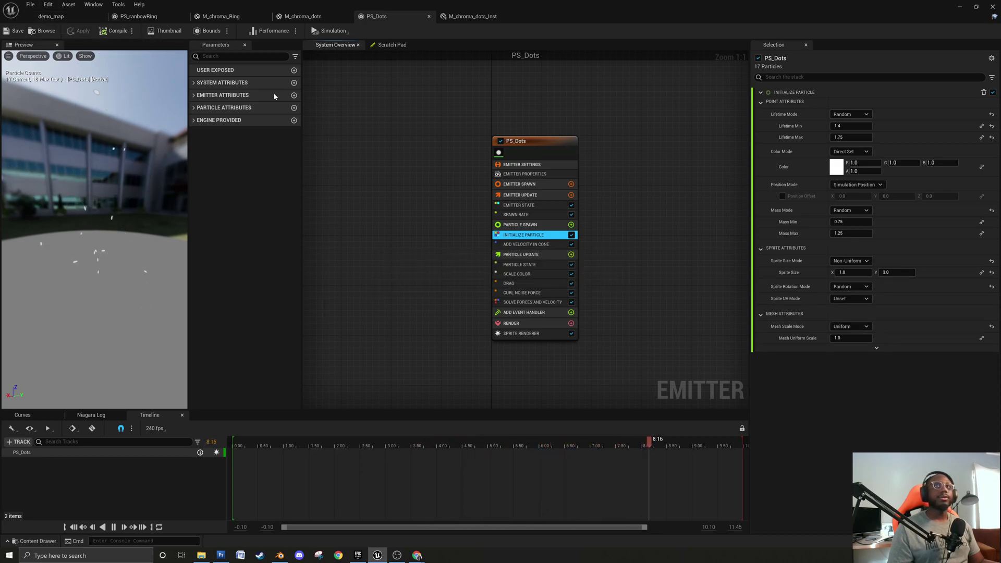
Open the M_chroma_dots parent material from M_chroma_dots_Inst and move its result node away from the Append and Add nodes.
click(449, 17)
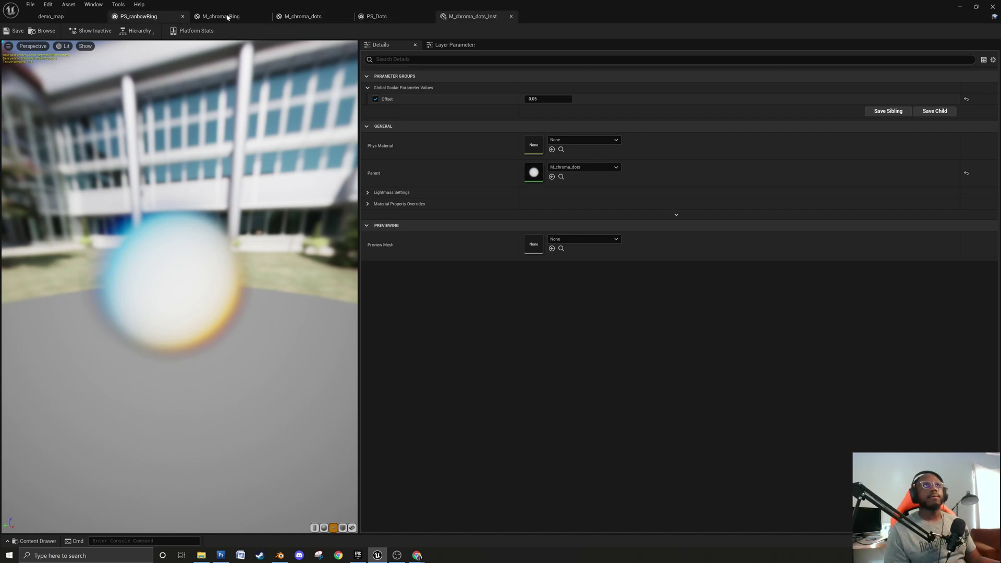
click(378, 16)
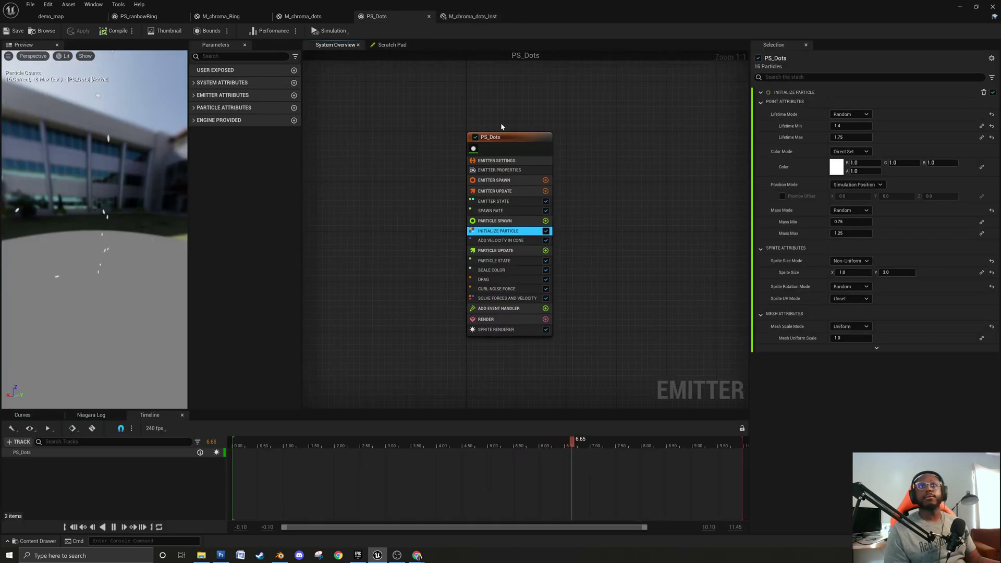
click(469, 16)
double_click(534, 172)
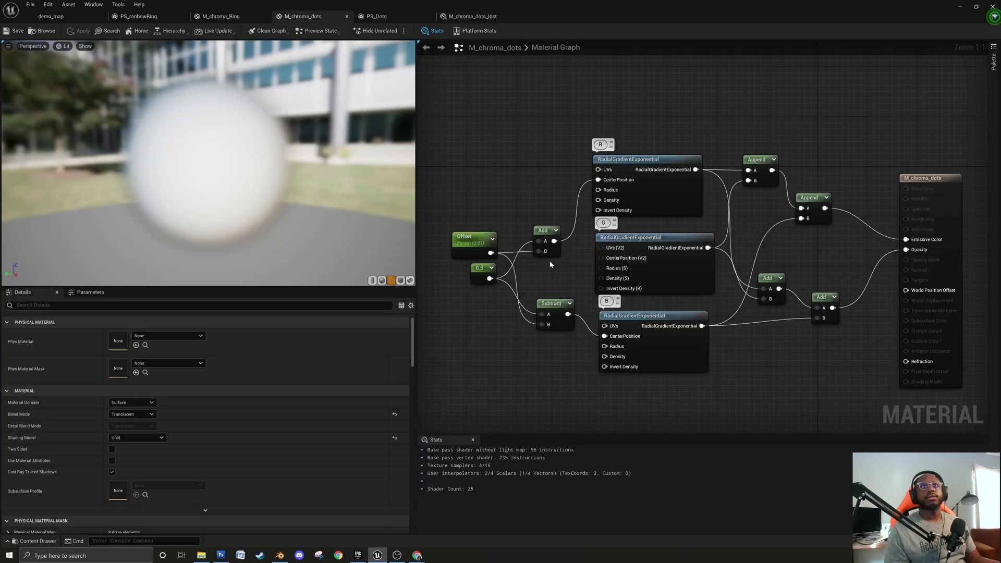
right_drag(509, 151, 444, 155)
right_drag(693, 161, 576, 155)
drag(722, 191, 847, 185)
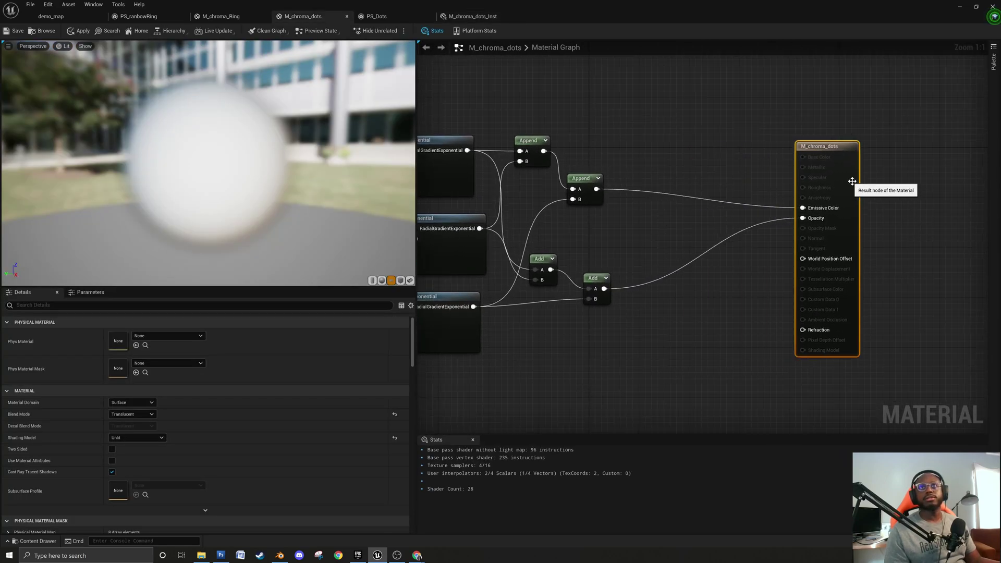
drag(596, 189, 683, 158)
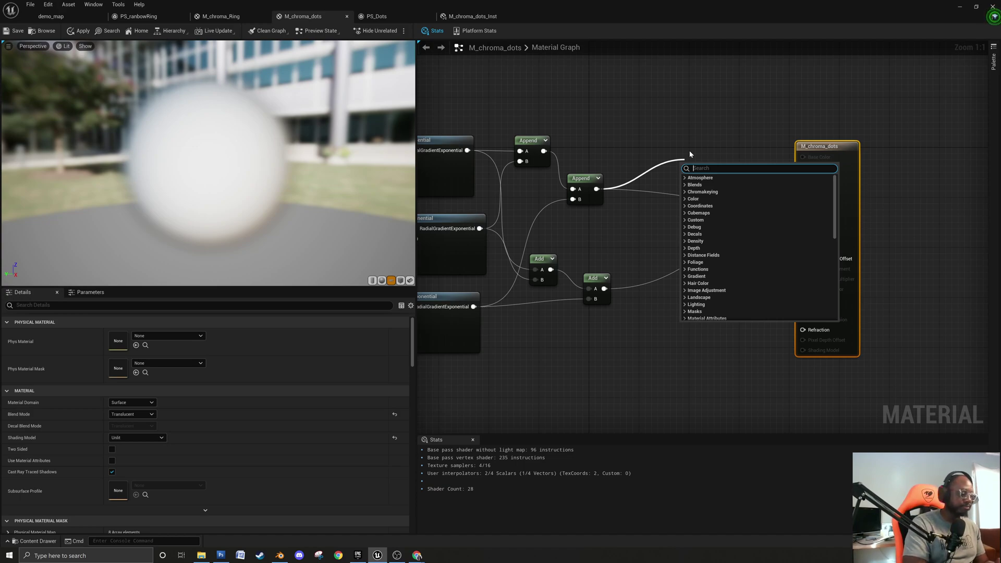
text(emiss)
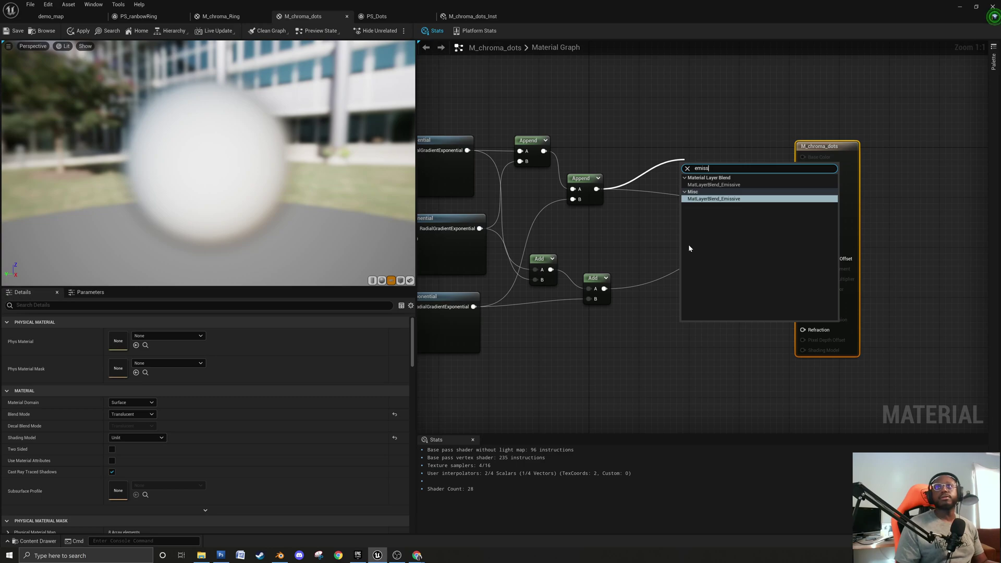
click(632, 224)
Add a Multiply node before the material result and feed the last Append node's output into its A input.
key(m)
click(681, 174)
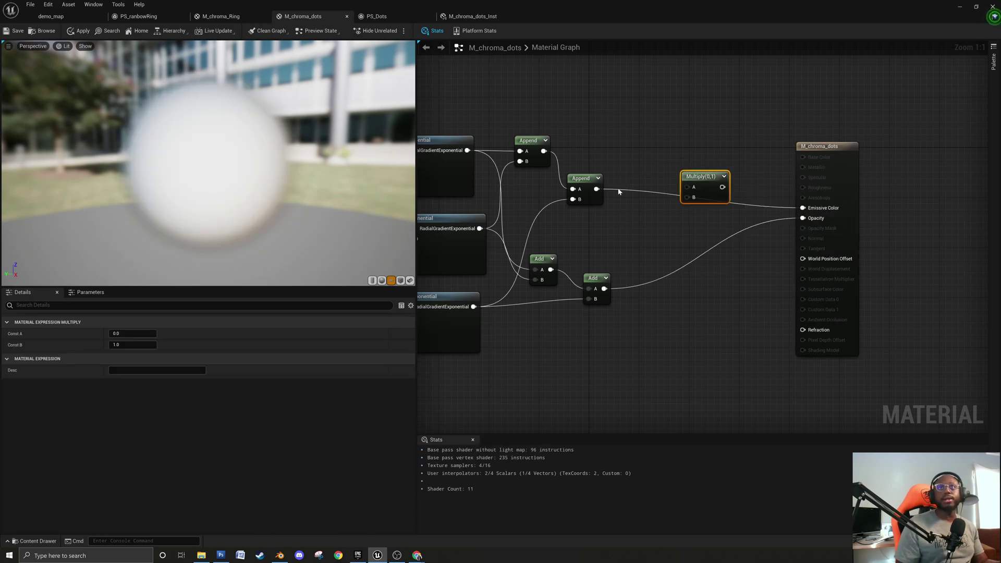
drag(597, 188, 687, 187)
click(652, 216)
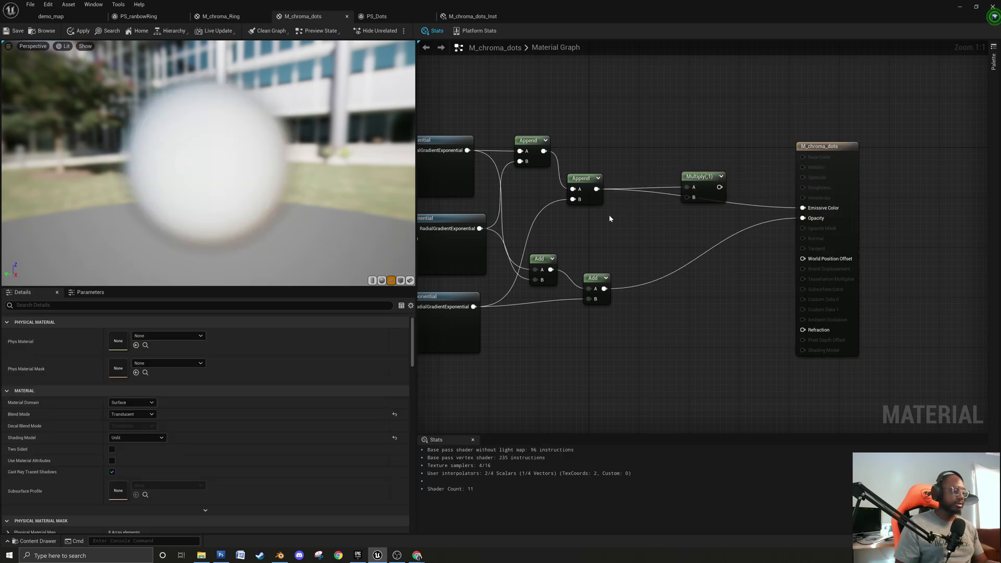
Add a scalar parameter named Emissive_Strength with a default value of 1 below the last Append node.
key(s)
click(615, 225)
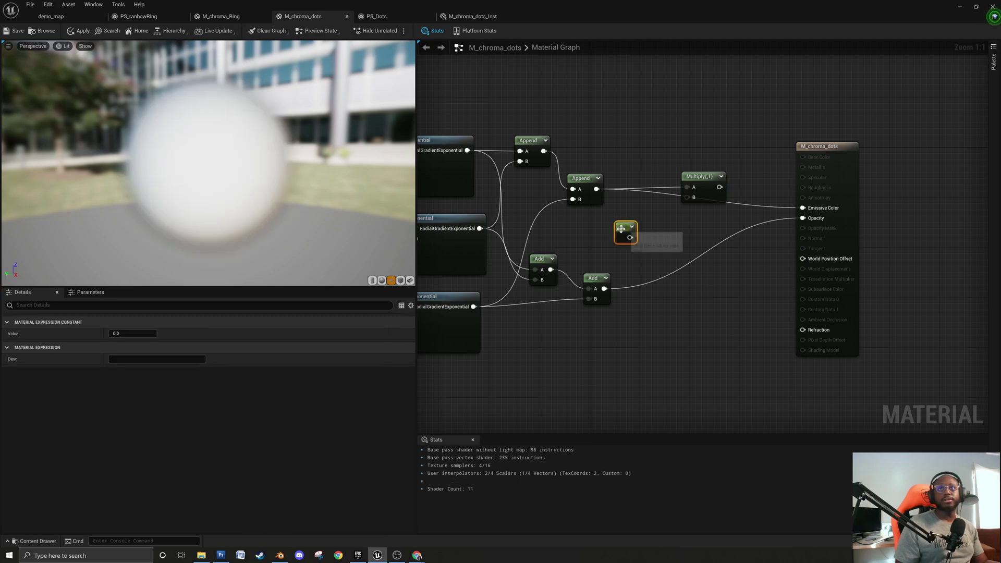
right_click(620, 230)
click(641, 246)
text(Em)
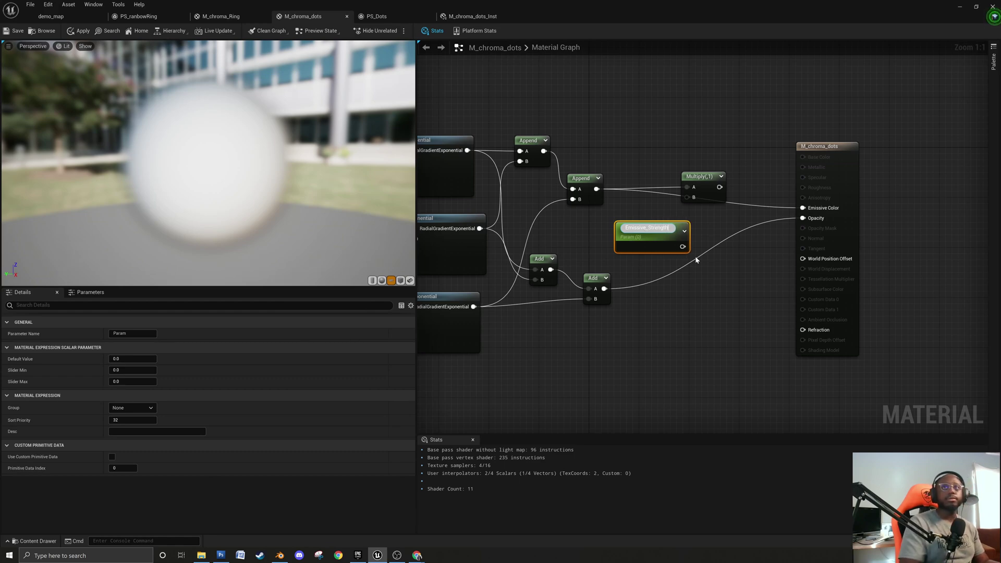
text(issive_Strength)
key(Return)
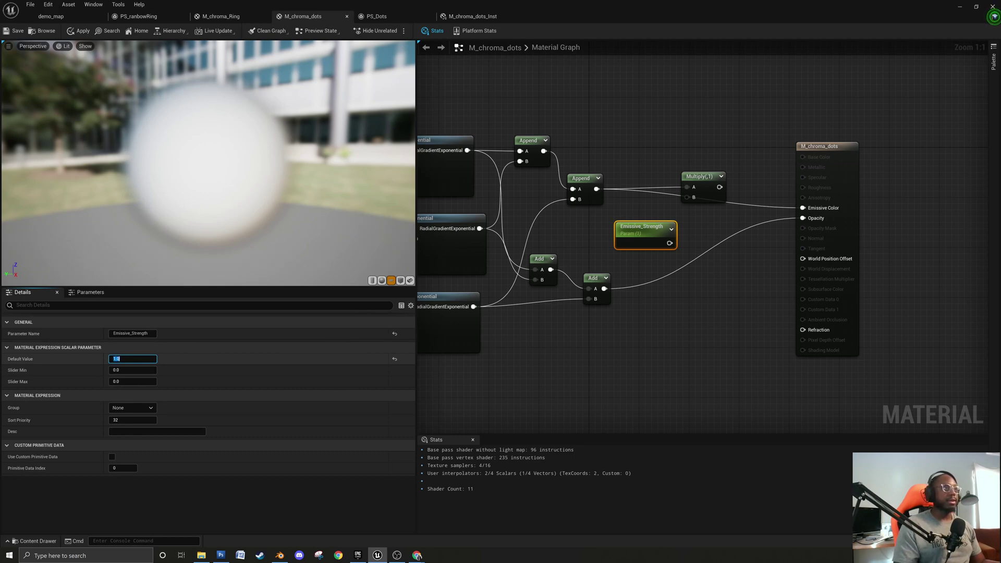
Connect Emissive_Strength to Multiply's B input and Multiply's output to Emissive Color, and save M_chroma_dots.
drag(669, 243, 685, 195)
click(671, 247)
drag(669, 243, 687, 198)
drag(637, 232, 598, 227)
drag(712, 187, 792, 213)
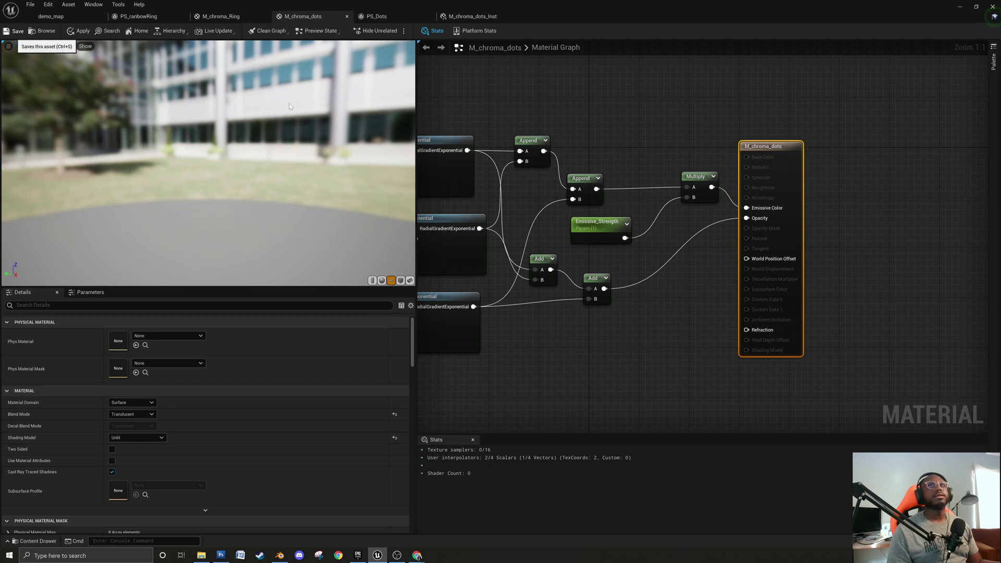
key(ctrl+s)
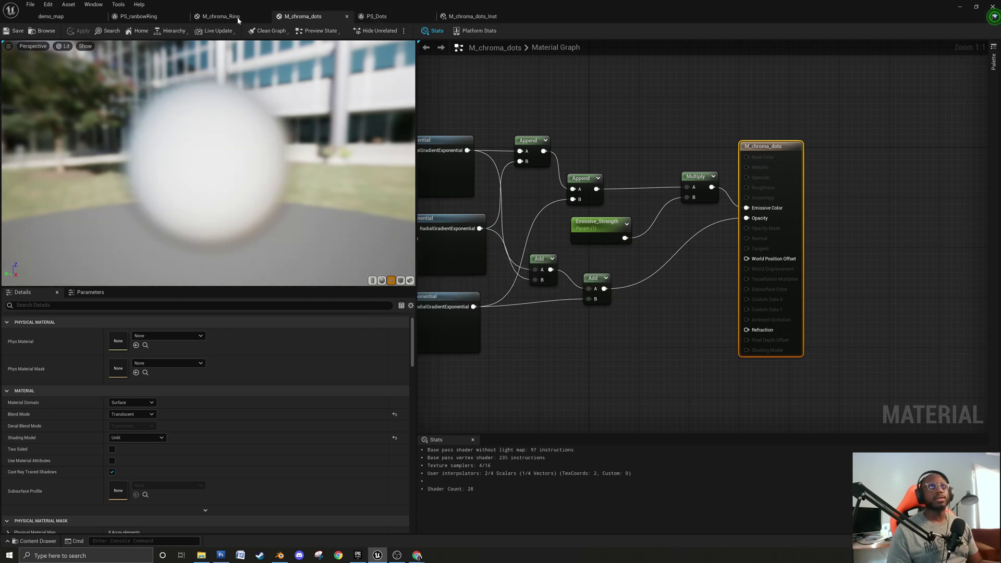
Open M_chroma_dots_Inst from the Materials folder, override Emissive_Strength with 50, and save the instance.
click(61, 19)
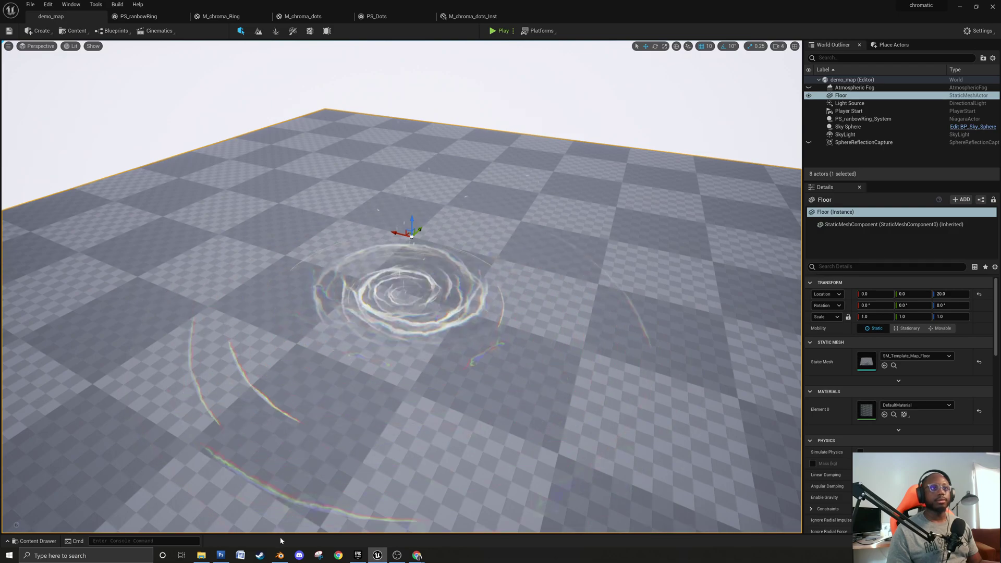
click(35, 540)
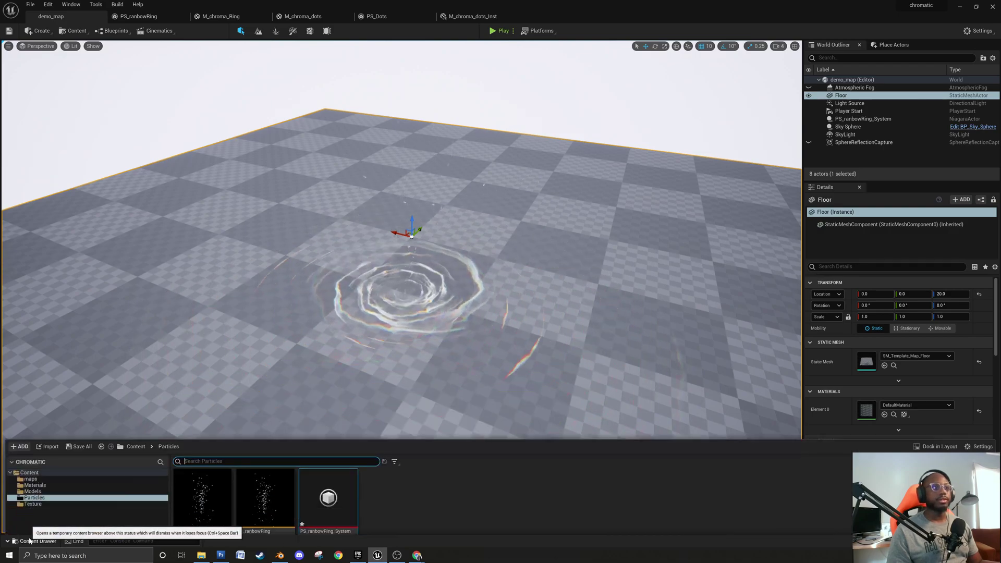
click(35, 441)
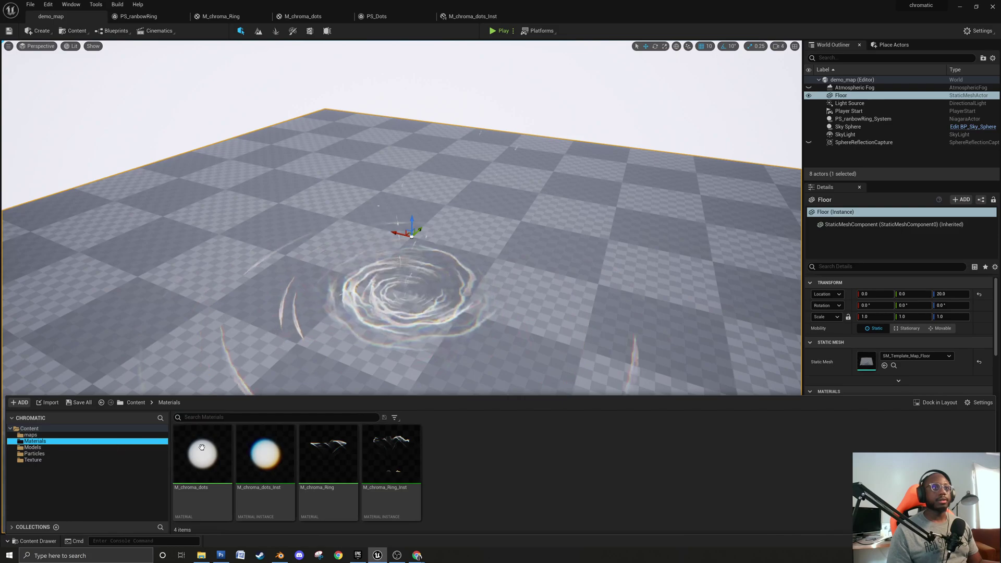
double_click(261, 451)
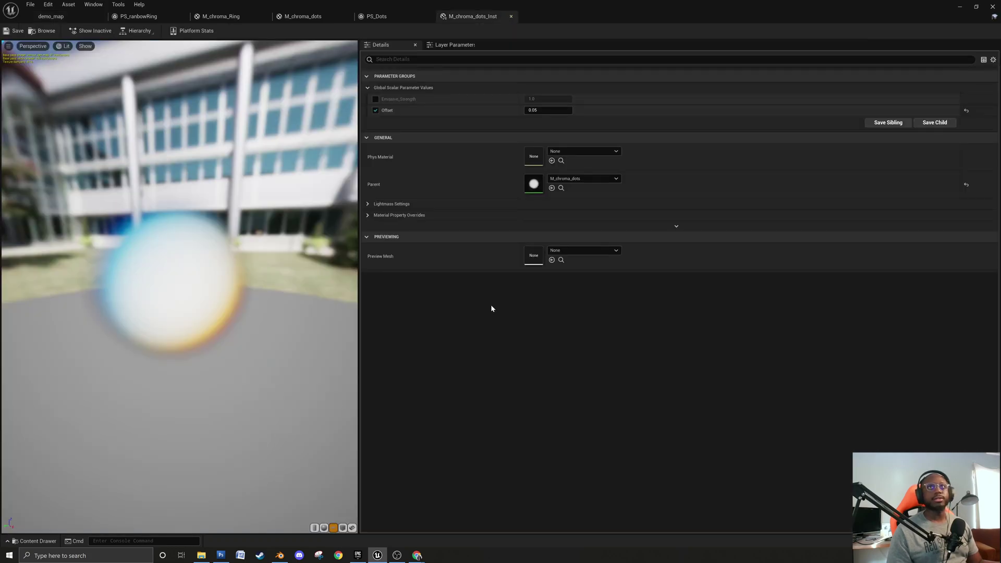
click(533, 99)
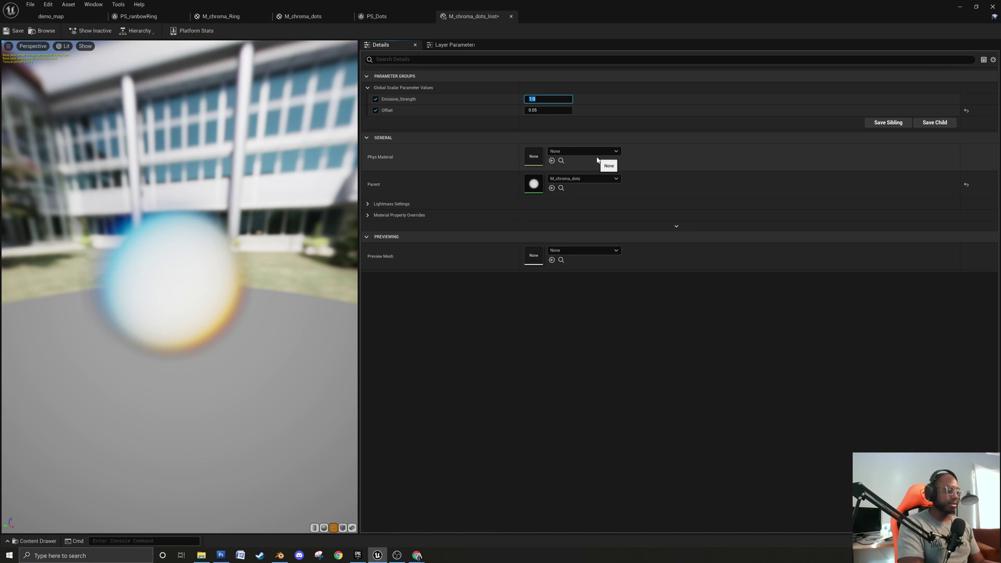
text(50)
key(Return)
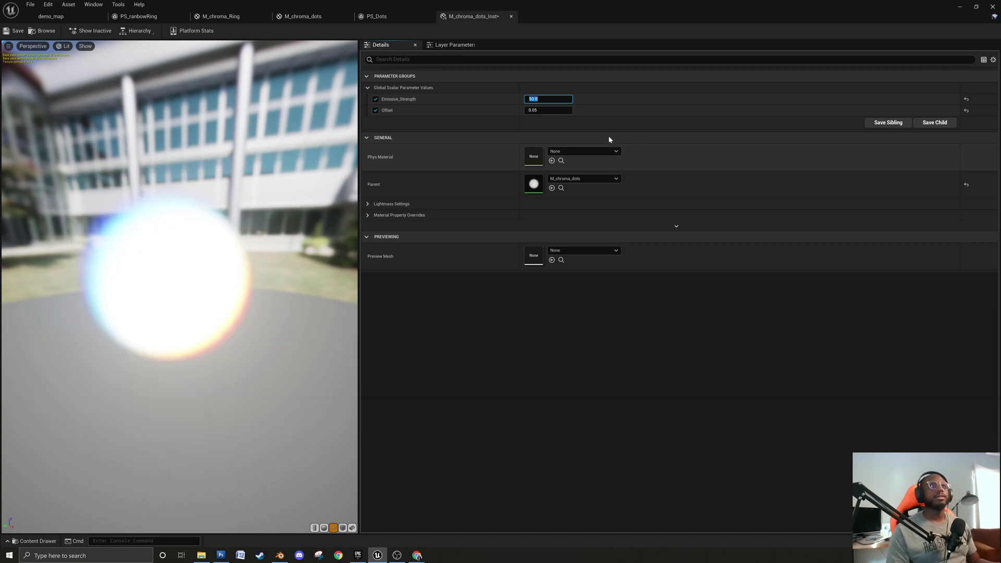
click(17, 32)
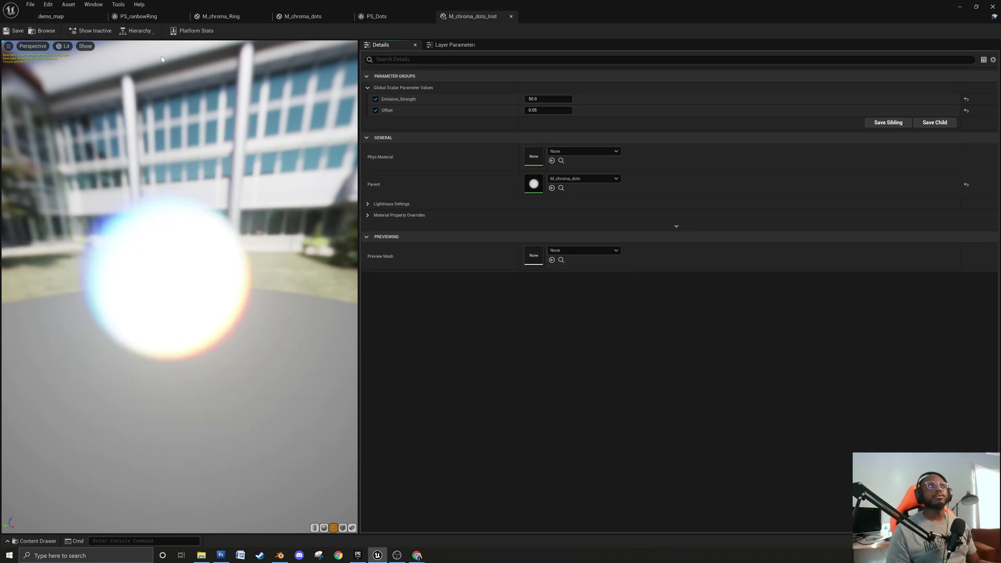
Switch to demo_map and place a Post Process Volume from the volume actors in the level near the ring effect.
click(51, 16)
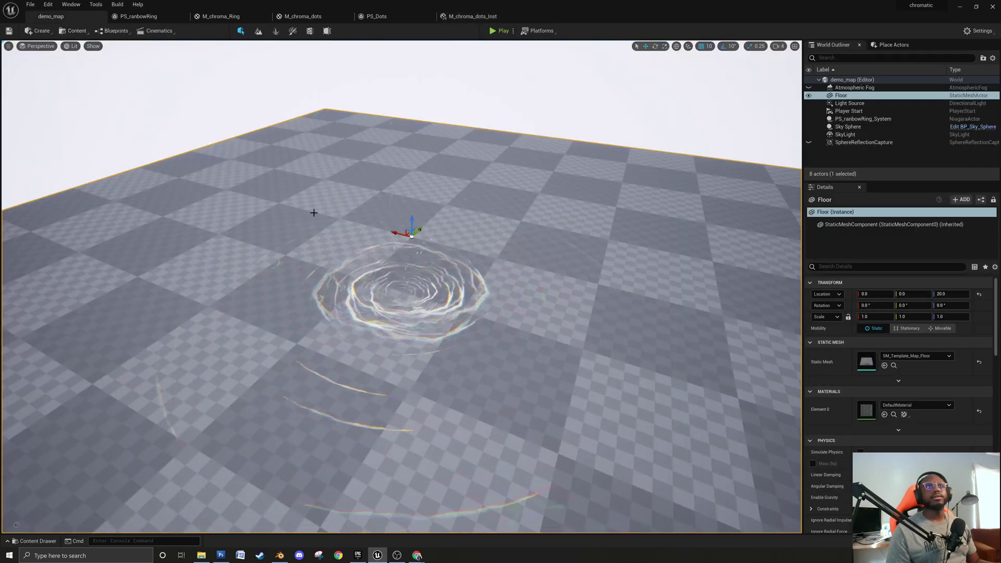
scroll(360, 417, down, 3)
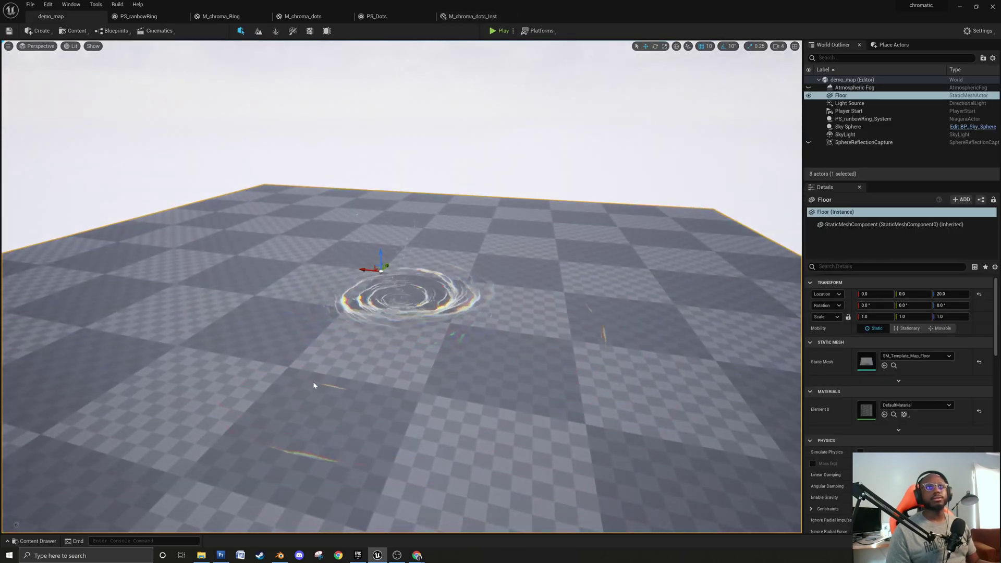
scroll(313, 386, up, 5)
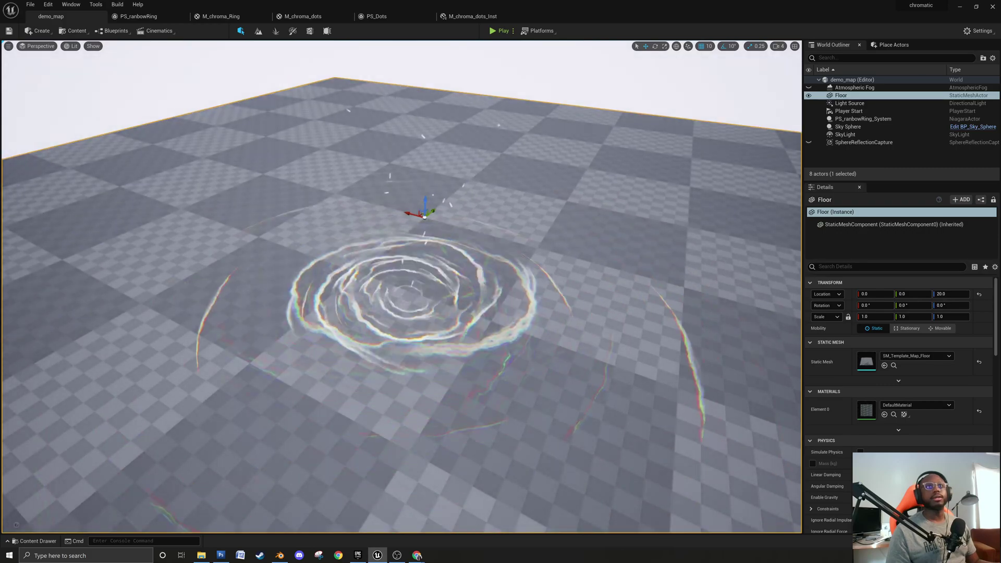
scroll(327, 163, down, 2)
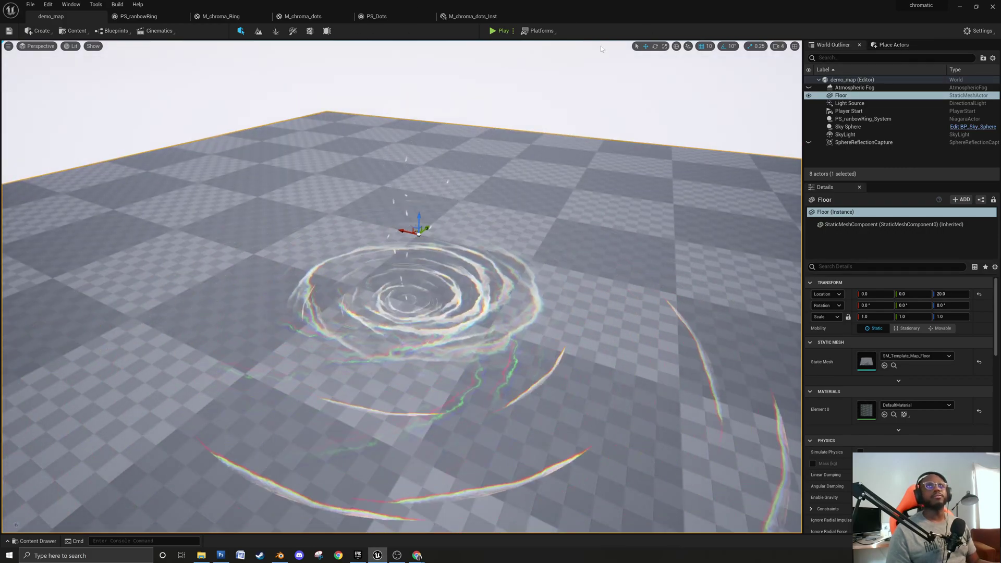
click(891, 45)
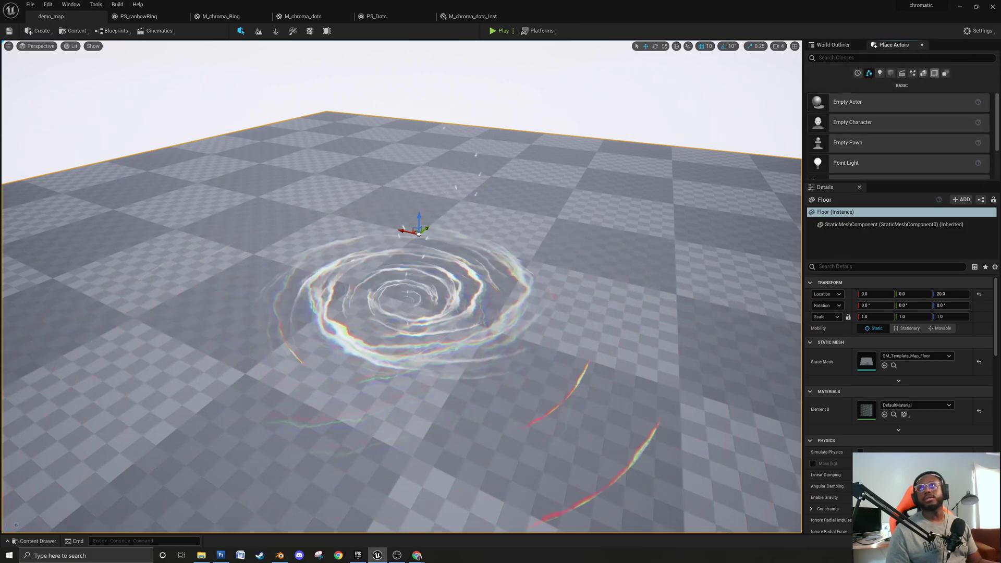
click(934, 73)
scroll(928, 138, down, 10)
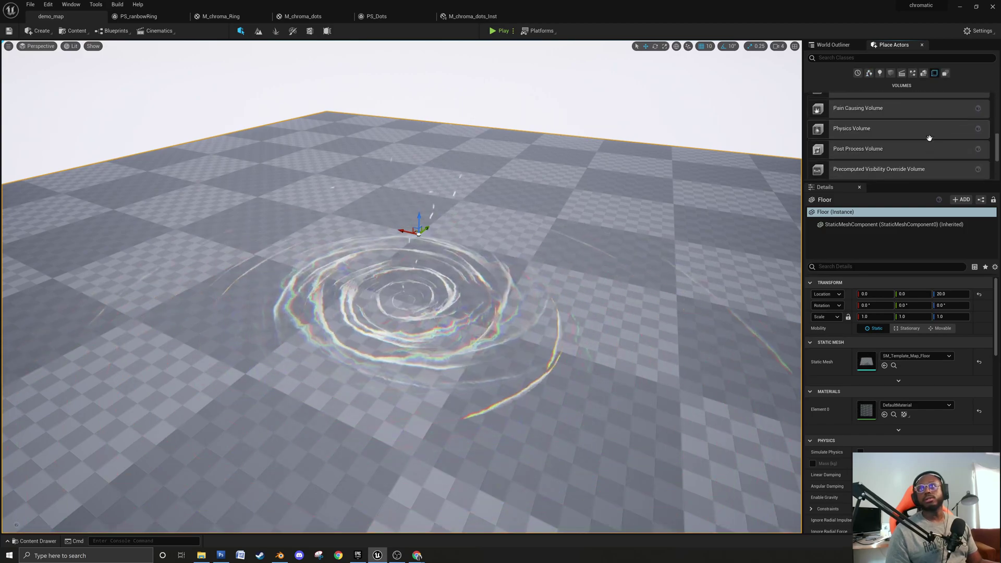
drag(921, 140, 663, 211)
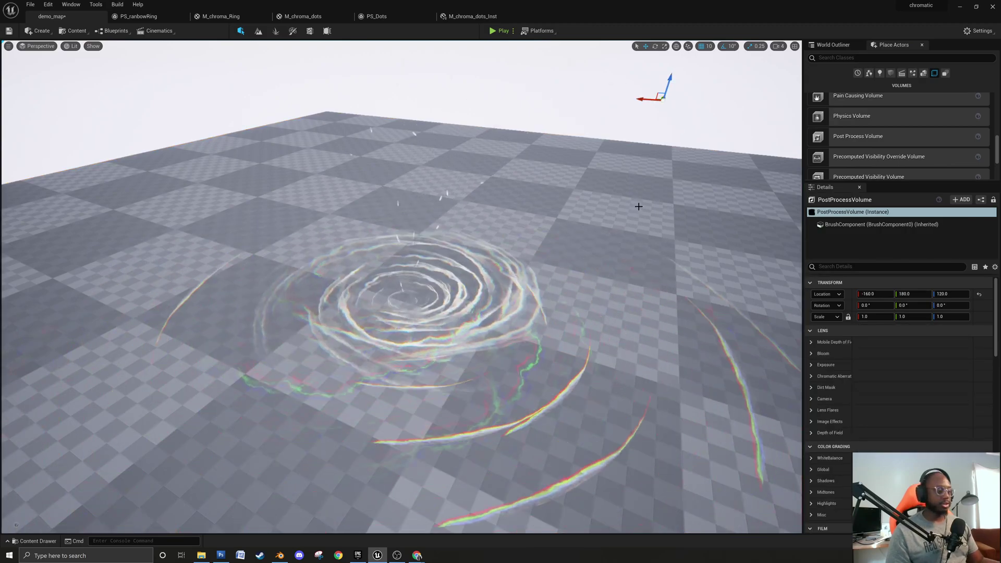
Show the level's editor icons and enable Infinite Extent (Unbound) in the PostProcessVolume's settings.
key(g)
scroll(754, 280, down, 3)
scroll(899, 396, down, 10)
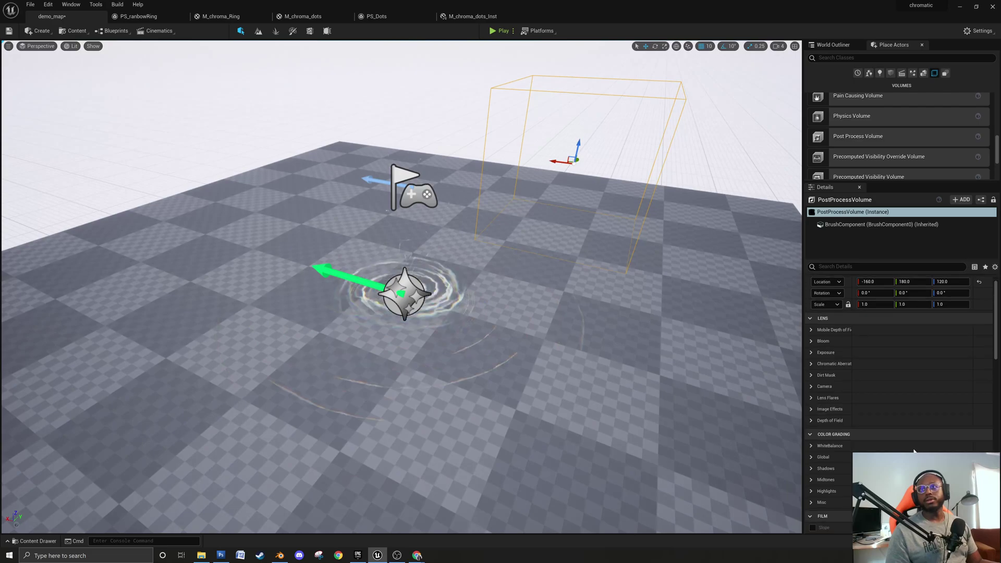
scroll(913, 451, down, 12)
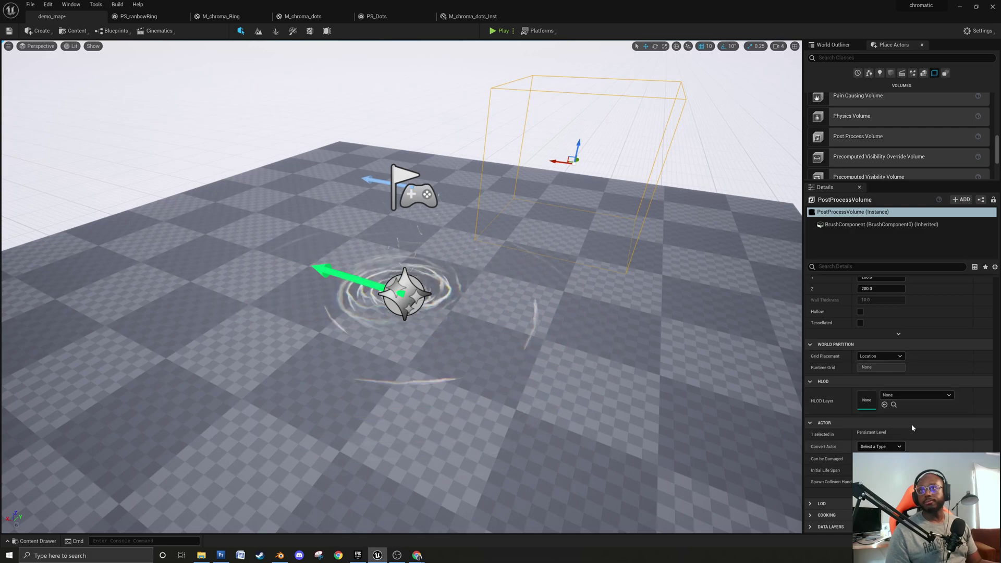
scroll(933, 400, up, 3)
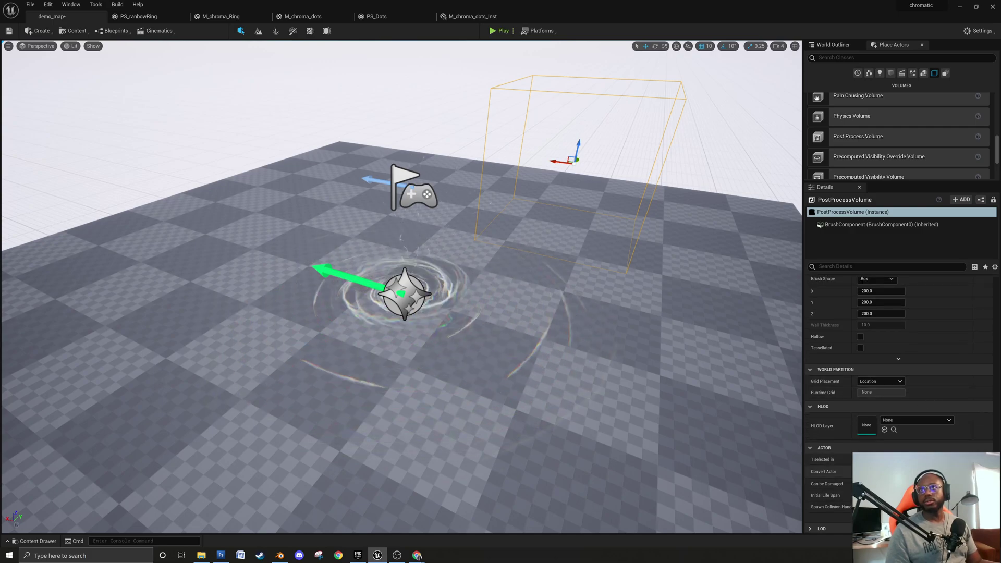
scroll(899, 364, down, 2)
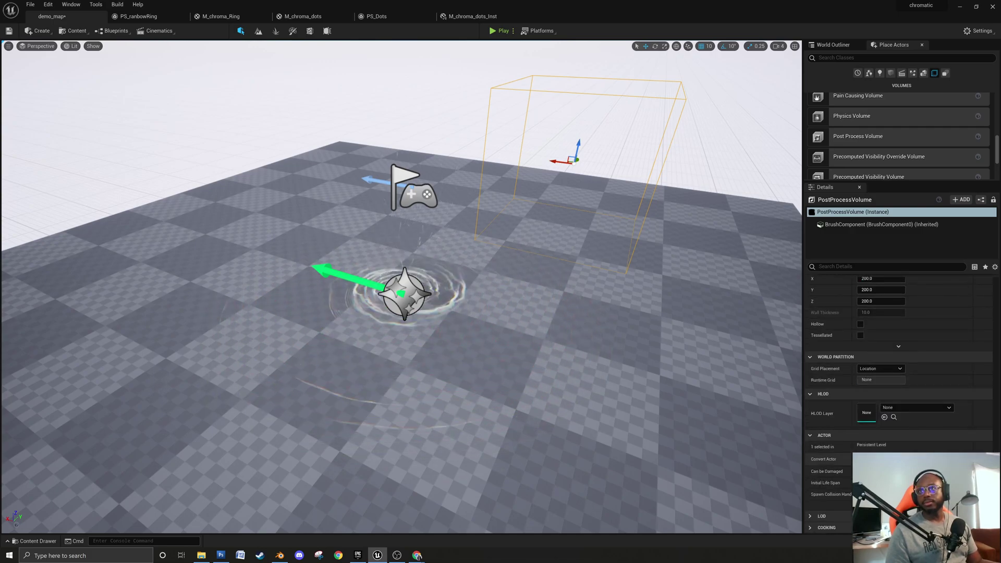
click(833, 45)
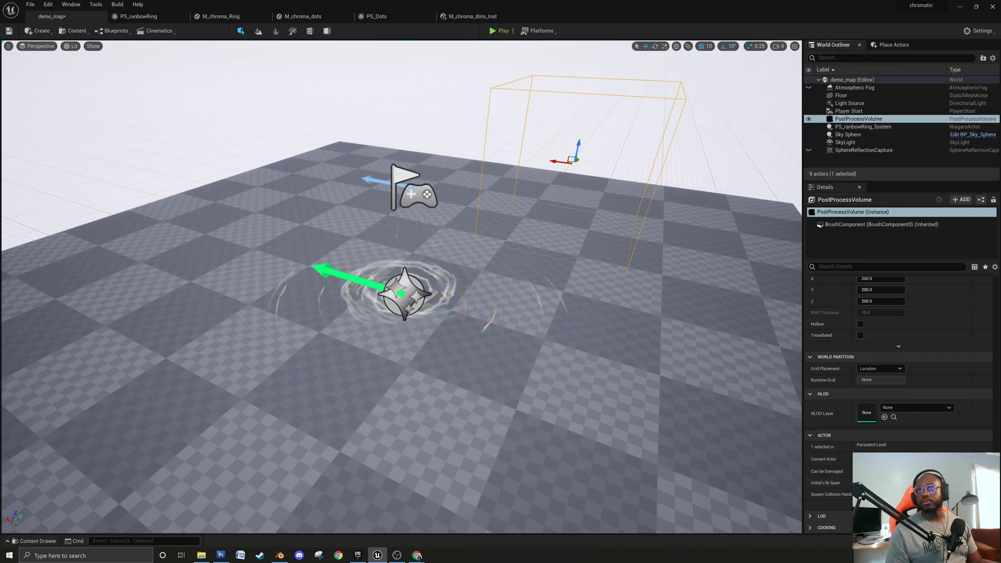
scroll(811, 340, up, 5)
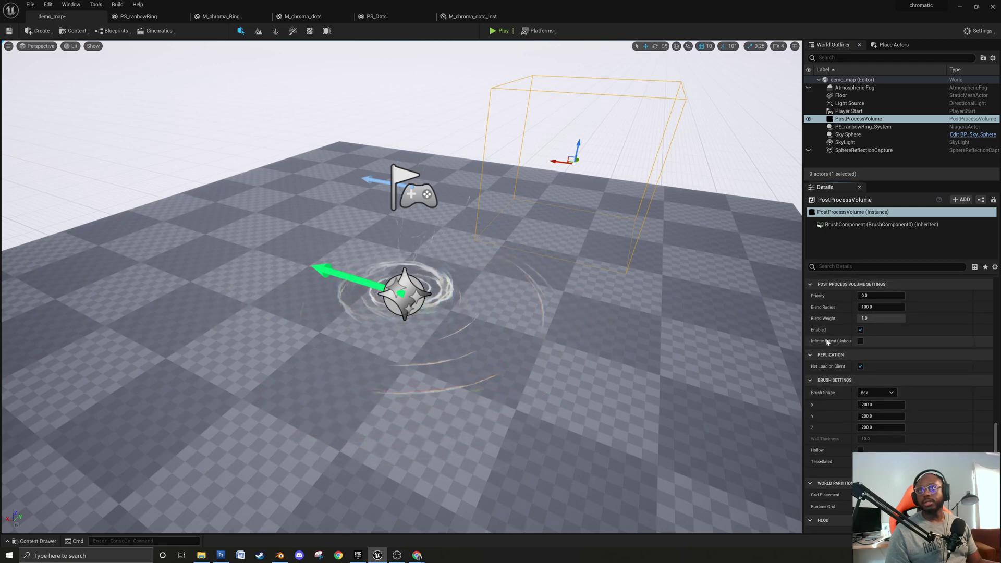
drag(855, 306, 898, 306)
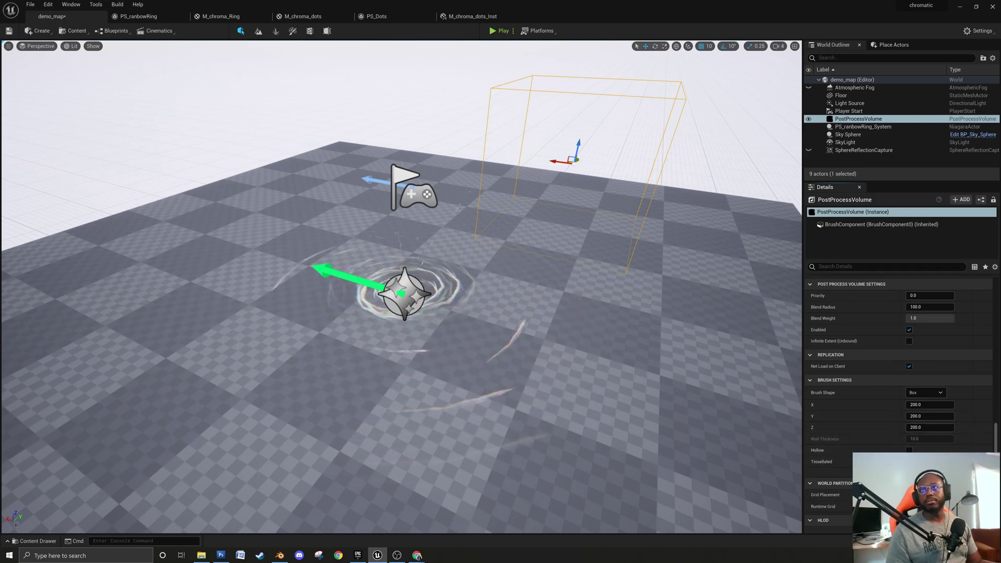
scroll(860, 448, down, 2)
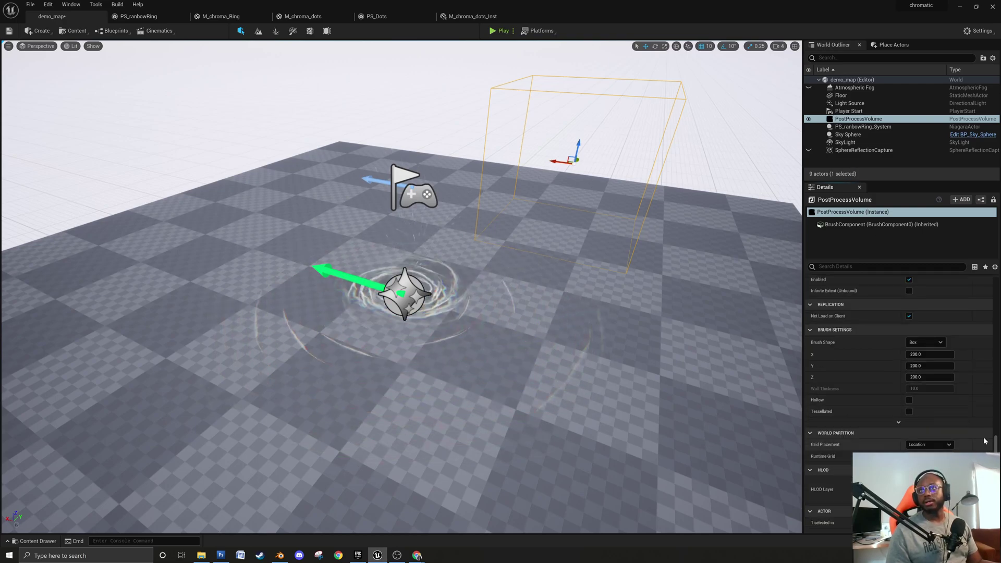
scroll(912, 318, up, 1)
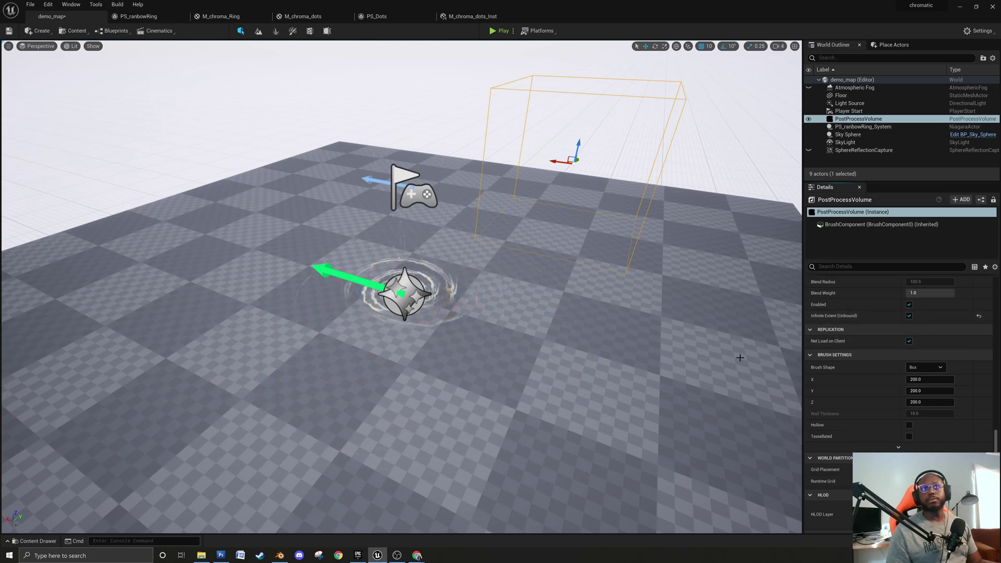
Override the volume's exposure Min Brightness and Max Brightness with 1, and hide the editor icons in the viewport.
drag(995, 433, 995, 285)
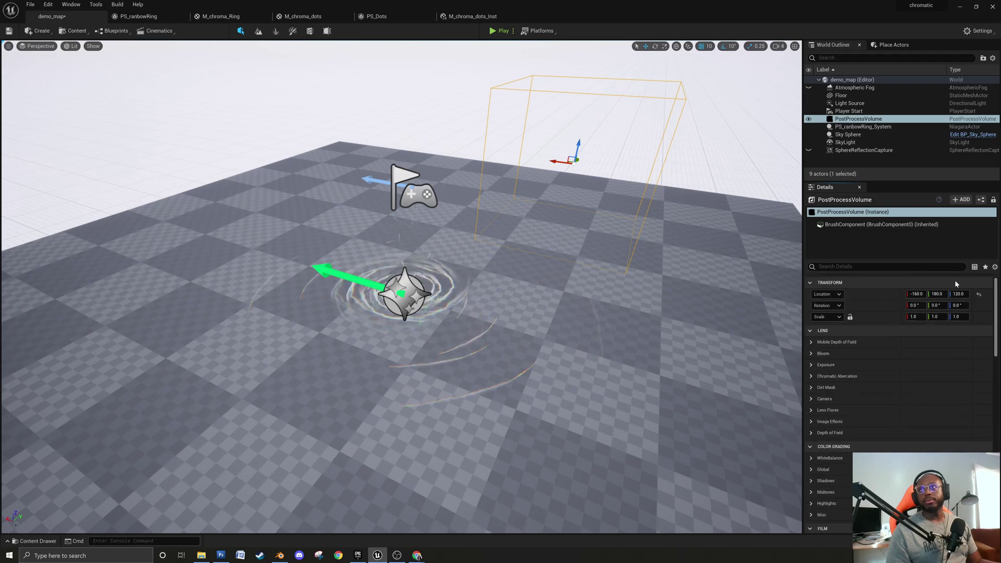
scroll(883, 449, down, 1)
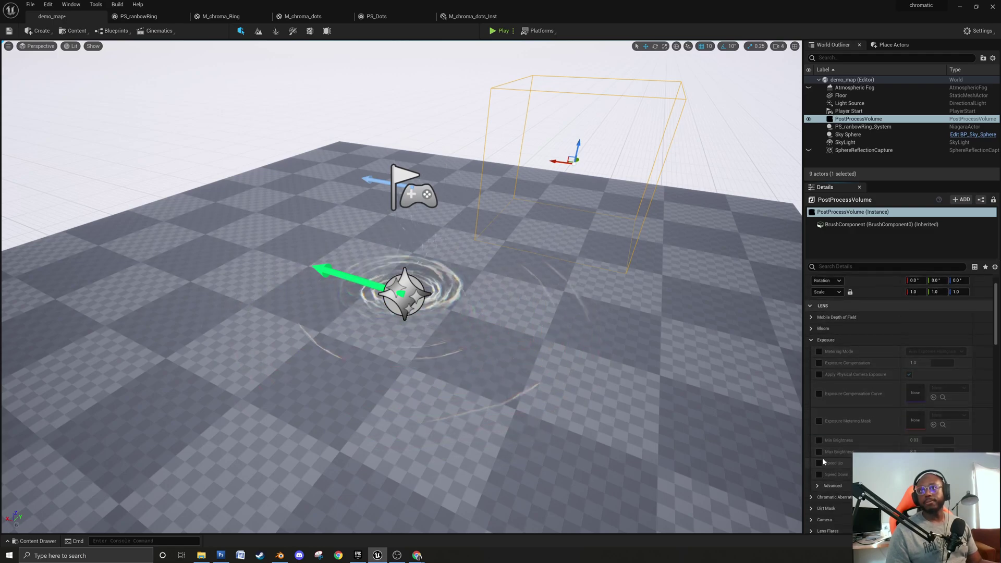
click(819, 441)
click(819, 451)
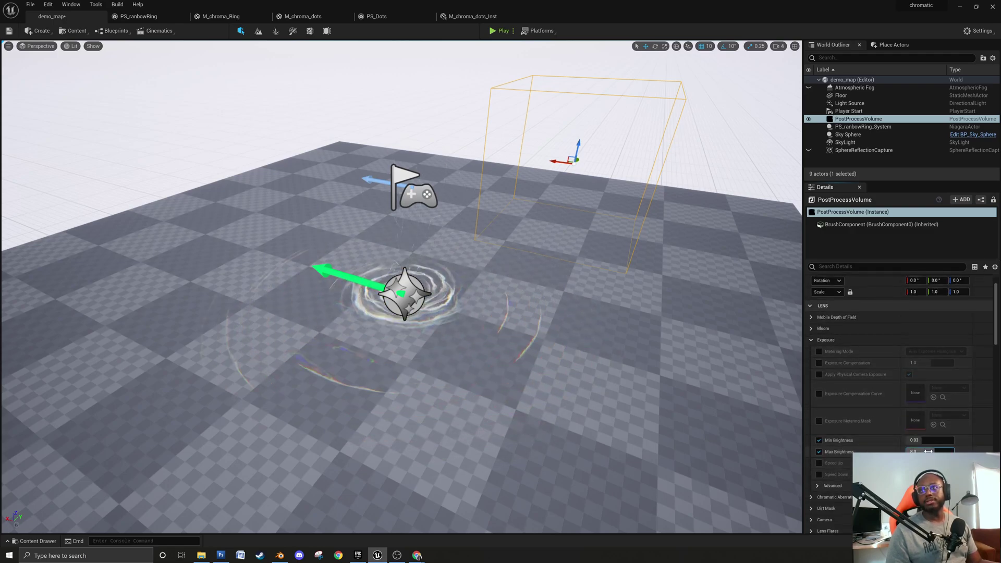
text(1)
key(Return)
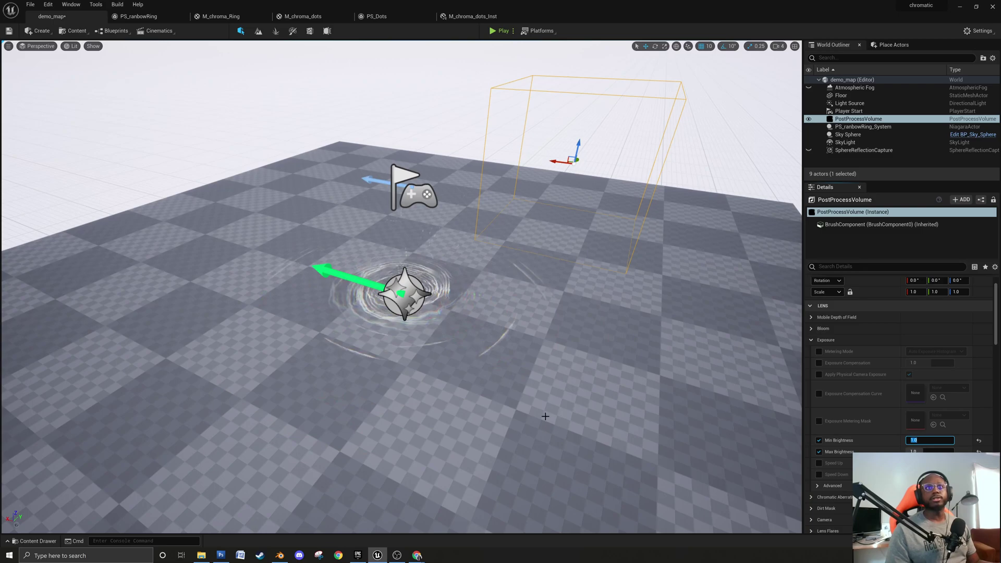
mouse_move(456, 394)
mouse_down()
mouse_move(443, 409)
mouse_move(456, 394)
mouse_up()
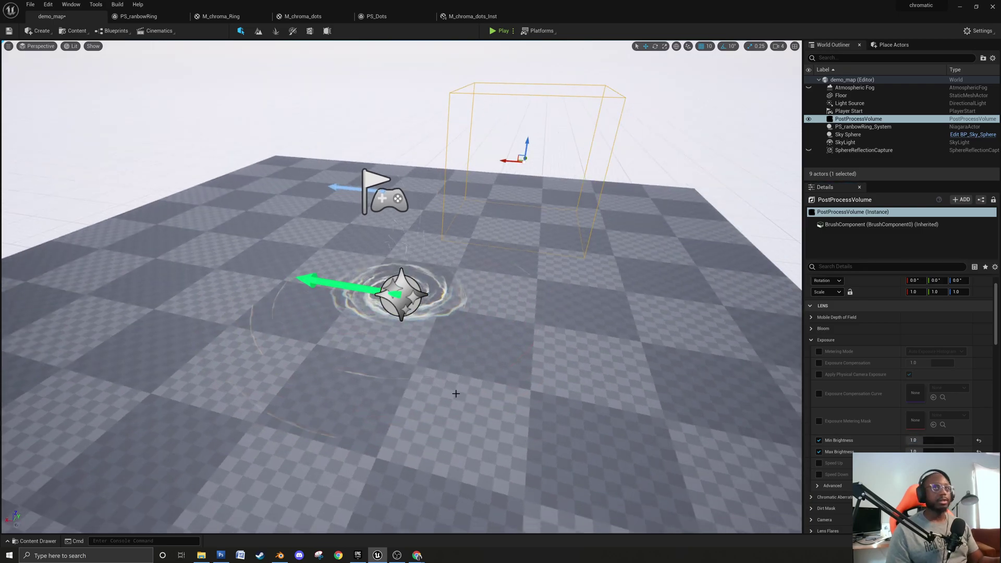
key(g)
scroll(398, 413, down, 3)
mouse_move(375, 373)
right_down()
mouse_move(360, 383)
mouse_move(374, 373)
right_up()
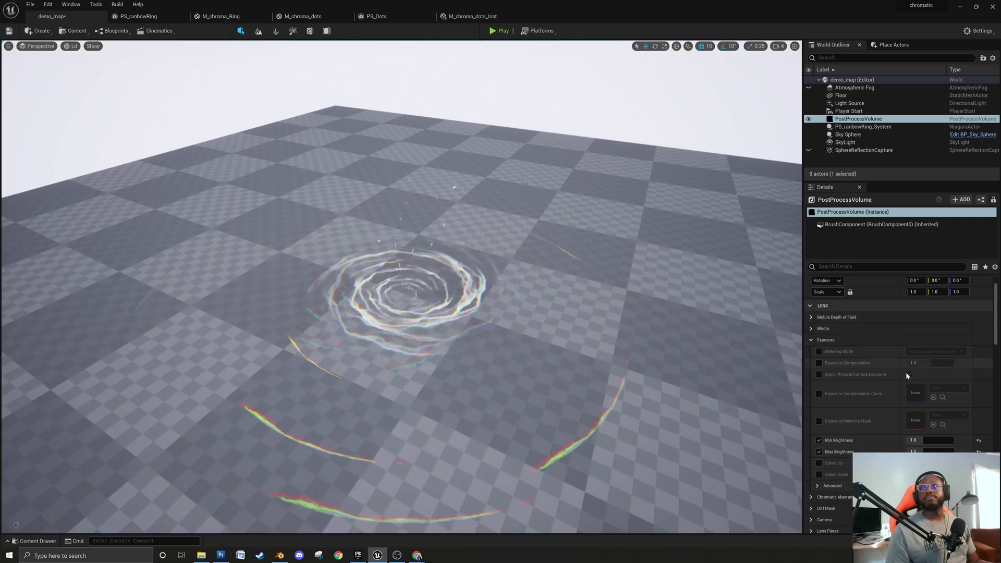
Override the volume's Bloom Intensity, trying 5 before setting it to 1, and save demo_map.
click(812, 329)
click(819, 352)
click(931, 356)
text(5)
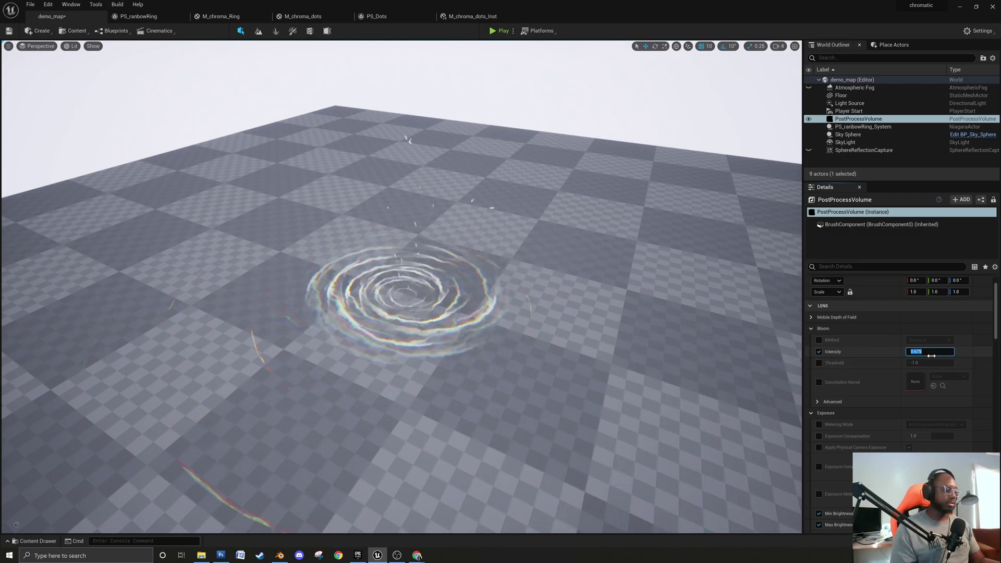
key(Return)
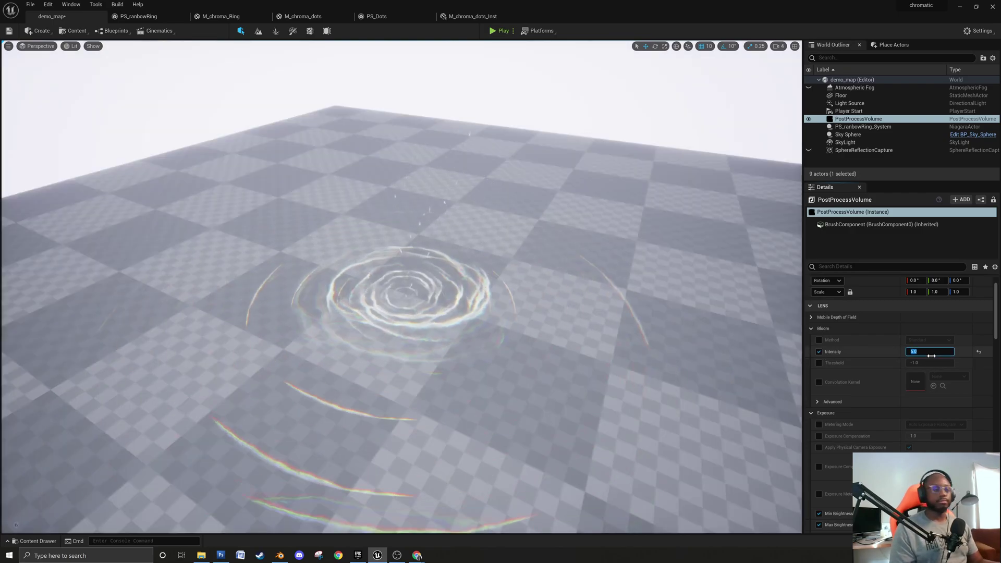
text(1)
key(Return)
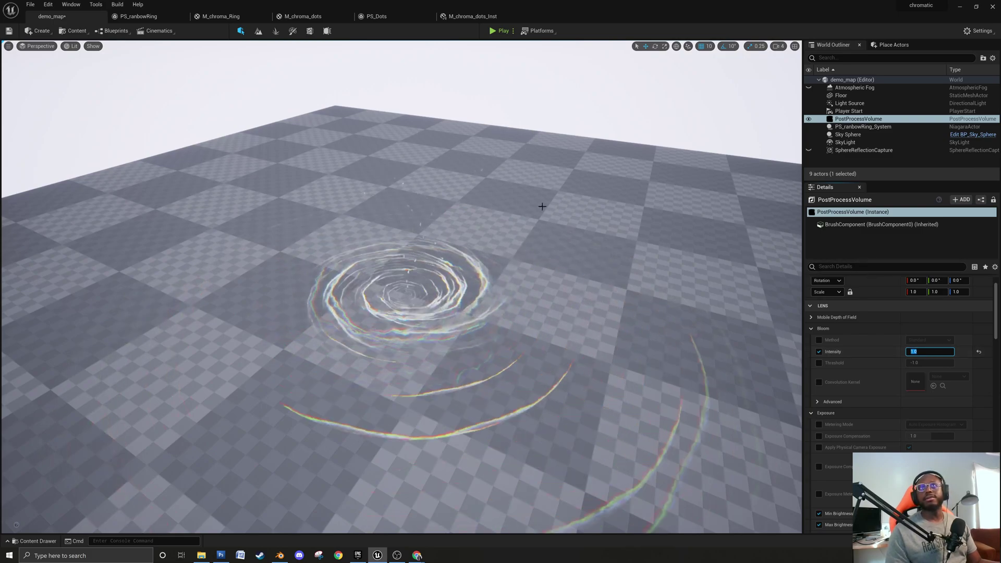
key(ctrl+s)
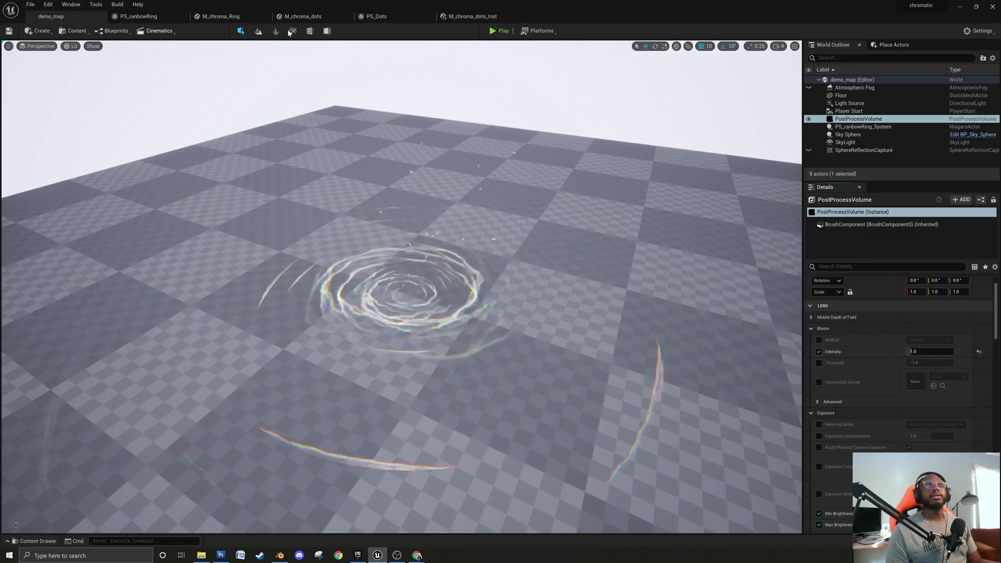
Assign M_chroma_dots_Inst as the Sprite Renderer material of PS_Dots and inspect the dots in demo_map.
click(471, 17)
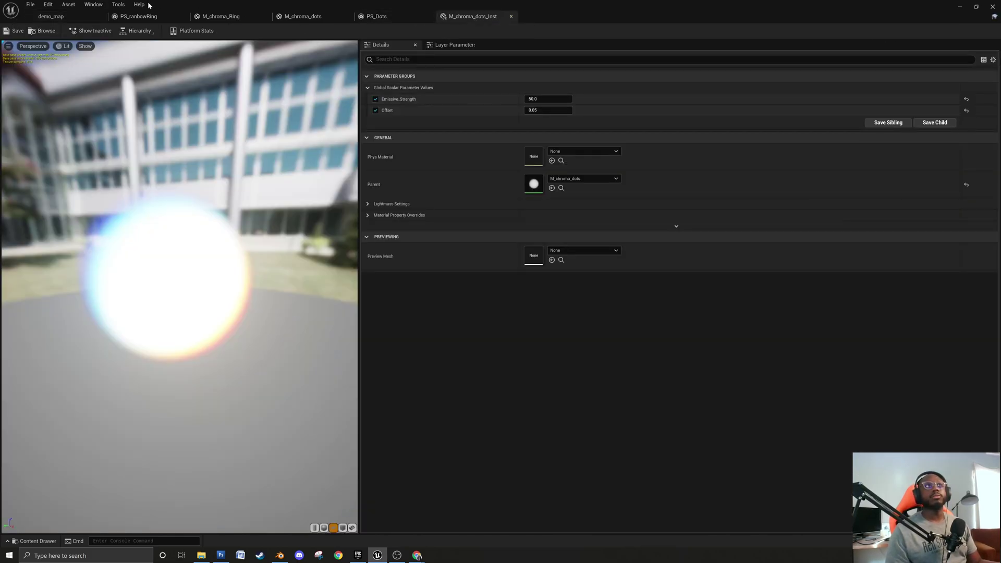
click(389, 17)
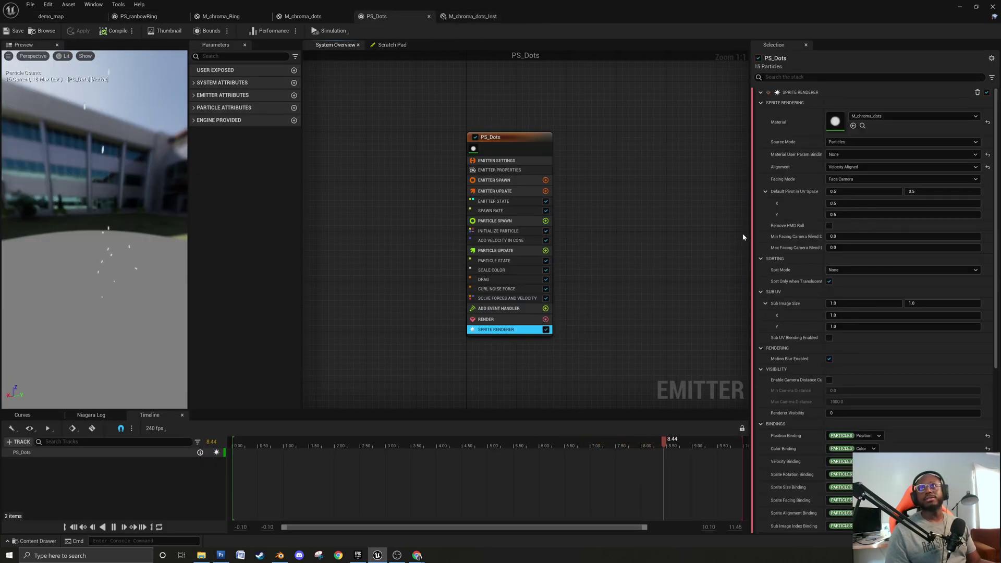
click(940, 116)
click(927, 254)
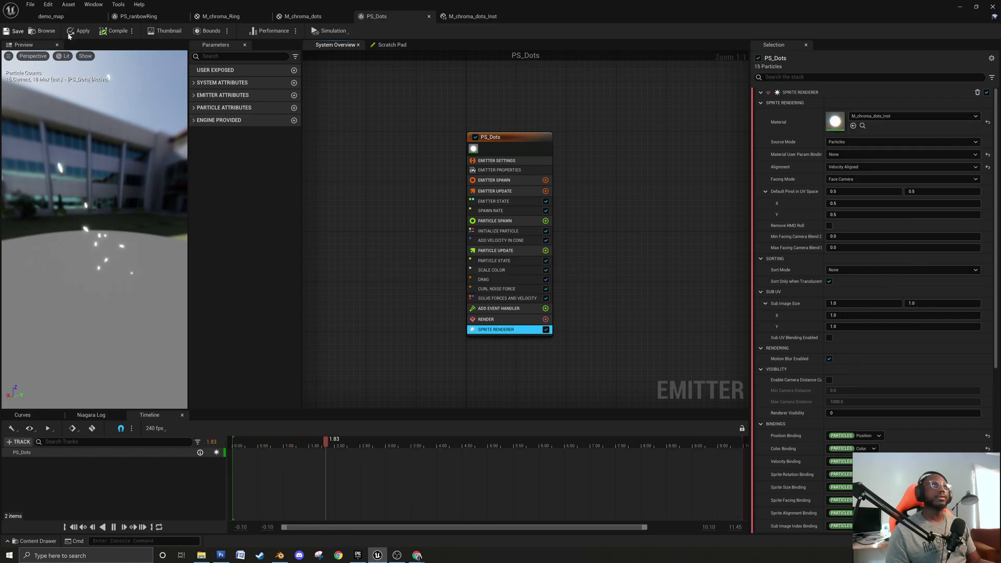
click(65, 17)
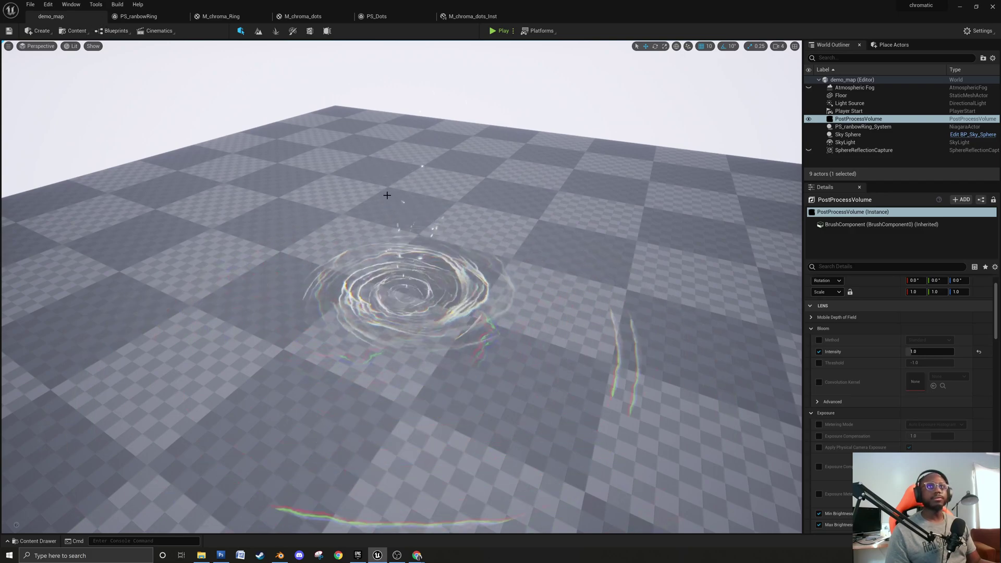
alt+drag(396, 208, 340, 351)
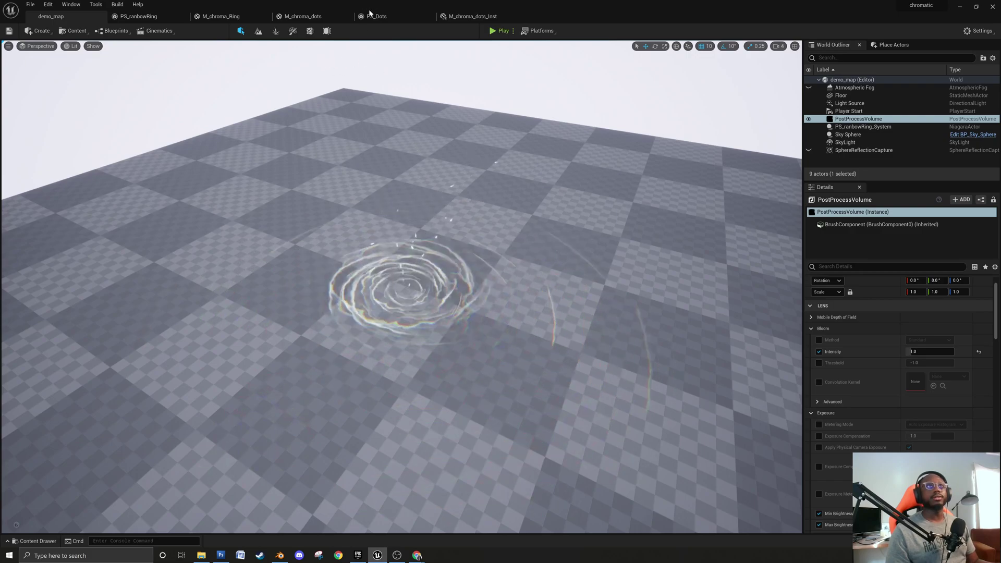
Raise the Offset of M_chroma_dots_Inst to about 0.103 and check the dots in demo_map.
click(314, 19)
click(399, 14)
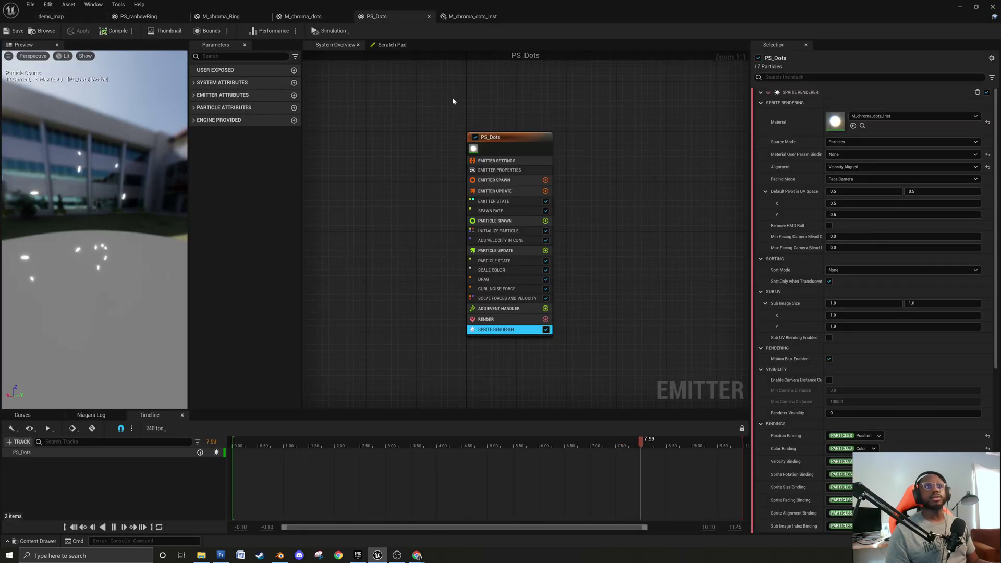
click(489, 14)
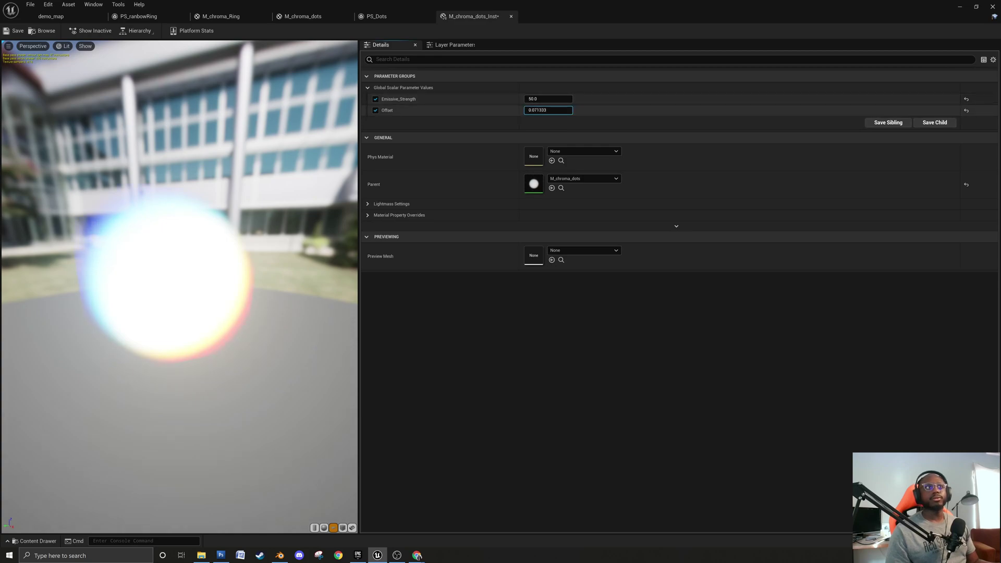
drag(542, 110, 563, 110)
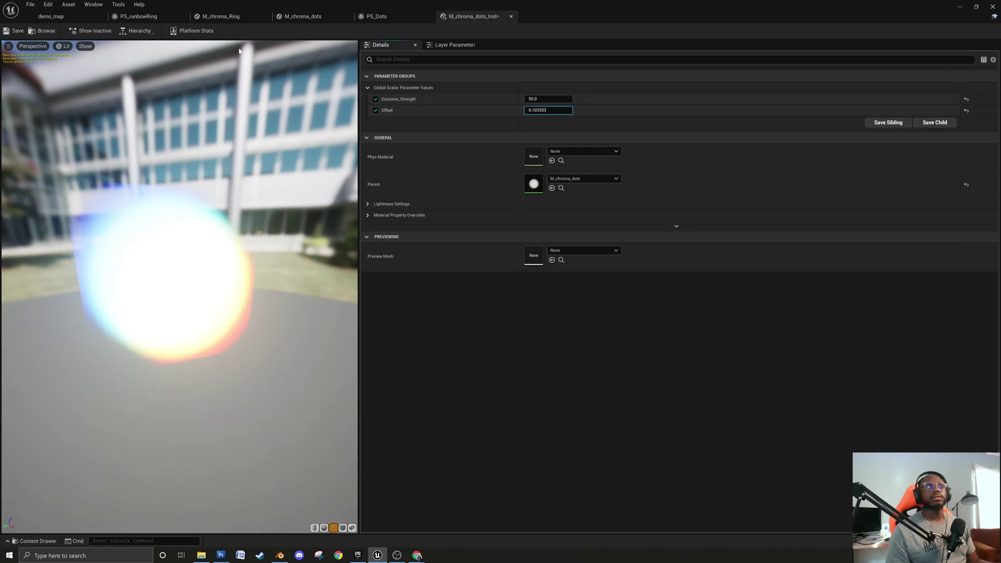
click(61, 17)
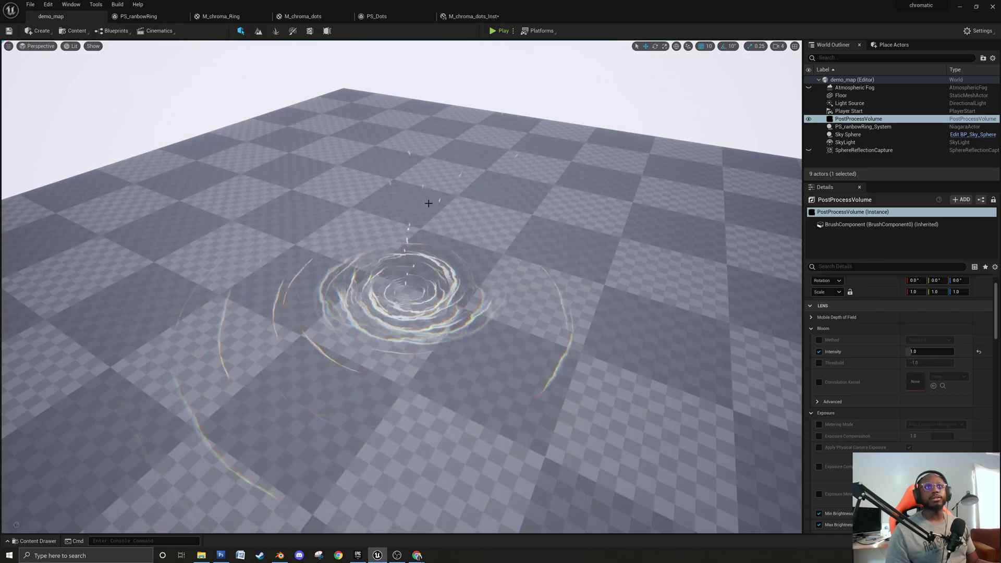
Inspect the ring effect and its dots in demo_map from far away and close up.
scroll(436, 262, down, 3)
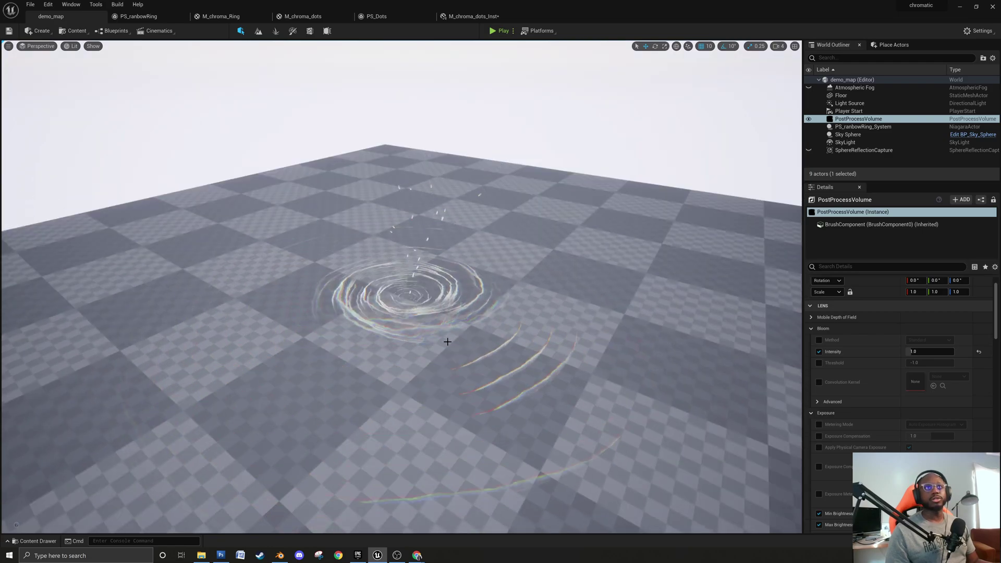
scroll(446, 352, down, 5)
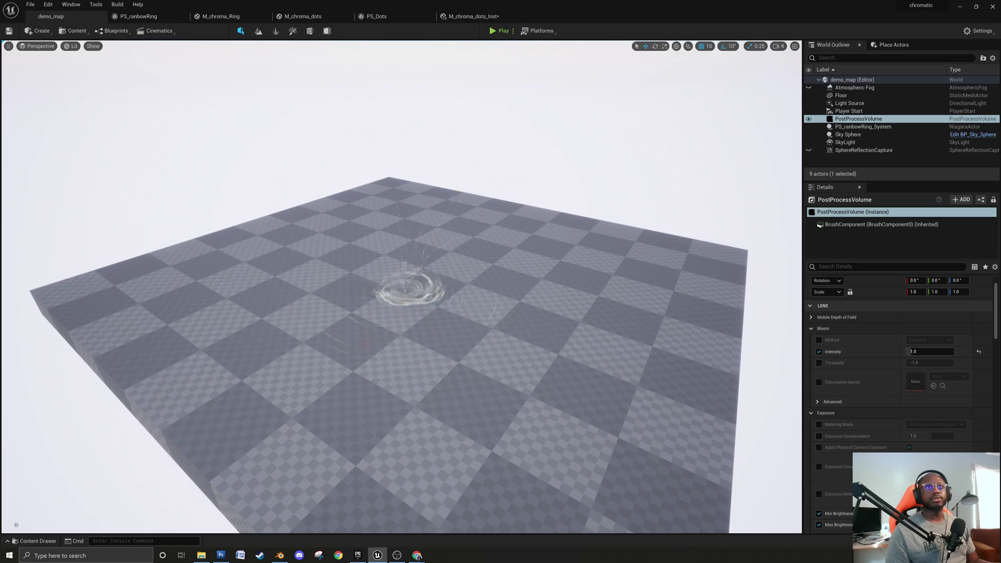
scroll(401, 286, up, 1)
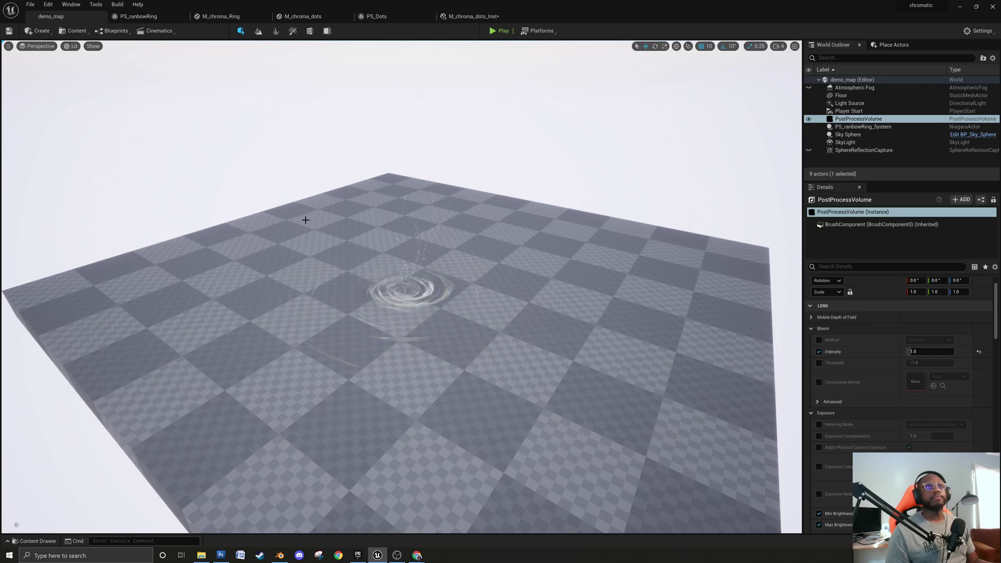
scroll(285, 258, up, 2)
alt+drag(287, 249, 244, 207)
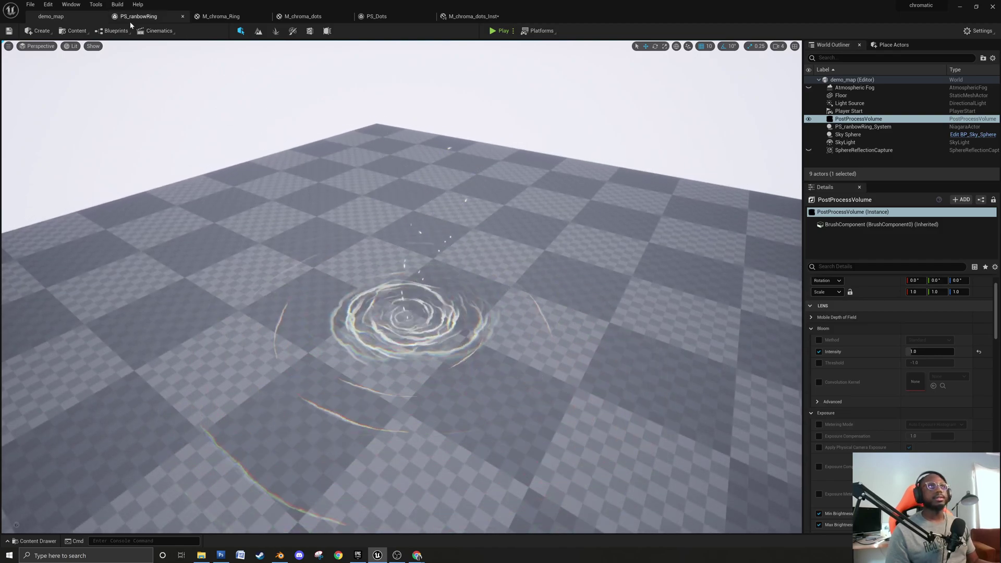
Set both the Editor Startup Map and the Game Default Map to demo_map in the project settings.
click(51, 8)
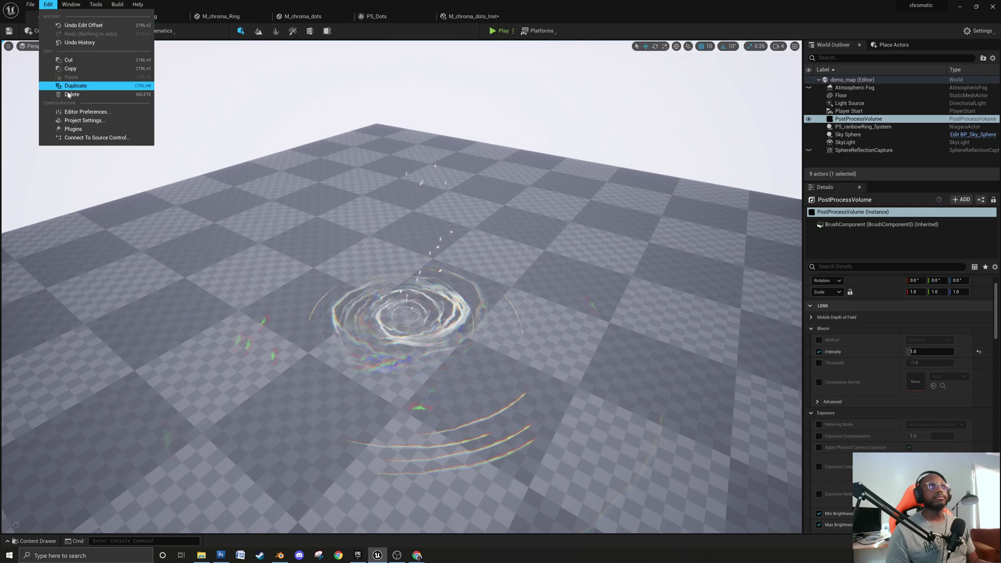
click(83, 120)
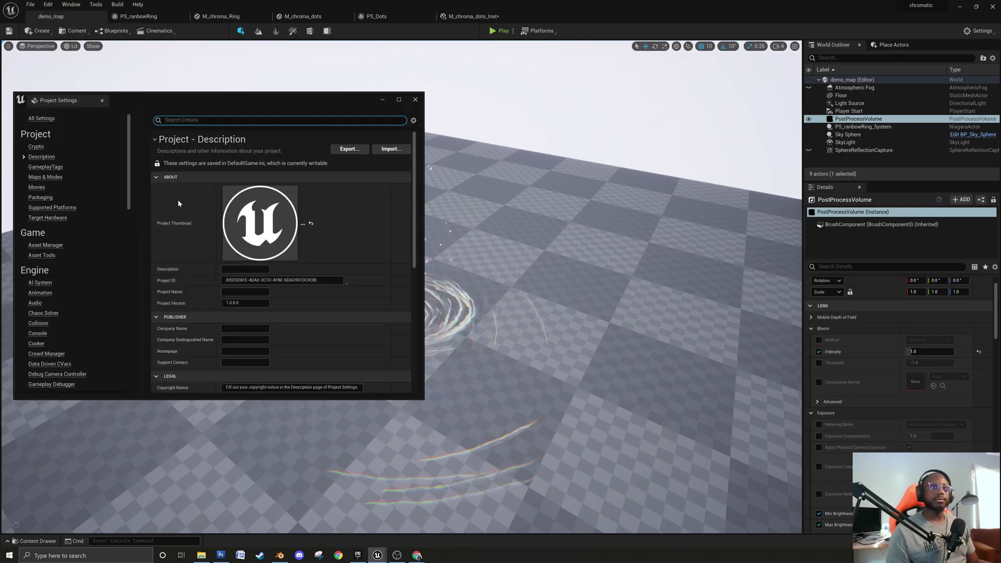
click(52, 177)
click(280, 235)
click(276, 335)
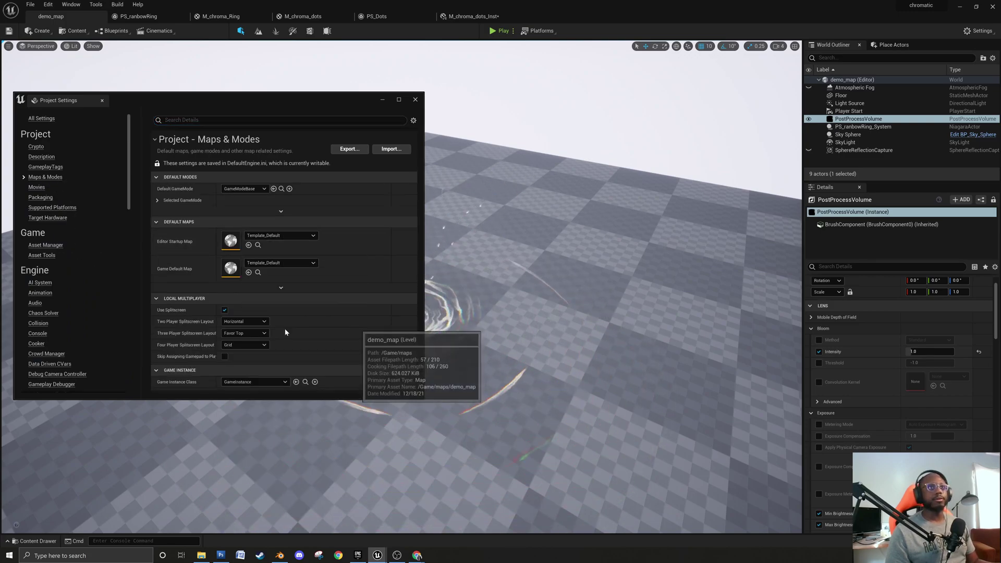
click(285, 263)
click(298, 364)
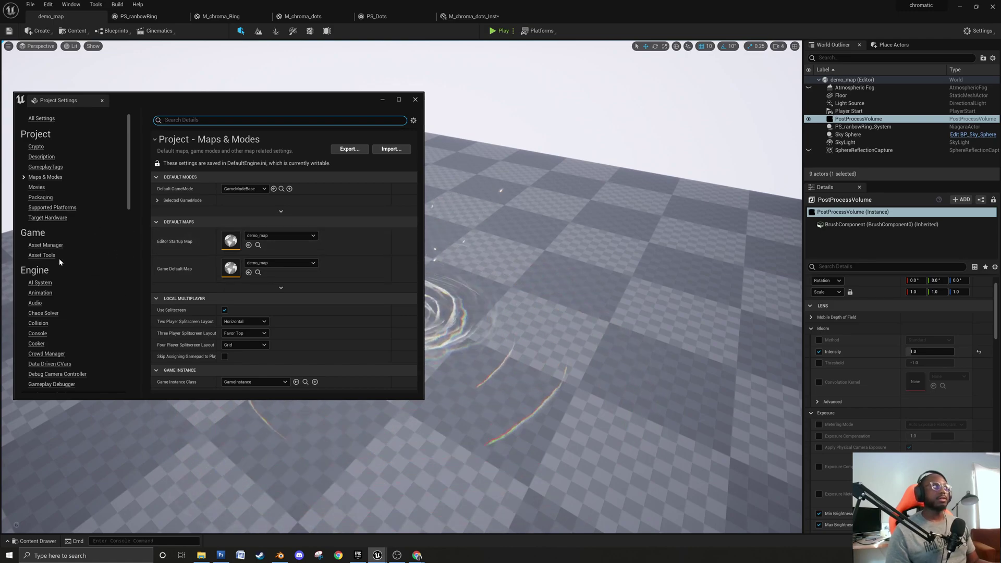
Find the project's anti-aliasing settings by searching for "aa" and change the Anti-Aliasing Method to FXAA.
scroll(86, 260, down, 4)
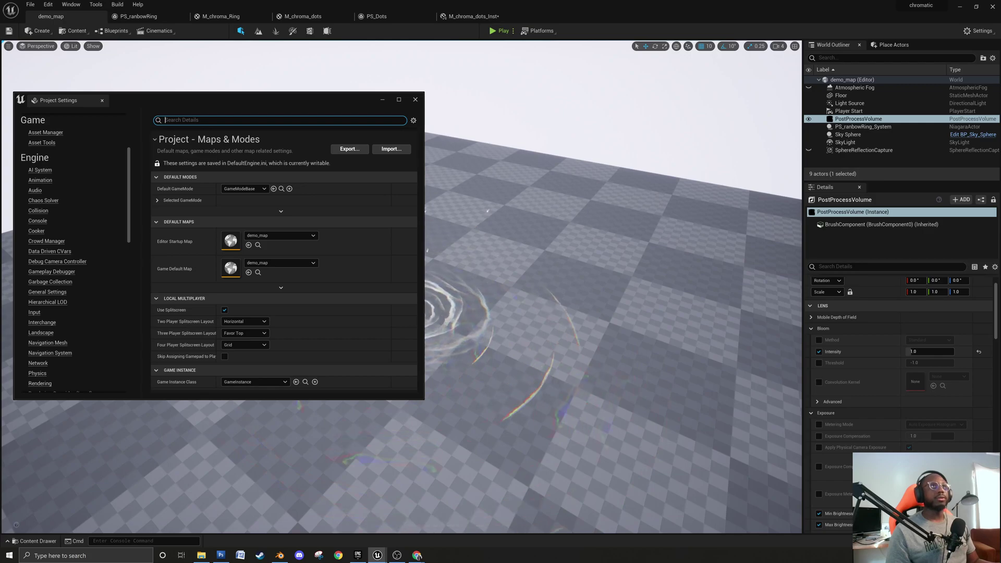
text(aa)
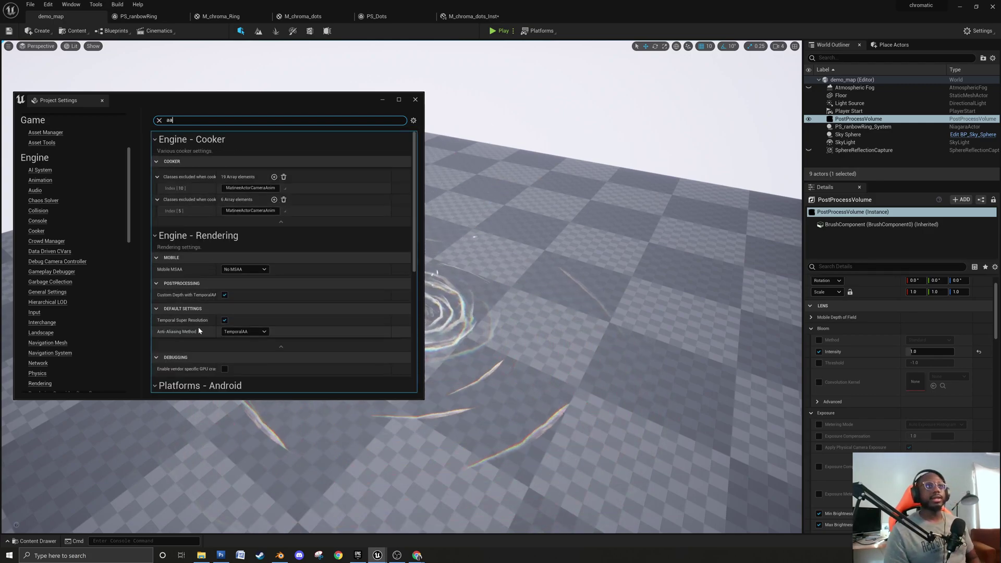
drag(193, 97, 765, 38)
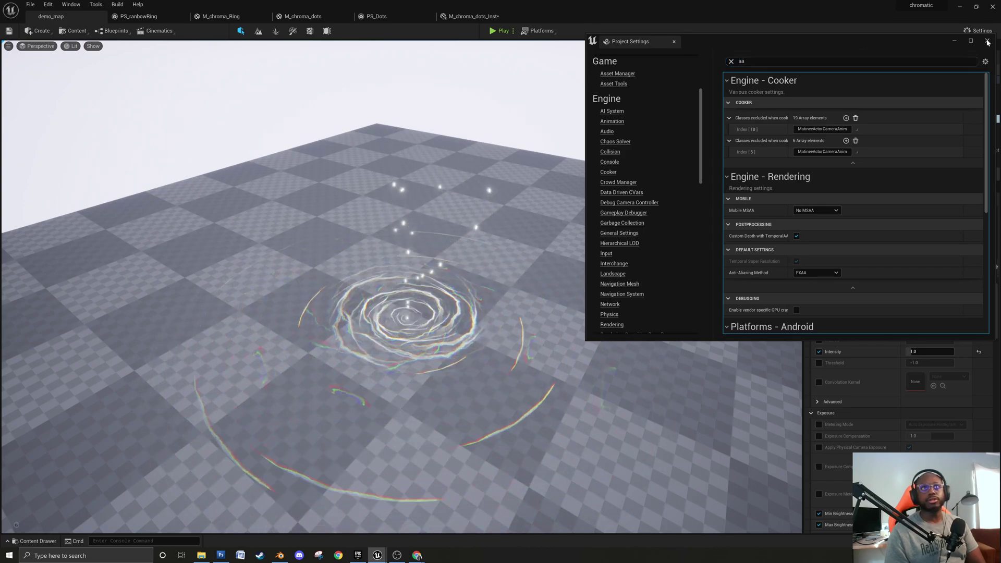
click(987, 41)
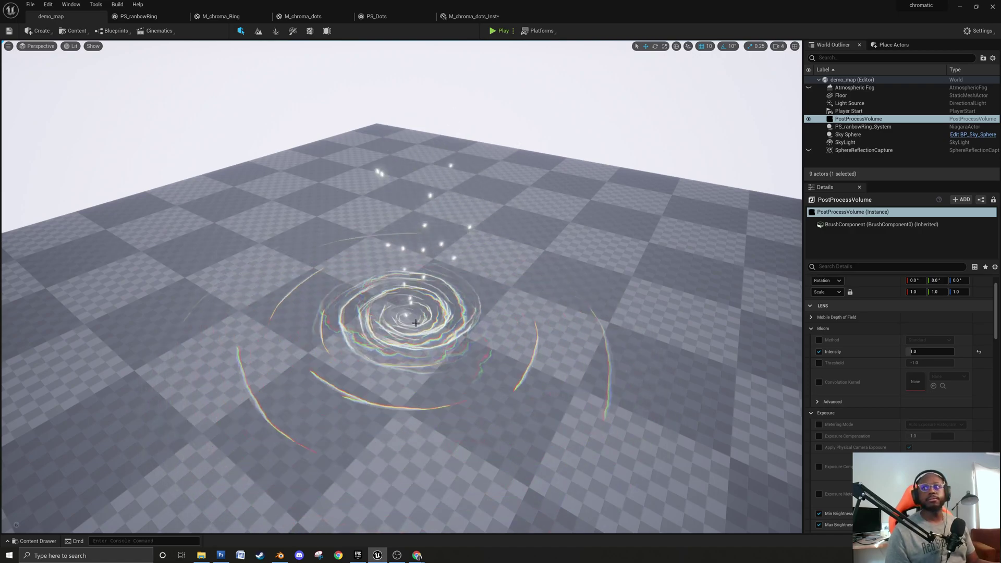
Examine the dots and rings in demo_map from several angles, and review the M_chroma_dots_Inst parameters and the M_chroma_dots graph.
mouse_move(409, 315)
alt+mouse_down()
mouse_move(423, 267)
mouse_move(422, 303)
alt+mouse_up()
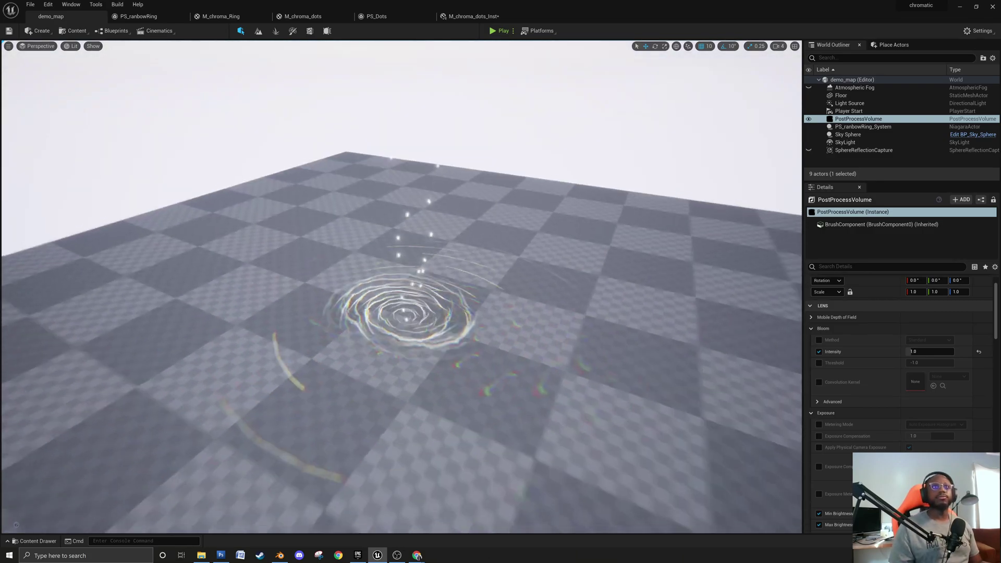
scroll(403, 302, down, 5)
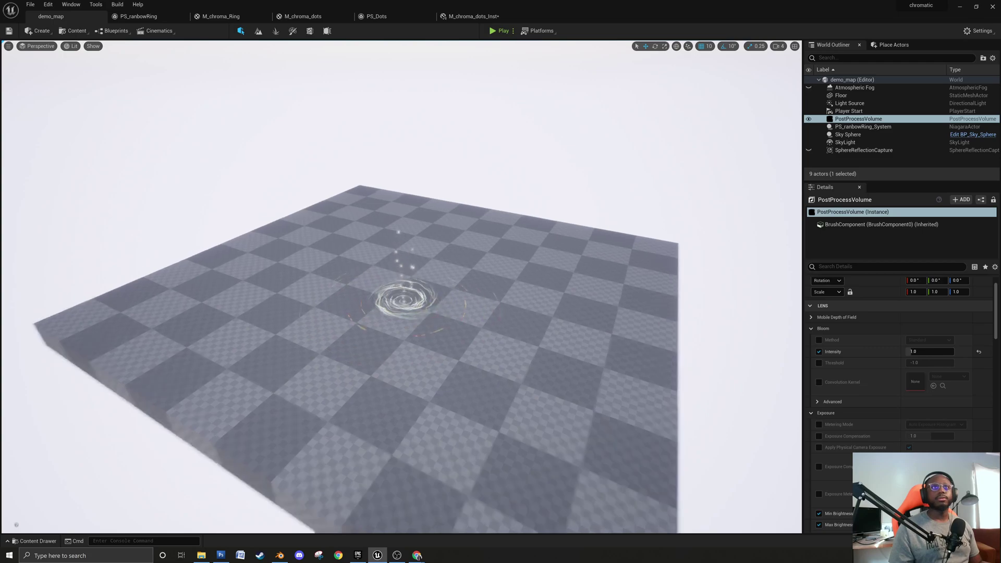
scroll(404, 307, up, 5)
alt+drag(367, 338, 372, 354)
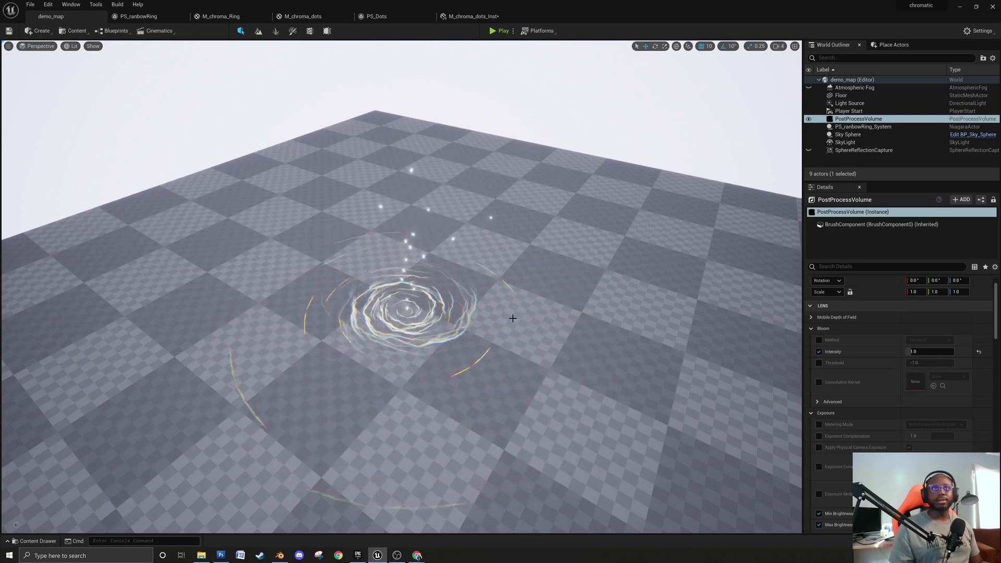
right_drag(478, 393, 464, 396)
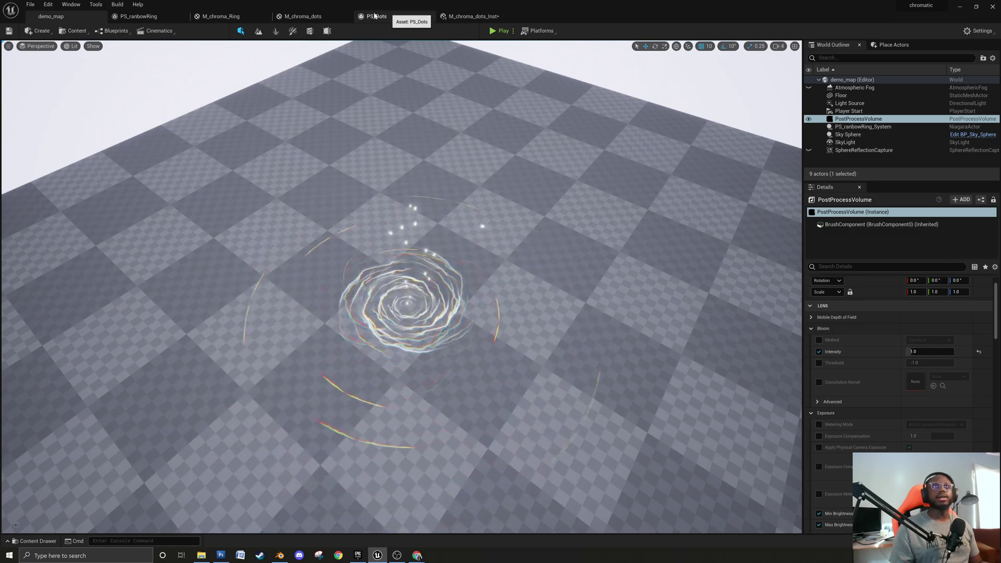
click(472, 17)
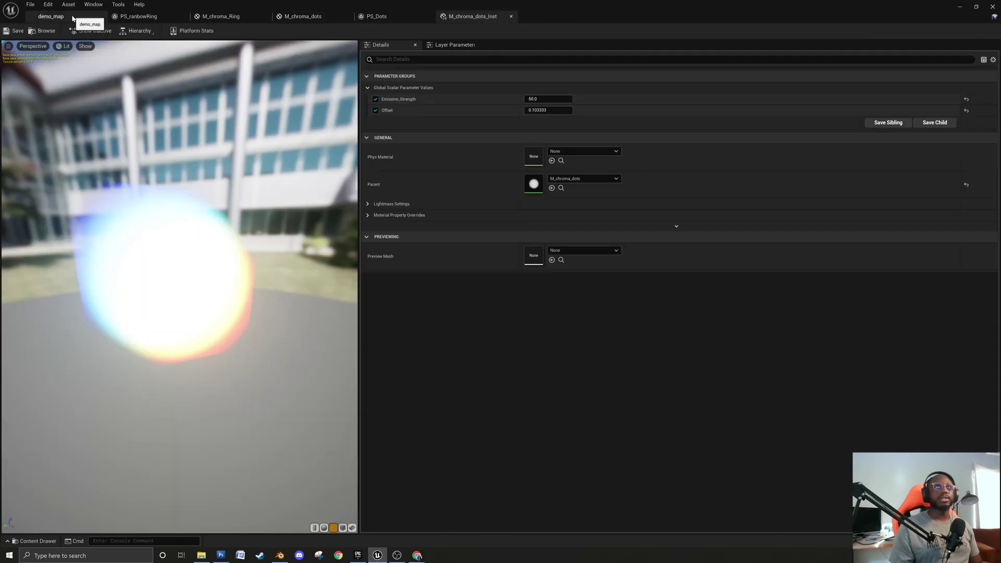
click(70, 18)
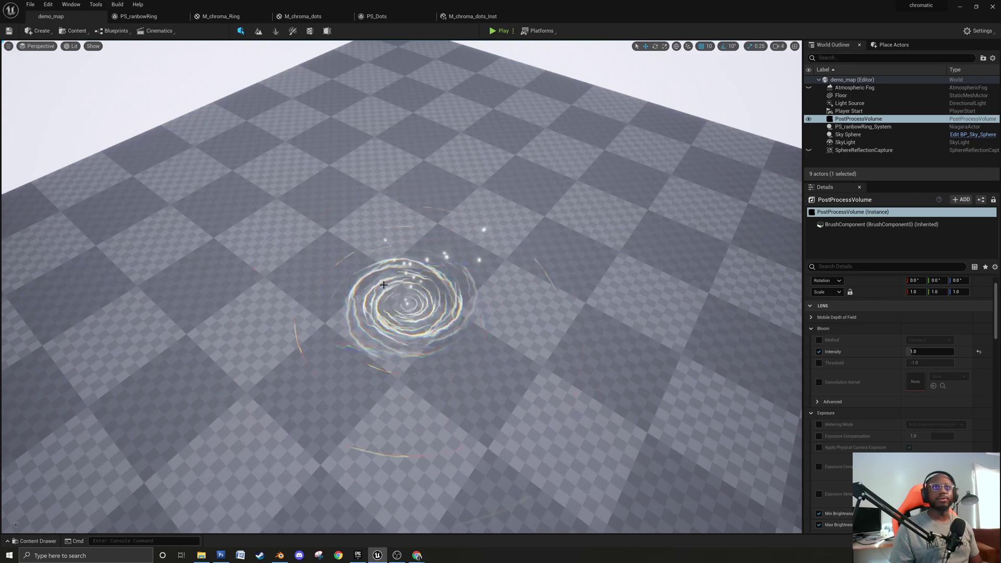
click(306, 18)
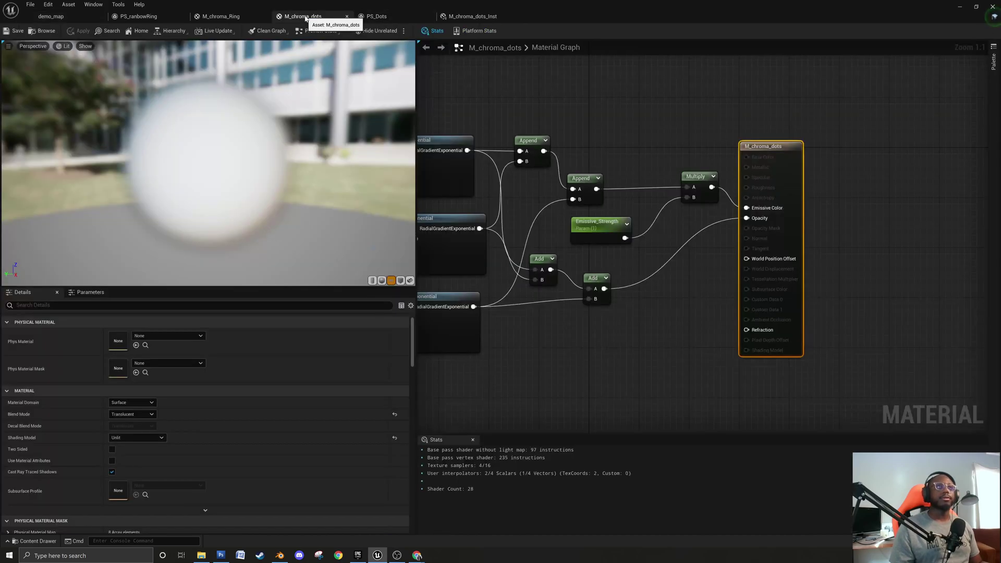
Insert a Multiply node between the last Append and Emissive Color in M_chroma_Ring, moving both Append nodes above the Add nodes.
click(237, 19)
right_drag(837, 195, 567, 159)
right_drag(819, 162, 610, 127)
scroll(735, 205, up, 2)
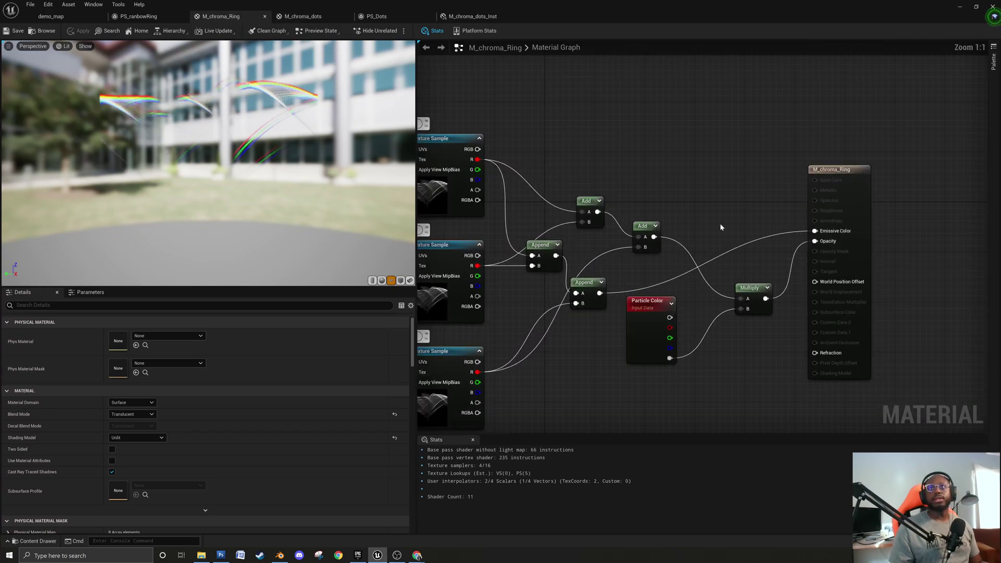
right_click(690, 189)
text(mul)
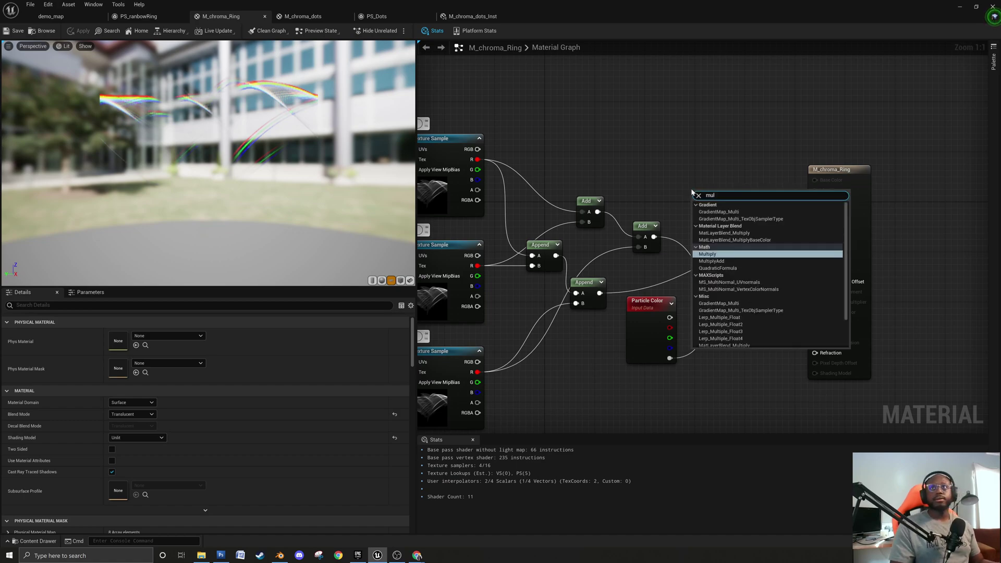
key(Return)
drag(587, 291, 656, 166)
drag(537, 246, 556, 153)
drag(669, 168, 743, 194)
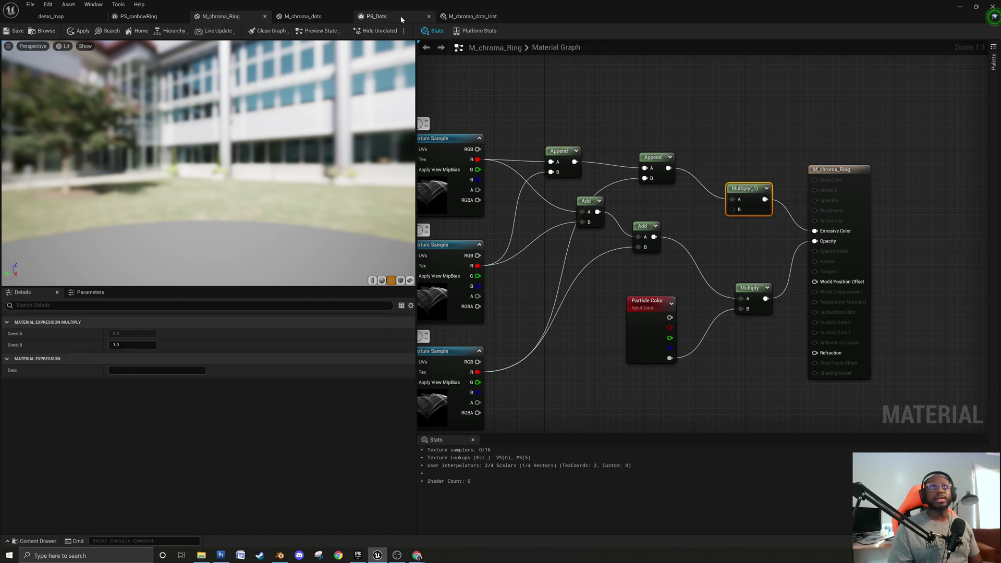
Reorder the open assets so that PS_Dots follows PS_ranbowRing and M_chroma_Ring comes last.
click(377, 16)
drag(315, 19, 398, 18)
drag(222, 18, 487, 18)
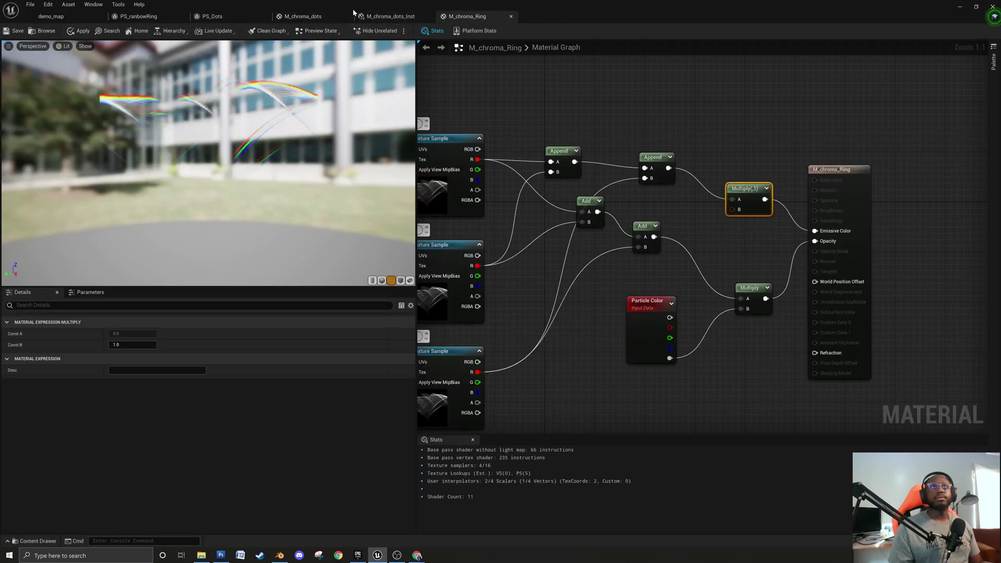
Copy the Emissive_Strength parameter from M_chroma_dots into M_chroma_Ring, connect it to the new Multiply's B input, and save the material.
click(309, 16)
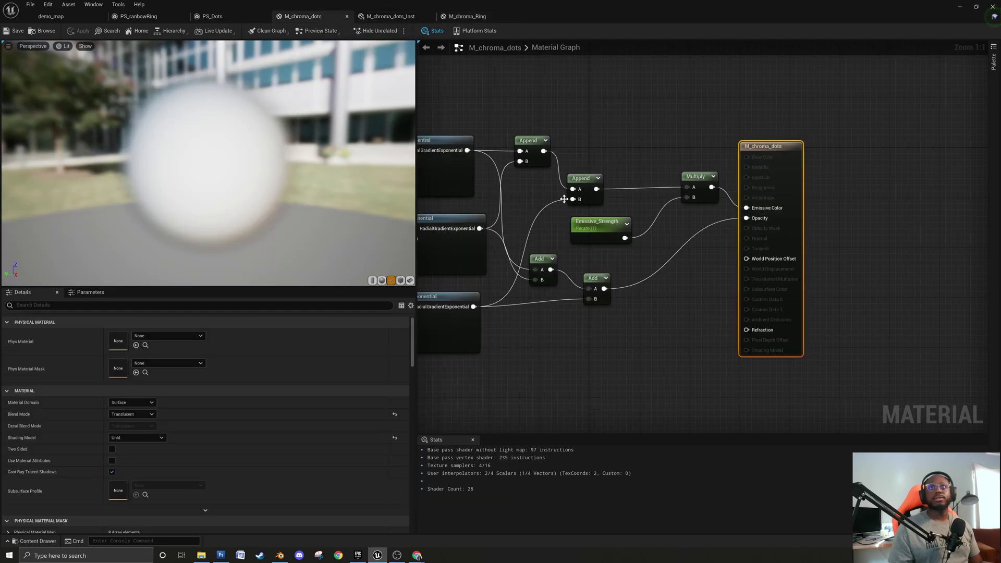
click(574, 227)
click(463, 20)
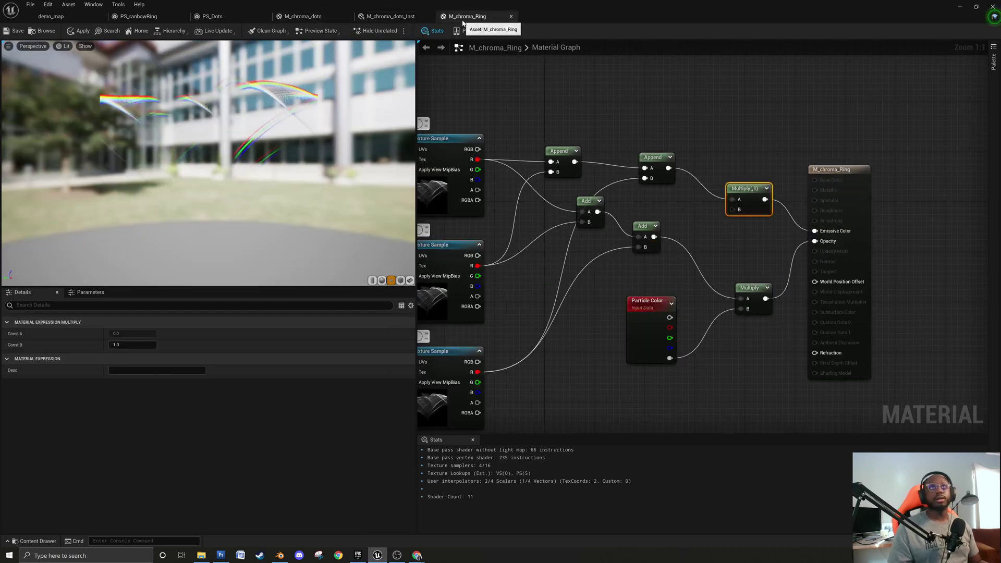
click(656, 201)
key(ctrl+v)
drag(712, 223, 733, 210)
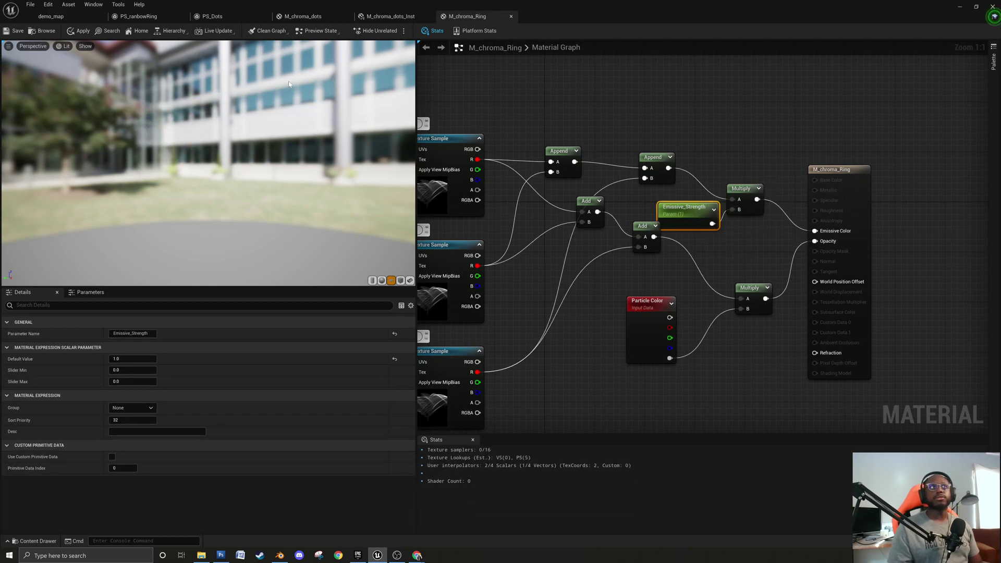
click(8, 32)
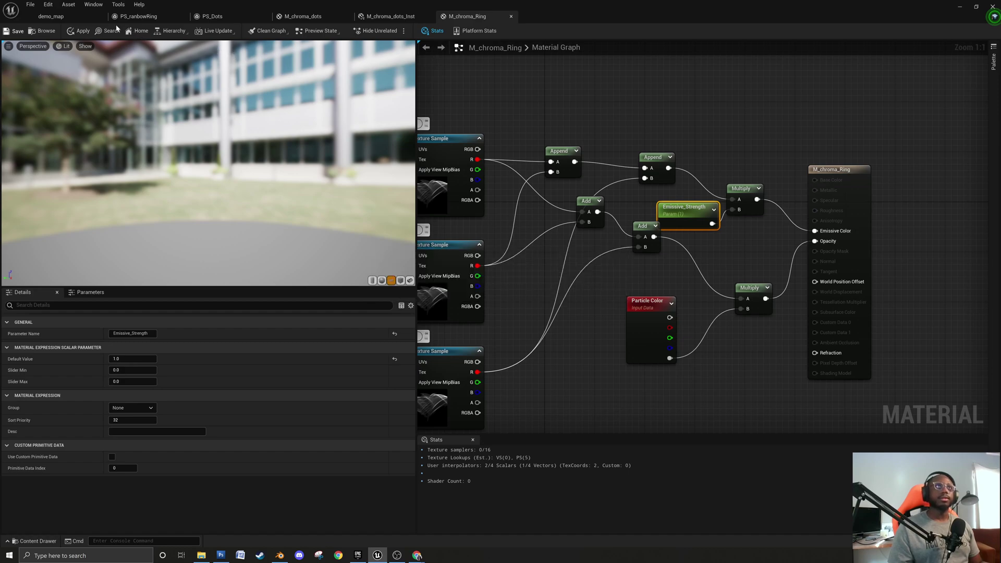
Check the ring effect in demo_map and look through the open M_chroma_dots_Inst, PS_Dots and M_chroma_dots assets.
click(51, 16)
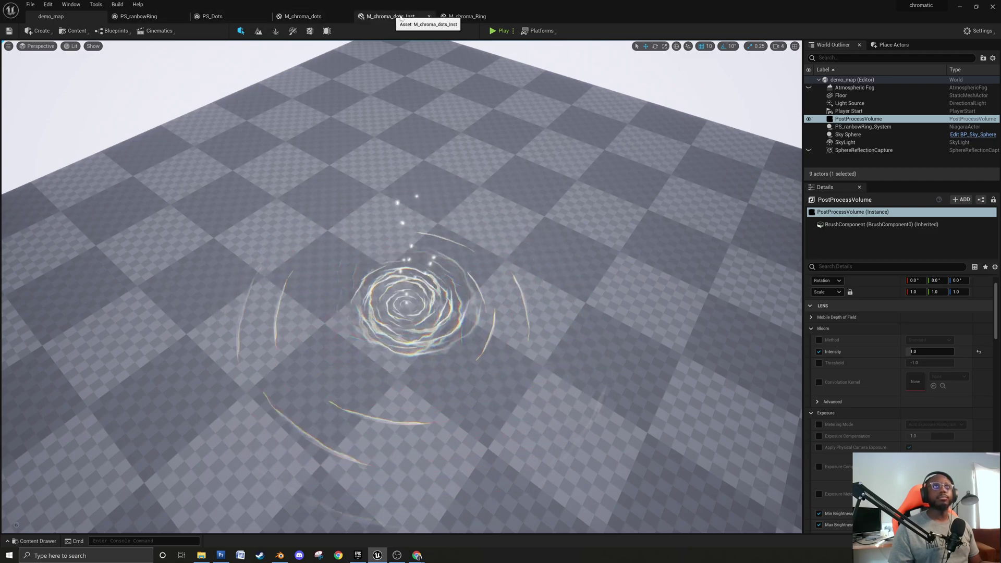
click(378, 16)
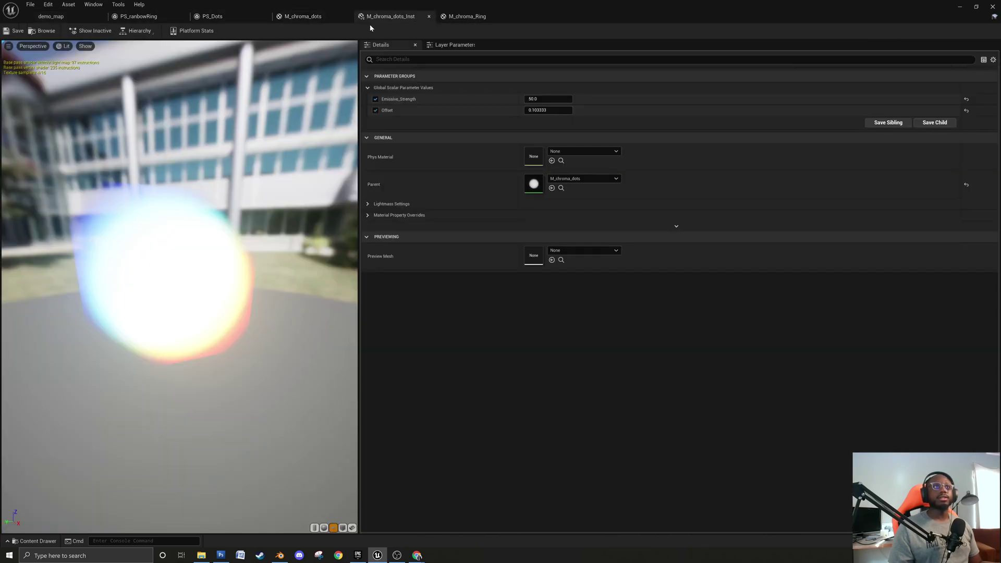
click(314, 18)
click(220, 19)
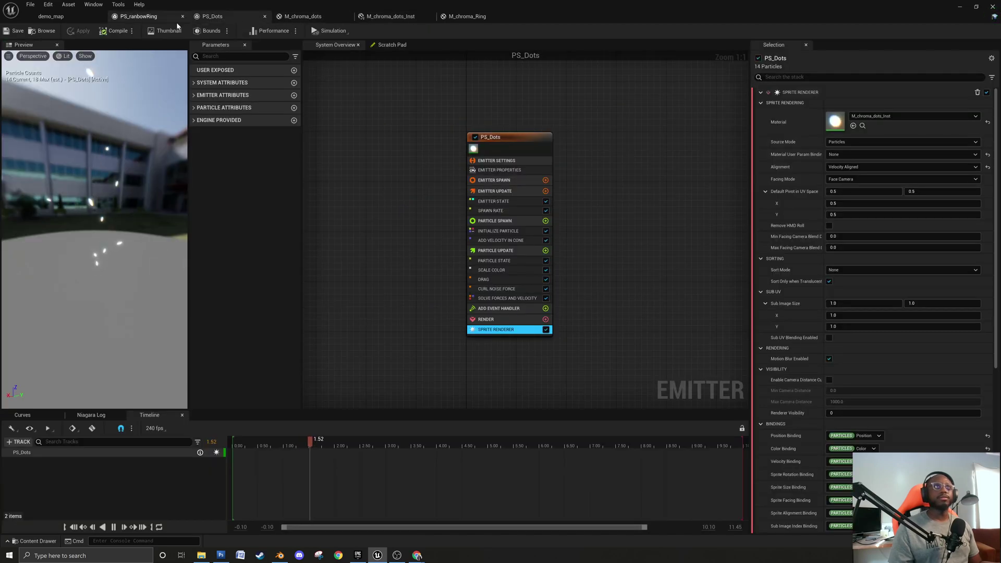
click(312, 17)
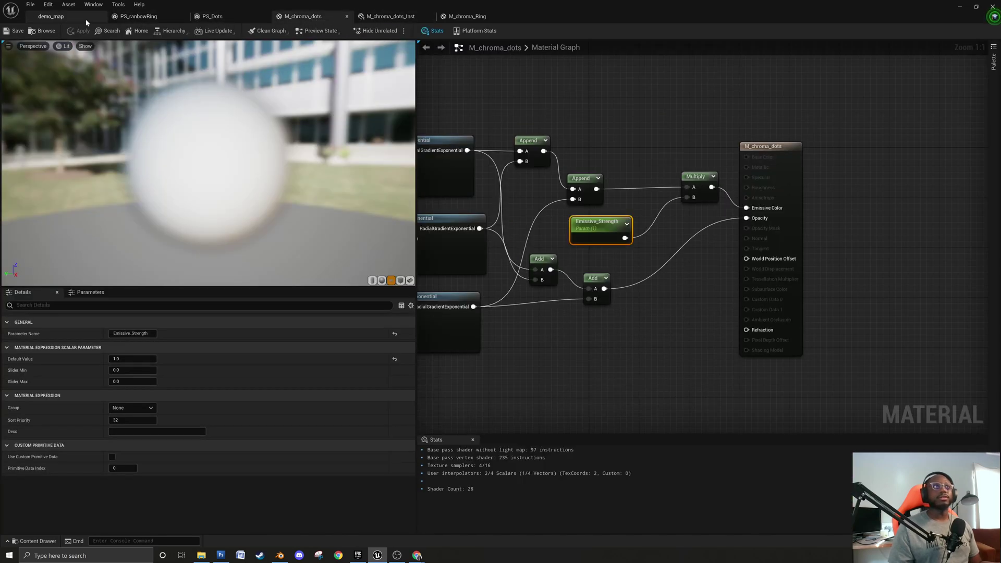
Open the ring's material instance M_chroma_Ring_Inst from the Materials folder.
click(50, 16)
click(35, 541)
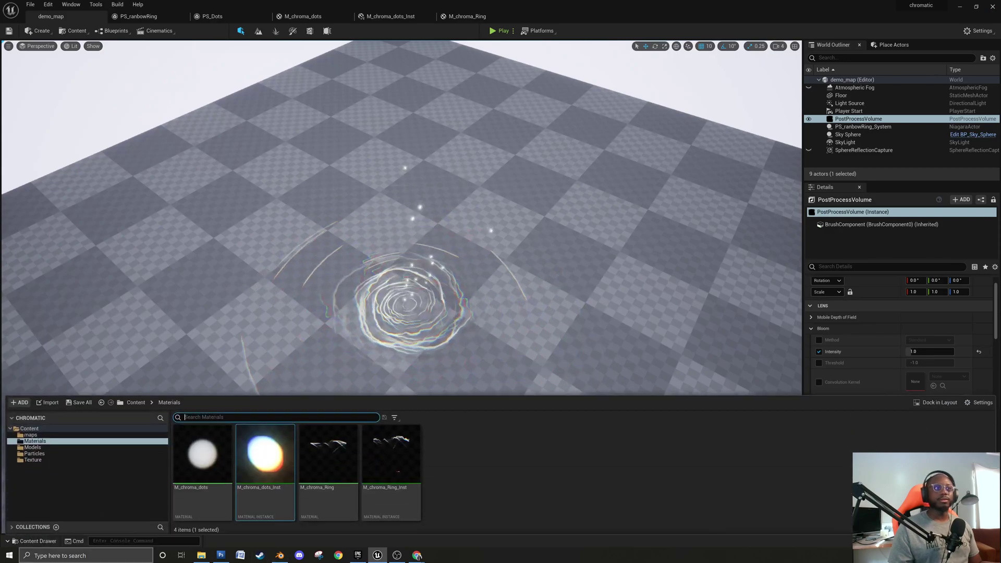
double_click(349, 462)
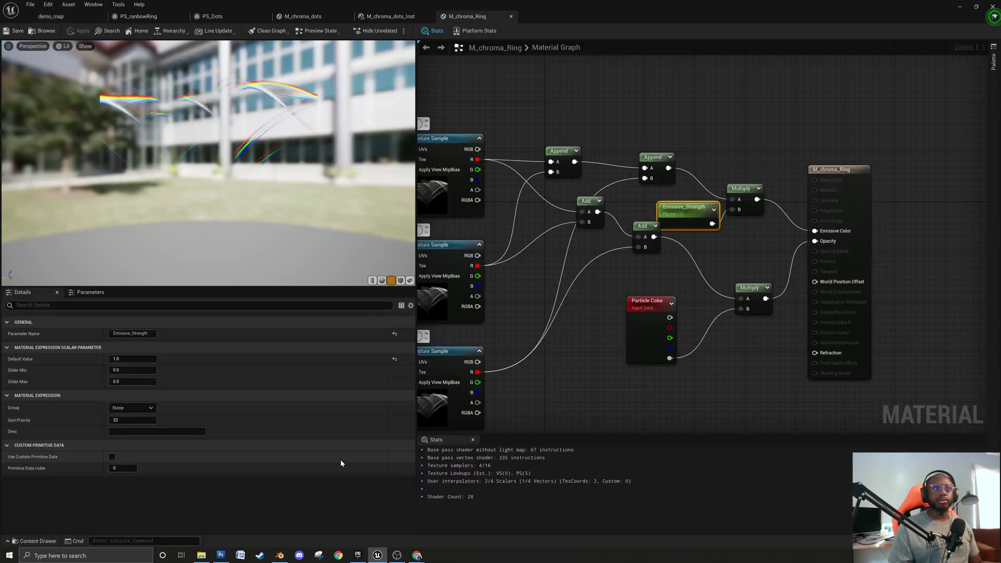
click(52, 17)
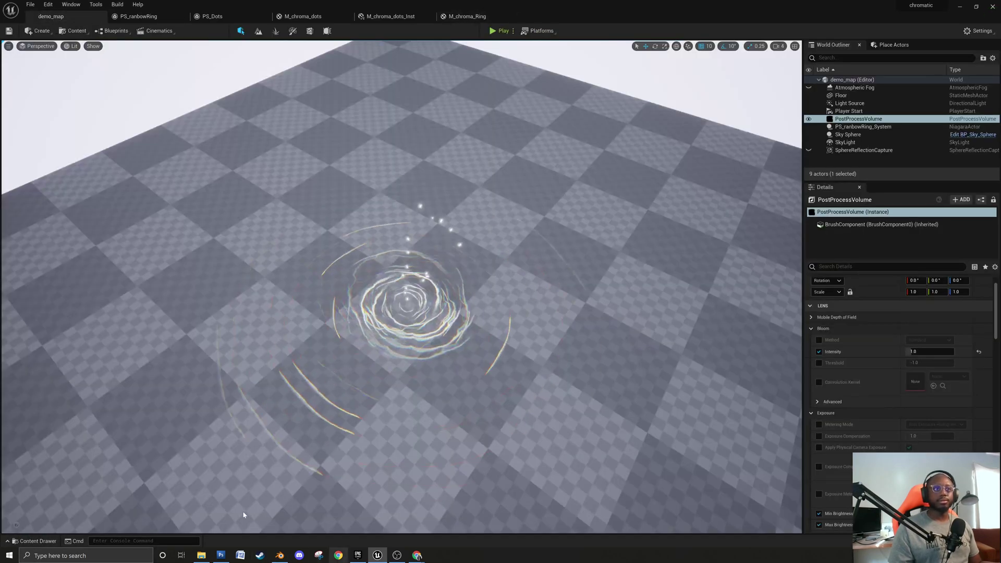
click(35, 541)
click(400, 463)
double_click(400, 463)
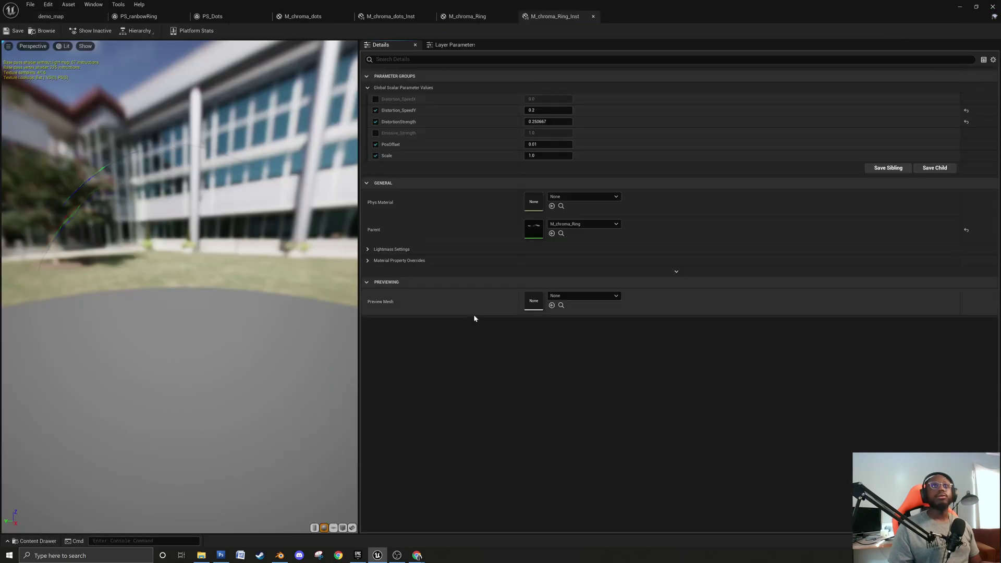
Show the M_chroma_Ring_Inst preview on a plane mesh and turn the view to inspect the ring texture.
click(333, 528)
drag(224, 435, 232, 434)
drag(136, 361, 144, 361)
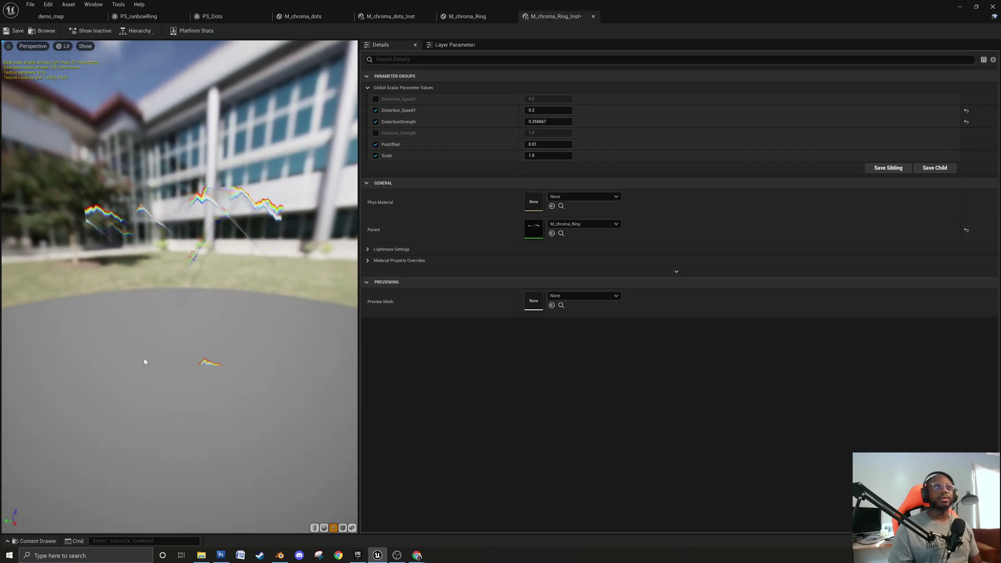
mouse_move(225, 225)
mouse_down()
mouse_move(212, 225)
mouse_move(225, 225)
mouse_up()
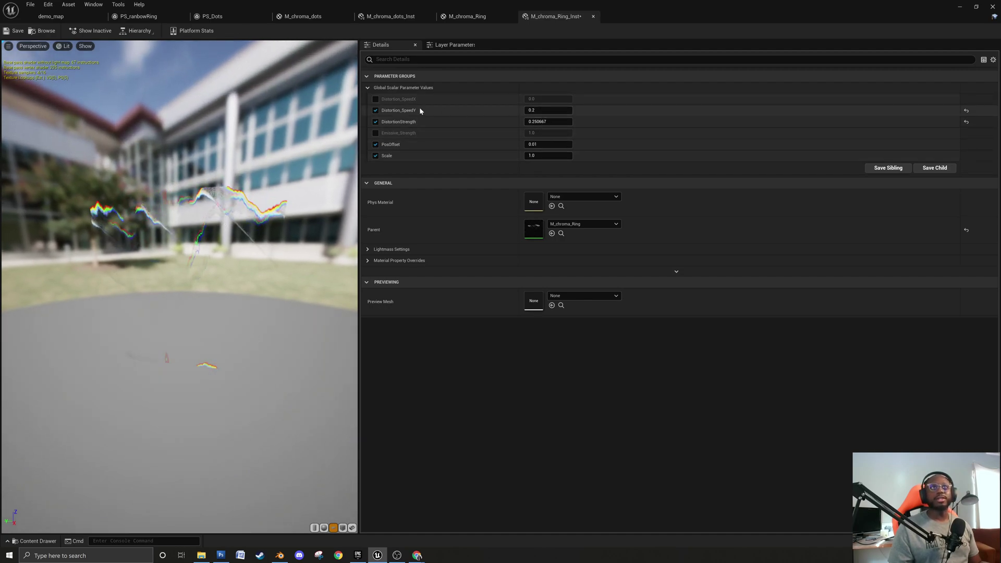
Enable the Emissive_Strength override in M_chroma_Ring_Inst, set it to 50, save the instance, and check the ring in demo_map.
click(375, 134)
click(550, 133)
text(50)
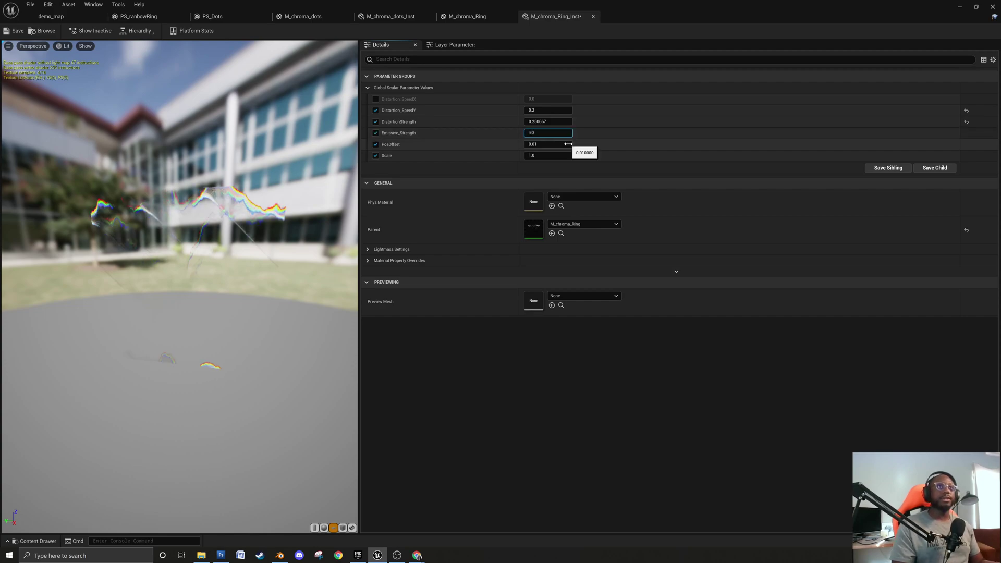
key(Return)
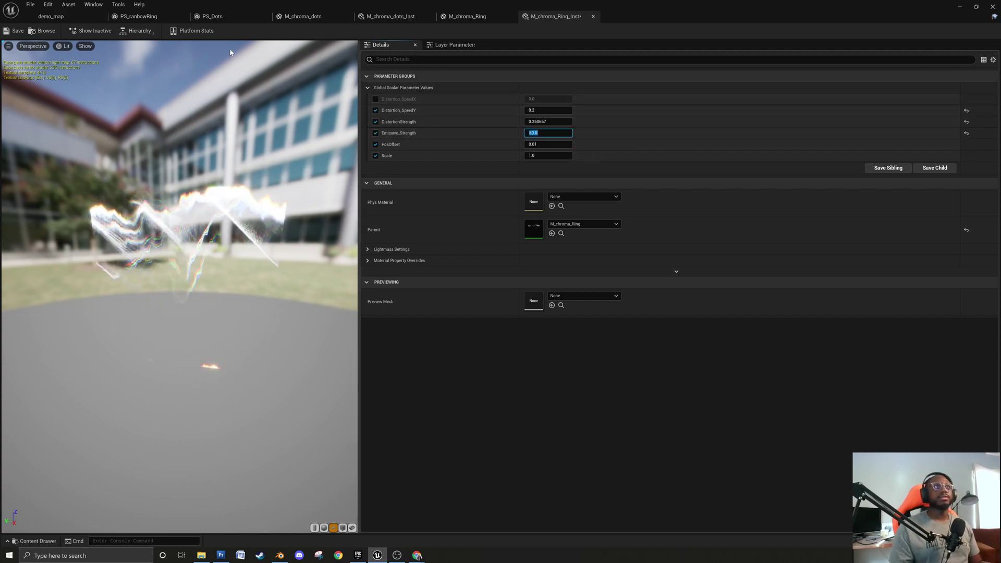
click(11, 32)
click(51, 16)
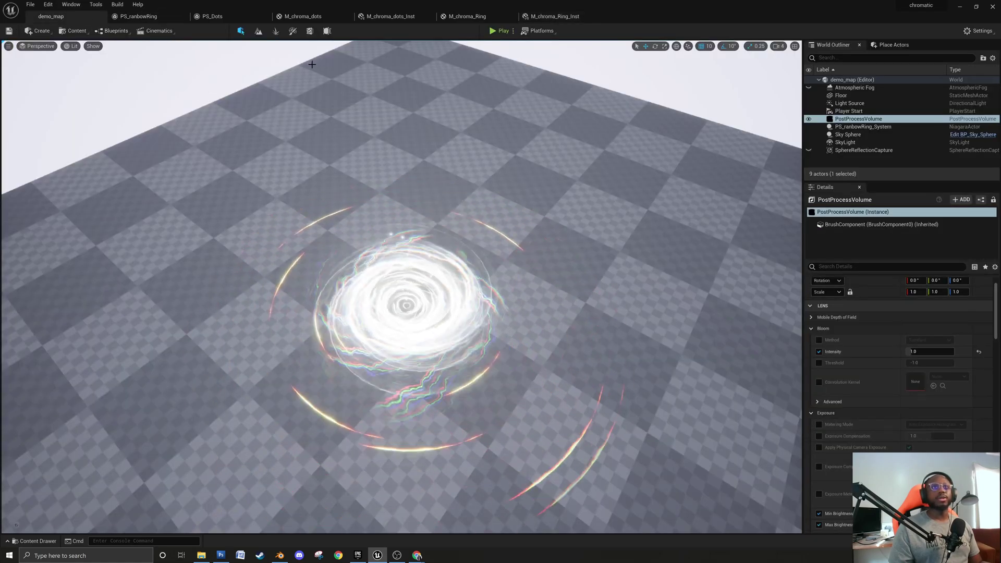
Set Emissive_Strength in M_chroma_Ring_Inst to 10, save the instance, and check the ring in demo_map.
click(545, 18)
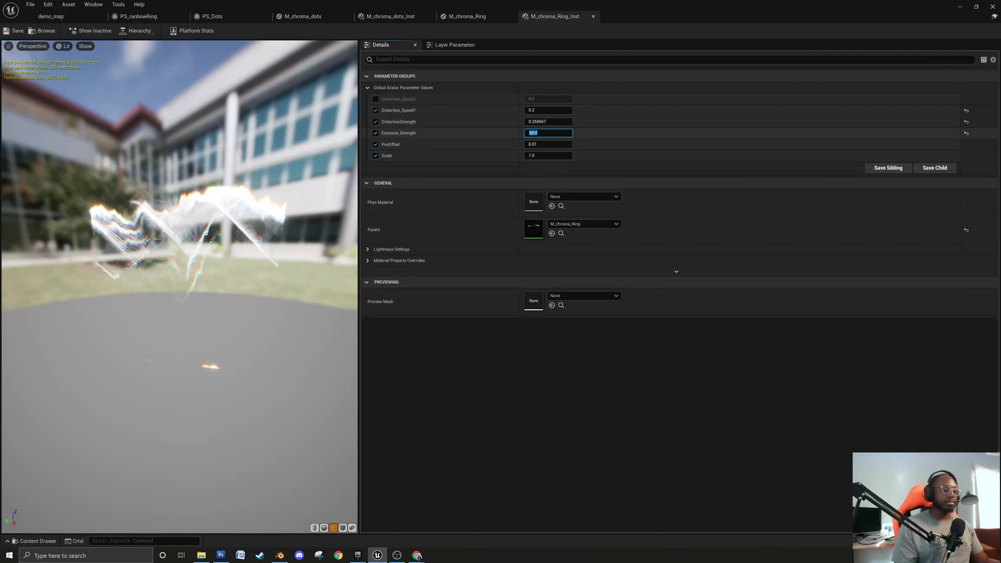
text(10)
key(Return)
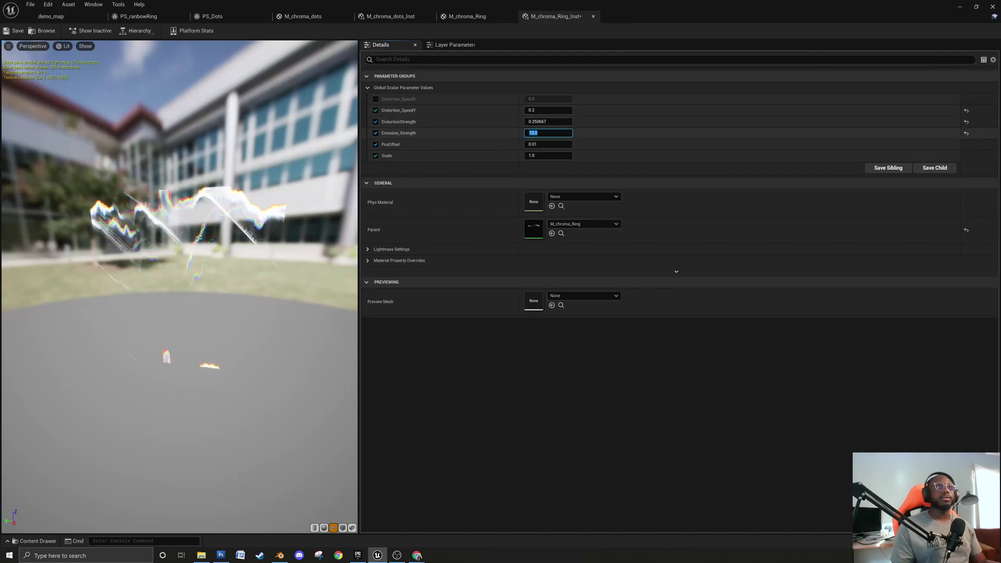
click(14, 31)
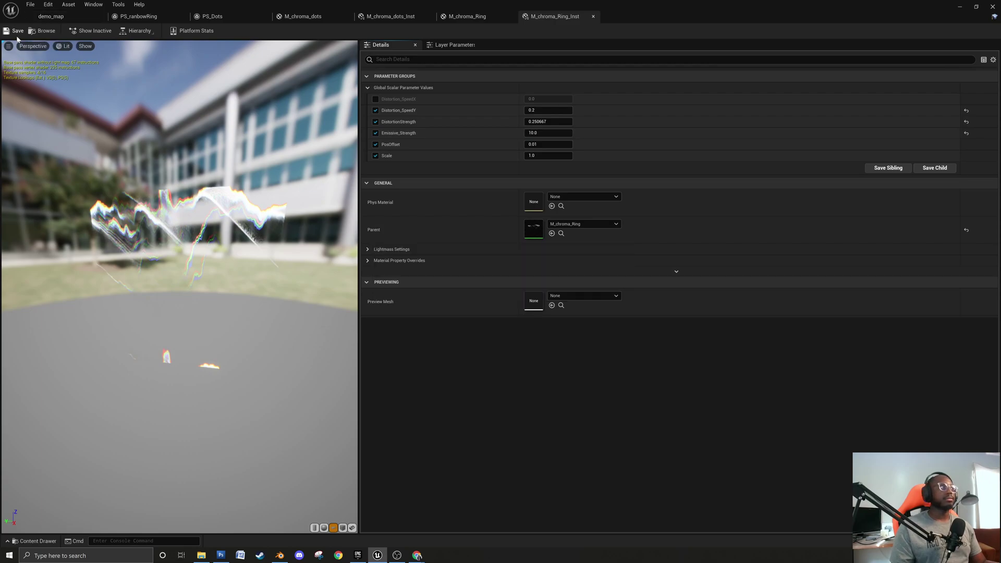
click(104, 19)
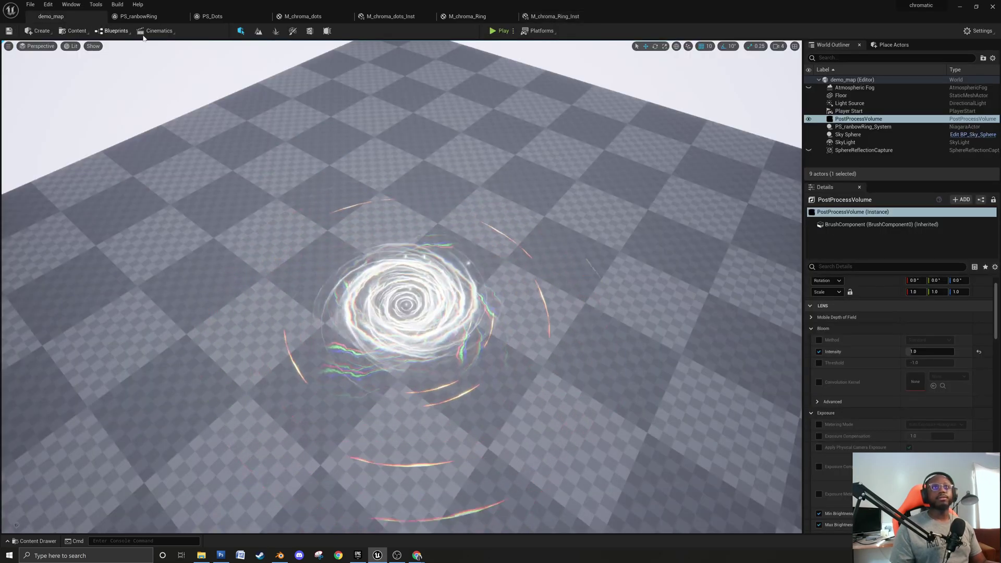
In the M_chroma_Ring graph, move the three Texture Samples and all nodes after them away from the UV Add nodes to open a gap.
click(556, 16)
click(487, 16)
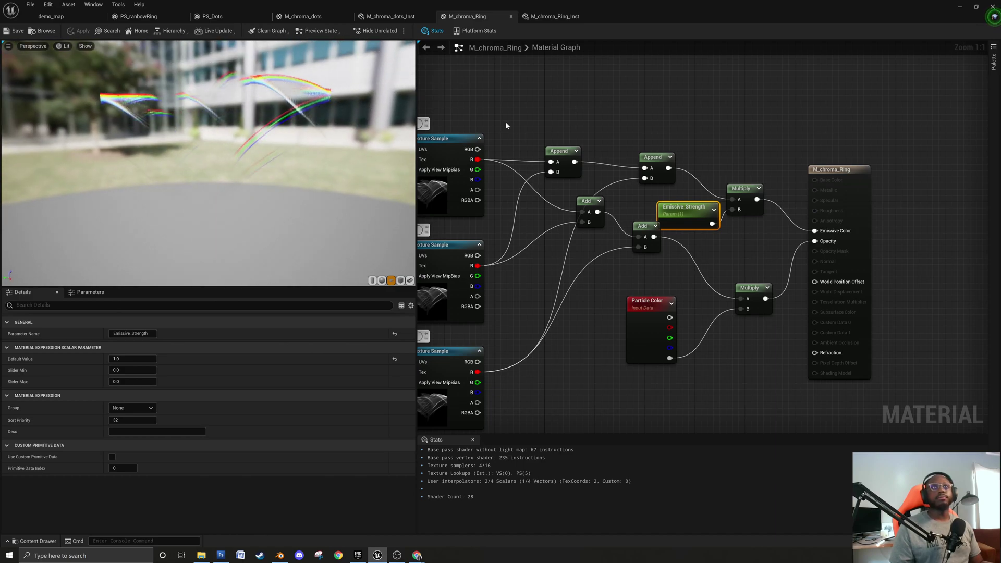
right_drag(505, 125, 568, 117)
drag(529, 91, 612, 158)
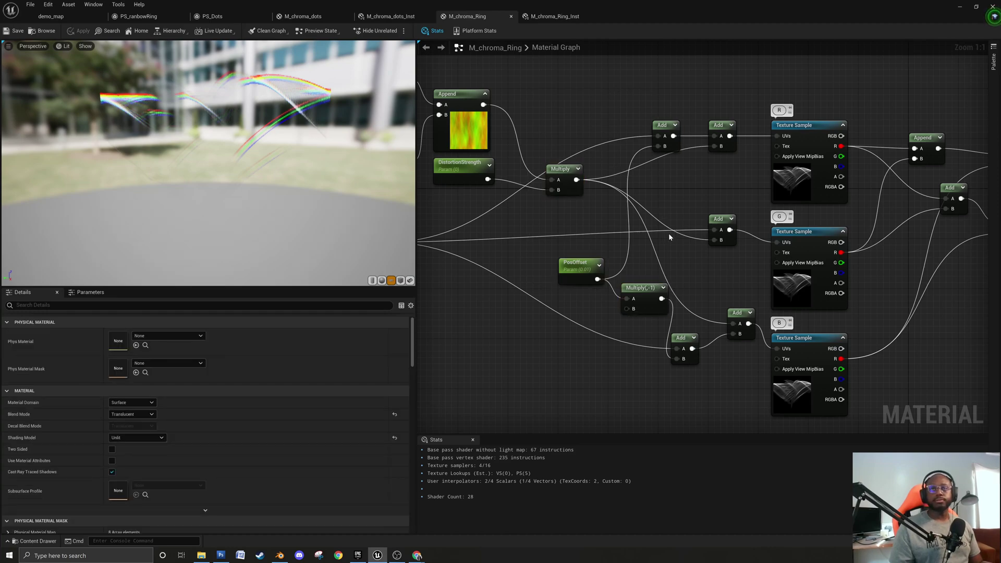
right_drag(669, 236, 691, 186)
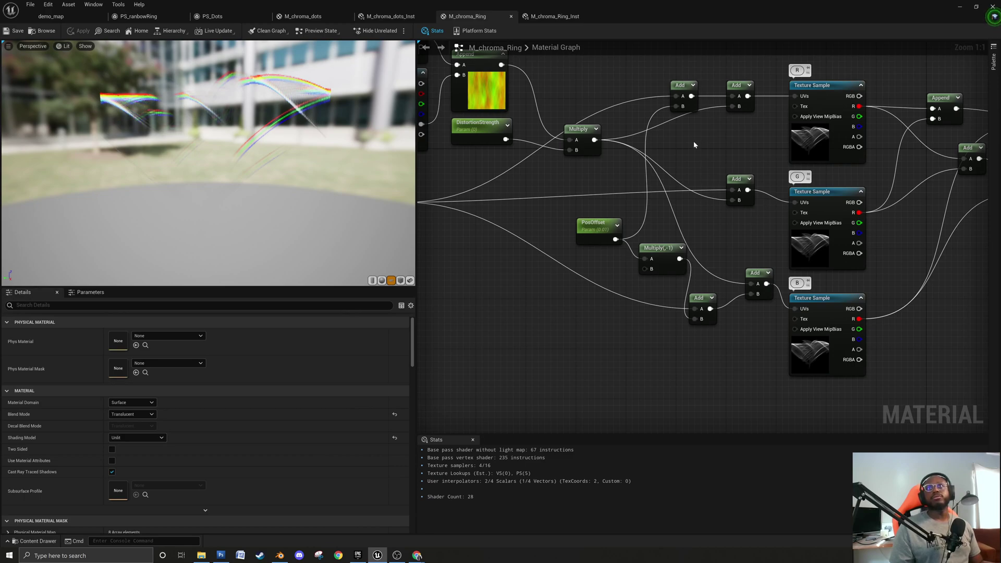
drag(604, 63, 745, 358)
right_drag(897, 278, 743, 274)
scroll(744, 277, down, 2)
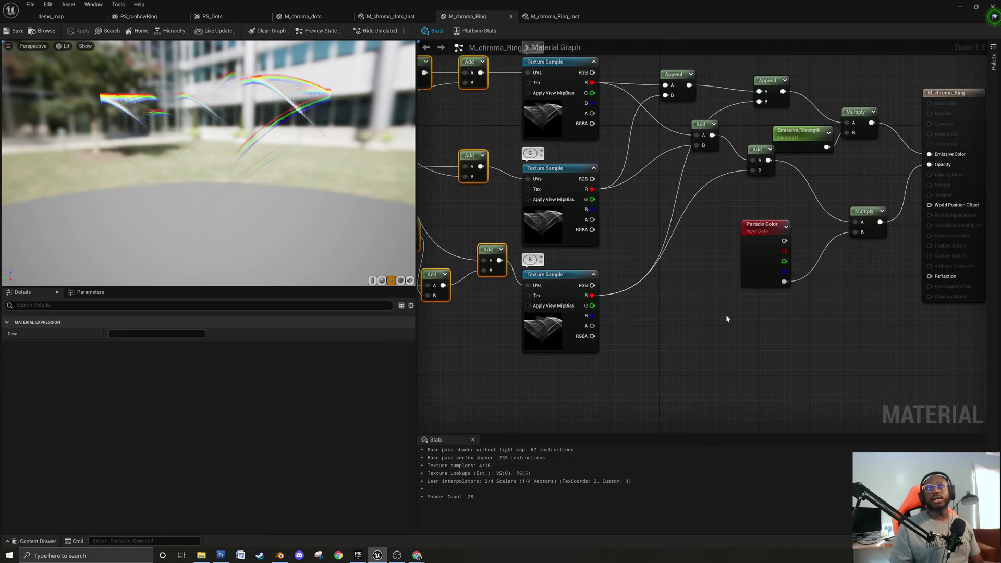
key(ctrl+a)
drag(597, 211, 696, 212)
scroll(663, 191, up, 2)
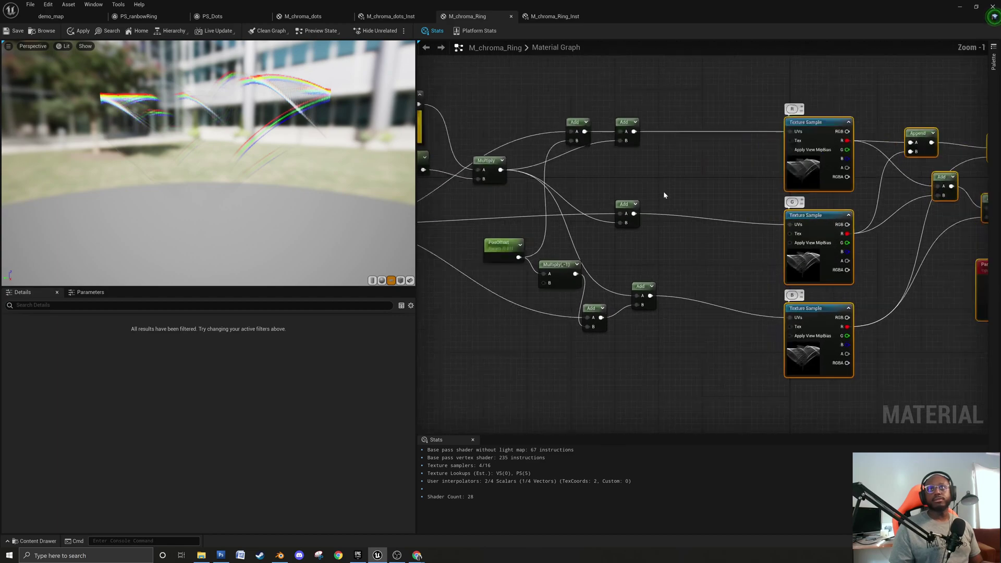
Place a new Add node in the gap between the UV Add nodes and the R Texture Sample.
click(683, 180)
click(695, 151)
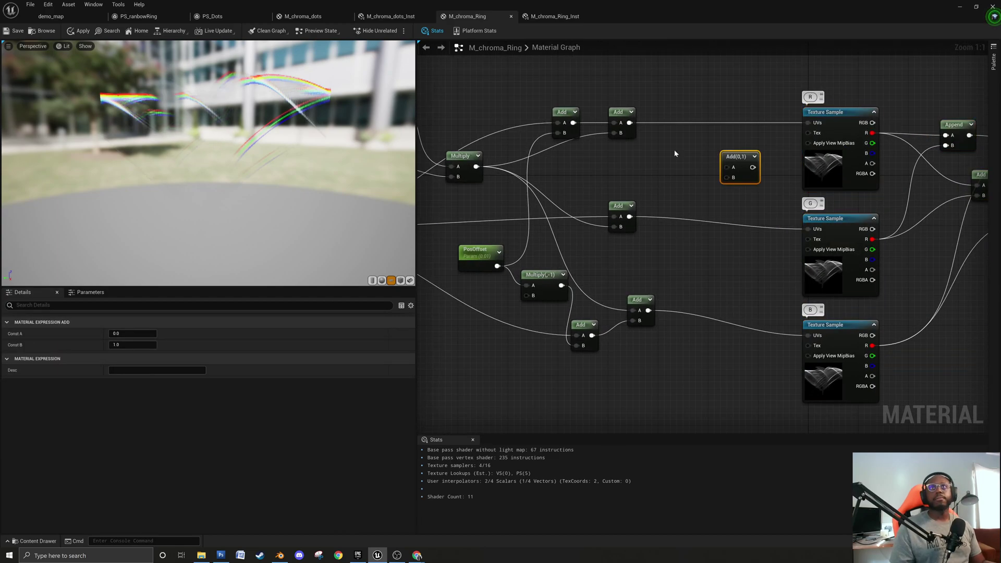
Insert the new Add node between the R branch's last Add and the R Texture Sample's UVs, aligned with the row.
drag(630, 123, 692, 143)
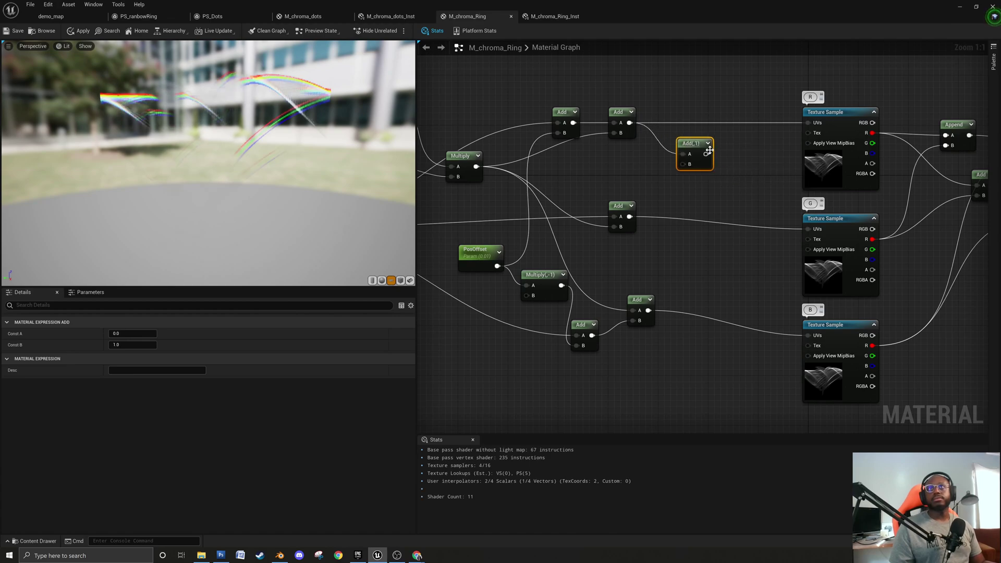
drag(704, 154, 807, 123)
drag(703, 139, 684, 113)
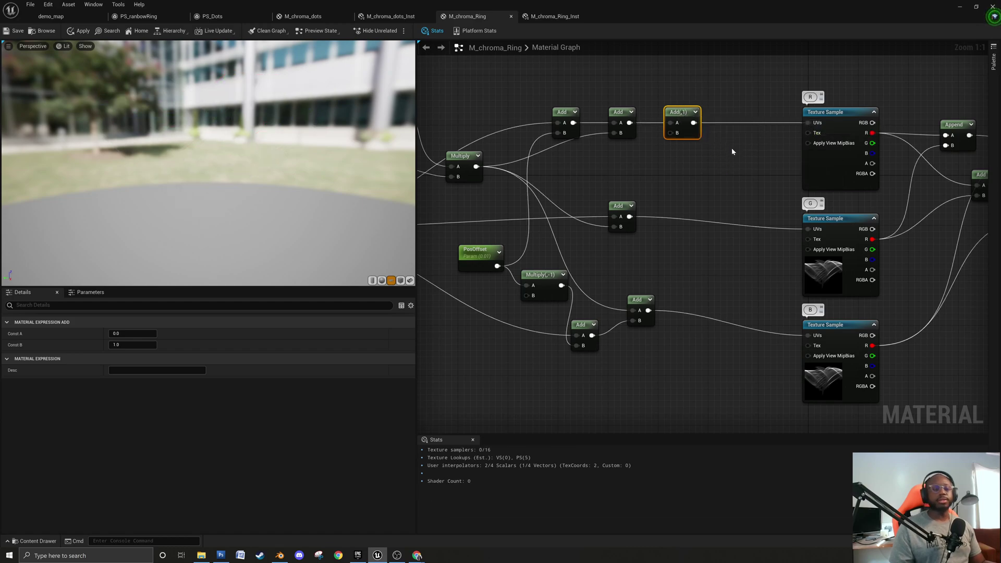
Insert a Multiply node between the new Add and the R Texture Sample's UVs, aligned with the Add nodes.
click(732, 152)
click(732, 153)
drag(693, 123, 752, 168)
right_drag(738, 133, 736, 194)
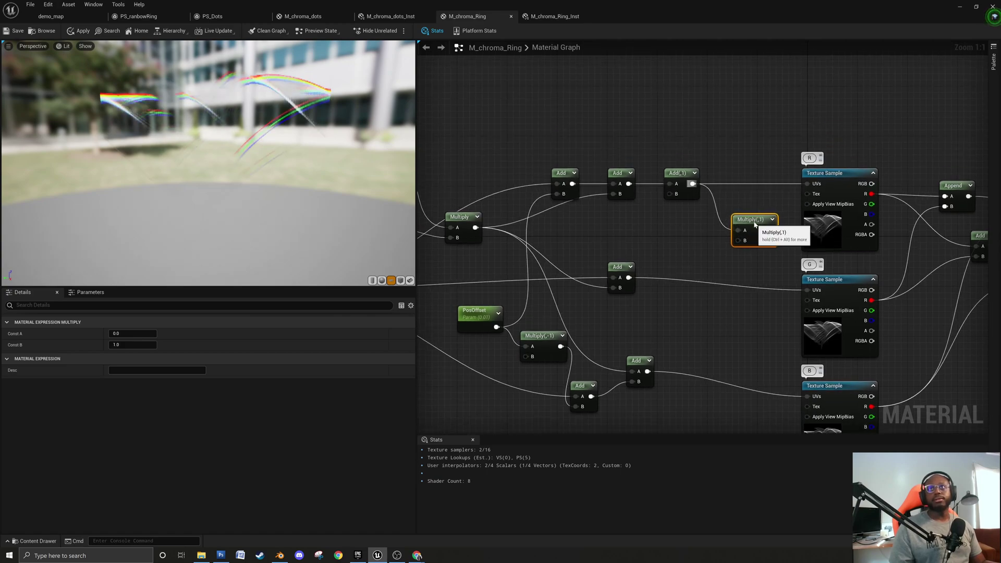
drag(754, 224, 742, 195)
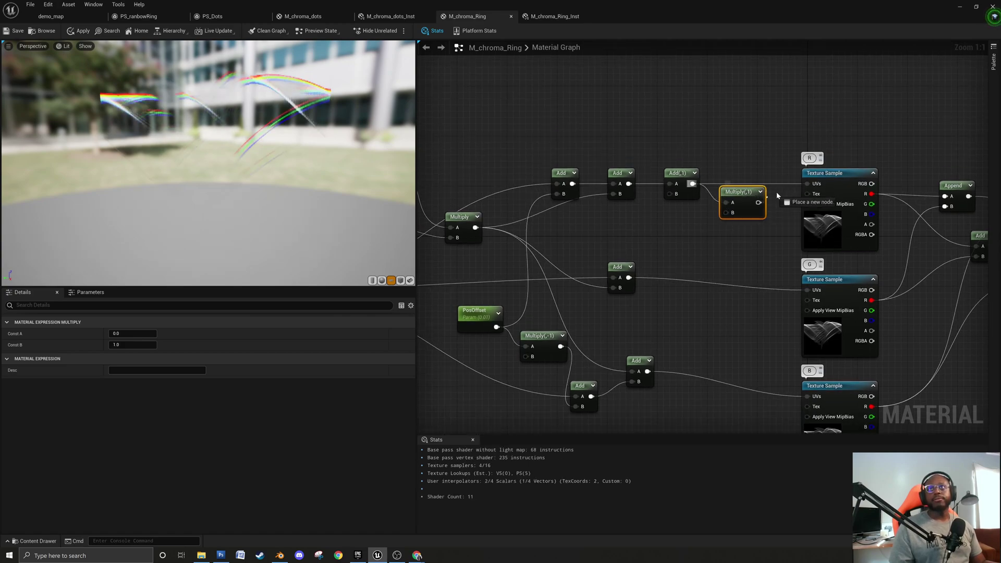
drag(808, 187, 806, 185)
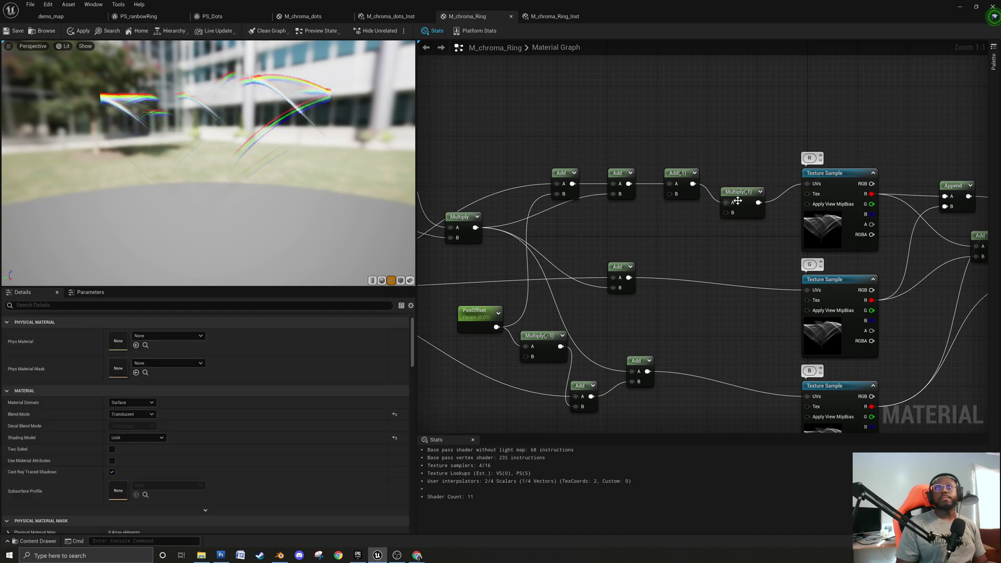
drag(740, 192, 734, 173)
right_drag(676, 218, 726, 210)
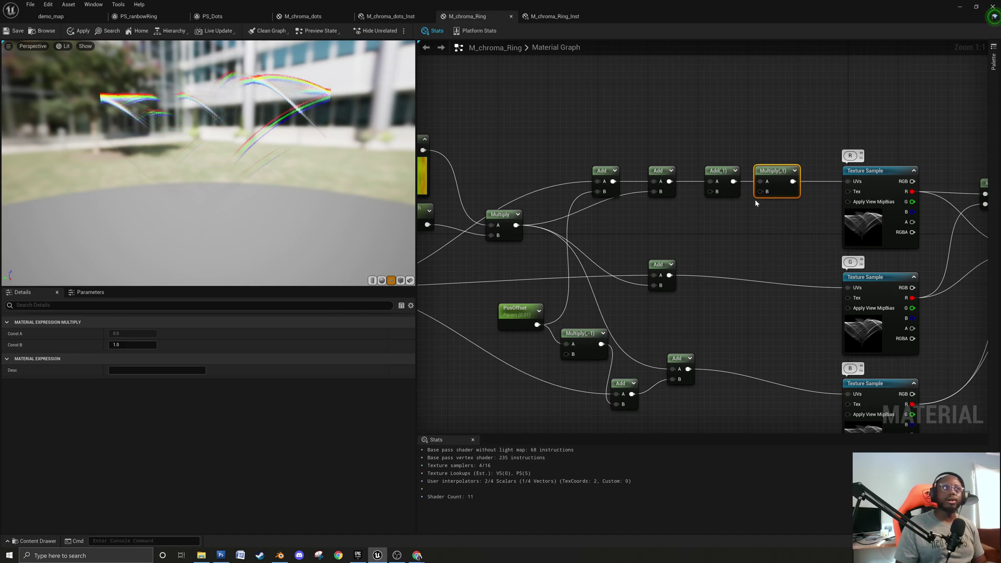
Add two constants beneath the R branch and convert one to a parameter named Bias_Offset, moved clear of the other.
click(703, 187)
right_drag(700, 253, 725, 221)
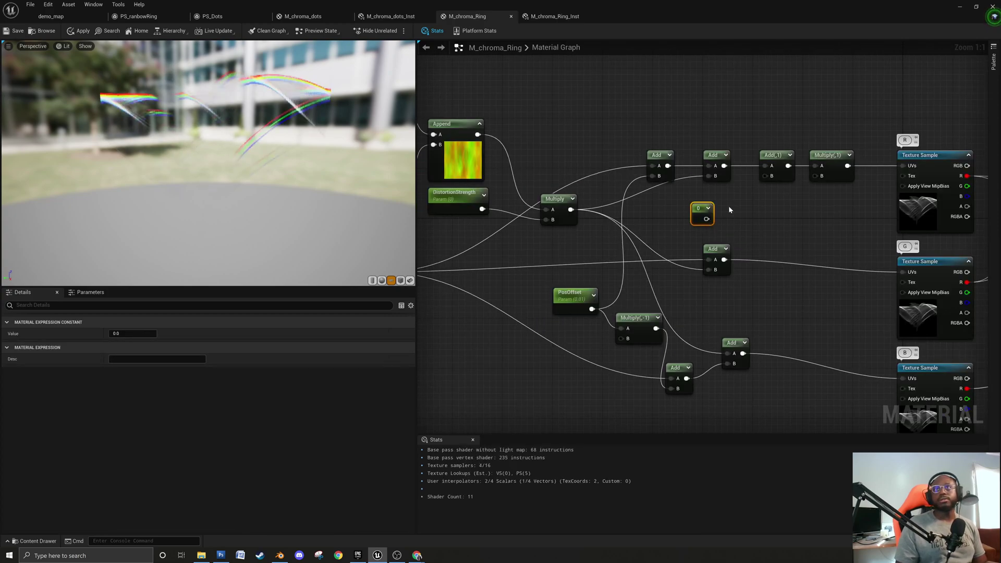
right_click(702, 212)
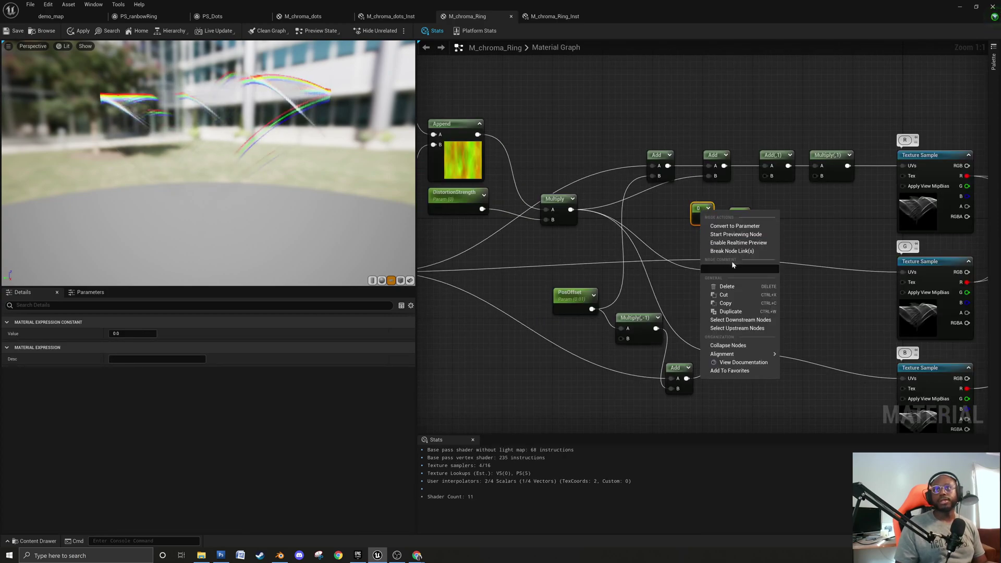
click(734, 225)
text(R)
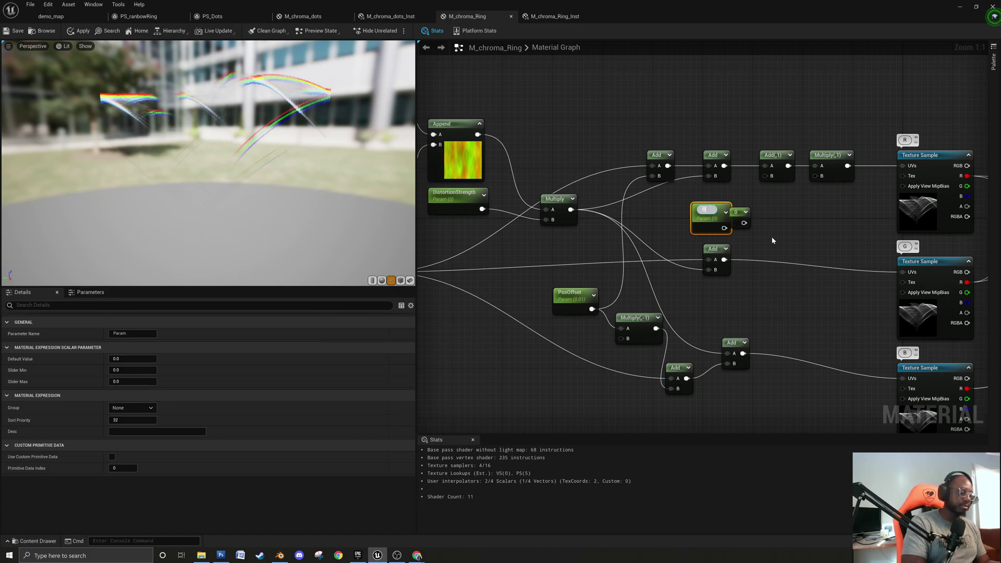
text(ias)
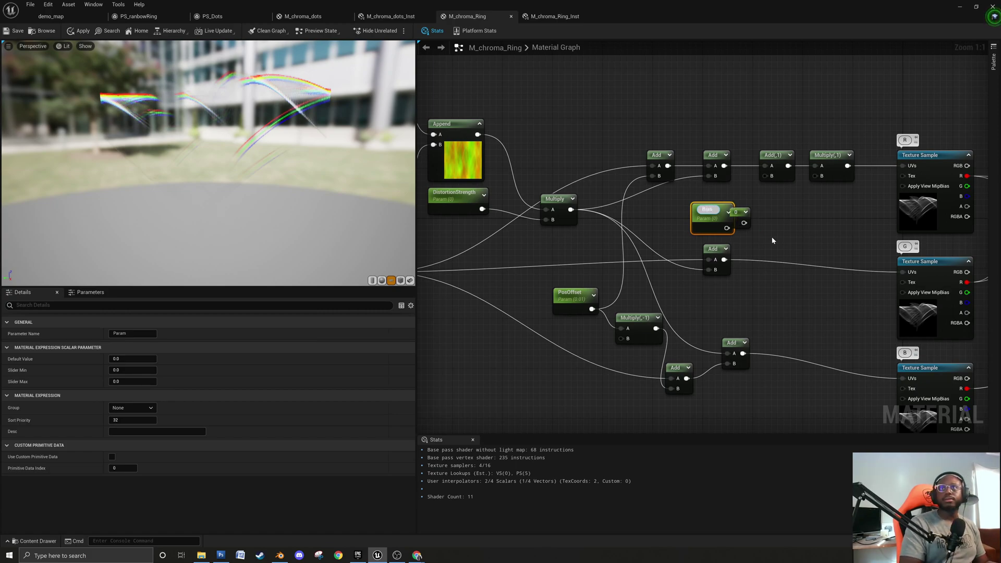
text(_Off)
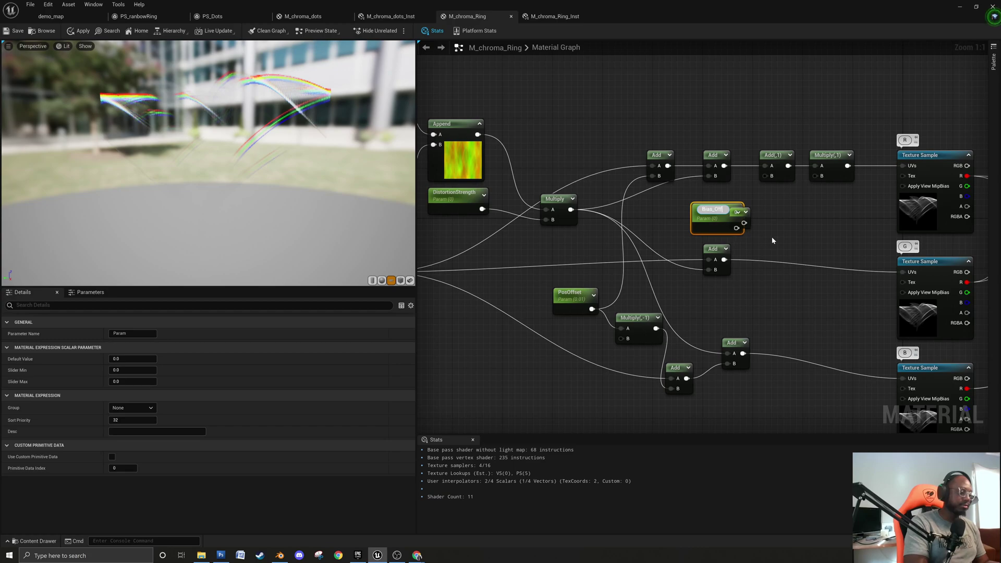
text(set)
key(Return)
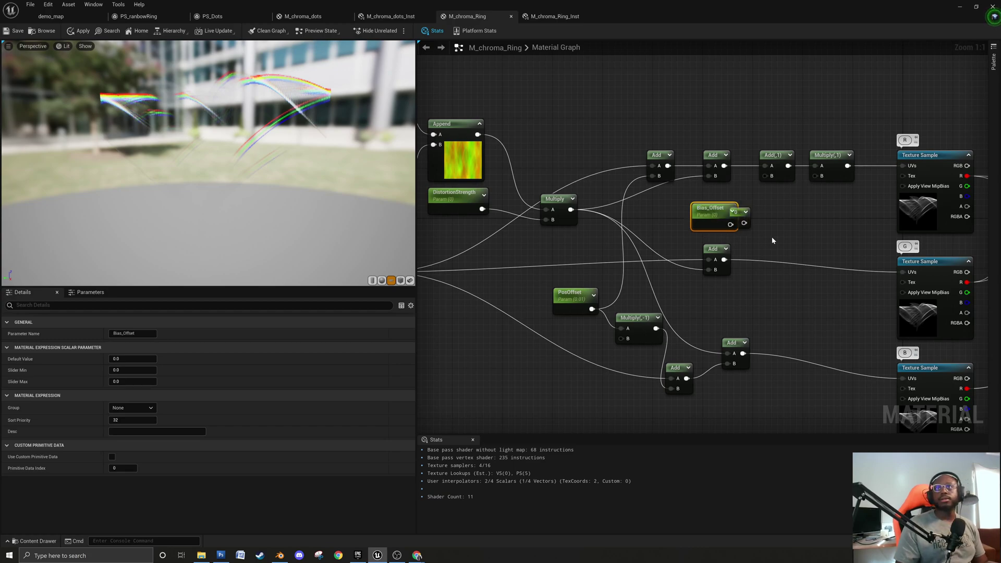
click(777, 223)
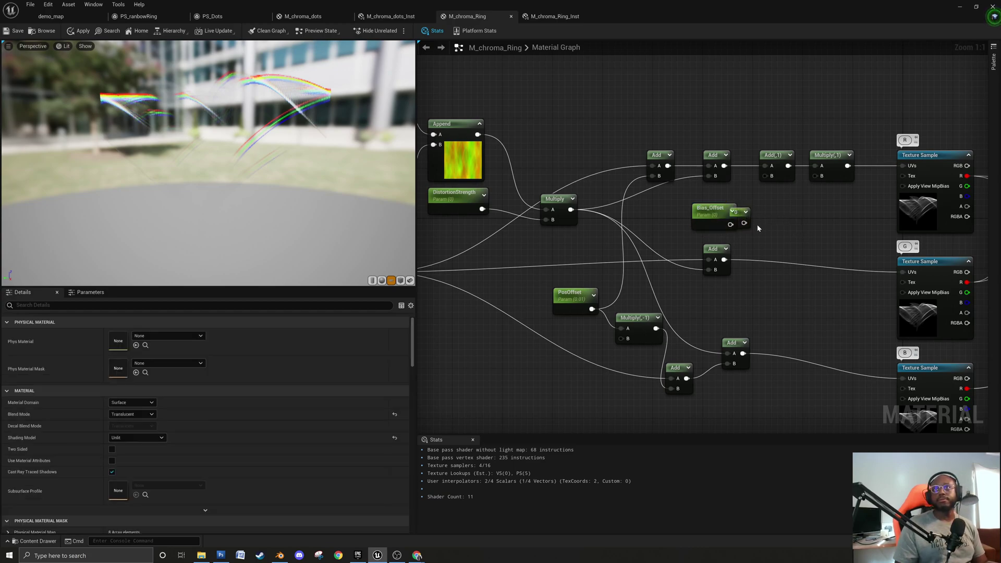
drag(727, 214, 681, 211)
Convert the other constant to a Bias_Scale parameter with default 1.0, and wire Bias_Offset and Bias_Scale into input B of the R branch's new Add and Multiply.
click(737, 215)
right_click(737, 215)
click(776, 235)
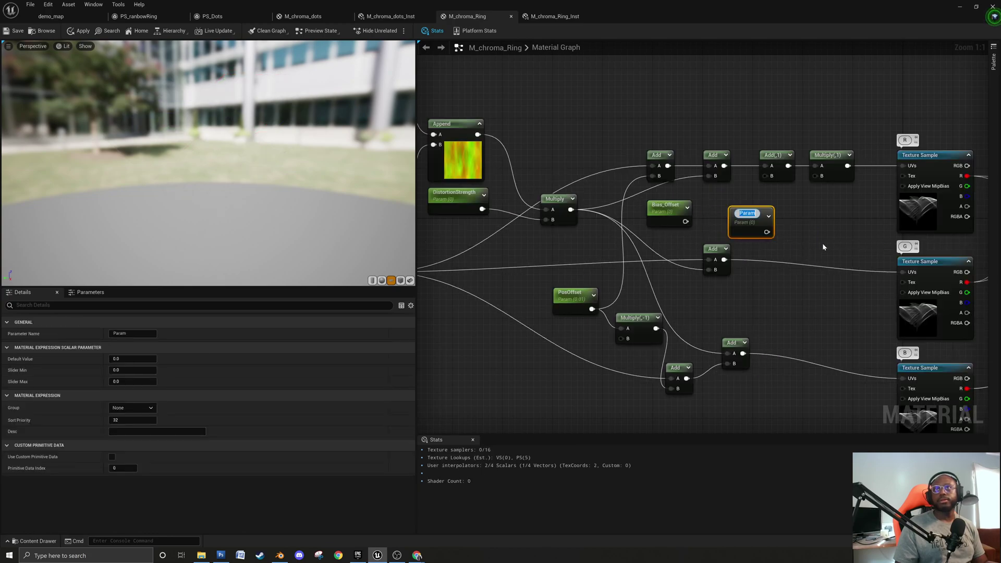
text(Bias_Scale)
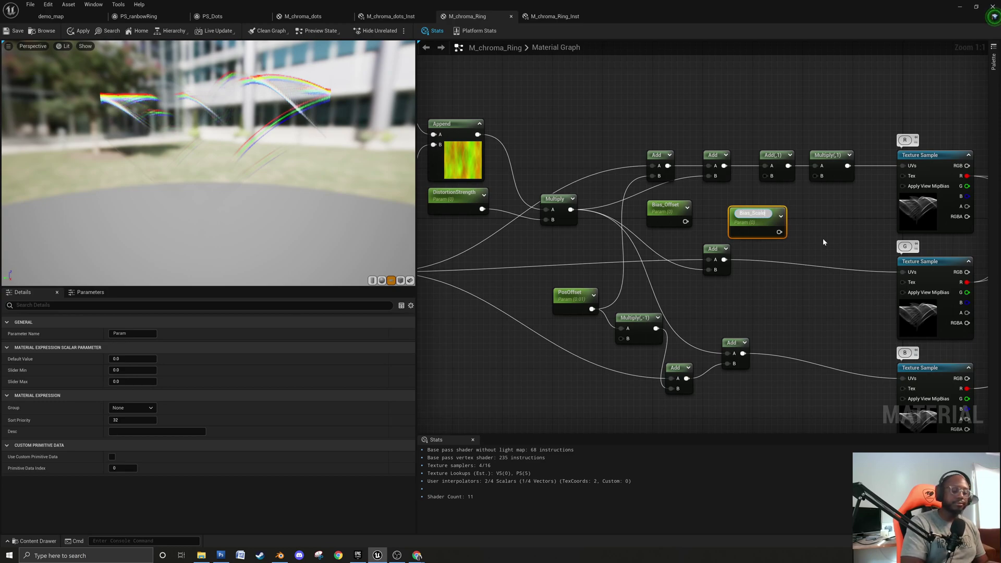
key(Return)
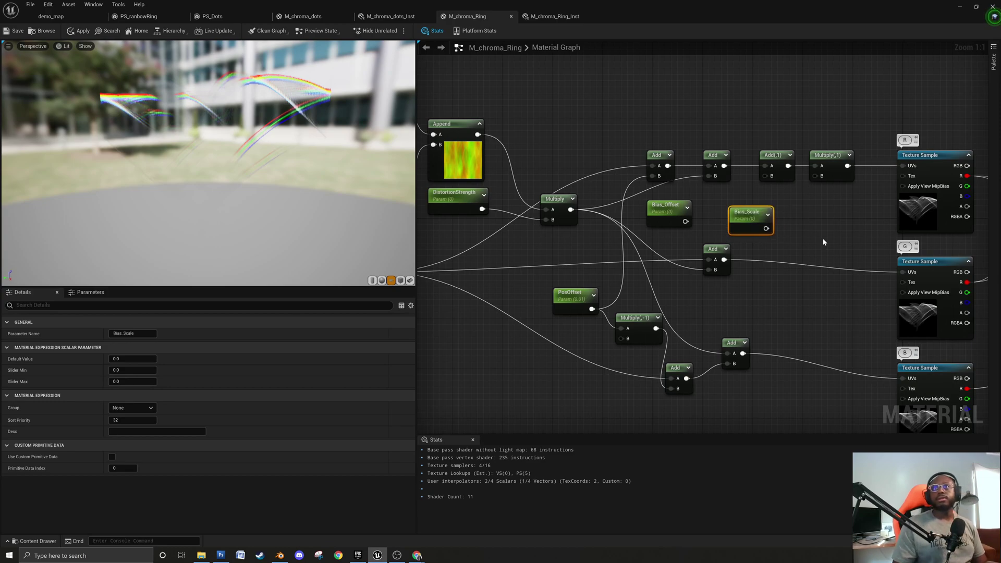
click(132, 359)
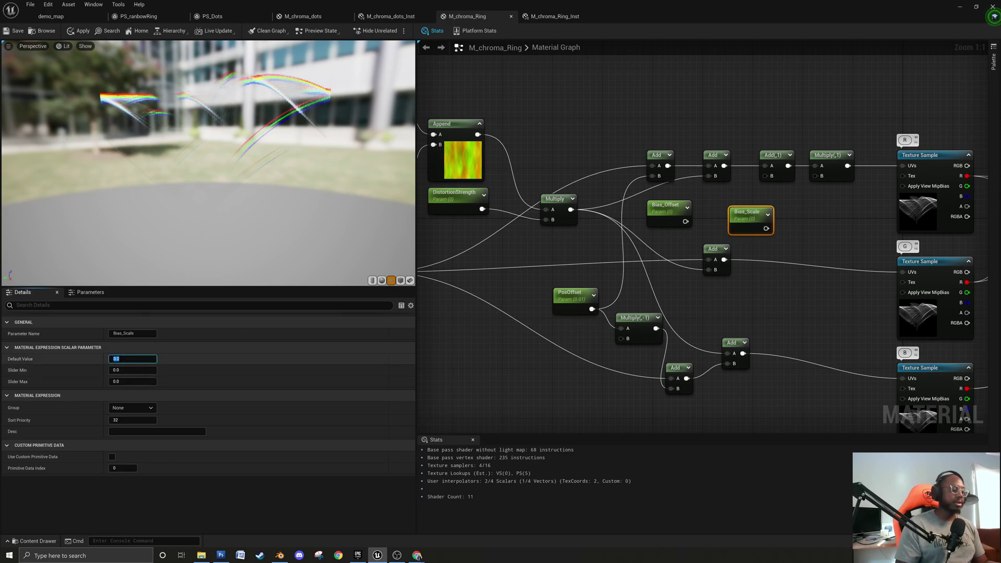
drag(686, 221, 764, 176)
drag(766, 228, 822, 176)
Copy the Add and Multiply pair into the G texture's UV path and connect Bias_Offset and Bias_Scale to their B inputs.
drag(767, 135, 855, 179)
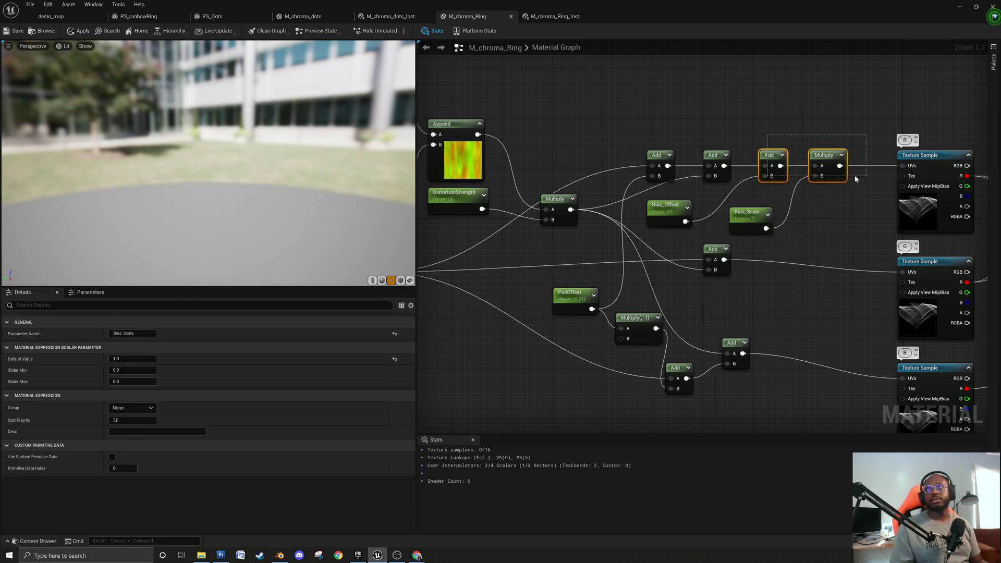
key(ctrl+c)
key(ctrl+v)
drag(794, 267, 771, 272)
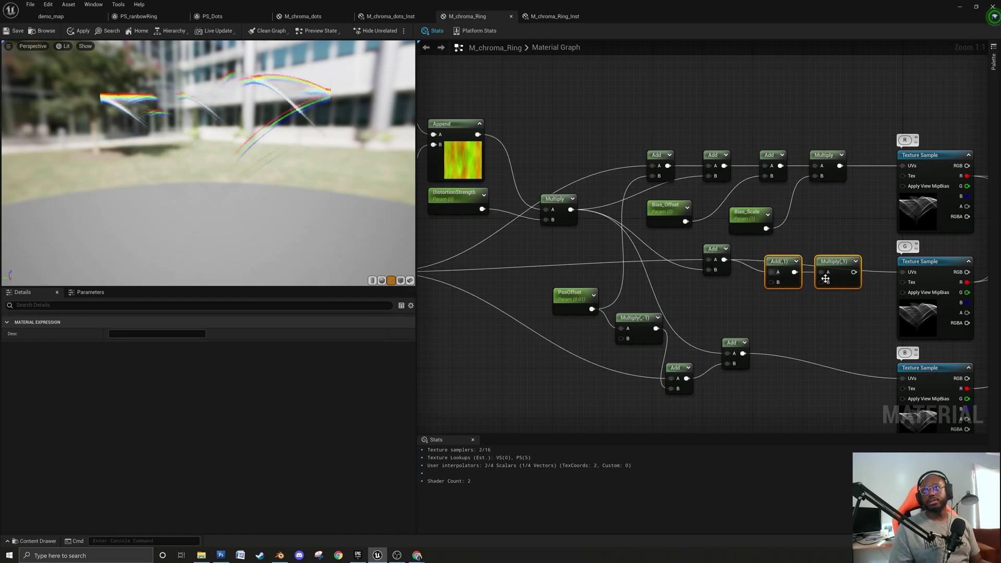
drag(853, 272, 903, 271)
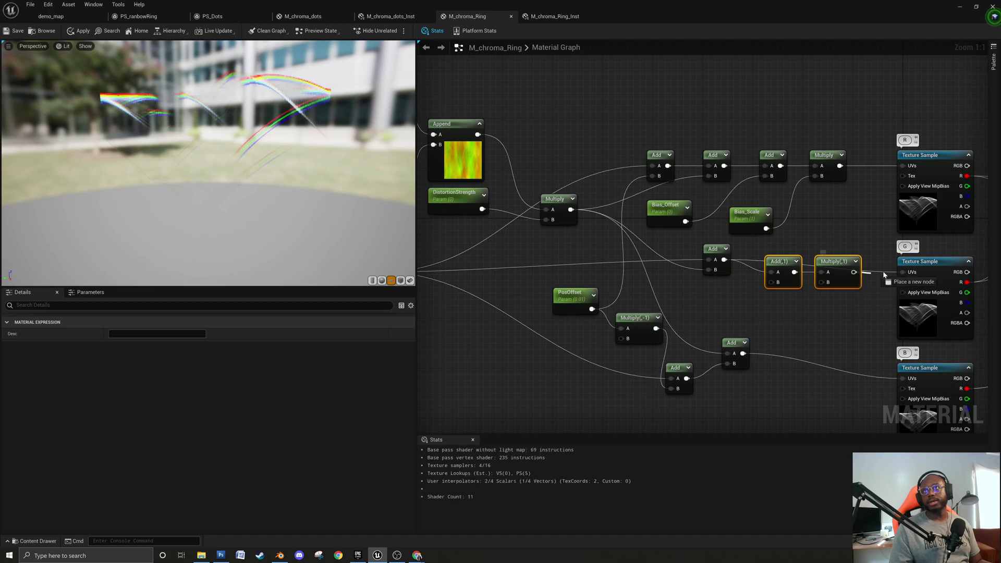
drag(766, 228, 821, 282)
drag(682, 221, 772, 282)
Paste the Add and Multiply pair into the B texture's UV path, driven by Bias_Offset and Bias_Scale, and save the material.
right_drag(829, 326, 811, 306)
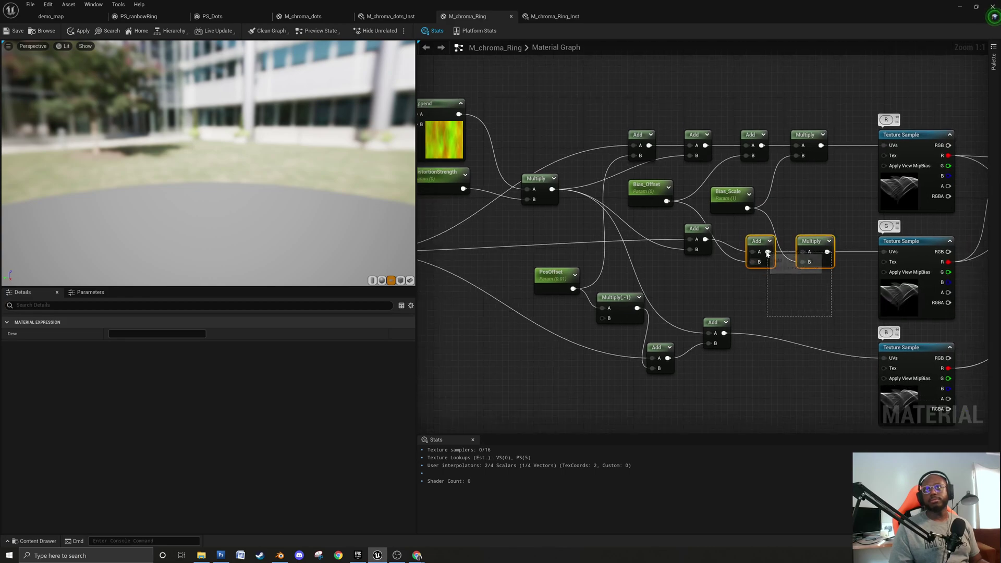
key(ctrl+v)
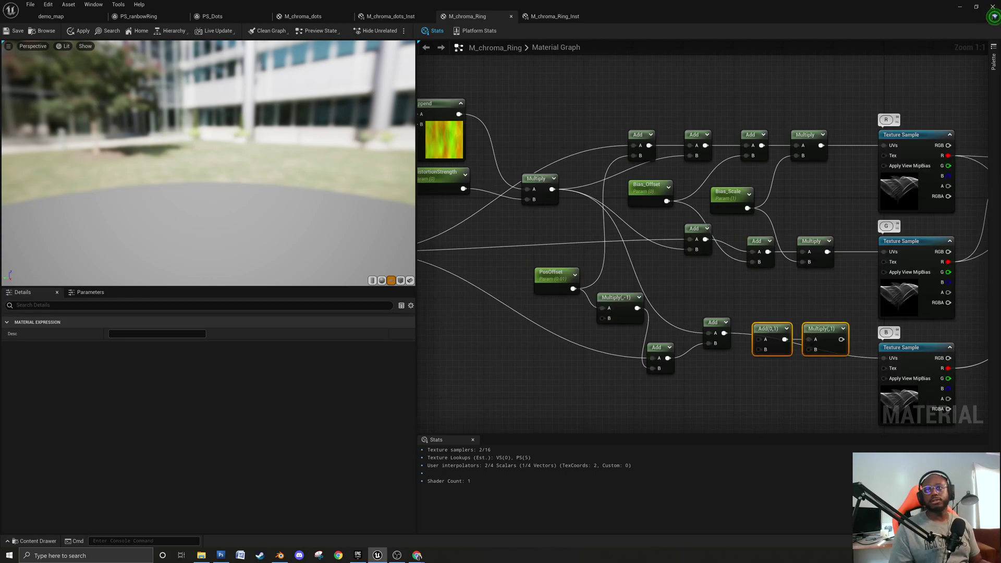
right_drag(781, 333, 724, 280)
drag(664, 279, 701, 285)
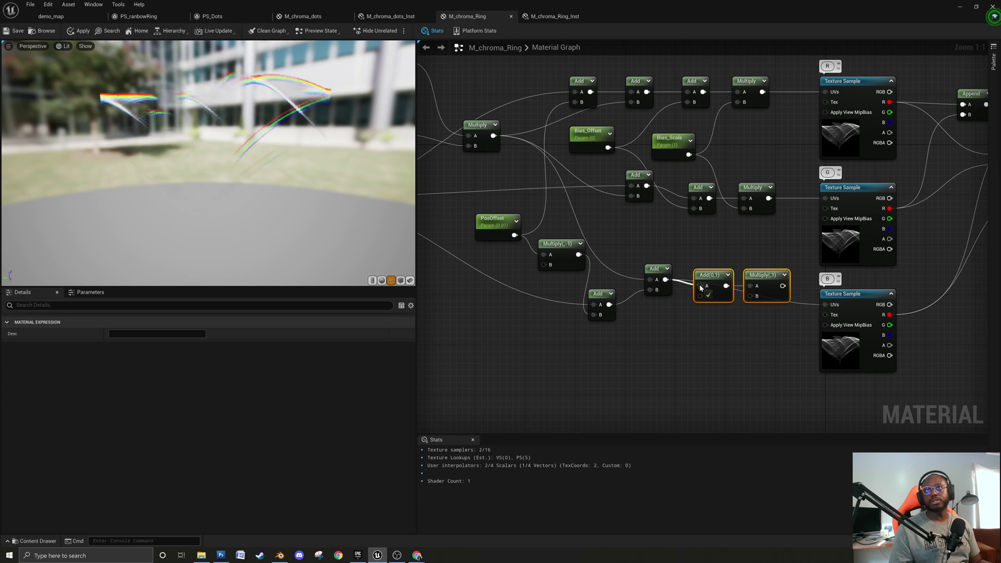
drag(782, 285, 826, 305)
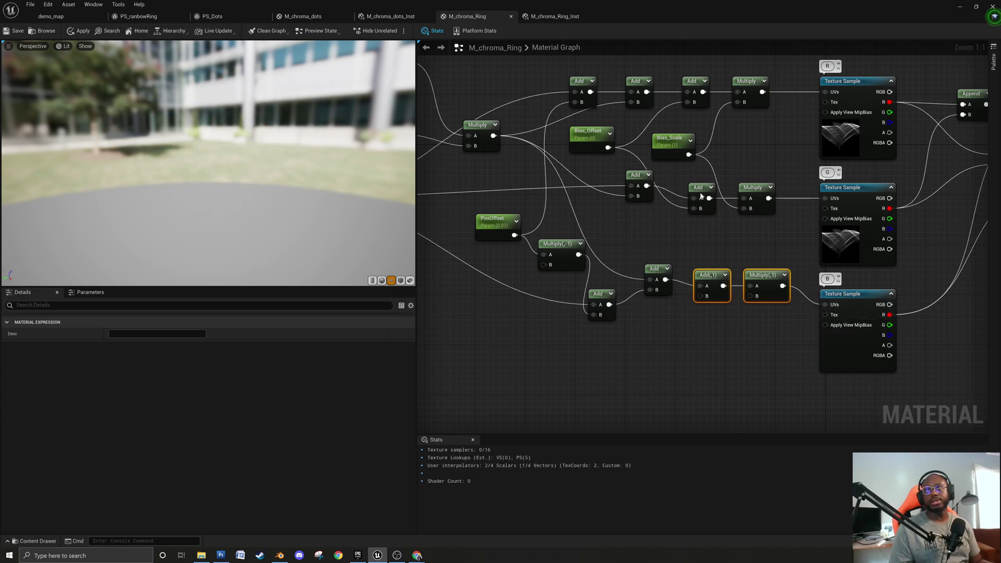
drag(608, 148, 703, 295)
drag(688, 155, 750, 296)
right_drag(746, 161, 739, 209)
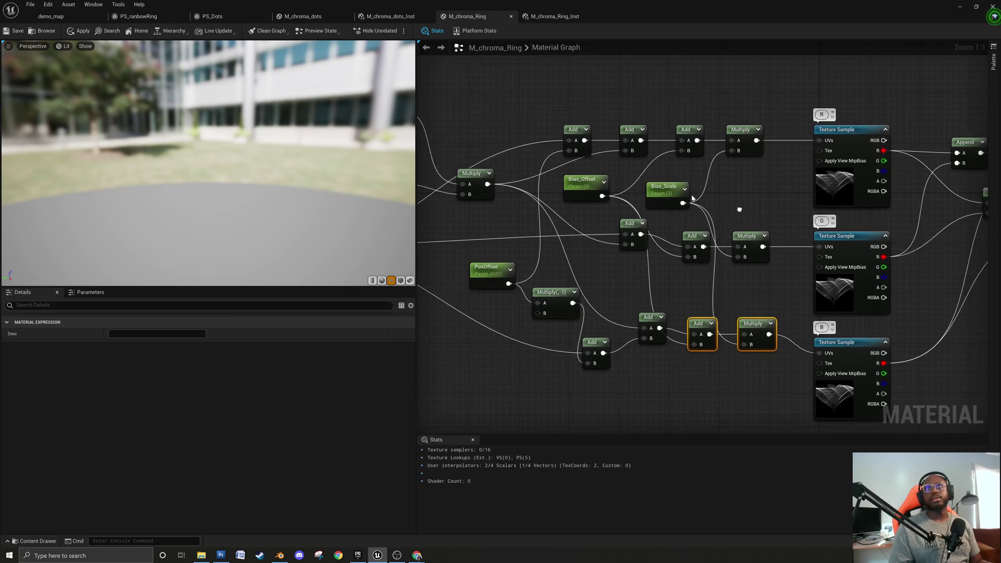
click(15, 30)
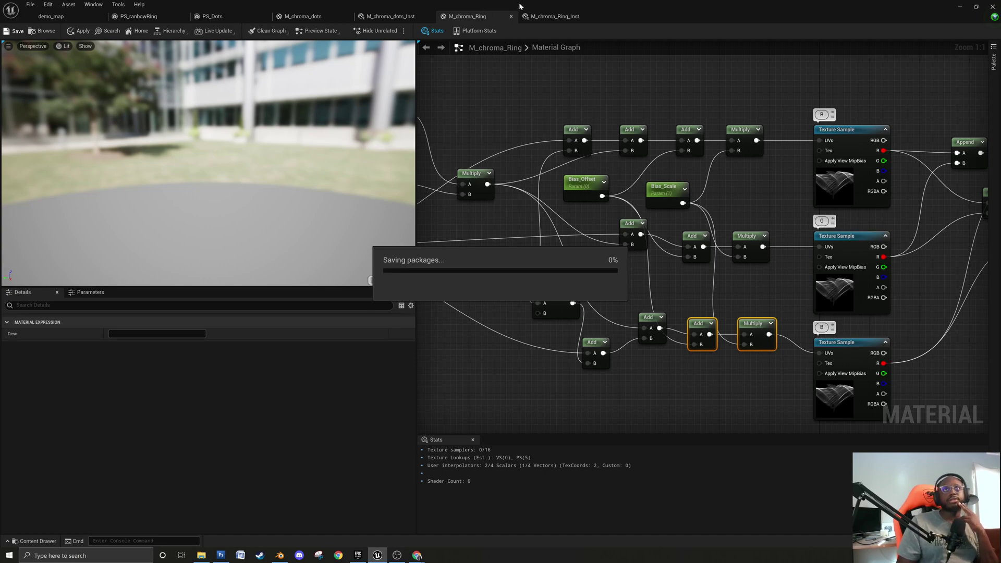
Override Bias_Offset in the M_chroma_Ring_Inst material instance with -0.181333 and save the instance.
click(555, 16)
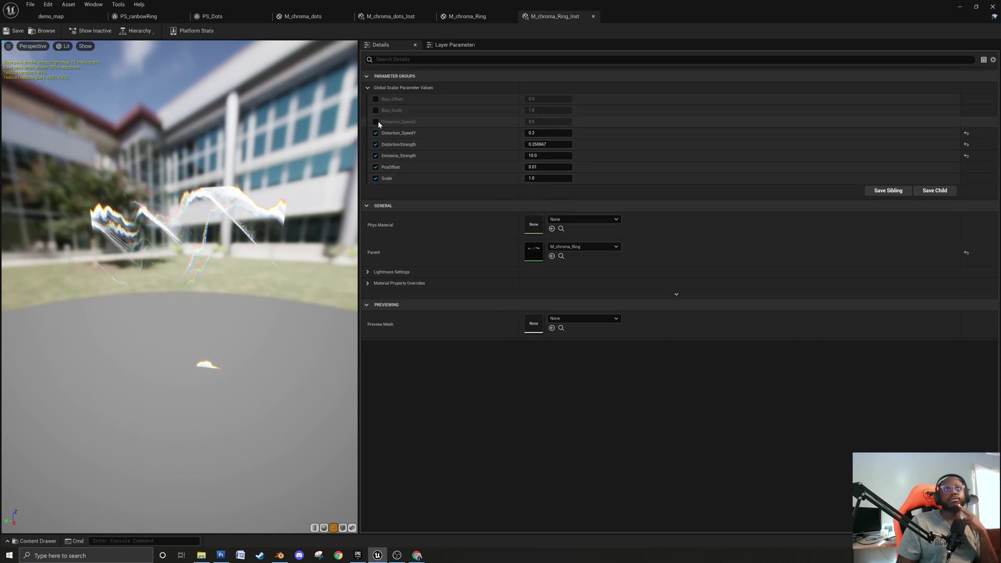
click(375, 99)
click(529, 99)
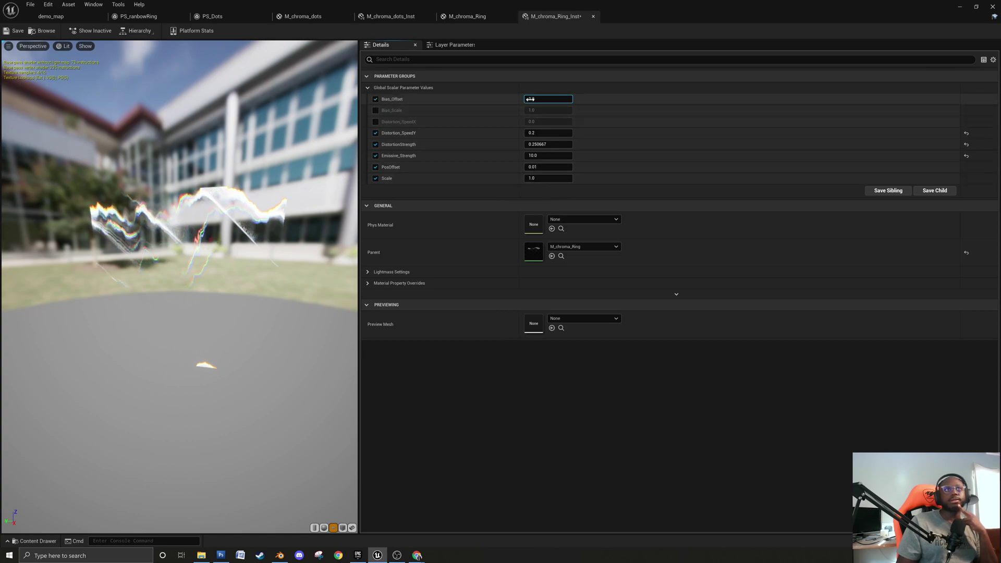
drag(531, 99, 499, 99)
click(12, 31)
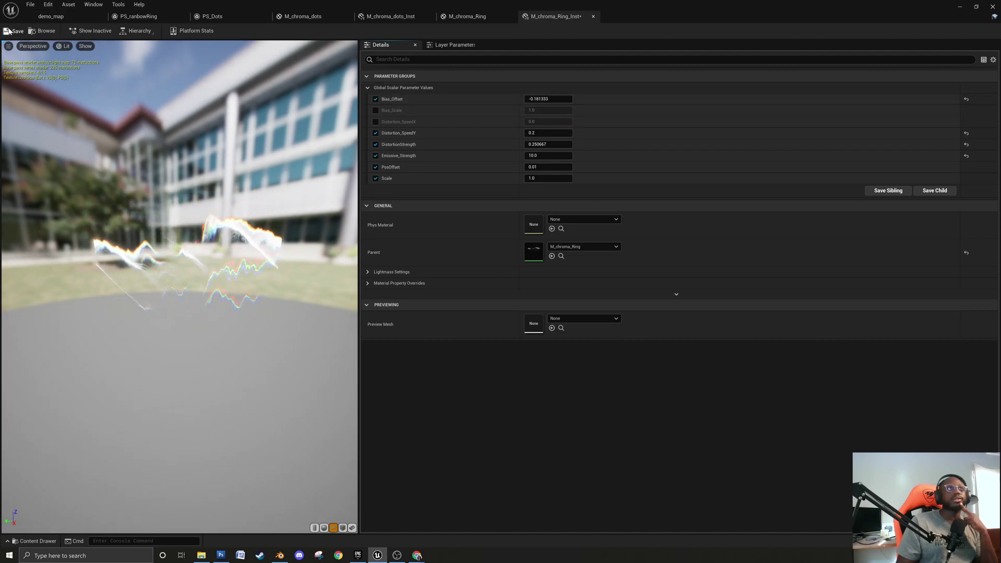
Examine the rainbow ring effect in demo_map from several angles and closer up.
click(56, 19)
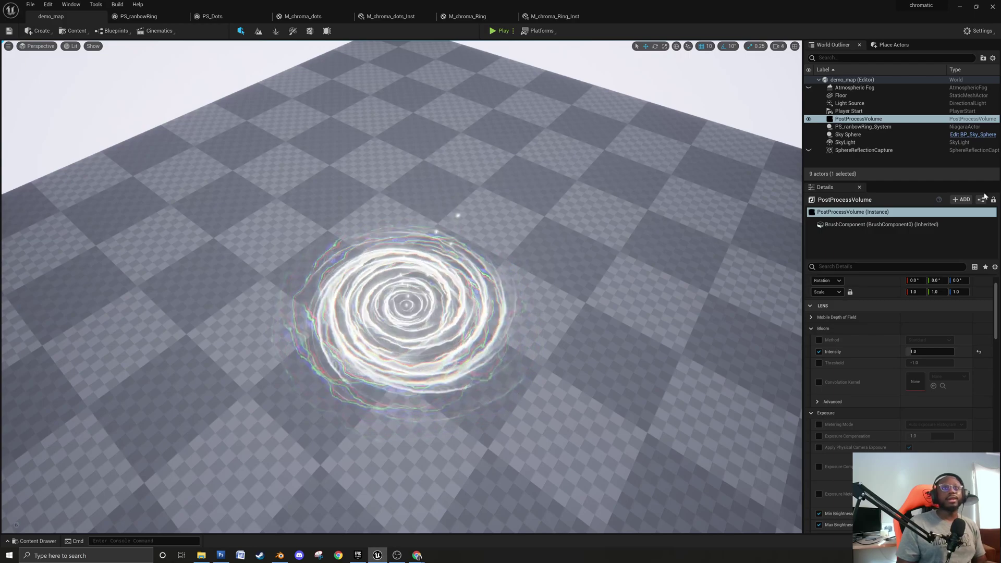
mouse_move(411, 413)
alt+mouse_down()
mouse_move(411, 386)
mouse_move(410, 424)
alt+mouse_up()
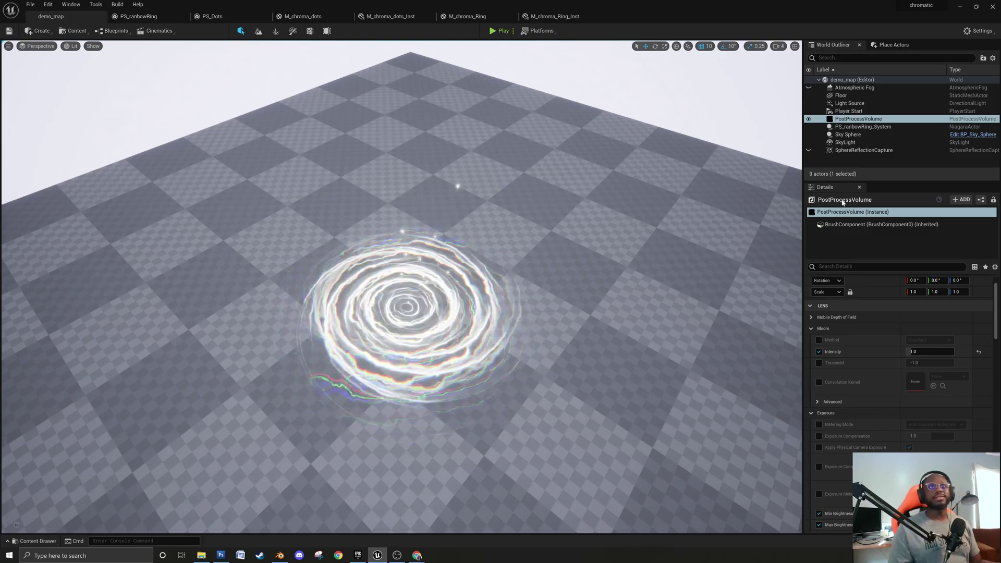
alt+drag(565, 222, 571, 194)
alt+drag(375, 334, 308, 384)
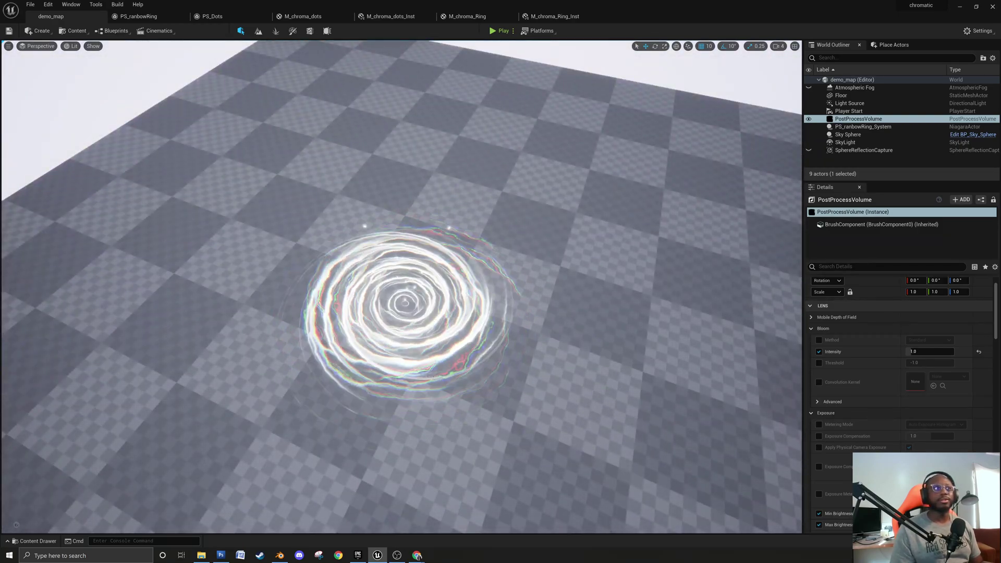
scroll(308, 384, up, 2)
mouse_move(367, 455)
alt+mouse_down()
mouse_move(354, 452)
mouse_move(367, 455)
alt+mouse_up()
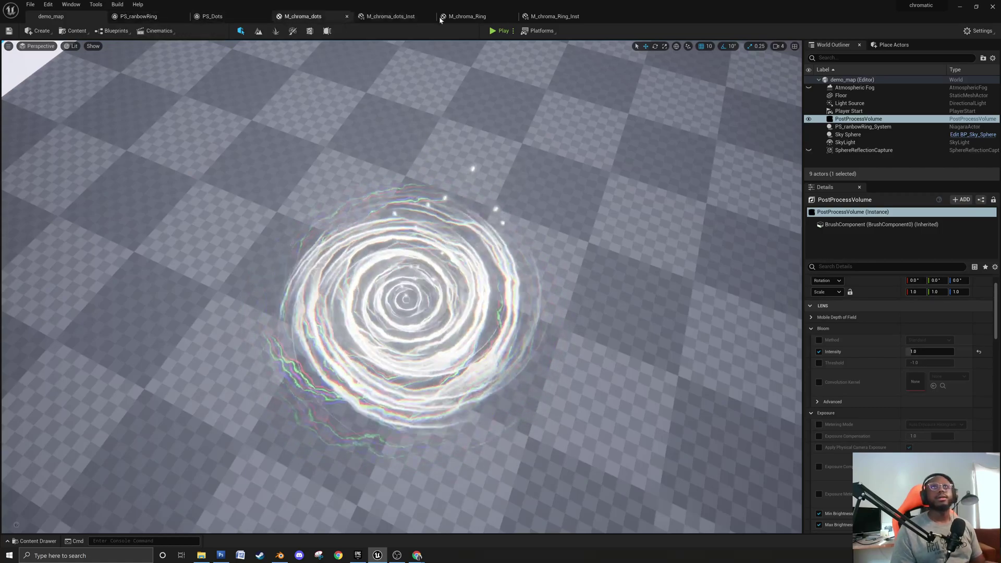
click(545, 16)
click(459, 17)
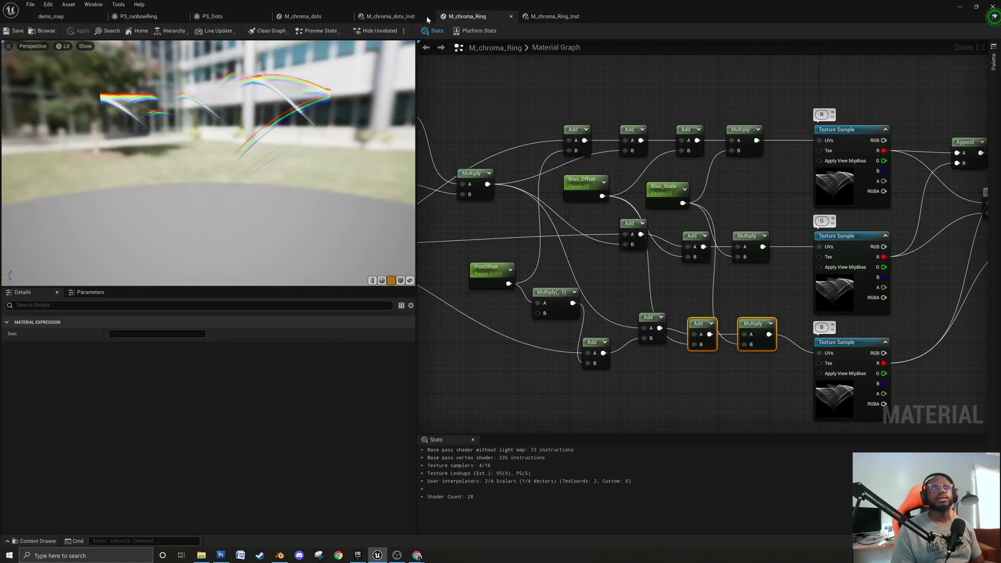
click(77, 19)
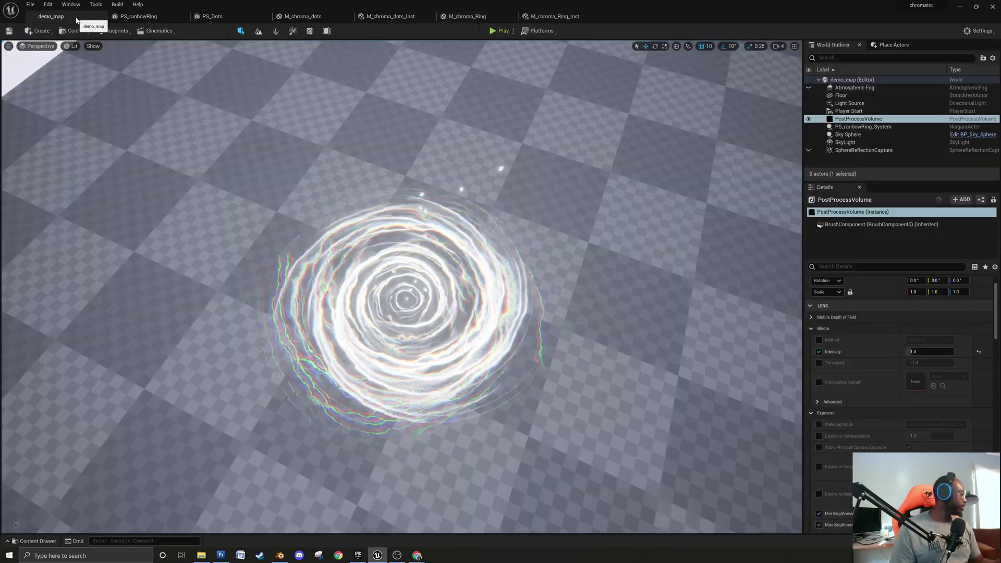
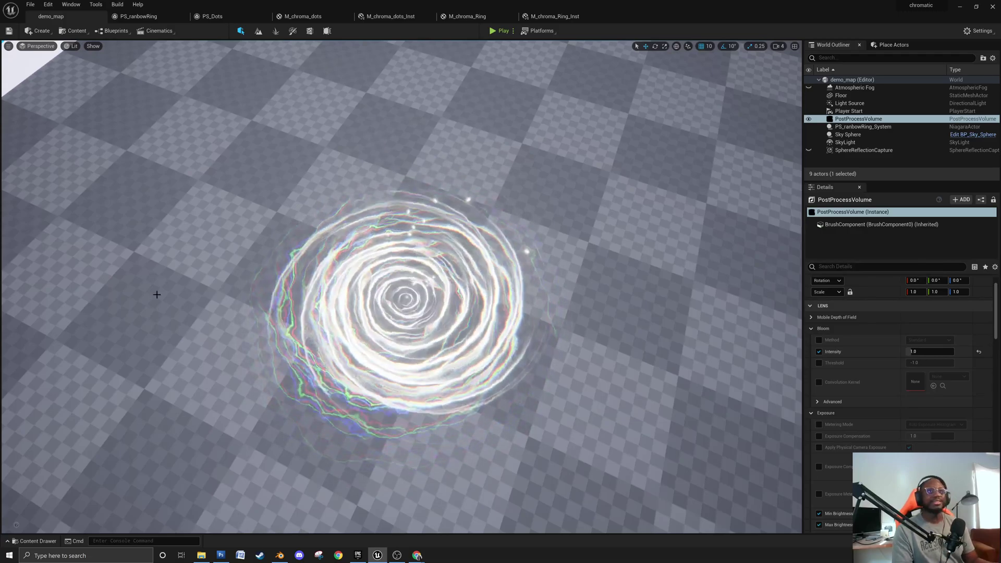
Open the M_chroma_Ring material graph and widen the graph area beside the preview.
alt+drag(321, 354, 352, 343)
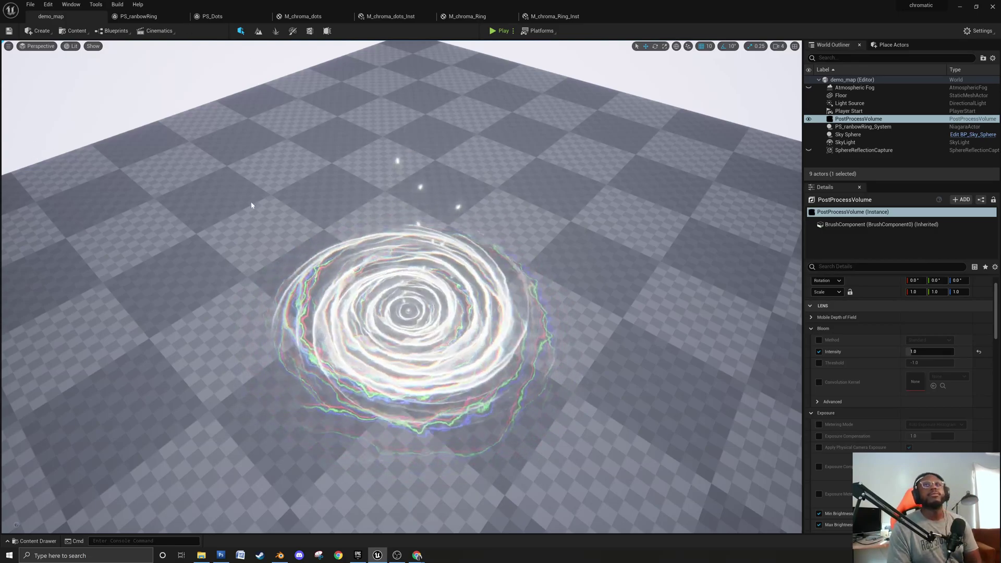
click(466, 16)
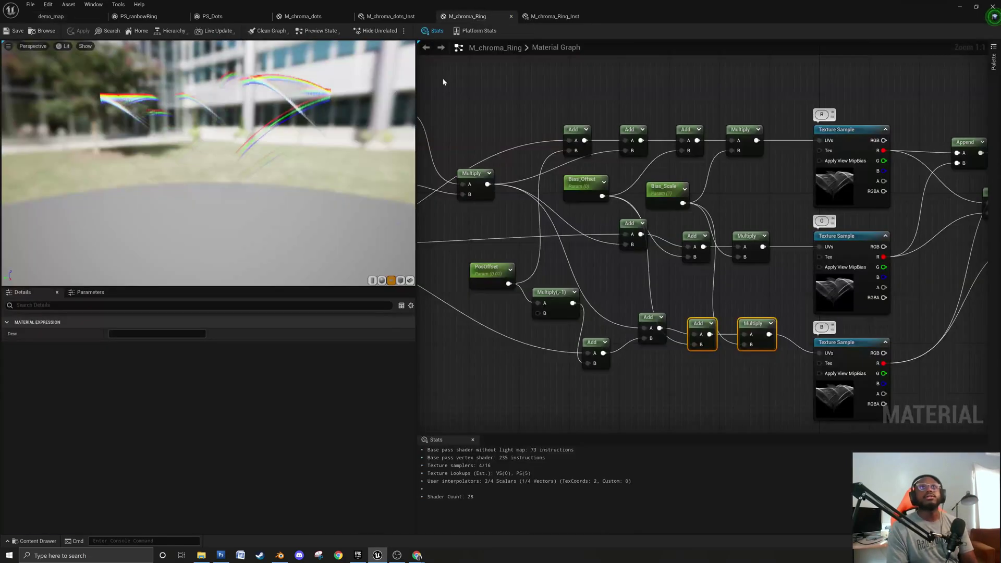
right_drag(657, 210, 465, 149)
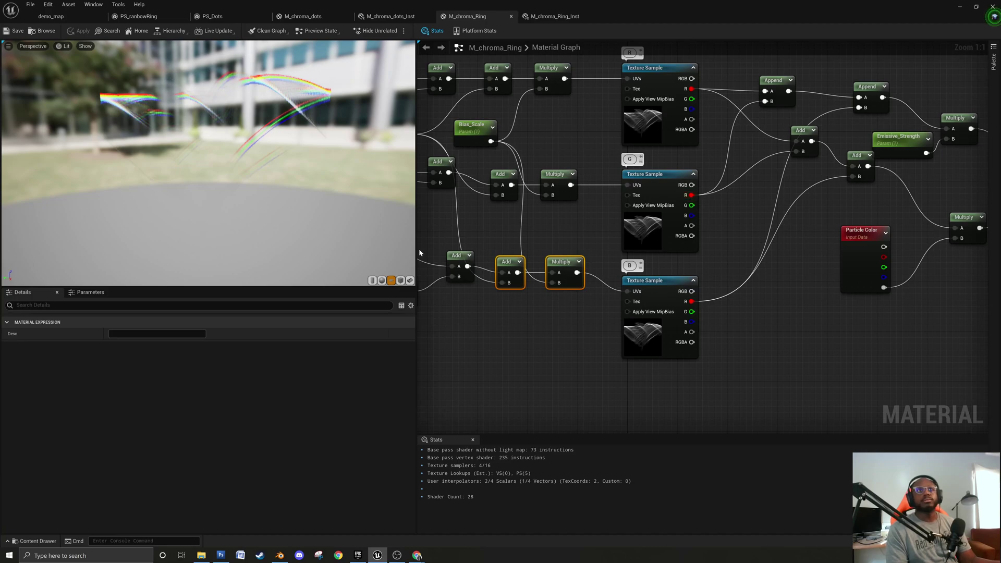
drag(415, 245, 252, 239)
key(Home)
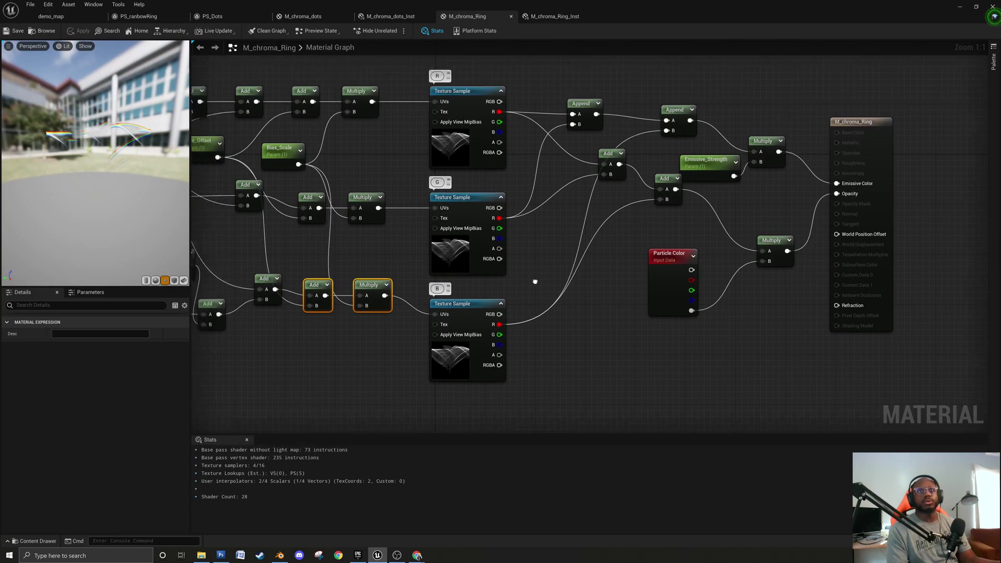
right_drag(700, 364, 677, 330)
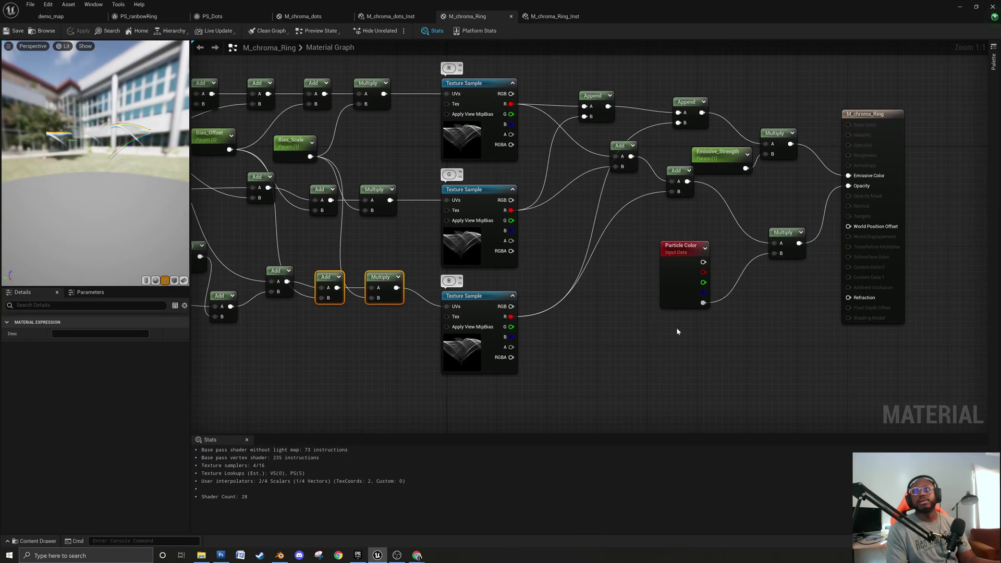
Move the M_chroma_Ring result node farther away from the Multiply nodes that feed Emissive Color and Opacity.
click(606, 317)
right_drag(647, 380, 669, 322)
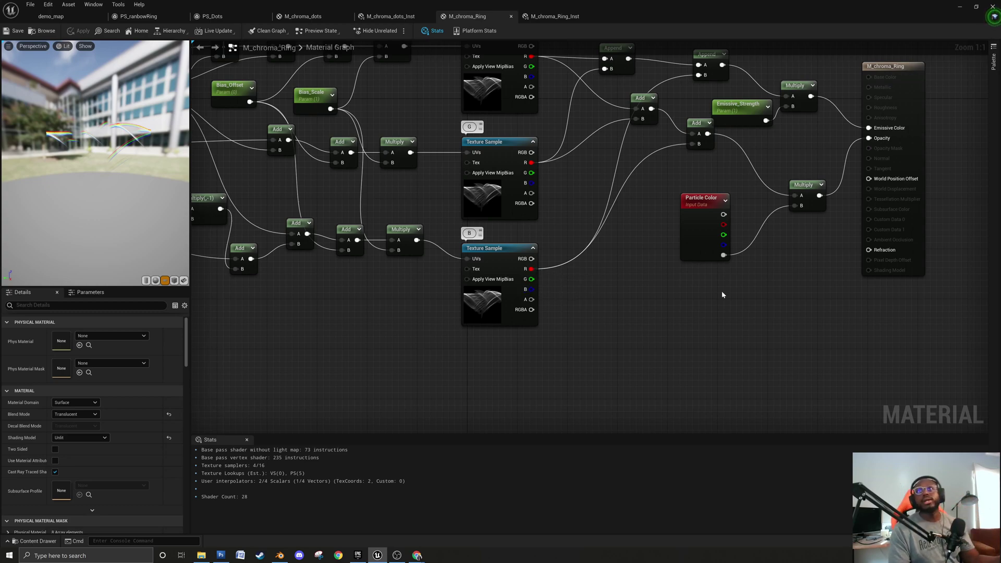
right_drag(805, 281, 699, 283)
click(802, 162)
drag(803, 162, 859, 162)
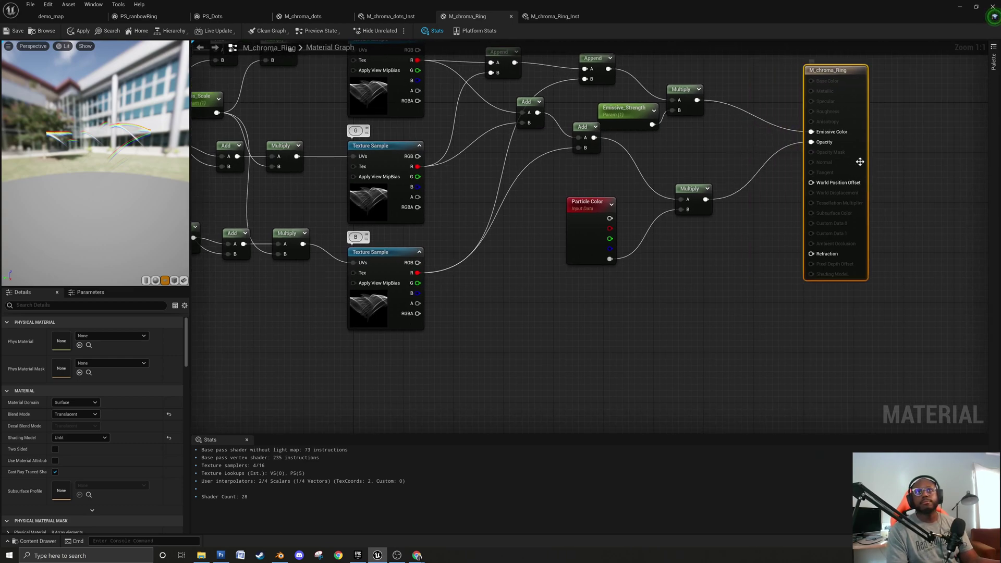
Check the Refraction settings in the material's properties.
scroll(181, 396, down, 3)
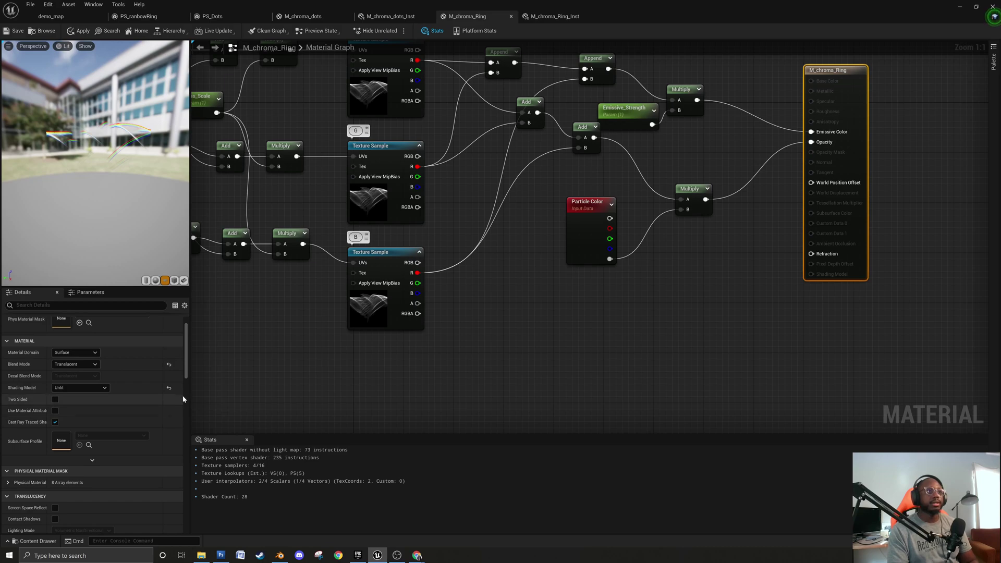
scroll(183, 401, down, 10)
drag(187, 410, 185, 513)
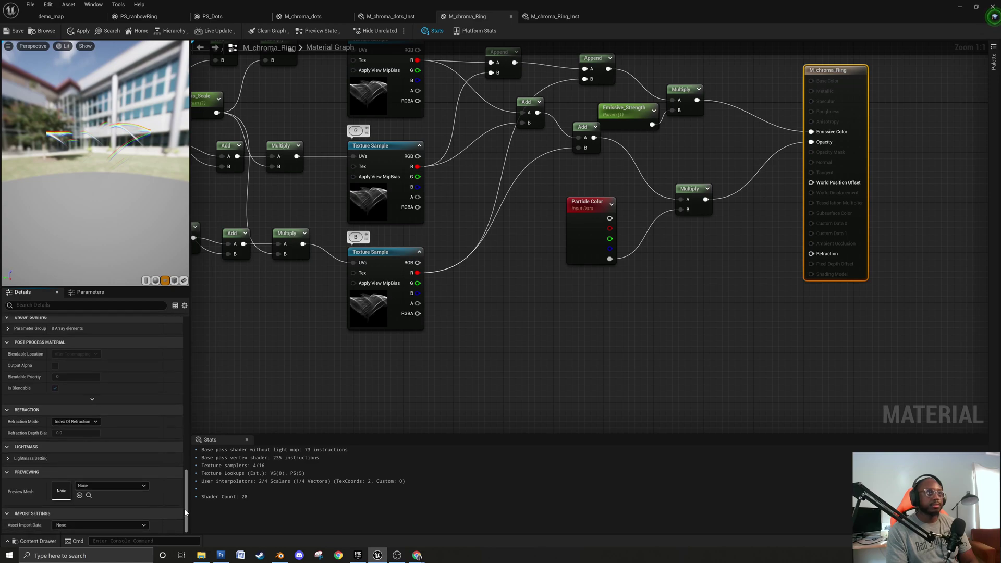
click(671, 322)
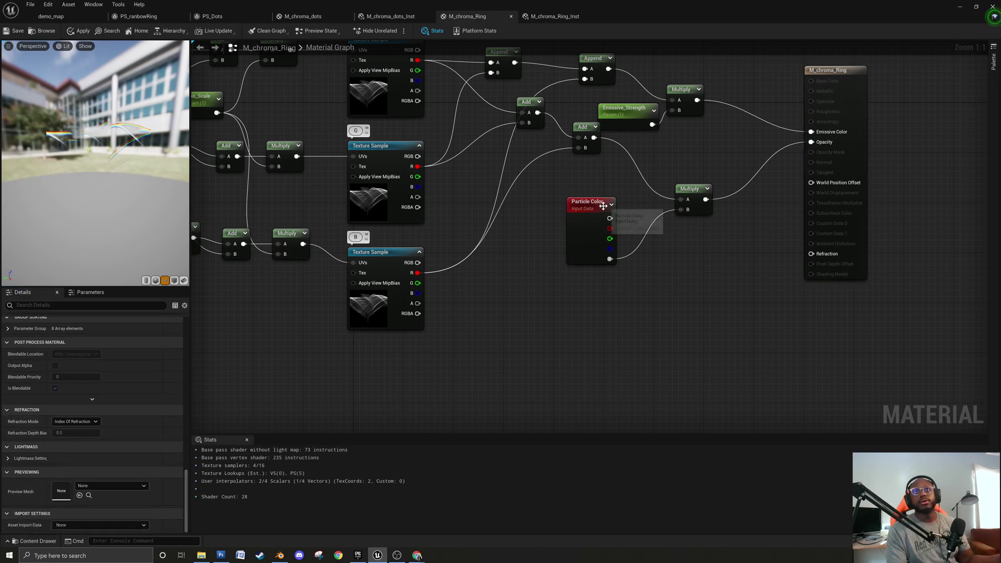
Add a LinearInterpolate node below the Multiply node that feeds Opacity.
right_click(717, 318)
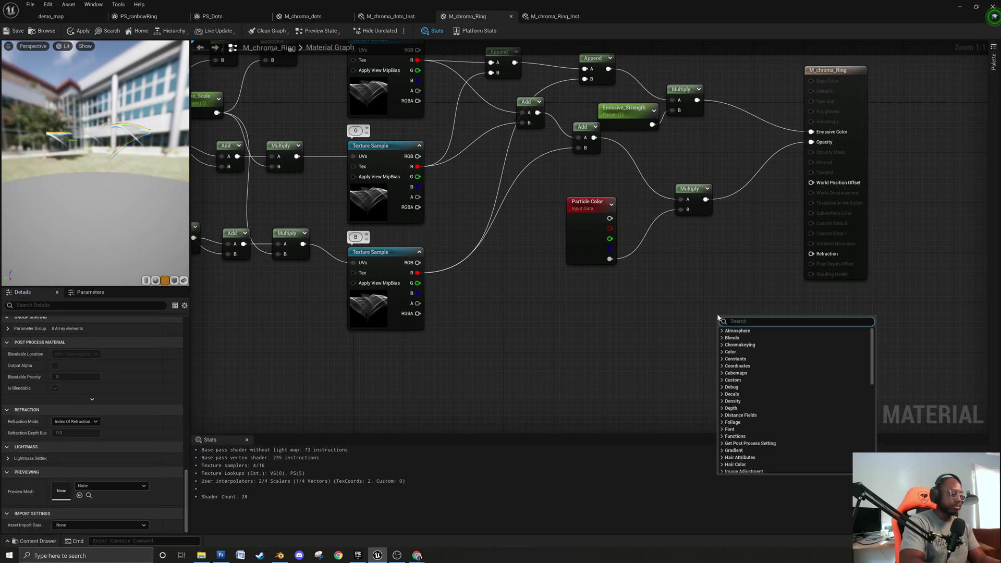
text(lerp)
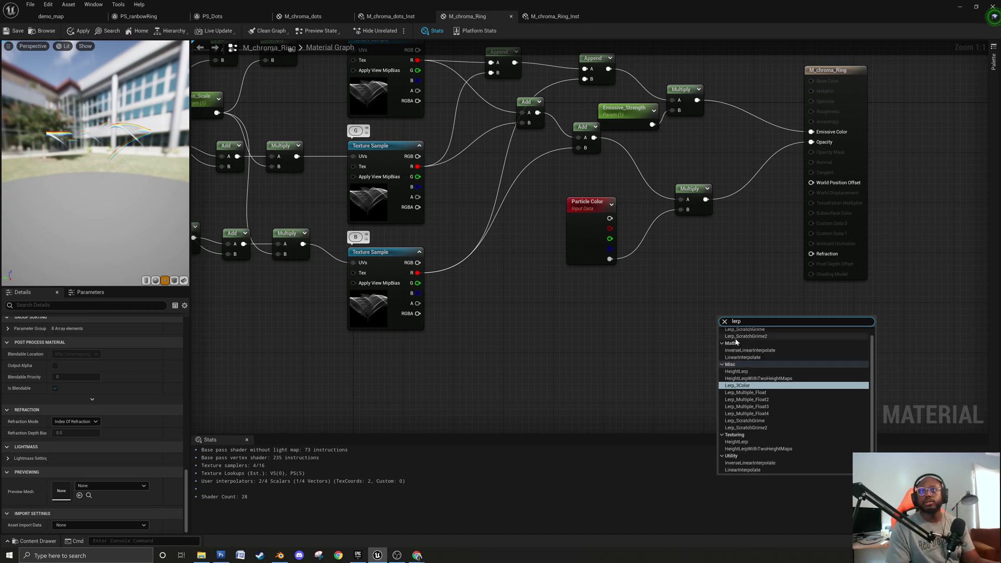
click(742, 357)
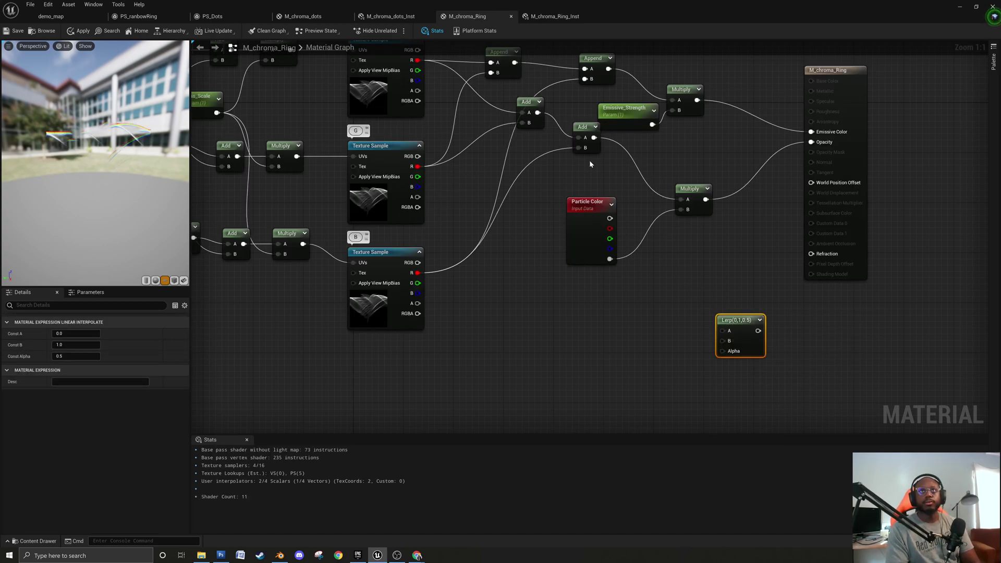
right_drag(589, 166, 542, 191)
drag(688, 352, 686, 315)
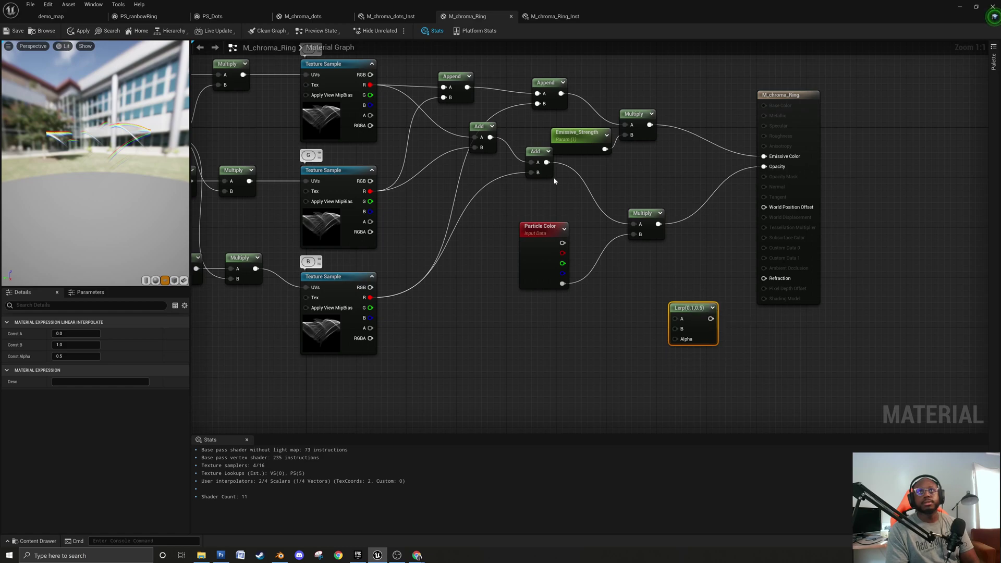
Connect the opacity Multiply output to the Lerp's Alpha and place the Lerp between the Multiply and a shifted-out result node.
drag(658, 224, 675, 339)
right_drag(679, 228, 574, 267)
drag(701, 241, 758, 211)
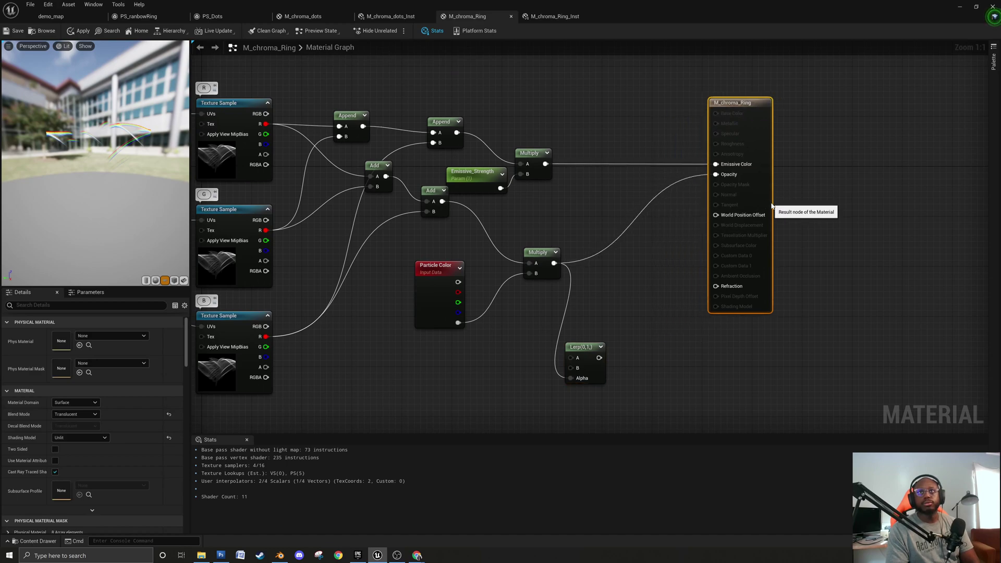
drag(589, 347, 652, 291)
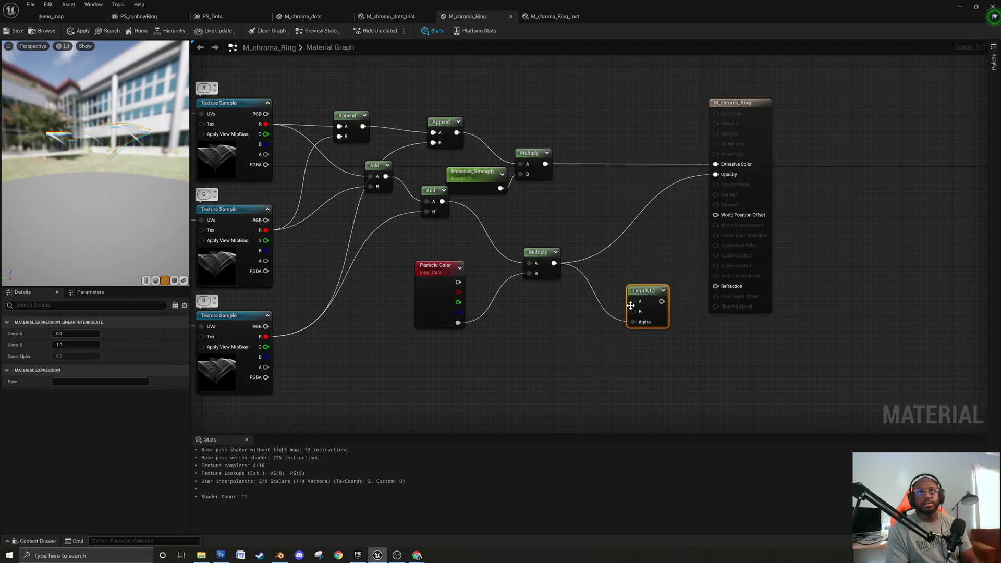
Add two constant nodes beside the Lerp and connect them to its A and B inputs.
click(553, 326)
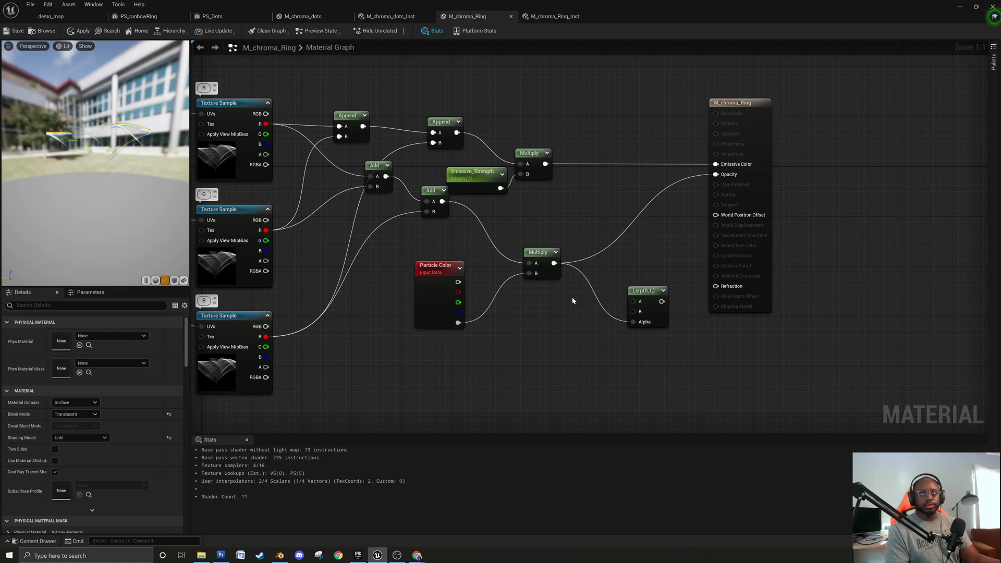
key(1)
click(569, 284)
key(1)
click(571, 322)
drag(580, 295, 593, 283)
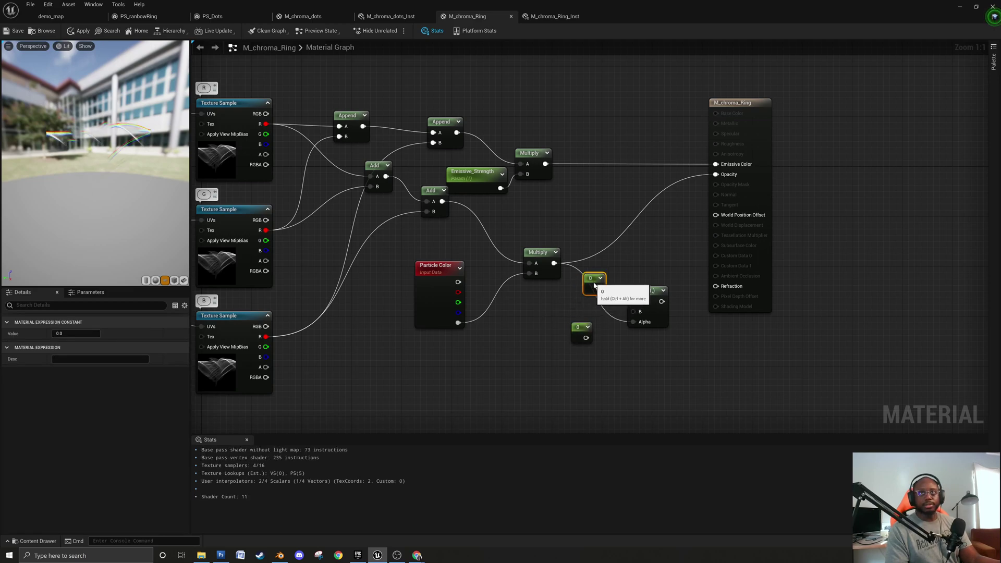
drag(581, 336, 587, 312)
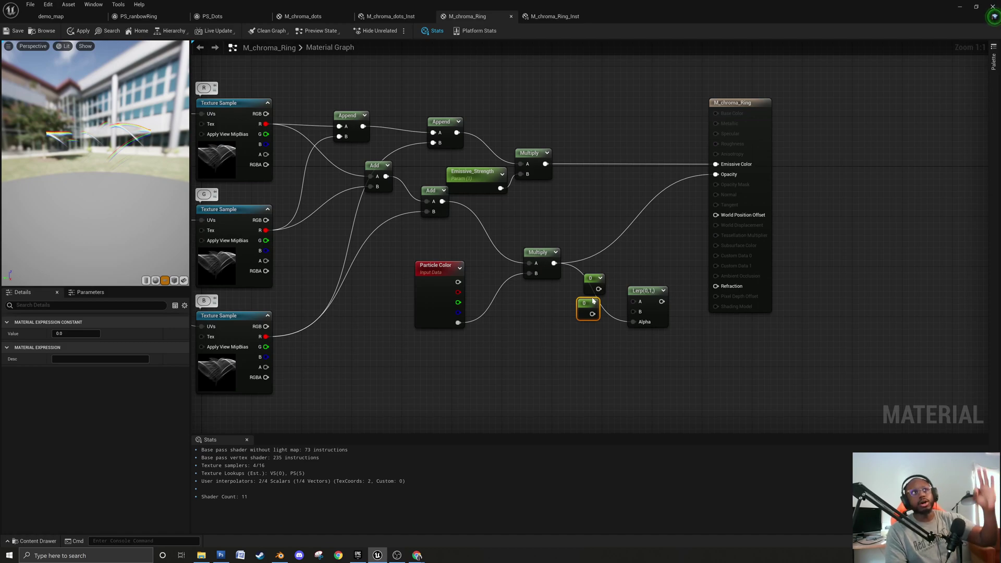
drag(643, 290, 582, 336)
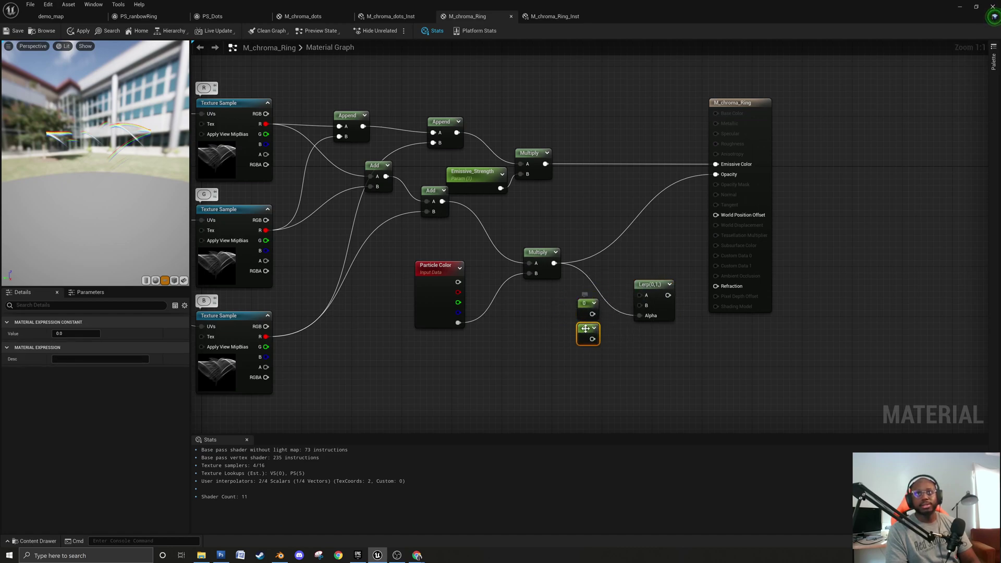
drag(591, 314, 640, 295)
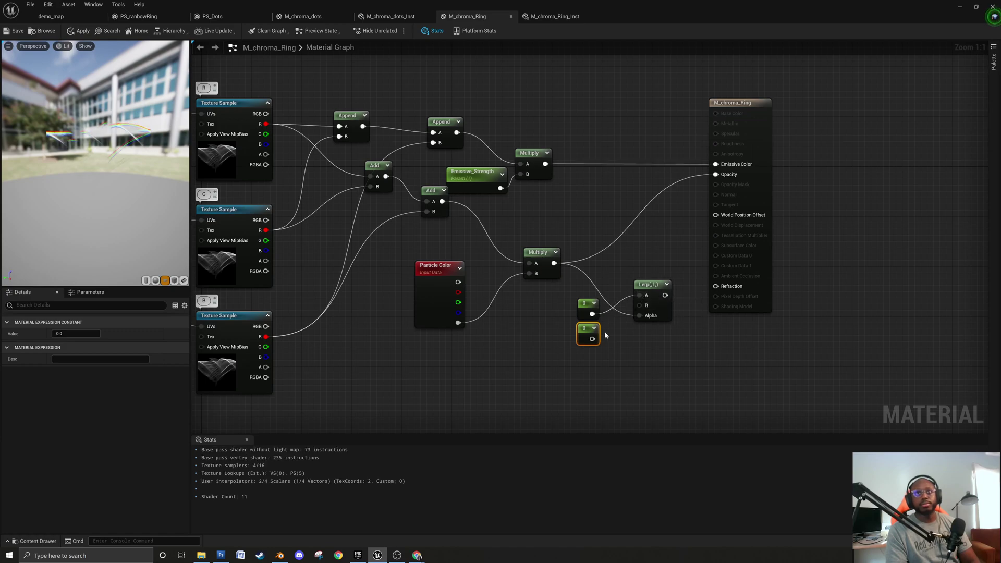
drag(604, 326, 595, 290)
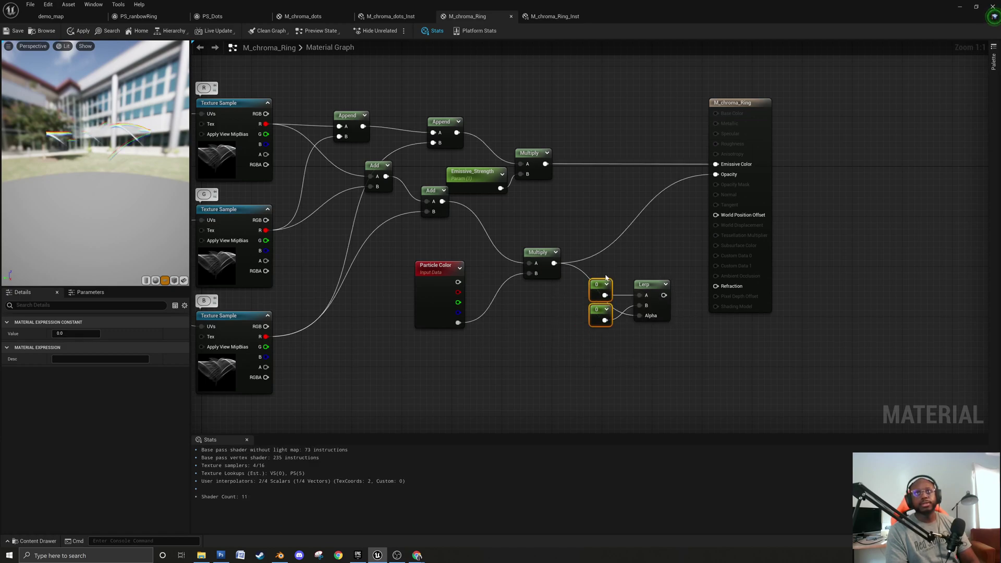
Set the constant feeding the Lerp's A input to 1.
click(595, 290)
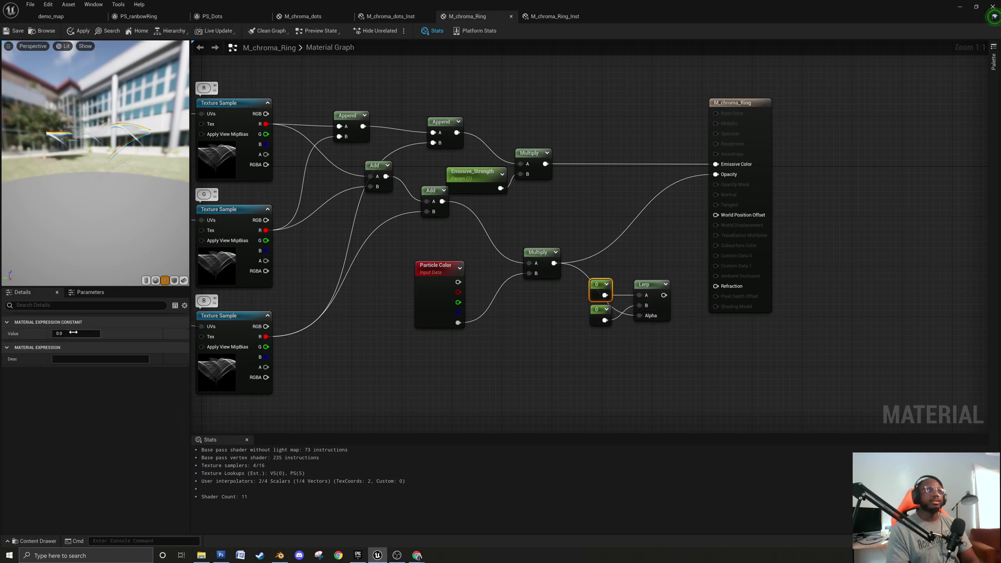
text(1)
key(Return)
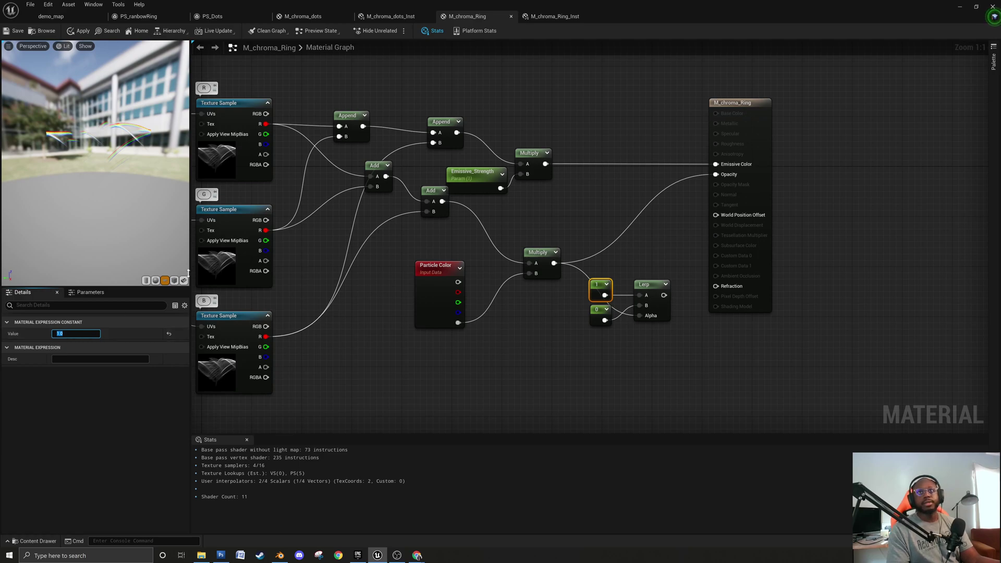
Convert the constant feeding the Lerp's B input to a parameter named IOR and shift it clear of the Lerp.
click(600, 312)
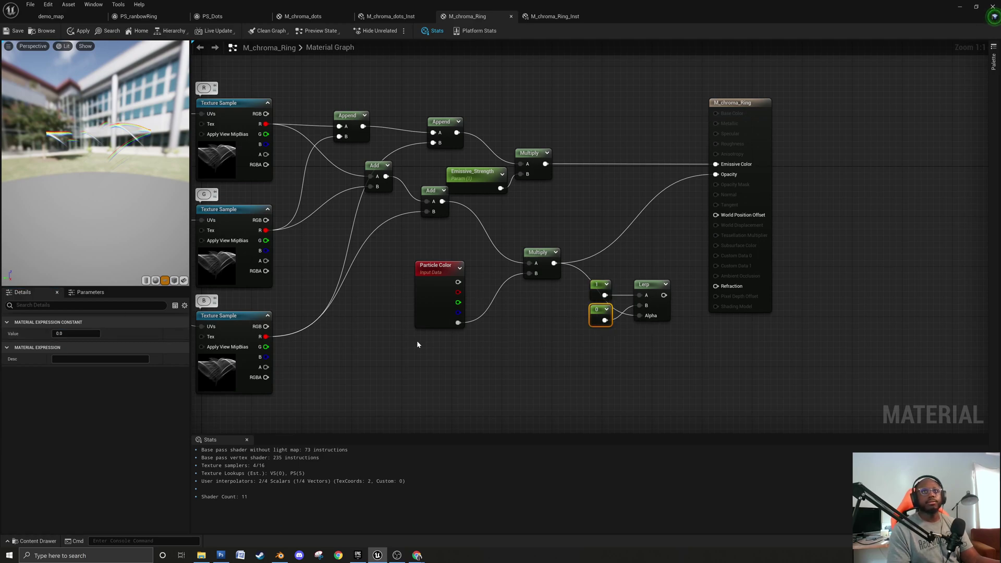
click(75, 333)
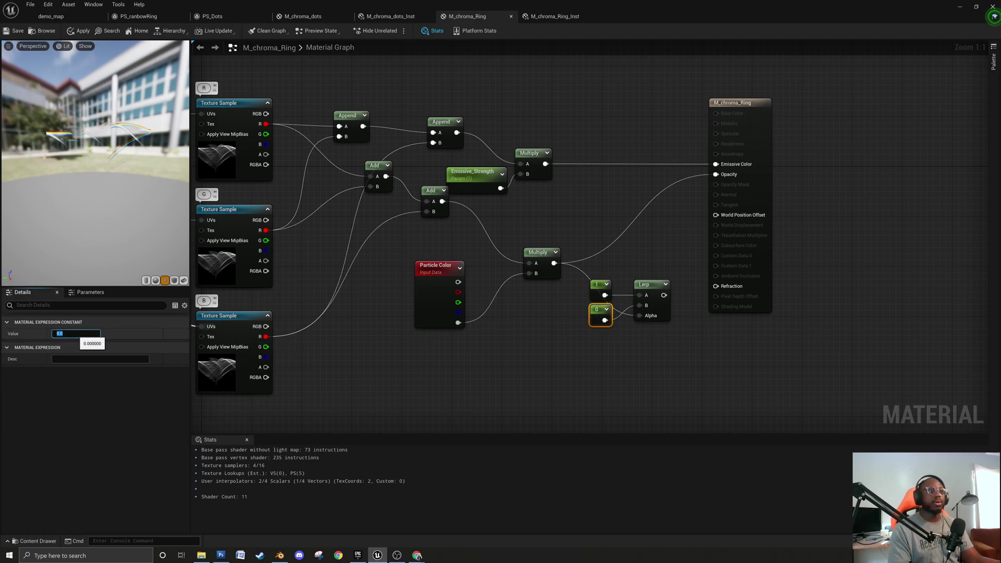
click(599, 349)
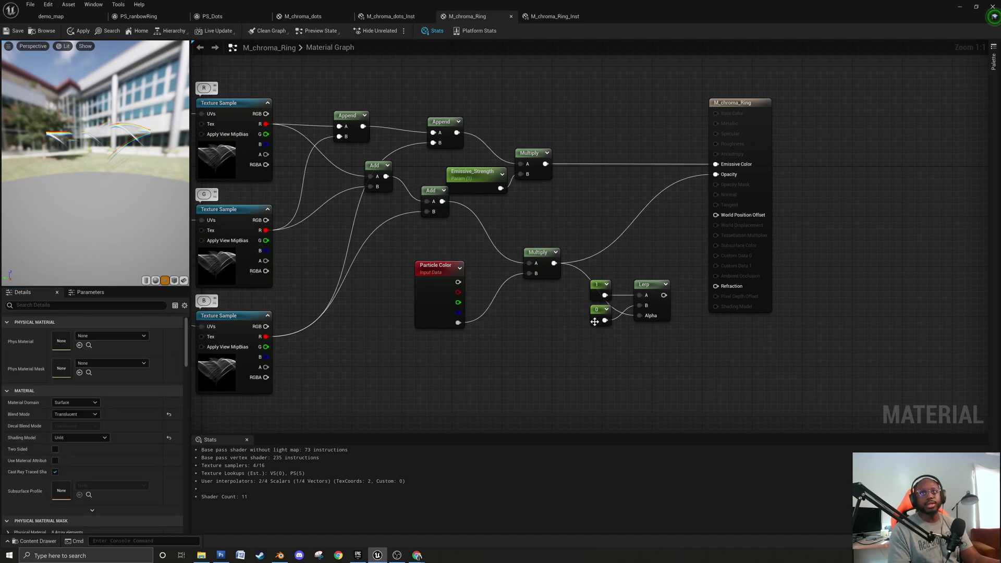
click(600, 315)
right_click(598, 316)
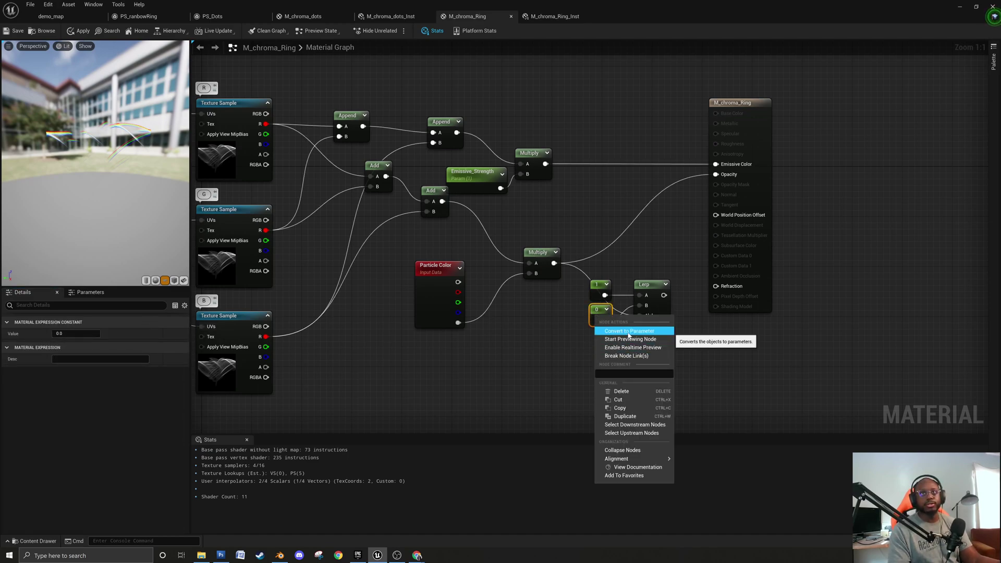
click(629, 331)
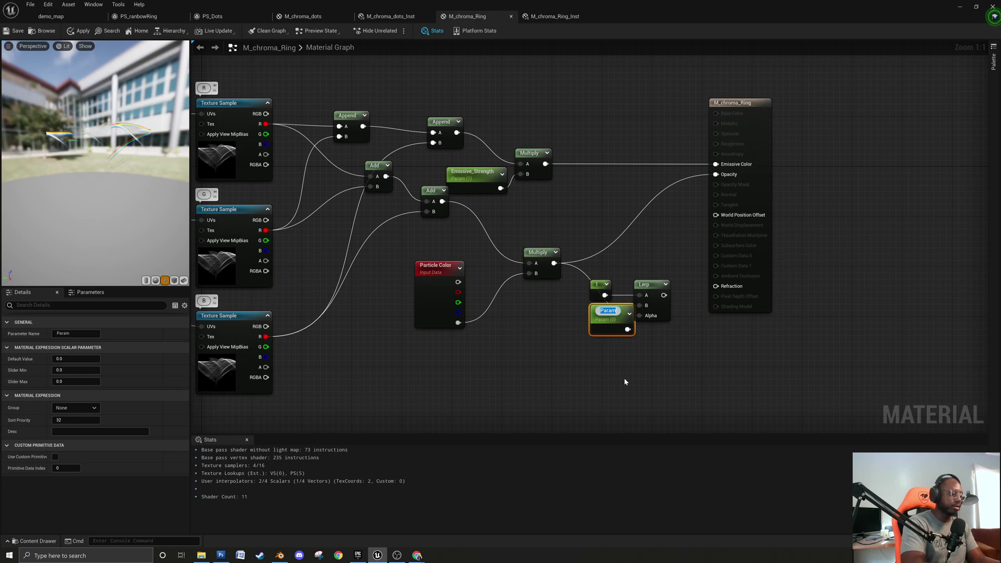
text(IOR)
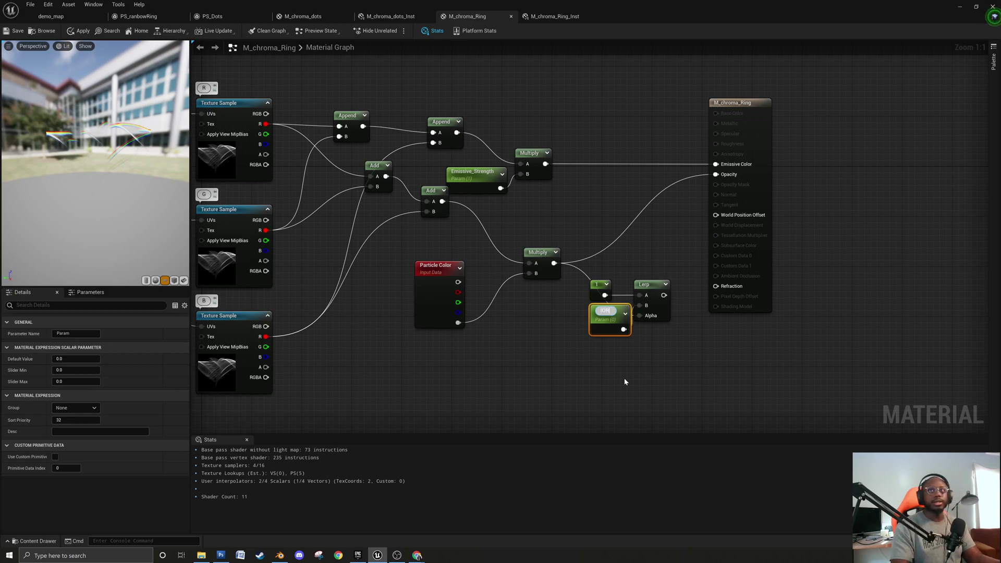
key(Return)
drag(599, 320, 579, 320)
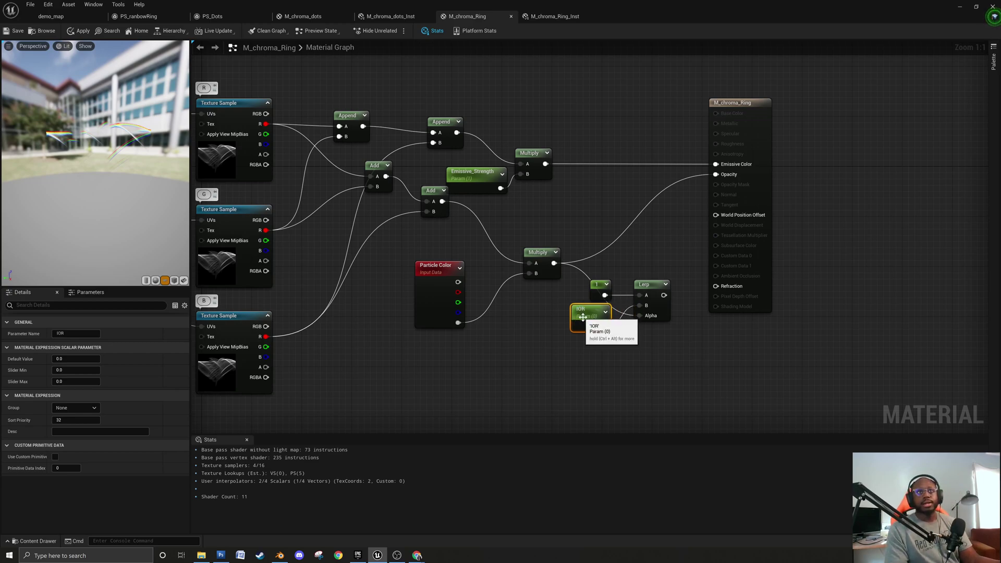
Set the IOR parameter's default value to 1.33 and connect the Lerp output to the material's Refraction input.
click(63, 358)
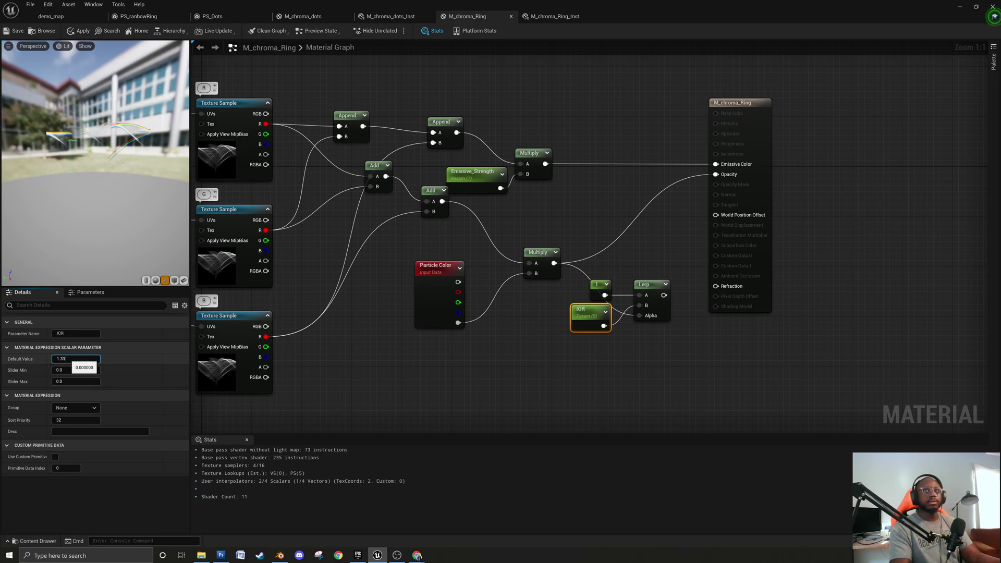
key(Return)
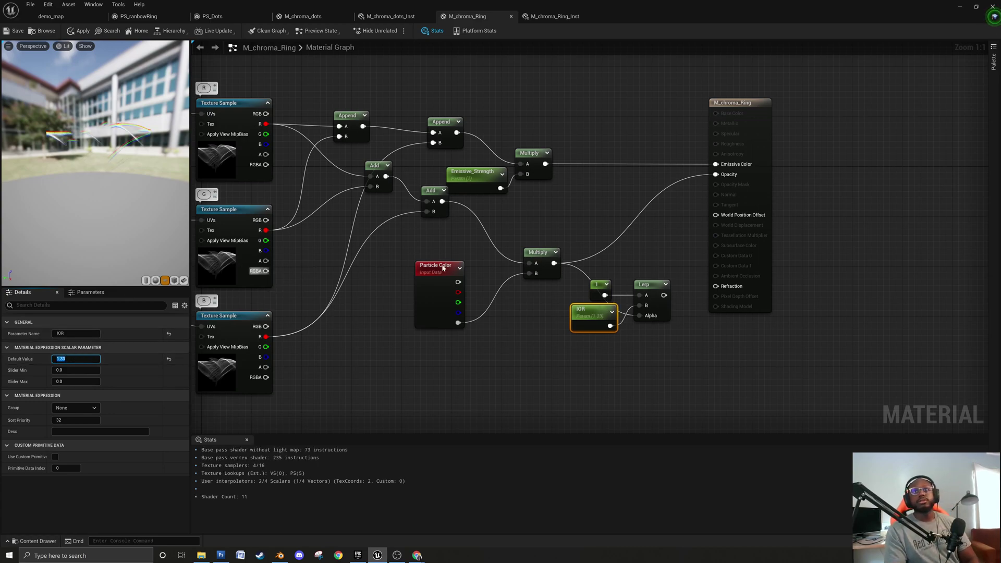
drag(663, 295, 716, 285)
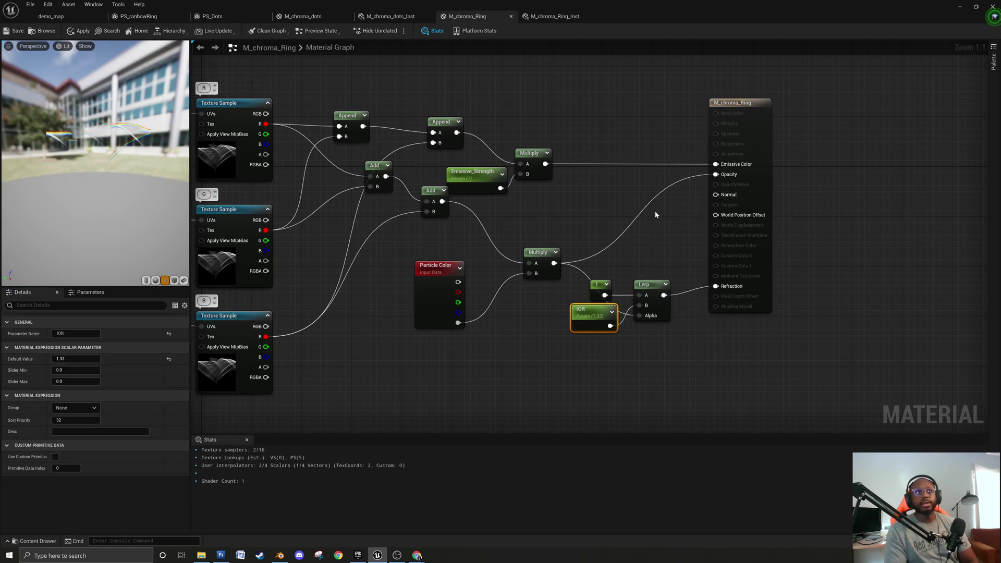
Connect the second Append node's output to the M_chroma_Ring material's Normal input and save the material.
right_drag(530, 218, 618, 235)
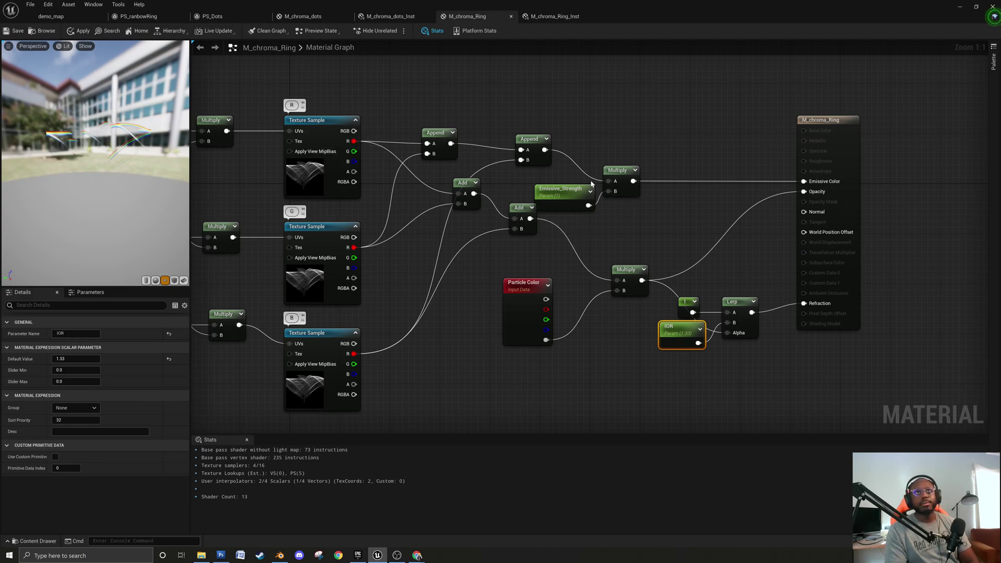
right_drag(590, 140, 547, 149)
drag(501, 159, 762, 222)
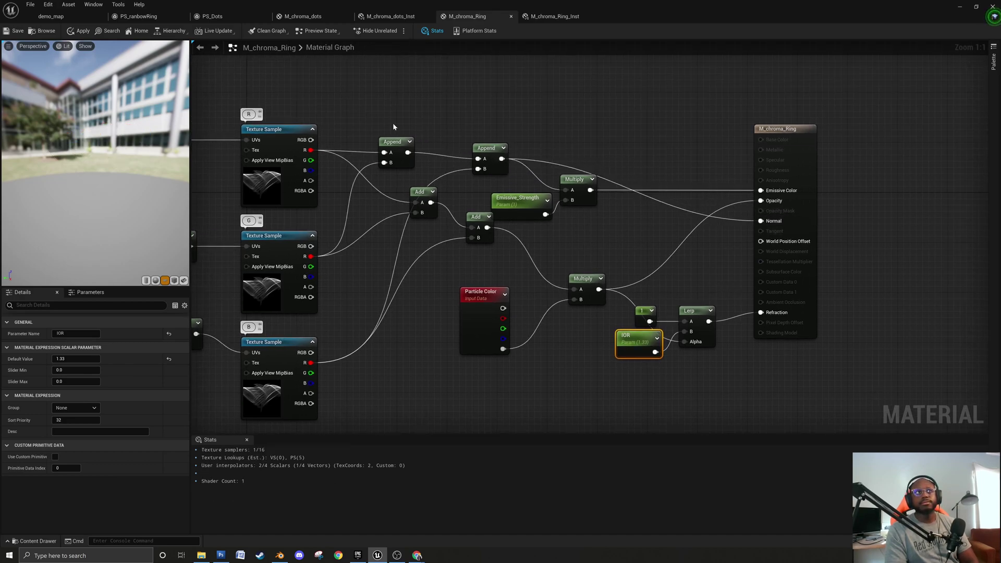
click(16, 31)
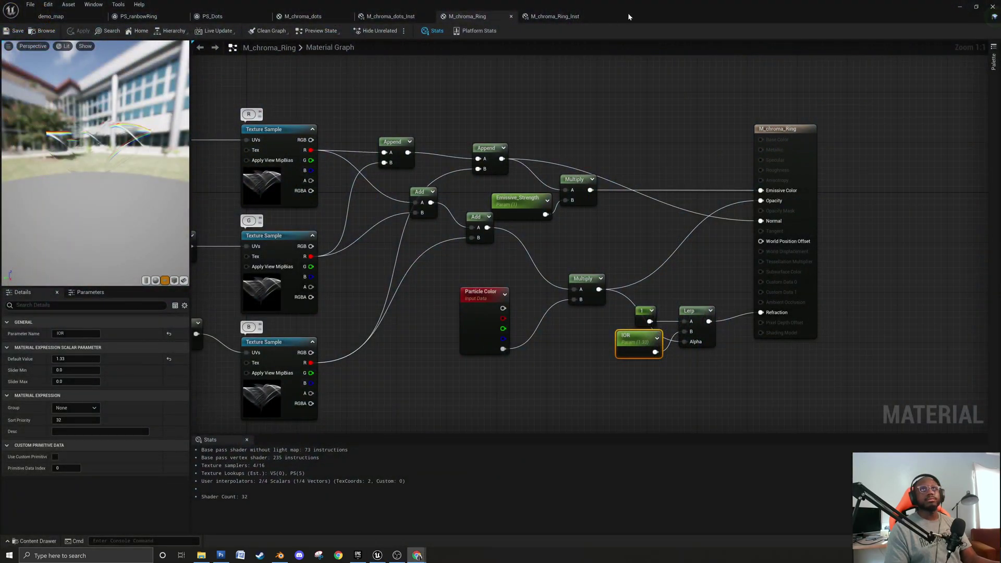
Examine the refracting ring effect in demo_map from a higher angle and look over the PS_Dots emitter.
click(628, 17)
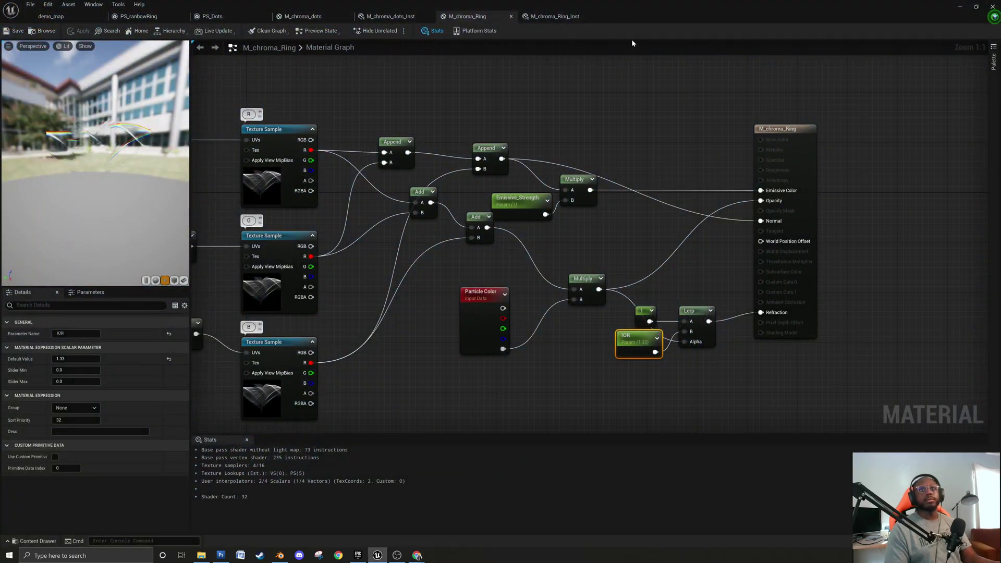
click(73, 17)
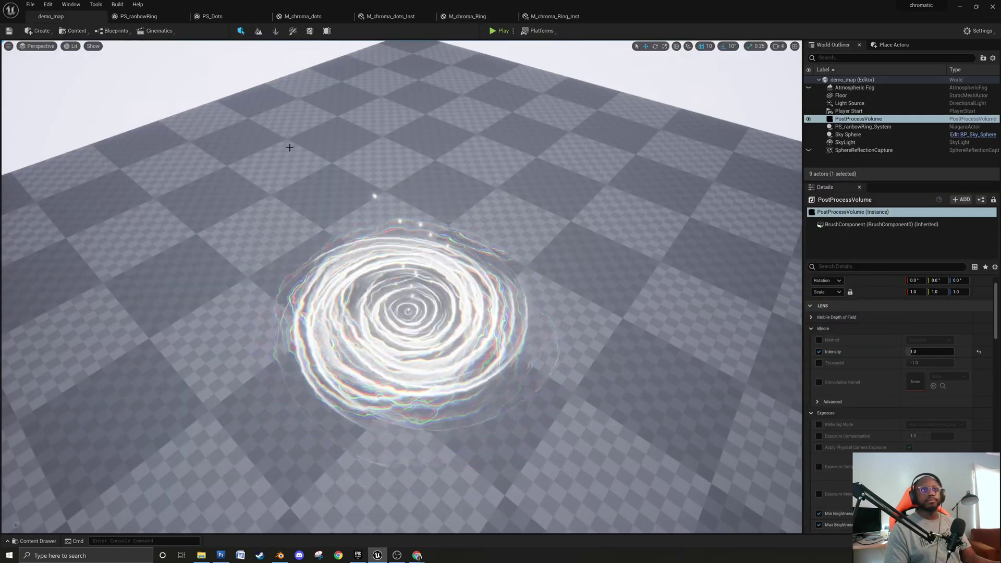
alt+drag(442, 310, 365, 325)
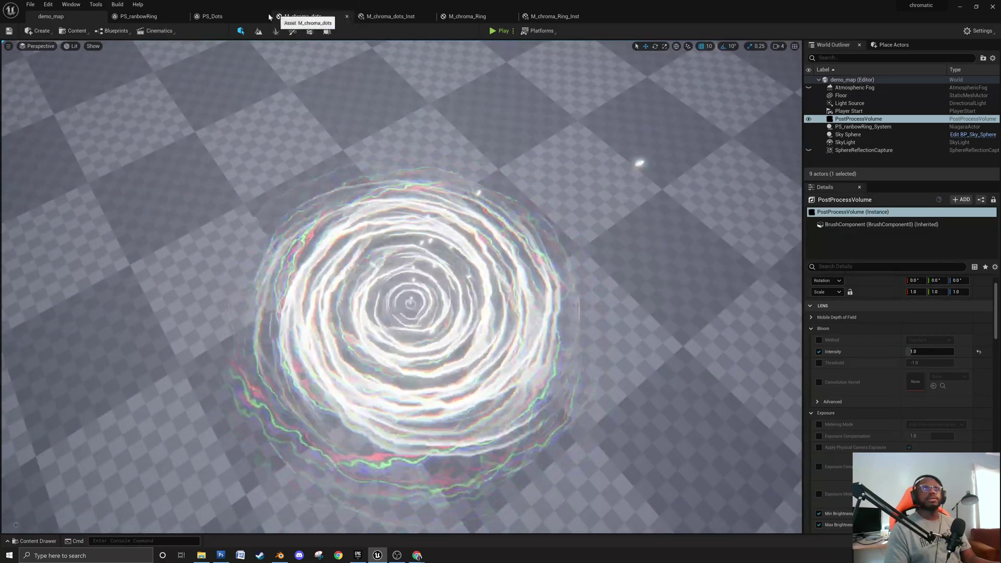
click(217, 17)
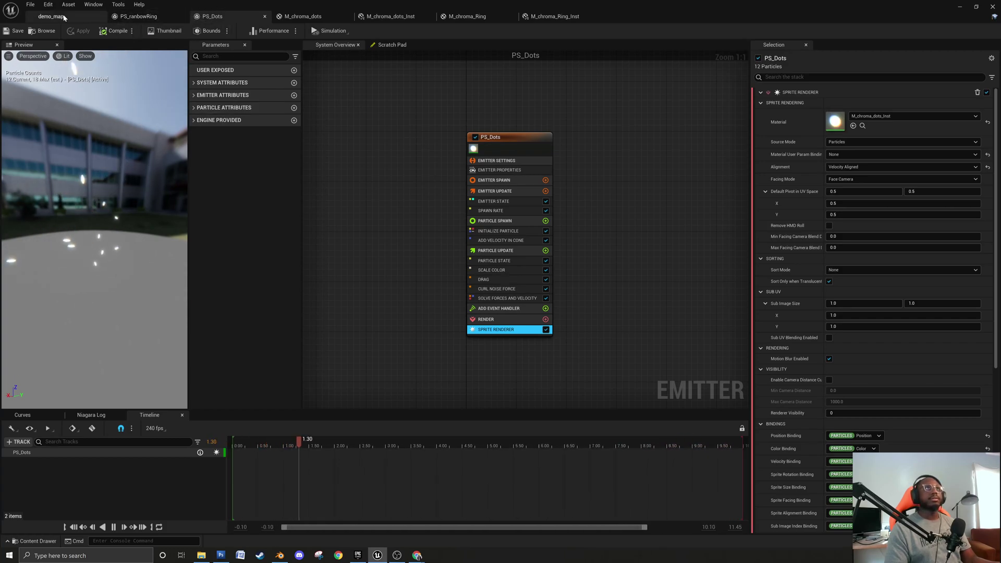
click(136, 16)
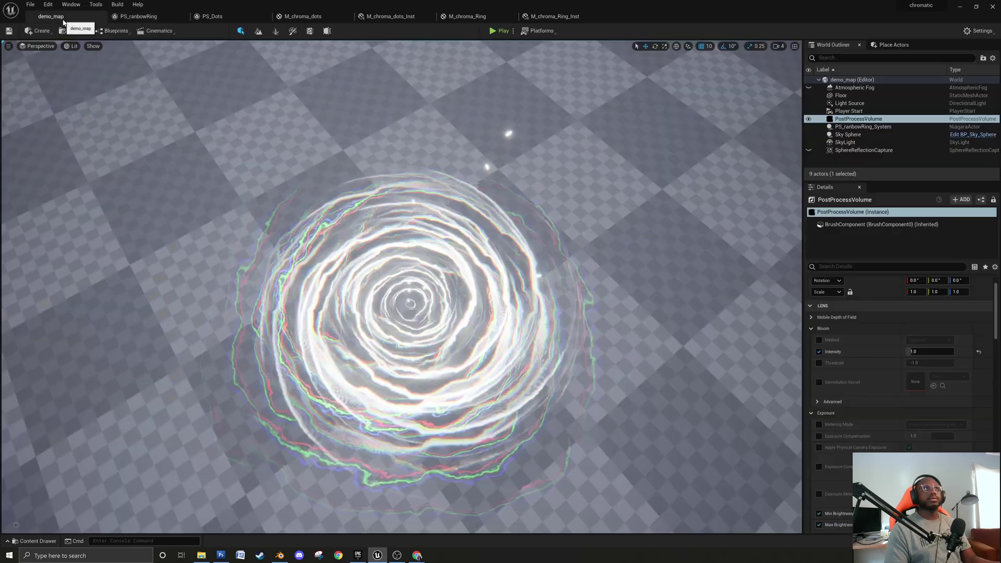
click(51, 16)
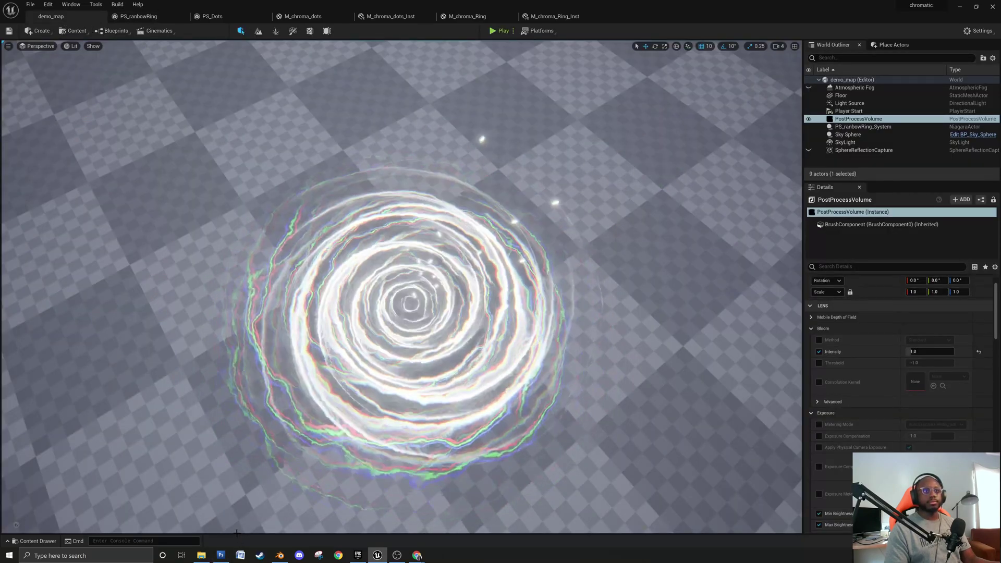
Open PS_ranbowRing_System from the Particles folder and save it before returning to demo_map.
click(40, 541)
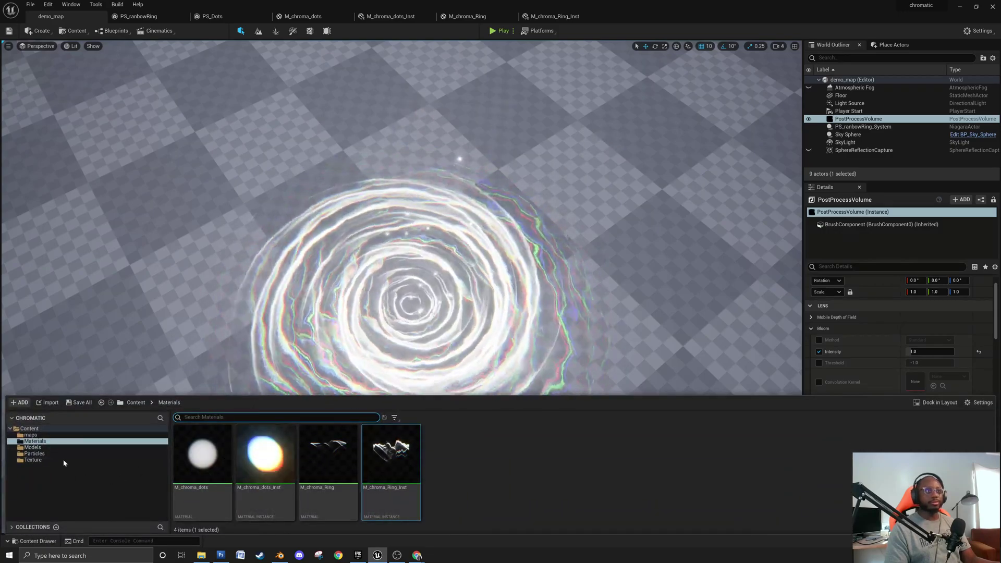
click(34, 454)
double_click(341, 457)
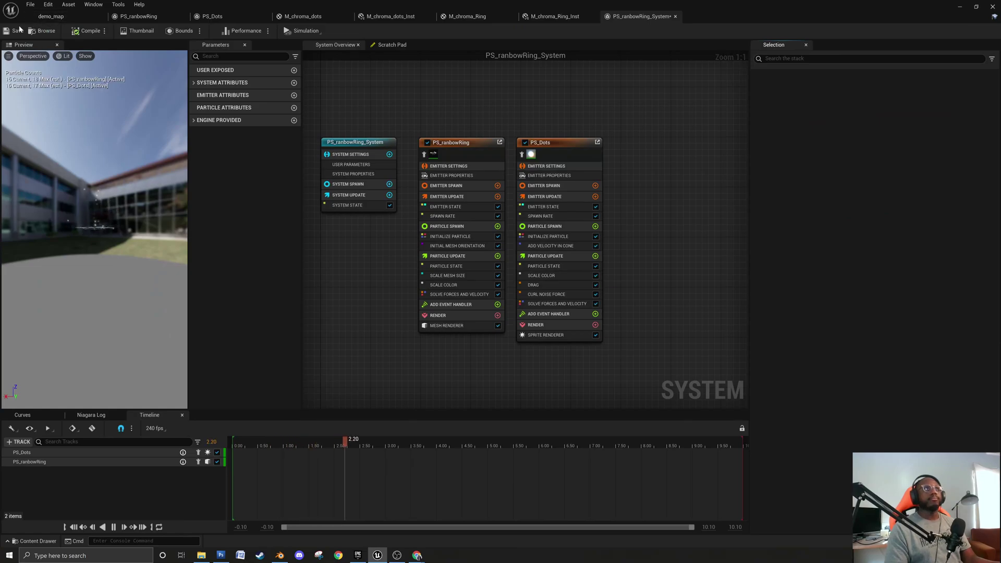
click(45, 18)
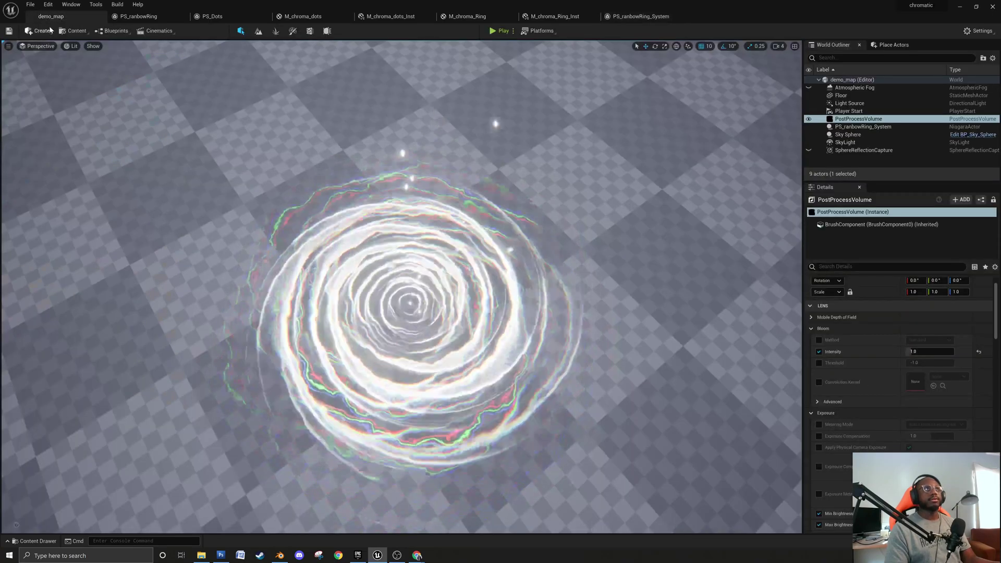
click(30, 4)
click(55, 93)
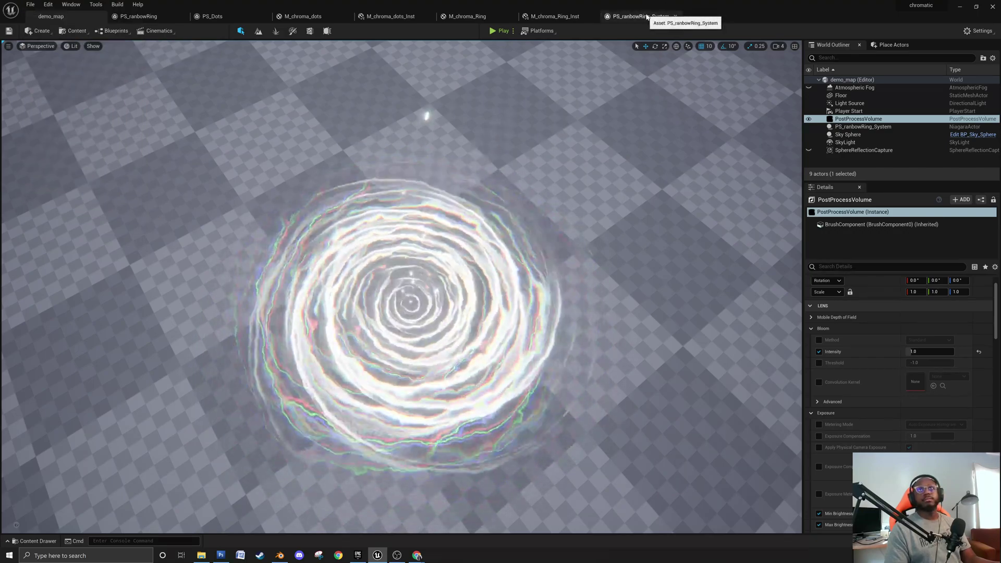
Disable the PS_Dots emitter in PS_ranbowRing_System, save the system and go back to demo_map.
click(641, 15)
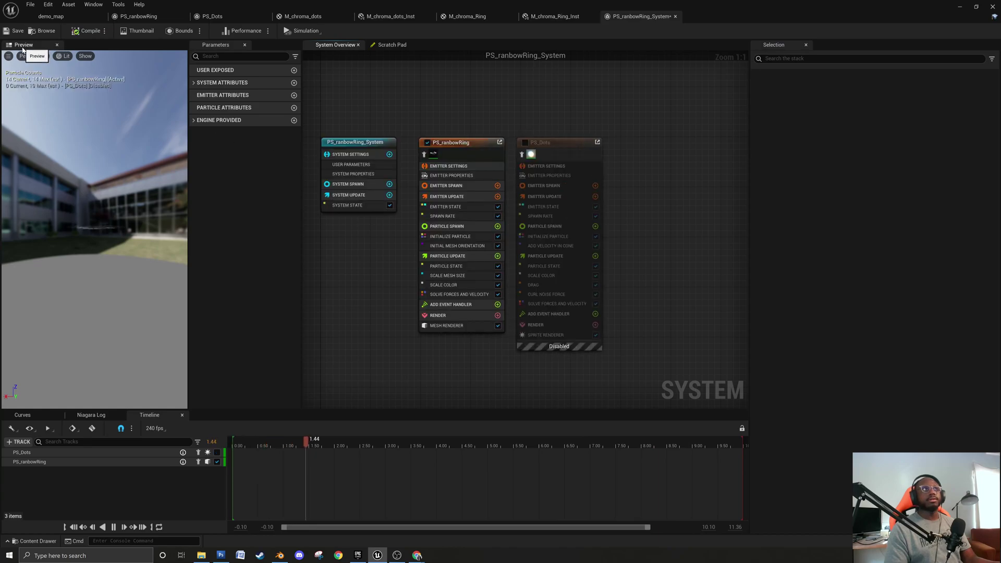
click(17, 32)
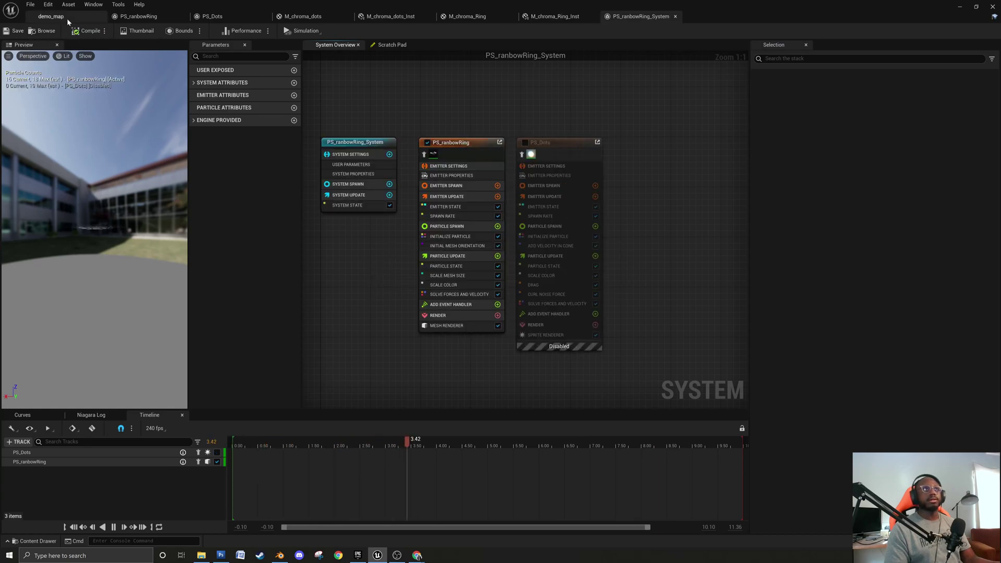
click(66, 17)
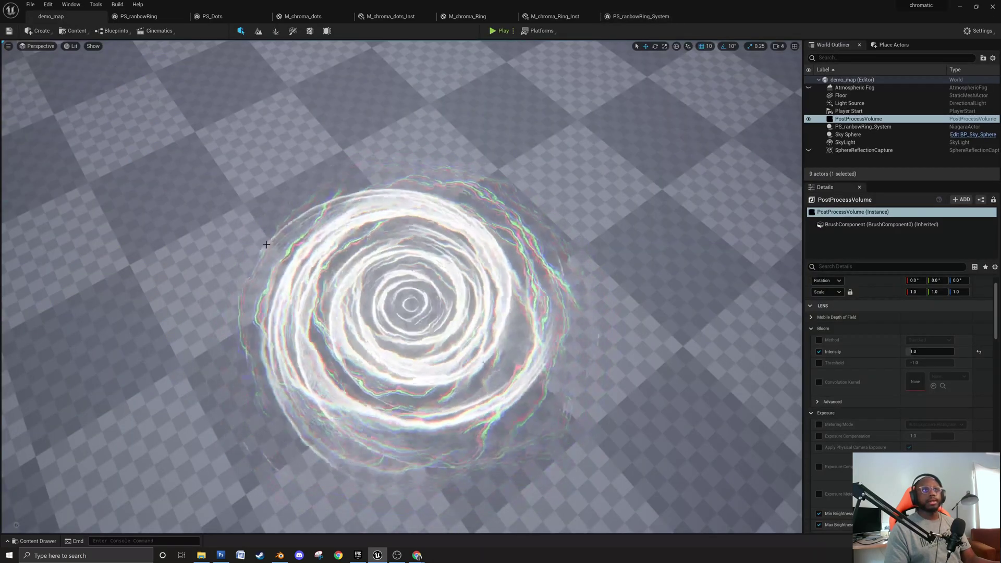
Close the PS_Dots, M_chroma_dots and M_chroma_dots_Inst editors.
click(245, 16)
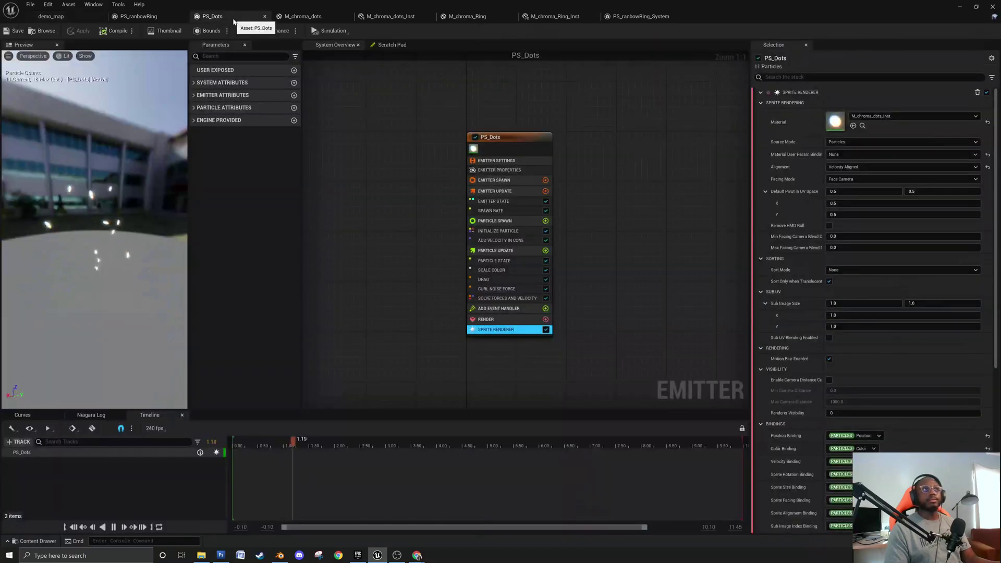
click(266, 20)
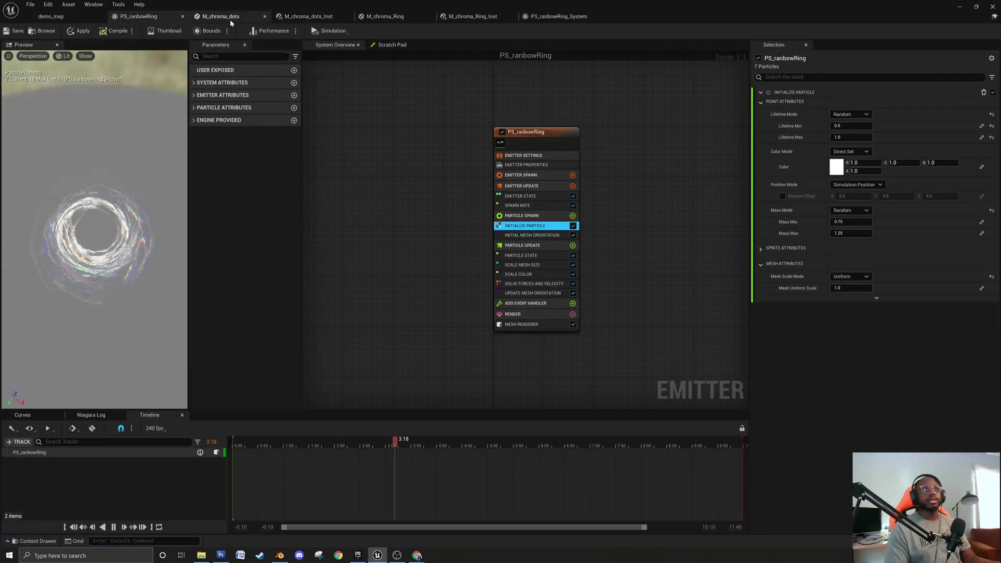
click(255, 19)
click(264, 17)
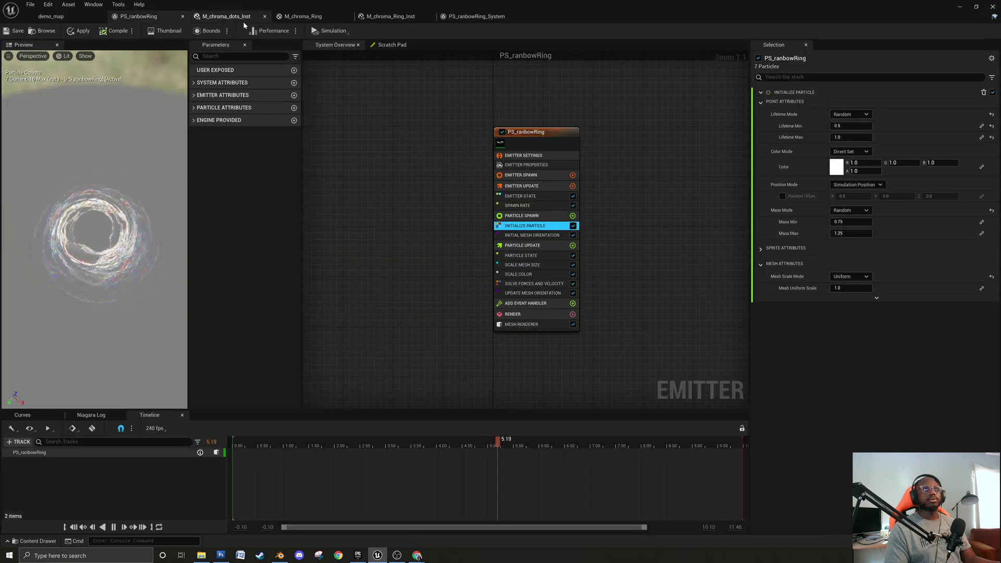
click(265, 17)
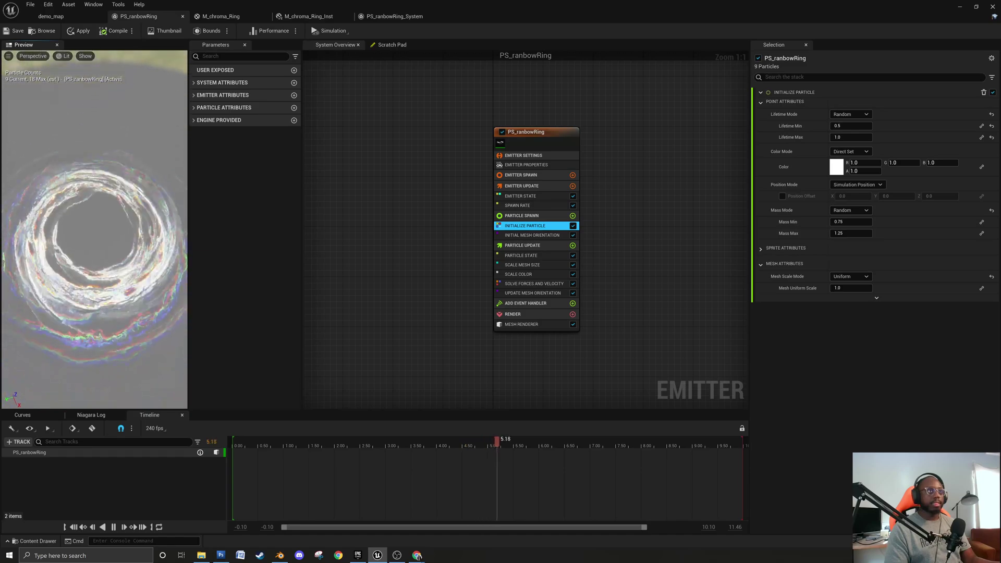
Save the PS_ranbowRing emitter, check the ring in demo_map from above and close the emitter's editor.
click(16, 30)
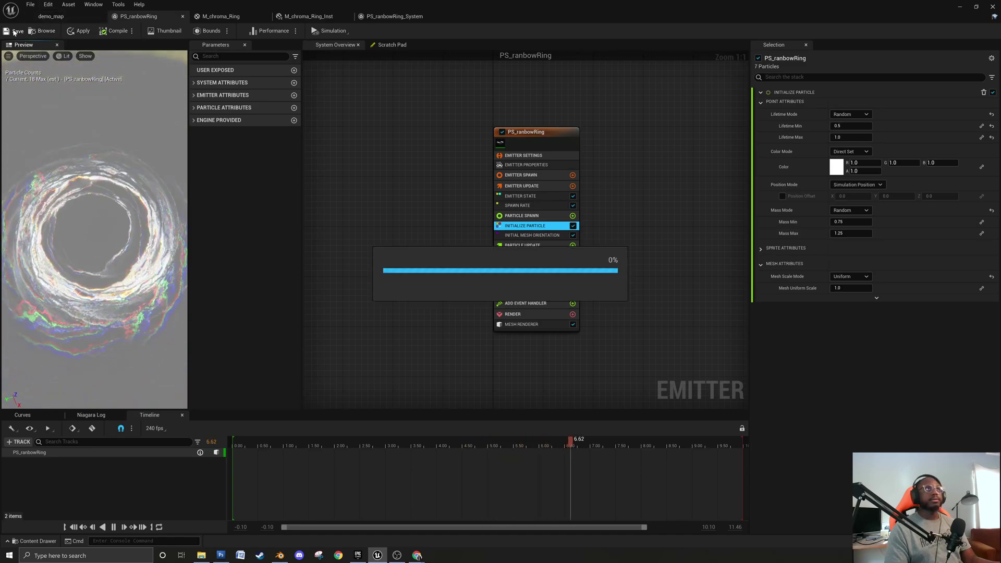
click(70, 18)
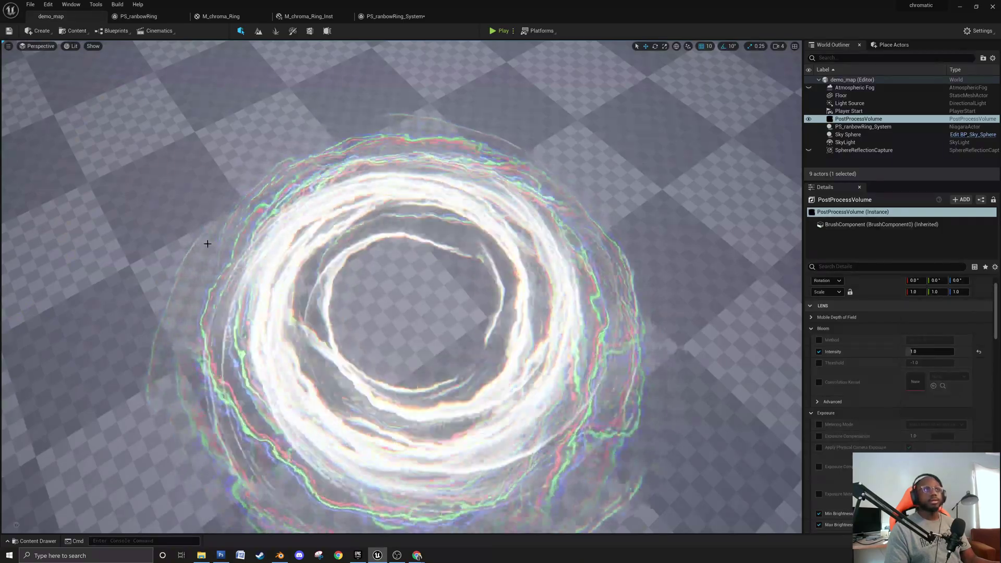
alt+drag(248, 318, 219, 411)
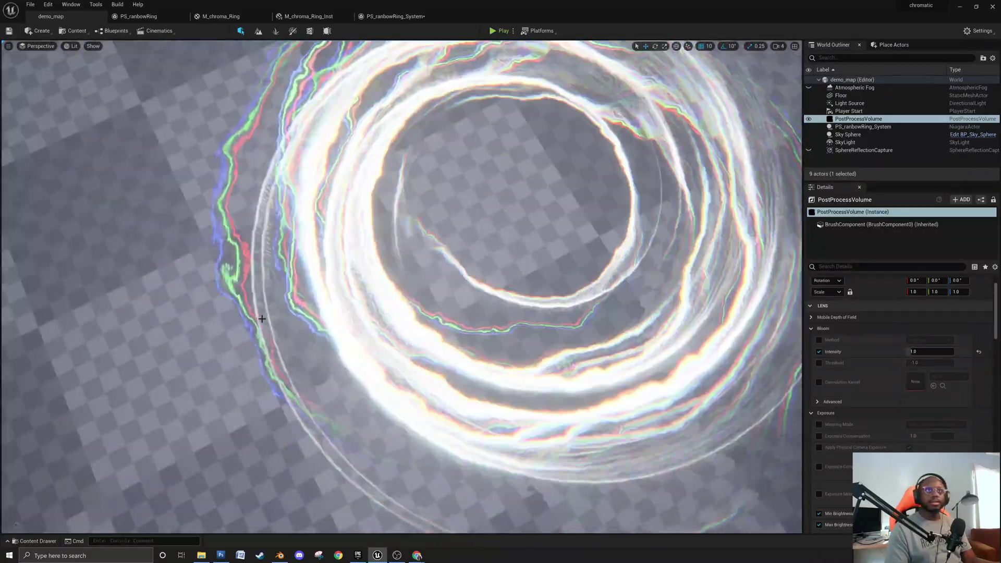
alt+drag(262, 318, 271, 310)
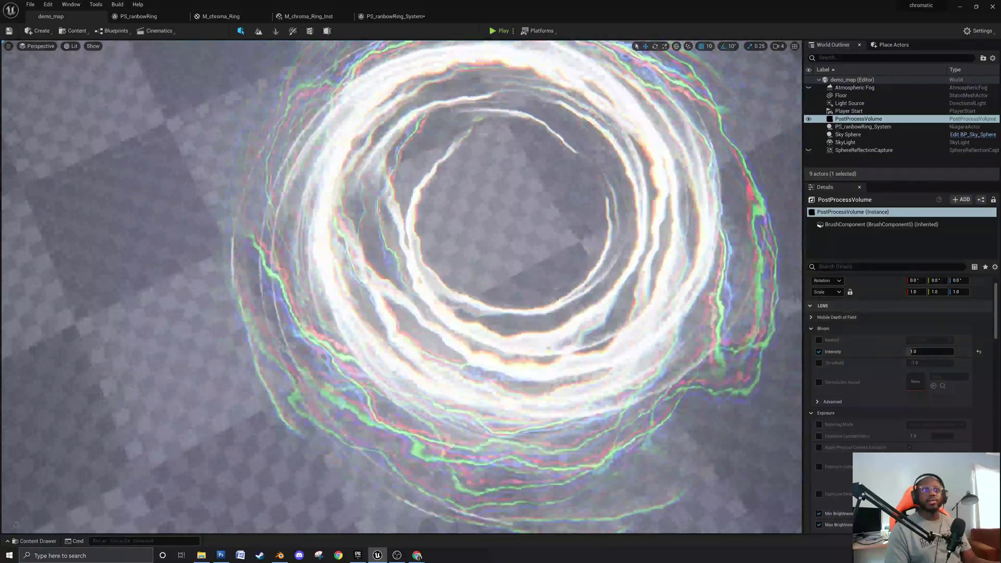
click(151, 17)
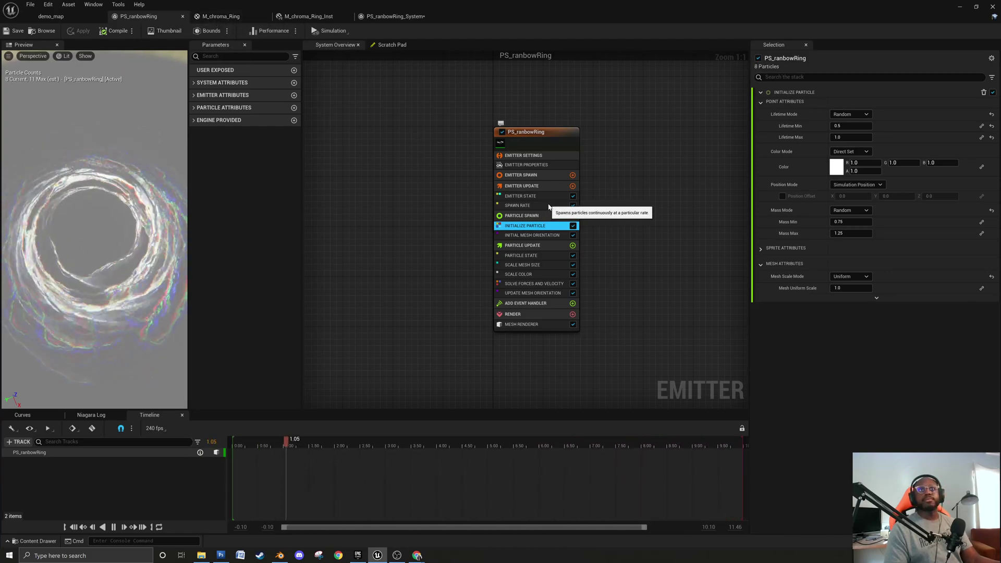
click(182, 18)
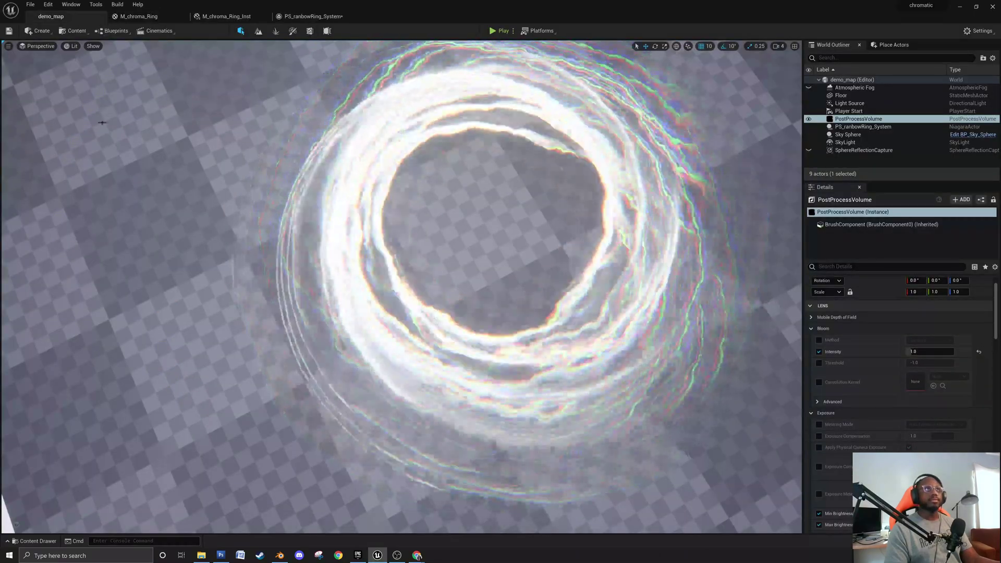
Duplicate the PS_ranbowRing emitter in the Particles folder as PS_ranbowRing_burst and open the copy.
click(35, 541)
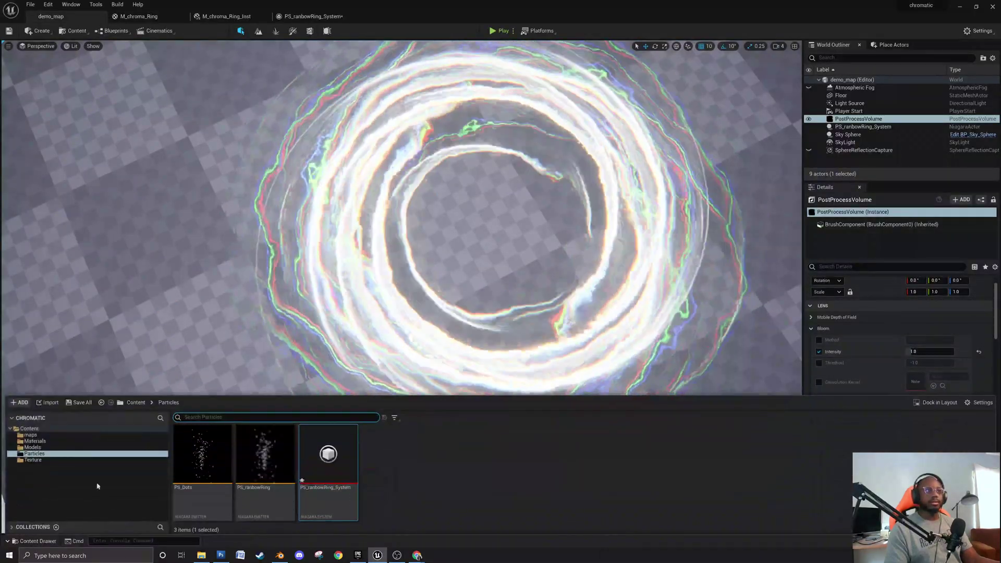
right_click(267, 455)
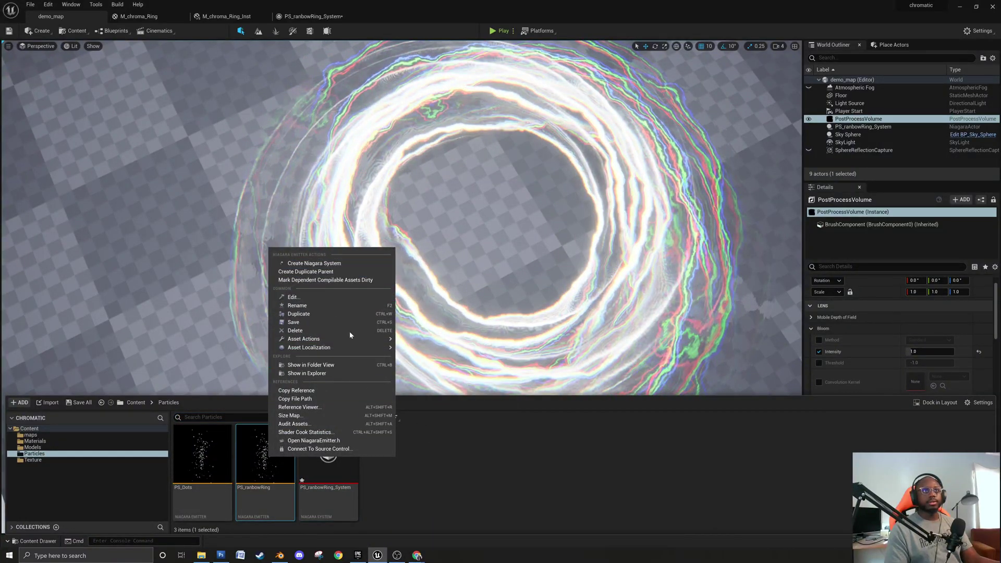
click(299, 314)
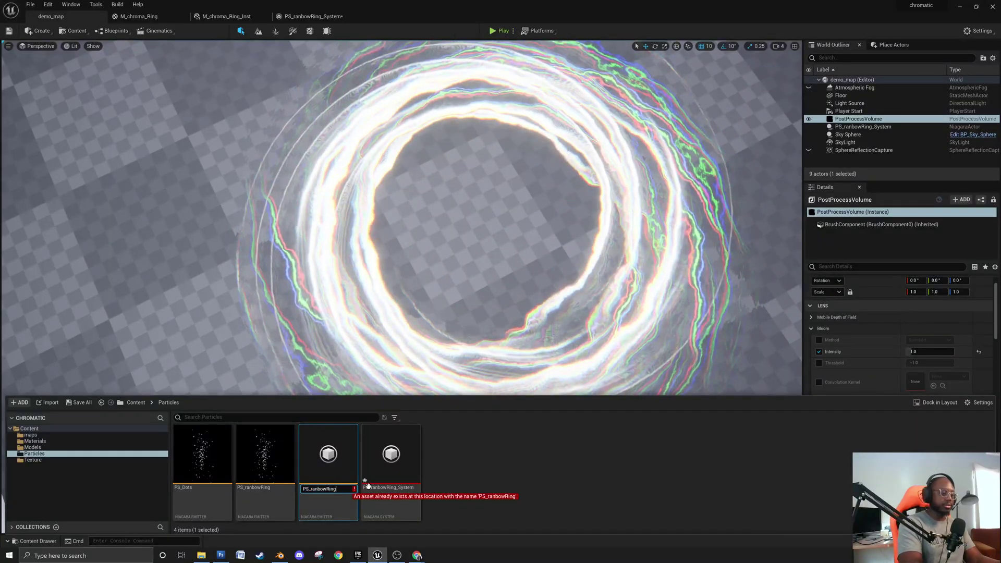
text(_burst)
key(Return)
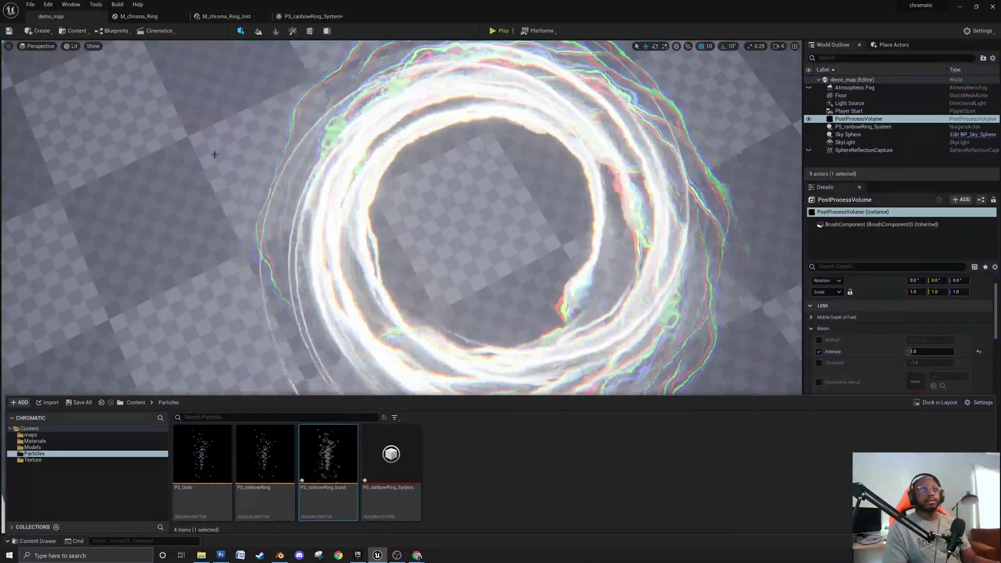
double_click(328, 454)
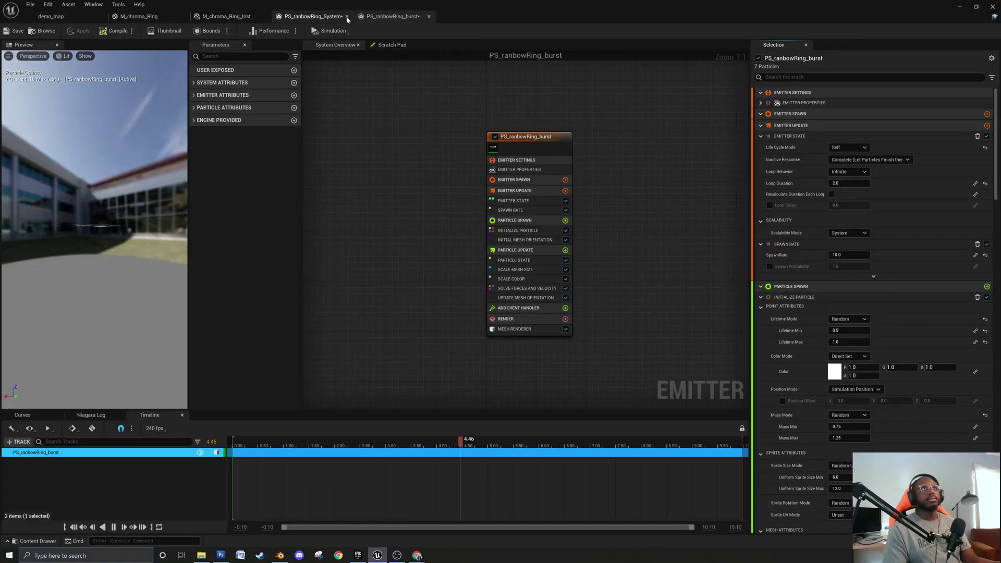
Save and close PS_ranbowRing_System and bring up the Particles folder in demo_map.
click(312, 16)
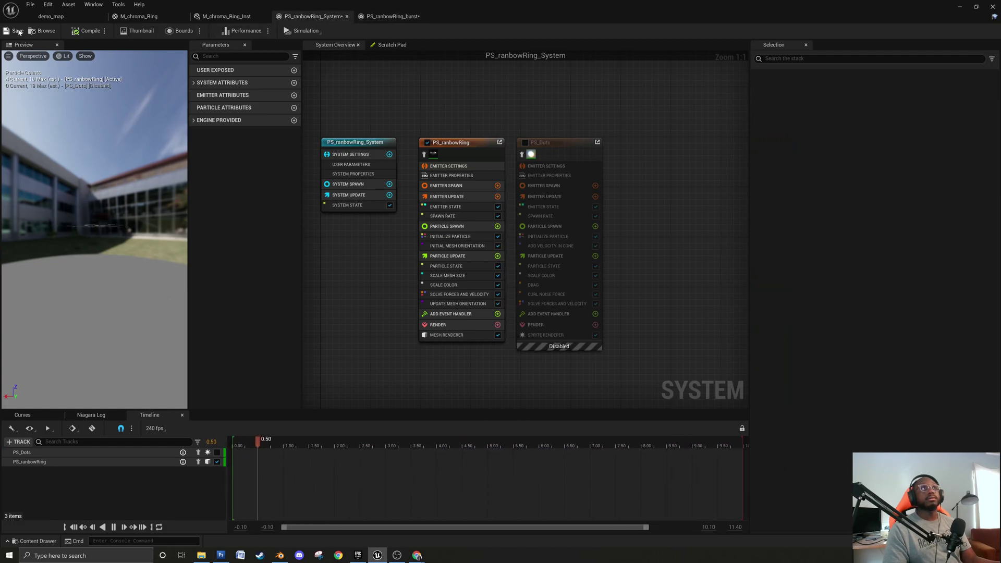
click(346, 16)
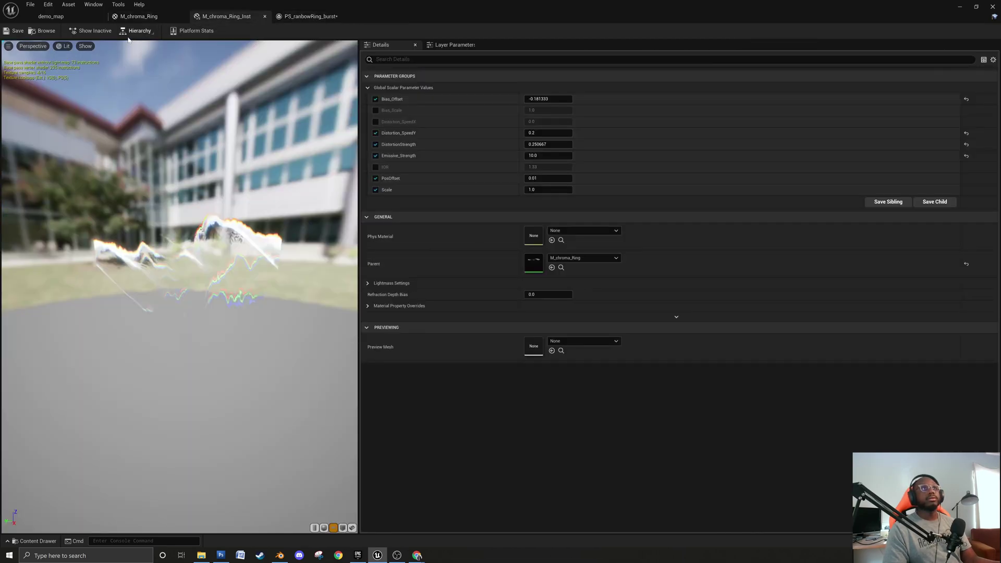
click(72, 19)
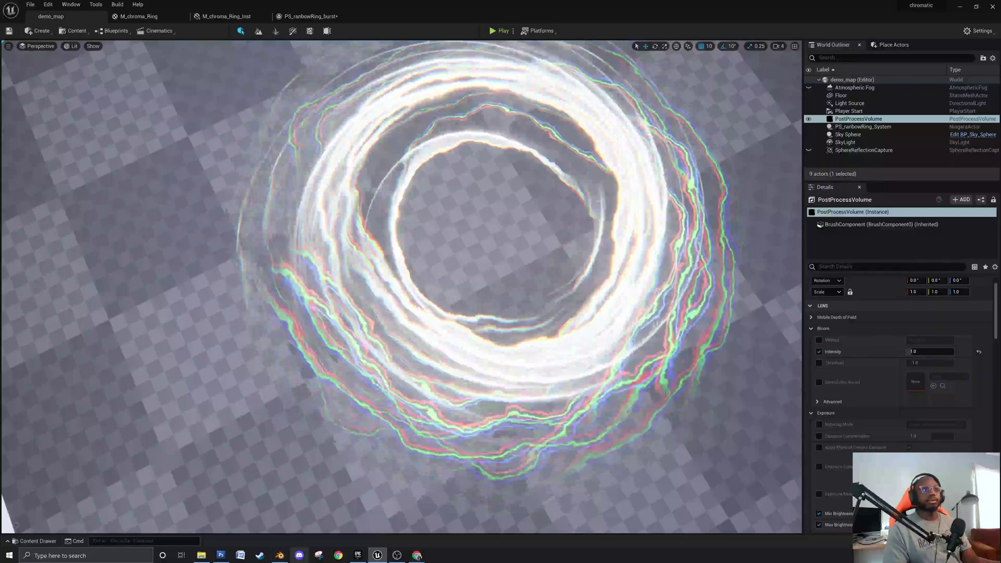
click(21, 542)
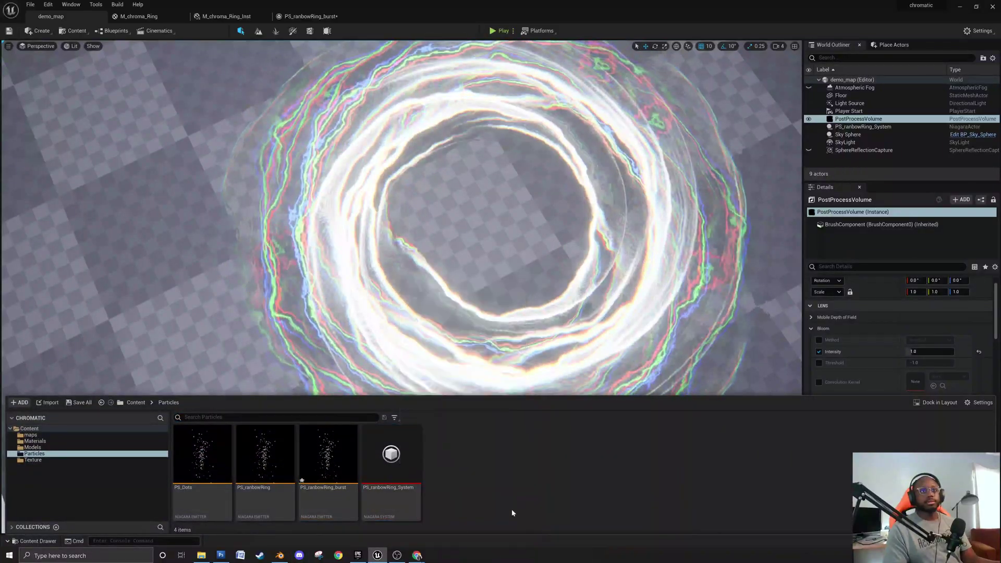
Save the PS_ranbowRing_burst emitter and create a Niagara System from it in the Particles folder.
click(327, 458)
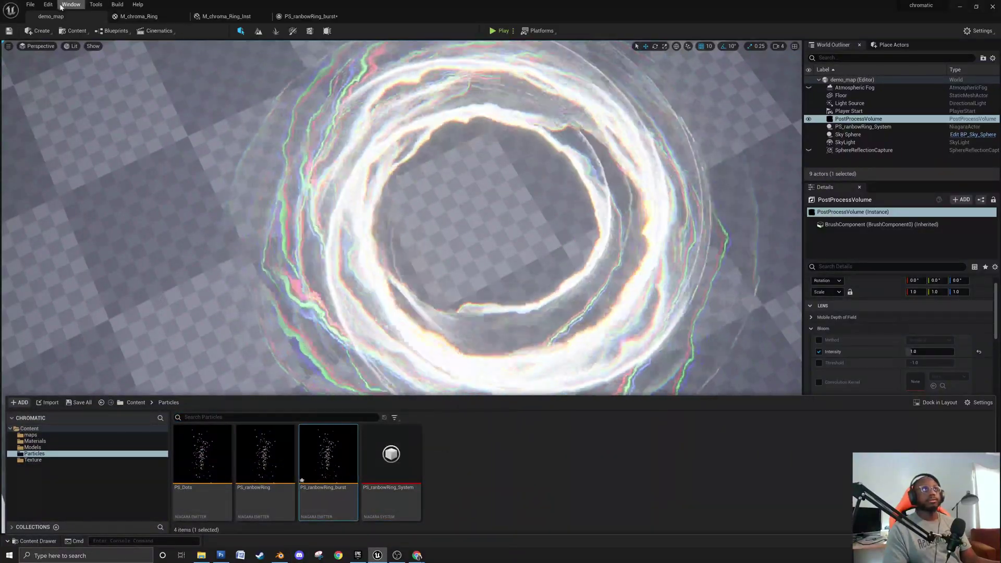
click(31, 8)
click(60, 92)
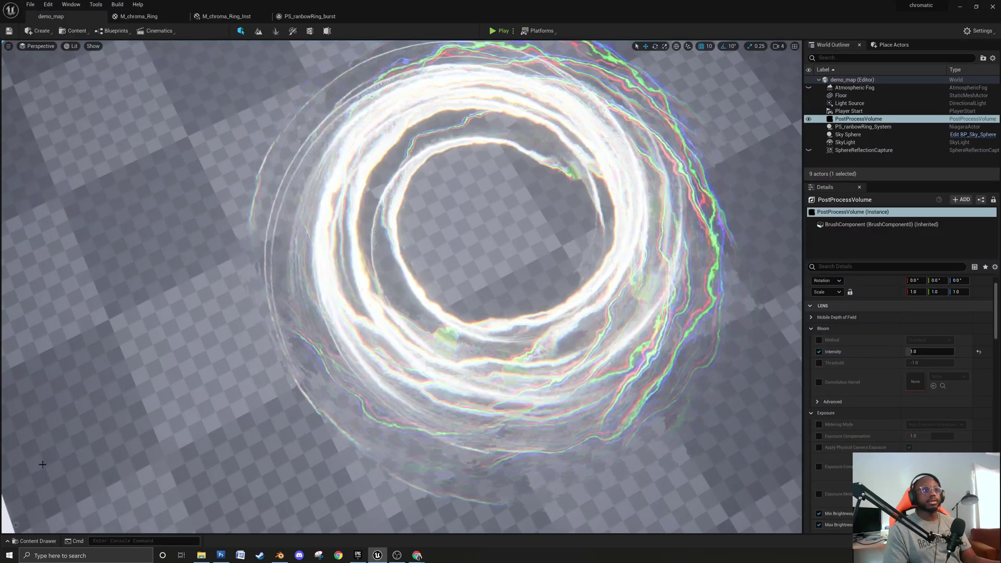
click(26, 541)
right_click(325, 457)
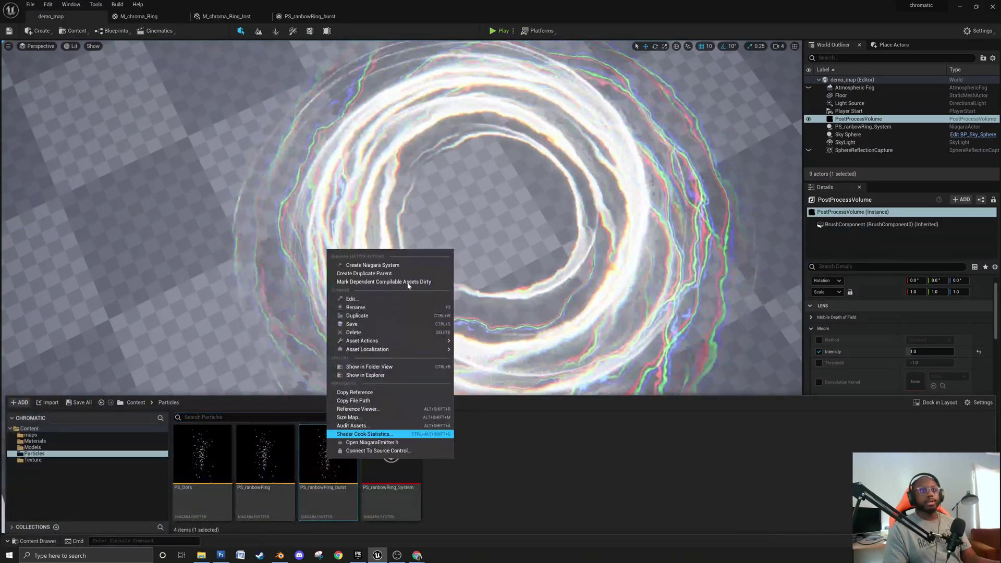
click(398, 265)
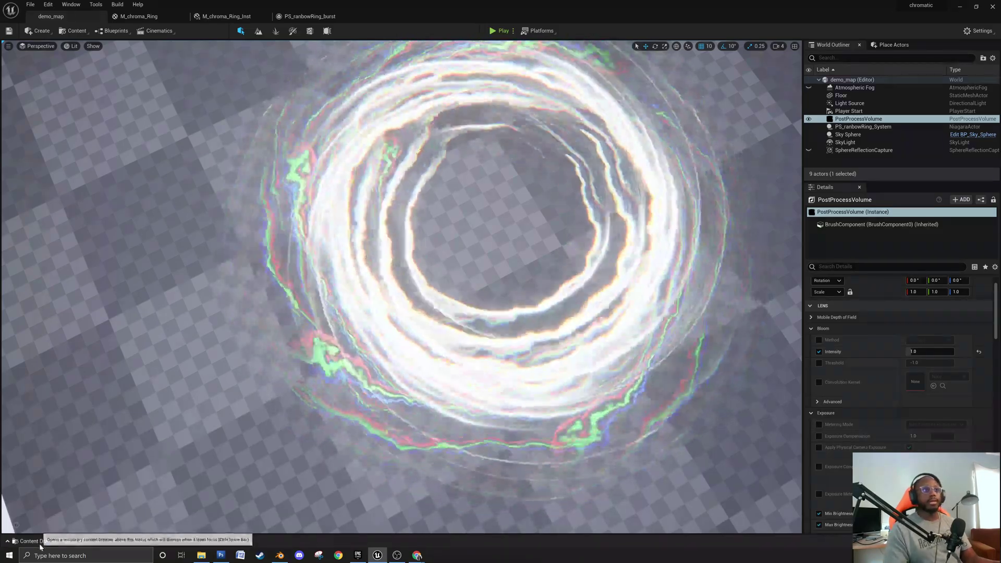
Assign PS_ranbowRing_burst_System as the Niagara System Asset of the PS_ranbowRing_System actor in the level.
click(34, 541)
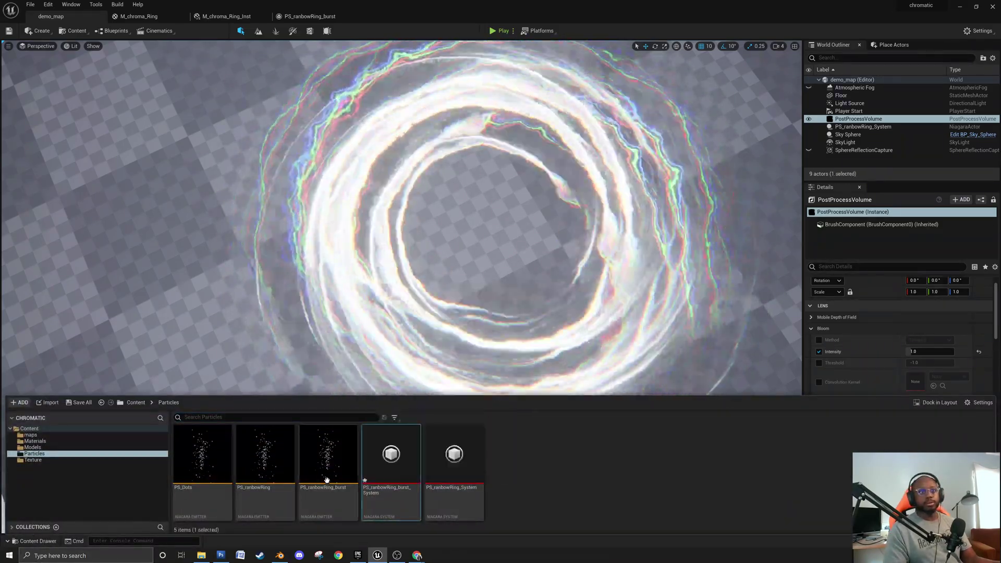
drag(390, 458, 436, 463)
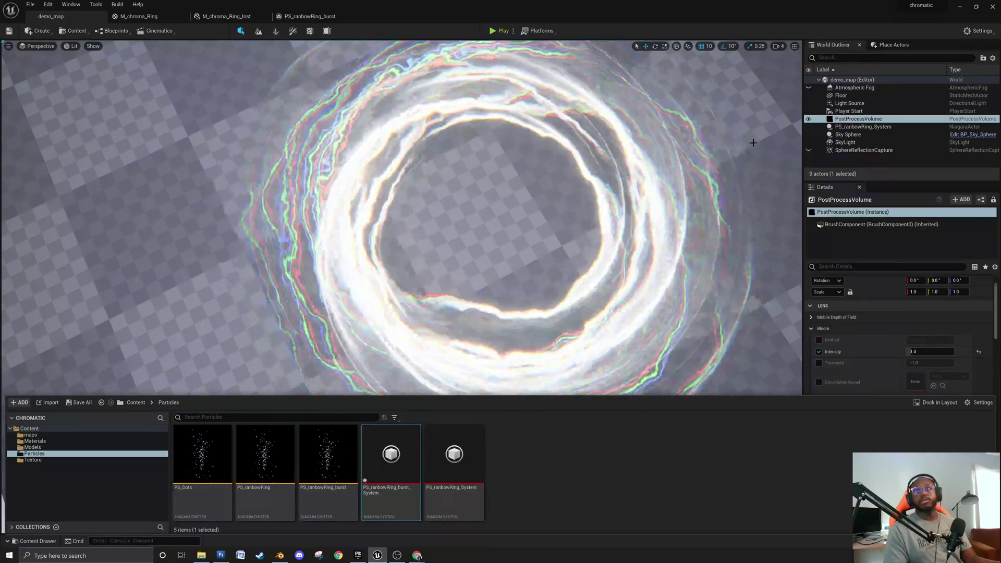
click(863, 127)
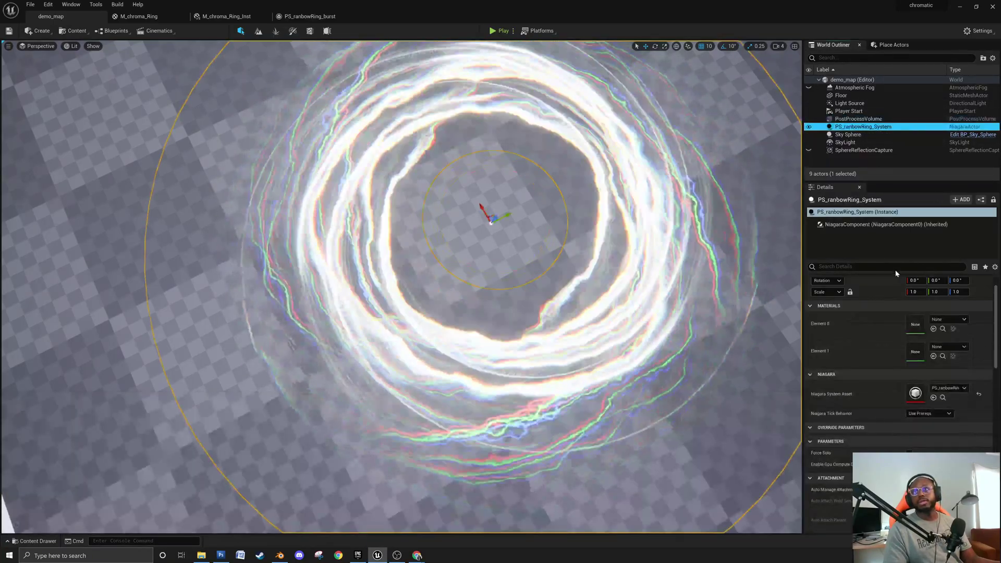
click(948, 389)
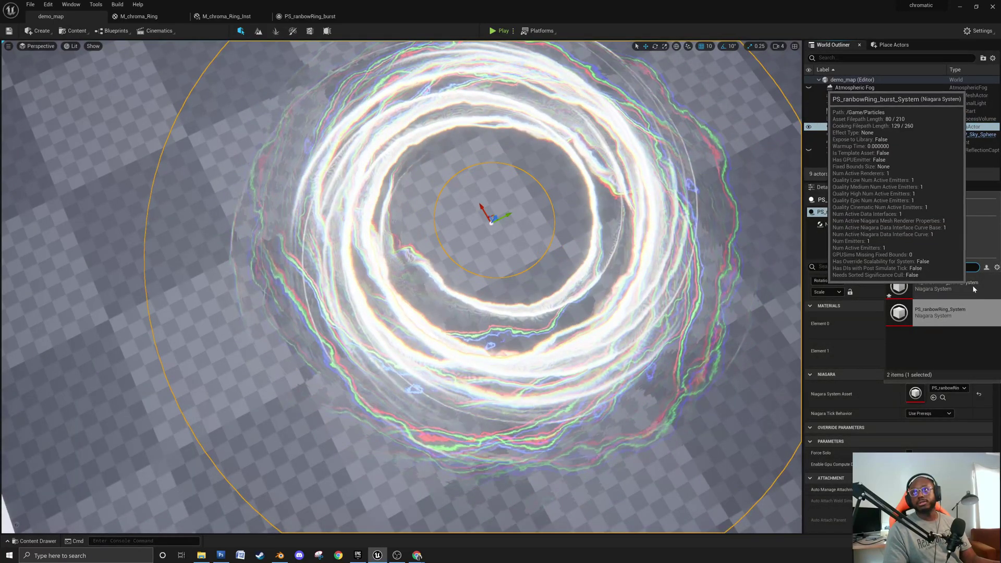
click(953, 284)
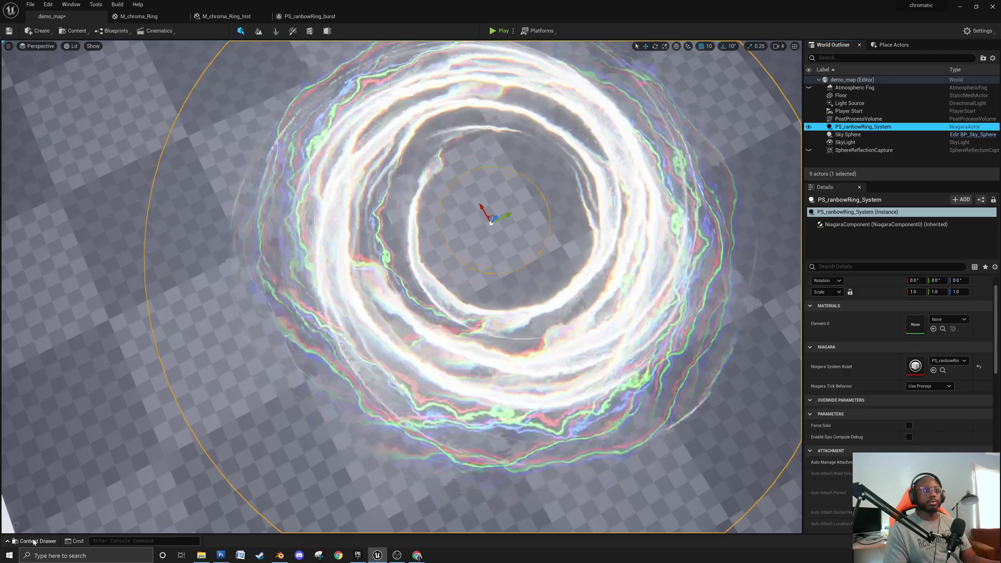
Open the PS_ranbowRing_burst emitter and delete its Spawn Rate module.
key(ctrl+space)
double_click(342, 463)
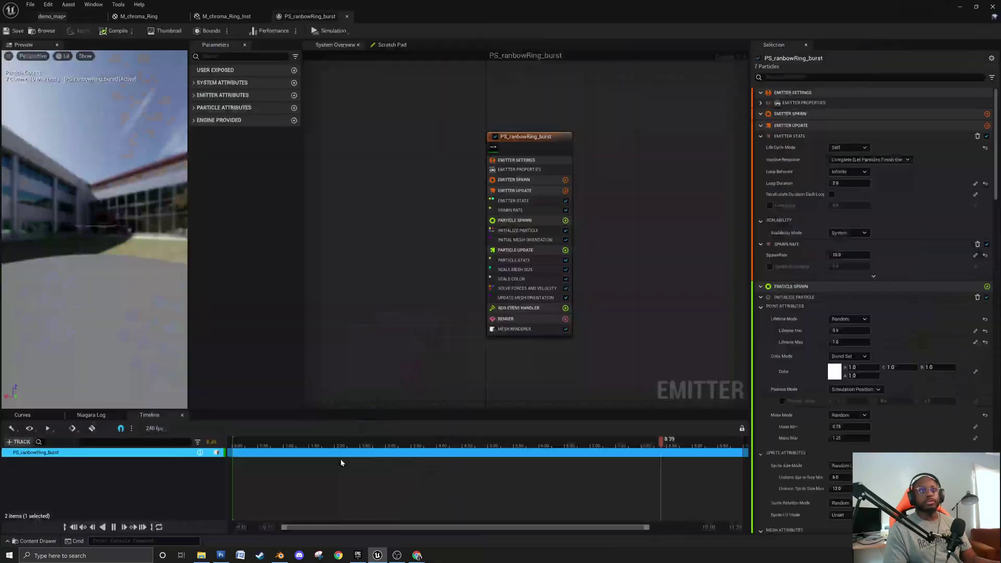
click(536, 210)
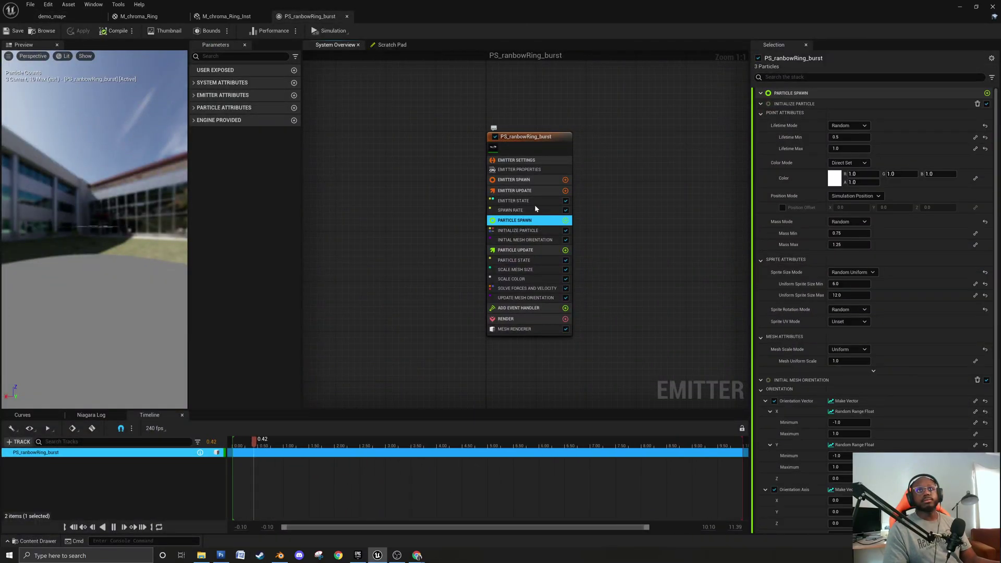
right_click(541, 210)
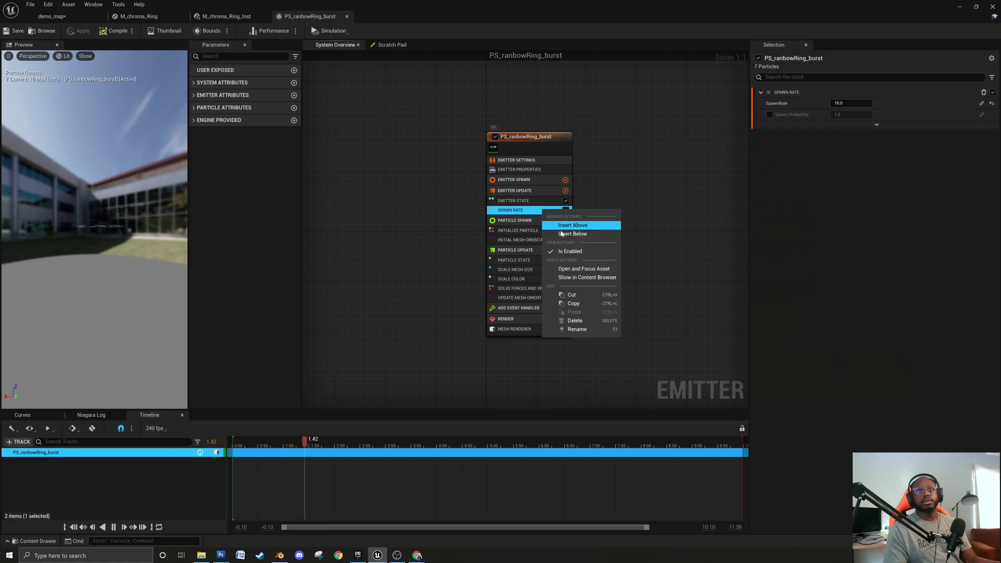
click(574, 320)
Add a Spawn Burst Instantaneous module to Emitter Update and set its Spawn Count to 1.
click(565, 191)
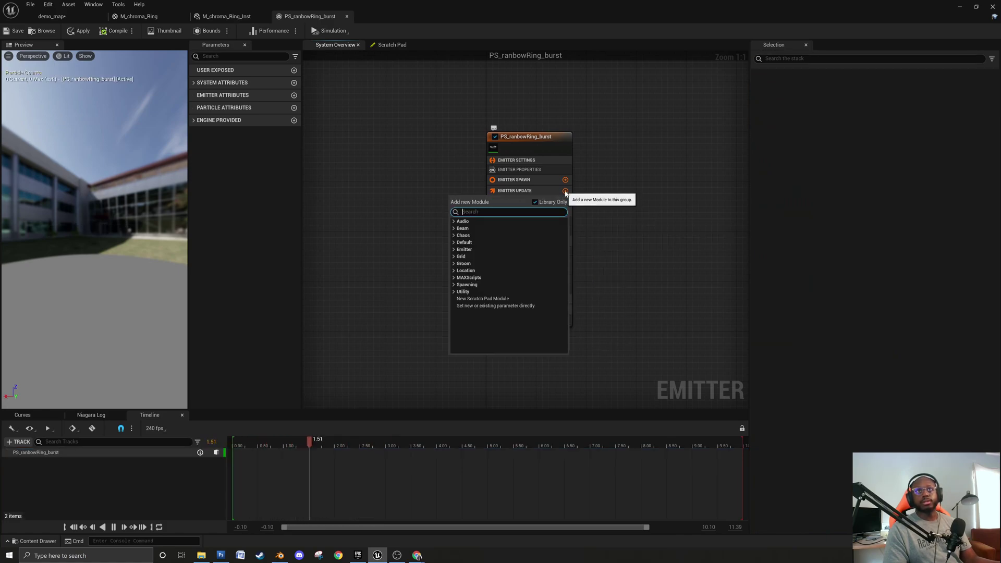
click(593, 226)
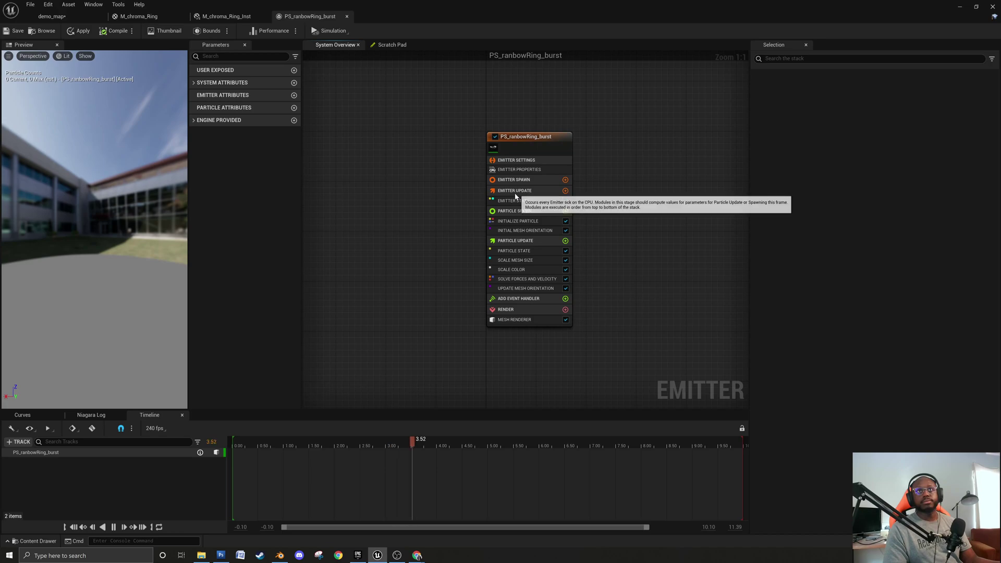
click(565, 192)
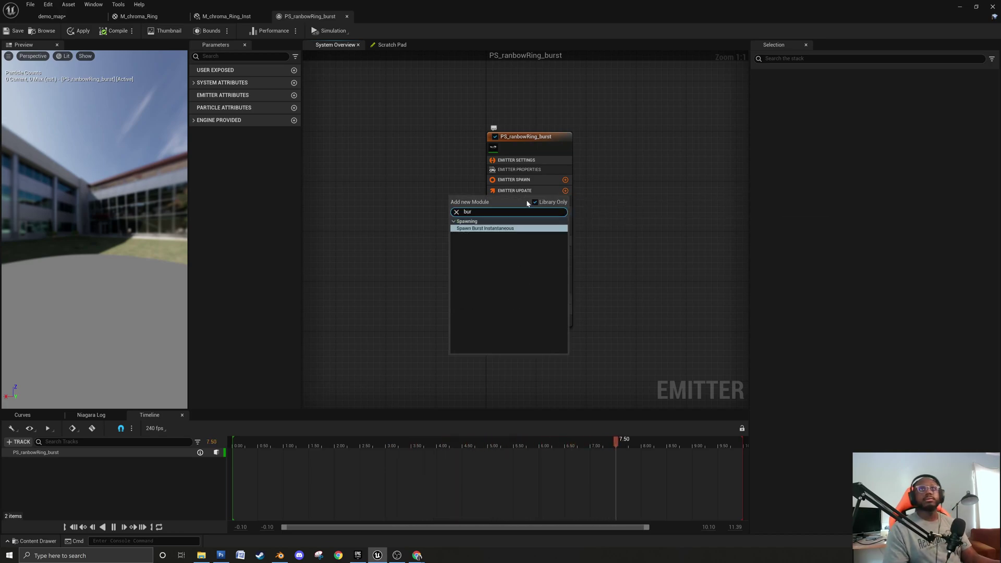
click(495, 229)
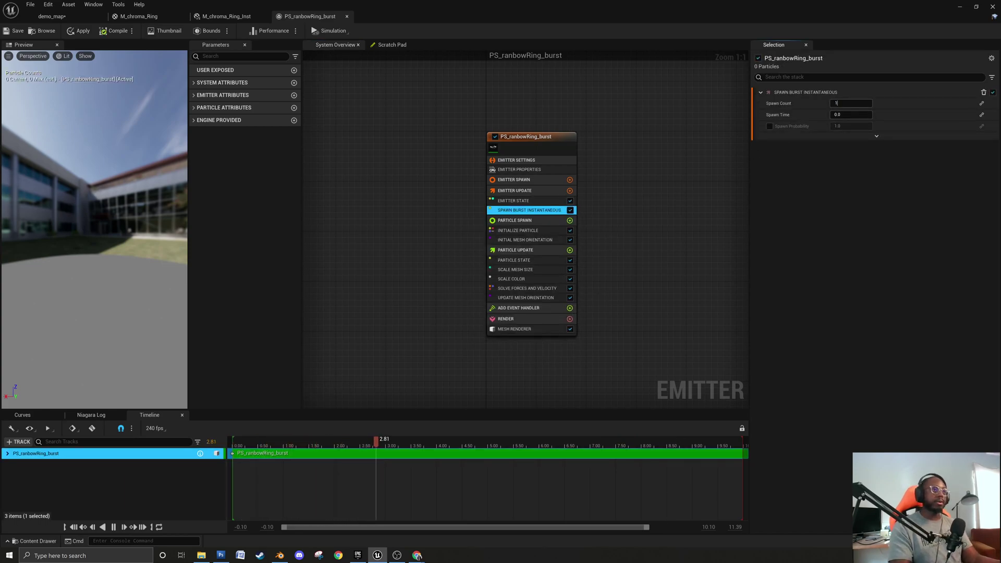
Review the Emitter State settings and the burst preview, and save the PS_ranbowRing_burst emitter.
click(539, 202)
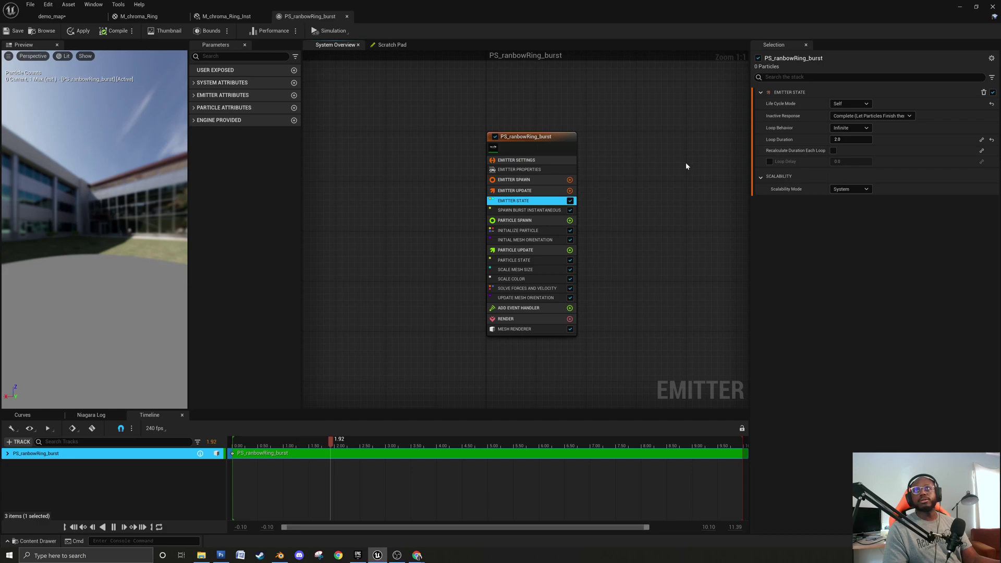
click(858, 253)
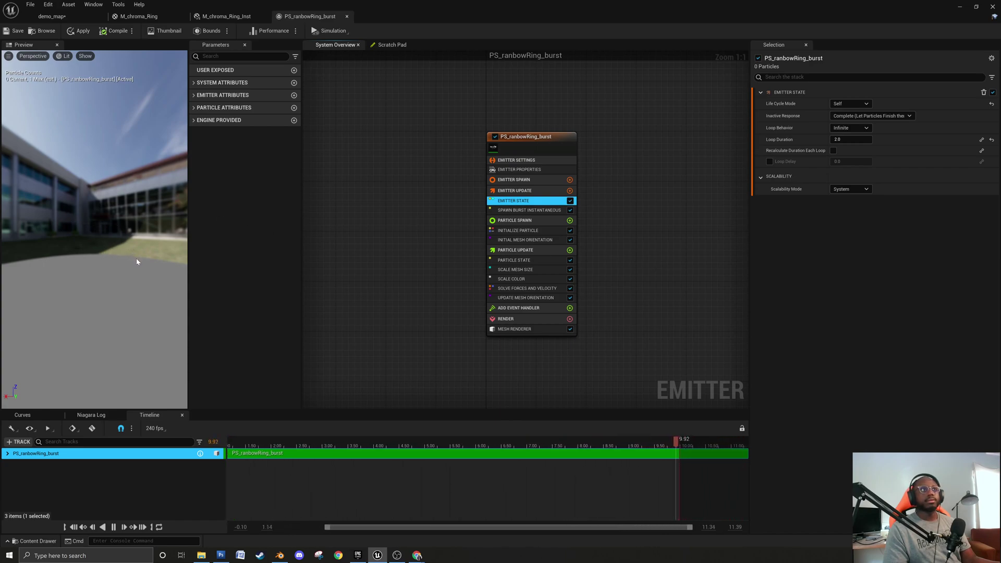
scroll(143, 265, up, 5)
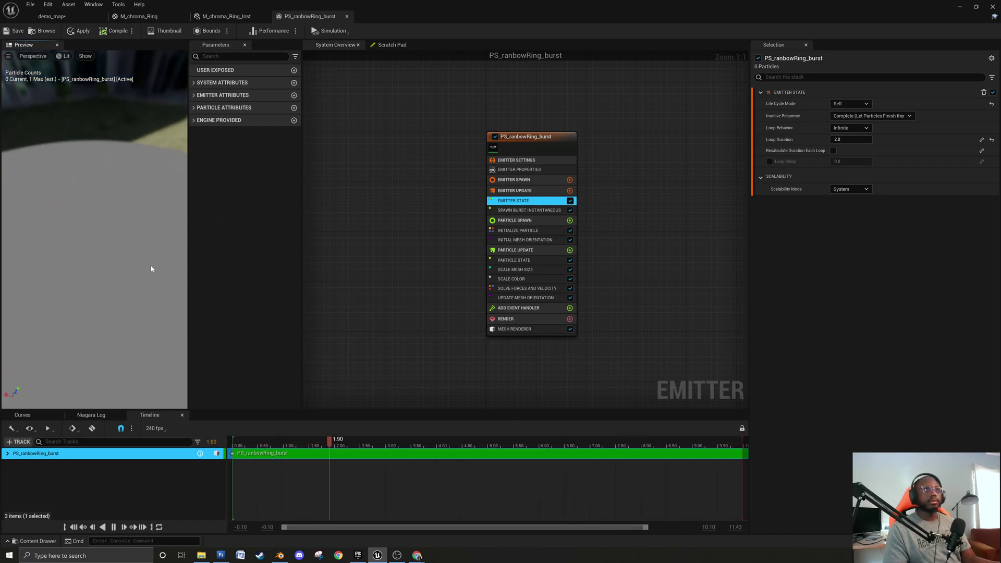
click(15, 32)
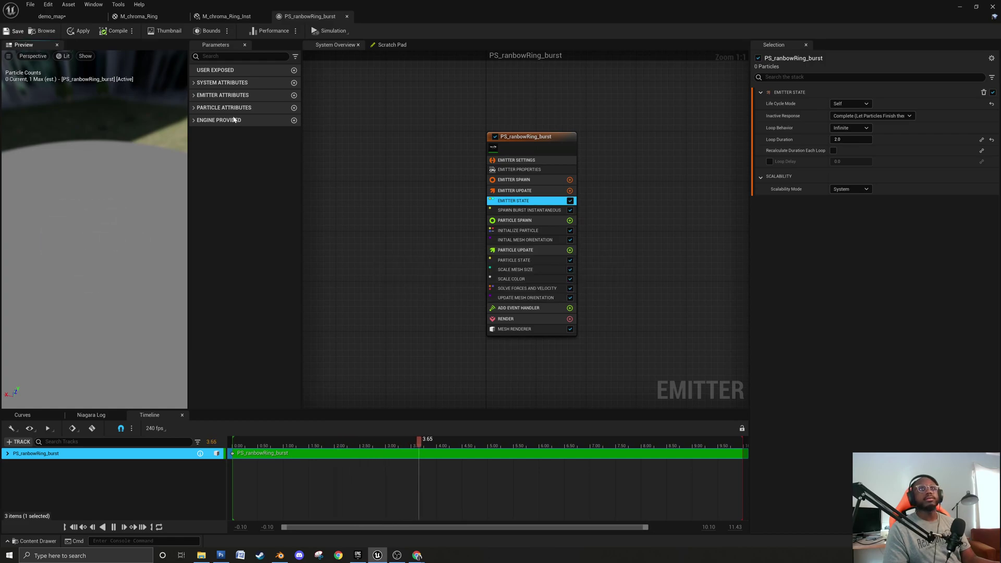
Check how the burst plays in demo_map from closer up and compare it with the emitter's preview.
click(52, 16)
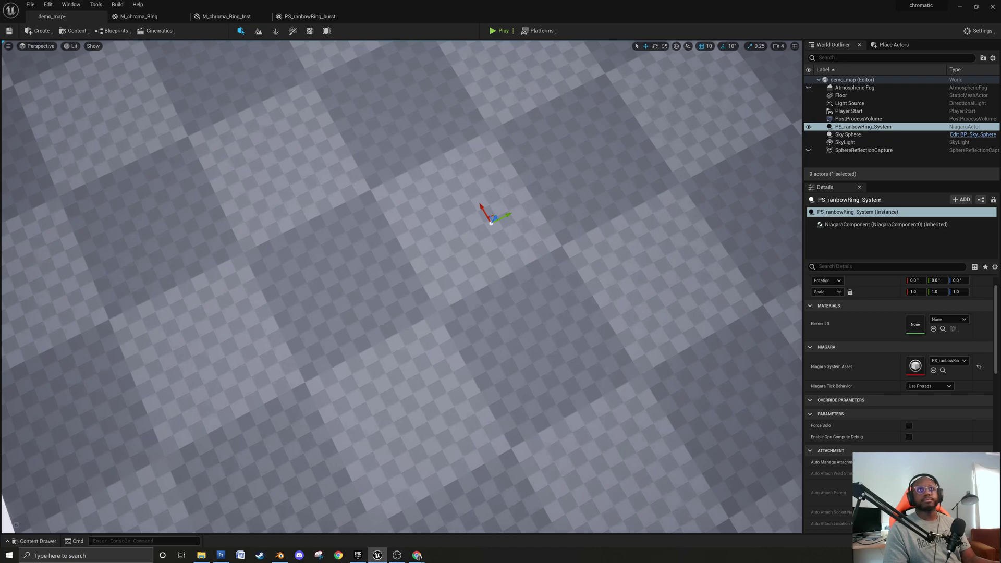
scroll(349, 324, up, 3)
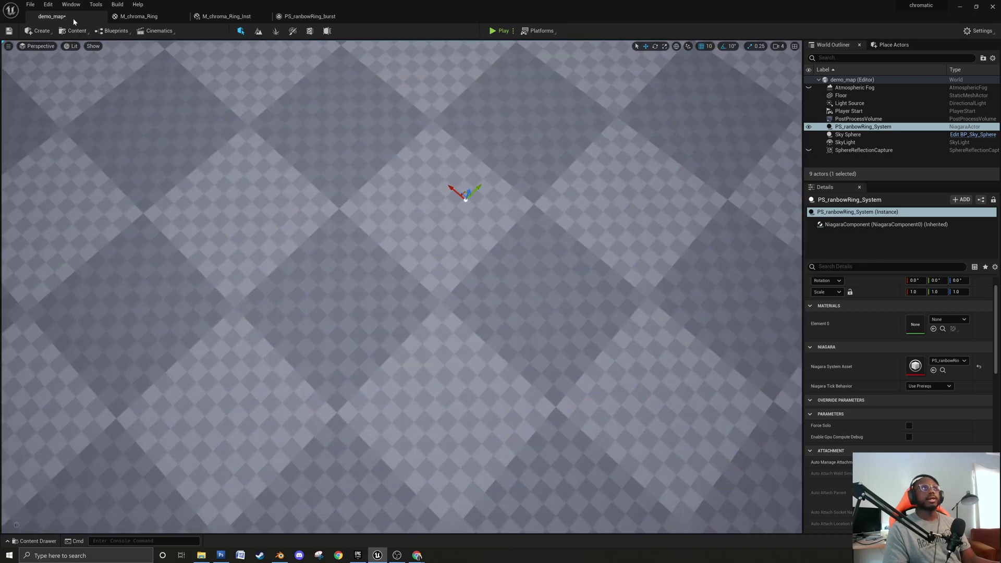
scroll(291, 290, up, 2)
right_drag(291, 290, 298, 294)
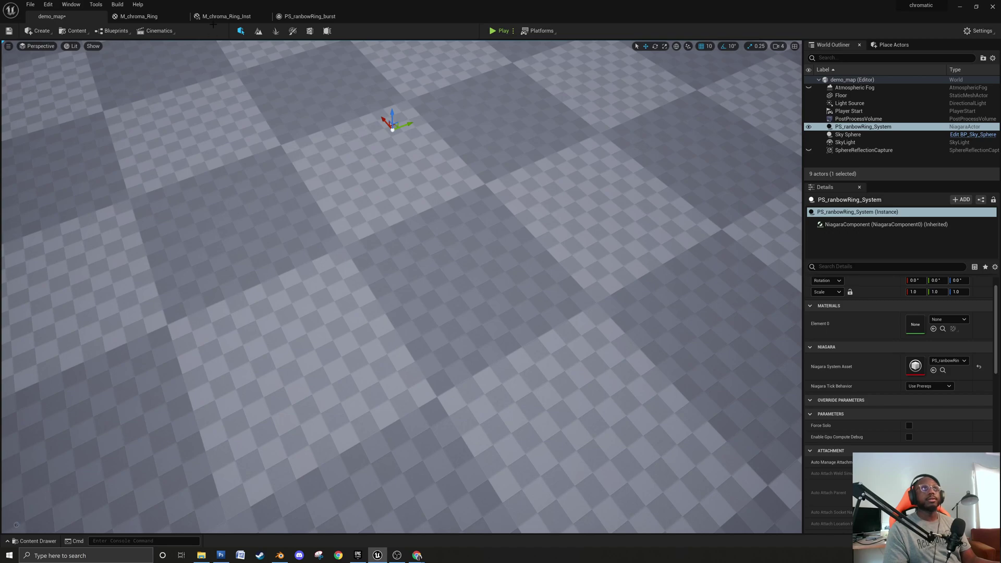
click(309, 16)
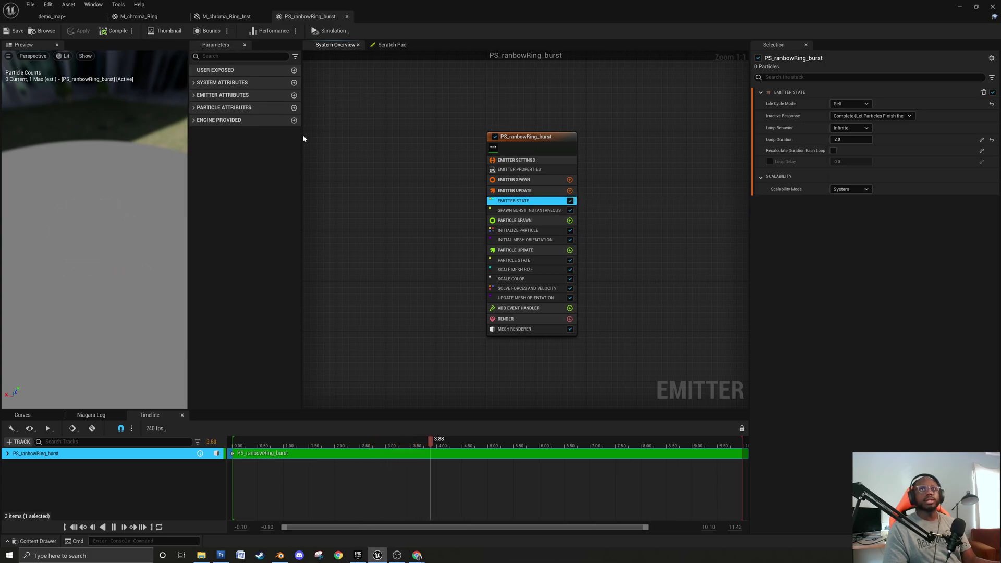
click(50, 16)
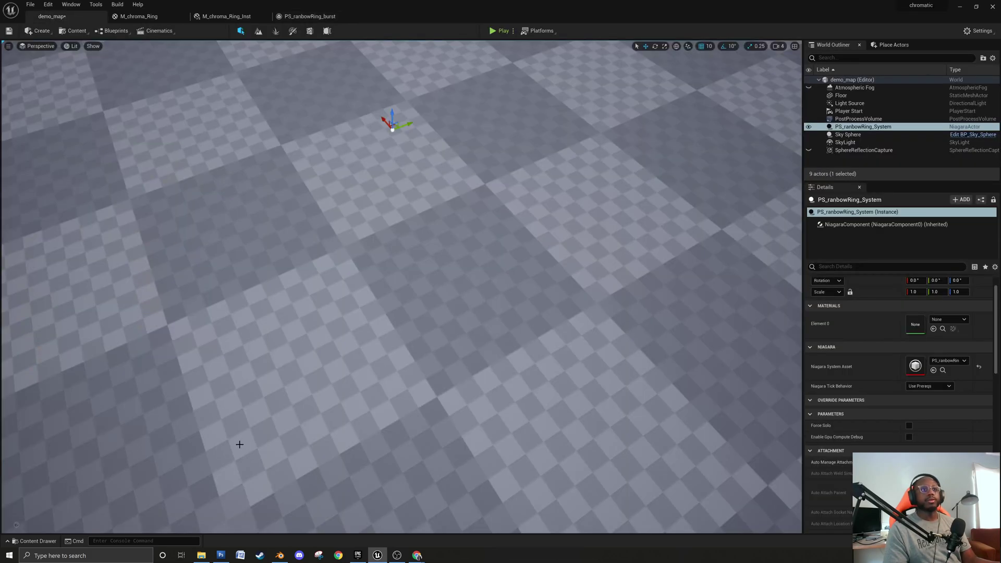
Set Emissive_Strength to 1 in the M_chroma_Ring_Inst material instance, save it and check the burst in demo_map.
click(35, 541)
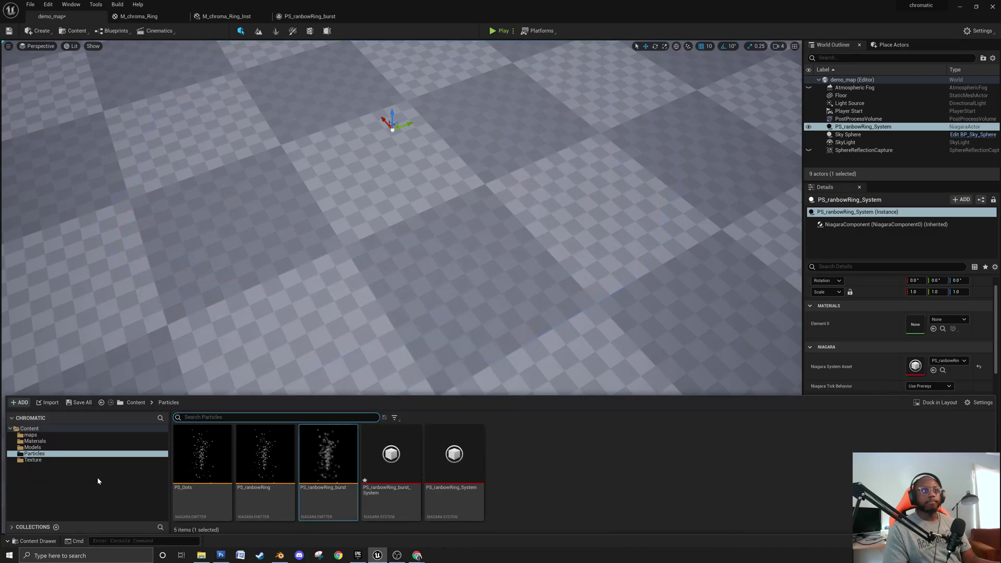
click(35, 441)
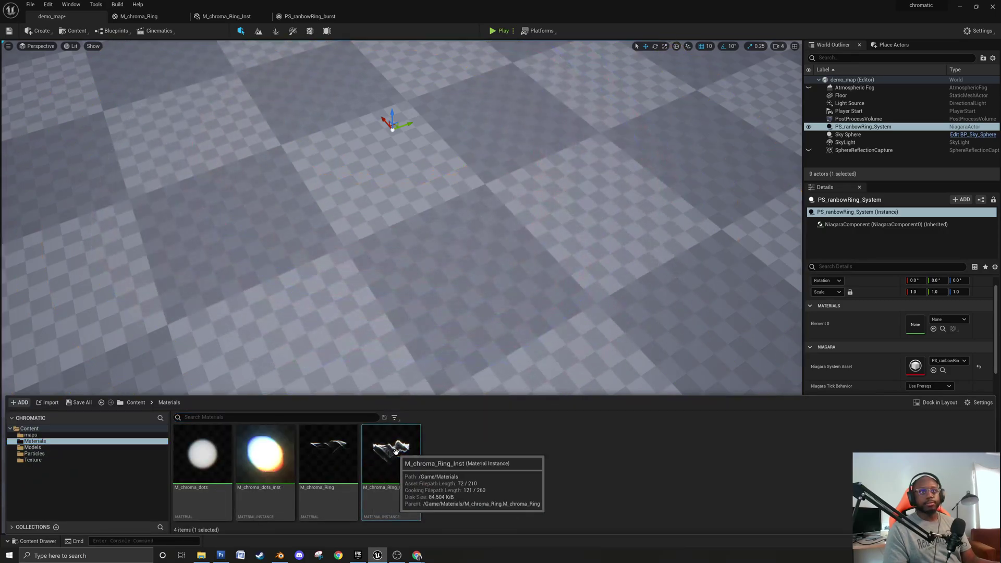
click(398, 459)
double_click(398, 460)
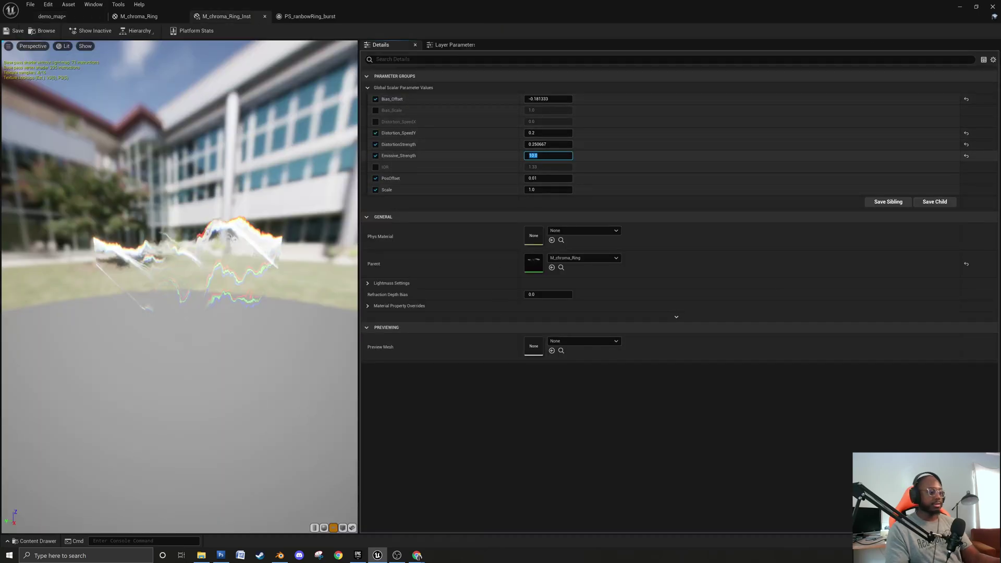
text(1)
key(Return)
click(14, 31)
click(63, 17)
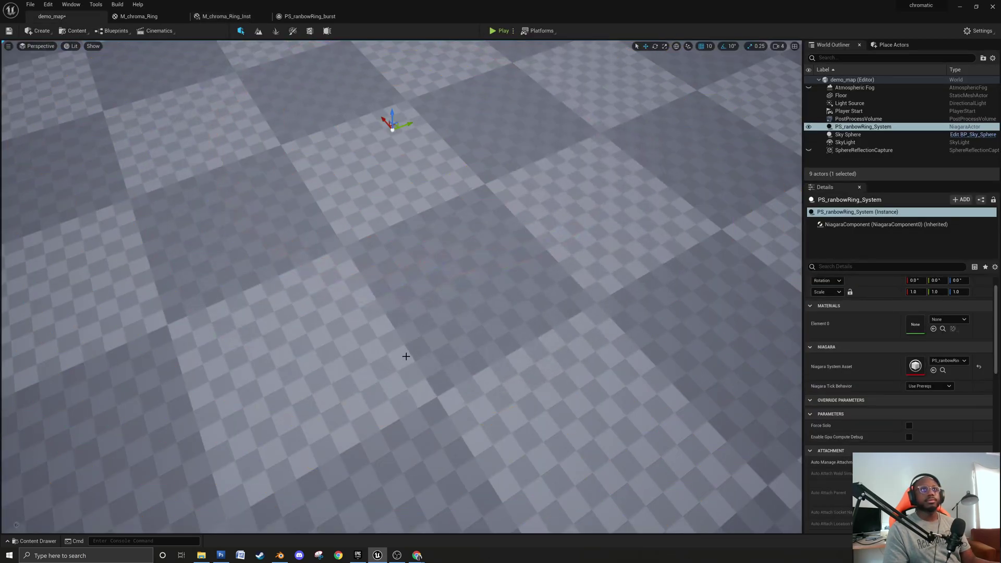
right_drag(404, 357, 365, 359)
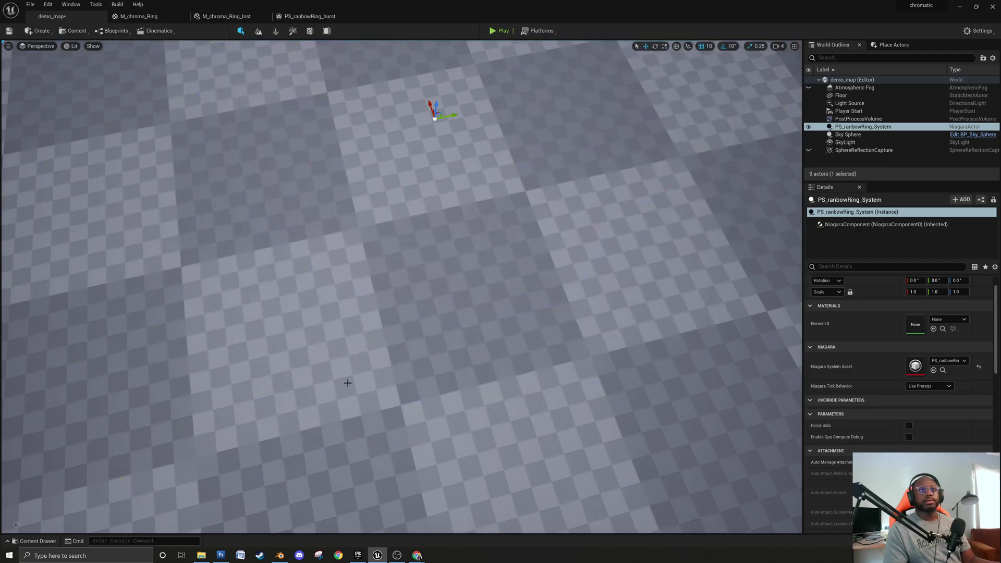
Switch to Blender and inspect the Cylinder ring's mesh topology and UV layout in Edit Mode with nothing selected.
click(280, 556)
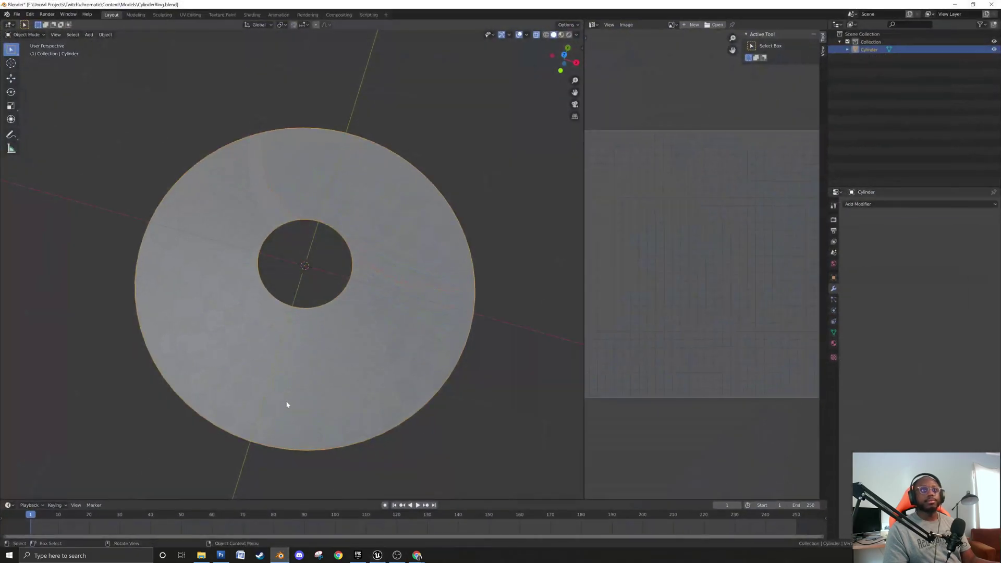
middle_drag(335, 312, 329, 344)
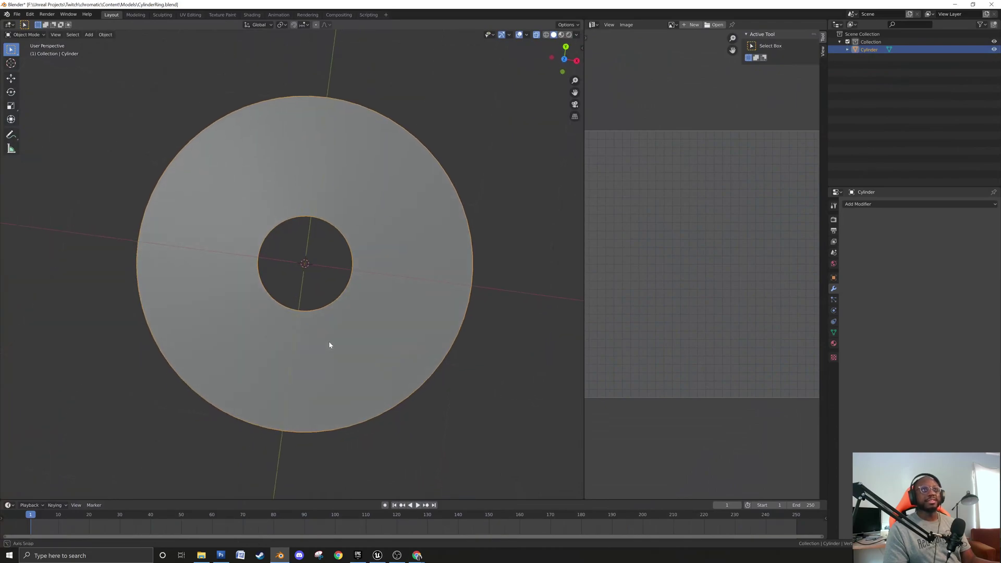
key(Tab)
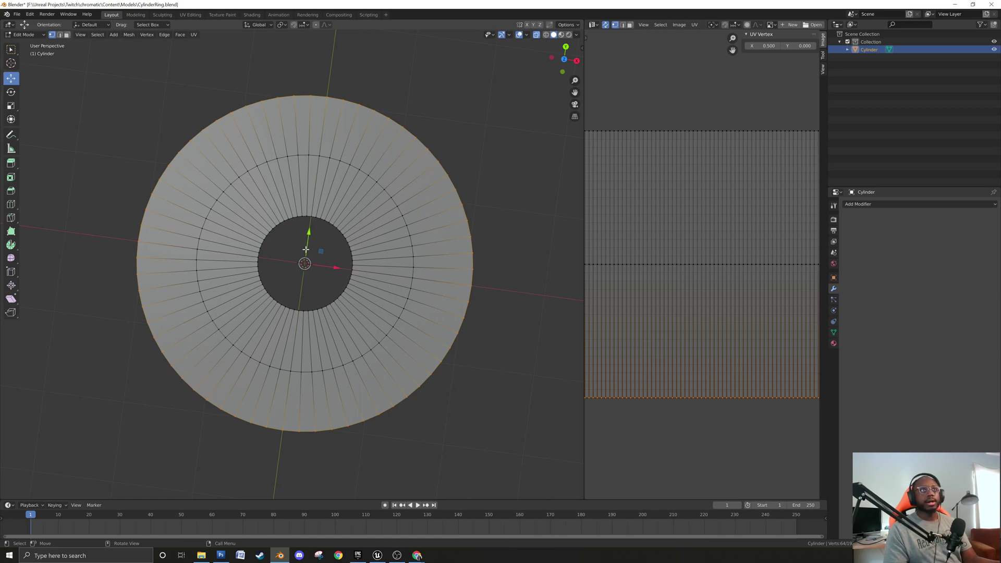
key(alt+a)
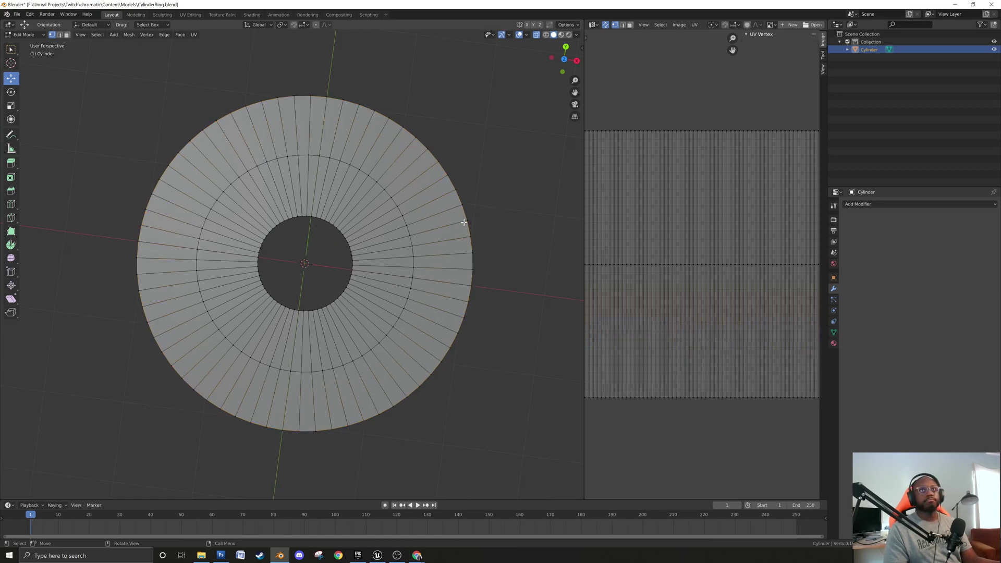
key(Tab)
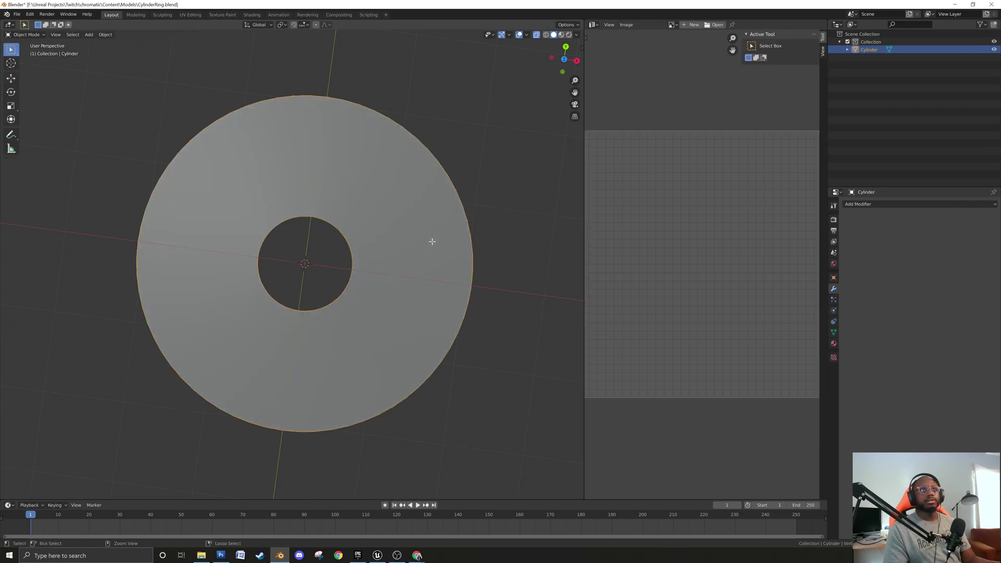
key(Tab)
key(Tab)
key(Tab)
key(Tab)
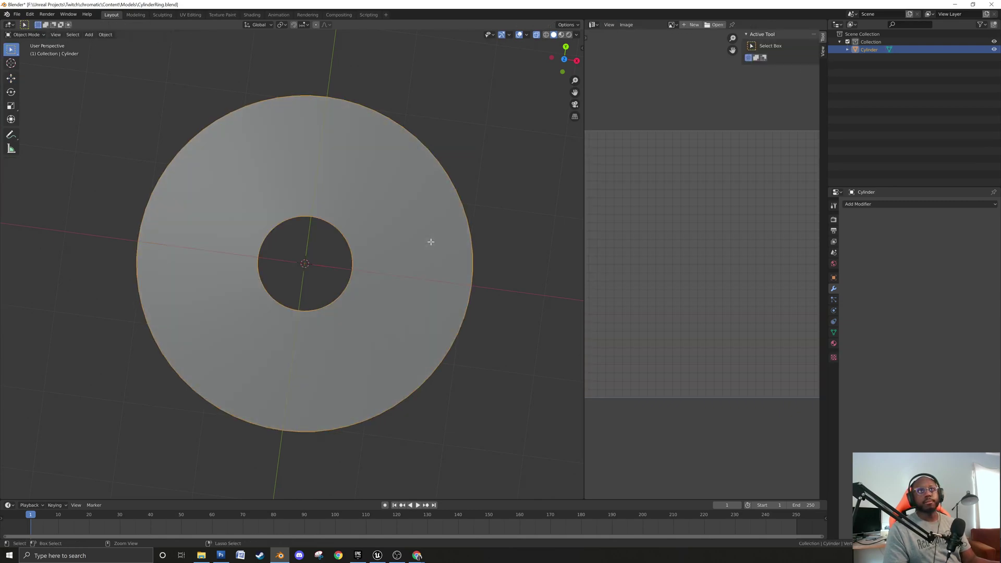
key(ctrl+1)
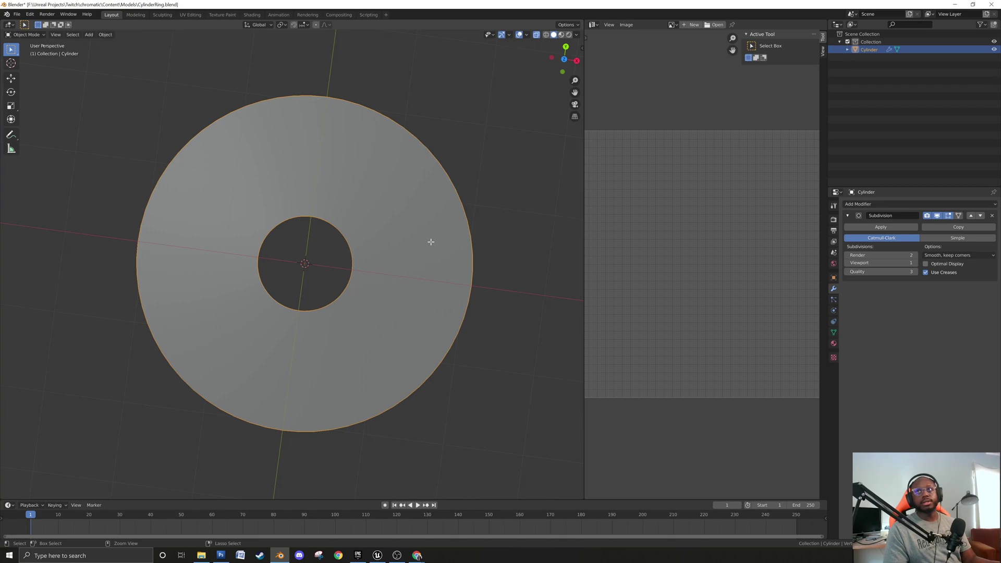
click(992, 216)
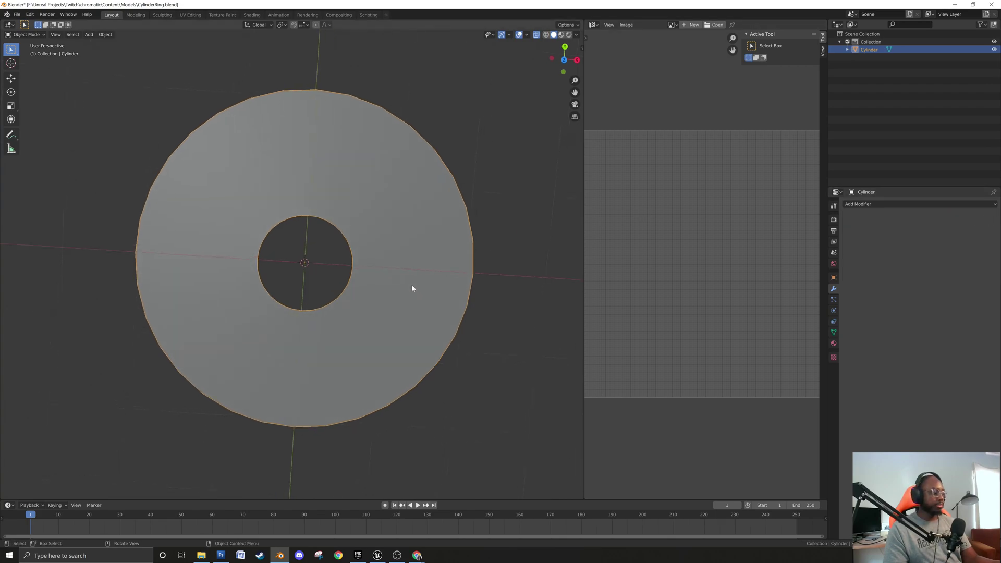
Scale the ring's inner edge loop outward in top view to leave a narrow band, and save CylinderRing.blend.
key(Tab)
drag(280, 264, 415, 342)
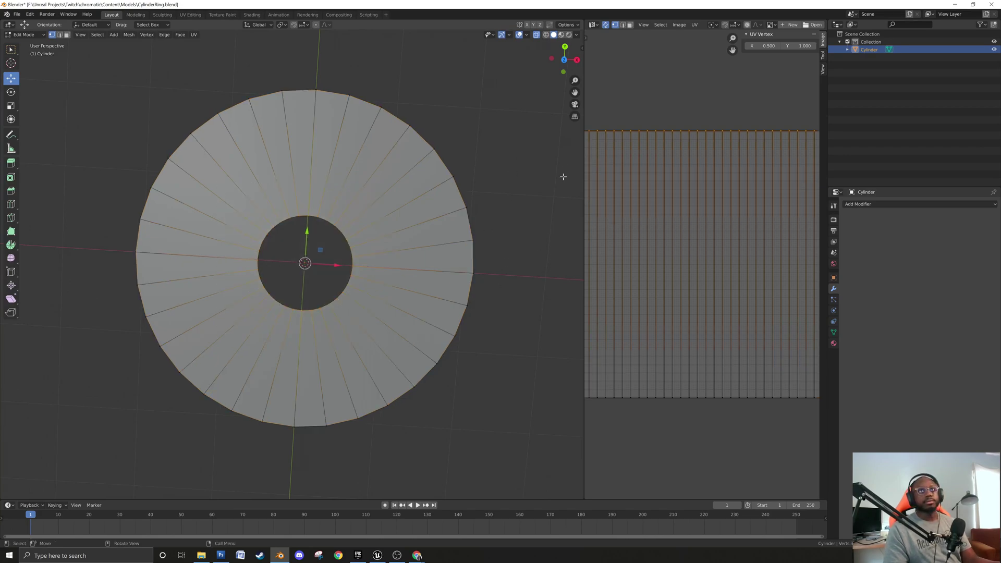
click(564, 60)
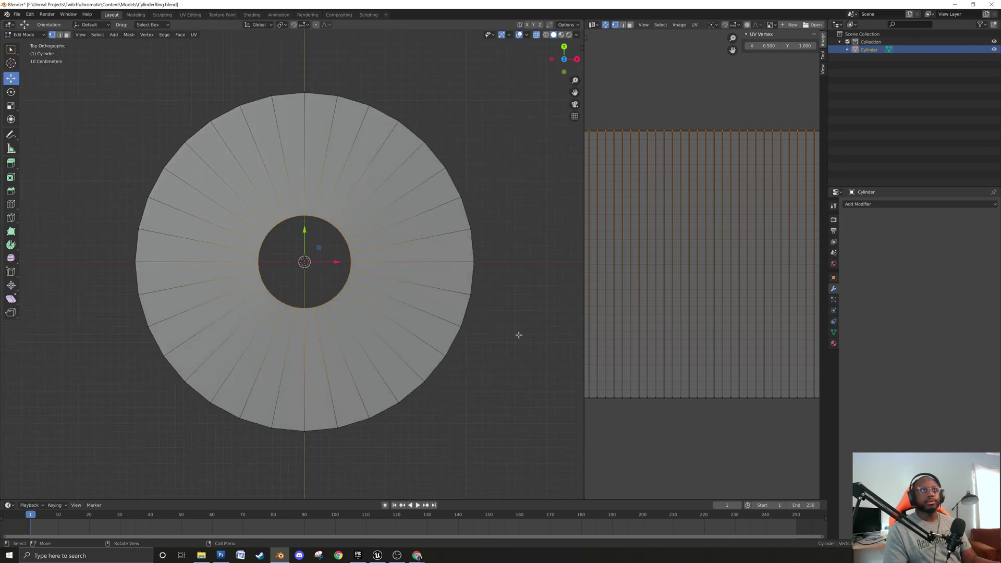
key(s)
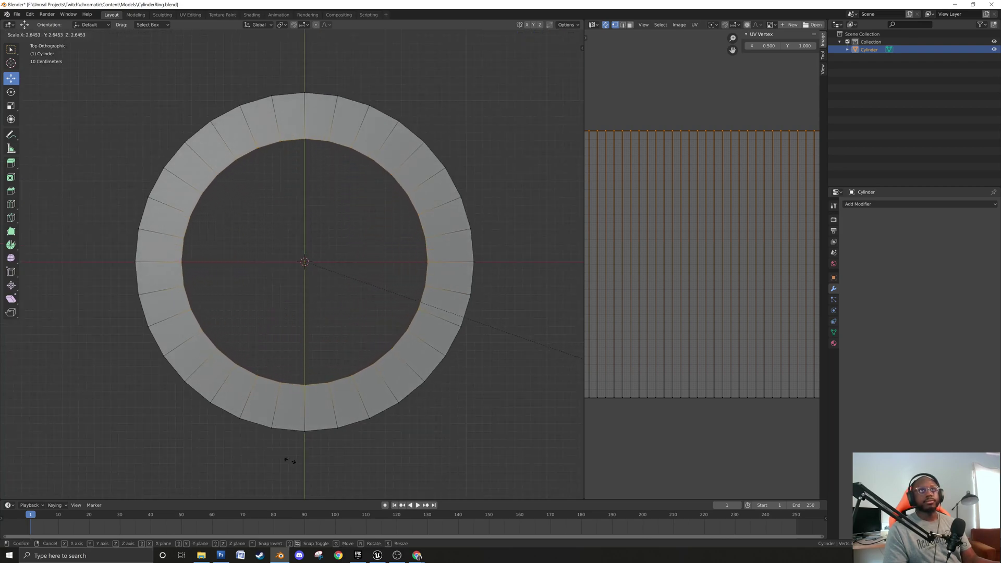
click(333, 464)
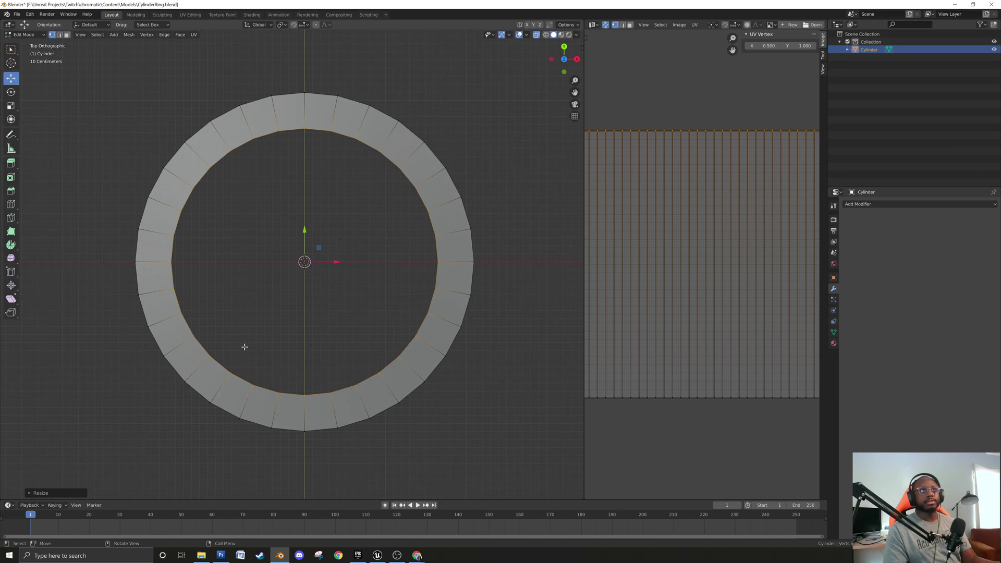
key(ctrl+s)
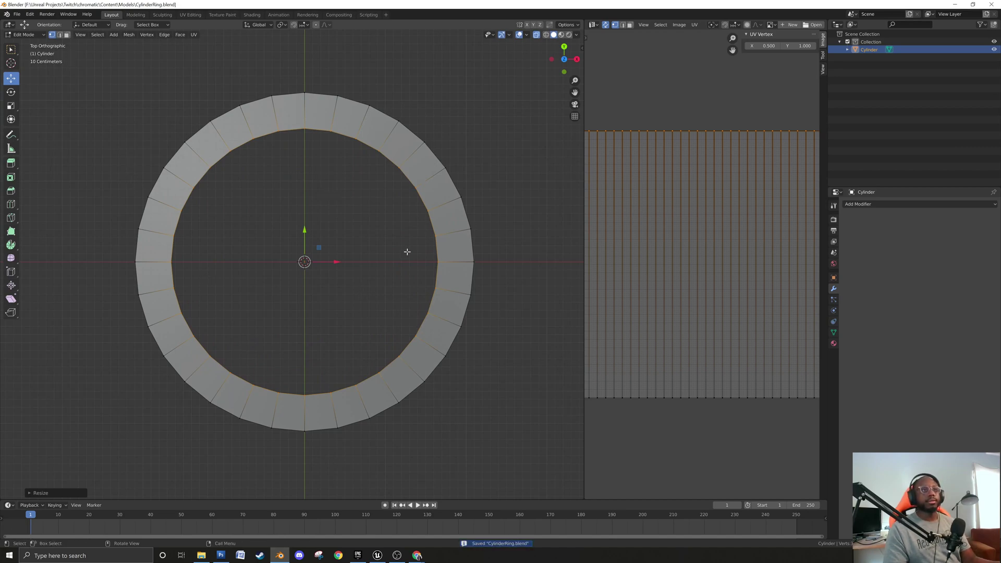
Add a Subdivision Surface modifier to the Cylinder ring in Object Mode and save the file.
key(Tab)
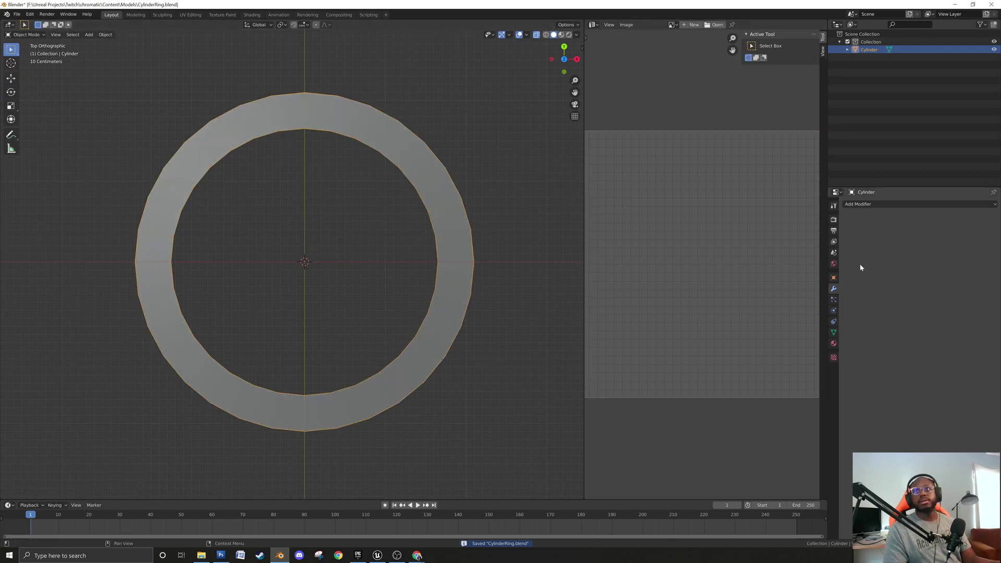
click(889, 204)
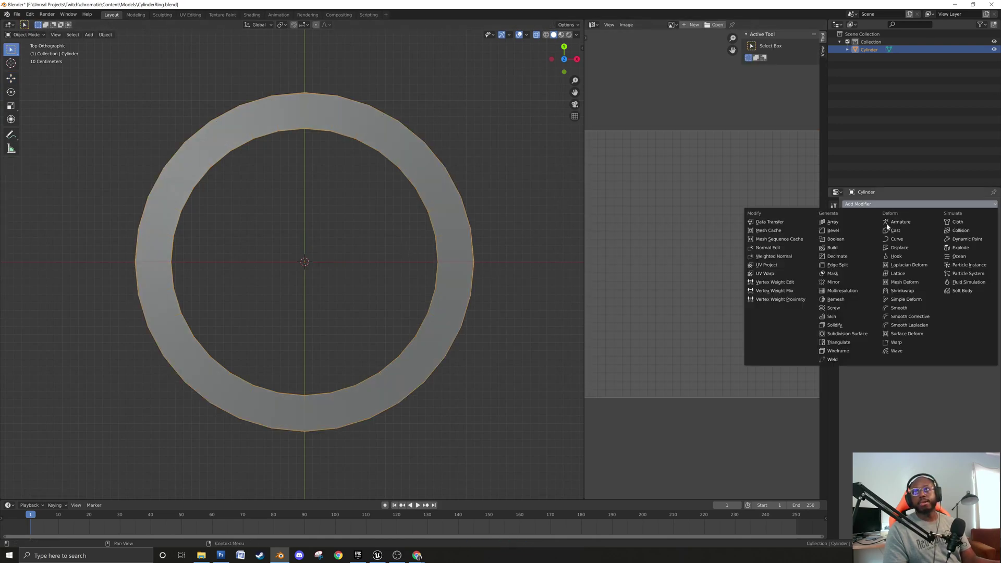
click(848, 334)
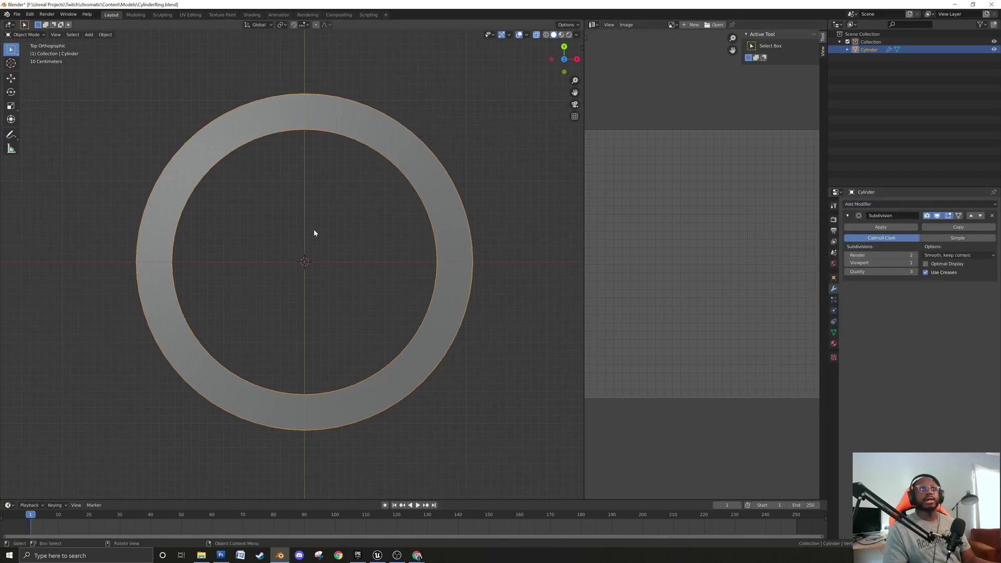
mouse_move(180, 221)
middle_down()
mouse_move(179, 201)
mouse_move(189, 217)
middle_up()
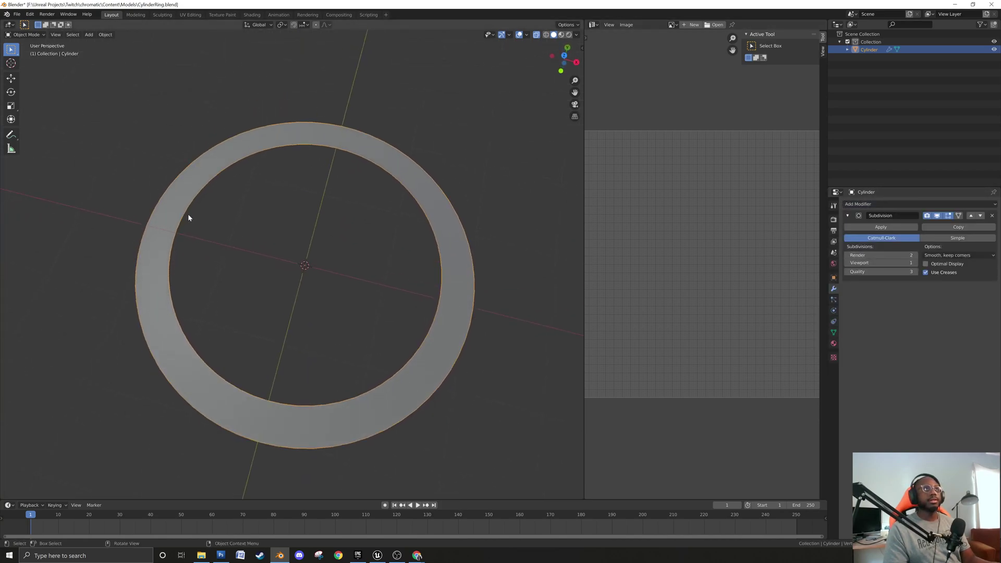
key(ctrl+s)
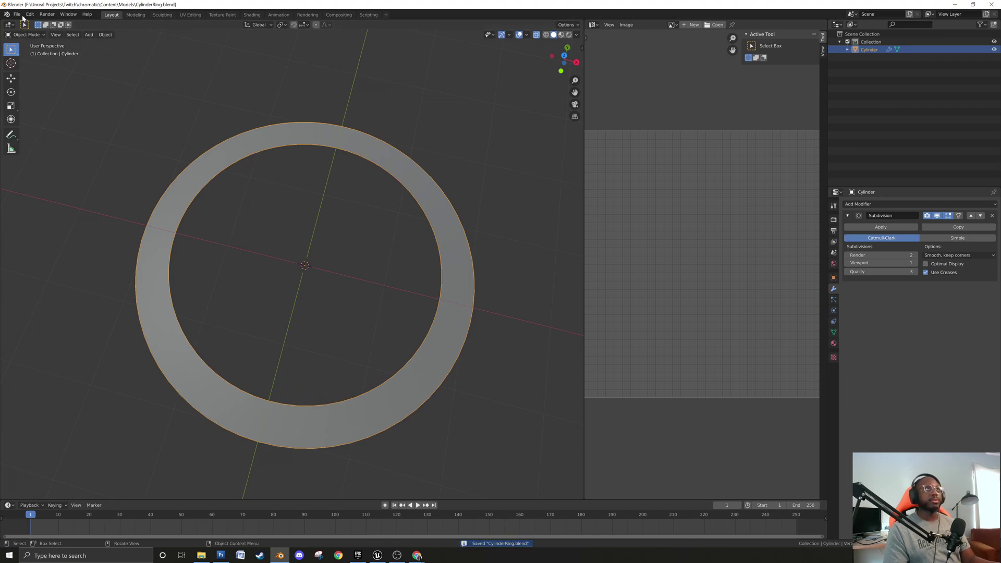
Export the selected ring as FBX, overwriting CylinderRing.fbx in the project's Models folder.
click(16, 15)
mouse_move(41, 131)
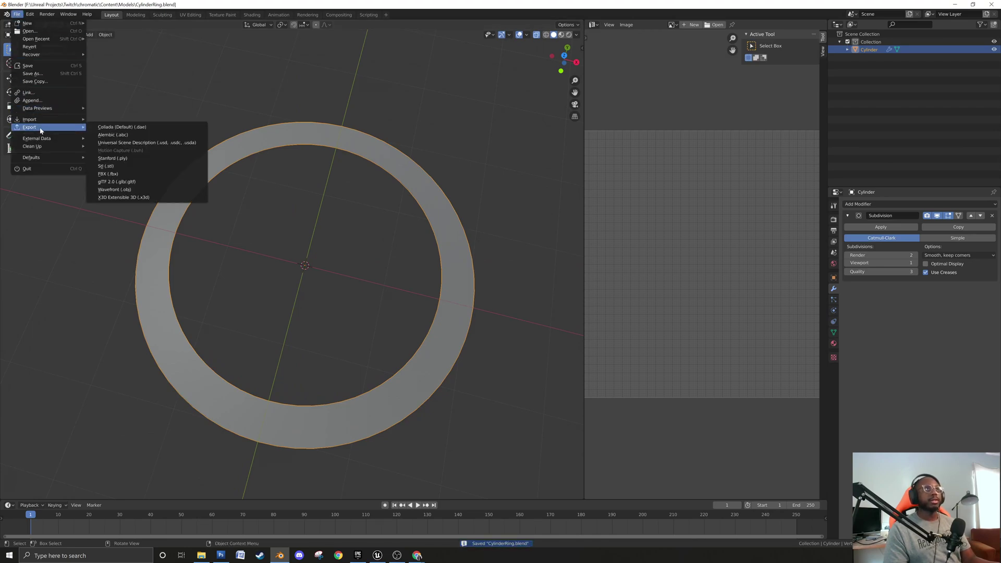
click(130, 174)
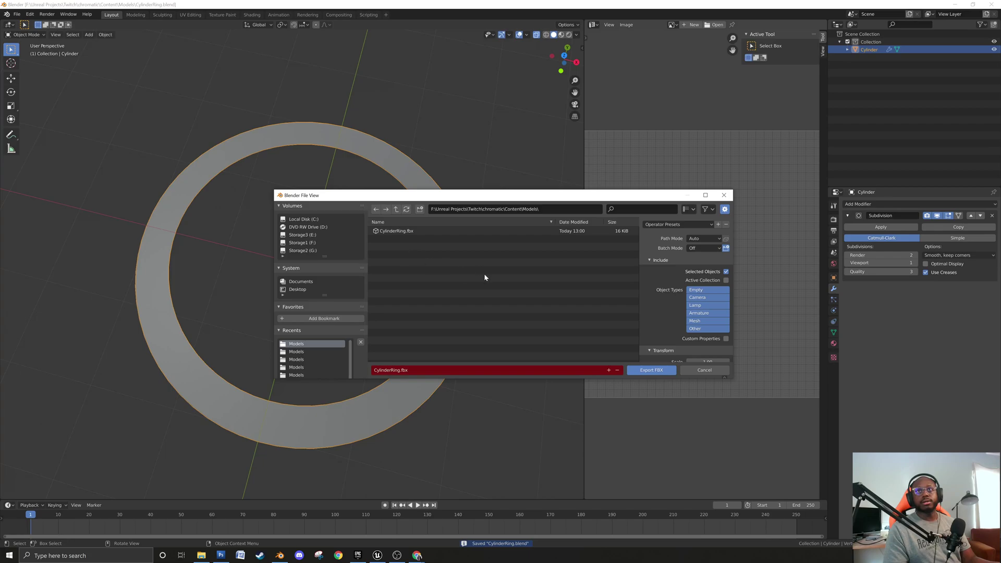
click(649, 371)
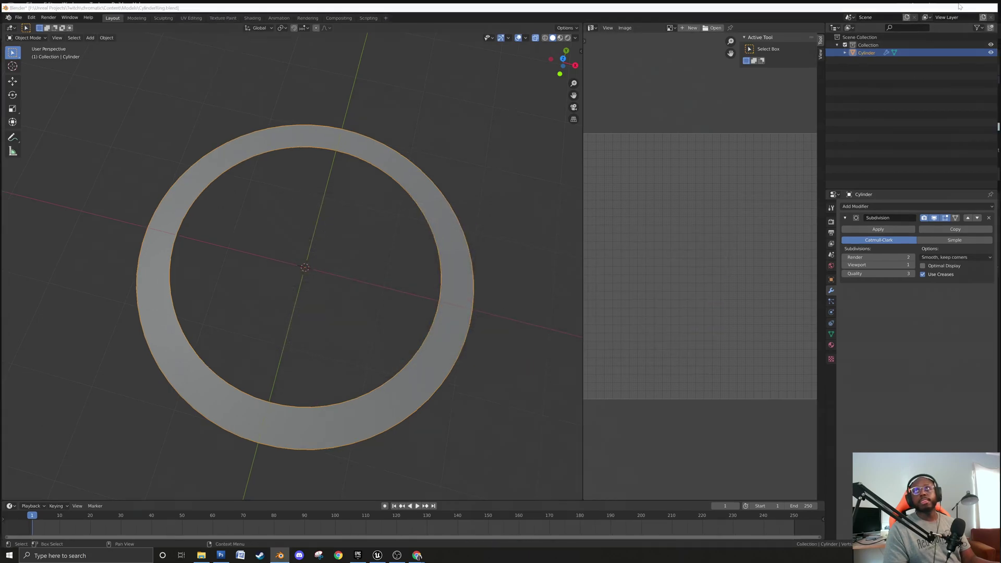
Switch to Unreal Editor and examine the burst with the narrower ring in demo_map from several angles, with editor gizmos hidden.
key(alt+Tab)
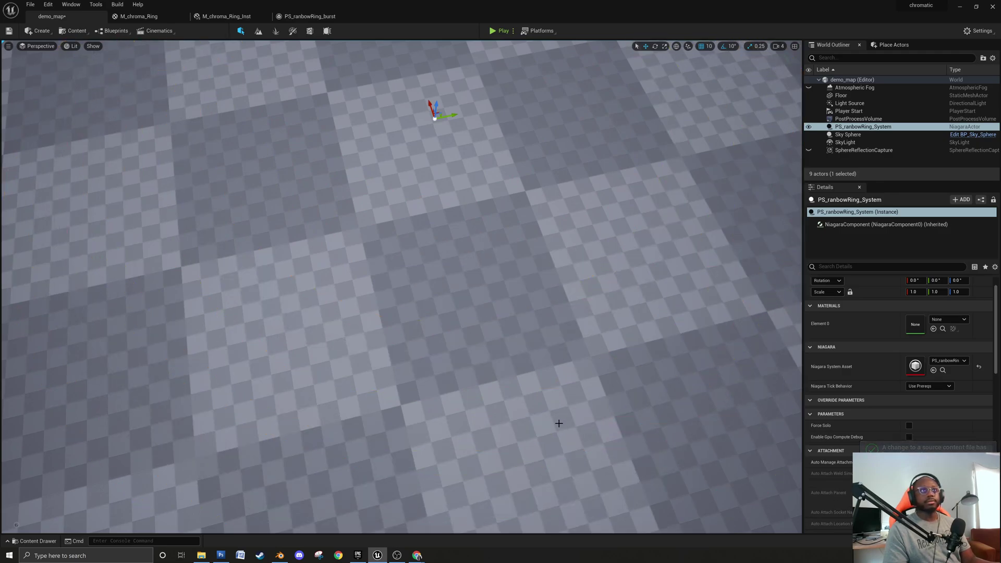
scroll(522, 410, down, 4)
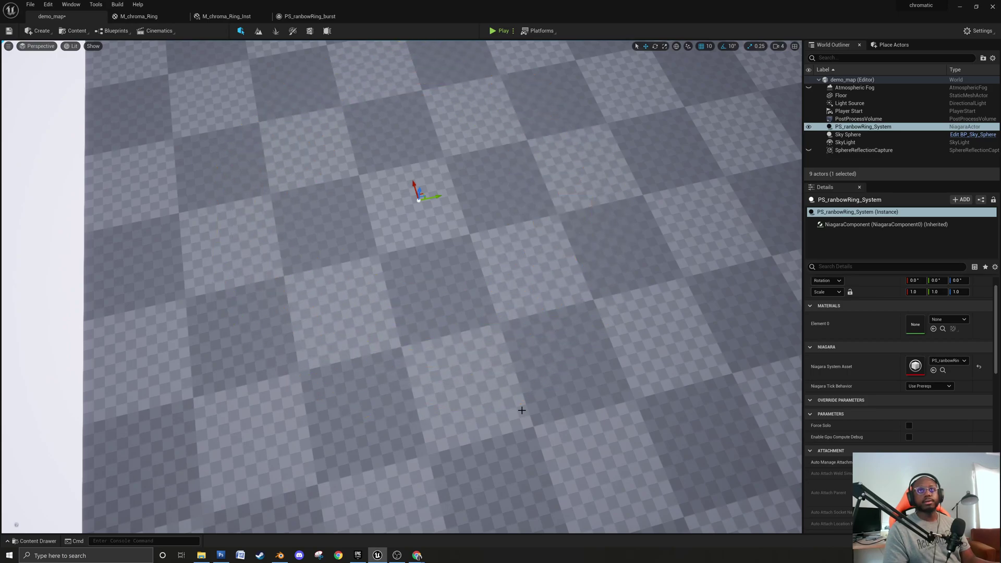
scroll(490, 425, up, 3)
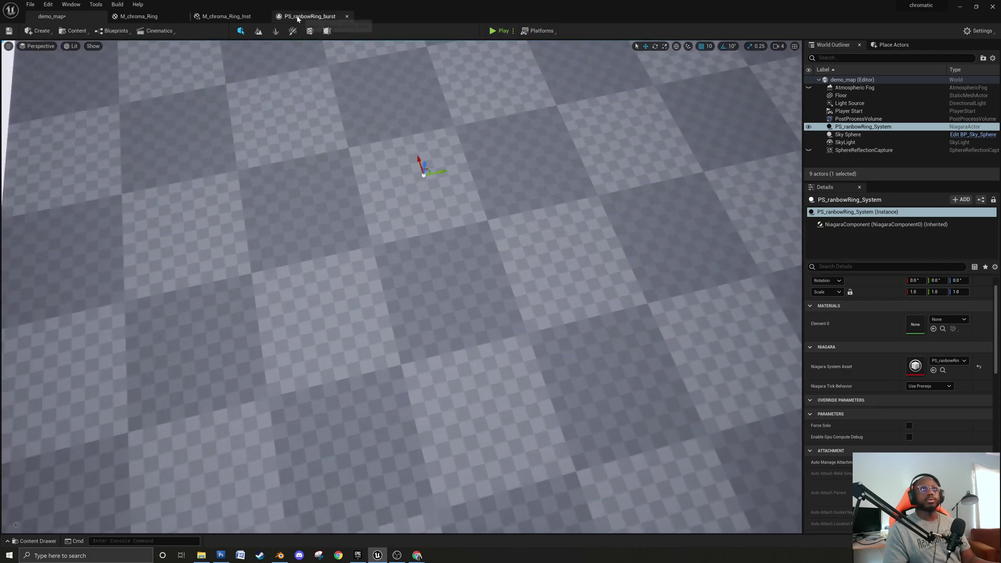
alt+drag(378, 342, 406, 353)
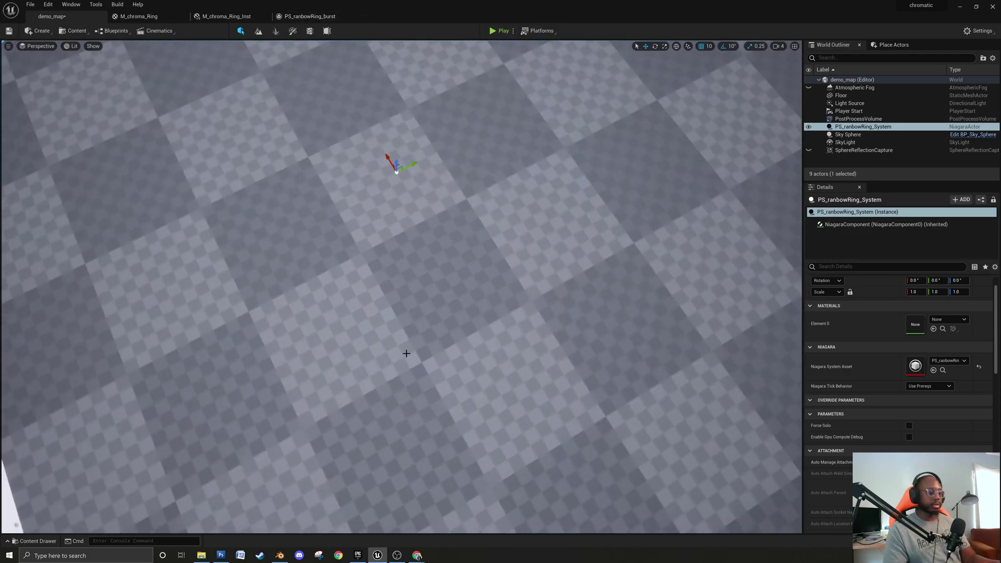
key(g)
key(g)
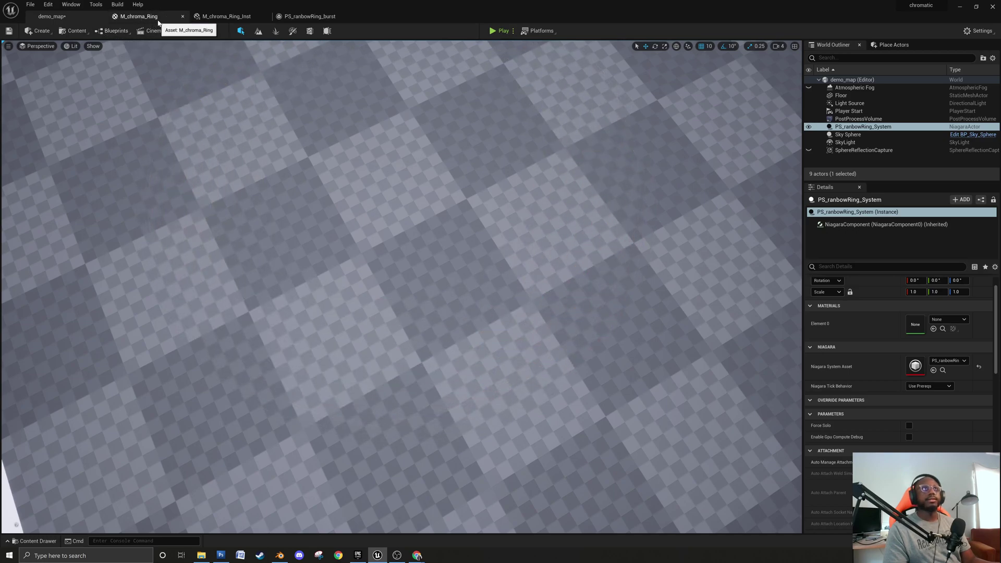
scroll(385, 266, down, 5)
alt+drag(385, 266, 443, 276)
alt+drag(257, 274, 386, 282)
mouse_move(284, 294)
alt+mouse_down()
mouse_move(334, 284)
mouse_move(284, 295)
alt+mouse_up()
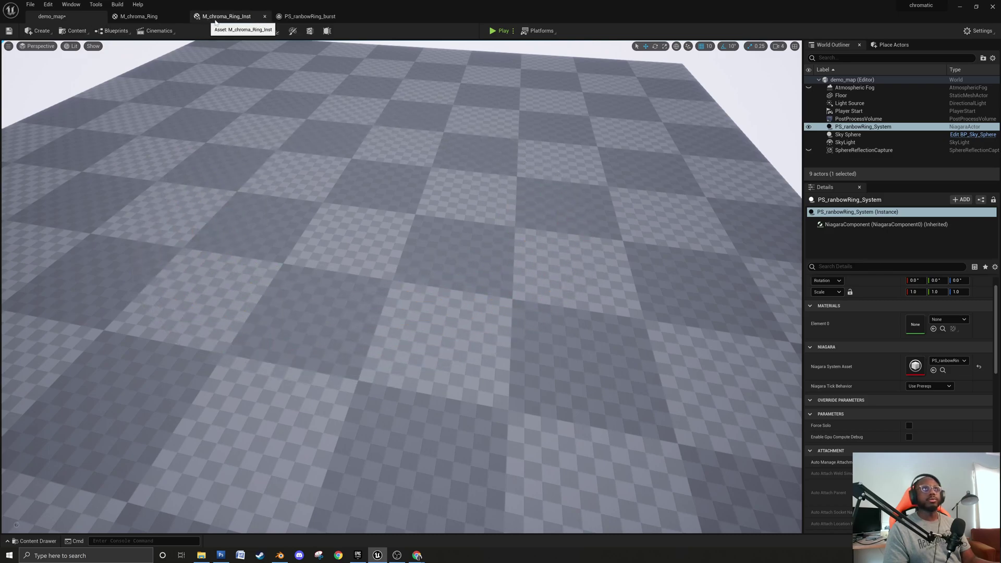
Set the Spawn Count of Spawn Burst Instantaneous to 5 in the PS_ranbowRing_burst emitter.
click(310, 16)
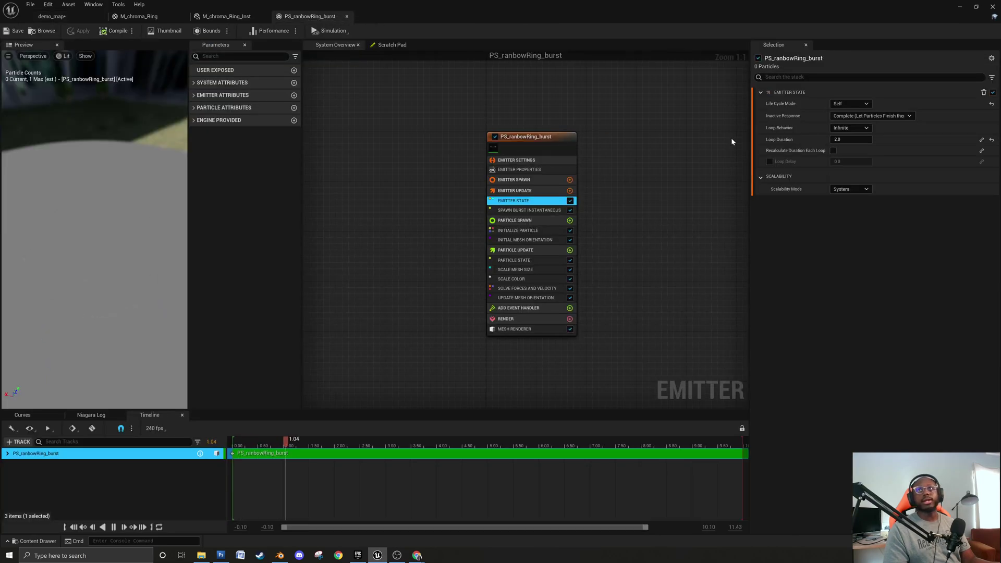
click(542, 211)
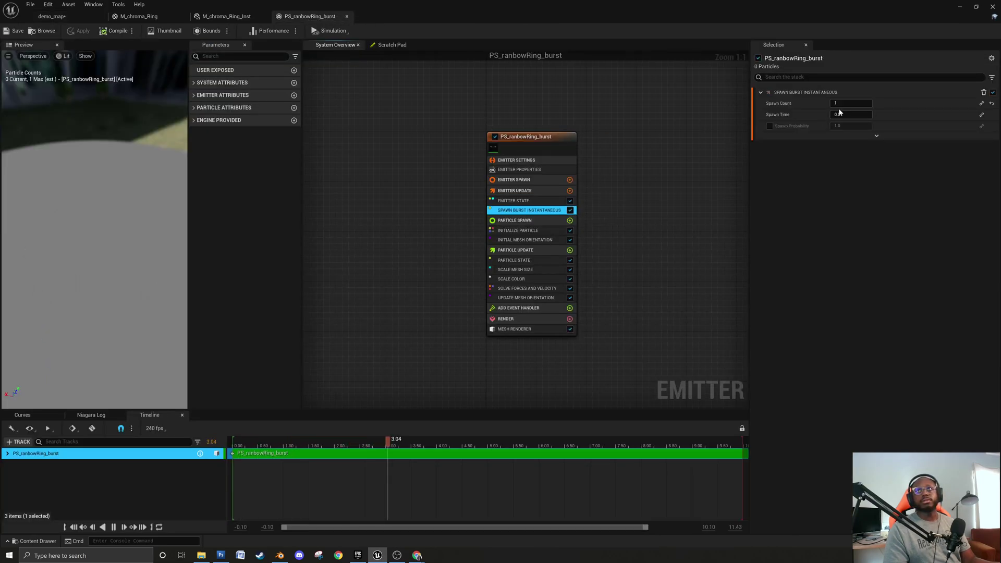
text(5)
key(Return)
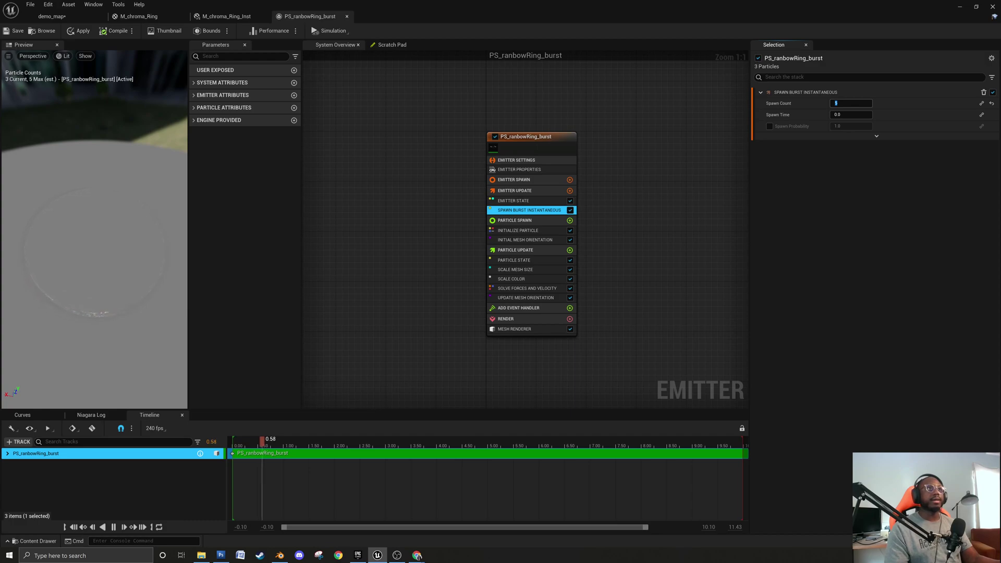
Reset the random range on Update Mesh Orientation's Rotation Rate, set the rate to 0.2 and save the emitter.
click(542, 240)
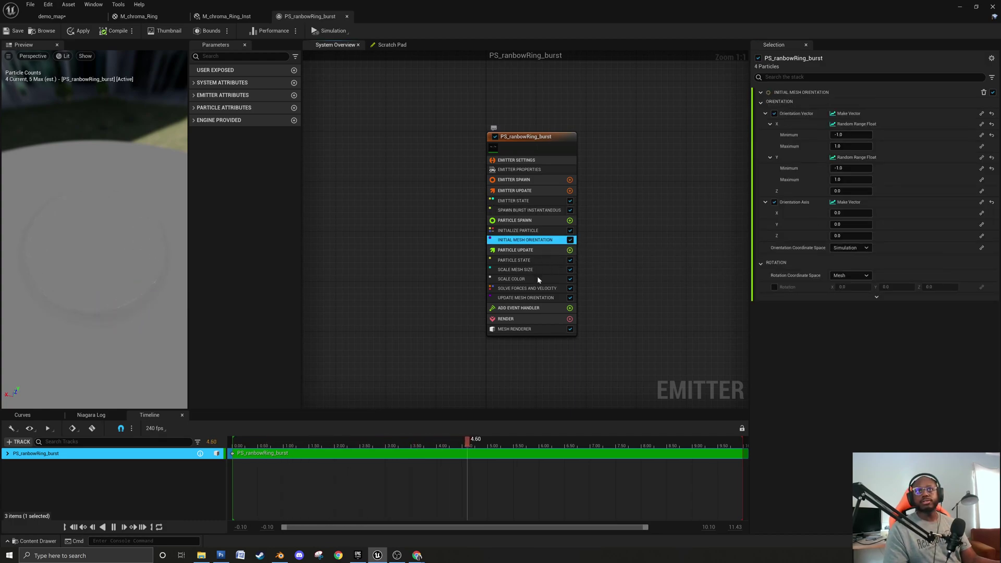
click(539, 308)
click(537, 297)
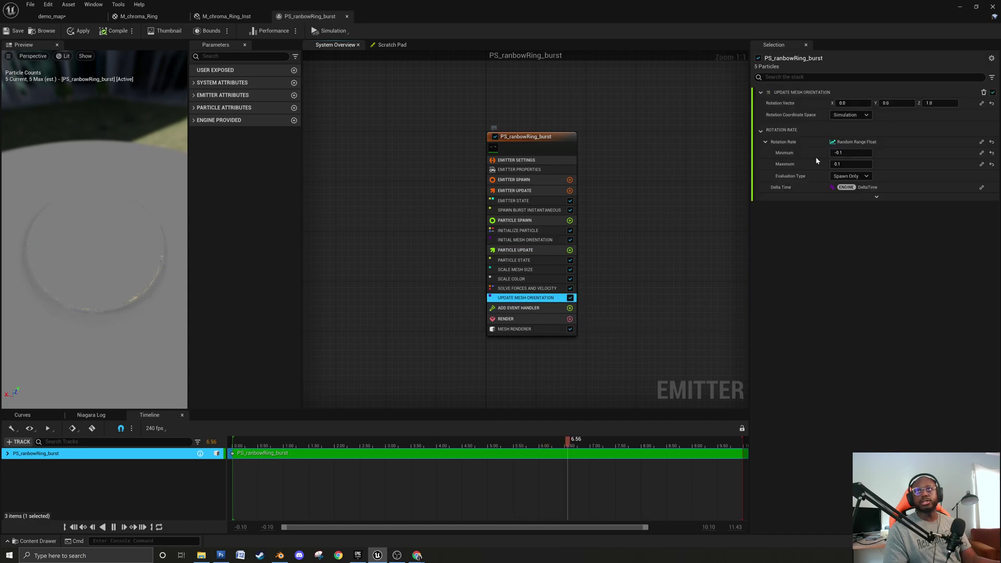
click(851, 153)
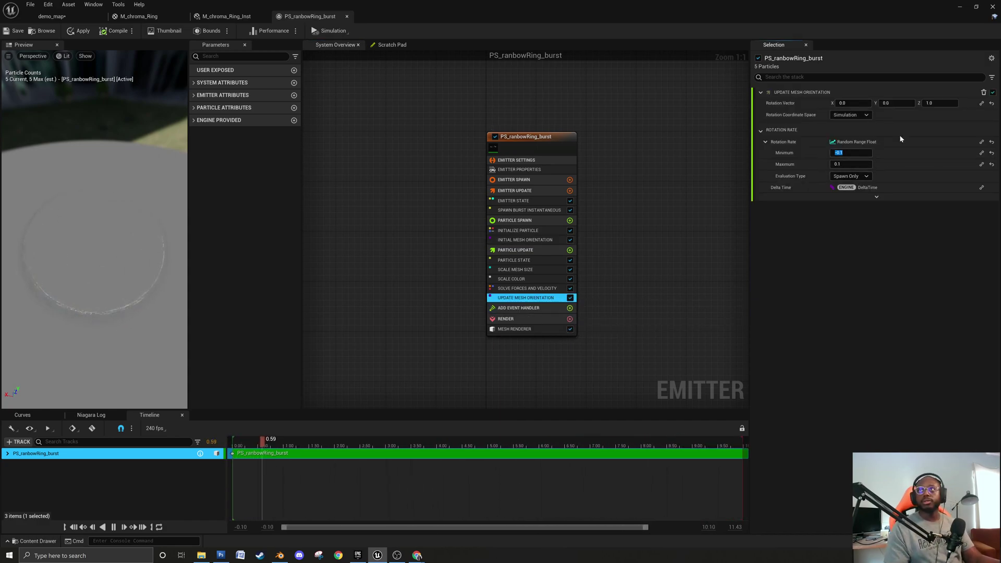
click(991, 143)
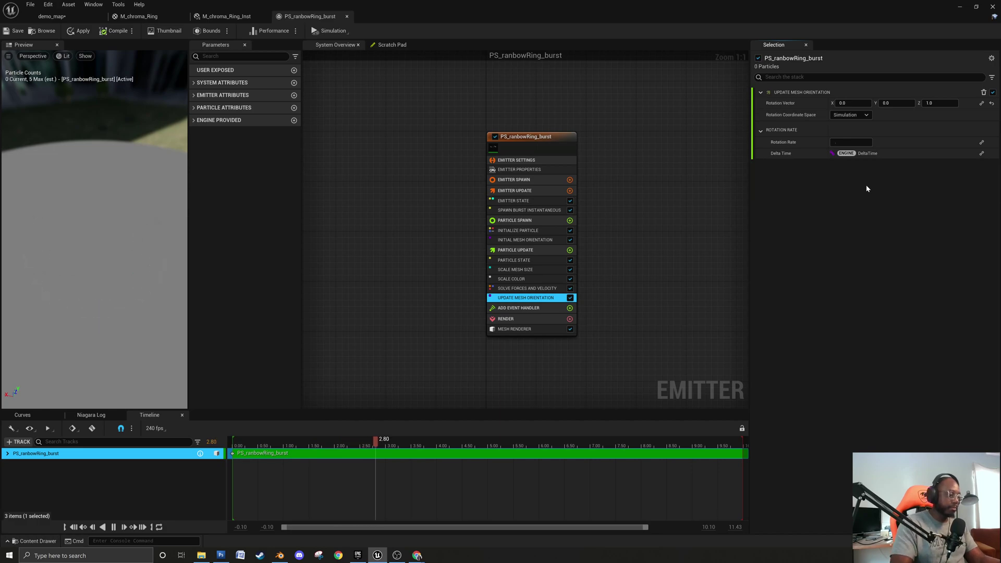
text(2)
key(Return)
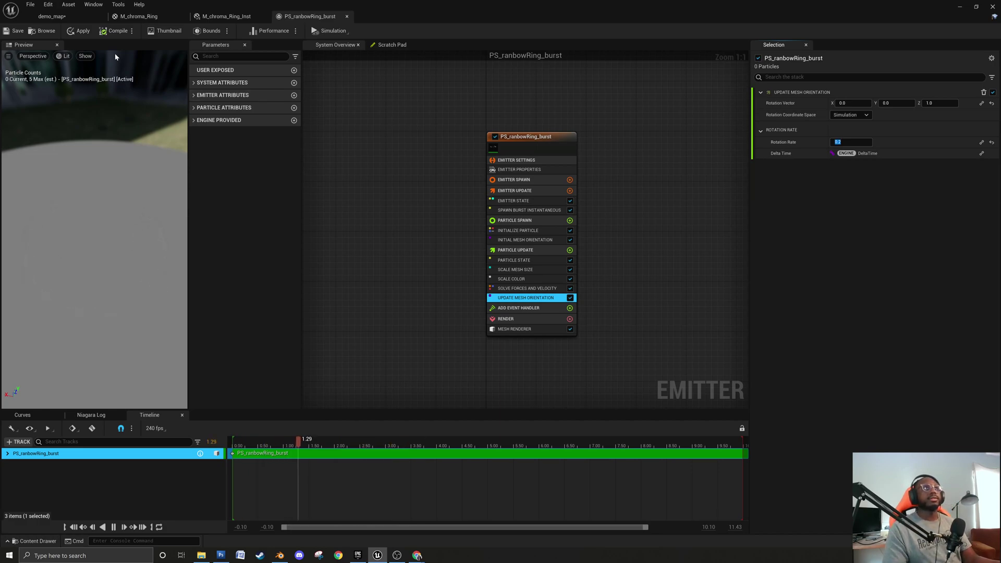
click(17, 33)
Look over the Initialize Particle settings and check the five-particle burst in demo_map from closer up.
click(518, 230)
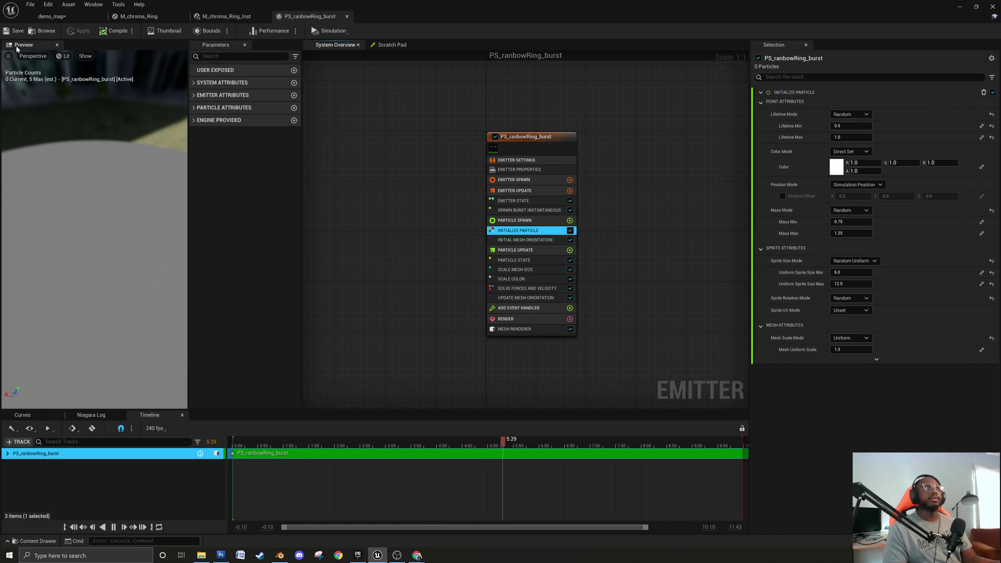
click(56, 16)
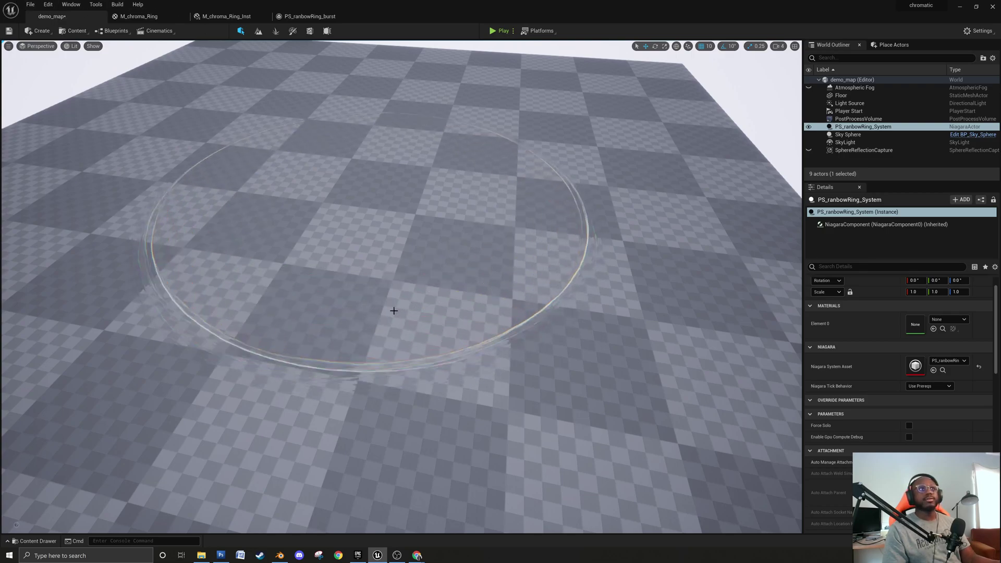
right_drag(364, 416, 465, 508)
right_drag(458, 455, 457, 432)
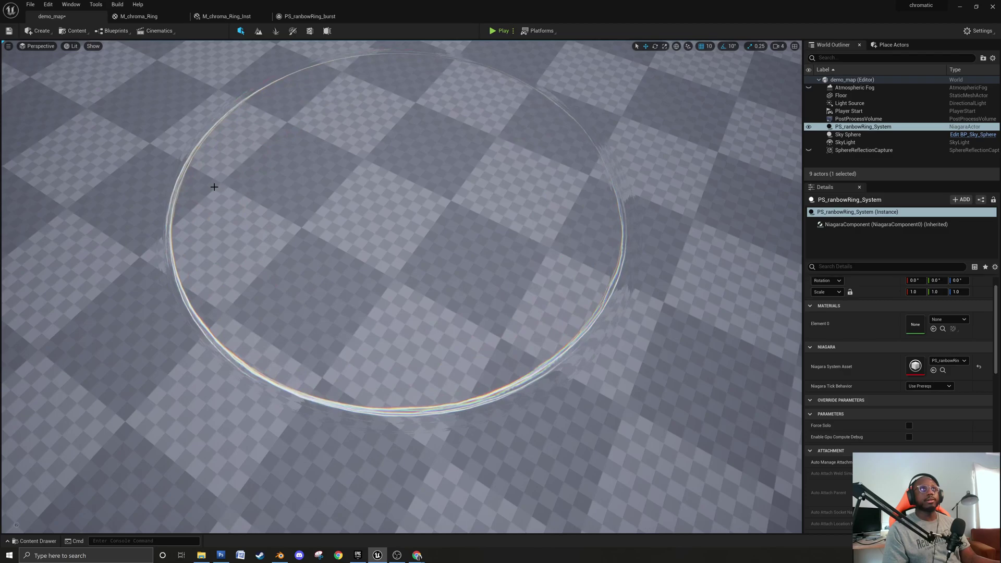
Set the first key of the Scale Mesh Size curve in PS_ranbowRing_burst to 0.2, fit the curve vertically and save the emitter.
click(312, 17)
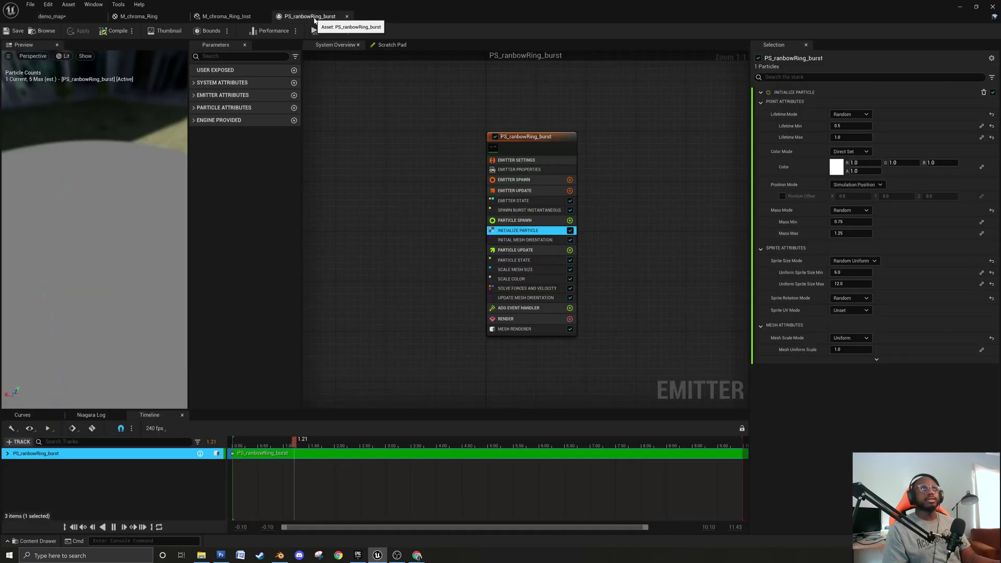
click(536, 299)
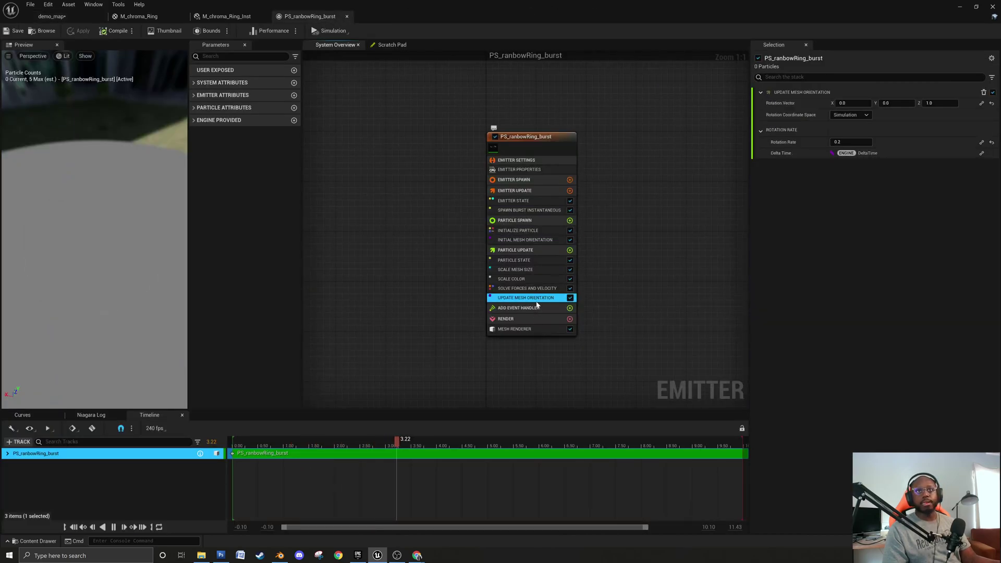
click(531, 270)
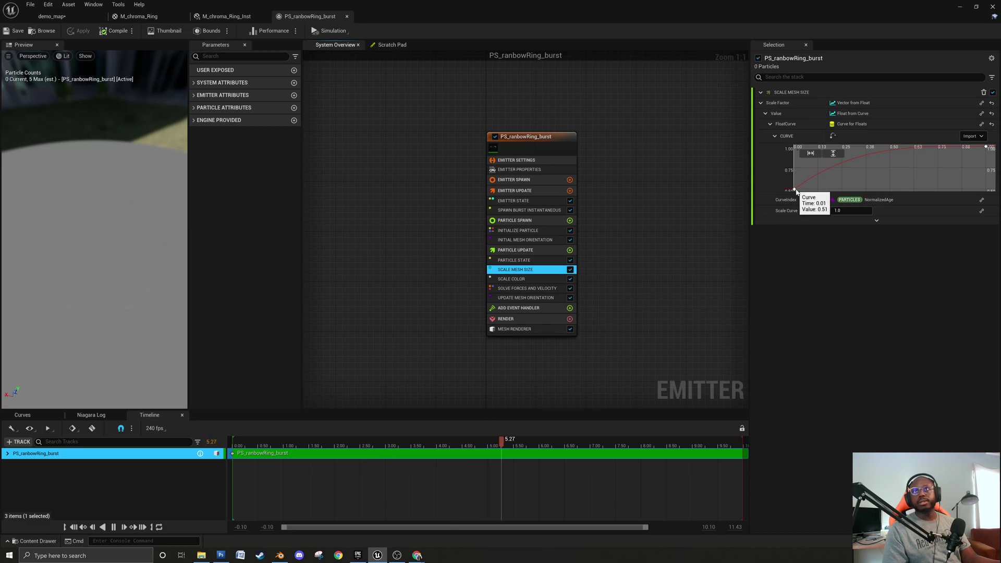
click(926, 154)
key(BackSpace)
text(0.2)
key(Return)
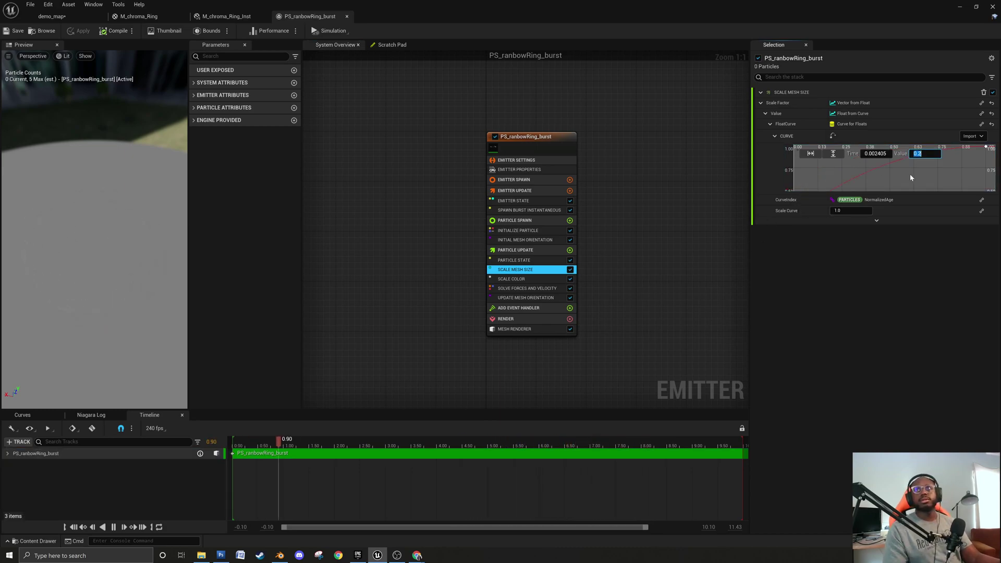
click(833, 154)
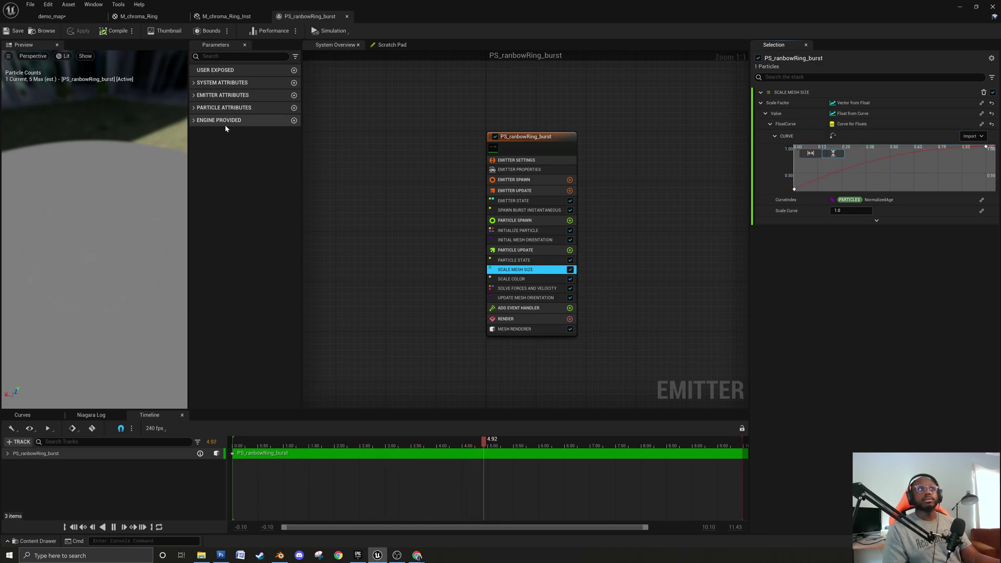
click(24, 31)
Return to demo_map and save the level together with all other modified assets.
click(51, 16)
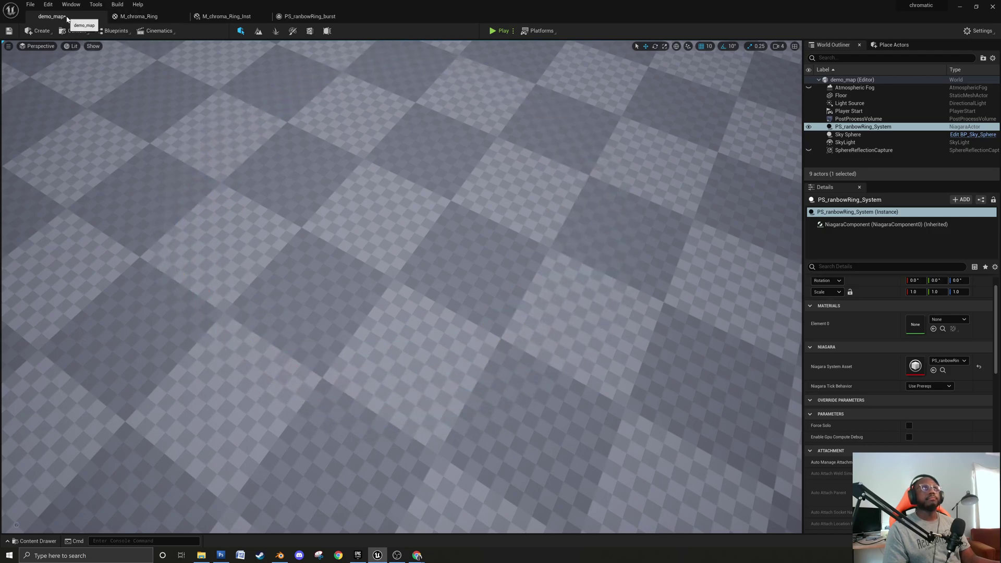
click(30, 5)
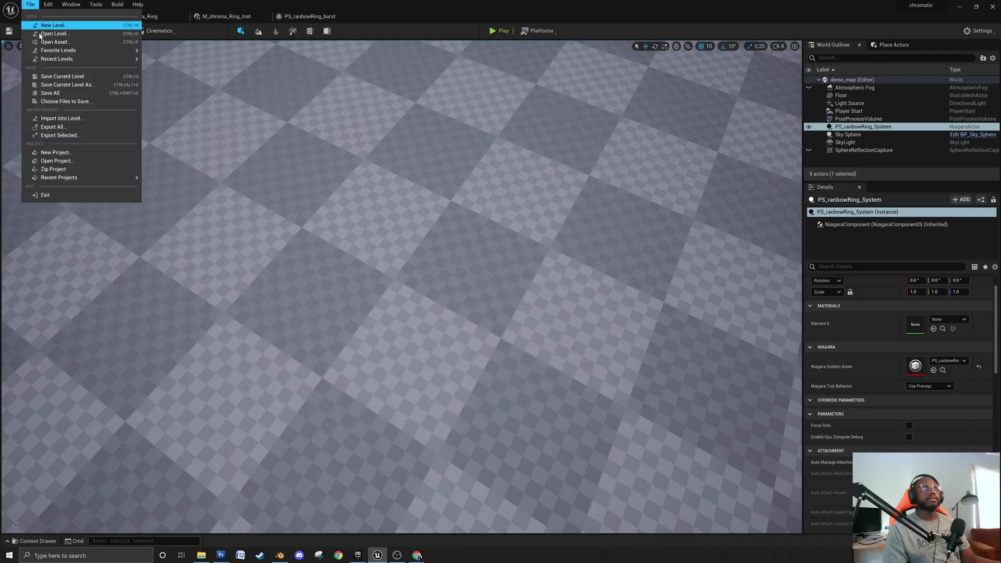
click(71, 94)
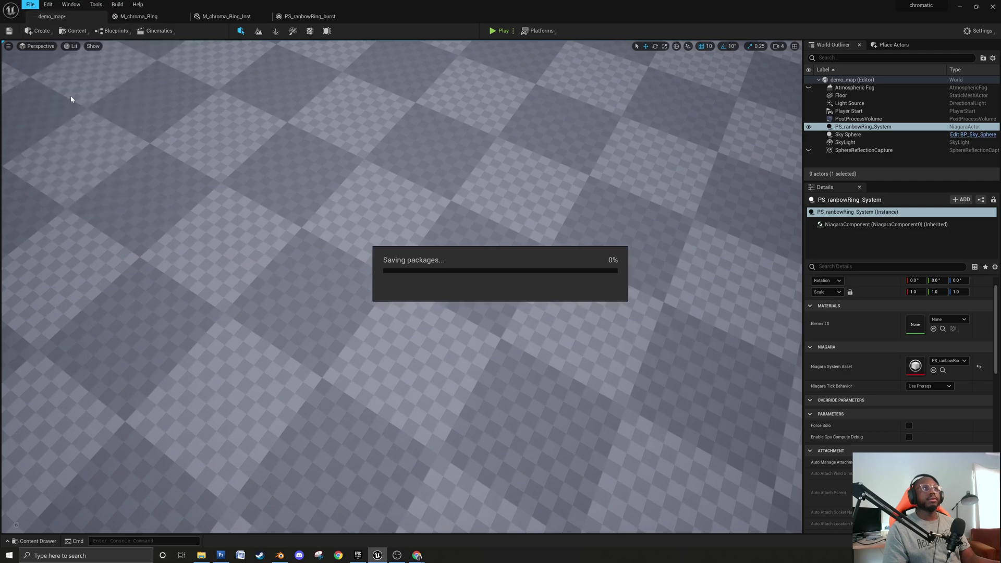
Check the open asset editors, then close the PS_ranbowRing_burst emitter and the M_chroma_Ring_Inst material instance.
click(308, 16)
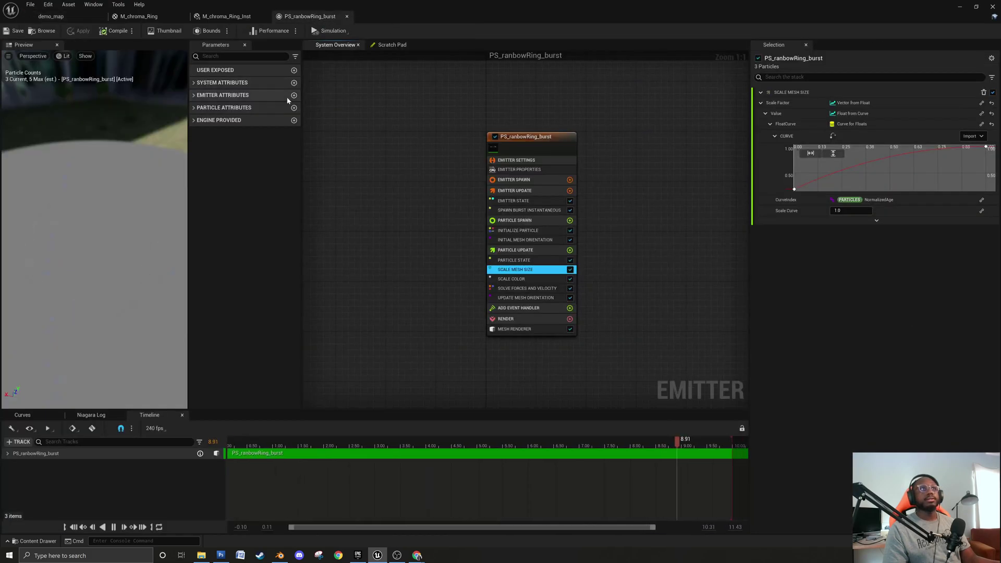
click(226, 16)
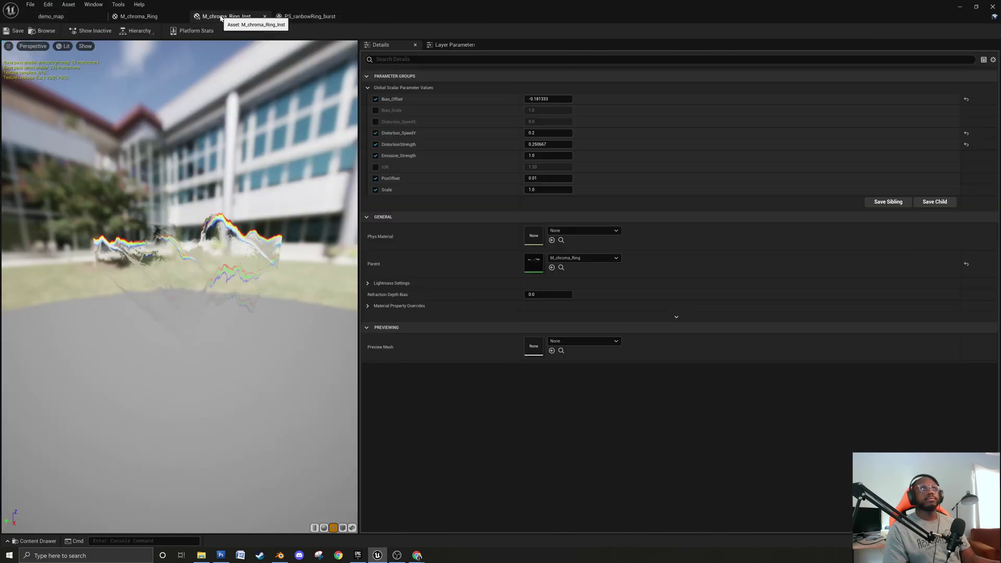
click(162, 21)
click(309, 18)
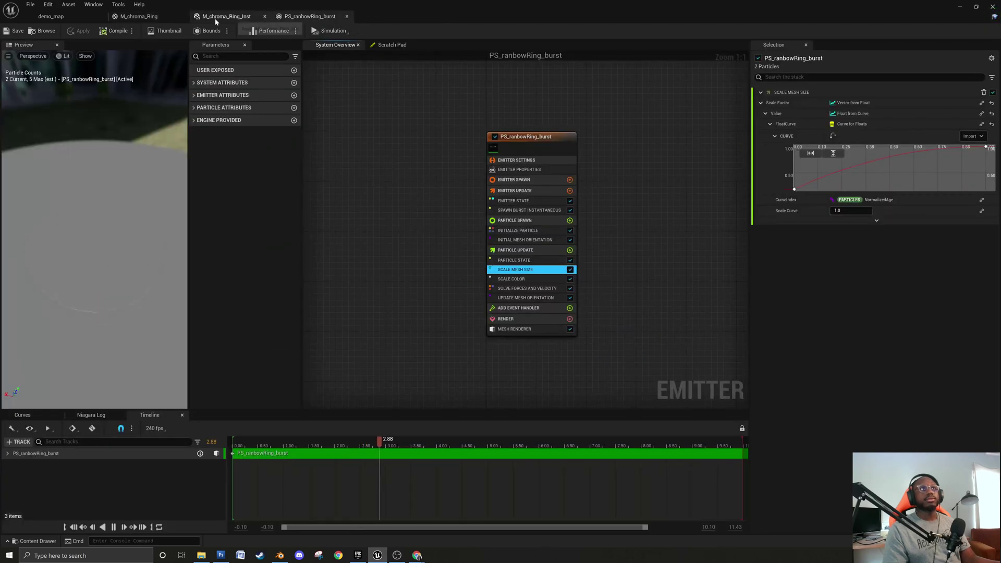
click(160, 20)
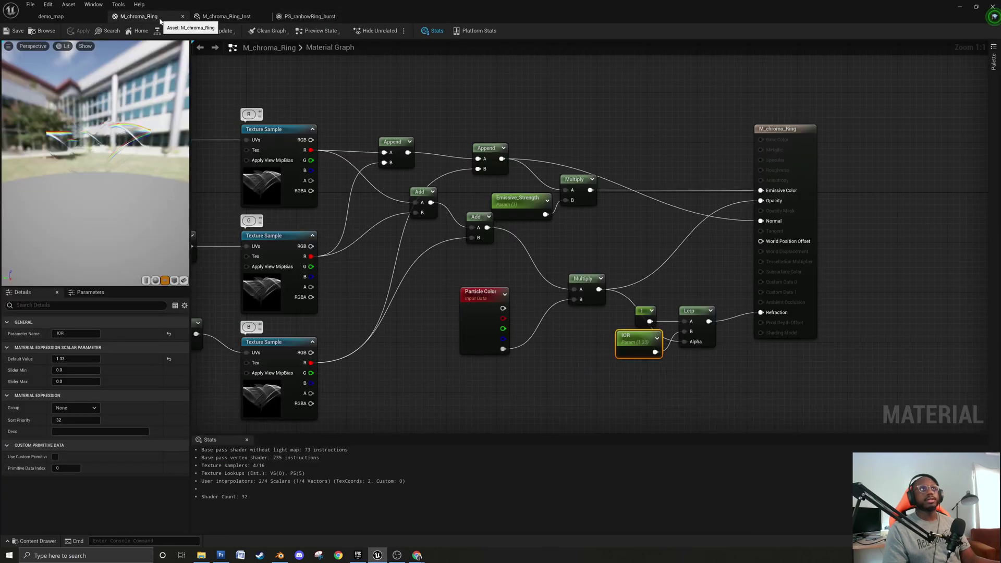
click(230, 17)
click(320, 19)
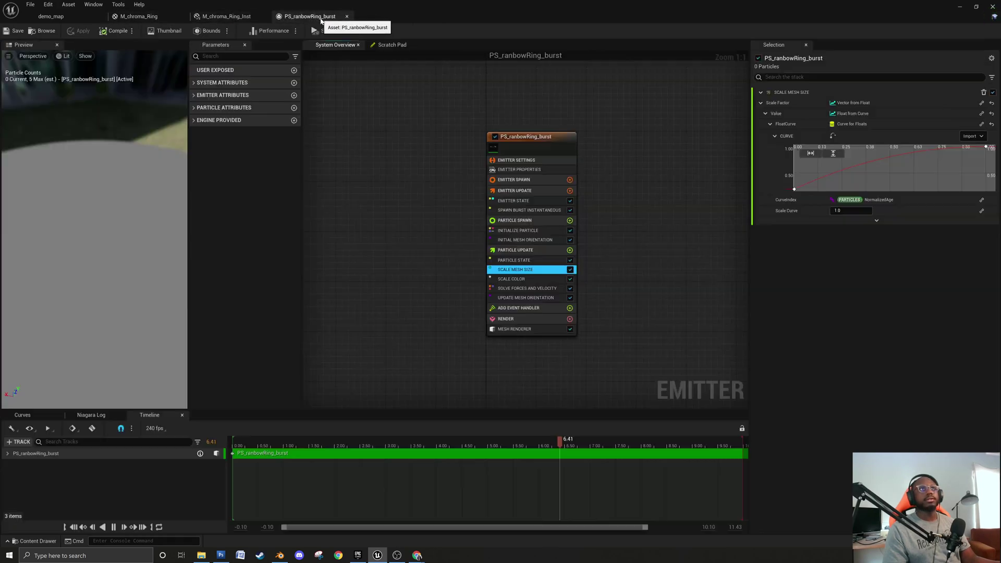
click(347, 17)
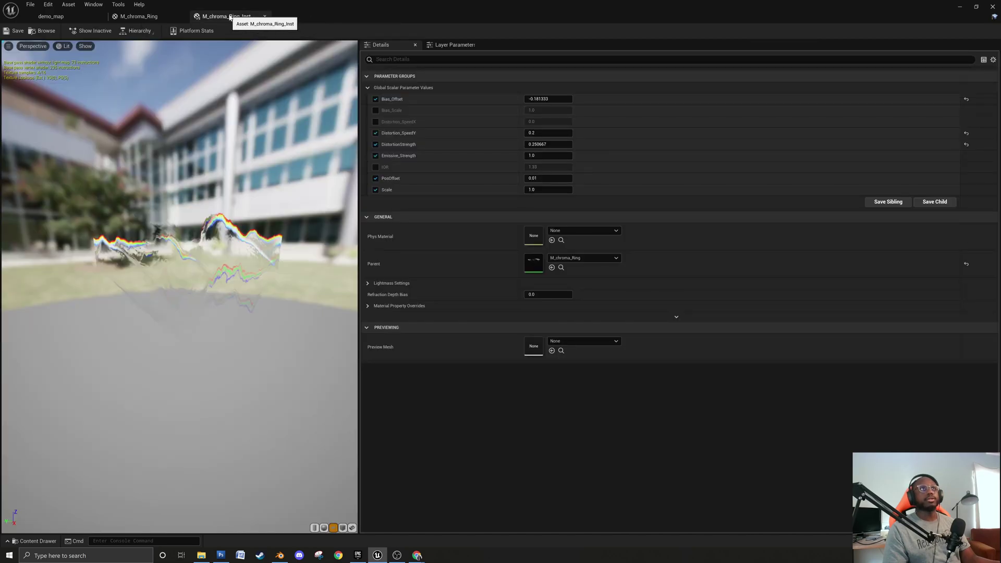
click(264, 17)
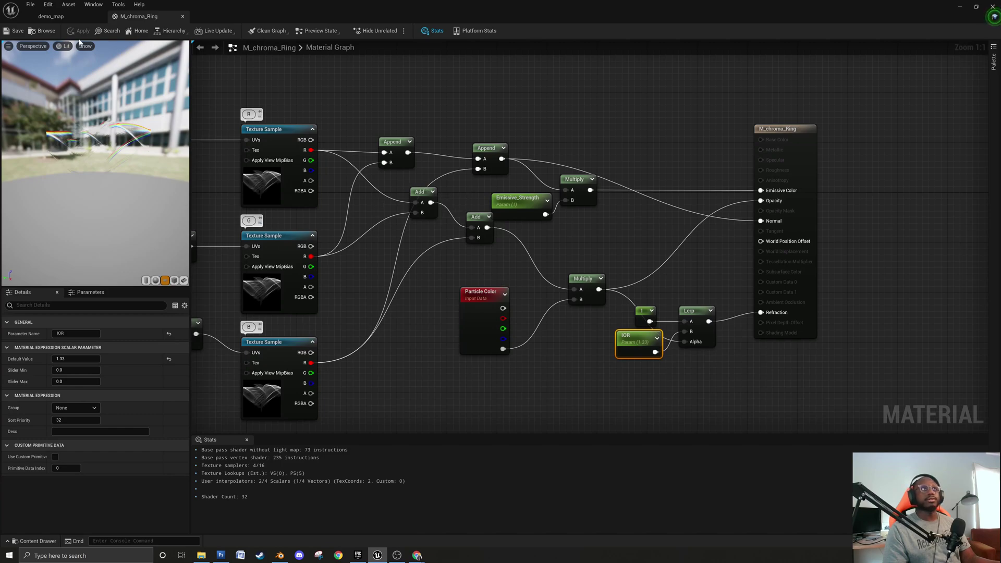
Create a new material named M_Star in the Materials folder.
click(59, 16)
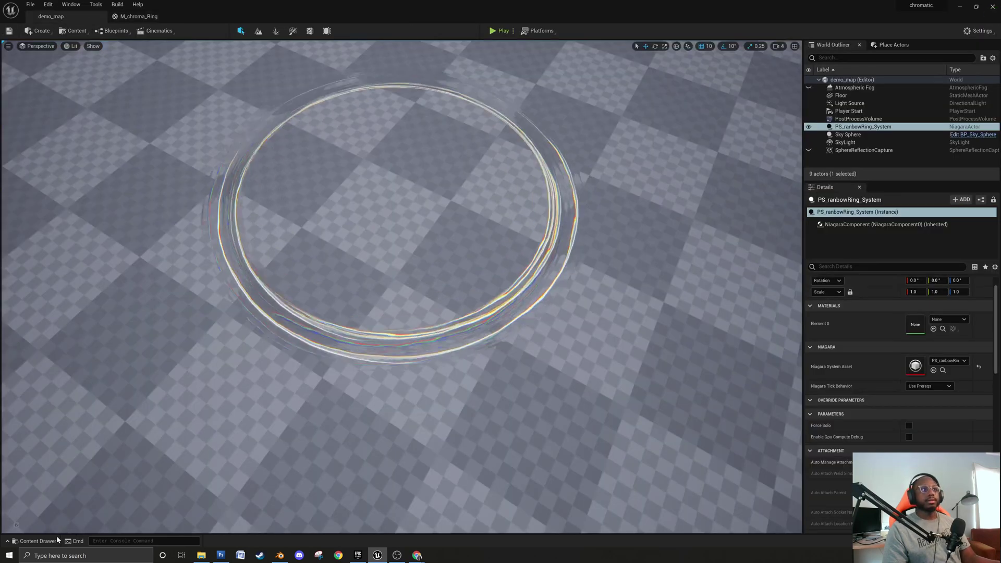
click(35, 540)
click(491, 484)
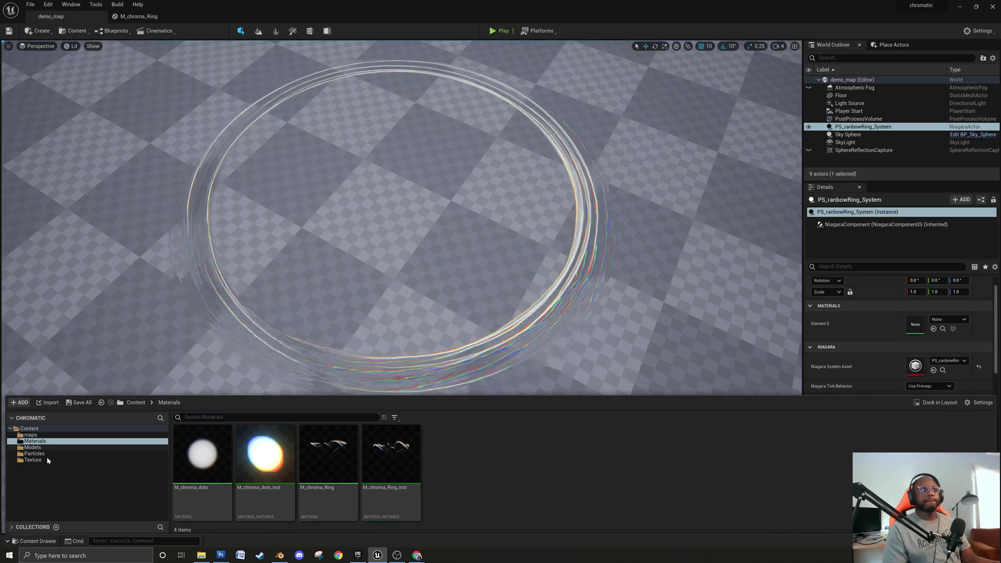
right_click(468, 467)
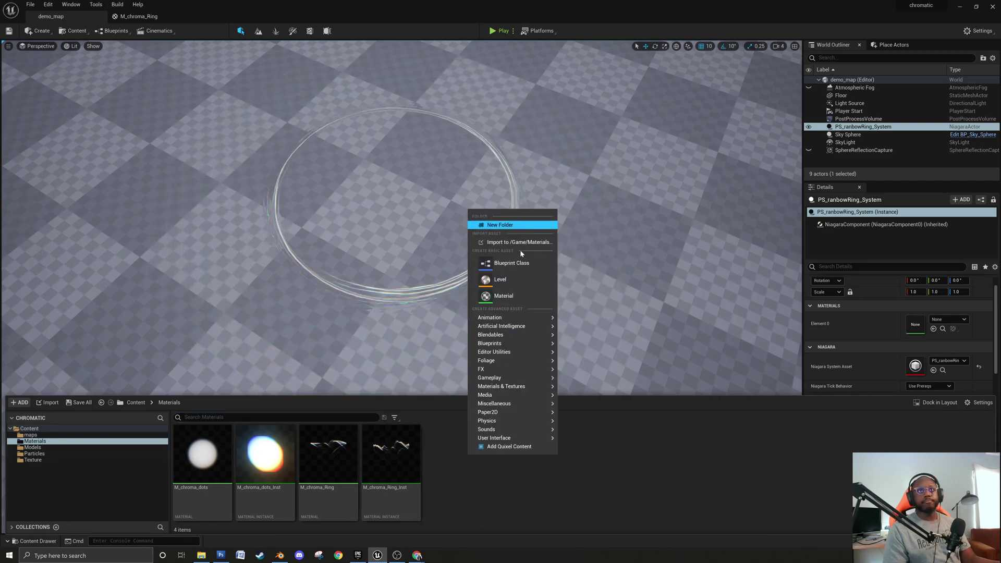
click(503, 295)
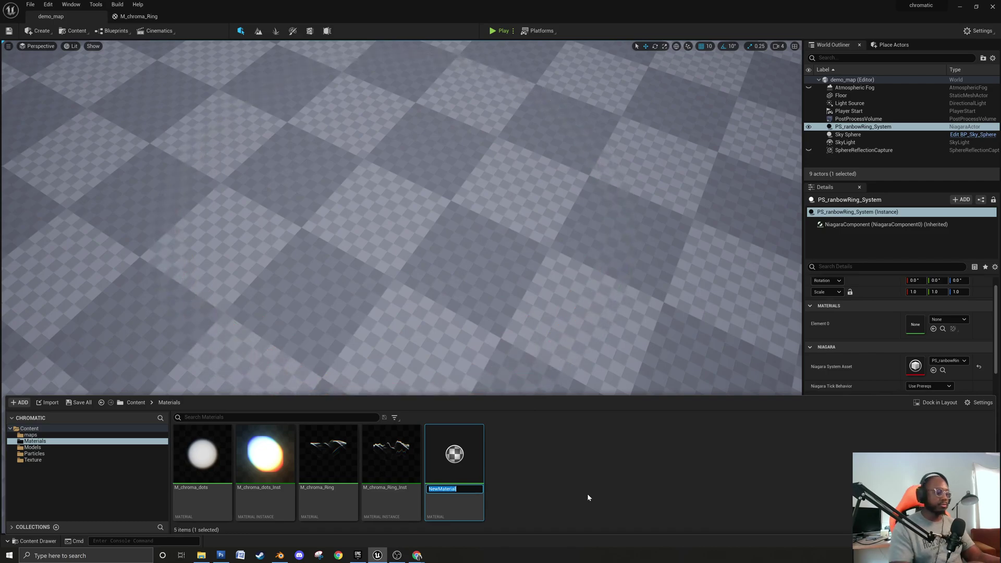
text(M_Star)
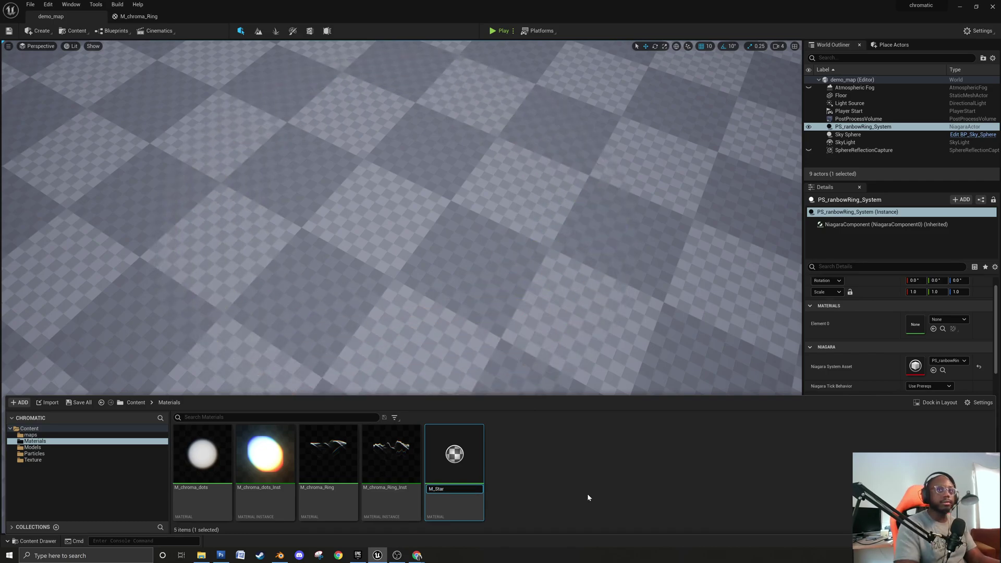
key(Return)
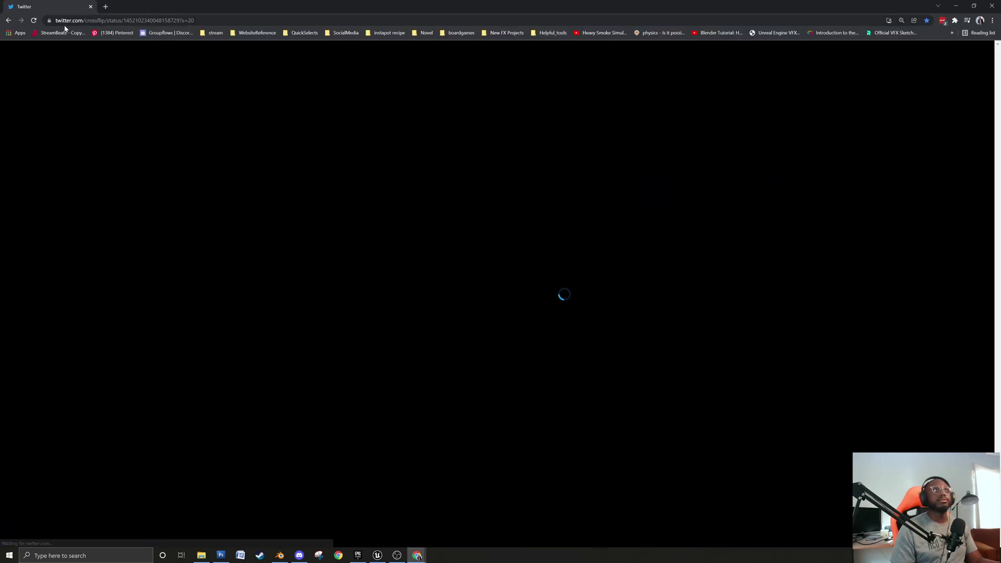
Switch to Discord and look through the Let's Make FX shaderbits-and-tips channel for shader graph examples, then move its window aside.
drag(179, 6, 0, 31)
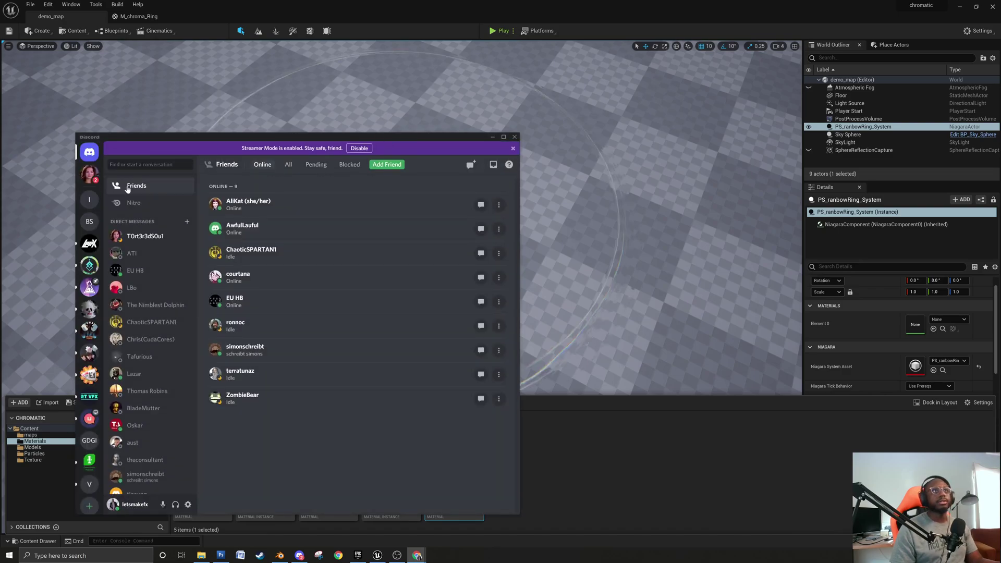
click(89, 243)
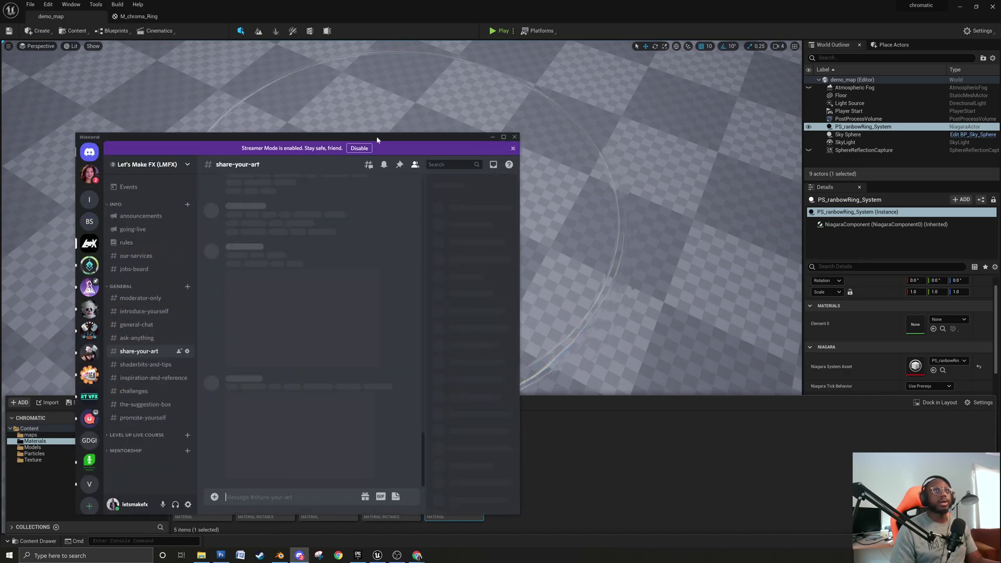
click(139, 367)
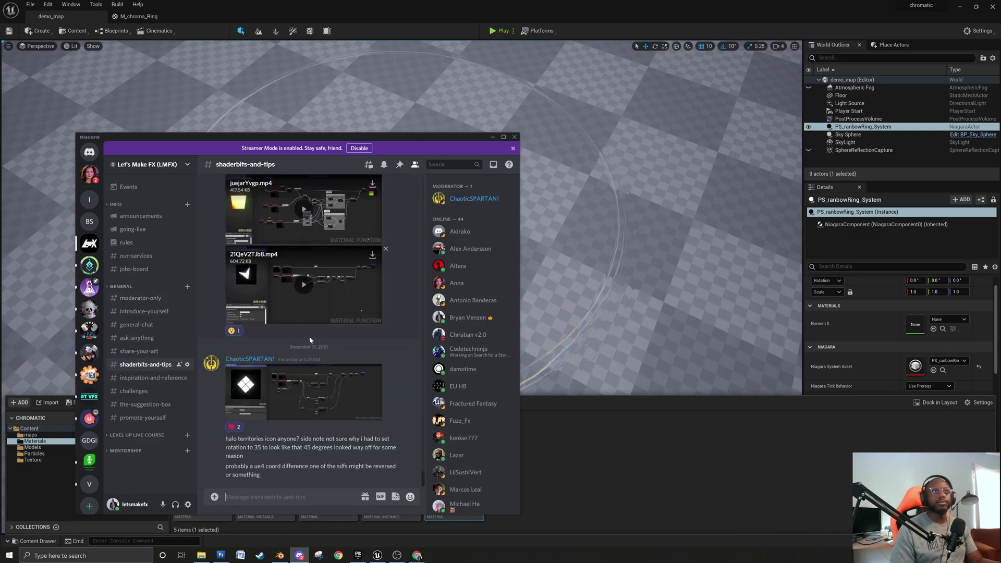
scroll(302, 438, up, 5)
scroll(301, 438, up, 10)
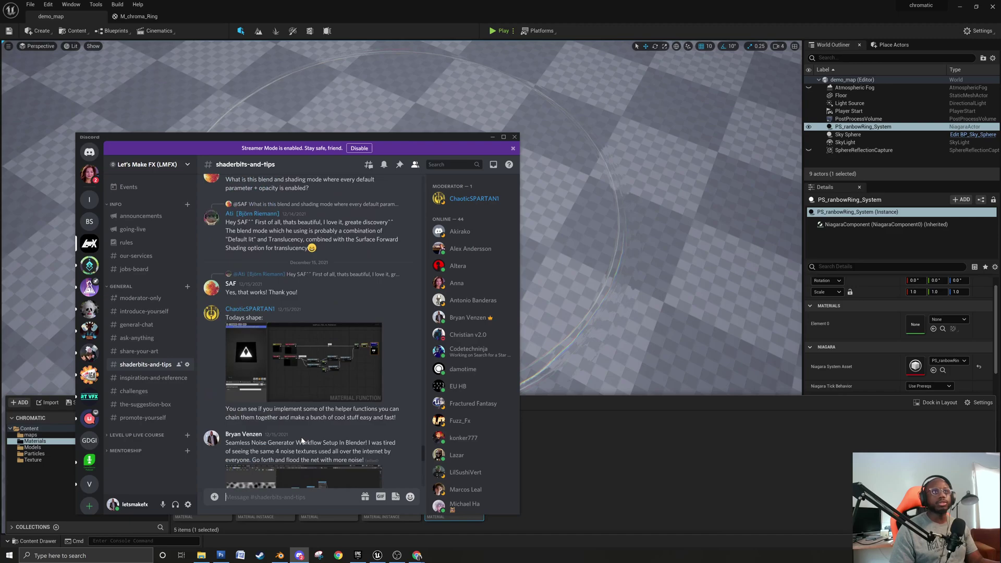
scroll(302, 440, up, 10)
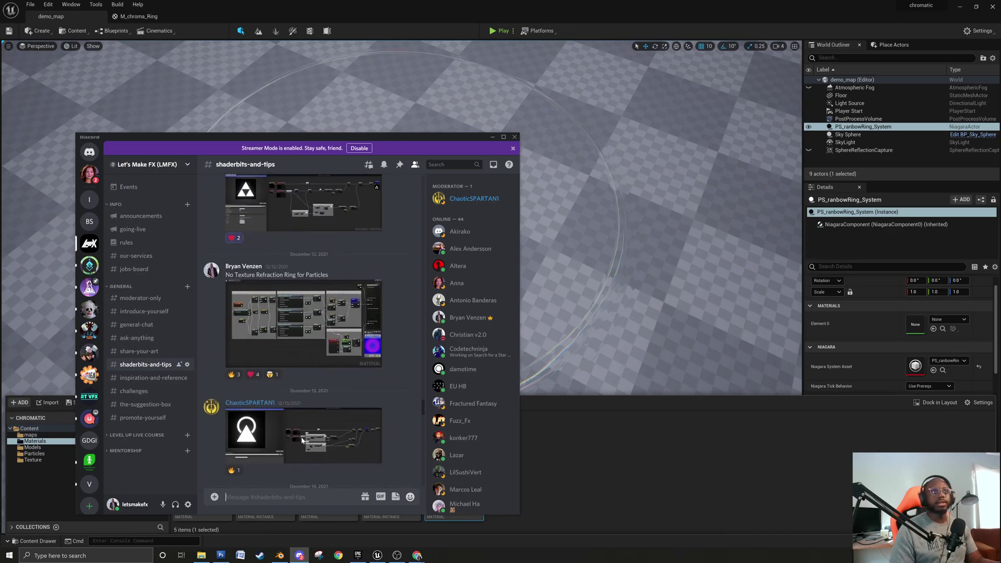
scroll(301, 440, up, 10)
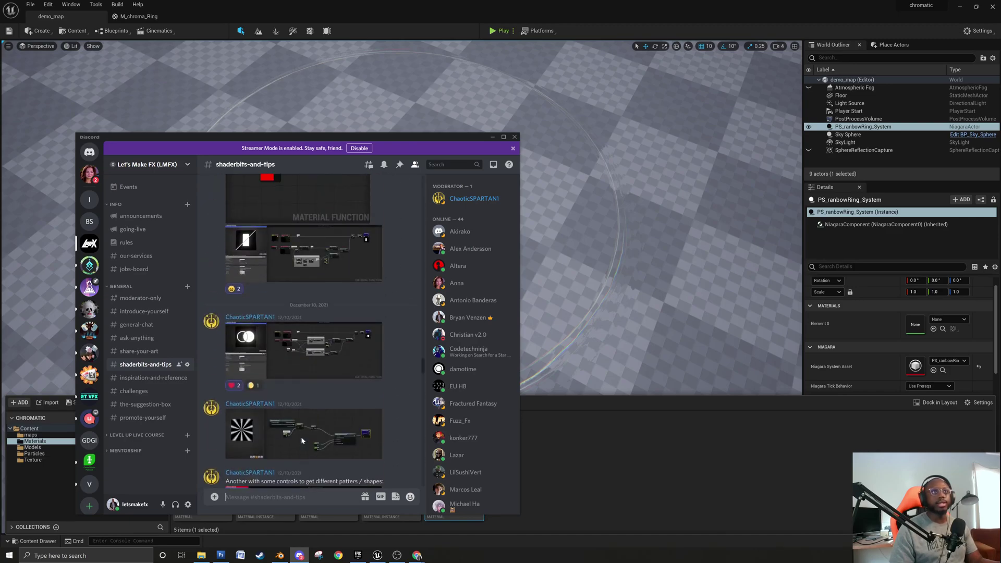
scroll(302, 441, up, 10)
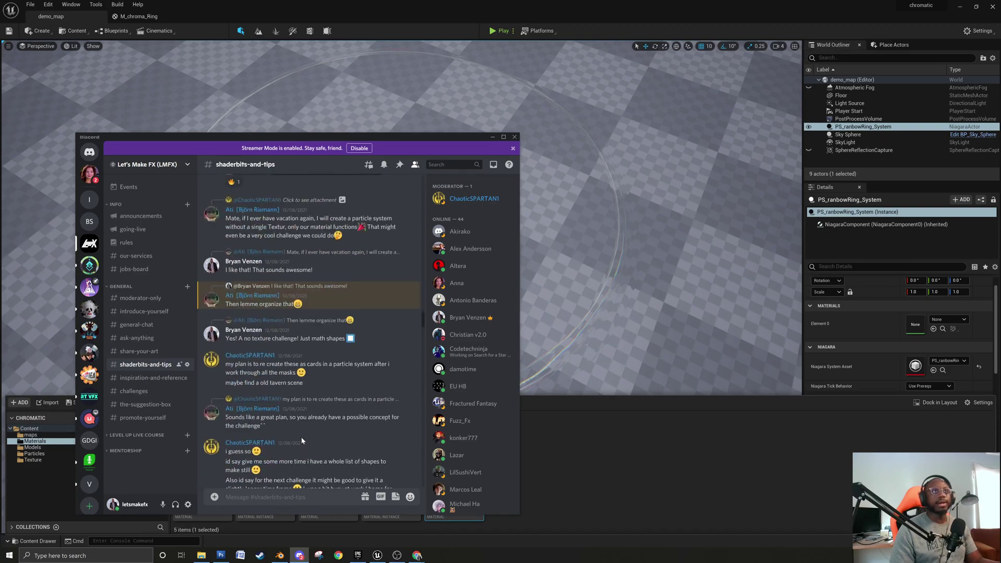
scroll(301, 440, up, 10)
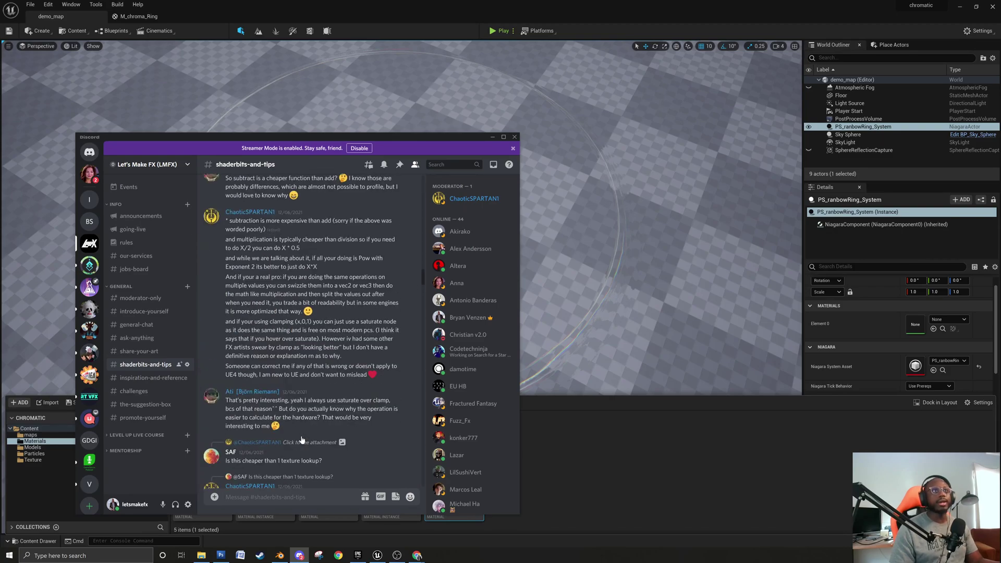
scroll(301, 438, up, 4)
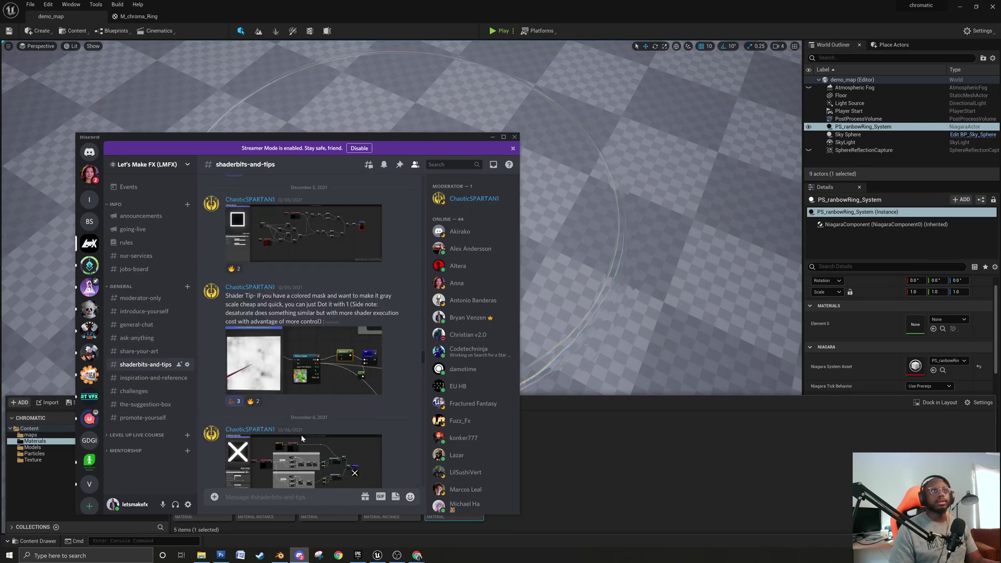
click(513, 148)
scroll(303, 379, up, 4)
scroll(303, 380, up, 10)
scroll(305, 358, up, 10)
scroll(311, 299, up, 10)
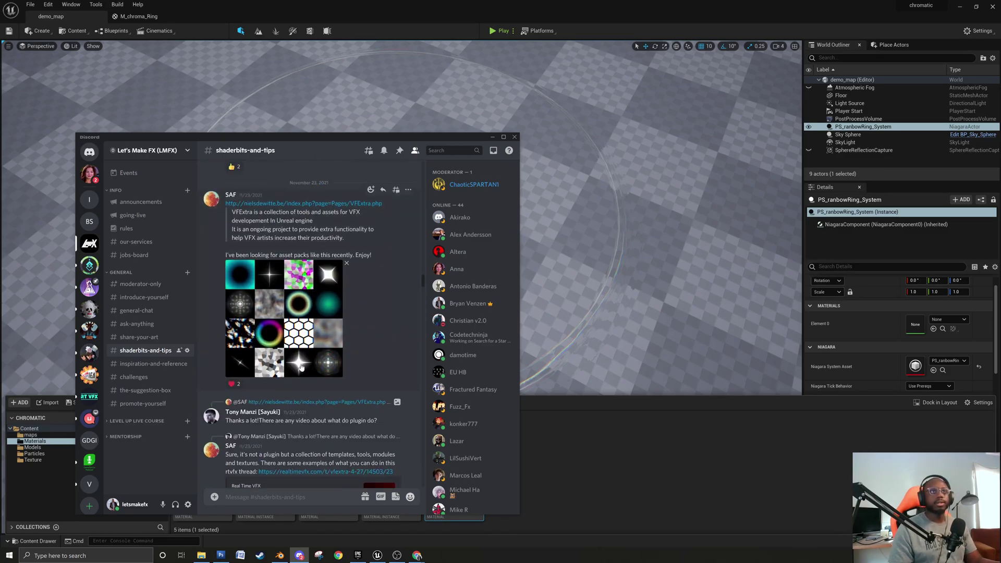
scroll(303, 370, down, 8)
scroll(307, 391, up, 6)
scroll(308, 391, up, 15)
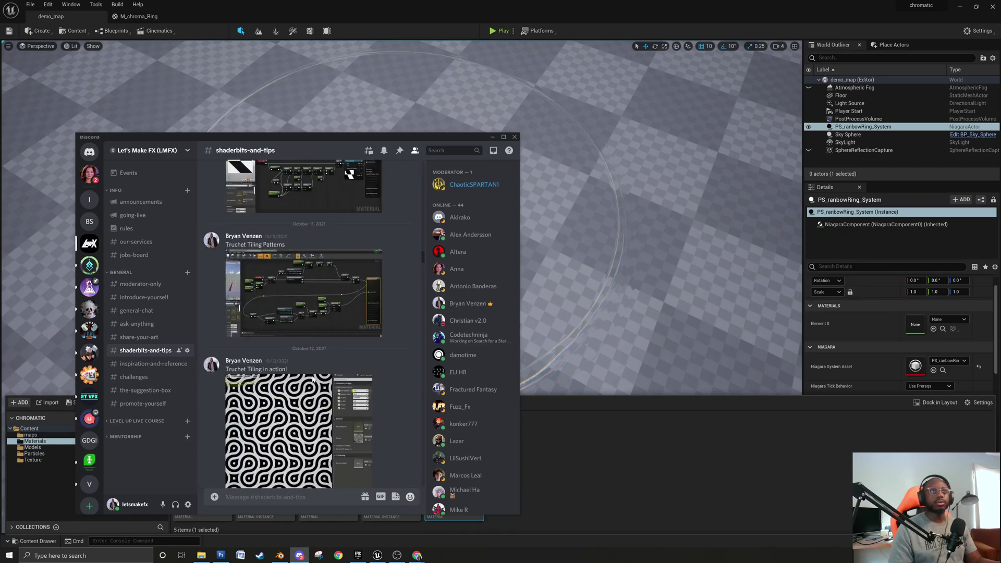
scroll(312, 379, up, 15)
scroll(309, 273, up, 15)
drag(321, 139, 0, 161)
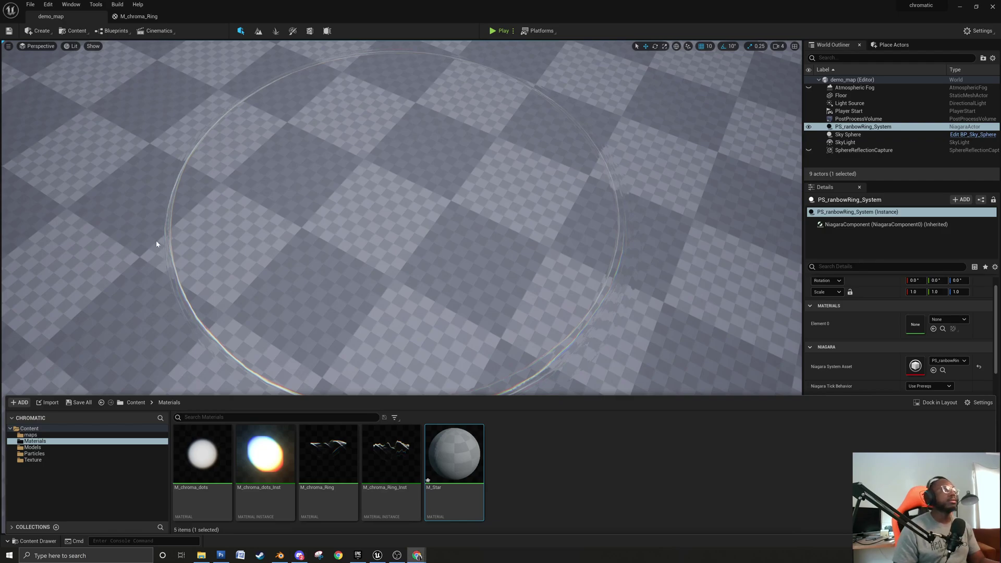
Open the M_Star material and add a TextureCoordinate node to its graph.
double_click(445, 453)
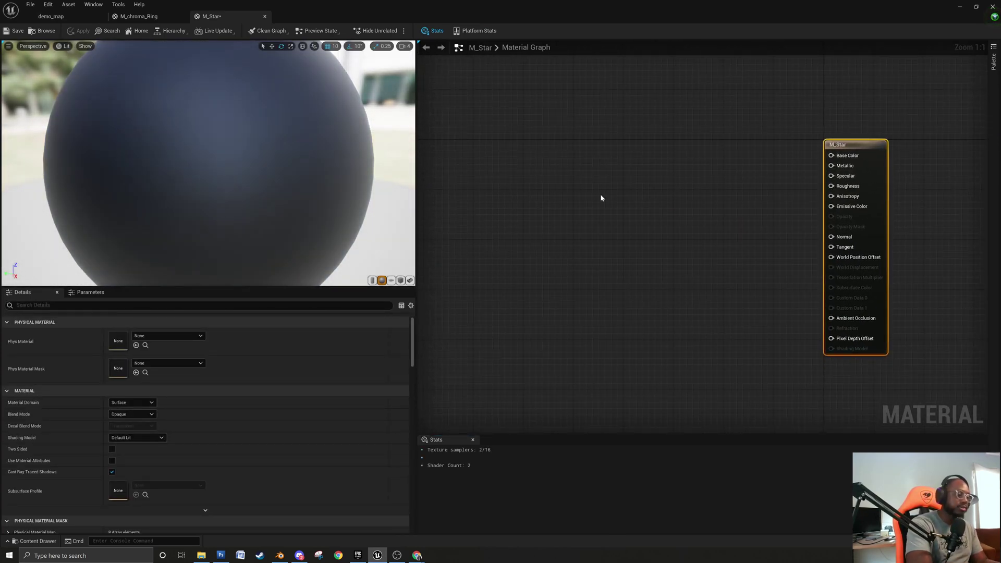
right_click(567, 209)
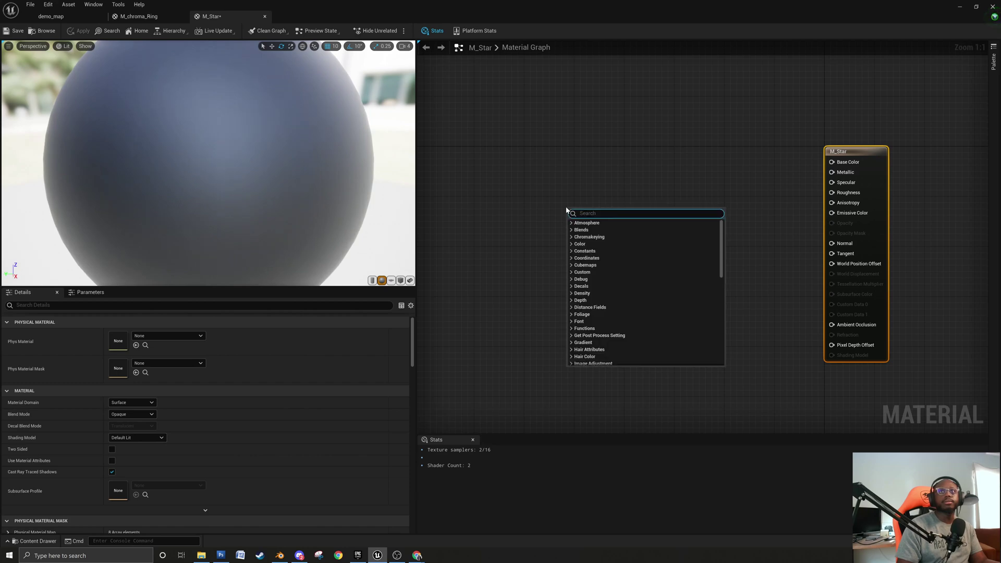
text(textu)
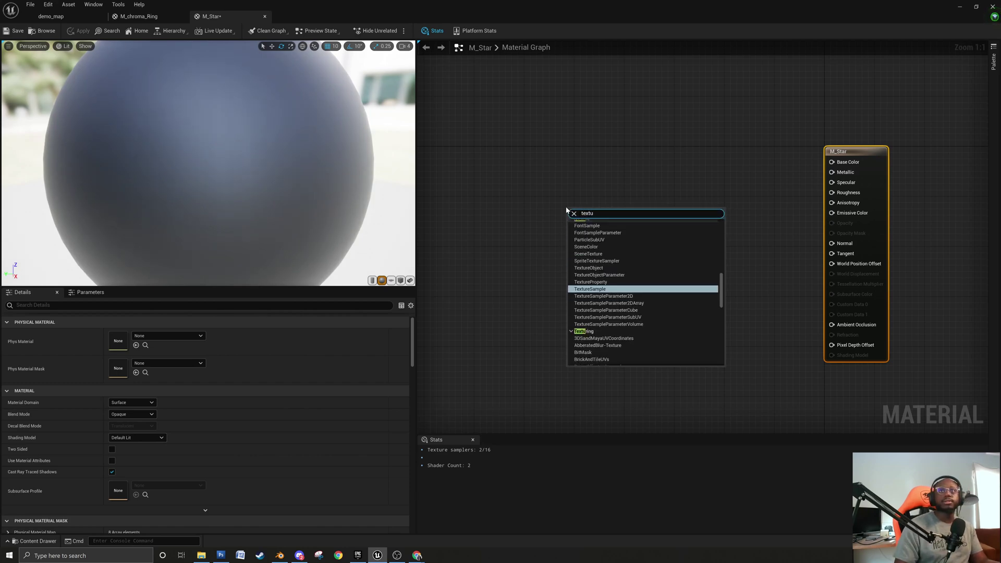
key(BackSpace)
key(BackSpace)
text(co)
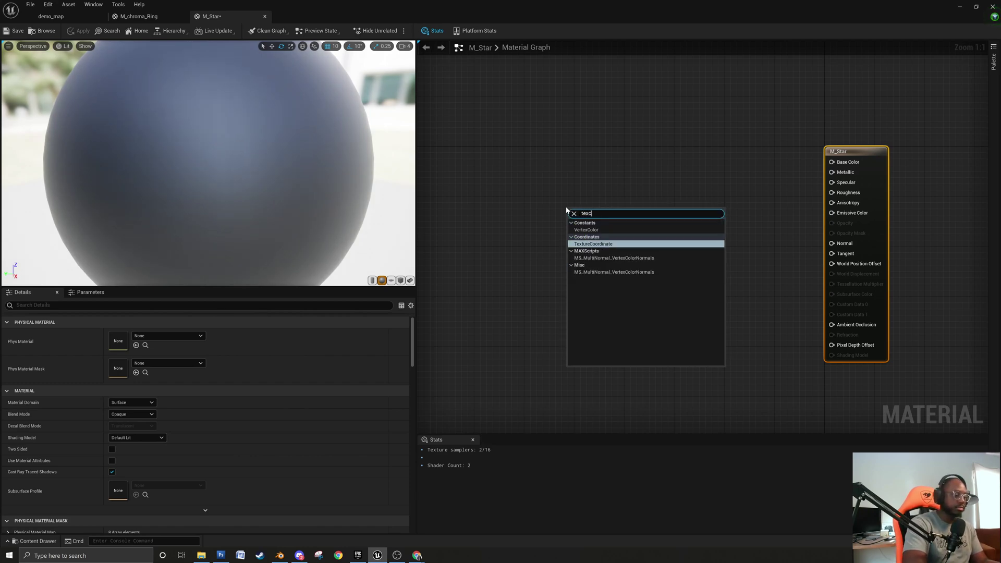
click(607, 244)
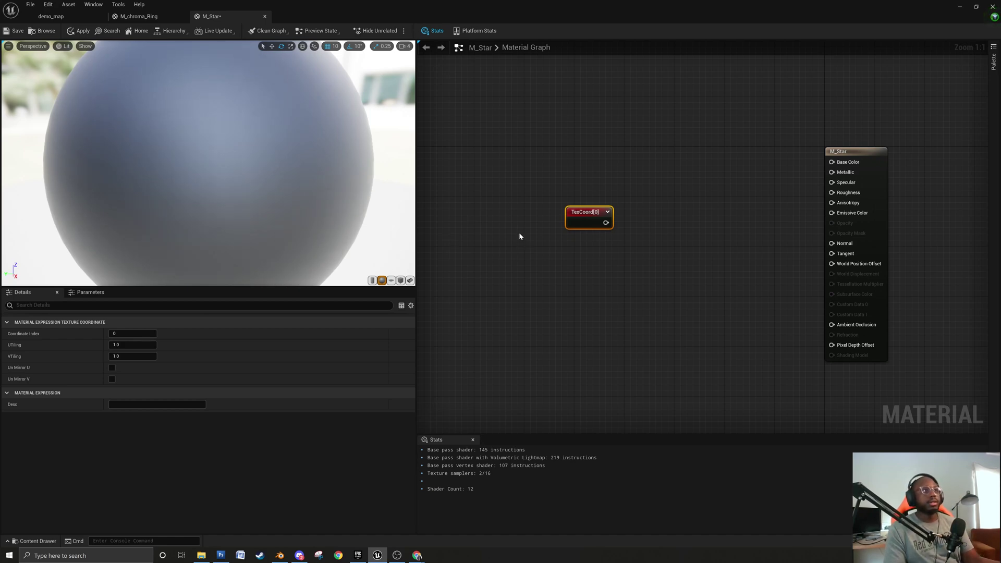
Feed the TexCoord output into a new Add node with Const B set to -0.5 and expand the node's preview.
mouse_move(587, 218)
mouse_down()
mouse_move(495, 221)
mouse_move(580, 227)
mouse_up()
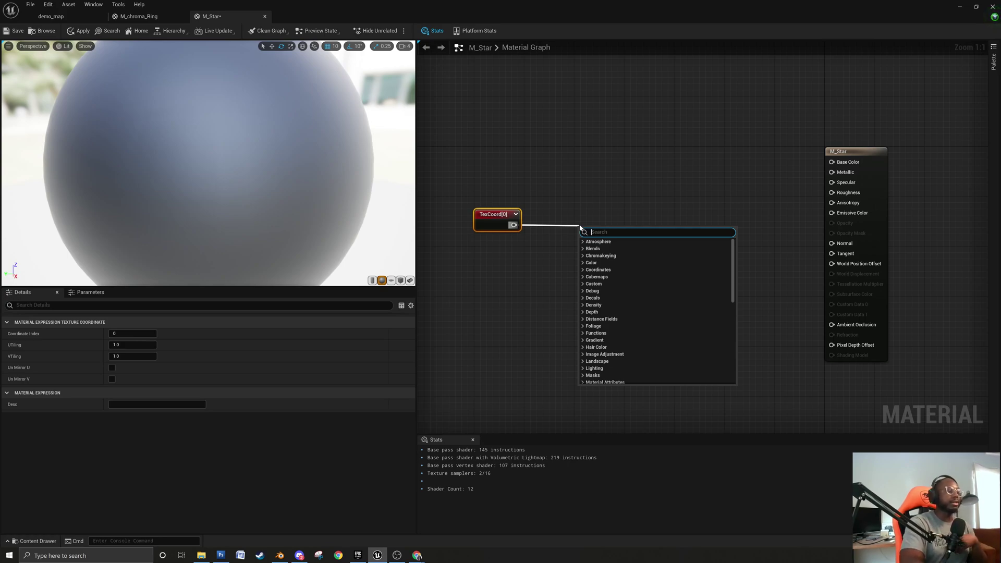
text(add)
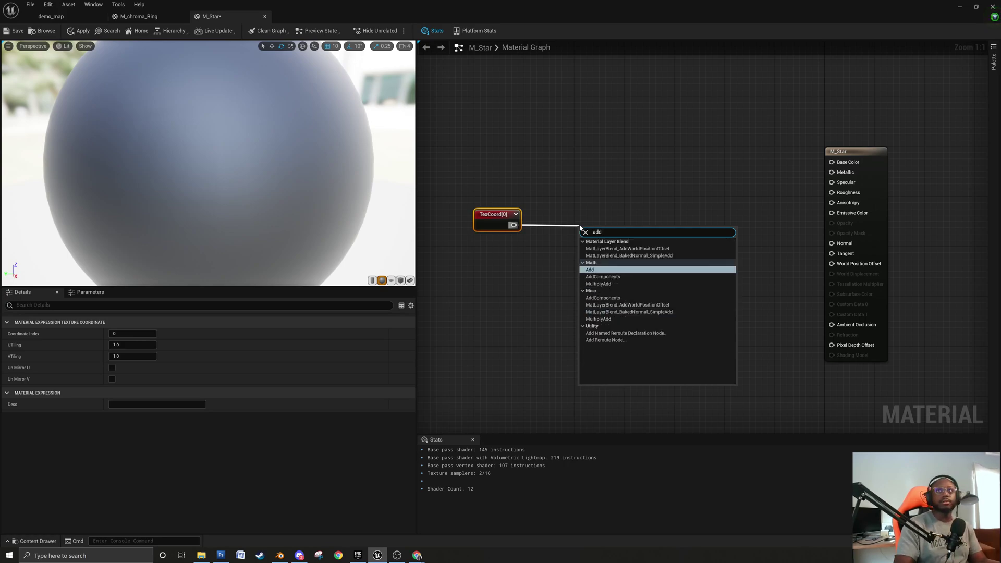
key(Return)
click(133, 345)
text(-)
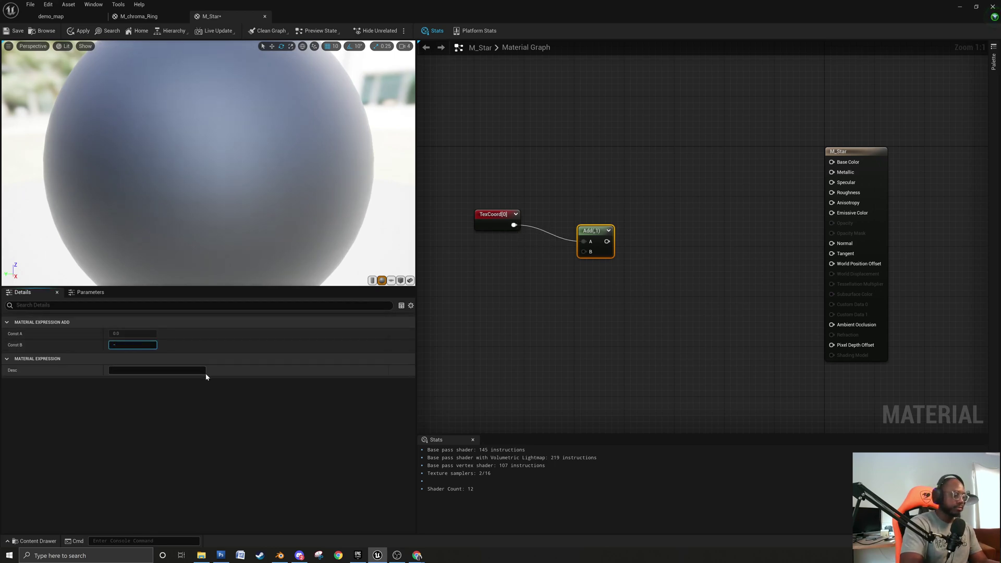
text(0.5)
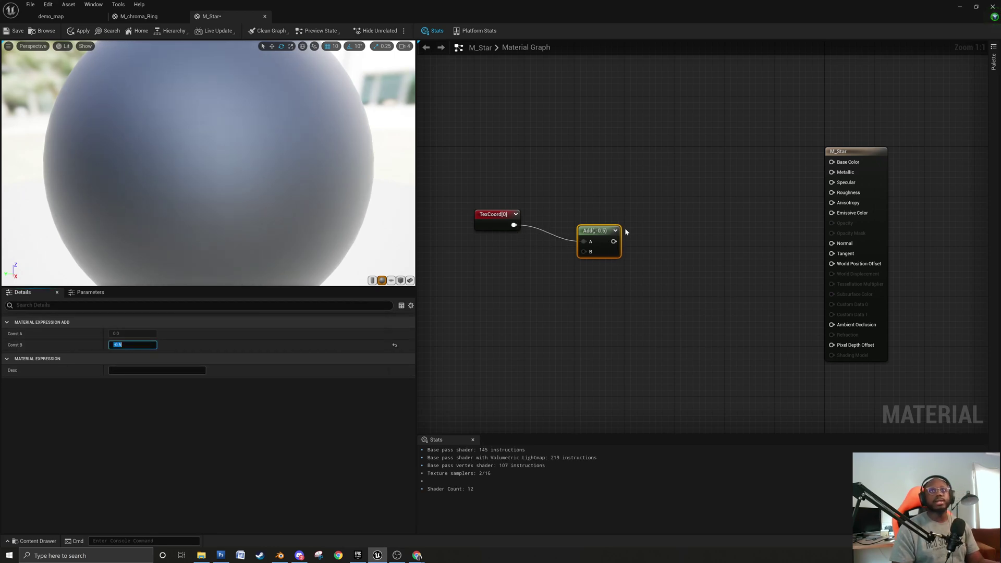
drag(601, 231, 572, 215)
click(587, 213)
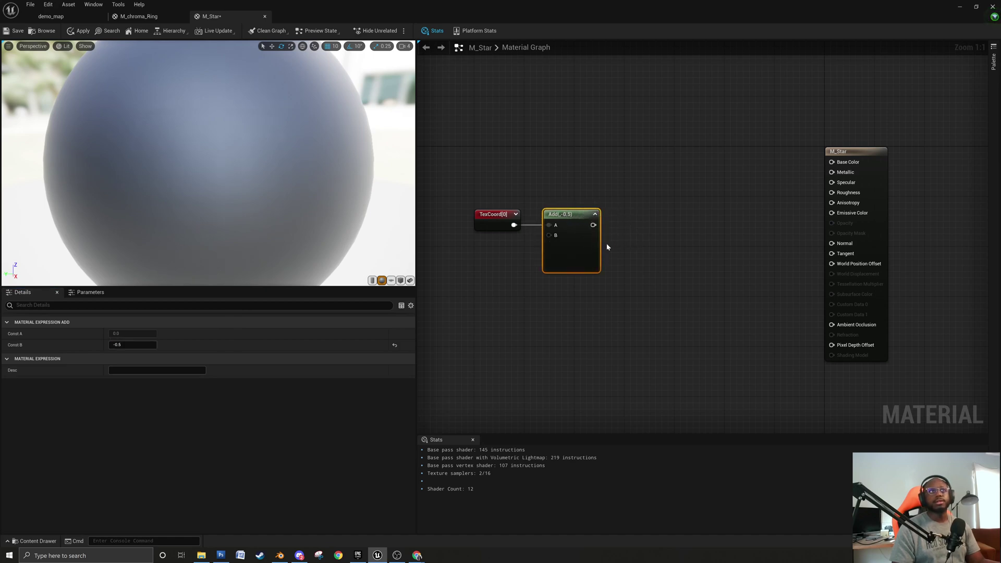
Split the Add output with a BreakOutFloat2Components node.
right_drag(645, 249, 617, 254)
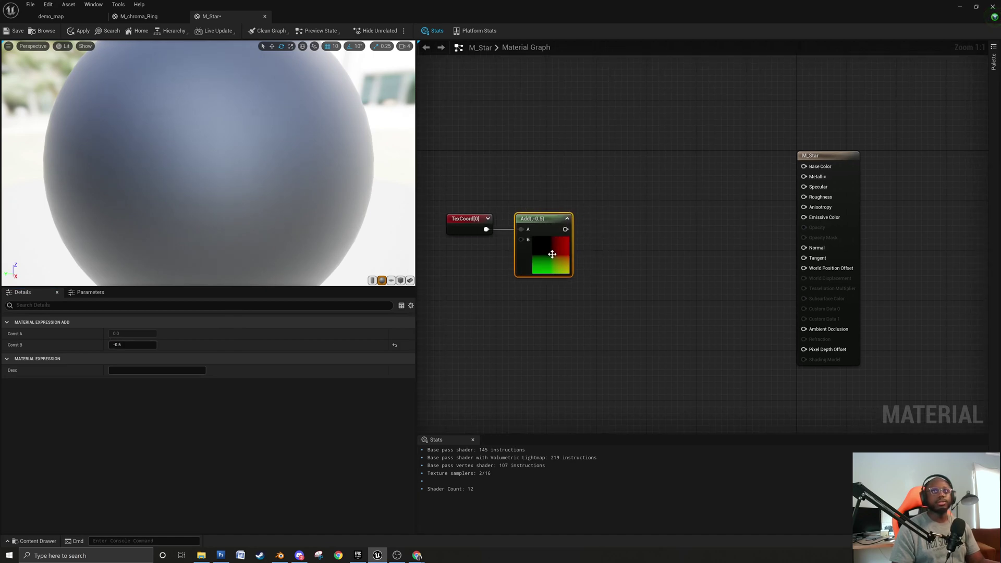
drag(567, 230, 637, 205)
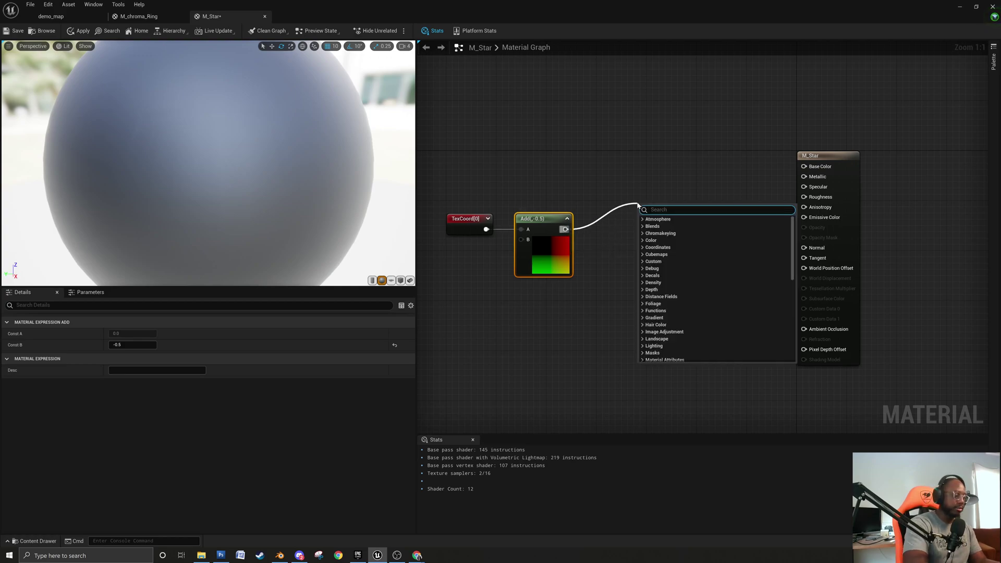
text(break)
key(Return)
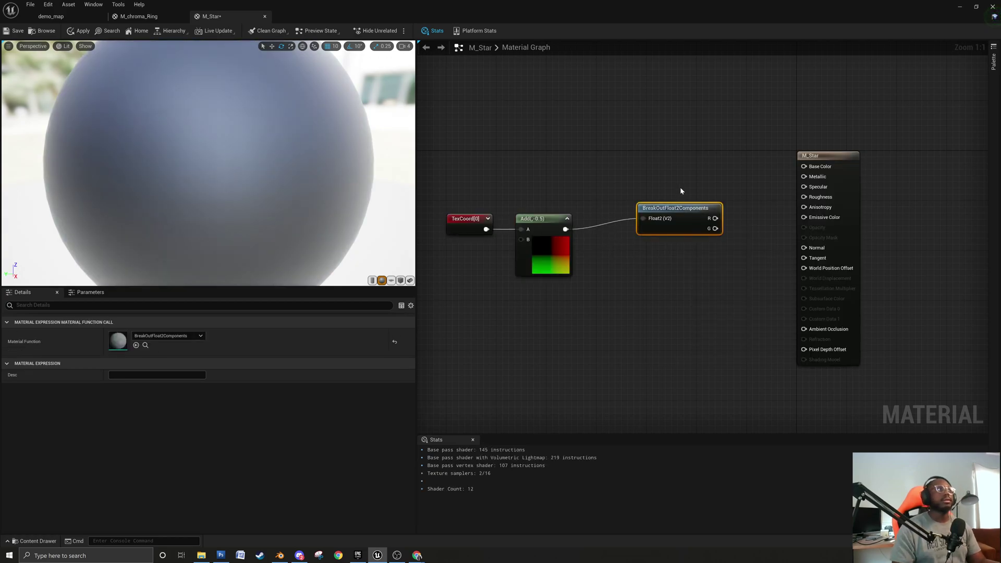
Multiply the R and G outputs of BreakOutFloat2Components in a new Multiply node with its preview expanded.
drag(696, 211, 725, 207)
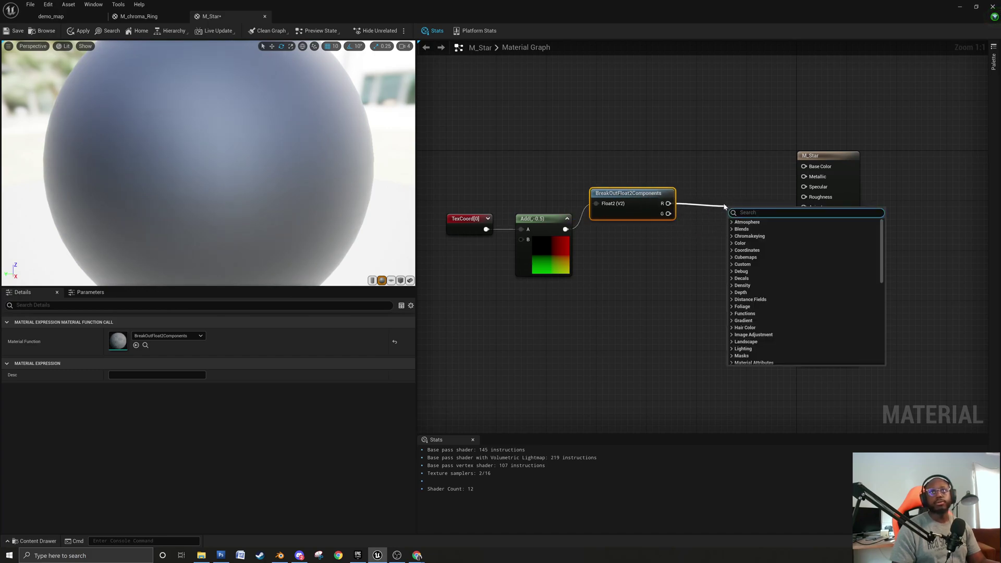
text(mu)
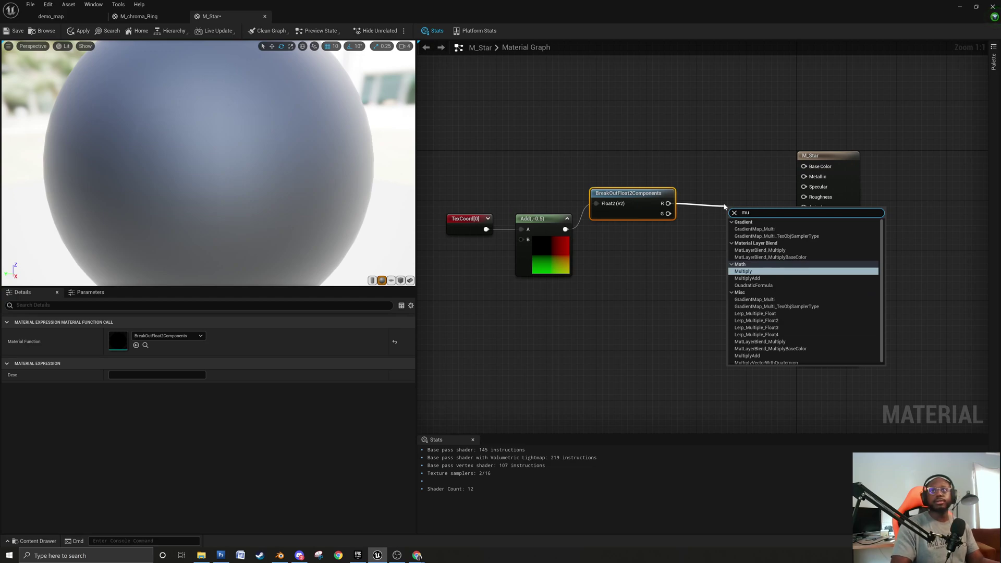
key(Return)
drag(668, 214, 709, 194)
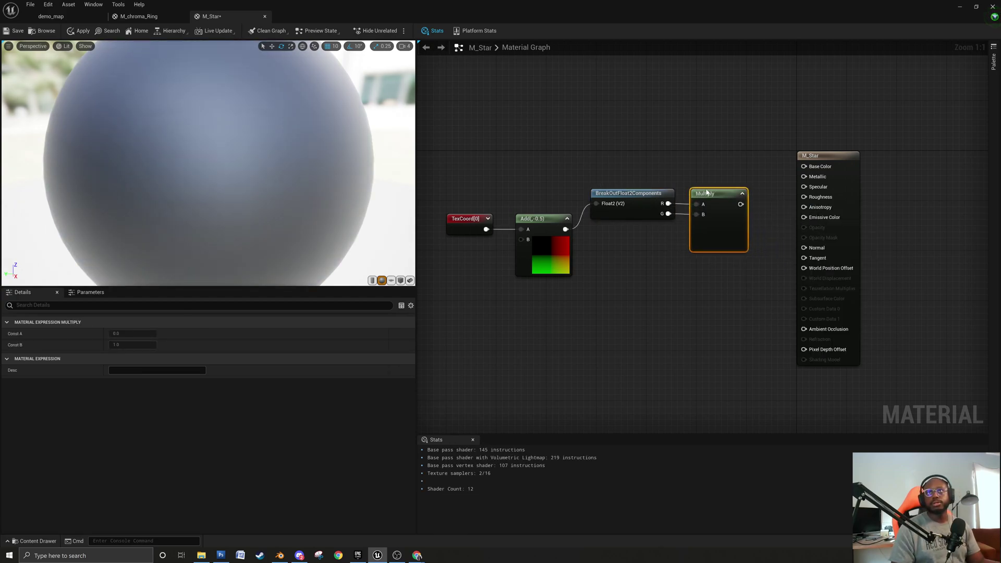
Move the M_Star result node farther away and pass the Multiply output through an Abs node with its preview expanded.
right_drag(785, 265, 652, 277)
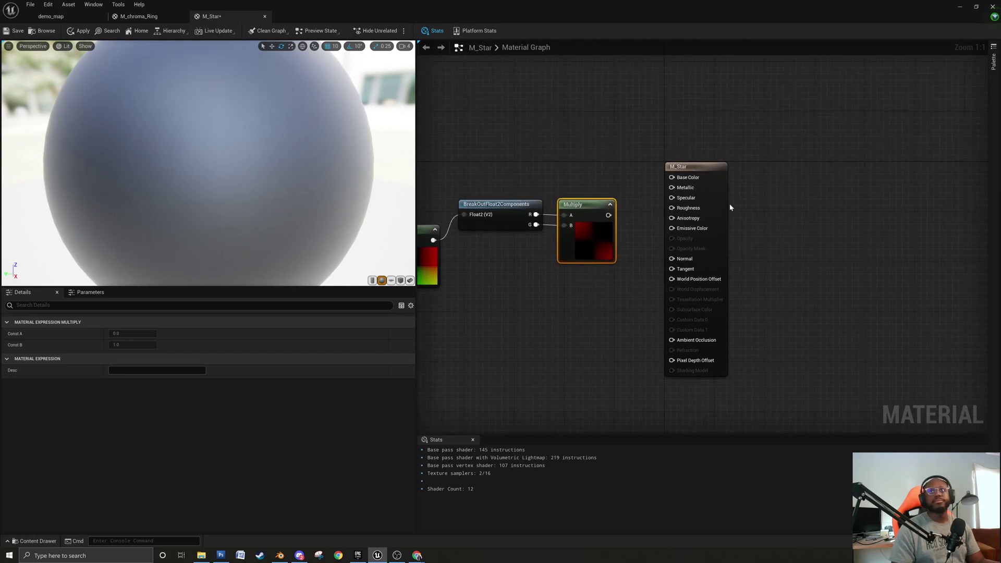
drag(698, 208, 811, 209)
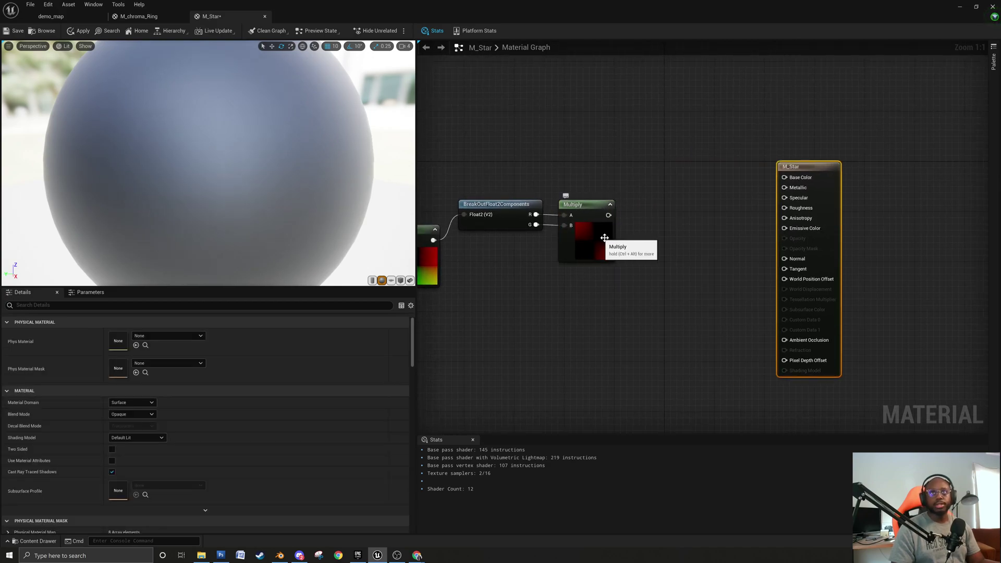
drag(608, 215, 654, 222)
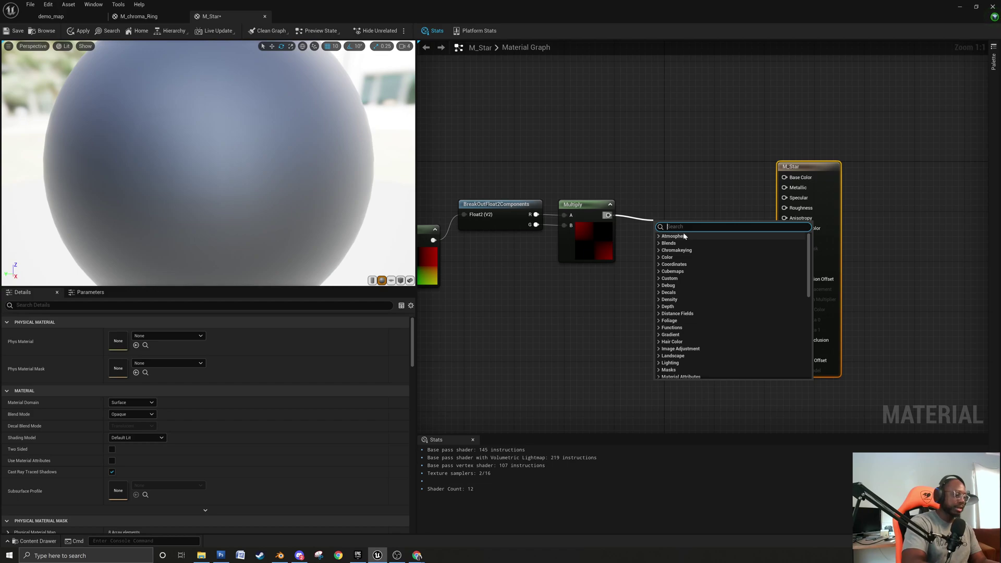
text(a)
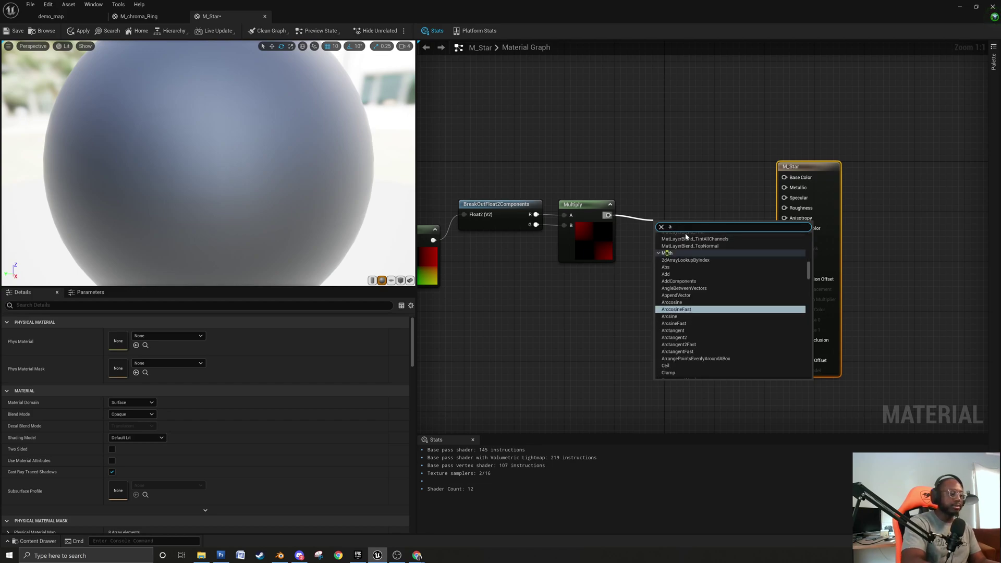
text(bs)
key(Return)
drag(666, 229, 641, 210)
click(650, 204)
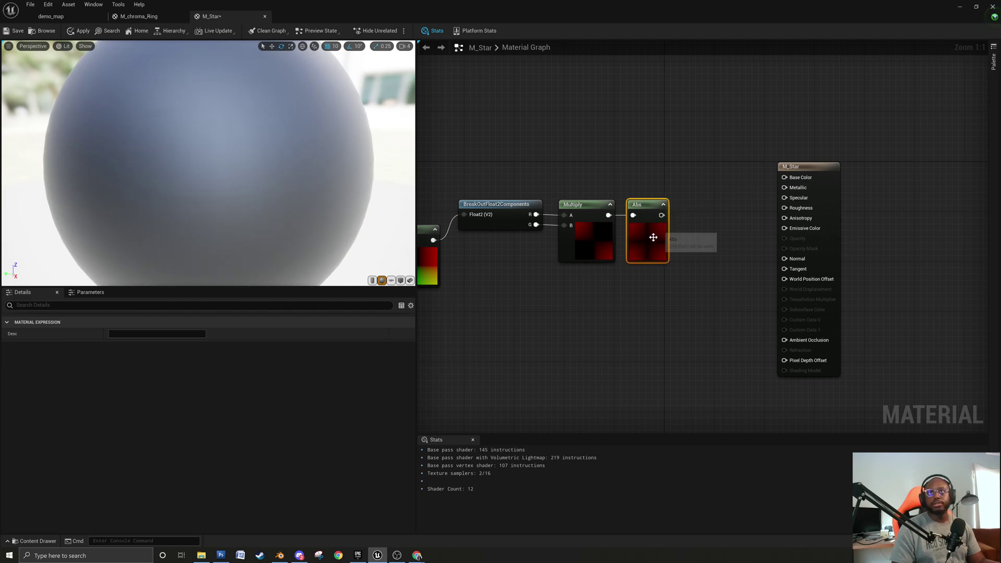
Feed the Abs output into a new Multiply node with Const B set to 1000.
right_drag(713, 231, 651, 234)
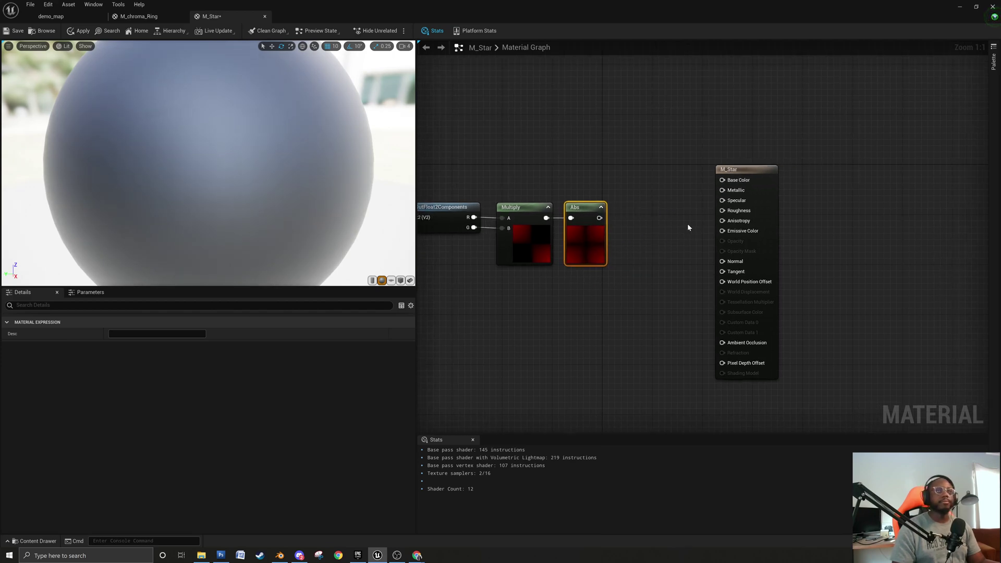
drag(600, 218, 644, 216)
text(mul)
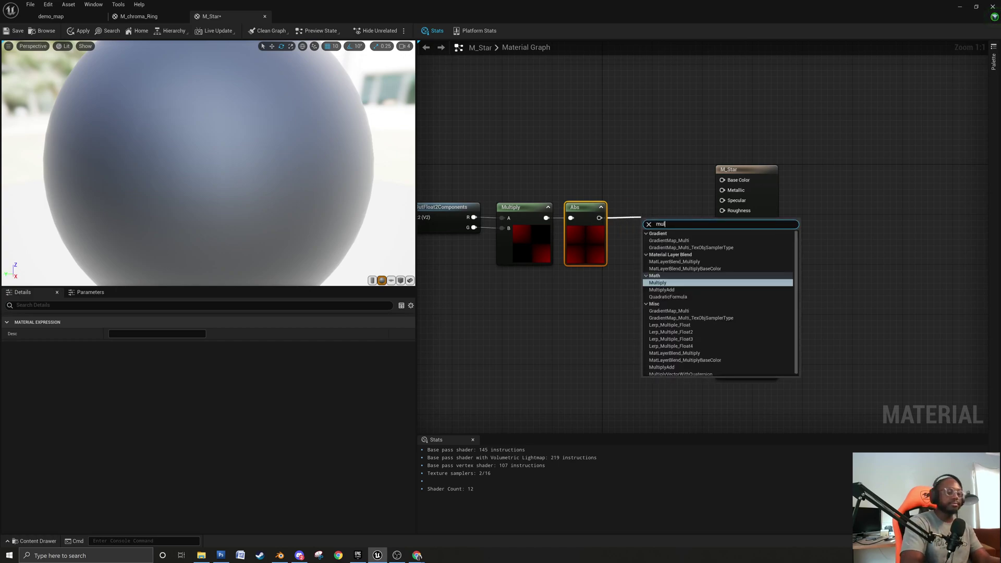
key(Return)
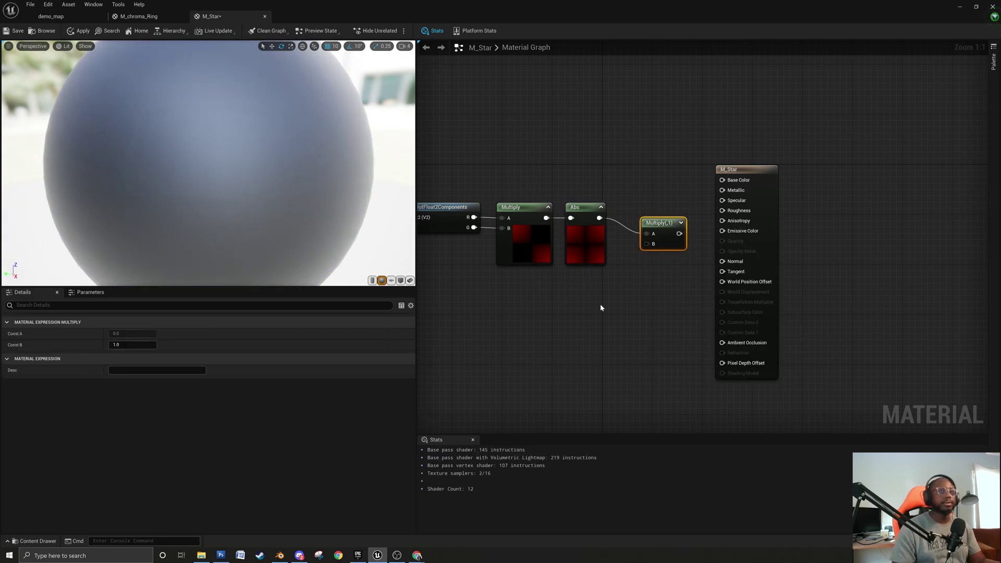
click(140, 345)
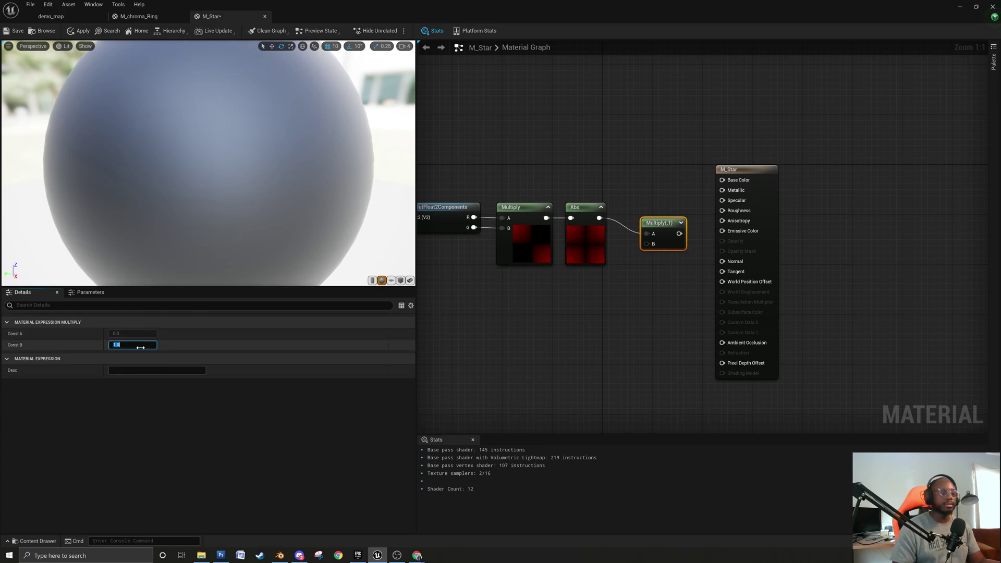
text(1000)
key(Return)
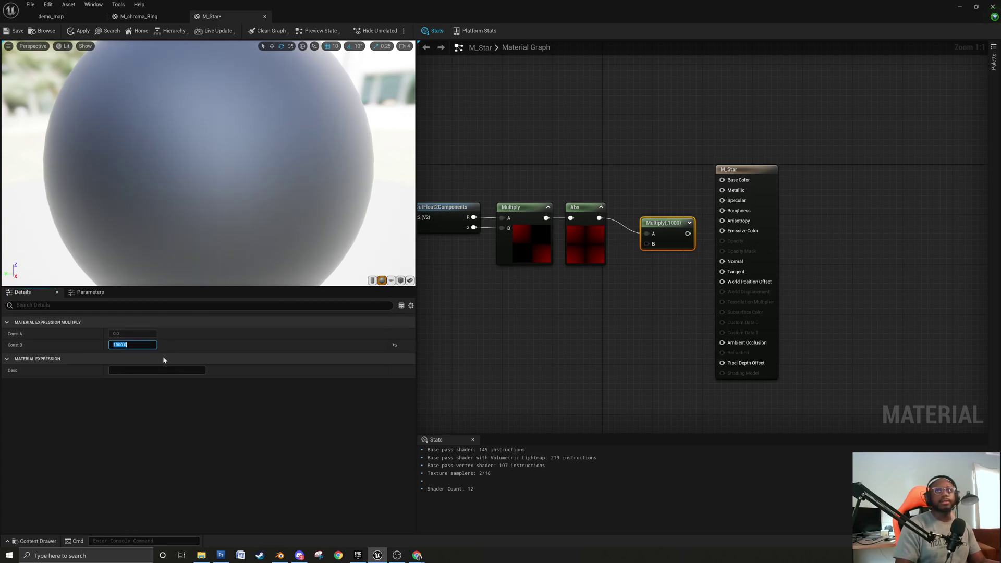
Move the M_Star result node farther away and invert the Multiply by 1000 output with a OneMinus (1-x) node.
right_drag(627, 176, 535, 170)
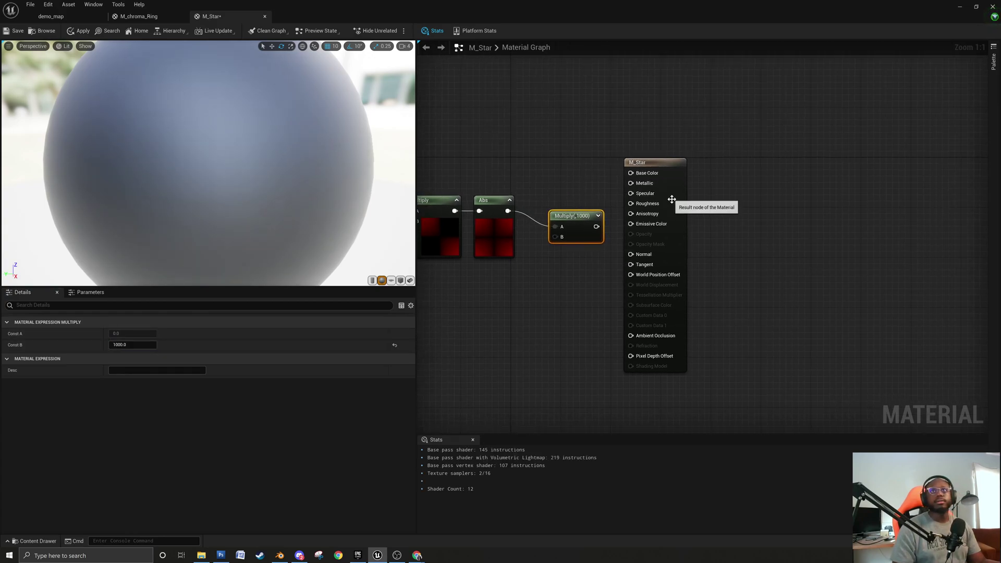
drag(671, 197, 764, 190)
drag(588, 222, 645, 209)
text(onb)
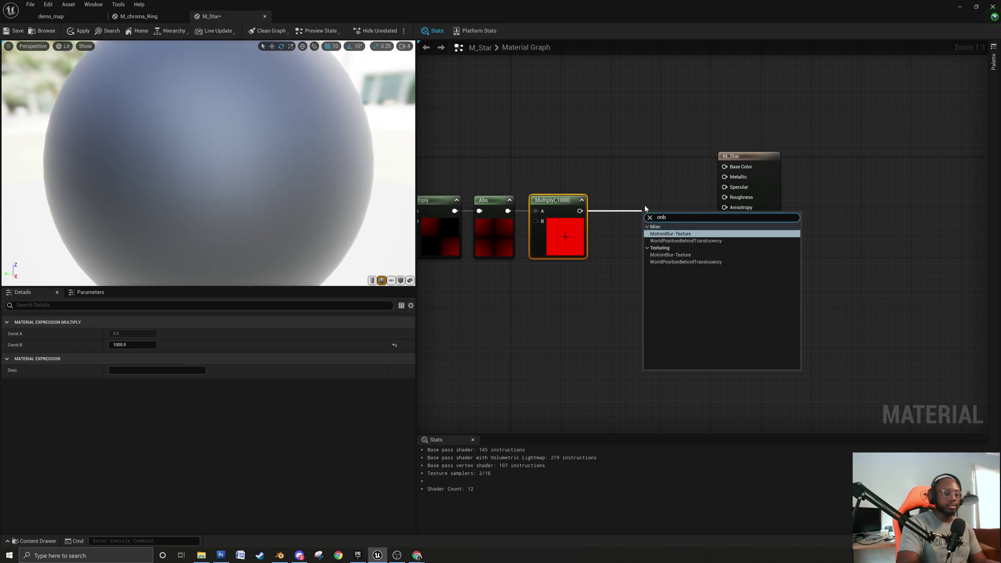
key(BackSpace)
text(e)
key(Return)
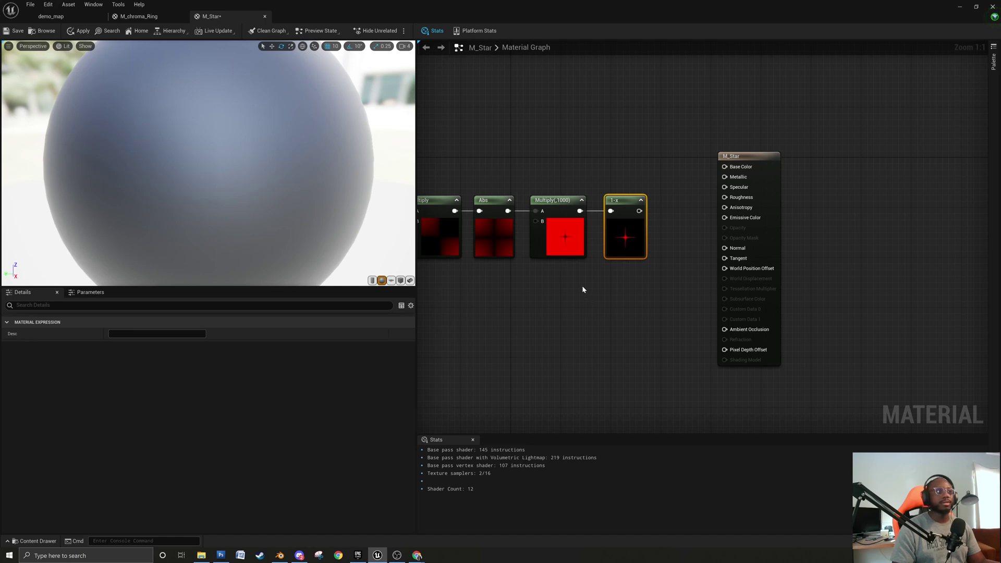
Branch the Add output into a new VectorLength node, wired to its Vector 2 input, and place it below BreakOutFloat2Components.
mouse_move(583, 289)
right_down()
mouse_move(732, 274)
mouse_move(642, 294)
right_up()
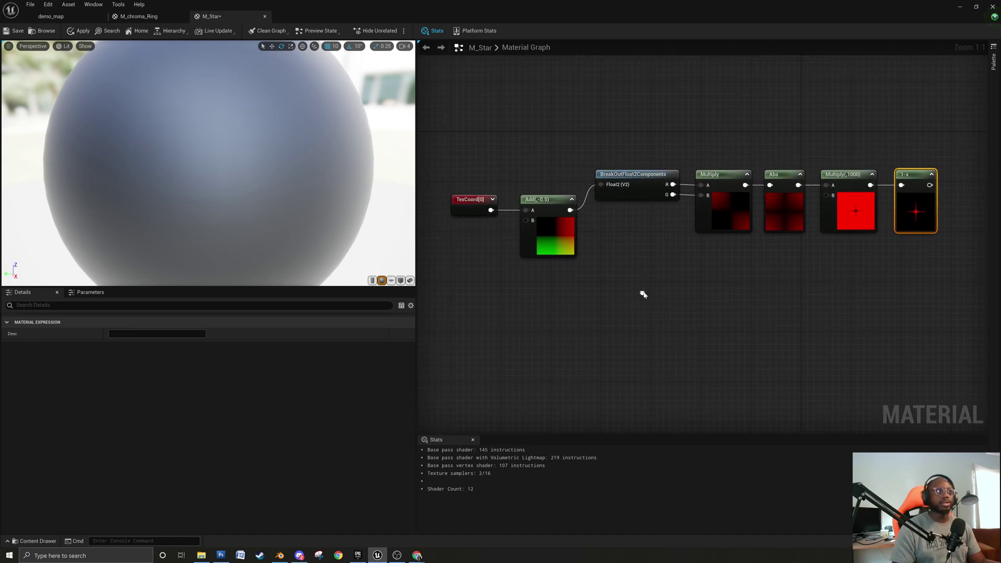
drag(569, 210, 680, 263)
text(vect)
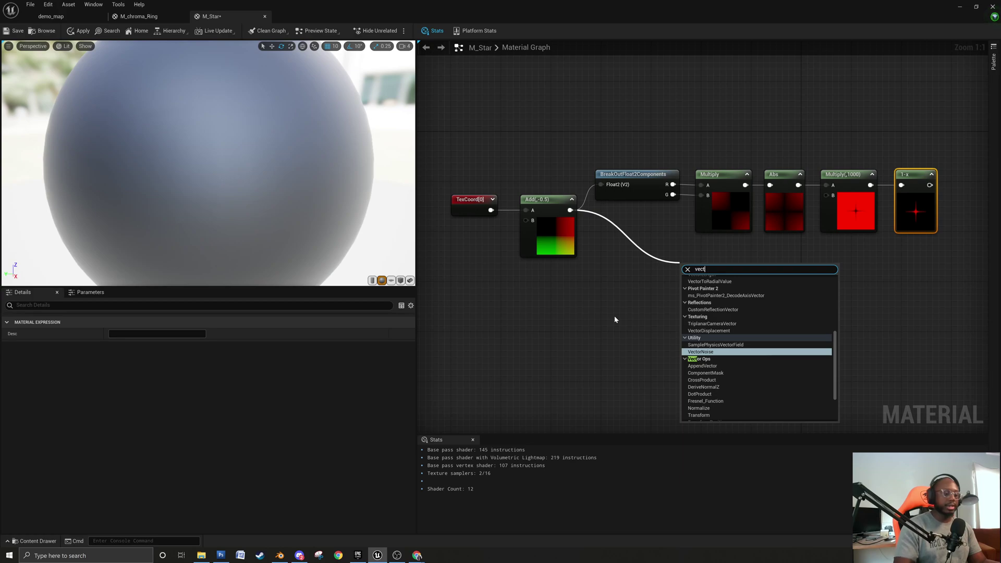
key(BackSpace)
key(BackSpace)
key(BackSpace)
key(BackSpace)
text(le)
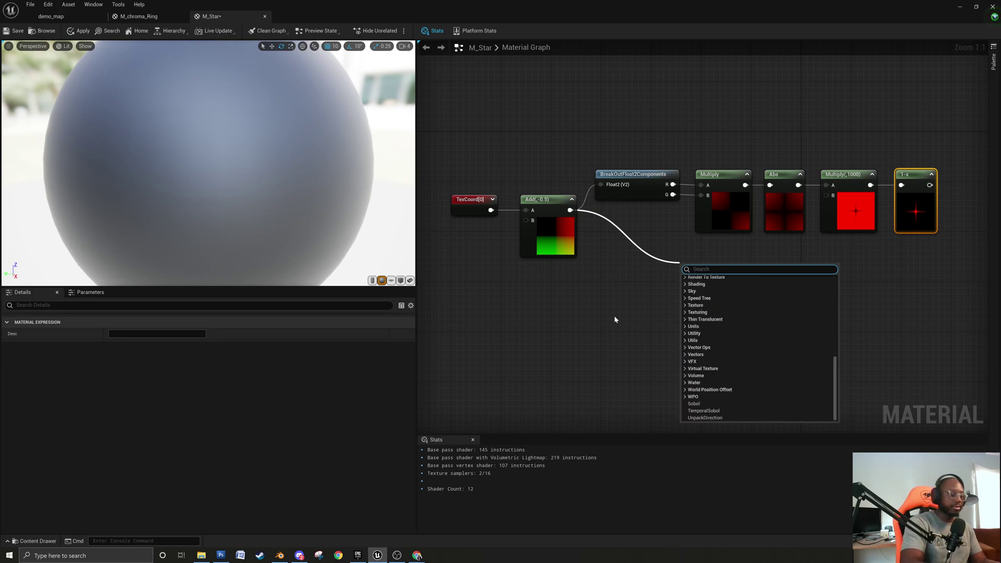
text(n)
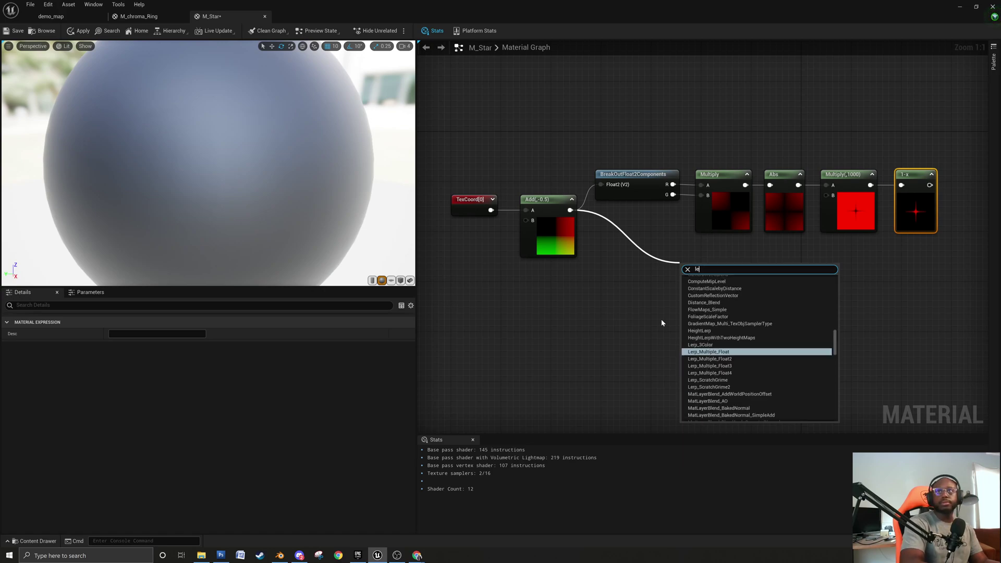
text(g)
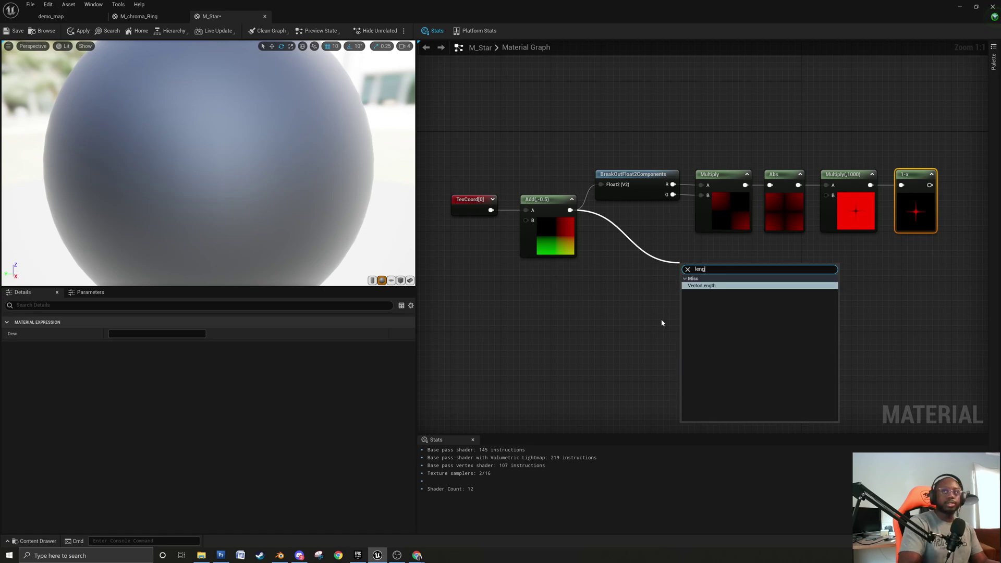
click(712, 285)
drag(722, 267, 615, 288)
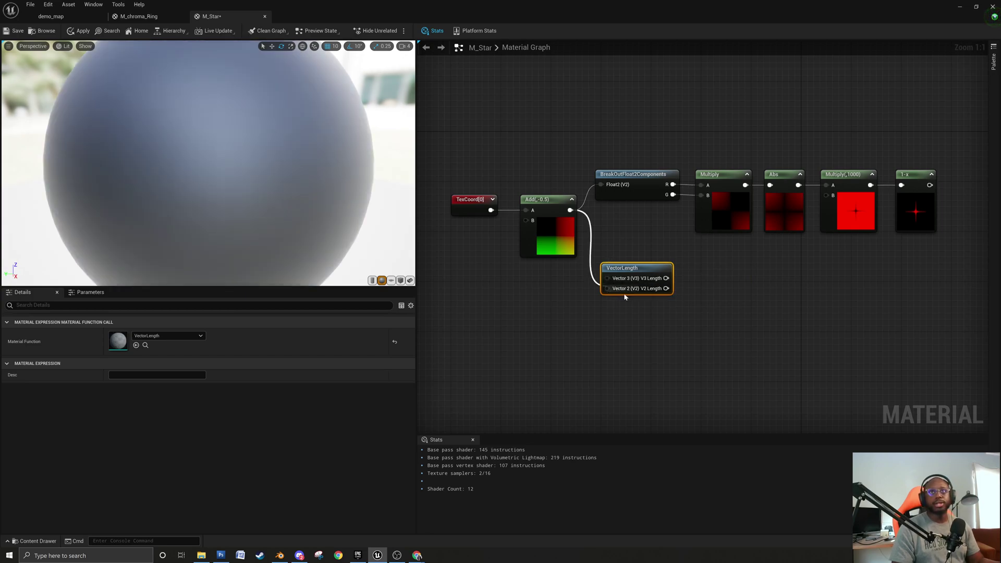
Add a Divide node beside VectorLength and feed the V2 Length output into its B input.
right_drag(725, 317, 665, 319)
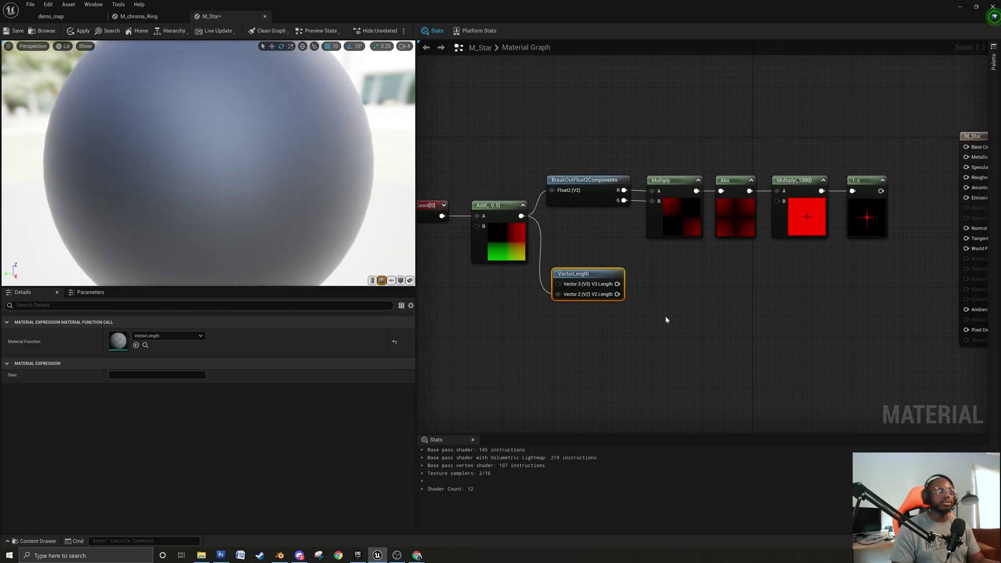
right_click(685, 294)
text(div)
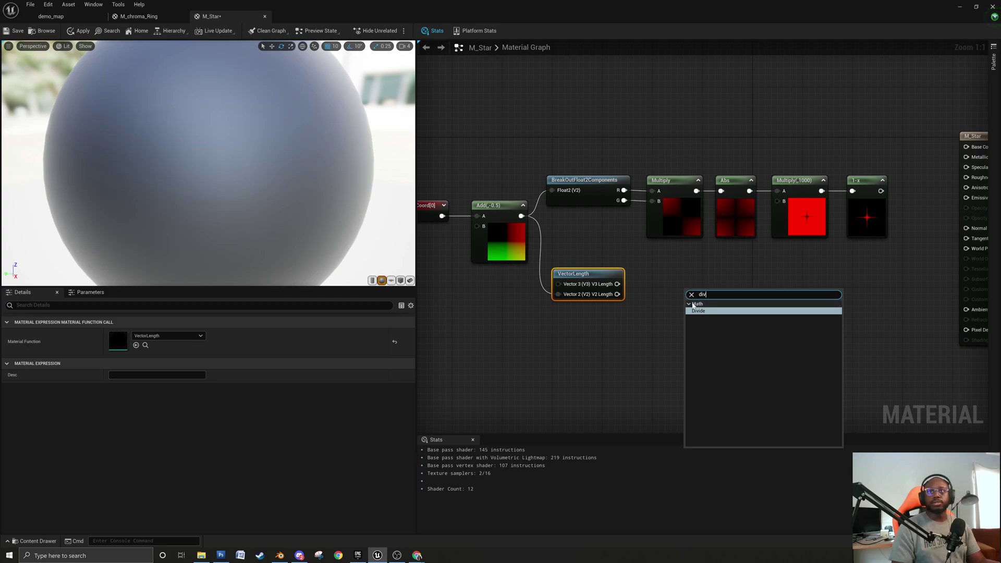
click(698, 311)
drag(696, 290, 669, 265)
drag(617, 294, 664, 290)
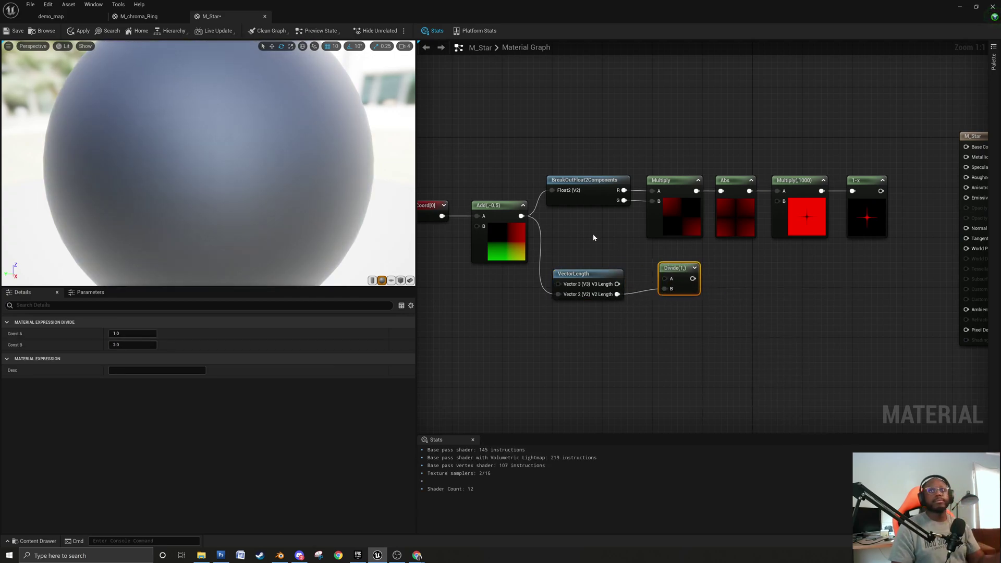
Add a Constant node with value 0.025 above VectorLength and wire it into the A input of Divide.
click(613, 250)
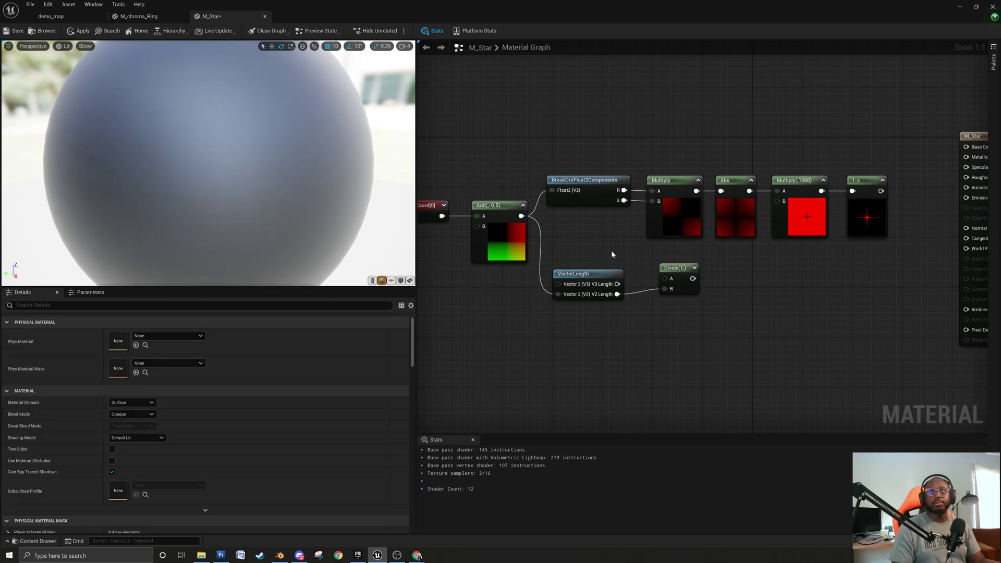
click(611, 250)
click(136, 333)
text(0)
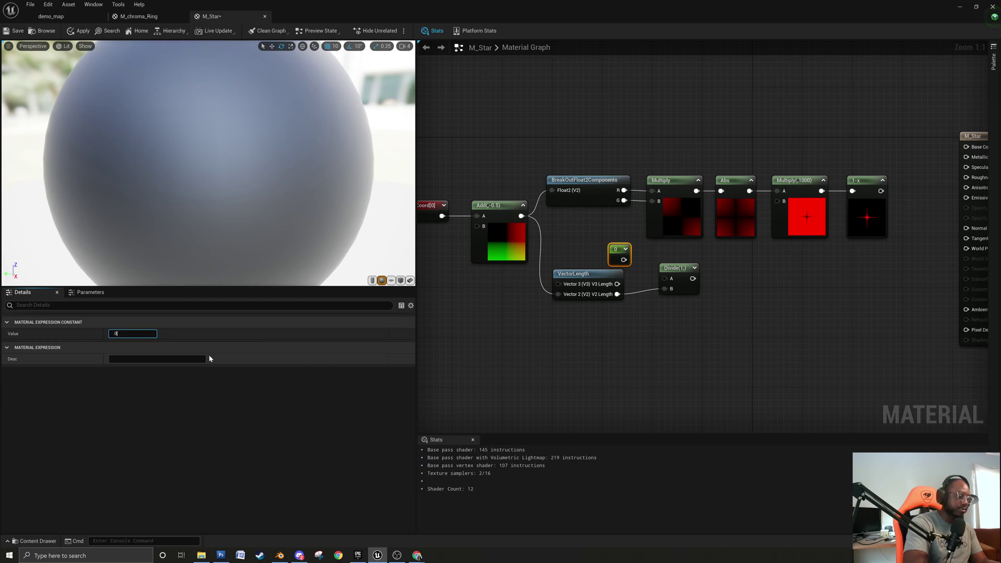
text(.025)
key(Return)
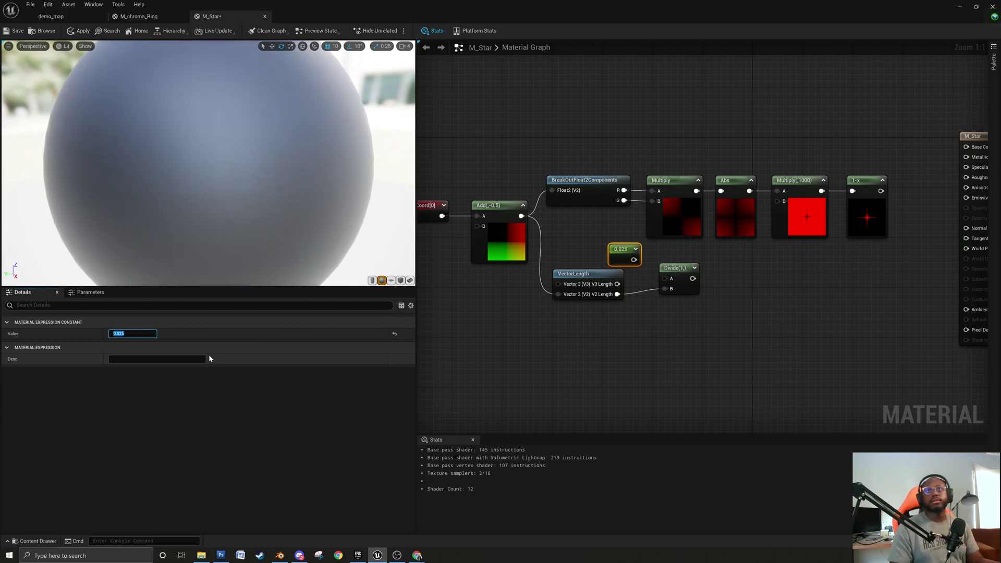
drag(634, 259, 671, 279)
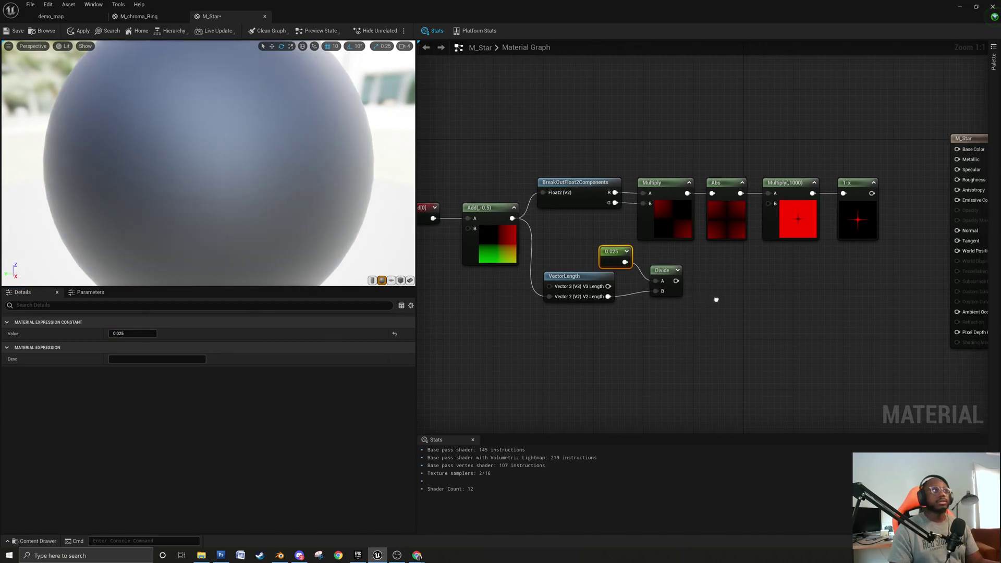
Add a Multiply node that takes the OneMinus (1-x) output in A and the Divide output in B.
right_drag(719, 295, 623, 285)
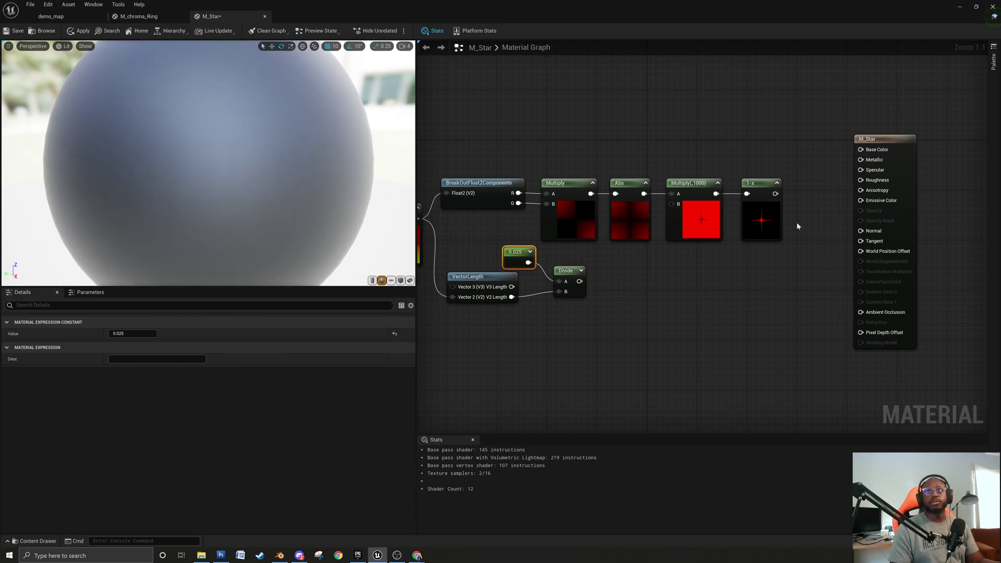
click(797, 270)
key(m)
click(803, 258)
drag(775, 193, 808, 281)
drag(579, 281, 809, 284)
Wire the new Multiply output into the M_Star result node and save the material.
right_drag(843, 272, 718, 275)
drag(707, 275, 872, 225)
right_drag(641, 310, 786, 319)
scroll(673, 317, down, 1)
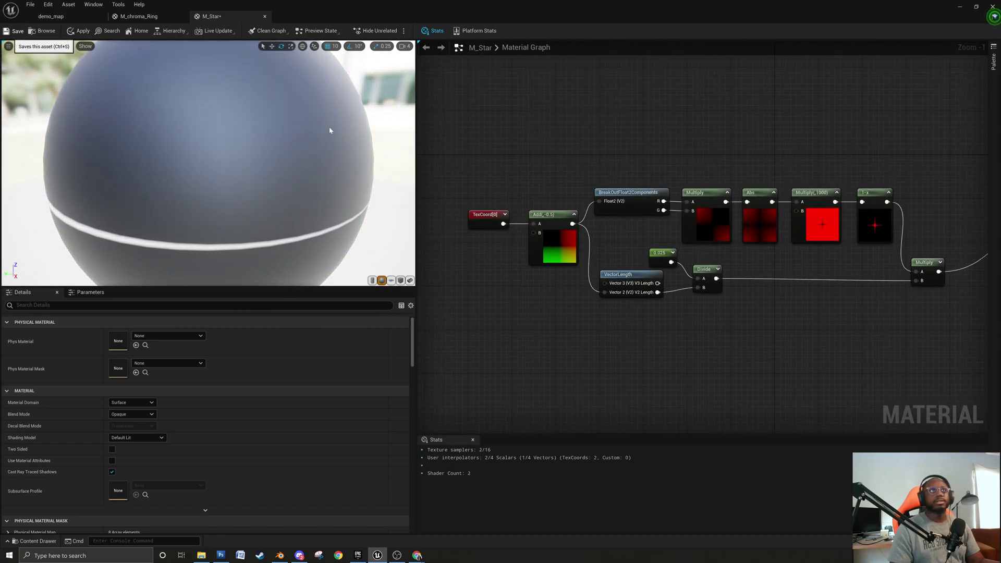
key(ctrl+s)
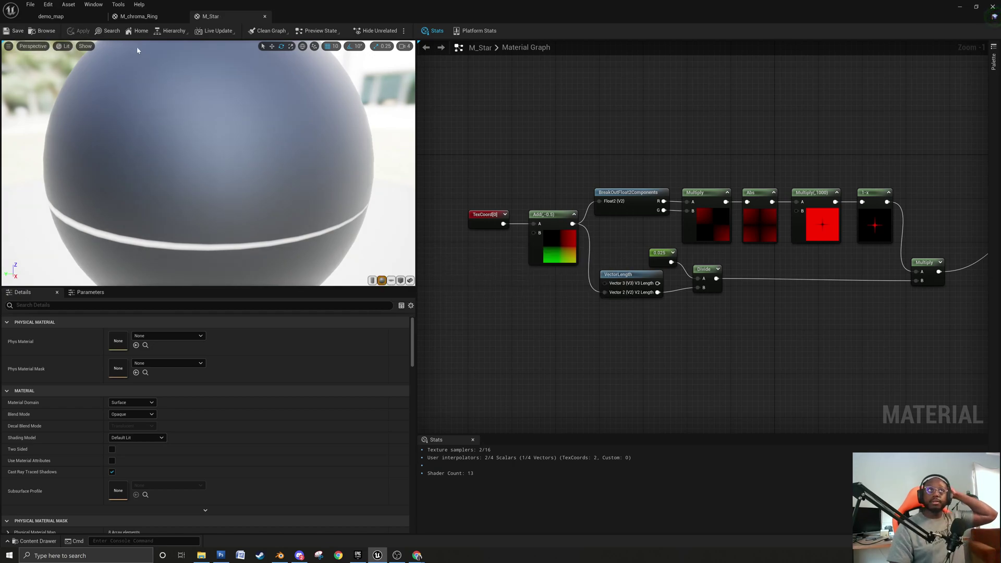
Return to demo_map and duplicate the PS_Dots emitter in the Particles folder.
click(51, 16)
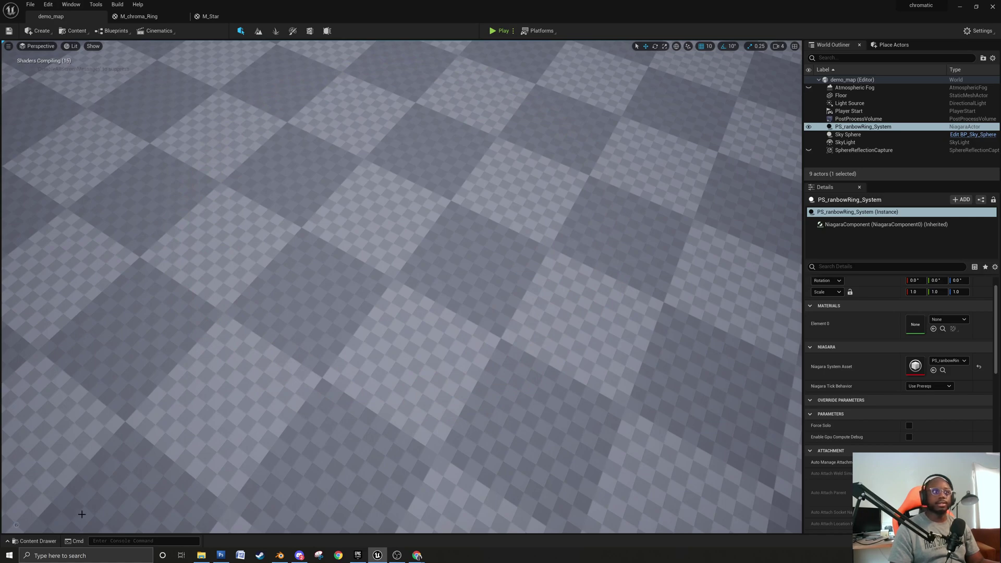
click(34, 540)
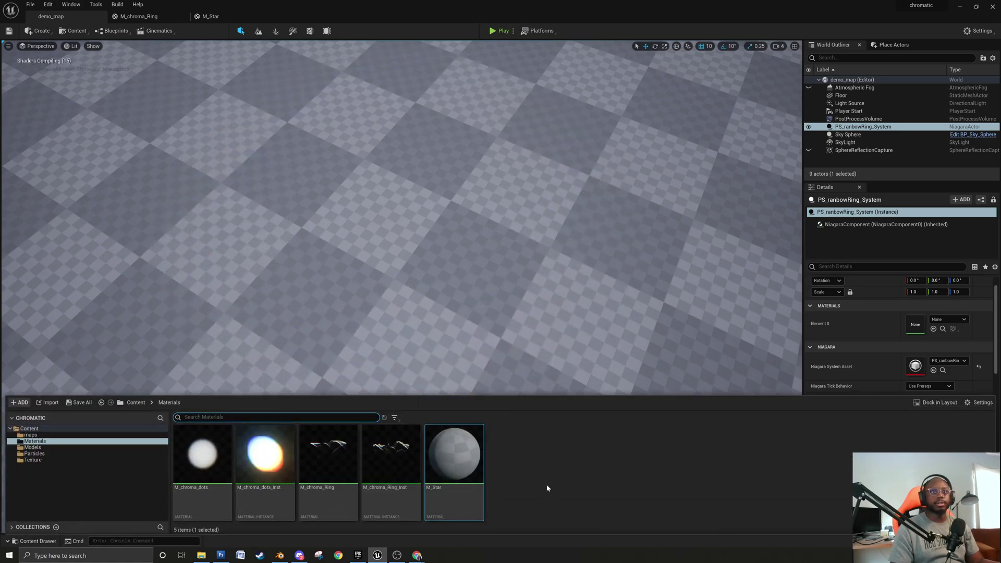
click(52, 454)
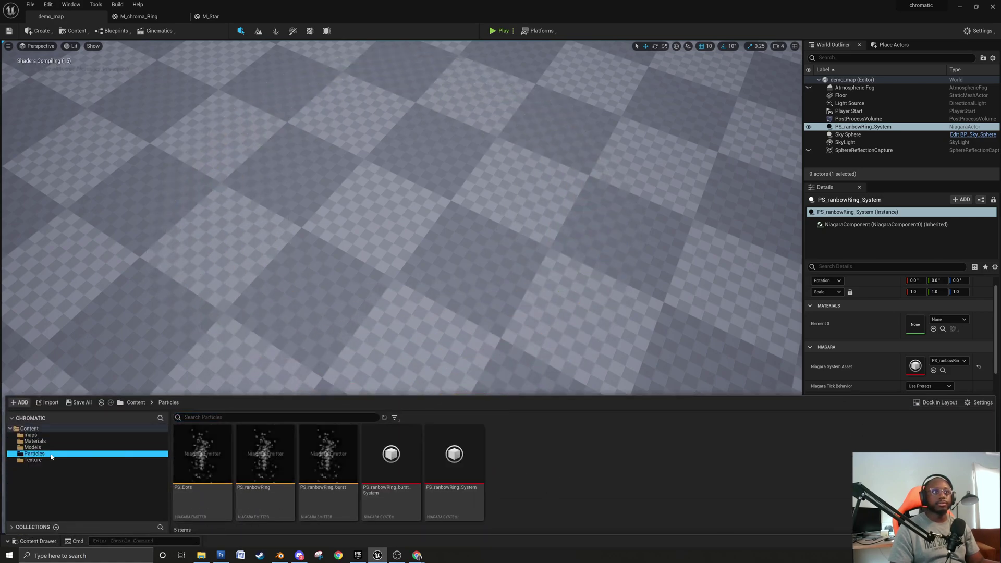
click(543, 475)
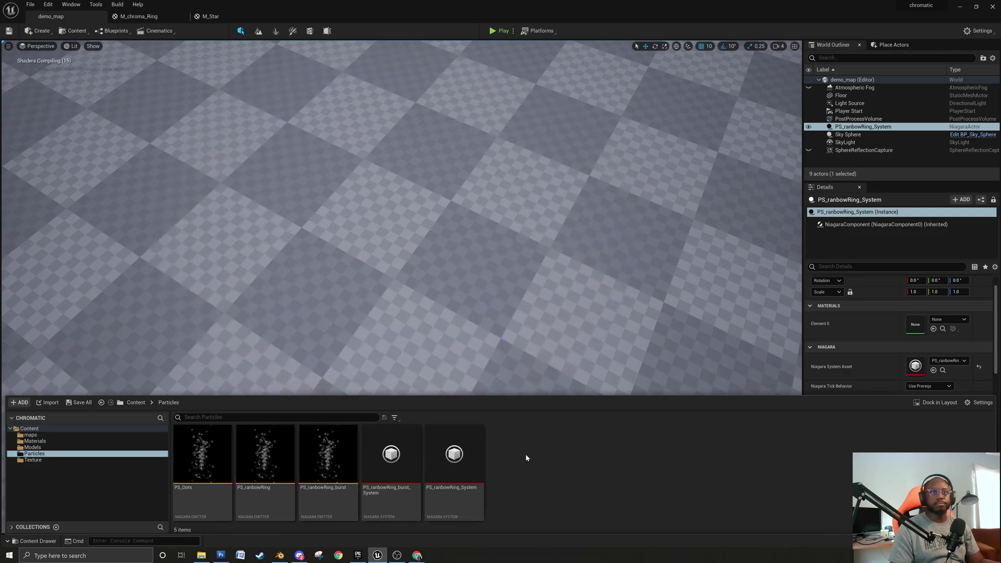
click(176, 464)
key(ctrl+d)
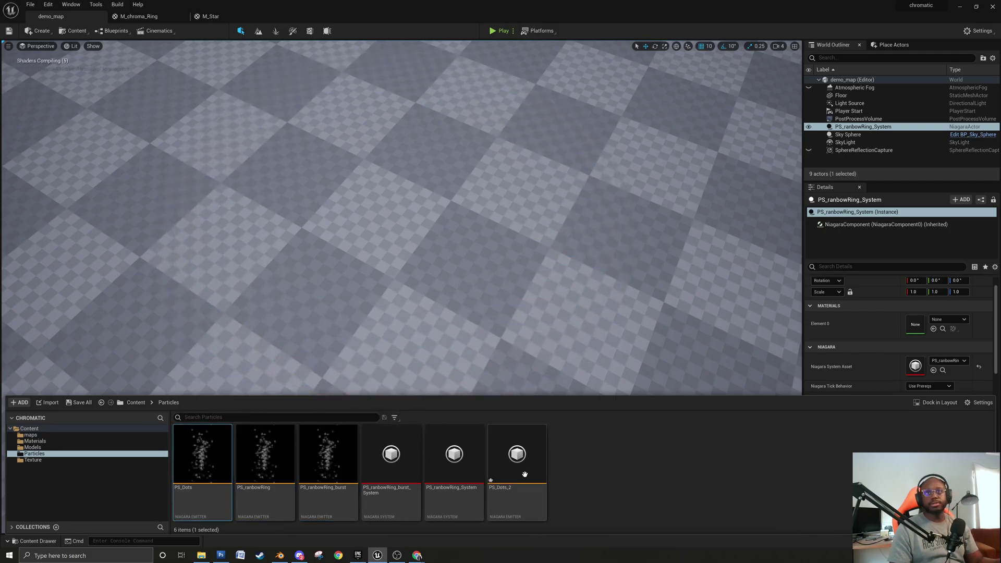
right_click(521, 469)
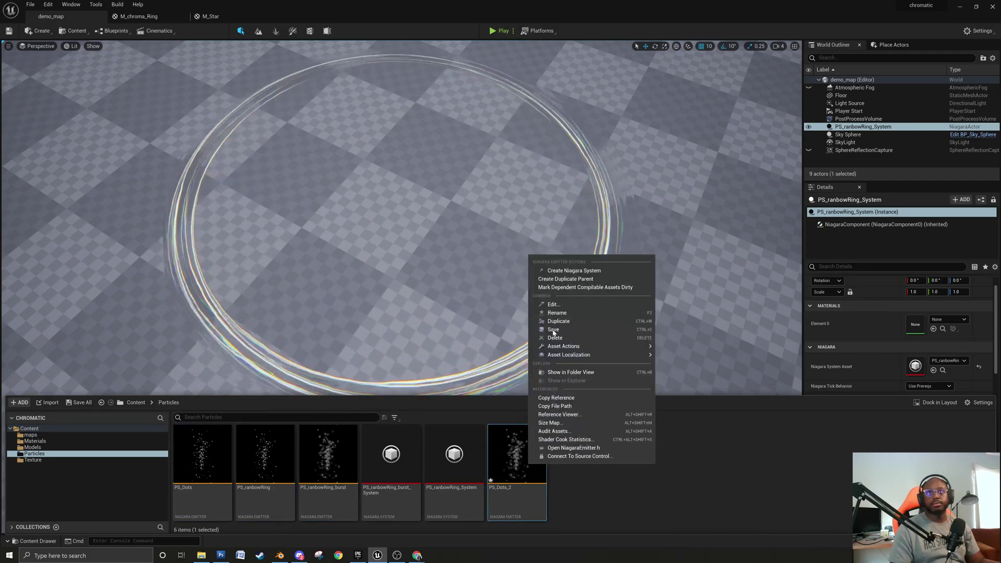
click(617, 493)
Open the PS_Dots_2 emitter and set its Sprite Renderer material to M_Star.
double_click(535, 468)
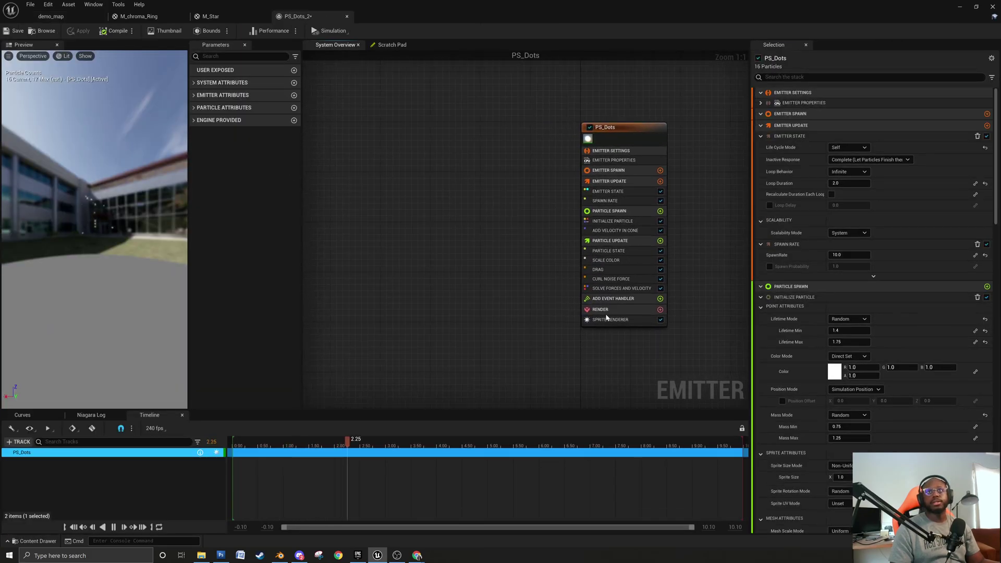
click(609, 319)
click(912, 116)
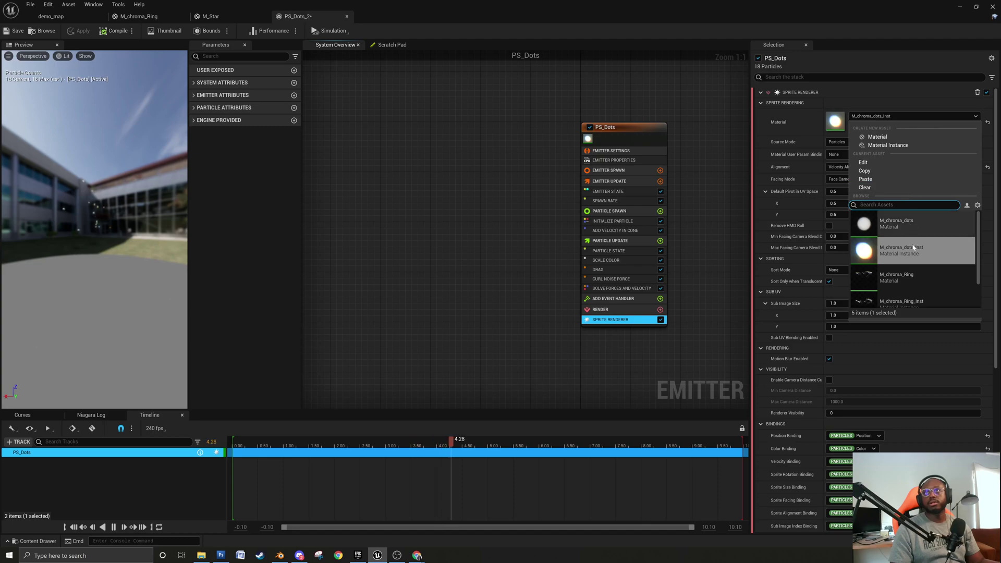
scroll(913, 249, down, 2)
click(903, 292)
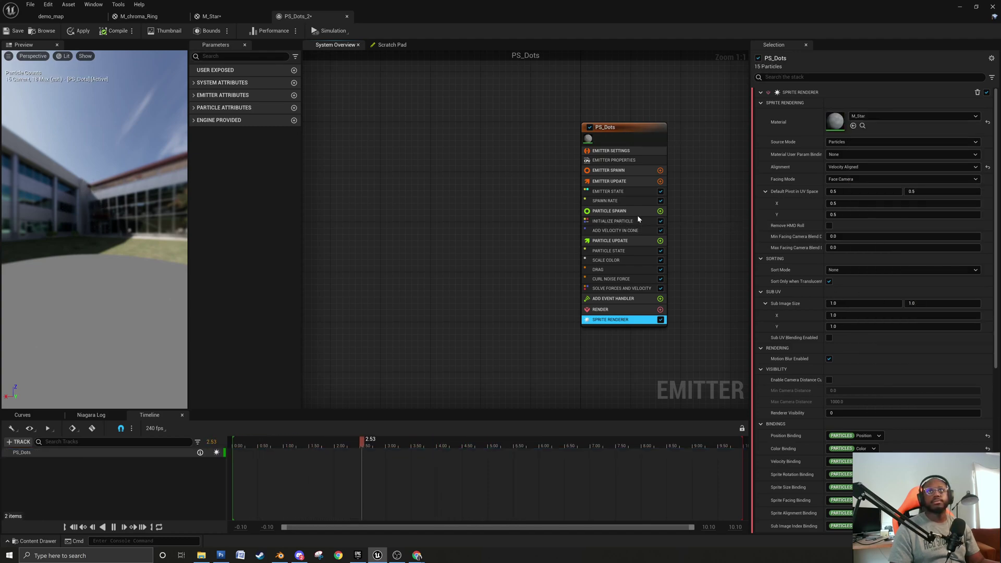
Delete the Add Velocity in Cone, Drag and Curl Noise Force modules from the emitter.
click(658, 231)
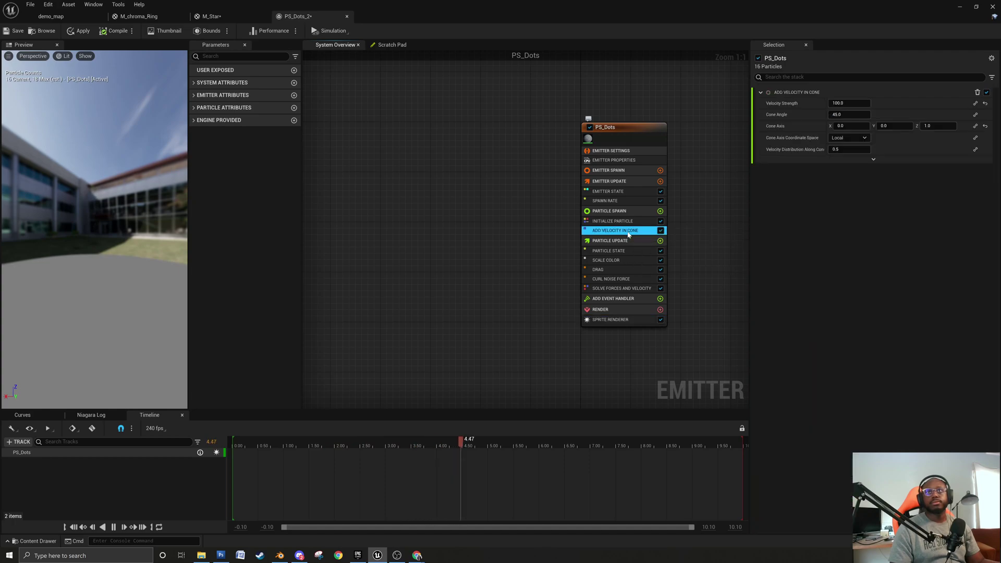
right_click(625, 233)
click(659, 348)
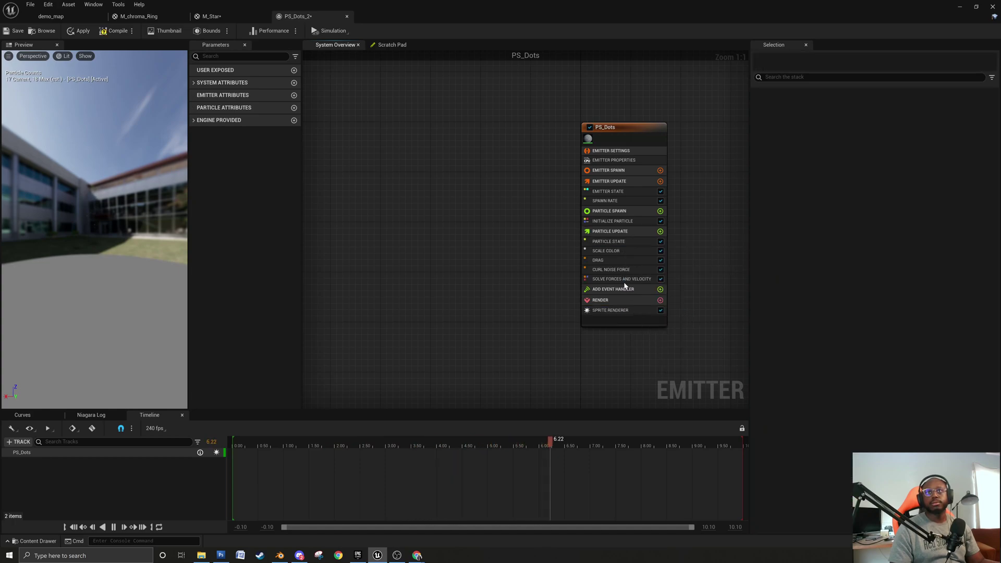
click(621, 261)
right_click(619, 262)
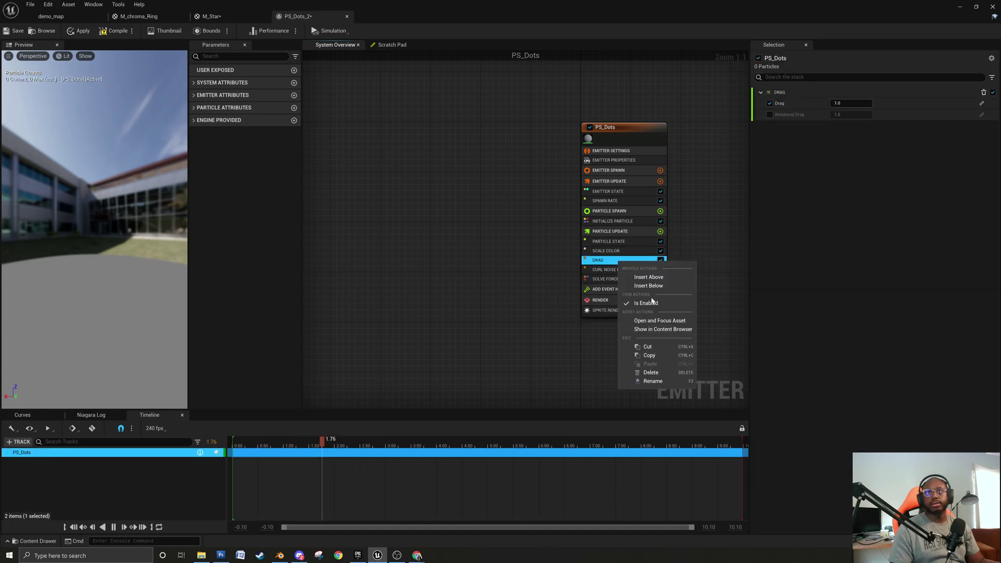
click(650, 372)
click(625, 260)
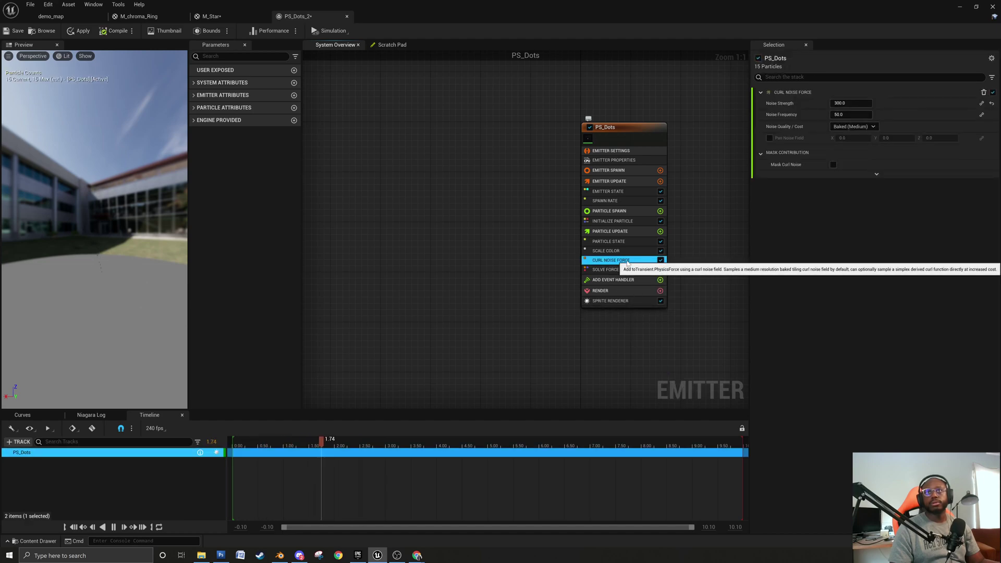
right_click(627, 260)
click(658, 370)
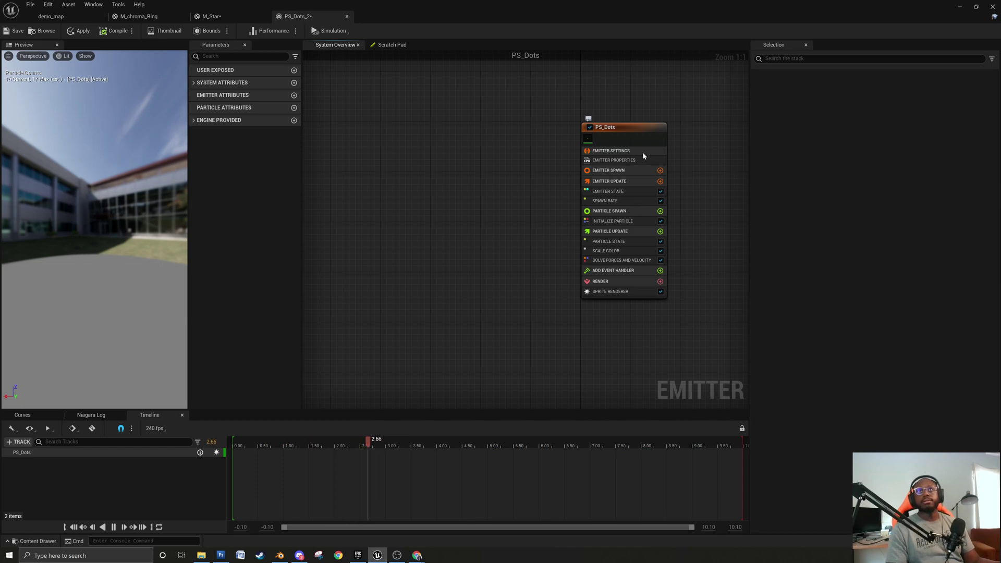
Set the Sprite Renderer's alignment to Unaligned.
click(620, 291)
drag(93, 235, 135, 226)
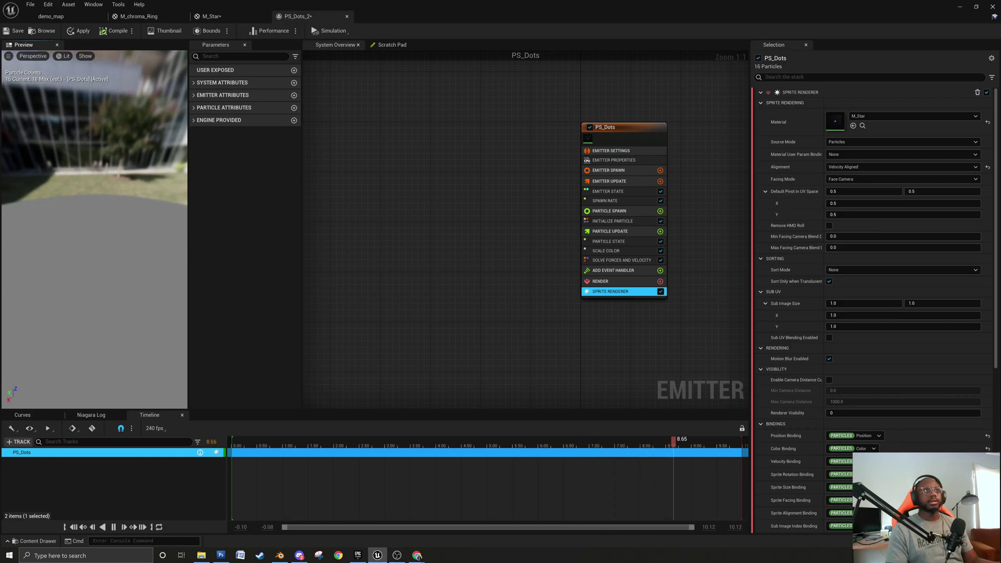
drag(100, 257, 96, 208)
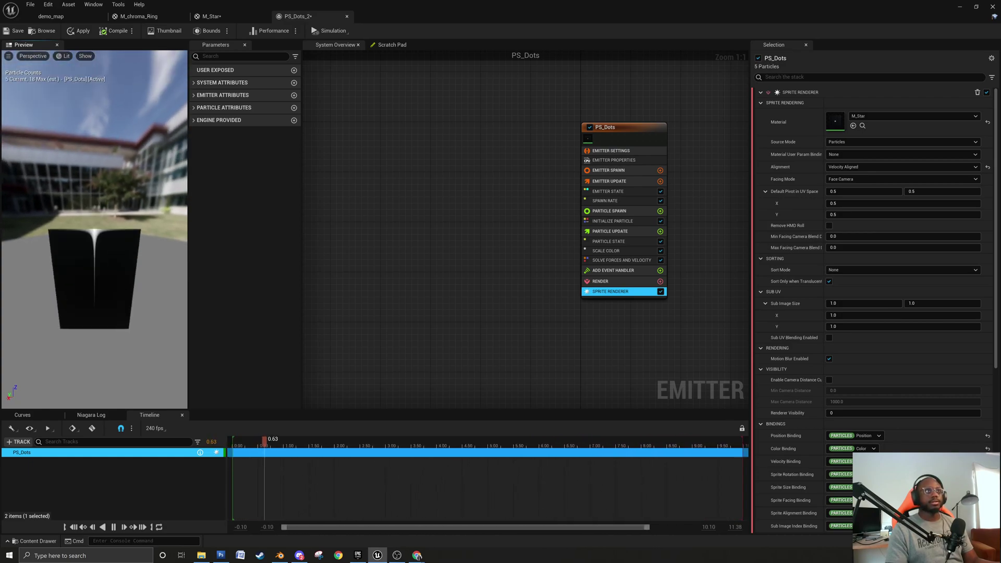
click(626, 221)
click(623, 291)
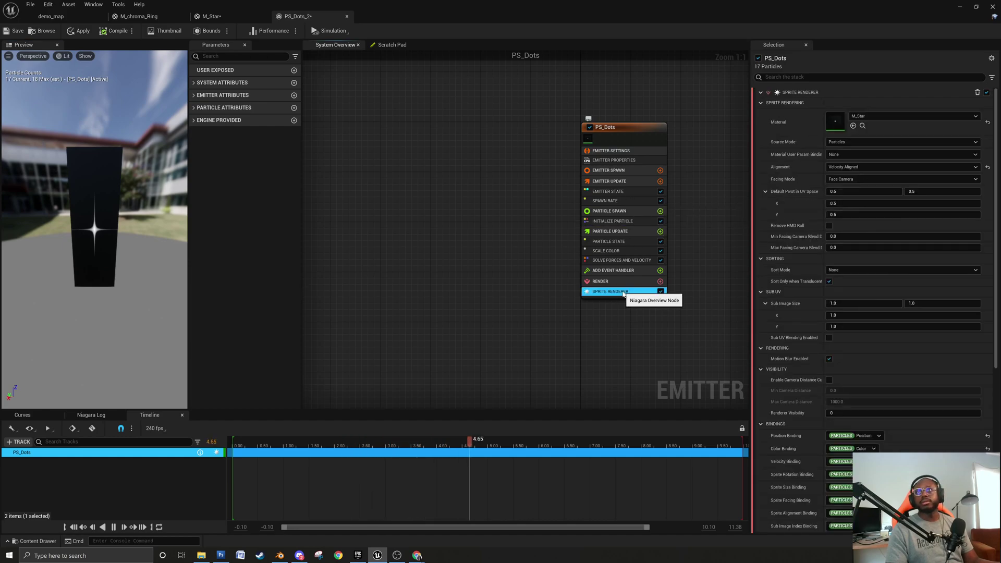
click(923, 167)
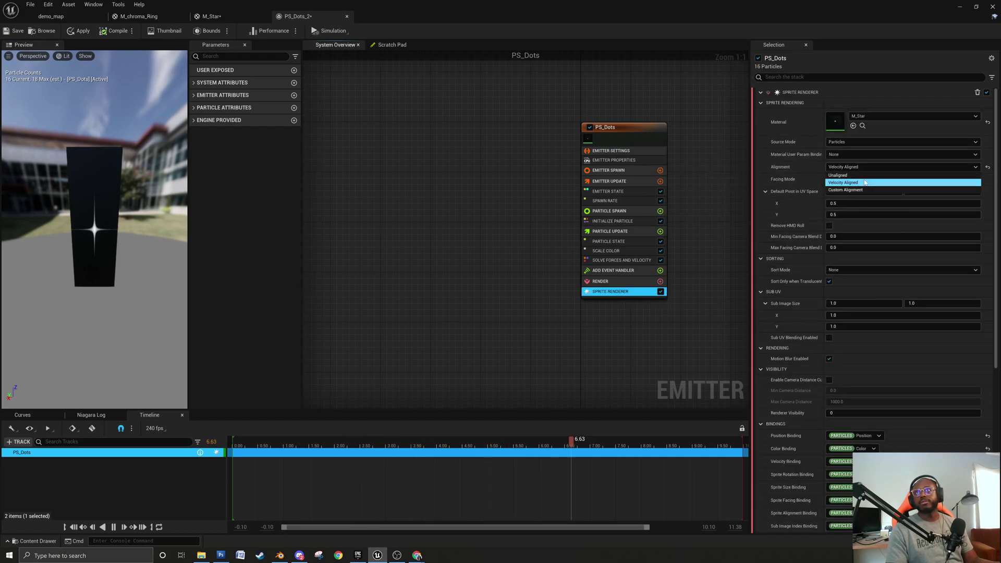
click(858, 175)
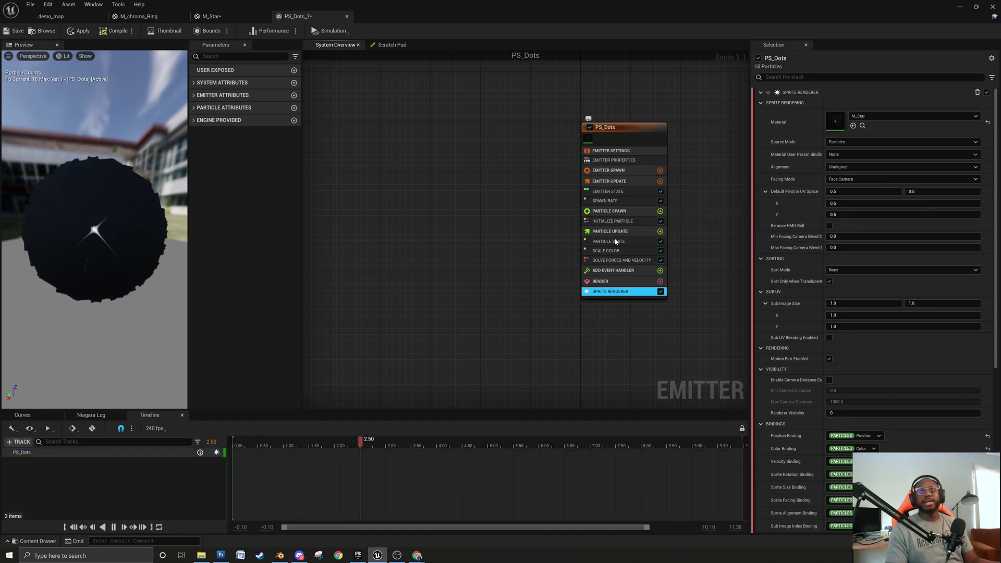
Replace the Spawn Rate module in Emitter Update with Spawn Burst Instantaneous, using a Spawn Count of 1.
click(623, 203)
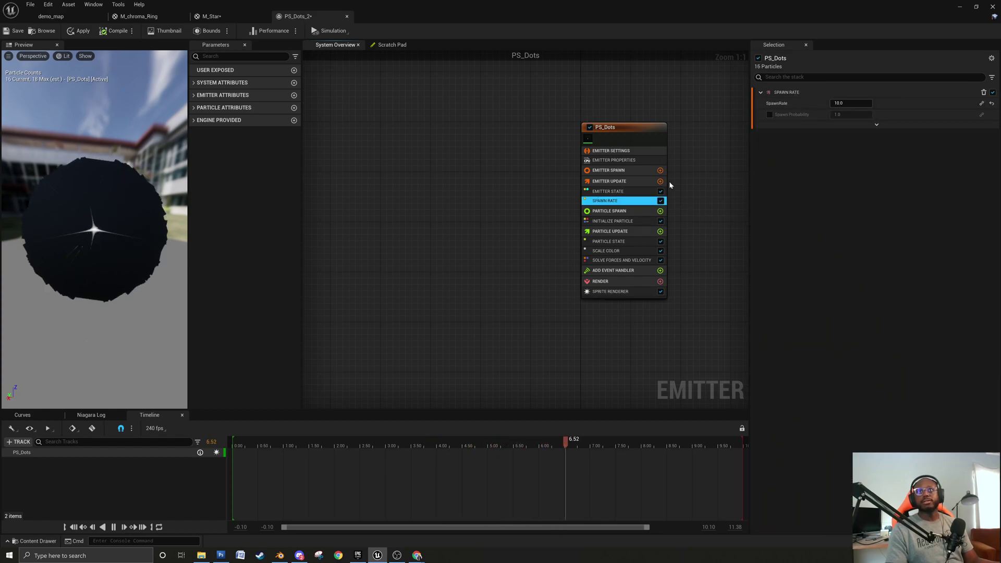
right_click(632, 201)
click(670, 308)
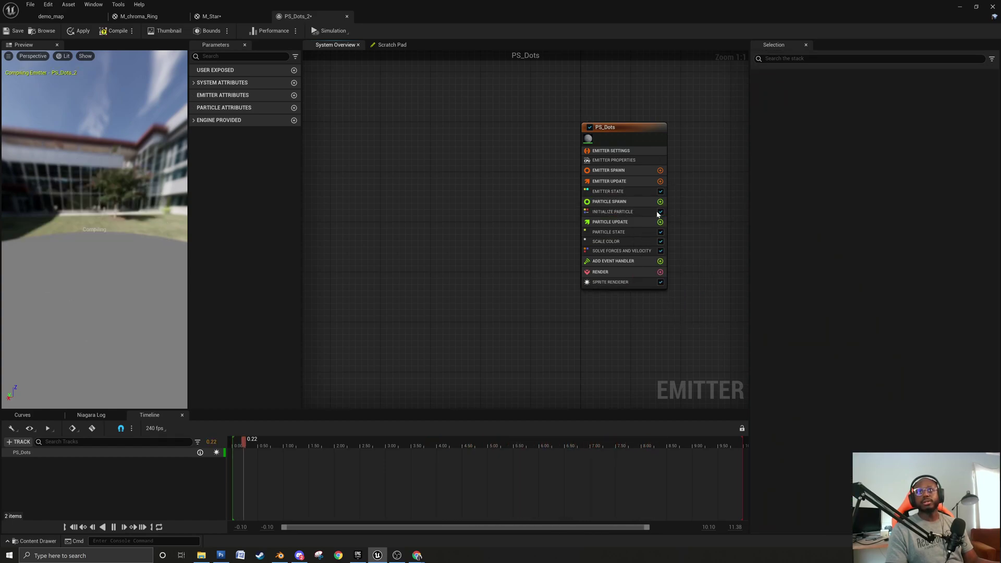
click(661, 182)
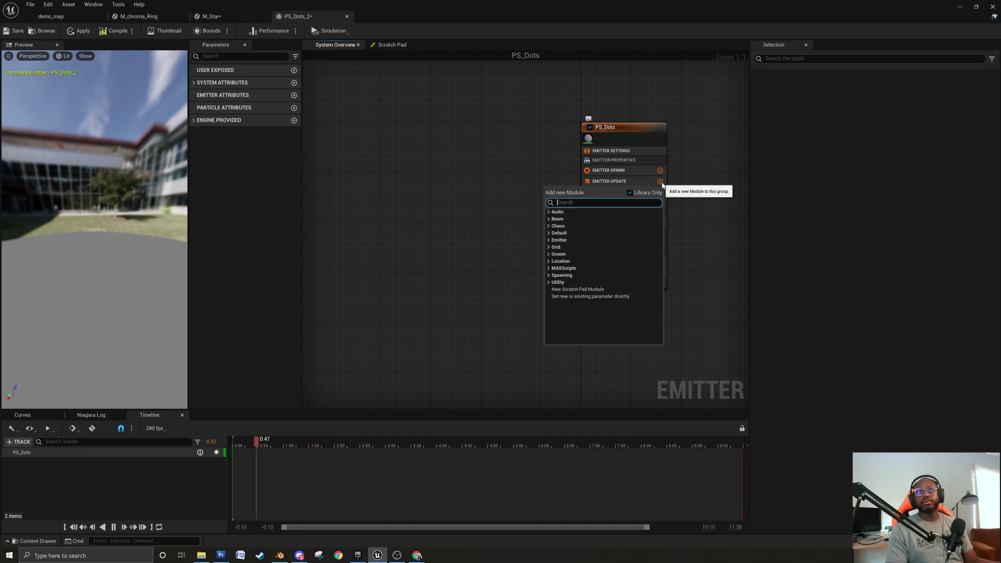
text(burst)
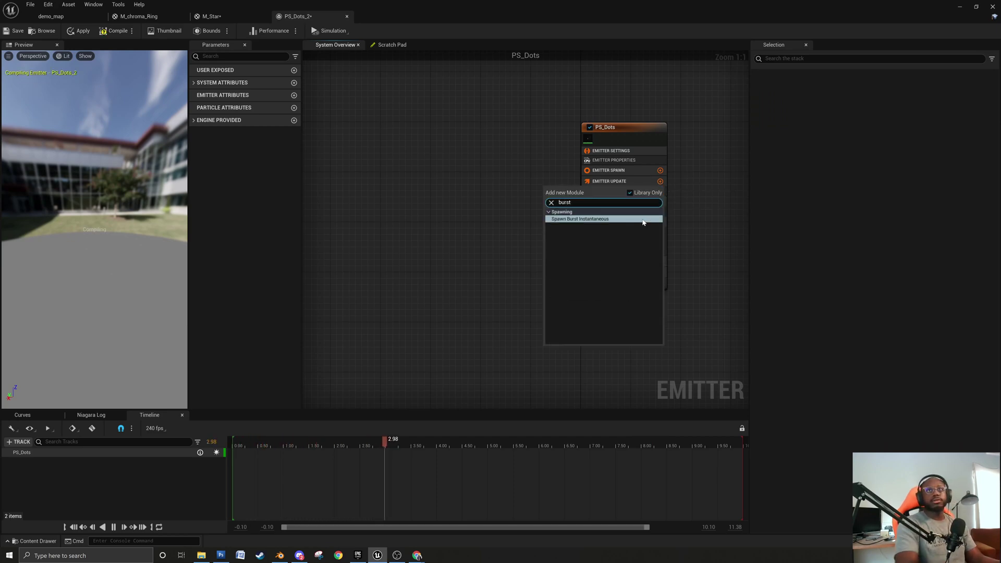
click(642, 219)
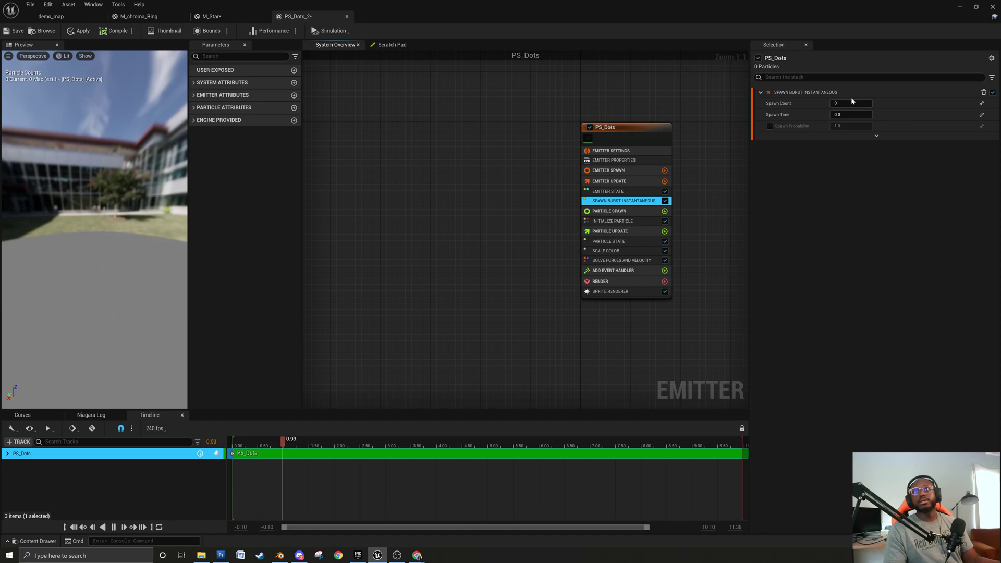
text(1)
key(Return)
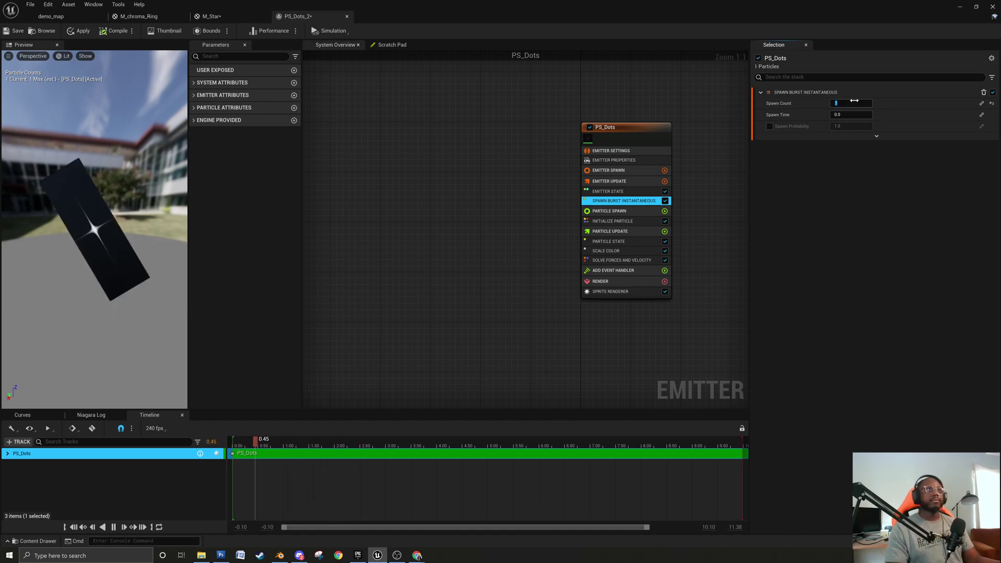
Save the PS_Dots_2 emitter and open the M_Star material graph at its output node.
click(30, 4)
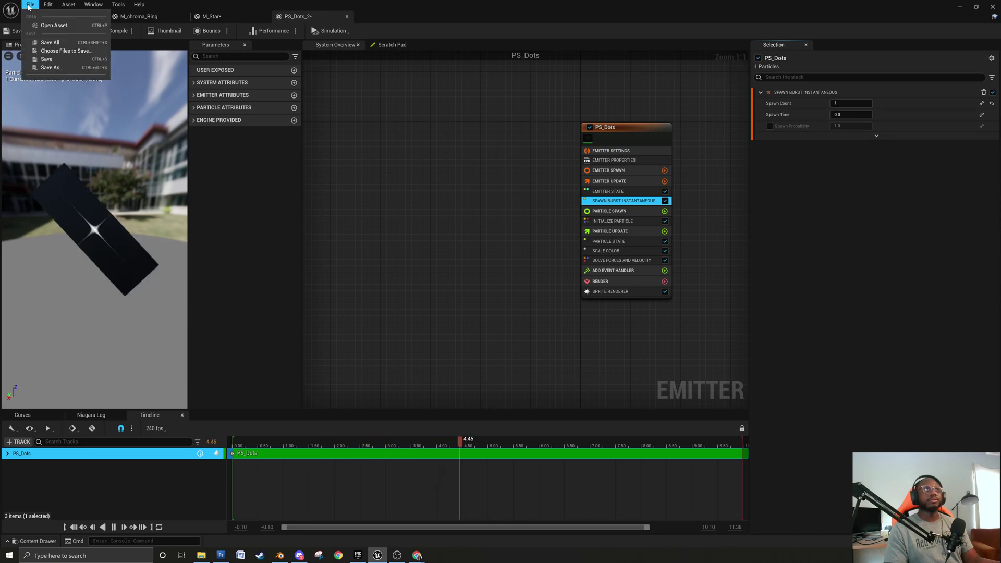
click(56, 60)
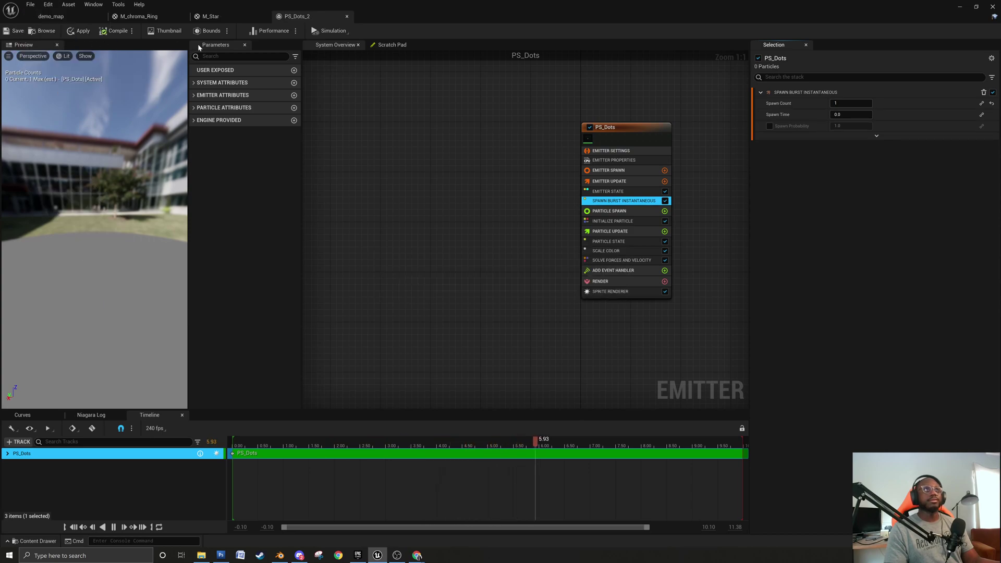
click(232, 19)
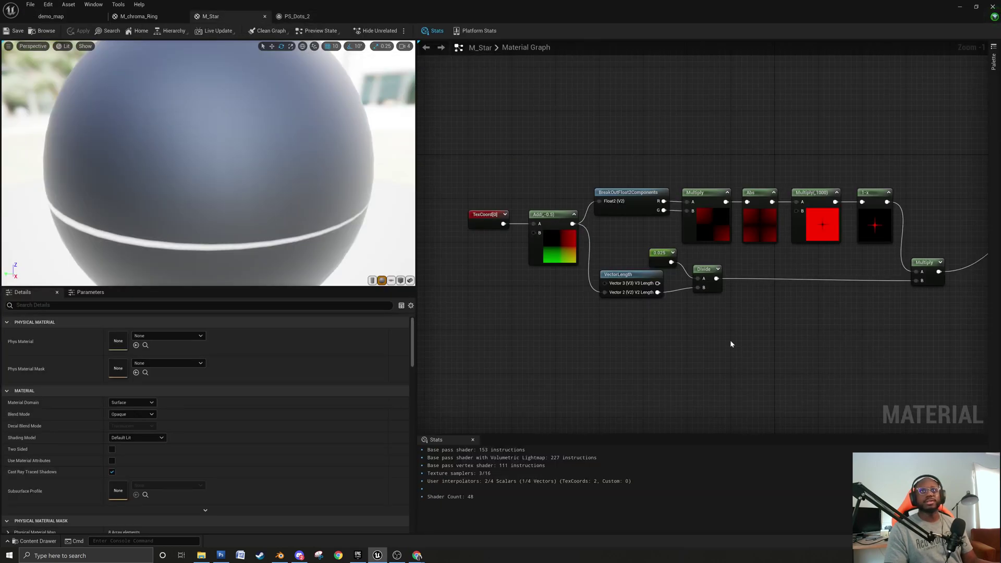
right_drag(730, 340, 688, 317)
Set M_Star's Shading Model to Unlit and its Blend Mode to Translucent, and save the material.
click(148, 440)
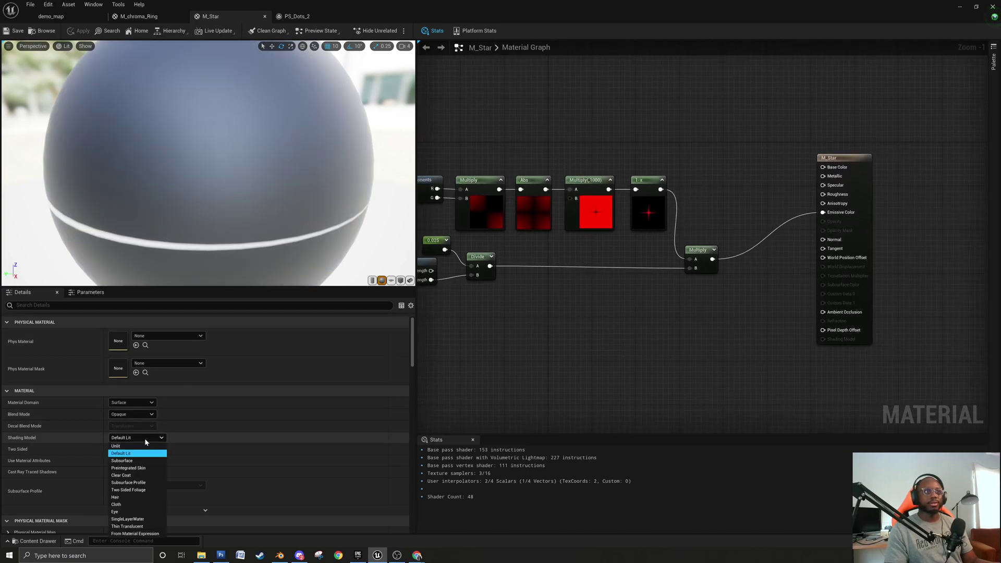
click(141, 445)
click(144, 413)
click(138, 439)
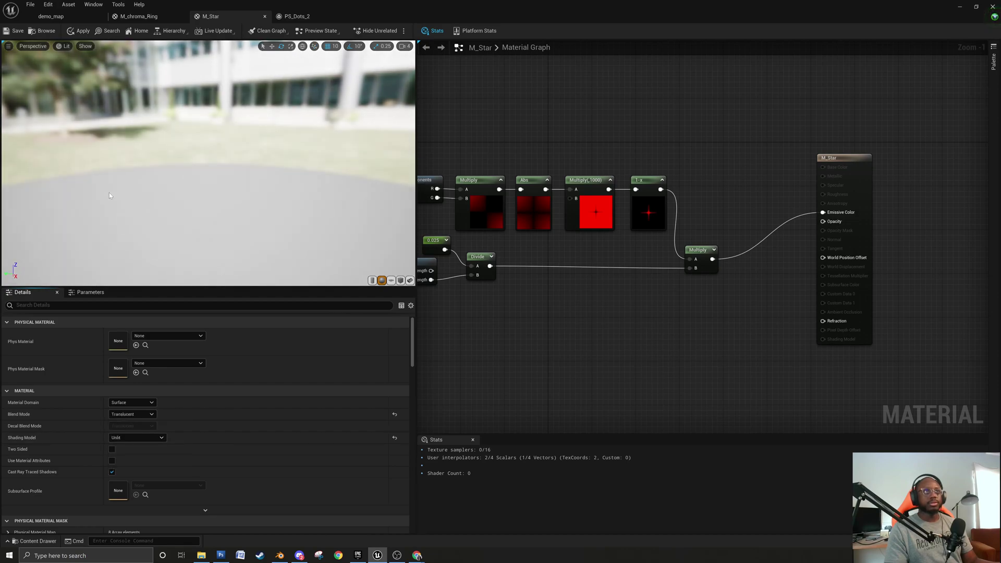
key(ctrl+s)
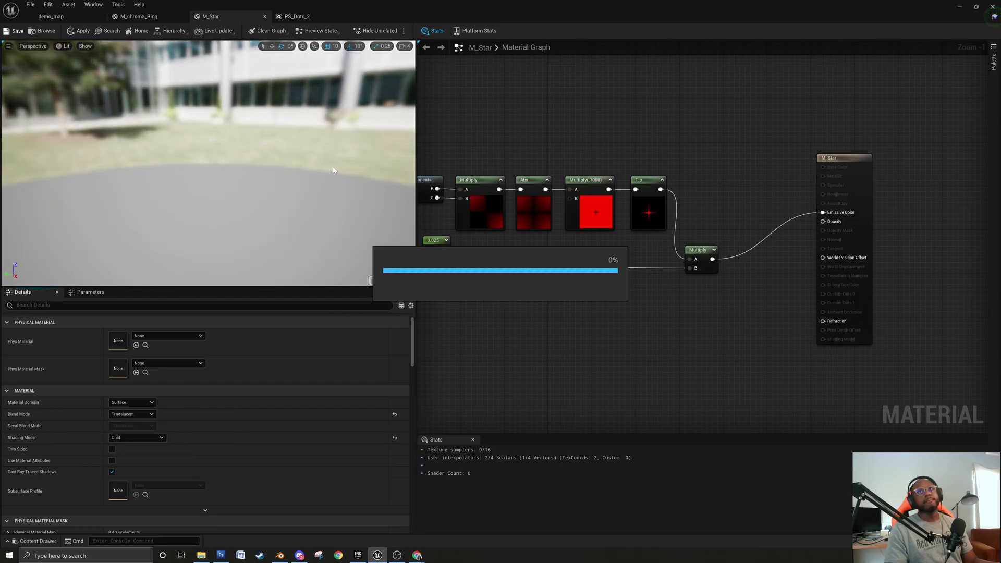
Connect the final Multiply to M_Star's Opacity and a new constant of 1 to Emissive Color, and save the material.
drag(712, 259, 827, 223)
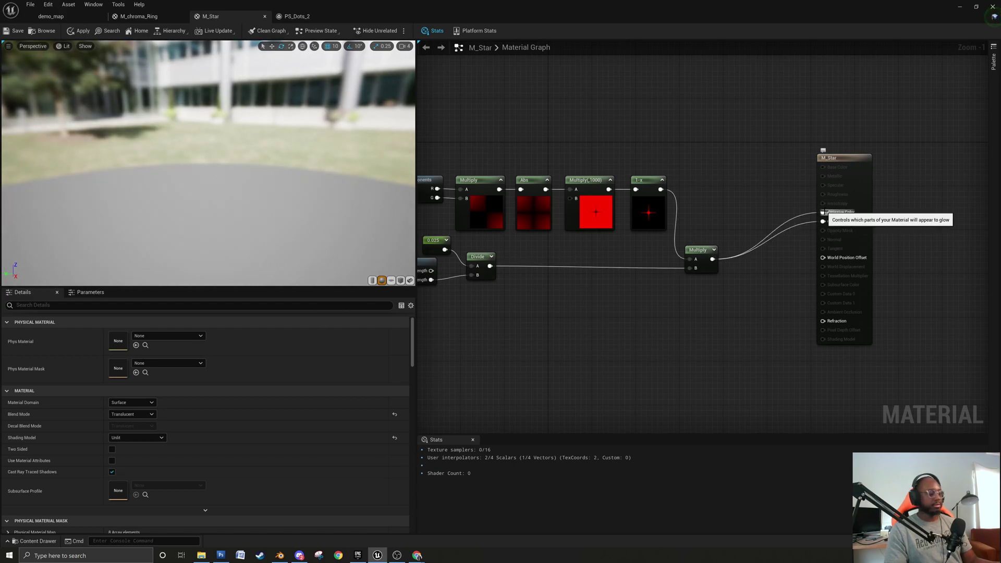
click(782, 198)
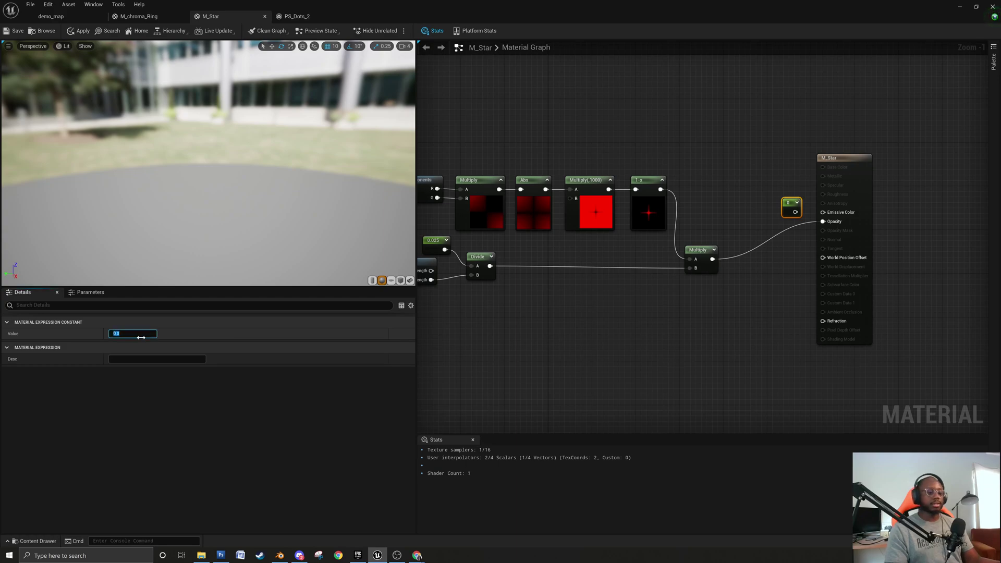
text(1)
key(Return)
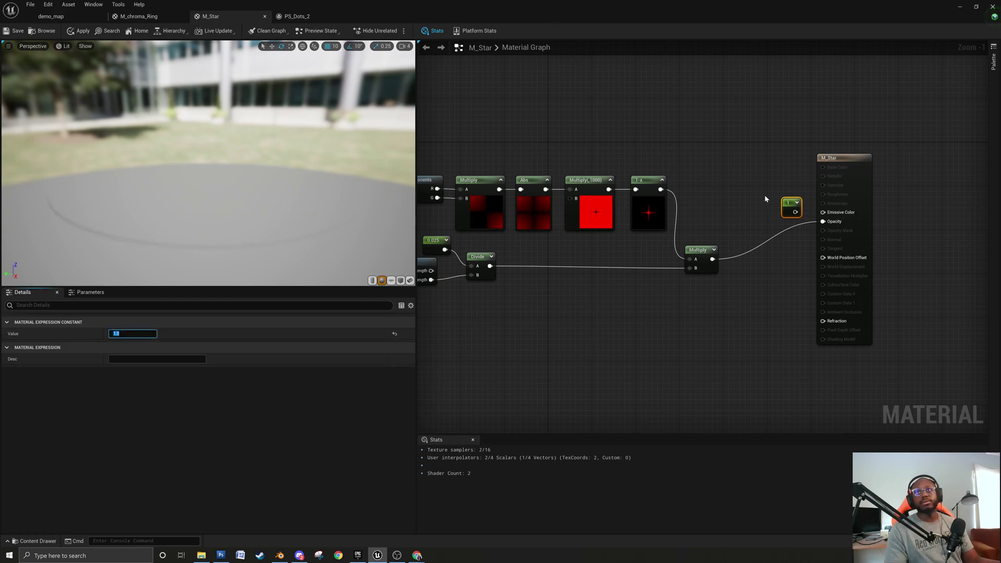
drag(795, 212, 824, 213)
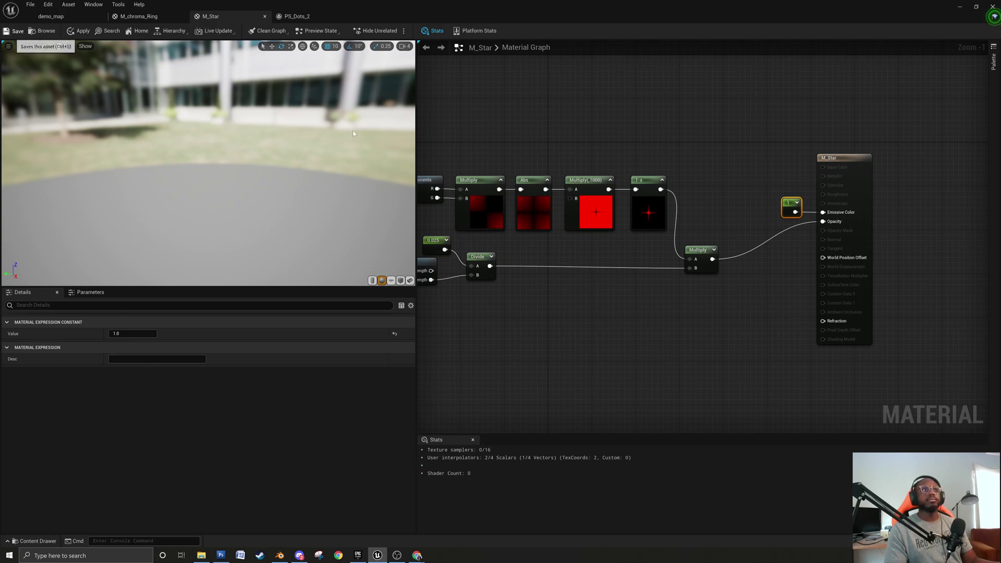
key(ctrl+s)
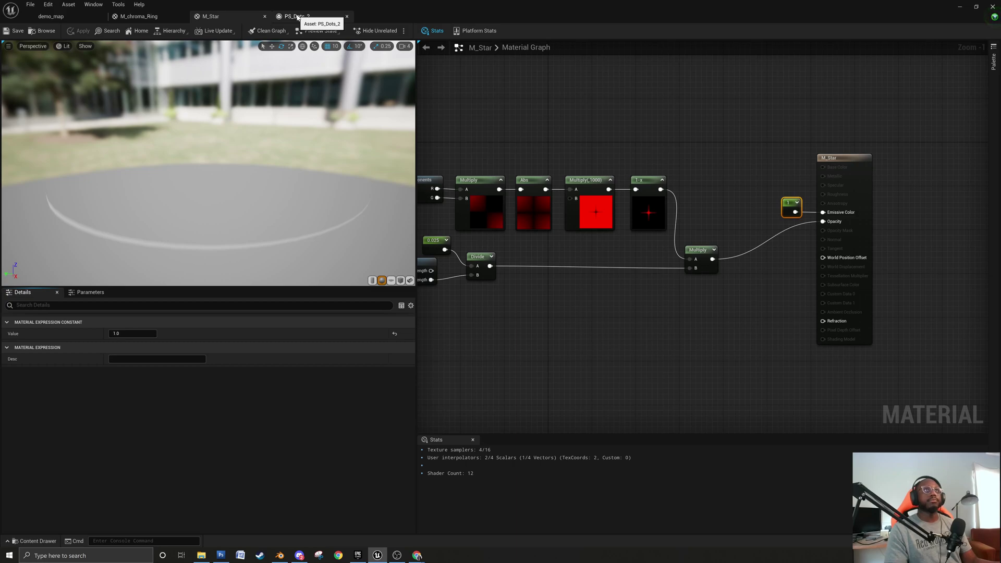
click(139, 16)
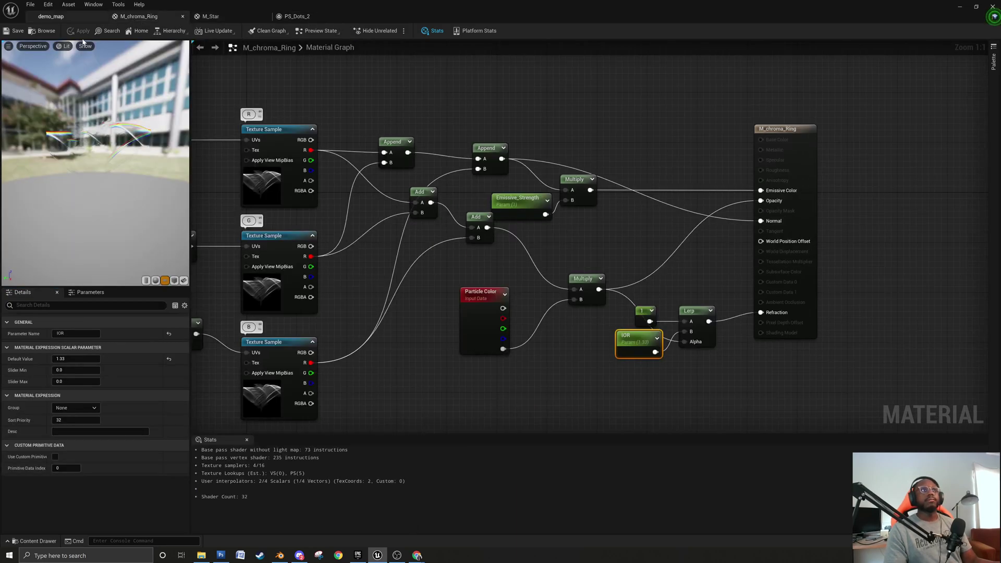
click(50, 17)
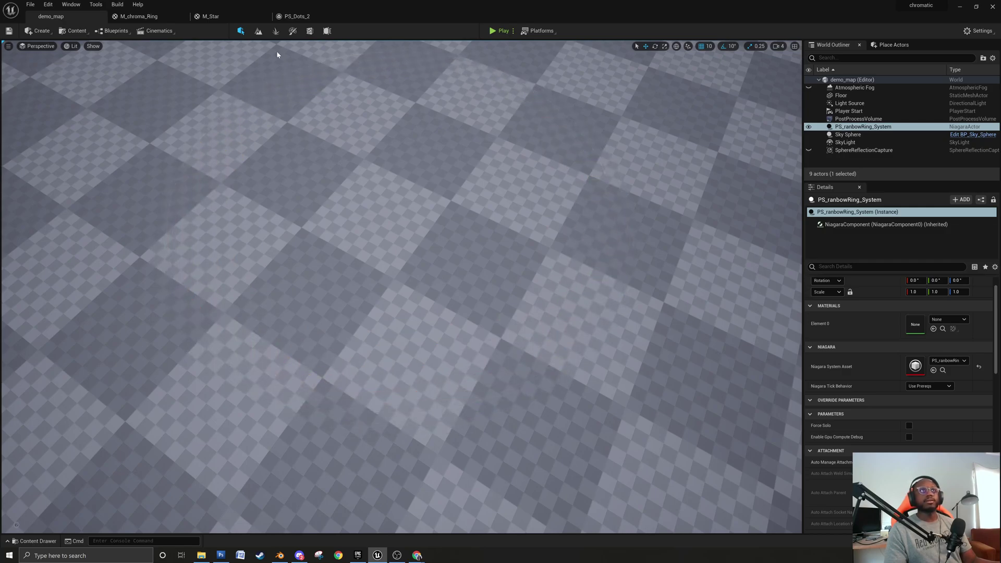
click(211, 16)
Return to the PS_Dots_2 emitter and add a Scale Sprite Size module to Particle Update.
click(297, 16)
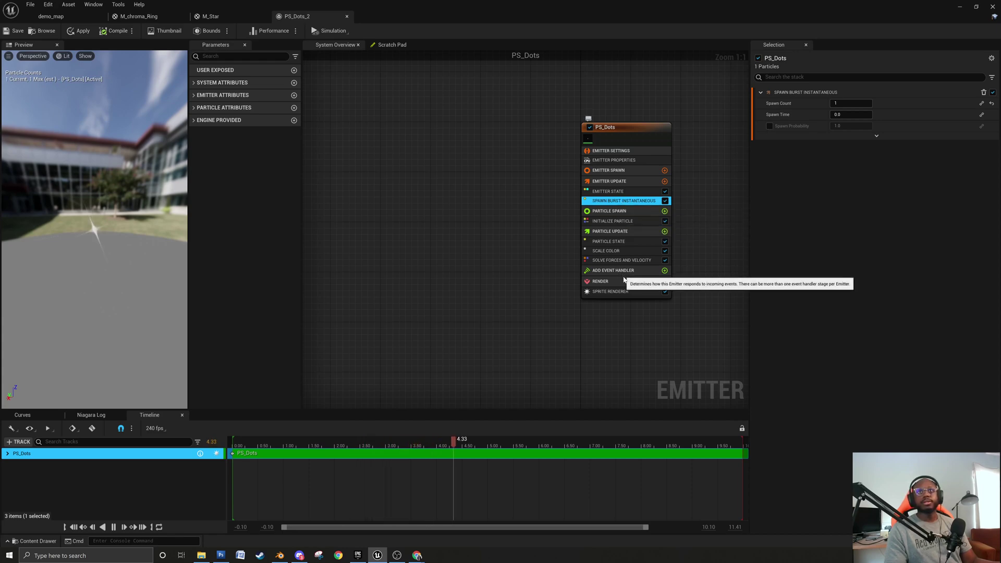
click(665, 232)
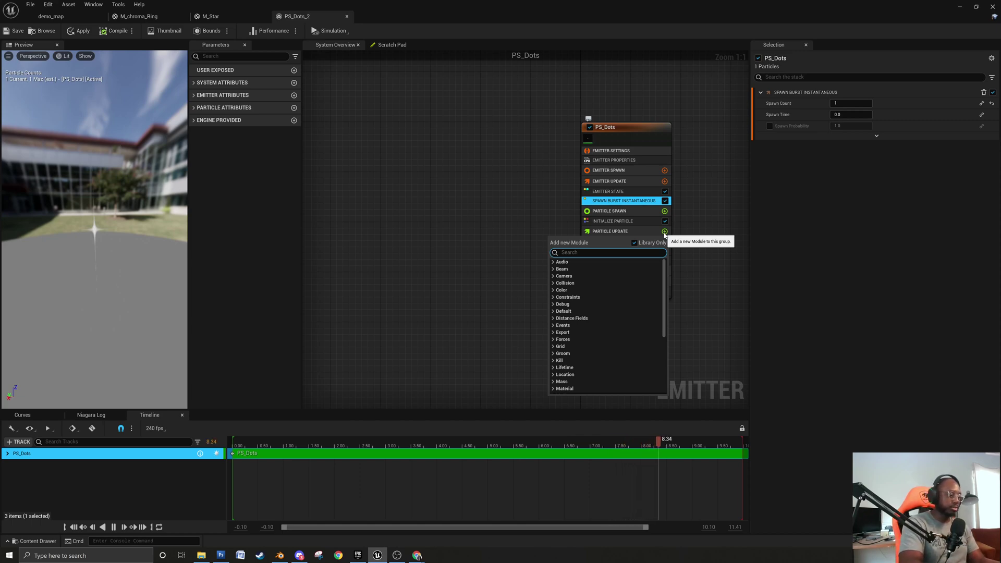
text(scal)
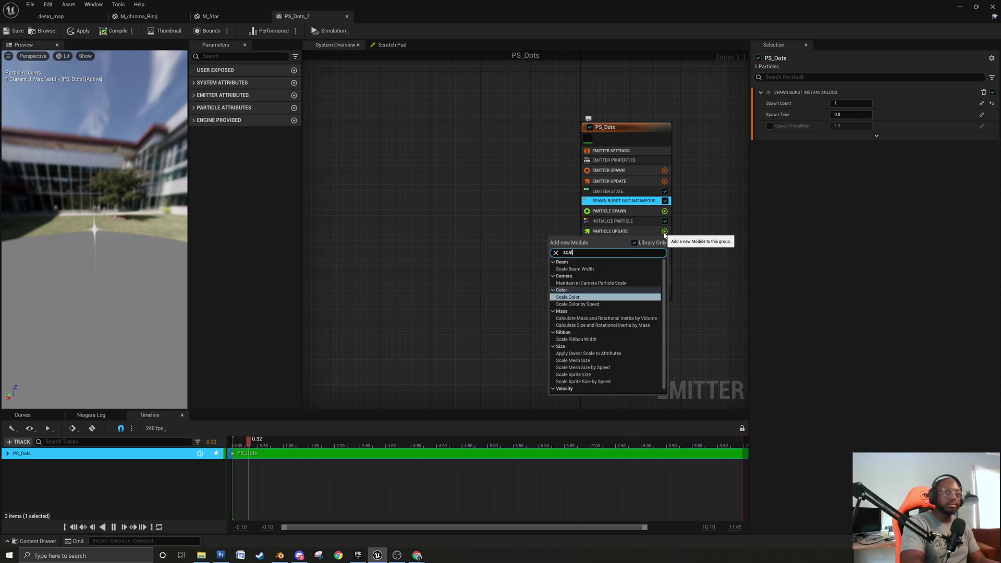
click(595, 375)
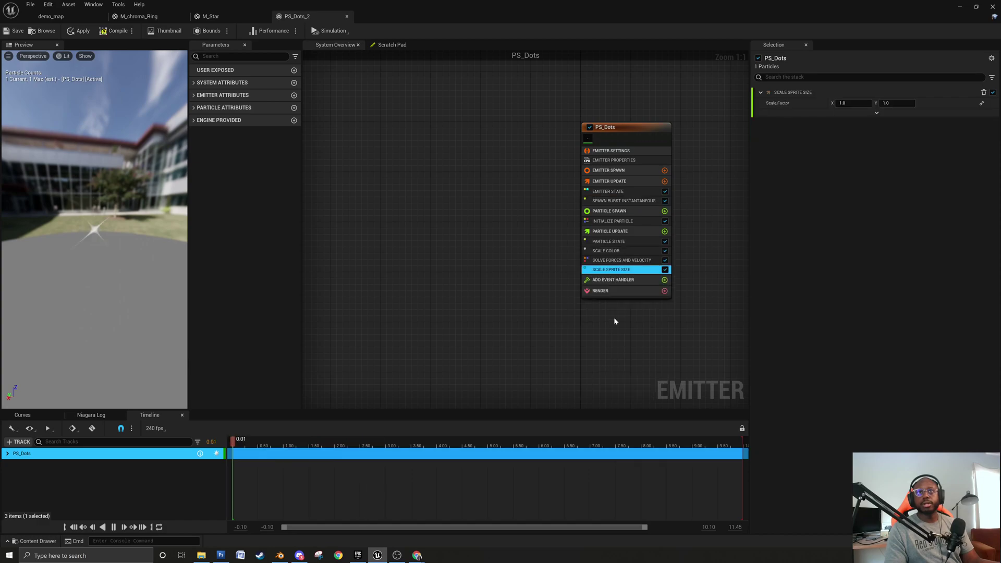
Drive the sprite Scale Factor with Vector 2D From Float, using Float from Curve as its value.
click(982, 104)
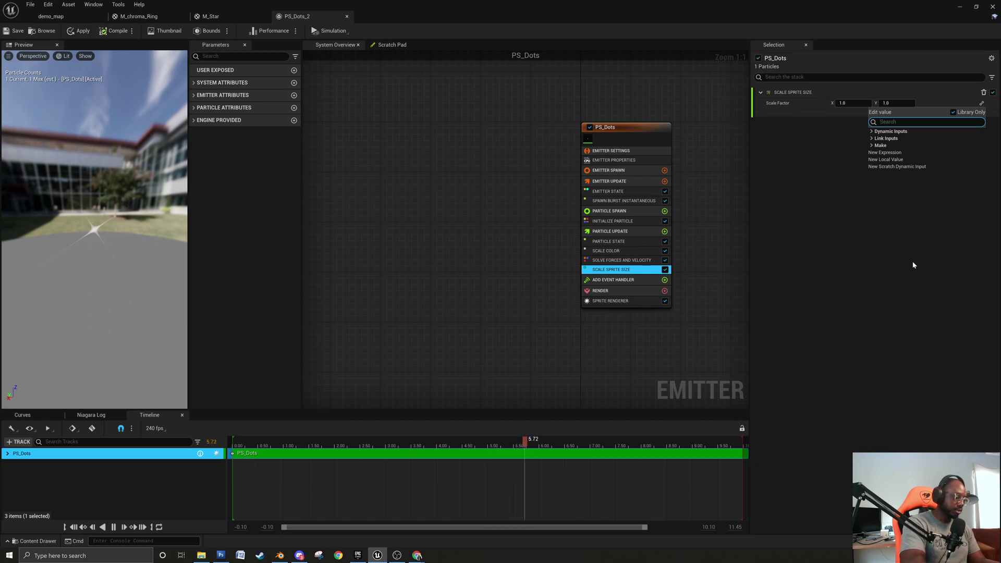
text(flo)
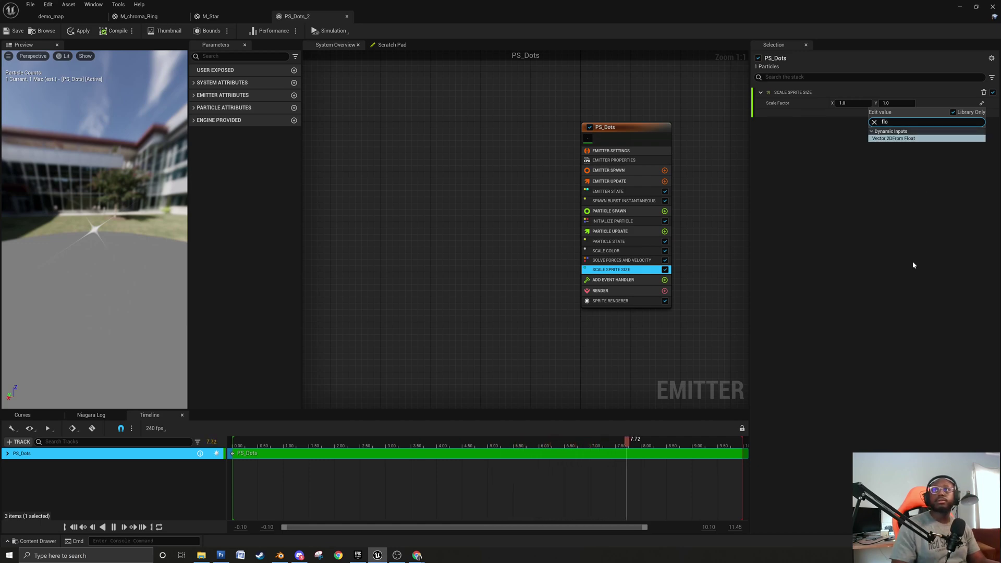
click(907, 138)
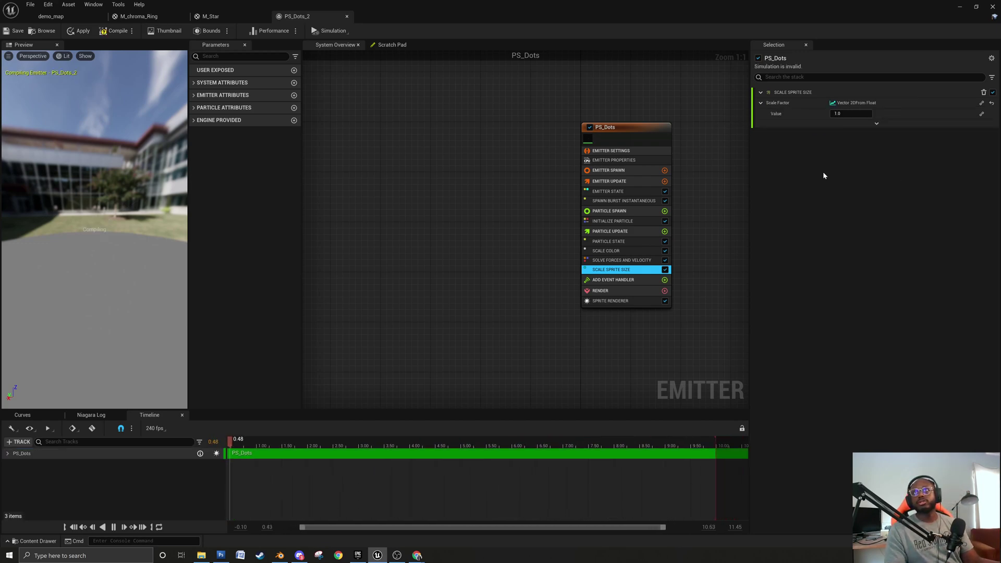
click(982, 114)
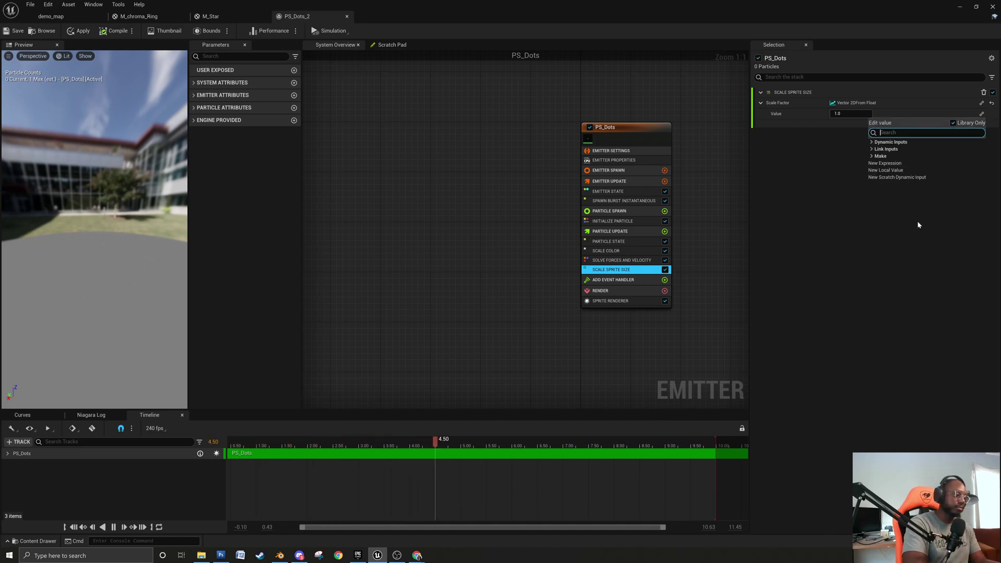
text(curv)
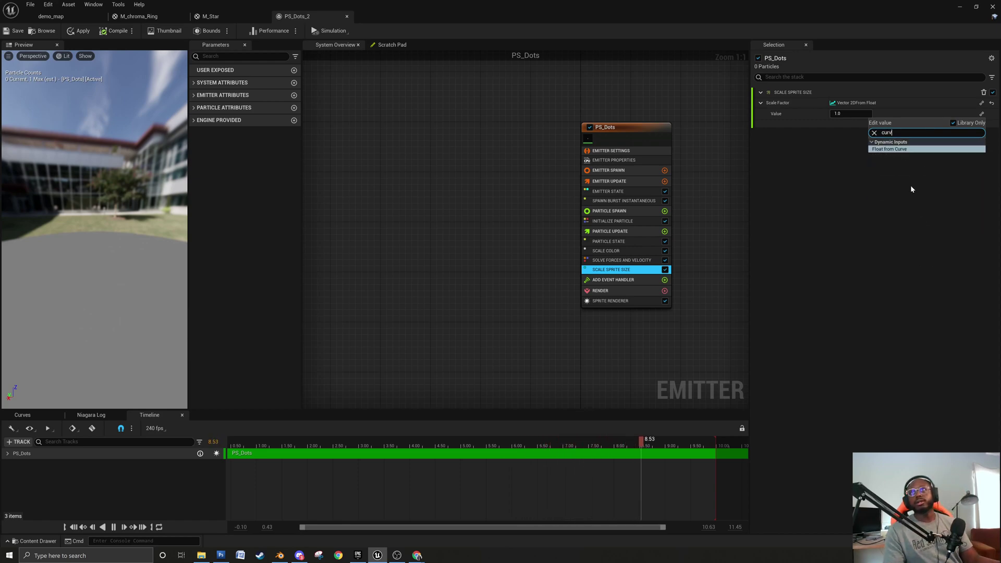
click(909, 150)
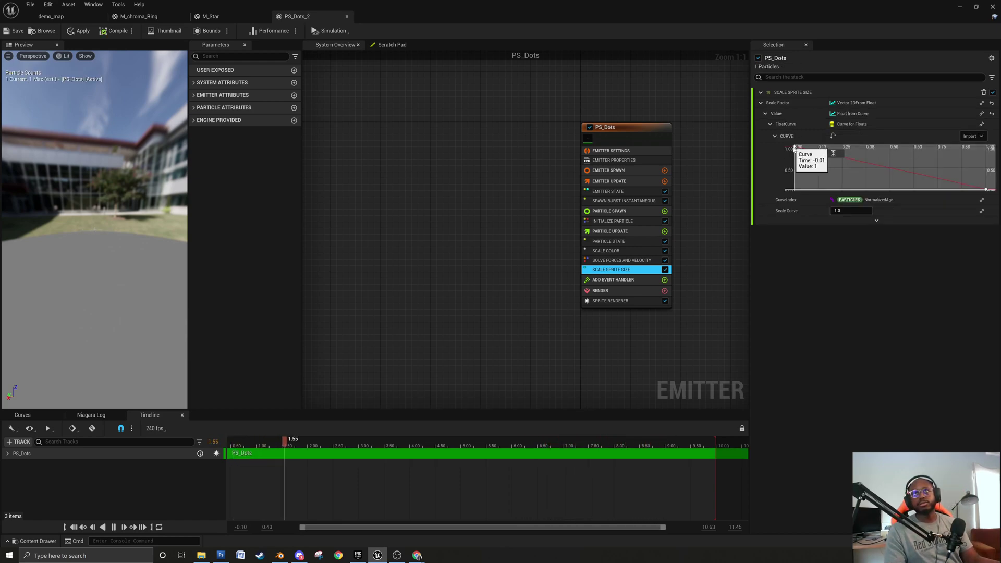
click(794, 148)
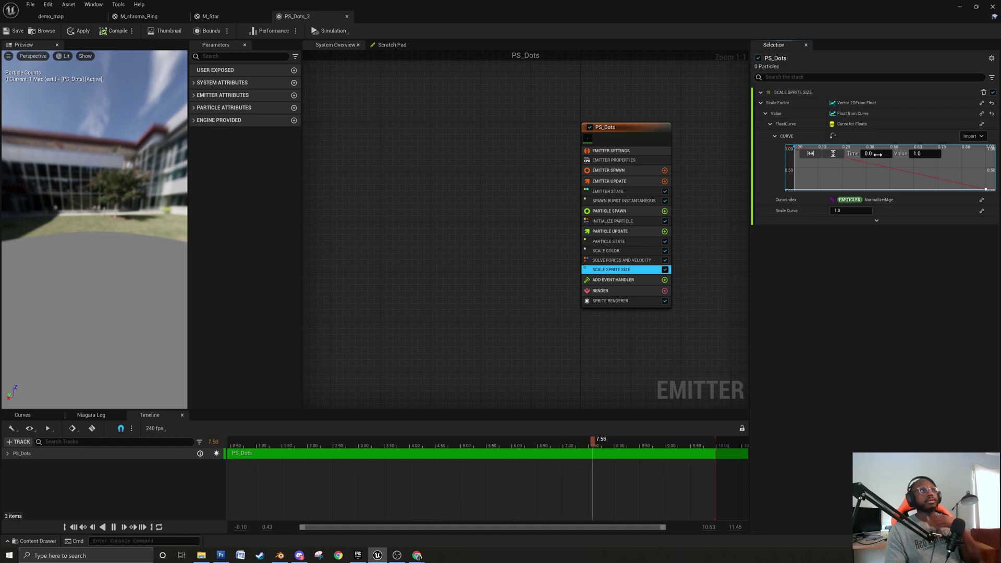
In Initialize Particle, set Lifetime Mode to Direct Set with a Lifetime of 0.5.
click(641, 223)
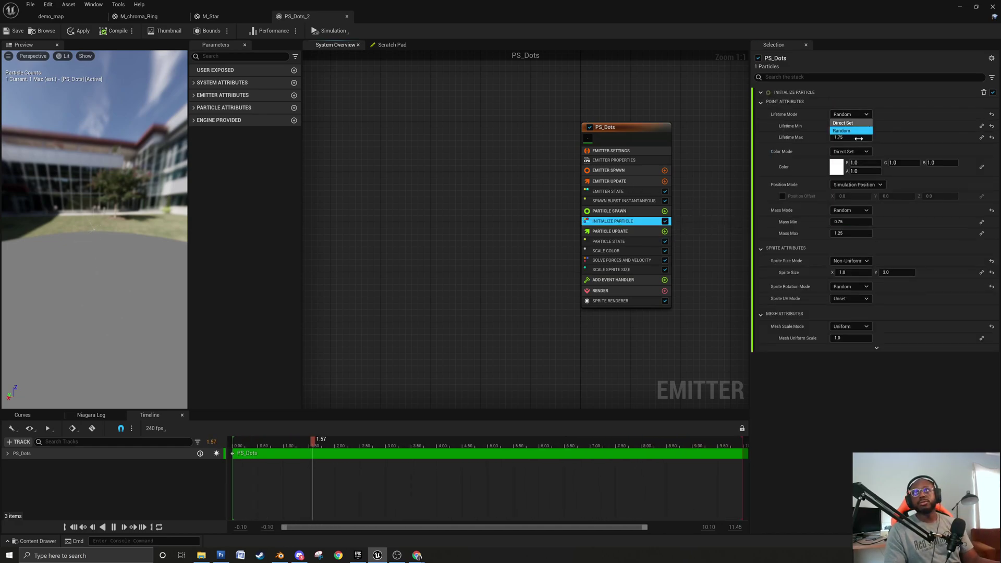
click(850, 123)
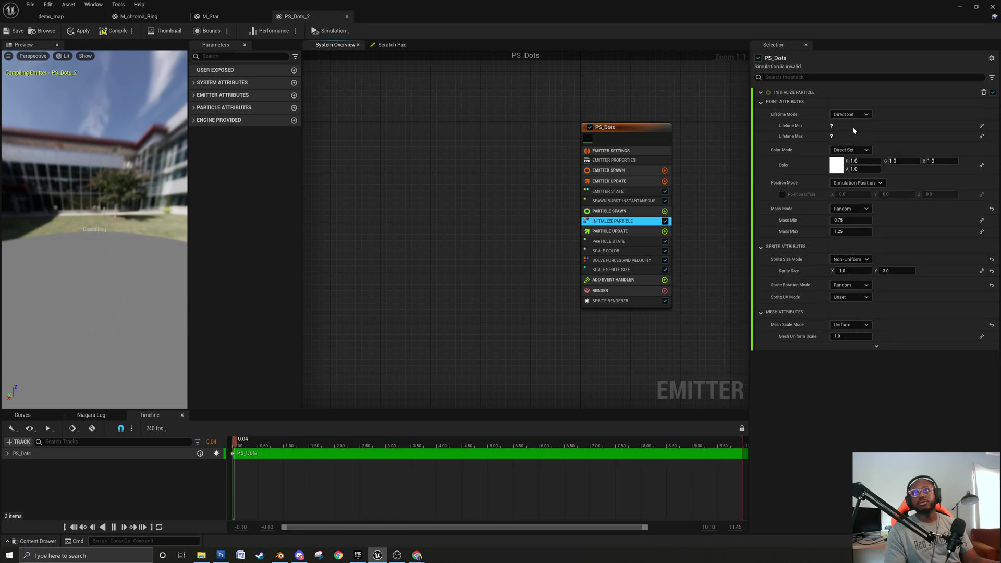
click(850, 126)
text(5)
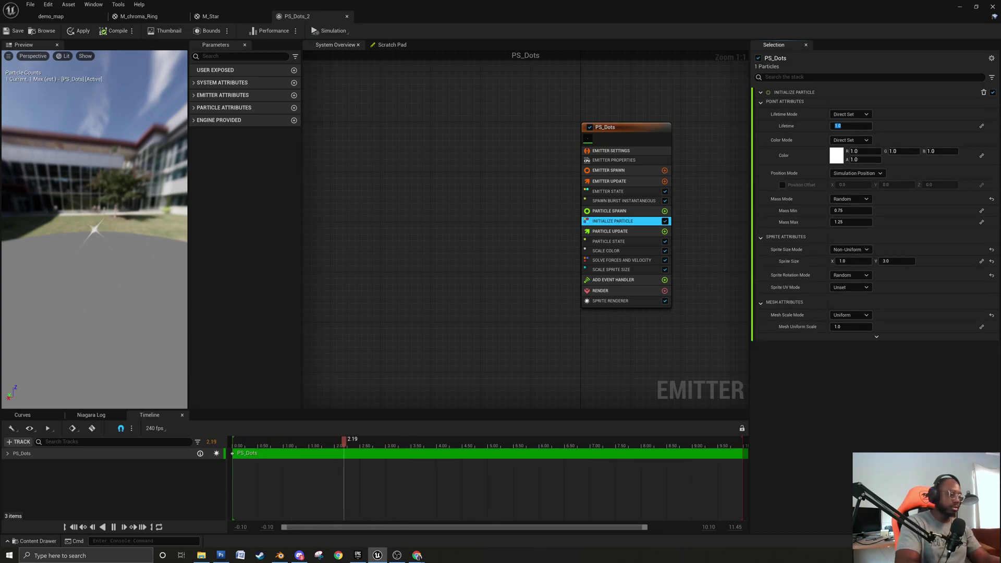
key(Return)
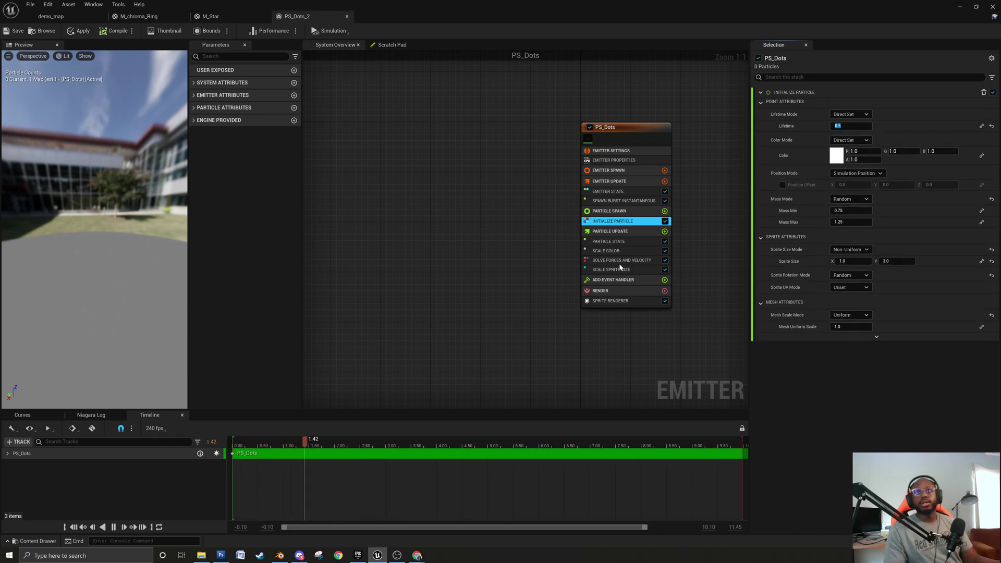
In Initialize Particle, set Sprite Size Mode to Uniform with a Uniform Sprite Size of 30.
click(623, 200)
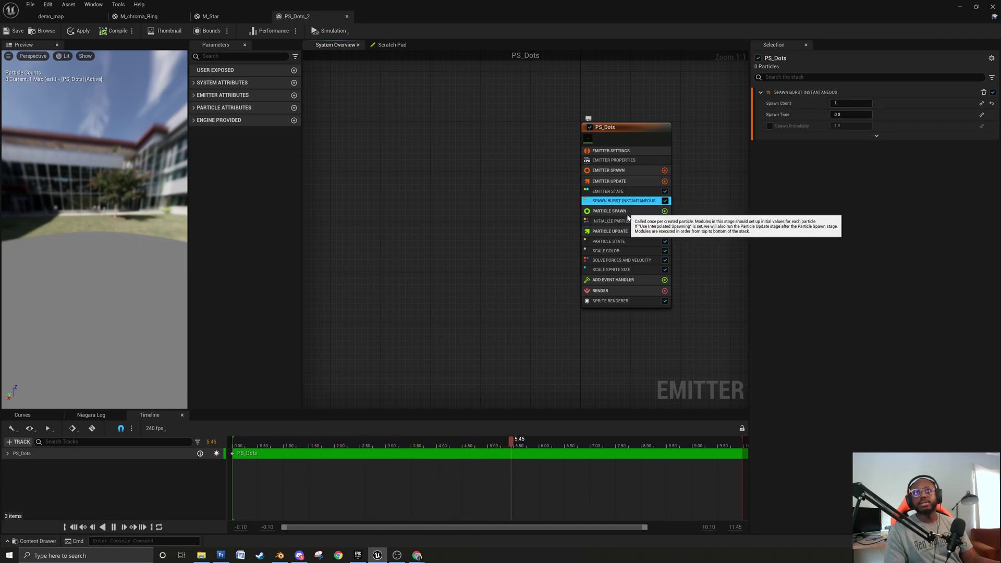
click(615, 221)
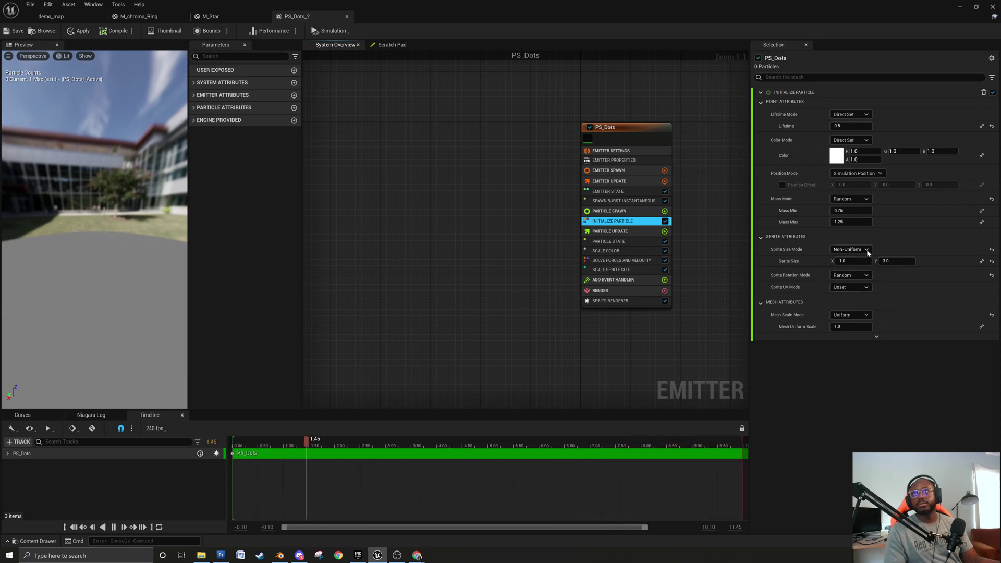
click(866, 250)
click(857, 266)
click(850, 262)
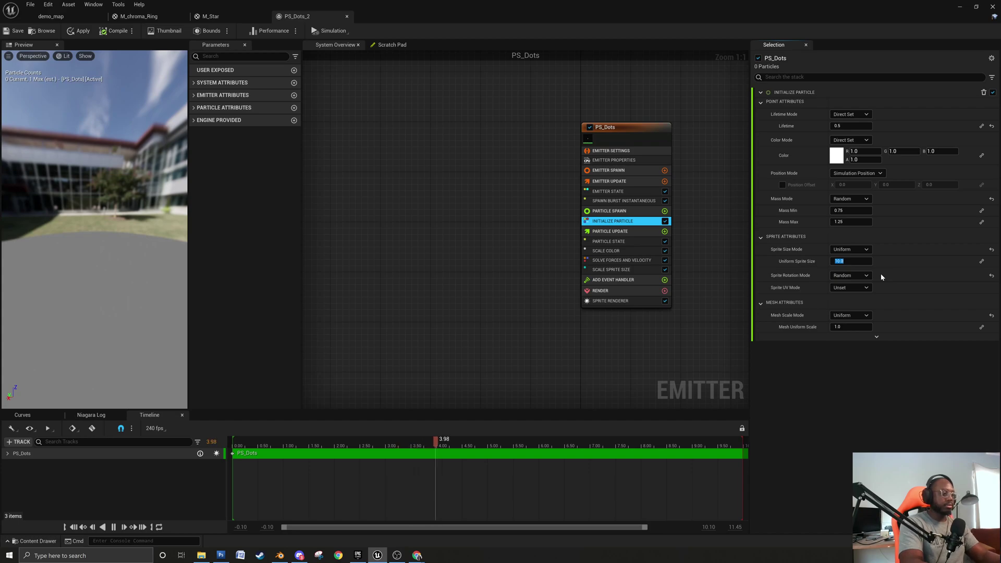
text(30)
key(Return)
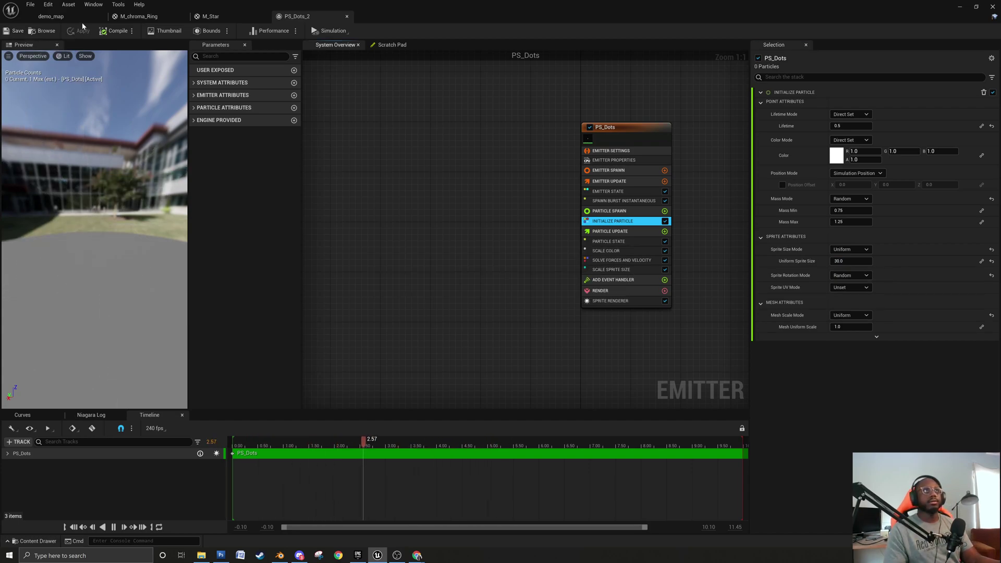
Return to demo_map and open PS_ranbowRing_burst_System from the Particles folder.
click(51, 17)
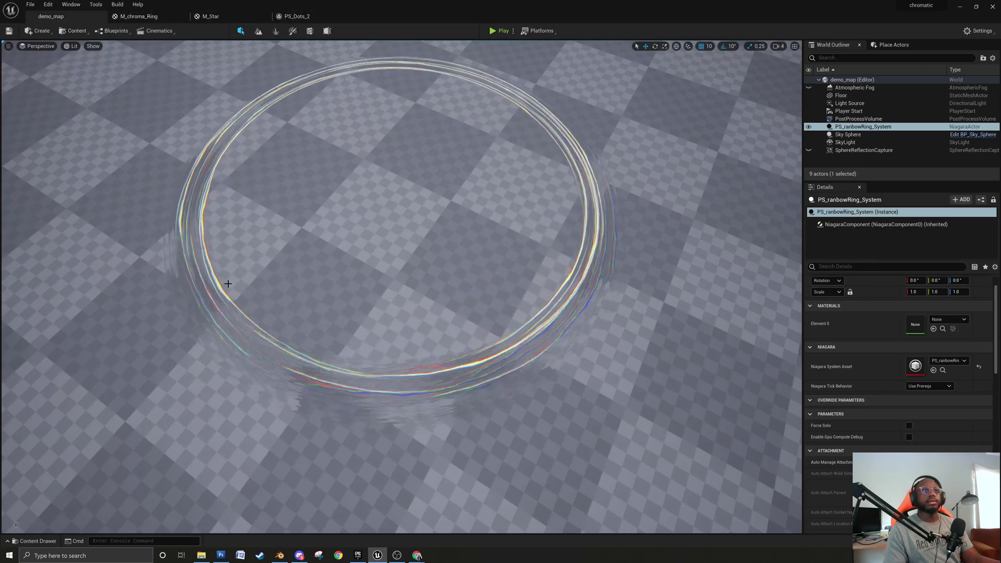
click(34, 540)
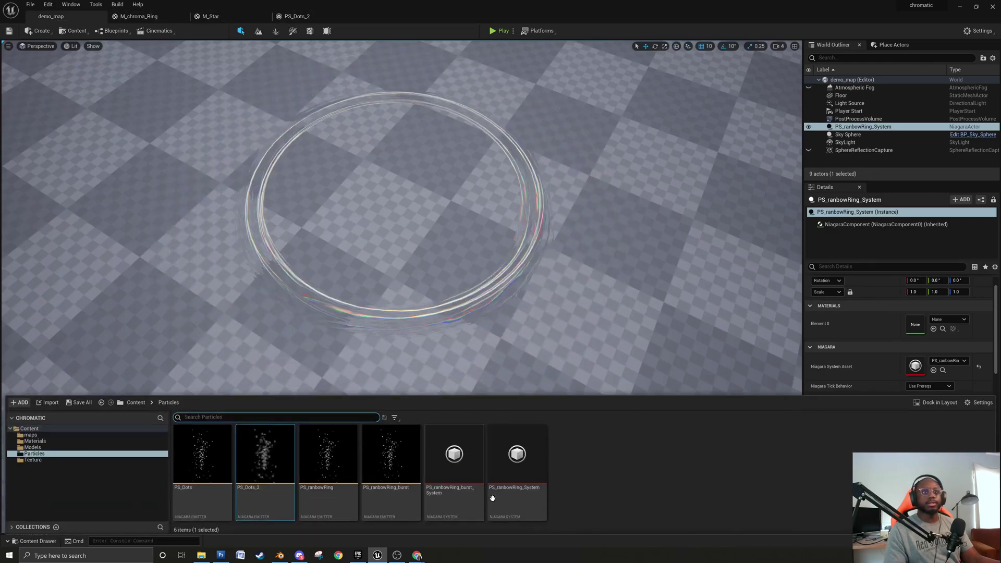
double_click(461, 458)
right_drag(683, 168, 597, 185)
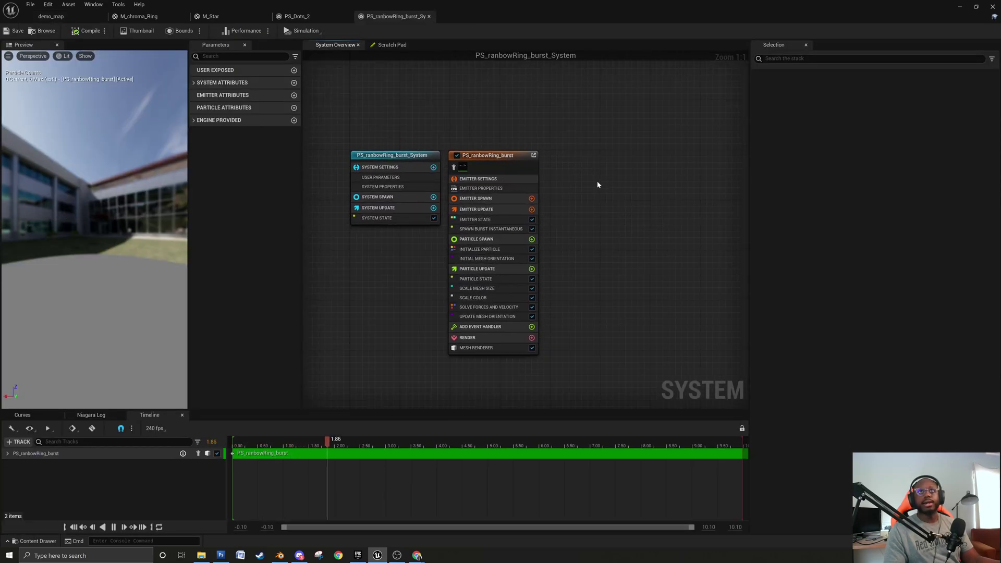
right_click(598, 186)
mouse_move(629, 197)
scroll(737, 297, down, 3)
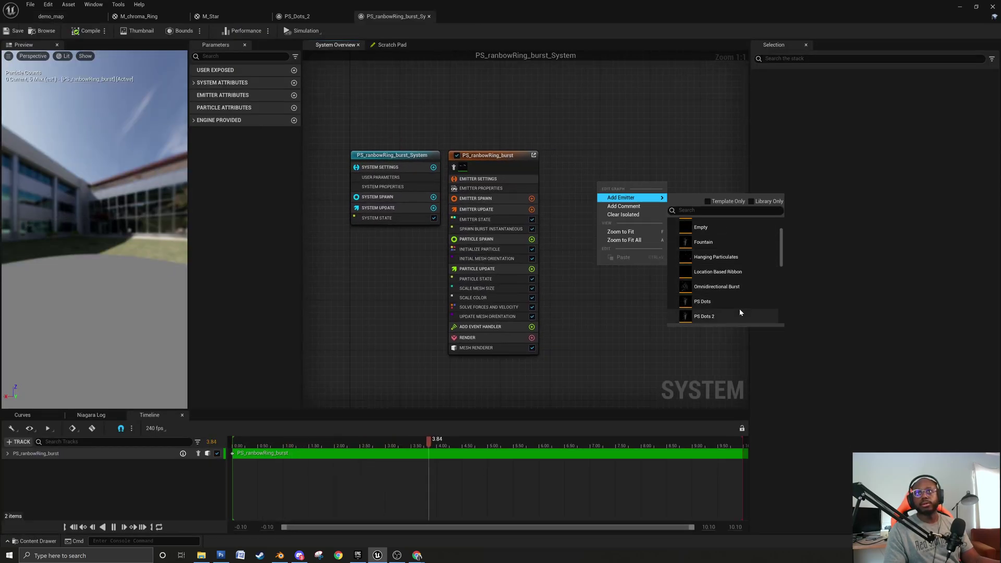
scroll(731, 304, down, 2)
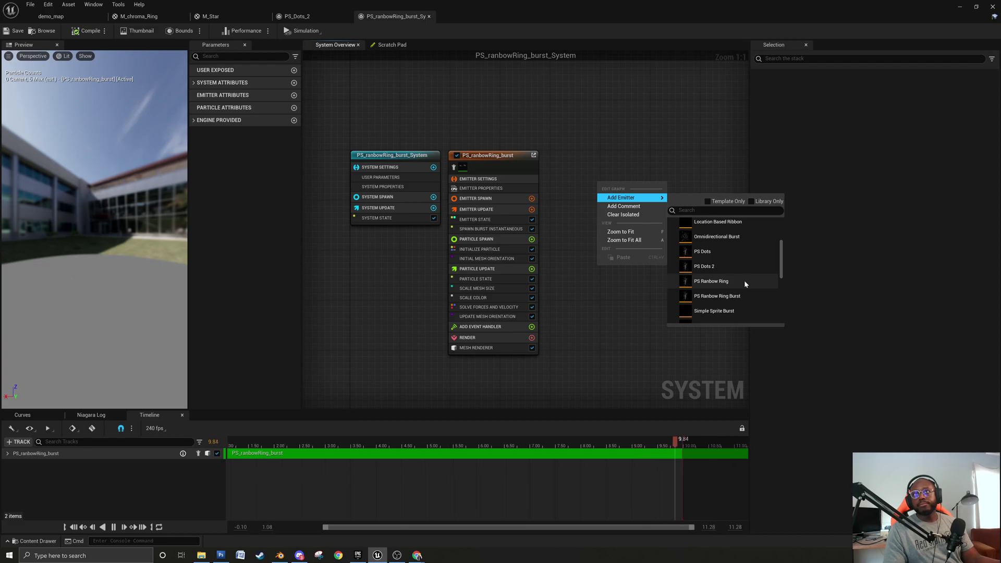
scroll(743, 280, down, 1)
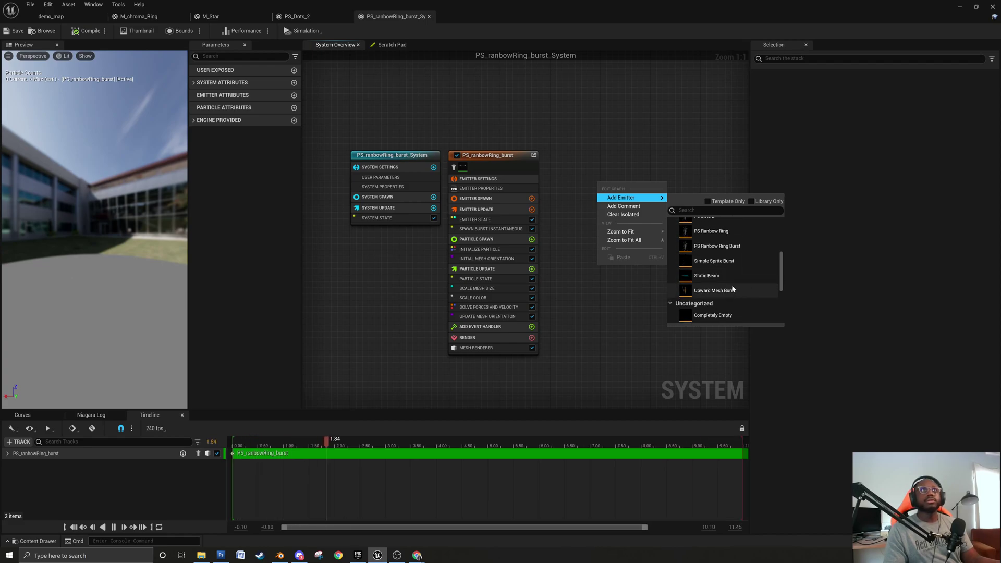
click(296, 16)
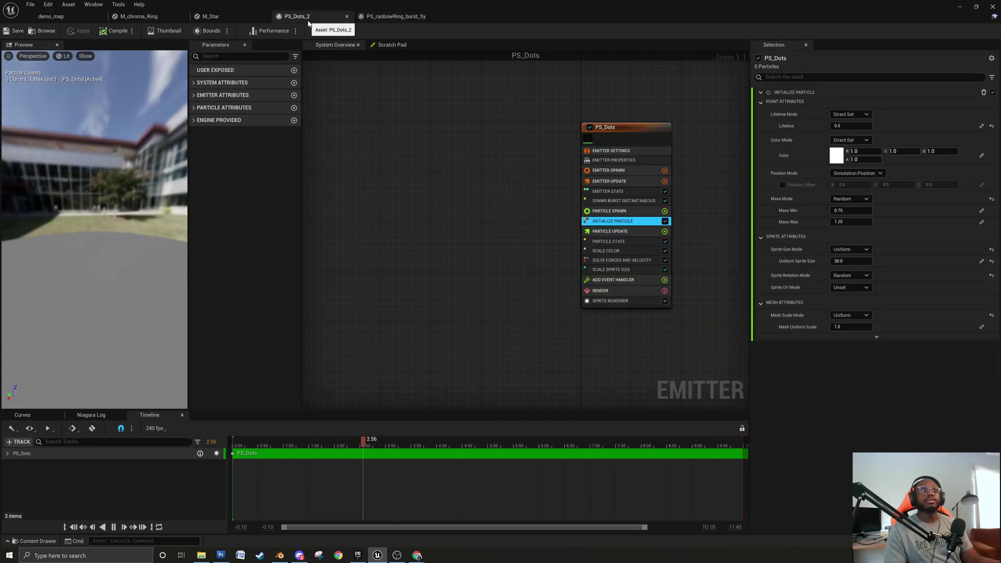
click(412, 16)
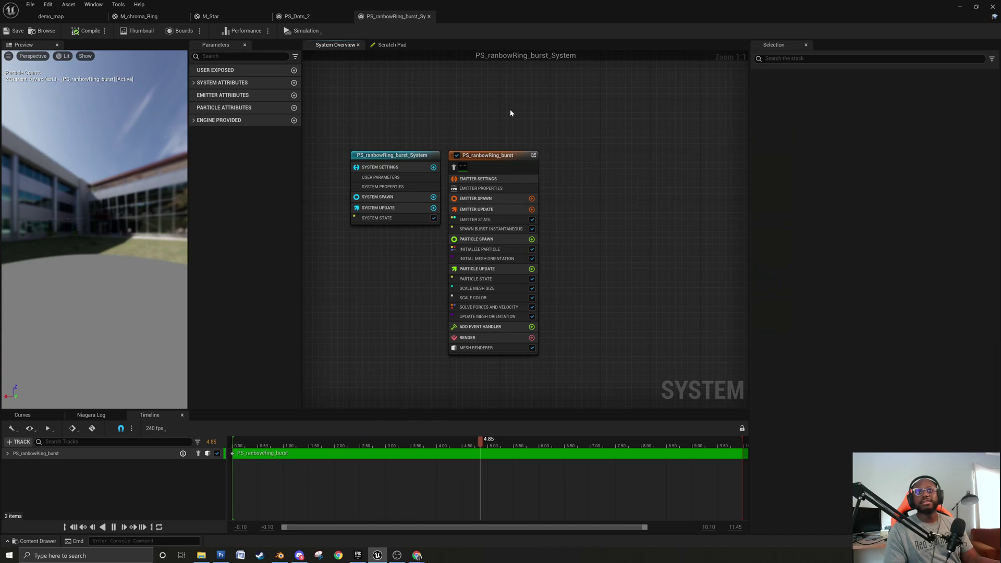
Add the PS Dots 2 emitter to PS_ranbowRing_burst_System and save the system.
right_click(603, 196)
mouse_move(651, 209)
scroll(686, 314, down, 3)
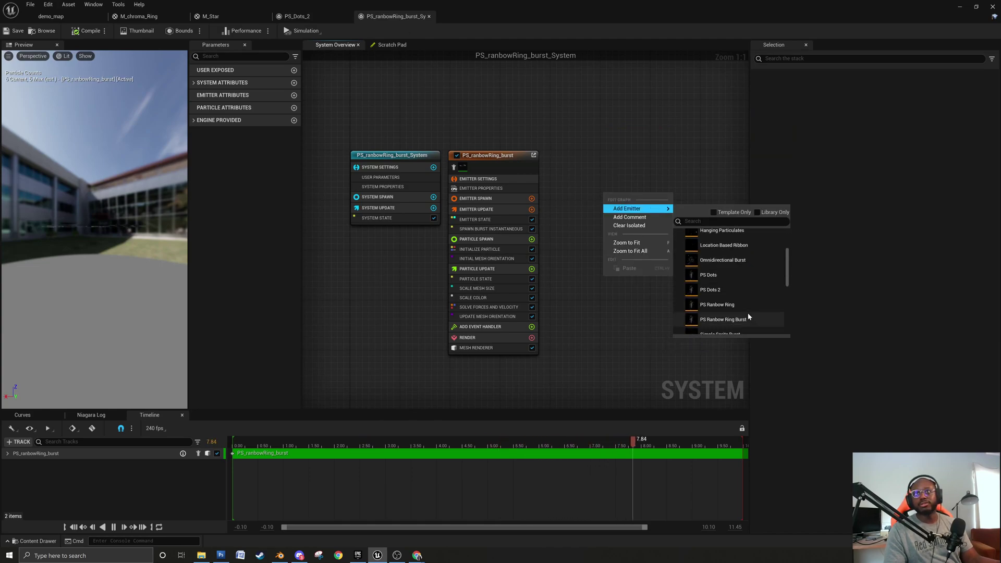
click(603, 249)
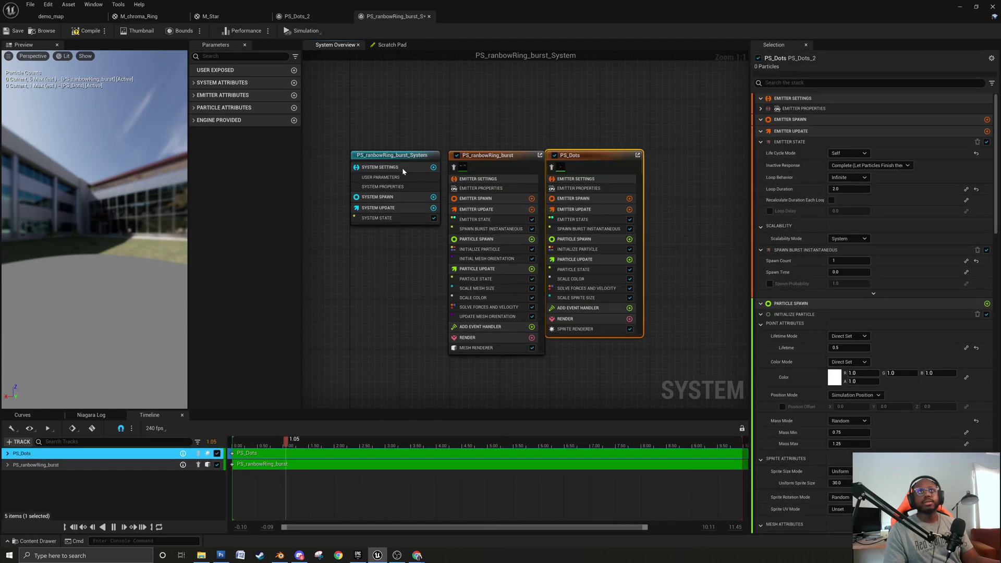
click(13, 31)
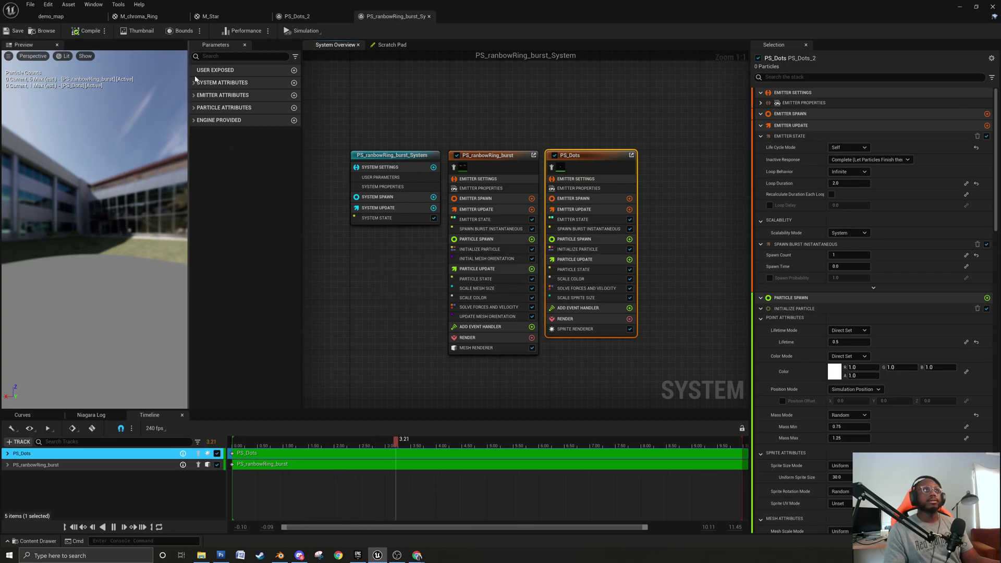
Set the Uniform Sprite Size to 200 in the Initialize Particle module of PS_Dots_2 and save the emitter.
click(50, 16)
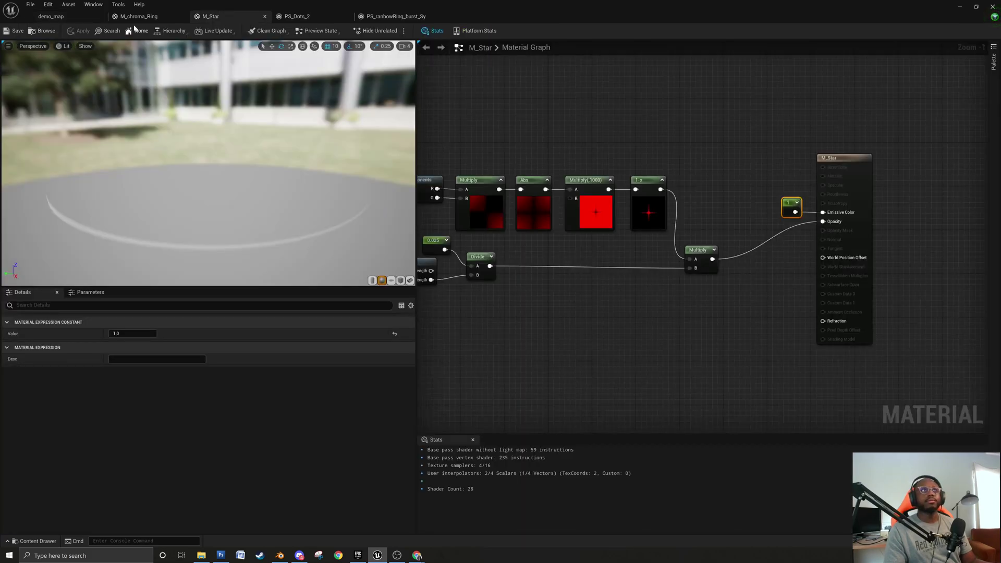
click(297, 16)
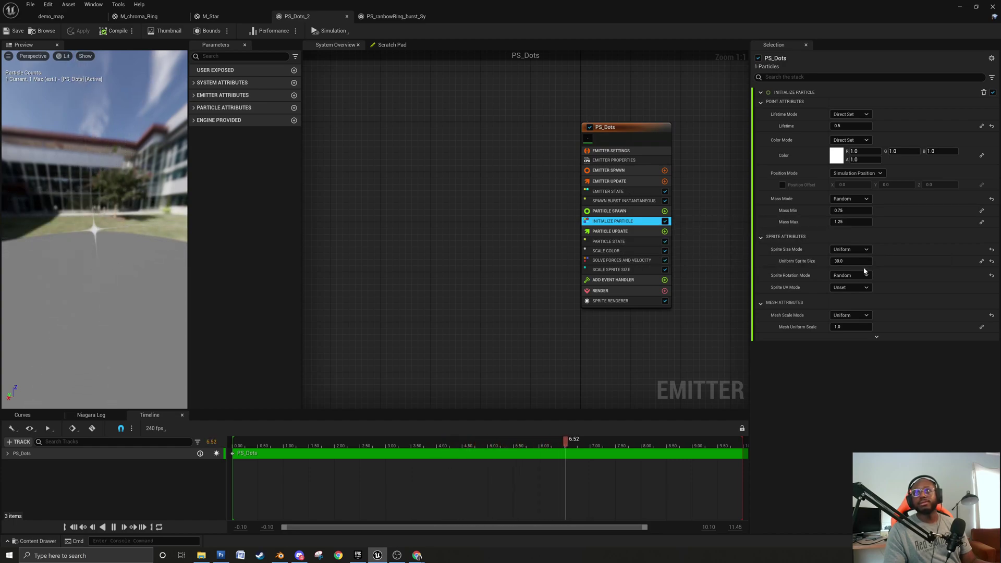
click(852, 259)
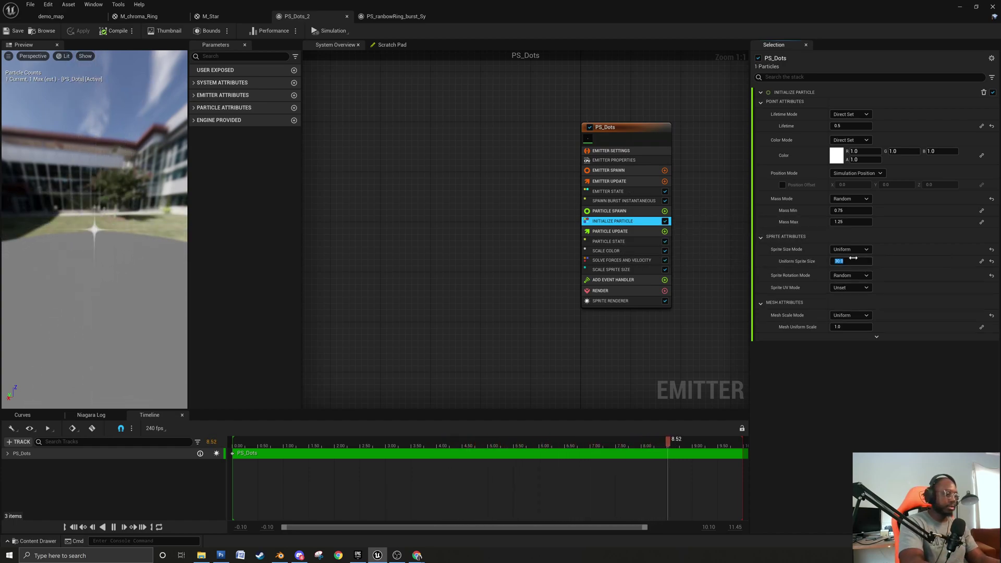
text(200)
key(Return)
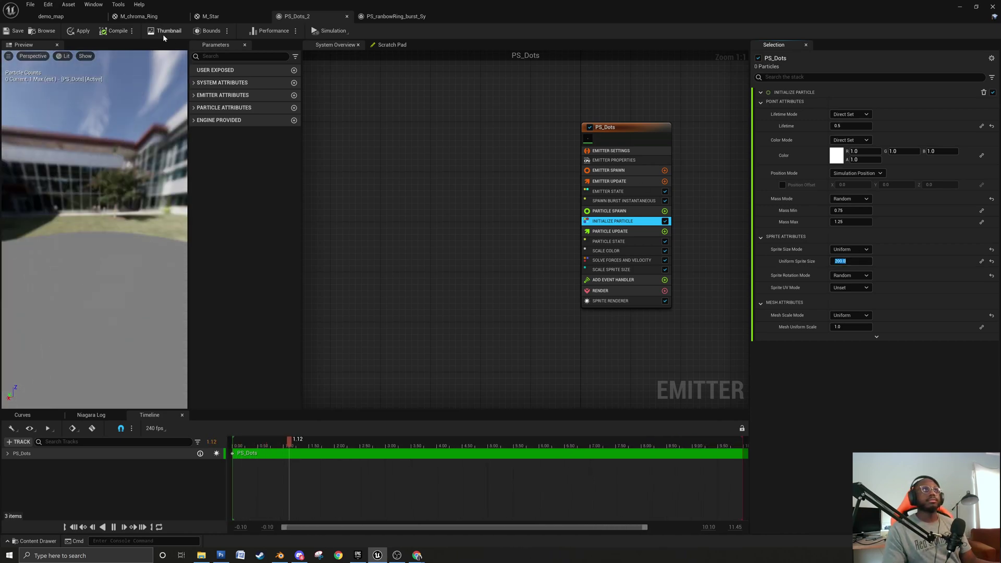
click(18, 31)
Check the combined star and ring burst in demo_map, save PS_ranbowRing_burst_System, and return to the level.
click(56, 18)
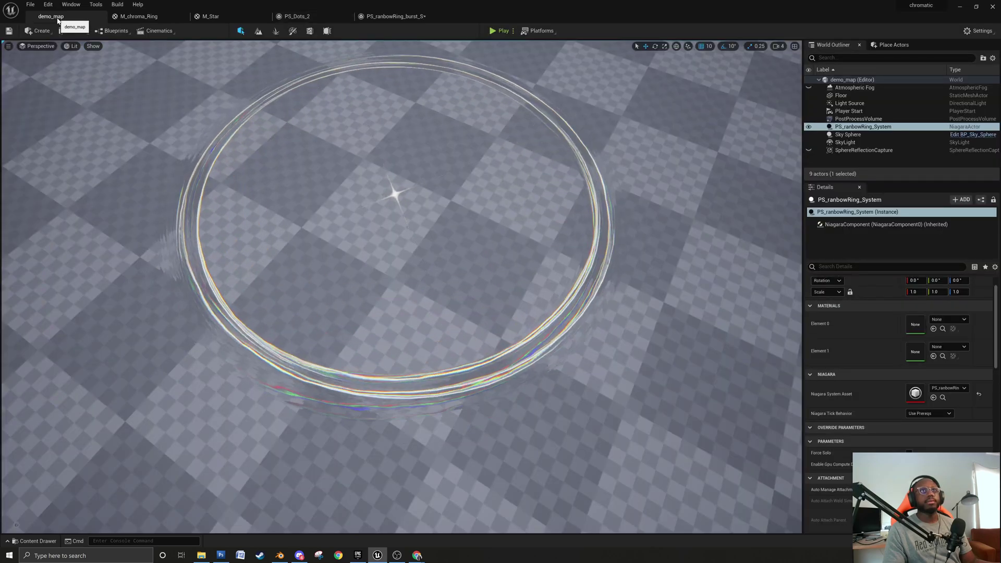
alt+drag(269, 231, 289, 202)
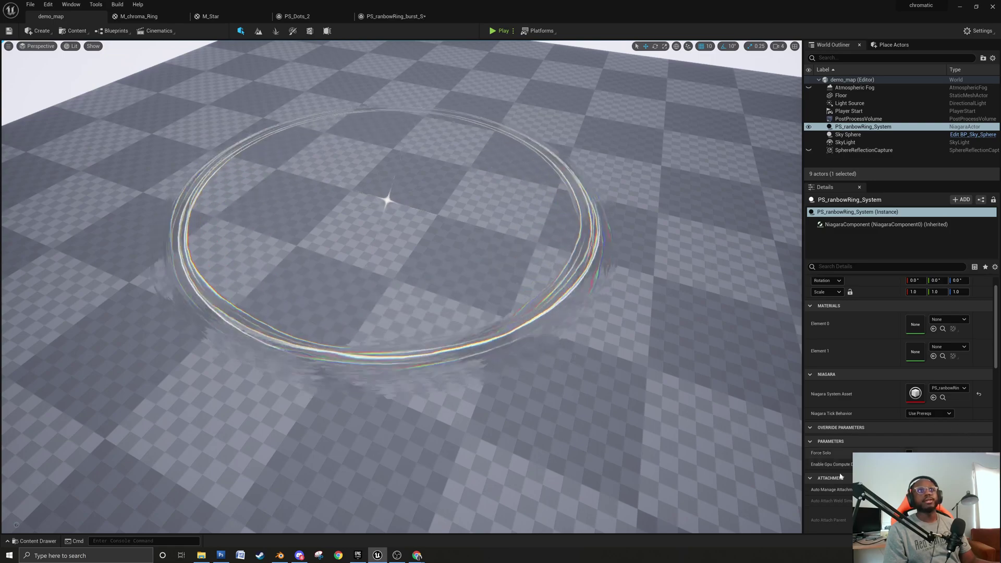
mouse_move(411, 290)
alt+mouse_down()
mouse_move(428, 290)
mouse_move(398, 297)
alt+mouse_up()
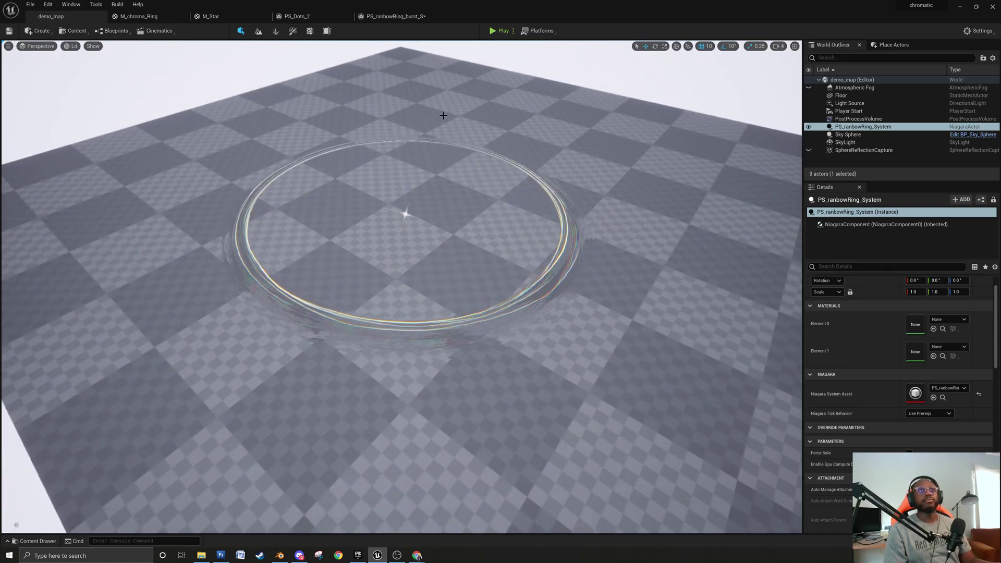
click(395, 16)
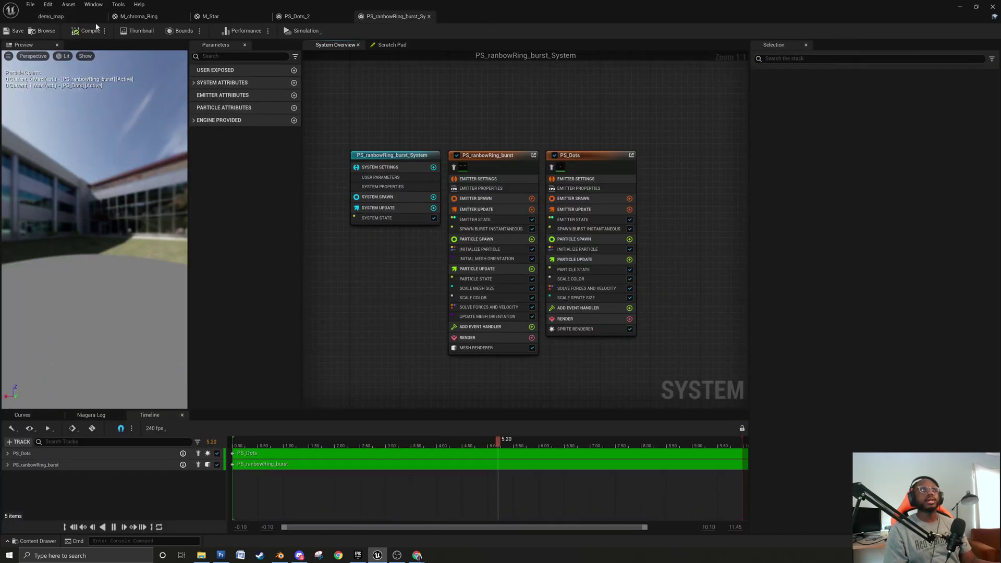
click(51, 16)
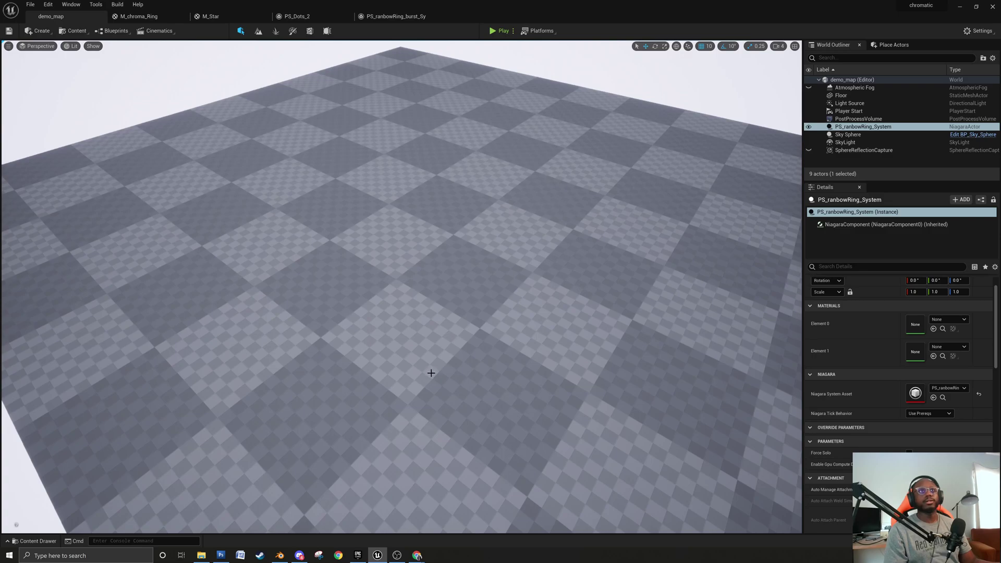
scroll(430, 372, up, 3)
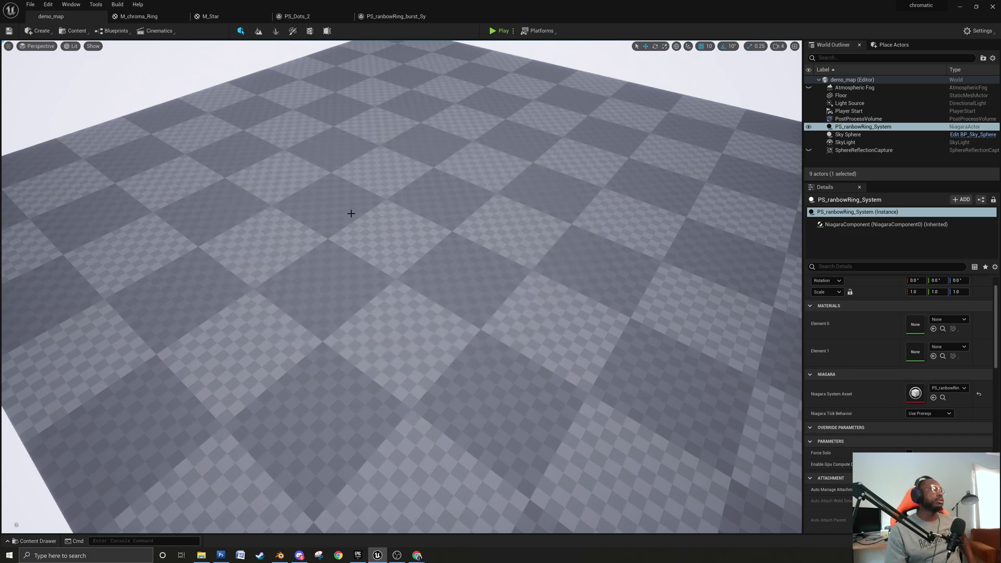
click(467, 176)
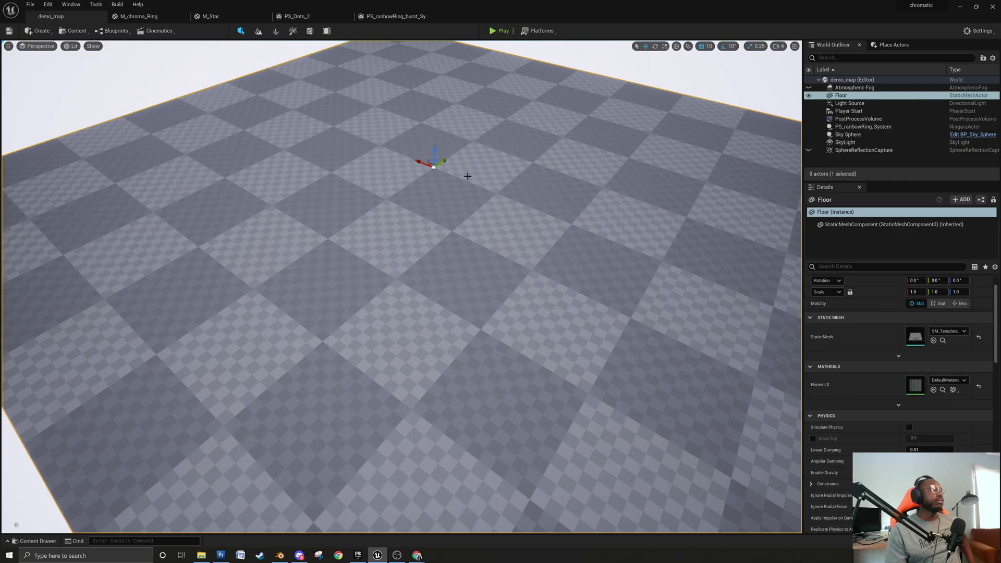